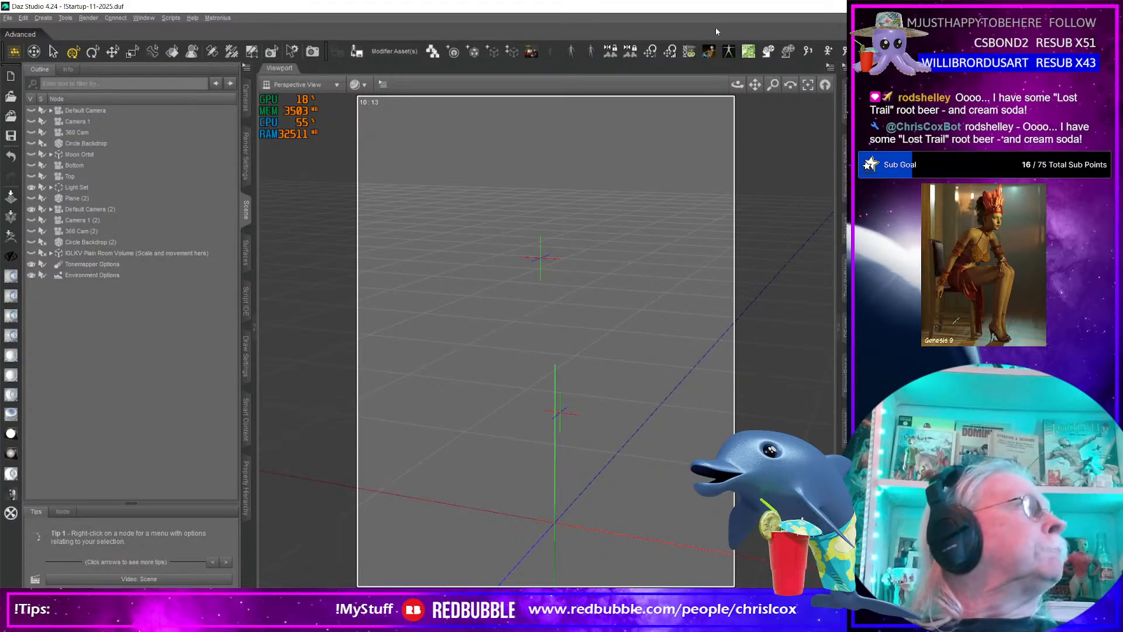
# Resize the Daz Studio window to fit the screen and browse the Content Library's Daz Studio Formats folders down to the CeeCee 10 PJs folder.
pyautogui.moveTo(877, 6); pyautogui.dragTo(268, 16)
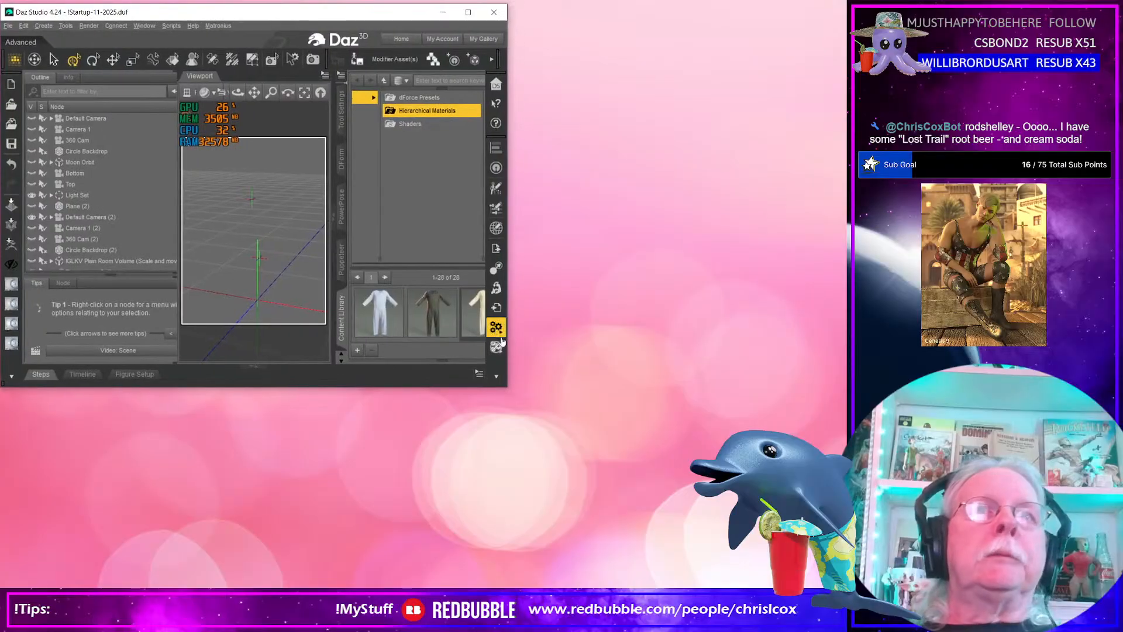
pyautogui.moveTo(507, 387); pyautogui.dragTo(846, 573)
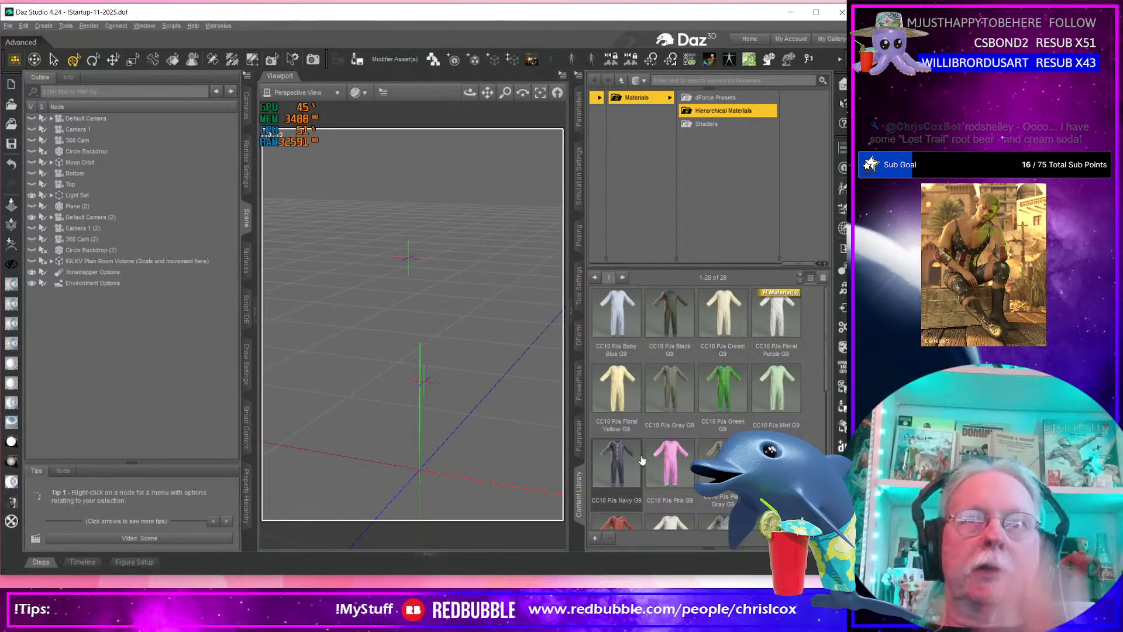
pyautogui.moveTo(802, 264); pyautogui.dragTo(603, 264)
pyautogui.scroll(-8, 736, 203)
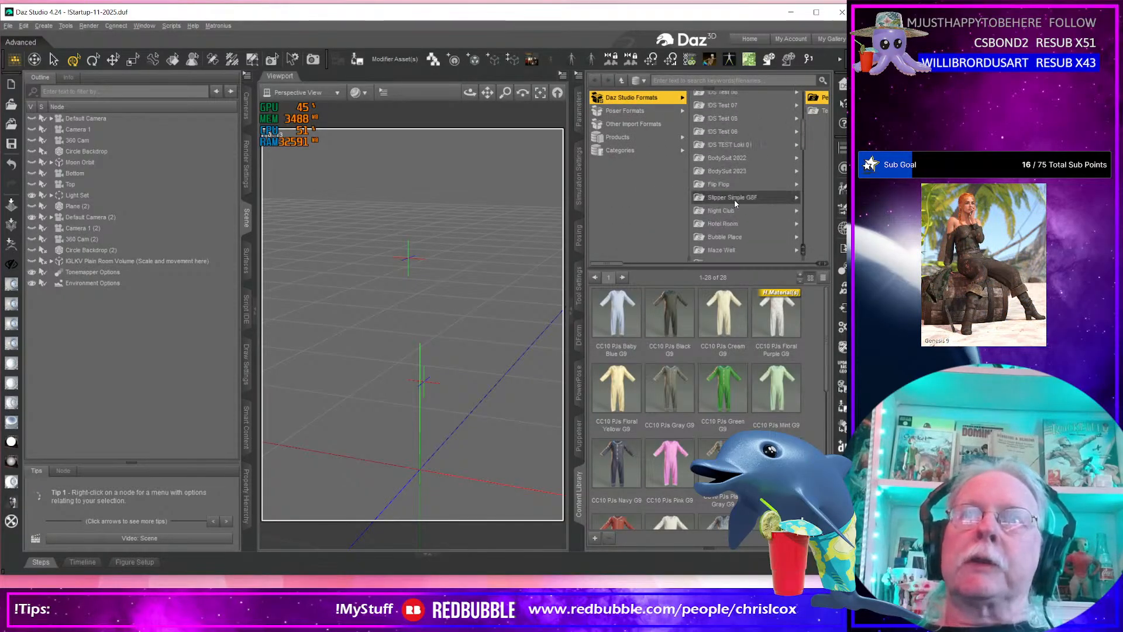
pyautogui.scroll(-5, 736, 204)
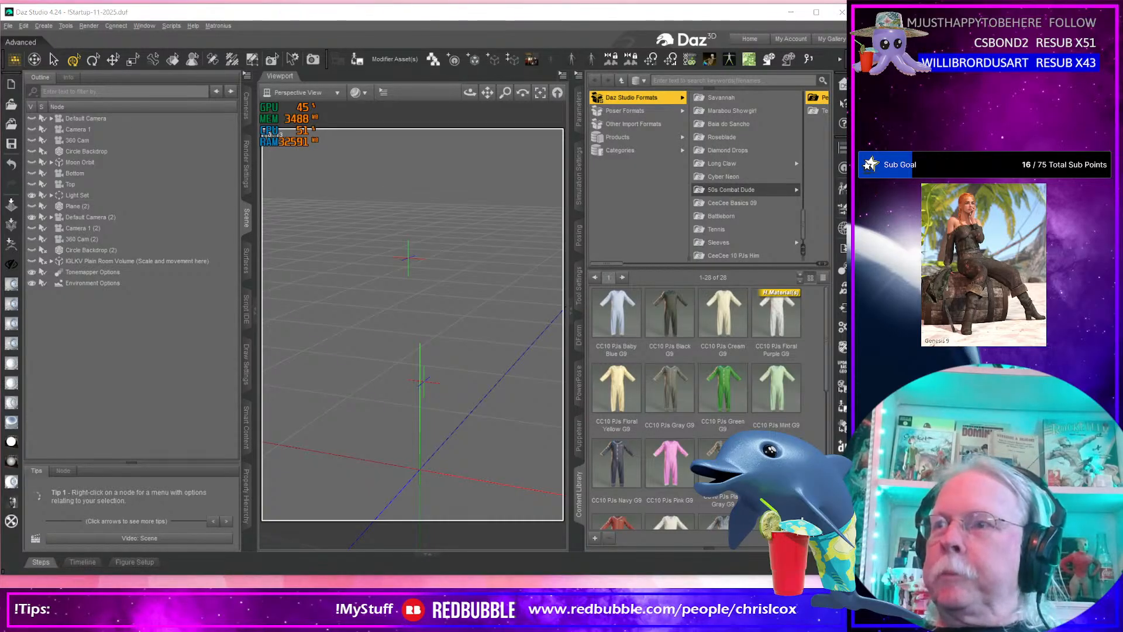
# Open a File Explorer window and place it over the Daz Studio window.
pyautogui.press('super+e')
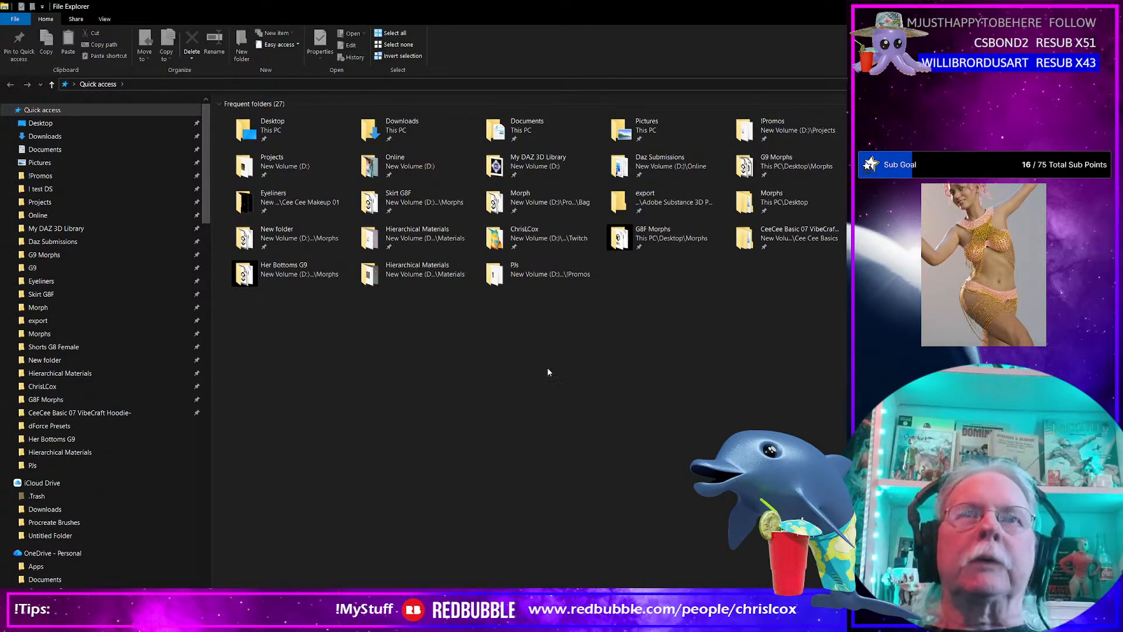
pyautogui.moveTo(555, 7); pyautogui.dragTo(517, 58)
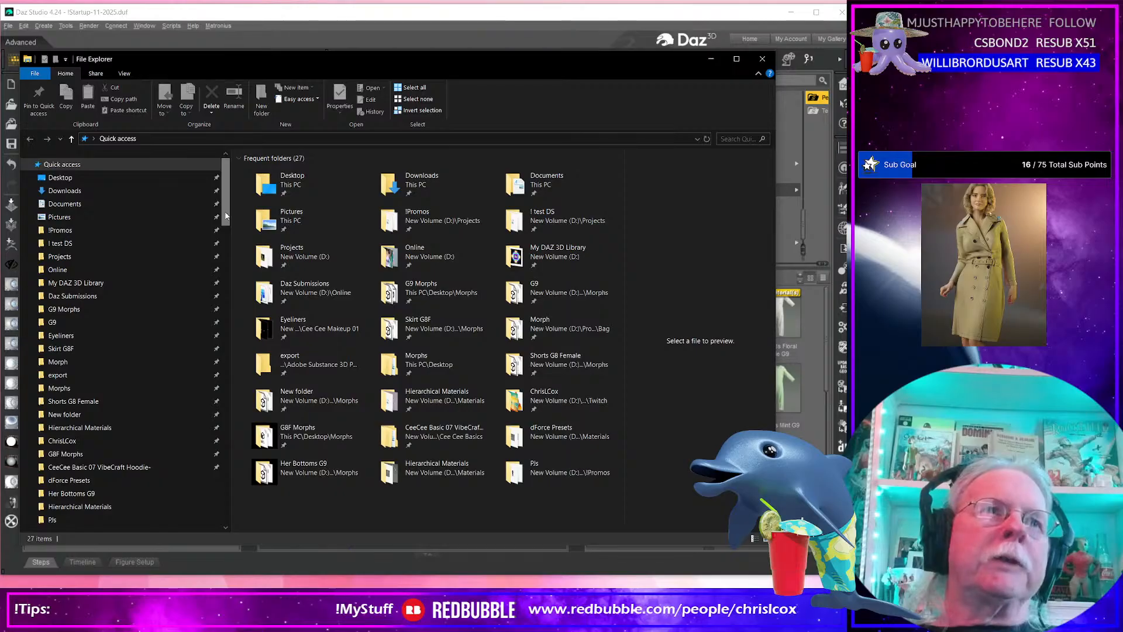
pyautogui.moveTo(320, 63)
pyautogui.mouseDown()
pyautogui.moveTo(332, 470)
pyautogui.moveTo(333, 27)
pyautogui.moveTo(337, 74)
pyautogui.mouseUp()
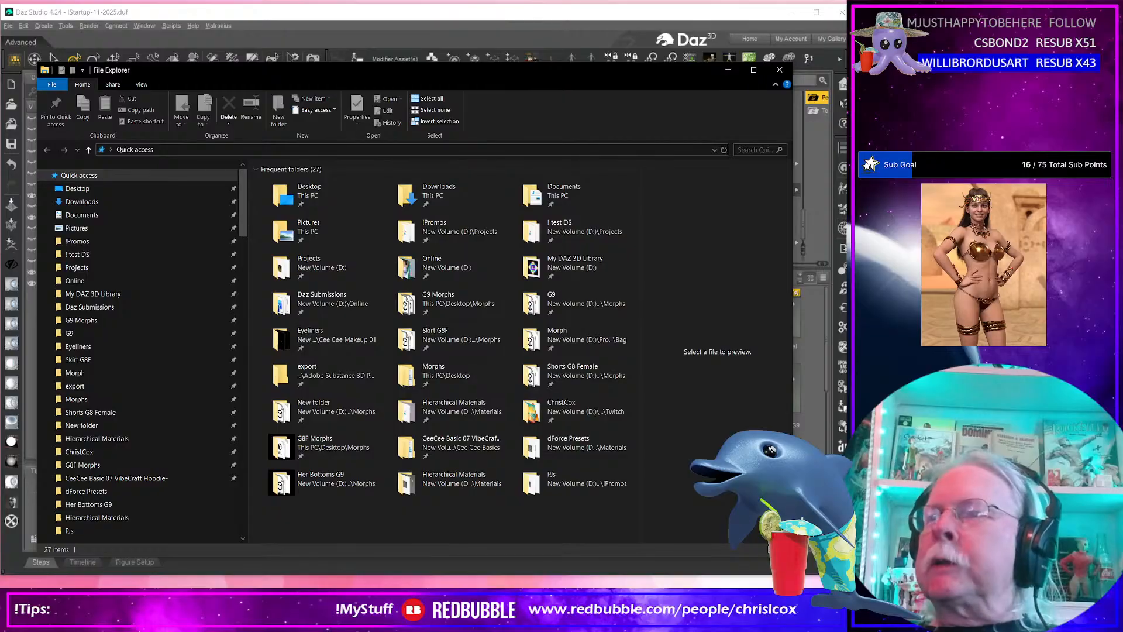
# Switch to the web browser, fit its window to the visible screen area, and open chatgpt.com.
pyautogui.moveTo(842, 133); pyautogui.dragTo(220, 24)
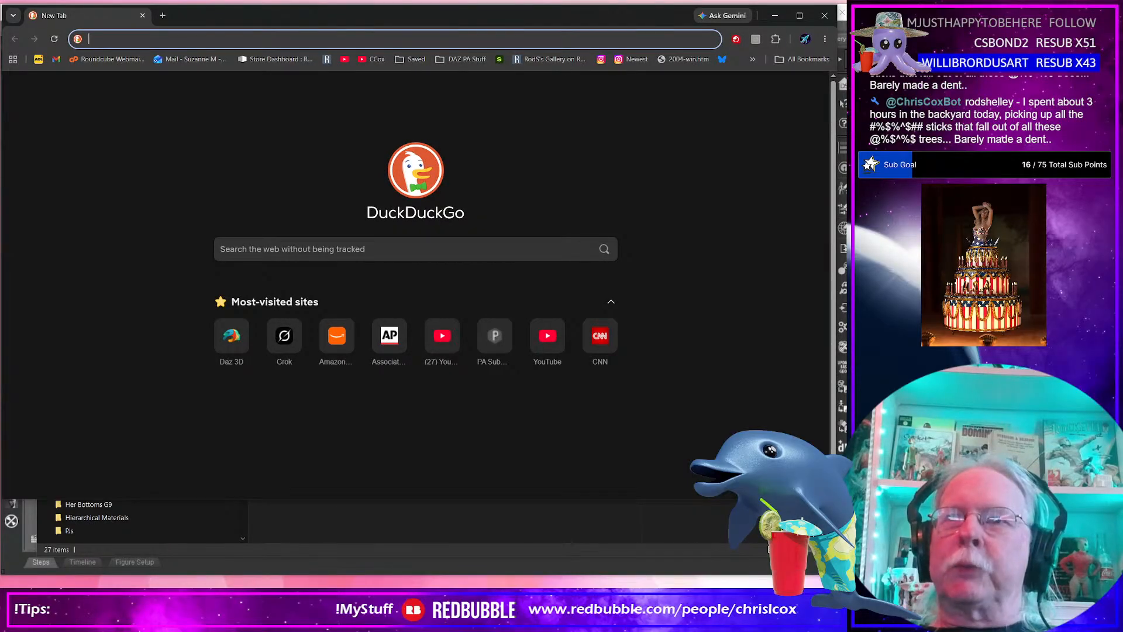
pyautogui.moveTo(832, 499); pyautogui.dragTo(832, 581)
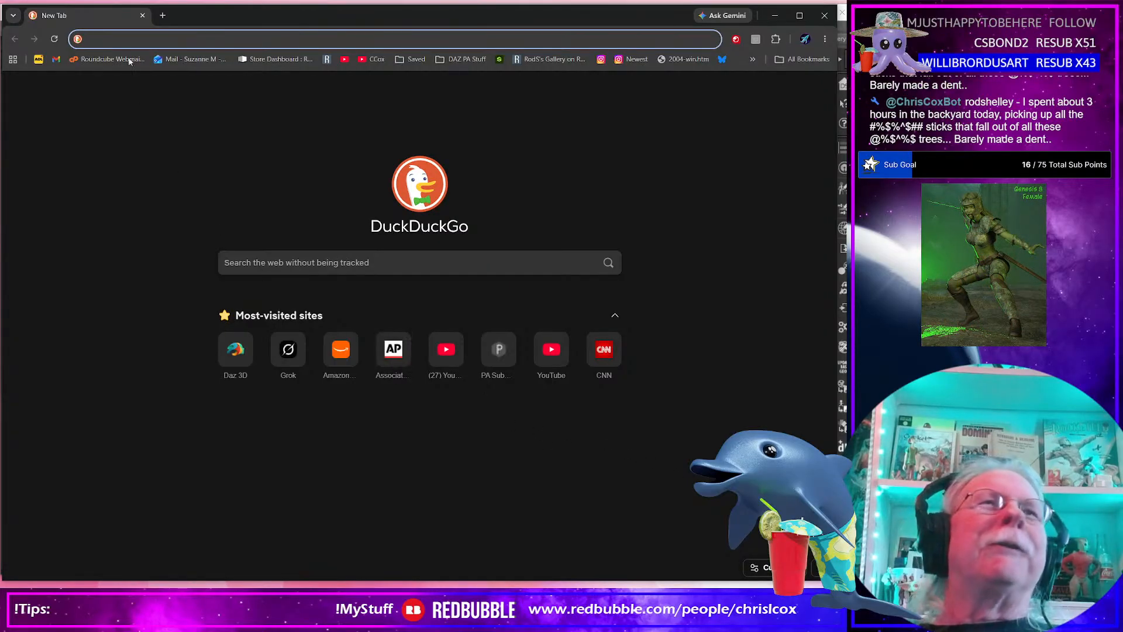
pyautogui.moveTo(216, 23); pyautogui.dragTo(224, 26)
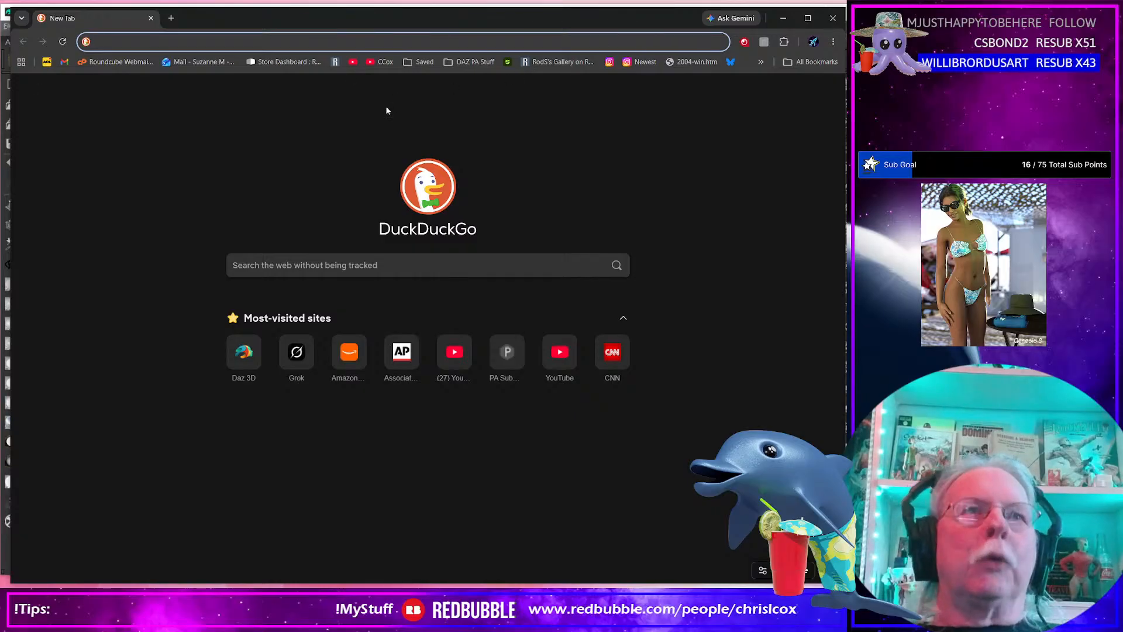
pyautogui.write('ch')
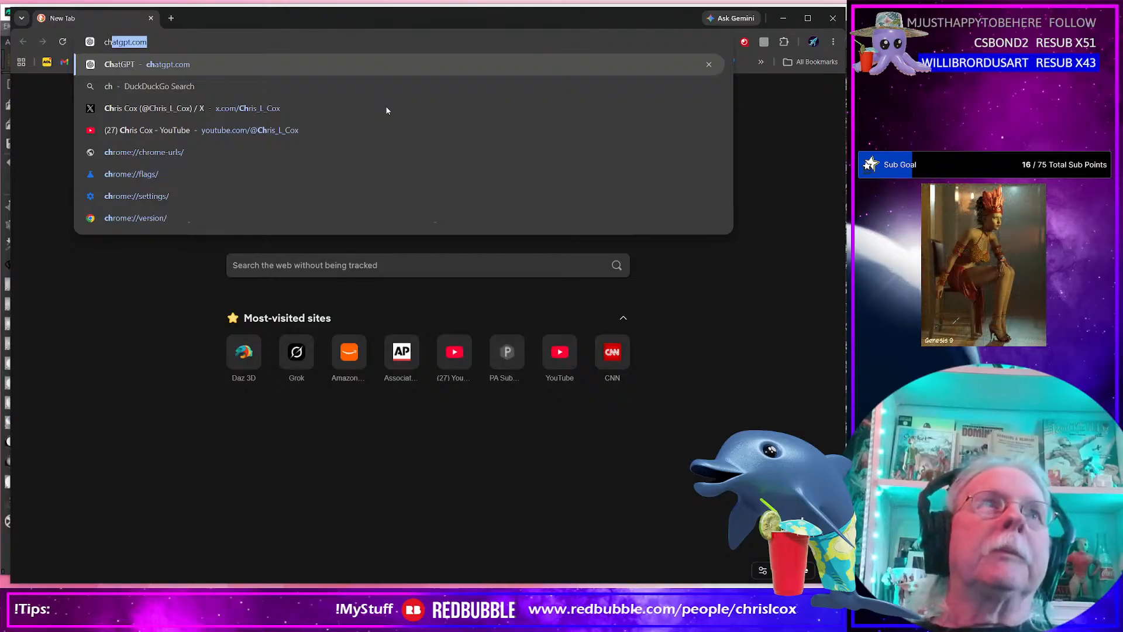
pyautogui.press('Return')
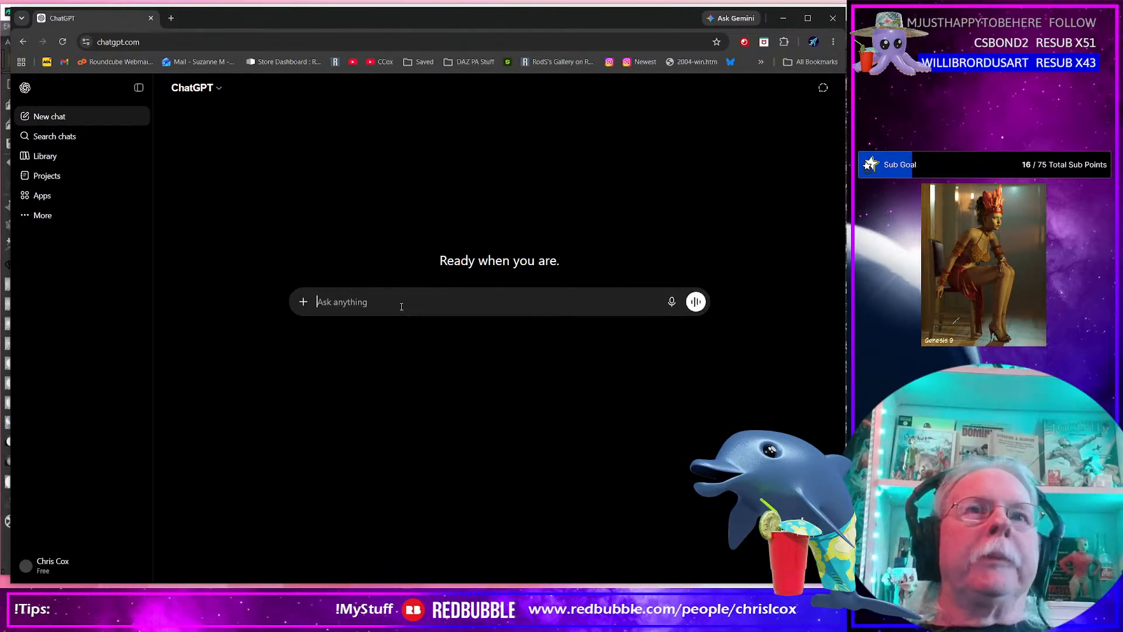
# Draft a ChatGPT prompt beginning "Yo, how about some" that asks for ideas for the name of a sexy D&D magic user outfit.
pyautogui.write('Yo, how abo')
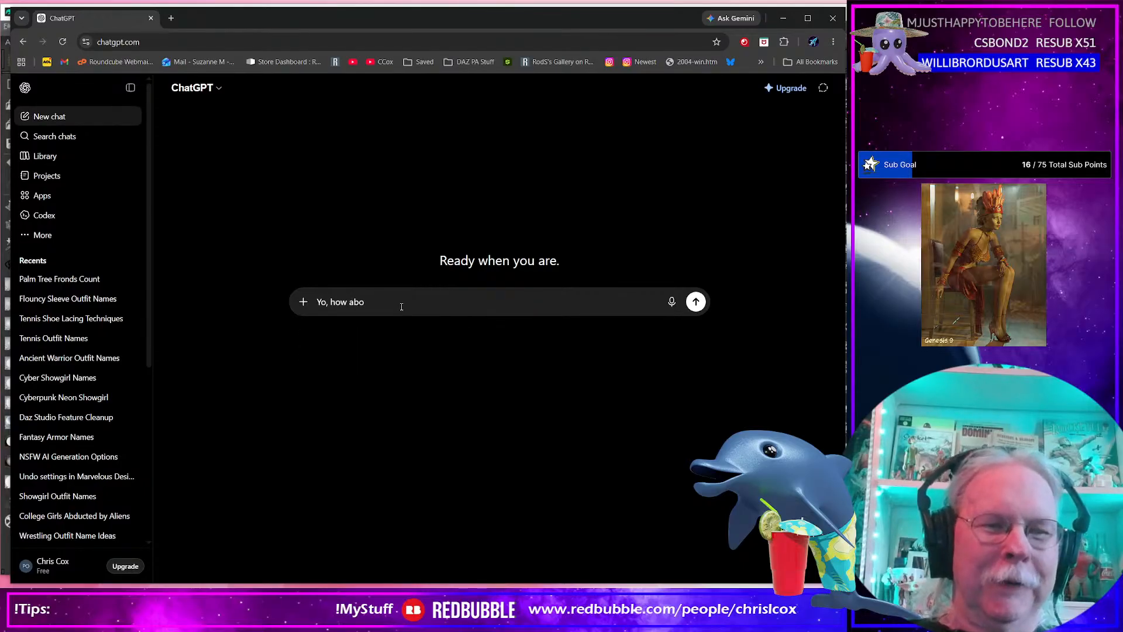
pyautogui.write('ut 12')
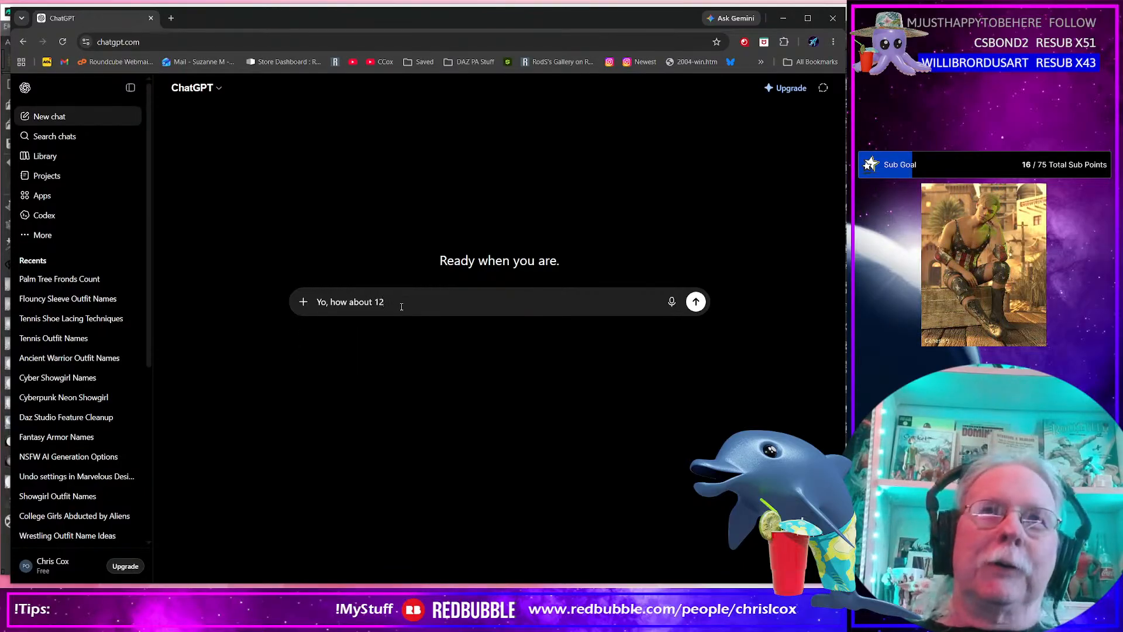
pyautogui.press('BackSpace')
pyautogui.press('BackSpace')
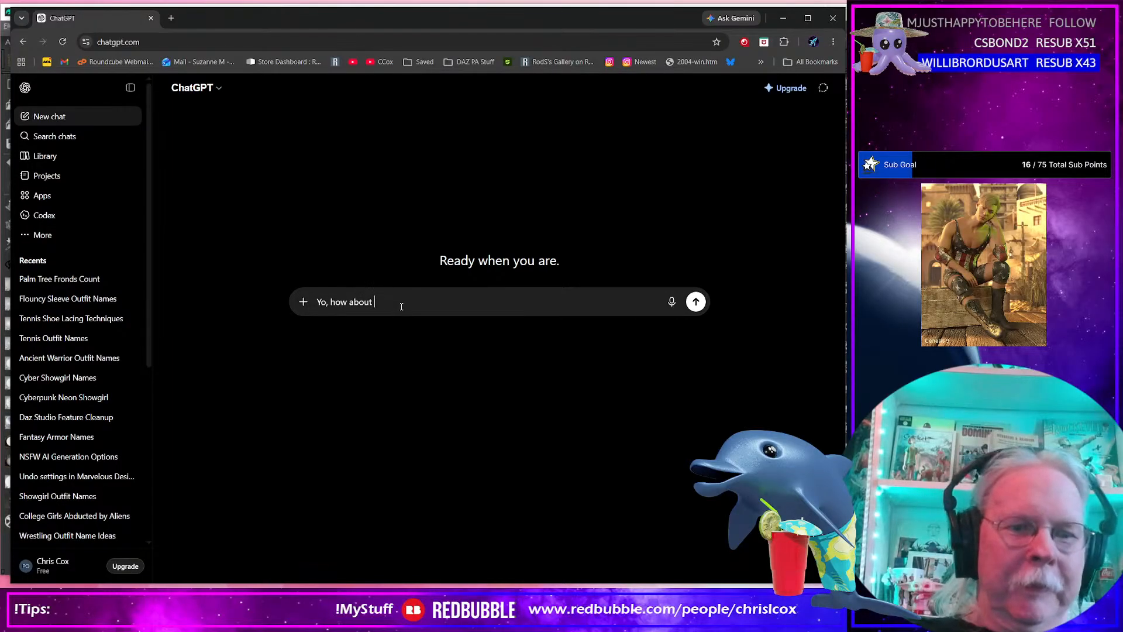
pyautogui.write('some ide')
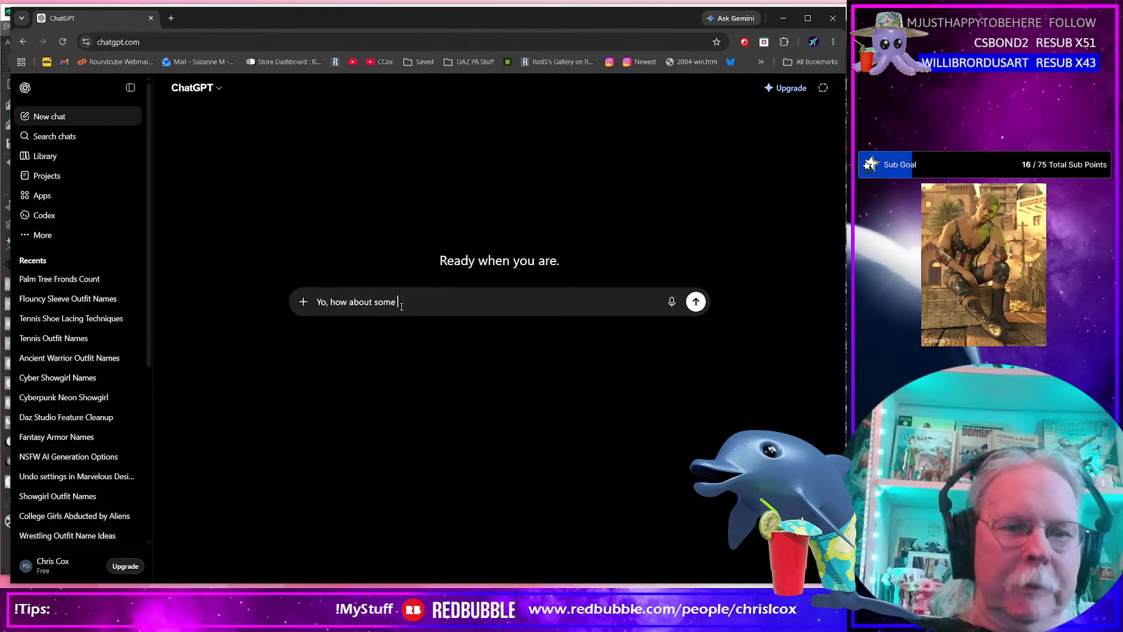
pyautogui.write('ad s')
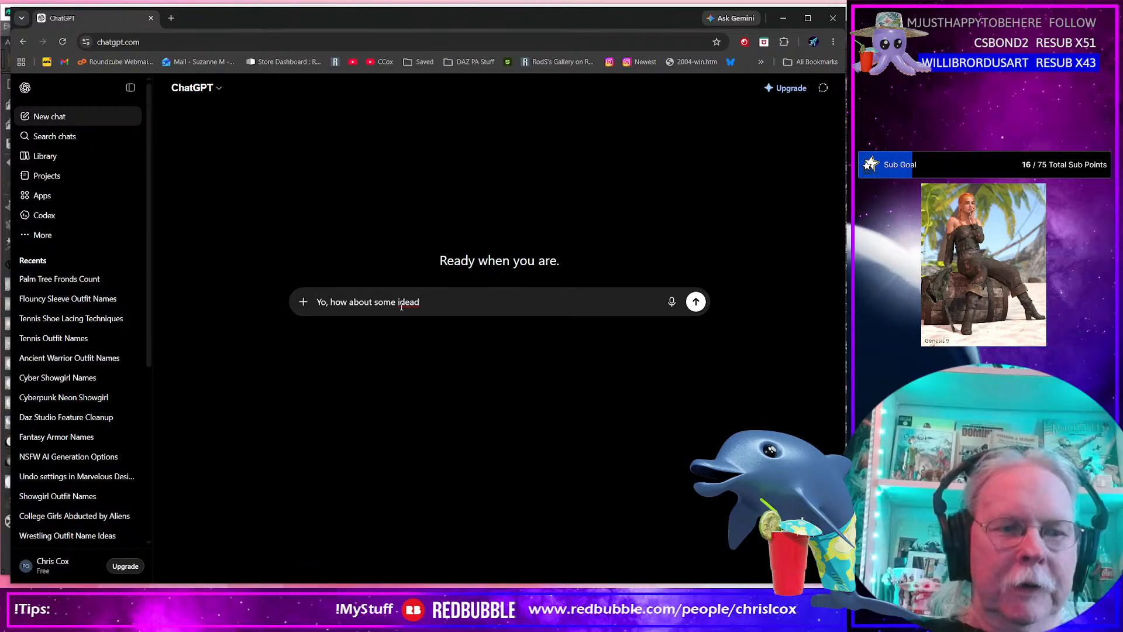
pyautogui.press('BackSpace')
pyautogui.write('fo')
pyautogui.press('BackSpace')
pyautogui.write('or the name of a sexy ')
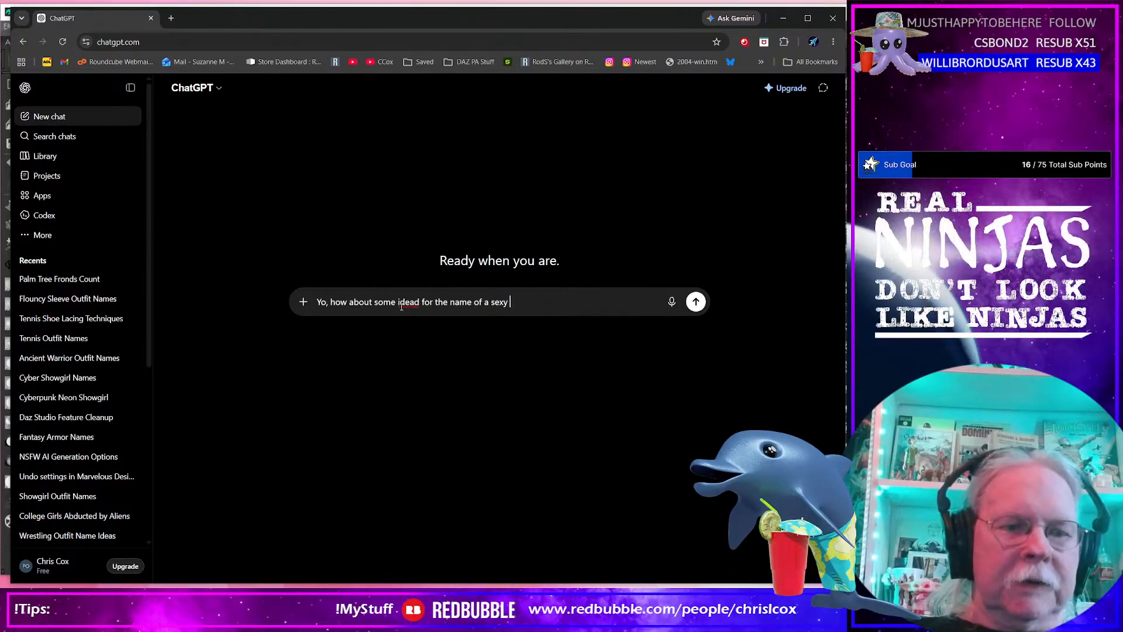
pyautogui.write('D&D maucho')
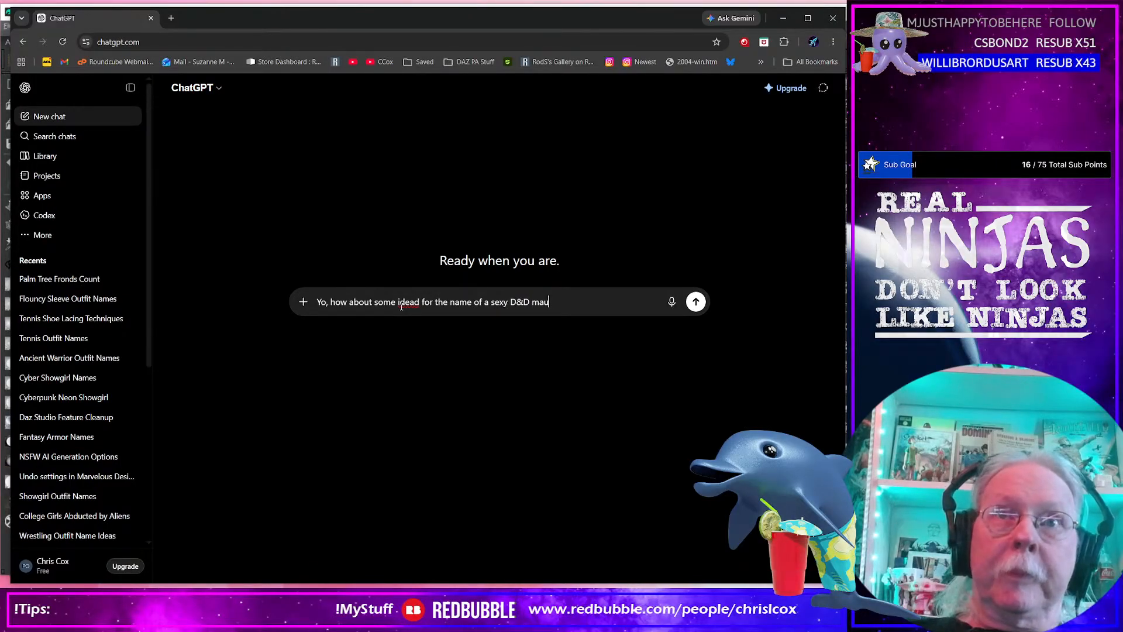
pyautogui.press('BackSpace')
pyautogui.write('gic us')
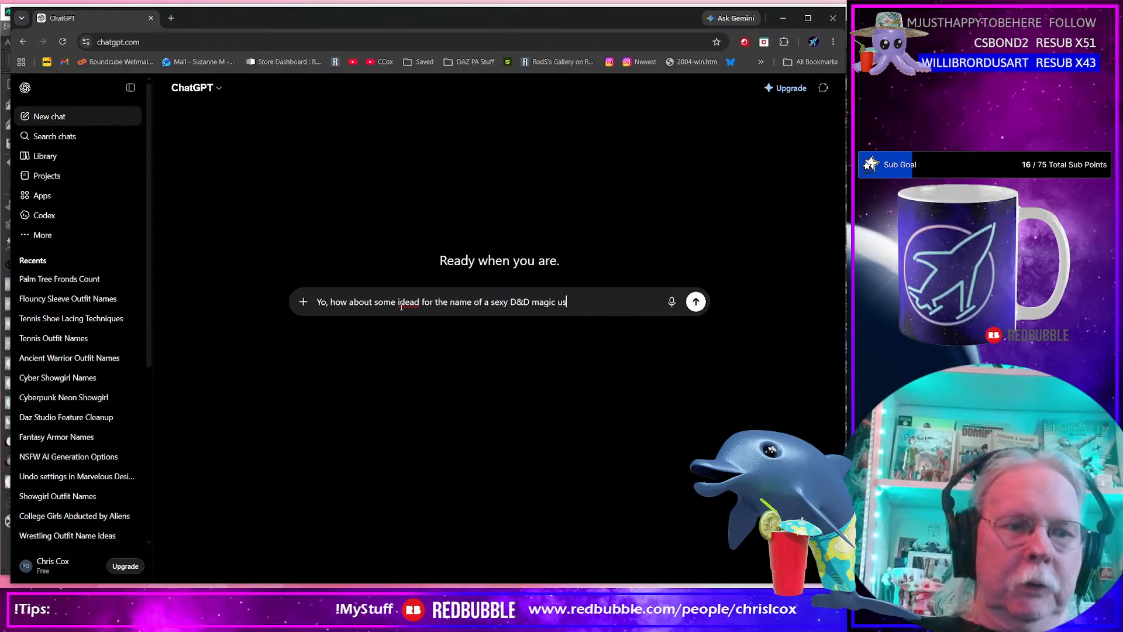
pyautogui.write('wer outfit')
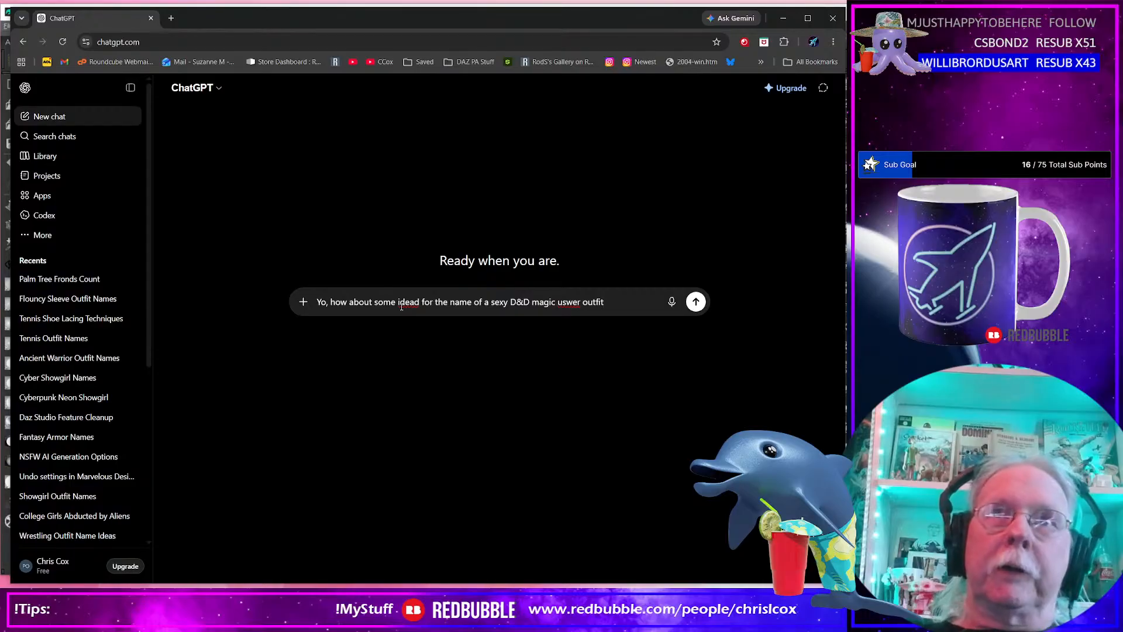
# Correct the two misspelled words in the prompt to "idea" and "user".
pyautogui.rightClick(411, 305)
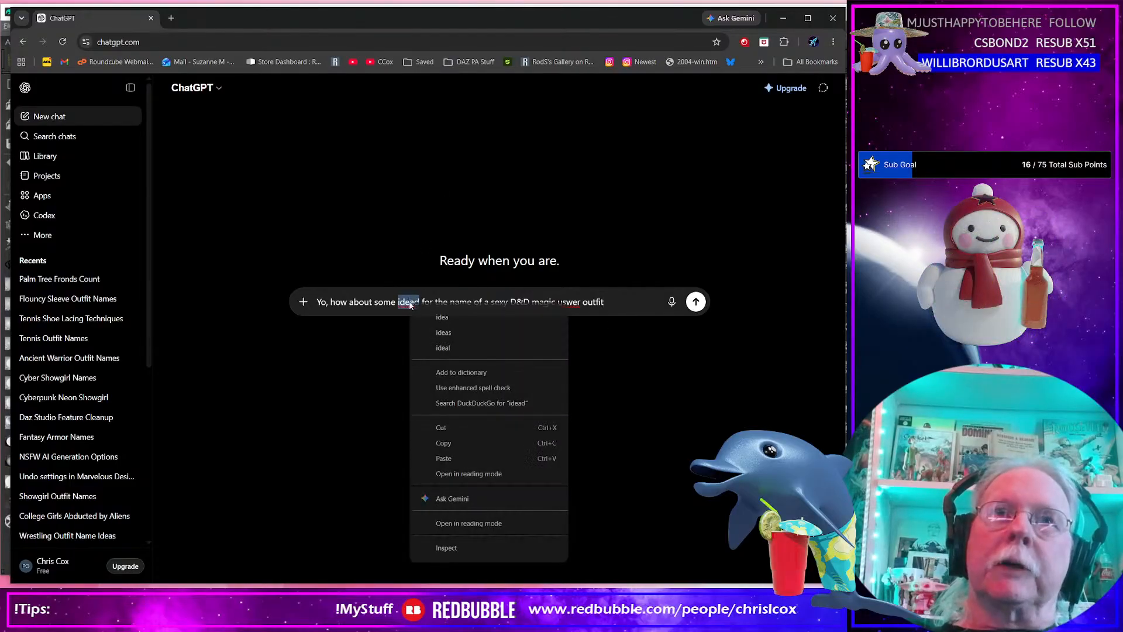
pyautogui.click(442, 318)
pyautogui.doubleClick(567, 302)
pyautogui.press('Left')
pyautogui.press('Right')
pyautogui.press('Right')
pyautogui.press('Right')
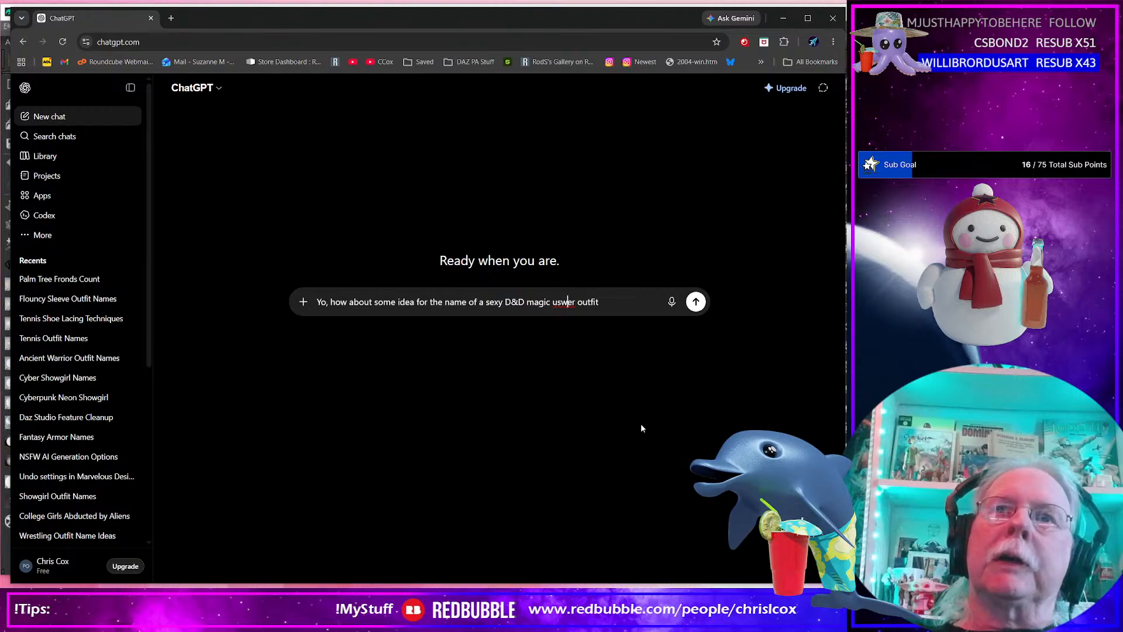
pyautogui.press('BackSpace')
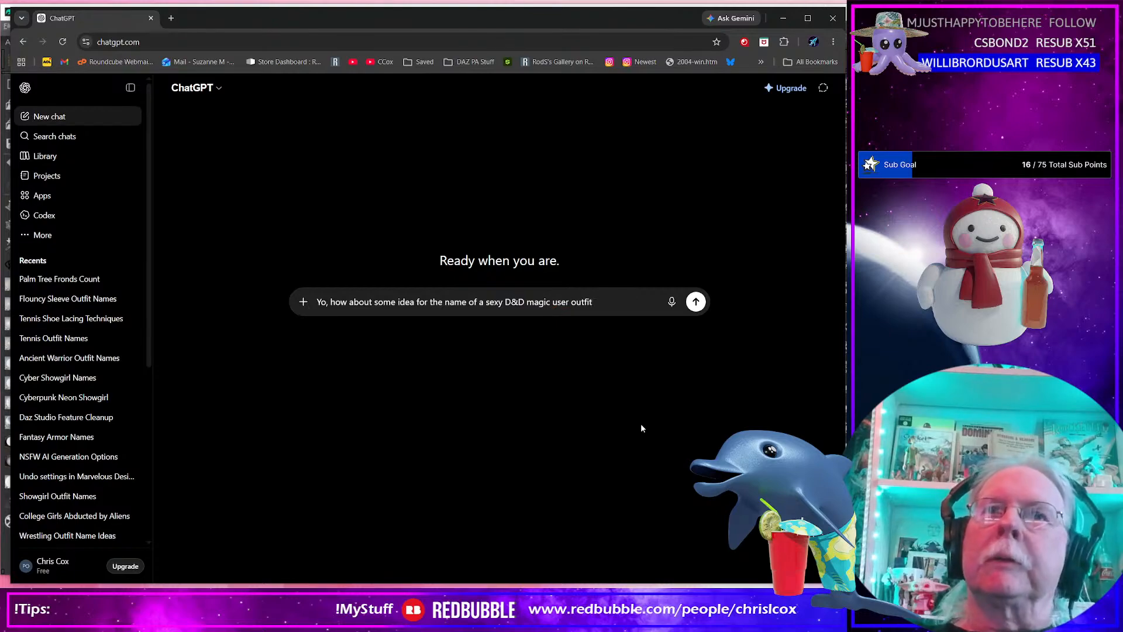
# End the prompt with "... Thanks" and send it.
pyautogui.write('...')
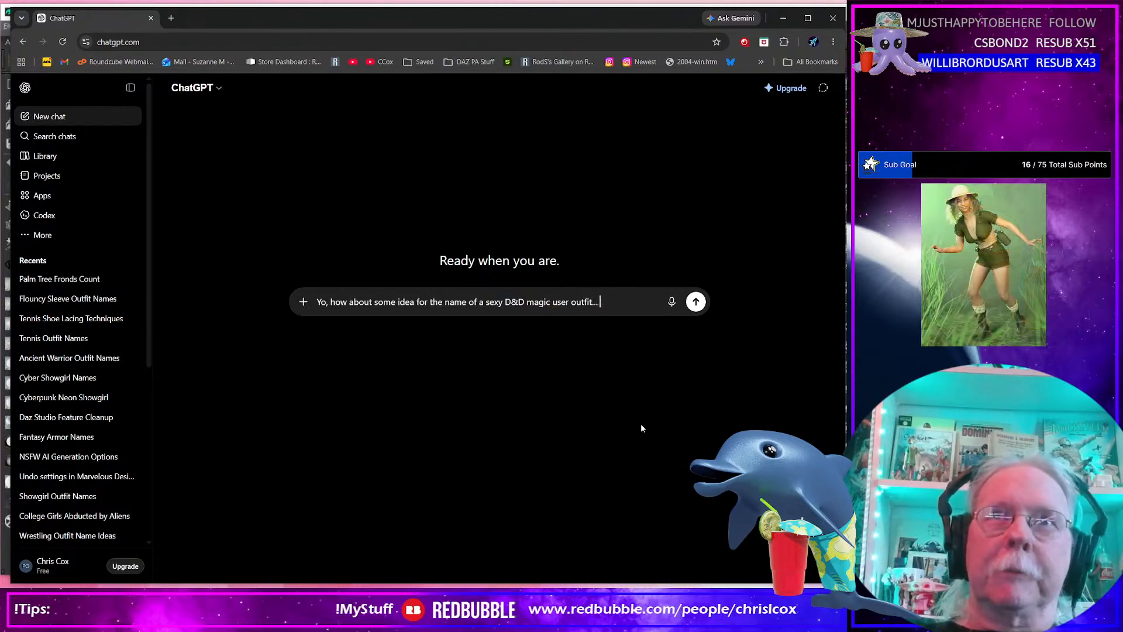
pyautogui.write('  THnka')
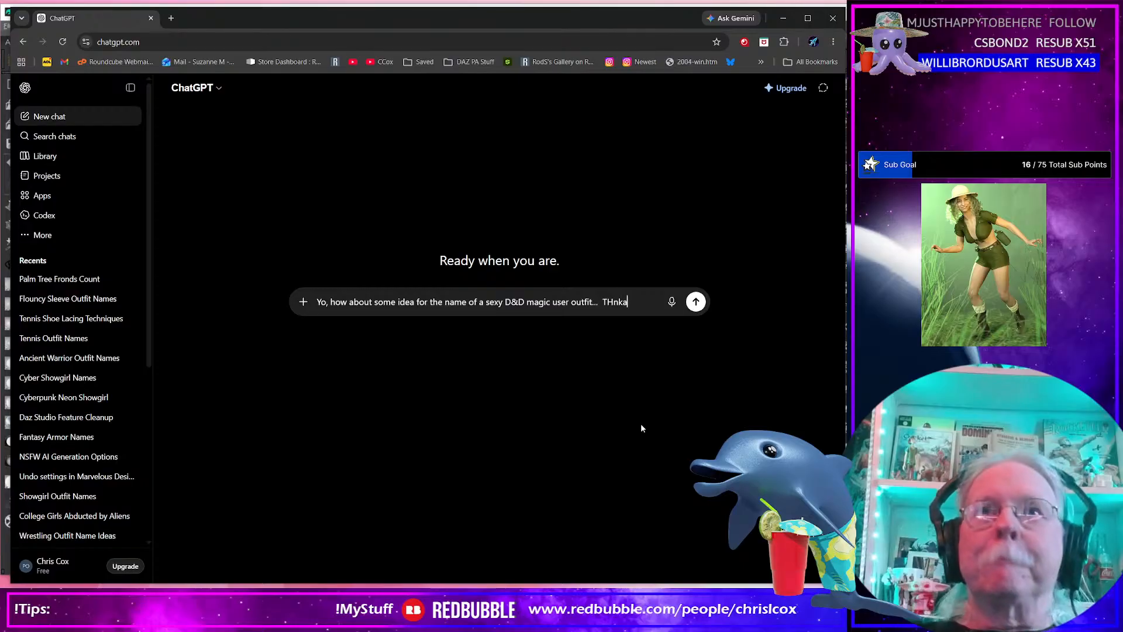
pyautogui.press('BackSpace')
pyautogui.press('BackSpace')
pyautogui.press('BackSpace')
pyautogui.press('BackSpace')
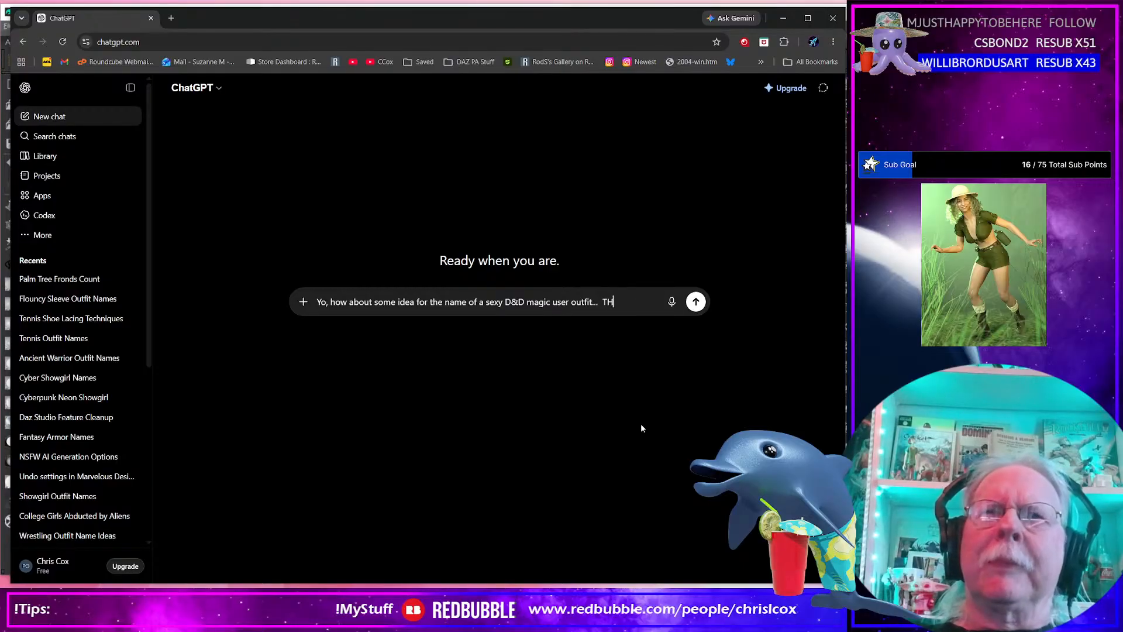
pyautogui.write('hanks')
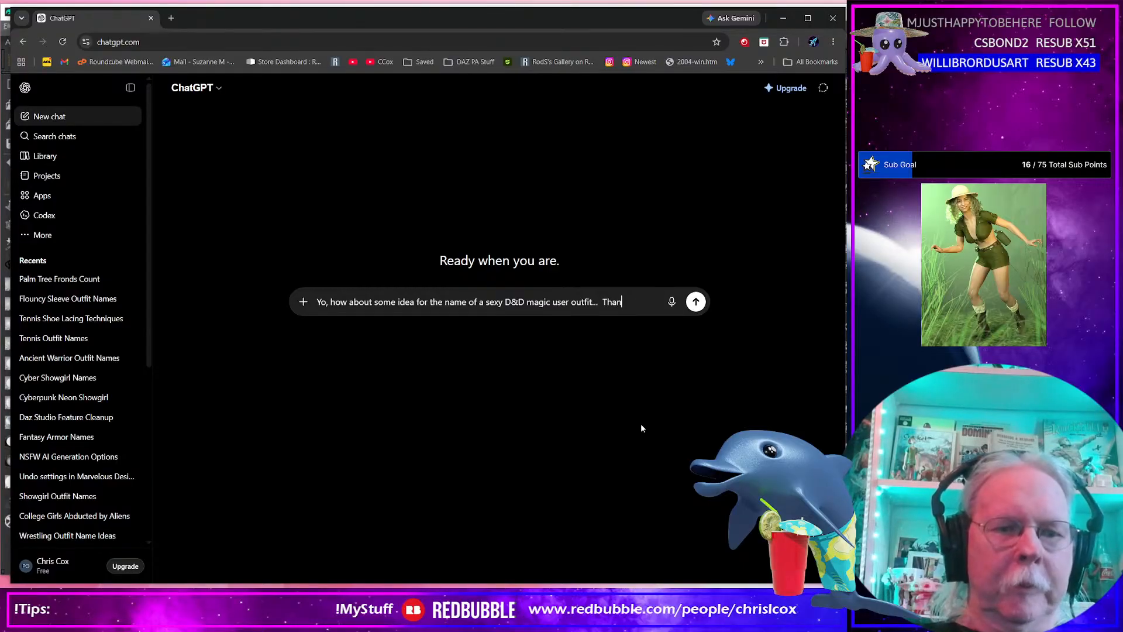
pyautogui.press('Return')
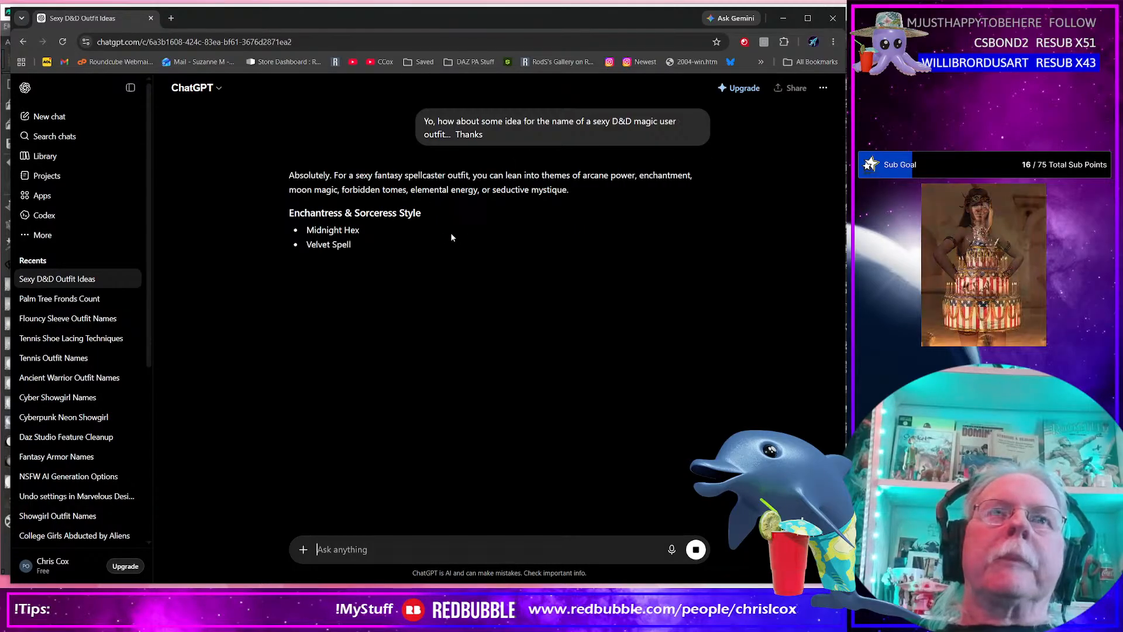
# Examine the suggested outfit names in the reply, from the Enchantress & Sorceress Style list through the High Fantasy Mage list.
pyautogui.doubleClick(336, 230)
pyautogui.click(597, 295)
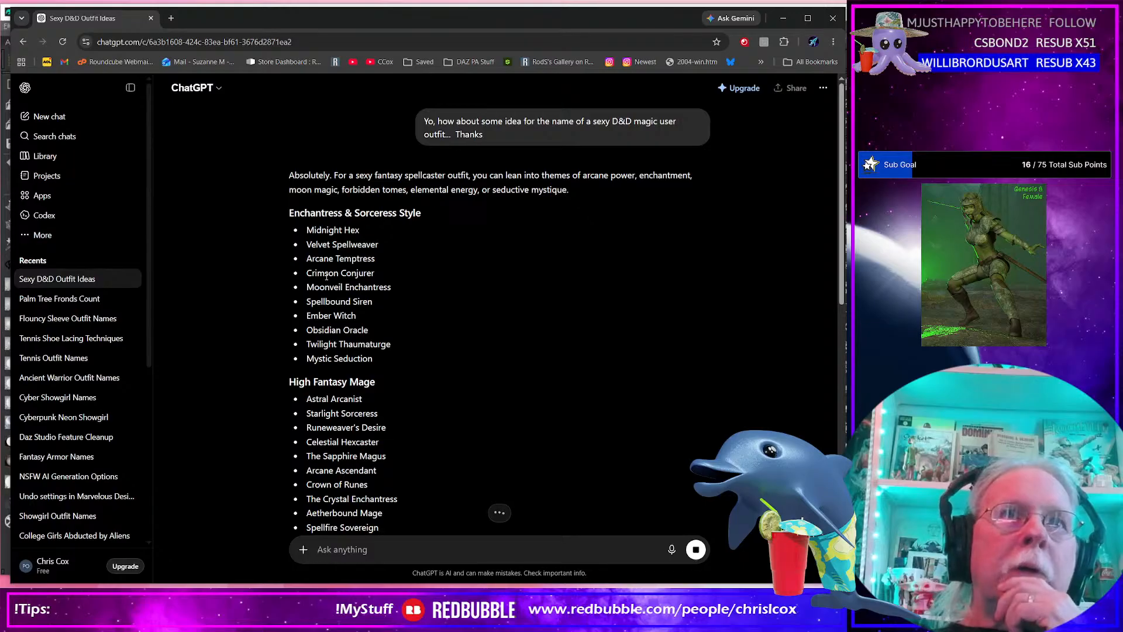
pyautogui.moveTo(325, 274); pyautogui.dragTo(333, 273)
pyautogui.click(367, 273)
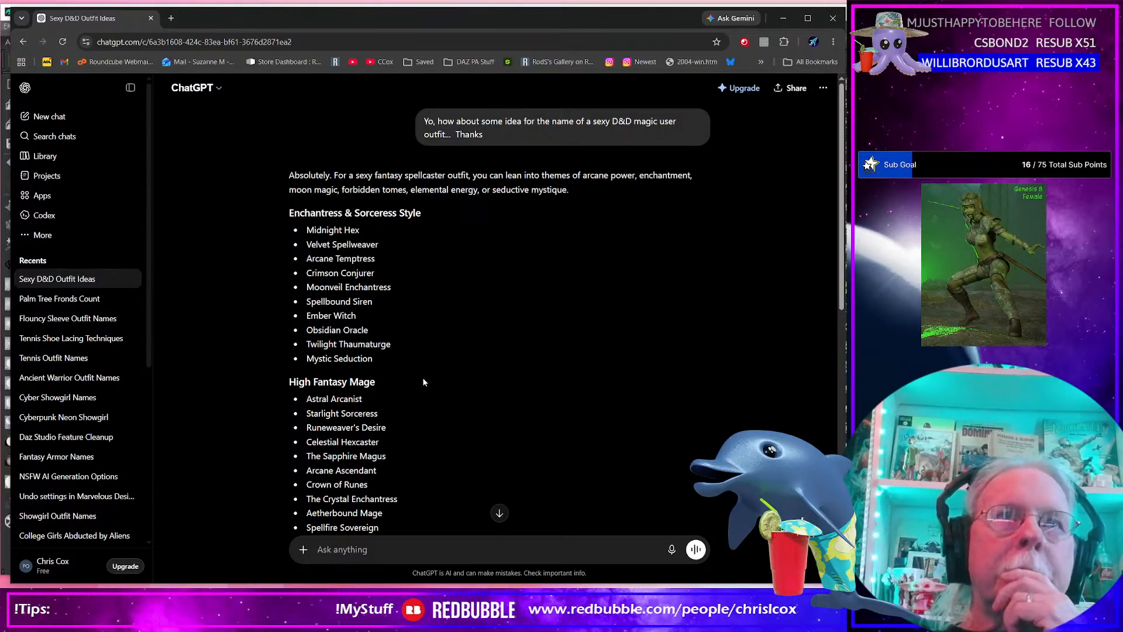
pyautogui.doubleClick(316, 413)
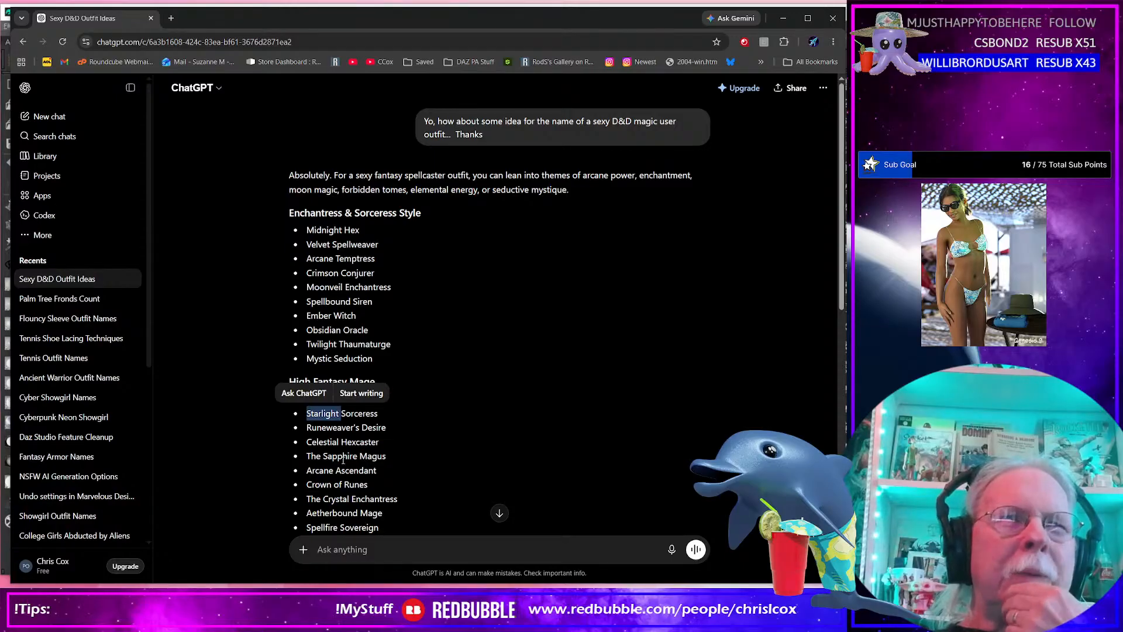
pyautogui.moveTo(346, 443); pyautogui.dragTo(391, 438)
pyautogui.click(460, 446)
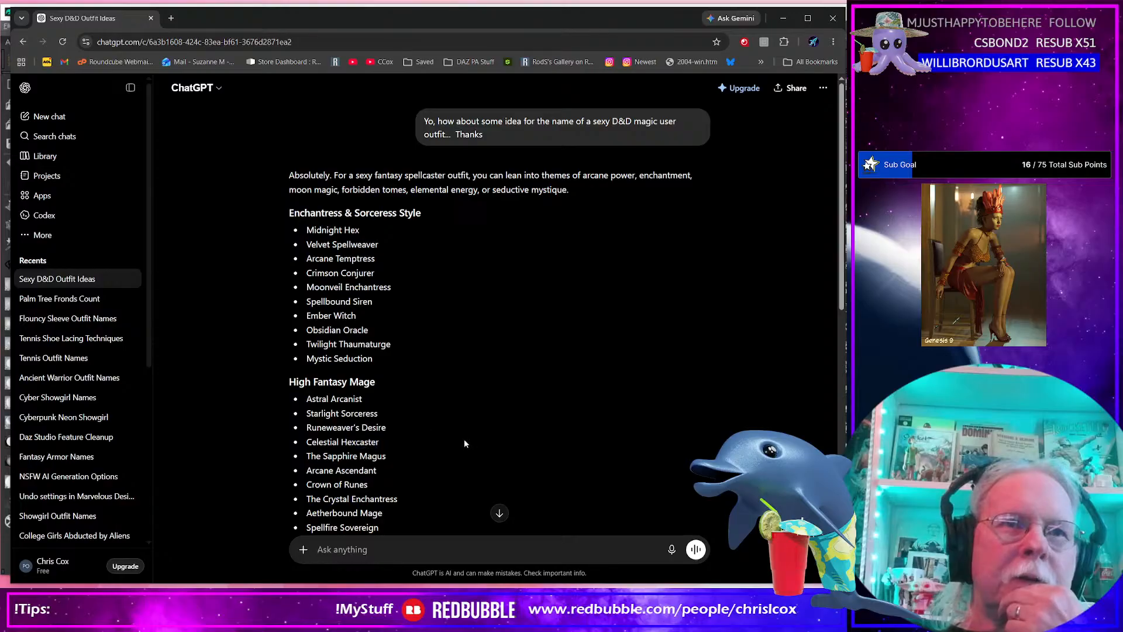
pyautogui.scroll(-3, 470, 441)
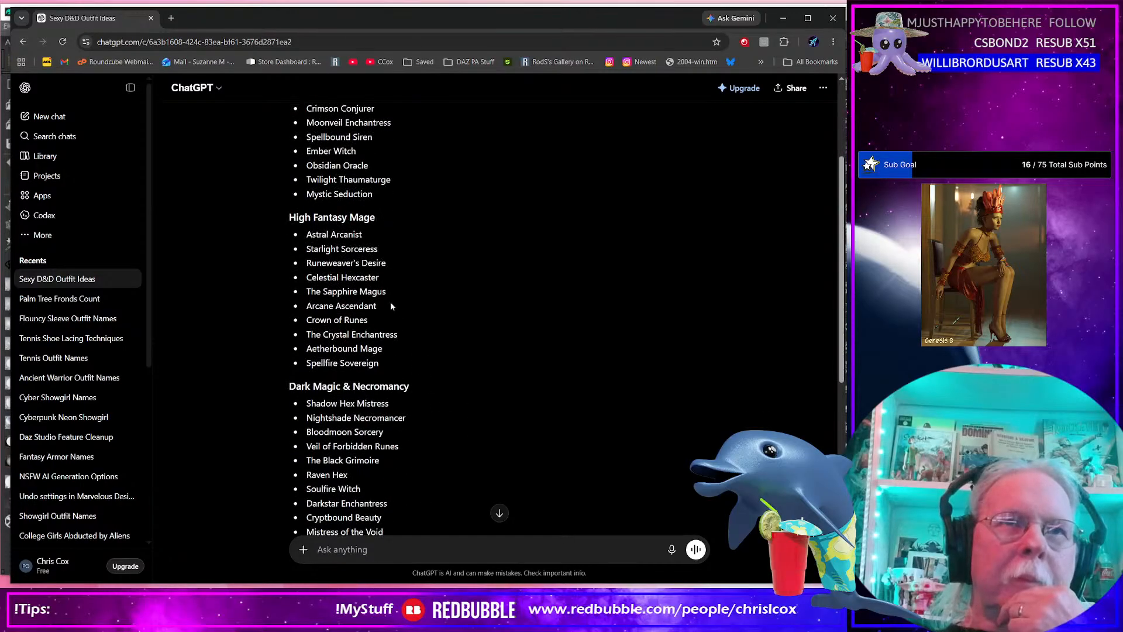
pyautogui.doubleClick(320, 306)
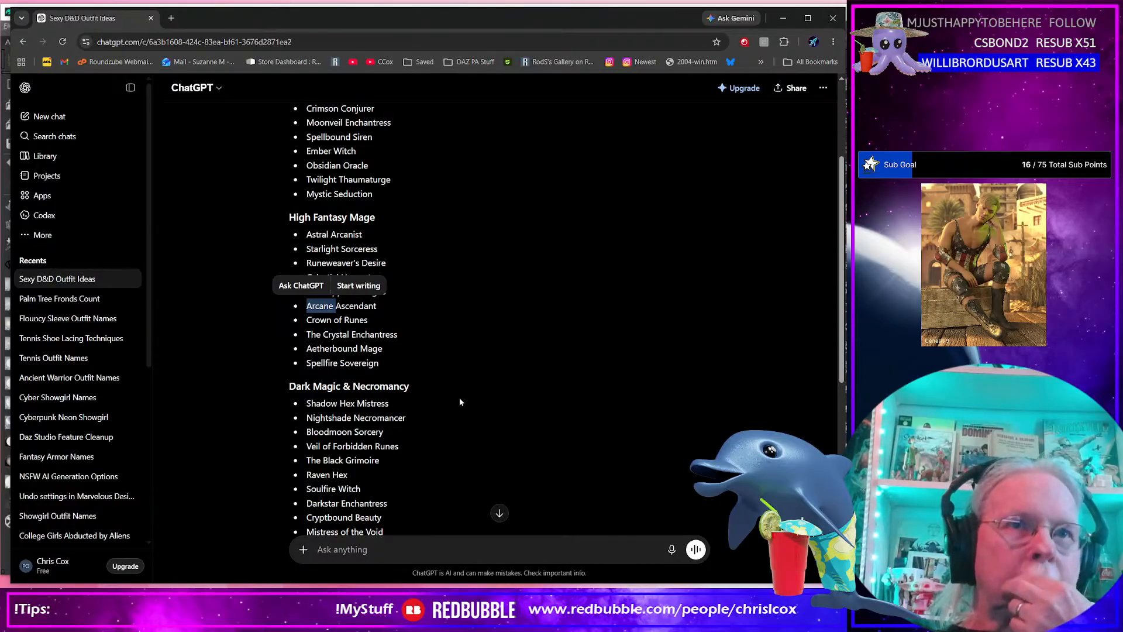
# Copy the name "Raven Hex" from the Dark Magic & Necromancy list in the reply.
pyautogui.click(423, 434)
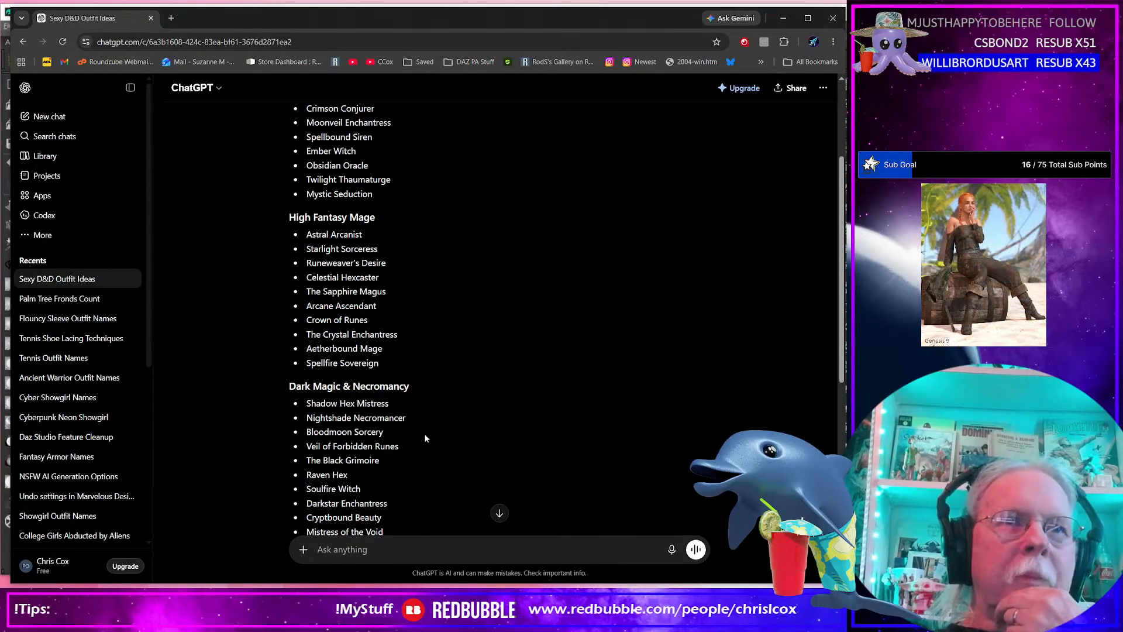
pyautogui.scroll(-1, 424, 437)
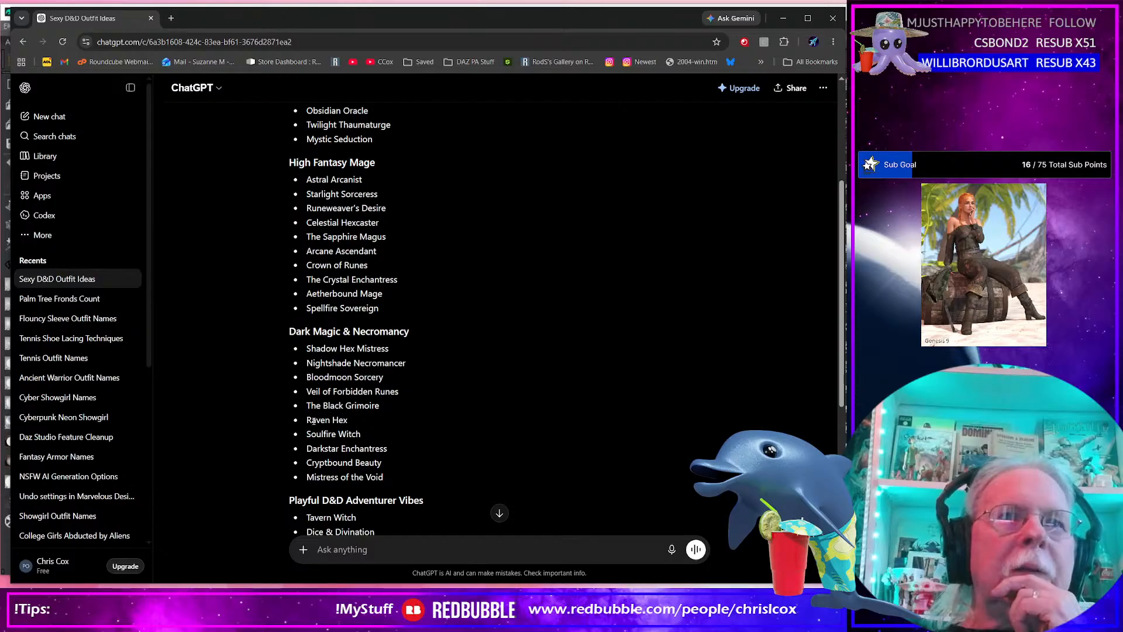
pyautogui.moveTo(309, 420); pyautogui.dragTo(349, 426)
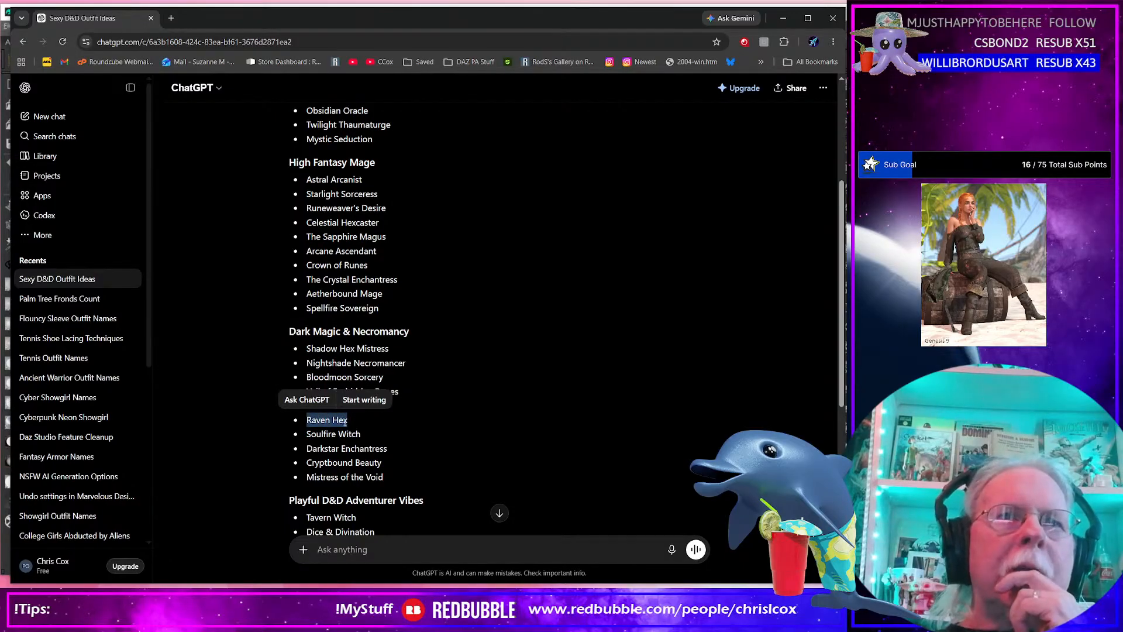
pyautogui.rightClick(345, 421)
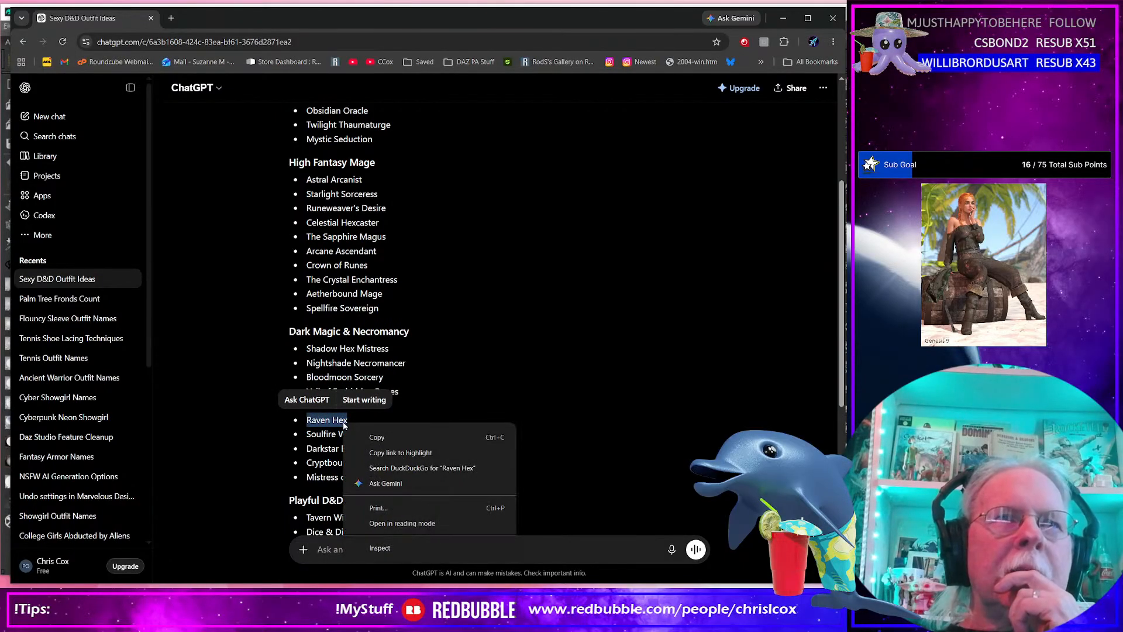
pyautogui.click(378, 438)
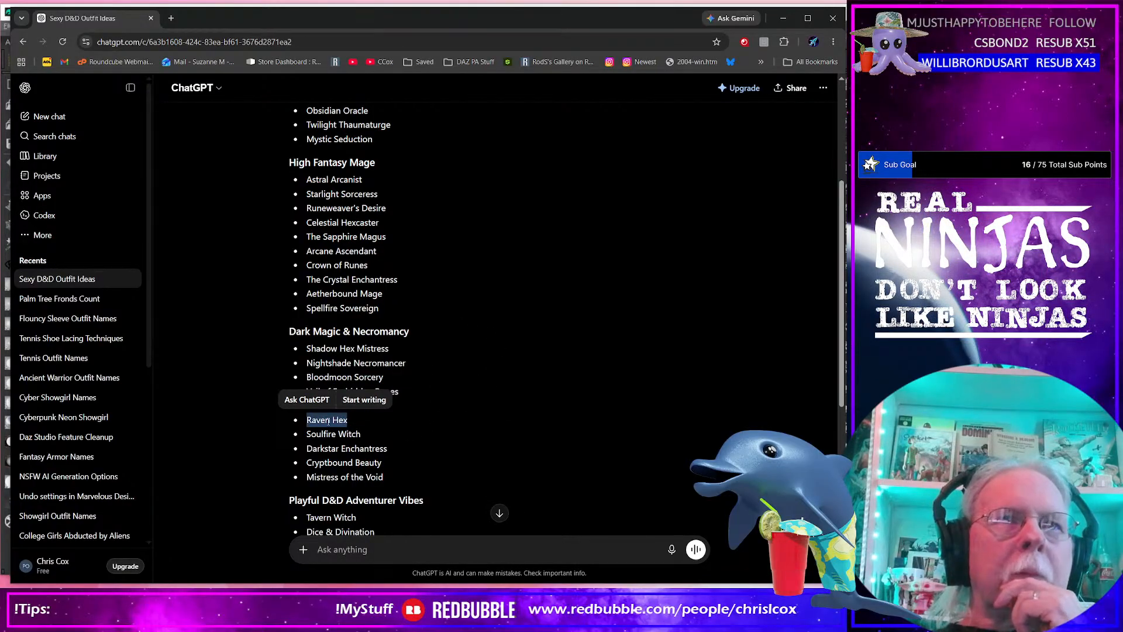
# Search the Daz 3D store for "hex" in a new browser tab and look through the resulting products.
pyautogui.click(171, 18)
pyautogui.click(244, 351)
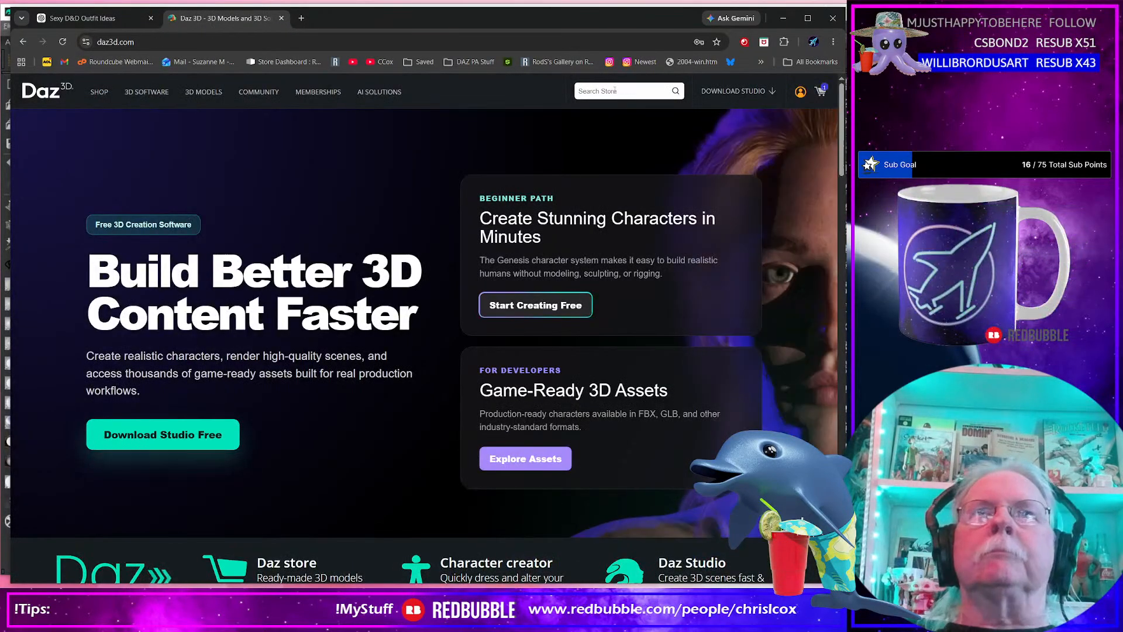
pyautogui.click(614, 90)
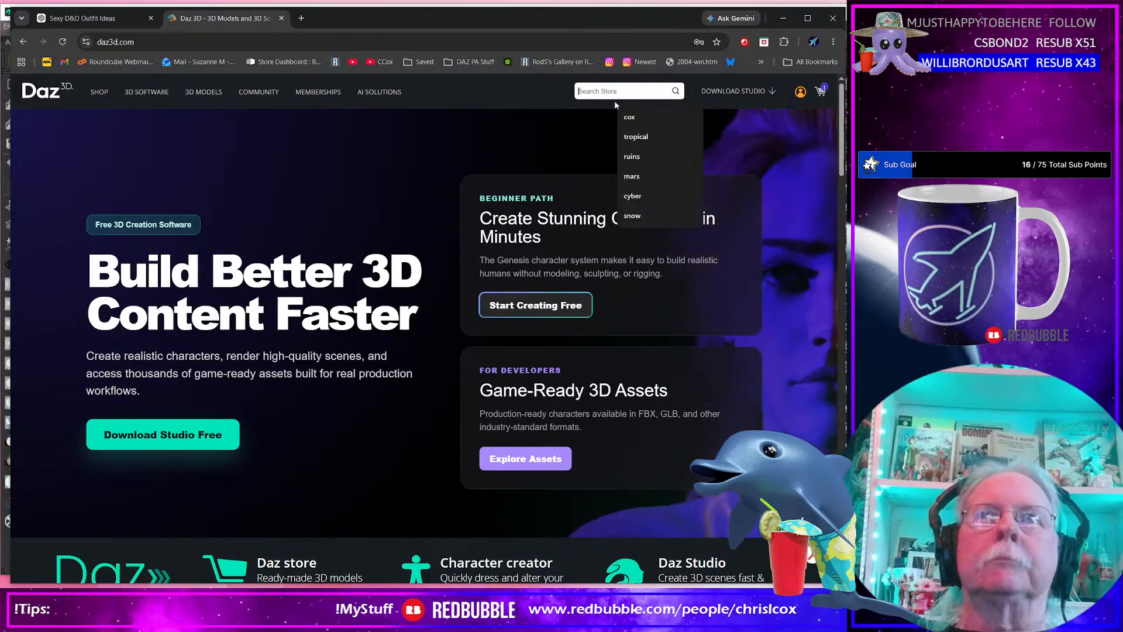
pyautogui.write('hex')
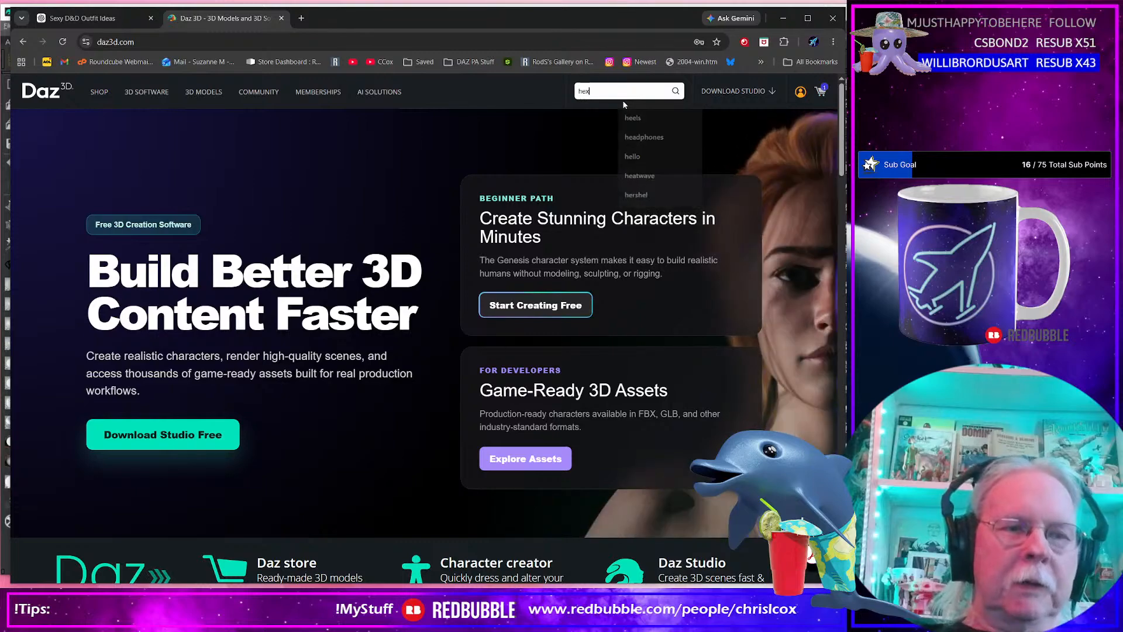
pyautogui.press('Return')
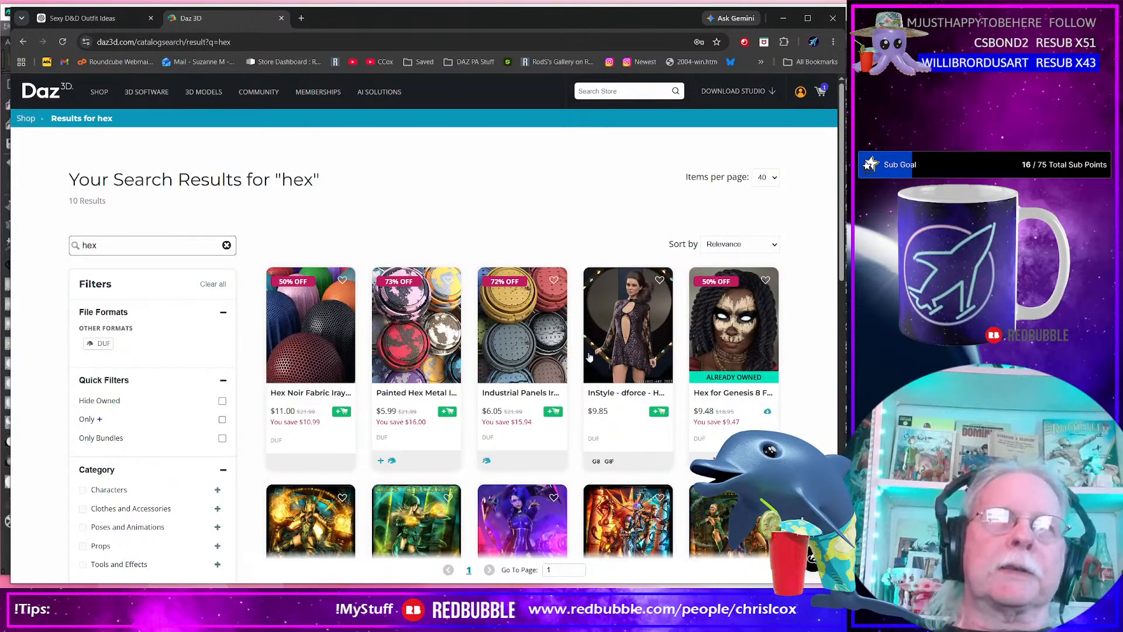
pyautogui.scroll(-2, 626, 252)
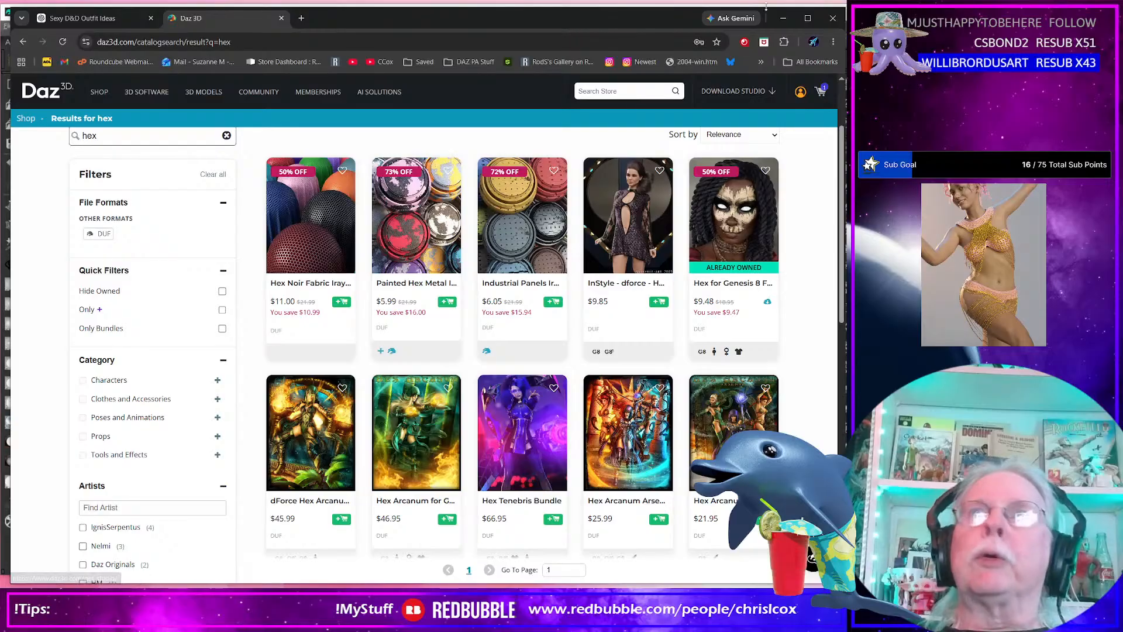
# Minimize the browser and File Explorer to reach Daz Studio, and open the CeeCee 10 PJs Her folder in the content library.
pyautogui.click(784, 21)
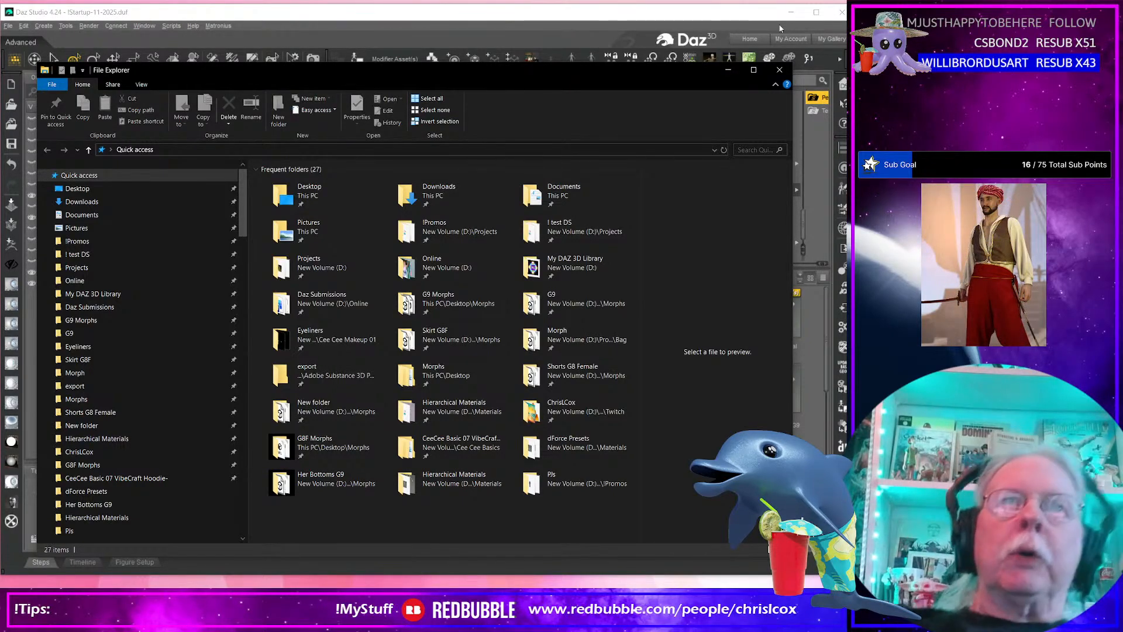
pyautogui.click(728, 70)
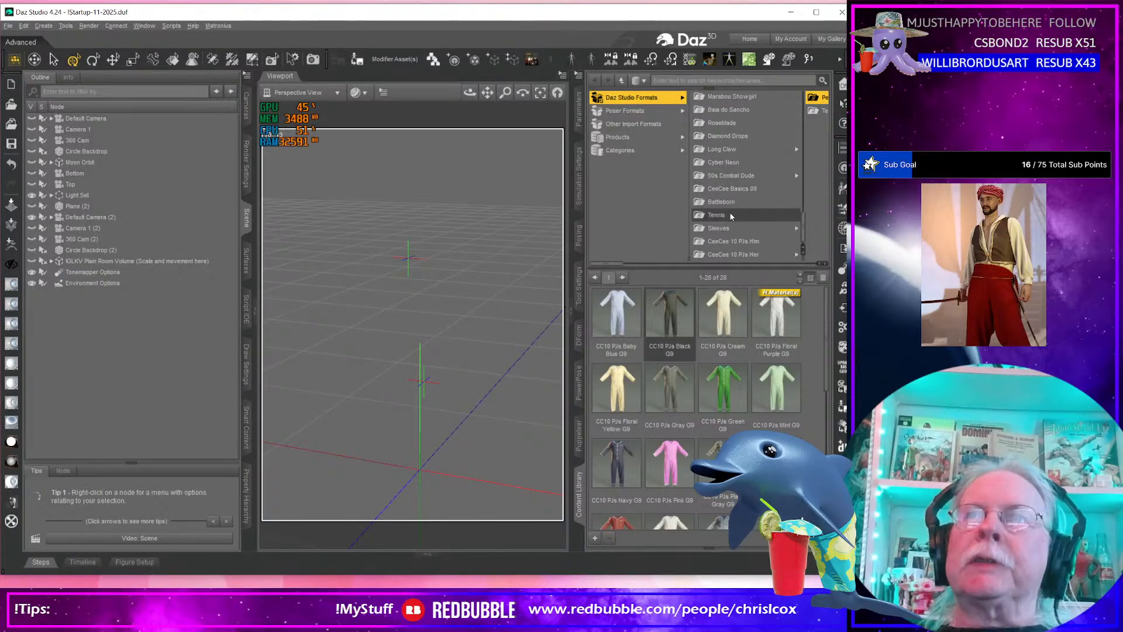
pyautogui.click(724, 255)
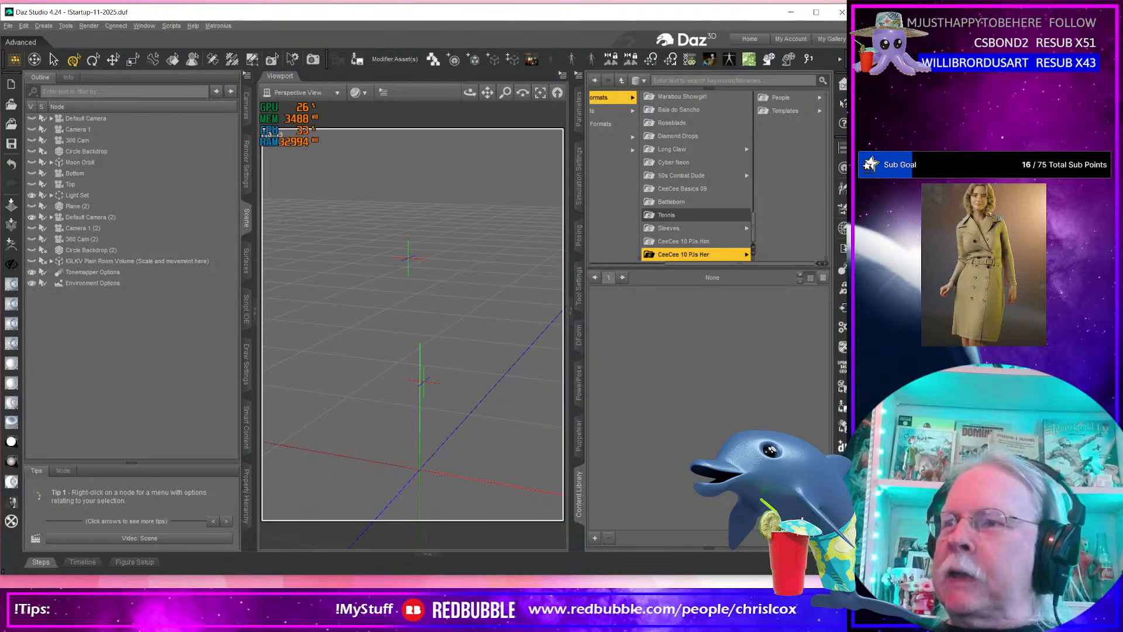
# In a new File Explorer window, copy the People, Runtime and Templates folders from Projects > !Template.
pyautogui.press('super+e')
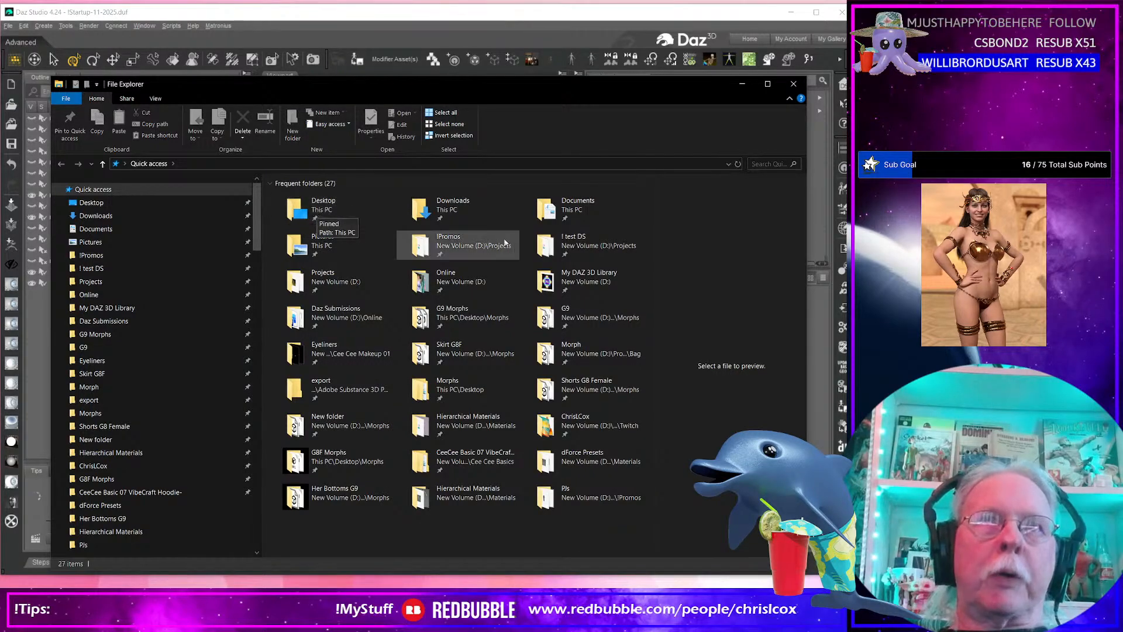
pyautogui.click(103, 284)
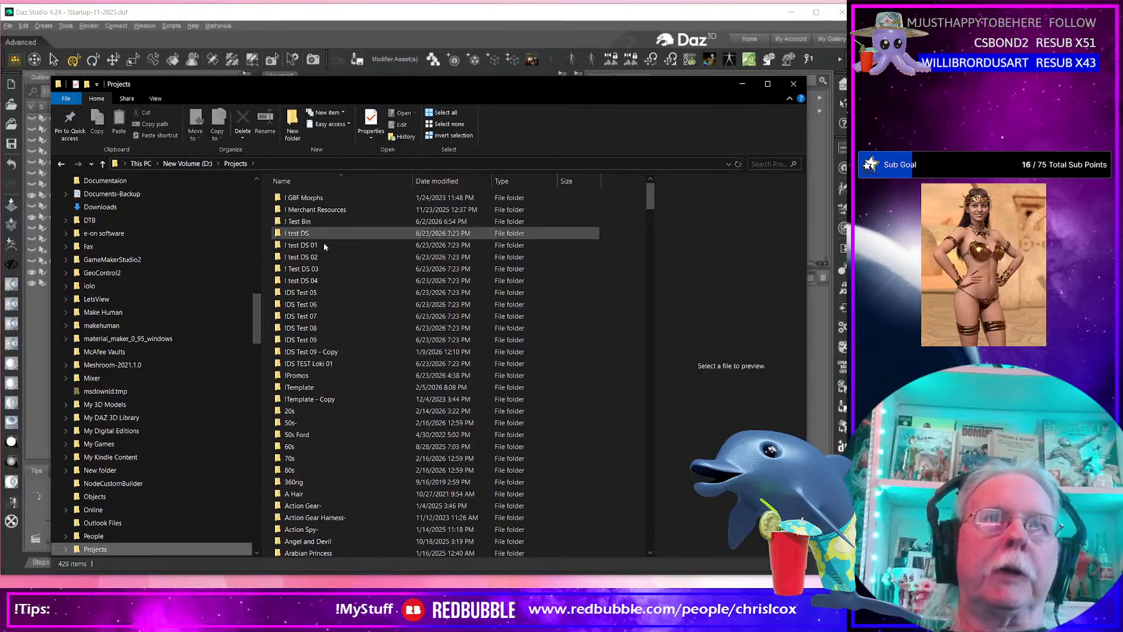
pyautogui.doubleClick(298, 387)
pyautogui.click(294, 210)
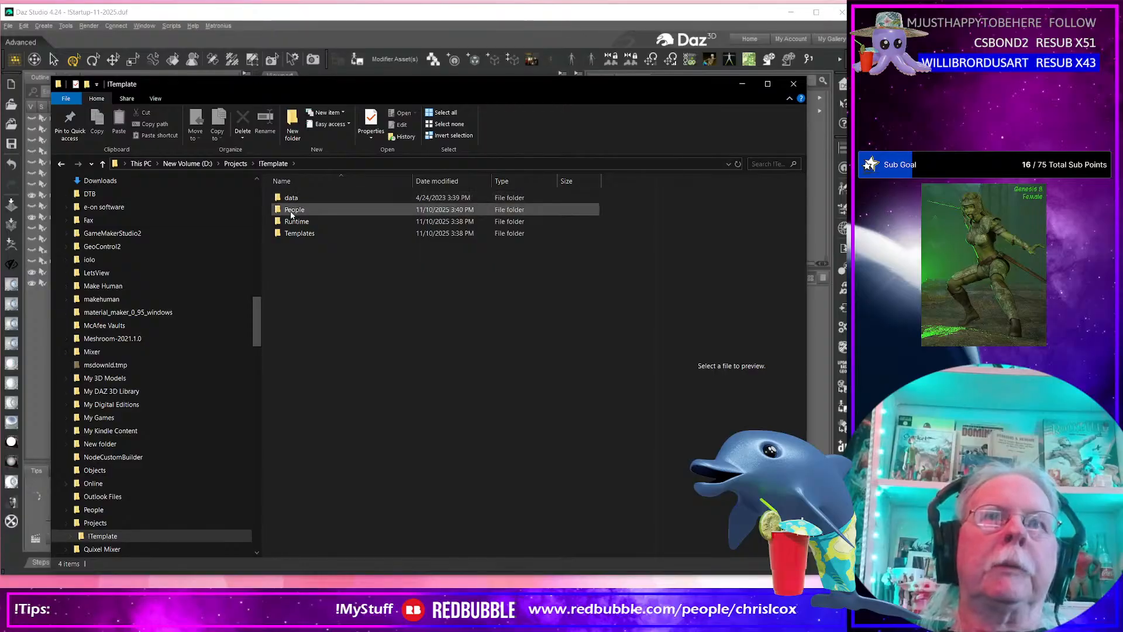
pyautogui.keyDown('shift'); pyautogui.click(298, 234); pyautogui.keyUp('shift')
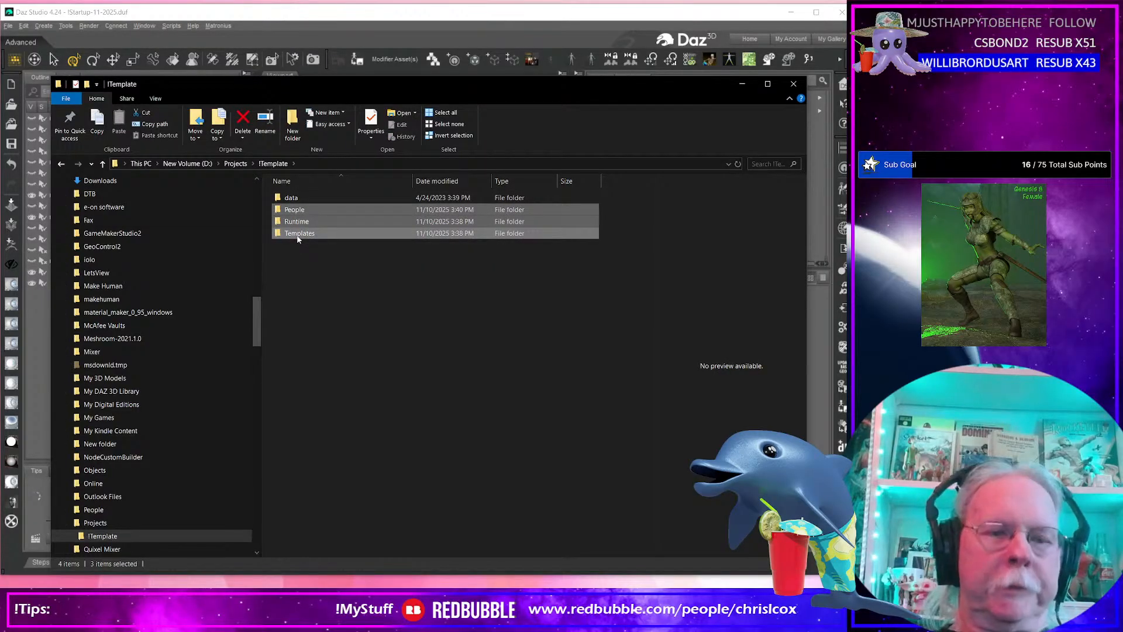
pyautogui.scroll(-5, 149, 359)
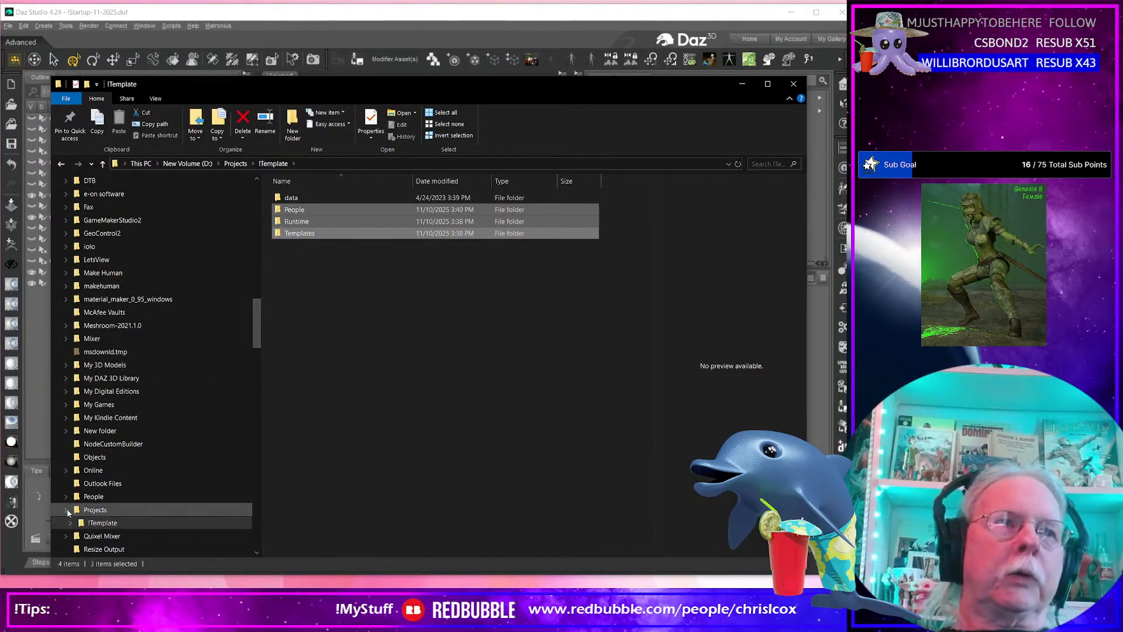
pyautogui.scroll(-15, 159, 419)
pyautogui.hotkey('ctrl', 'c')
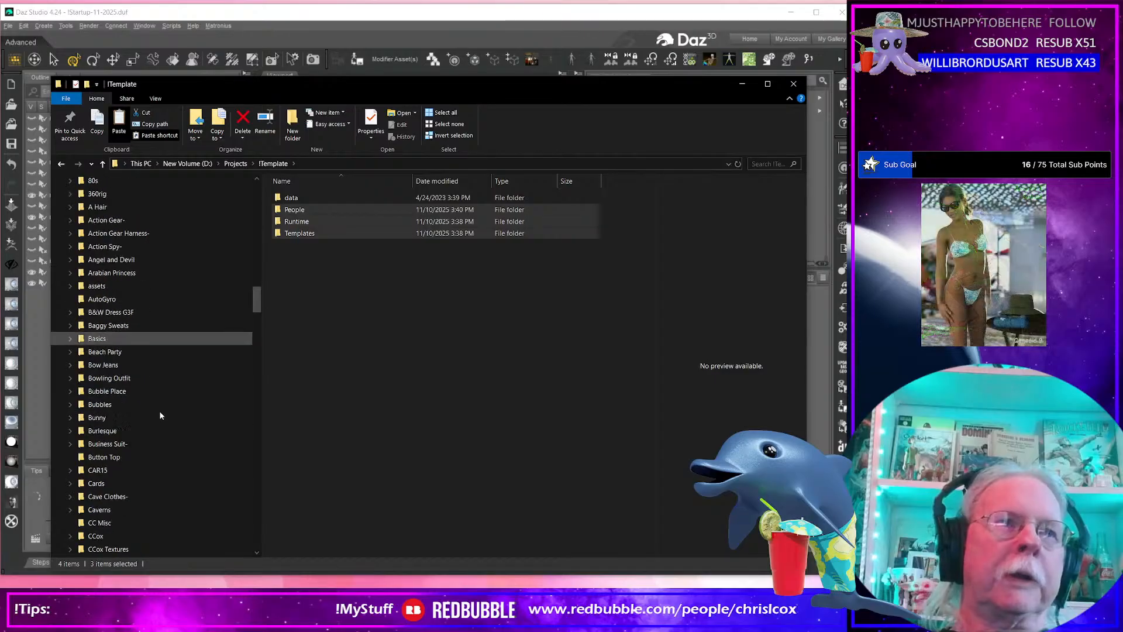
# Paste the copied folders into the Silverspell folder under Projects > Fantasy.
pyautogui.scroll(-7, 150, 412)
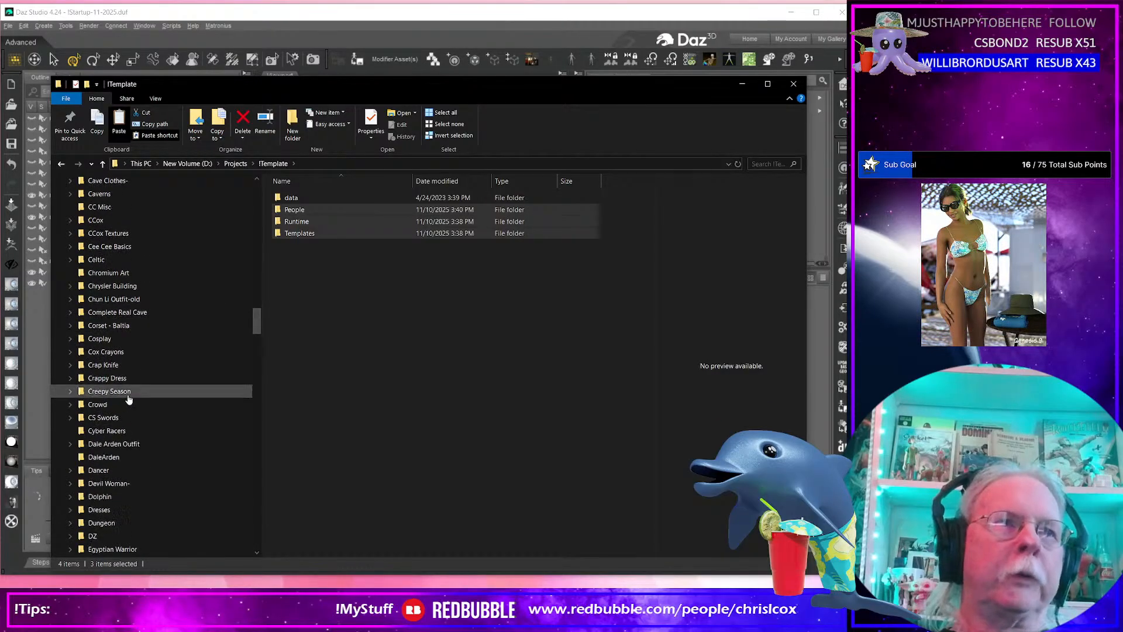
pyautogui.scroll(-3, 128, 398)
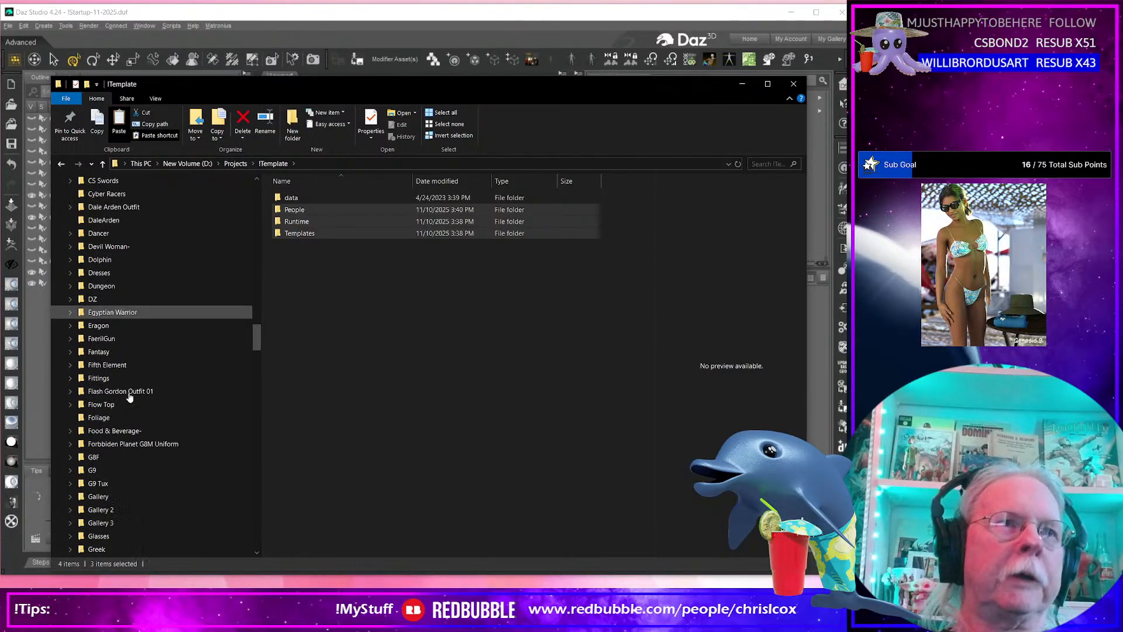
pyautogui.click(103, 351)
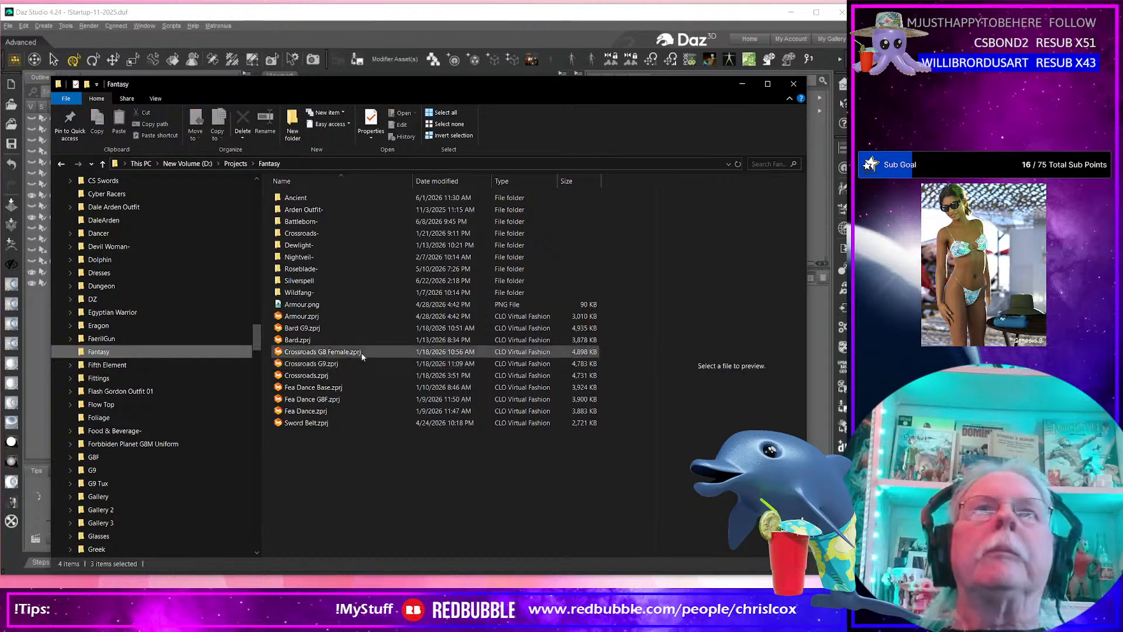
pyautogui.click(293, 282)
pyautogui.doubleClick(299, 282)
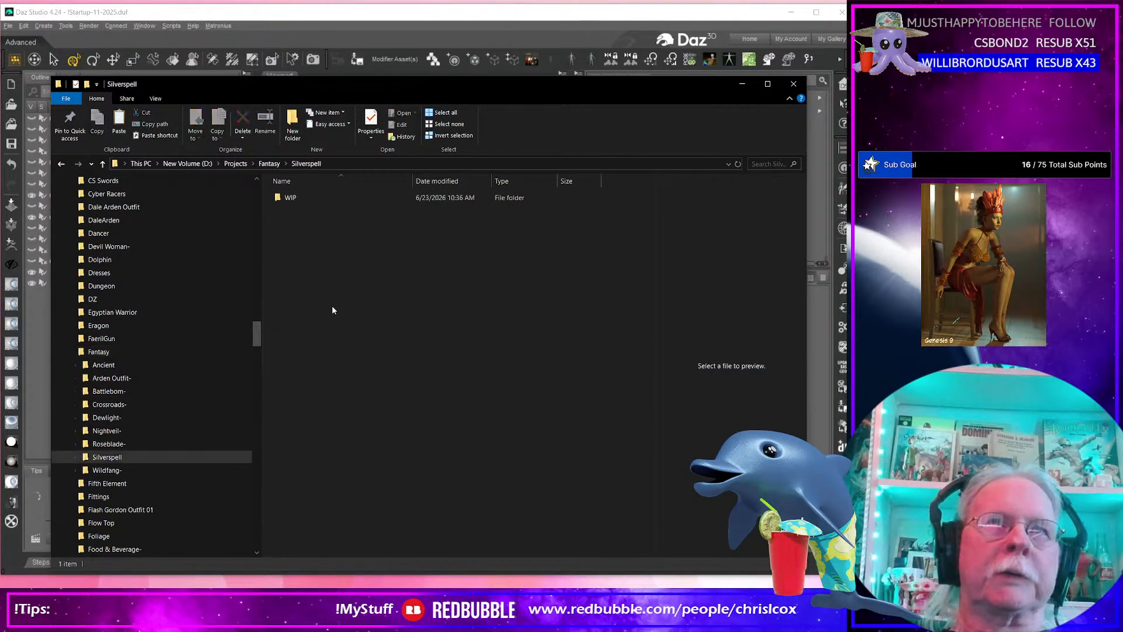
pyautogui.rightClick(318, 301)
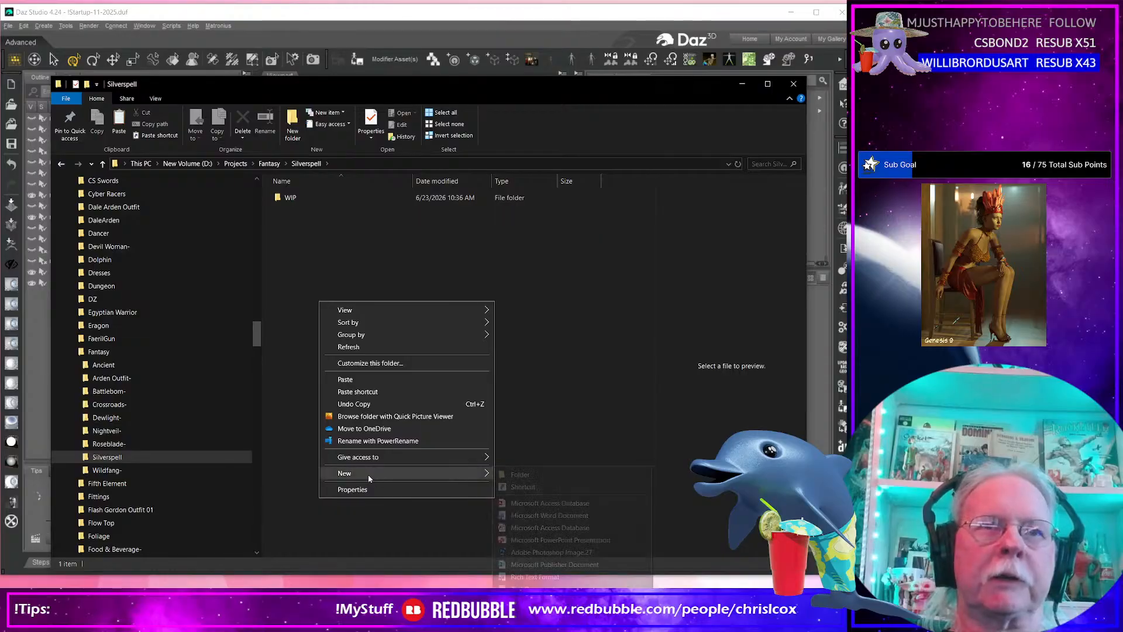
pyautogui.click(351, 380)
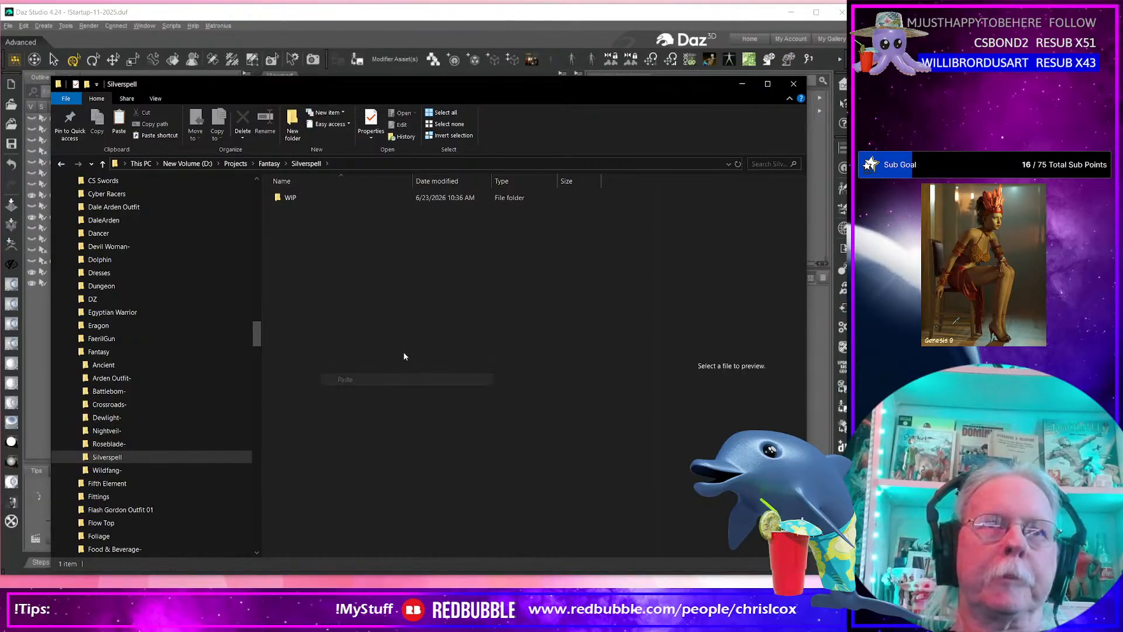
# Rename the Silverspell folder to "Raven Hex" and dismiss the location message.
pyautogui.rightClick(102, 458)
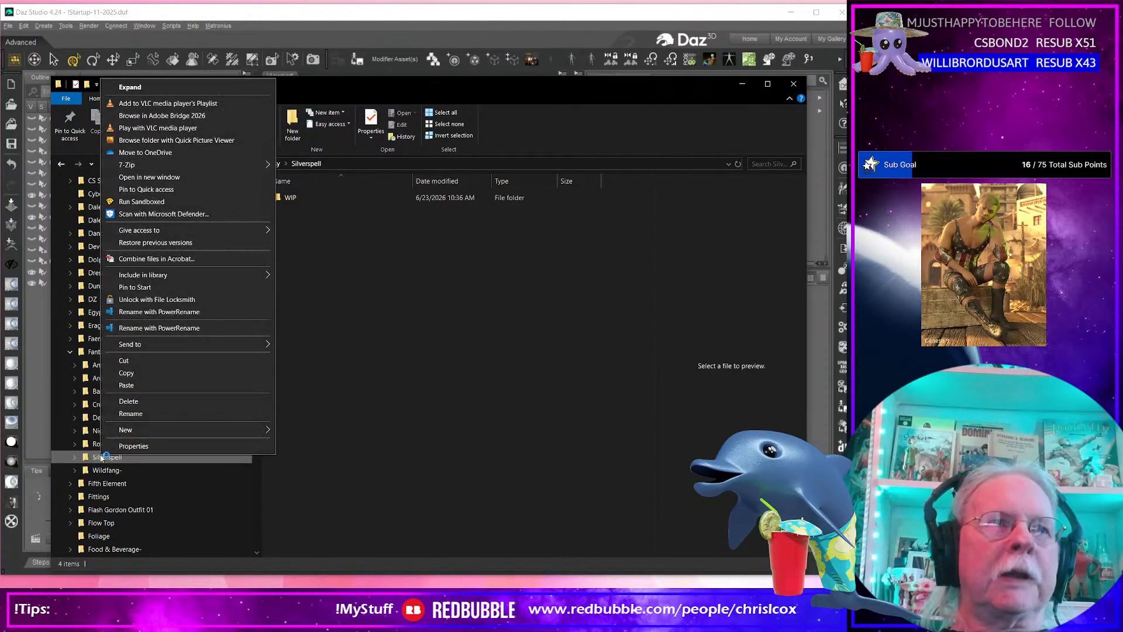
pyautogui.click(131, 413)
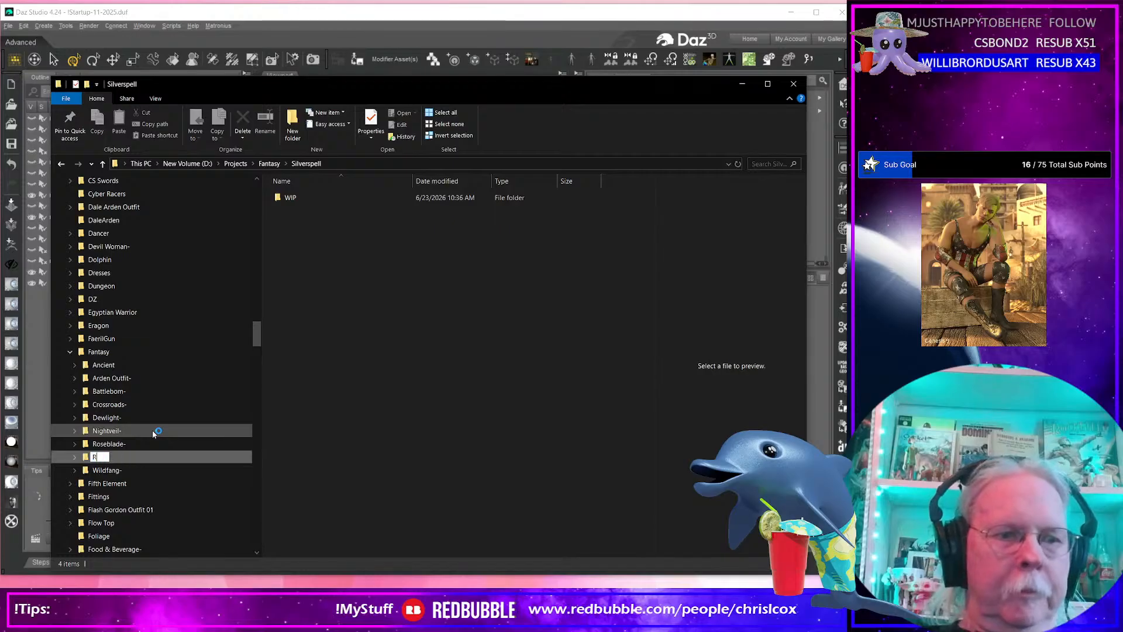
pyautogui.write('Rave')
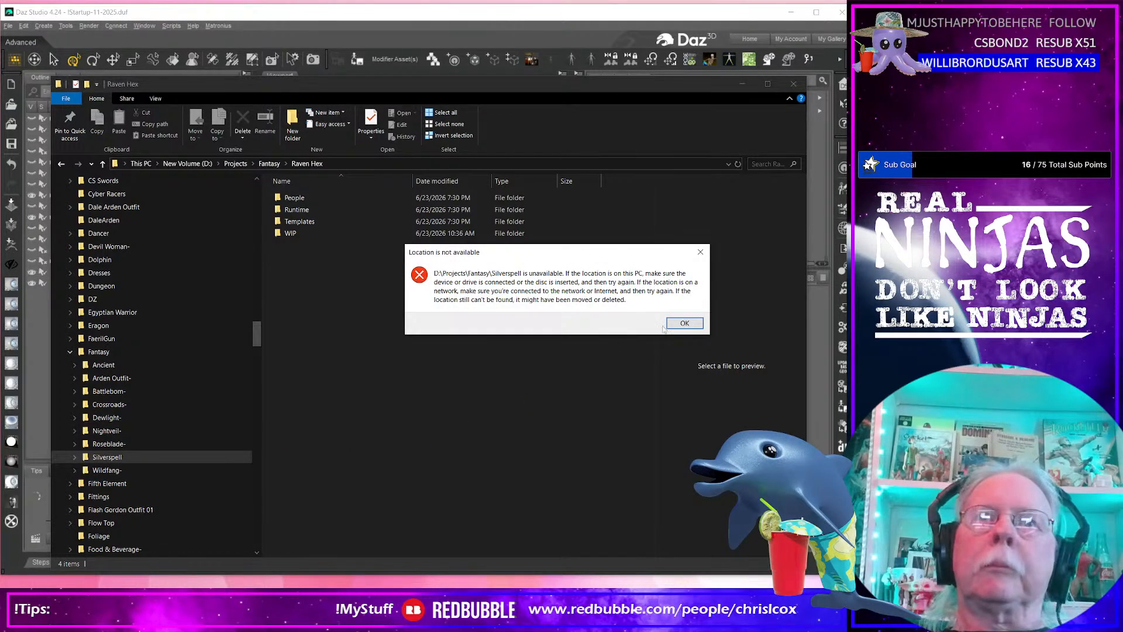
pyautogui.click(682, 322)
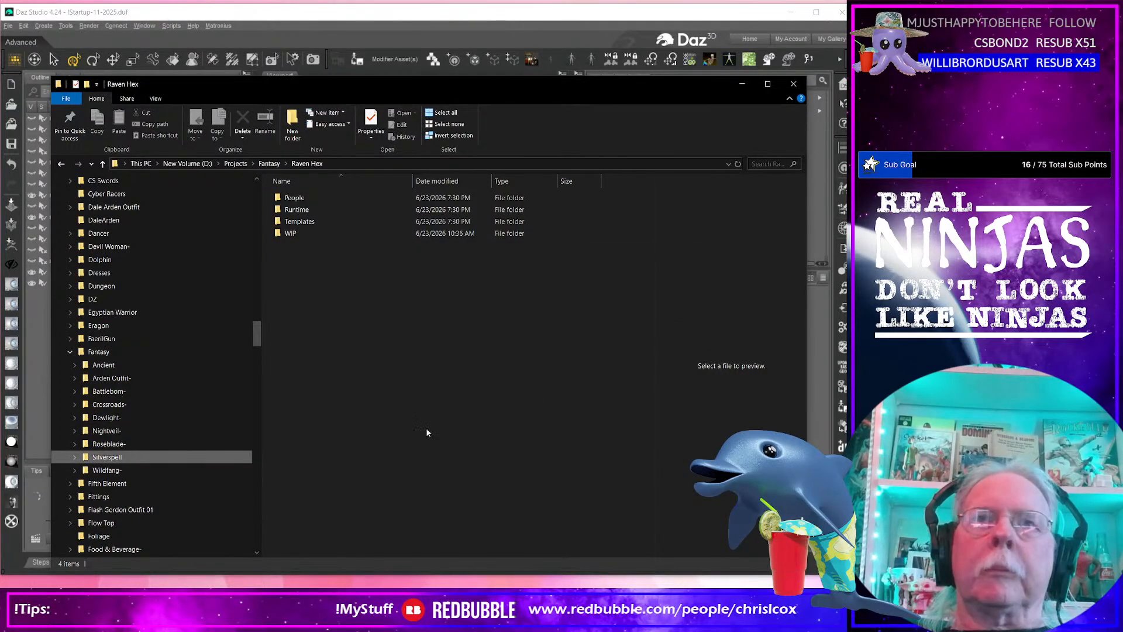
# Check the contents of the Raven Hex folder inside Fantasy and collapse the Fantasy branch in the folder tree.
pyautogui.click(134, 444)
pyautogui.click(99, 352)
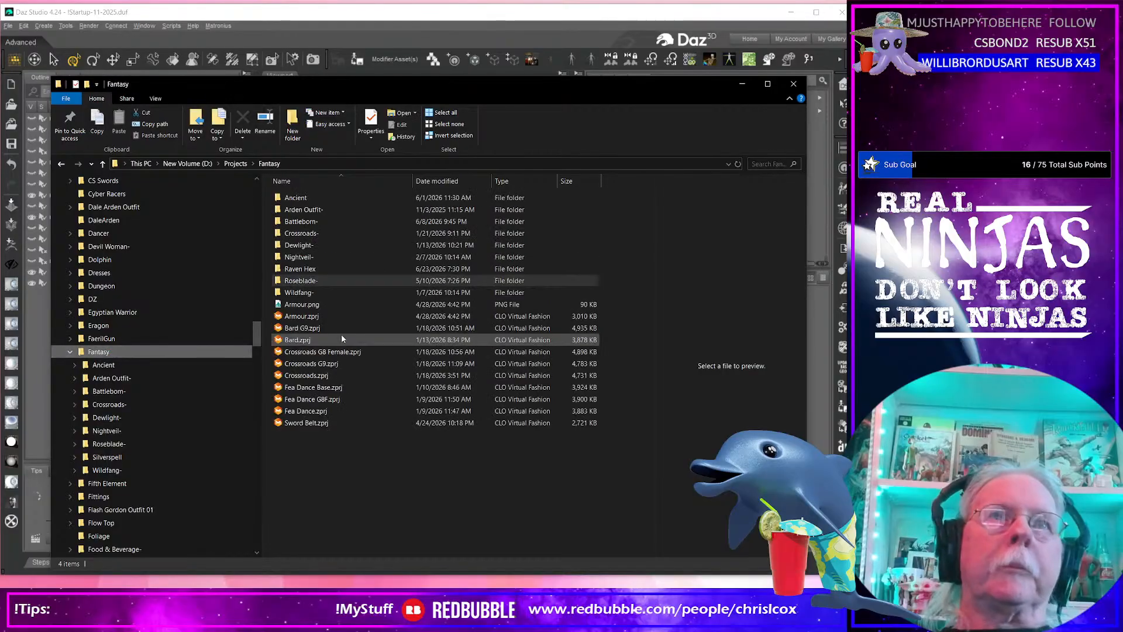
pyautogui.click(305, 269)
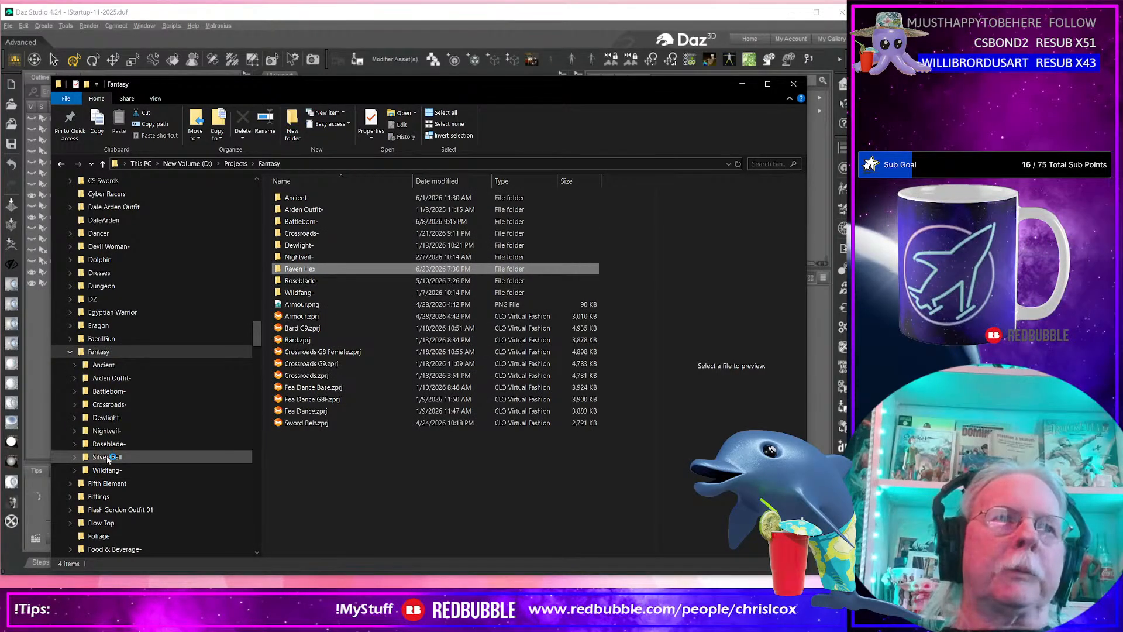
pyautogui.doubleClick(321, 270)
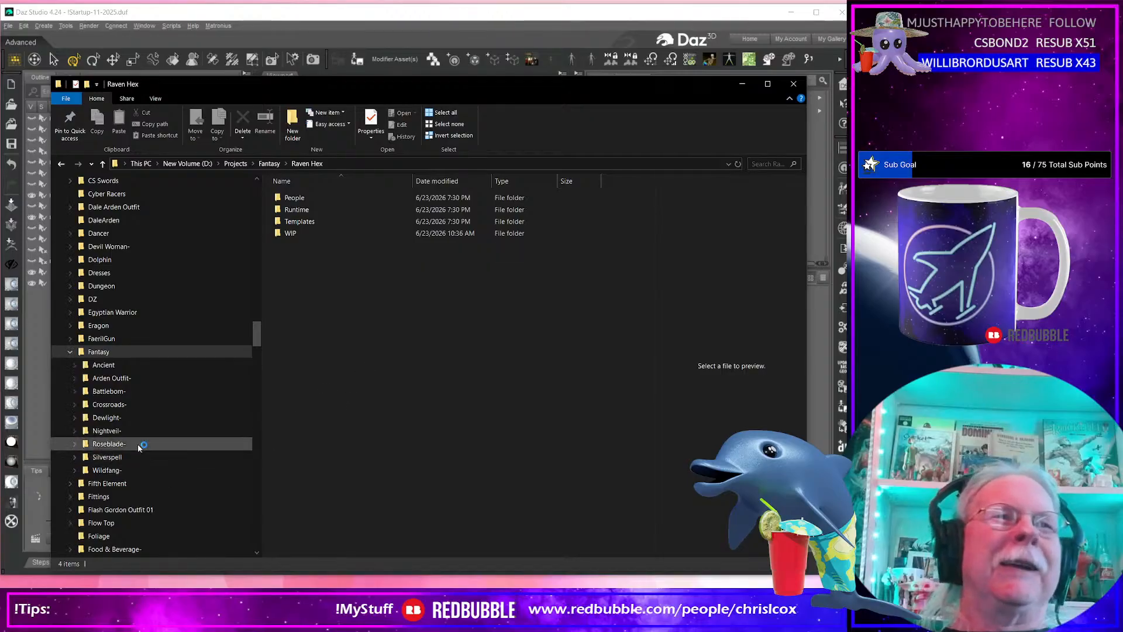
pyautogui.click(70, 352)
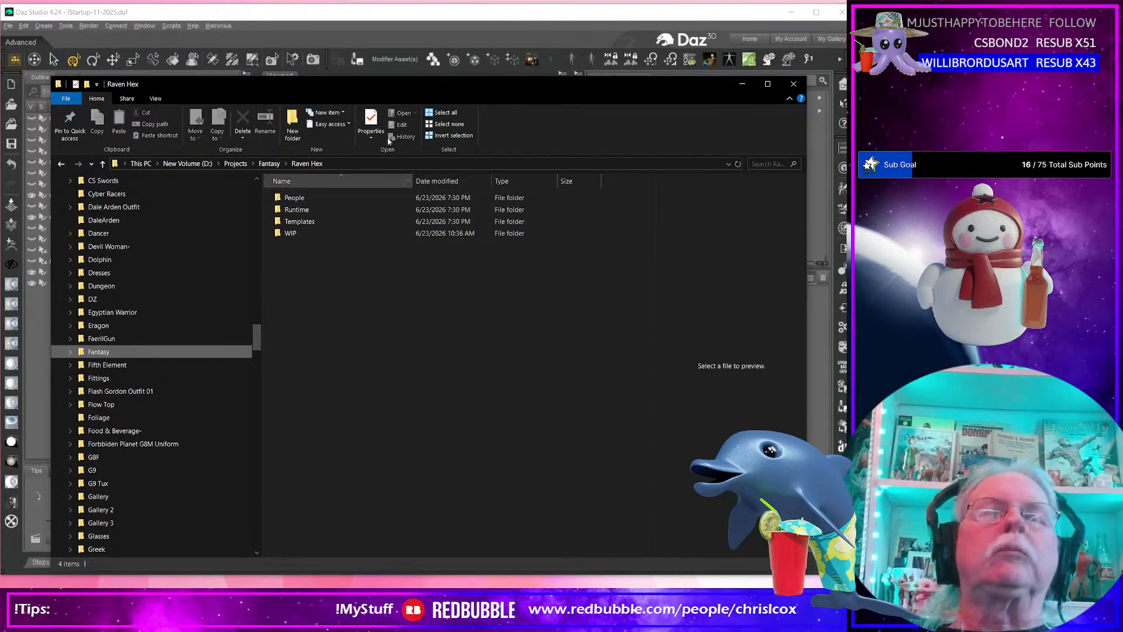
# In Daz Studio, add the Projects > Fantasy > Raven Hex folder as a DAZ Studio Formats content directory and accept the change.
pyautogui.click(509, 23)
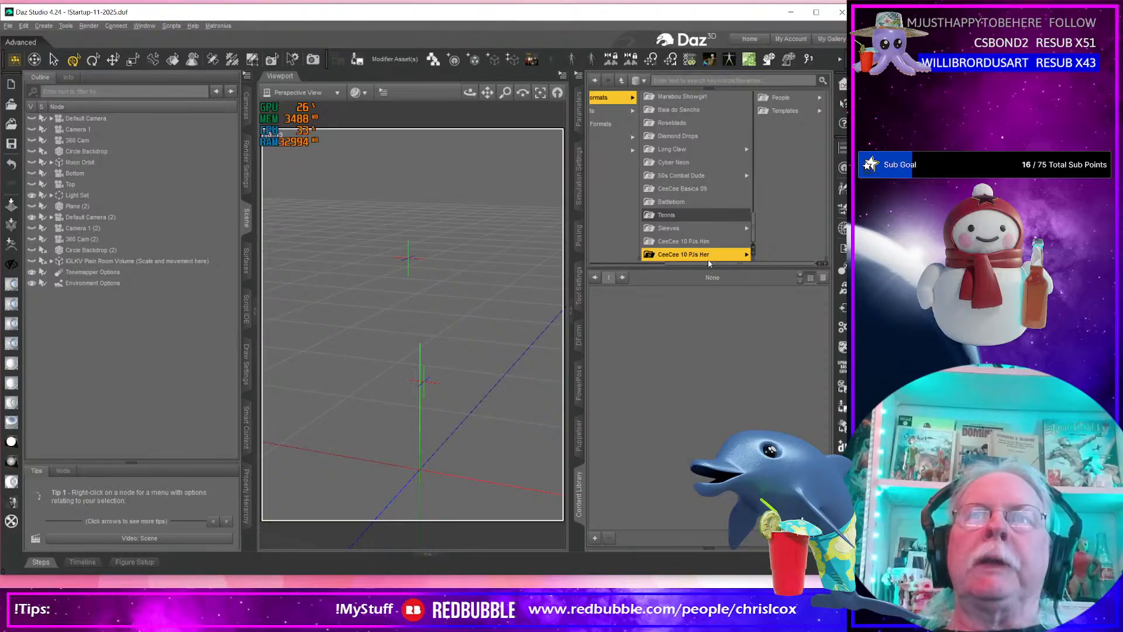
pyautogui.click(578, 76)
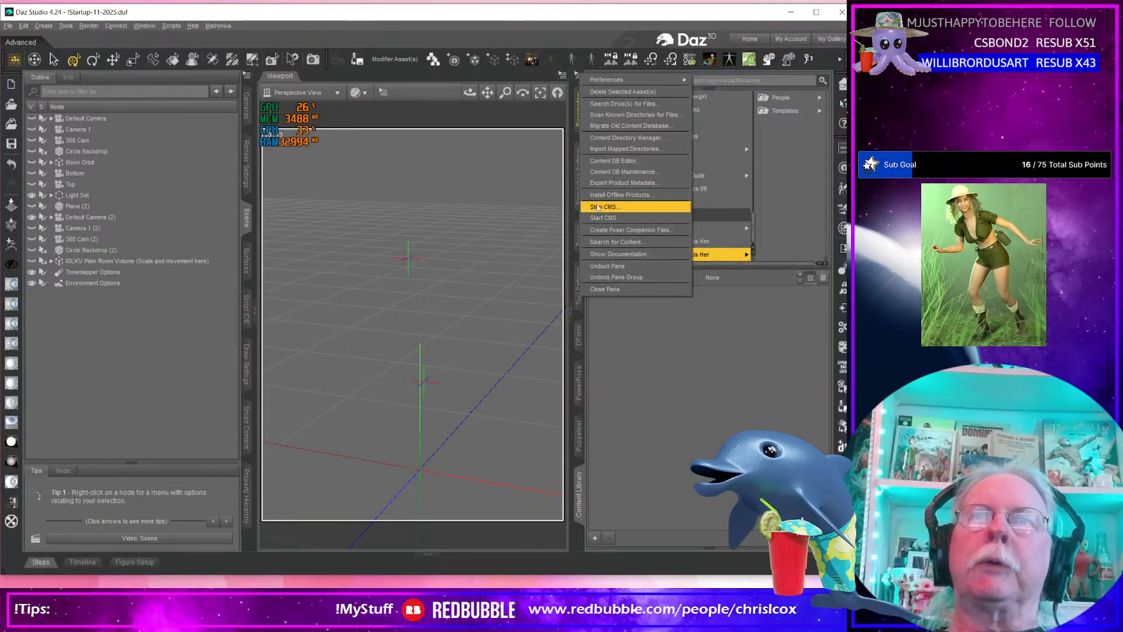
pyautogui.click(614, 138)
pyautogui.click(158, 74)
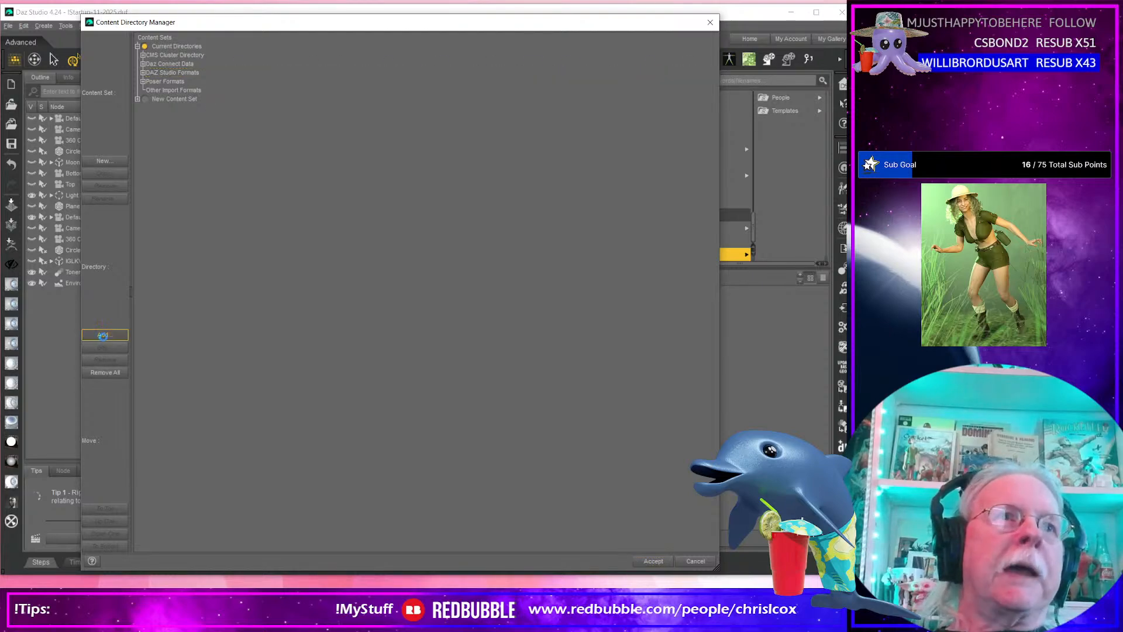
pyautogui.click(103, 334)
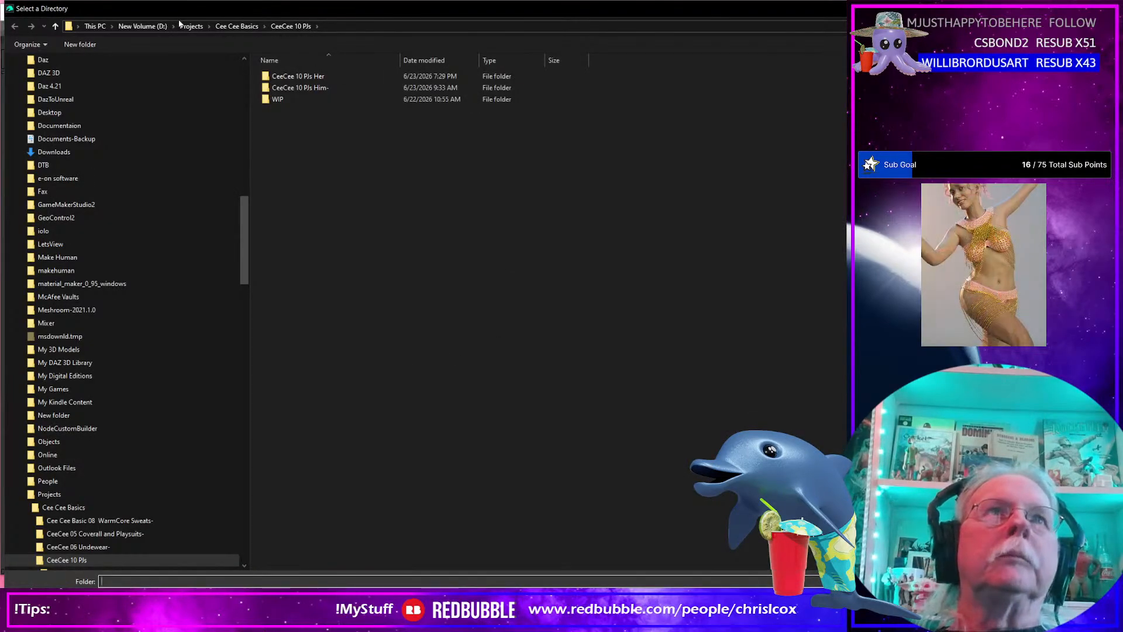
pyautogui.click(191, 26)
pyautogui.scroll(-10, 367, 281)
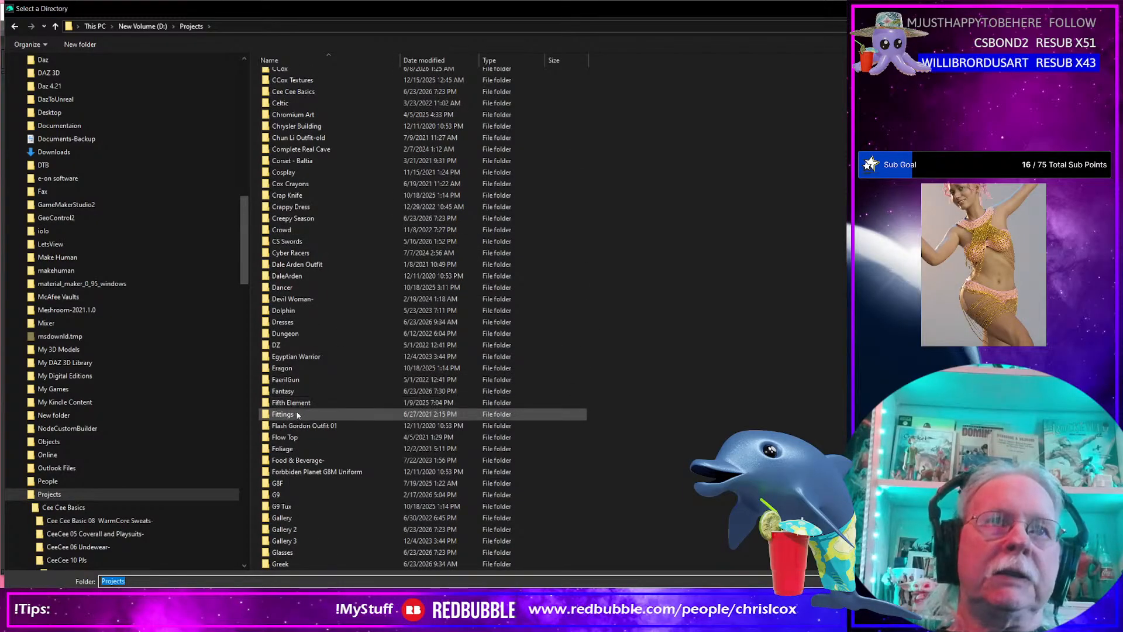
pyautogui.doubleClick(296, 390)
pyautogui.doubleClick(358, 146)
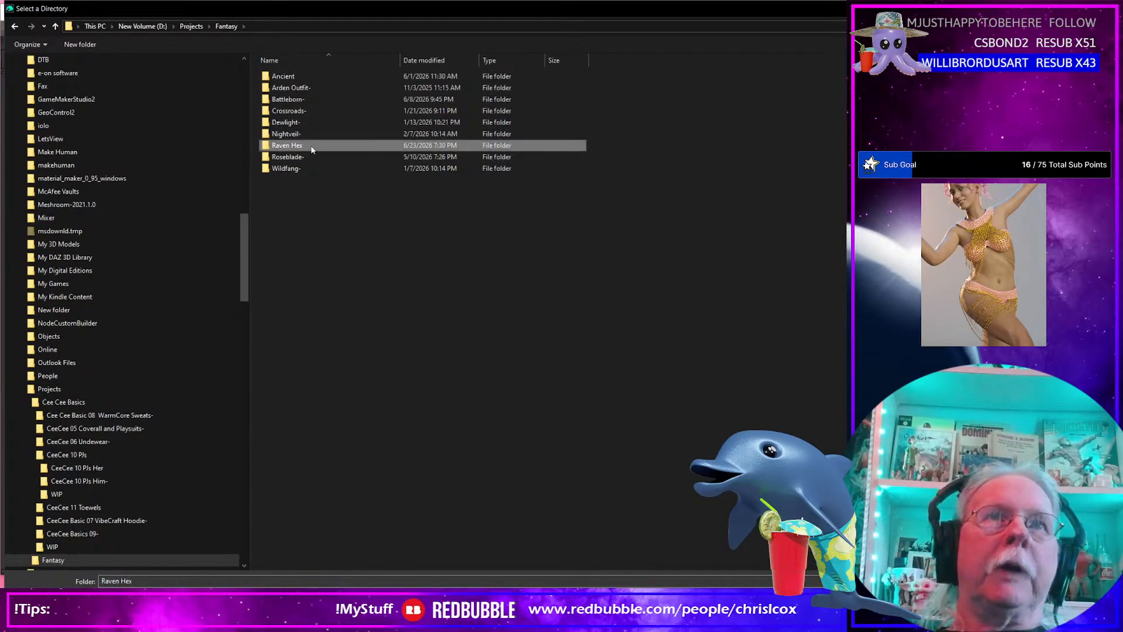
pyautogui.press('Return')
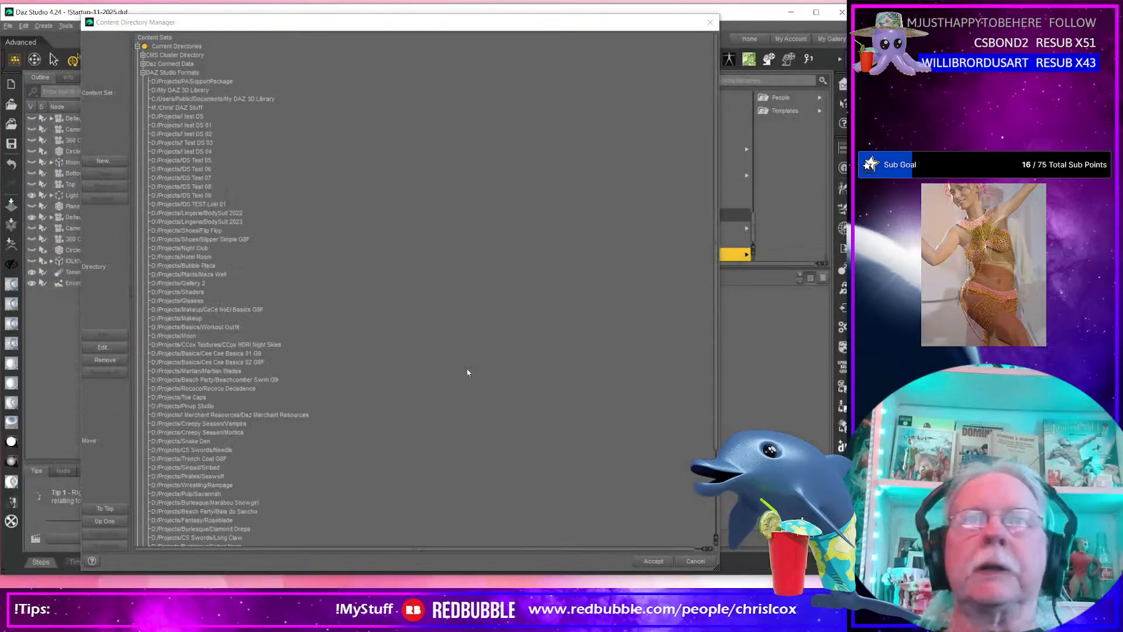
pyautogui.click(655, 563)
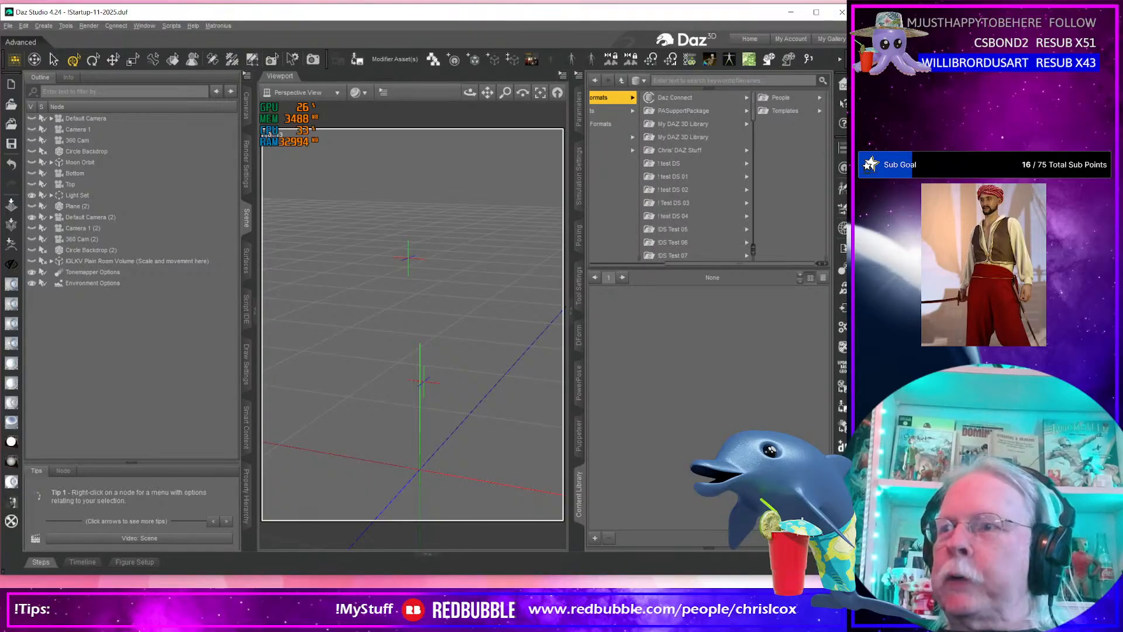
# In a new File Explorer window, open Crossroads G9 G8 Female.zip from the Crossroads folder inside Daz Submissions.
pyautogui.press('super+e')
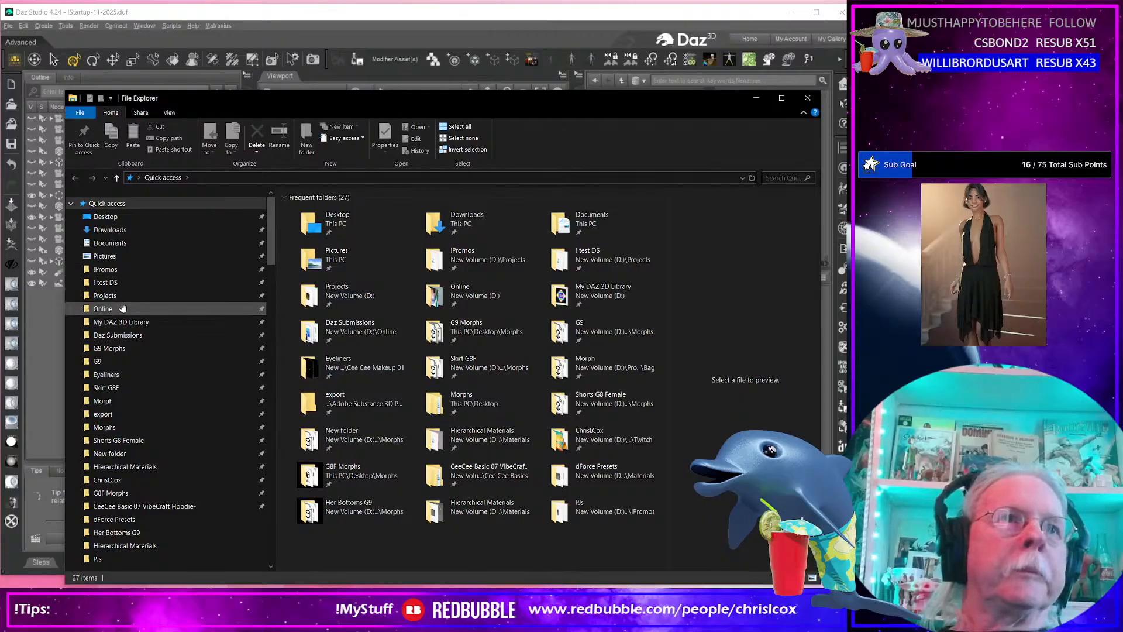
pyautogui.click(118, 335)
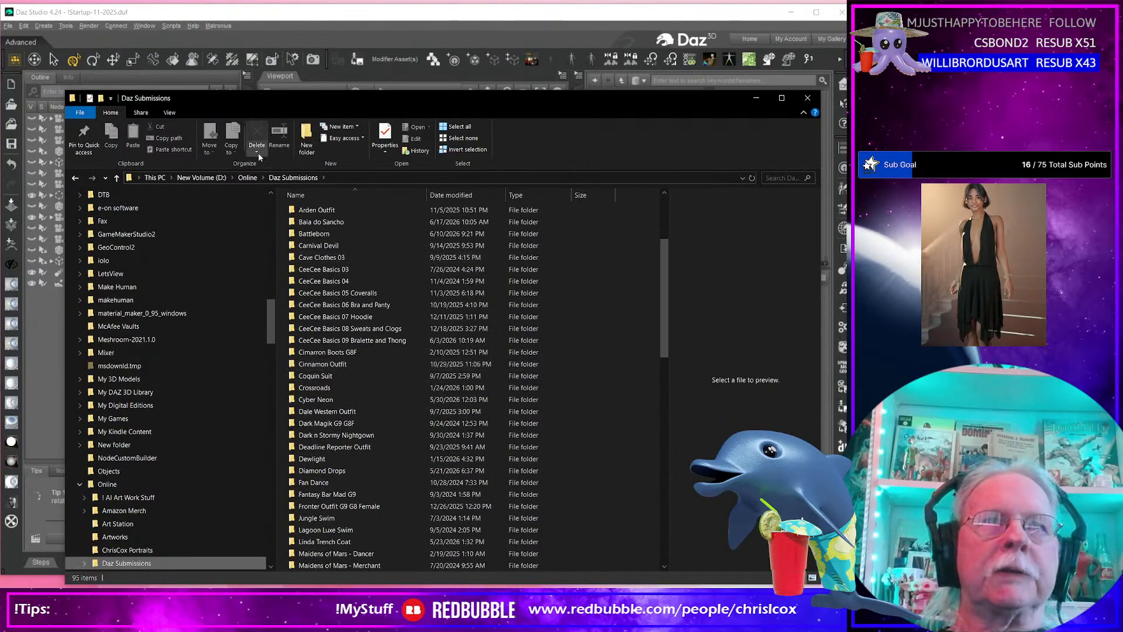
pyautogui.click(321, 389)
pyautogui.doubleClick(323, 391)
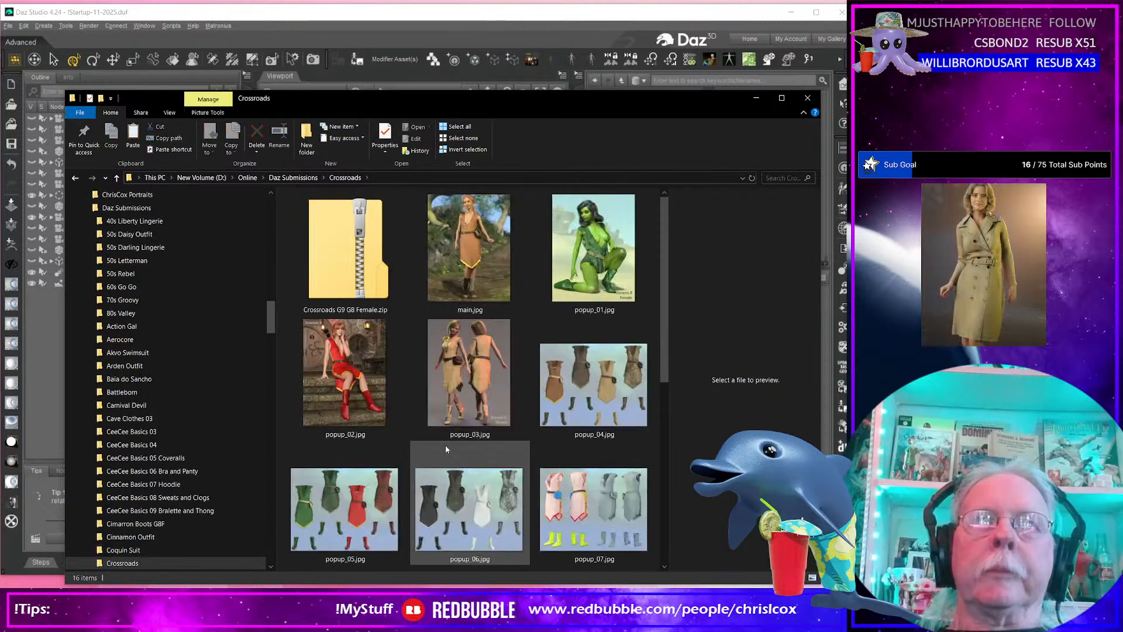
pyautogui.click(338, 257)
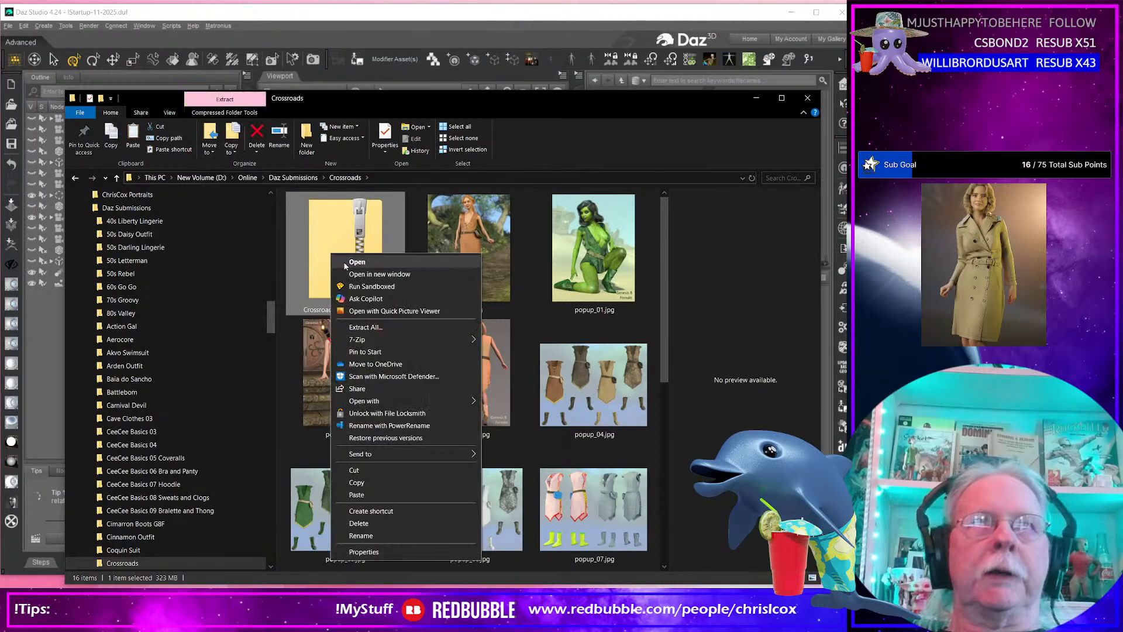
pyautogui.rightClick(338, 256)
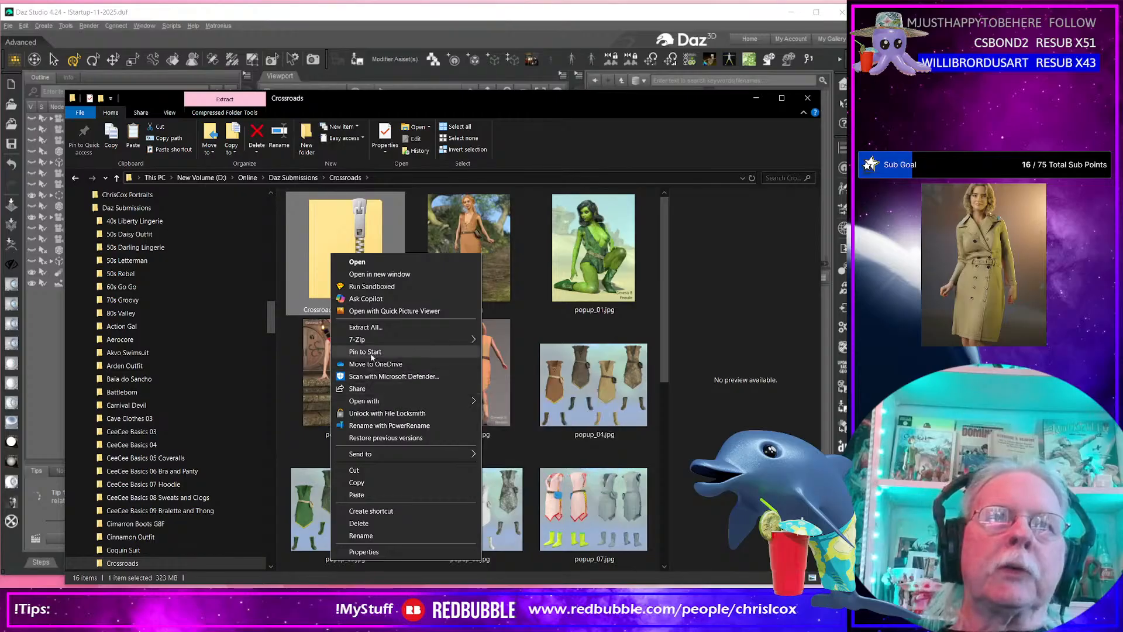
pyautogui.click(350, 247)
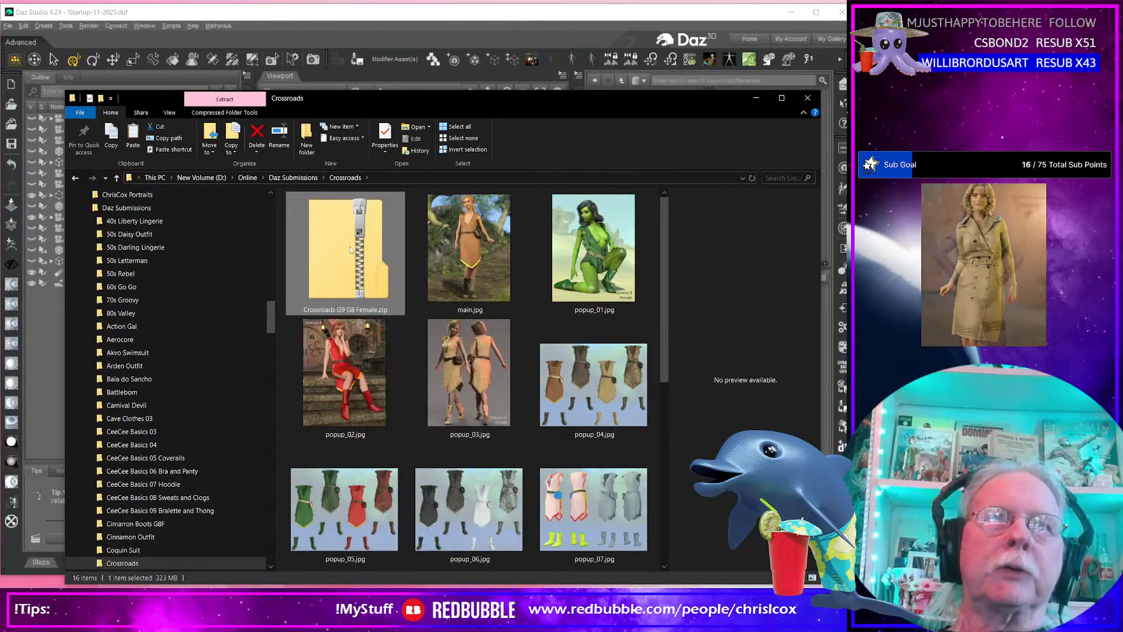
pyautogui.doubleClick(350, 247)
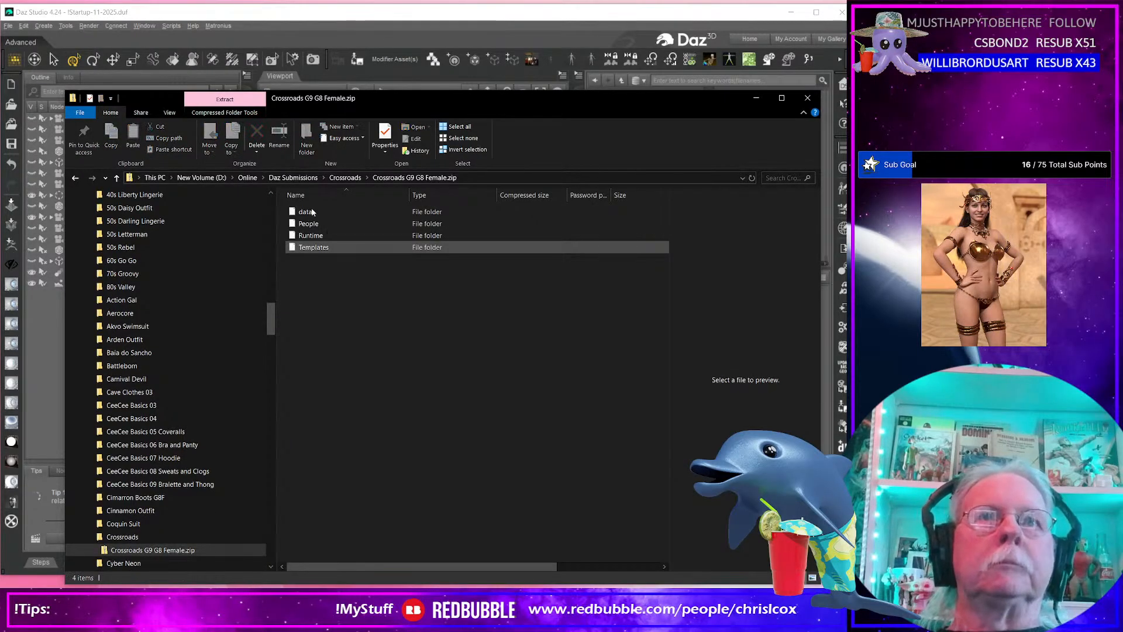
# Copy the data, People, Runtime and Templates folders from the zip into the DAZ Stuff folder on the Elements (M:) drive.
pyautogui.click(312, 211)
pyautogui.keyDown('shift'); pyautogui.click(316, 252); pyautogui.keyUp('shift')
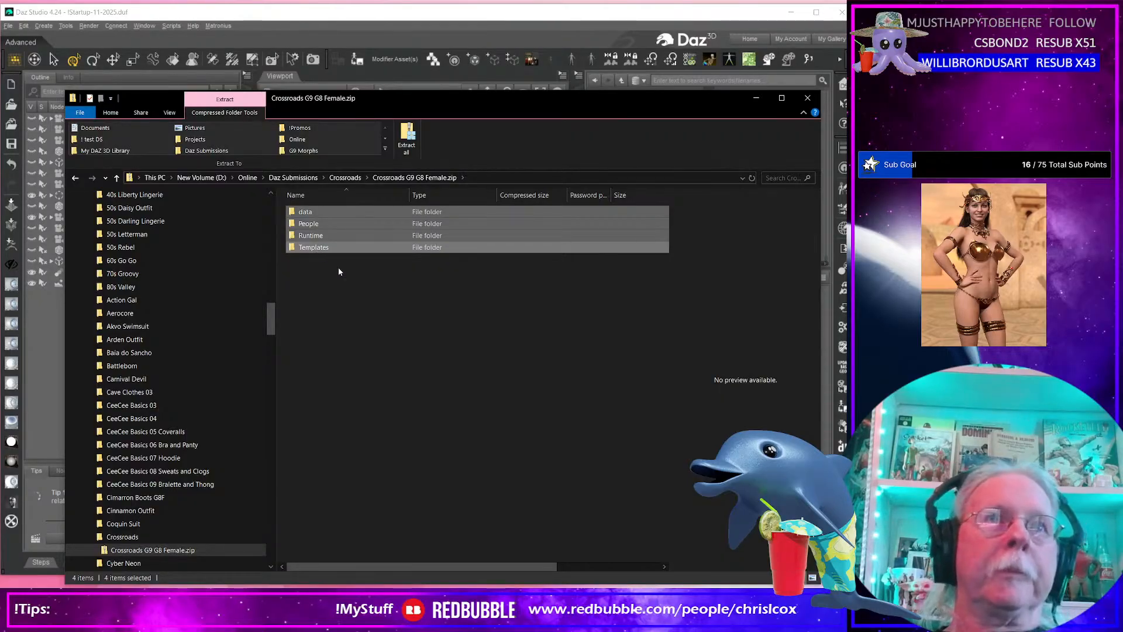
pyautogui.moveTo(278, 319); pyautogui.dragTo(281, 446)
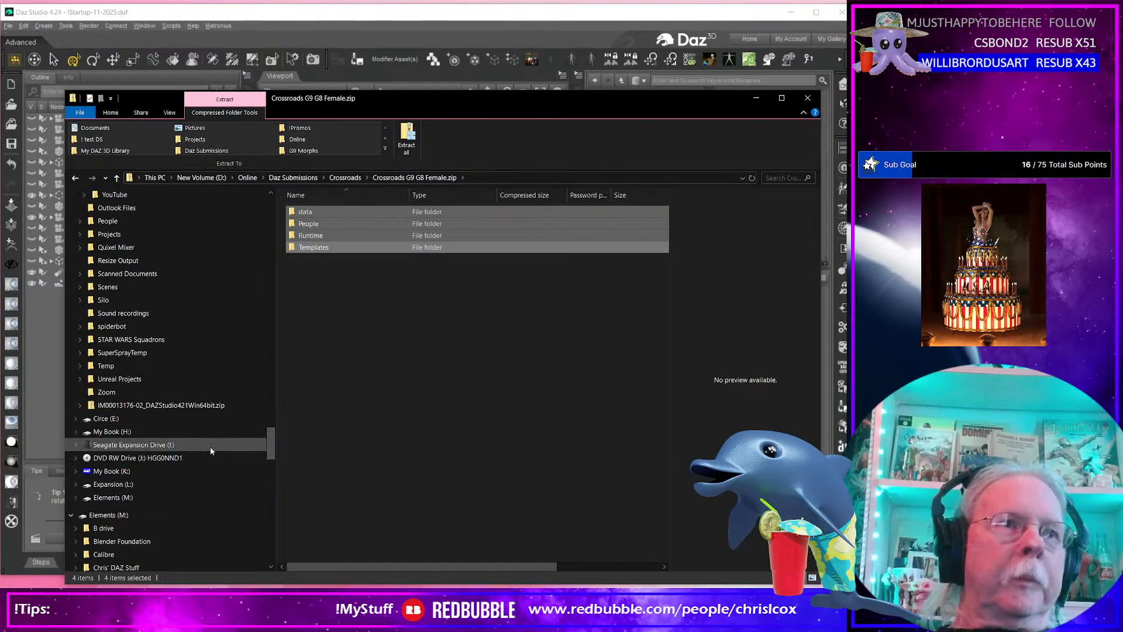
pyautogui.scroll(-1, 211, 448)
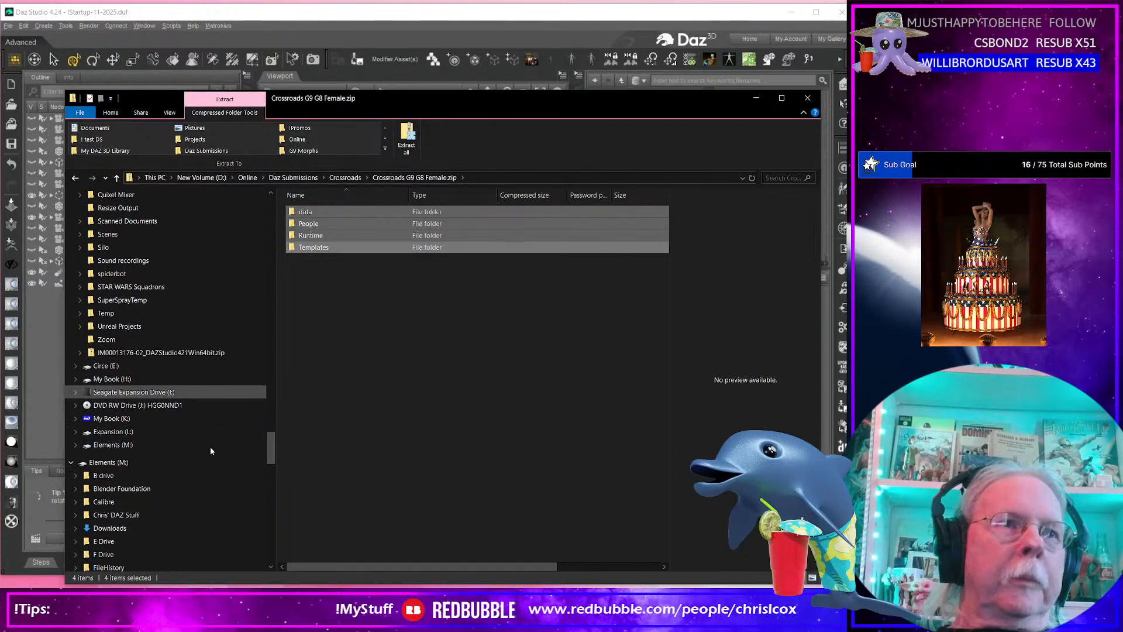
pyautogui.rightClick(139, 516)
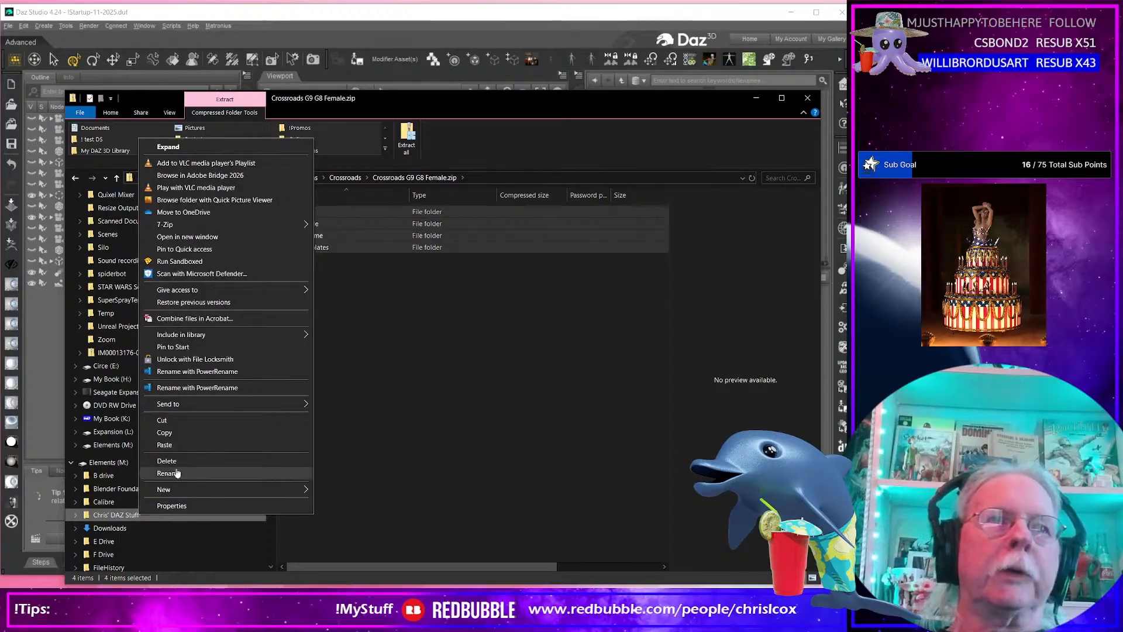
pyautogui.click(170, 447)
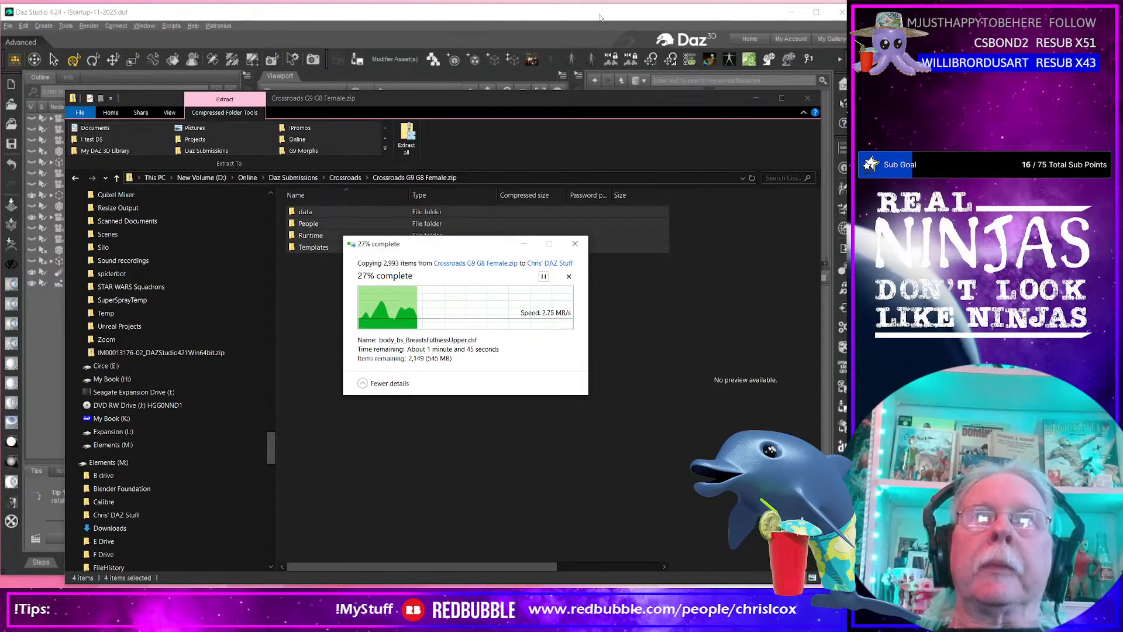
# Rearrange the Daz Studio and copy progress windows, and replace the same-named files in the destination.
pyautogui.moveTo(593, 21); pyautogui.dragTo(878, 28)
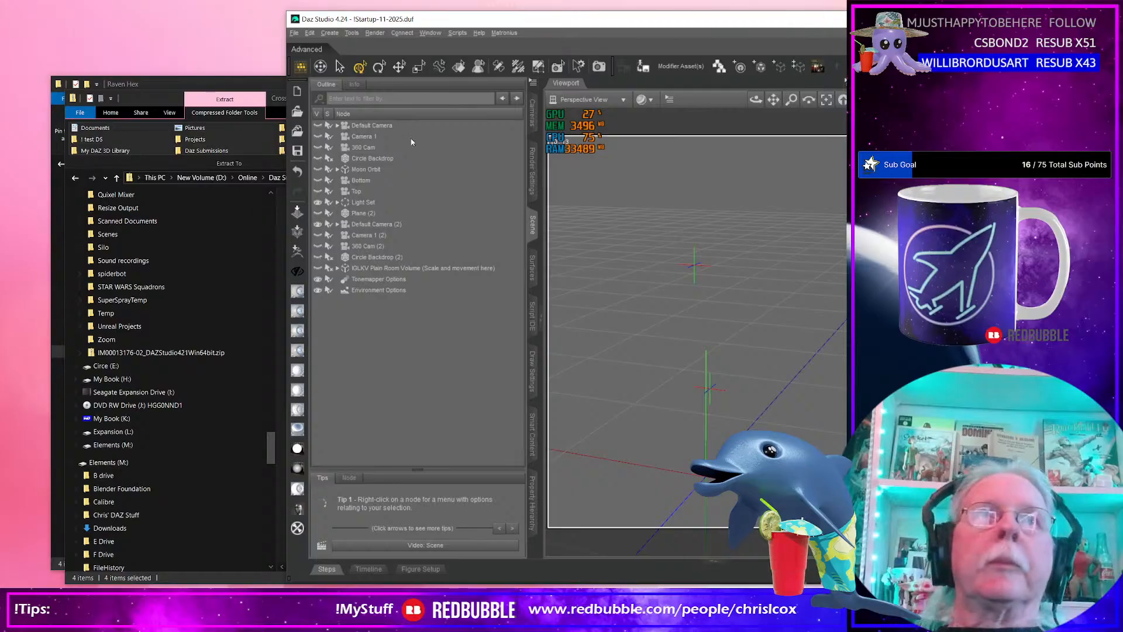
pyautogui.moveTo(510, 248); pyautogui.dragTo(334, 115)
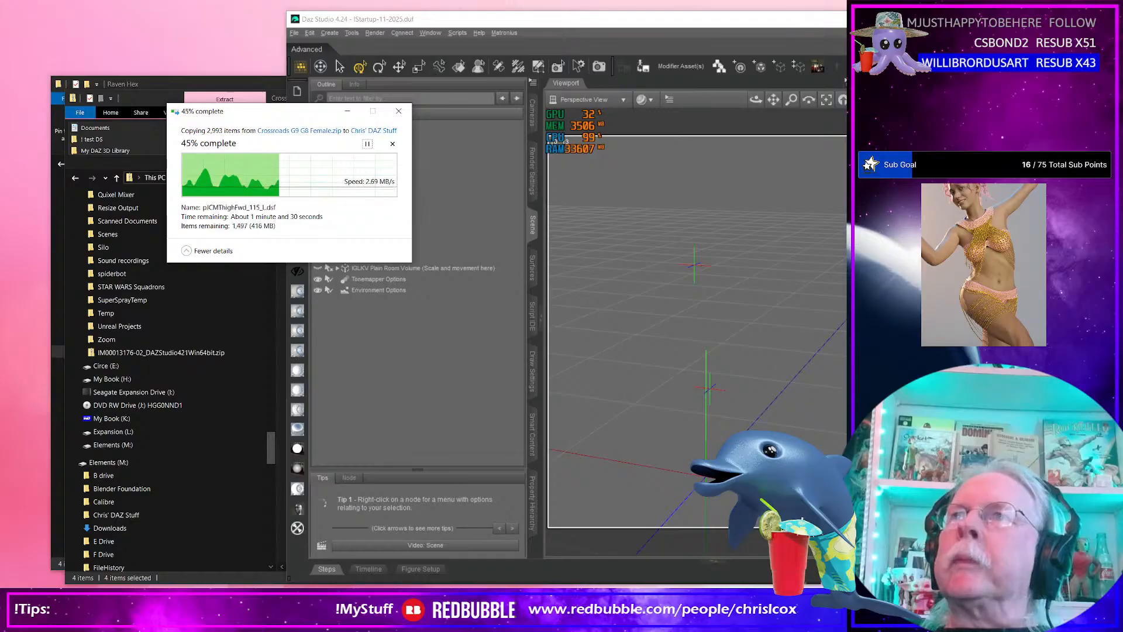
pyautogui.hotkey('alt', 'Tab')
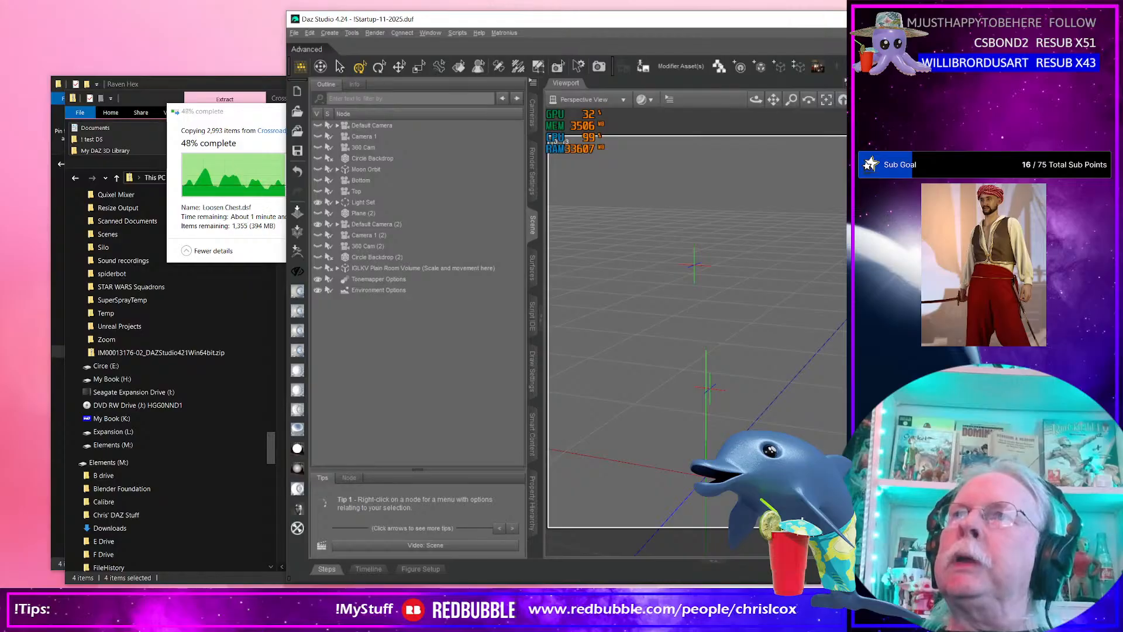
pyautogui.click(256, 113)
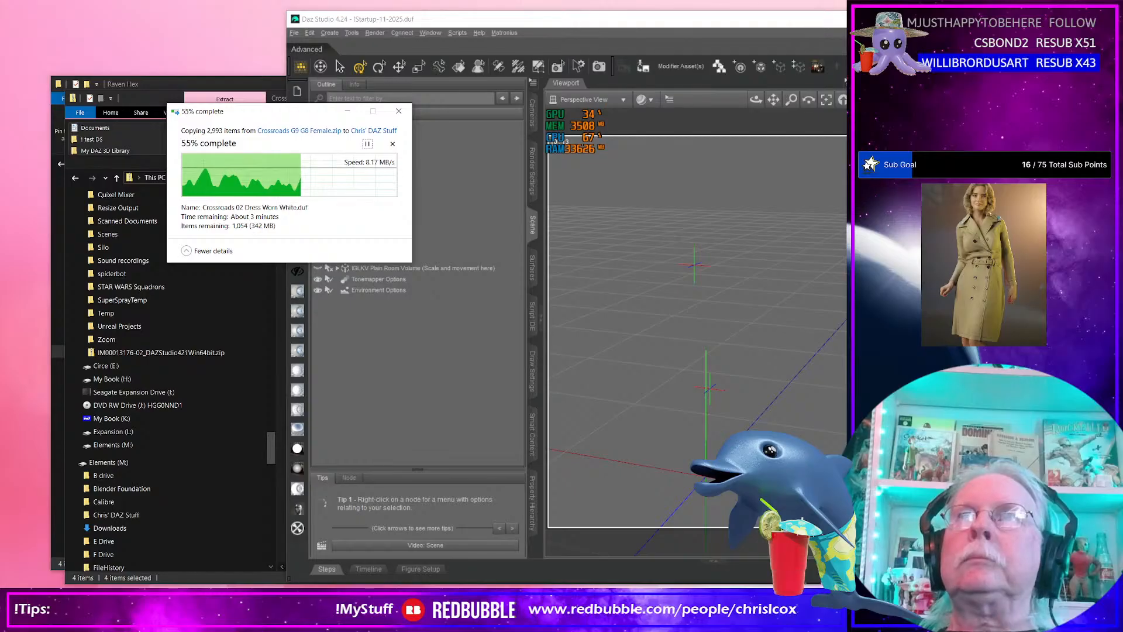
pyautogui.moveTo(942, 19); pyautogui.dragTo(644, 49)
pyautogui.hotkey('alt', 'Tab')
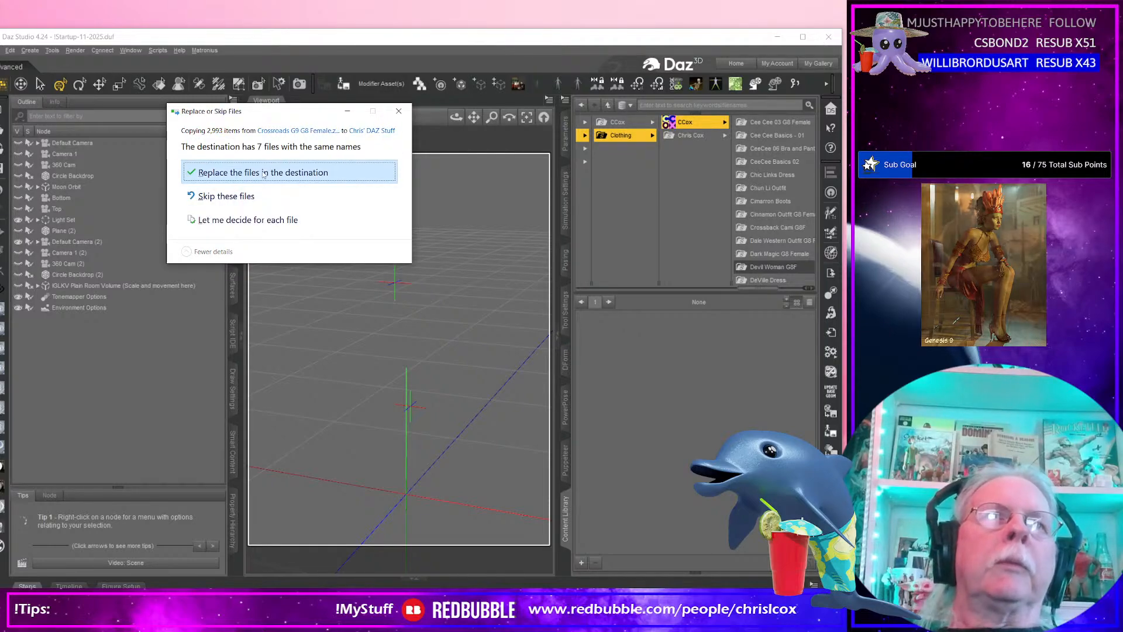
pyautogui.click(265, 174)
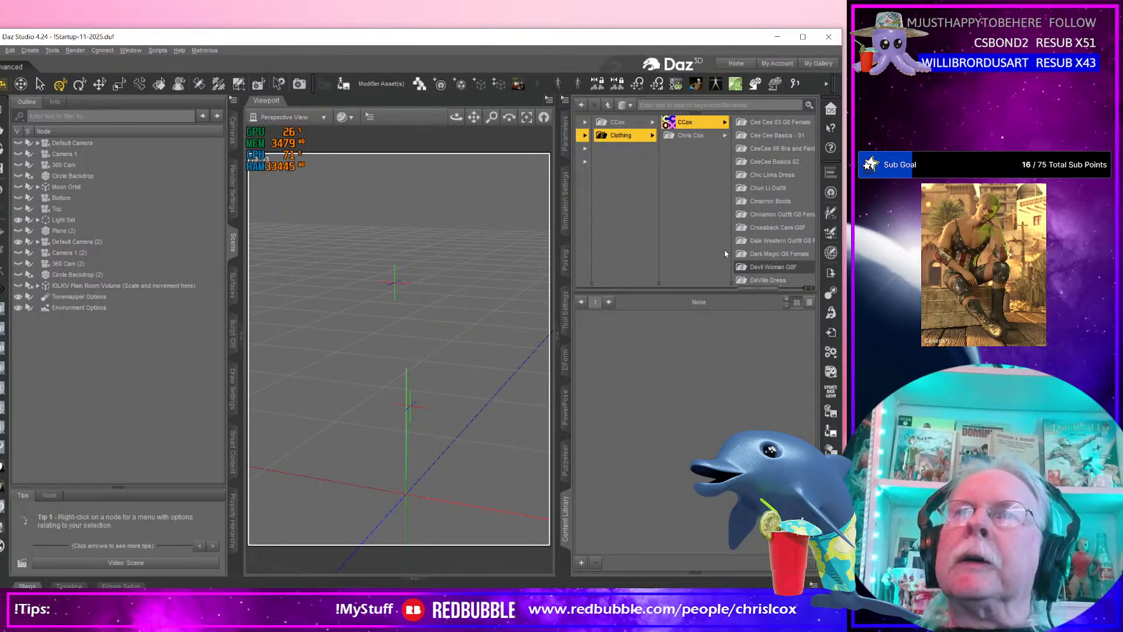
# Refresh the CCox clothing folder in the content library and load the Crossroads Belt G8 Female from the Crossroads G8 Female folder.
pyautogui.rightClick(695, 126)
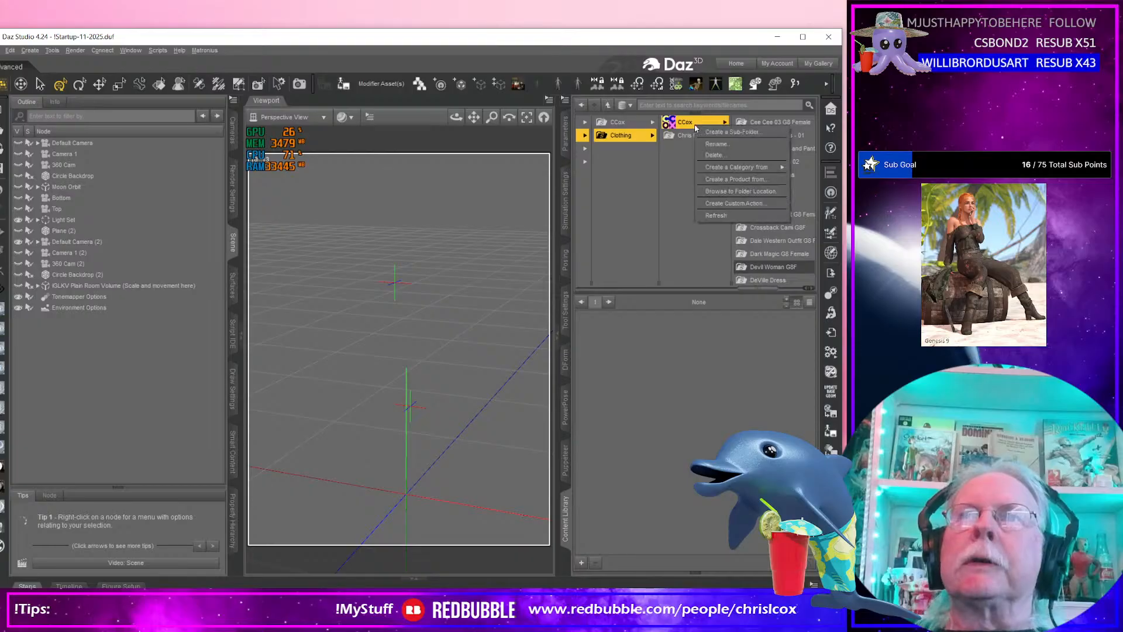
pyautogui.click(729, 215)
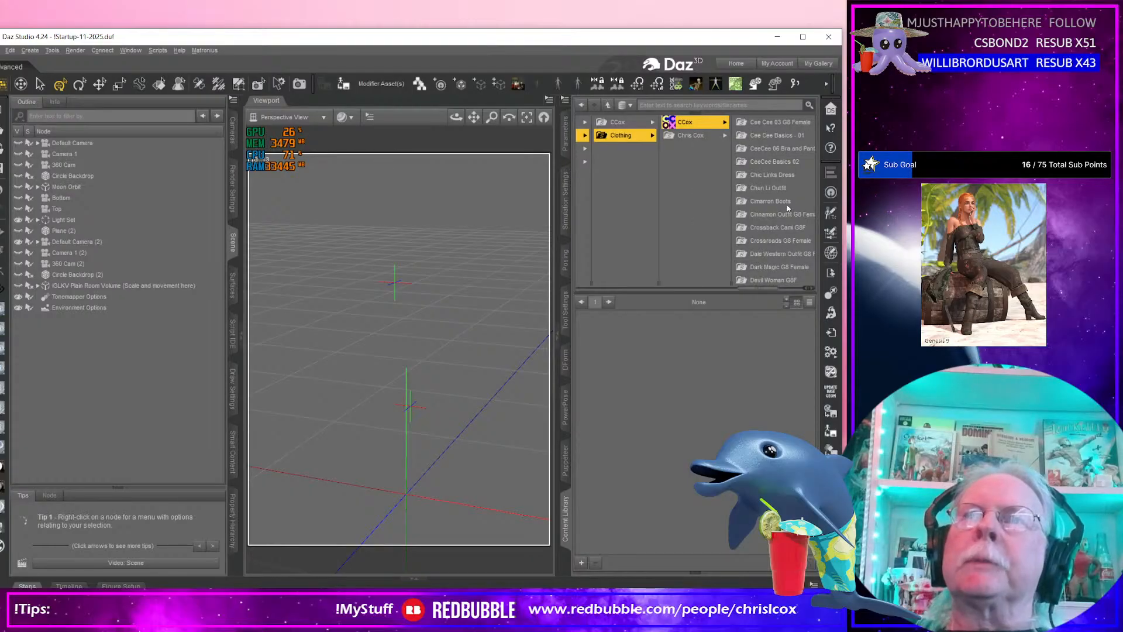
pyautogui.hotkey('alt', 'Tab')
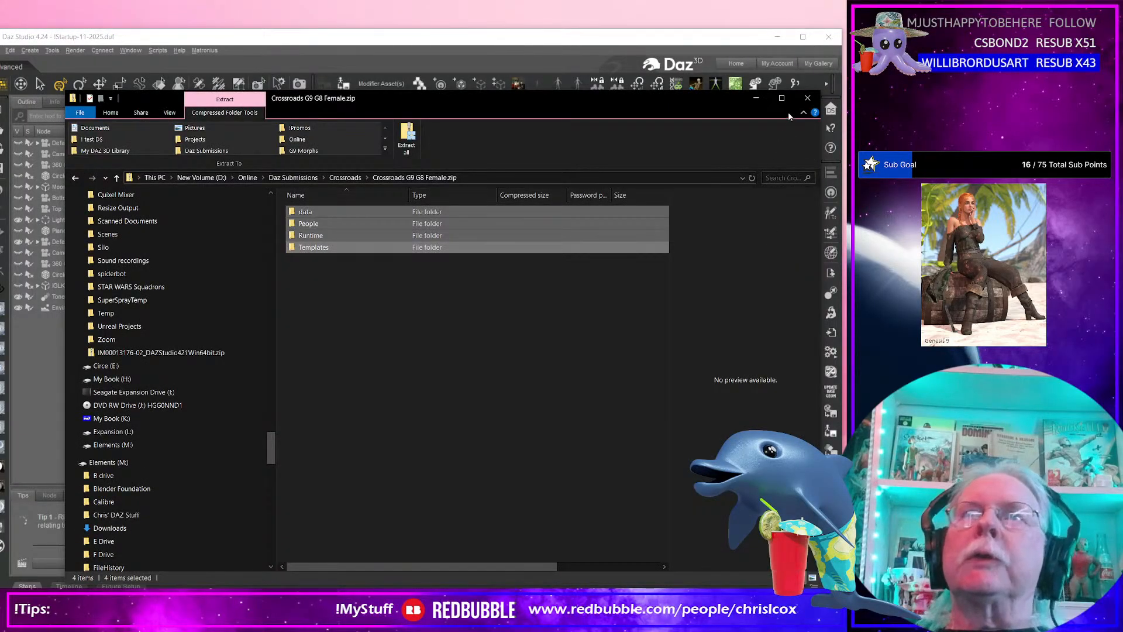
pyautogui.click(757, 100)
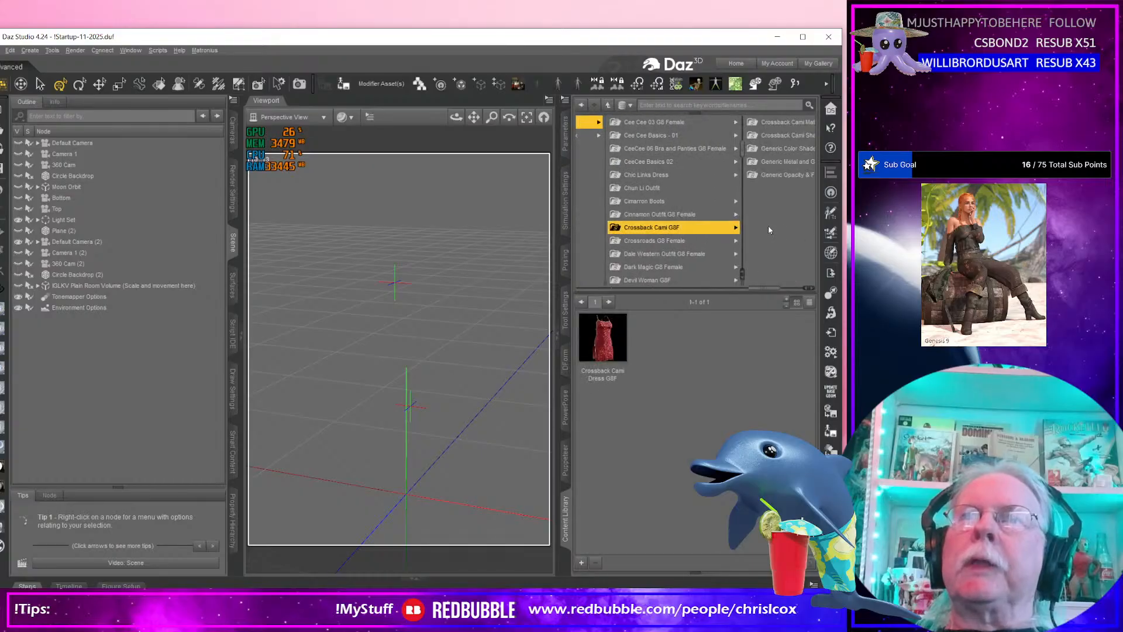
pyautogui.click(659, 244)
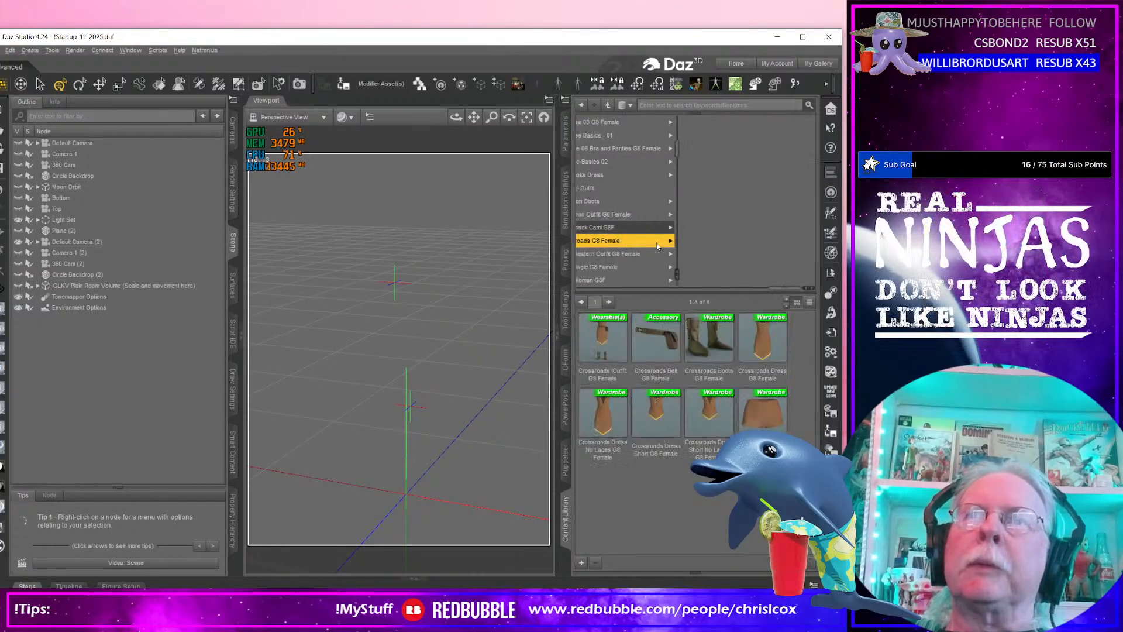
pyautogui.doubleClick(659, 348)
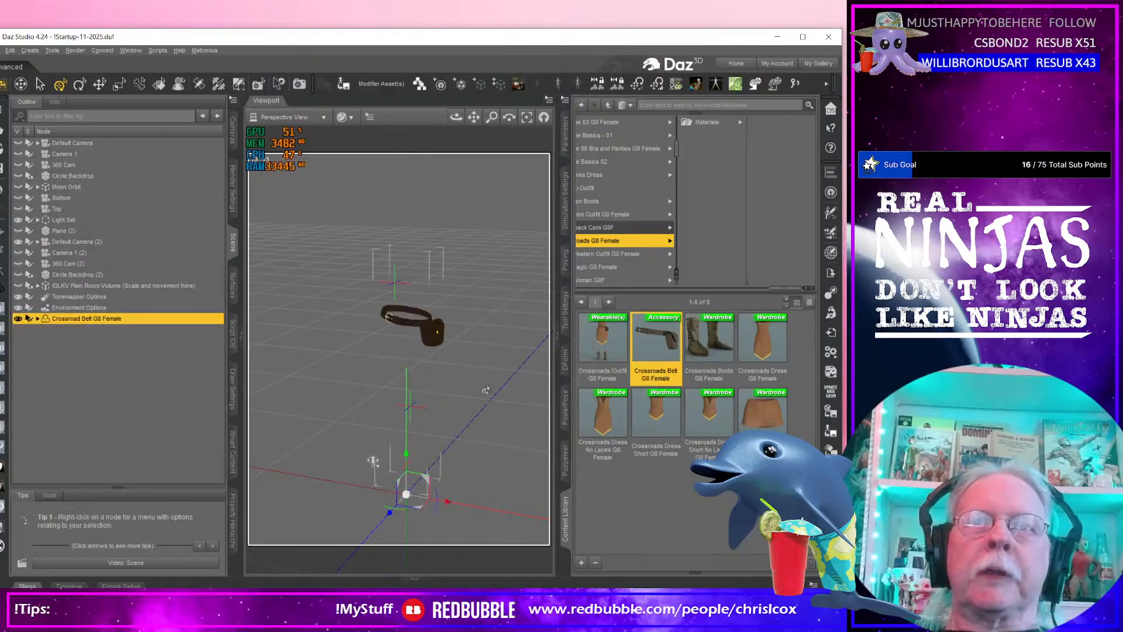
# Examine how the belt's pouch is attached by expanding its scene hierarchy and selecting the Node_Button node.
pyautogui.click(434, 340)
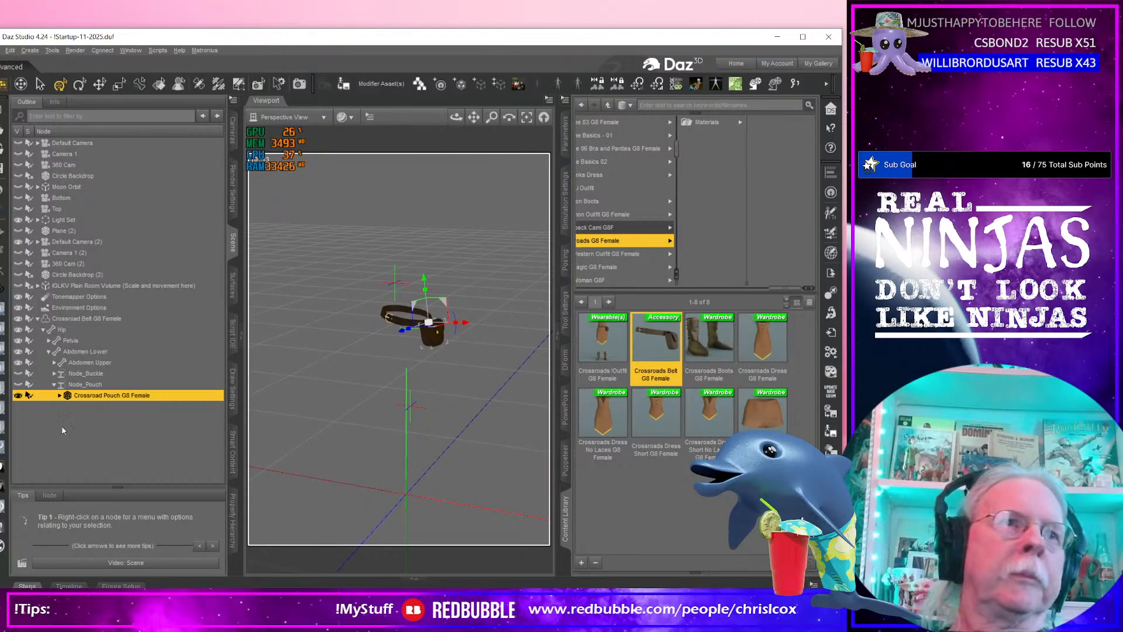
pyautogui.click(61, 396)
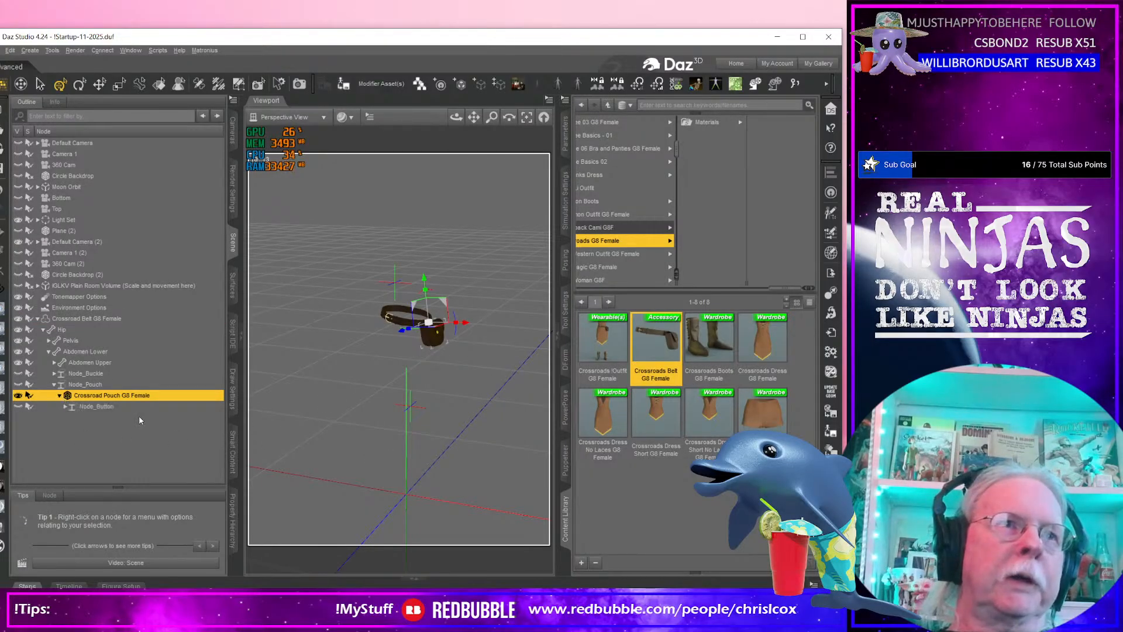
pyautogui.click(94, 406)
pyautogui.scroll(2, 424, 352)
pyautogui.scroll(5, 425, 352)
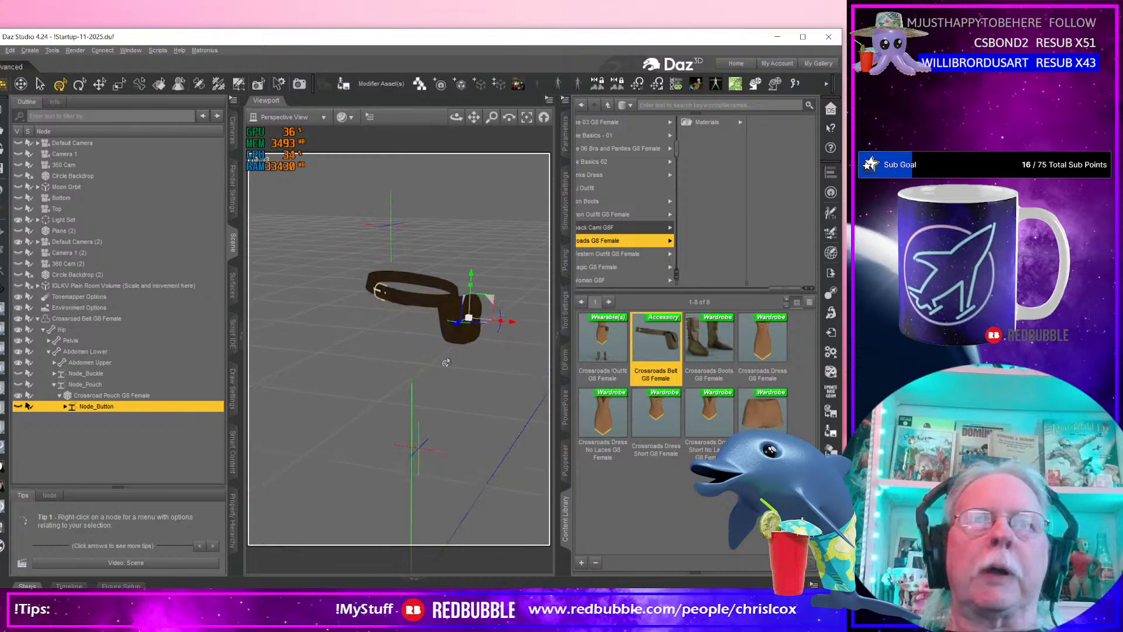
# Test the Crossroads pouch's opening flap by setting its Open Pouch morph to 100%, and reset the morph to 0.
pyautogui.click(474, 343)
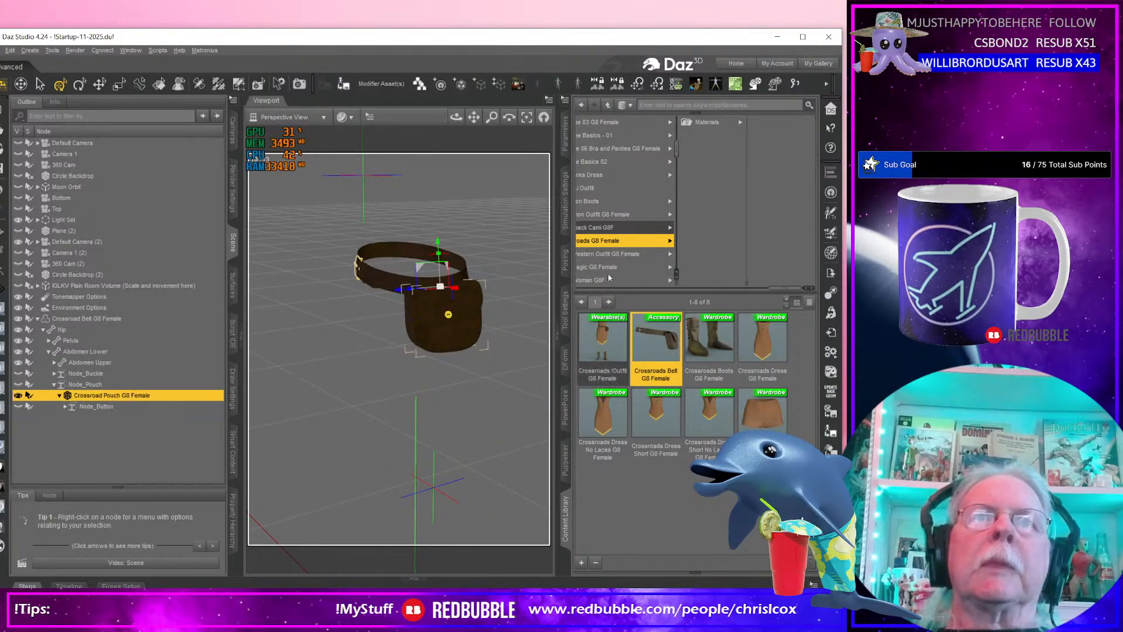
pyautogui.click(565, 133)
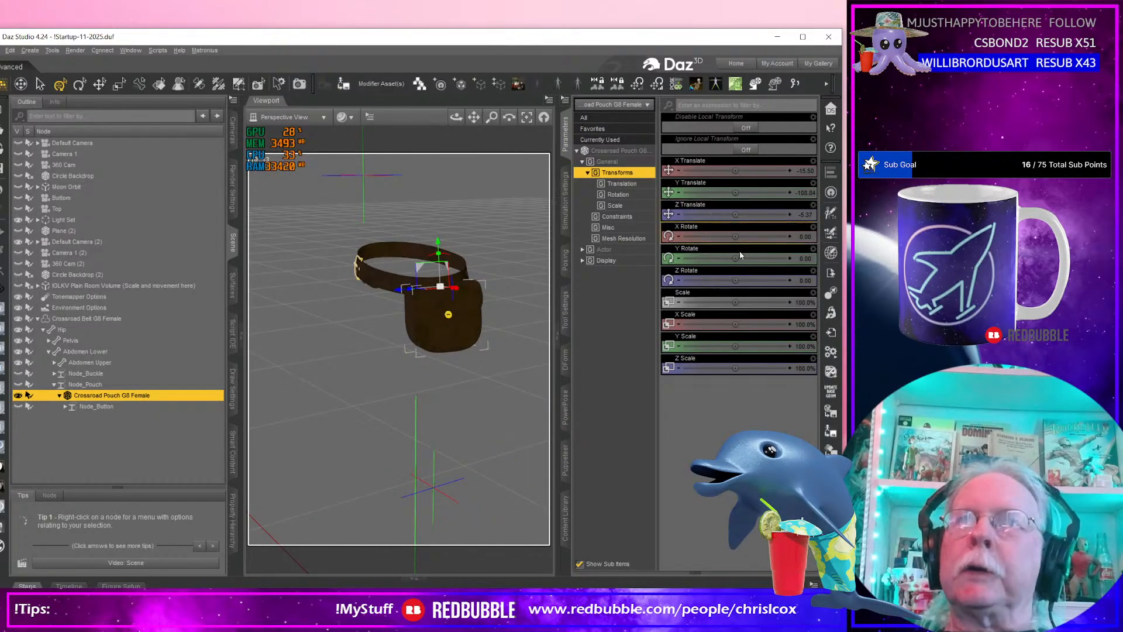
pyautogui.click(447, 317)
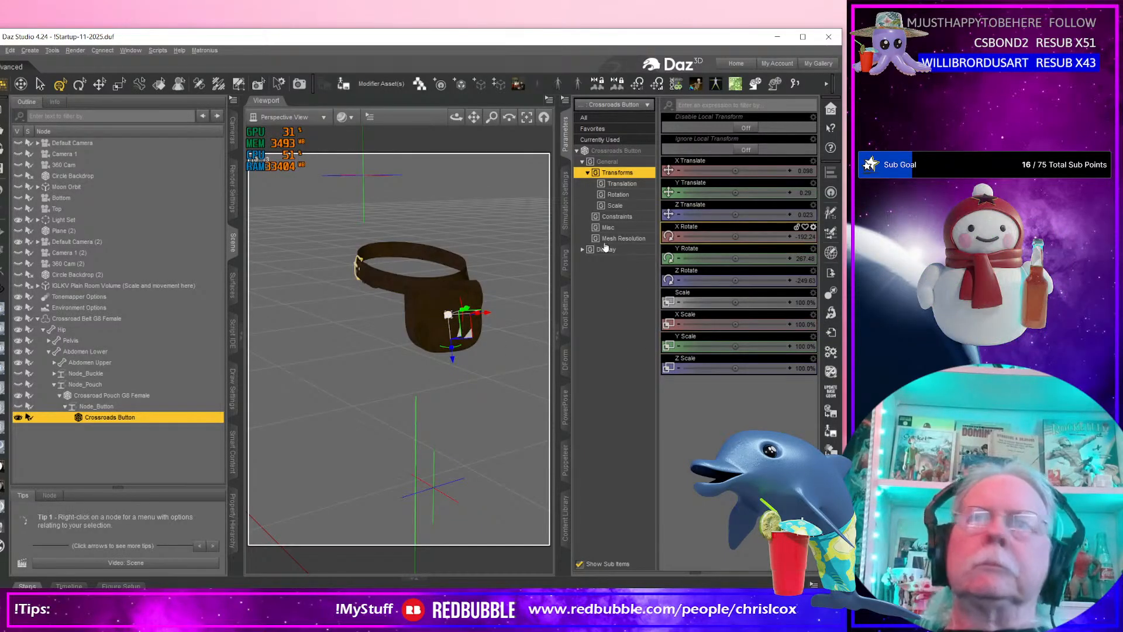
pyautogui.click(112, 395)
pyautogui.click(649, 251)
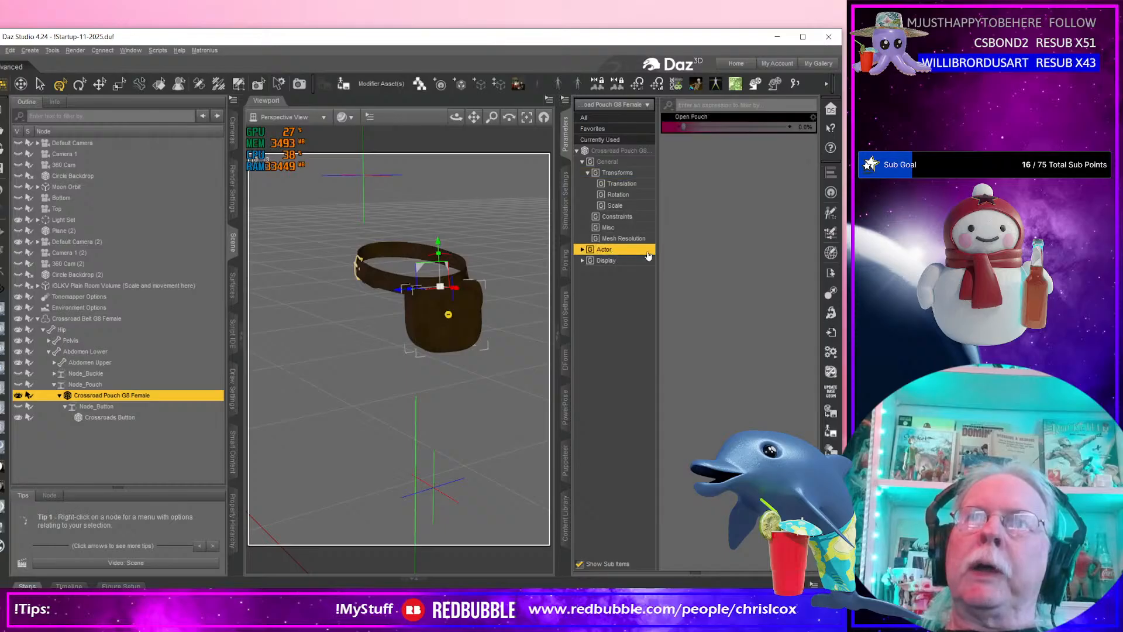
pyautogui.moveTo(683, 127); pyautogui.dragTo(789, 127)
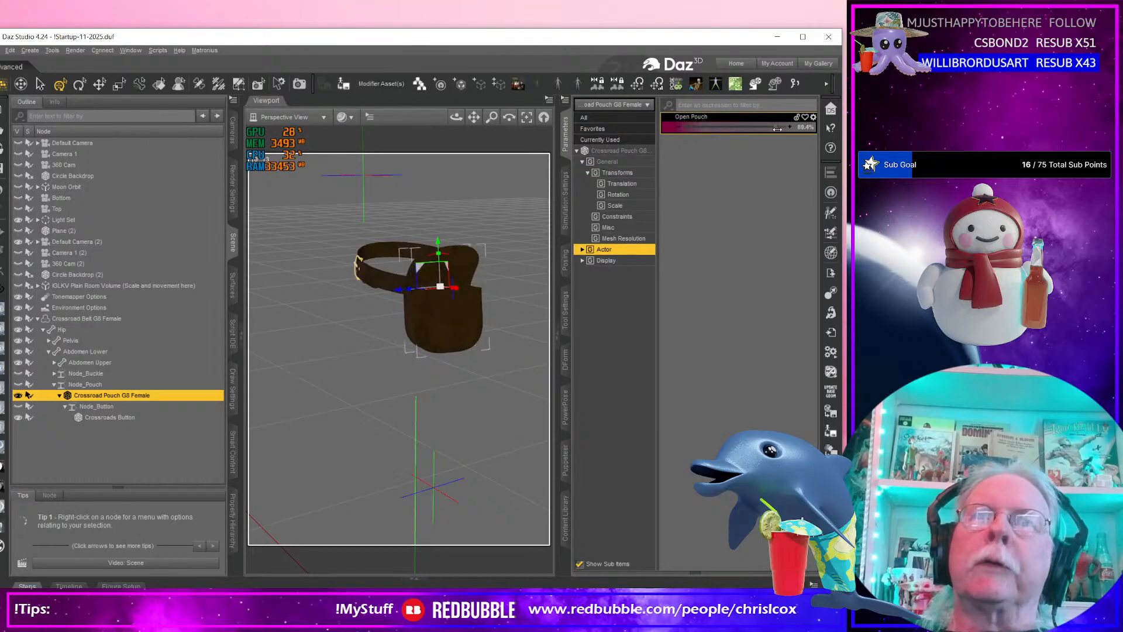
pyautogui.moveTo(457, 117)
pyautogui.mouseDown()
pyautogui.moveTo(506, 103)
pyautogui.moveTo(439, 104)
pyautogui.moveTo(491, 113)
pyautogui.moveTo(471, 118)
pyautogui.mouseUp()
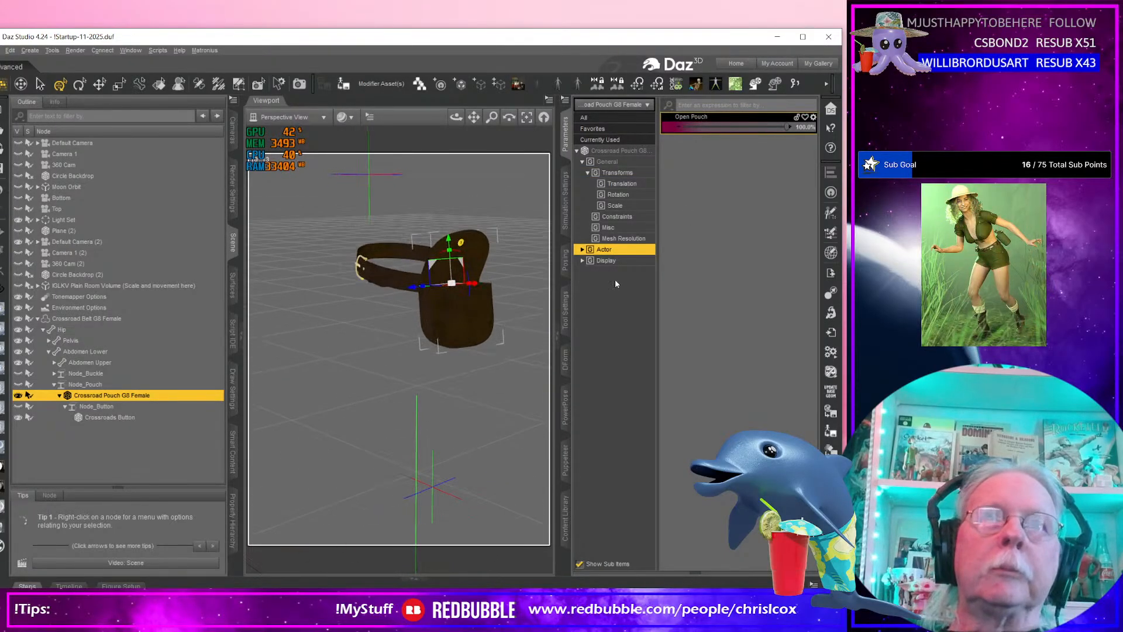
pyautogui.click(806, 128)
pyautogui.write('0')
pyautogui.press('Return')
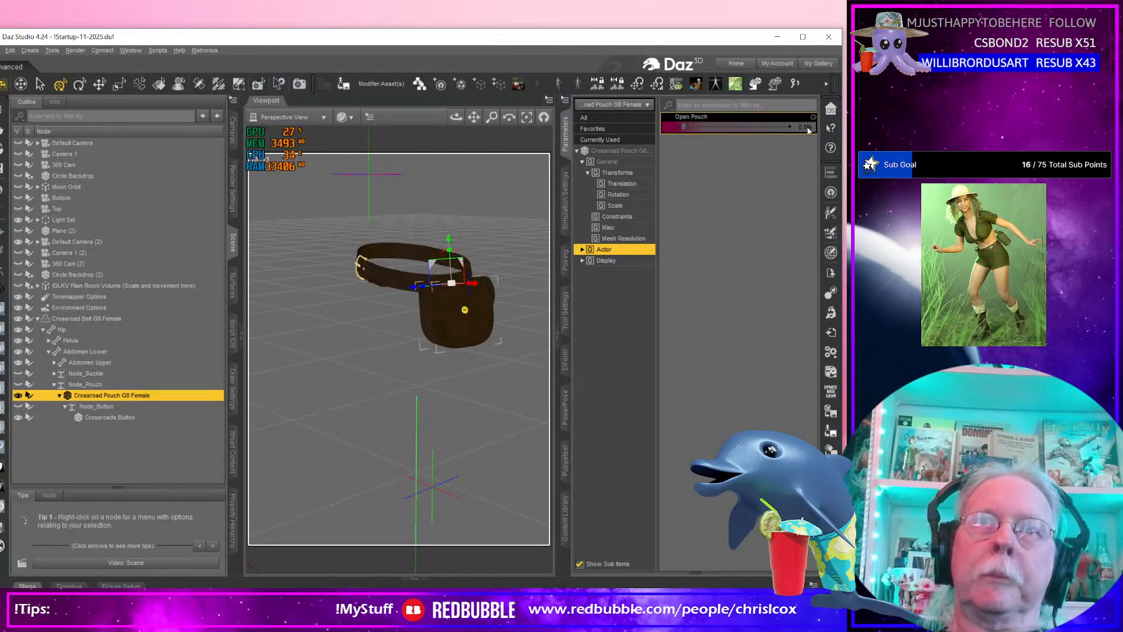
# Examine the belt's buckle and pouch from the front, selecting the Crossroads belt and its pouch.
pyautogui.moveTo(470, 348); pyautogui.dragTo(458, 310)
pyautogui.click(381, 263)
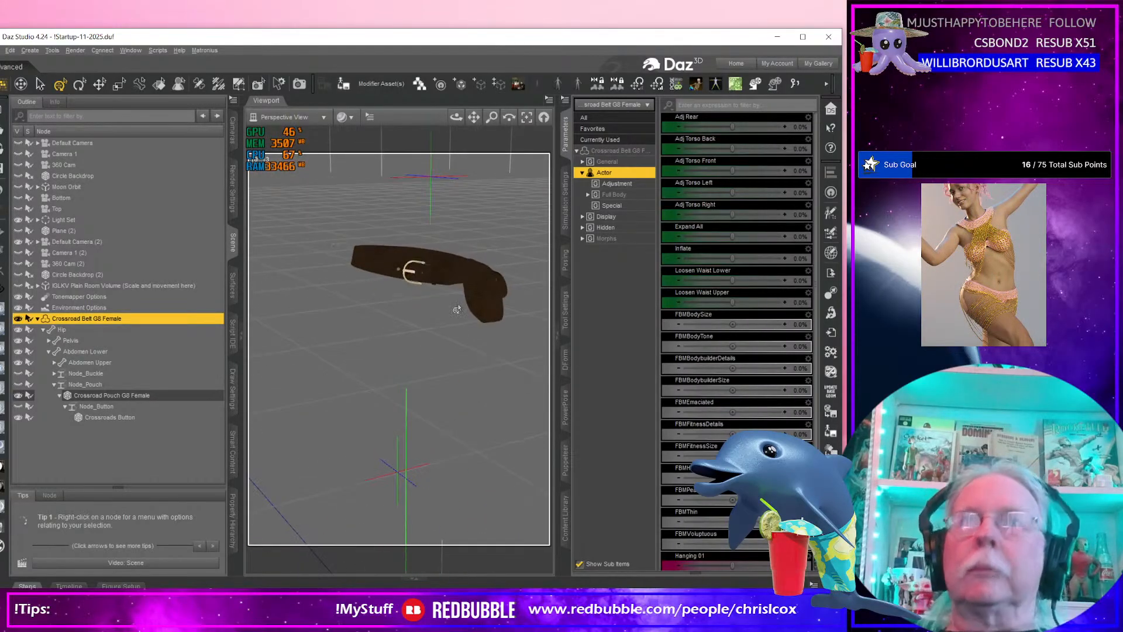
pyautogui.moveTo(492, 299)
pyautogui.mouseDown(button='middle')
pyautogui.moveTo(538, 306)
pyautogui.moveTo(485, 313)
pyautogui.mouseUp(button='middle')
pyautogui.click(485, 305)
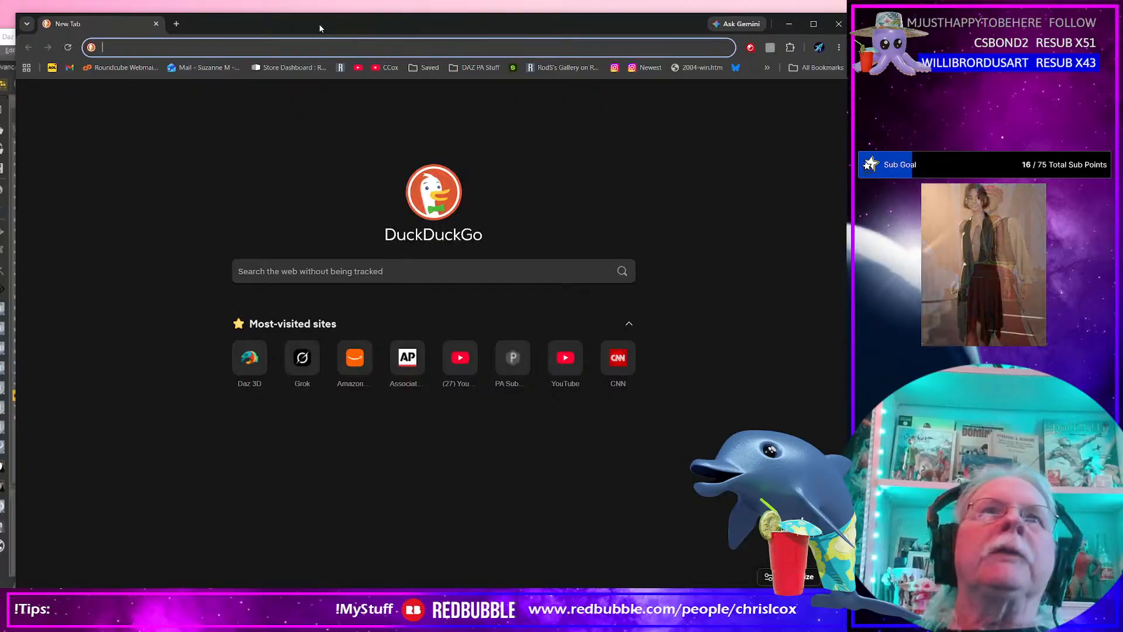
# Switch to the web browser, search DuckDuckGo for "spellbook belt holders", and place its window over Daz Studio.
pyautogui.moveTo(320, 28); pyautogui.dragTo(1122, 94)
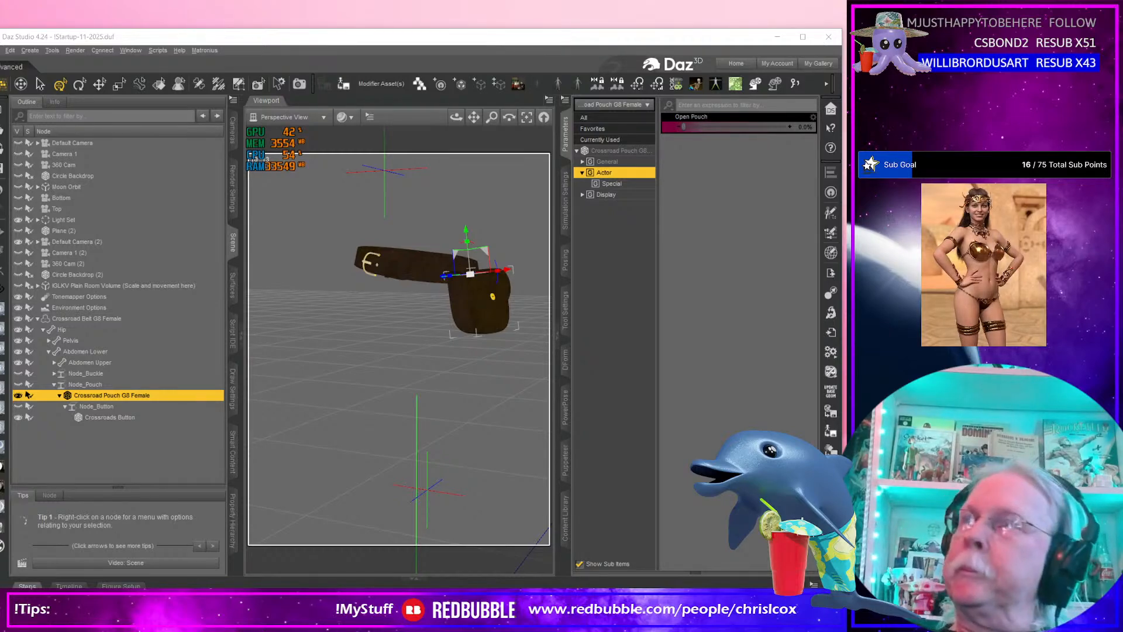
pyautogui.moveTo(1117, 73); pyautogui.dragTo(218, 0)
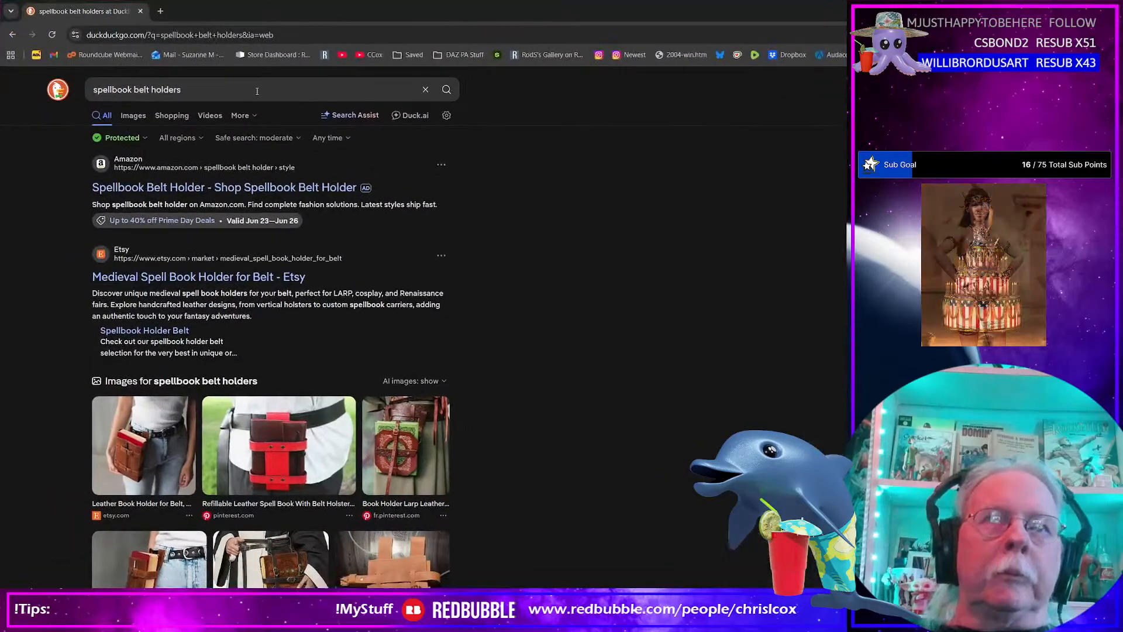
pyautogui.moveTo(407, 7)
pyautogui.mouseDown()
pyautogui.moveTo(413, 28)
pyautogui.moveTo(419, 17)
pyautogui.mouseUp()
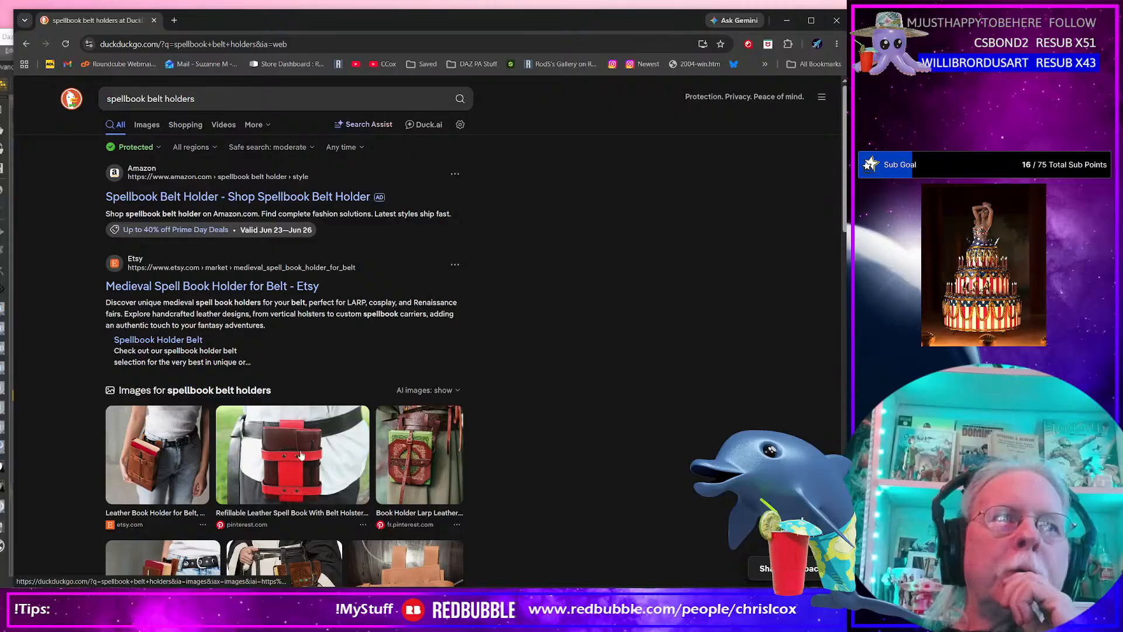
# Look through the belt holder image results and examine the listings on Etsy's Spellbook Holder Belt page.
pyautogui.scroll(-3, 277, 493)
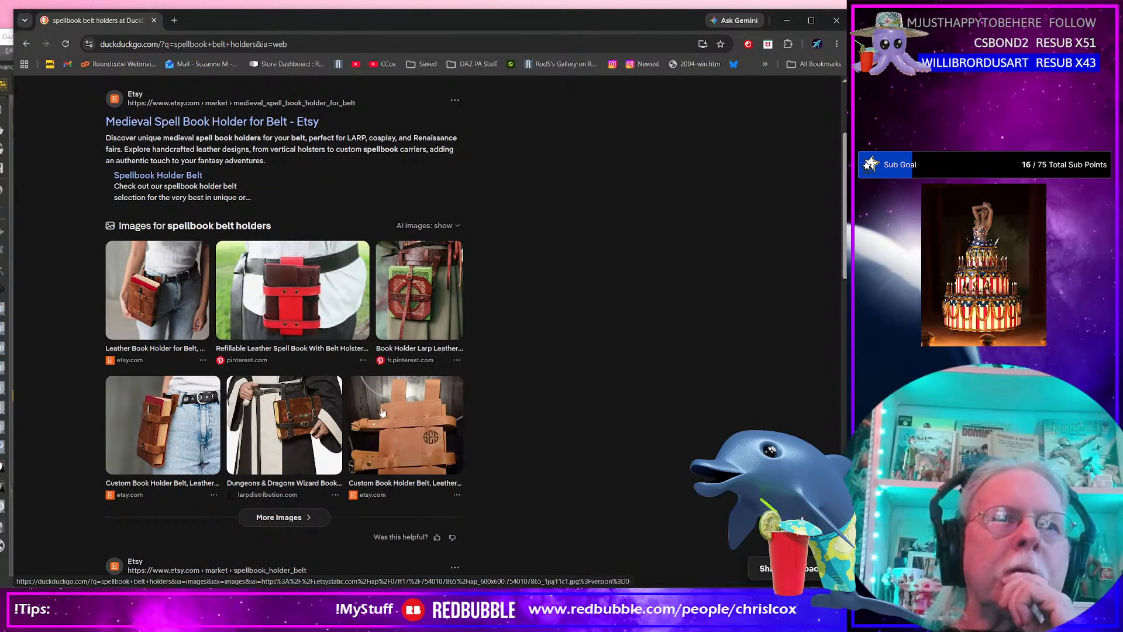
pyautogui.scroll(-3, 378, 414)
pyautogui.click(212, 422)
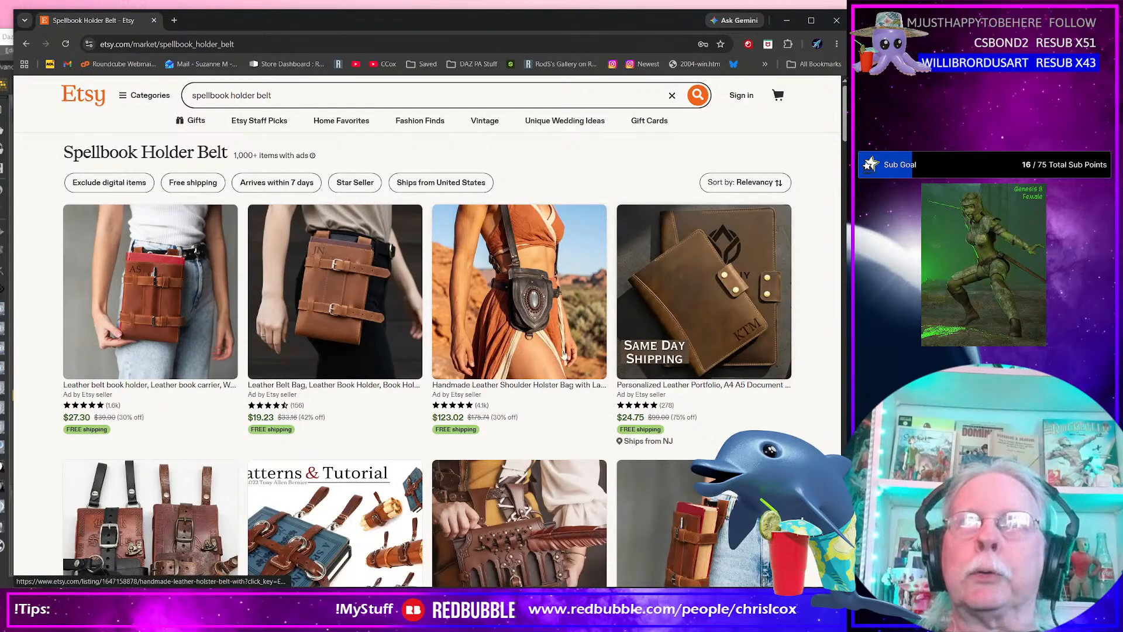
pyautogui.scroll(-2, 407, 408)
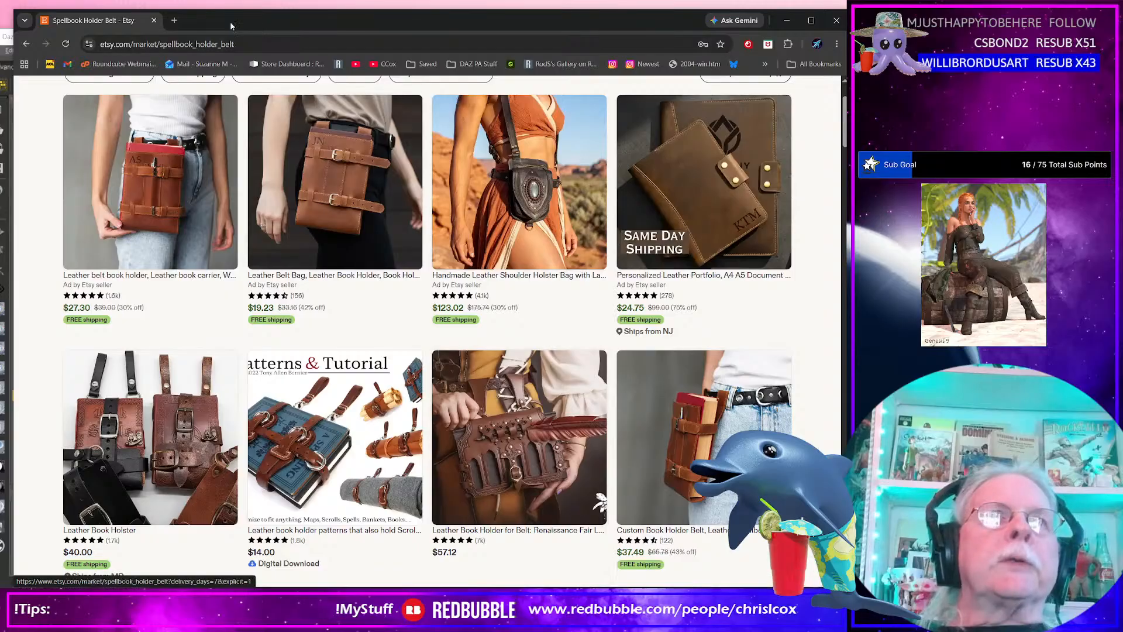
# Reopen the search results in a new tab and open the red-strapped leather spell book image in another tab.
pyautogui.click(25, 46)
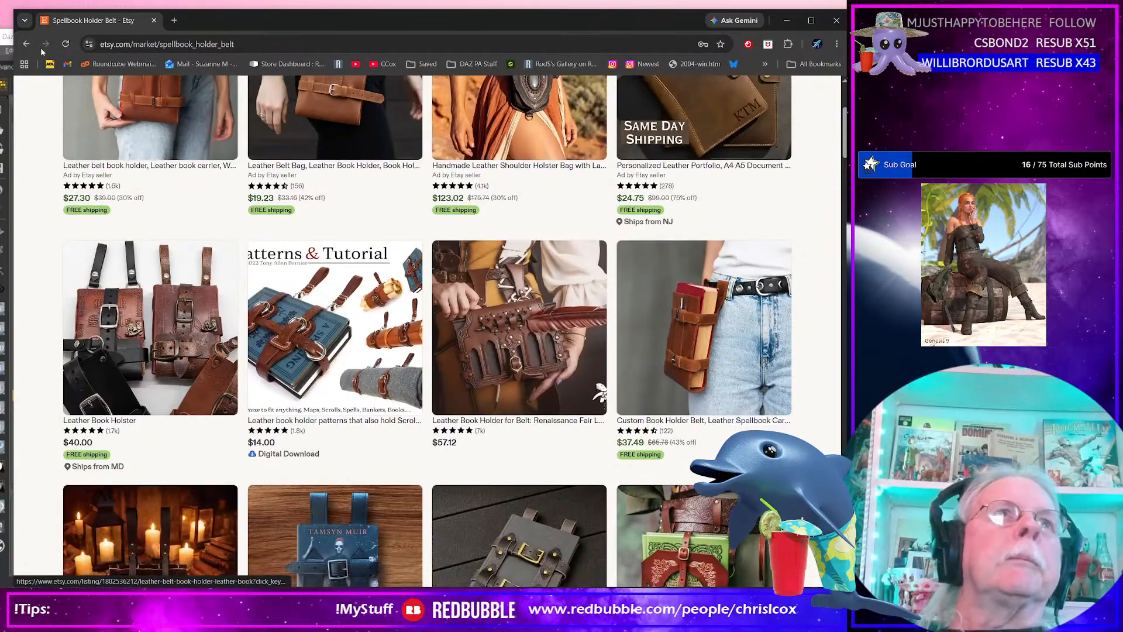
pyautogui.middleClick(26, 44)
pyautogui.click(218, 24)
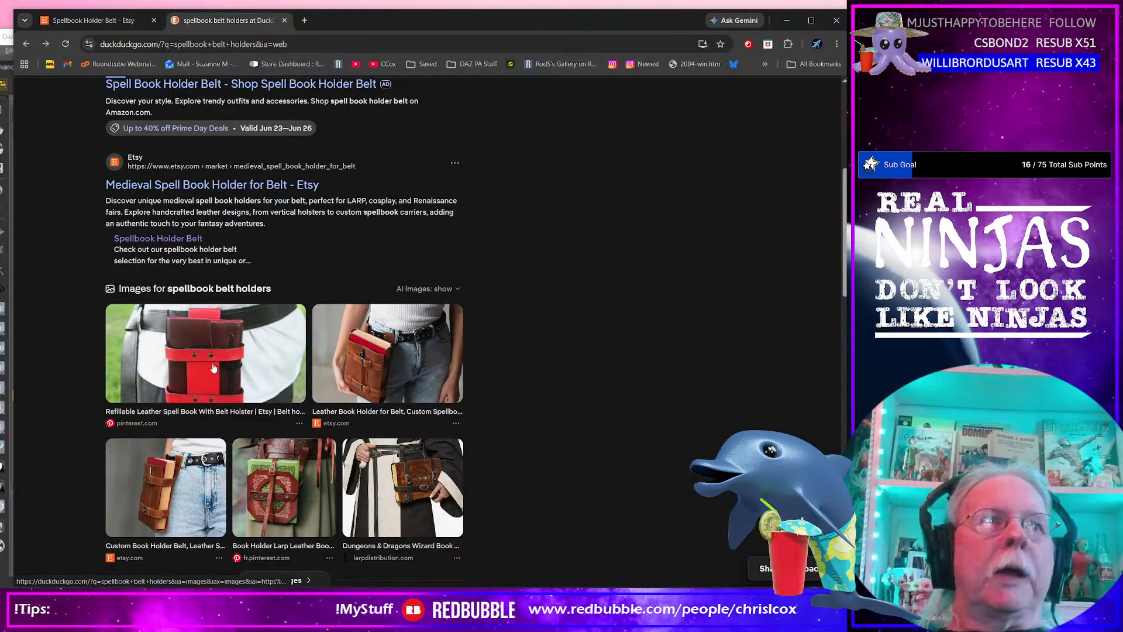
pyautogui.scroll(-2, 214, 367)
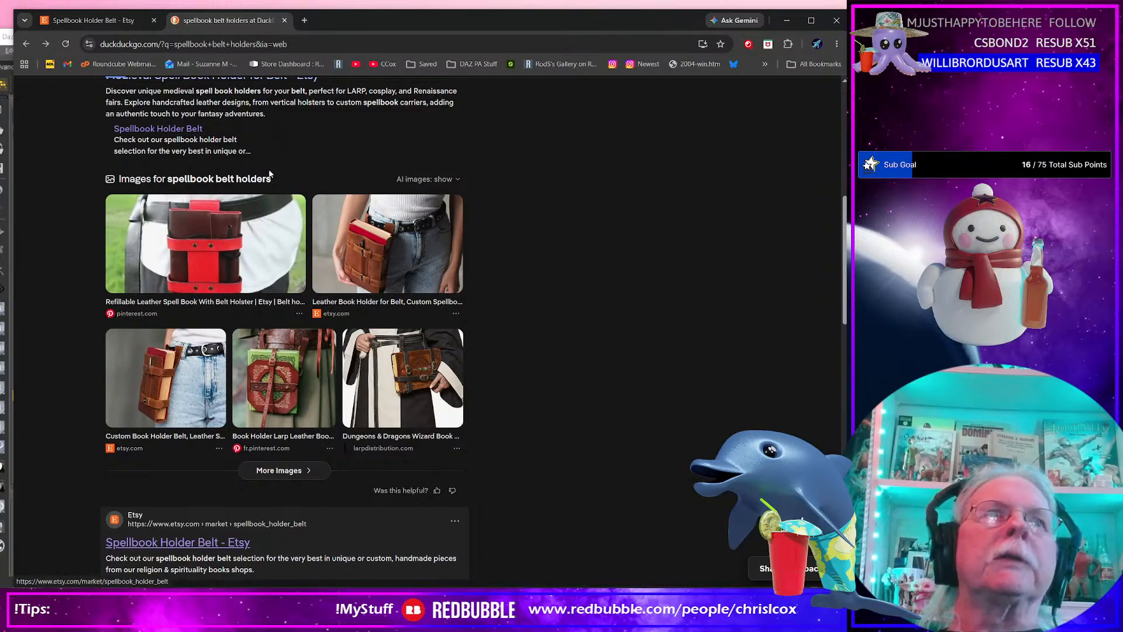
pyautogui.scroll(2, 234, 293)
pyautogui.middleClick(222, 360)
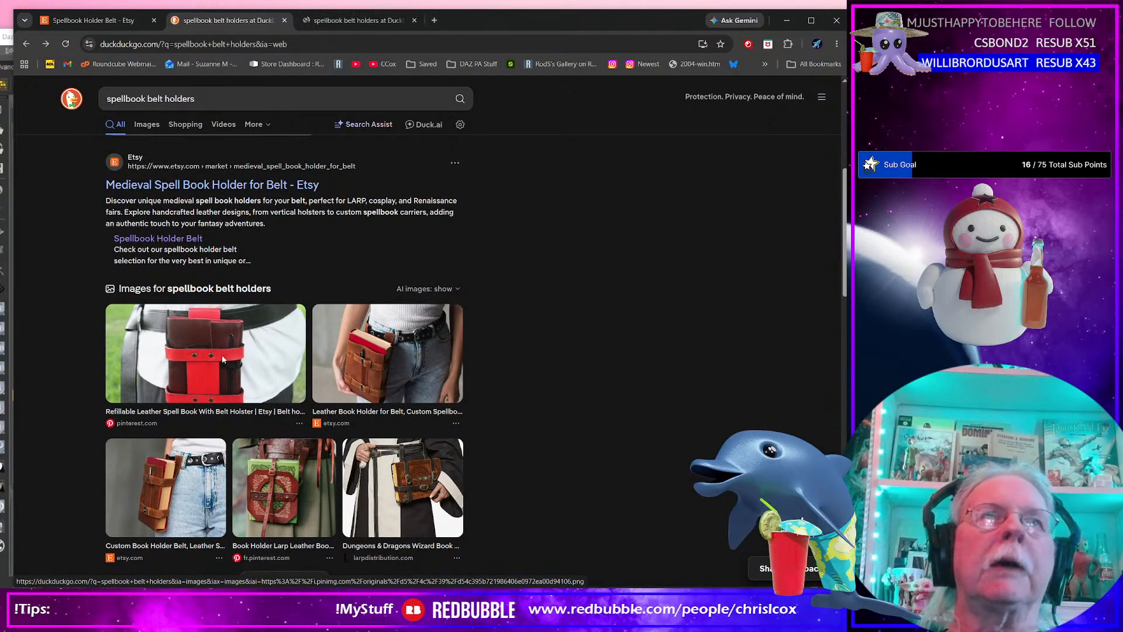
# Search DuckDuckGo for "spellbook" and show the shopping results.
pyautogui.click(211, 99)
pyautogui.doubleClick(211, 99)
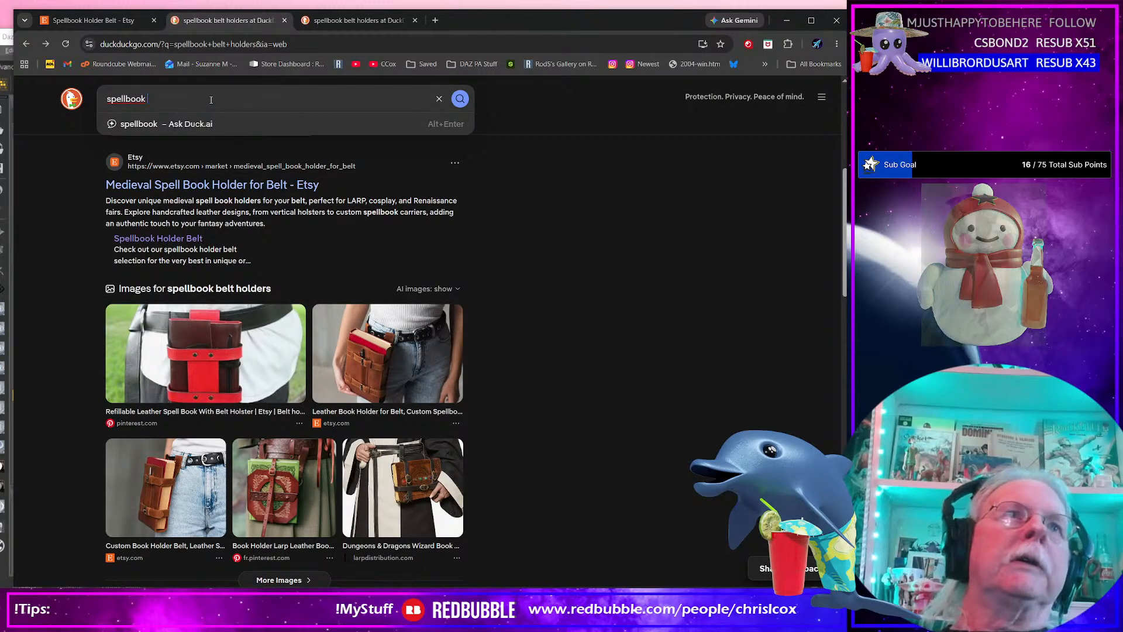
pyautogui.press('BackSpace')
pyautogui.press('Return')
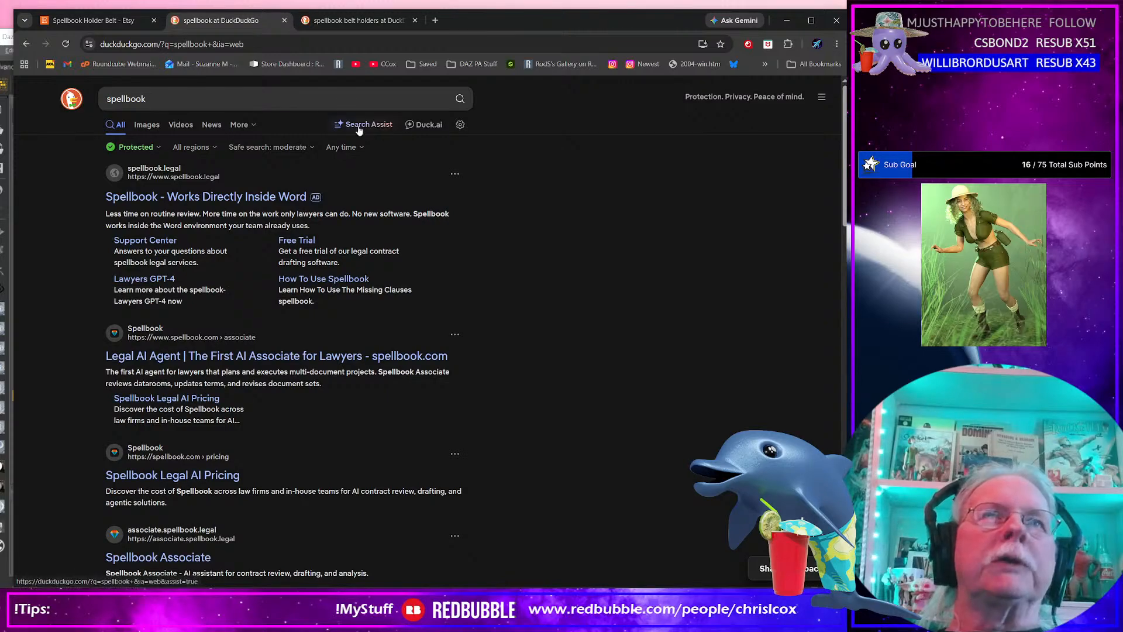
pyautogui.click(254, 125)
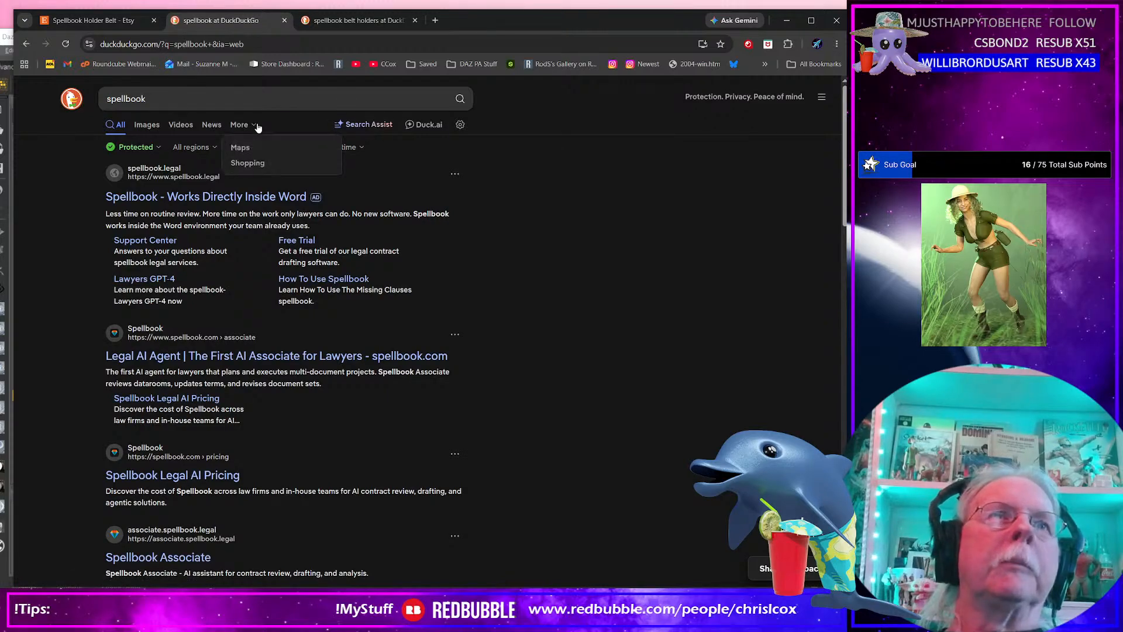
pyautogui.click(246, 162)
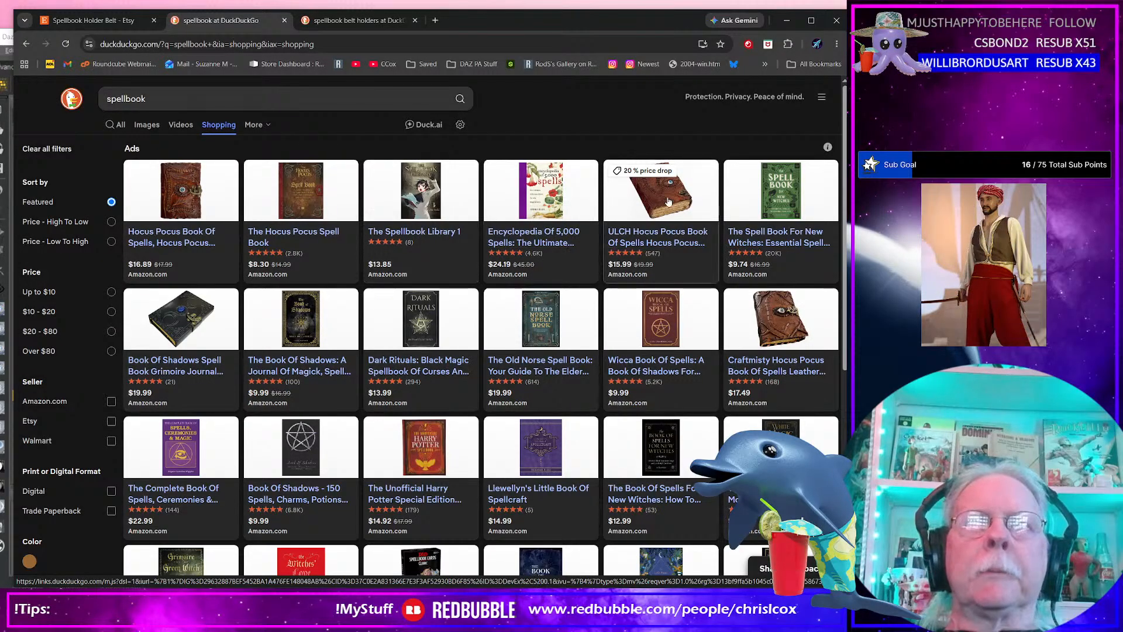
# Open the ULCH Hocus Pocus Book of Spells product page on Amazon and examine the cover's eye, stitching and clasps.
pyautogui.click(620, 252)
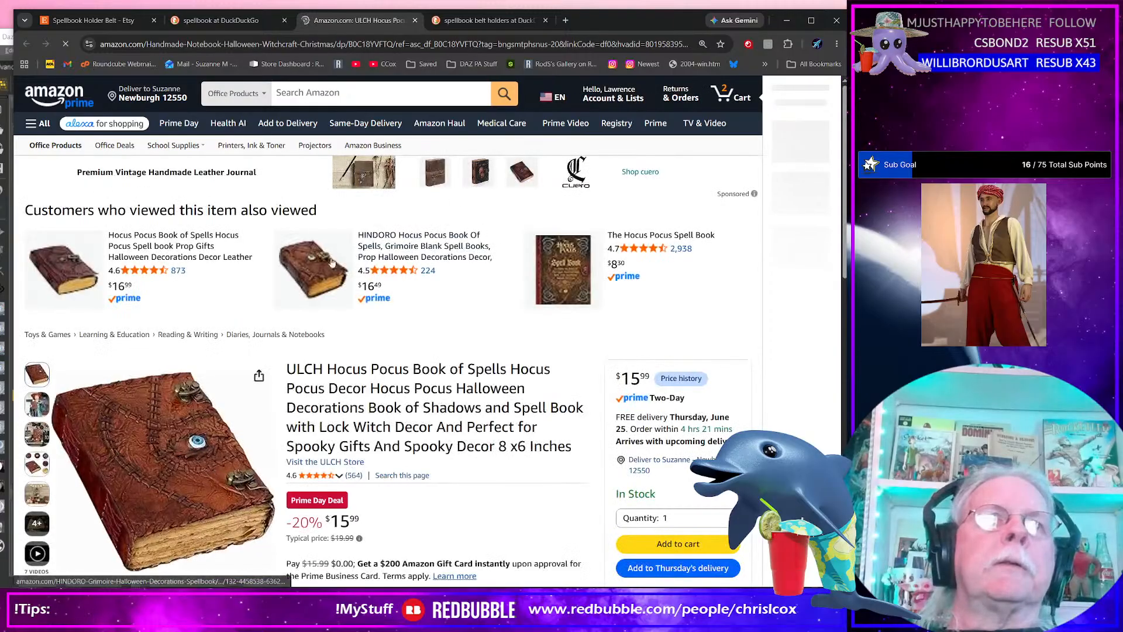
pyautogui.scroll(-2, 213, 415)
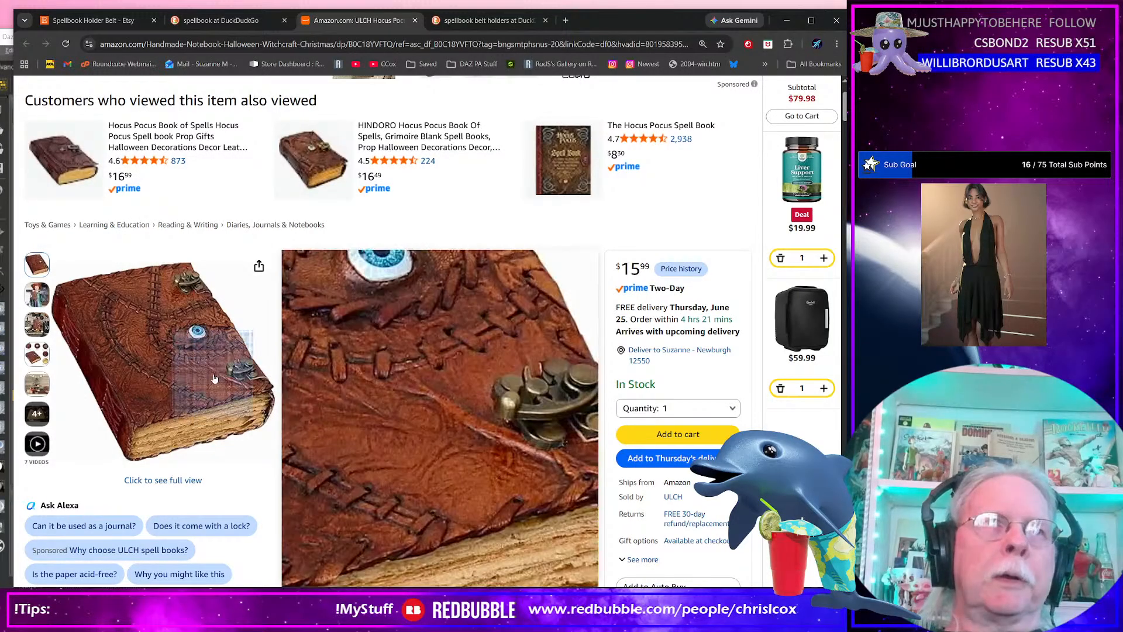
pyautogui.scroll(-1, 213, 378)
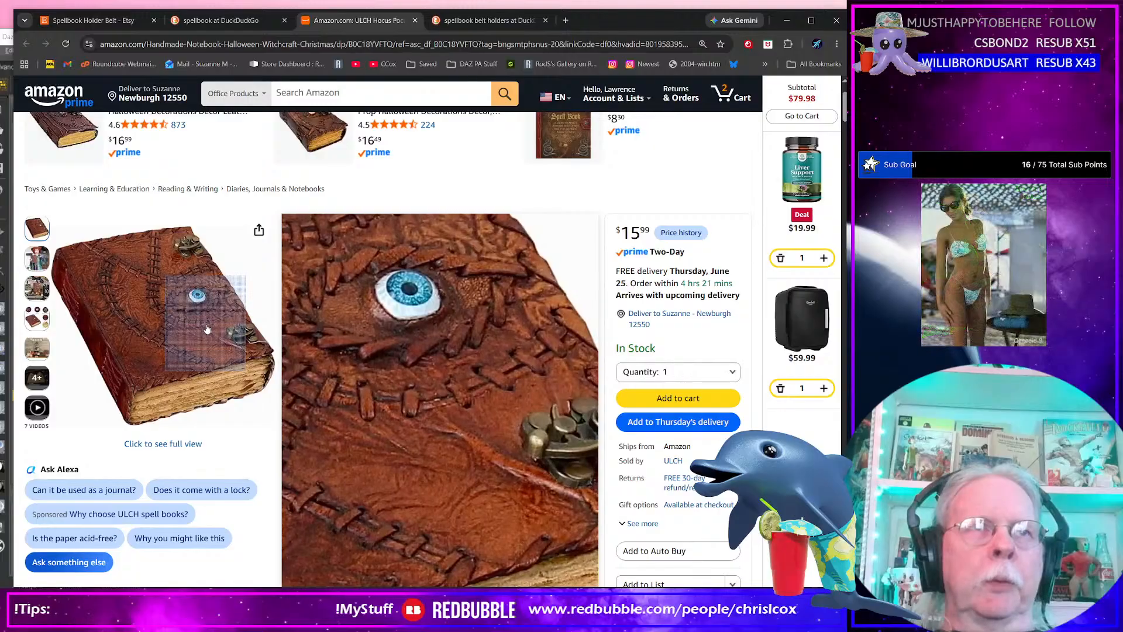
# Minimize the browser and Daz Studio, and bring the Blender window in front of the Raven Hex folder.
pyautogui.click(783, 22)
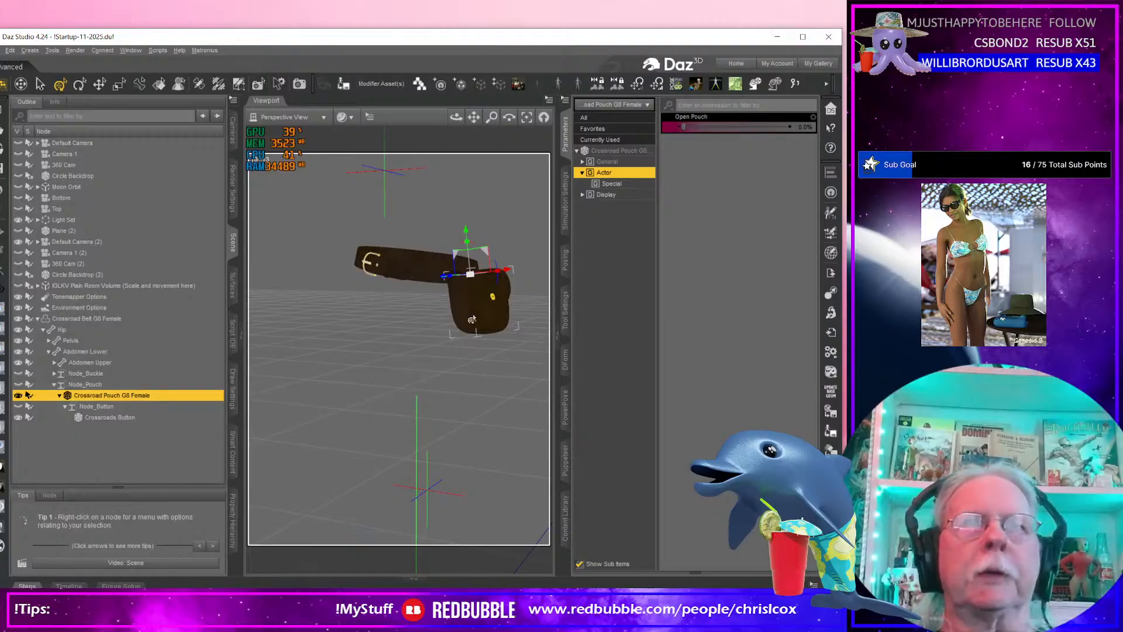
pyautogui.click(778, 36)
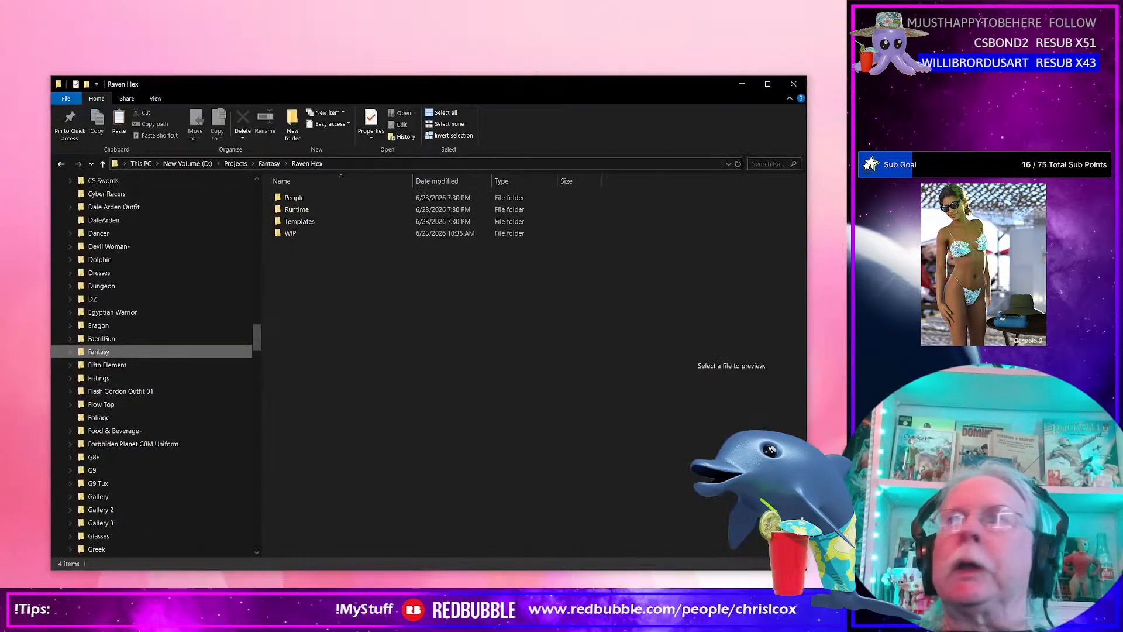
pyautogui.moveTo(1122, 126); pyautogui.dragTo(755, 103)
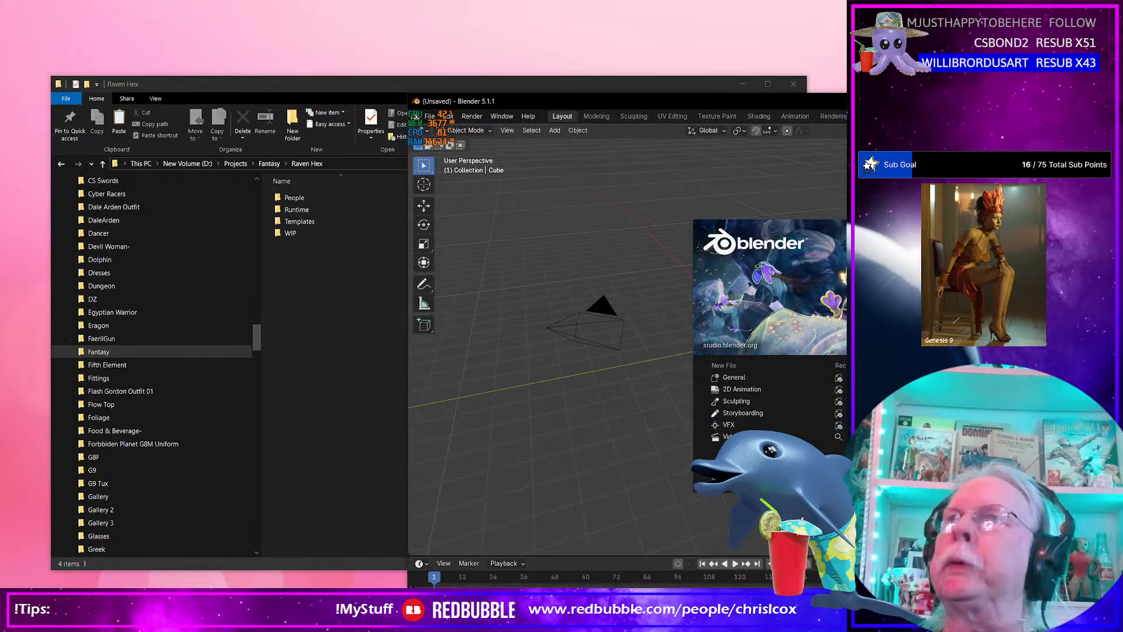
pyautogui.moveTo(824, 109); pyautogui.dragTo(442, 48)
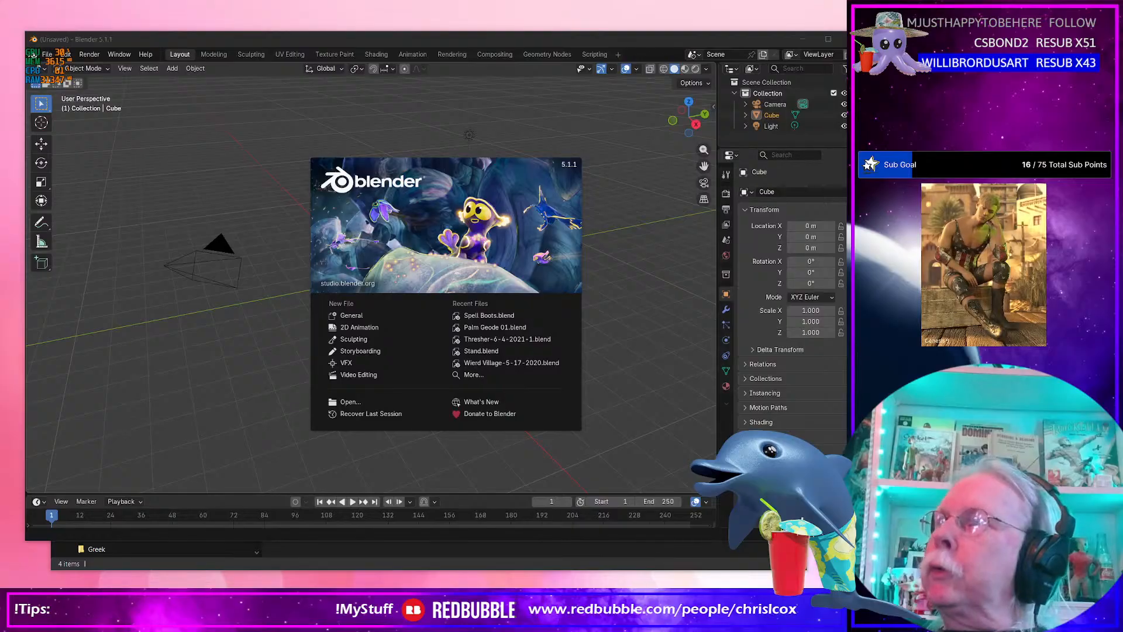
# Return to the Amazon spell book page and examine its dimensions, spine close-up and the photo of it being held.
pyautogui.hotkey('alt', 'Tab')
pyautogui.scroll(-5, 355, 357)
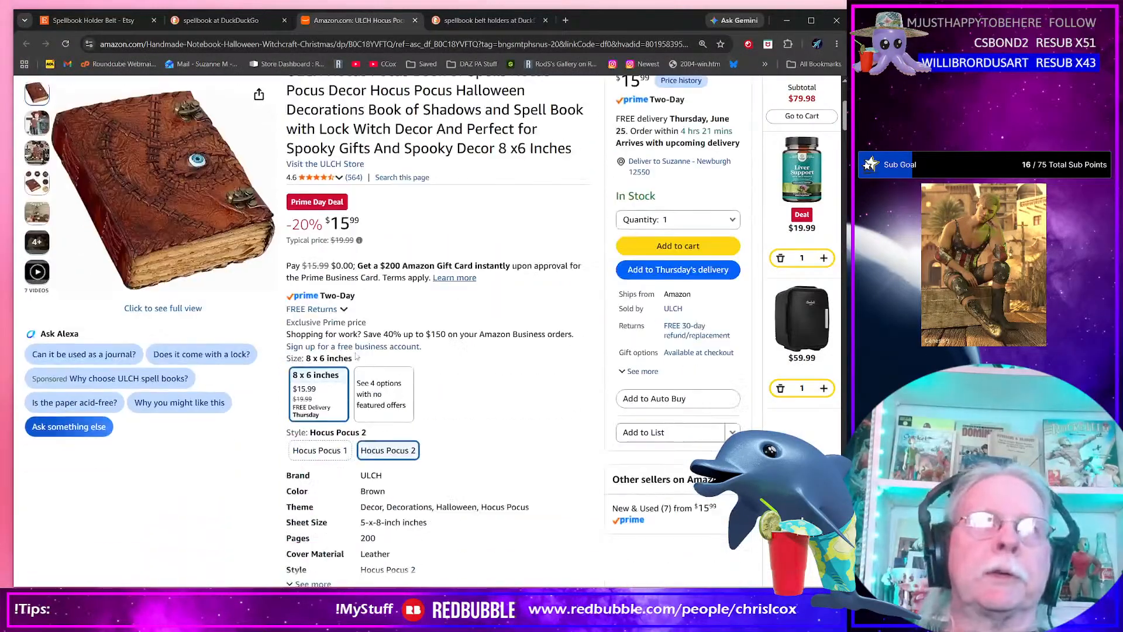
pyautogui.scroll(-1, 355, 357)
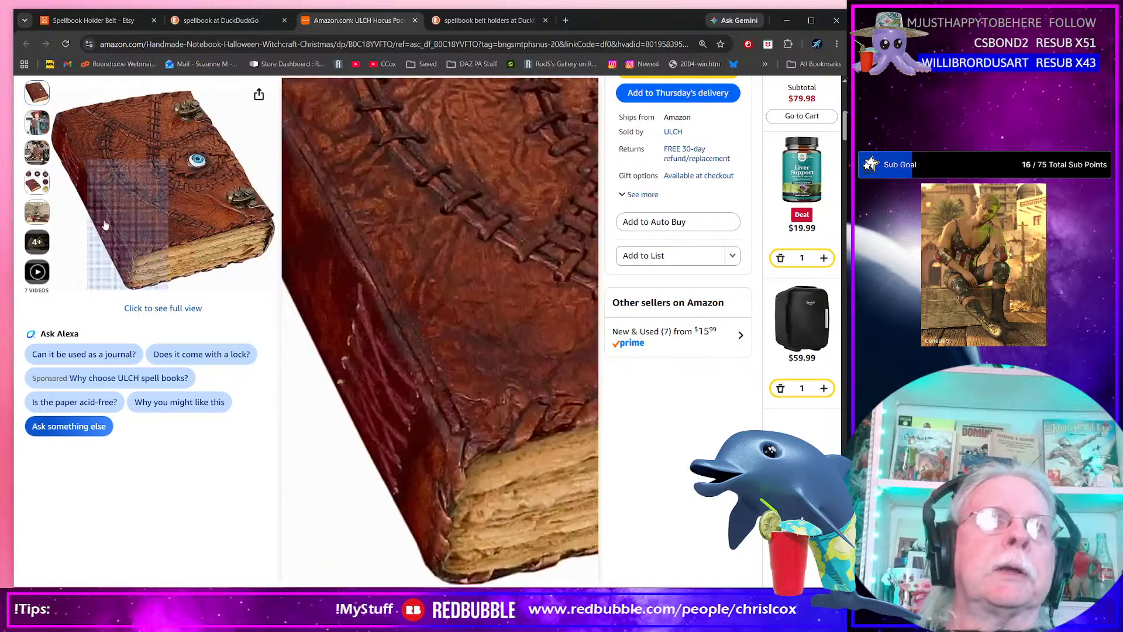
pyautogui.moveTo(33, 126)
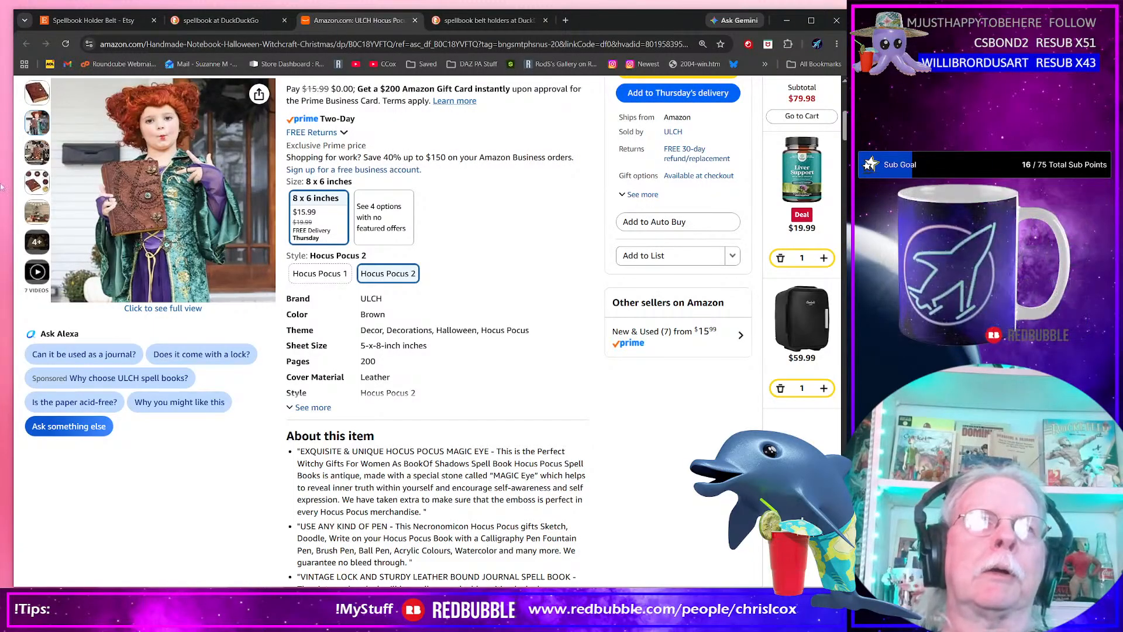
# Move the browser window aside, dismiss Blender's splash screen and delete the default cube.
pyautogui.moveTo(664, 24); pyautogui.dragTo(847, 24)
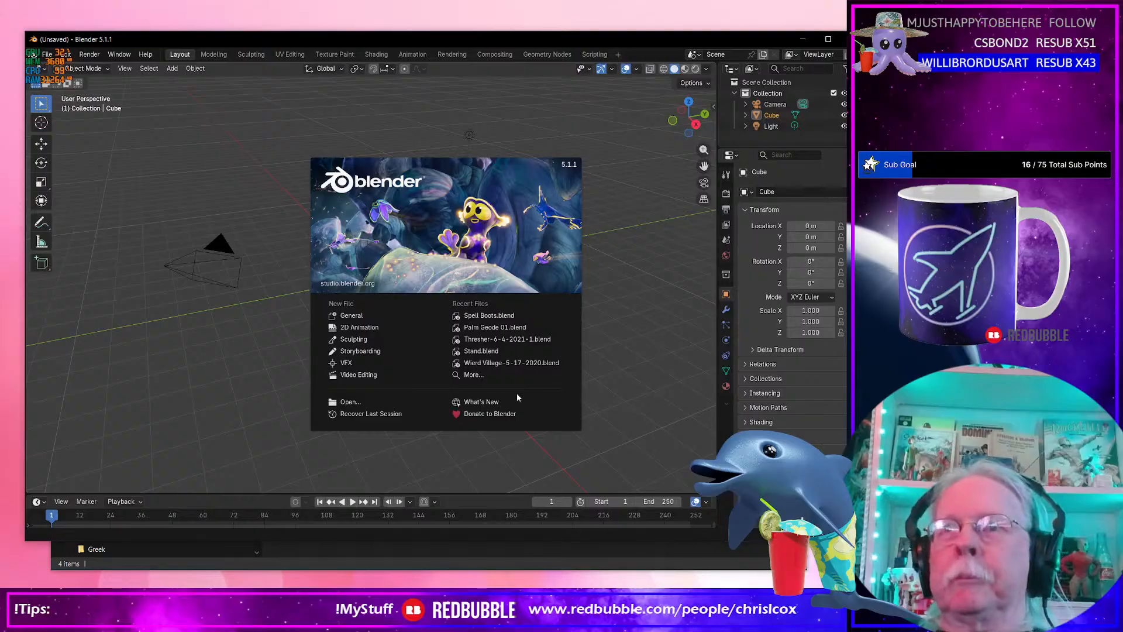
pyautogui.click(646, 371)
pyautogui.press('Delete')
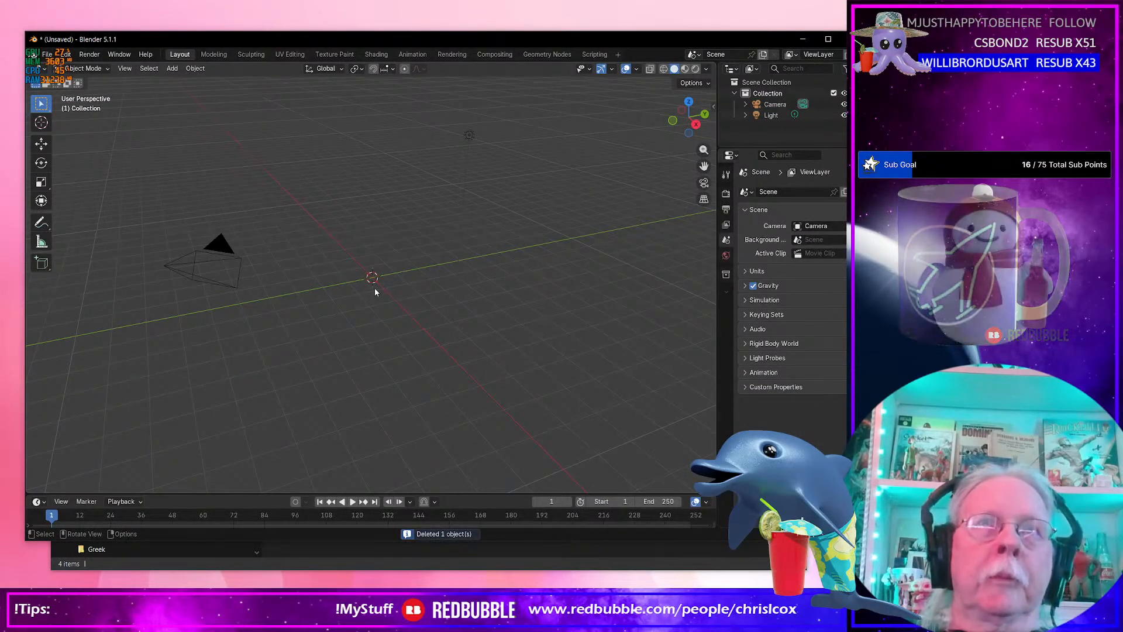
# Undo the deletion of the default cube and move and enlarge the Blender window to fill the recorded area.
pyautogui.hotkey('ctrl', 'z')
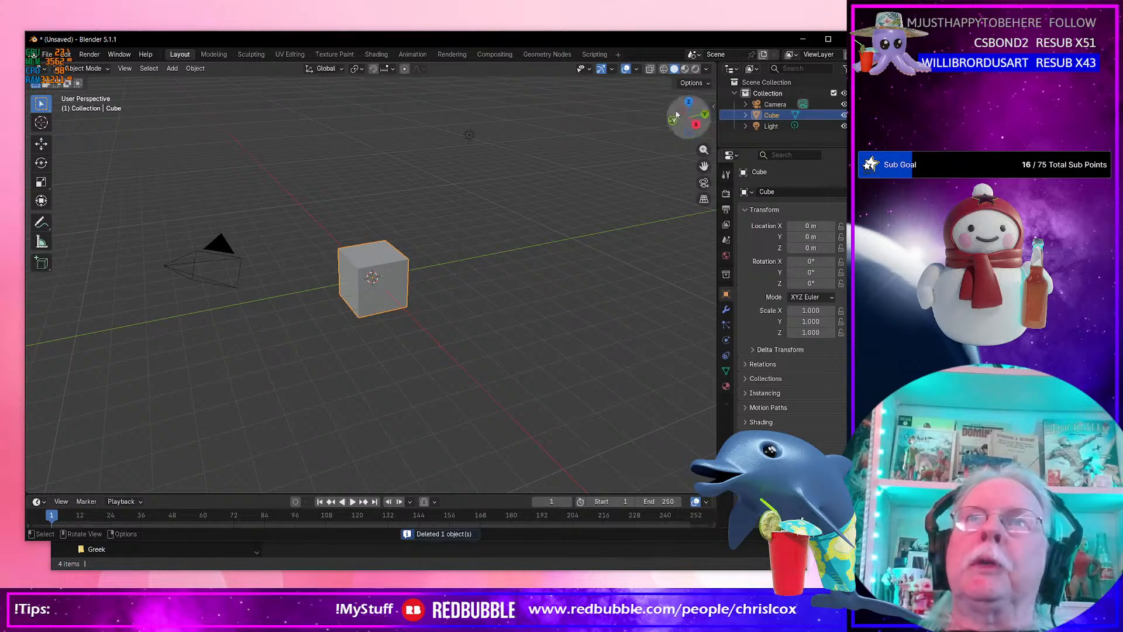
pyautogui.moveTo(696, 34); pyautogui.dragTo(672, 6)
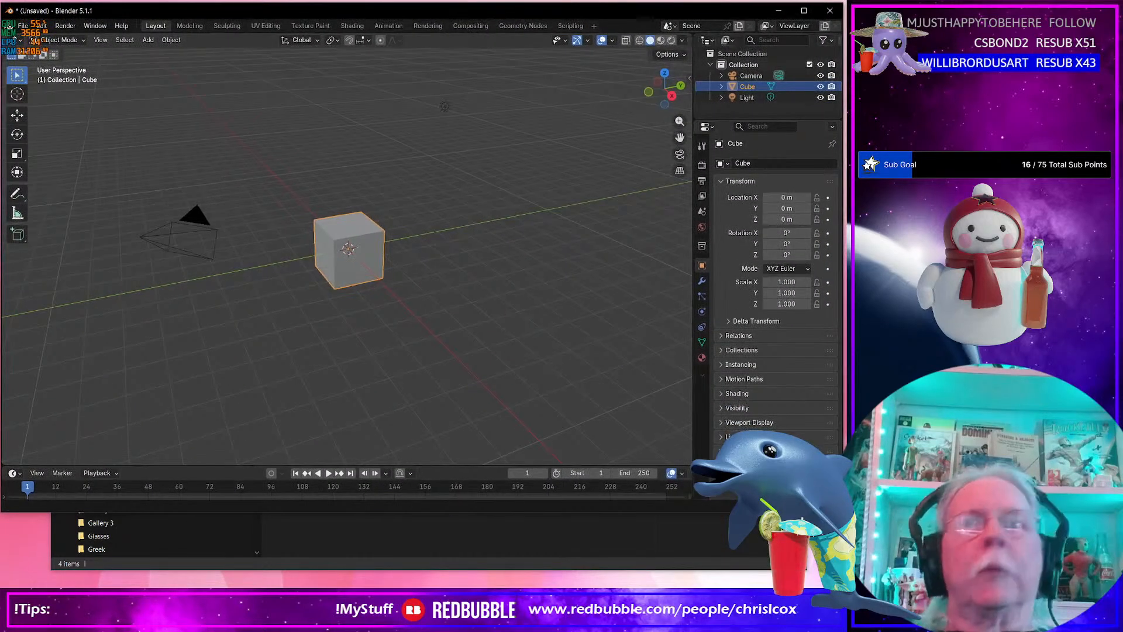
pyautogui.moveTo(844, 512); pyautogui.dragTo(853, 561)
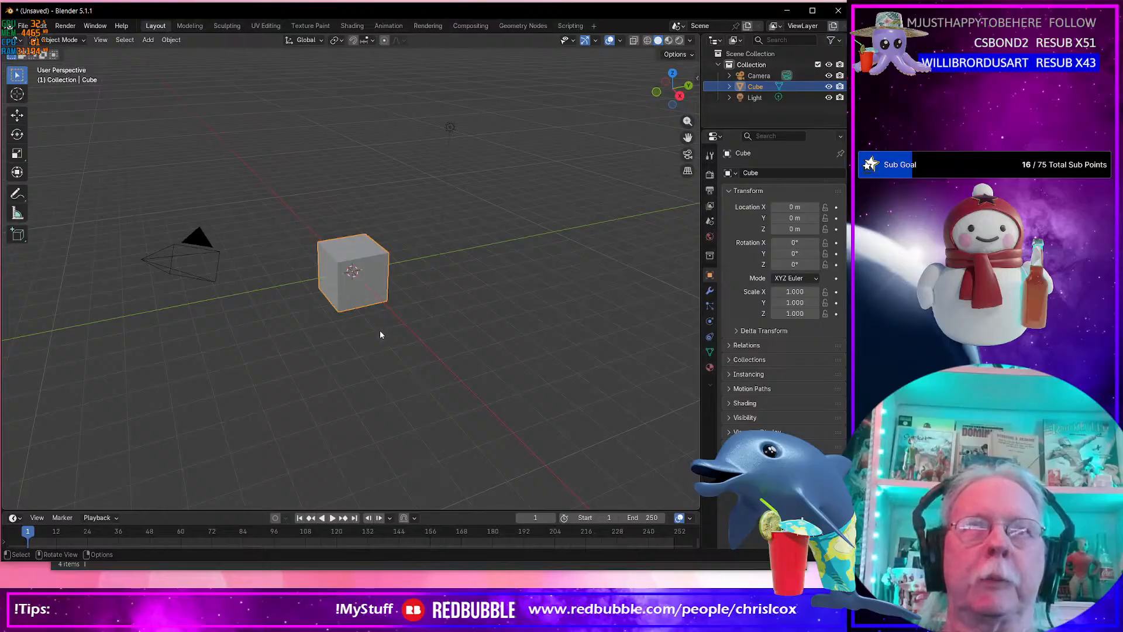
pyautogui.scroll(6, 368, 328)
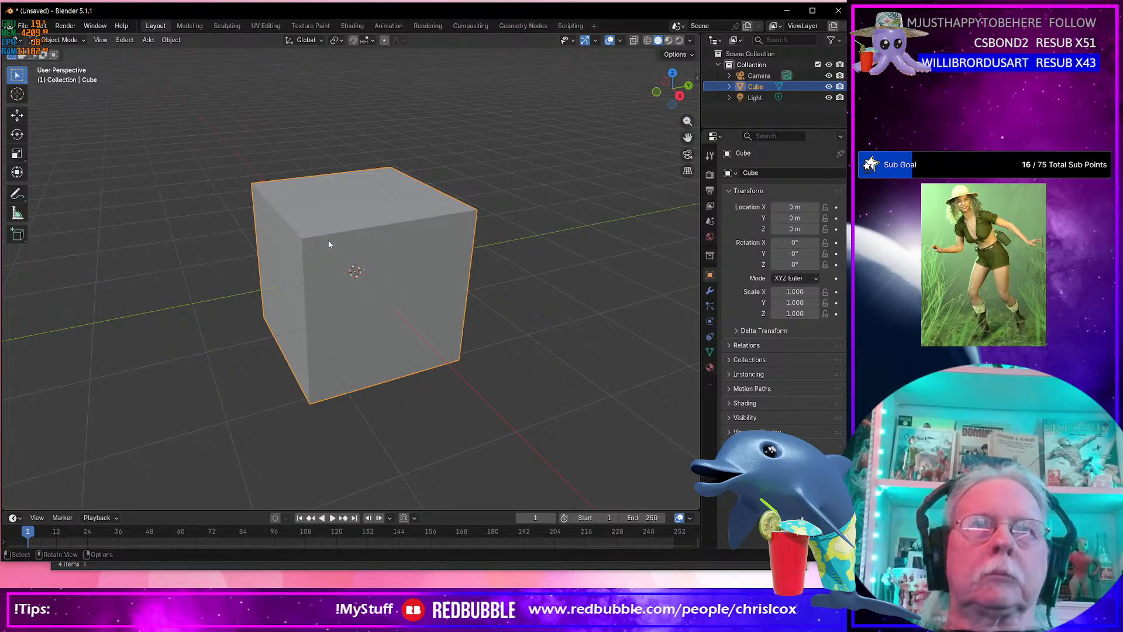
# Set the cube's dimensions to 0.05 m in X, 0.125 m in Y and 0.2 m in Z.
pyautogui.click(697, 79)
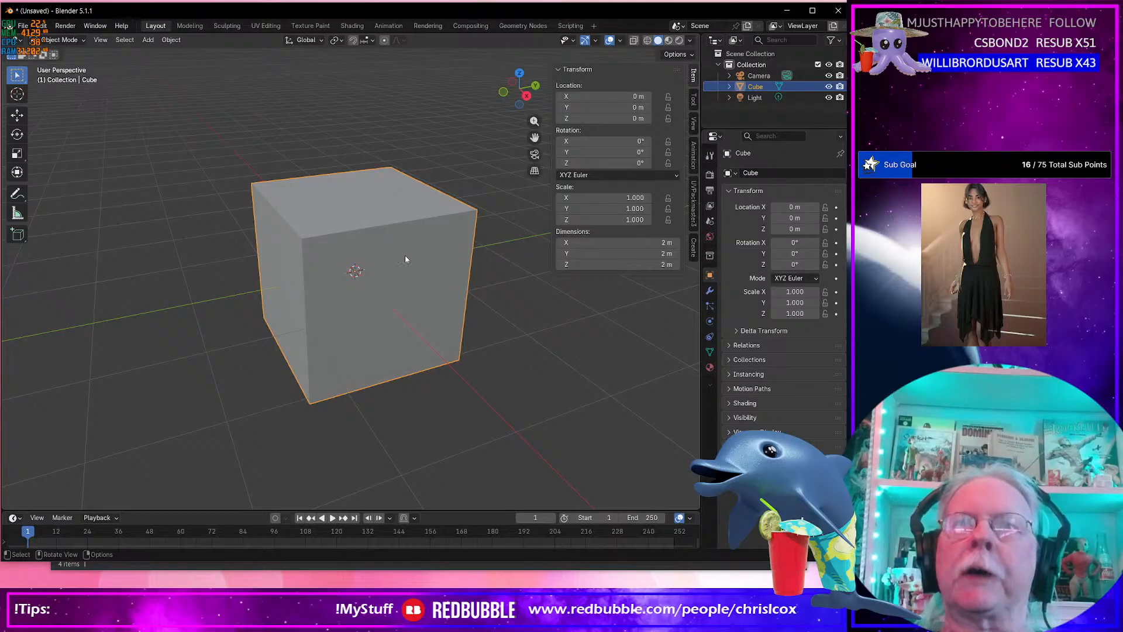
pyautogui.click(661, 255)
pyautogui.write('.125')
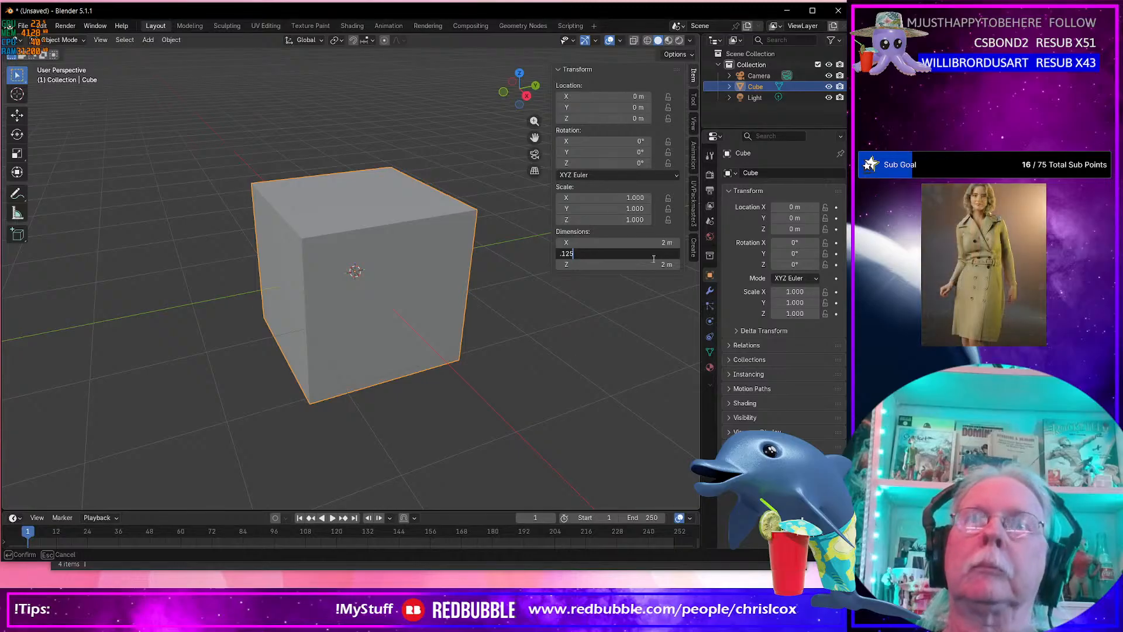
pyautogui.press('Return')
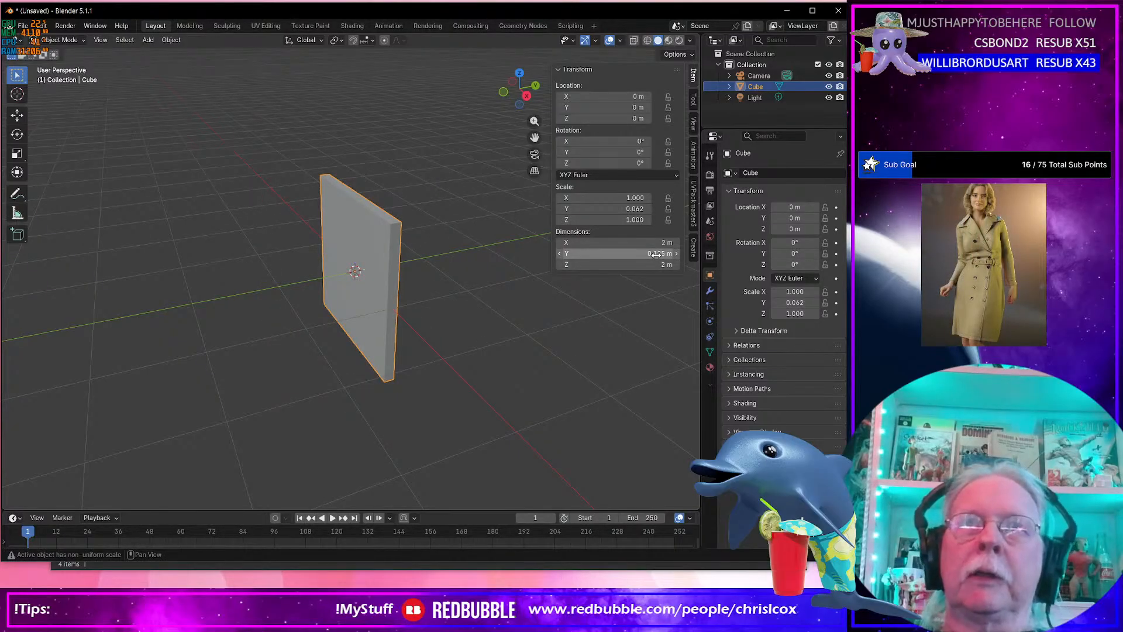
pyautogui.click(653, 265)
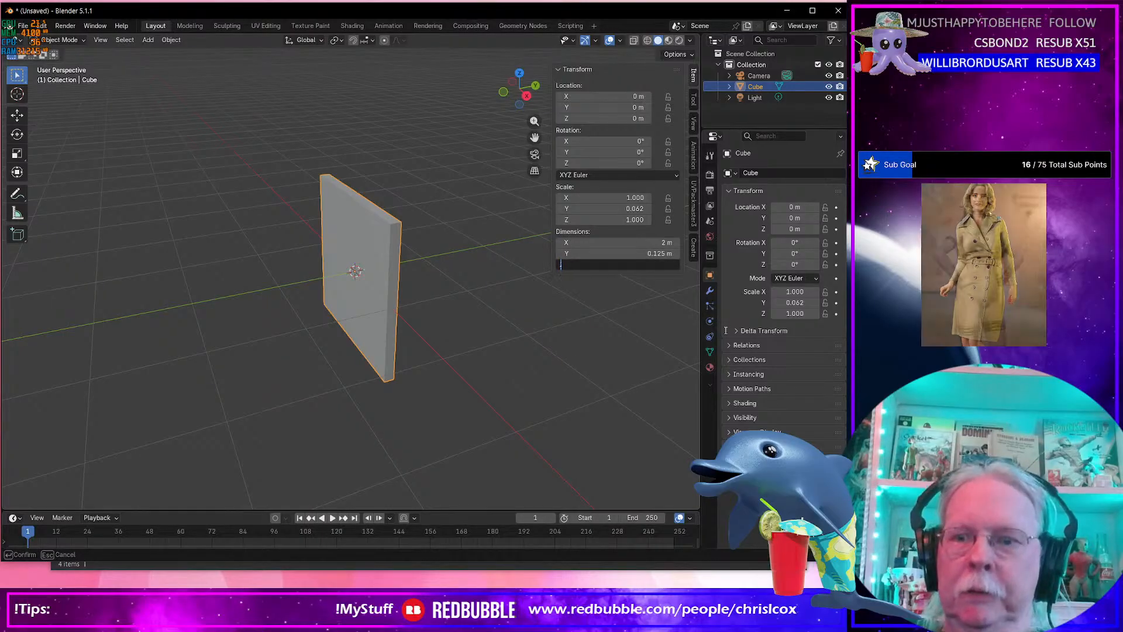
pyautogui.write('.2')
pyautogui.press('Return')
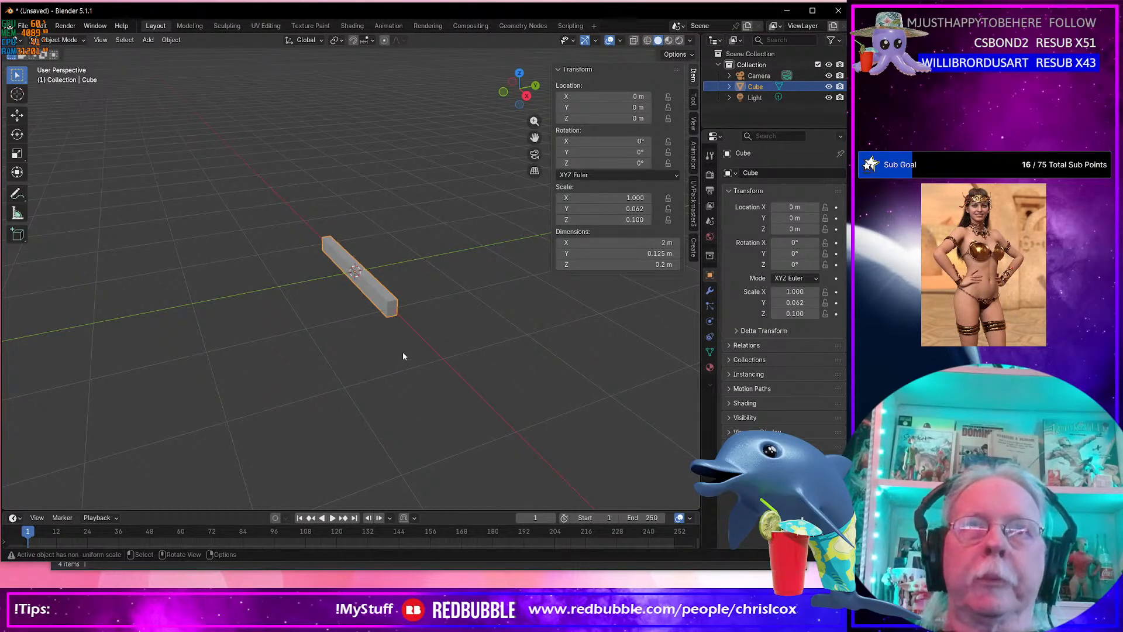
pyautogui.click(658, 242)
pyautogui.write('.05')
pyautogui.press('Return')
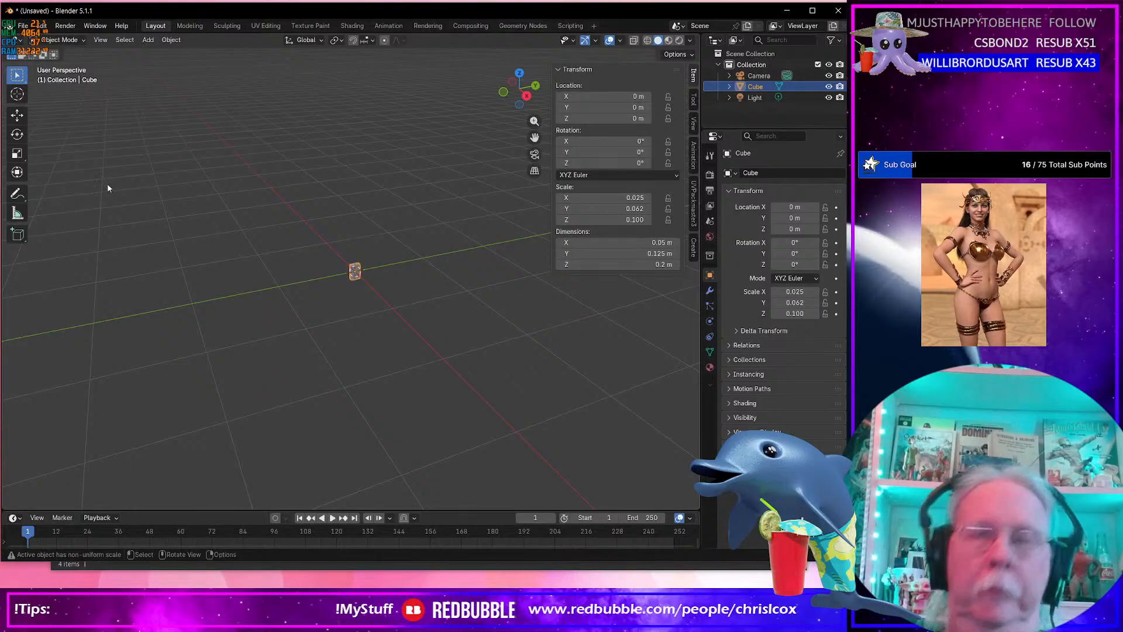
# Frame the book-shaped block and set its X dimension to 0.035 m.
pyautogui.press('KP_Decimal')
pyautogui.moveTo(233, 217)
pyautogui.mouseDown(button='middle')
pyautogui.moveTo(315, 246)
pyautogui.moveTo(404, 214)
pyautogui.moveTo(244, 226)
pyautogui.mouseUp(button='middle')
pyautogui.scroll(-5, 343, 288)
pyautogui.moveTo(343, 288); pyautogui.dragTo(420, 317, button='middle')
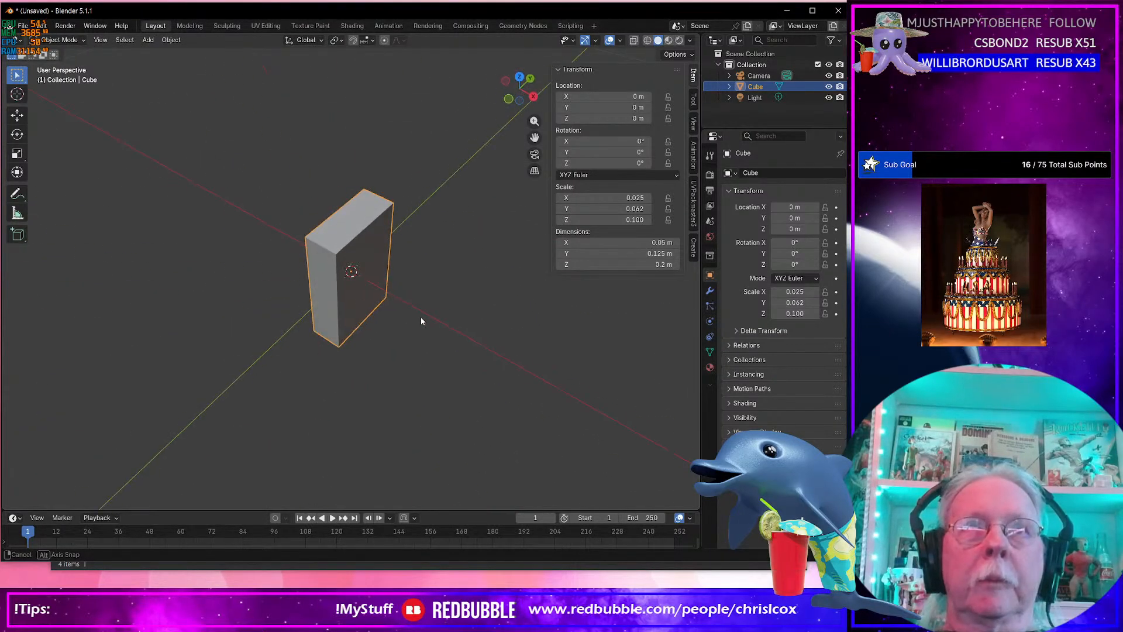
pyautogui.click(658, 242)
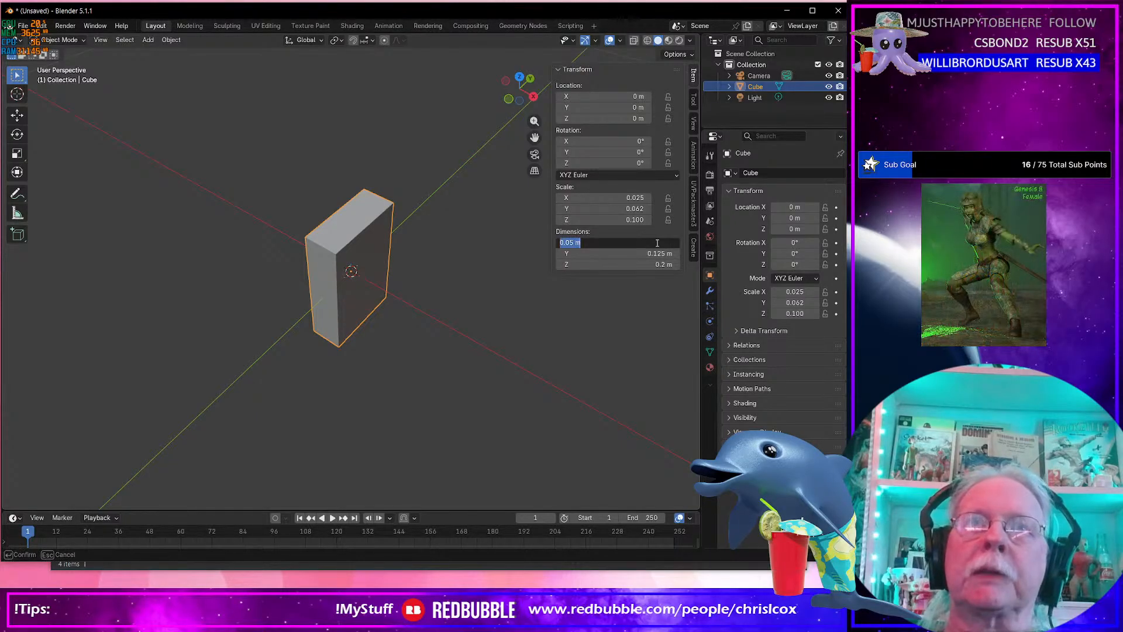
pyautogui.press('BackSpace')
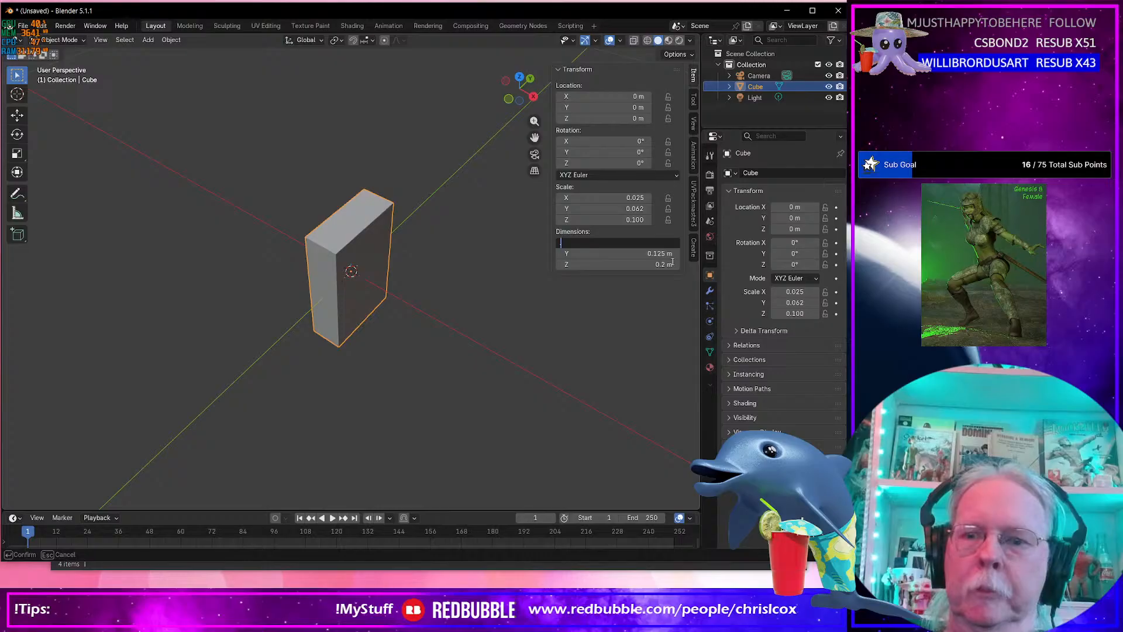
pyautogui.write('.035')
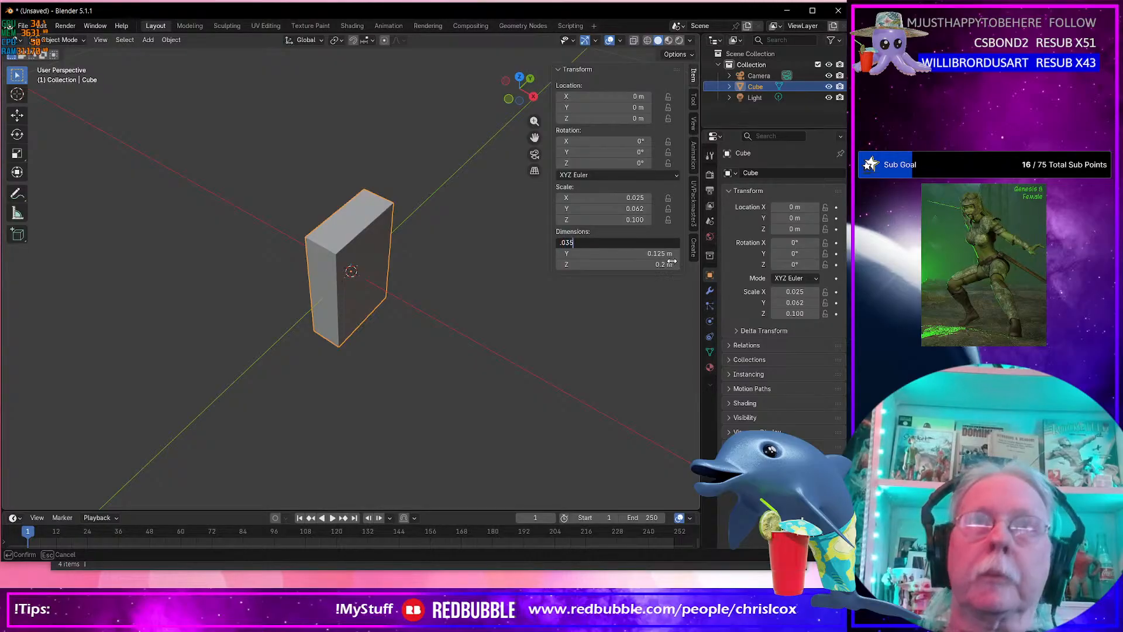
pyautogui.press('Return')
pyautogui.moveTo(468, 299); pyautogui.dragTo(320, 257, button='middle')
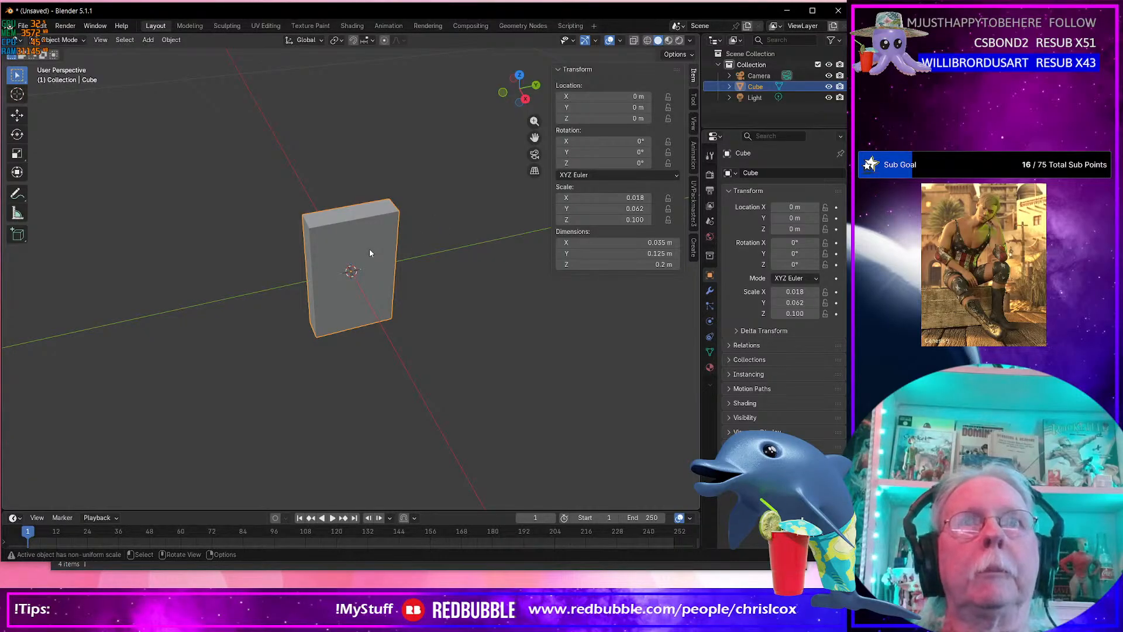
# In Edit Mode, select the block's large face on the positive X side and set its median X to 0.
pyautogui.moveTo(370, 253)
pyautogui.mouseDown(button='middle')
pyautogui.moveTo(463, 315)
pyautogui.moveTo(371, 321)
pyautogui.moveTo(383, 279)
pyautogui.moveTo(338, 236)
pyautogui.moveTo(353, 248)
pyautogui.mouseUp(button='middle')
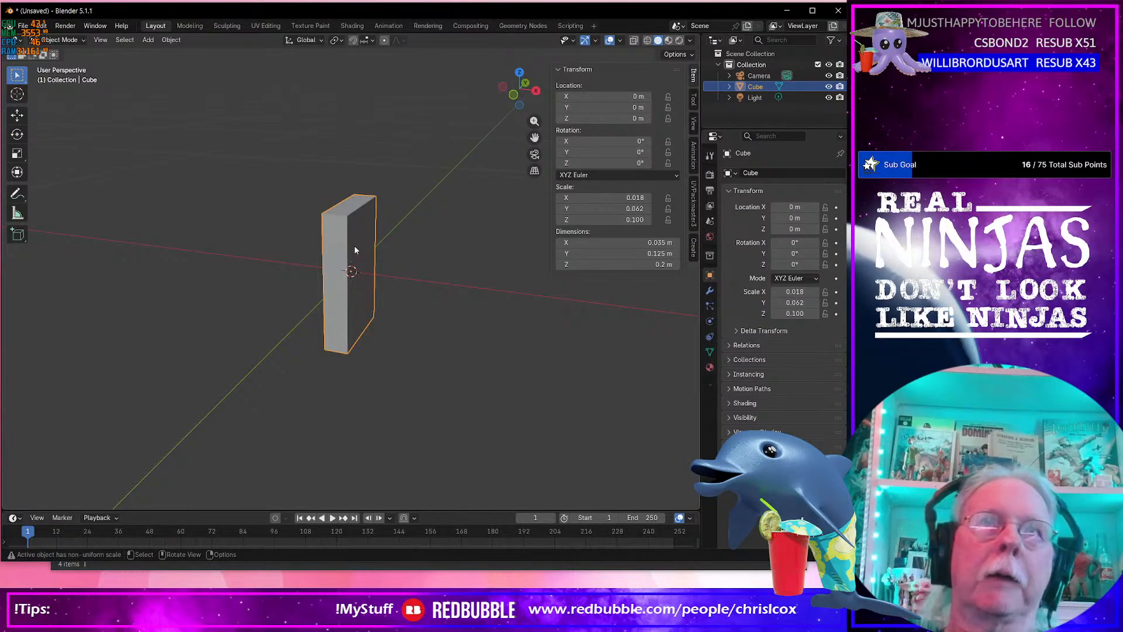
pyautogui.press('Tab')
pyautogui.hotkey('alt', 'a')
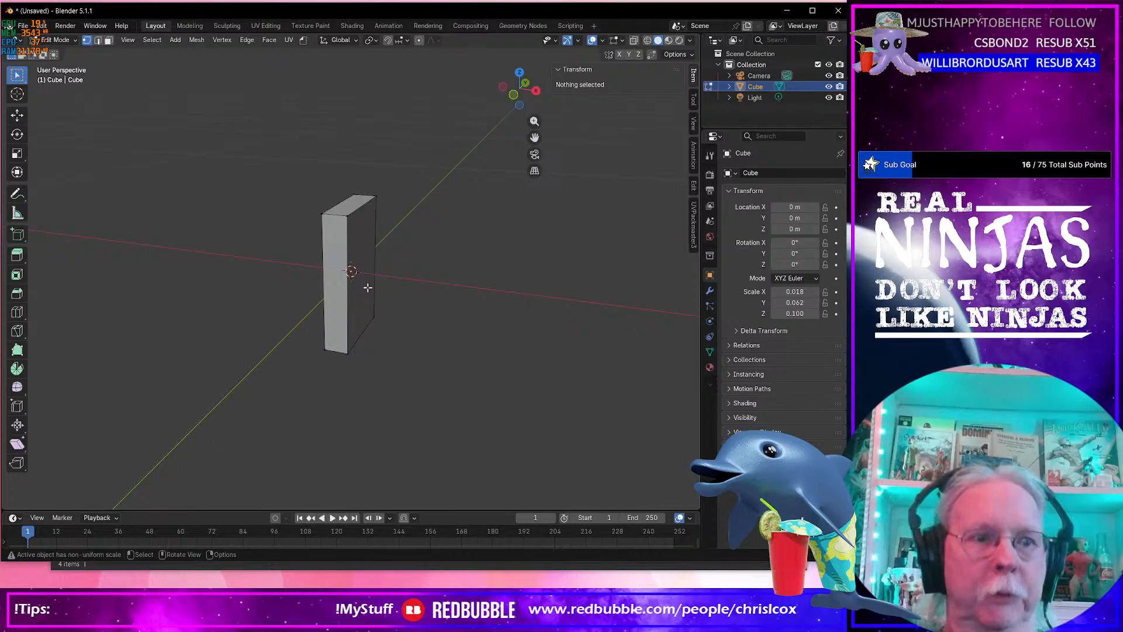
pyautogui.press('3')
pyautogui.click(368, 287)
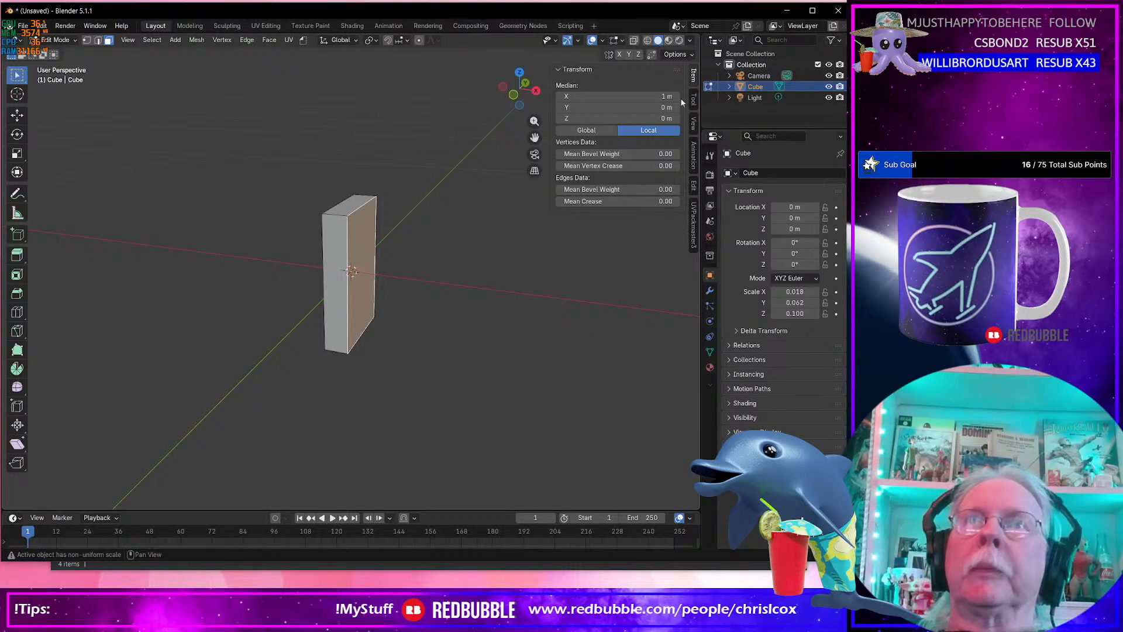
pyautogui.click(664, 97)
pyautogui.write('0')
pyautogui.press('Return')
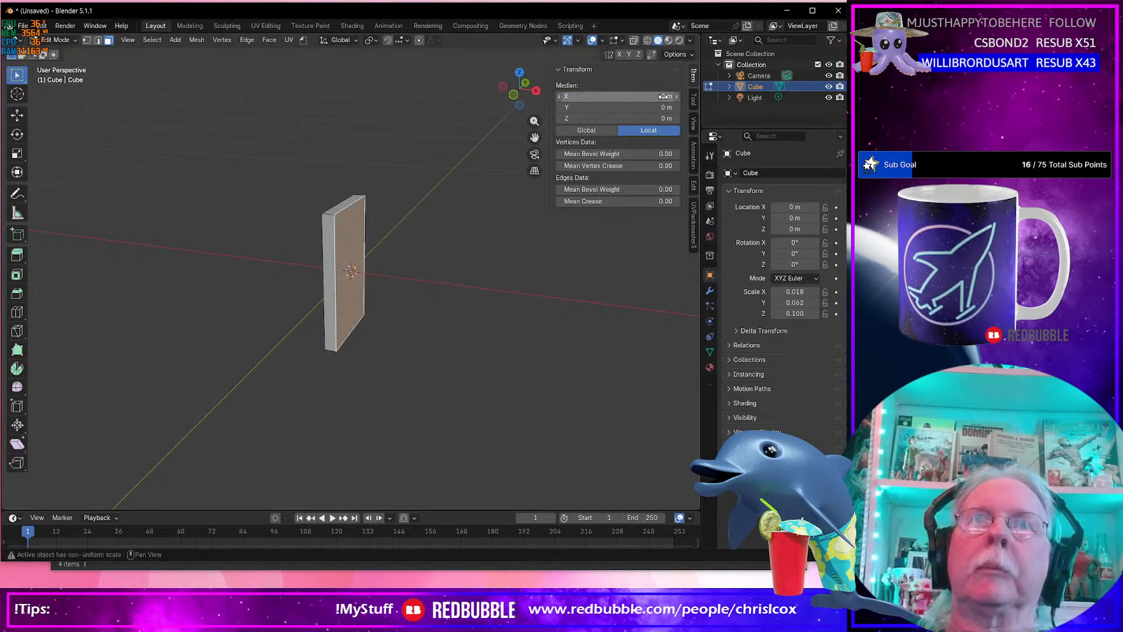
# Return to Object Mode and apply all transforms to the halved block.
pyautogui.moveTo(481, 271); pyautogui.dragTo(496, 287, button='middle')
pyautogui.press('Tab')
pyautogui.press('Tab')
pyautogui.press('Tab')
pyautogui.press('Tab')
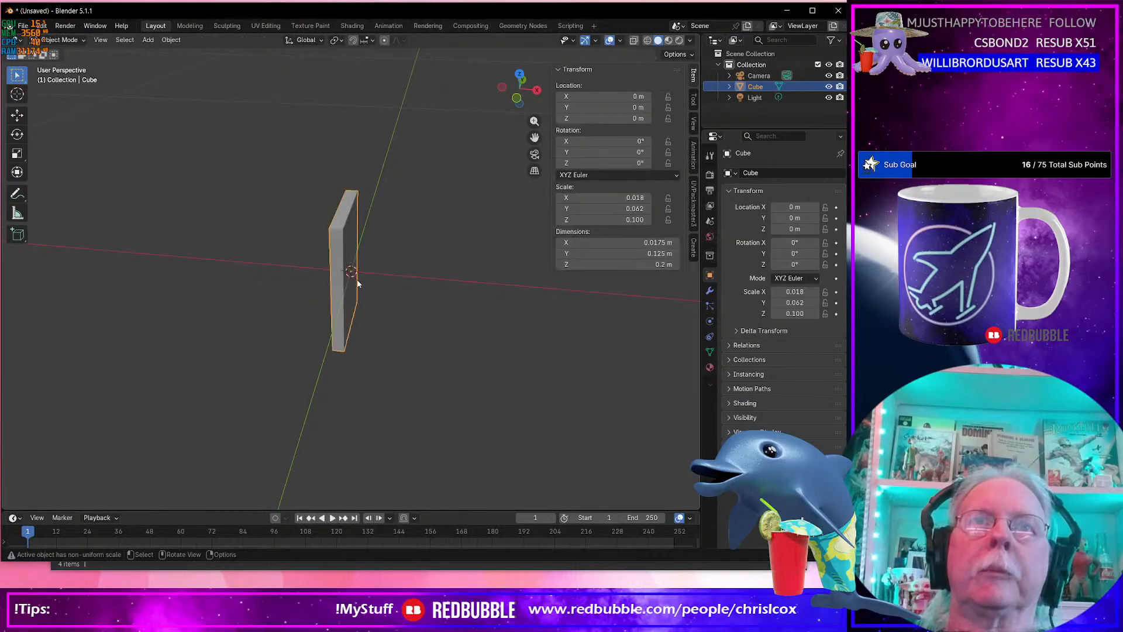
pyautogui.moveTo(352, 285); pyautogui.dragTo(344, 289, button='middle')
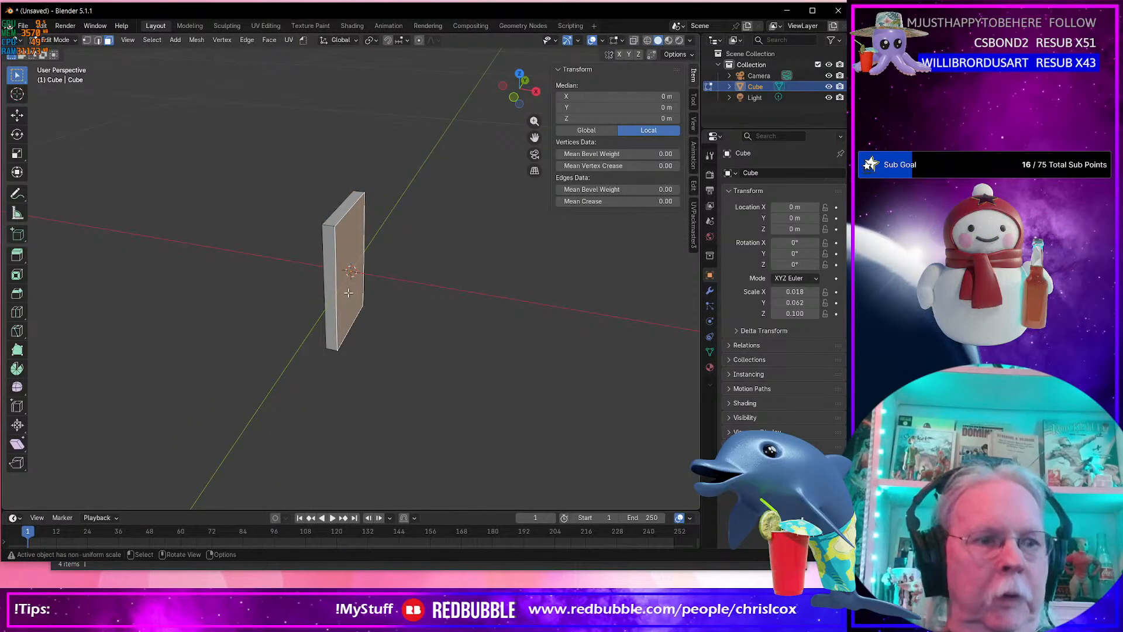
pyautogui.press('Tab')
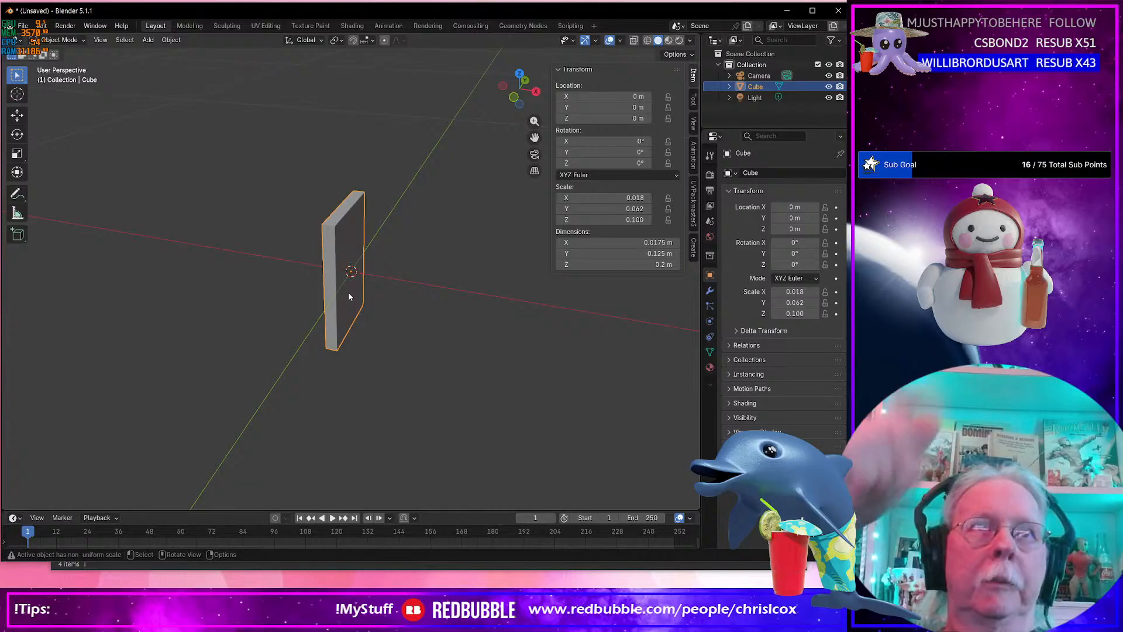
pyautogui.hotkey('ctrl', 'a')
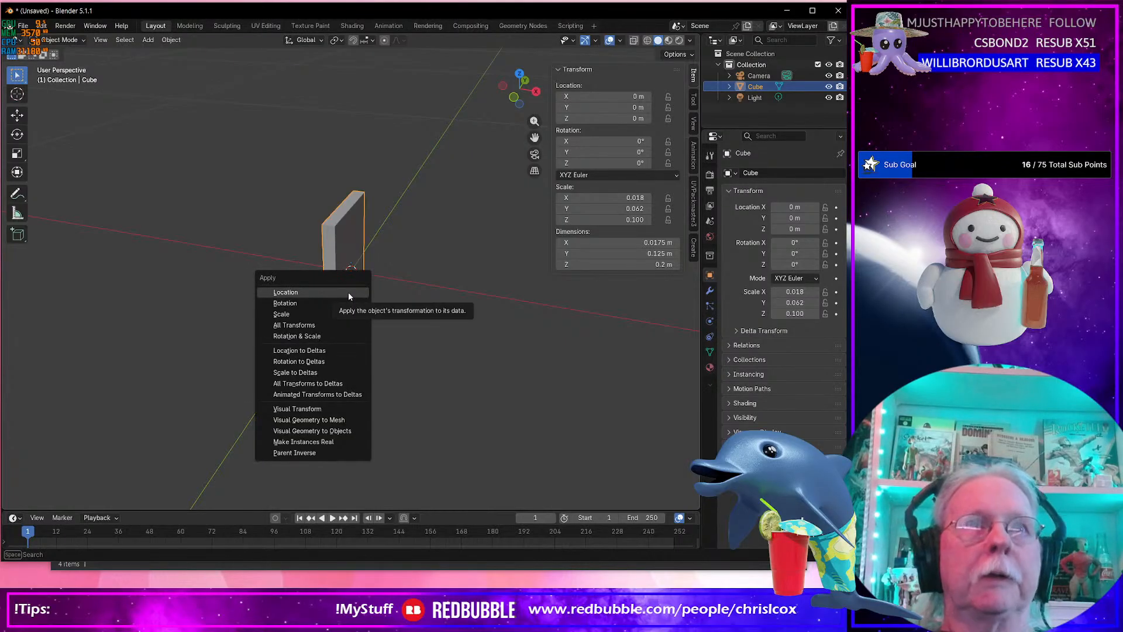
pyautogui.click(337, 325)
# Add 12 loop cuts through the block's thickness, parallel to its large faces, for the book pages.
pyautogui.press('Tab')
pyautogui.scroll(4, 351, 269)
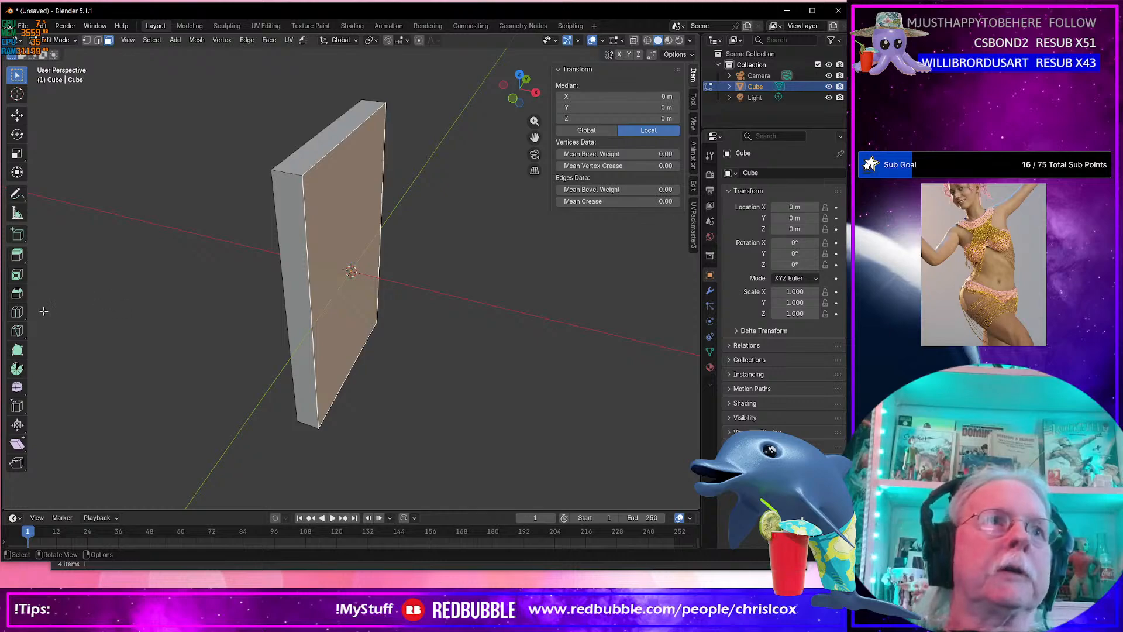
pyautogui.click(17, 312)
pyautogui.moveTo(366, 349); pyautogui.dragTo(380, 340)
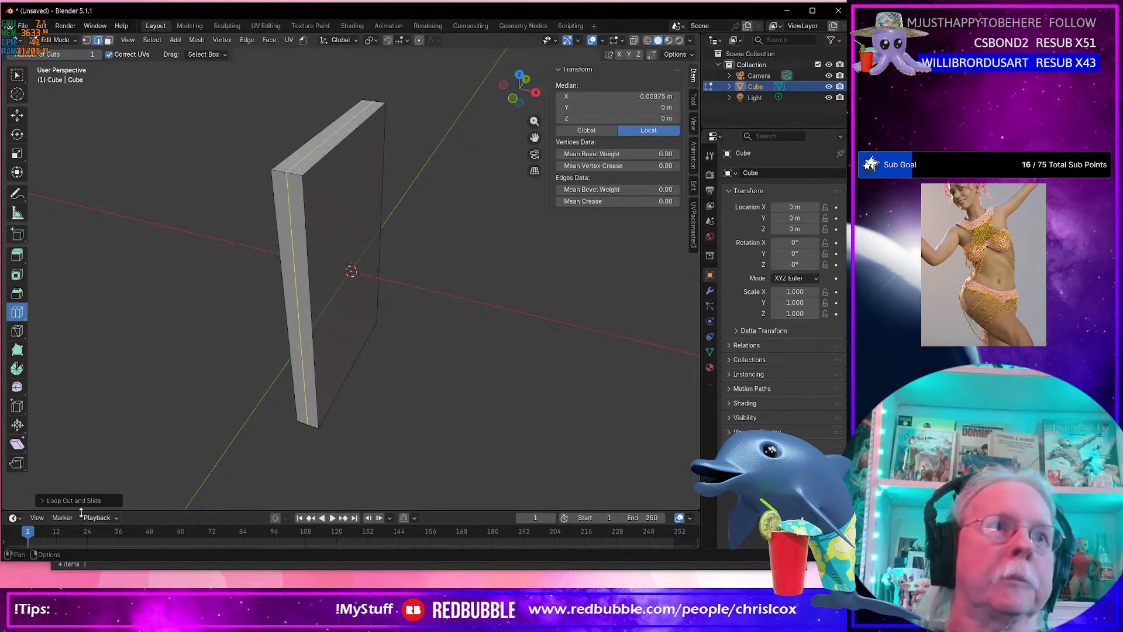
pyautogui.click(41, 500)
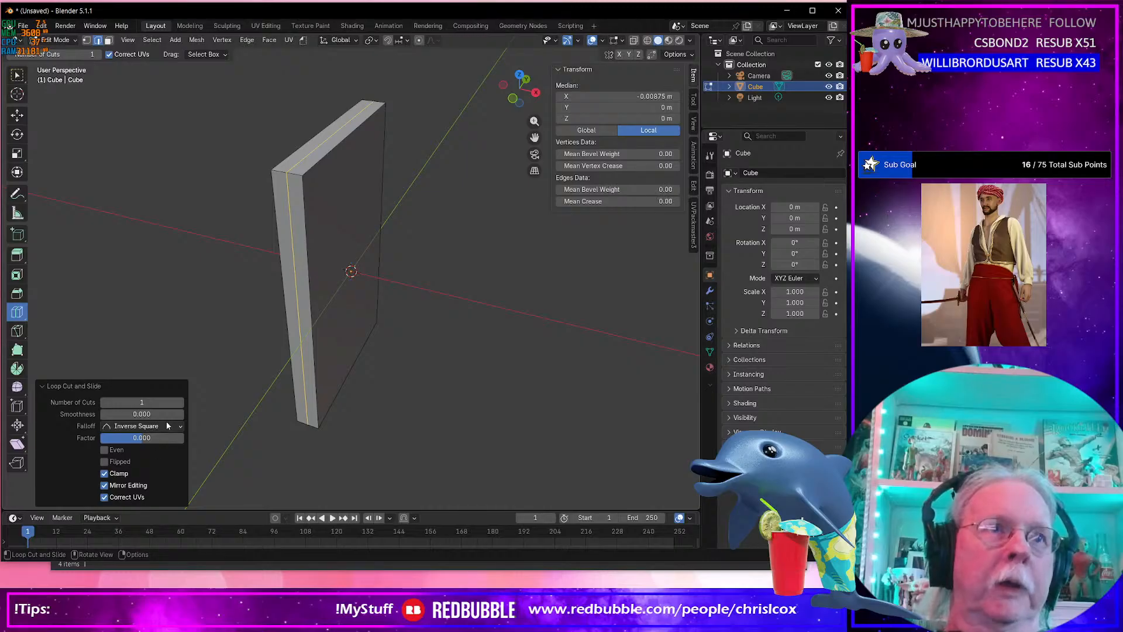
pyautogui.click(181, 402)
pyautogui.click(181, 402)
pyautogui.click(181, 402)
pyautogui.click(181, 402)
pyautogui.click(181, 402)
pyautogui.click(181, 403)
pyautogui.click(181, 402)
pyautogui.click(180, 402)
pyautogui.click(181, 402)
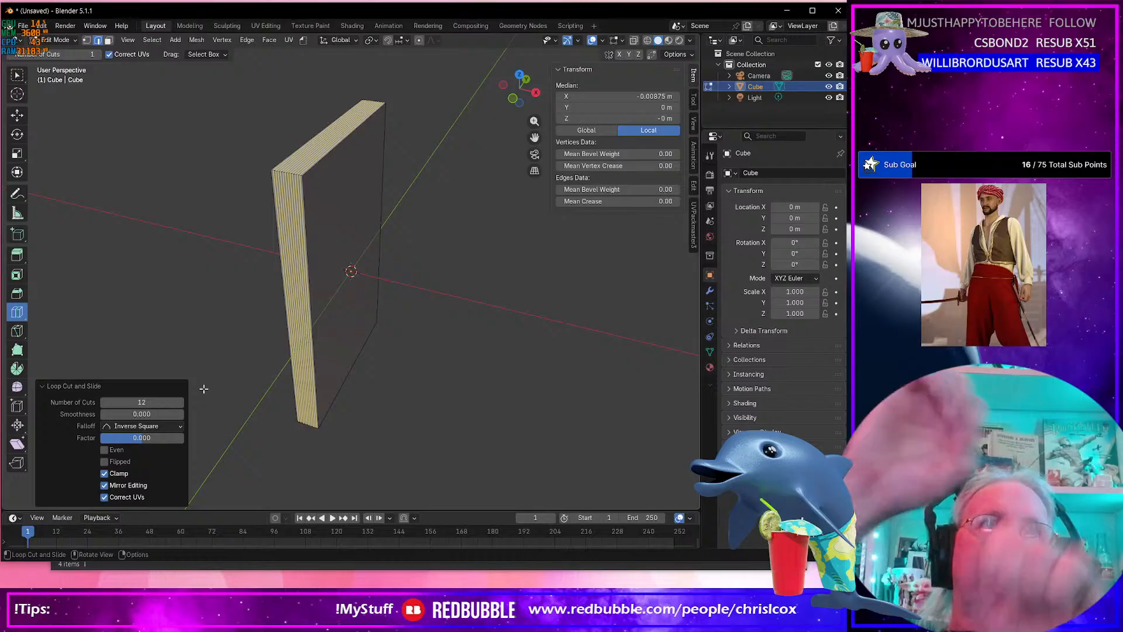
# Clear the loop selection, activate the Move tool and select the block's large face at X 0.
pyautogui.moveTo(203, 388); pyautogui.dragTo(494, 328, button='middle')
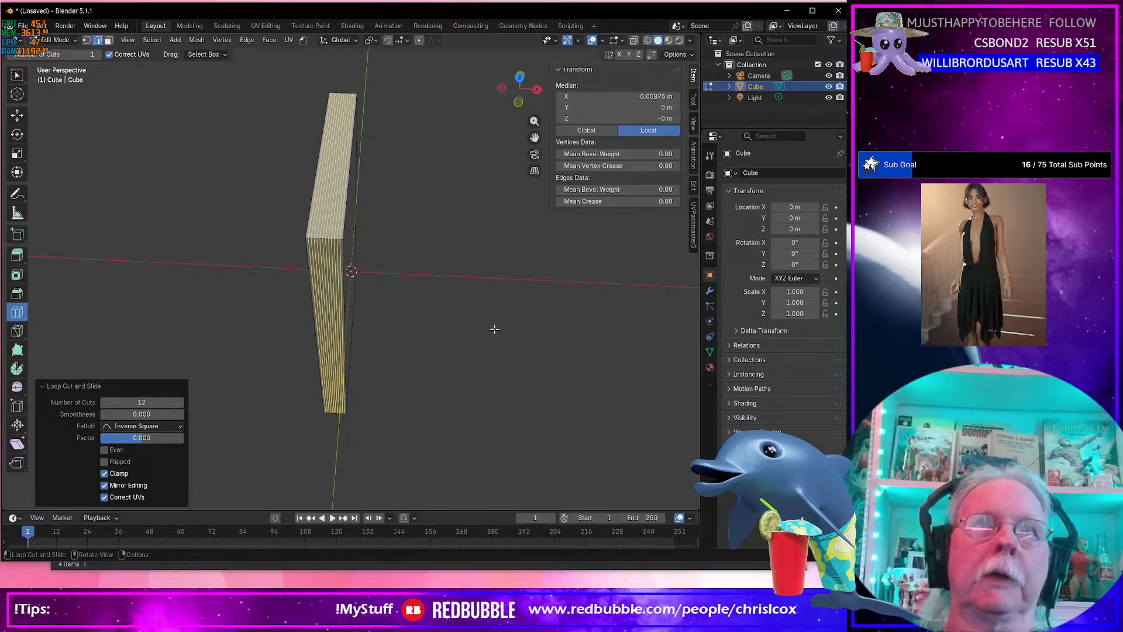
pyautogui.moveTo(376, 271); pyautogui.dragTo(349, 271, button='middle')
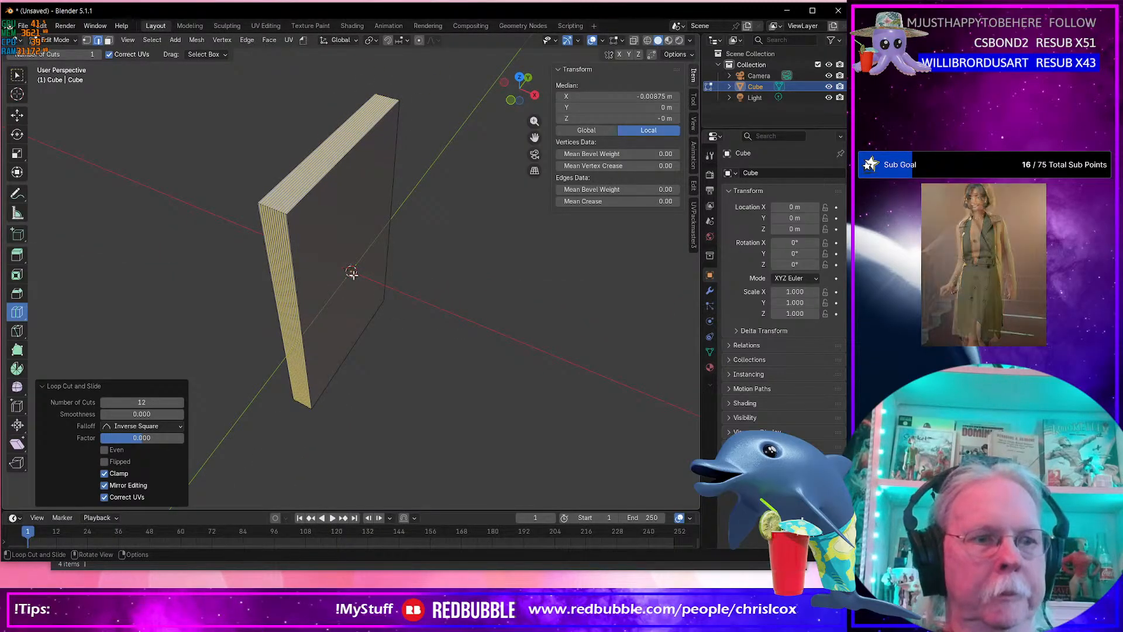
pyautogui.hotkey('alt', 'a')
pyautogui.hotkey('shift', 'space')
pyautogui.press('g')
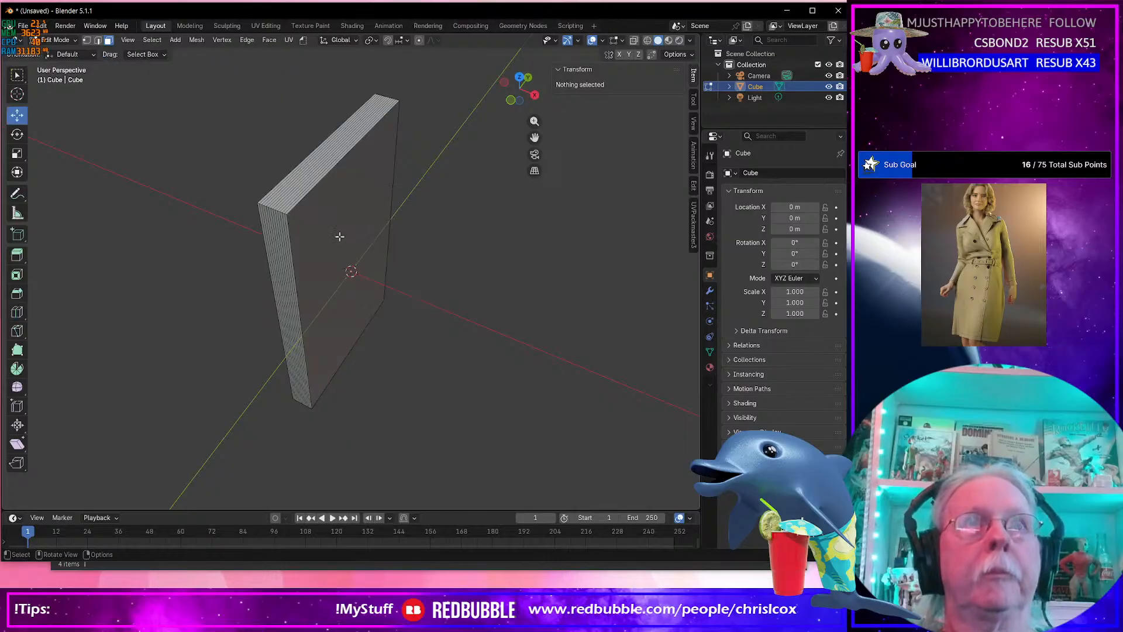
pyautogui.press('a')
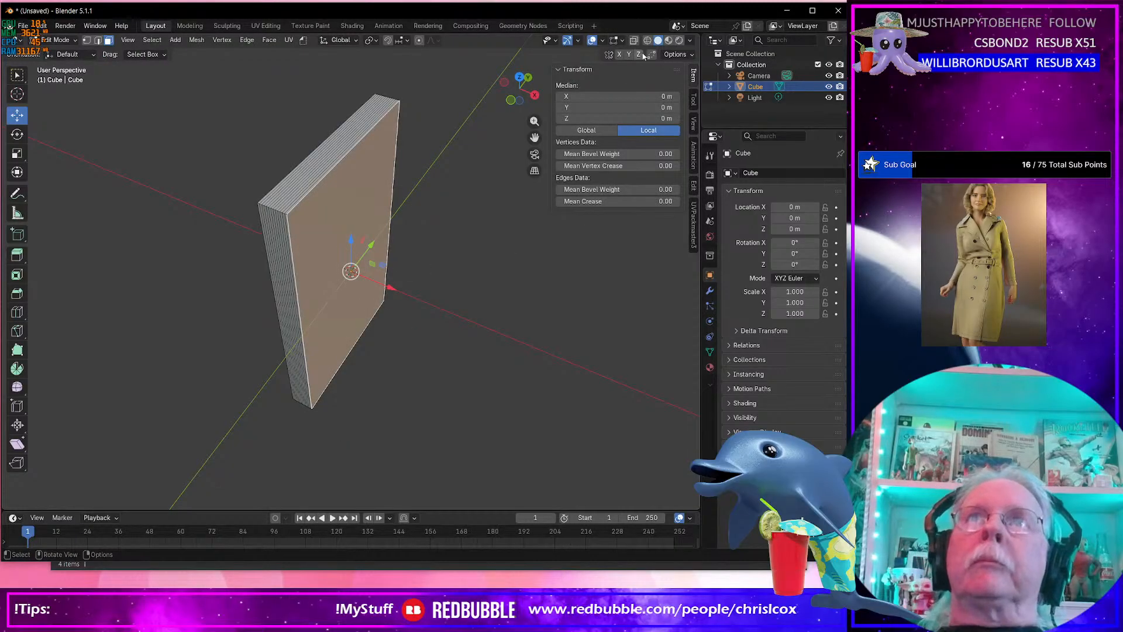
# Turn on proportional editing with the Sharp falloff.
pyautogui.click(435, 39)
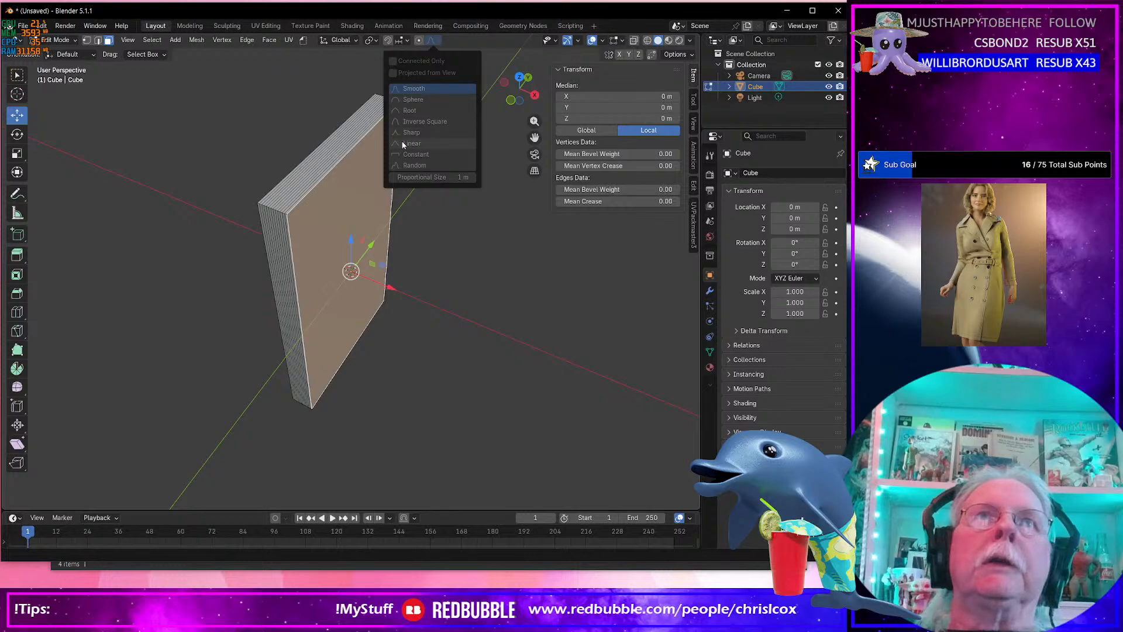
pyautogui.click(398, 131)
pyautogui.click(420, 41)
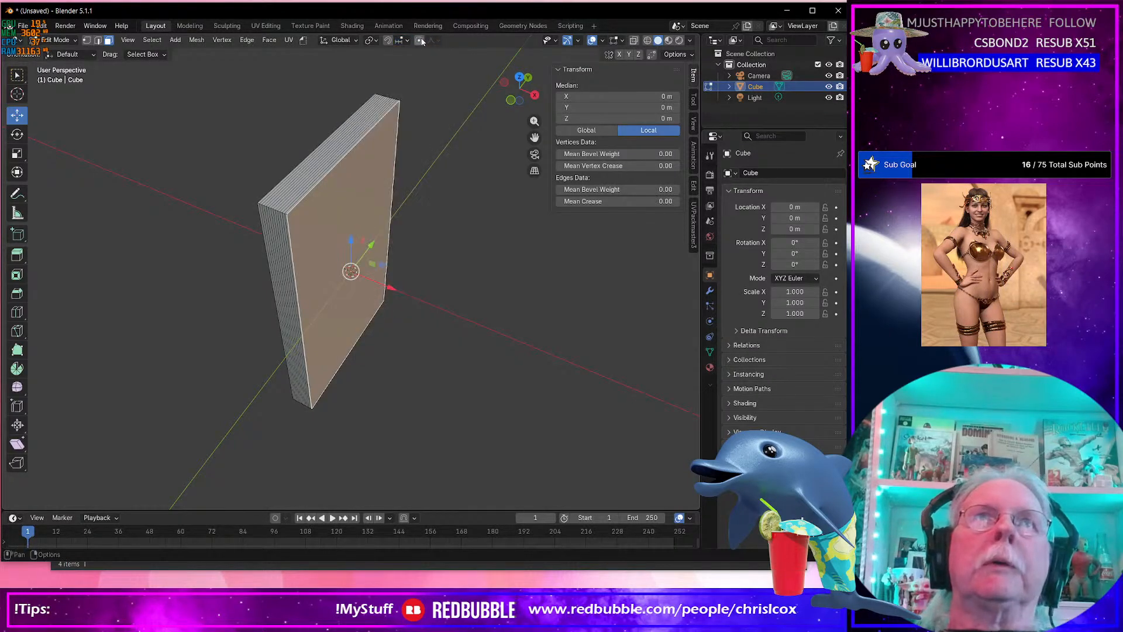
pyautogui.click(419, 41)
pyautogui.click(435, 40)
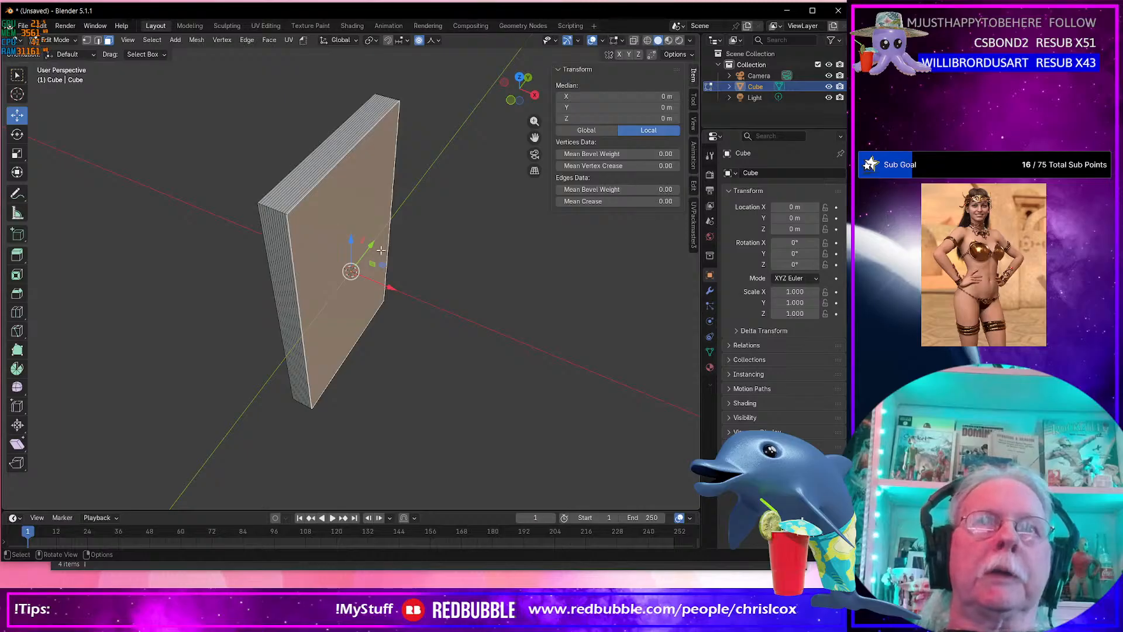
pyautogui.moveTo(375, 243); pyautogui.dragTo(369, 252)
pyautogui.scroll(17, 370, 252)
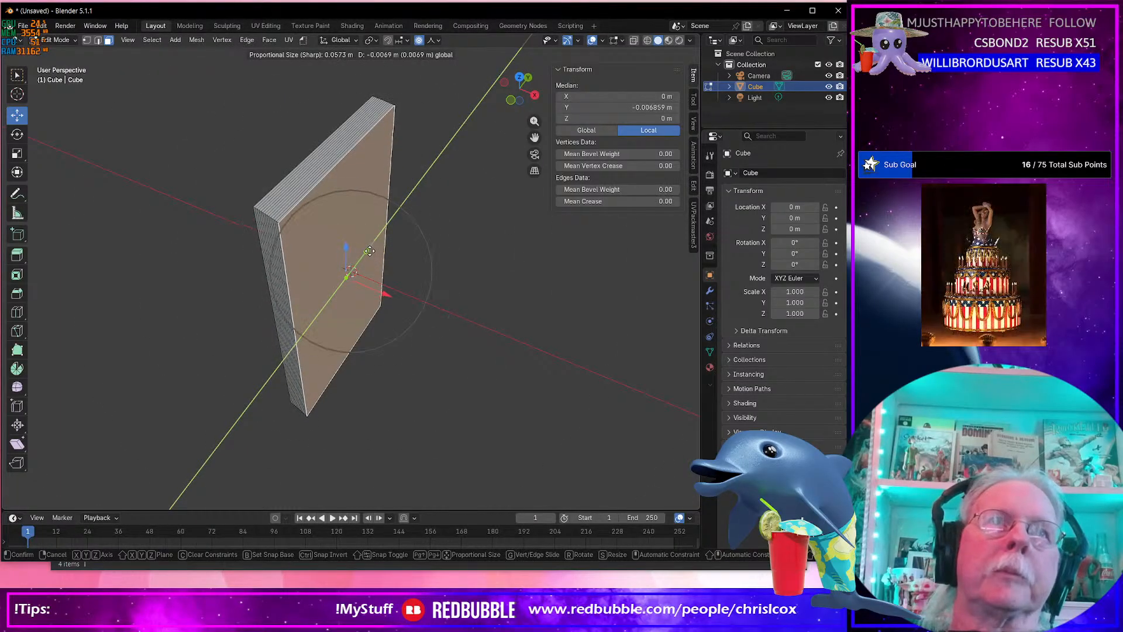
pyautogui.rightClick(369, 252)
# Set the proportional falloff to Sphere and move the large face -0.003183 m along Y with a proportional size of 0.017.
pyautogui.click(434, 40)
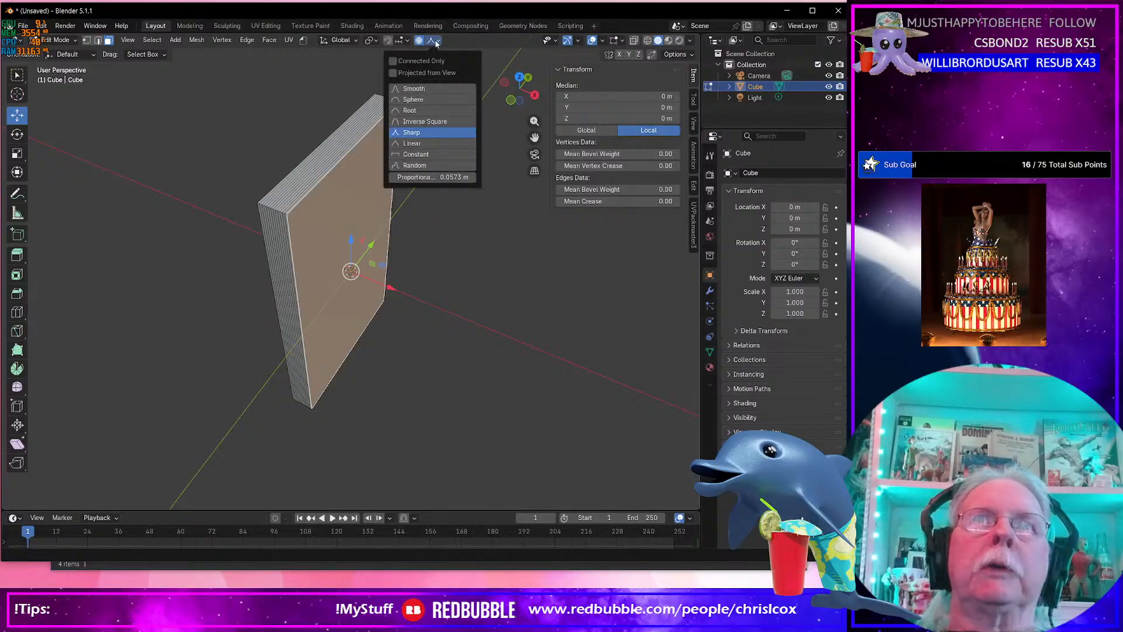
pyautogui.click(420, 100)
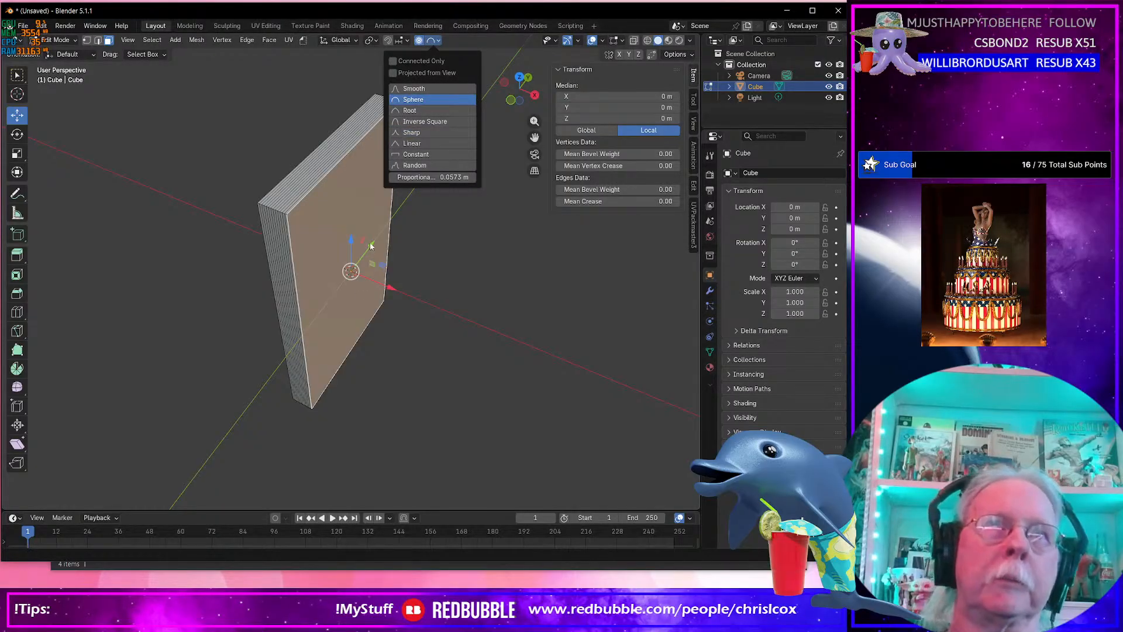
pyautogui.moveTo(371, 246); pyautogui.dragTo(372, 252)
pyautogui.scroll(5, 367, 253)
pyautogui.scroll(12, 366, 256)
pyautogui.scroll(-3, 365, 255)
pyautogui.scroll(-1, 366, 255)
# Duplicate the block's large face in place and hide the copy.
pyautogui.moveTo(375, 252); pyautogui.dragTo(383, 226, button='middle')
pyautogui.scroll(4, 375, 290)
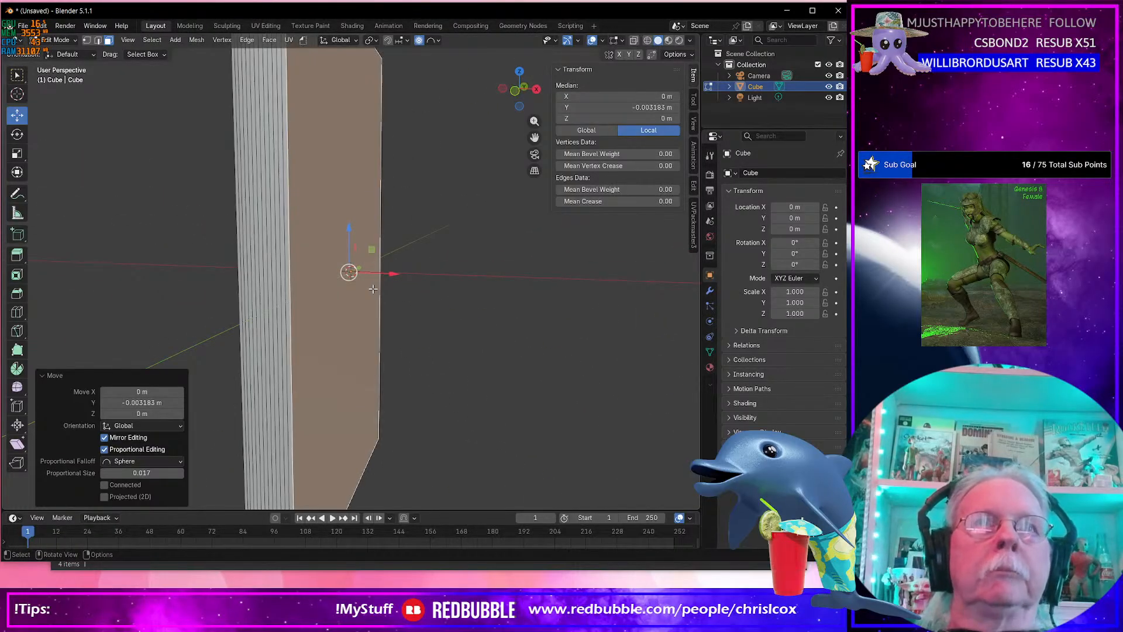
pyautogui.moveTo(379, 291); pyautogui.dragTo(386, 294, button='middle')
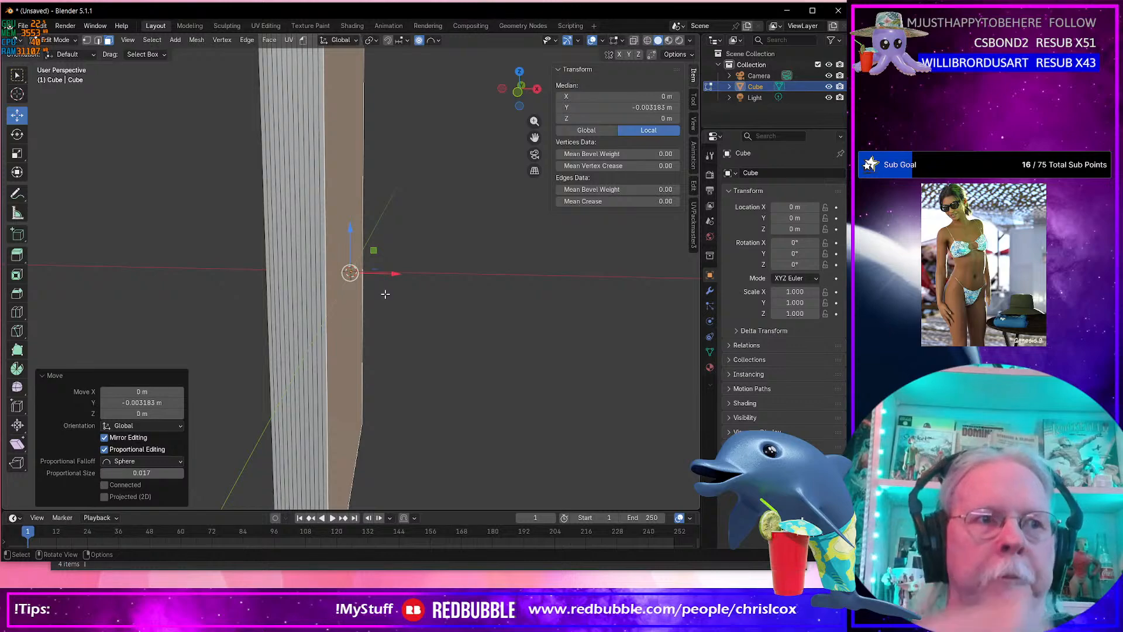
pyautogui.hotkey('shift', 'd')
pyautogui.rightClick(350, 319)
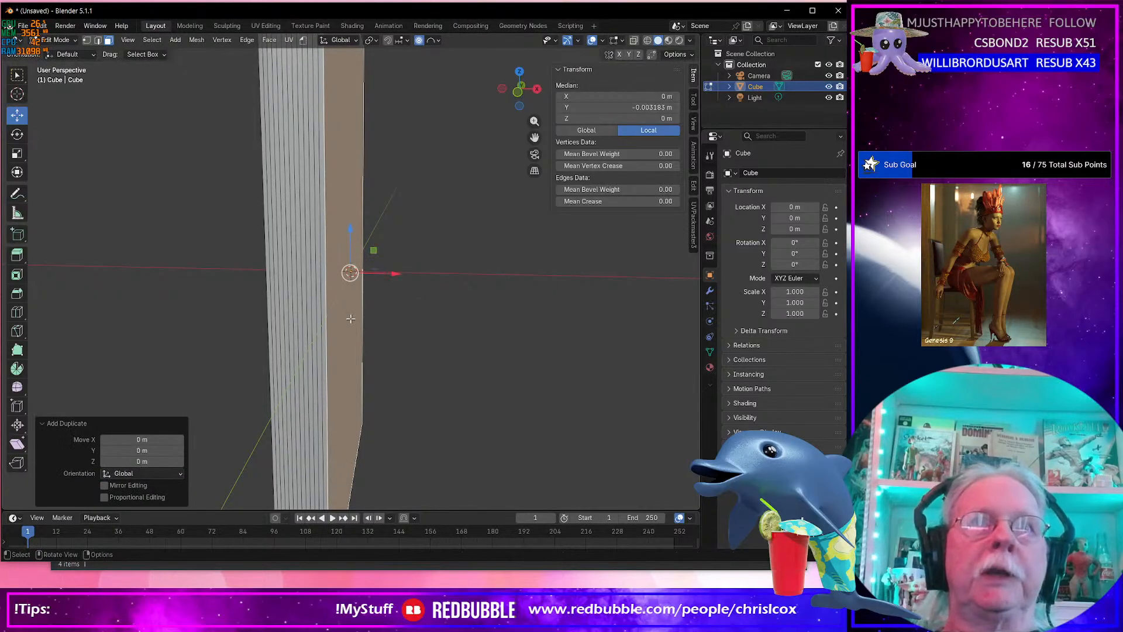
pyautogui.press('h')
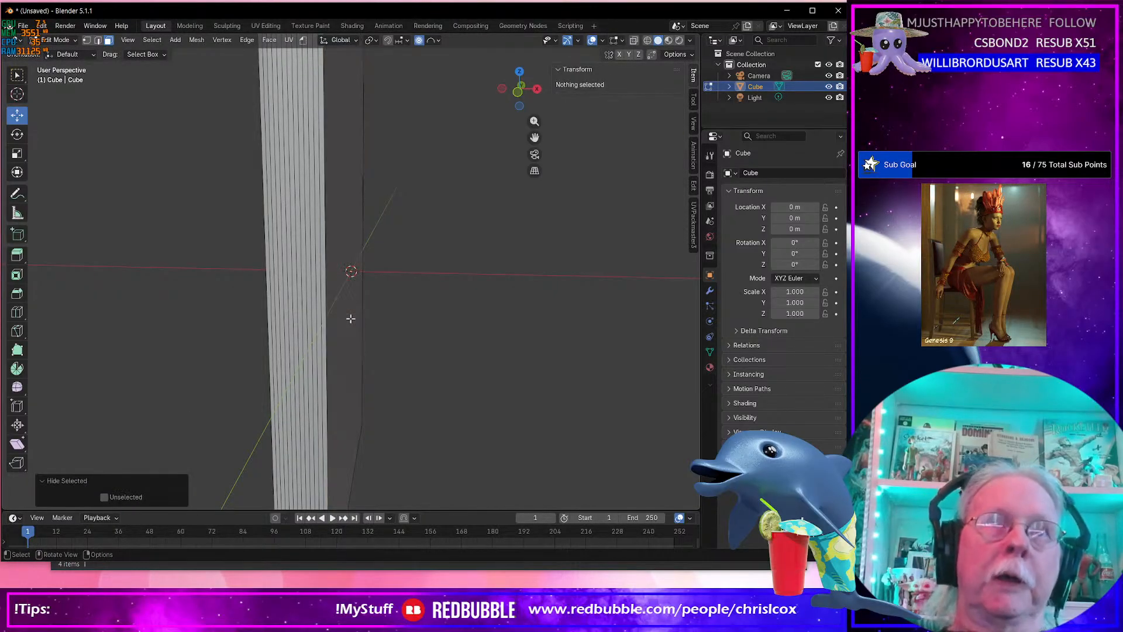
# Select the block's remaining large face, turn off proportional editing and move the face -0.000249 m along X.
pyautogui.moveTo(347, 318)
pyautogui.mouseDown(button='middle')
pyautogui.moveTo(311, 281)
pyautogui.moveTo(351, 316)
pyautogui.mouseUp(button='middle')
pyautogui.click(315, 258)
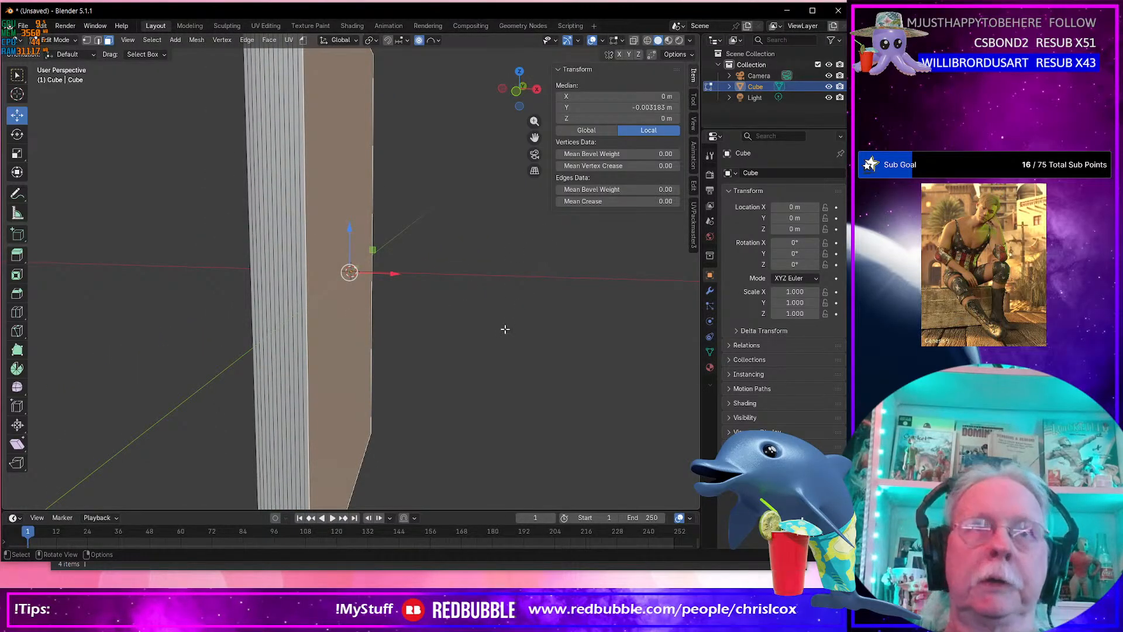
pyautogui.moveTo(396, 275); pyautogui.dragTo(397, 274)
pyautogui.hotkey('ctrl', 'z')
pyautogui.moveTo(380, 272); pyautogui.dragTo(384, 271, button='middle')
pyautogui.scroll(-2, 385, 271)
pyautogui.scroll(3, 385, 271)
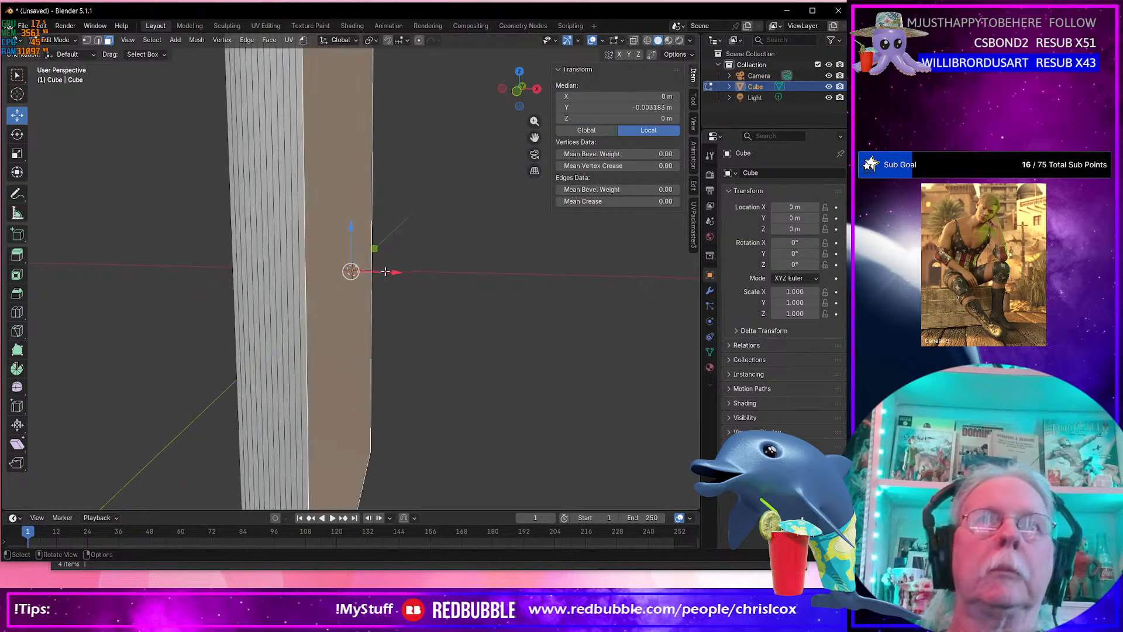
pyautogui.moveTo(397, 271); pyautogui.dragTo(362, 278)
# Clear the selection and reveal the hidden duplicate face.
pyautogui.moveTo(362, 278); pyautogui.dragTo(276, 287, button='middle')
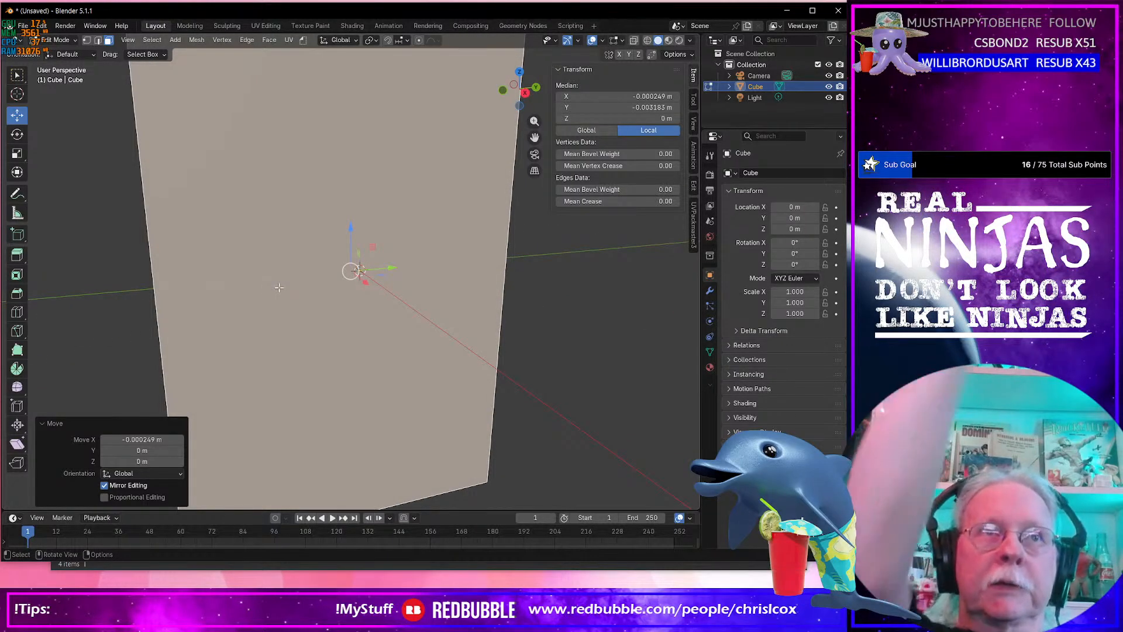
pyautogui.moveTo(332, 301); pyautogui.dragTo(363, 307, button='middle')
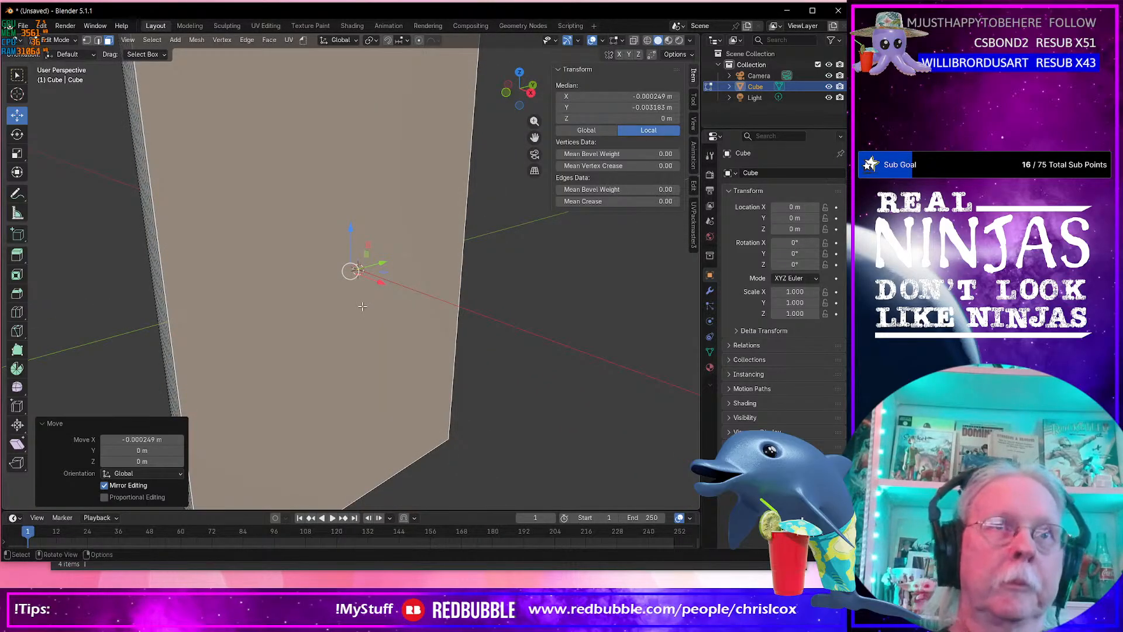
pyautogui.hotkey('alt', 'a')
pyautogui.hotkey('alt', 'h')
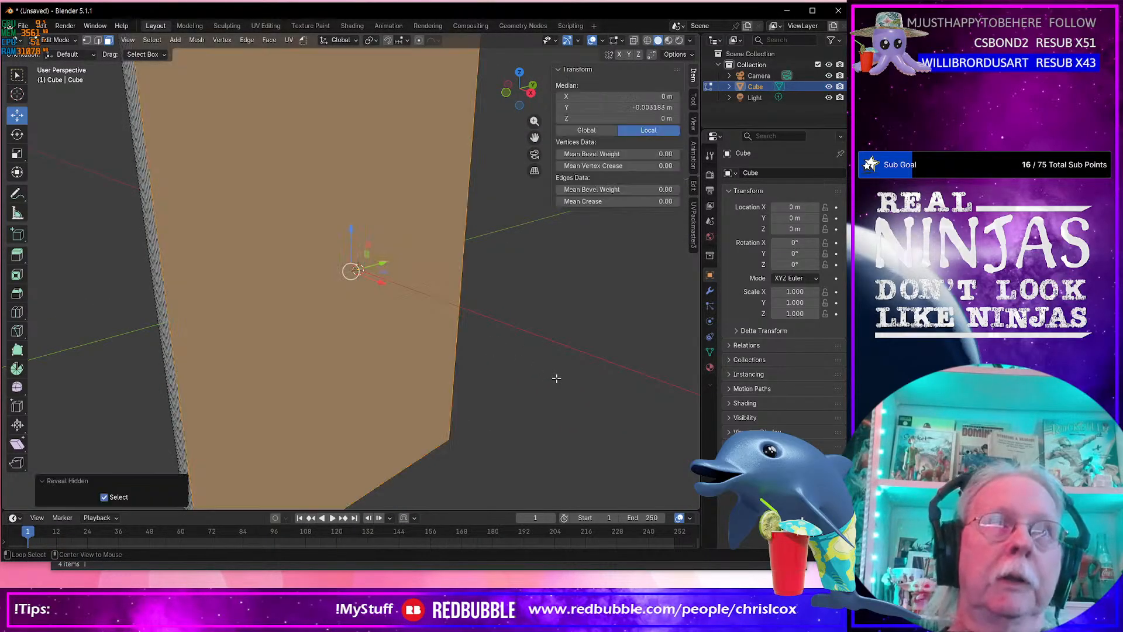
pyautogui.moveTo(524, 385); pyautogui.dragTo(573, 367, button='middle')
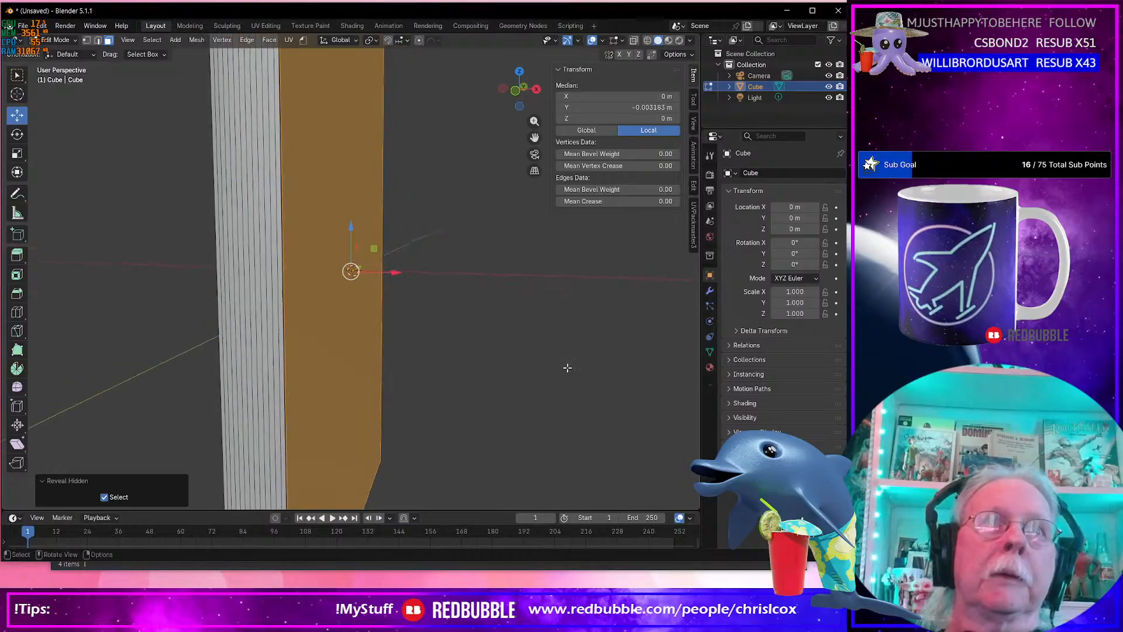
pyautogui.moveTo(449, 348); pyautogui.dragTo(485, 356, button='middle')
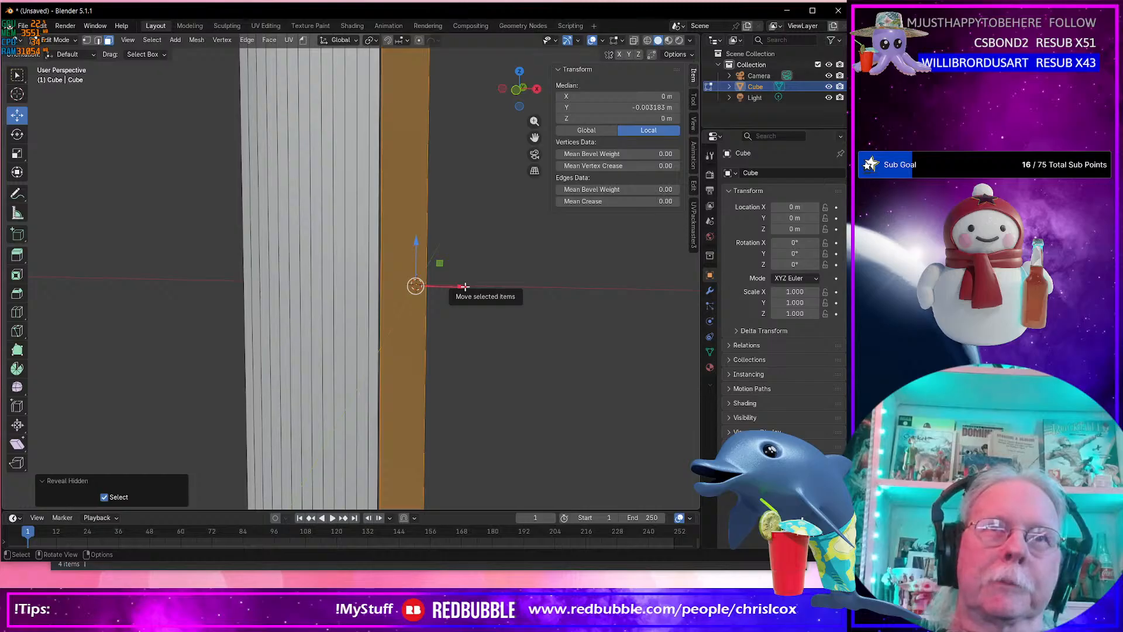
pyautogui.scroll(3, 466, 286)
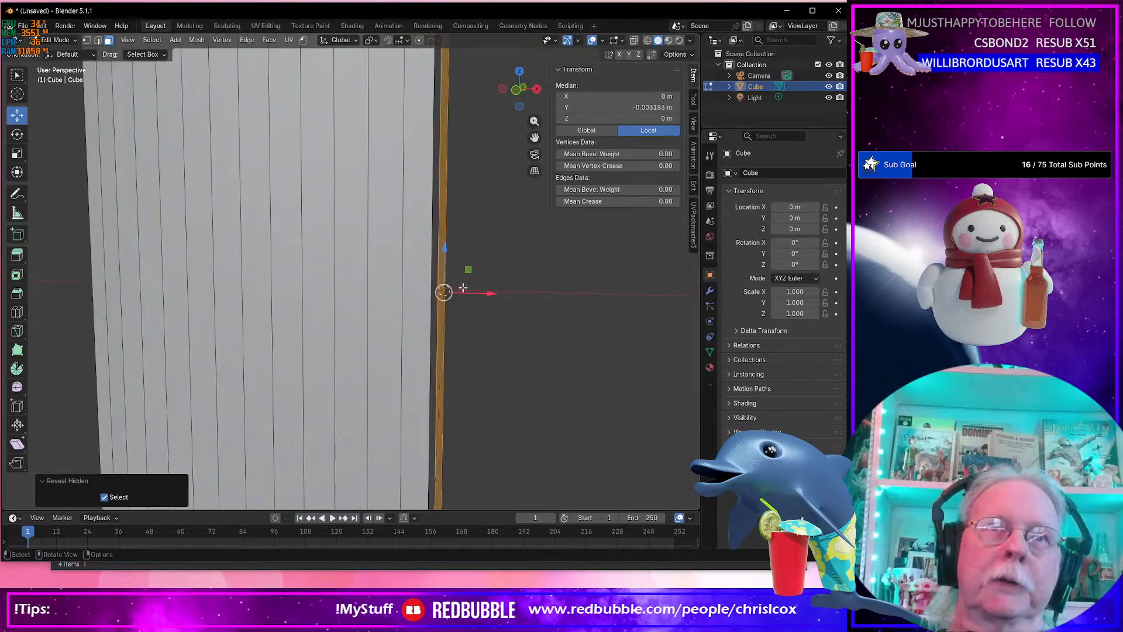
pyautogui.scroll(3, 464, 289)
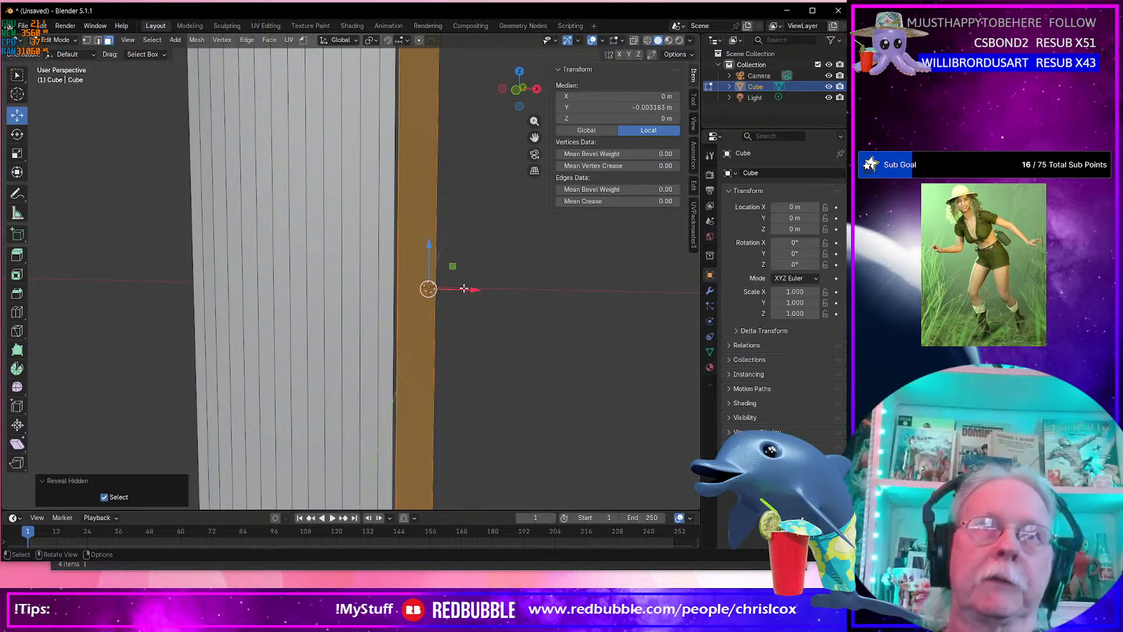
# Extrude the duplicate face in place and move the extruded face -0.000101 m along X.
pyautogui.press('e')
pyautogui.rightClick(464, 289)
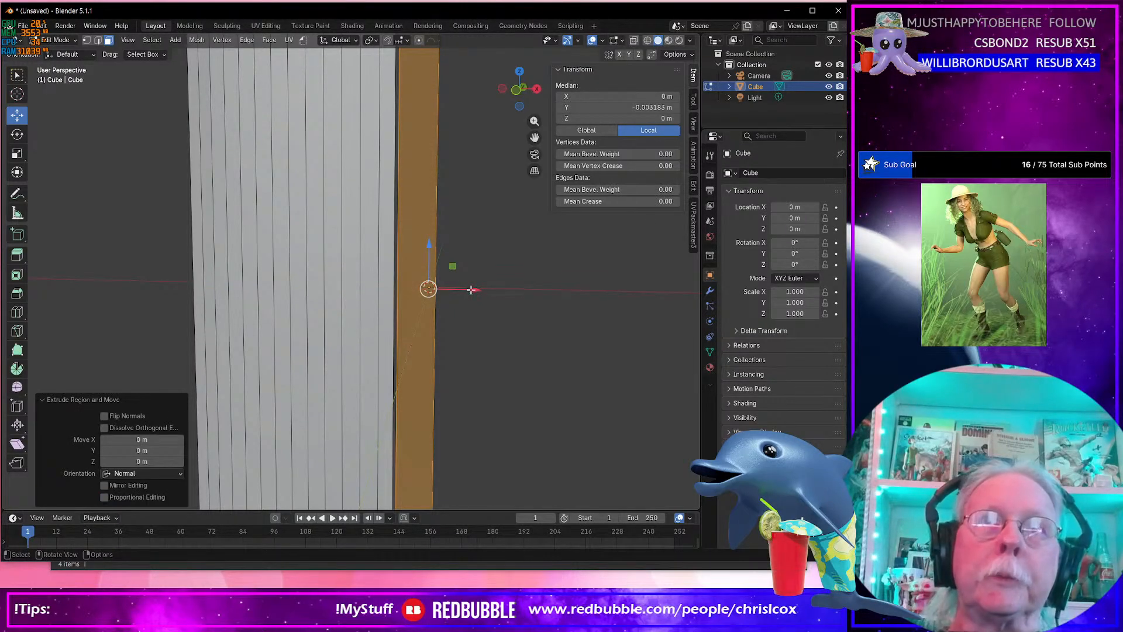
pyautogui.press('g')
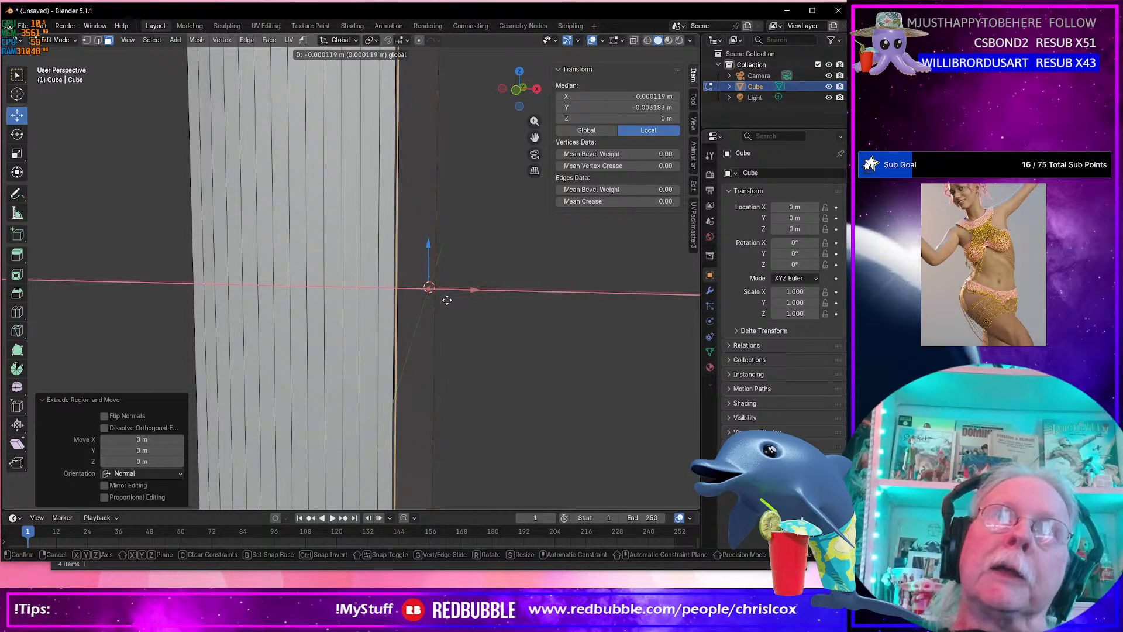
pyautogui.click(448, 299)
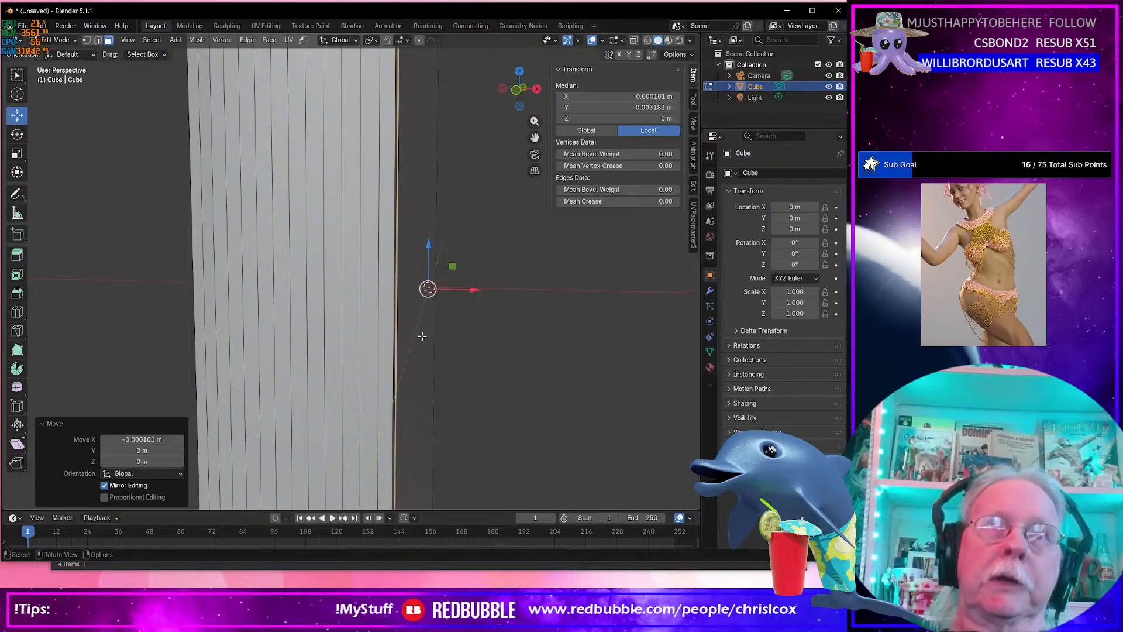
# Delete the large outer face at X 0.
pyautogui.hotkey('ctrl', 'z')
pyautogui.press('x')
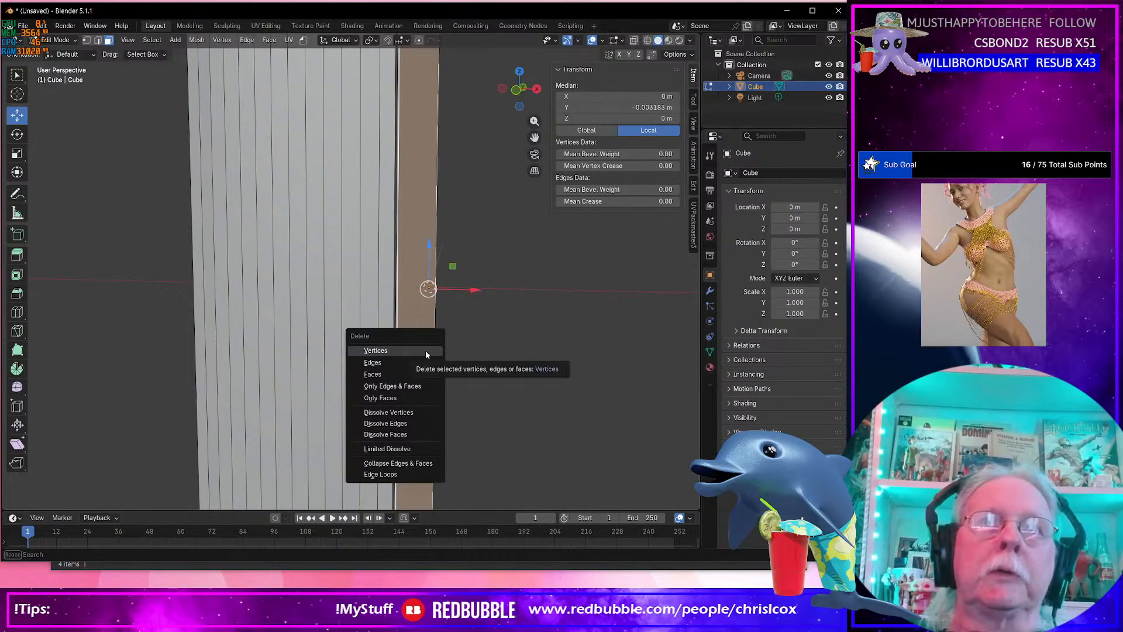
pyautogui.click(416, 375)
# Add 7 evenly spaced vertical loop cuts across the width of the thin page sheet.
pyautogui.moveTo(468, 353); pyautogui.dragTo(408, 369, button='middle')
pyautogui.scroll(-6, 401, 353)
pyautogui.scroll(4, 376, 371)
pyautogui.click(17, 312)
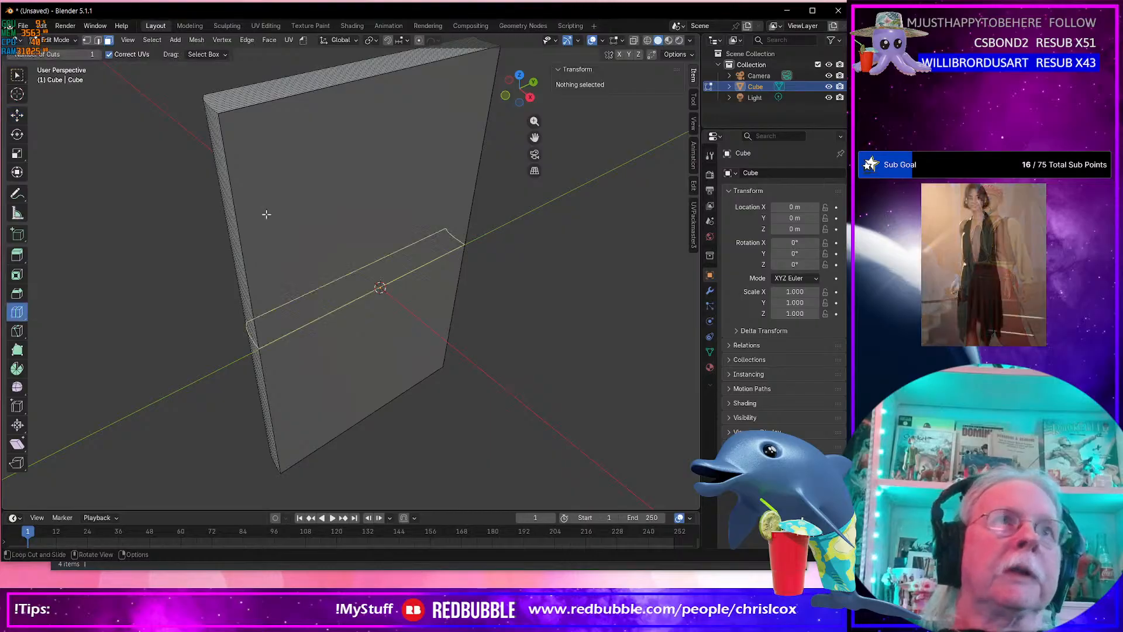
pyautogui.click(384, 76)
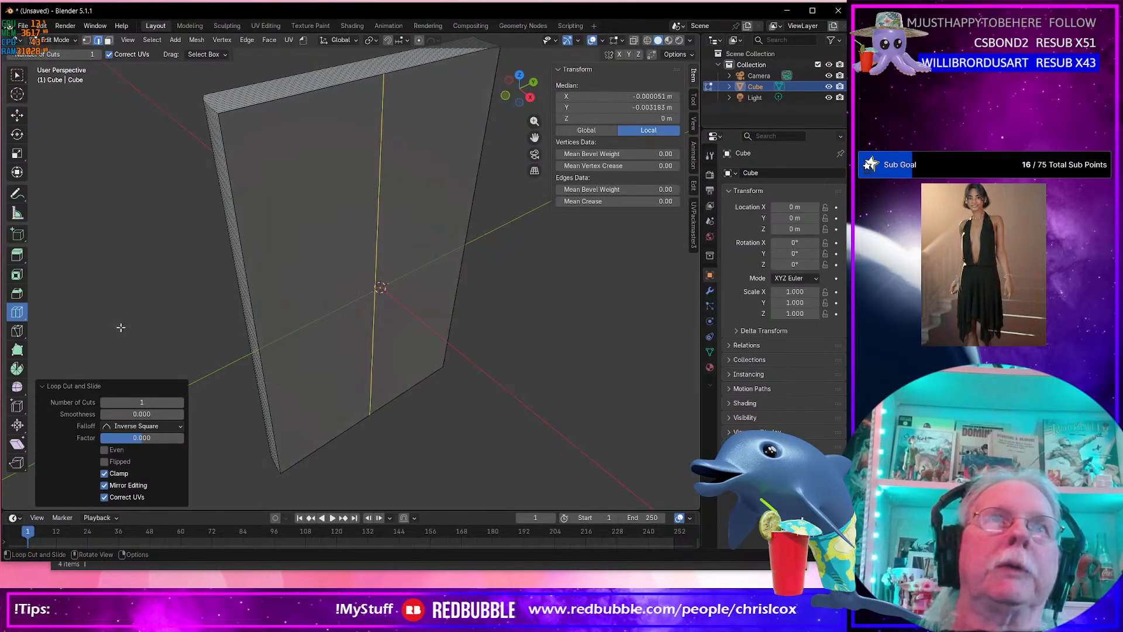
pyautogui.click(179, 404)
pyautogui.click(179, 403)
pyautogui.click(179, 403)
pyautogui.click(179, 403)
pyautogui.click(179, 403)
pyautogui.click(179, 403)
pyautogui.click(179, 403)
pyautogui.moveTo(456, 361); pyautogui.dragTo(448, 402, button='middle')
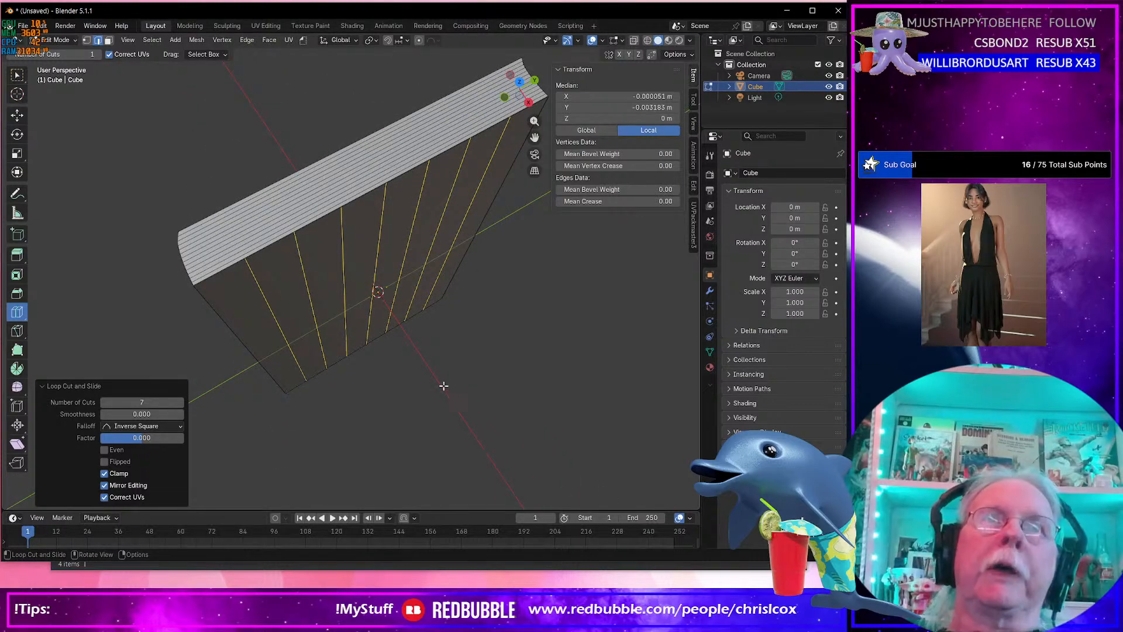
# Add 8 evenly spaced vertical loop cuts across the width of the page block.
pyautogui.click(350, 207)
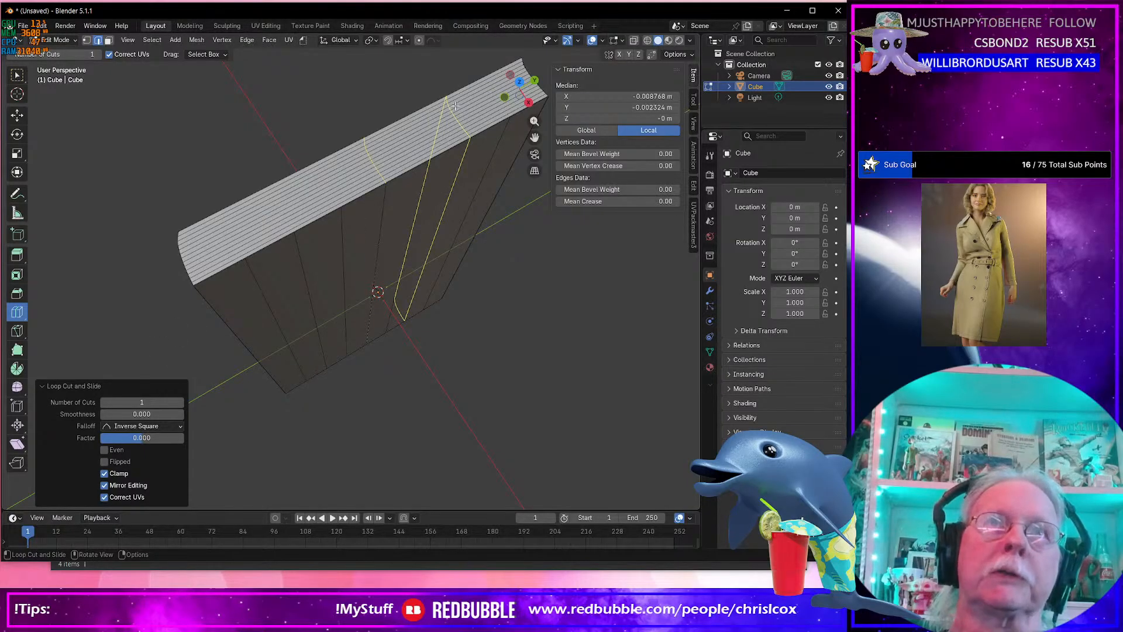
pyautogui.click(180, 404)
pyautogui.click(180, 404)
pyautogui.click(181, 403)
pyautogui.click(181, 403)
pyautogui.click(181, 404)
pyautogui.moveTo(406, 372); pyautogui.dragTo(379, 316, button='middle')
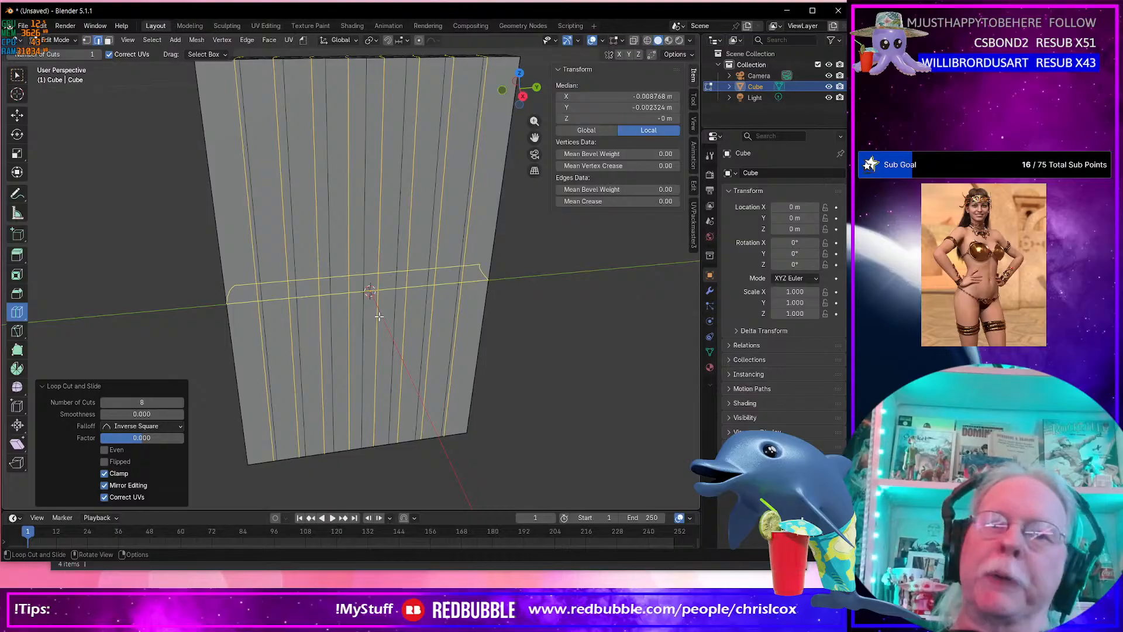
# Activate the Move tool and select the page edge loop nearest the block's large front face.
pyautogui.moveTo(379, 316); pyautogui.dragTo(442, 368, button='middle')
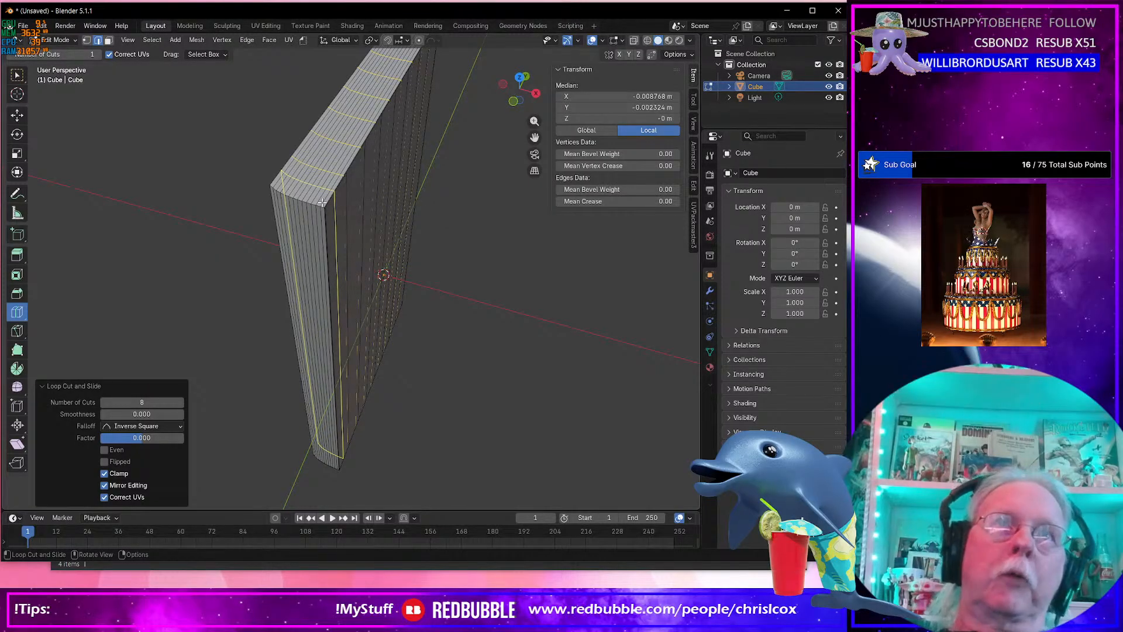
pyautogui.hotkey('shift', 'space')
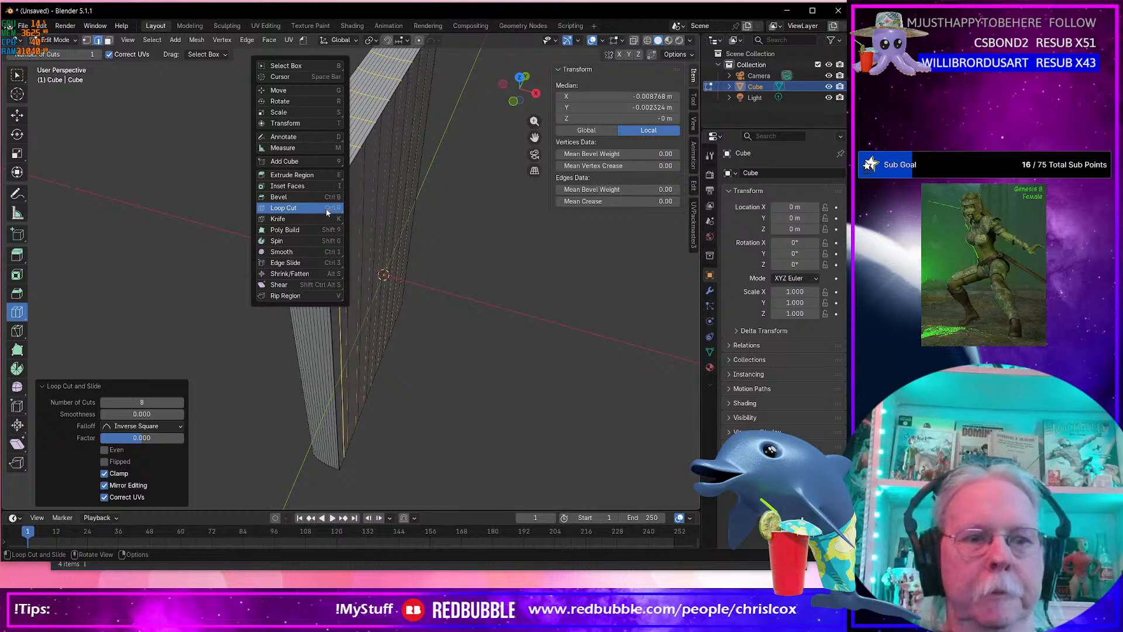
pyautogui.press('g')
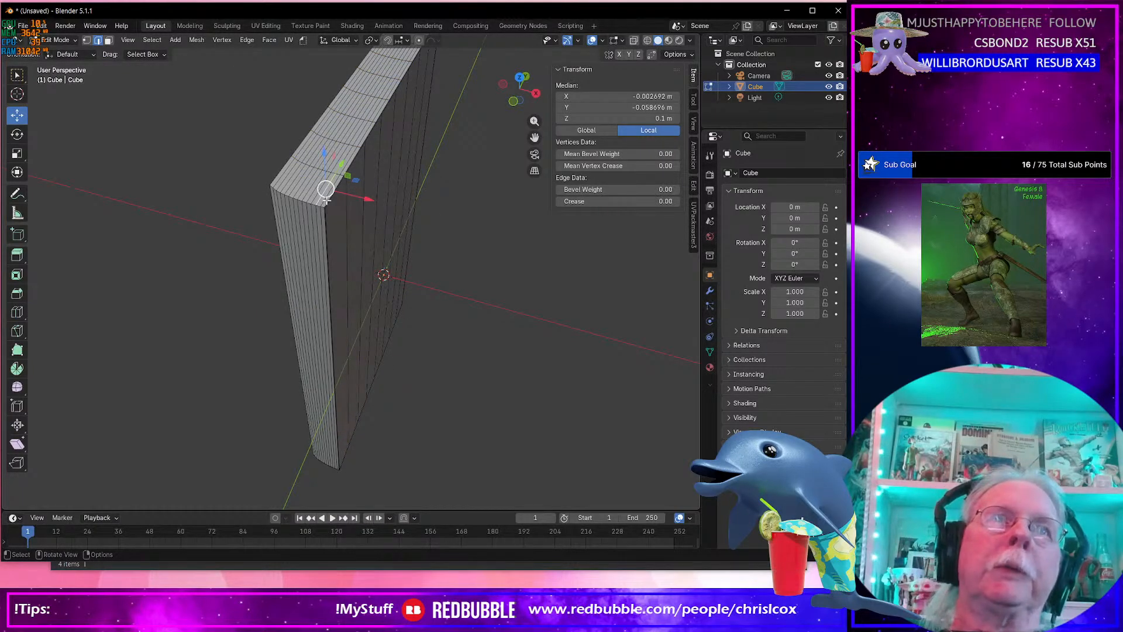
pyautogui.keyDown('alt'); pyautogui.click(324, 200); pyautogui.keyUp('alt')
pyautogui.moveTo(335, 206); pyautogui.dragTo(295, 194, button='middle')
pyautogui.scroll(2, 346, 235)
pyautogui.moveTo(346, 234); pyautogui.dragTo(434, 362, button='middle')
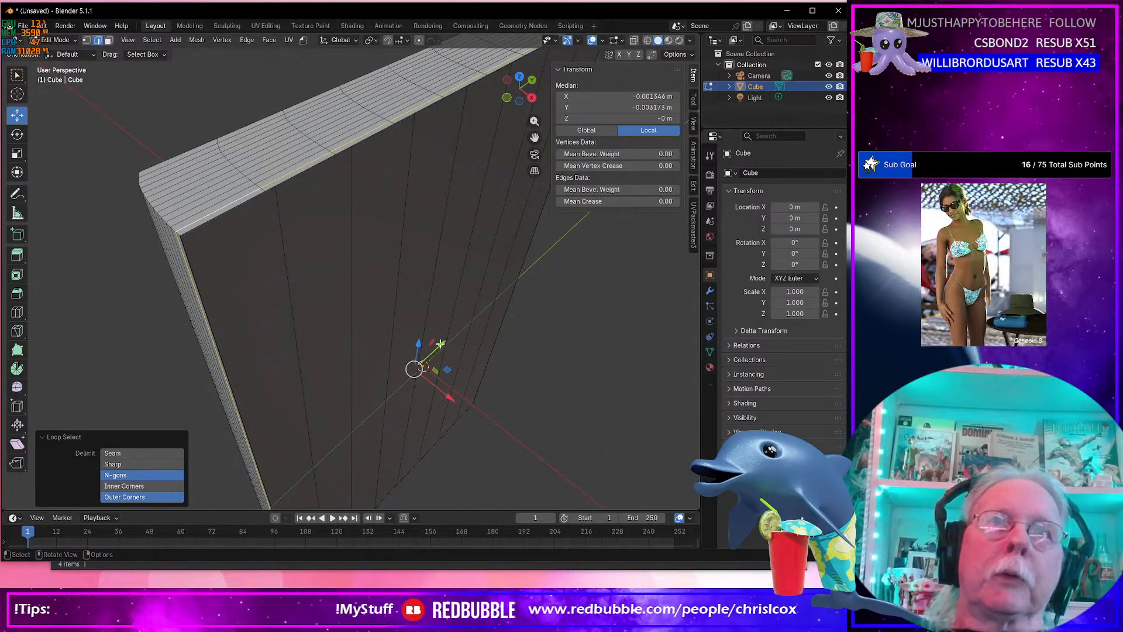
# Add every other page edge loop through the block's thickness to the selection and move the loops 0.000427 m along Y.
pyautogui.keyDown('ctrl'); pyautogui.keyDown('shift'); pyautogui.click(195, 207); pyautogui.keyUp('shift'); pyautogui.keyUp('ctrl')
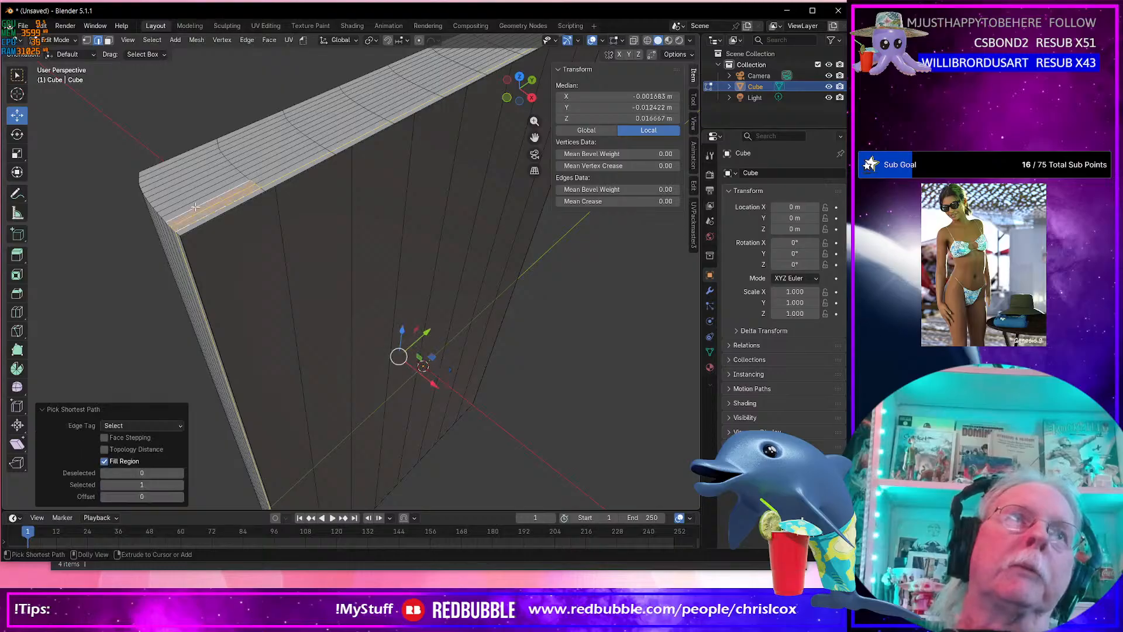
pyautogui.keyDown('alt'); pyautogui.click(196, 205); pyautogui.keyUp('alt')
pyautogui.keyDown('alt'); pyautogui.click(190, 203); pyautogui.keyUp('alt')
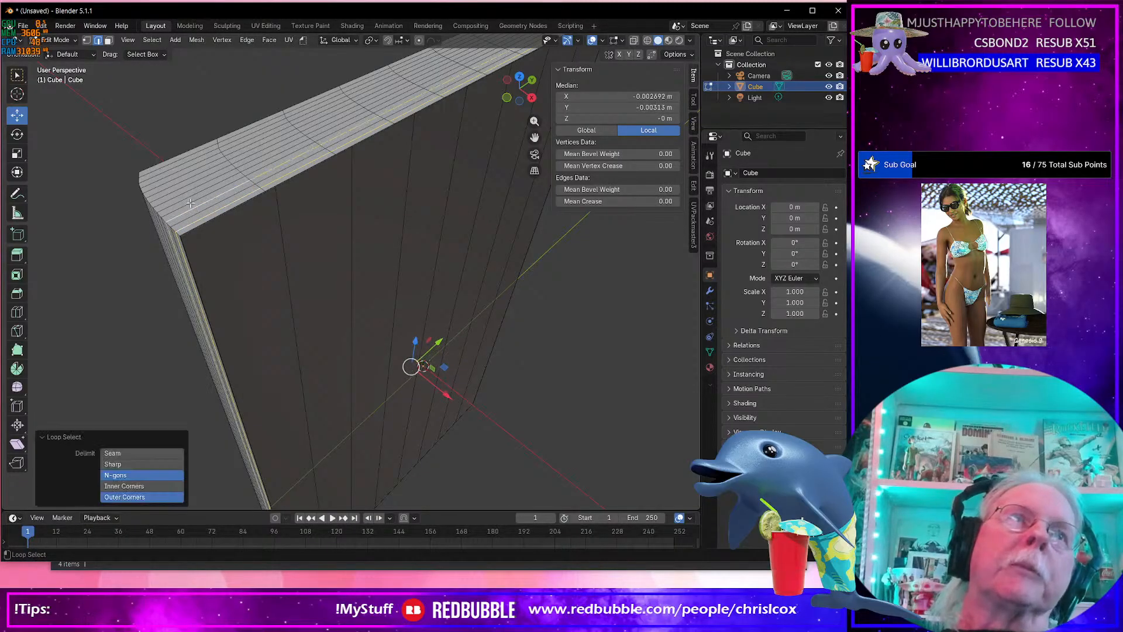
pyautogui.keyDown('alt'); pyautogui.click(183, 196); pyautogui.keyUp('alt')
pyautogui.keyDown('alt'); pyautogui.click(174, 184); pyautogui.keyUp('alt')
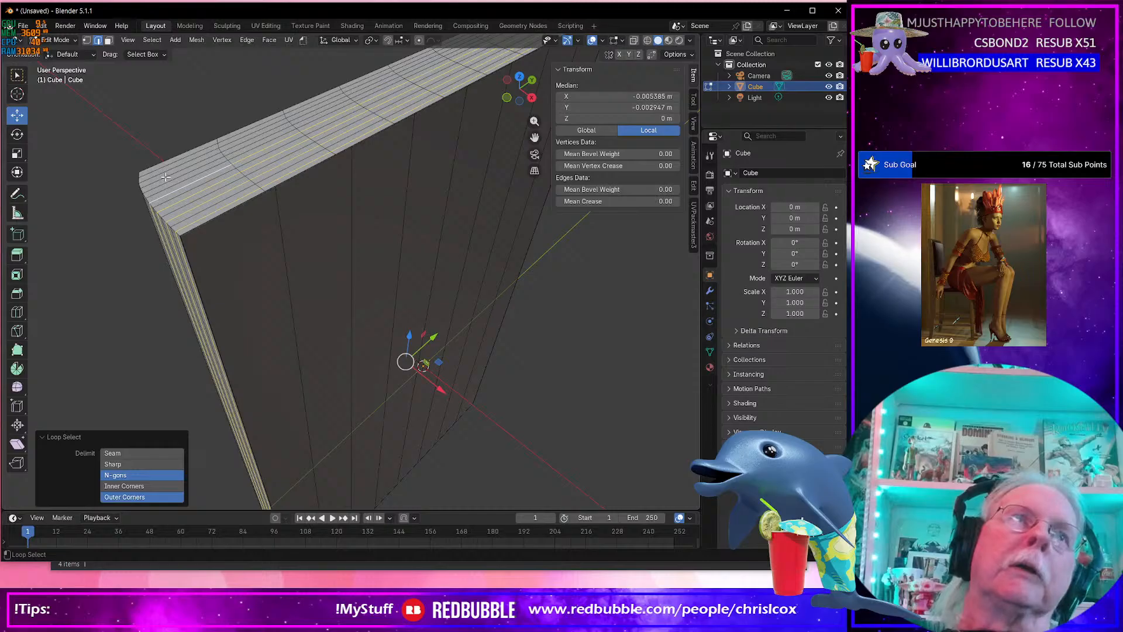
pyautogui.keyDown('alt'); pyautogui.click(166, 176); pyautogui.keyUp('alt')
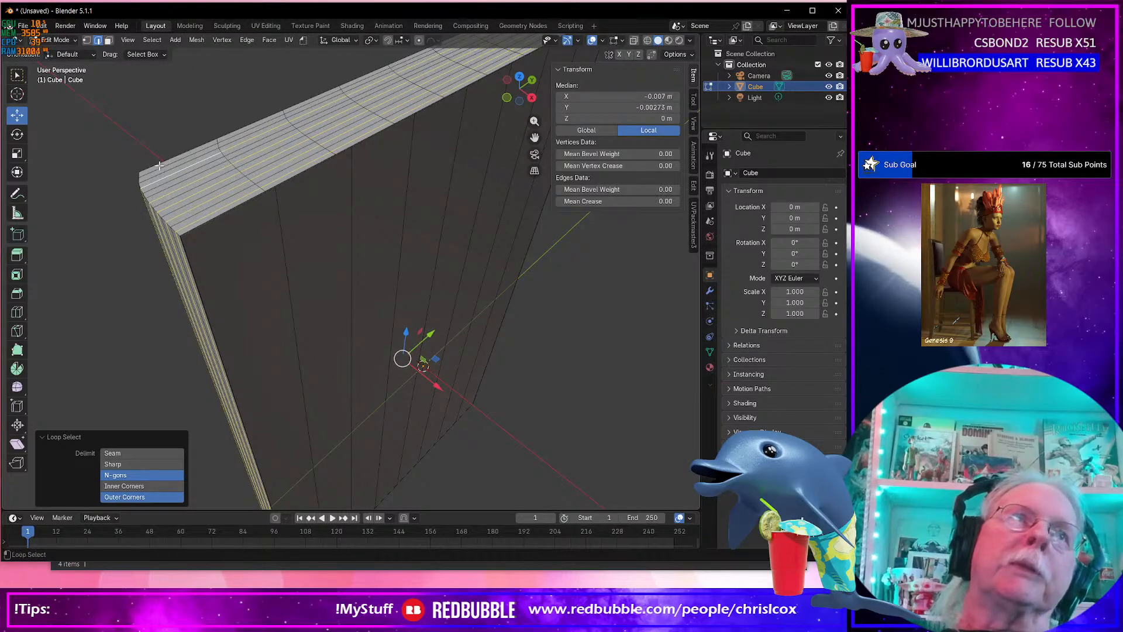
pyautogui.keyDown('alt'); pyautogui.click(183, 182); pyautogui.keyUp('alt')
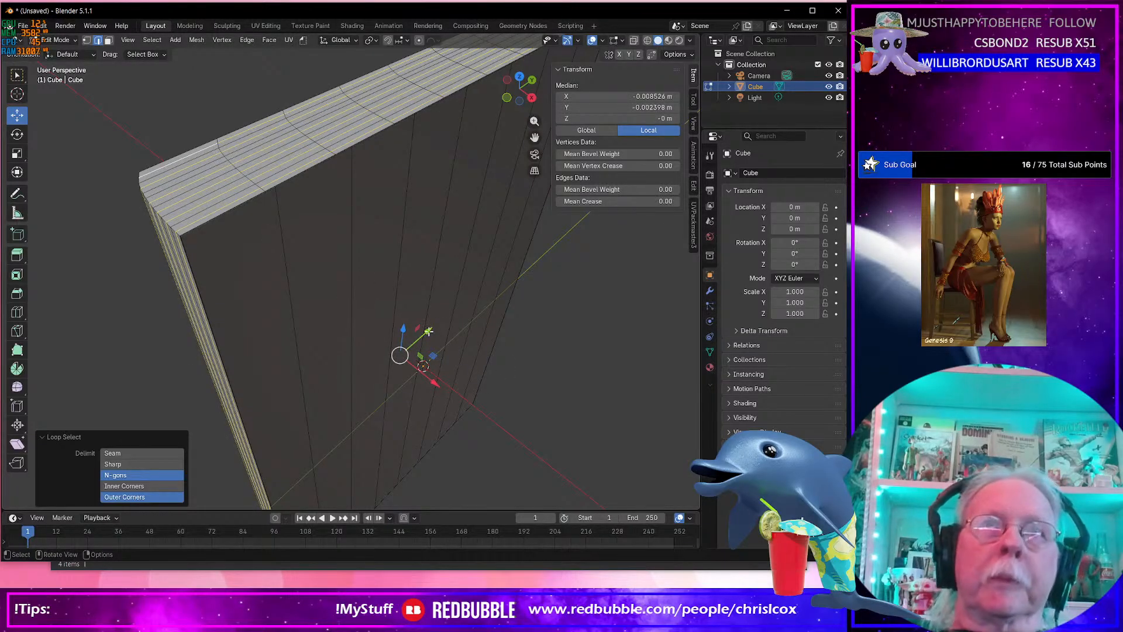
pyautogui.moveTo(429, 331); pyautogui.dragTo(431, 331)
pyautogui.moveTo(431, 331); pyautogui.dragTo(447, 380, button='middle')
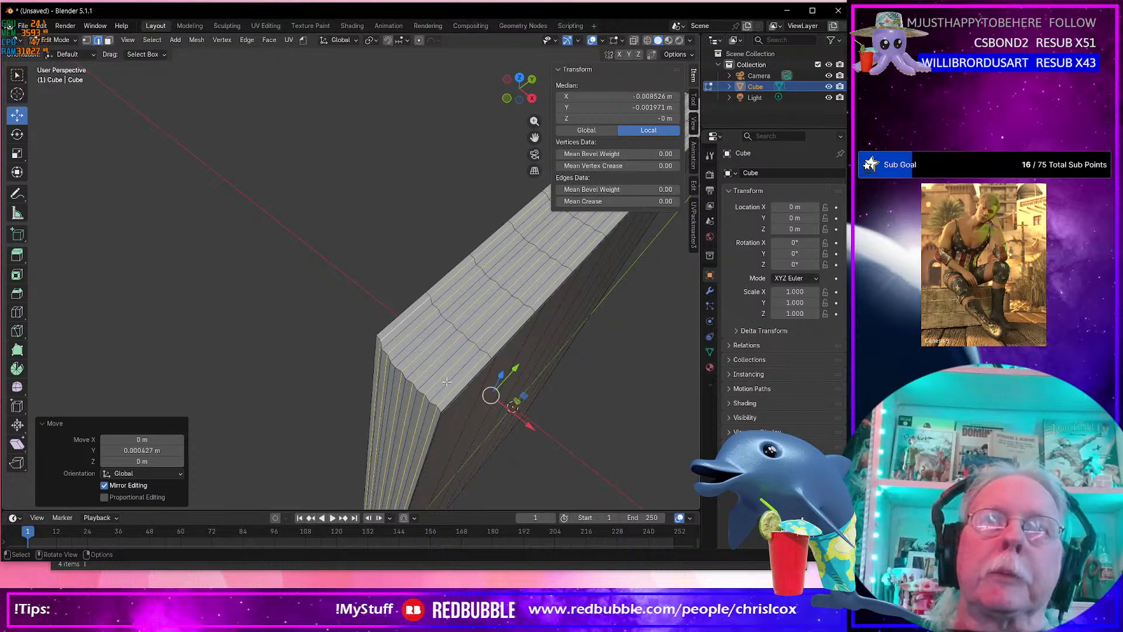
# Select several page edge loops spread across the block's thickness and rotate them 0.484° about the global X axis.
pyautogui.click(446, 381)
pyautogui.keyDown('ctrl'); pyautogui.keyDown('shift'); pyautogui.click(441, 384); pyautogui.keyUp('shift'); pyautogui.keyUp('ctrl')
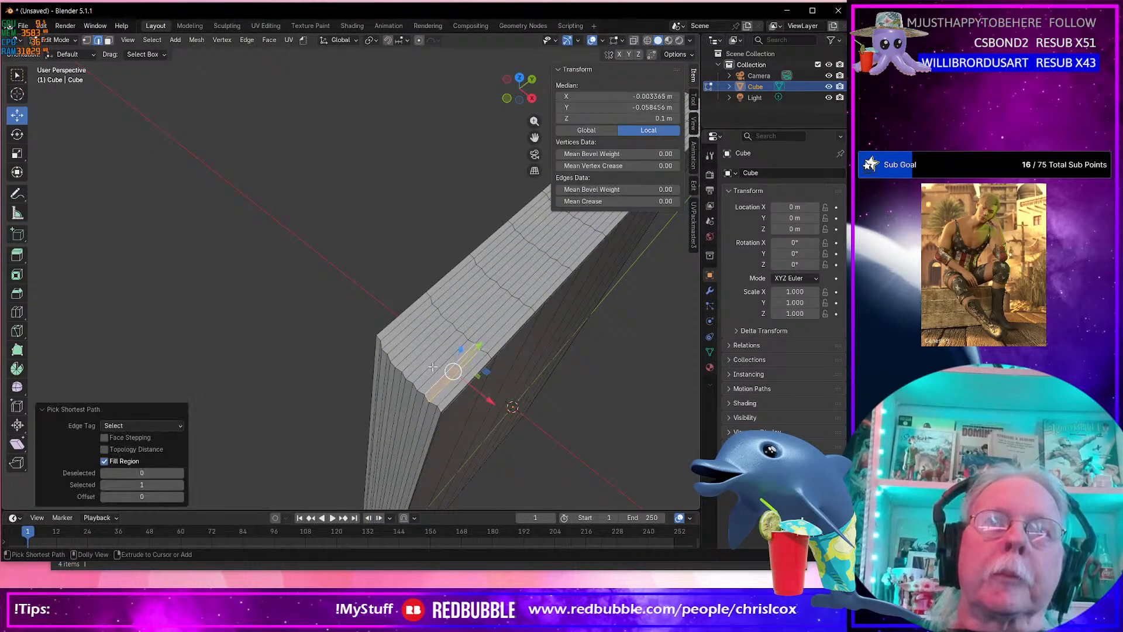
pyautogui.keyDown('alt'); pyautogui.click(441, 388); pyautogui.keyUp('alt')
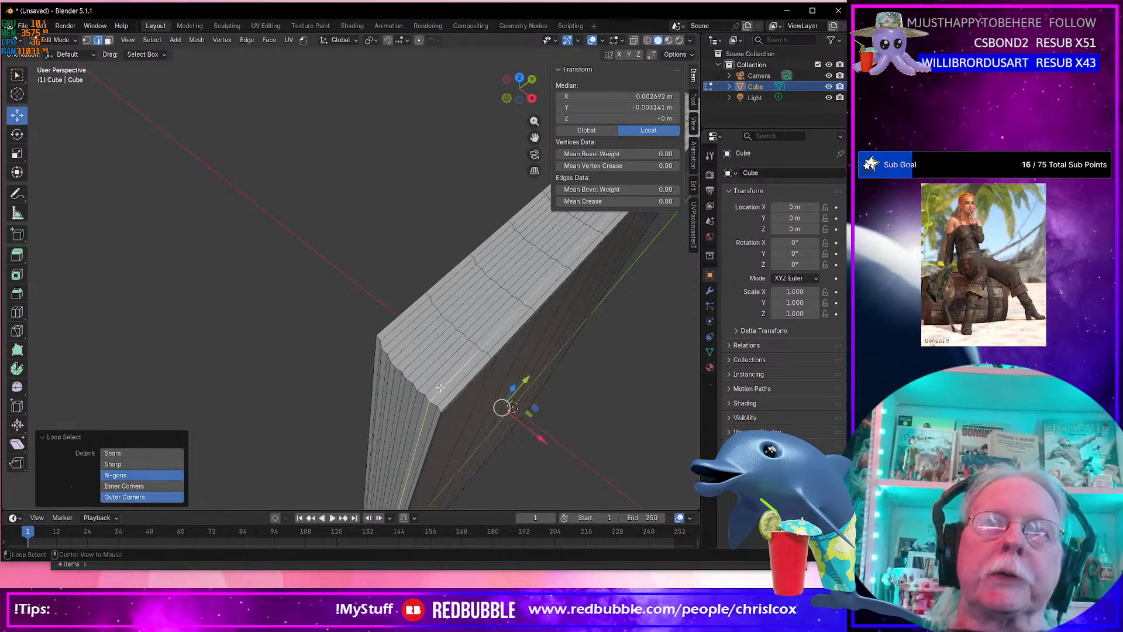
pyautogui.keyDown('alt'); pyautogui.click(435, 381); pyautogui.keyUp('alt')
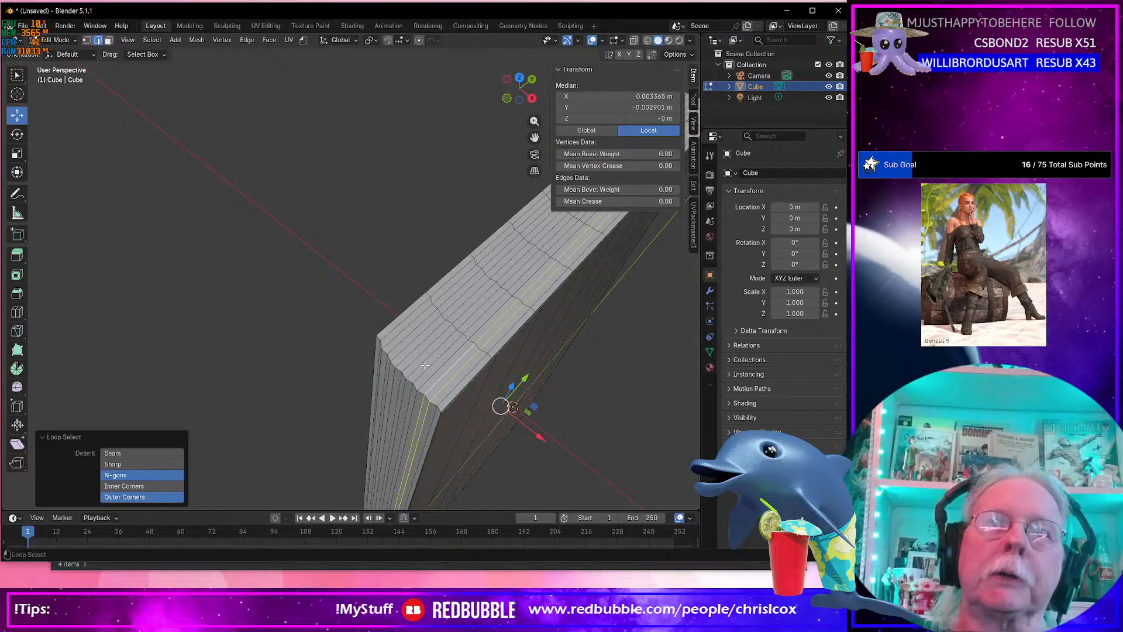
pyautogui.keyDown('alt'); pyautogui.click(423, 362); pyautogui.keyUp('alt')
pyautogui.keyDown('alt'); pyautogui.click(411, 350); pyautogui.keyUp('alt')
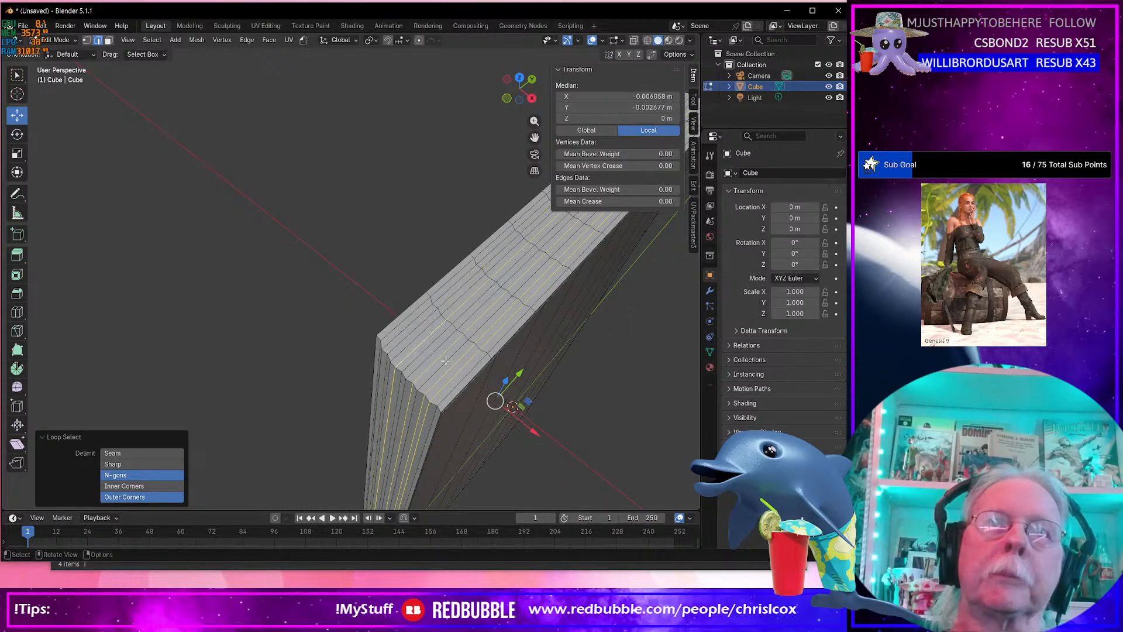
pyautogui.moveTo(403, 341); pyautogui.dragTo(424, 339, button='middle')
pyautogui.keyDown('alt'); pyautogui.click(340, 278); pyautogui.keyUp('alt')
pyautogui.moveTo(340, 278); pyautogui.dragTo(445, 372, button='middle')
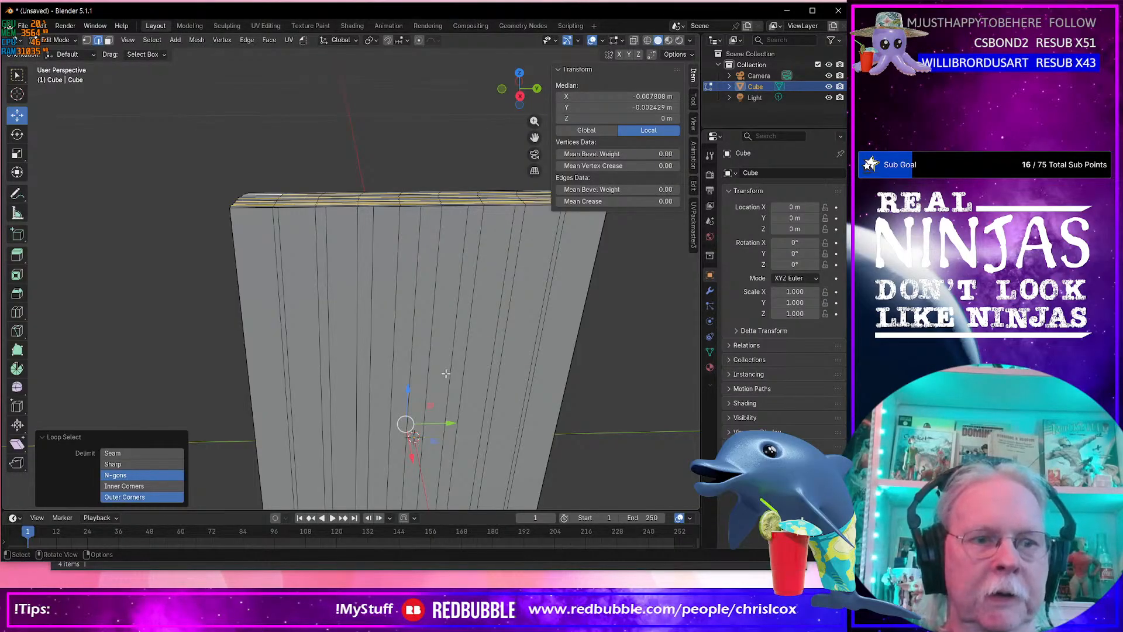
pyautogui.press('r')
pyautogui.press('x')
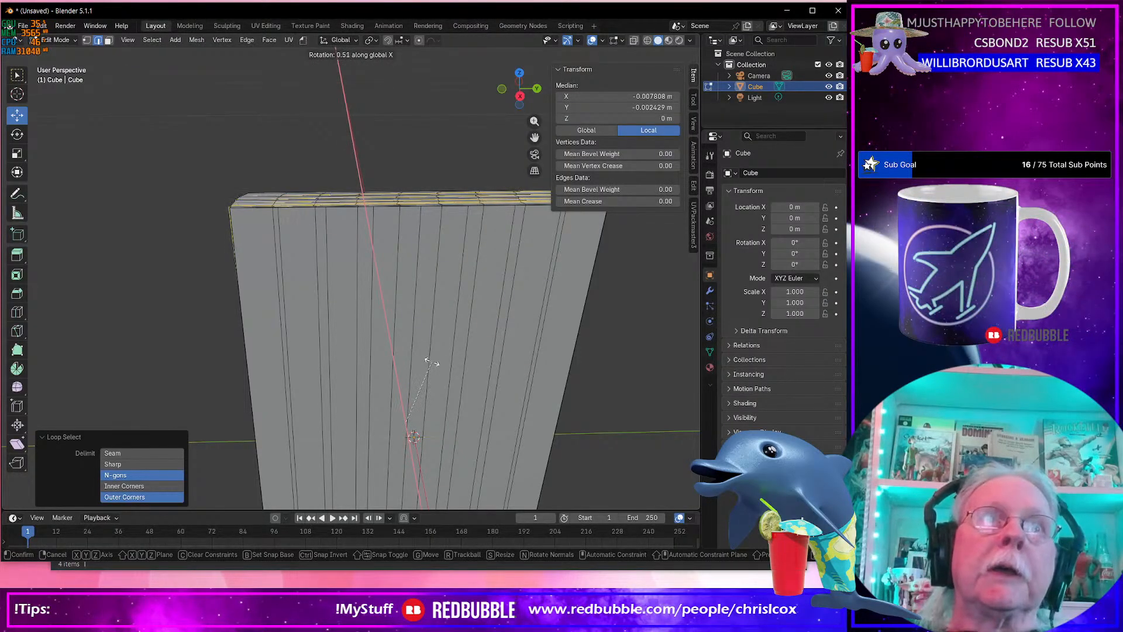
pyautogui.click(433, 363)
pyautogui.moveTo(433, 363); pyautogui.dragTo(503, 367, button='middle')
# Select another set of page edge loops across the block's thickness and rotate them -0.275° about the global X axis.
pyautogui.scroll(4, 503, 367)
pyautogui.keyDown('shift'); pyautogui.moveTo(502, 325); pyautogui.dragTo(473, 372, button='middle'); pyautogui.keyUp('shift')
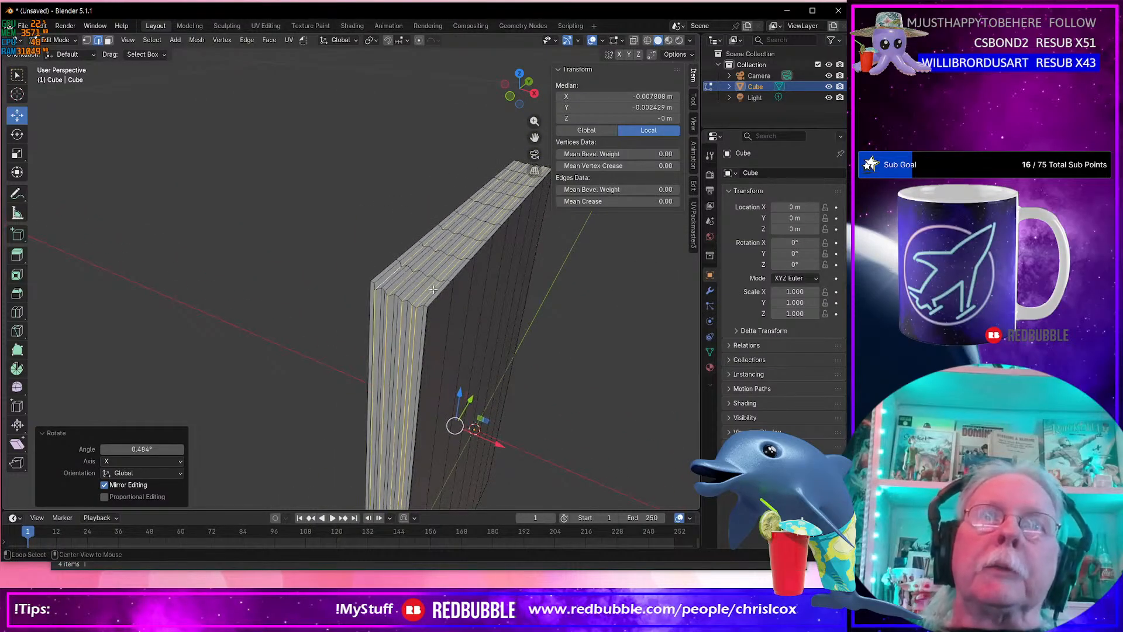
pyautogui.keyDown('alt'); pyautogui.click(428, 289); pyautogui.keyUp('alt')
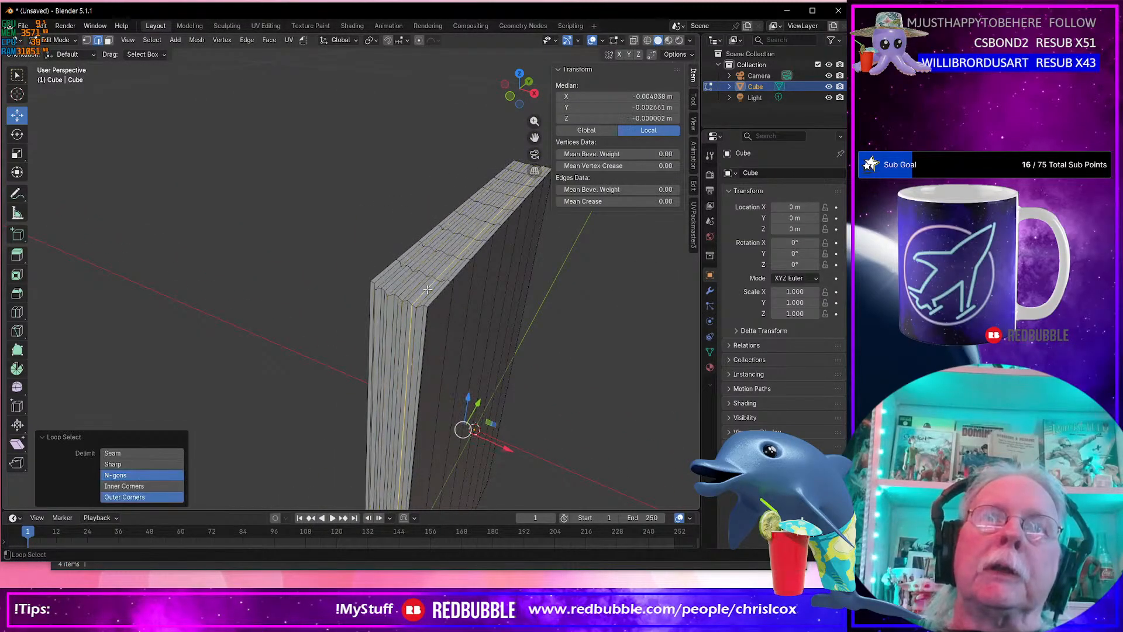
pyautogui.keyDown('alt'); pyautogui.keyDown('shift'); pyautogui.click(414, 283); pyautogui.keyUp('shift'); pyautogui.keyUp('alt')
pyautogui.keyDown('alt'); pyautogui.keyDown('shift'); pyautogui.click(397, 276); pyautogui.keyUp('shift'); pyautogui.keyUp('alt')
pyautogui.keyDown('alt'); pyautogui.keyDown('shift'); pyautogui.click(389, 272); pyautogui.keyUp('shift'); pyautogui.keyUp('alt')
pyautogui.moveTo(438, 304); pyautogui.dragTo(384, 283, button='middle')
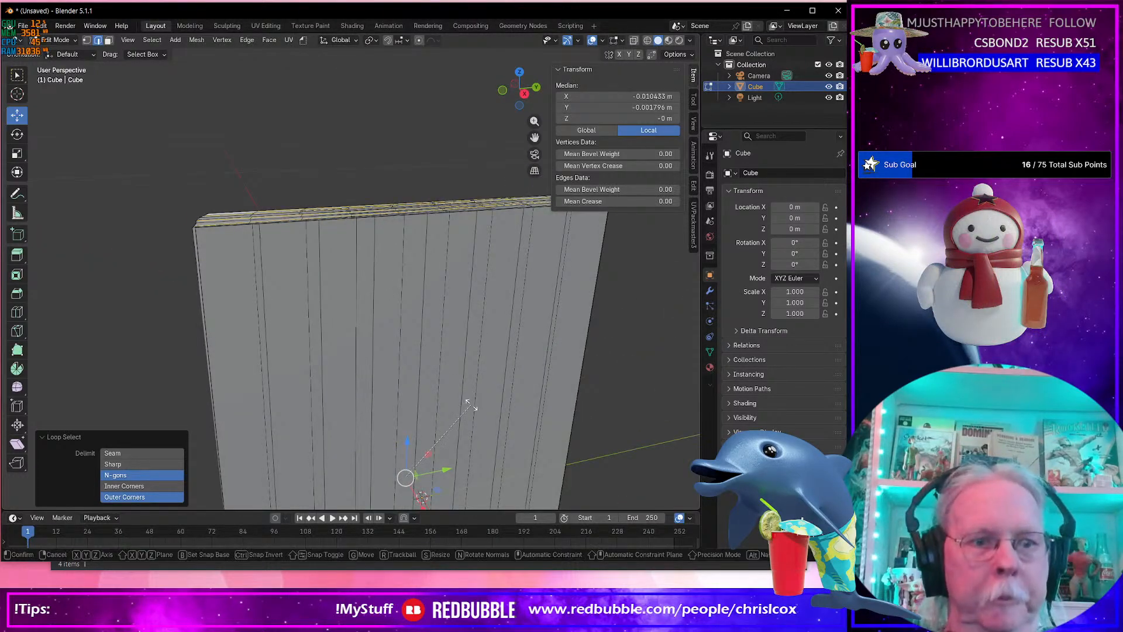
pyautogui.press('r')
pyautogui.press('x')
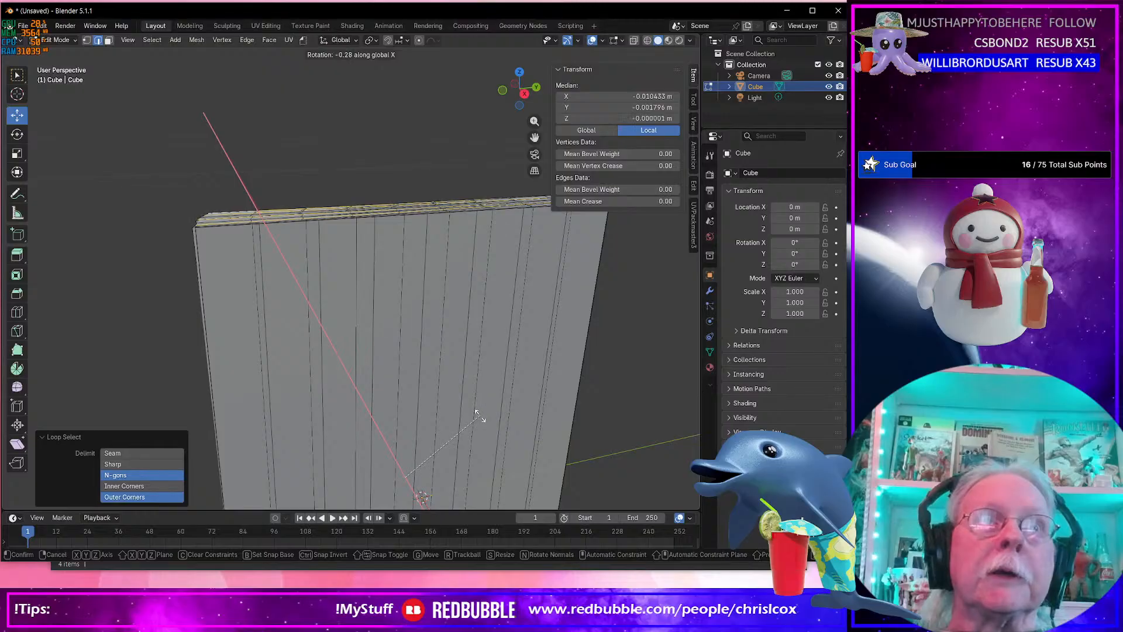
pyautogui.click(476, 413)
# Select a further set of page edge loops near the middle of the block's thickness and rotate them 0.509° about global X.
pyautogui.moveTo(476, 413); pyautogui.dragTo(459, 387, button='middle')
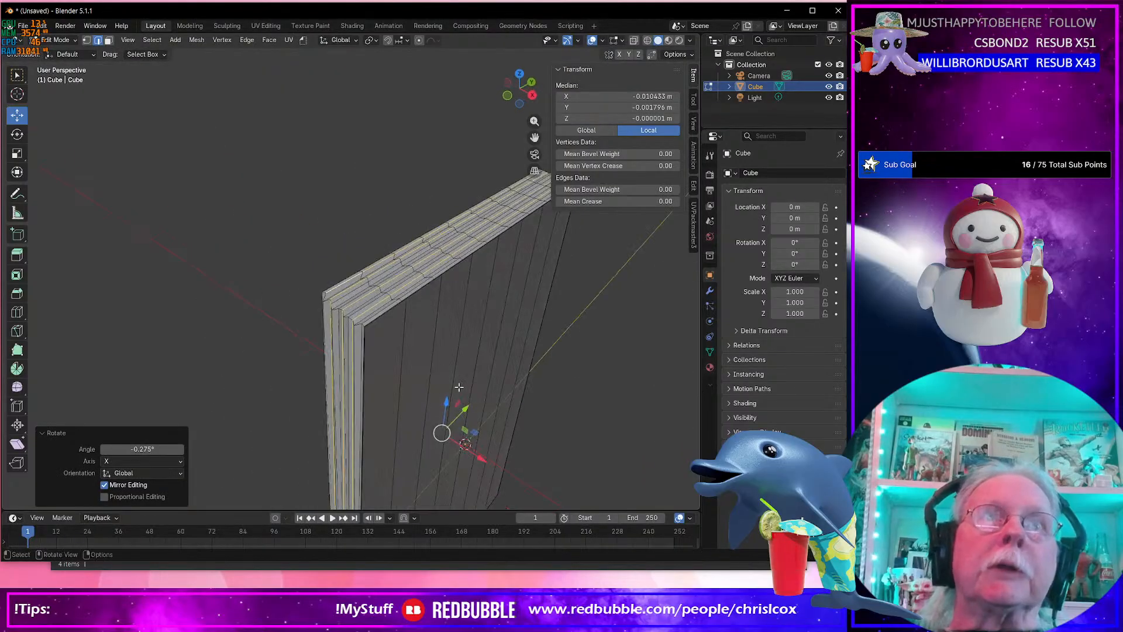
pyautogui.click(368, 292)
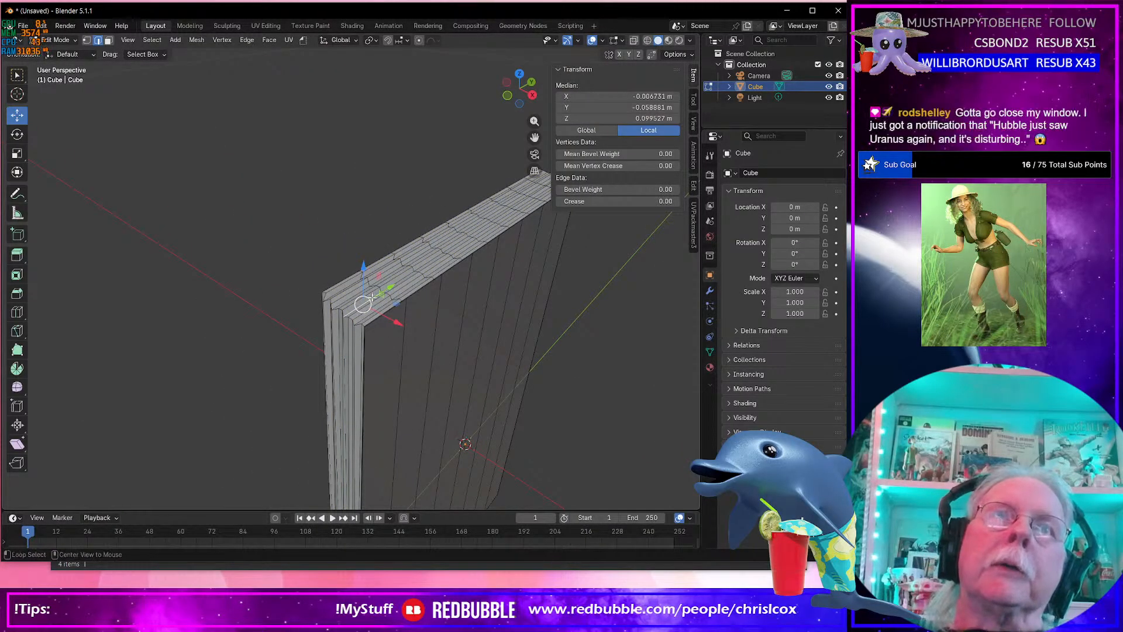
pyautogui.keyDown('alt'); pyautogui.click(371, 297); pyautogui.keyUp('alt')
pyautogui.keyDown('alt'); pyautogui.click(355, 289); pyautogui.keyUp('alt')
pyautogui.moveTo(355, 289); pyautogui.dragTo(380, 322, button='middle')
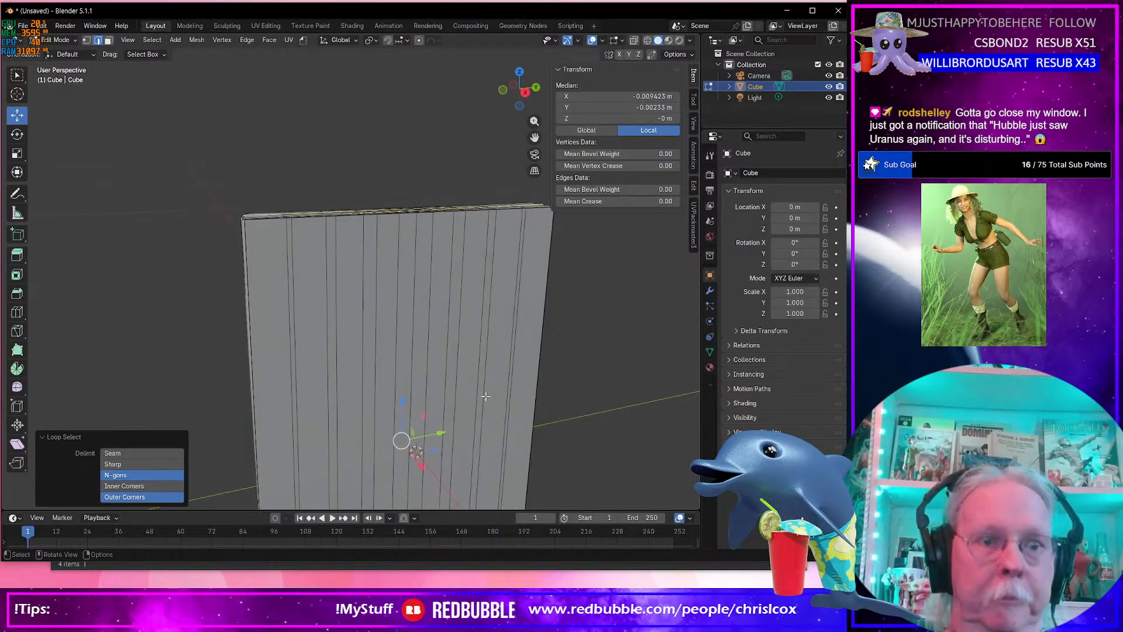
pyautogui.press('r')
pyautogui.press('x')
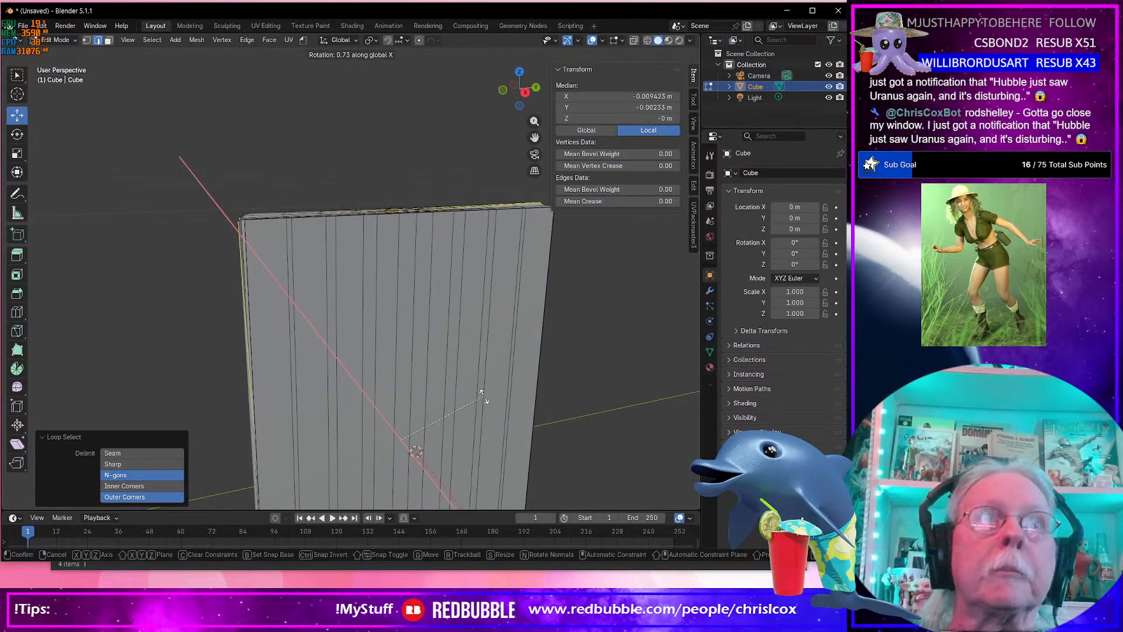
pyautogui.click(494, 398)
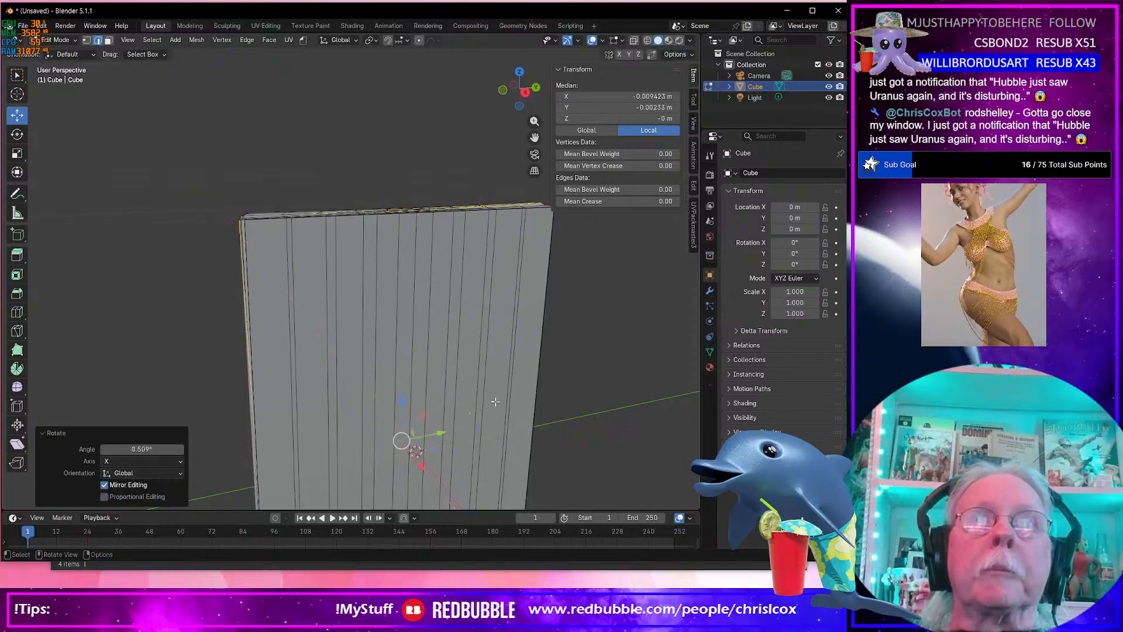
# Examine the page block's uneven edges from several angles in Object Mode.
pyautogui.scroll(-4, 494, 397)
pyautogui.moveTo(496, 397); pyautogui.dragTo(566, 404, button='middle')
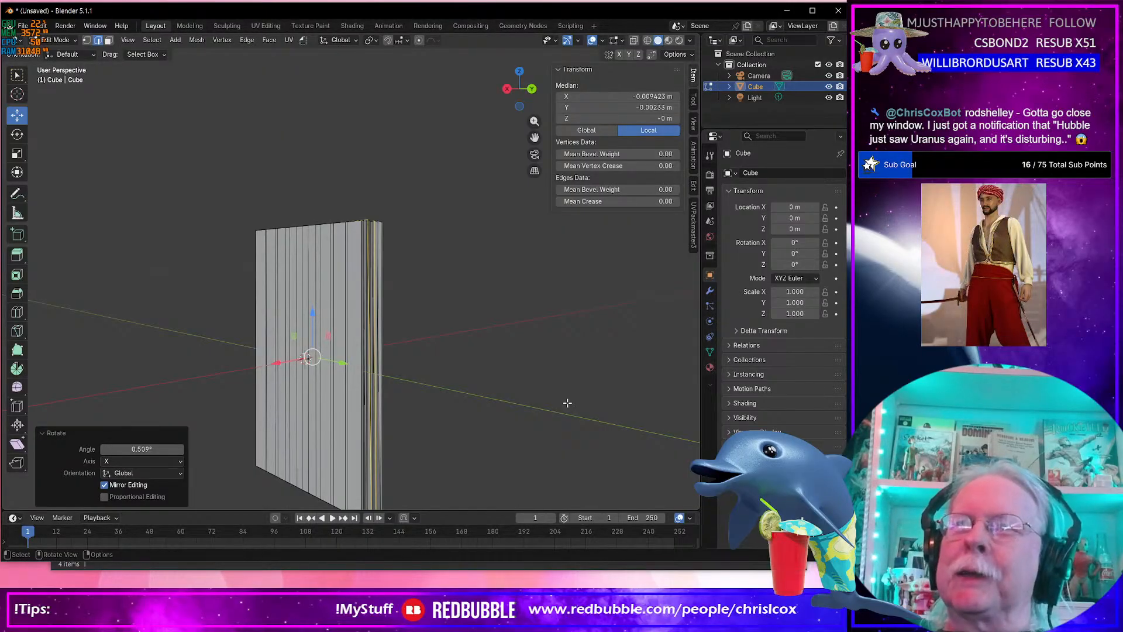
pyautogui.moveTo(510, 379); pyautogui.dragTo(286, 392, button='middle')
pyautogui.press('Tab')
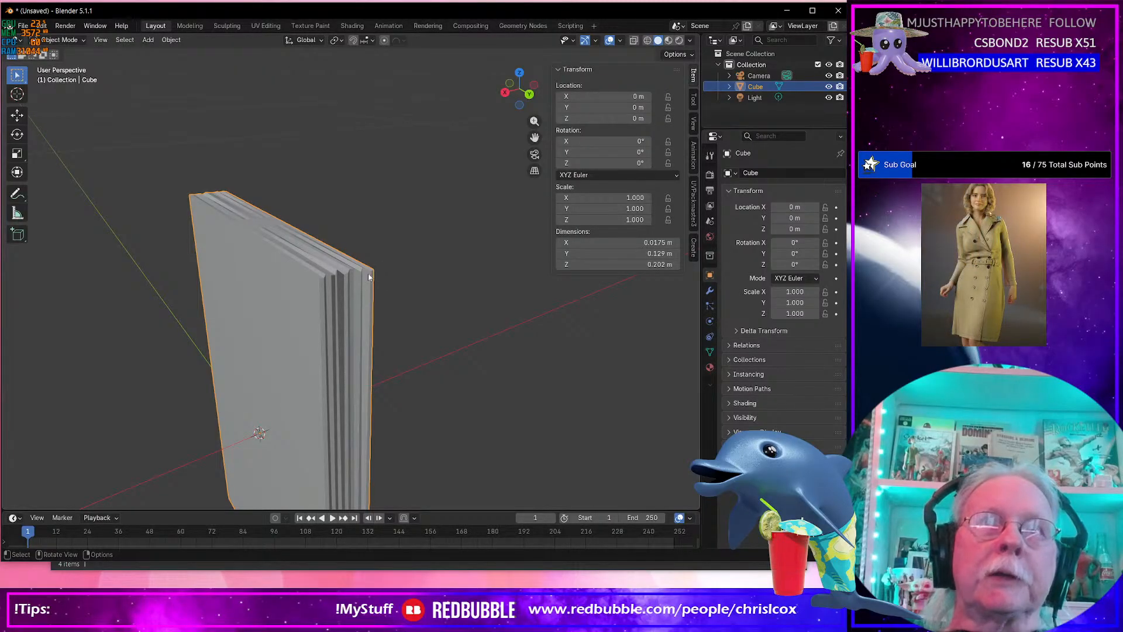
pyautogui.moveTo(334, 284); pyautogui.dragTo(326, 337, button='middle')
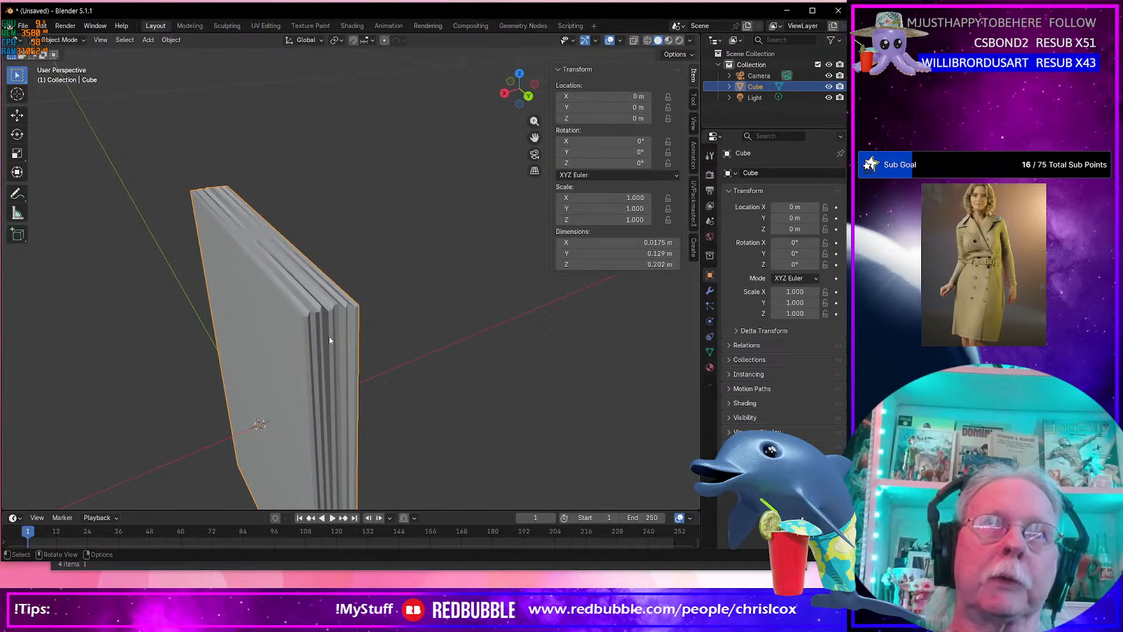
pyautogui.scroll(2, 329, 337)
pyautogui.scroll(-3, 329, 336)
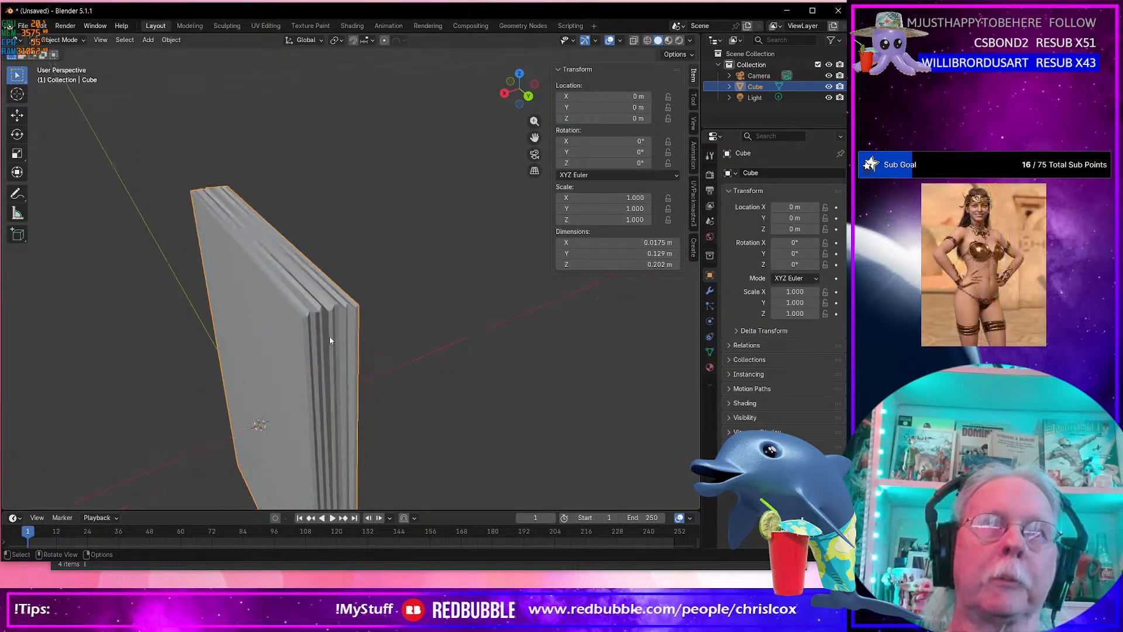
pyautogui.moveTo(334, 335); pyautogui.dragTo(314, 335, button='middle')
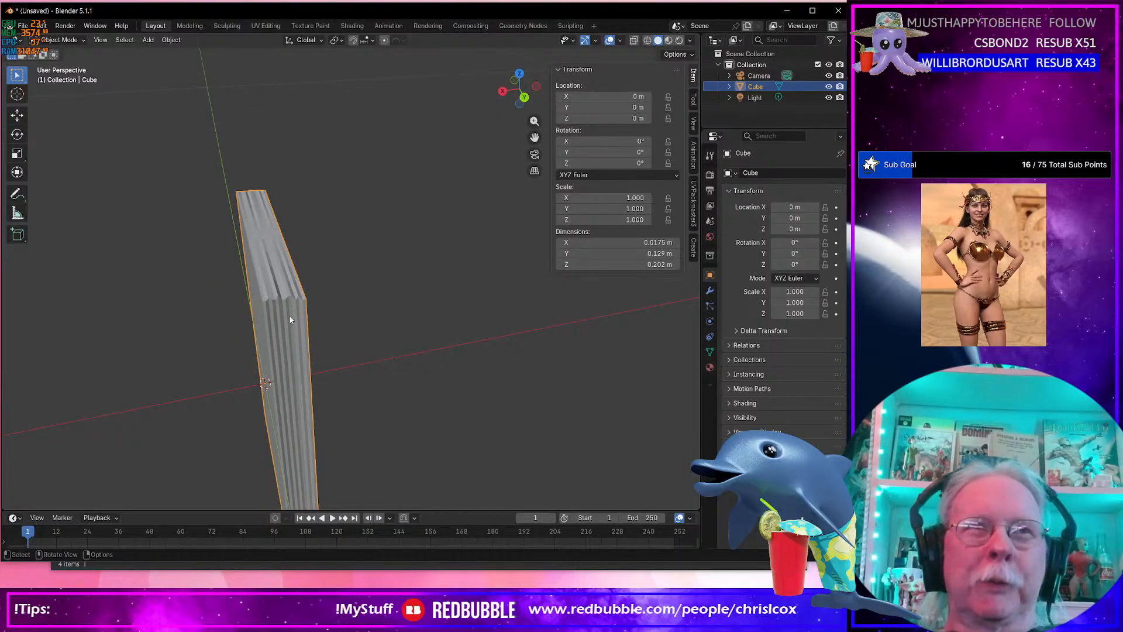
pyautogui.moveTo(290, 319)
pyautogui.mouseDown(button='middle')
pyautogui.moveTo(270, 329)
pyautogui.moveTo(301, 334)
pyautogui.moveTo(283, 306)
pyautogui.mouseUp(button='middle')
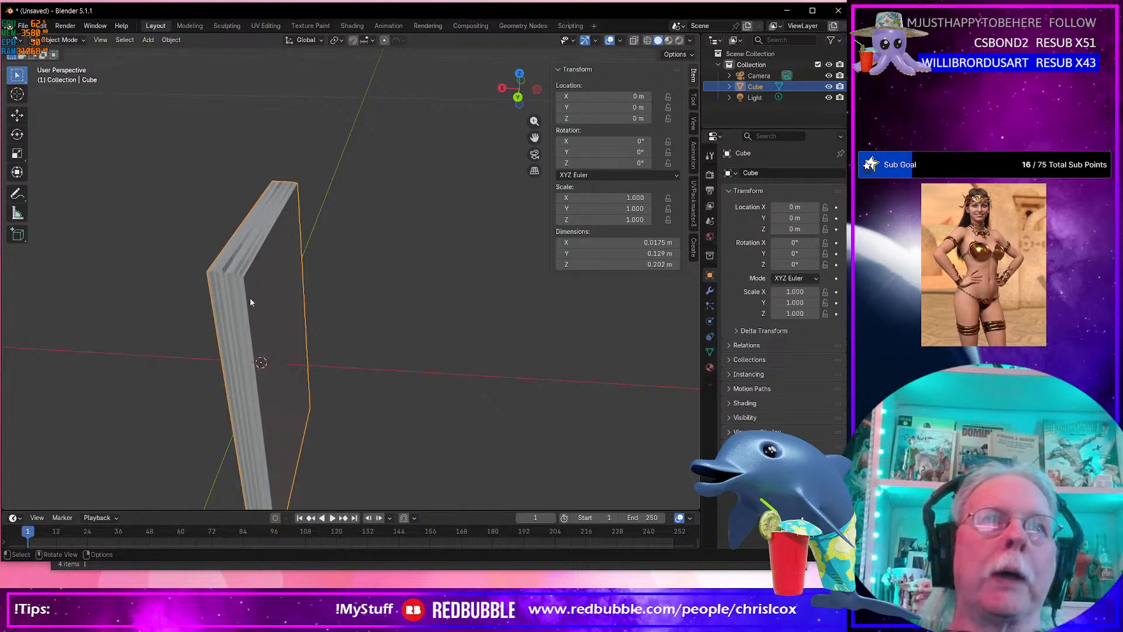
# In Edit Mode, select all the faces of the block's large flat side at negative X and duplicate them in place.
pyautogui.press('Tab')
pyautogui.moveTo(259, 295); pyautogui.dragTo(215, 290, button='middle')
pyautogui.click(216, 290)
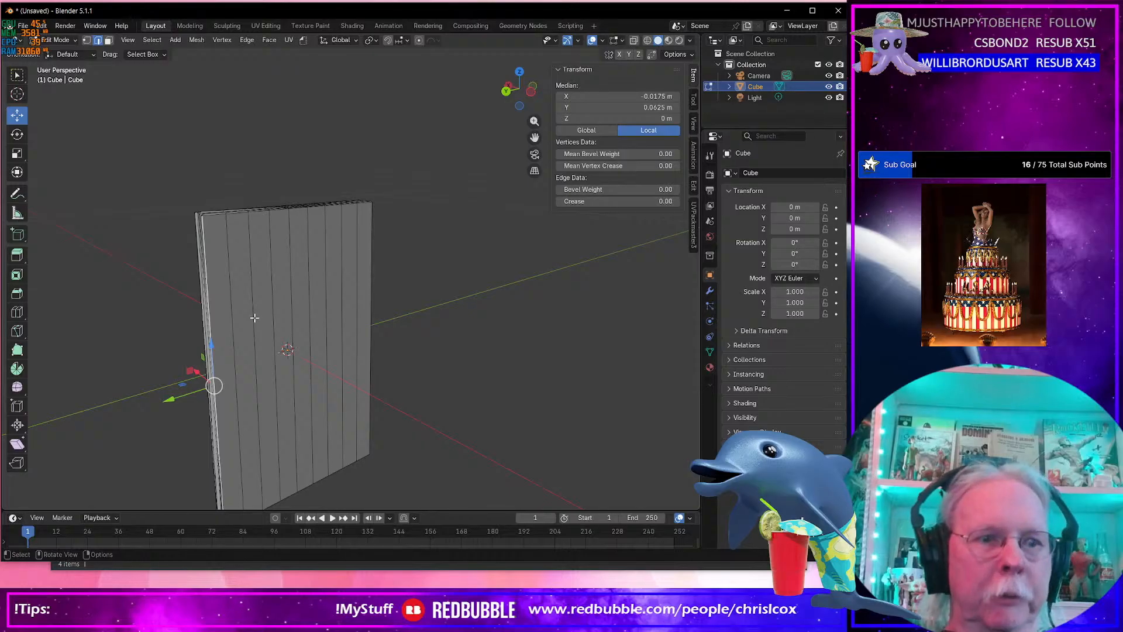
pyautogui.hotkey('alt', 'a')
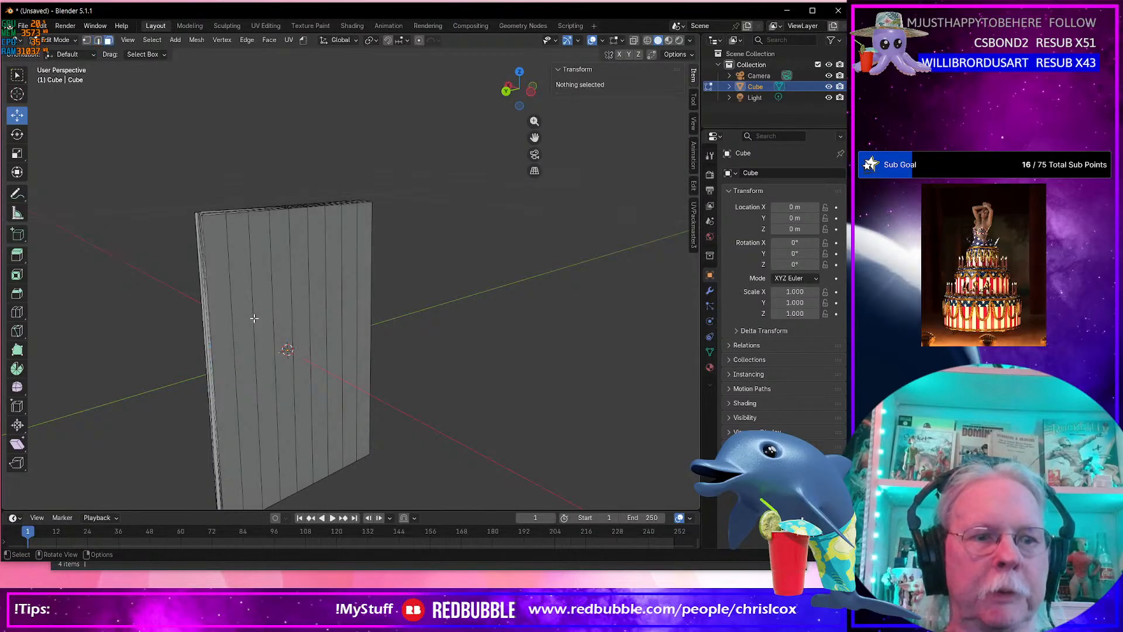
pyautogui.click(357, 305)
pyautogui.keyDown('ctrl'); pyautogui.keyDown('shift'); pyautogui.click(214, 375); pyautogui.keyUp('shift'); pyautogui.keyUp('ctrl')
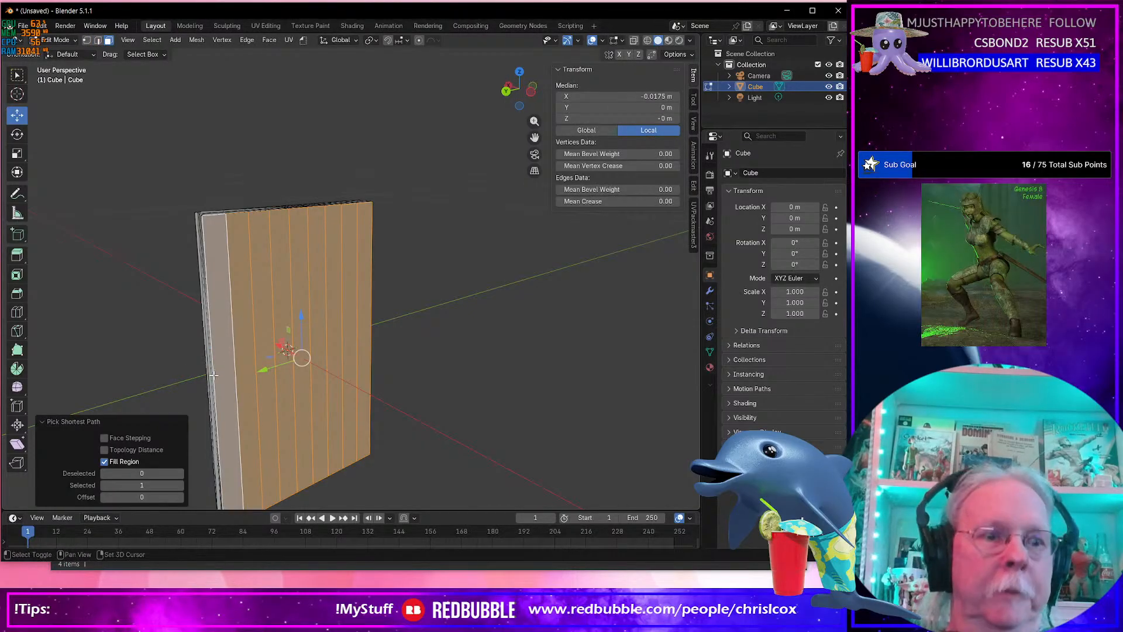
pyautogui.hotkey('shift', 'd')
pyautogui.rightClick(213, 375)
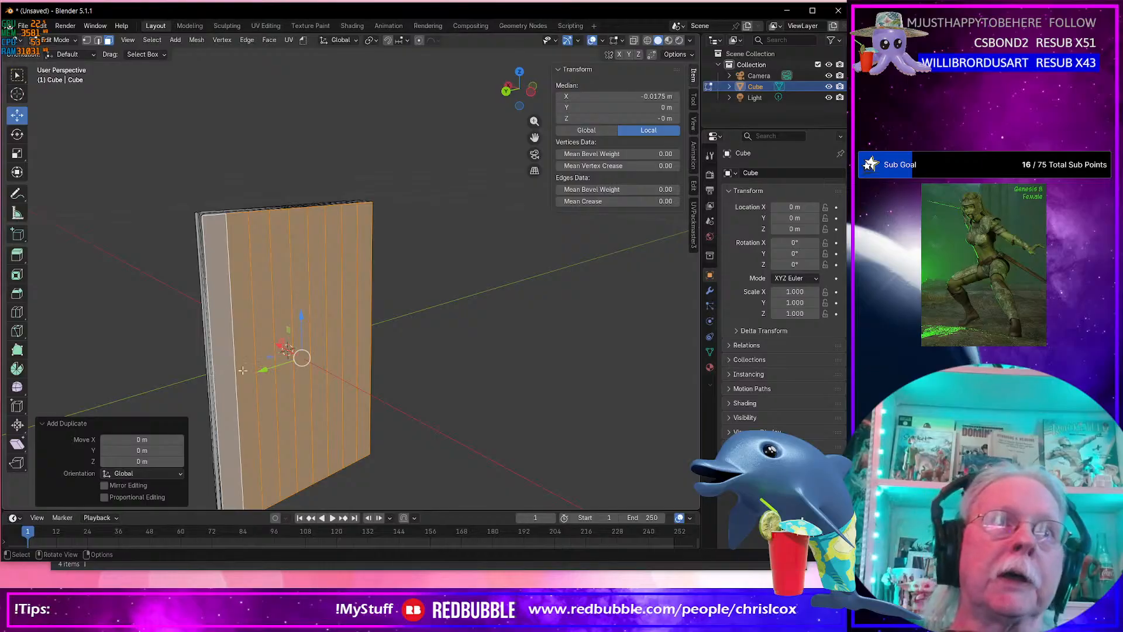
# Move the duplicated faces -0.00391 m along X away from the block, then bring them back 0.002644 m along X.
pyautogui.press('g')
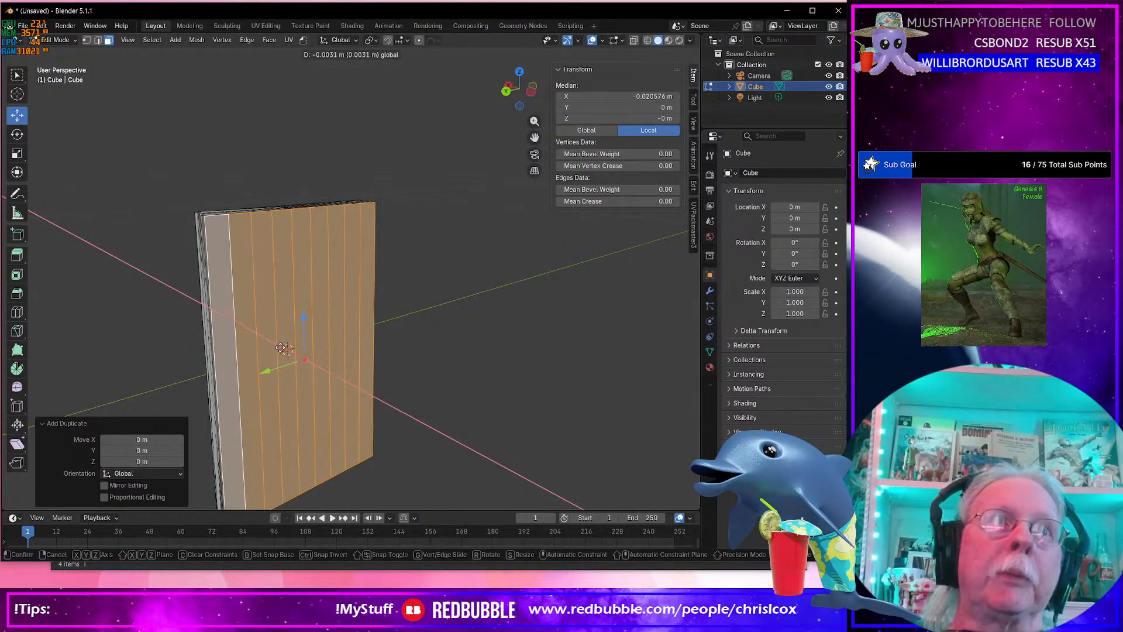
pyautogui.click(283, 347)
pyautogui.moveTo(301, 351); pyautogui.dragTo(354, 377, button='middle')
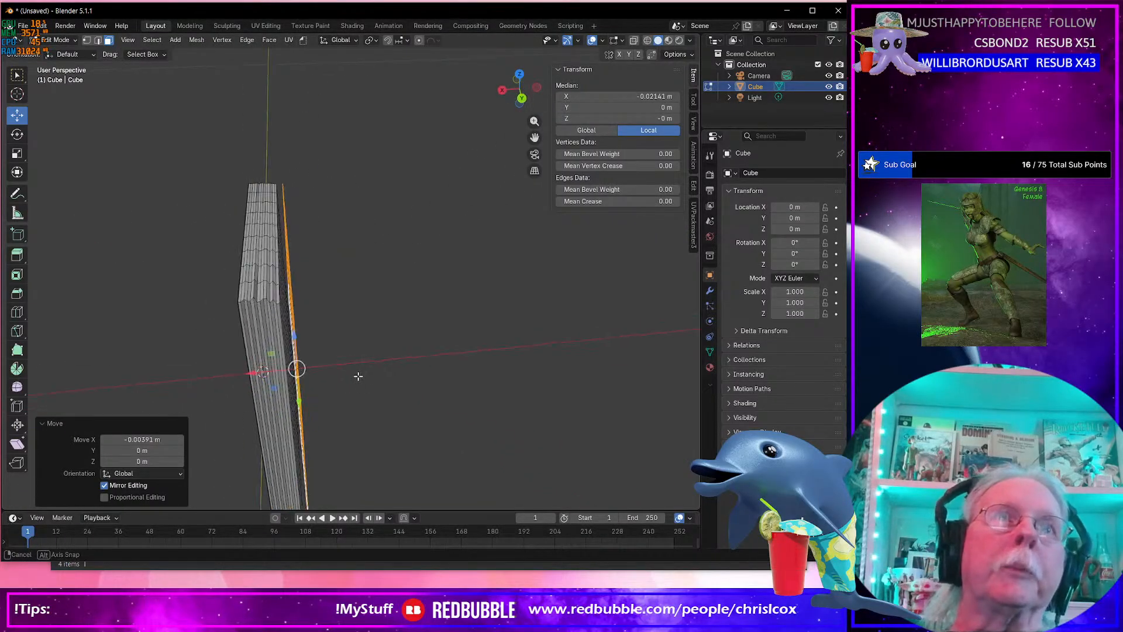
pyautogui.press('g')
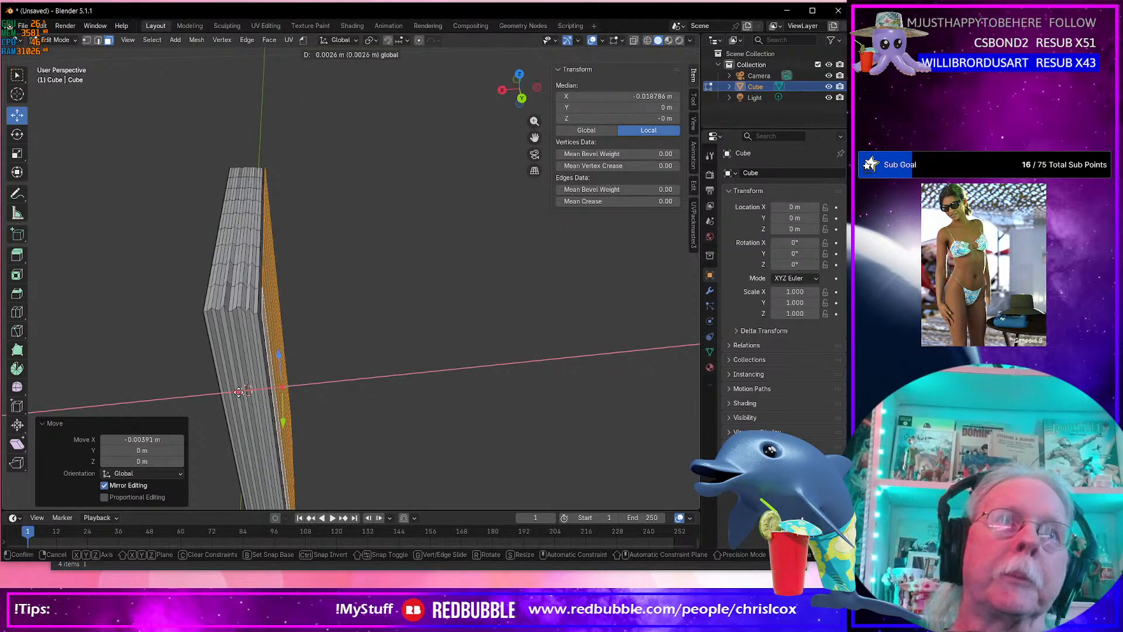
pyautogui.click(239, 391)
# Scale the duplicated panel uniformly by 1.029, then widen it along Y by 1.039.
pyautogui.moveTo(239, 391); pyautogui.dragTo(341, 389, button='middle')
pyautogui.press('s')
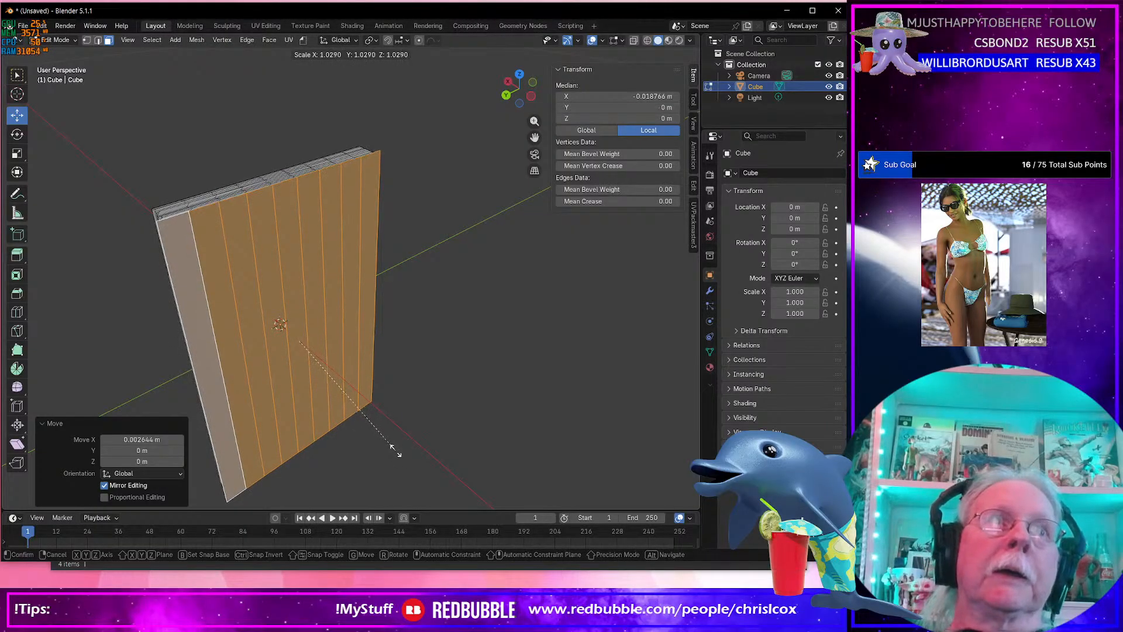
pyautogui.click(393, 449)
pyautogui.moveTo(384, 431); pyautogui.dragTo(384, 426, button='middle')
pyautogui.press('s')
pyautogui.press('y')
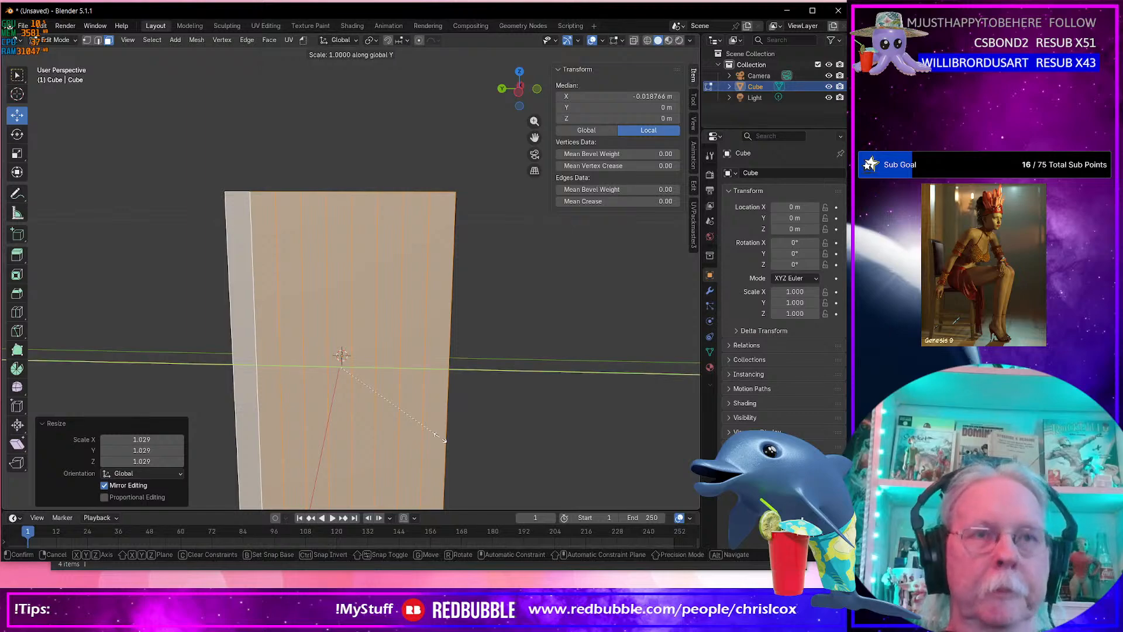
pyautogui.click(433, 441)
# Extrude the duplicated panel and move the extruded faces -0.001179 m along X to give it thickness.
pyautogui.moveTo(433, 441); pyautogui.dragTo(201, 93, button='middle')
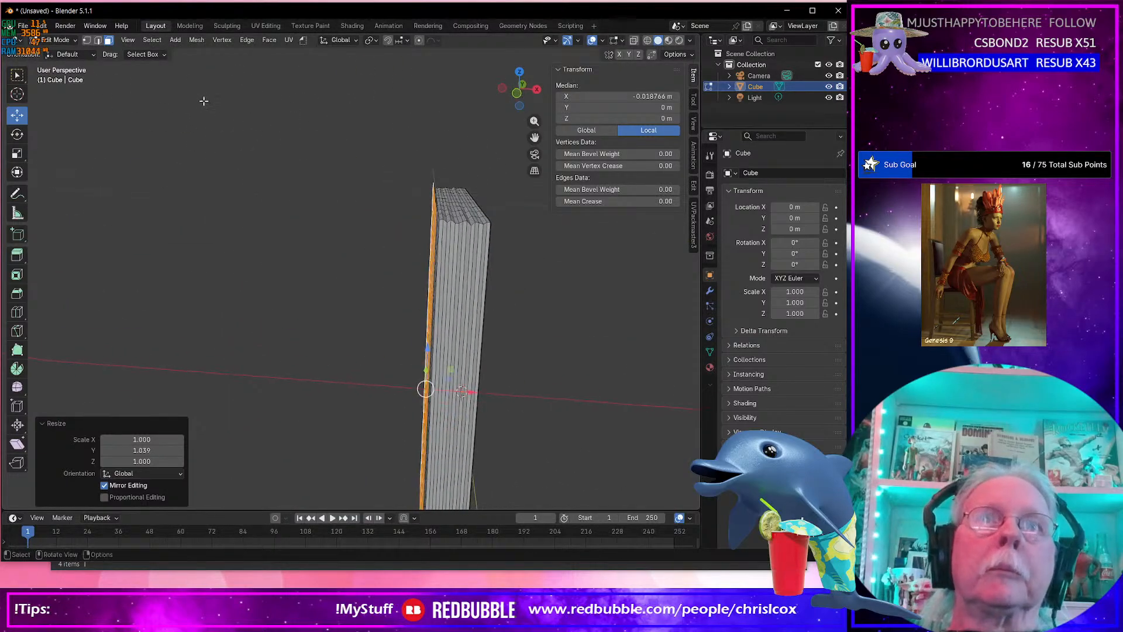
pyautogui.moveTo(570, 258); pyautogui.dragTo(551, 253, button='middle')
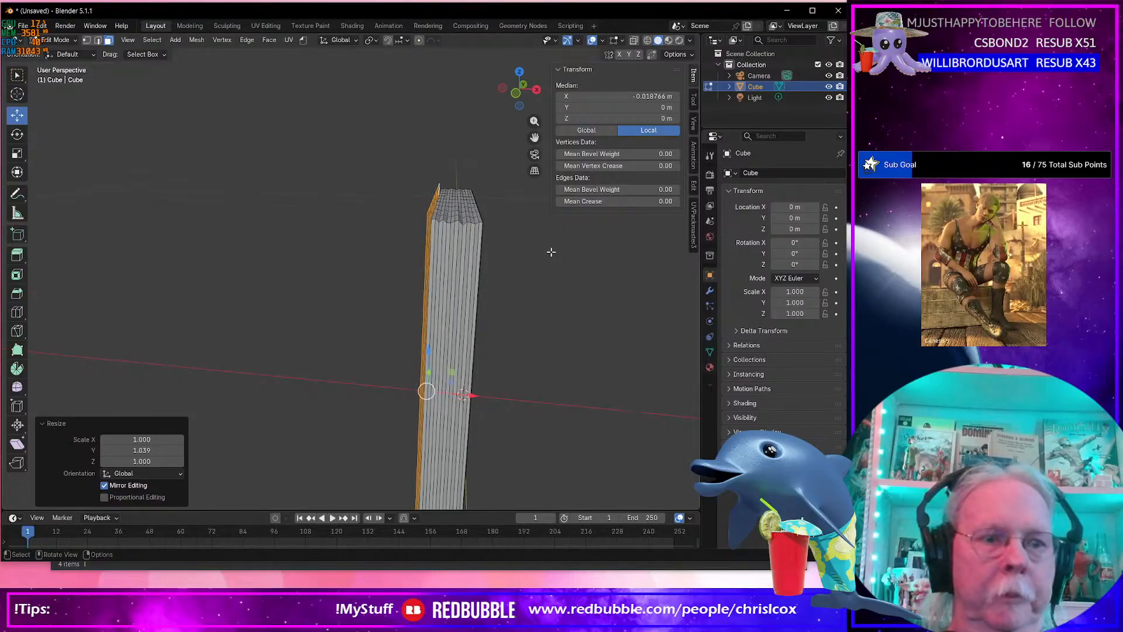
pyautogui.press('e')
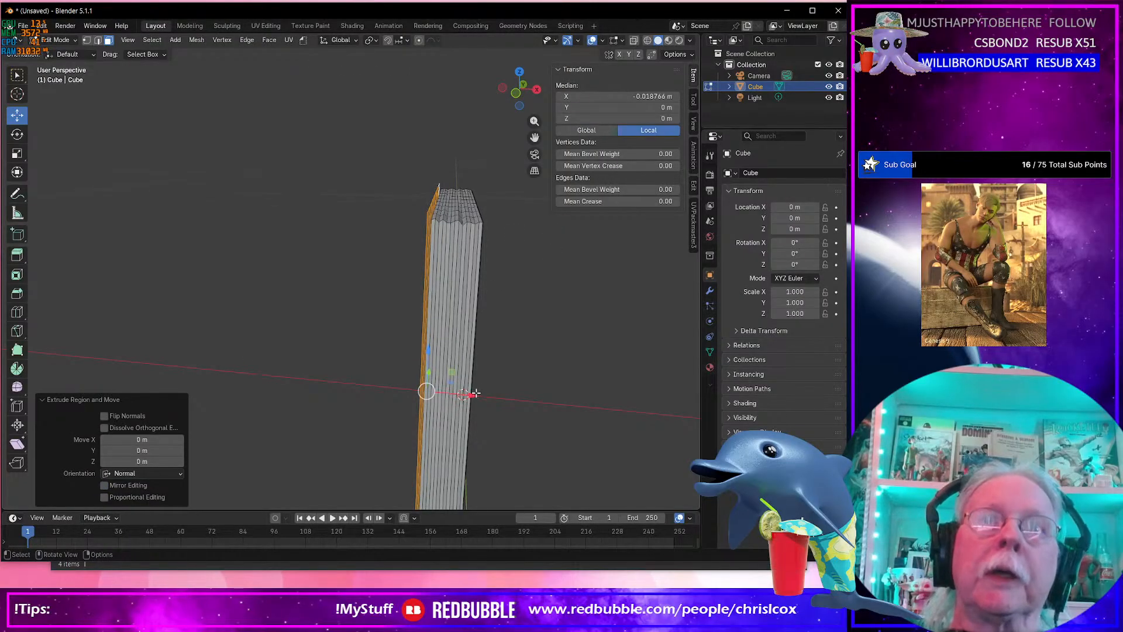
pyautogui.moveTo(472, 394); pyautogui.dragTo(470, 396)
pyautogui.moveTo(457, 377); pyautogui.dragTo(374, 370, button='middle')
pyautogui.moveTo(468, 333); pyautogui.dragTo(354, 263, button='middle')
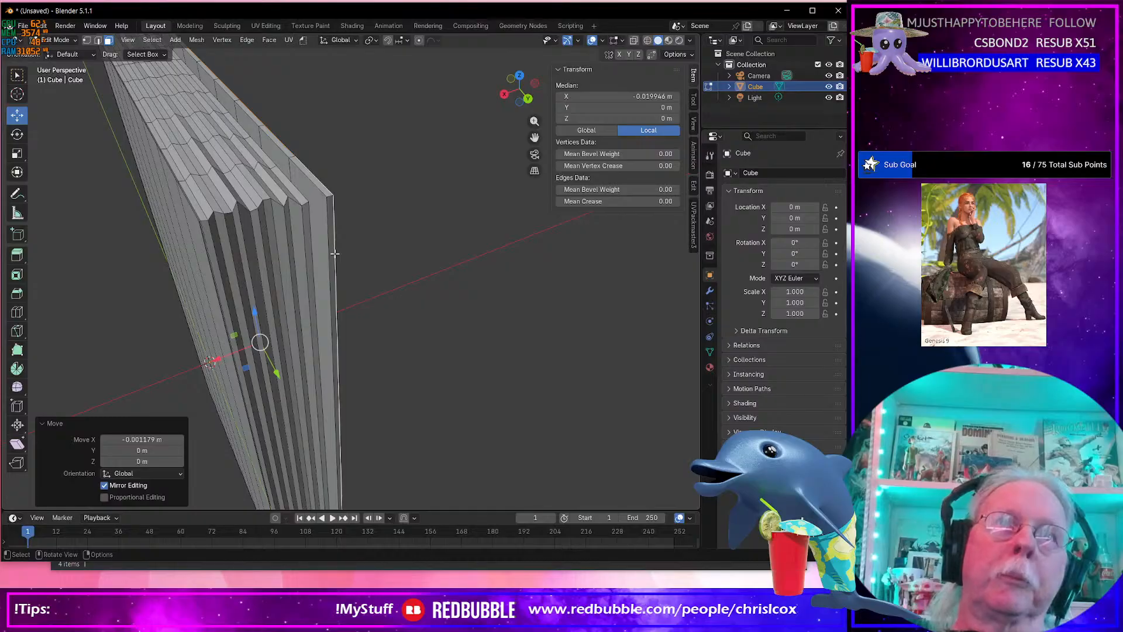
pyautogui.moveTo(320, 197); pyautogui.dragTo(2, 285, button='middle')
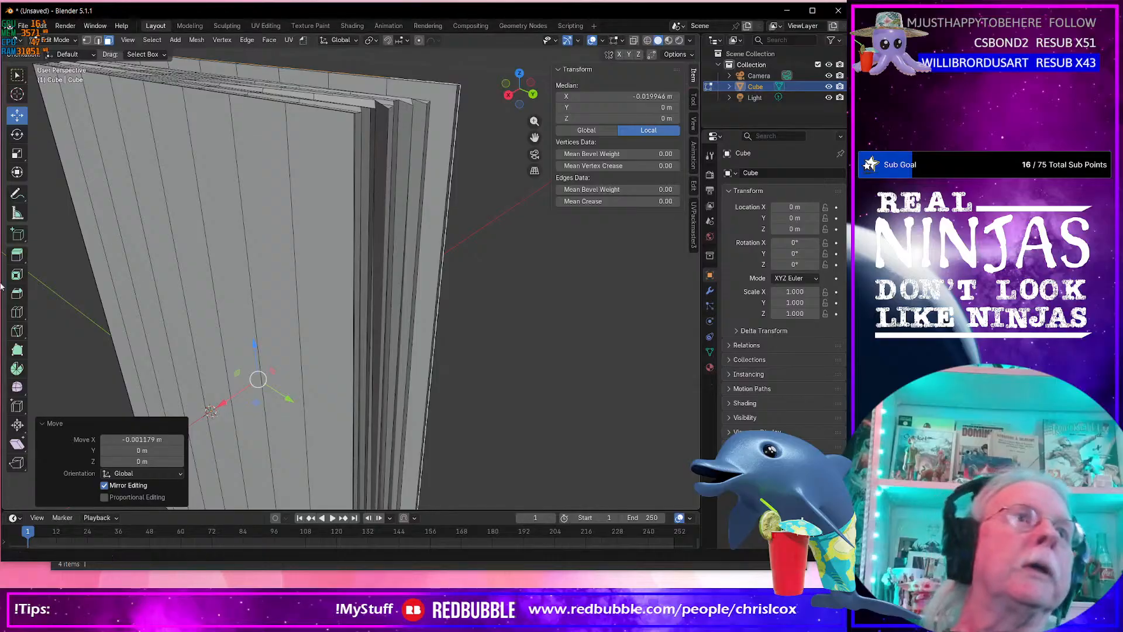
pyautogui.click(17, 312)
pyautogui.moveTo(438, 81); pyautogui.dragTo(453, 85)
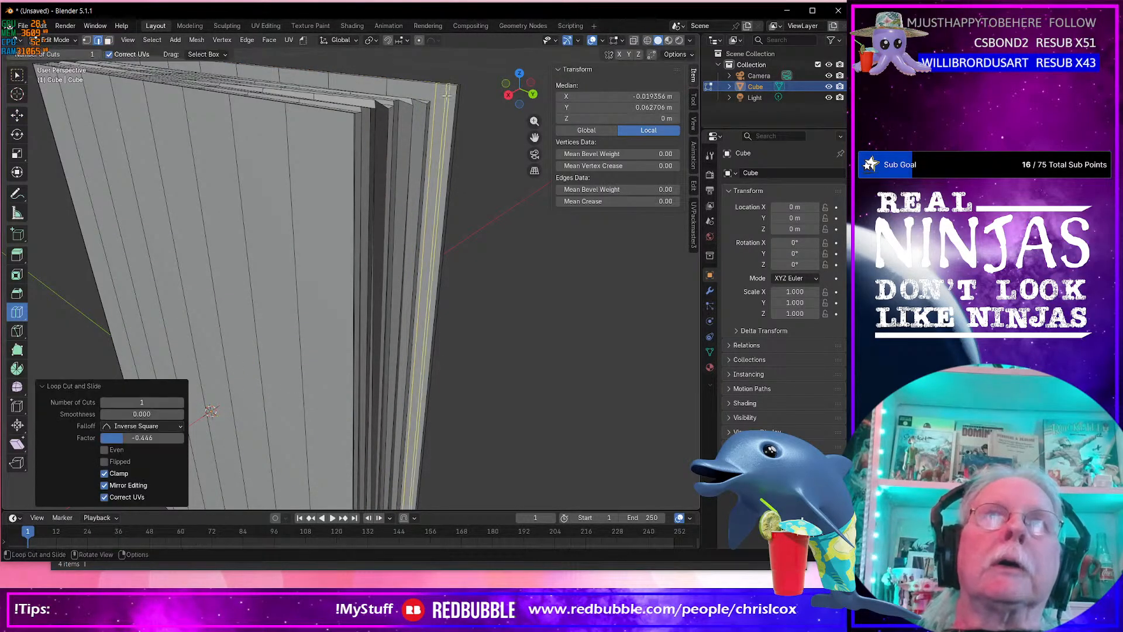
pyautogui.click(180, 402)
pyautogui.click(180, 402)
pyautogui.click(180, 402)
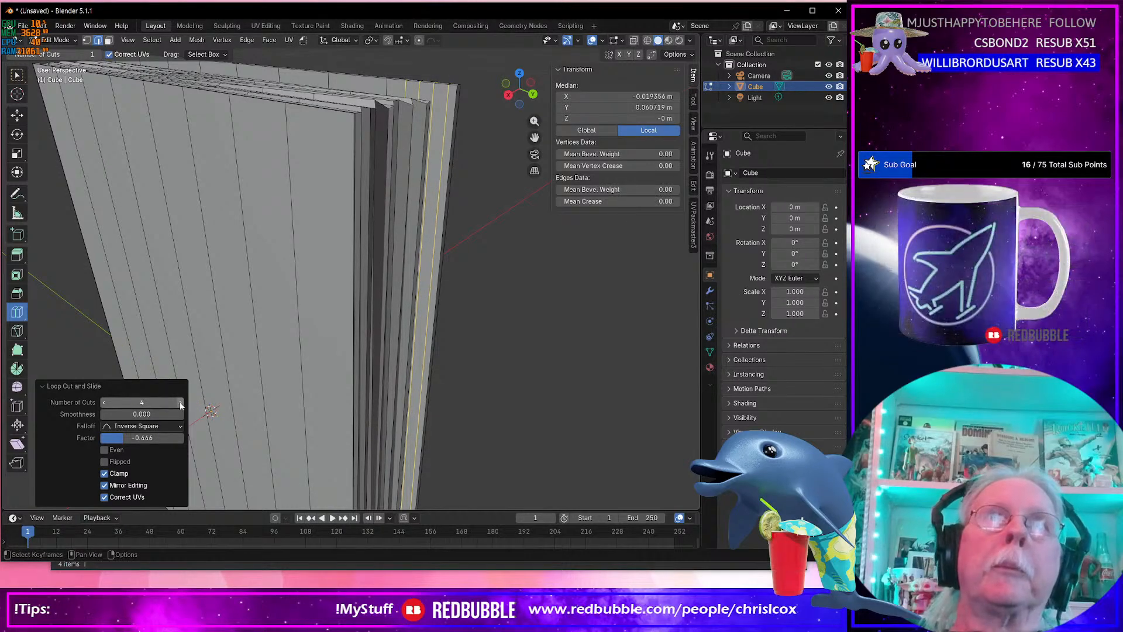
pyautogui.hotkey('ctrl', 'z')
# Add a lengthwise loop cut near the cover panel's +Y edge and bevel it 0.00138 m wide with 2 segments.
pyautogui.moveTo(453, 78); pyautogui.dragTo(471, 89)
pyautogui.hotkey('ctrl', 'b')
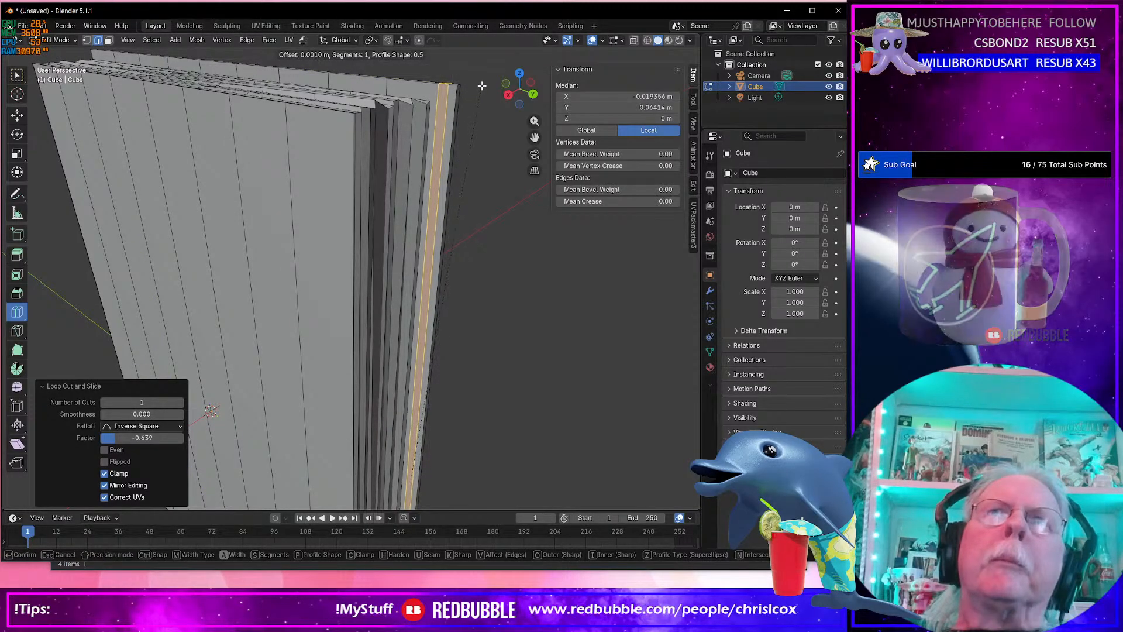
pyautogui.scroll(1, 483, 87)
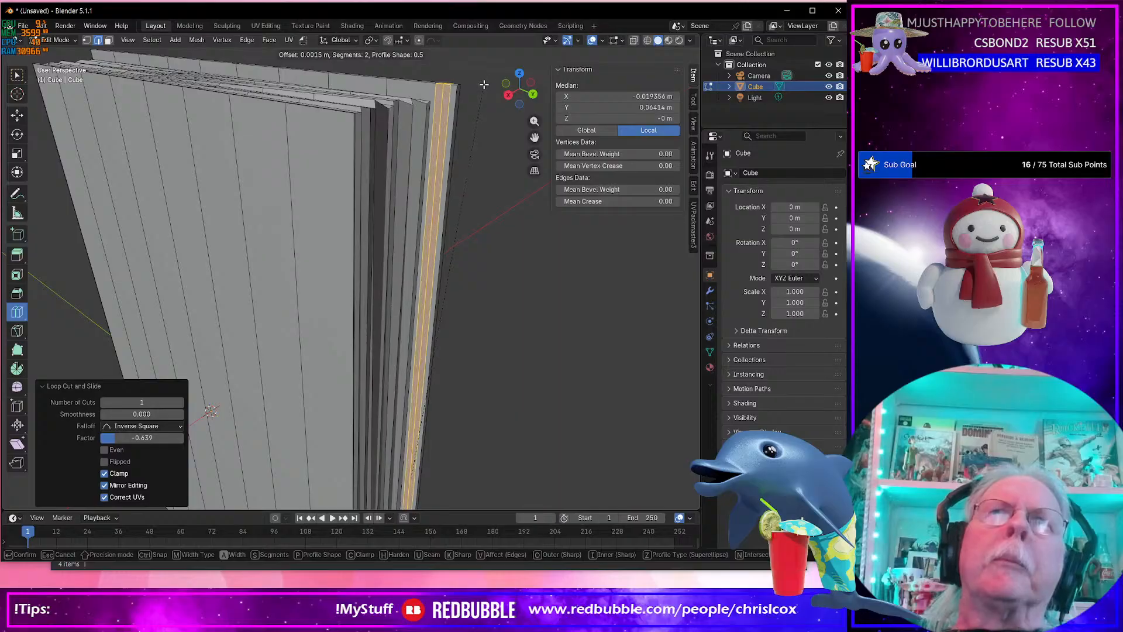
pyautogui.click(485, 86)
# Select the middle edge loop of the bevelled strip and move it along X toward the pages to form a hinge groove.
pyautogui.moveTo(484, 85); pyautogui.dragTo(468, 126, button='middle')
pyautogui.moveTo(463, 173); pyautogui.dragTo(526, 276, button='middle')
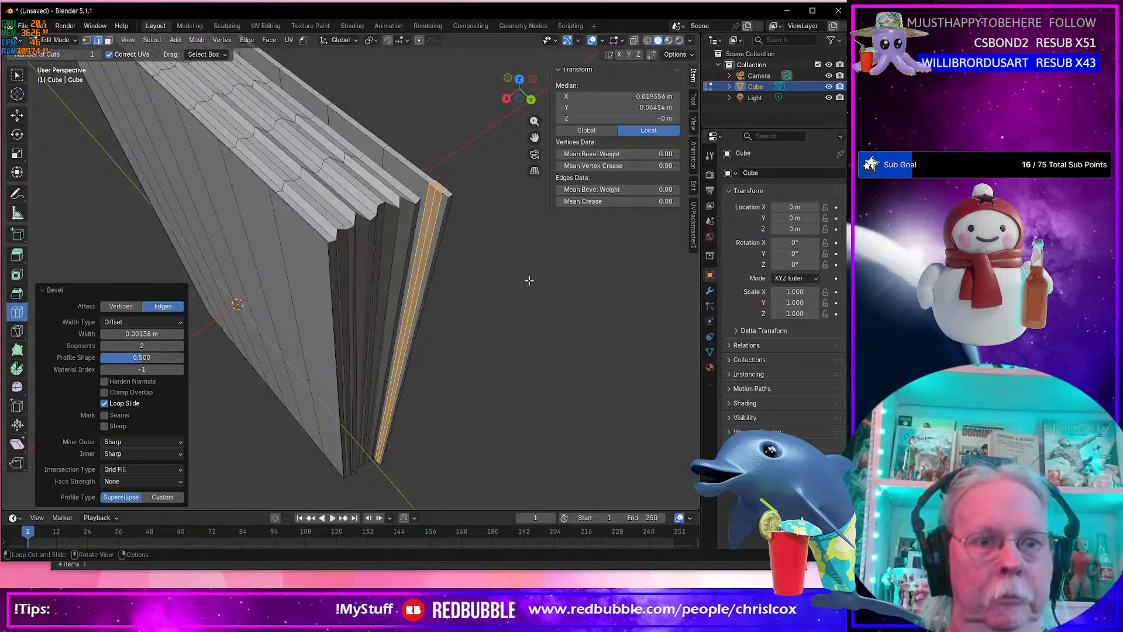
pyautogui.hotkey('shift', 'space')
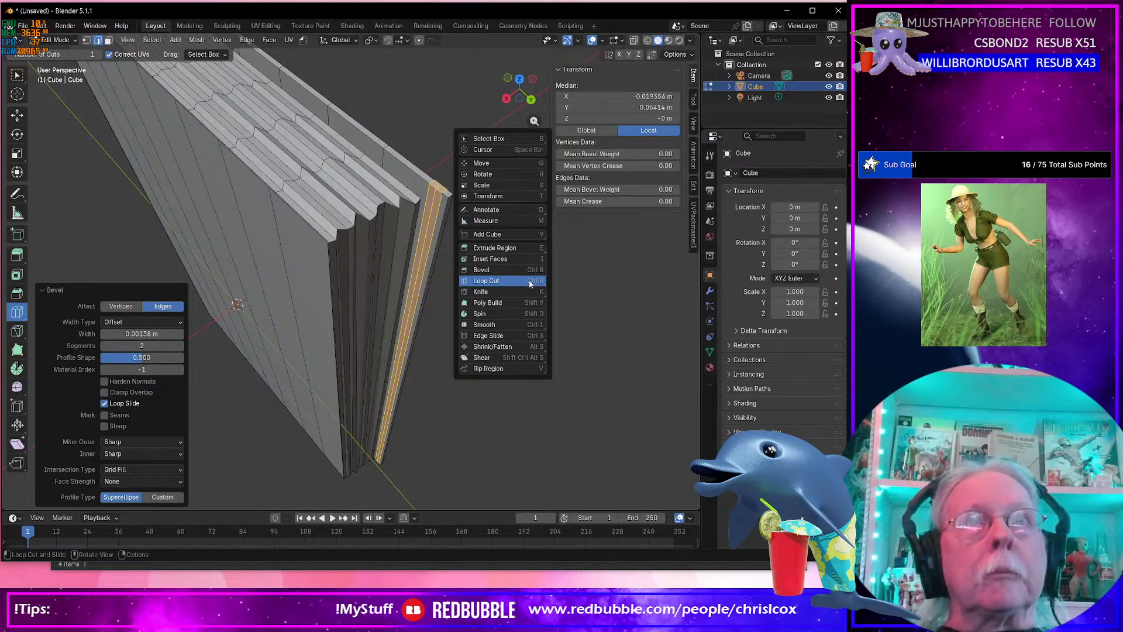
pyautogui.click(430, 224)
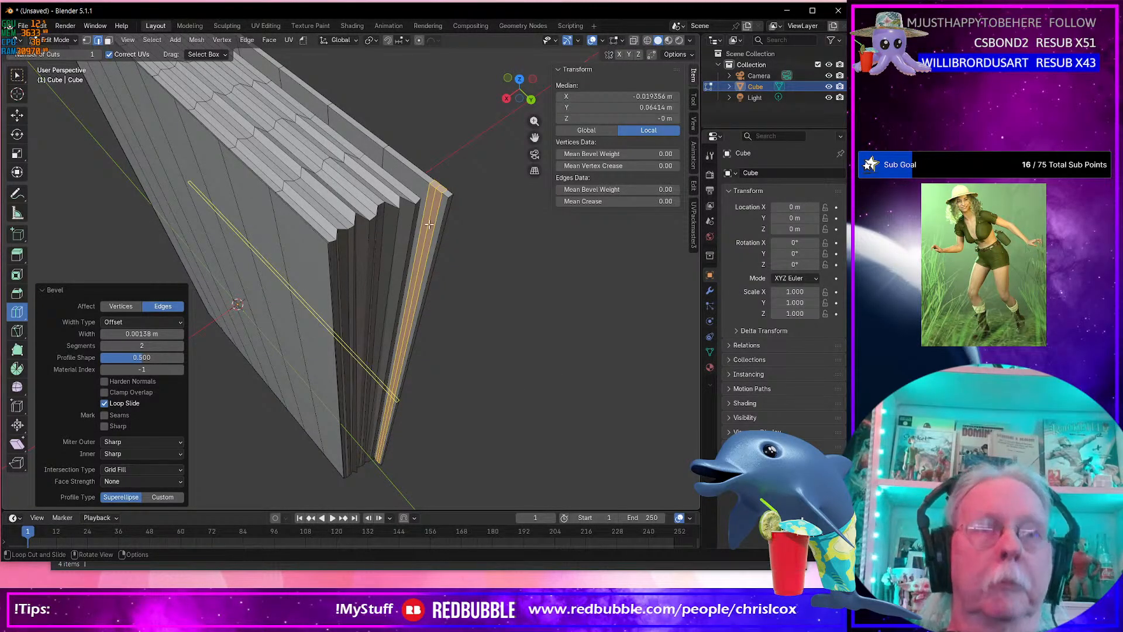
pyautogui.hotkey('shift', 'space')
pyautogui.press('g')
pyautogui.keyDown('alt'); pyautogui.click(441, 223); pyautogui.keyUp('alt')
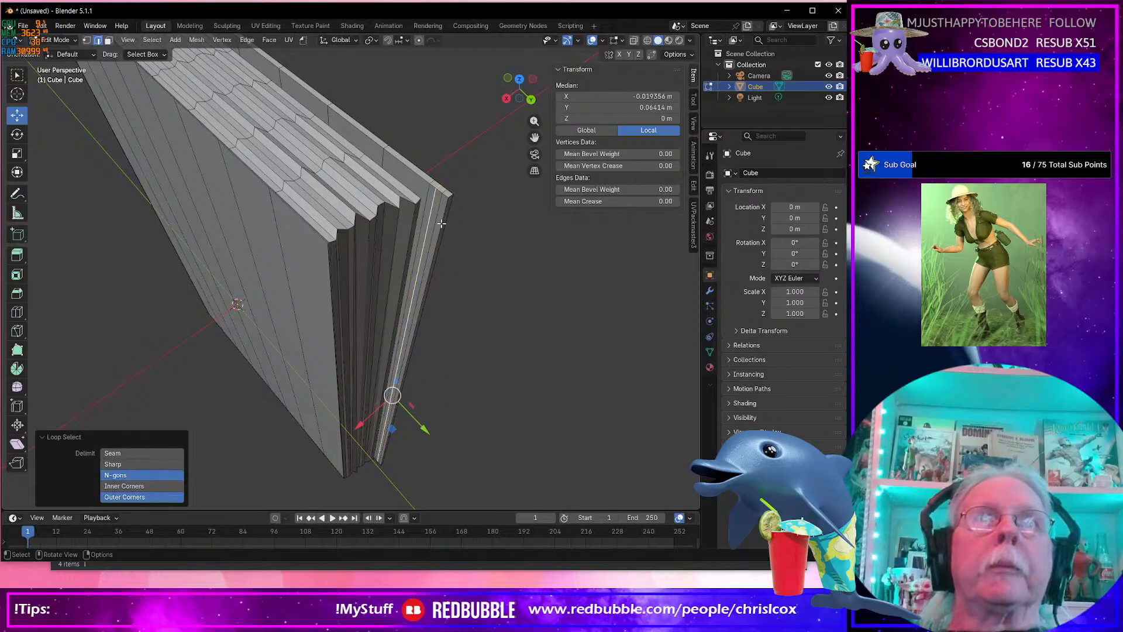
pyautogui.moveTo(358, 423); pyautogui.dragTo(357, 427)
# Select the whole cover panel as linked geometry and move it 0.000817 m along X toward the page block.
pyautogui.moveTo(424, 263); pyautogui.dragTo(419, 263, button='middle')
pyautogui.click(425, 224)
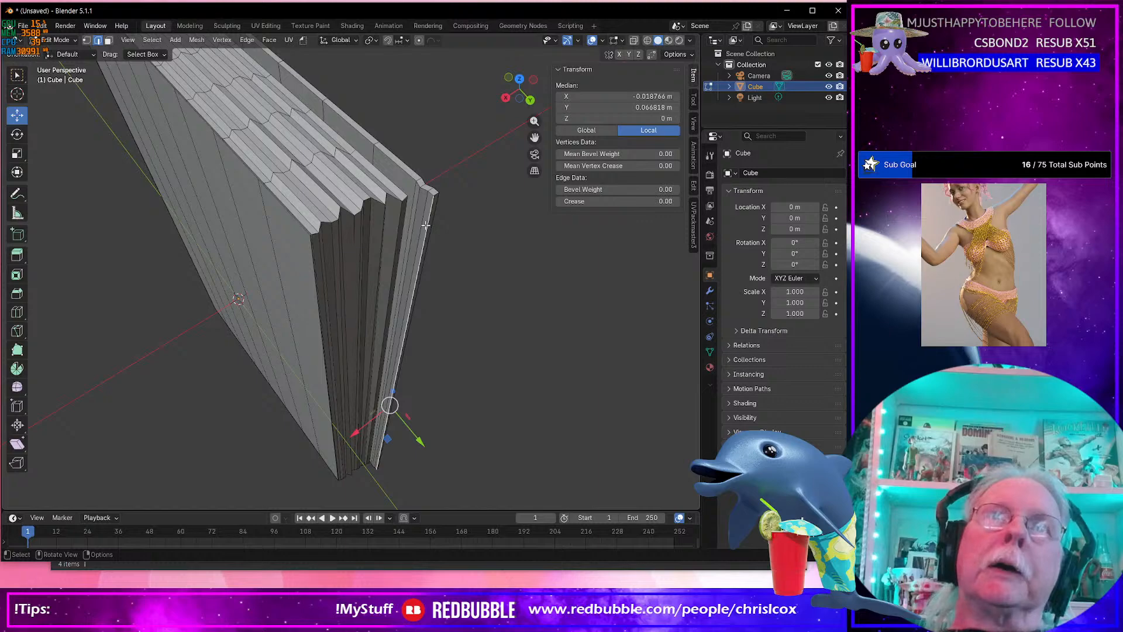
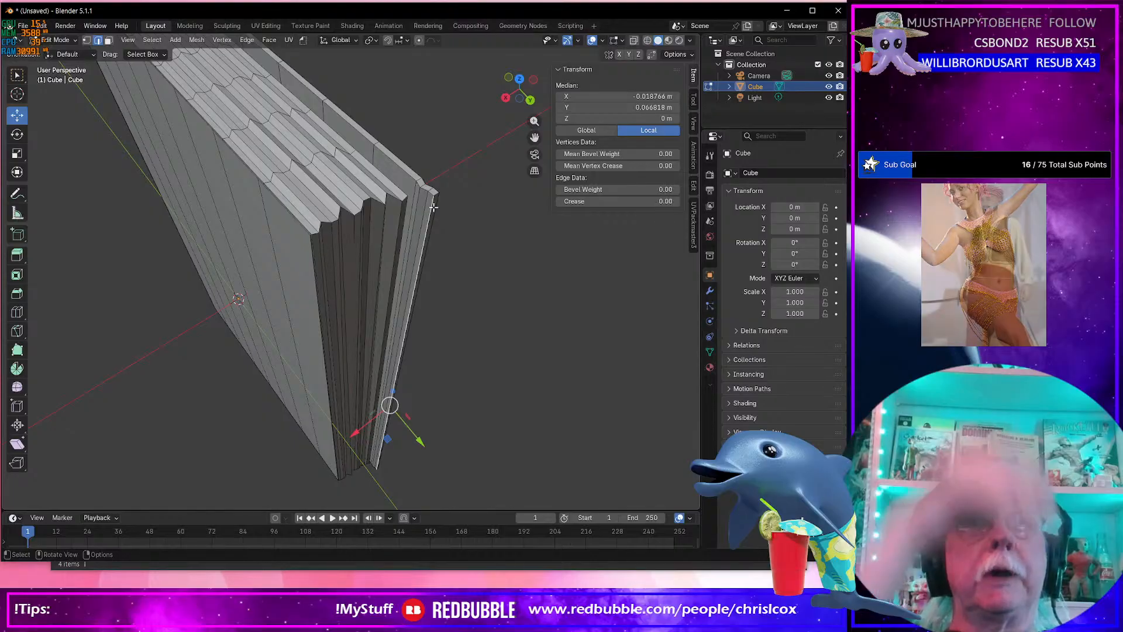
pyautogui.moveTo(433, 207); pyautogui.dragTo(412, 194, button='middle')
pyautogui.hotkey('ctrl', 'l')
pyautogui.press('g')
pyautogui.press('x')
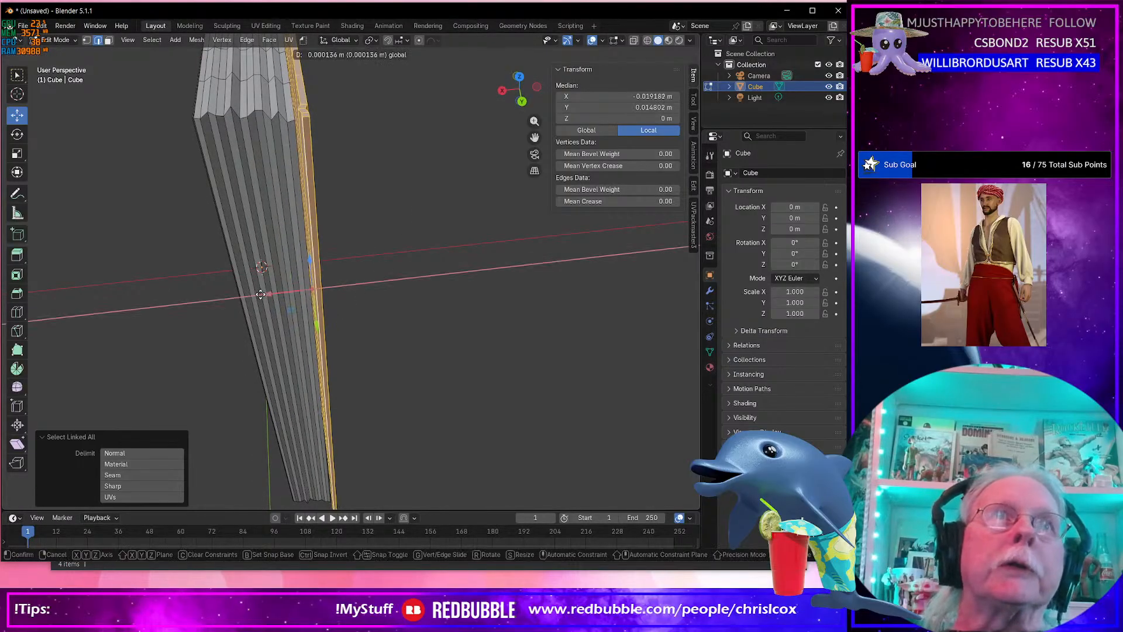
pyautogui.moveTo(243, 298); pyautogui.dragTo(243, 297)
pyautogui.moveTo(363, 298); pyautogui.dragTo(336, 342, button='middle')
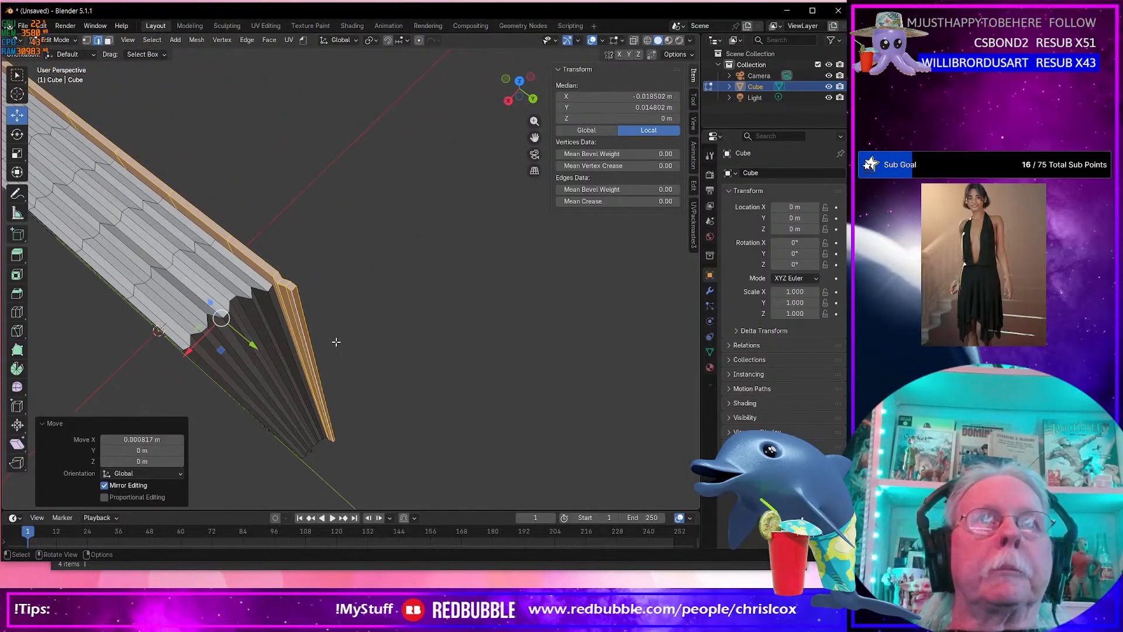
# Select the cover's narrow +Y end face, tilt it clockwise in top view, and move it 0.000273 m in X and -0.00062 m in Y.
pyautogui.click(299, 303)
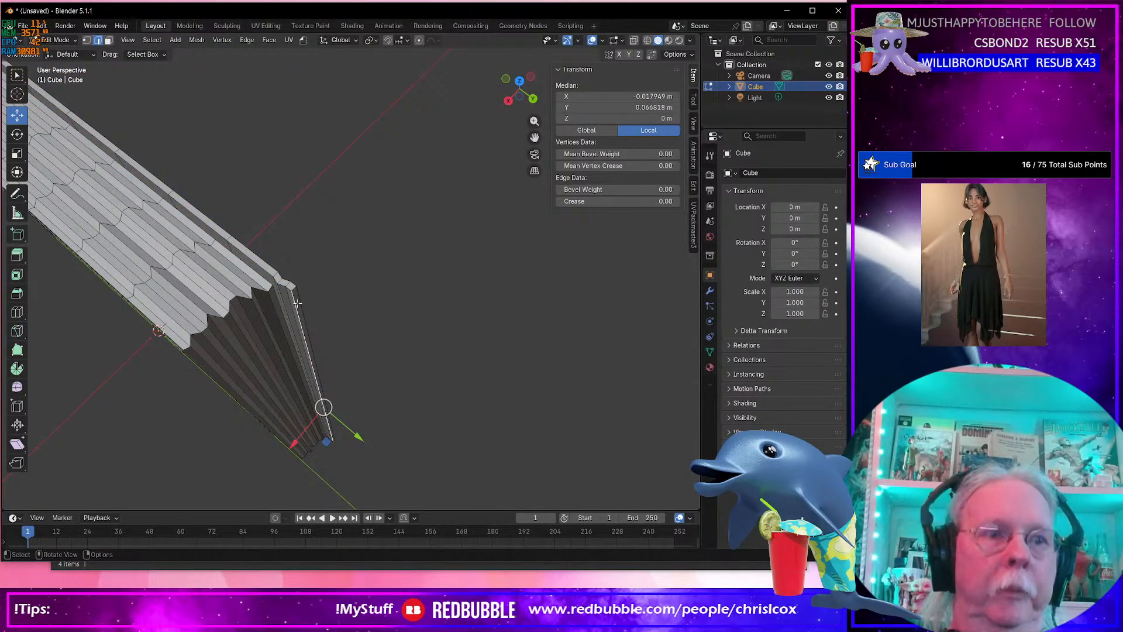
pyautogui.keyDown('shift'); pyautogui.click(298, 303); pyautogui.keyUp('shift')
pyautogui.moveTo(298, 304); pyautogui.dragTo(252, 337, button='middle')
pyautogui.press('KP_7')
pyautogui.press('KP_Decimal')
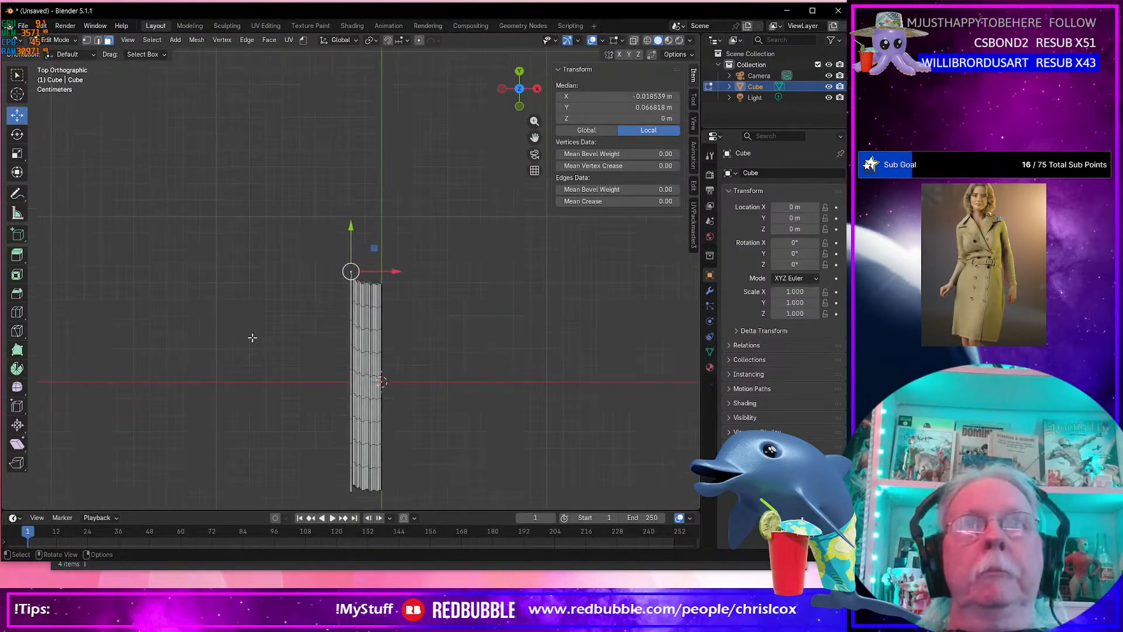
pyautogui.scroll(8, 252, 338)
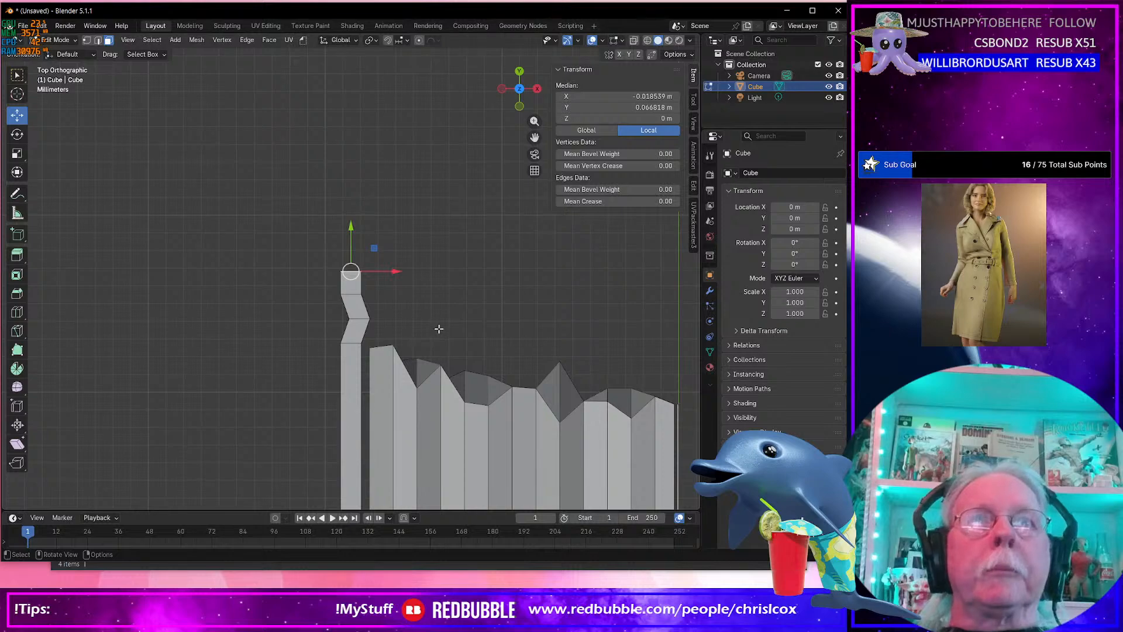
pyautogui.press('r')
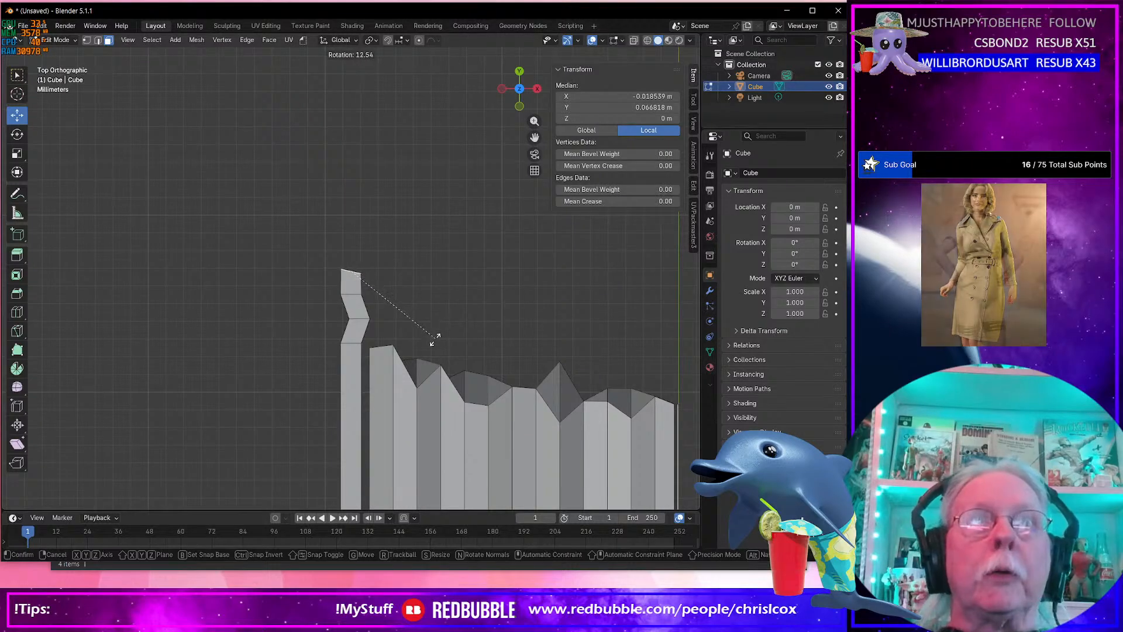
pyautogui.click(420, 346)
pyautogui.moveTo(376, 252); pyautogui.dragTo(381, 275)
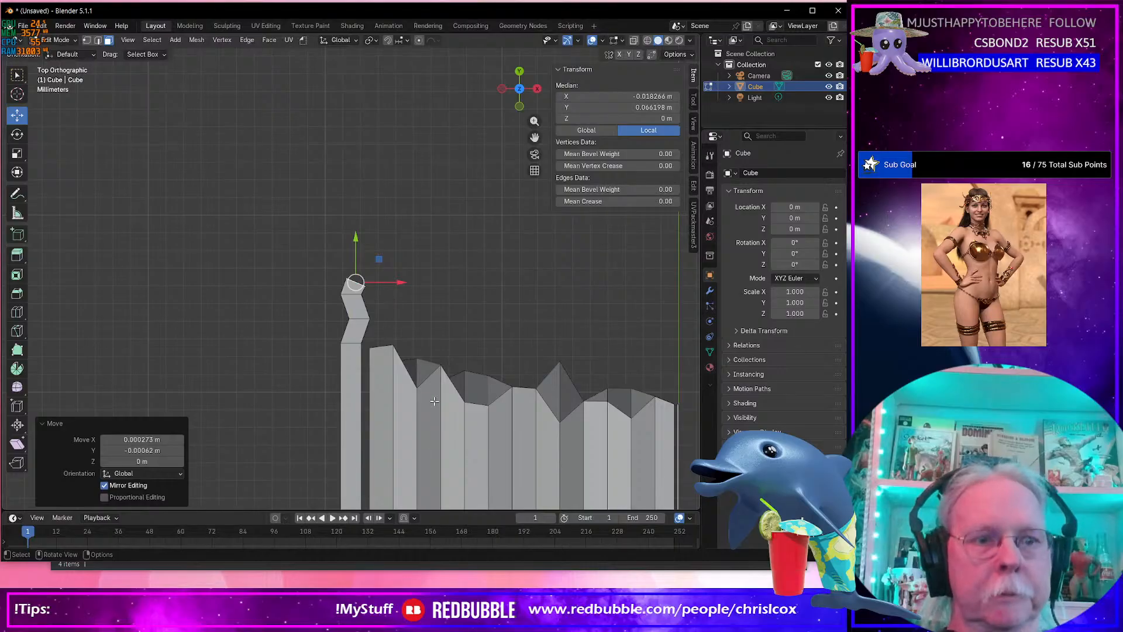
# Extrude the tilted end face, rotate it 14° in top view, and move it 0.000397 m in X and -0.000176 m in Y.
pyautogui.press('g')
pyautogui.click(452, 395)
pyautogui.press('r')
pyautogui.click(426, 429)
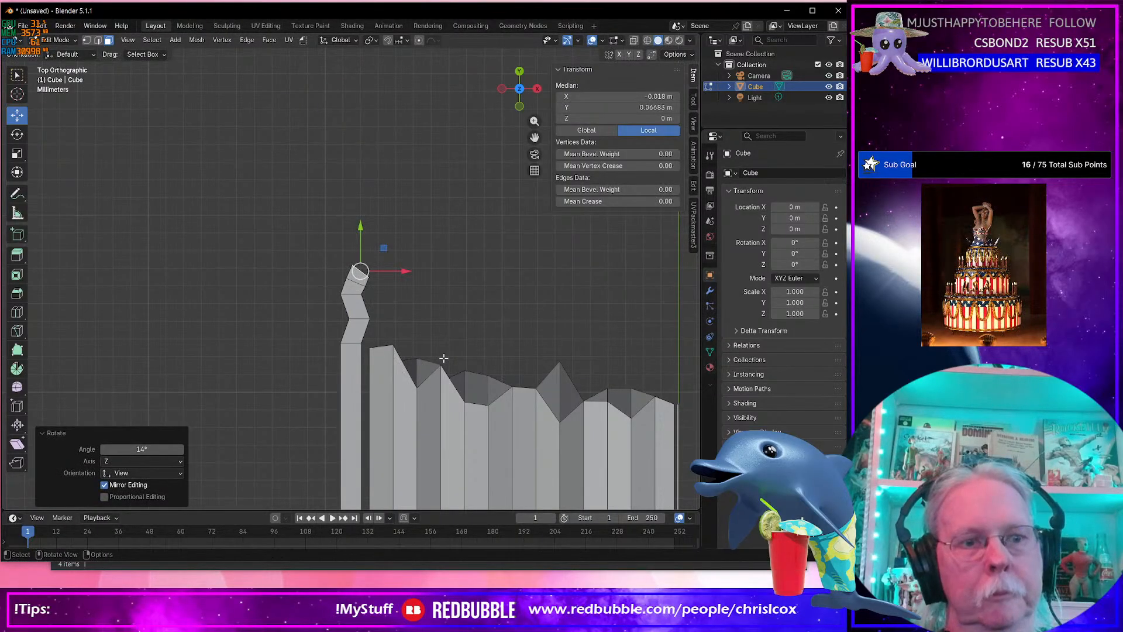
pyautogui.press('g')
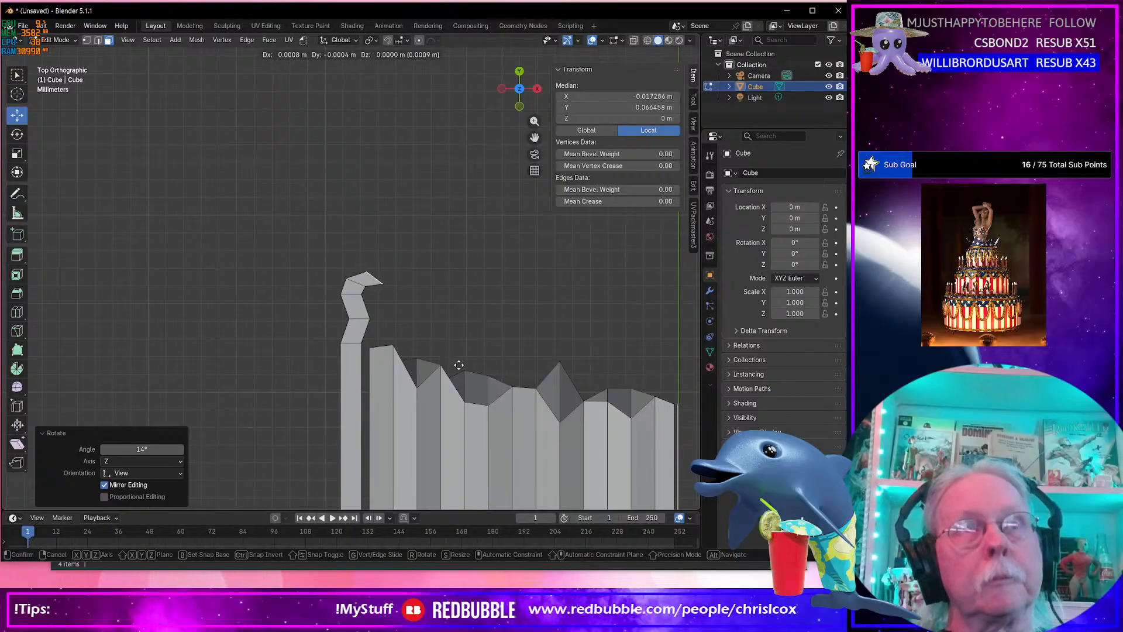
pyautogui.click(451, 362)
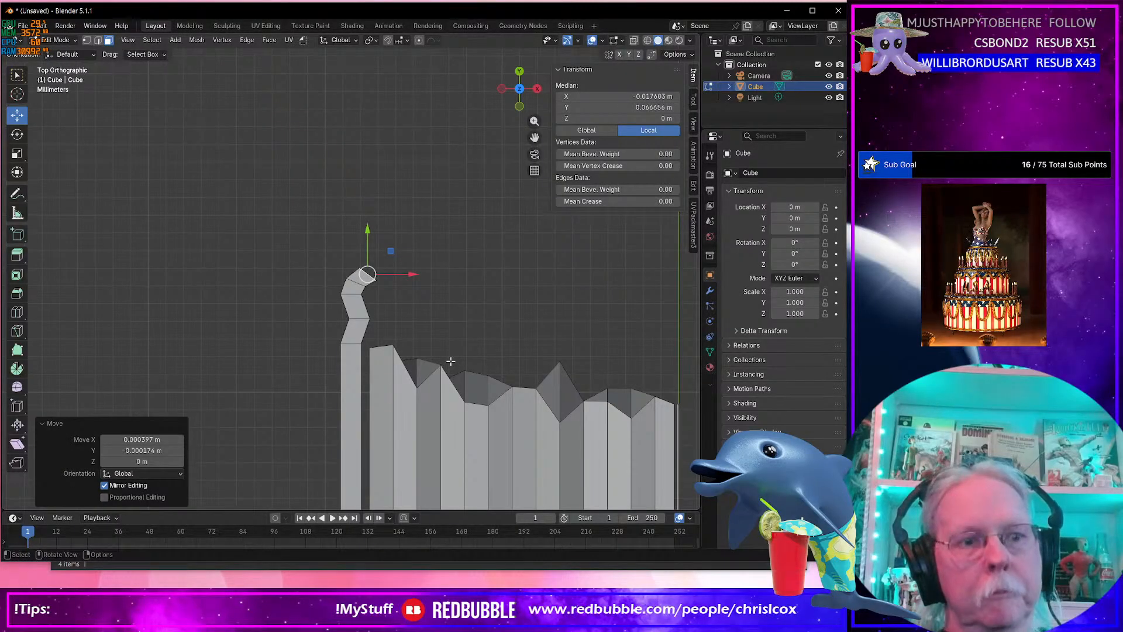
# Extrude another bend segment, rotate its end face 34.4°, and move it -0.000645 m in X and -0.001588 m in Y.
pyautogui.press('g')
pyautogui.click(508, 352)
pyautogui.press('r')
pyautogui.click(427, 393)
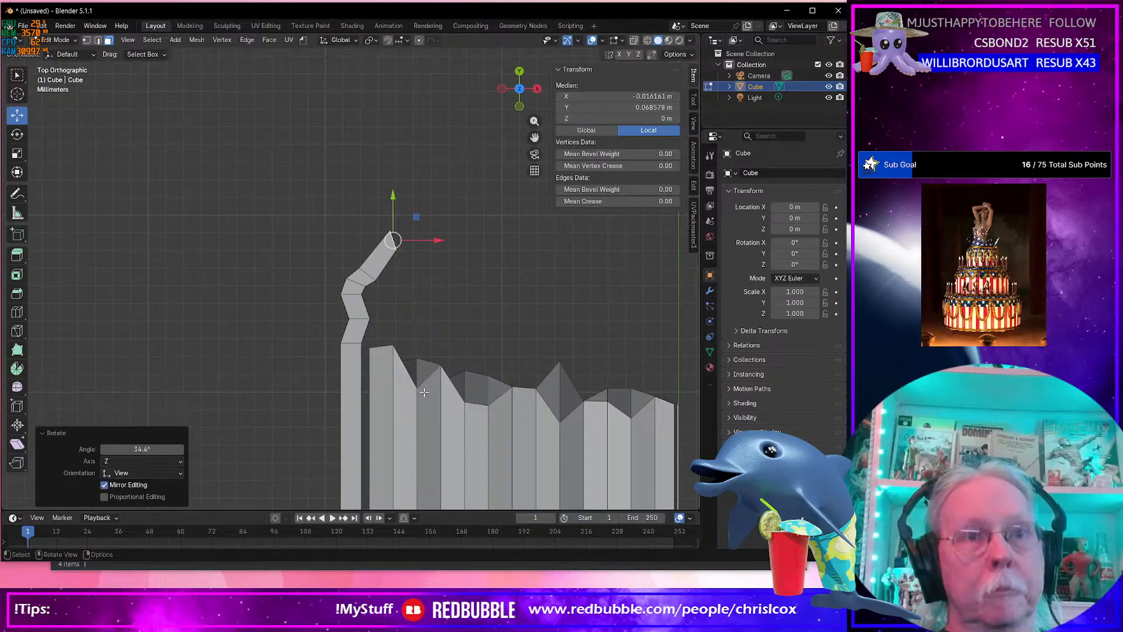
pyautogui.press('g')
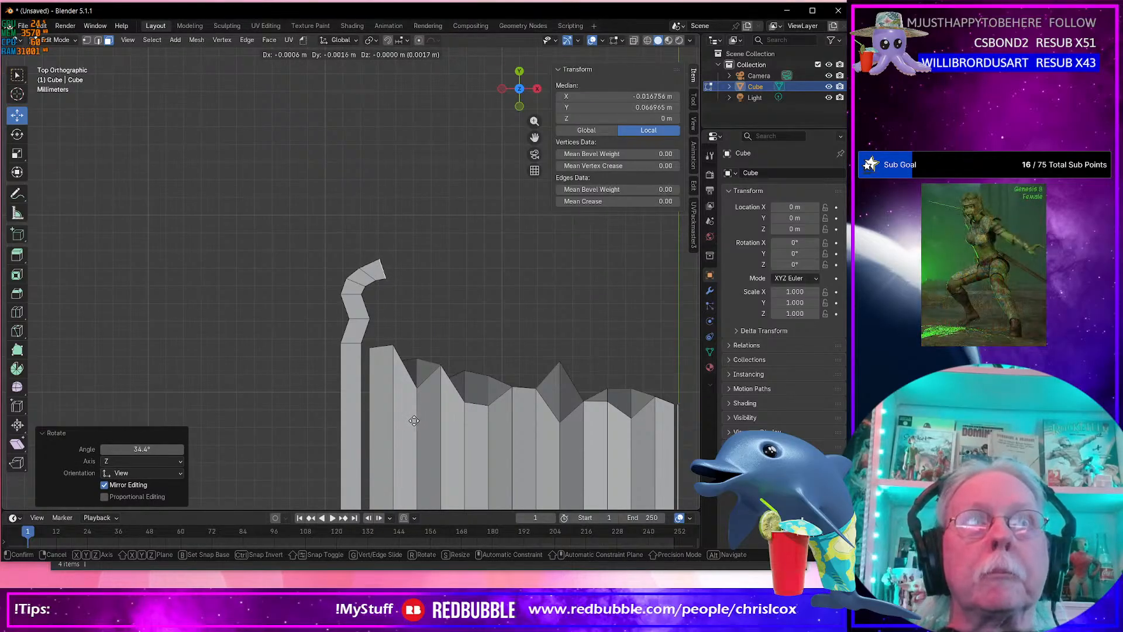
pyautogui.click(413, 420)
# Extrude the end face 0.003048 m, rotate it 15°, and move it -0.002109 m in X and -0.000868 m in Y.
pyautogui.press('e')
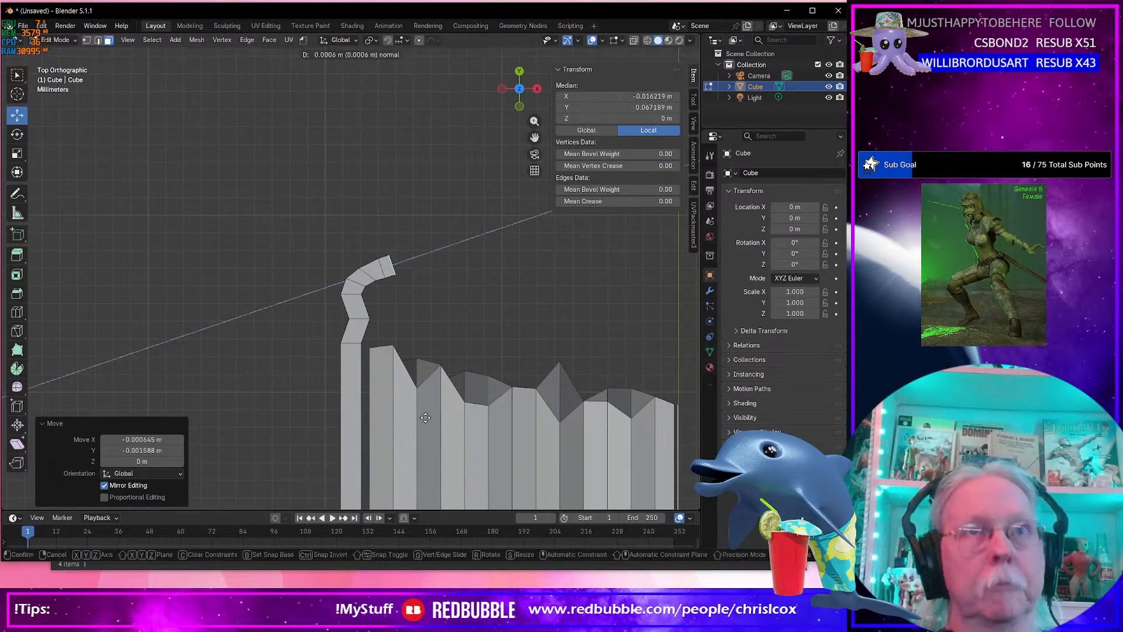
pyautogui.click(469, 416)
pyautogui.press('r')
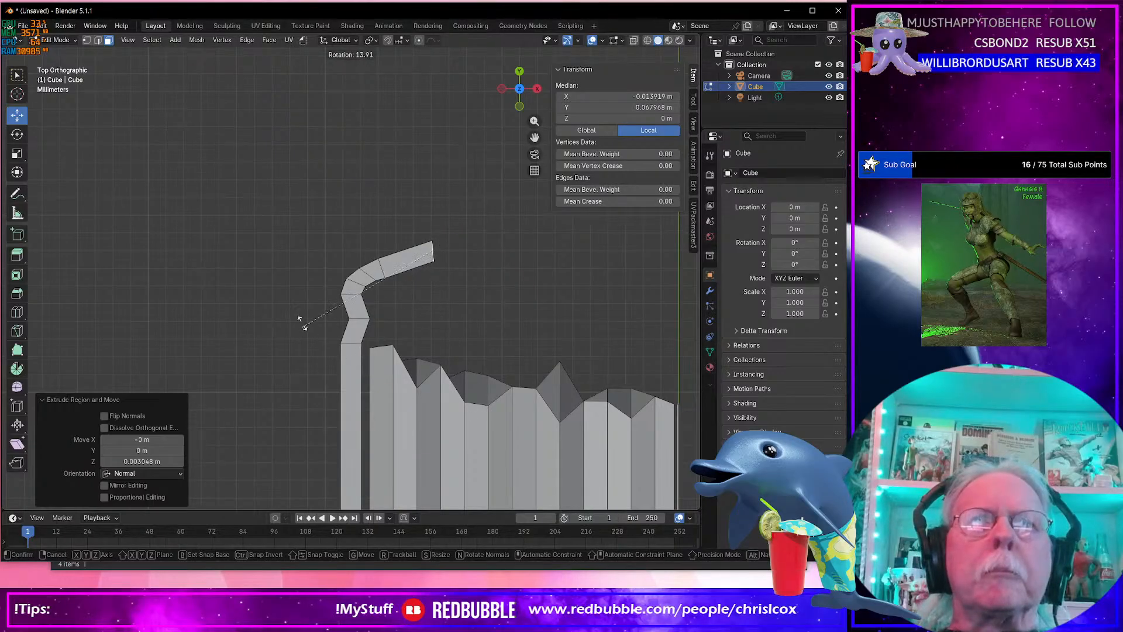
pyautogui.click(341, 249)
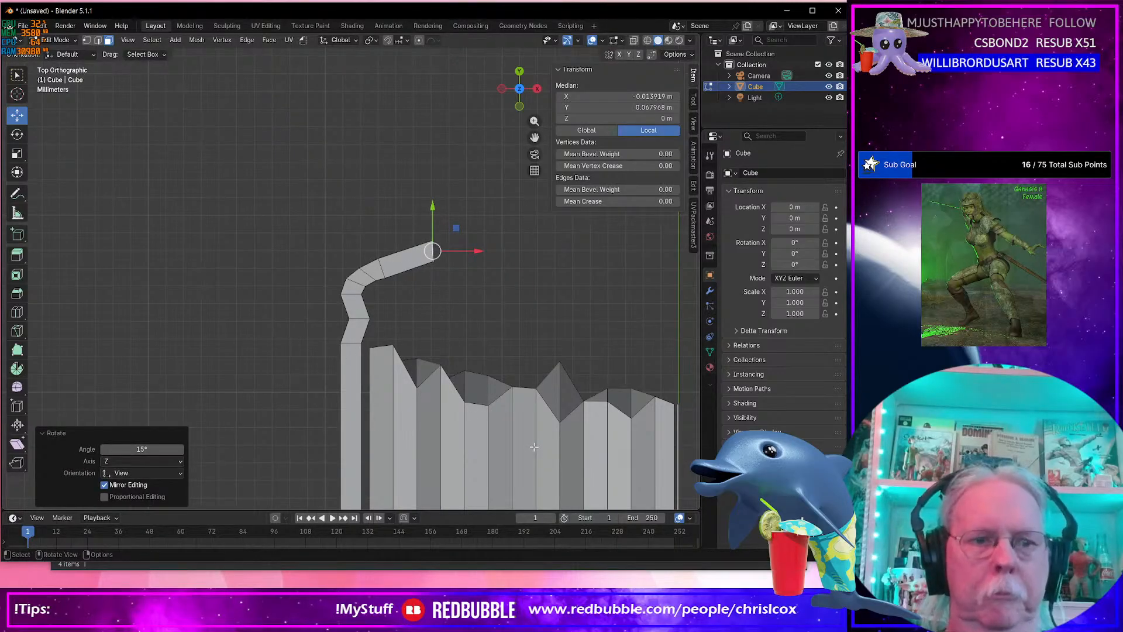
pyautogui.press('g')
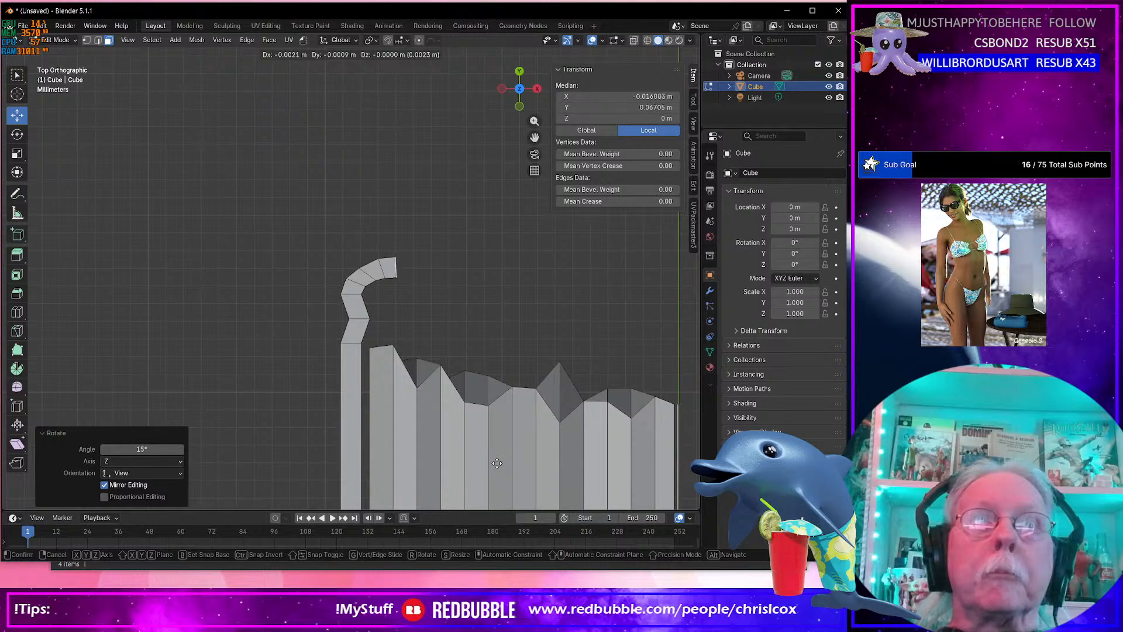
pyautogui.click(497, 463)
# Extrude the end face 0.007598 m along its normal for the spine, then extrude again and move the new face 0.008112 m along X.
pyautogui.press('e')
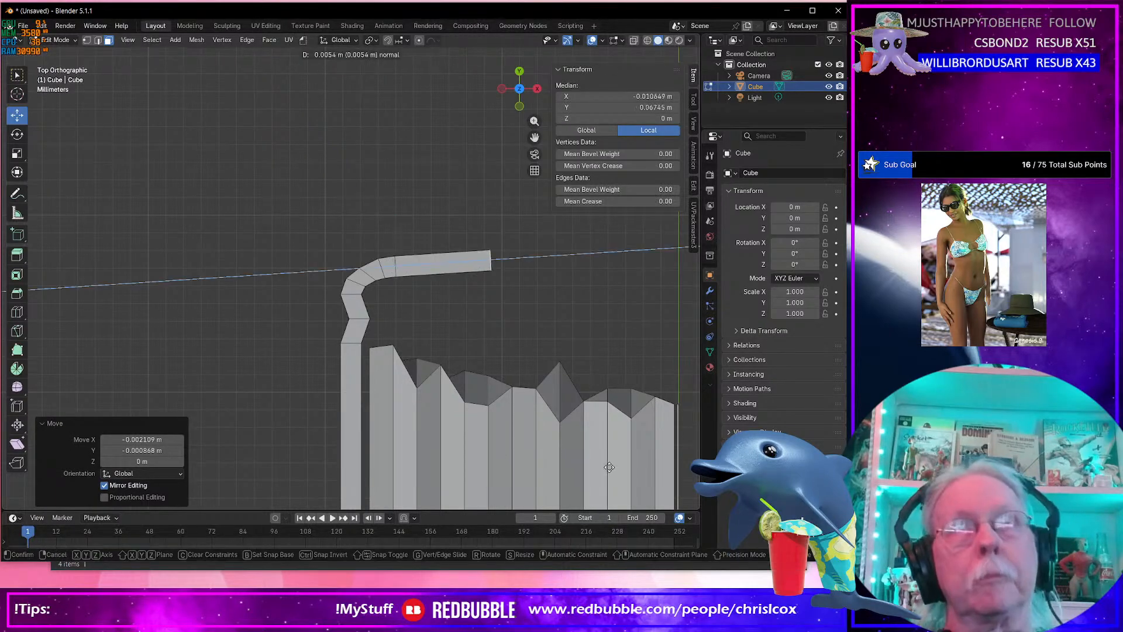
pyautogui.click(642, 478)
pyautogui.keyDown('shift'); pyautogui.moveTo(642, 478); pyautogui.dragTo(506, 478, button='middle'); pyautogui.keyUp('shift')
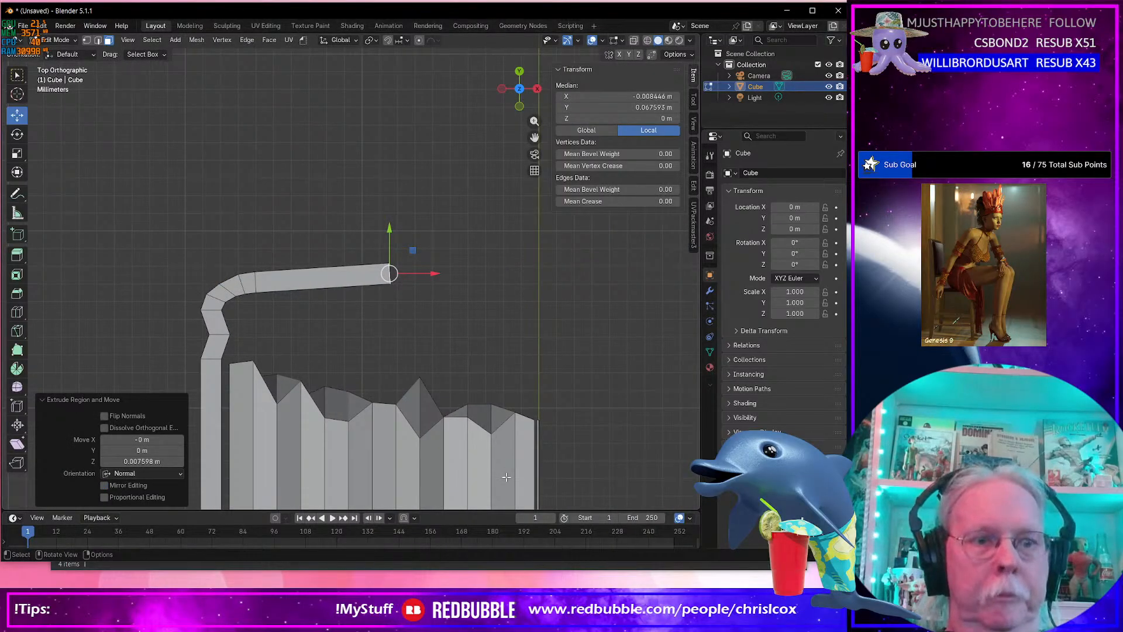
pyautogui.press('e')
pyautogui.press('Escape')
pyautogui.moveTo(434, 274); pyautogui.dragTo(578, 291)
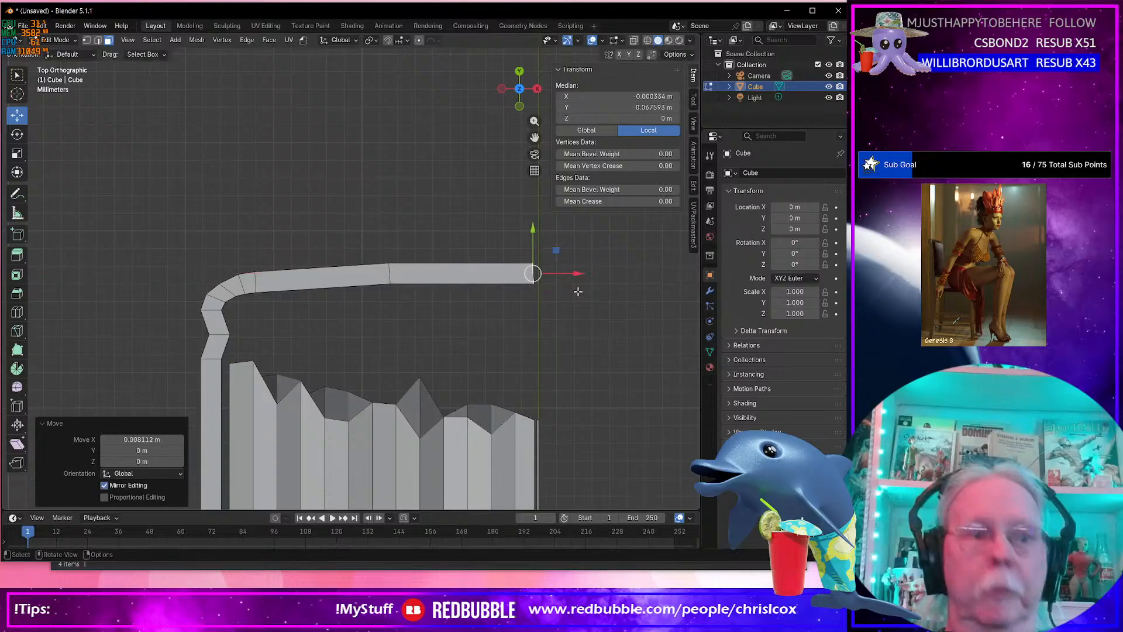
# Flatten the spine's end face by scaling it to 0 along X.
pyautogui.press('s')
pyautogui.press('x')
pyautogui.press('0')
pyautogui.press('Return')
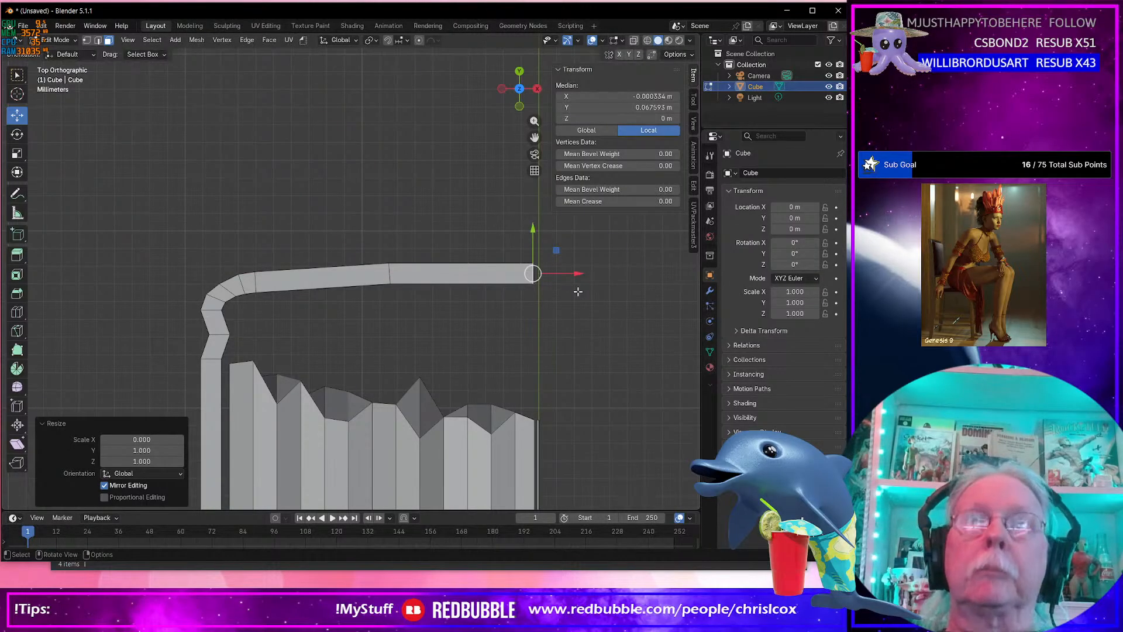
pyautogui.press('x')
pyautogui.click(578, 291)
pyautogui.moveTo(577, 292); pyautogui.dragTo(570, 340, button='middle')
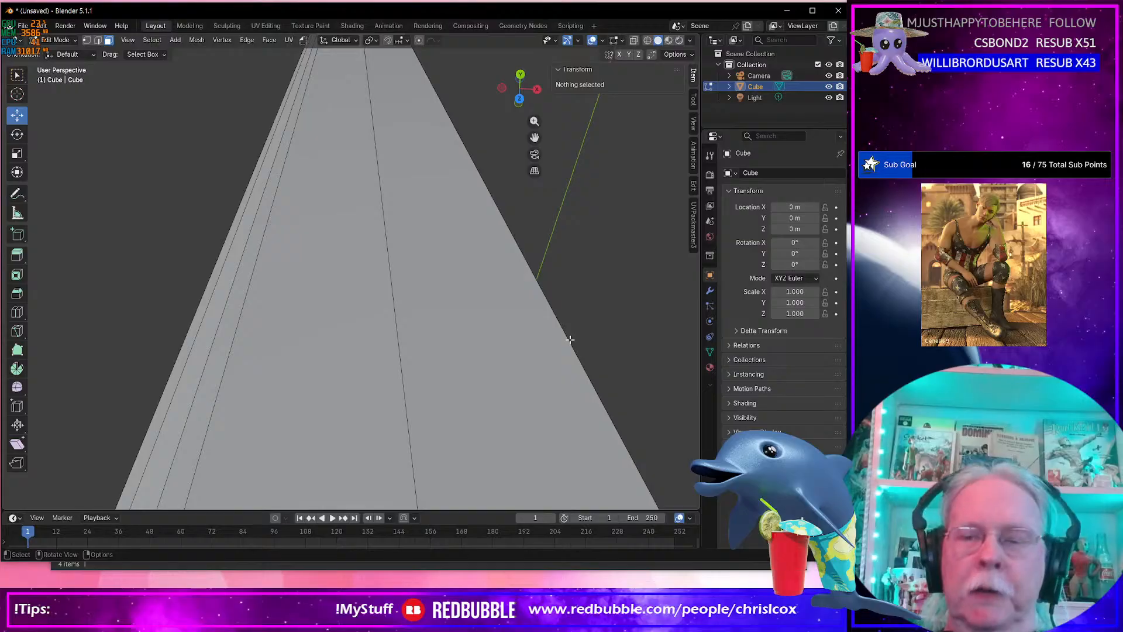
pyautogui.click(570, 339)
pyautogui.press('KP_7')
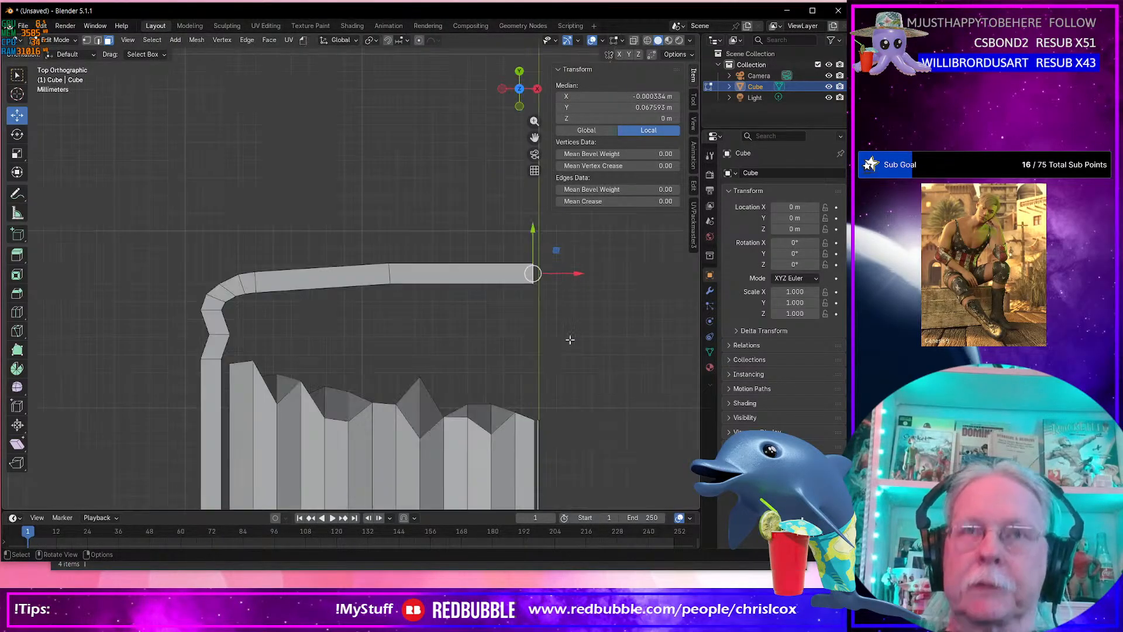
# Set the spine end face's median X to 0 m and delete that face.
pyautogui.doubleClick(656, 96)
pyautogui.write('0')
pyautogui.press('Return')
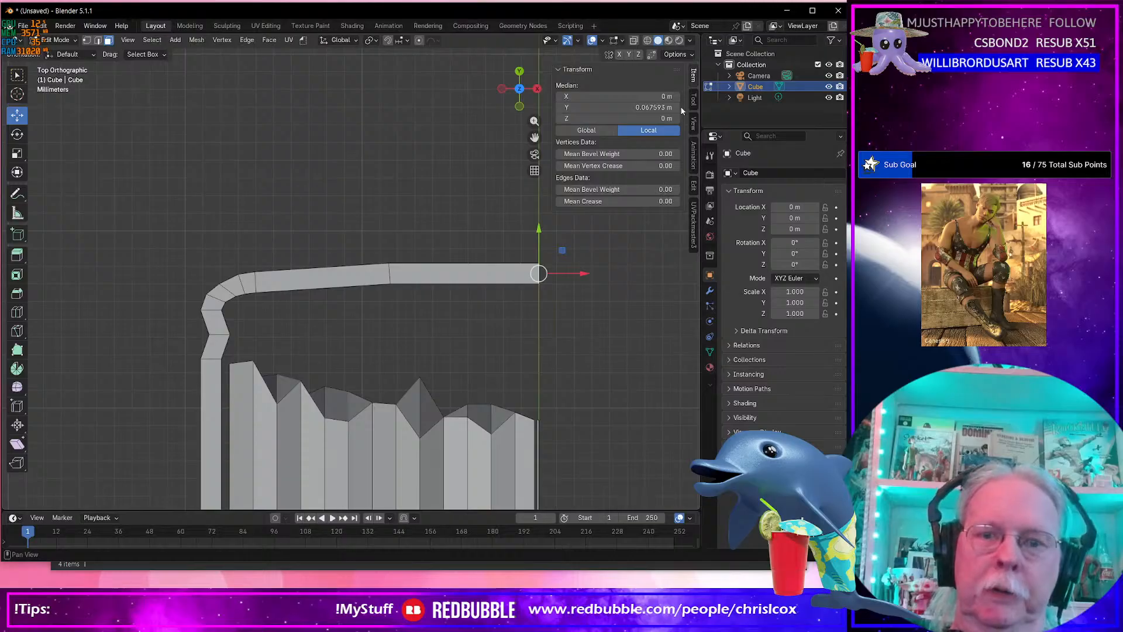
pyautogui.rightClick(543, 280)
pyautogui.click(543, 280)
# Extrude the cover's inner face at the hinge groove and move the new face along X and Y, to about X -0.0153 m, Y 0.0622 m.
pyautogui.scroll(-3, 546, 280)
pyautogui.moveTo(546, 280); pyautogui.dragTo(429, 331, button='middle')
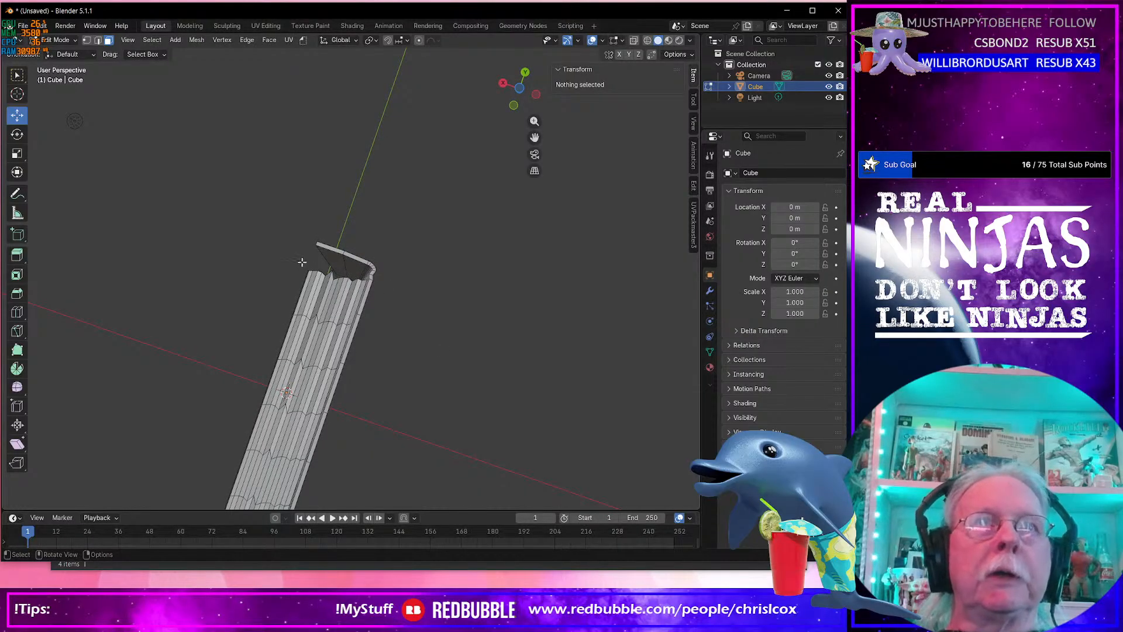
pyautogui.moveTo(324, 276); pyautogui.dragTo(392, 278, button='middle')
pyautogui.click(395, 287)
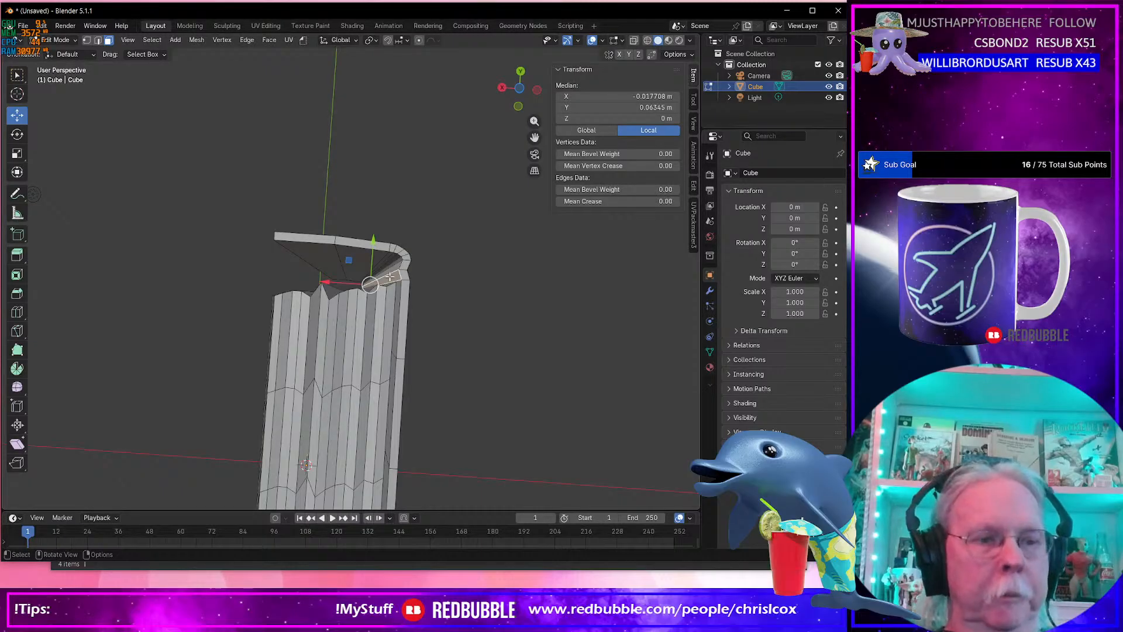
pyautogui.press('e')
pyautogui.rightClick(389, 276)
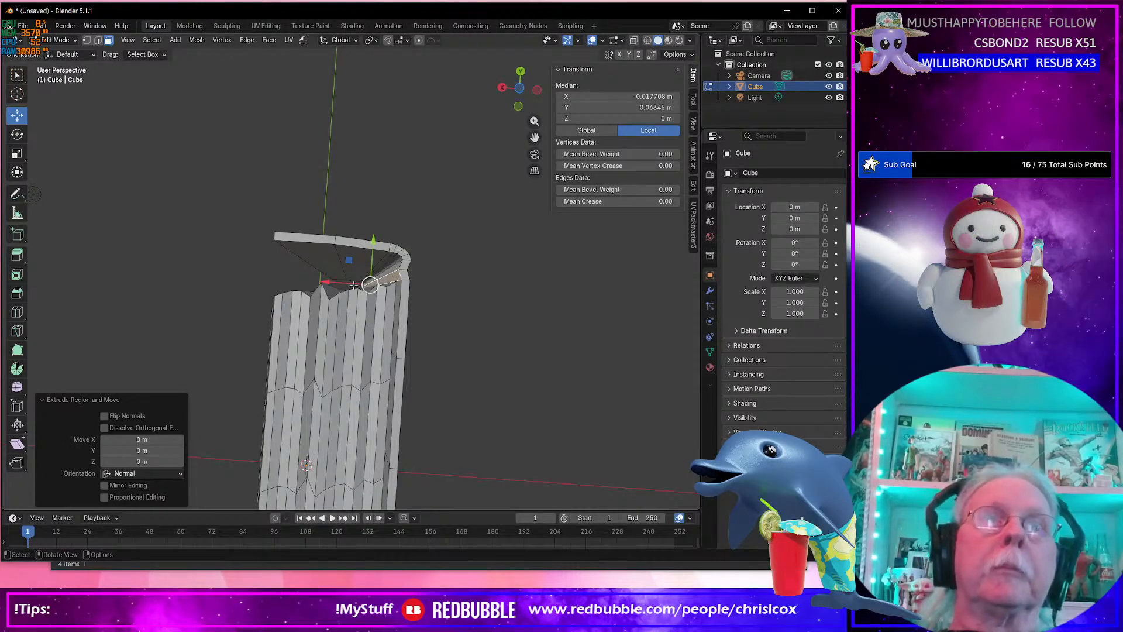
pyautogui.moveTo(333, 281); pyautogui.dragTo(310, 280)
pyautogui.moveTo(353, 237); pyautogui.dragTo(353, 241)
pyautogui.moveTo(302, 283); pyautogui.dragTo(318, 284)
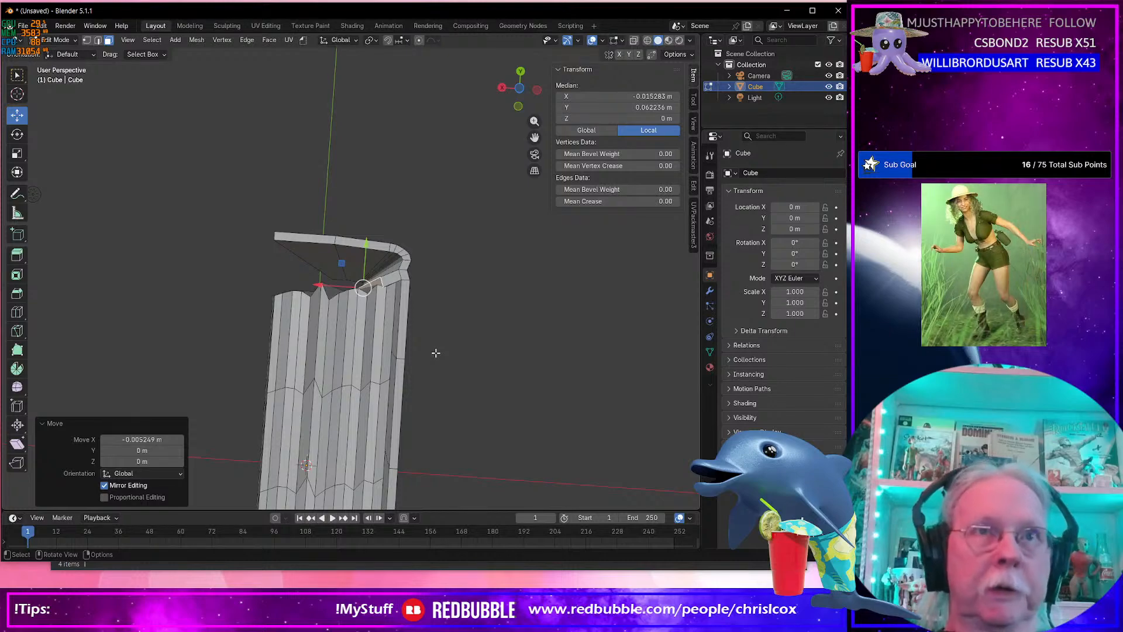
# Scale the extruded face by 0.487 in X and Y, and move it -0.001522 m in X and 0.000804 m in Y.
pyautogui.press('s')
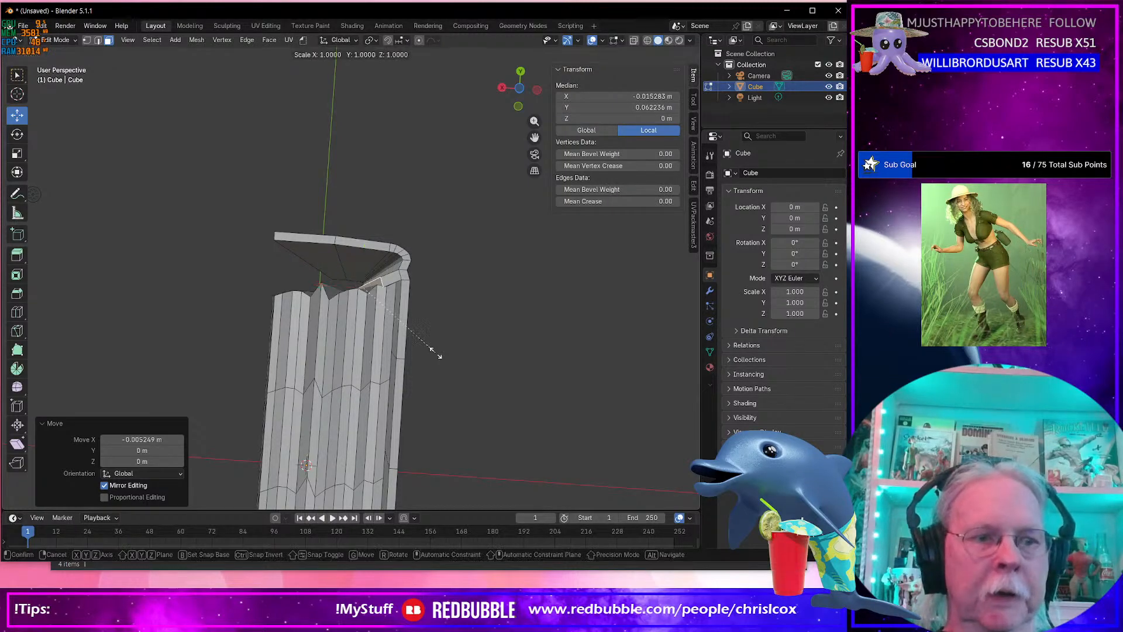
pyautogui.hotkey('shift', 'z')
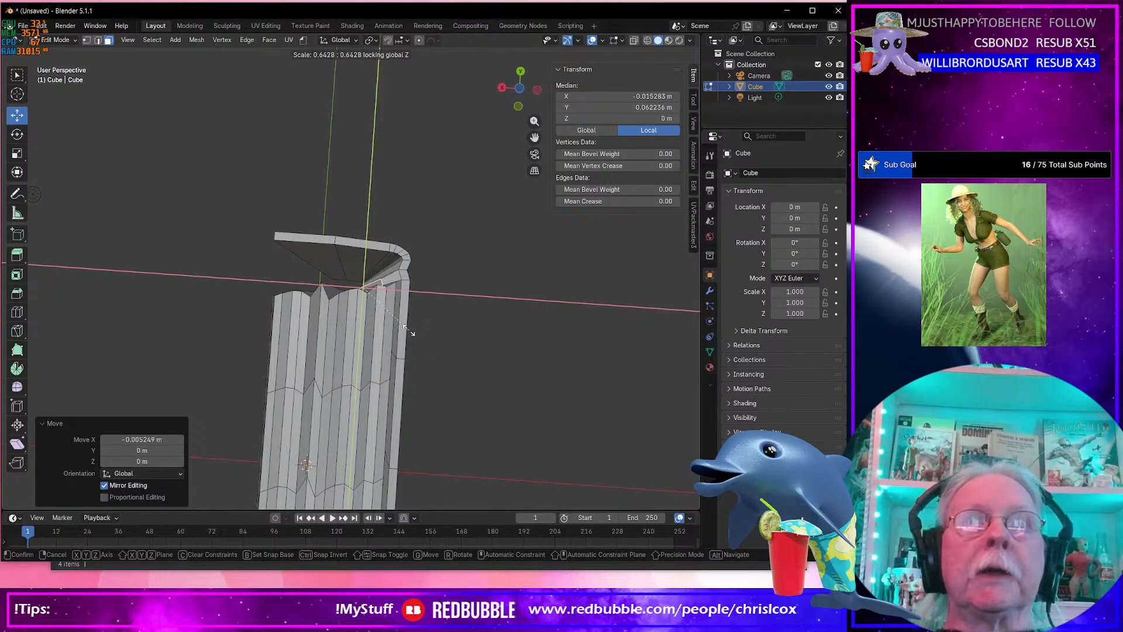
pyautogui.click(397, 321)
pyautogui.press('KP_7')
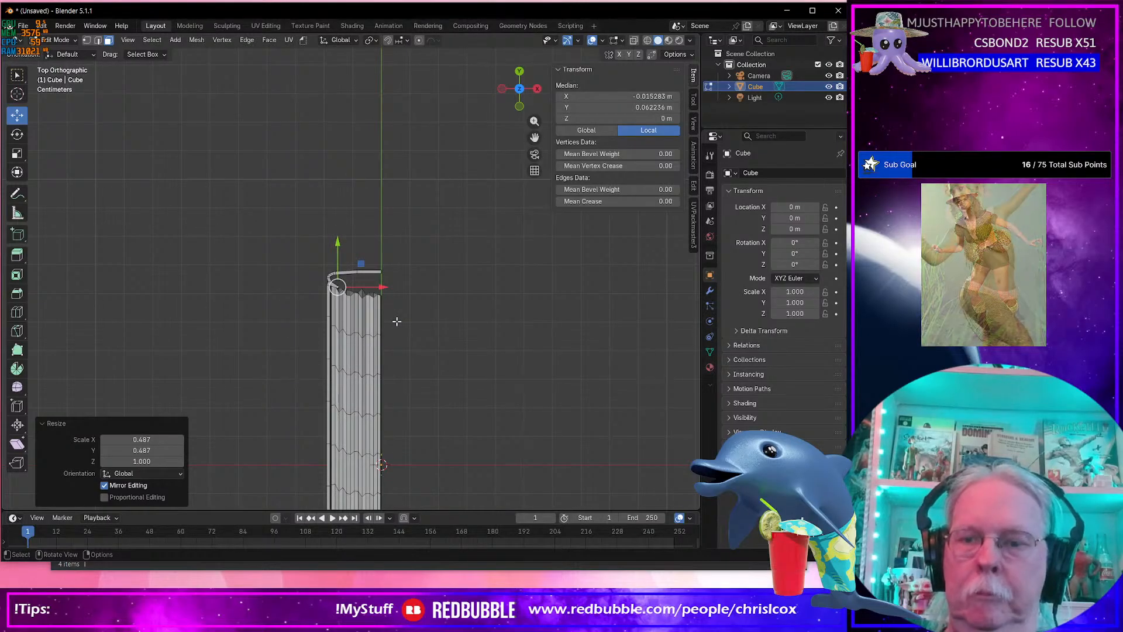
pyautogui.scroll(3, 397, 321)
pyautogui.scroll(5, 391, 316)
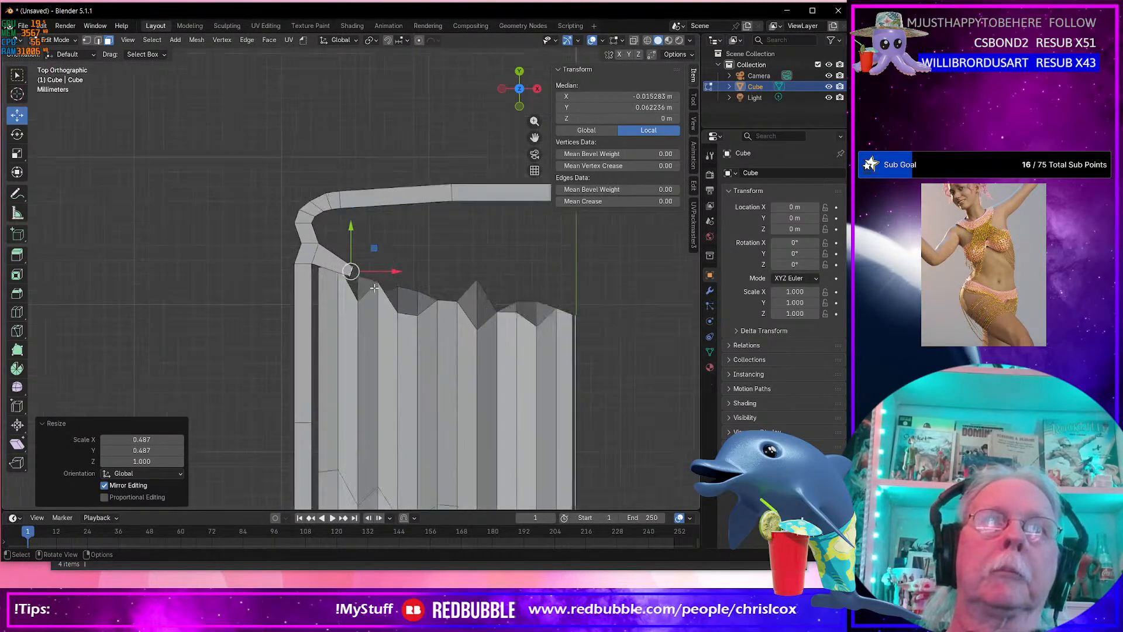
pyautogui.press('g')
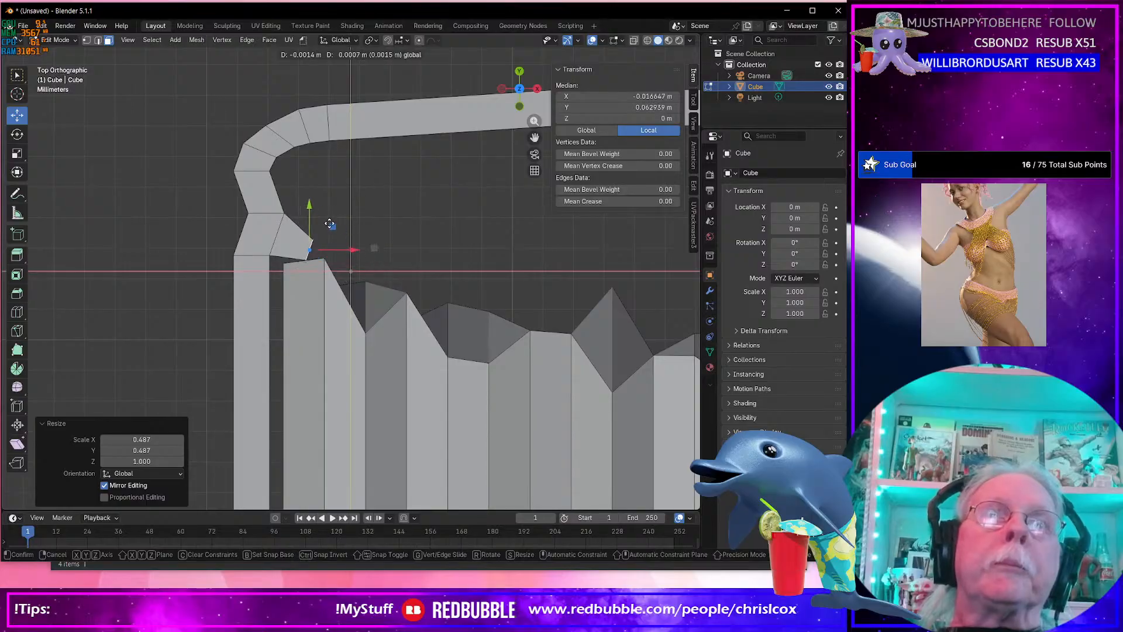
pyautogui.click(325, 219)
pyautogui.scroll(-4, 351, 251)
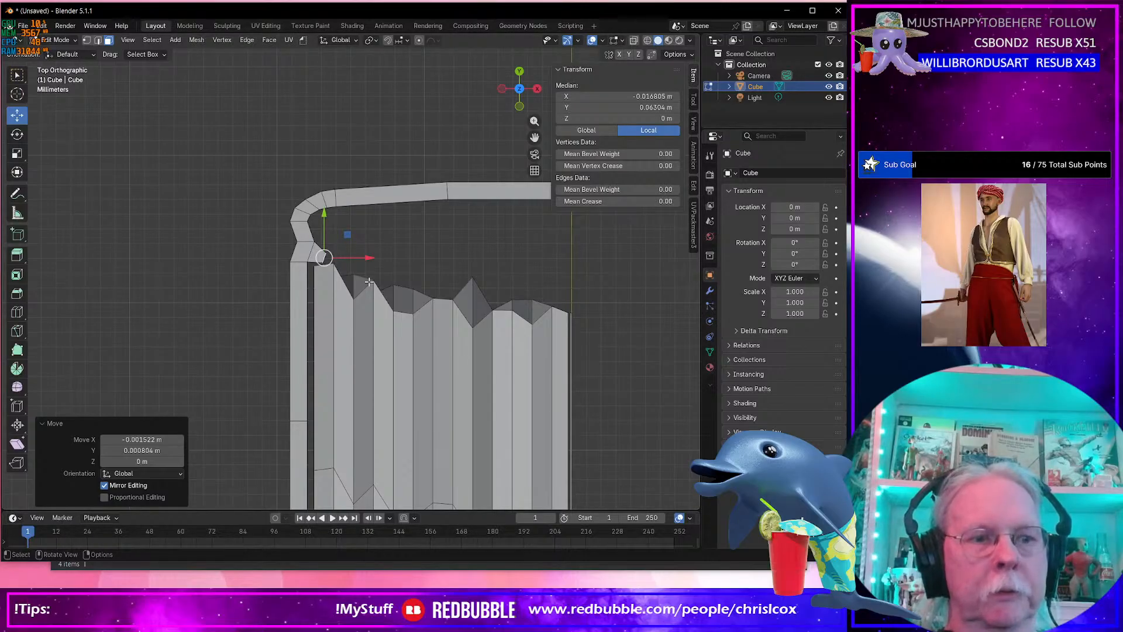
# Extrude the face about 0.0175 m along its normal across the page block, and raise its end to about Y 0.0611 m.
pyautogui.press('g')
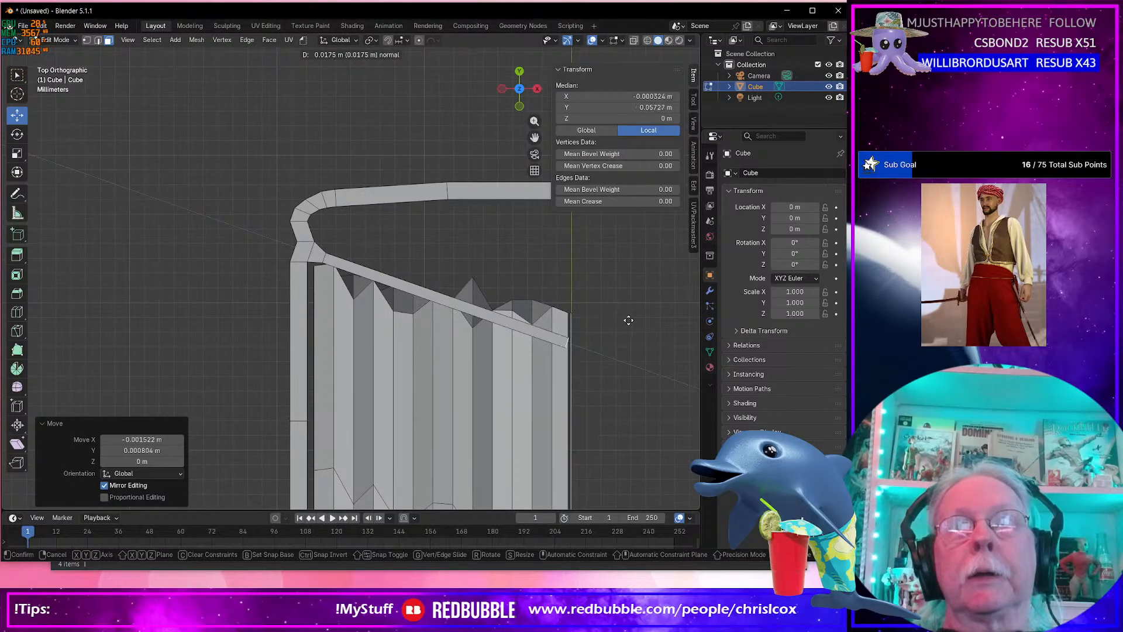
pyautogui.click(630, 321)
pyautogui.moveTo(568, 301); pyautogui.dragTo(567, 243)
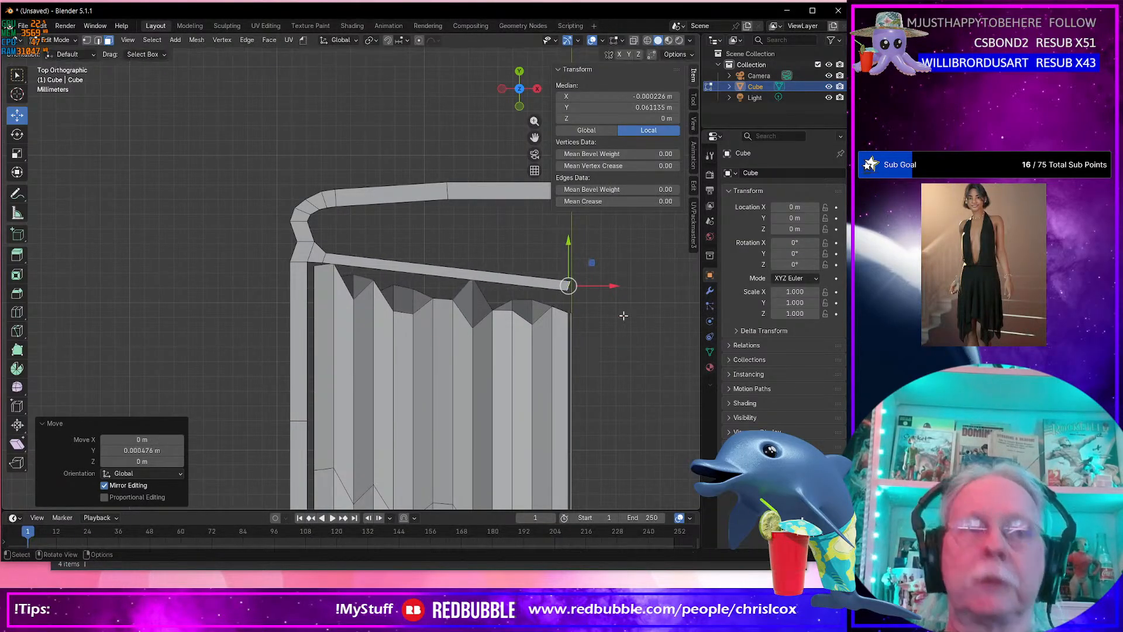
# Flatten the inner strip's end face by scaling it to 0 along X.
pyautogui.press('s')
pyautogui.press('x')
pyautogui.press('0')
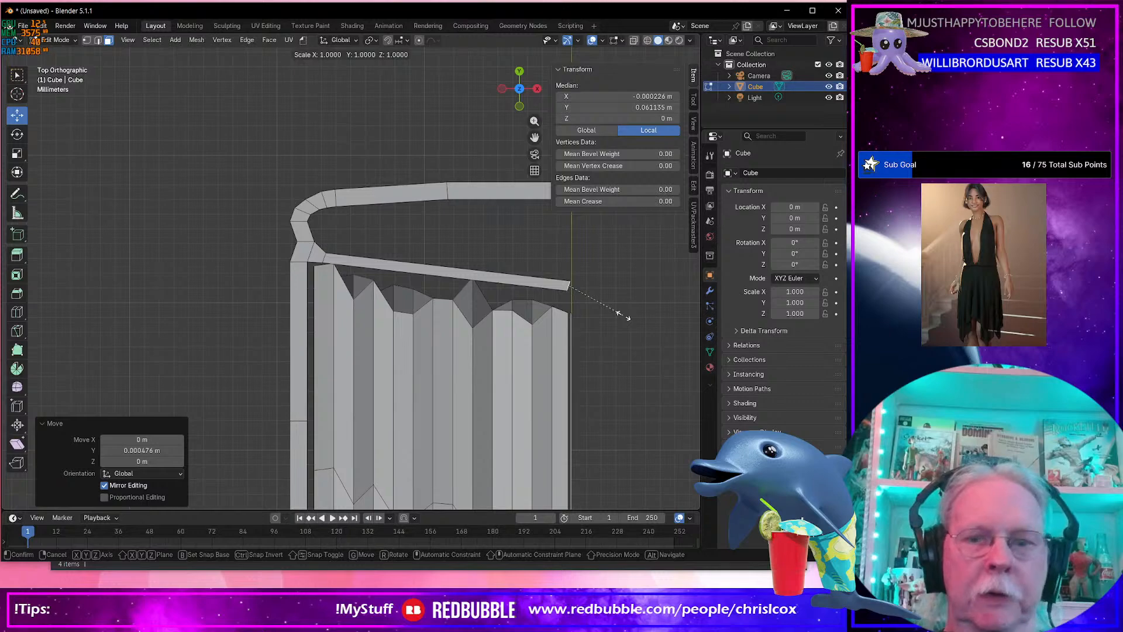
pyautogui.press('Return')
# Set the inner strip's end face to median X 0 m and delete that face.
pyautogui.click(653, 97)
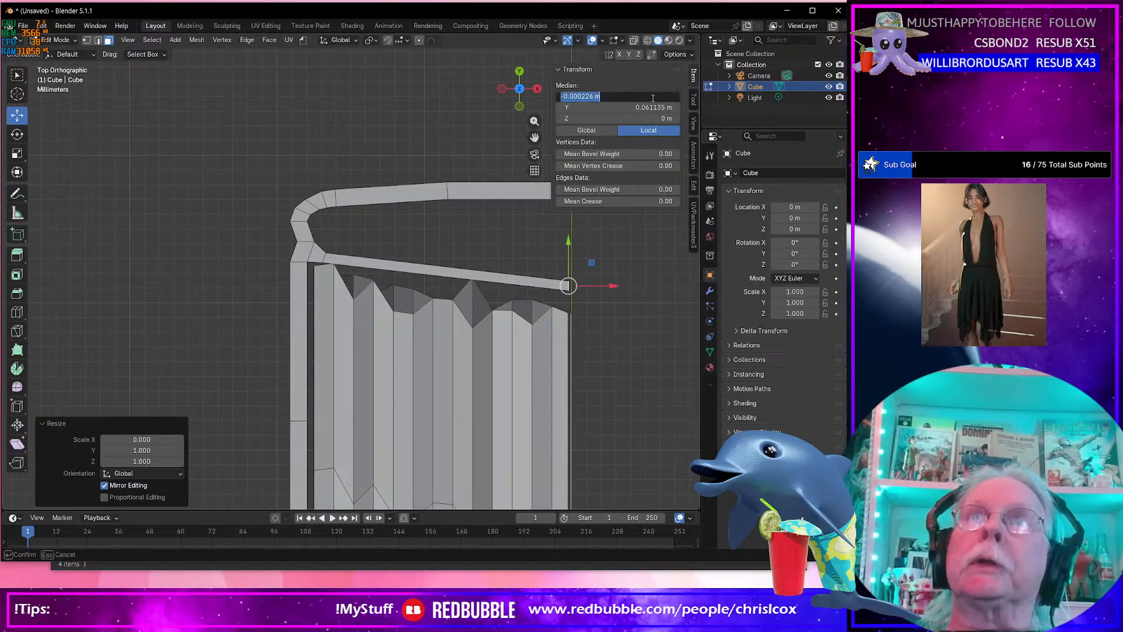
pyautogui.write('0')
pyautogui.press('Return')
pyautogui.press('x')
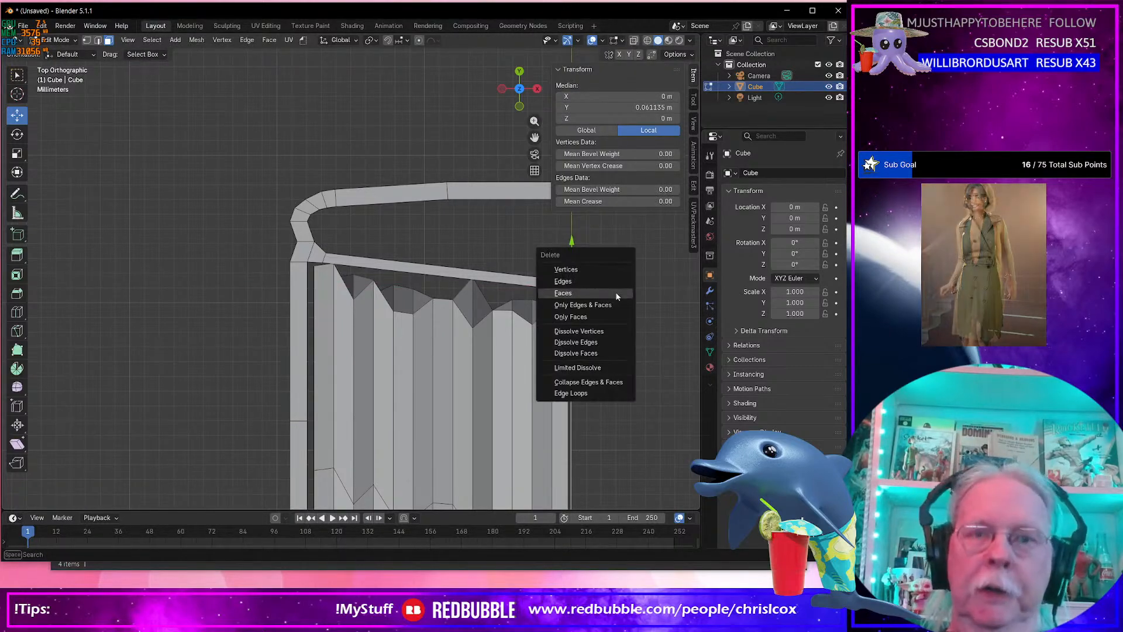
pyautogui.click(615, 295)
# Add one loop cut across the middle of the inner strip between the hinge and the centre line.
pyautogui.moveTo(614, 293); pyautogui.dragTo(352, 468, button='middle')
pyautogui.scroll(-6, 577, 274)
pyautogui.scroll(5, 342, 229)
pyautogui.moveTo(429, 464)
pyautogui.mouseDown(button='middle')
pyautogui.moveTo(448, 480)
pyautogui.moveTo(434, 473)
pyautogui.mouseUp(button='middle')
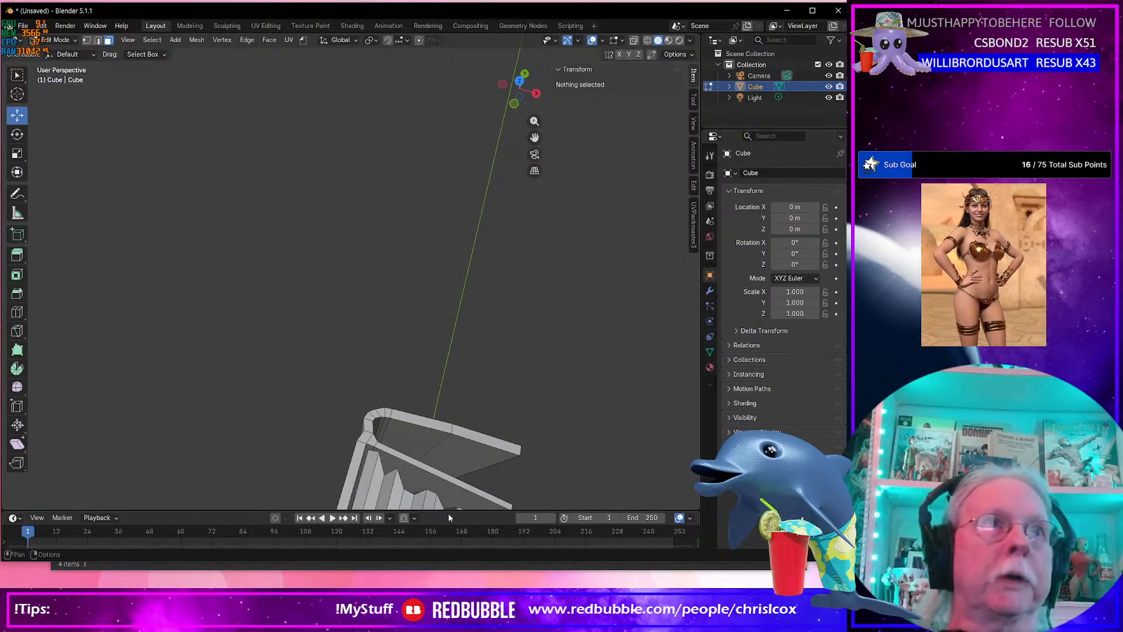
pyautogui.click(444, 476)
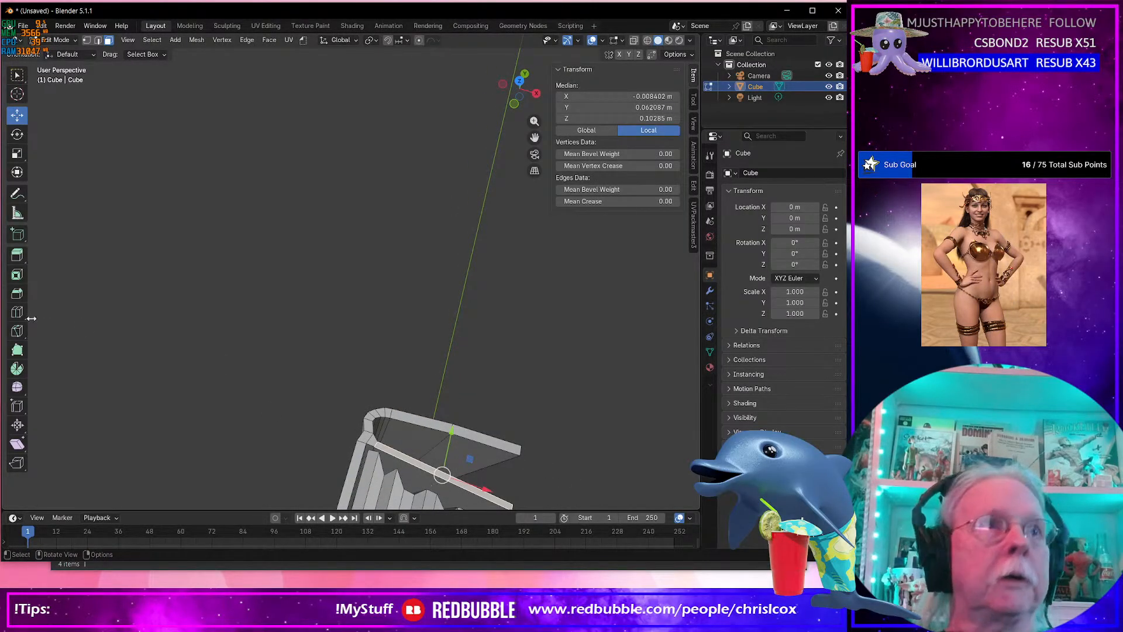
pyautogui.click(17, 314)
pyautogui.click(438, 471)
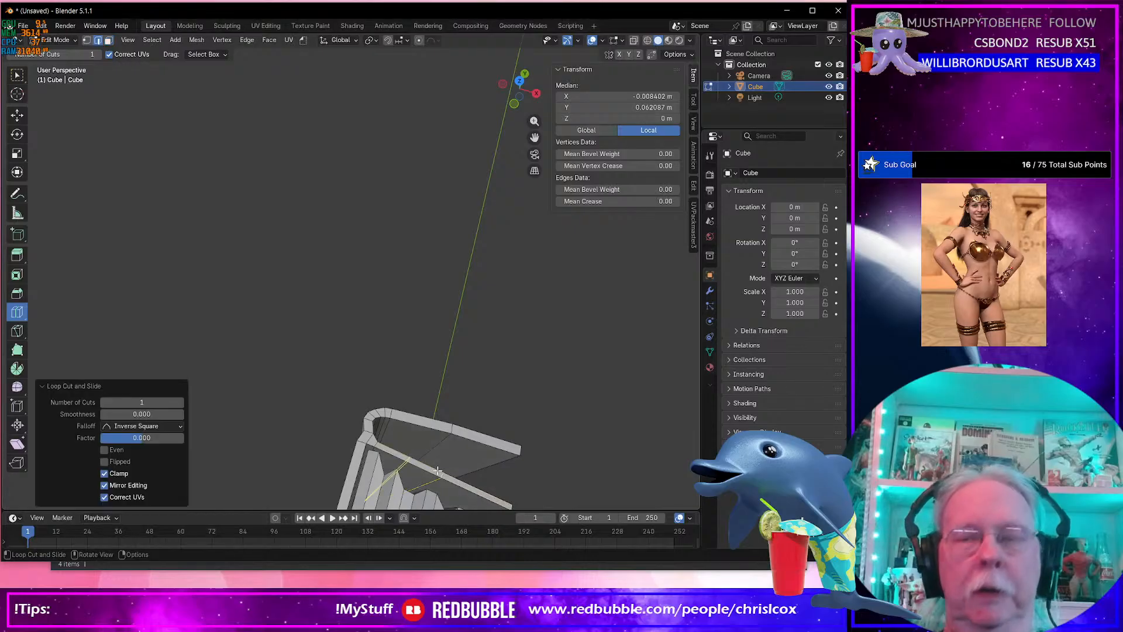
# Move the inner strip's new edge loop -0.00091 m along Y, toward the pages.
pyautogui.press('KP_7')
pyautogui.scroll(1, 445, 473)
pyautogui.press('KP_Decimal')
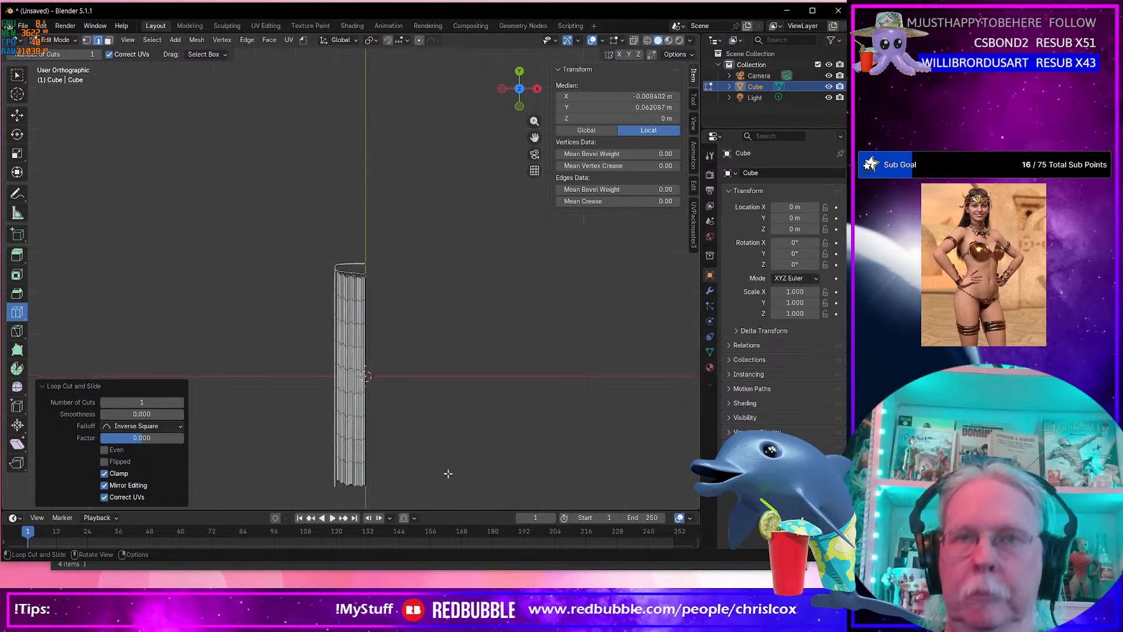
pyautogui.scroll(10, 364, 384)
pyautogui.scroll(5, 364, 379)
pyautogui.hotkey('shift', 'space')
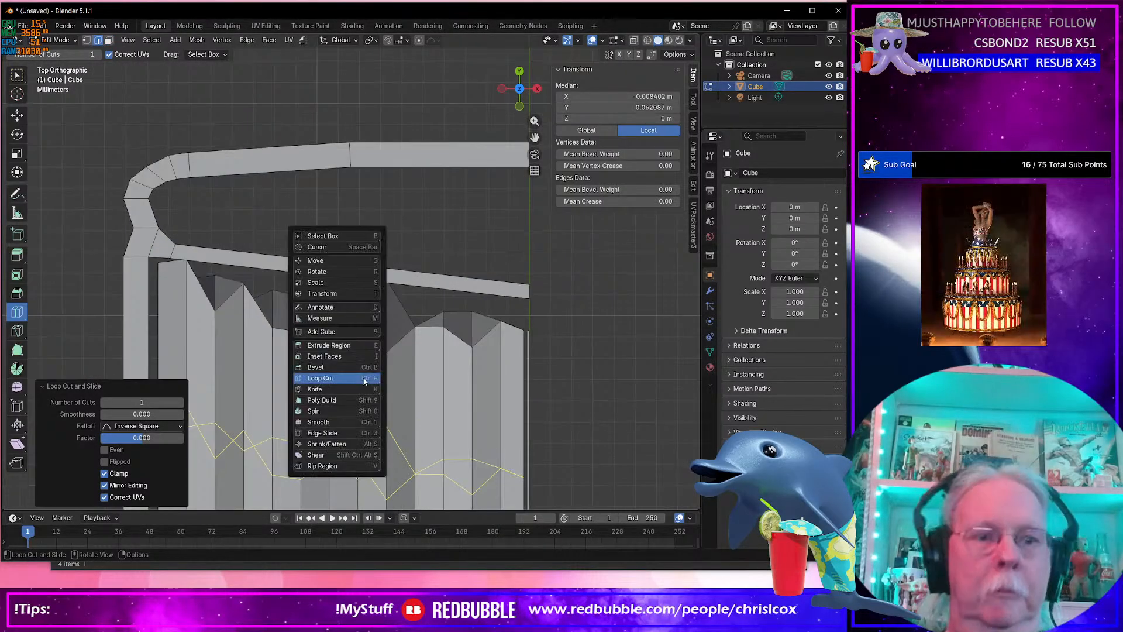
pyautogui.press('g')
pyautogui.moveTo(349, 230); pyautogui.dragTo(350, 251)
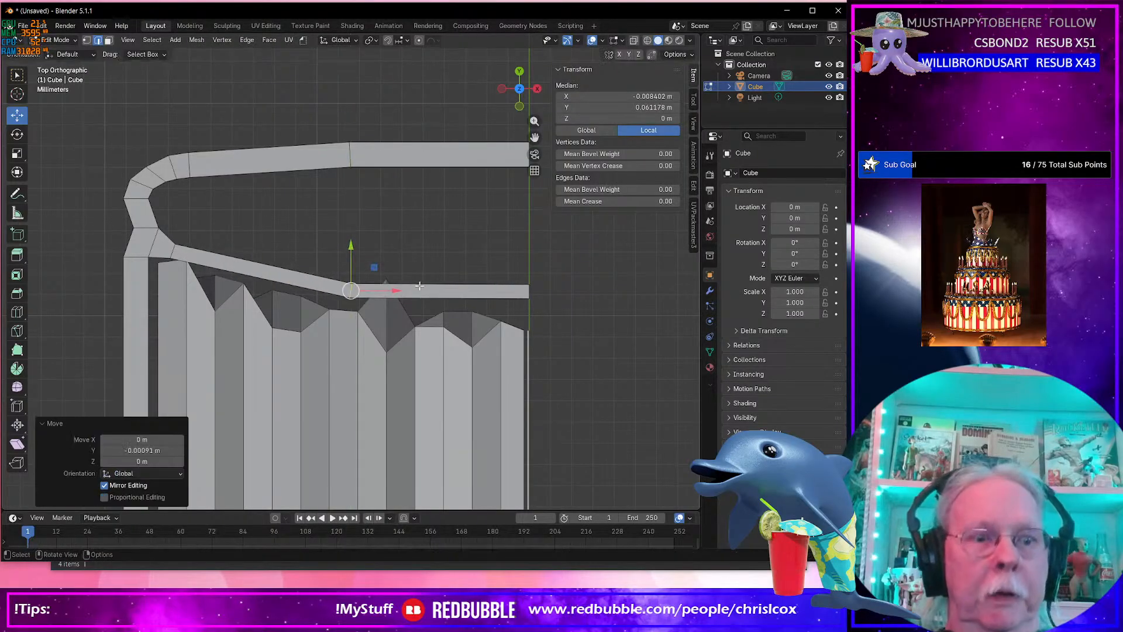
# Bevel the inner strip's middle edge loop with 5 segments and an offset of about 0.0072 m.
pyautogui.hotkey('ctrl', 'b')
pyautogui.scroll(2, 515, 283)
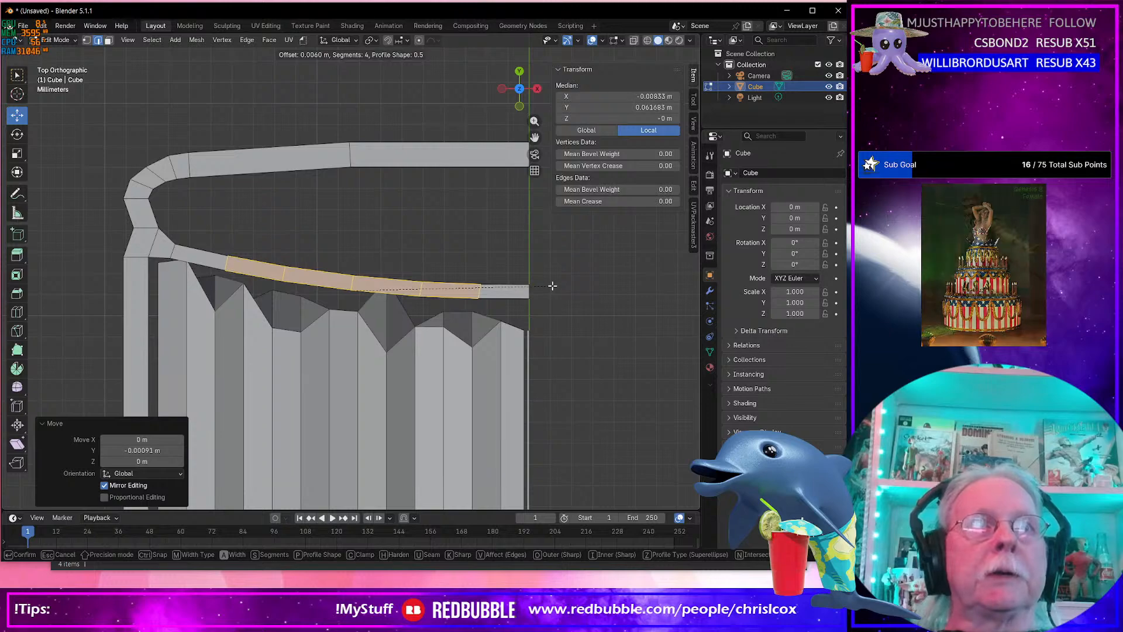
pyautogui.scroll(1, 552, 285)
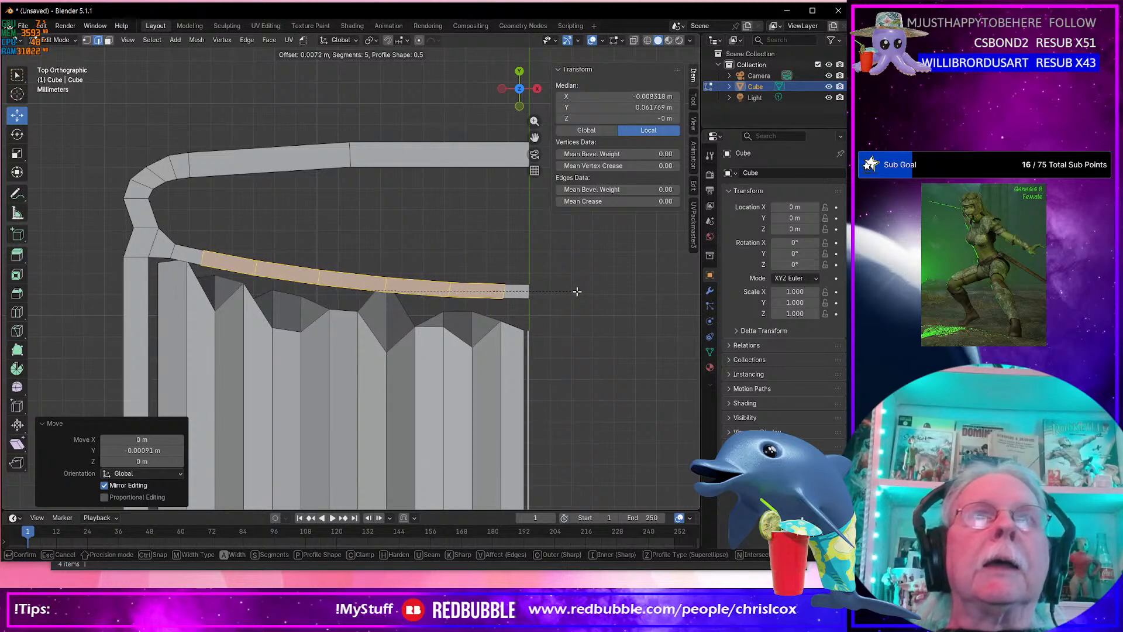
pyautogui.click(577, 291)
# Return to Object Mode and add a Mirror modifier on the X axis to the half book.
pyautogui.scroll(-9, 562, 298)
pyautogui.scroll(8, 435, 294)
pyautogui.moveTo(557, 299); pyautogui.dragTo(280, 166, button='middle')
pyautogui.scroll(-2, 435, 294)
pyautogui.press('Tab')
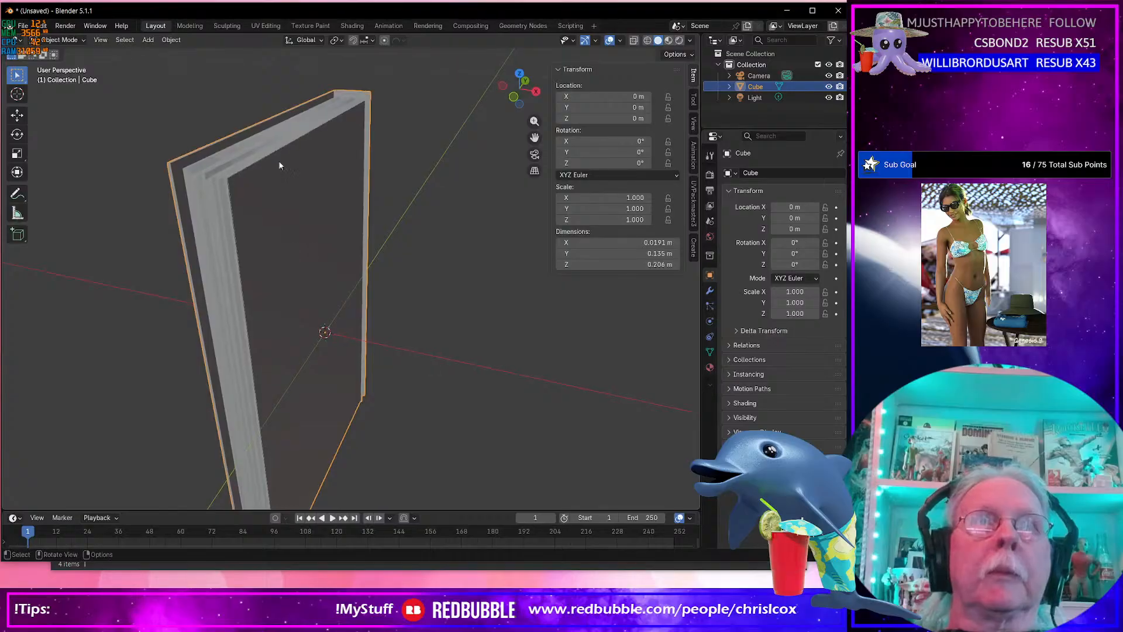
pyautogui.moveTo(344, 106); pyautogui.dragTo(409, 199, button='middle')
pyautogui.moveTo(453, 243); pyautogui.dragTo(496, 261, button='middle')
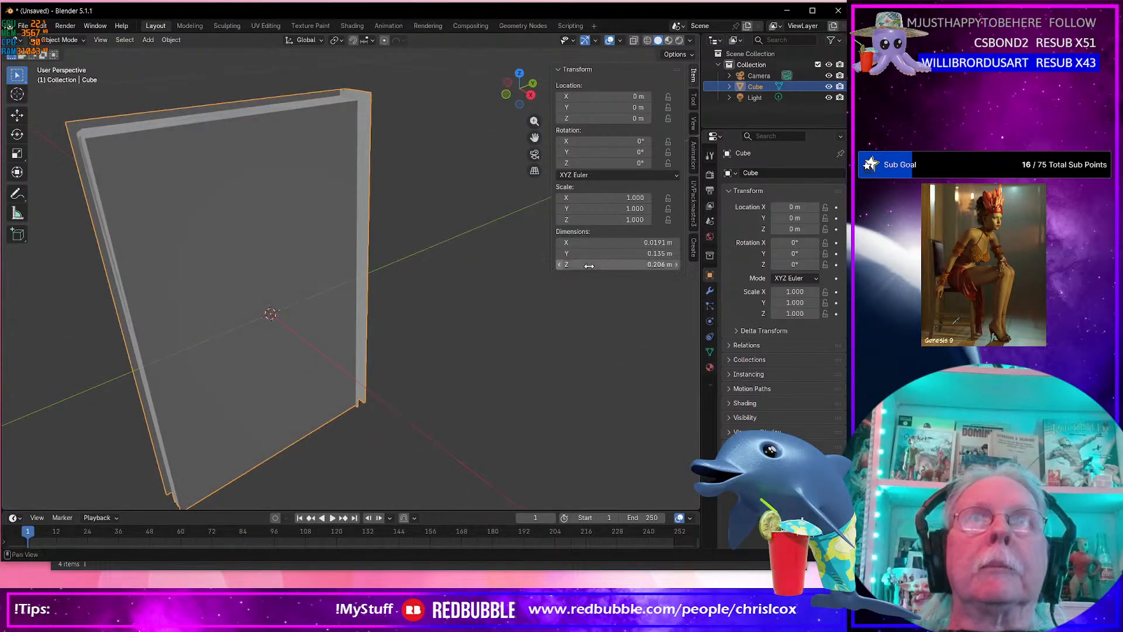
pyautogui.click(711, 290)
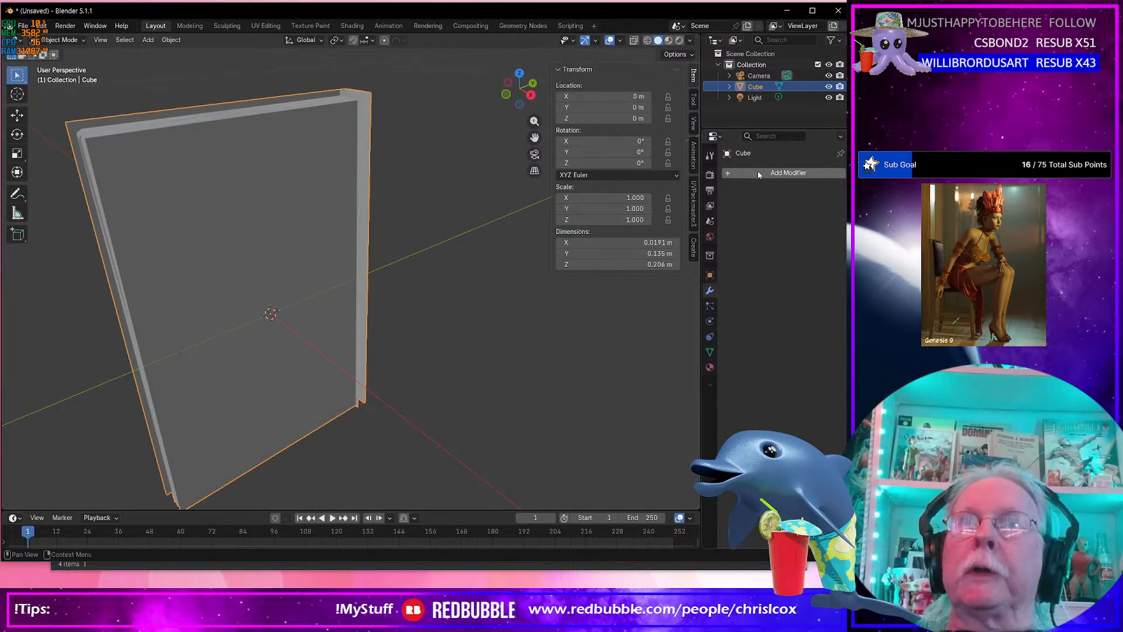
pyautogui.click(757, 172)
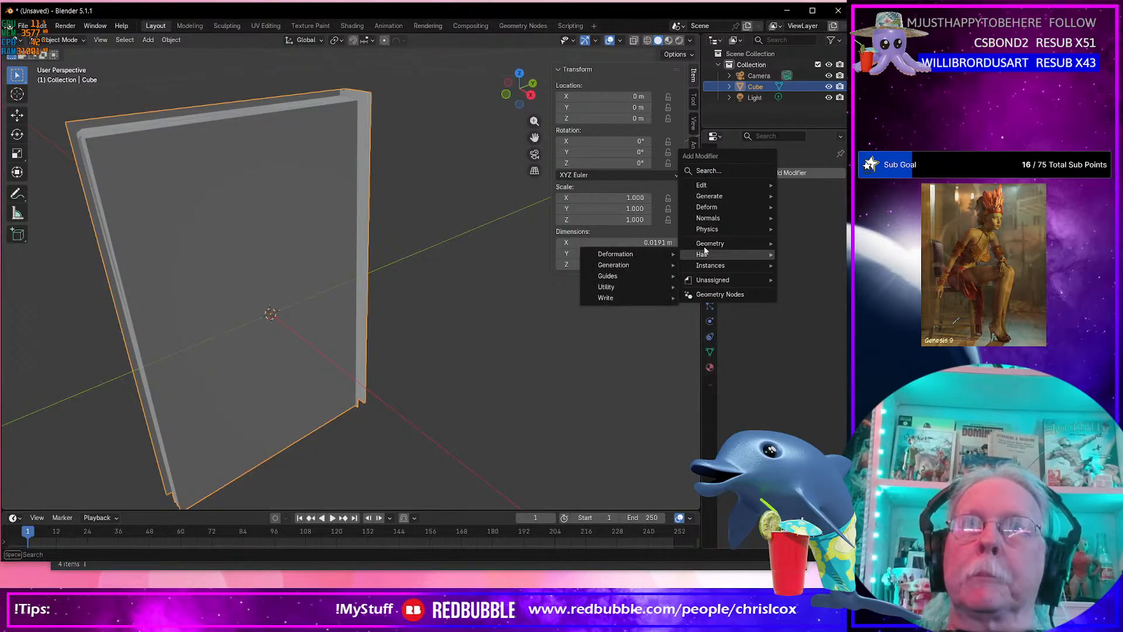
pyautogui.moveTo(705, 185)
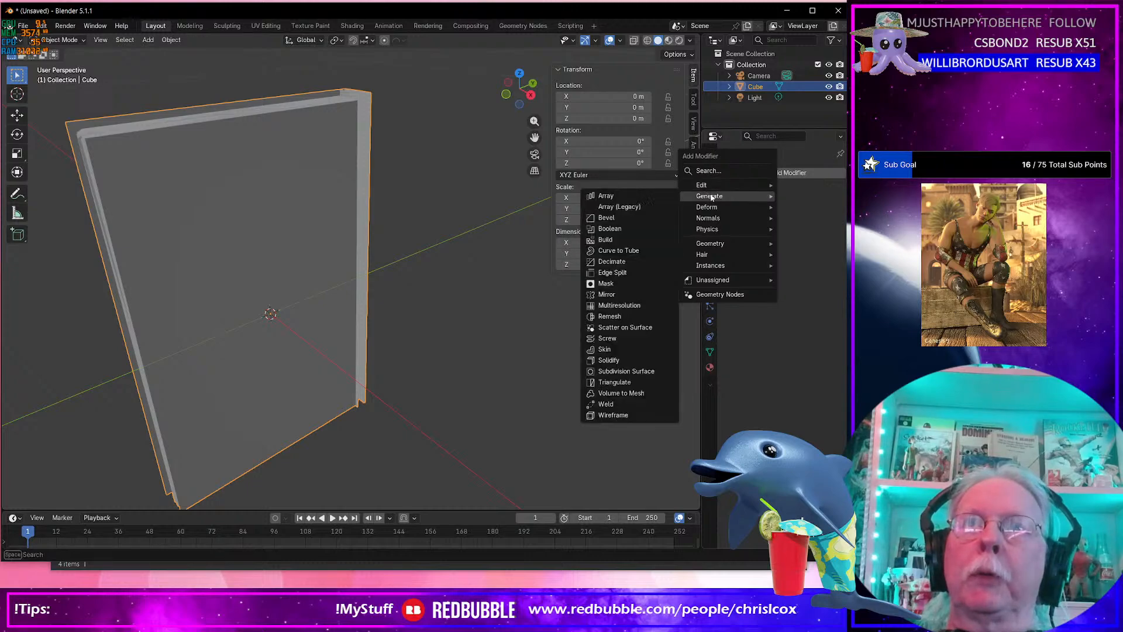
pyautogui.click(607, 294)
# Examine the mirrored book's page edges, covers and spine from several sides.
pyautogui.moveTo(444, 304); pyautogui.dragTo(396, 228, button='middle')
pyautogui.scroll(-5, 400, 320)
pyautogui.scroll(5, 421, 288)
pyautogui.press('Tab')
pyautogui.press('Tab')
pyautogui.scroll(3, 427, 296)
pyautogui.scroll(-2, 426, 295)
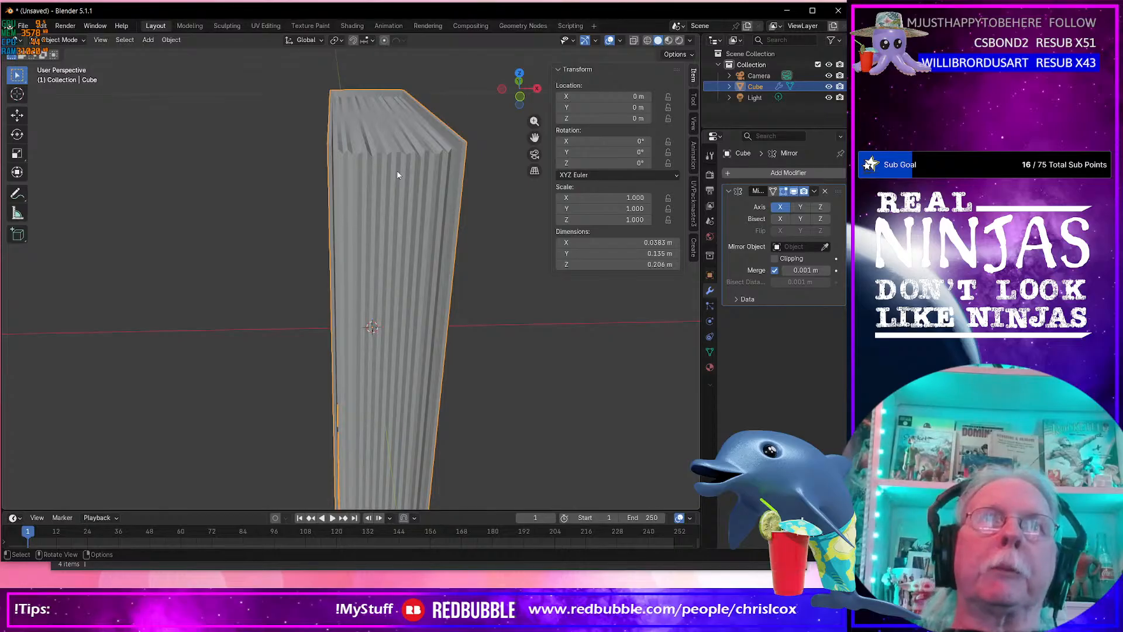
pyautogui.moveTo(397, 175)
pyautogui.mouseDown(button='middle')
pyautogui.moveTo(374, 187)
pyautogui.moveTo(418, 180)
pyautogui.mouseUp(button='middle')
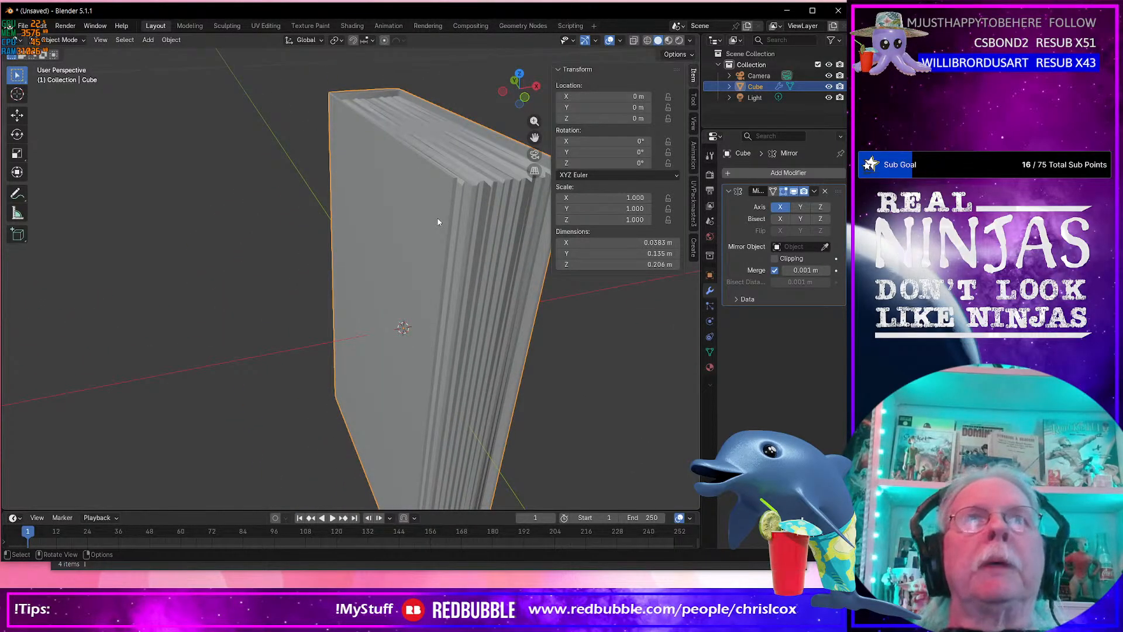
pyautogui.moveTo(438, 222); pyautogui.dragTo(354, 287, button='middle')
pyautogui.moveTo(347, 328); pyautogui.dragTo(382, 289, button='middle')
pyautogui.scroll(-4, 380, 264)
pyautogui.moveTo(366, 251); pyautogui.dragTo(398, 316, button='middle')
# Select the cover's outer side faces in Edit Mode and move them -0.000859 m along X to thicken the cover.
pyautogui.press('Tab')
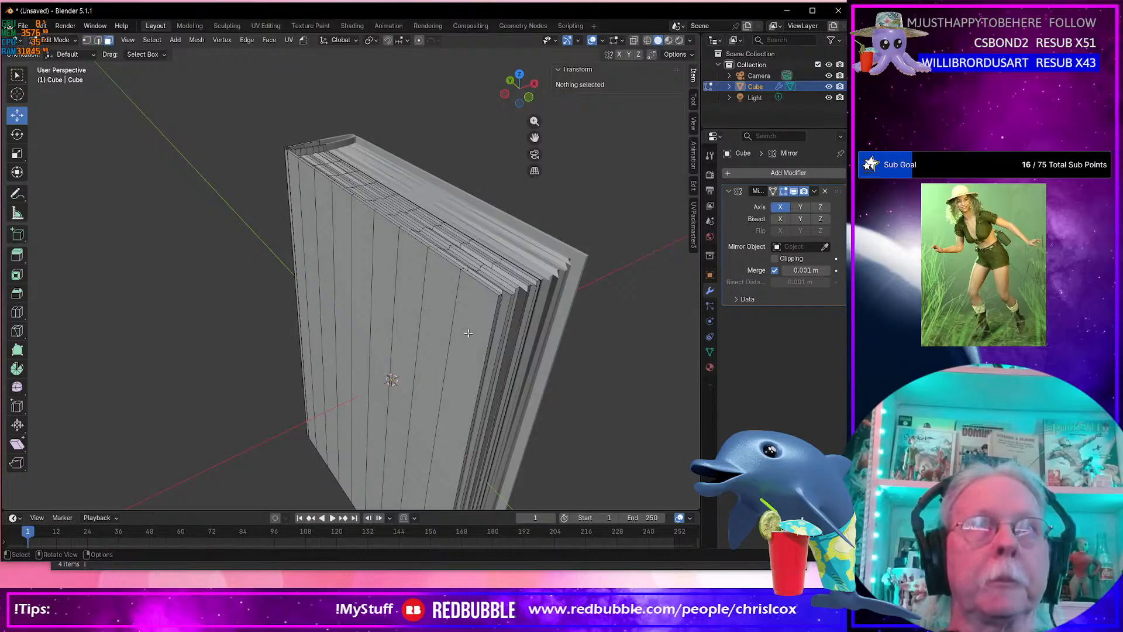
pyautogui.hotkey('ctrl', 'z')
pyautogui.keyDown('ctrl'); pyautogui.keyDown('shift'); pyautogui.click(291, 187); pyautogui.keyUp('shift'); pyautogui.keyUp('ctrl')
pyautogui.moveTo(291, 187); pyautogui.dragTo(350, 304, button='middle')
pyautogui.moveTo(385, 396); pyautogui.dragTo(383, 397)
pyautogui.moveTo(383, 397); pyautogui.dragTo(410, 383, button='middle')
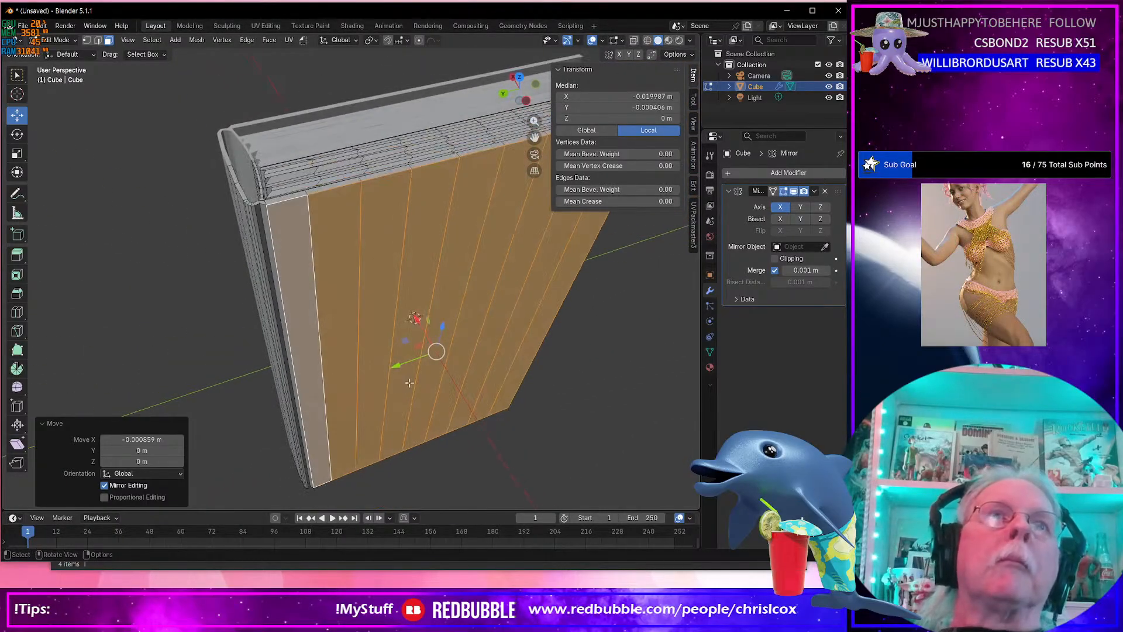
# Select the outer cover's vertical edge beside the hinge and shift it slightly along Y, away from the spine.
pyautogui.click(273, 235)
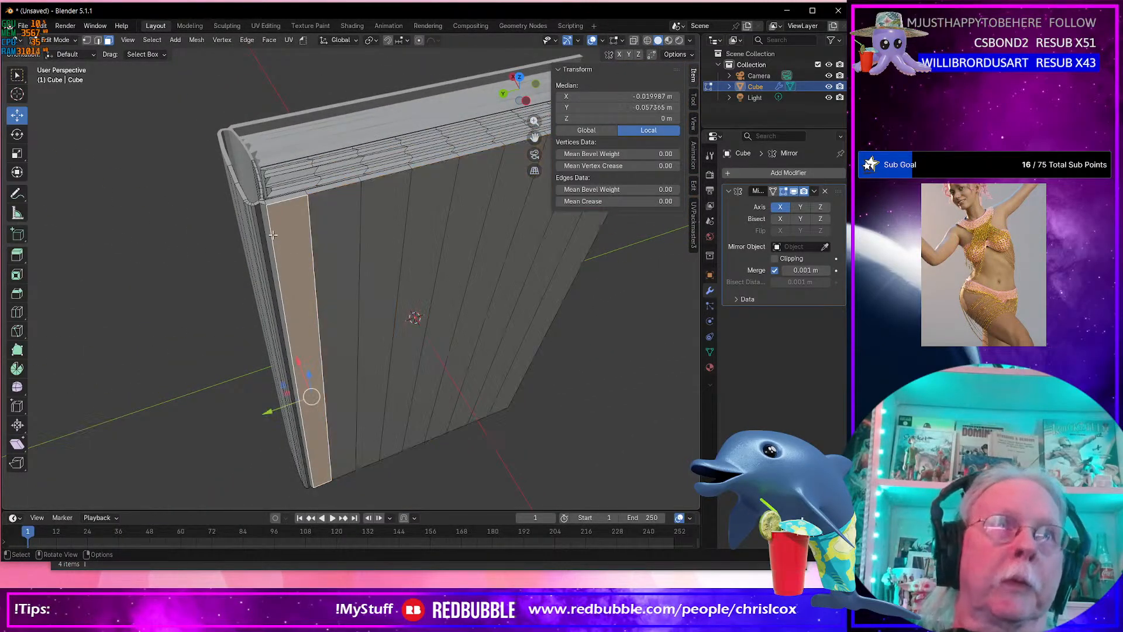
pyautogui.press('2')
pyautogui.click(273, 239)
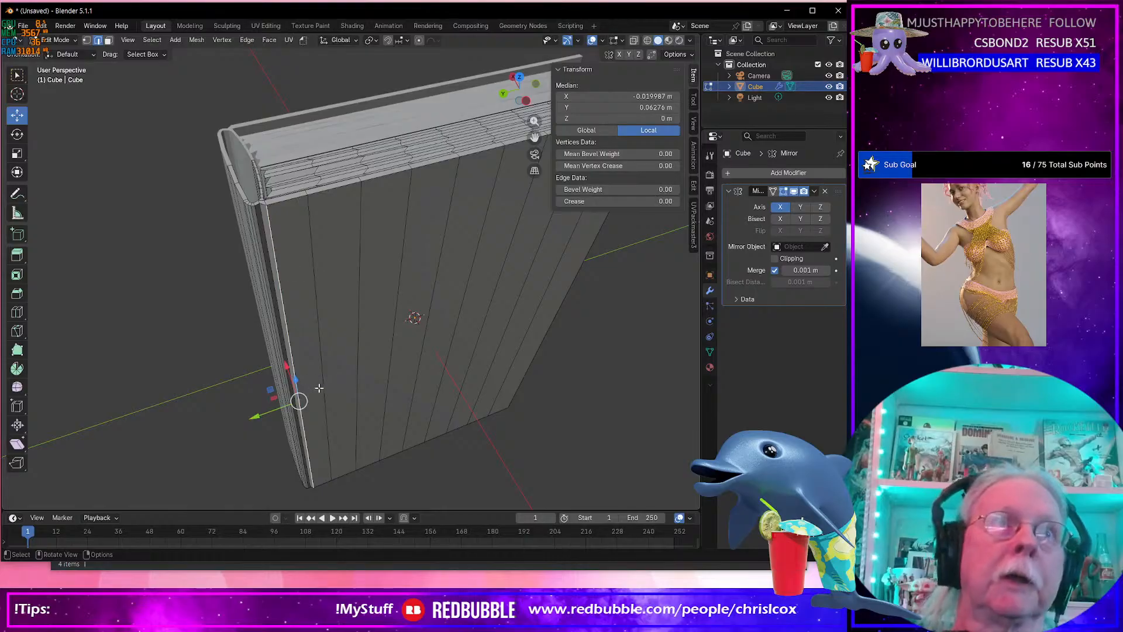
pyautogui.moveTo(257, 414); pyautogui.dragTo(263, 415)
# Select the edge loops running along the top and bottom rims of the half book's cover.
pyautogui.moveTo(344, 396); pyautogui.dragTo(250, 403, button='middle')
pyautogui.keyDown('alt'); pyautogui.click(364, 220); pyautogui.keyUp('alt')
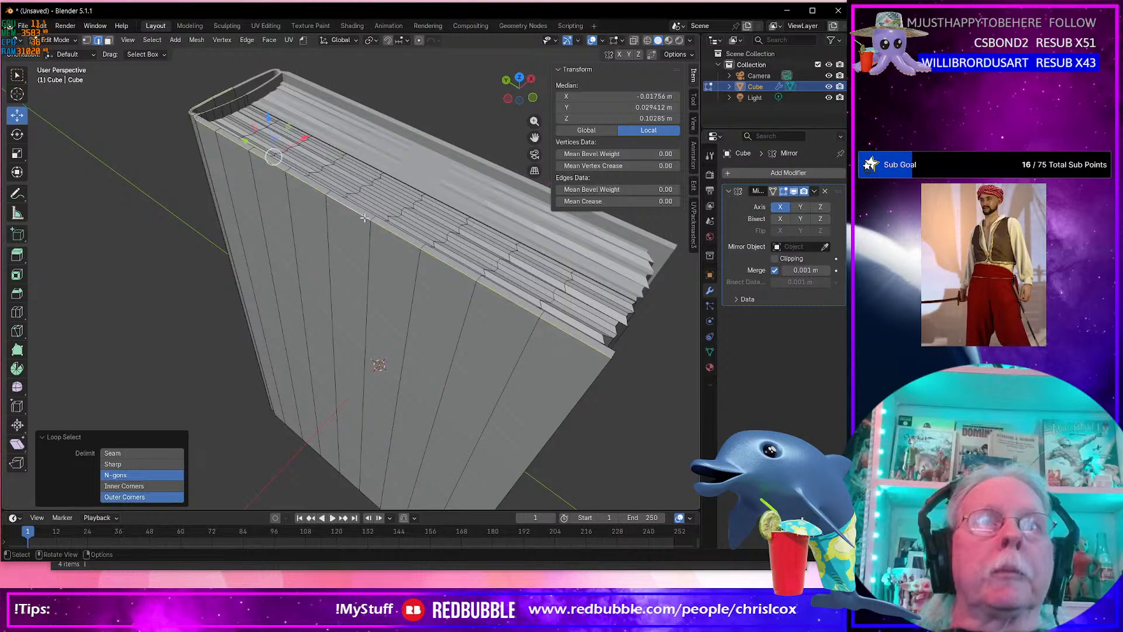
pyautogui.keyDown('alt'); pyautogui.click(391, 222); pyautogui.keyUp('alt')
pyautogui.moveTo(389, 225); pyautogui.dragTo(350, 178, button='middle')
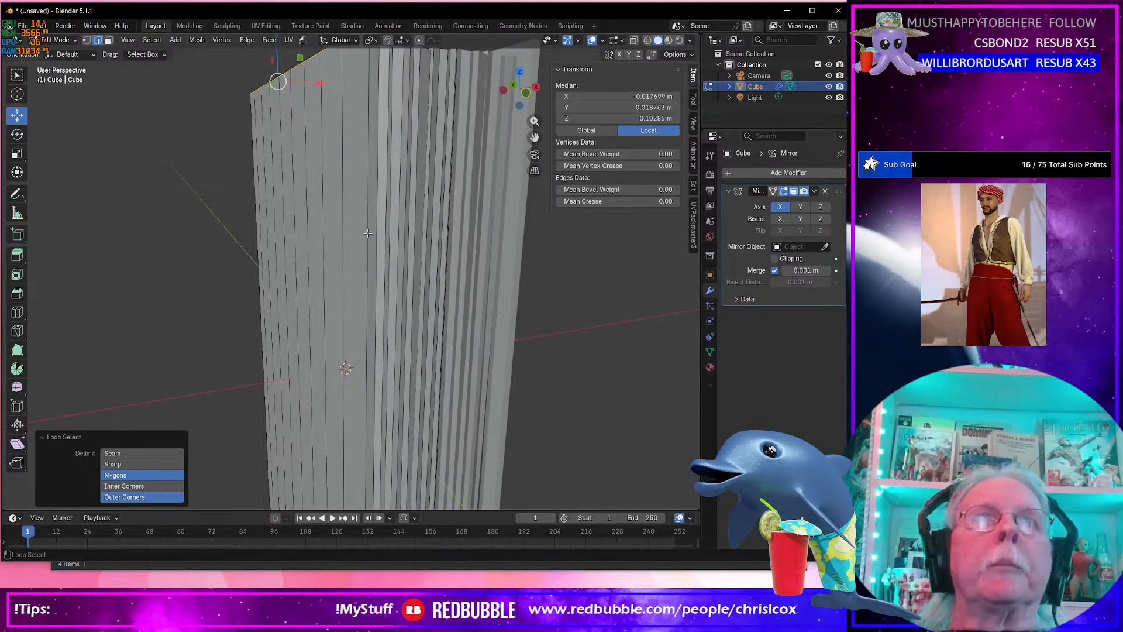
pyautogui.moveTo(368, 234); pyautogui.dragTo(389, 166, button='middle')
pyautogui.keyDown('alt'); pyautogui.keyDown('shift'); pyautogui.click(452, 328); pyautogui.keyUp('shift'); pyautogui.keyUp('alt')
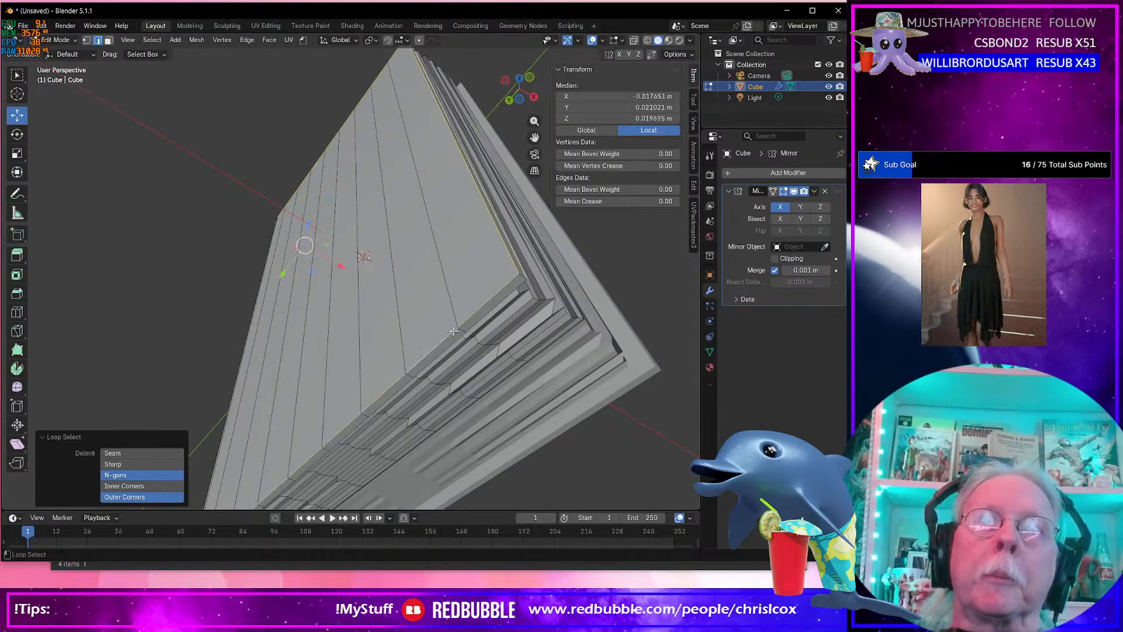
pyautogui.keyDown('alt'); pyautogui.keyDown('shift'); pyautogui.click(457, 341); pyautogui.keyUp('shift'); pyautogui.keyUp('alt')
pyautogui.moveTo(458, 342); pyautogui.dragTo(495, 245, button='middle')
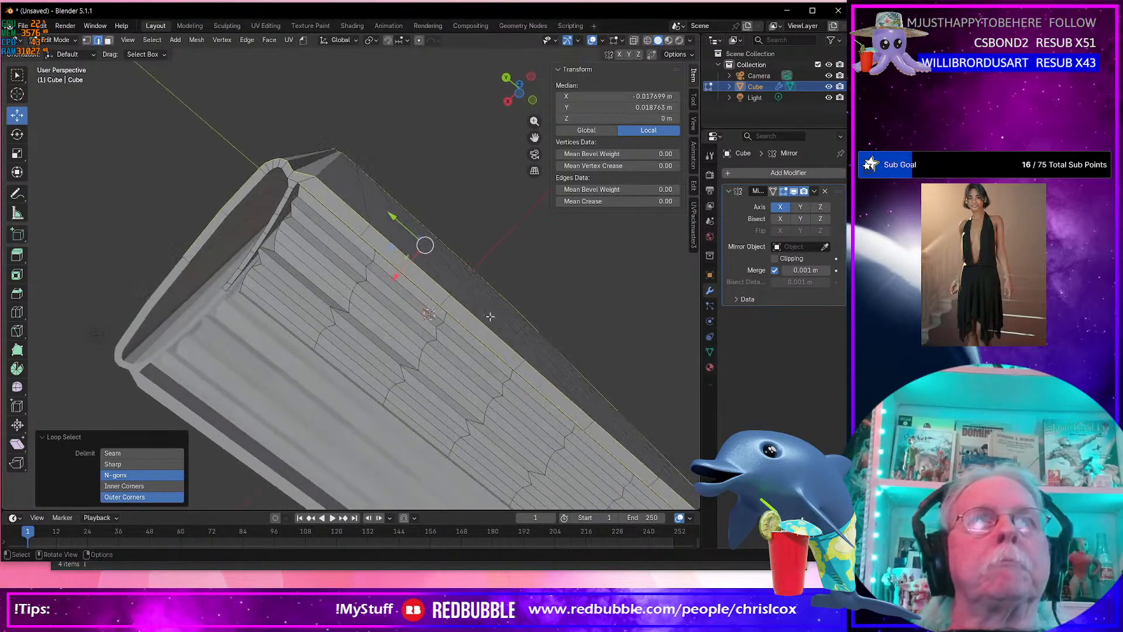
# Extend the edge selection with the loops around the inner spine and hinge at both ends of the book.
pyautogui.keyDown('alt'); pyautogui.keyDown('shift'); pyautogui.click(284, 206); pyautogui.keyUp('shift'); pyautogui.keyUp('alt')
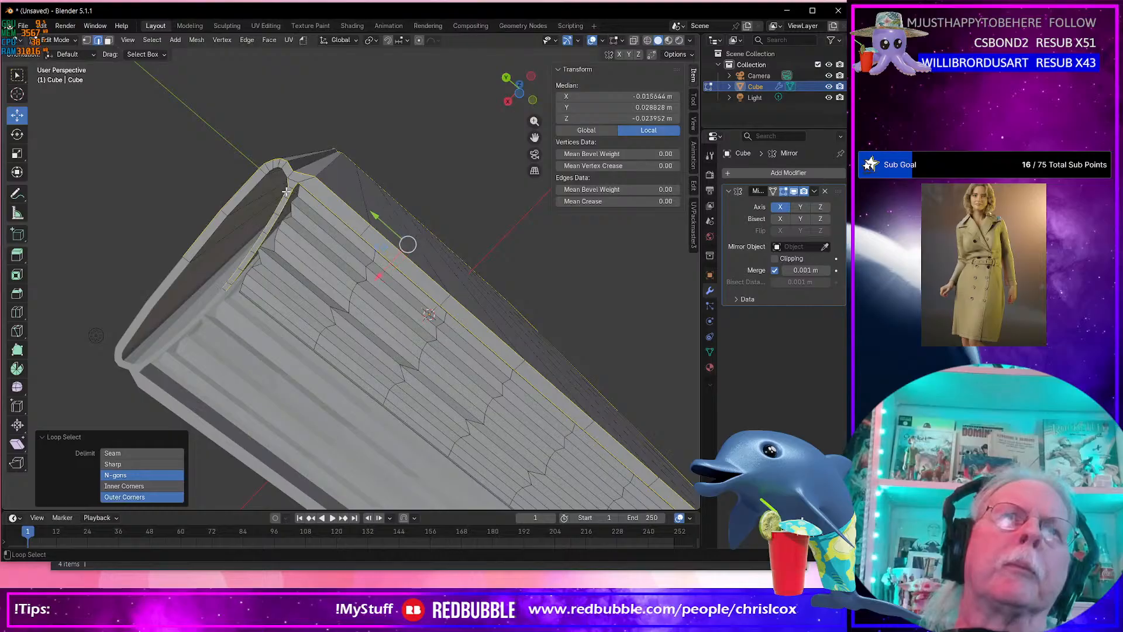
pyautogui.moveTo(252, 208); pyautogui.dragTo(295, 352, button='middle')
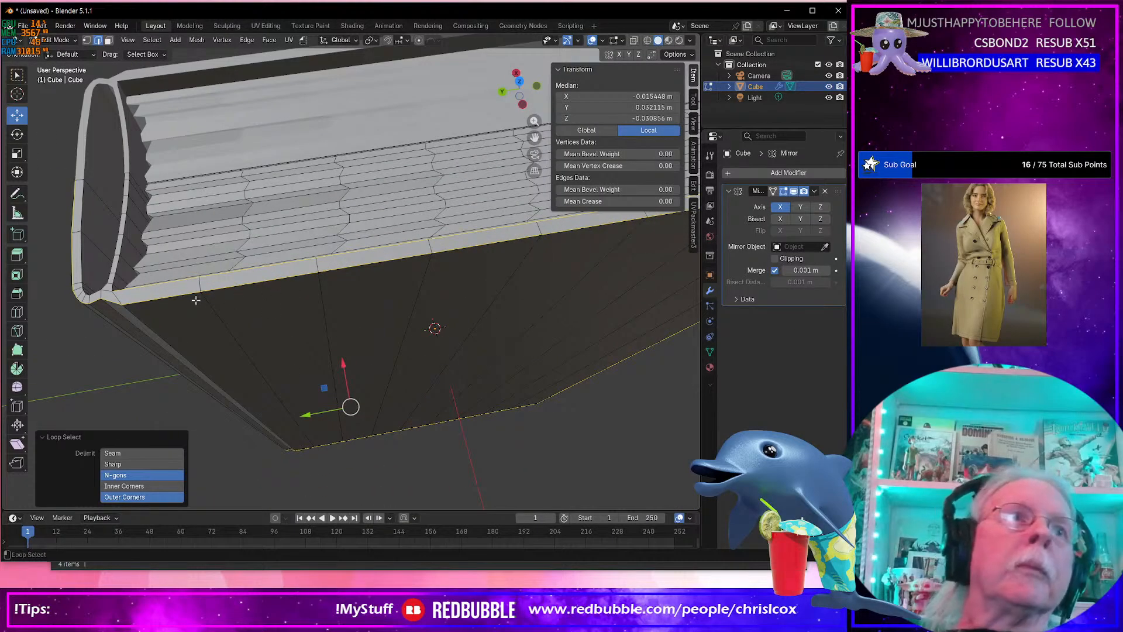
pyautogui.keyDown('alt'); pyautogui.keyDown('shift'); pyautogui.click(115, 277); pyautogui.keyUp('shift'); pyautogui.keyUp('alt')
pyautogui.keyDown('alt'); pyautogui.keyDown('shift'); pyautogui.click(105, 282); pyautogui.keyUp('shift'); pyautogui.keyUp('alt')
pyautogui.keyDown('alt'); pyautogui.keyDown('shift'); pyautogui.click(94, 294); pyautogui.keyUp('shift'); pyautogui.keyUp('alt')
pyautogui.moveTo(94, 294); pyautogui.dragTo(105, 273, button='middle')
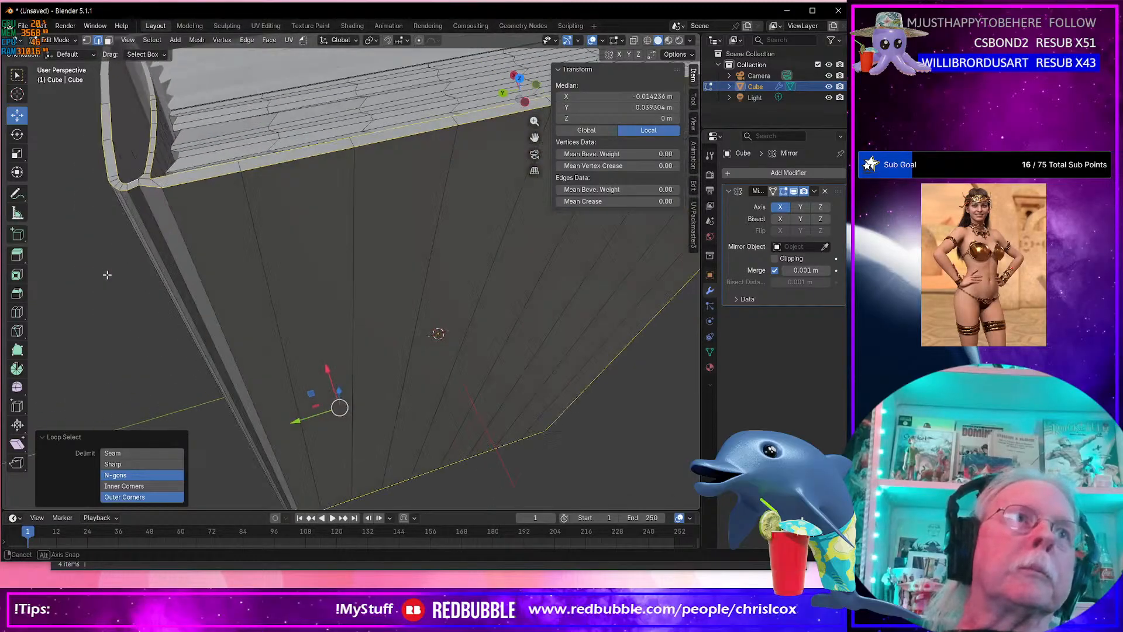
# Bevel the selected cover and spine rim edges by about 0.00036 m with 1 segment, and inspect the book in Object Mode.
pyautogui.scroll(2, 167, 258)
pyautogui.keyDown('shift'); pyautogui.moveTo(169, 258); pyautogui.dragTo(266, 299, button='middle'); pyautogui.keyUp('shift')
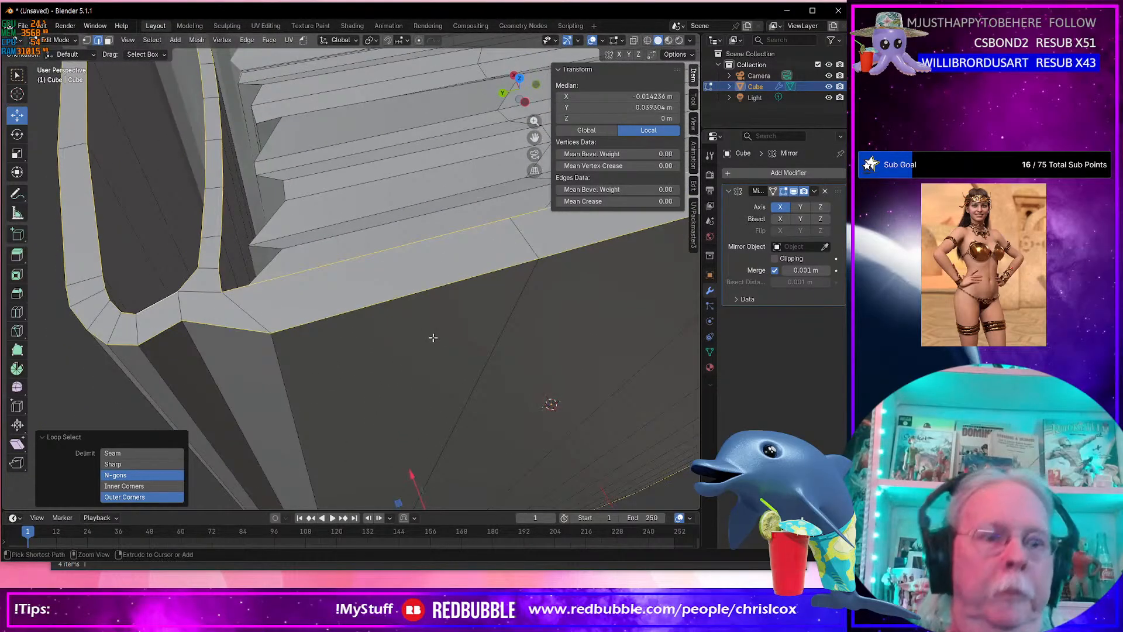
pyautogui.hotkey('ctrl', 'b')
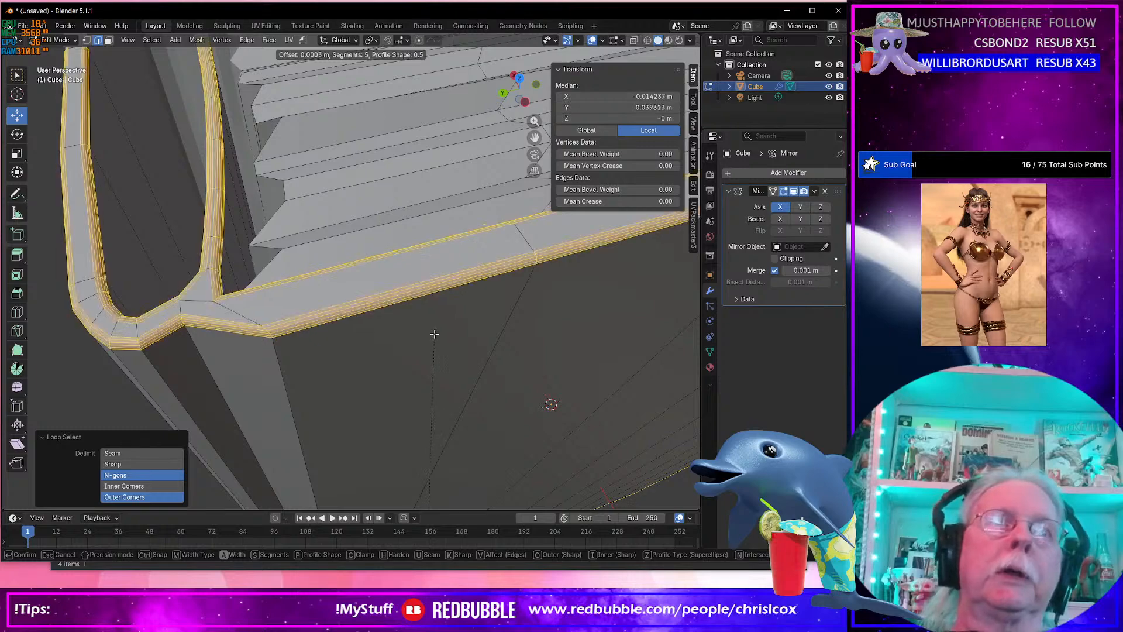
pyautogui.scroll(-4, 434, 348)
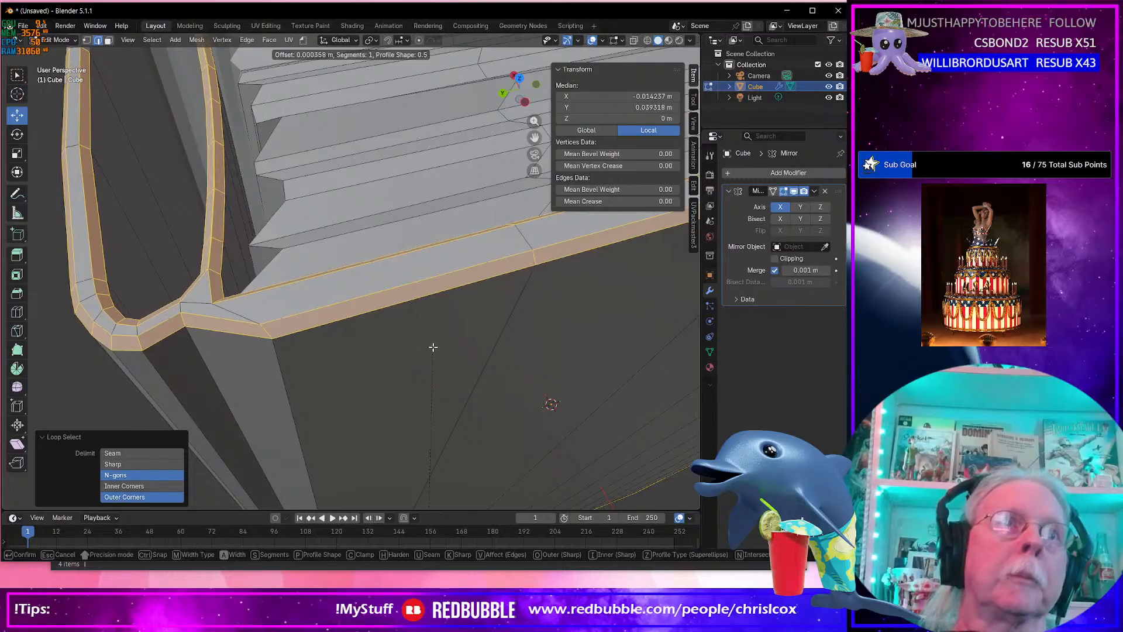
pyautogui.click(434, 350)
pyautogui.moveTo(435, 350); pyautogui.dragTo(328, 267, button='middle')
pyautogui.scroll(4, 294, 292)
pyautogui.scroll(-5, 293, 292)
pyautogui.press('Tab')
pyautogui.moveTo(367, 299); pyautogui.dragTo(248, 266, button='middle')
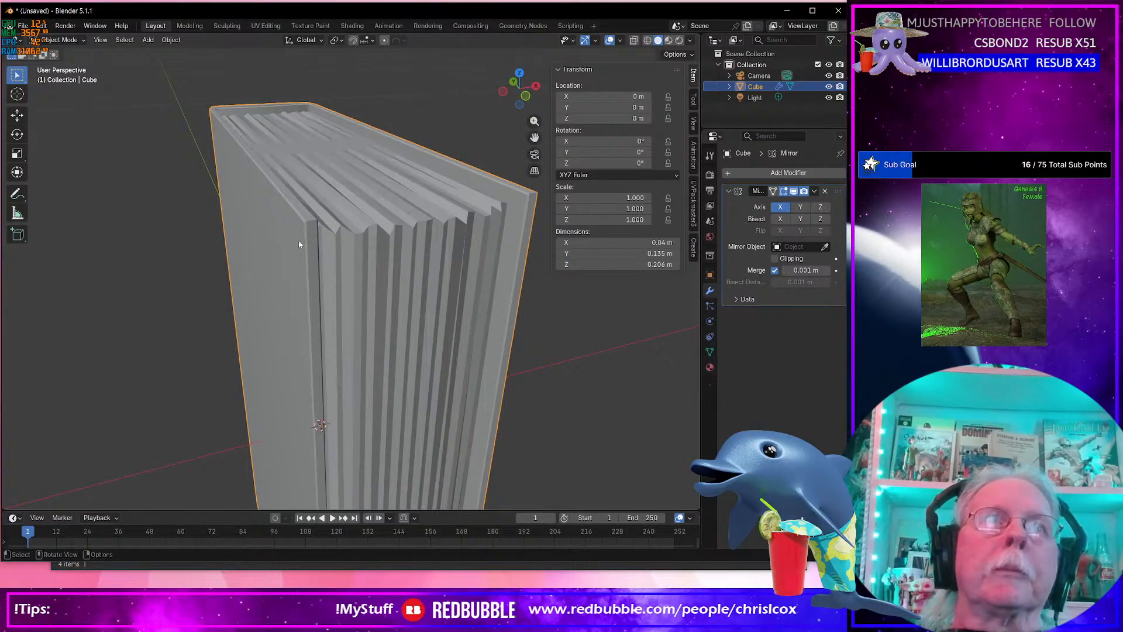
pyautogui.moveTo(305, 229)
pyautogui.mouseDown(button='middle')
pyautogui.moveTo(378, 248)
pyautogui.moveTo(335, 230)
pyautogui.mouseUp(button='middle')
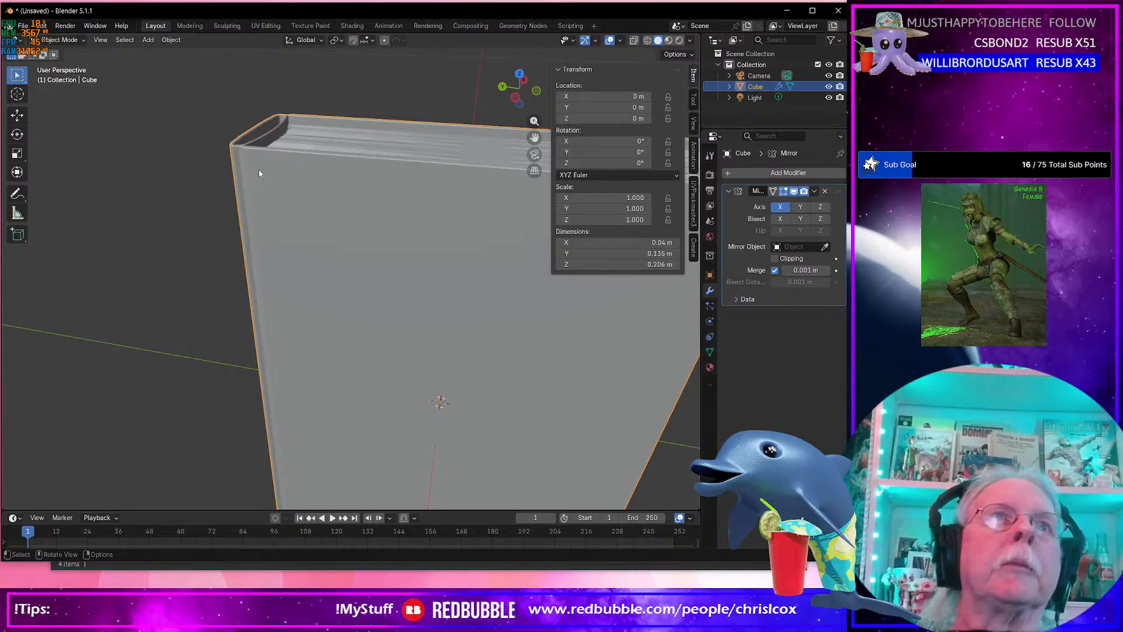
# Select the cover's flat outer faces from the fore edge to the hinge and scale them to 0.992 along Z.
pyautogui.press('Tab')
pyautogui.click(252, 152)
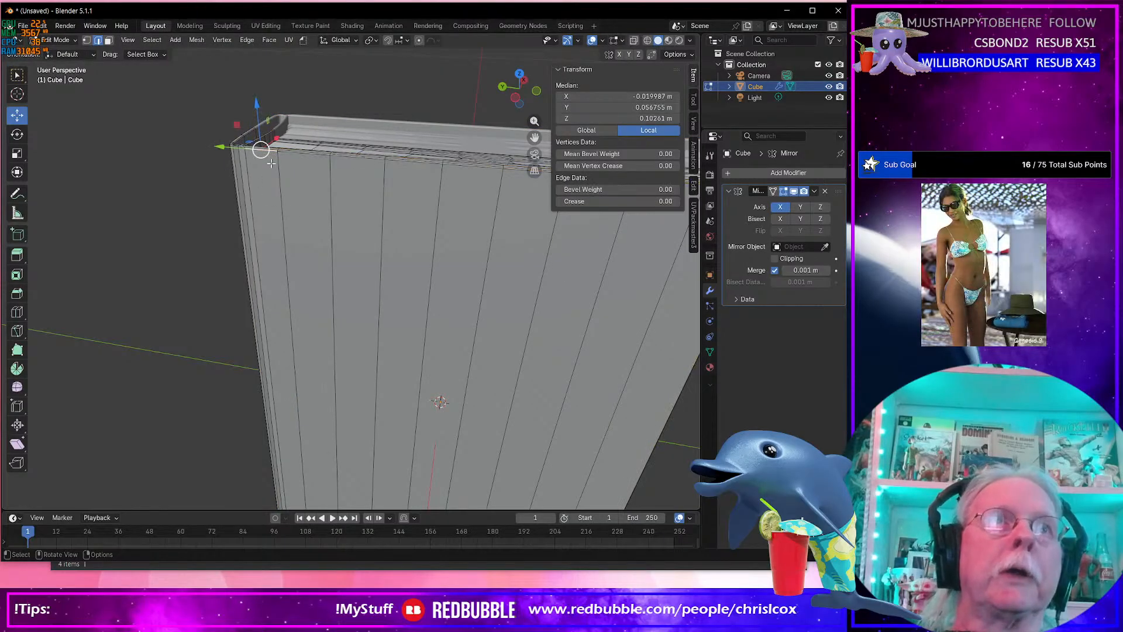
pyautogui.moveTo(342, 192); pyautogui.dragTo(357, 244, button='middle')
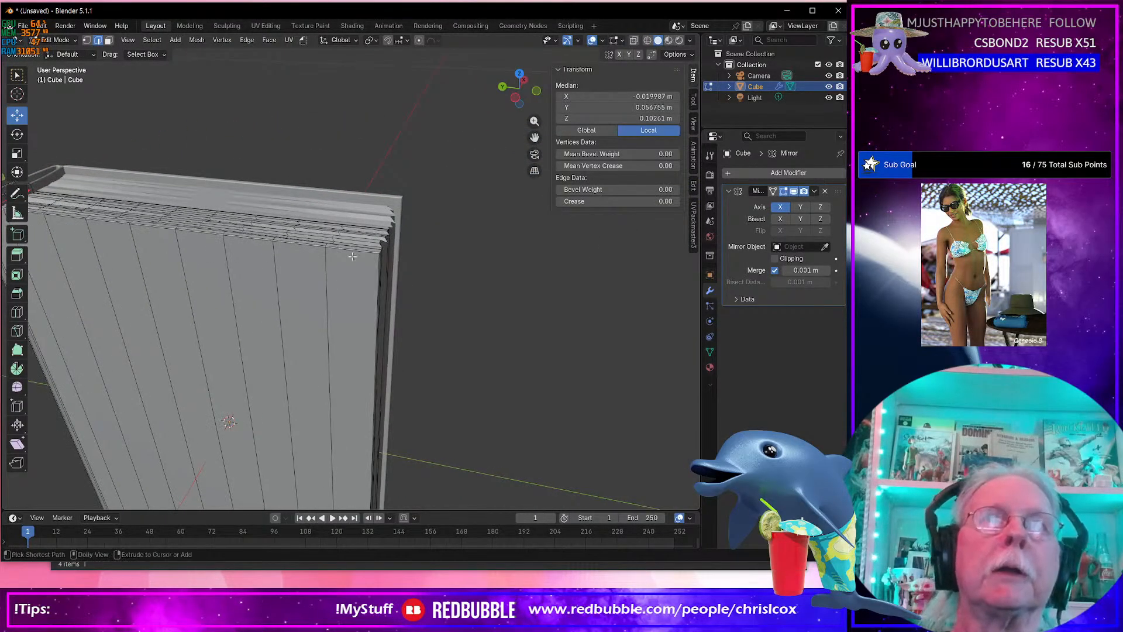
pyautogui.moveTo(350, 286); pyautogui.dragTo(391, 275, button='middle')
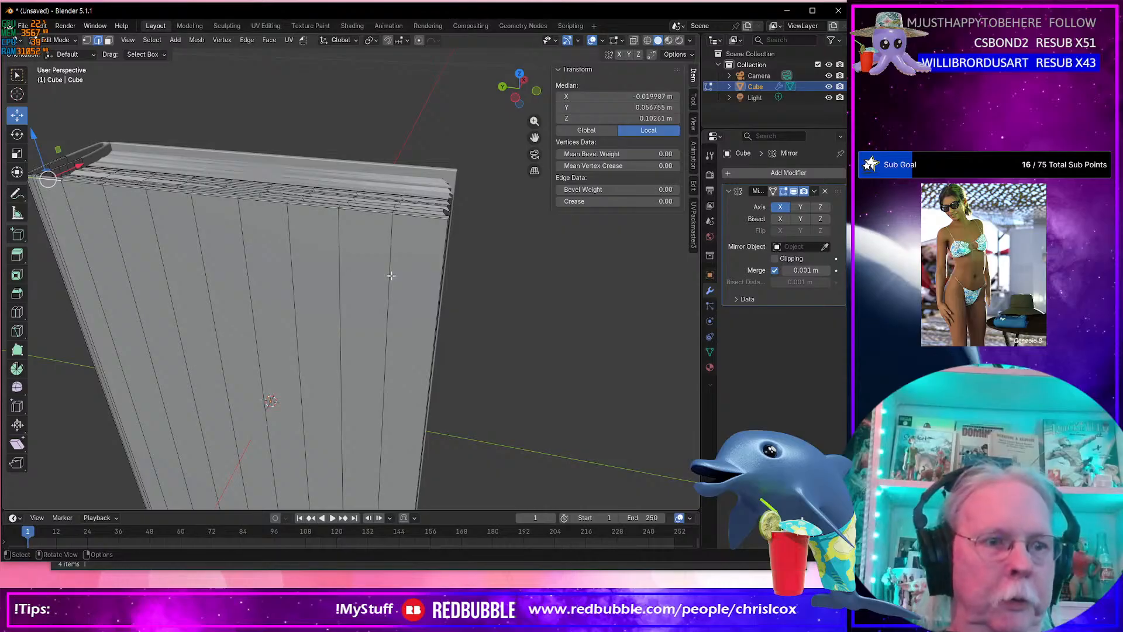
pyautogui.press('3')
pyautogui.click(396, 288)
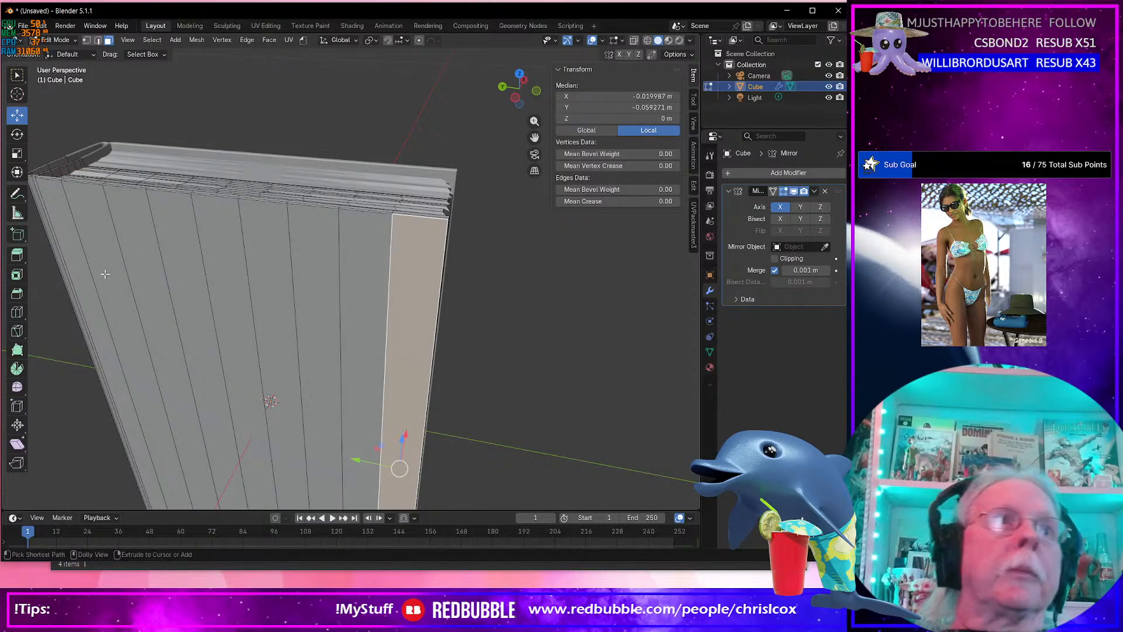
pyautogui.keyDown('ctrl'); pyautogui.click(82, 279); pyautogui.keyUp('ctrl')
pyautogui.moveTo(251, 328); pyautogui.dragTo(354, 239, button='middle')
pyautogui.moveTo(375, 276); pyautogui.dragTo(360, 345, button='middle')
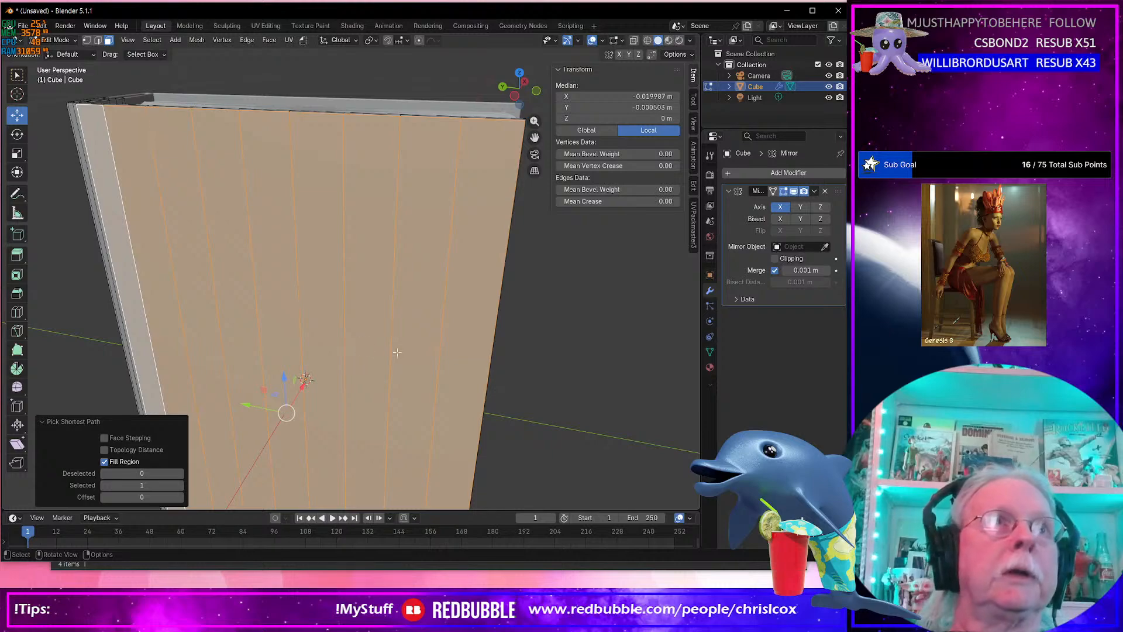
pyautogui.press('s')
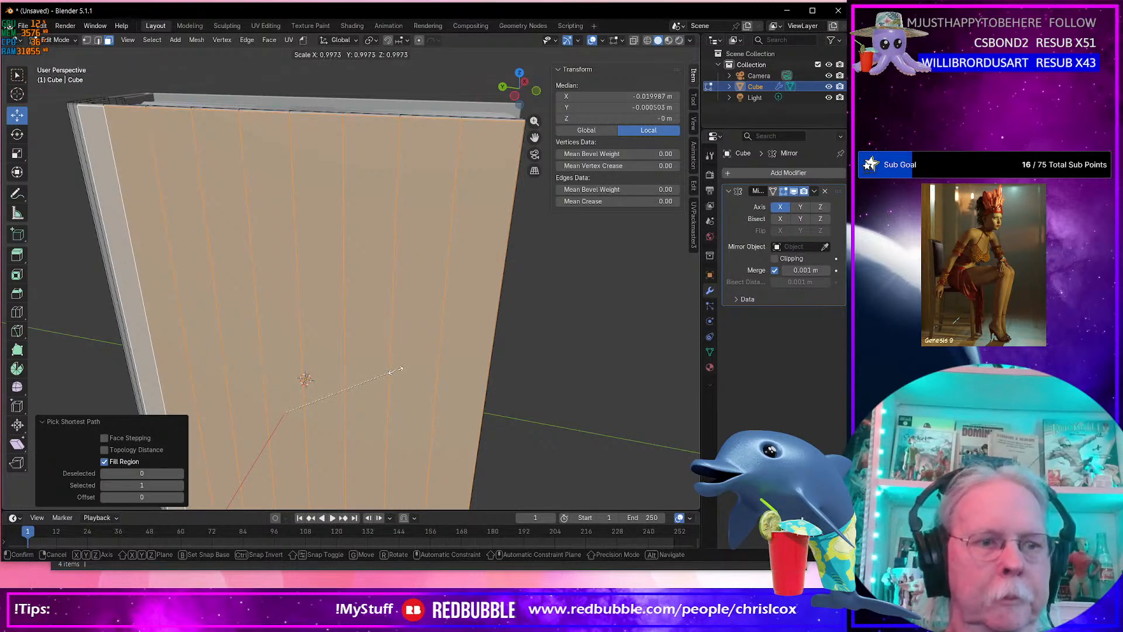
pyautogui.press('z')
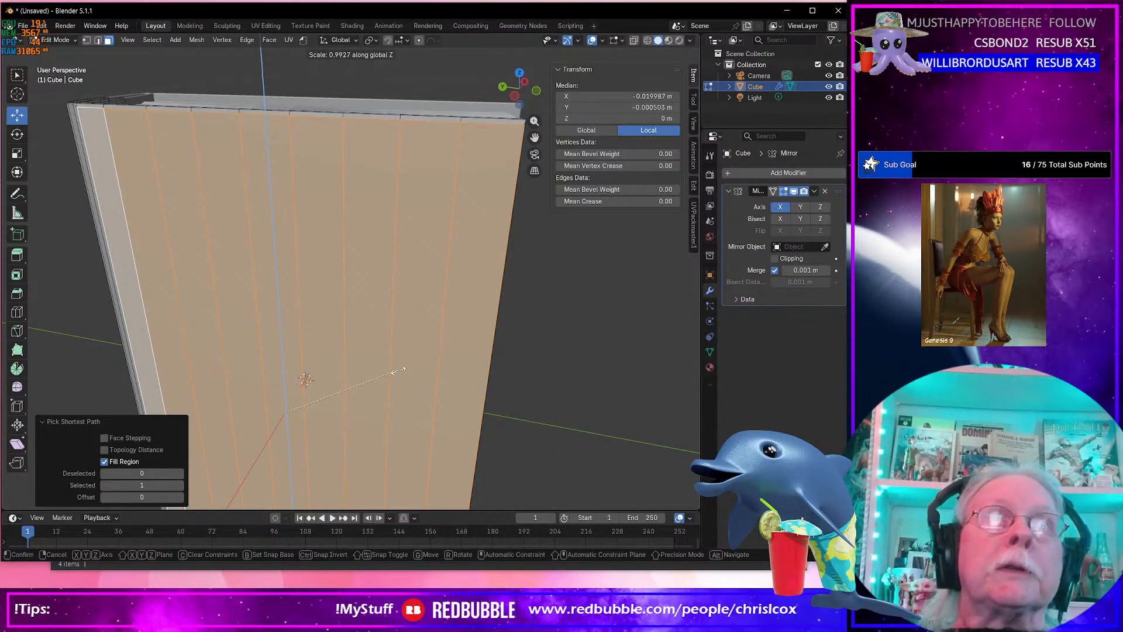
pyautogui.click(397, 372)
# Move the selected outer cover faces about 0.0006 m outward along X and return to Object Mode.
pyautogui.moveTo(375, 365); pyautogui.dragTo(315, 352, button='middle')
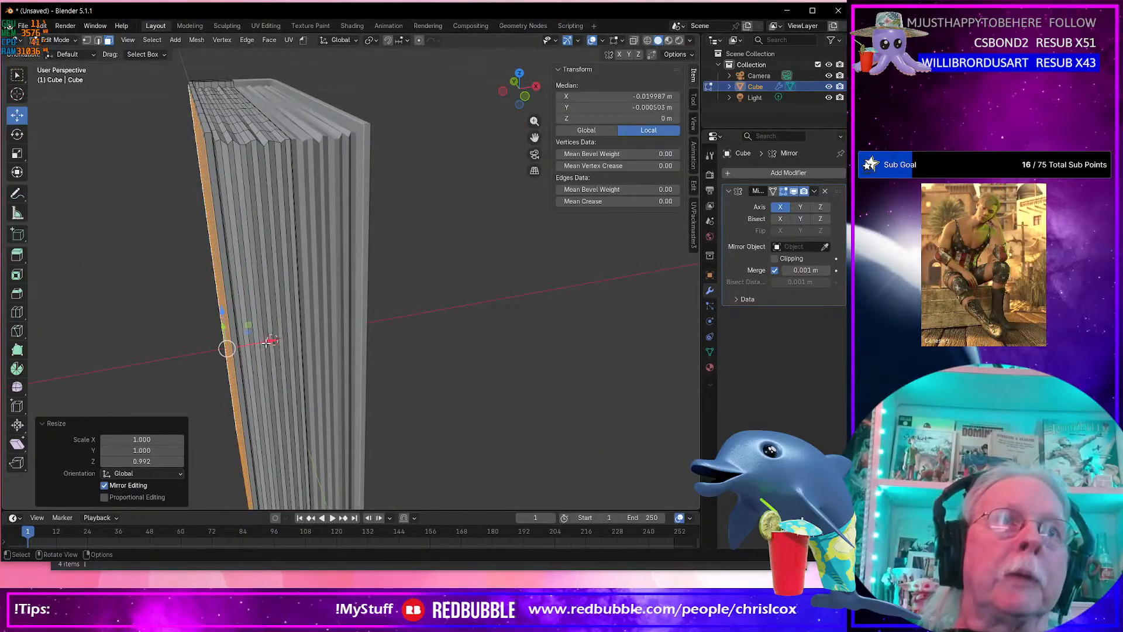
pyautogui.moveTo(272, 341); pyautogui.dragTo(266, 339)
pyautogui.press('Tab')
pyautogui.moveTo(267, 334); pyautogui.dragTo(405, 269, button='middle')
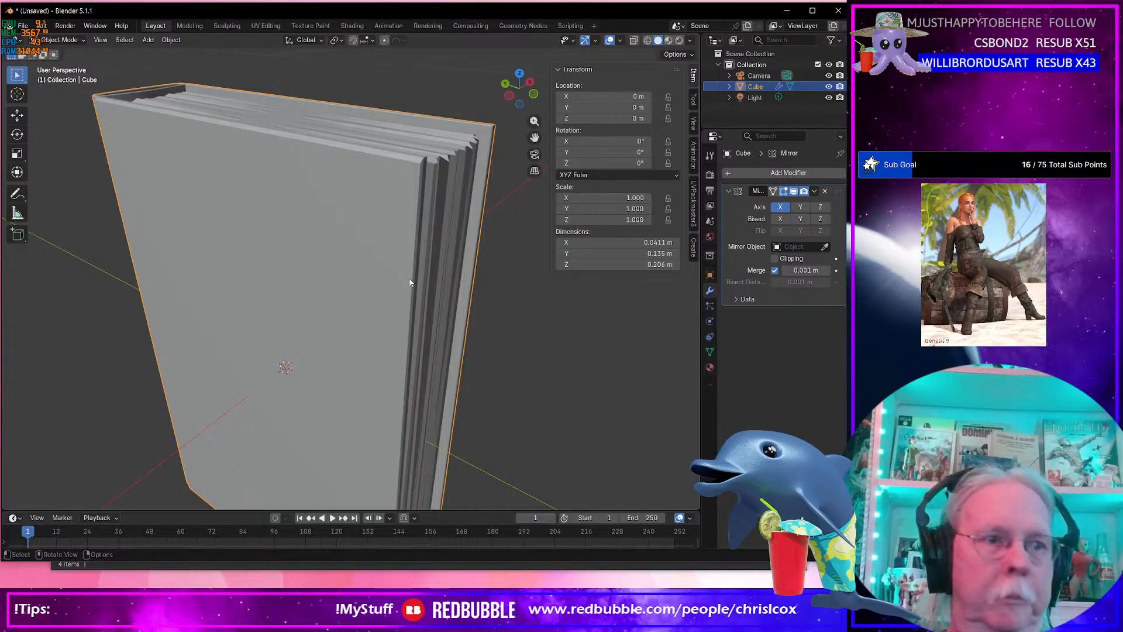
# Select the outer cover's vertical edge at the fore edge in Edit Mode and move it 0.000842 m along Y.
pyautogui.press('Tab')
pyautogui.click(410, 279)
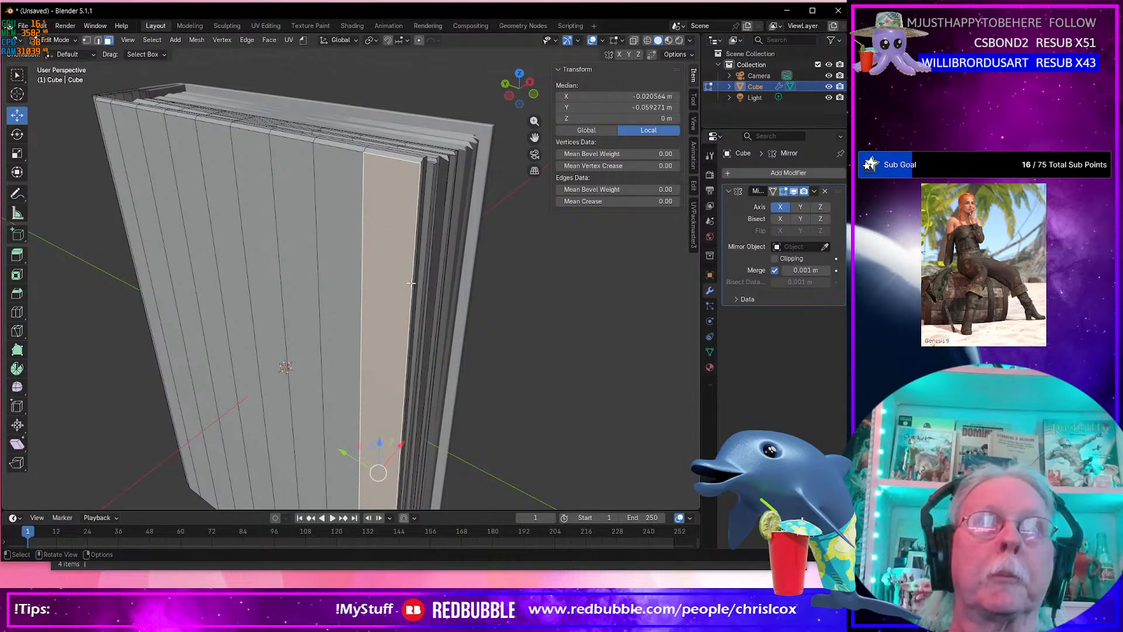
pyautogui.press('2')
pyautogui.click(413, 301)
pyautogui.moveTo(365, 463); pyautogui.dragTo(360, 464)
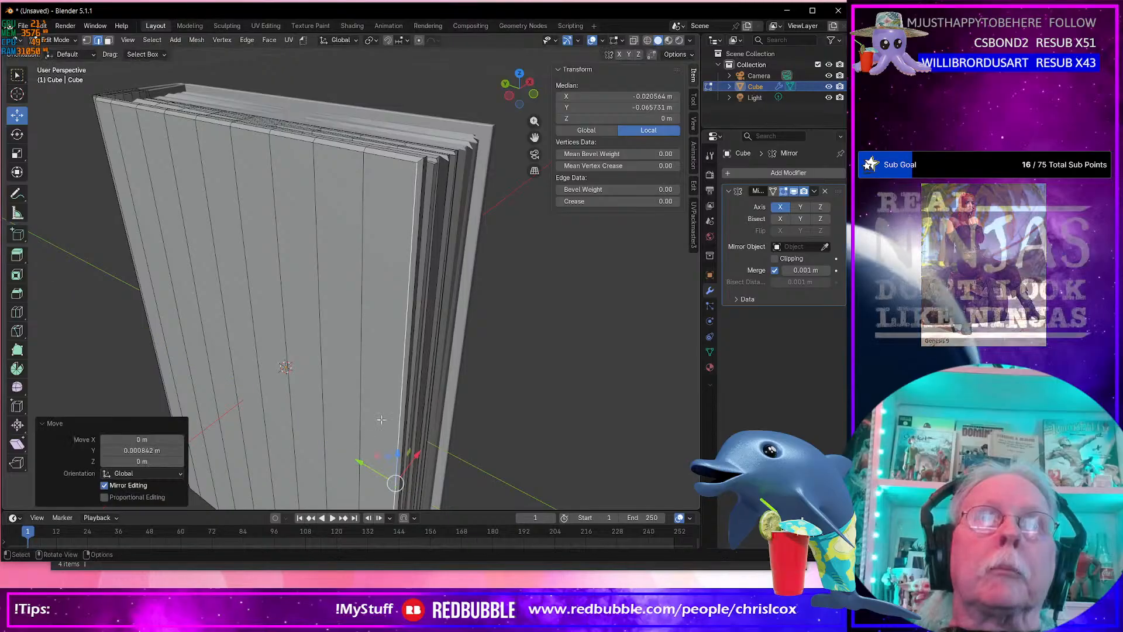
# Inspect the book's covers, spine and page block from several sides, both as a finished object and with its mesh edges showing.
pyautogui.scroll(-6, 394, 369)
pyautogui.press('Tab')
pyautogui.moveTo(393, 368); pyautogui.dragTo(459, 341, button='middle')
pyautogui.scroll(-3, 421, 383)
pyautogui.scroll(6, 422, 378)
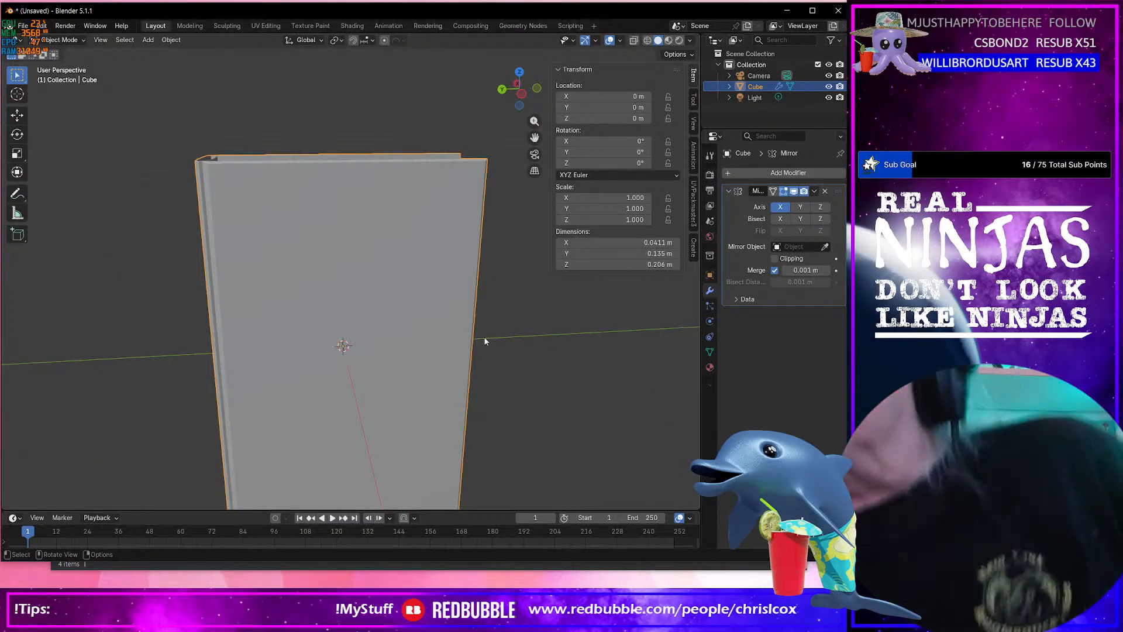
pyautogui.moveTo(471, 341); pyautogui.dragTo(407, 350, button='middle')
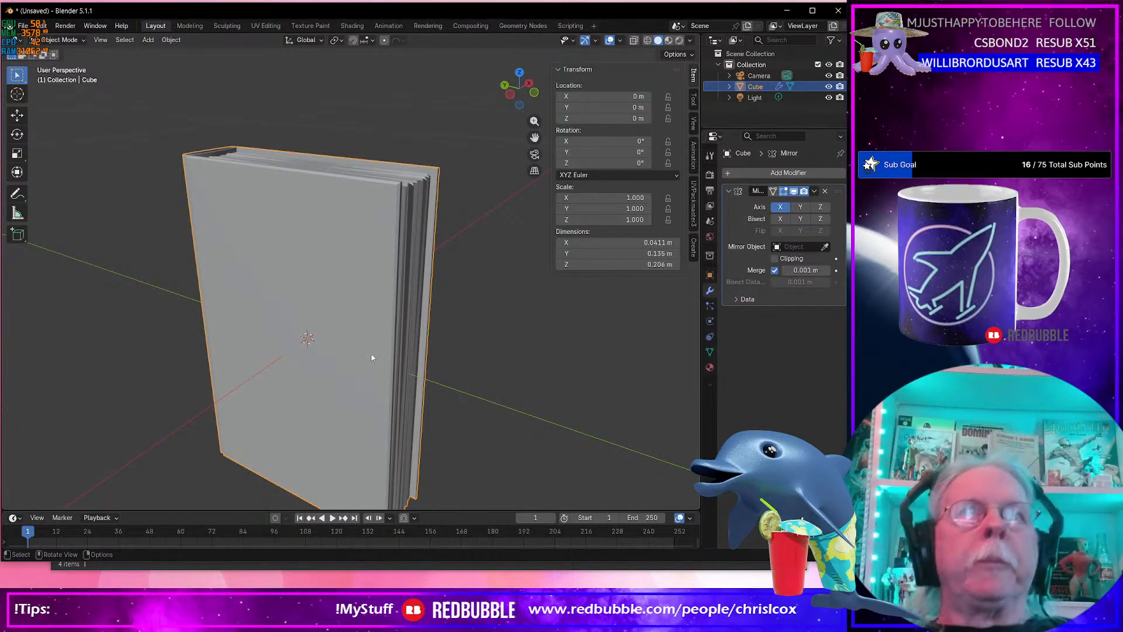
pyautogui.scroll(-4, 359, 328)
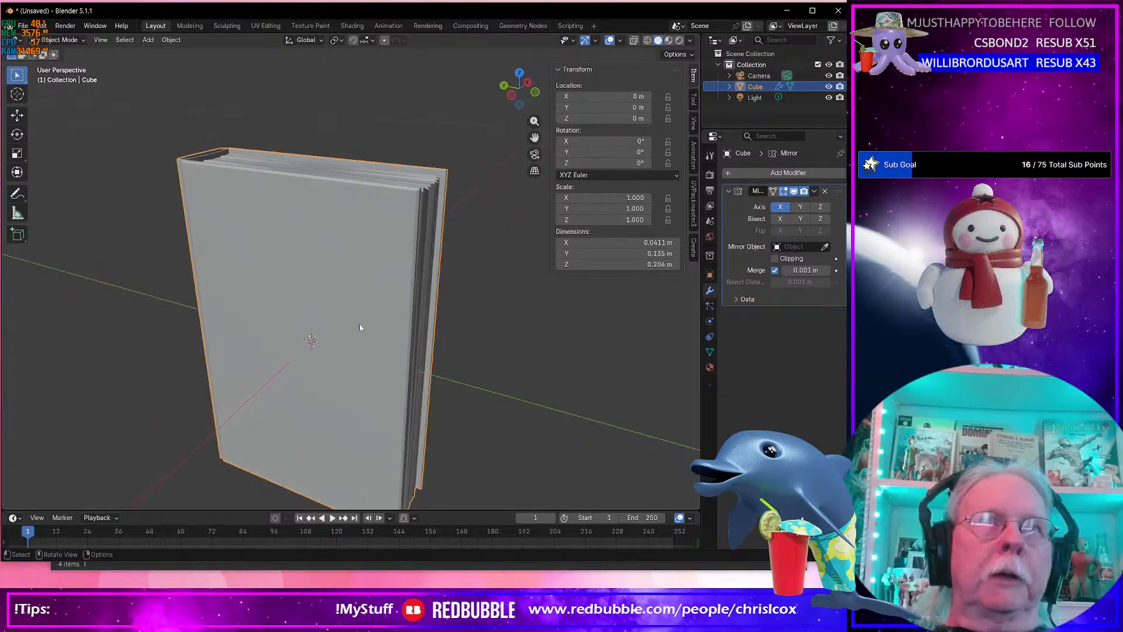
pyautogui.moveTo(359, 327); pyautogui.dragTo(295, 314, button='middle')
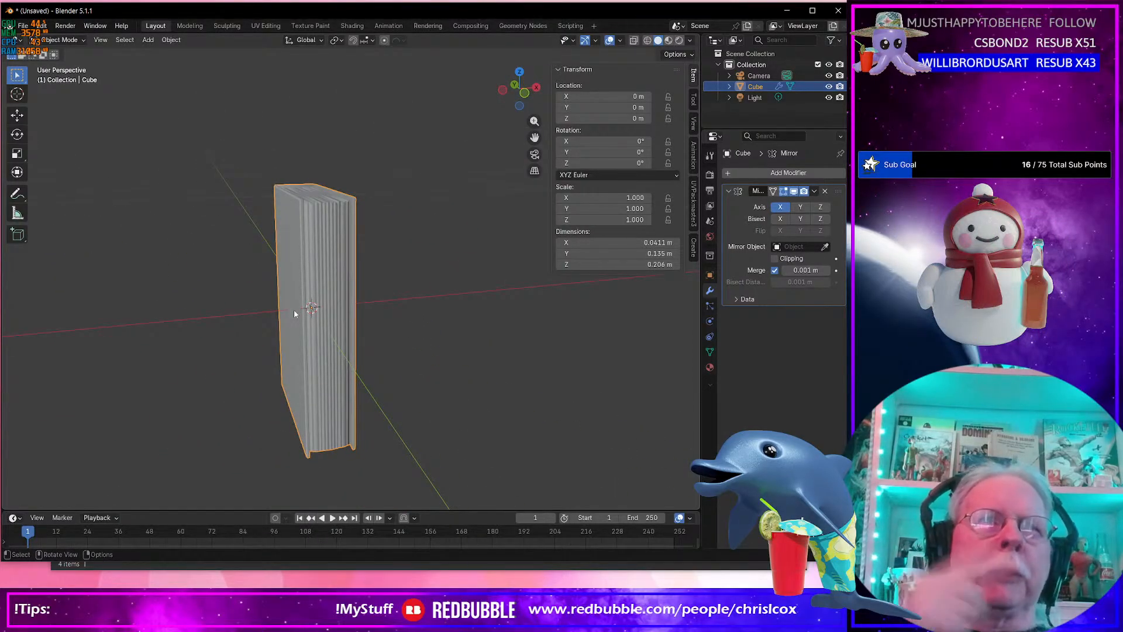
pyautogui.moveTo(295, 314); pyautogui.dragTo(333, 312, button='middle')
pyautogui.press('Tab')
pyautogui.scroll(5, 337, 311)
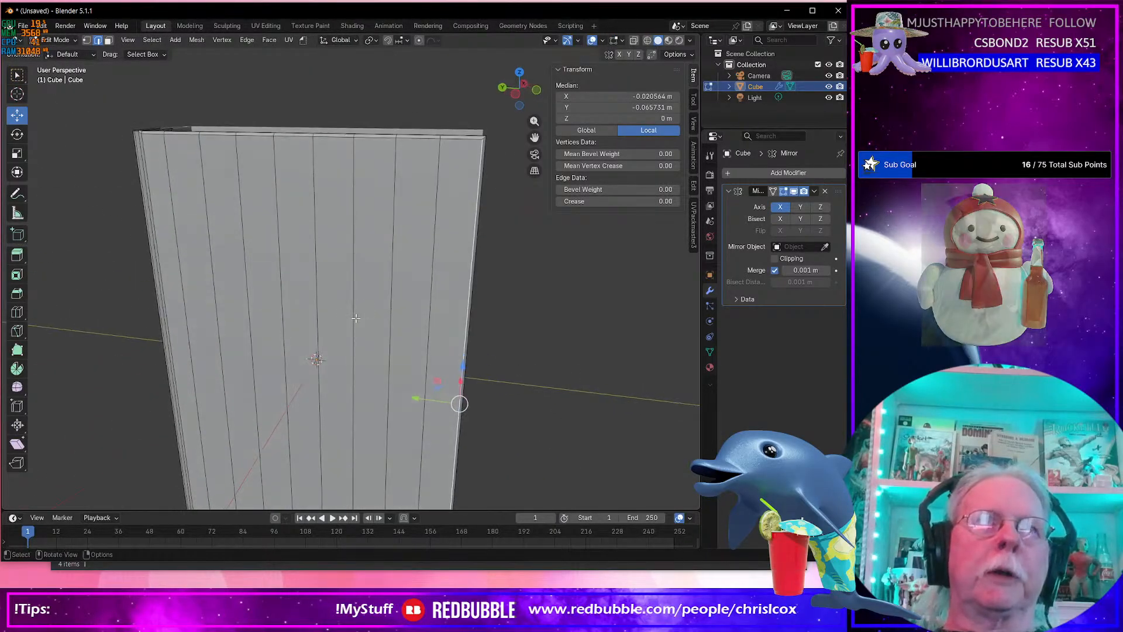
pyautogui.moveTo(149, 177); pyautogui.dragTo(156, 168, button='middle')
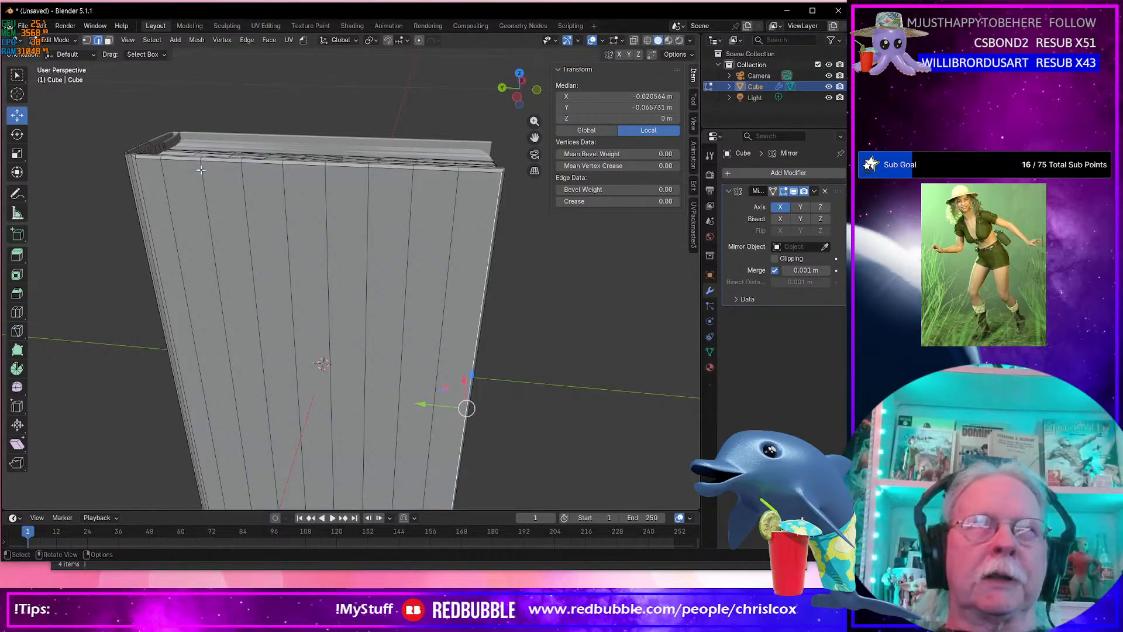
pyautogui.moveTo(324, 196); pyautogui.dragTo(339, 239, button='middle')
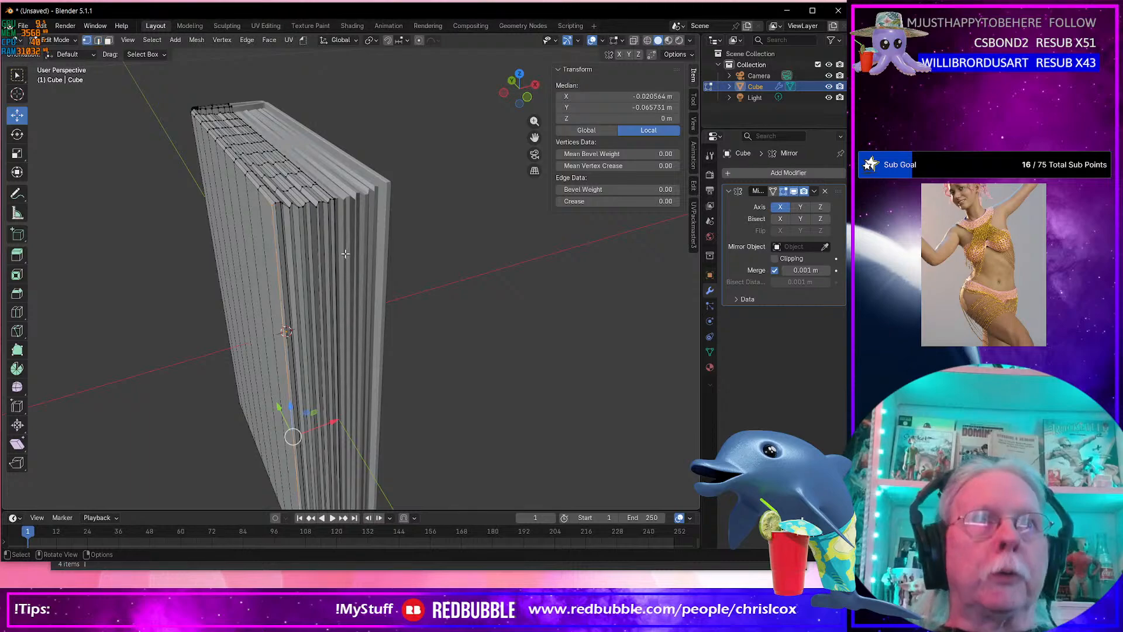
# Randomize all vertices of the book mesh with an amount of 0.0002 m and check the result up close.
pyautogui.press('a')
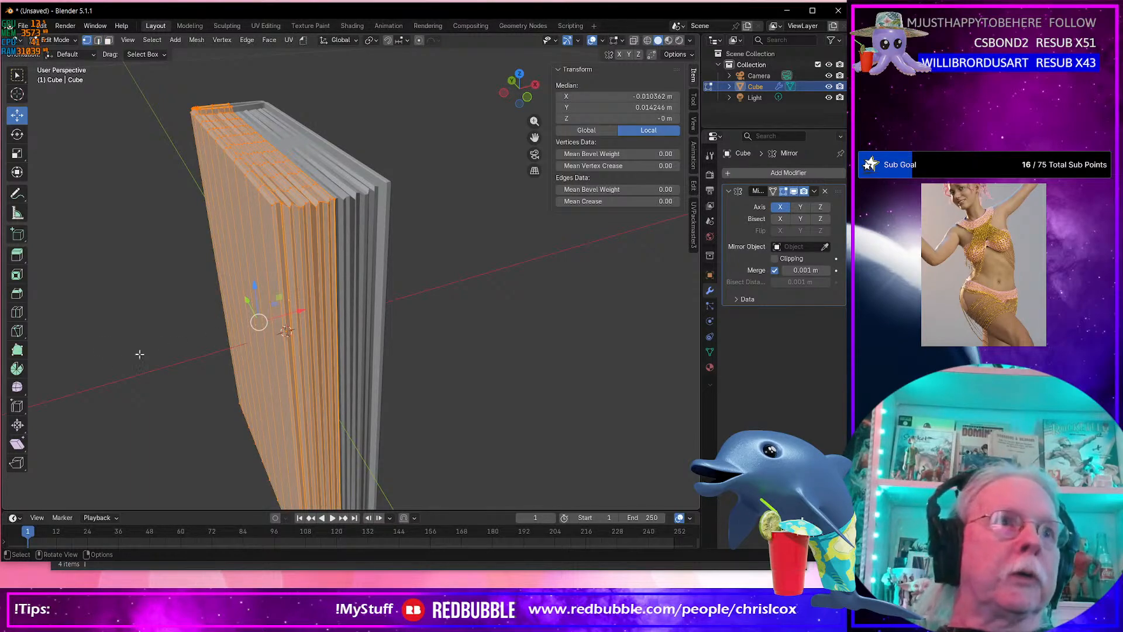
pyautogui.click(23, 395)
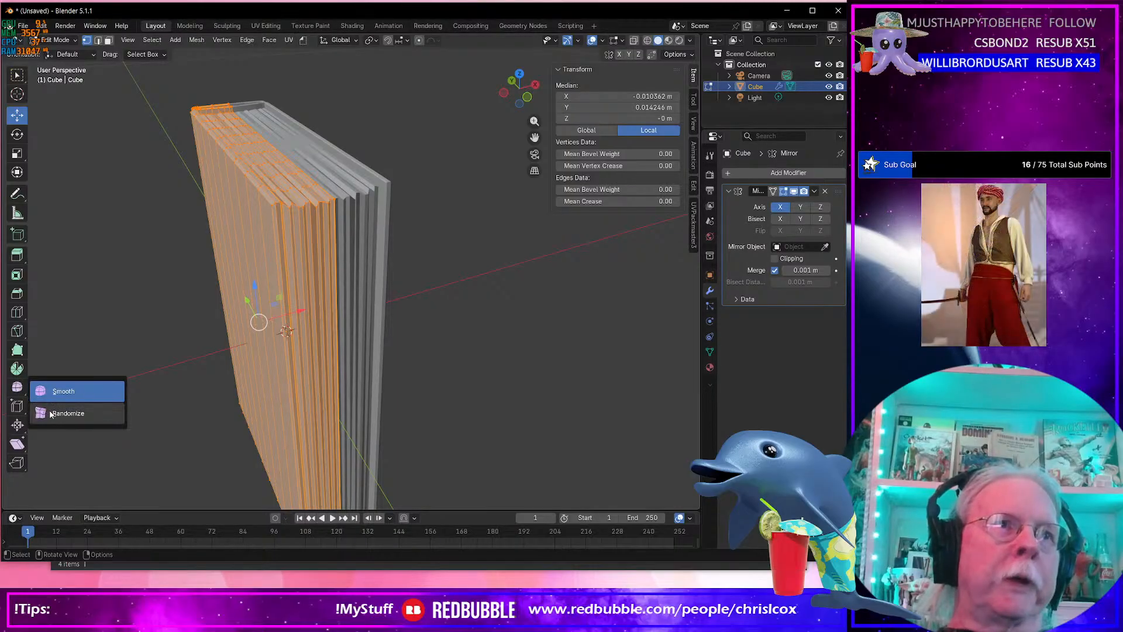
pyautogui.click(51, 414)
pyautogui.moveTo(308, 323); pyautogui.dragTo(243, 400)
pyautogui.click(141, 462)
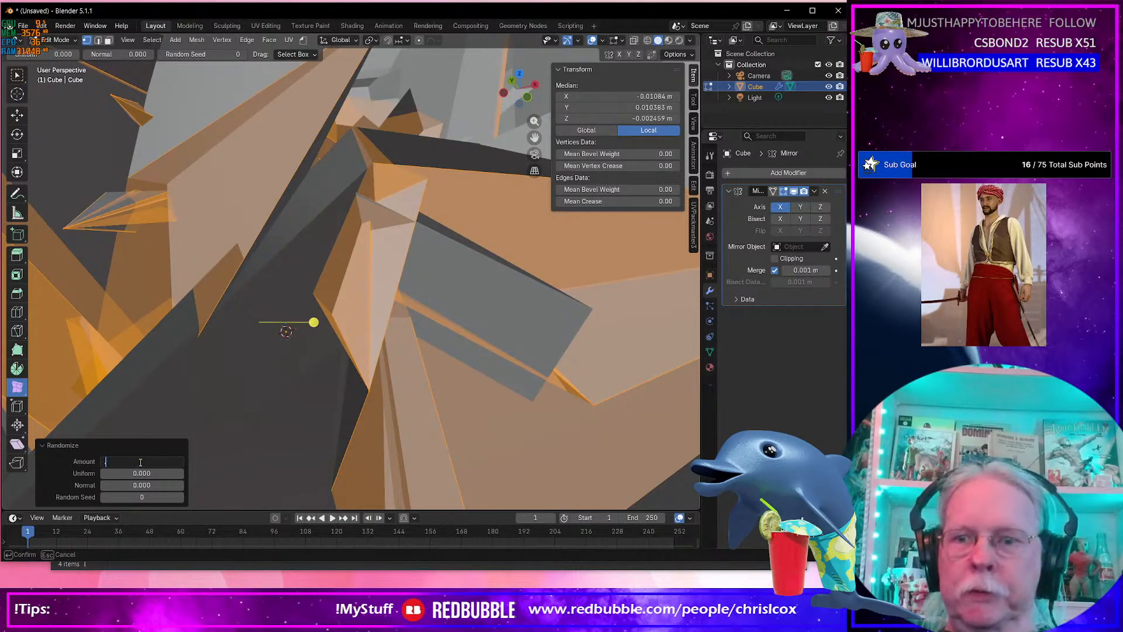
pyautogui.write('.000')
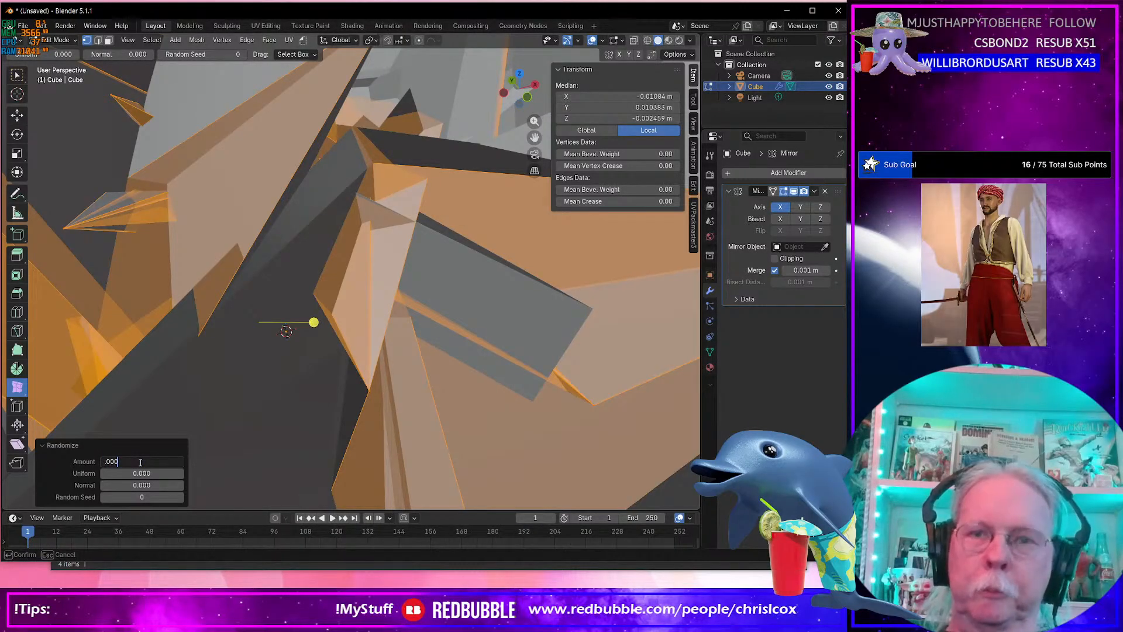
pyautogui.write('2')
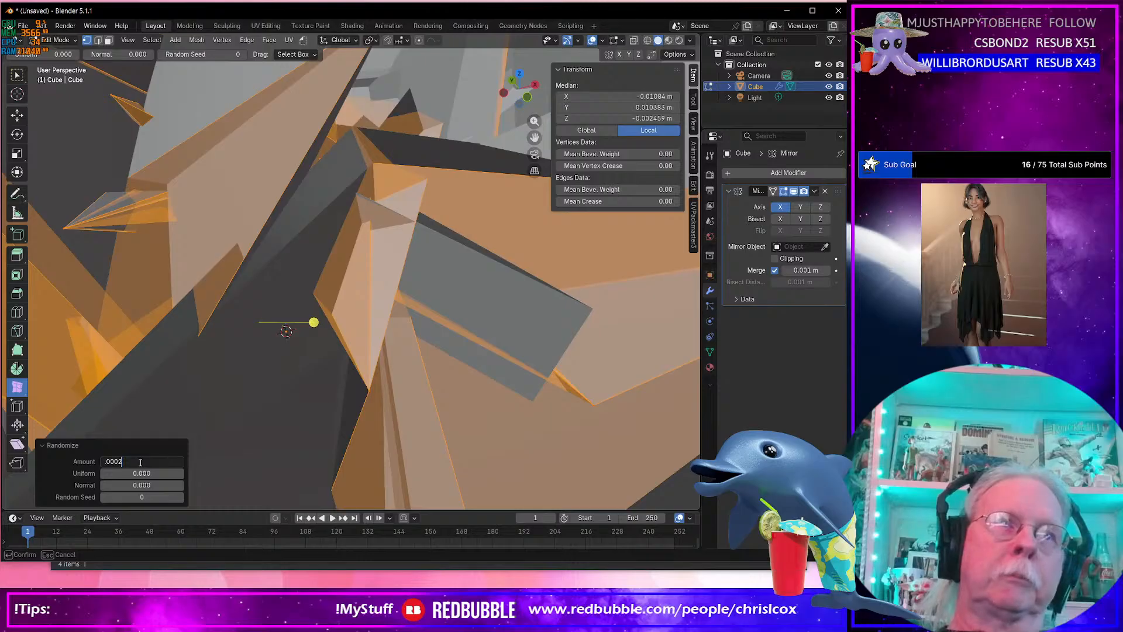
pyautogui.press('Return')
pyautogui.scroll(4, 222, 403)
pyautogui.moveTo(234, 386); pyautogui.dragTo(383, 454, button='middle')
pyautogui.moveTo(399, 400); pyautogui.dragTo(404, 413, button='middle')
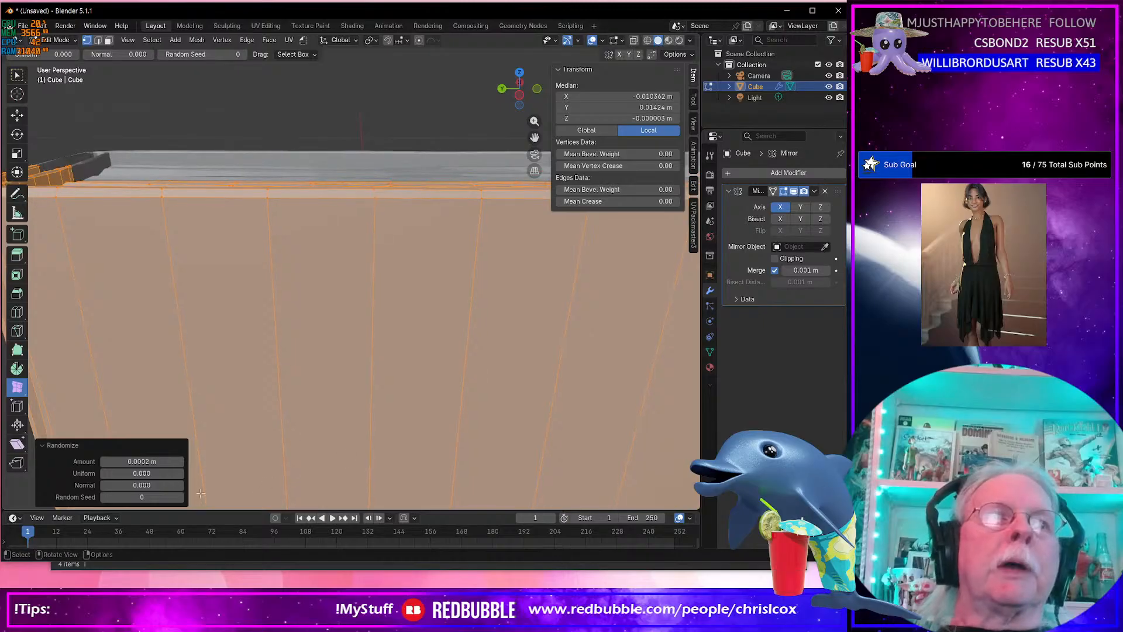
# Set the Randomize amount for the book's vertices to 0.001 m.
pyautogui.click(142, 462)
pyautogui.press('BackSpace')
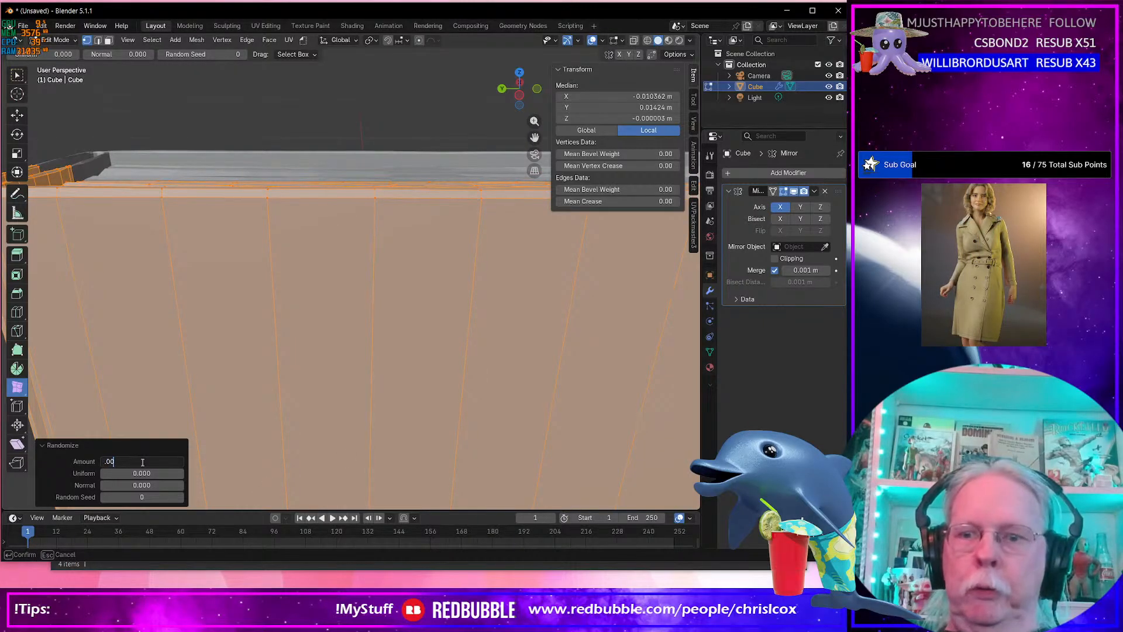
pyautogui.write('.001')
pyautogui.press('Return')
pyautogui.scroll(-3, 257, 350)
pyautogui.moveTo(257, 351); pyautogui.dragTo(401, 334, button='middle')
# Apply Shade Smooth to the whole book object and check the shading around the covers and page edges.
pyautogui.press('Tab')
pyautogui.scroll(5, 394, 323)
pyautogui.rightClick(399, 330)
pyautogui.click(397, 331)
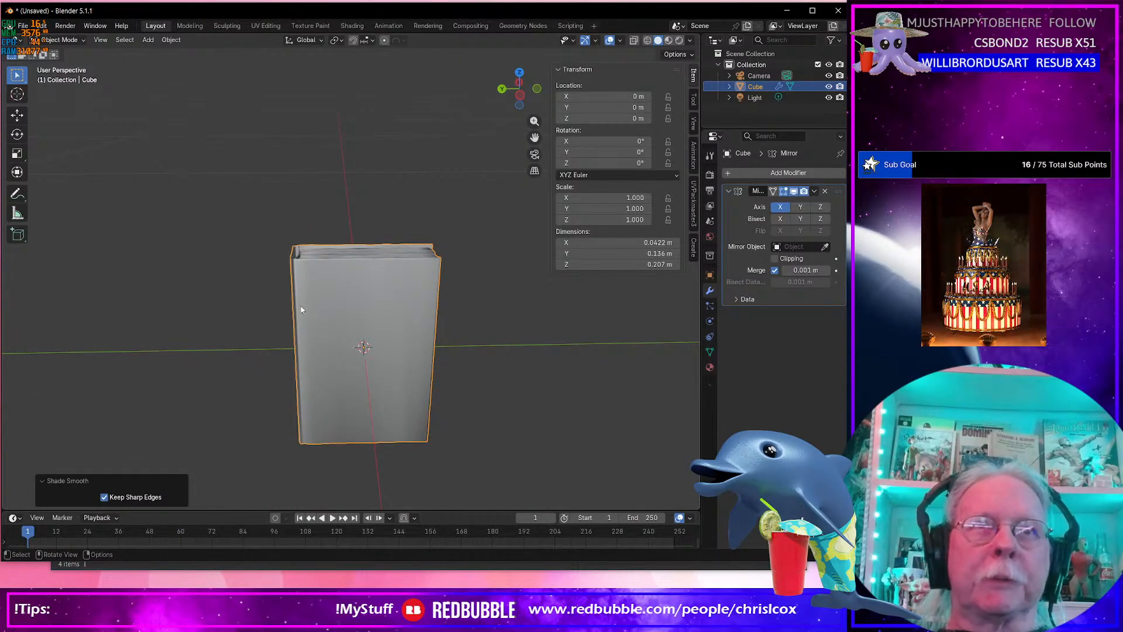
pyautogui.press('Tab')
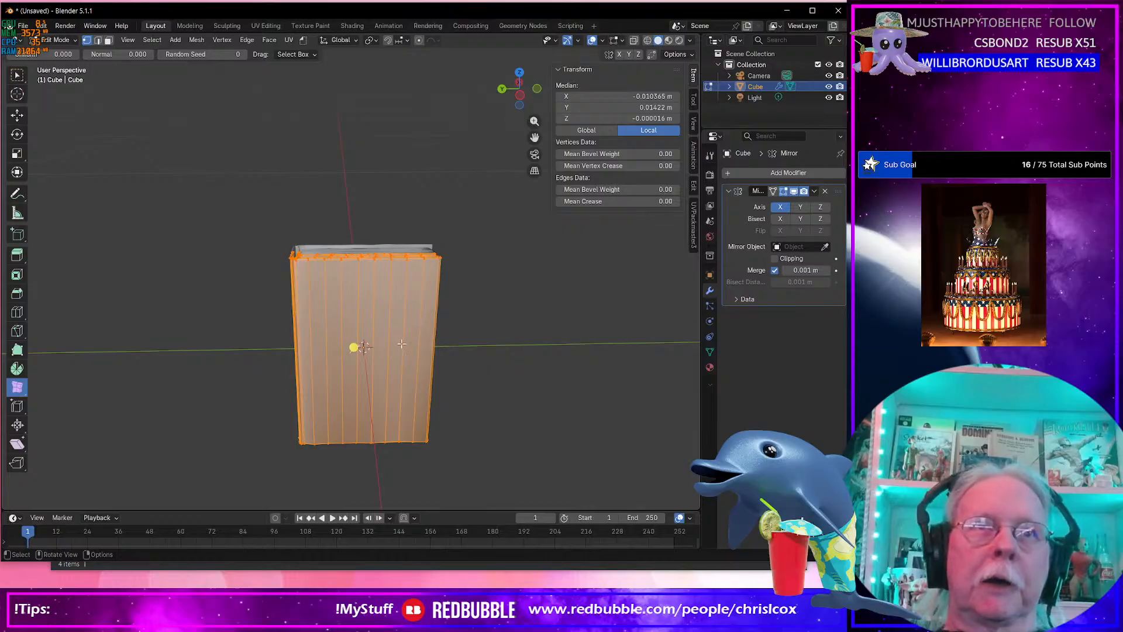
pyautogui.press('Tab')
pyautogui.moveTo(394, 326); pyautogui.dragTo(296, 314, button='middle')
pyautogui.moveTo(296, 310); pyautogui.dragTo(369, 338, button='middle')
pyautogui.scroll(3, 361, 347)
# Undo the smooth shading and the vertex randomization of the book.
pyautogui.press('Tab')
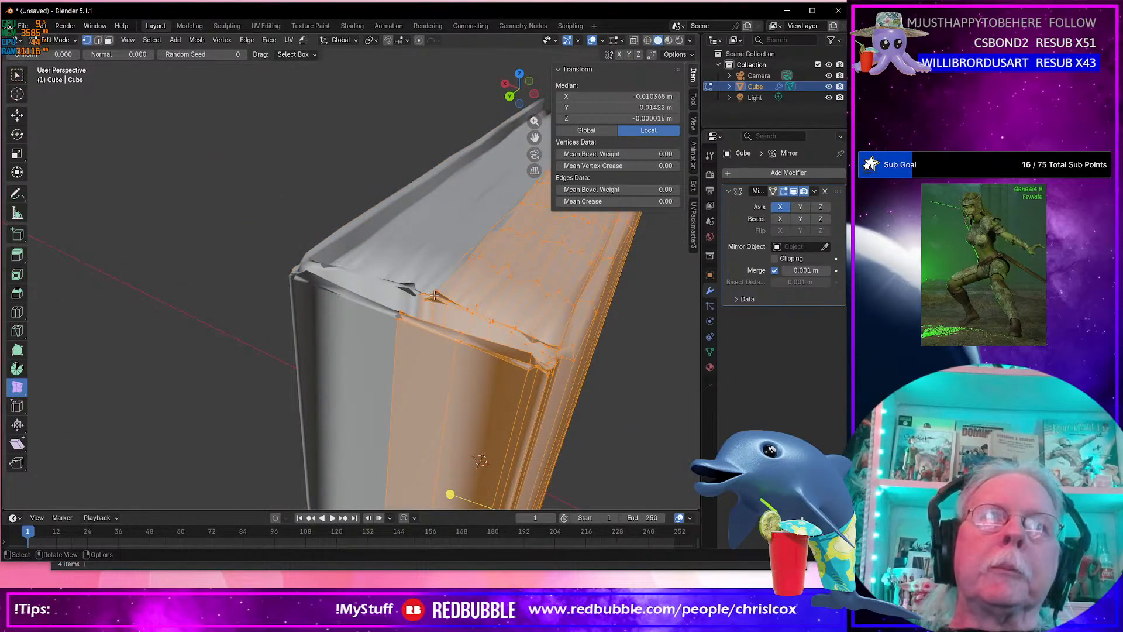
pyautogui.press('Tab')
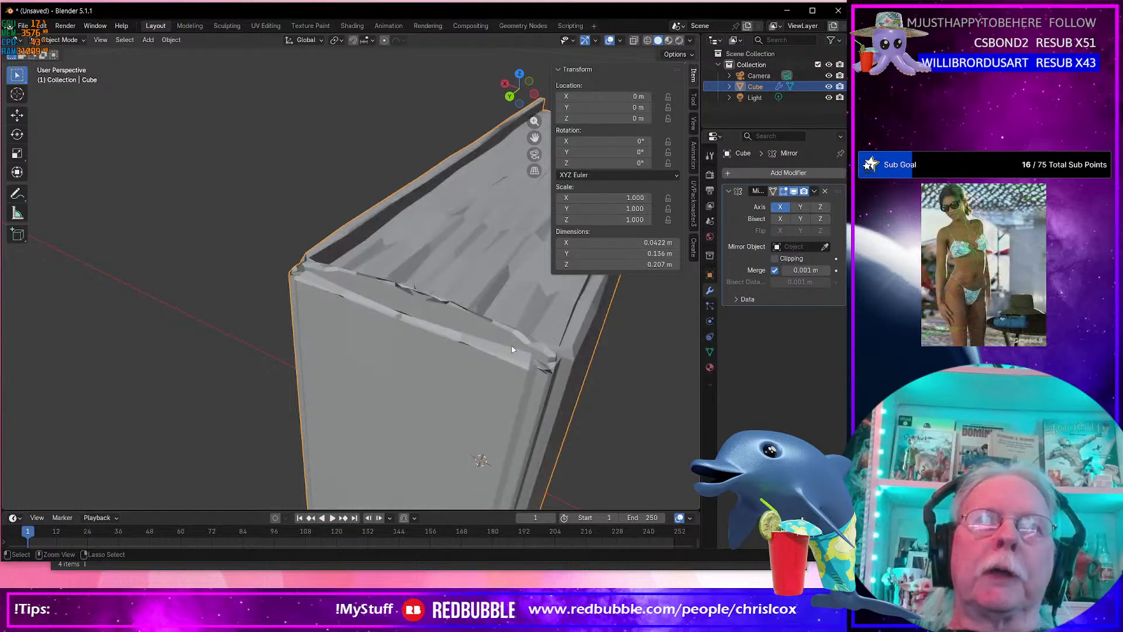
pyautogui.press('Tab')
pyautogui.hotkey('alt', 'a')
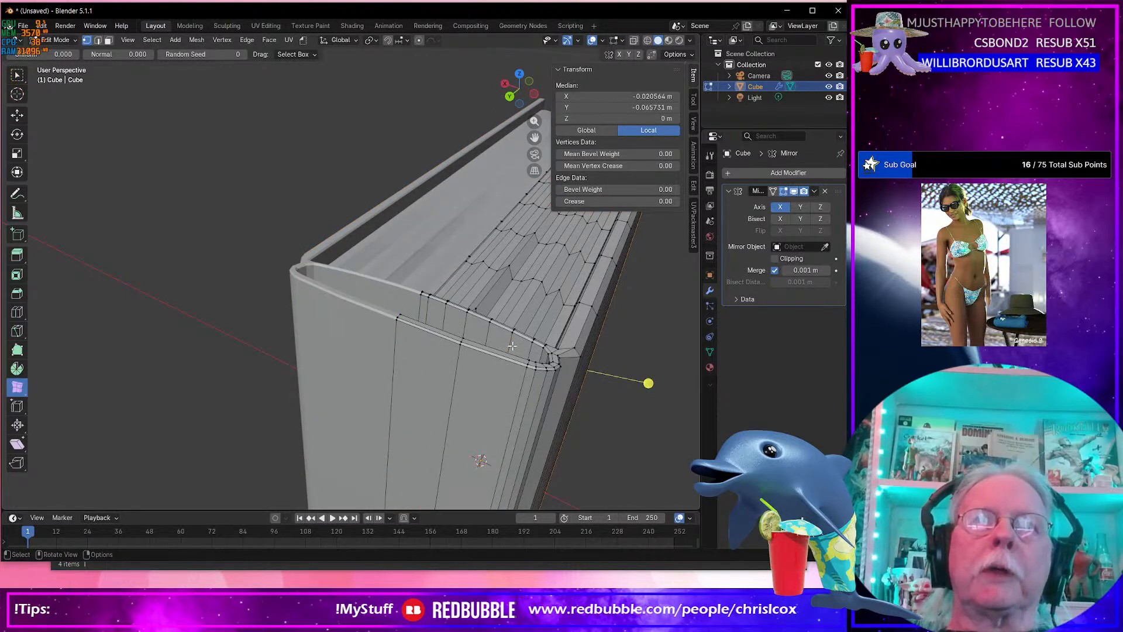
# Examine the book's spine, top edge and fore edge from several angles.
pyautogui.scroll(-2, 512, 346)
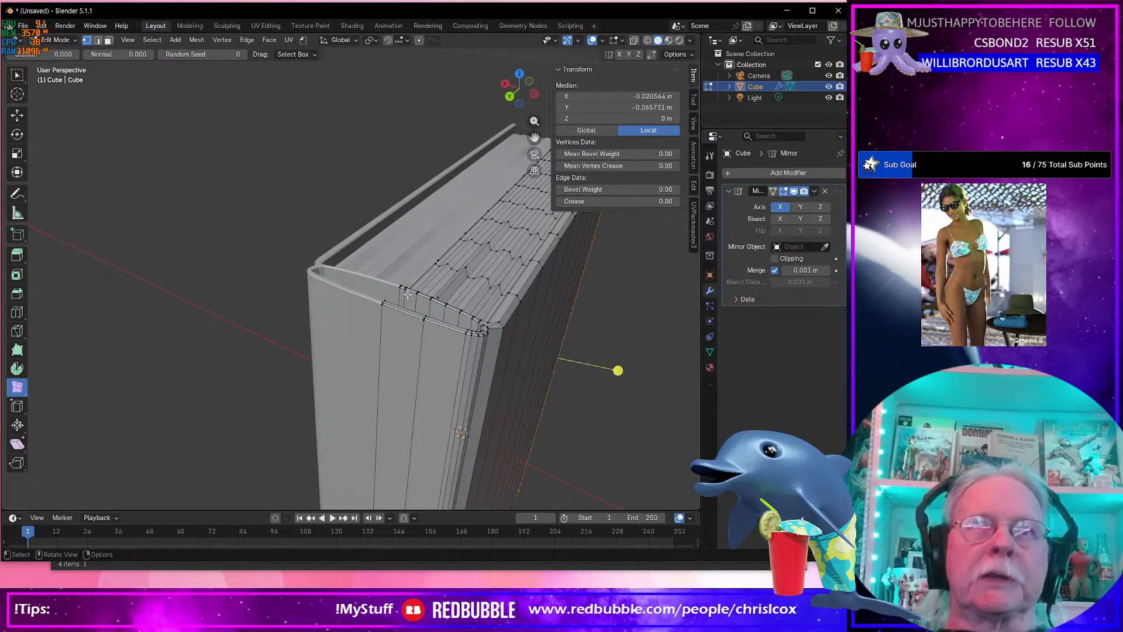
pyautogui.moveTo(405, 295)
pyautogui.mouseDown(button='middle')
pyautogui.moveTo(426, 302)
pyautogui.moveTo(380, 304)
pyautogui.moveTo(340, 285)
pyautogui.moveTo(312, 292)
pyautogui.moveTo(423, 290)
pyautogui.mouseUp(button='middle')
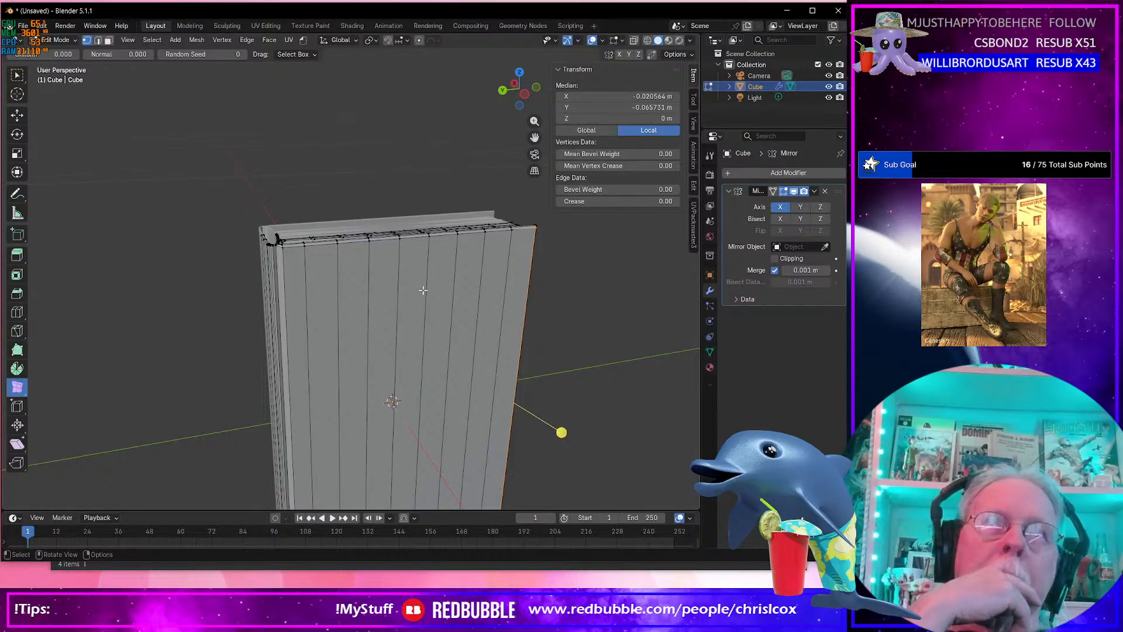
pyautogui.scroll(-3, 423, 290)
pyautogui.moveTo(423, 290); pyautogui.dragTo(491, 345, button='middle')
pyautogui.press('Tab')
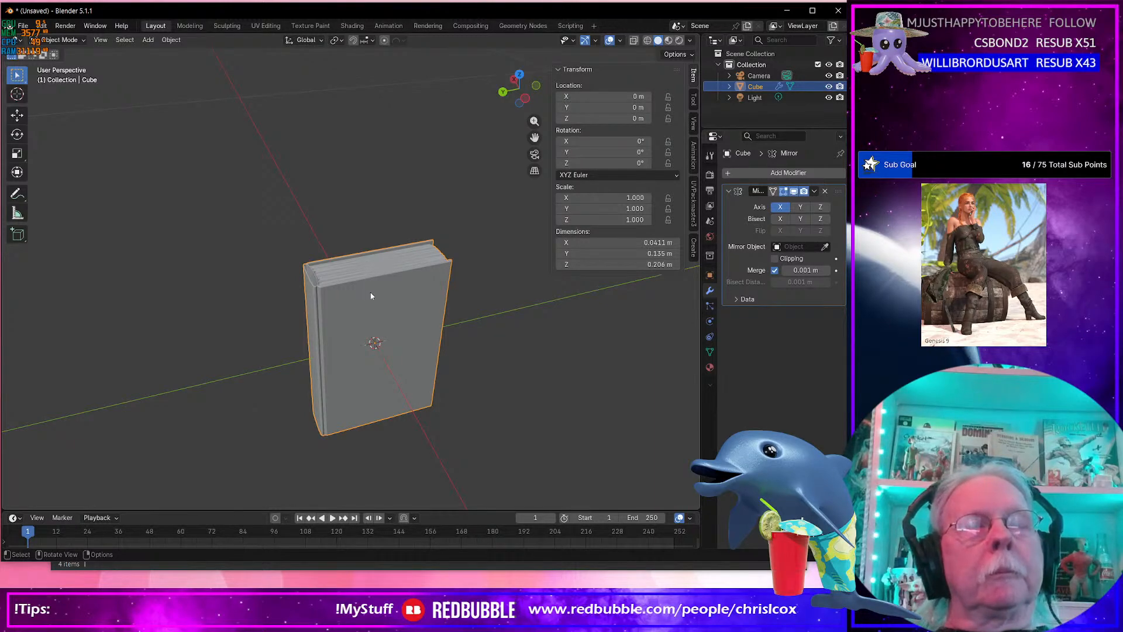
pyautogui.moveTo(388, 302); pyautogui.dragTo(285, 321, button='middle')
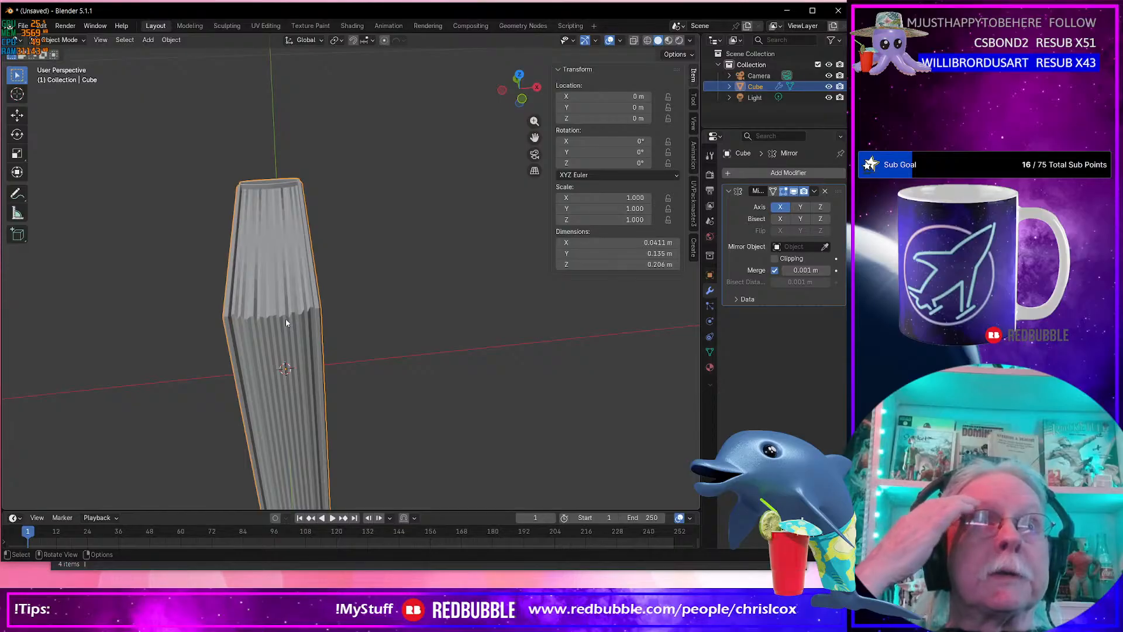
pyautogui.moveTo(241, 189); pyautogui.dragTo(207, 216, button='middle')
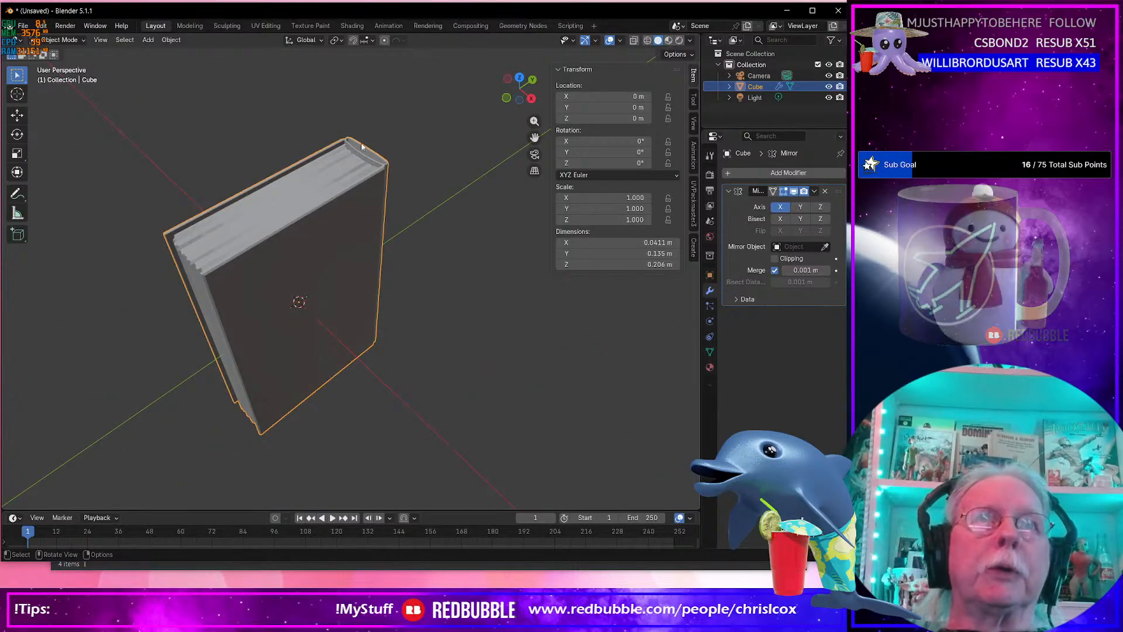
pyautogui.moveTo(363, 146); pyautogui.dragTo(346, 166, button='middle')
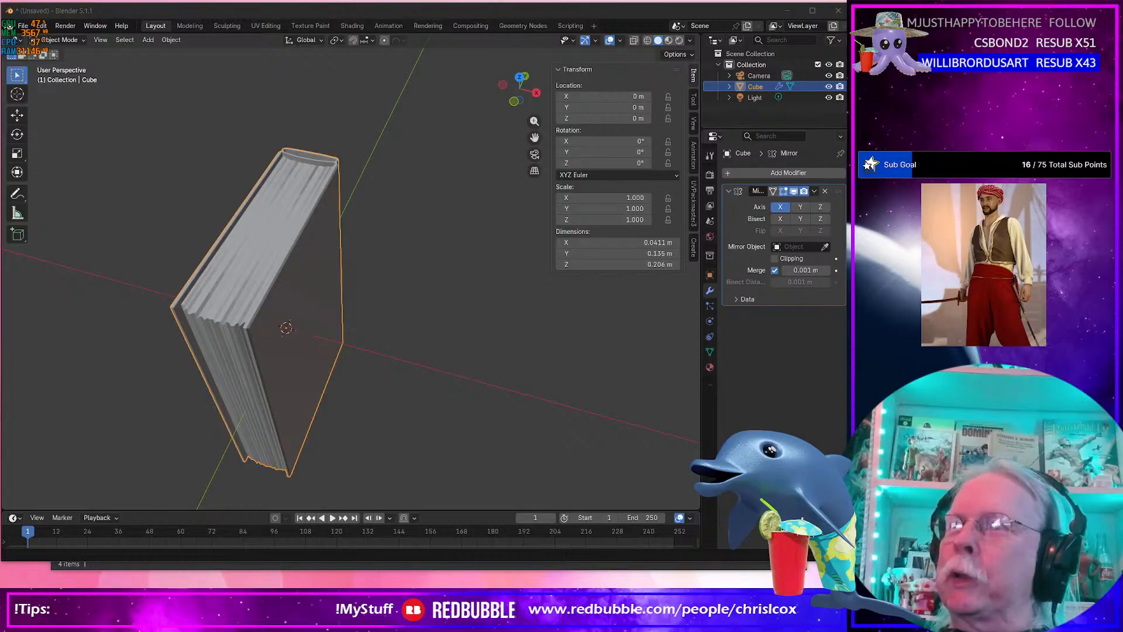
# Switch to the web browser, compare the book anatomy diagrams, and open the iBookBinding article on the parts of a book.
pyautogui.moveTo(846, 76); pyautogui.dragTo(424, 46)
pyautogui.click(306, 420)
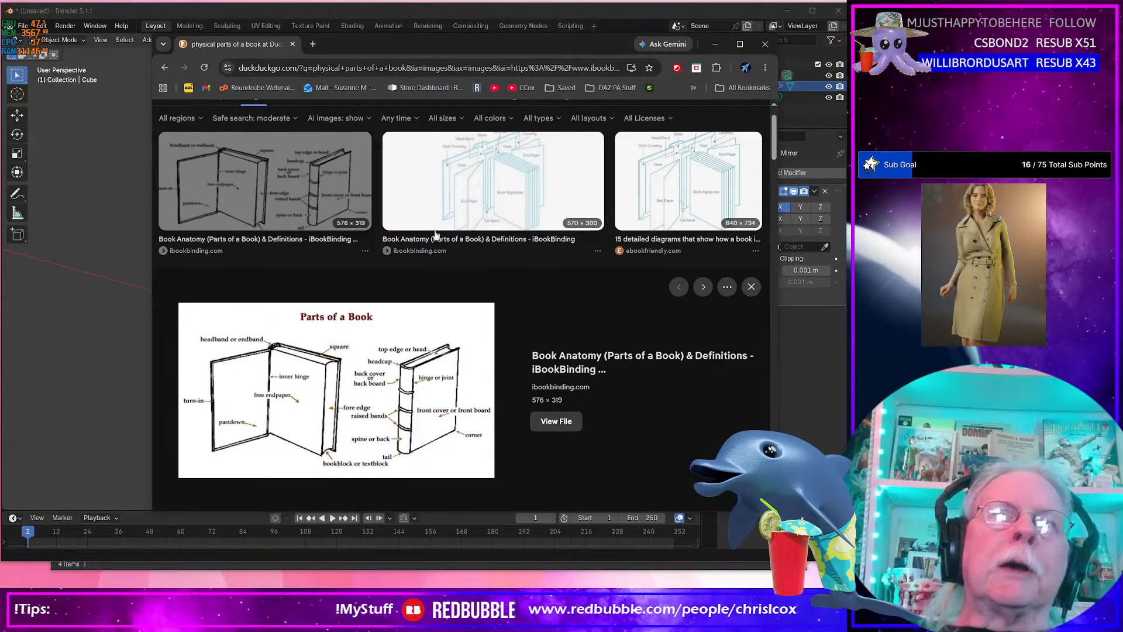
pyautogui.click(494, 188)
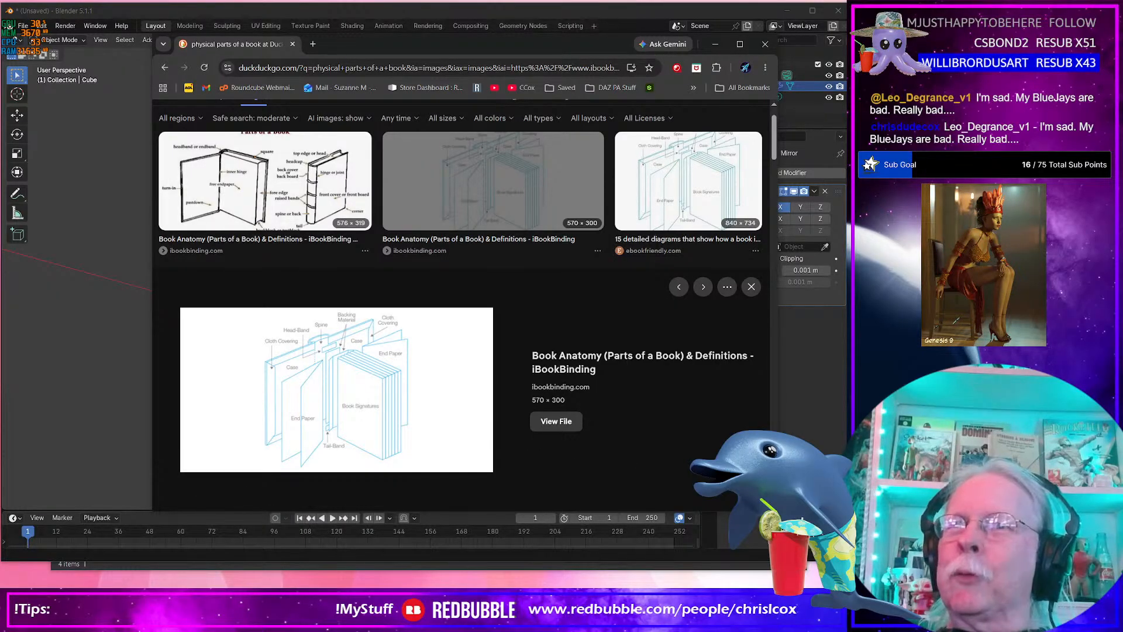
pyautogui.click(288, 369)
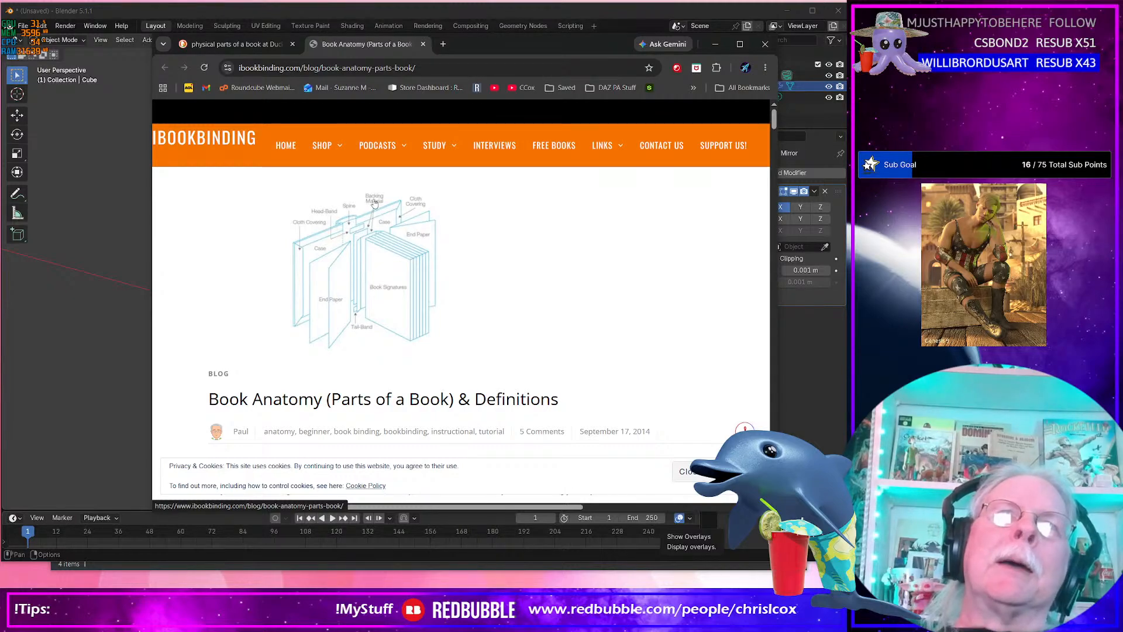
# Switch back to Blender and select all linked geometry of the page block in the book mesh.
pyautogui.hotkey('alt', 'Tab')
pyautogui.moveTo(337, 279); pyautogui.dragTo(338, 316, button='middle')
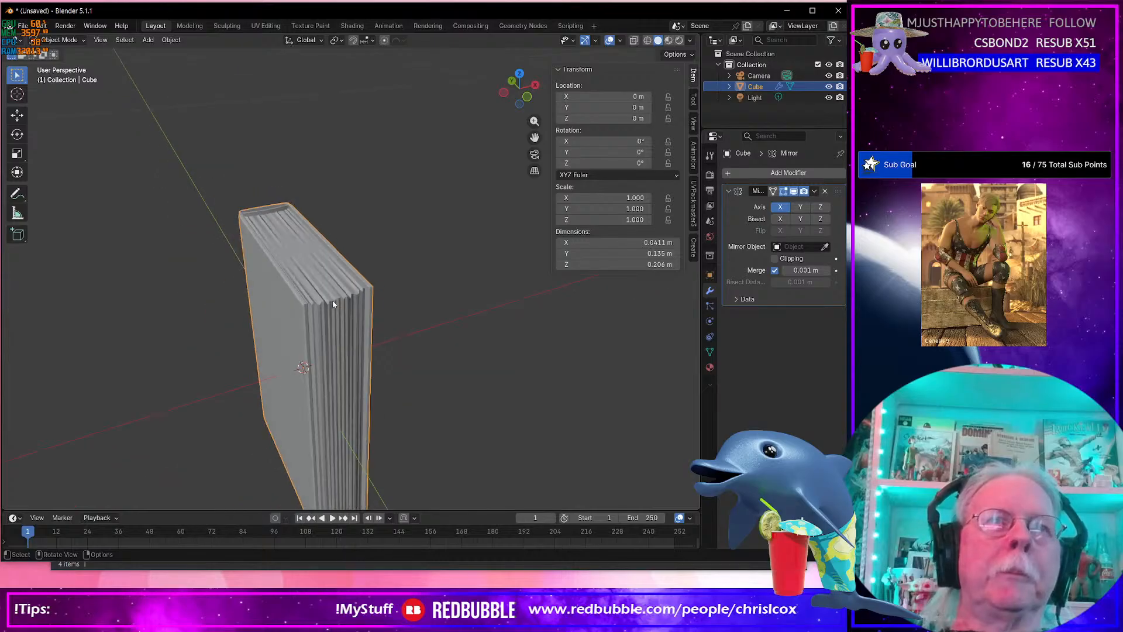
pyautogui.press('Tab')
pyautogui.click(316, 322)
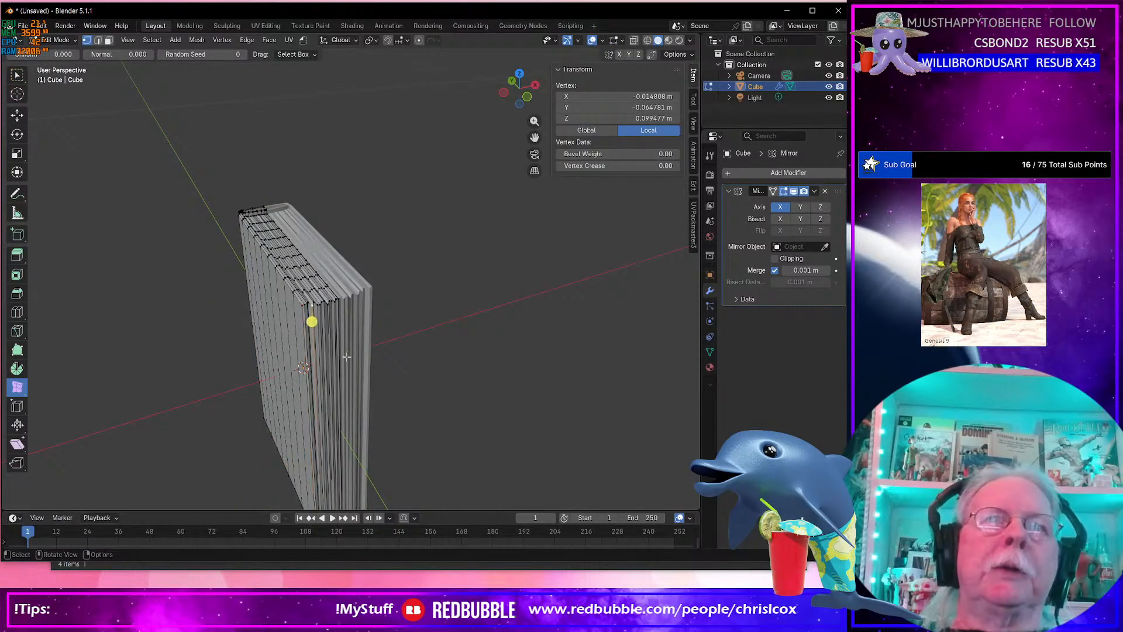
pyautogui.hotkey('ctrl', 'l')
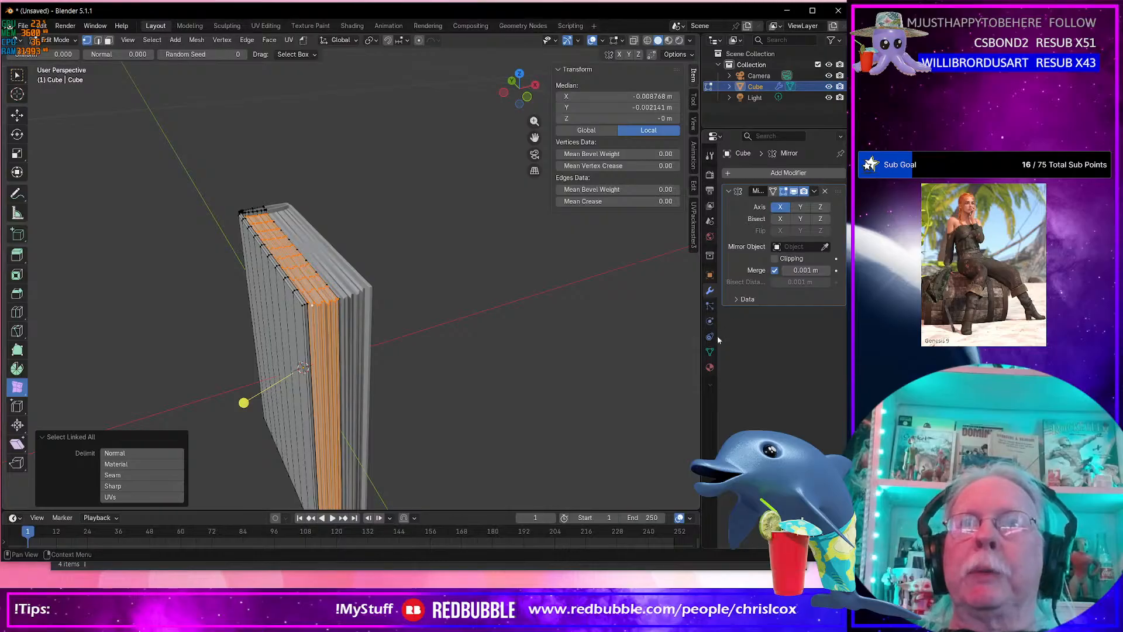
# Hide all unselected geometry so only the page block can be edited, with the book's material settings open.
pyautogui.click(710, 367)
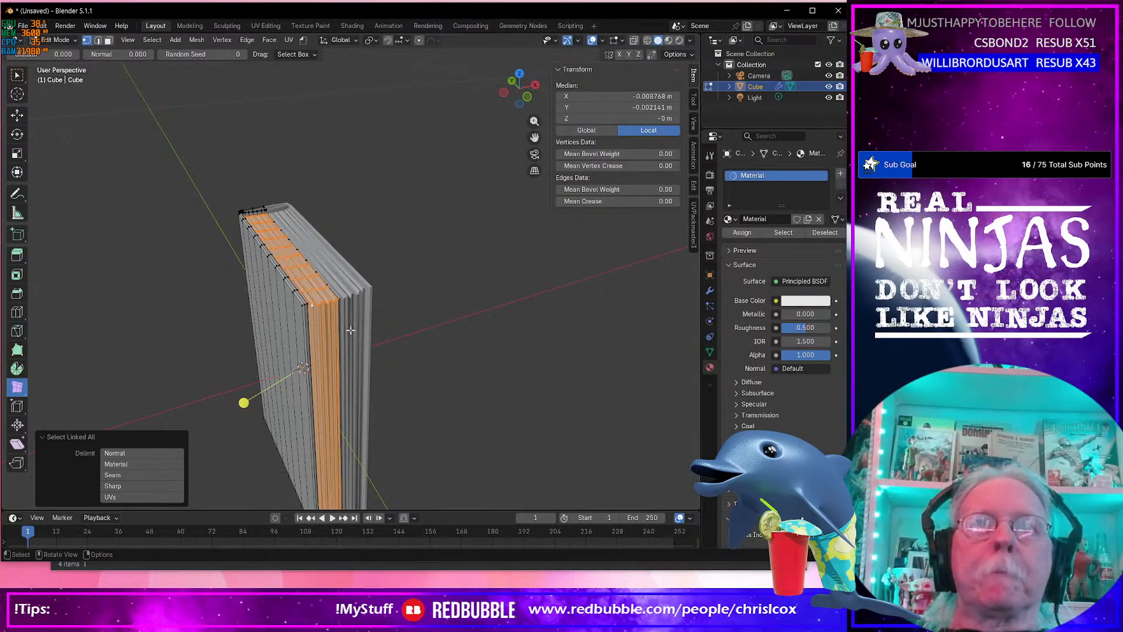
pyautogui.scroll(3, 349, 329)
pyautogui.moveTo(299, 327); pyautogui.dragTo(291, 315, button='middle')
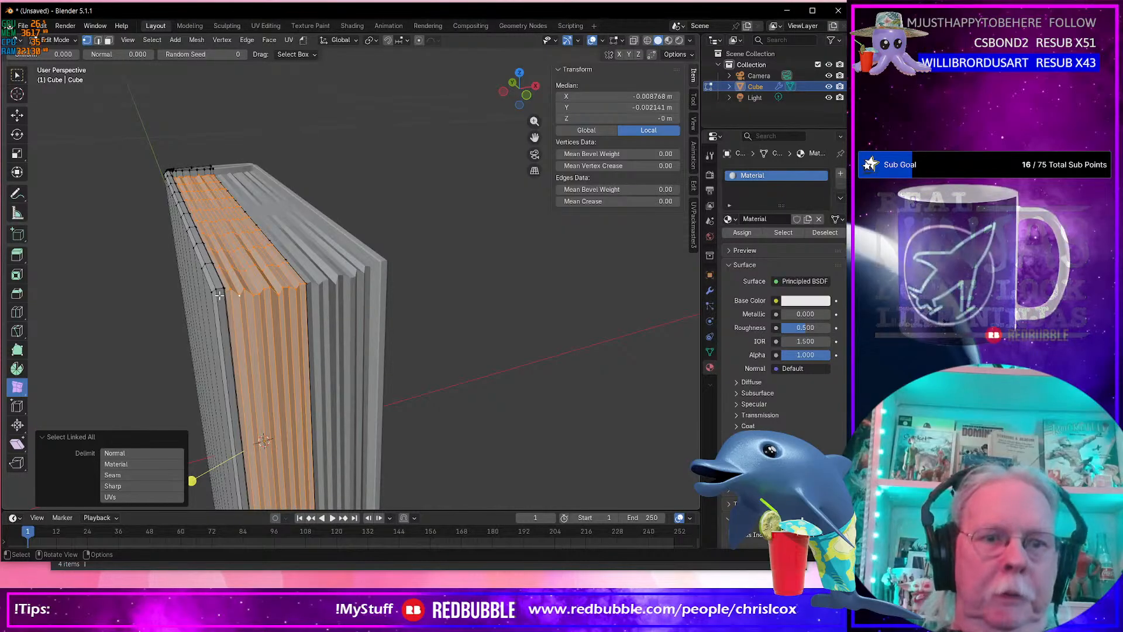
pyautogui.hotkey('shift', 'h')
pyautogui.moveTo(225, 292); pyautogui.dragTo(187, 275, button='middle')
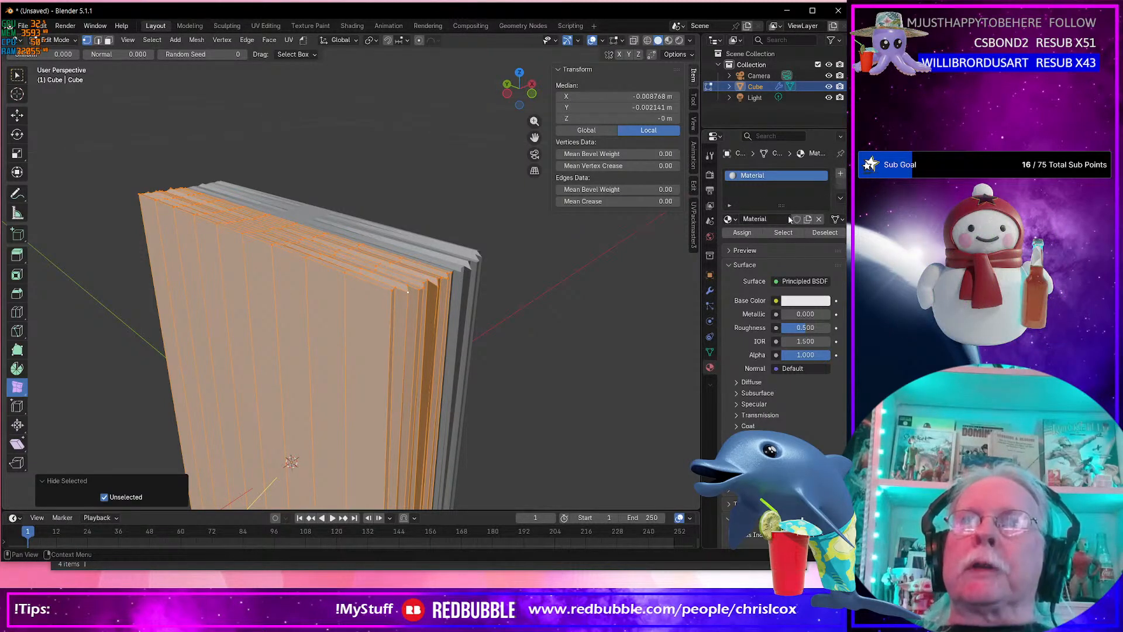
# Add a second material slot to the book object.
pyautogui.click(840, 173)
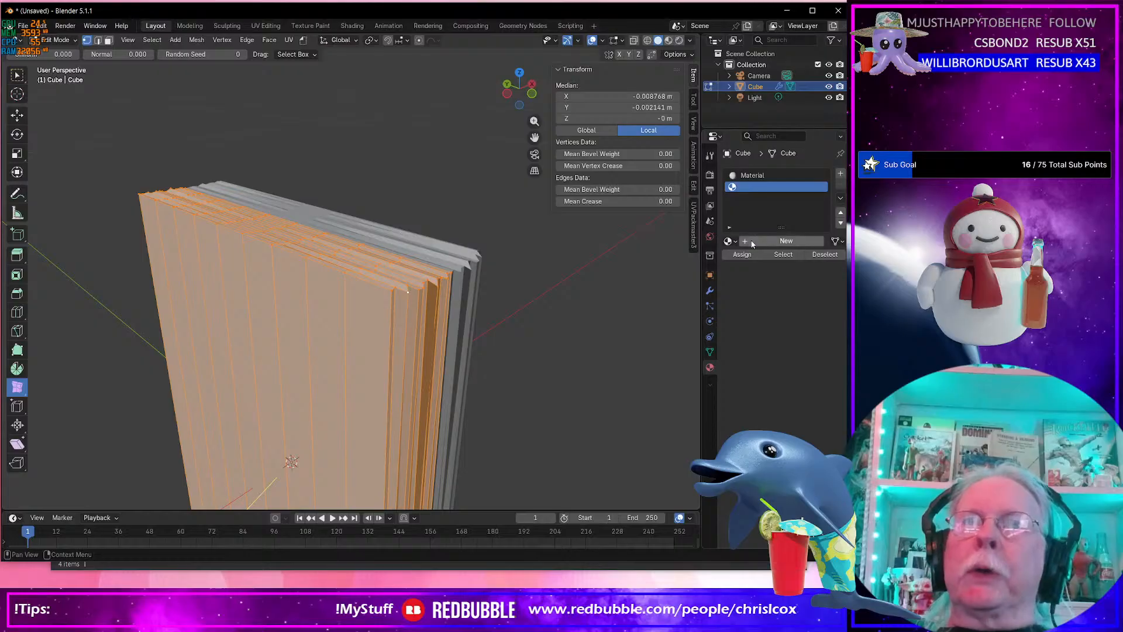
pyautogui.hotkey('alt', 'Tab')
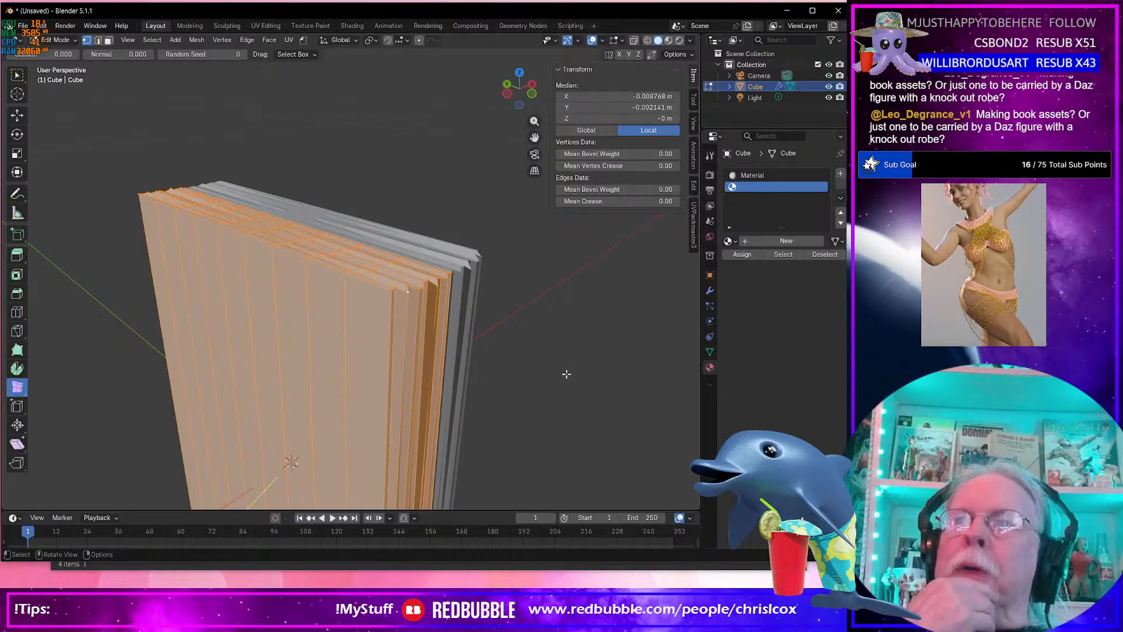
pyautogui.scroll(1, 567, 373)
pyautogui.scroll(-5, 565, 375)
pyautogui.moveTo(554, 364); pyautogui.dragTo(526, 354, button='middle')
pyautogui.scroll(-2, 514, 360)
pyautogui.scroll(3, 513, 359)
pyautogui.click(780, 241)
# Rename the material in the book's first slot to Book_Pages.
pyautogui.doubleClick(751, 174)
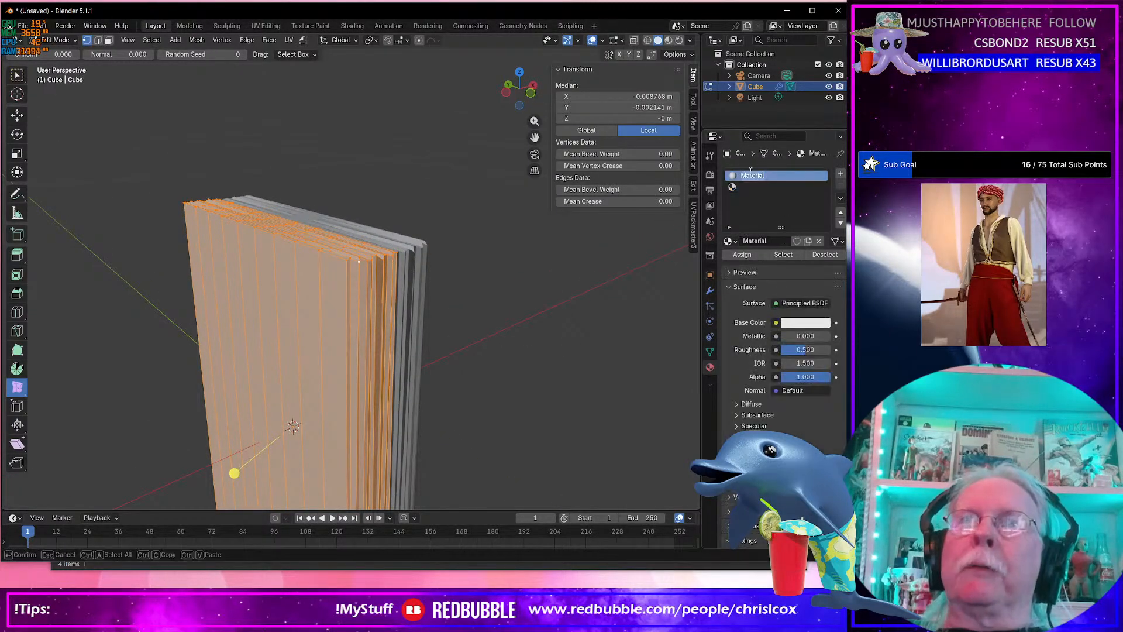
pyautogui.write('Book+')
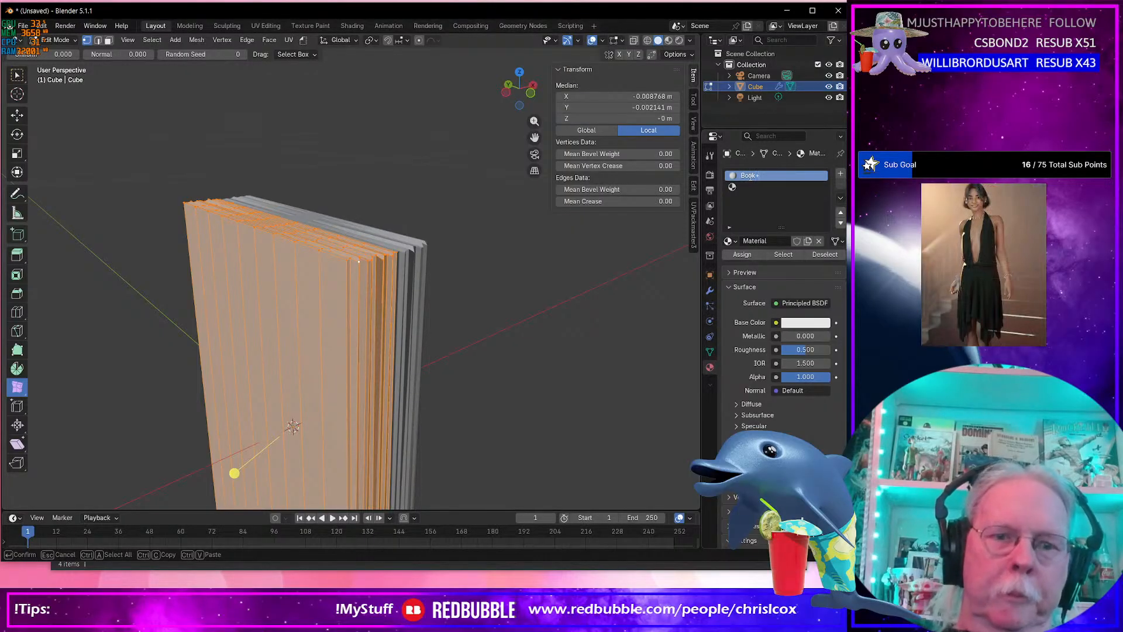
pyautogui.press('BackSpace')
pyautogui.press('BackSpace')
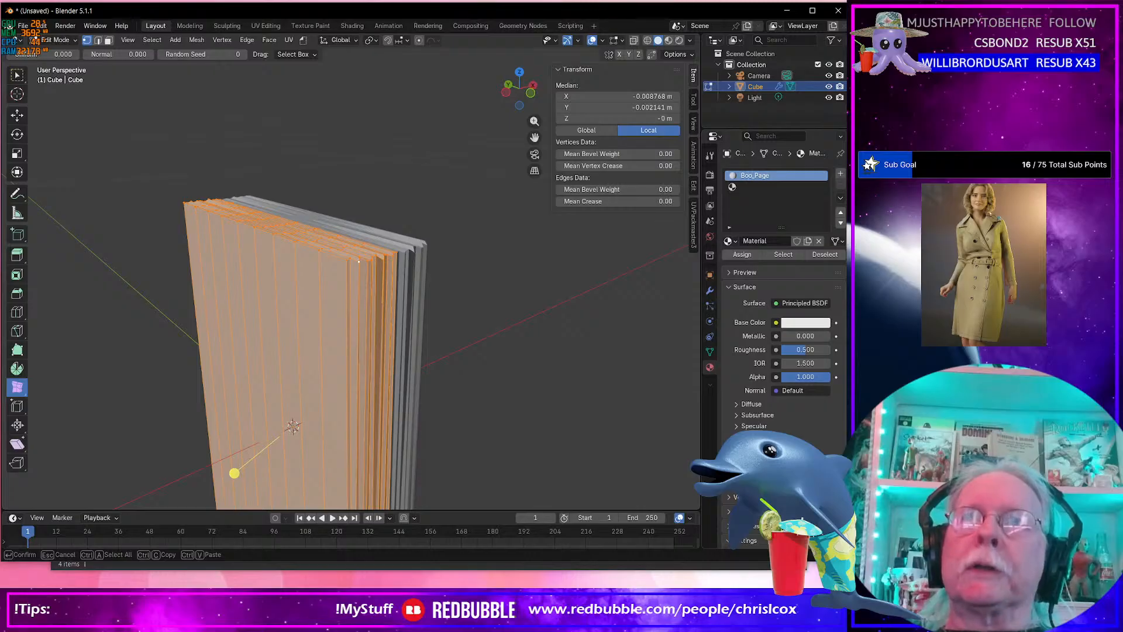
pyautogui.write('K')
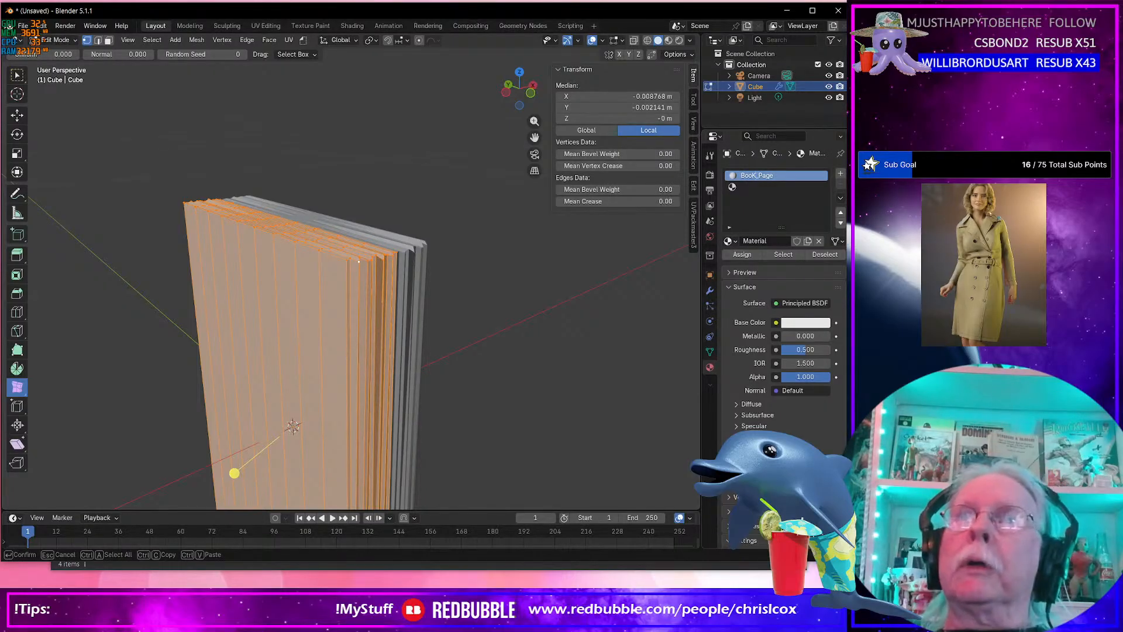
pyautogui.press('BackSpace')
pyautogui.write('k')
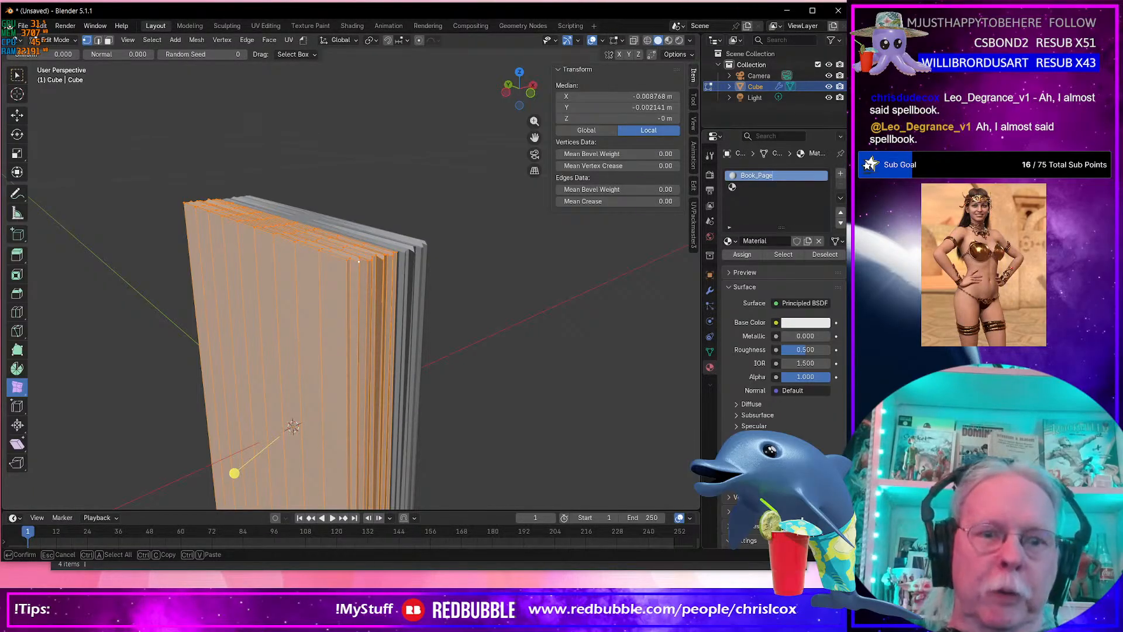
pyautogui.write('k')
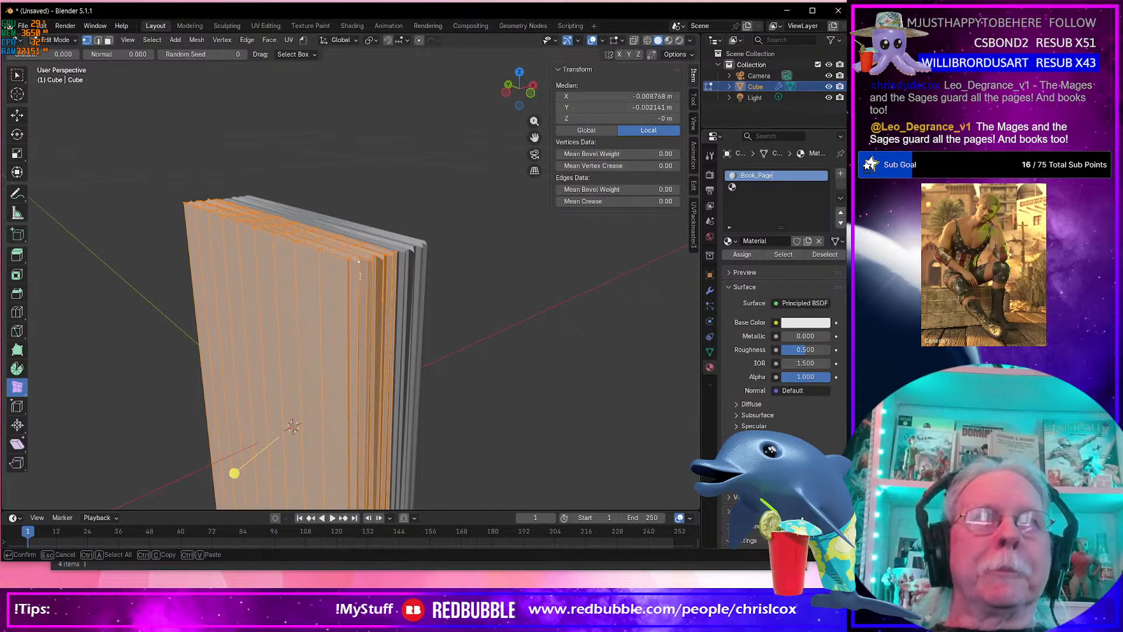
pyautogui.press('Return')
pyautogui.scroll(-3, 388, 291)
pyautogui.moveTo(388, 291); pyautogui.dragTo(410, 287, button='middle')
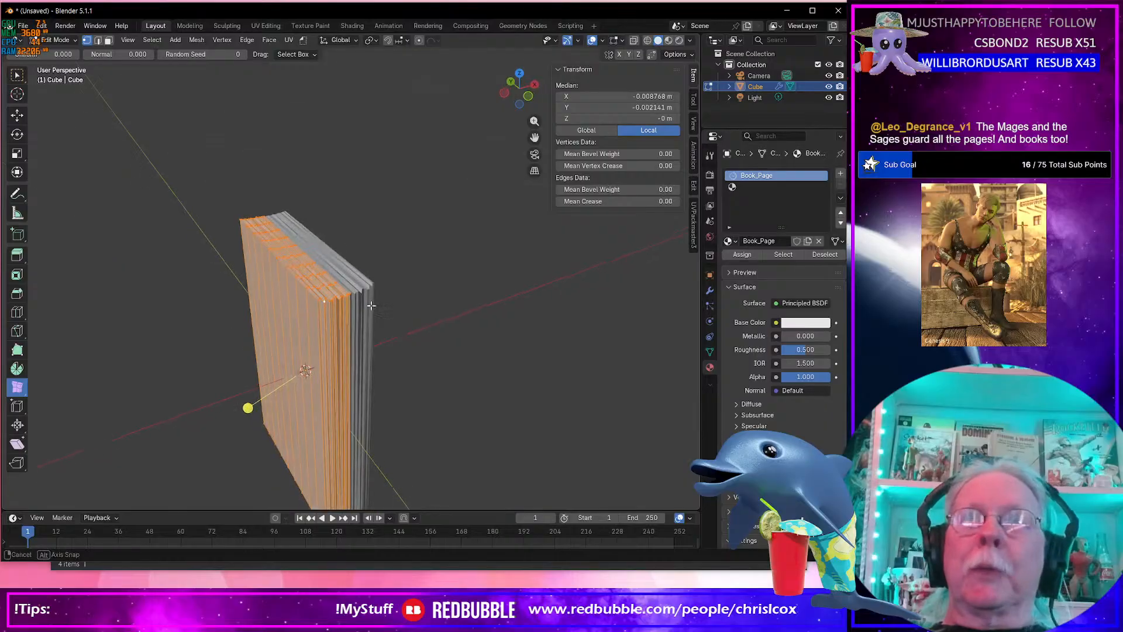
pyautogui.doubleClick(774, 175)
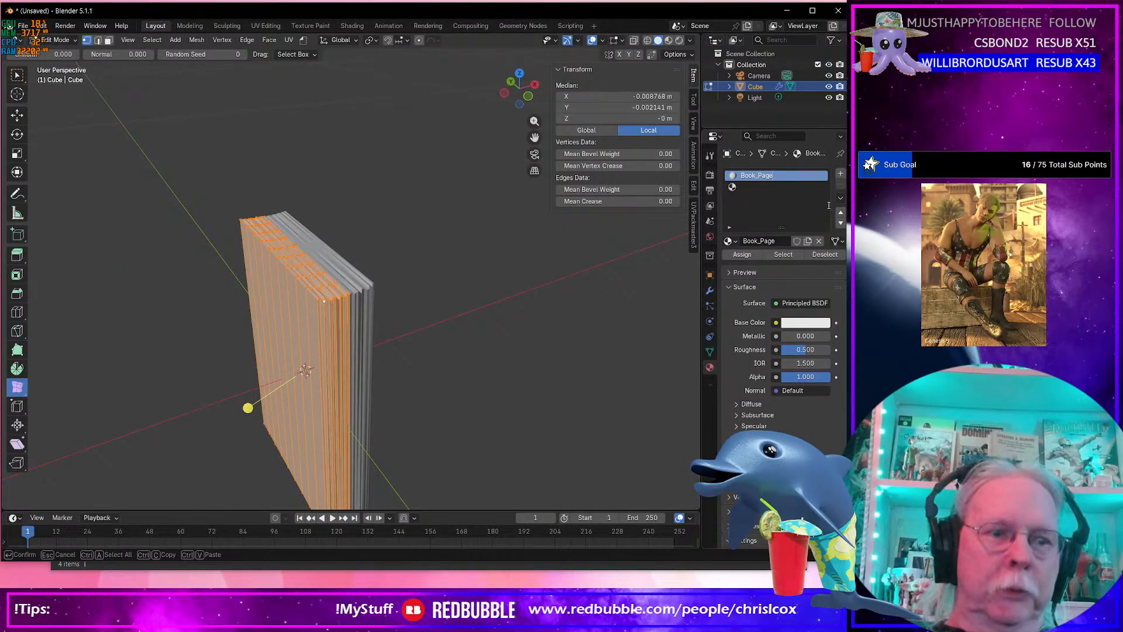
pyautogui.write('s')
pyautogui.press('Return')
# In edge selection mode, select the edge loops that border the large side face of the page block.
pyautogui.moveTo(288, 417); pyautogui.dragTo(365, 369, button='middle')
pyautogui.scroll(3, 346, 380)
pyautogui.press('2')
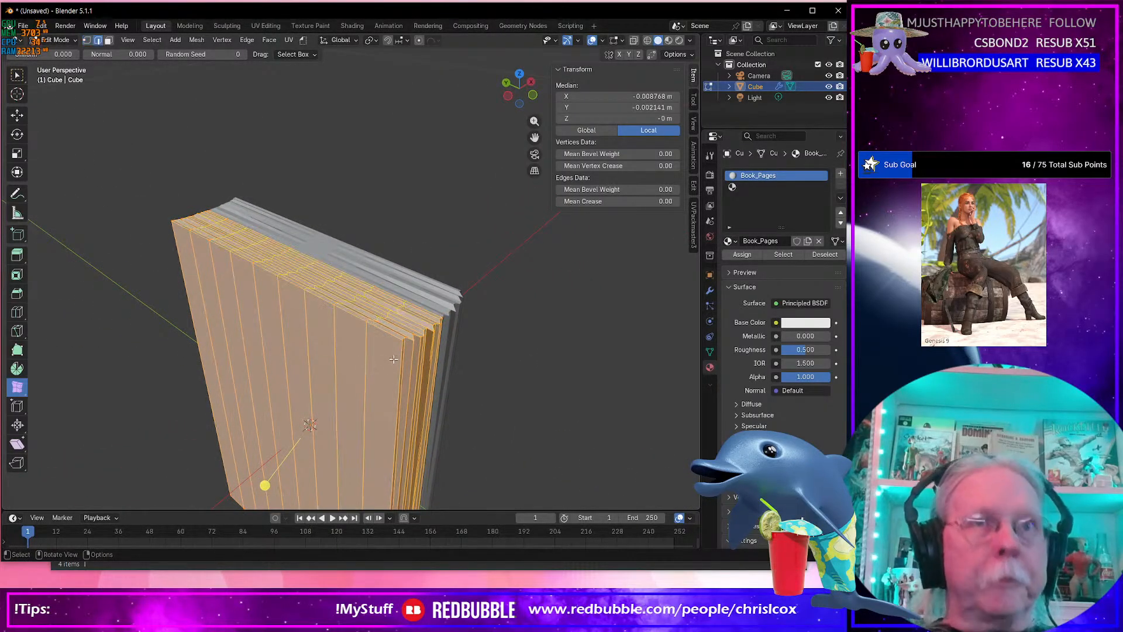
pyautogui.keyDown('alt'); pyautogui.click(397, 350); pyautogui.keyUp('alt')
pyautogui.keyDown('alt'); pyautogui.keyDown('shift'); pyautogui.click(401, 354); pyautogui.keyUp('shift'); pyautogui.keyUp('alt')
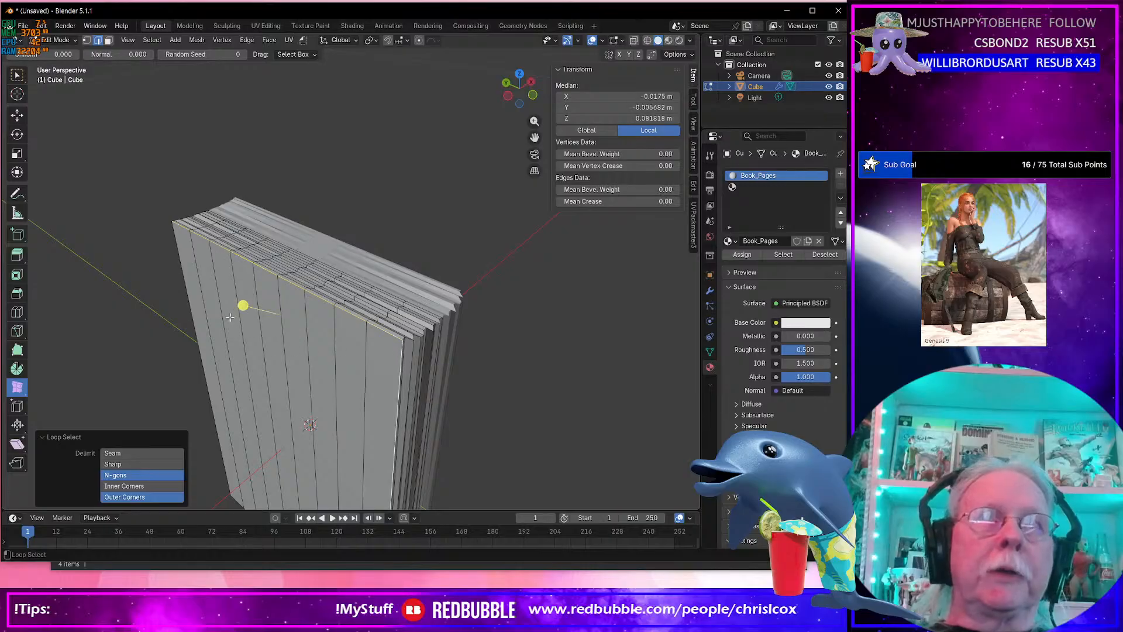
pyautogui.keyDown('alt'); pyautogui.keyDown('shift'); pyautogui.click(194, 307); pyautogui.keyUp('shift'); pyautogui.keyUp('alt')
pyautogui.keyDown('shift'); pyautogui.moveTo(348, 375); pyautogui.dragTo(374, 172, button='middle'); pyautogui.keyUp('shift')
pyautogui.keyDown('alt'); pyautogui.keyDown('shift'); pyautogui.click(343, 362); pyautogui.keyUp('shift'); pyautogui.keyUp('alt')
pyautogui.moveTo(343, 362); pyautogui.dragTo(273, 347, button='middle')
pyautogui.keyDown('alt'); pyautogui.keyDown('shift'); pyautogui.click(356, 431); pyautogui.keyUp('shift'); pyautogui.keyUp('alt')
pyautogui.moveTo(356, 431); pyautogui.dragTo(353, 199, button='middle')
pyautogui.keyDown('alt'); pyautogui.keyDown('shift'); pyautogui.click(351, 141); pyautogui.keyUp('shift'); pyautogui.keyUp('alt')
pyautogui.moveTo(351, 142); pyautogui.dragTo(316, 146, button='middle')
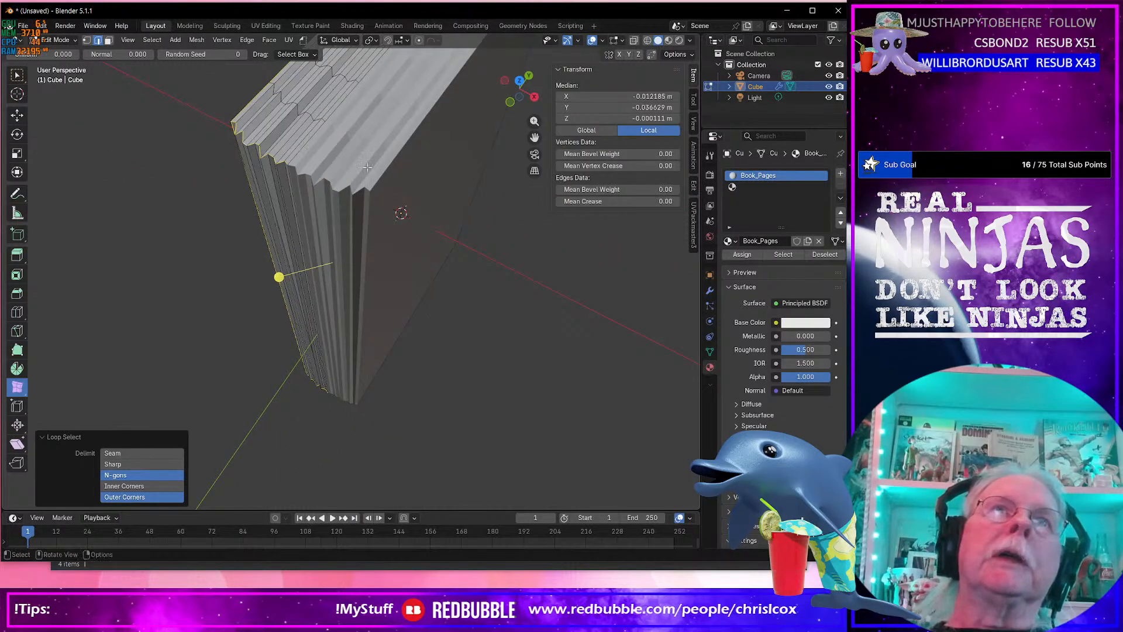
# Hide the Mirror modifier's result in the viewport and add the edge loops along the page block's open side to the selection.
pyautogui.click(710, 290)
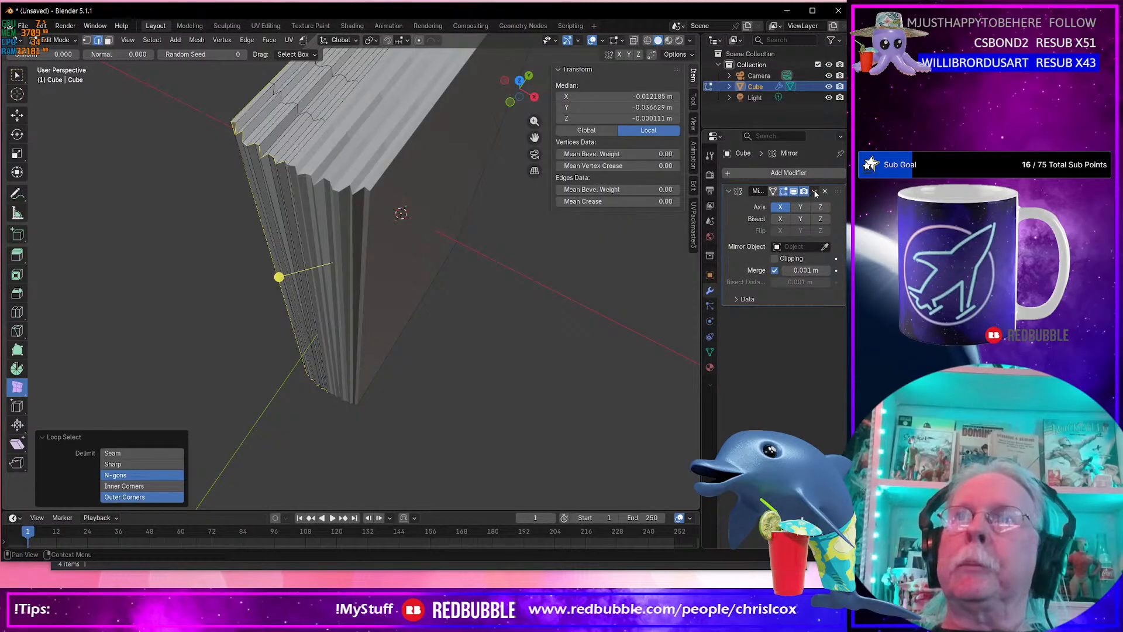
pyautogui.click(794, 192)
pyautogui.moveTo(387, 154); pyautogui.dragTo(351, 165, button='middle')
pyautogui.keyDown('alt'); pyautogui.keyDown('shift'); pyautogui.click(306, 170); pyautogui.keyUp('shift'); pyautogui.keyUp('alt')
pyautogui.keyDown('alt'); pyautogui.keyDown('shift'); pyautogui.click(283, 228); pyautogui.keyUp('shift'); pyautogui.keyUp('alt')
pyautogui.keyDown('alt'); pyautogui.keyDown('shift'); pyautogui.click(378, 379); pyautogui.keyUp('shift'); pyautogui.keyUp('alt')
pyautogui.moveTo(444, 361); pyautogui.dragTo(379, 316, button='middle')
pyautogui.keyDown('alt'); pyautogui.keyDown('shift'); pyautogui.click(498, 261); pyautogui.keyUp('shift'); pyautogui.keyUp('alt')
pyautogui.moveTo(496, 261); pyautogui.dragTo(386, 248, button='middle')
pyautogui.scroll(-4, 437, 252)
pyautogui.scroll(3, 386, 248)
pyautogui.moveTo(424, 176); pyautogui.dragTo(367, 251, button='middle')
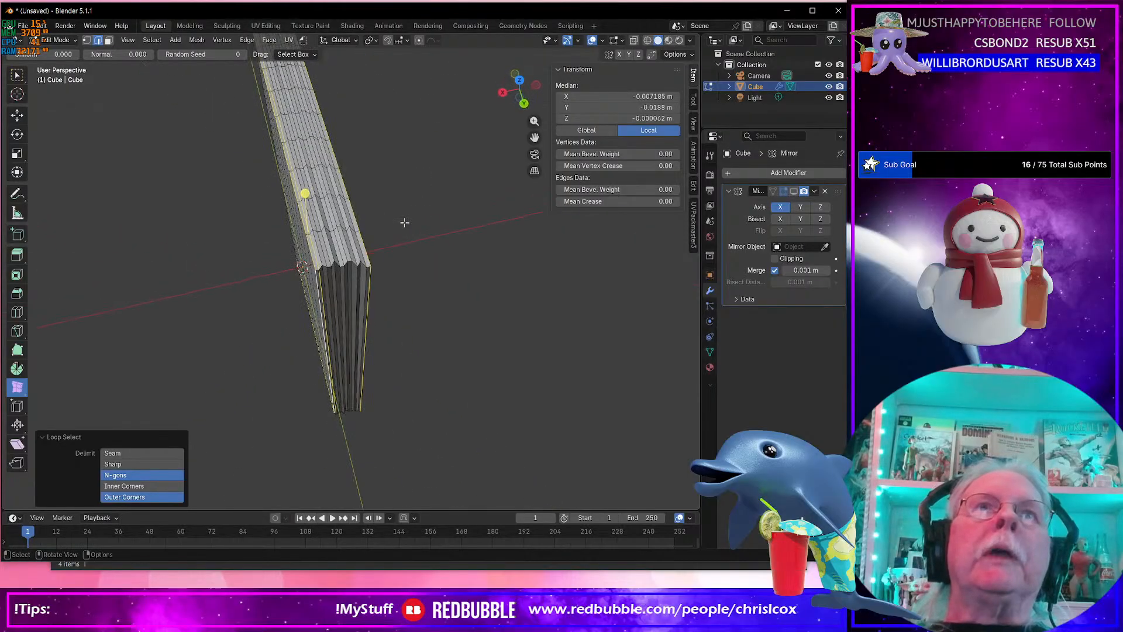
# Add the remaining edge loops across the page block's top and bottom ends and corner, and mark the whole selection as seams.
pyautogui.keyDown('alt'); pyautogui.keyDown('shift'); pyautogui.click(343, 266); pyautogui.keyUp('shift'); pyautogui.keyUp('alt')
pyautogui.moveTo(376, 306); pyautogui.dragTo(371, 222, button='middle')
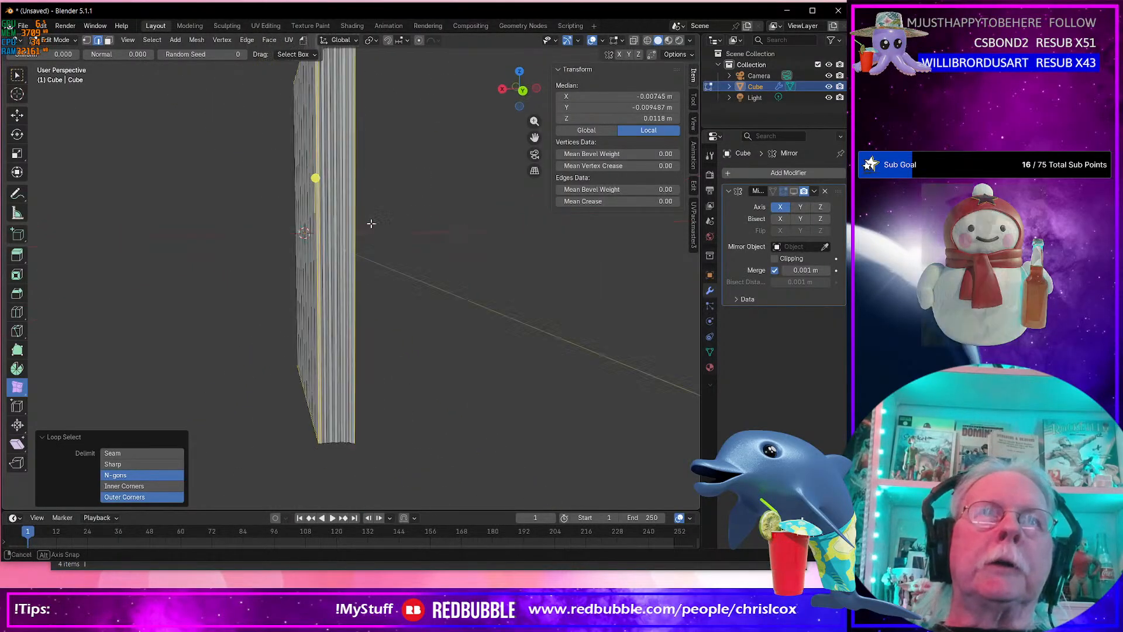
pyautogui.keyDown('alt'); pyautogui.keyDown('shift'); pyautogui.click(337, 443); pyautogui.keyUp('shift'); pyautogui.keyUp('alt')
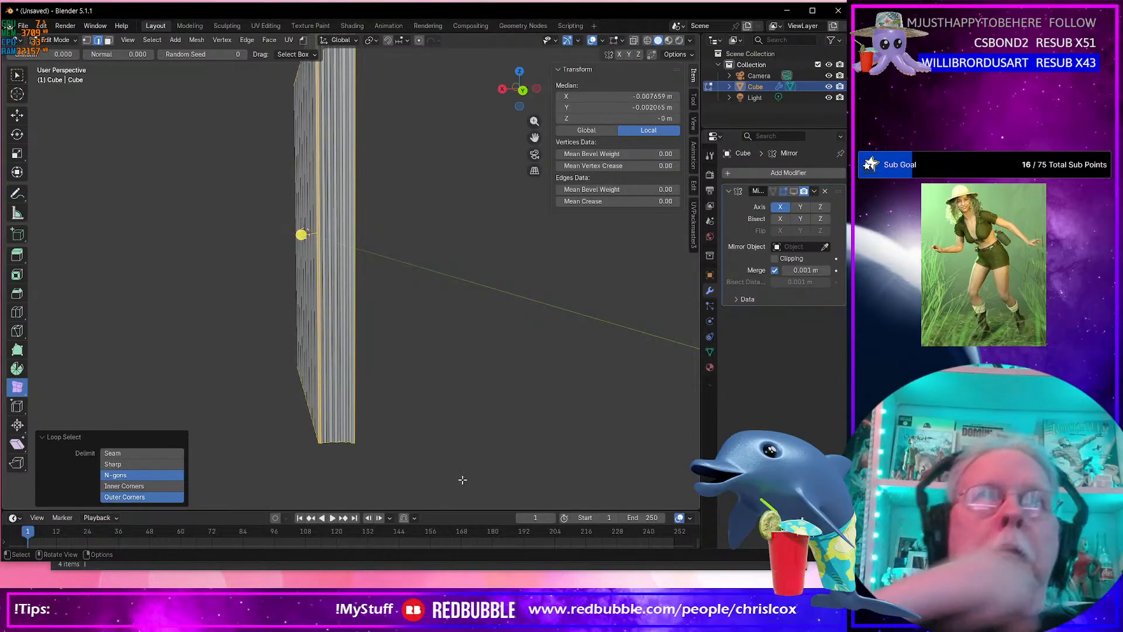
pyautogui.scroll(4, 286, 393)
pyautogui.moveTo(286, 394); pyautogui.dragTo(329, 424, button='middle')
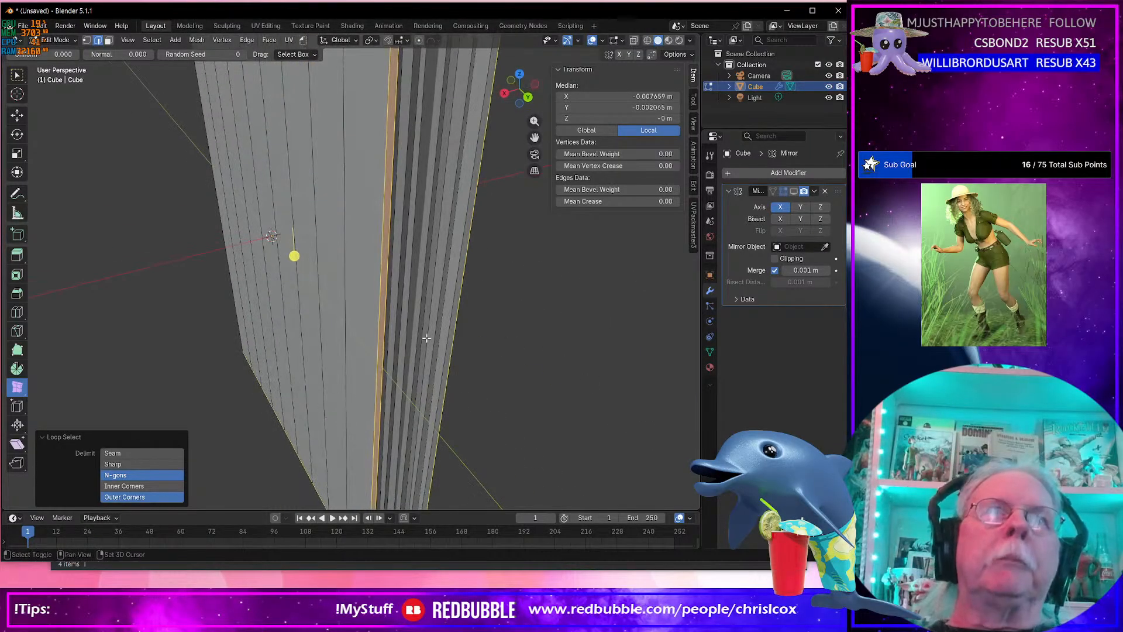
pyautogui.scroll(-4, 426, 338)
pyautogui.moveTo(423, 336); pyautogui.dragTo(401, 346, button='middle')
pyautogui.scroll(2, 396, 344)
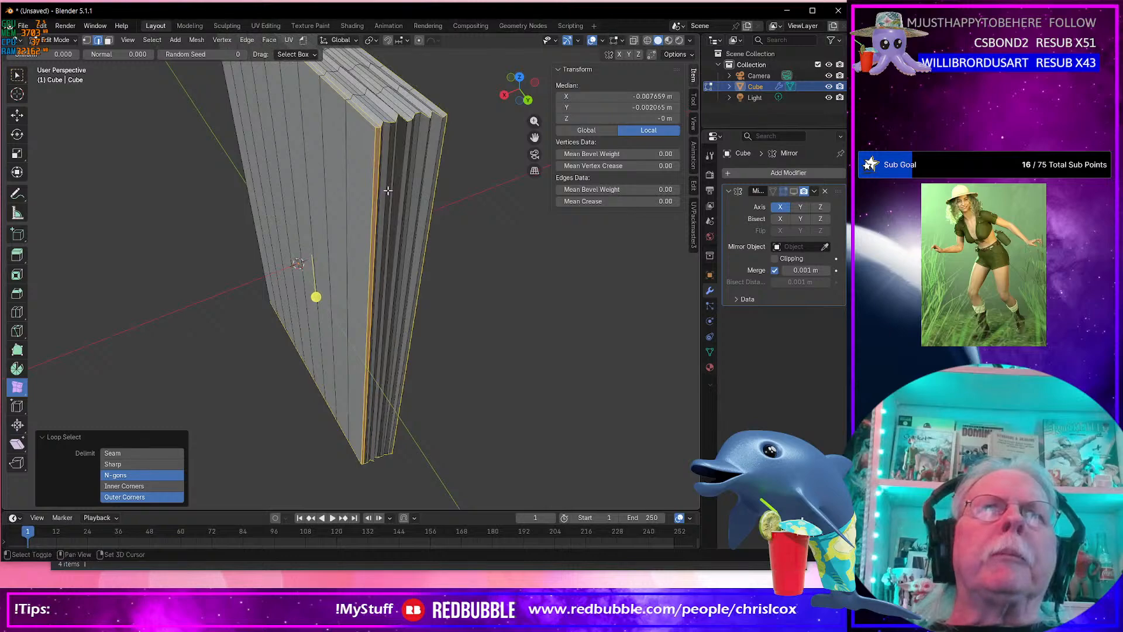
pyautogui.keyDown('alt'); pyautogui.keyDown('shift'); pyautogui.click(377, 128); pyautogui.keyUp('shift'); pyautogui.keyUp('alt')
pyautogui.moveTo(385, 164); pyautogui.dragTo(390, 208, button='middle')
pyautogui.rightClick(390, 214)
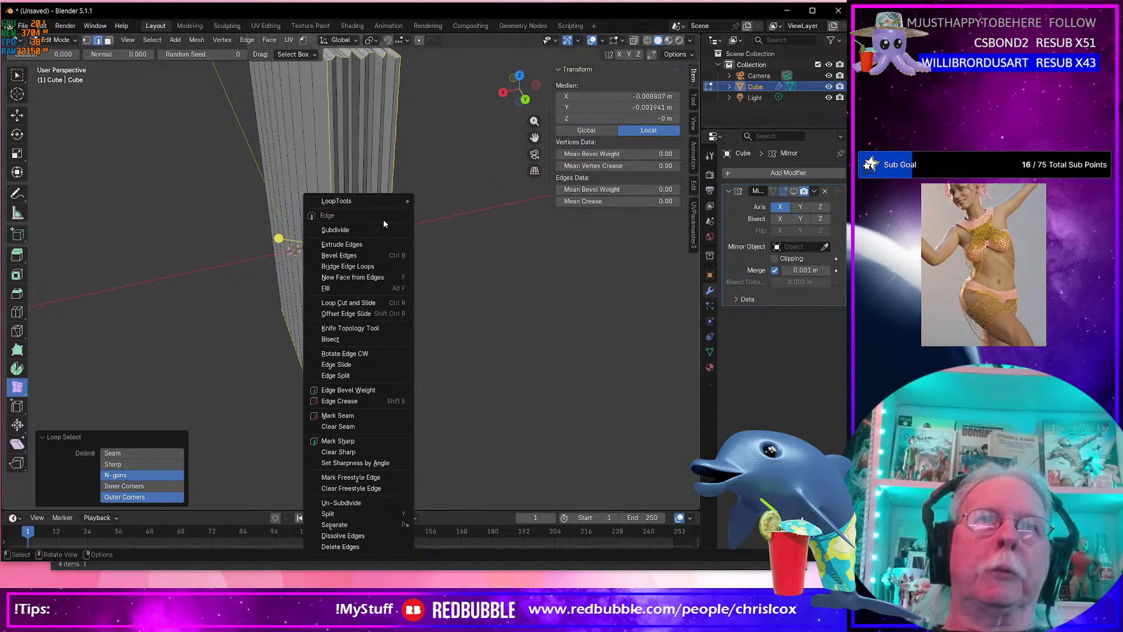
pyautogui.click(346, 416)
pyautogui.moveTo(416, 301); pyautogui.dragTo(508, 281, button='middle')
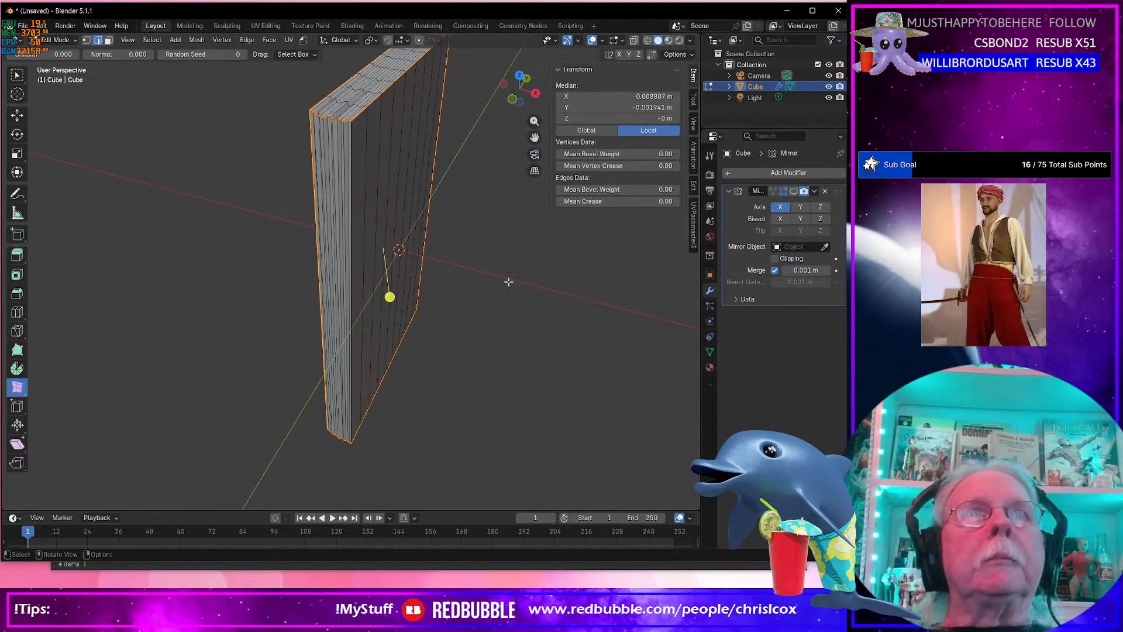
# Clear the seam from the vertical edge of the page block that lies along the mirror plane.
pyautogui.keyDown('alt'); pyautogui.click(378, 218); pyautogui.keyUp('alt')
pyautogui.hotkey('ctrl', 'e')
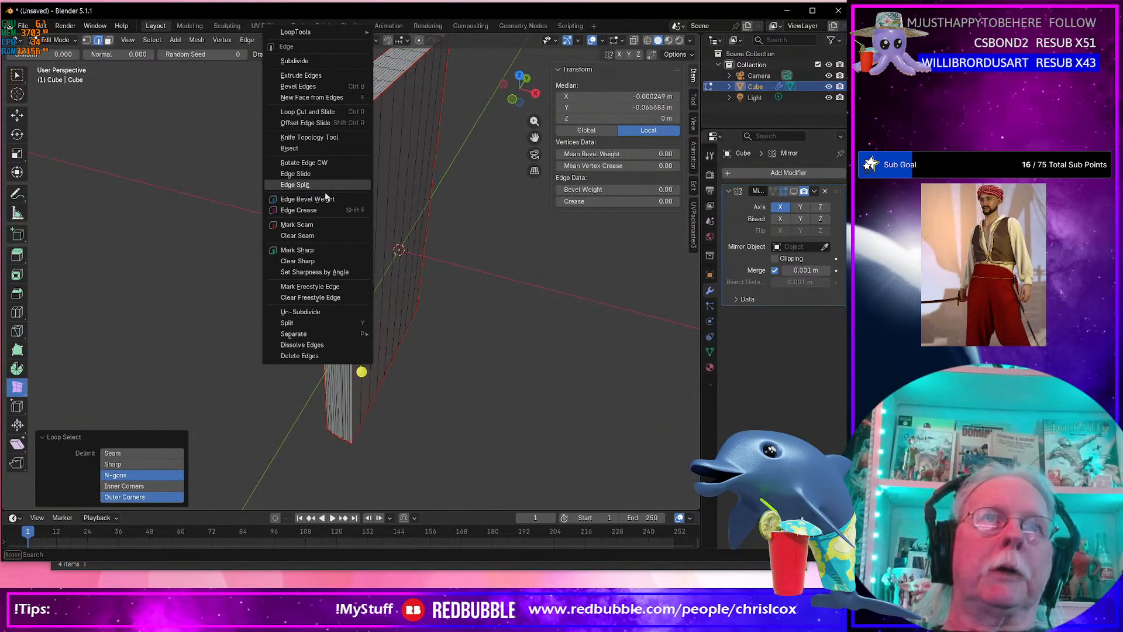
pyautogui.click(327, 235)
pyautogui.moveTo(388, 244); pyautogui.dragTo(468, 228, button='middle')
# Add a third material slot to the book and create a material named Book_Cover in the second slot.
pyautogui.click(710, 368)
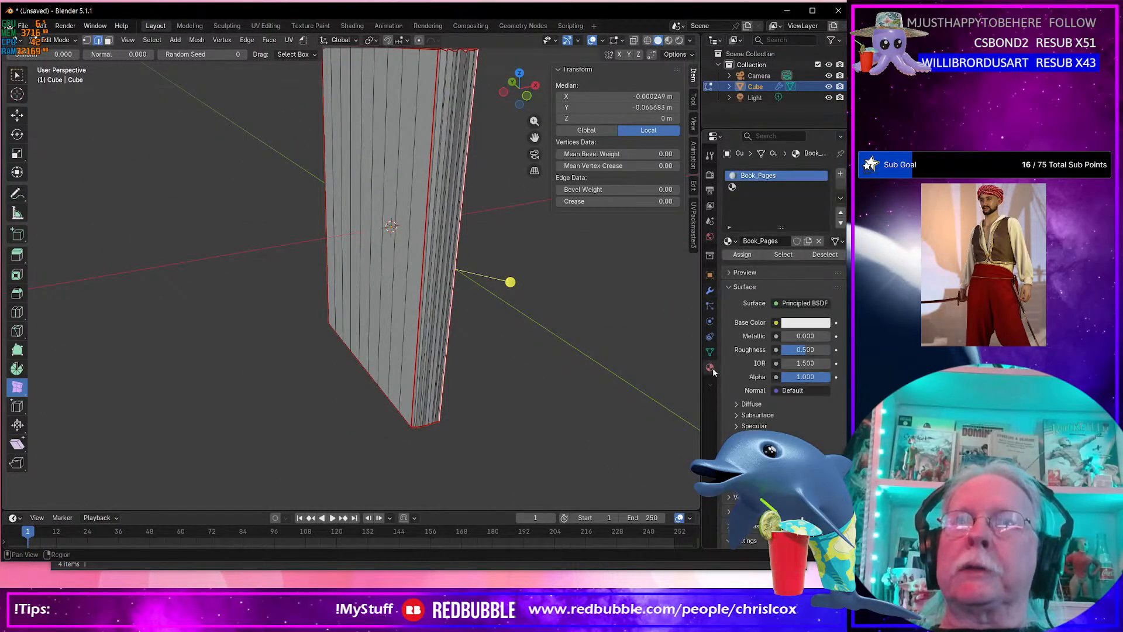
pyautogui.click(841, 174)
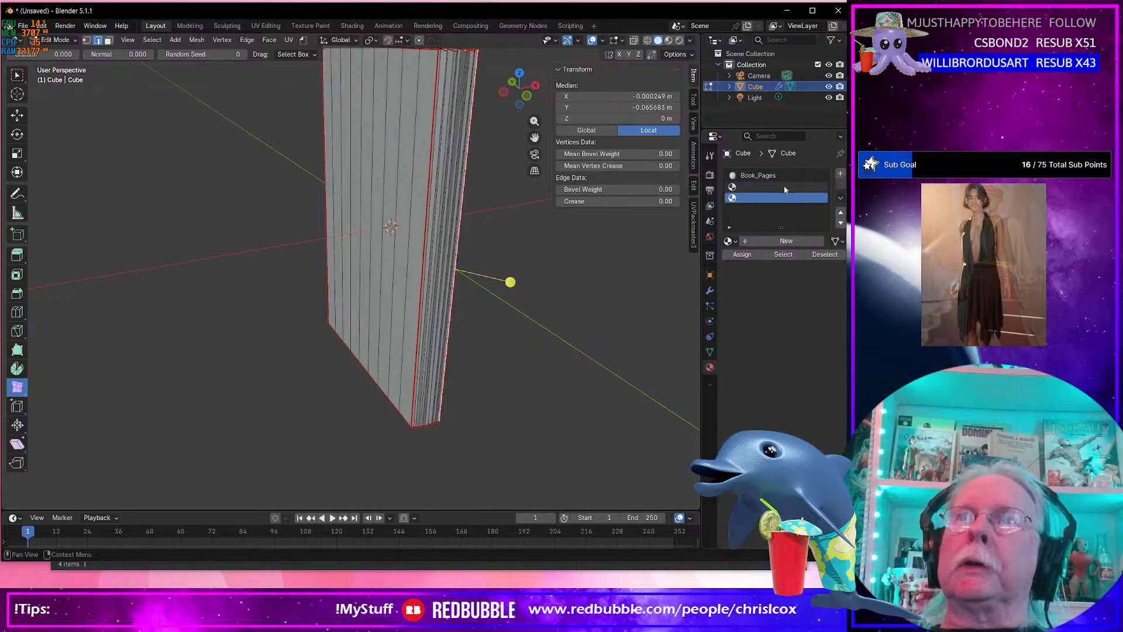
pyautogui.click(741, 188)
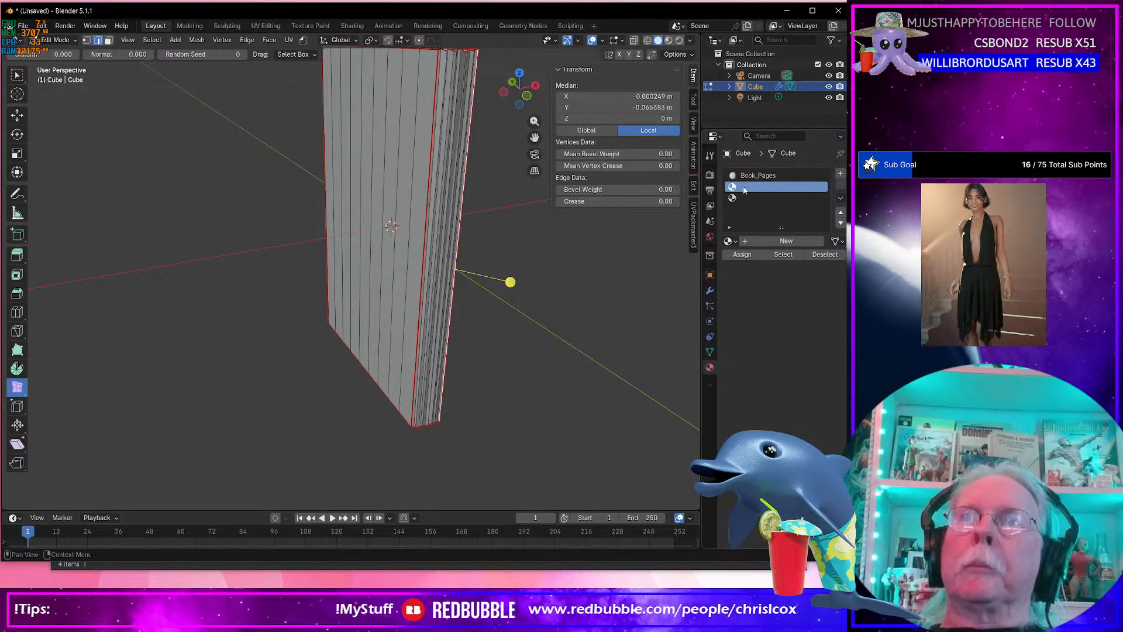
pyautogui.click(756, 240)
pyautogui.doubleClick(755, 187)
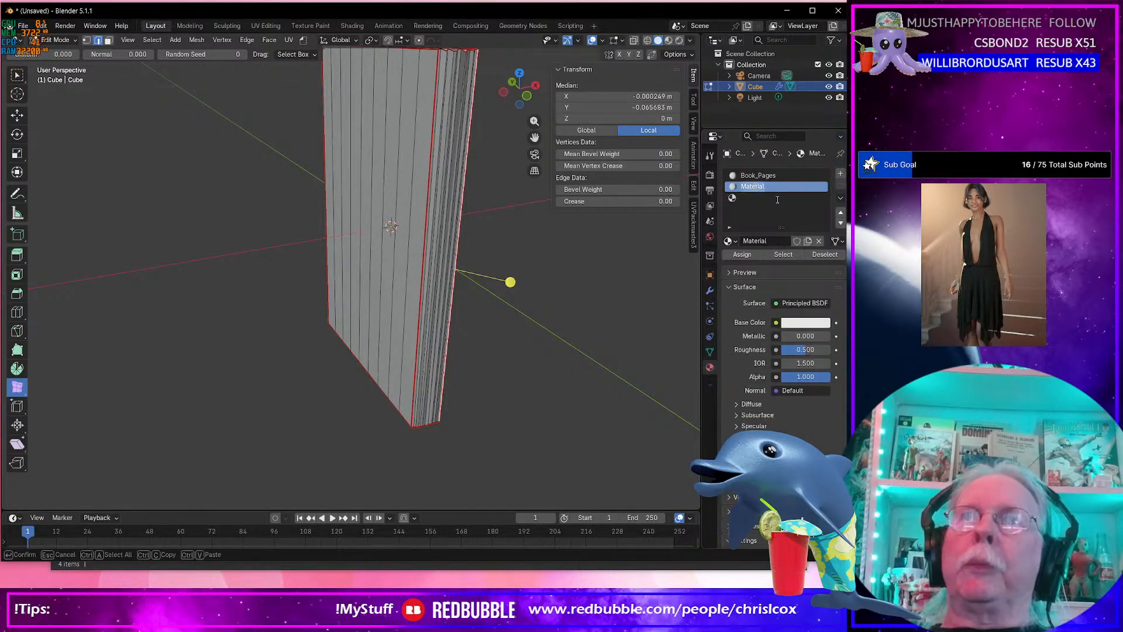
pyautogui.write('Boo')
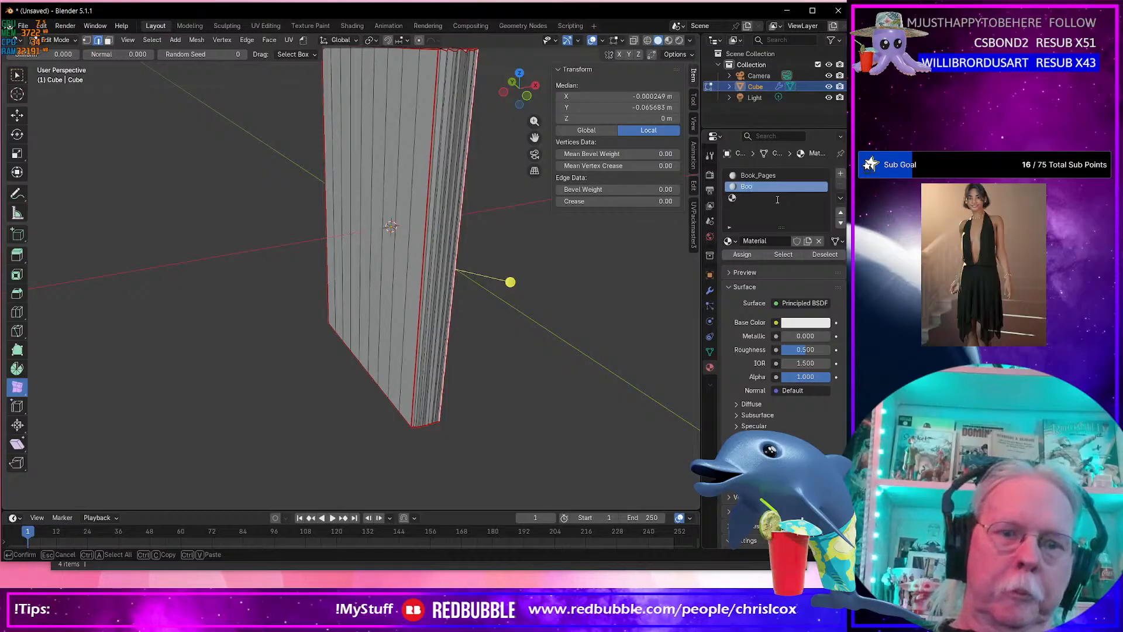
pyautogui.write('k_Cover')
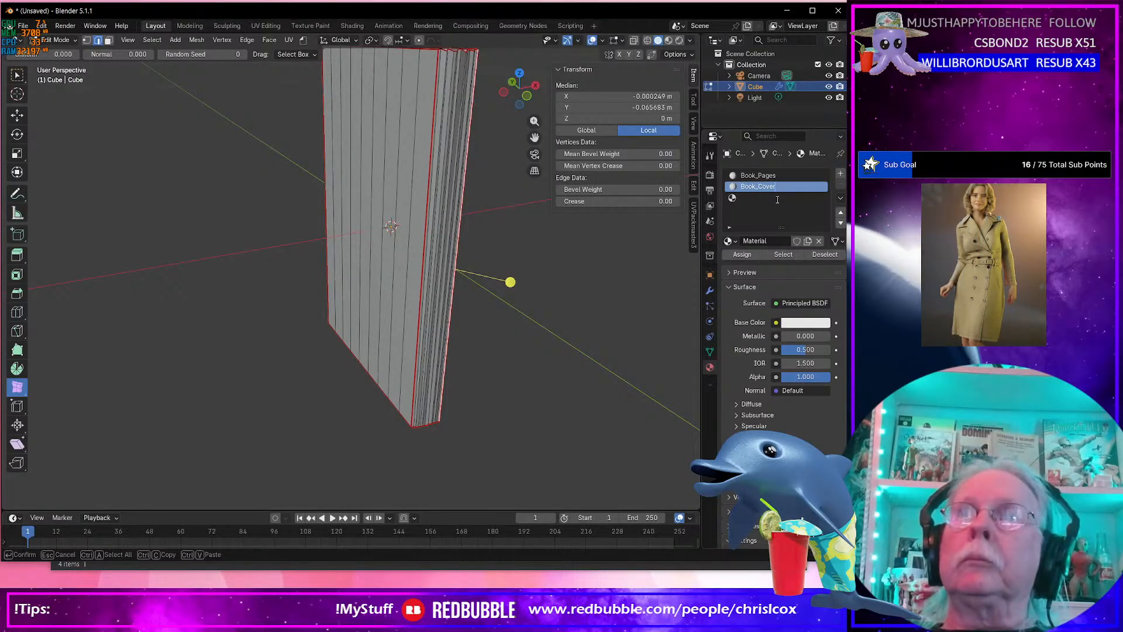
pyautogui.click(840, 175)
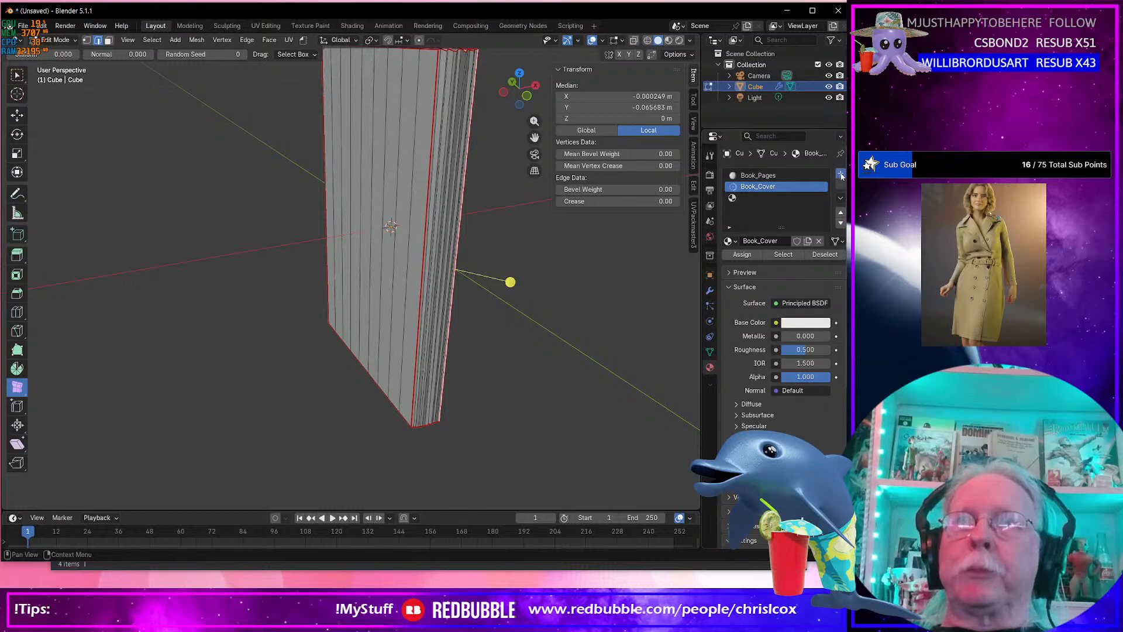
# Add a fourth material slot to the book and create a material named Book_Backing in the third slot.
pyautogui.click(840, 174)
pyautogui.click(740, 200)
pyautogui.click(766, 241)
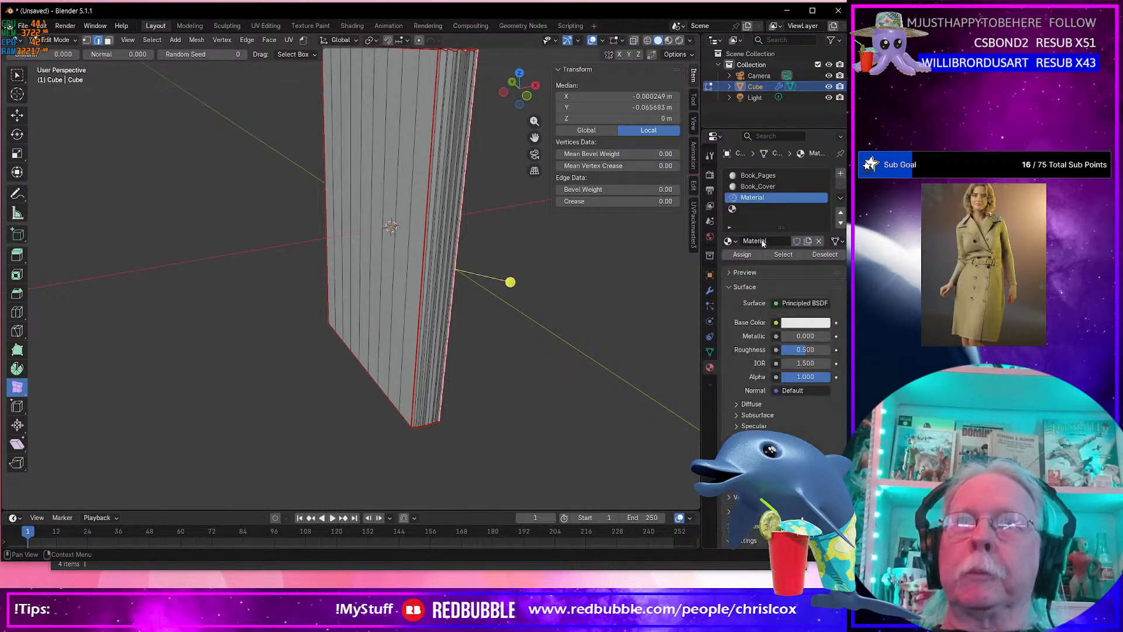
pyautogui.click(767, 240)
pyautogui.moveTo(754, 241); pyautogui.dragTo(744, 241)
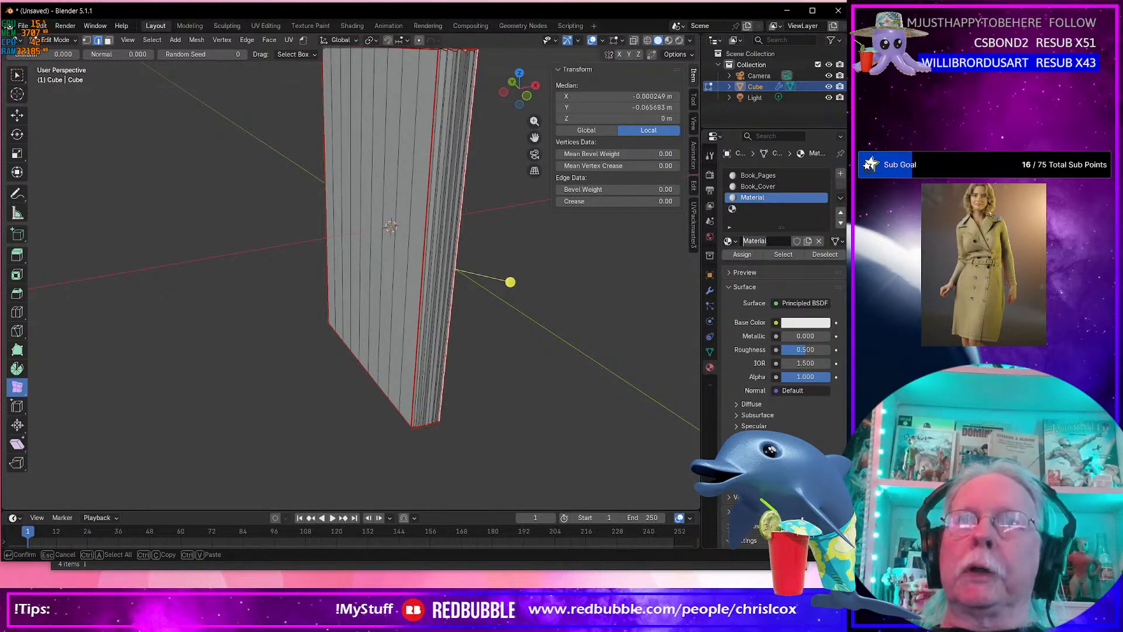
pyautogui.hotkey('alt', 'Tab')
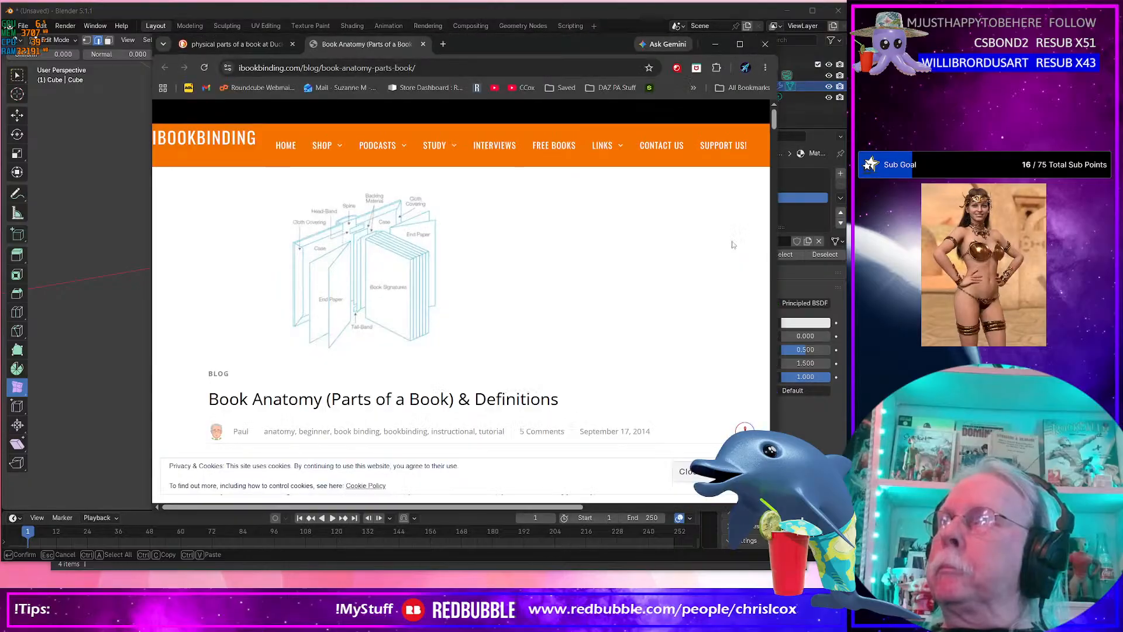
pyautogui.hotkey('alt', 'Tab')
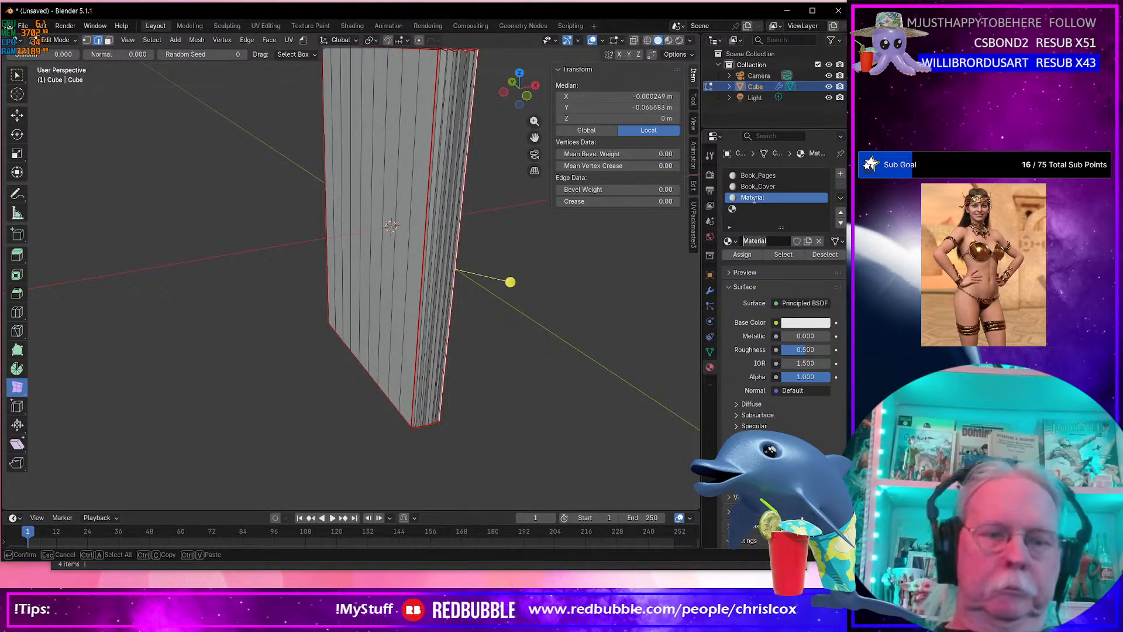
pyautogui.write('Book_Ba')
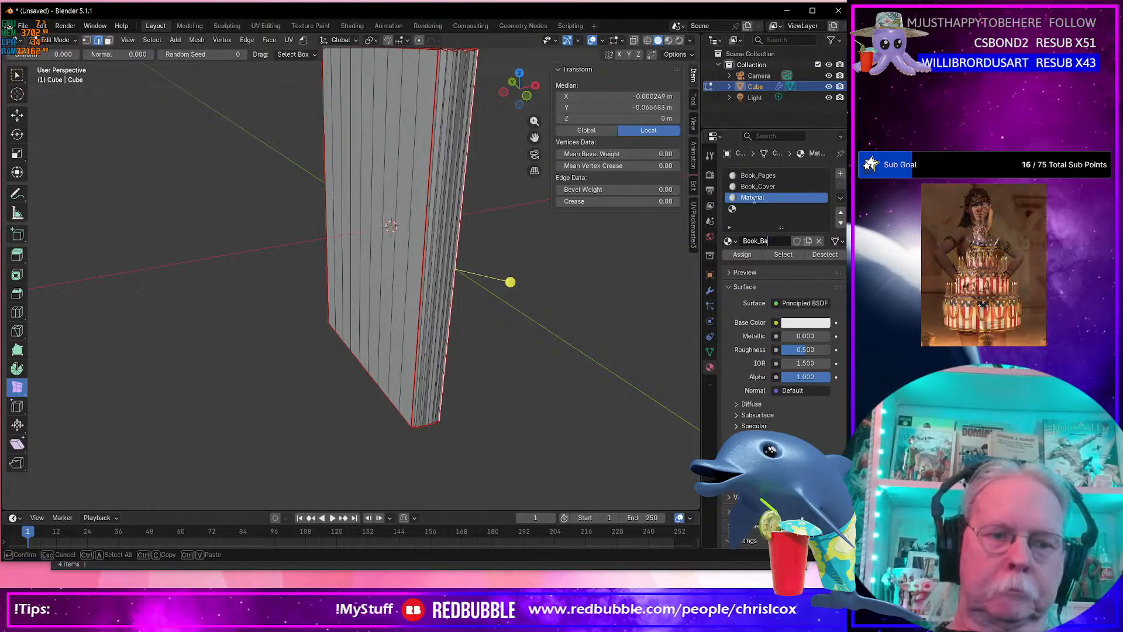
pyautogui.write('cking')
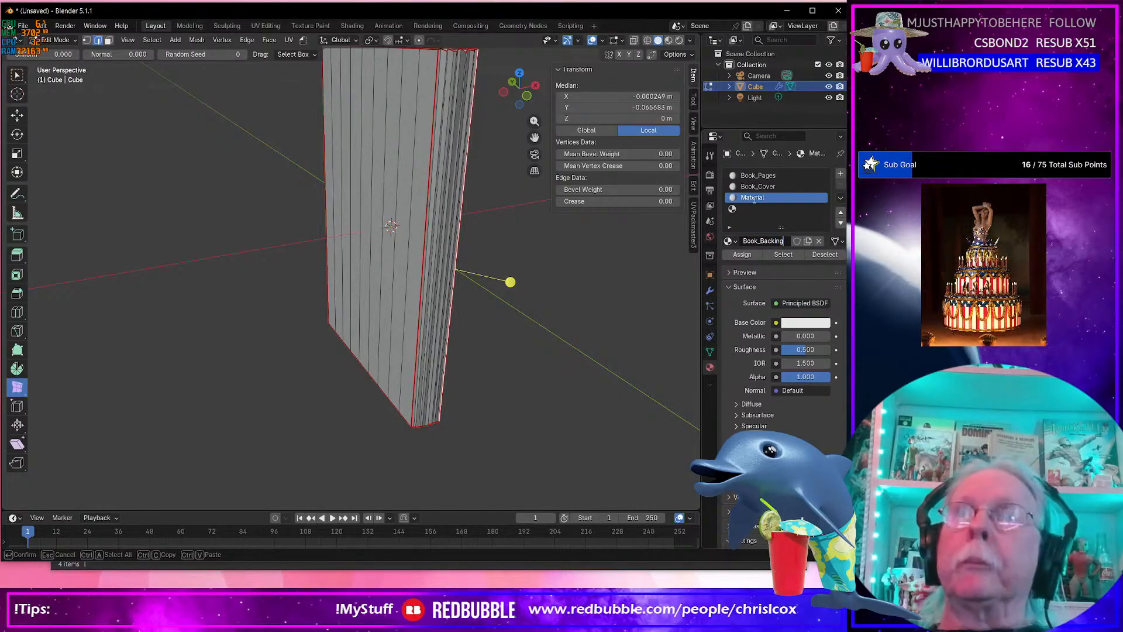
pyautogui.press('Return')
# Create a material named Book_Endpaper in the fourth material slot.
pyautogui.click(747, 210)
pyautogui.click(750, 241)
pyautogui.doubleClick(770, 242)
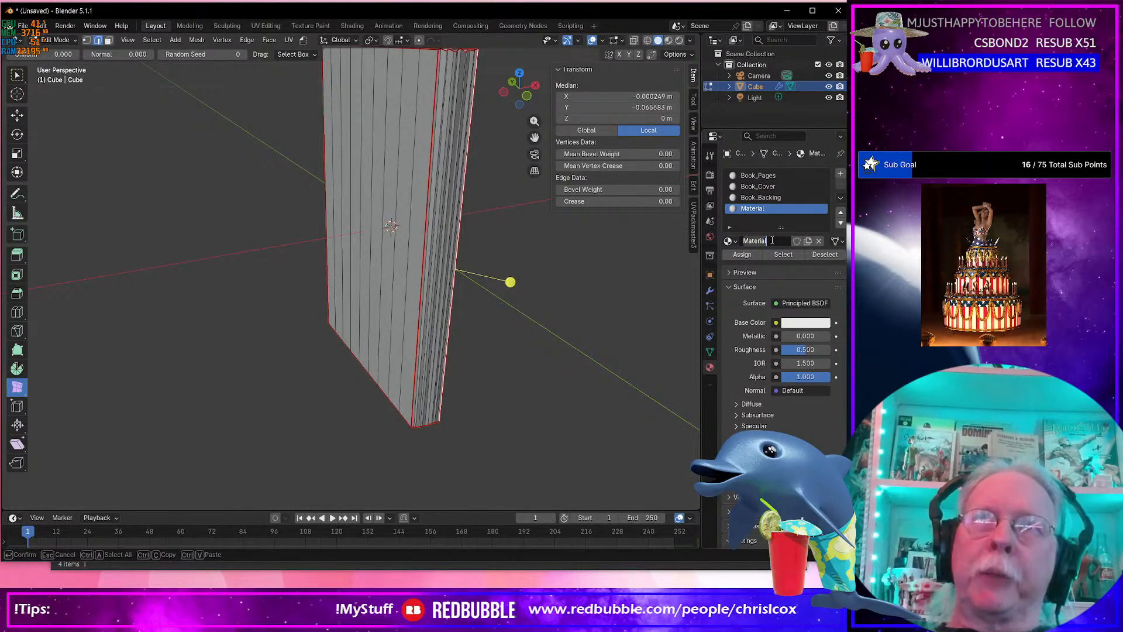
pyautogui.write('Book')
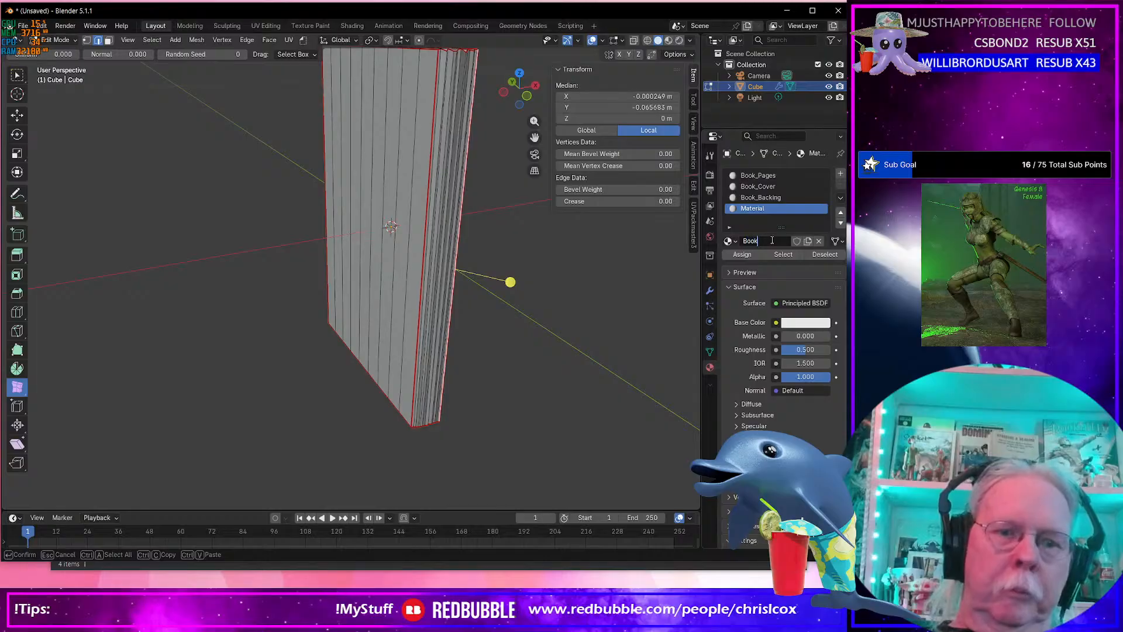
pyautogui.write('_En')
pyautogui.write('dcap')
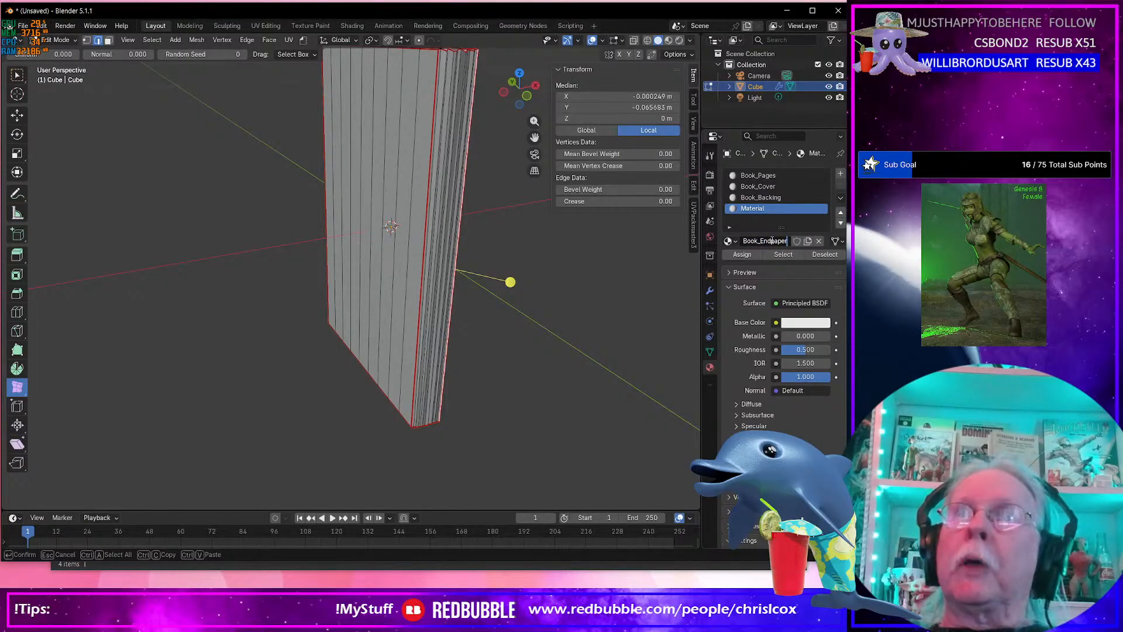
pyautogui.press('Return')
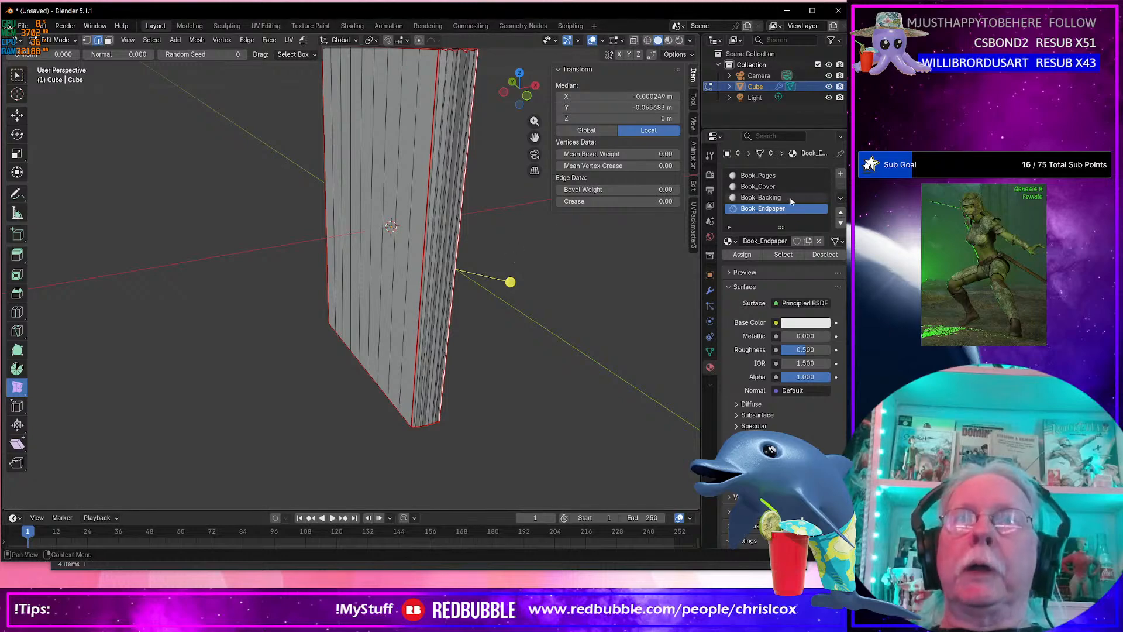
# Add a fifth material slot to the book and create a material named Book_Page in it.
pyautogui.click(841, 176)
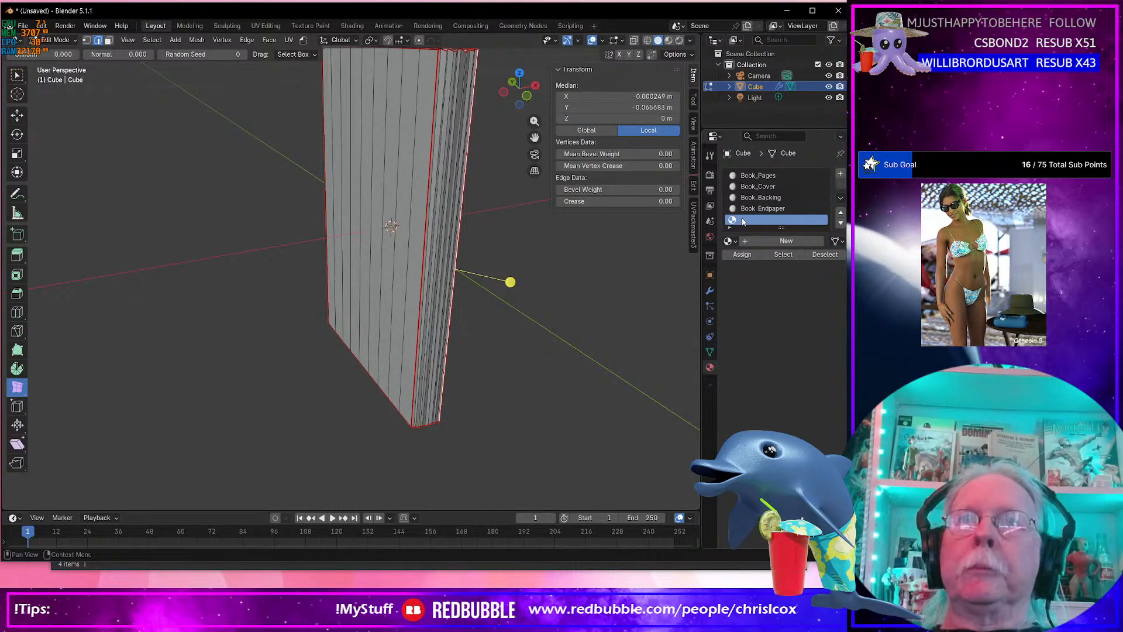
pyautogui.click(760, 241)
pyautogui.click(773, 240)
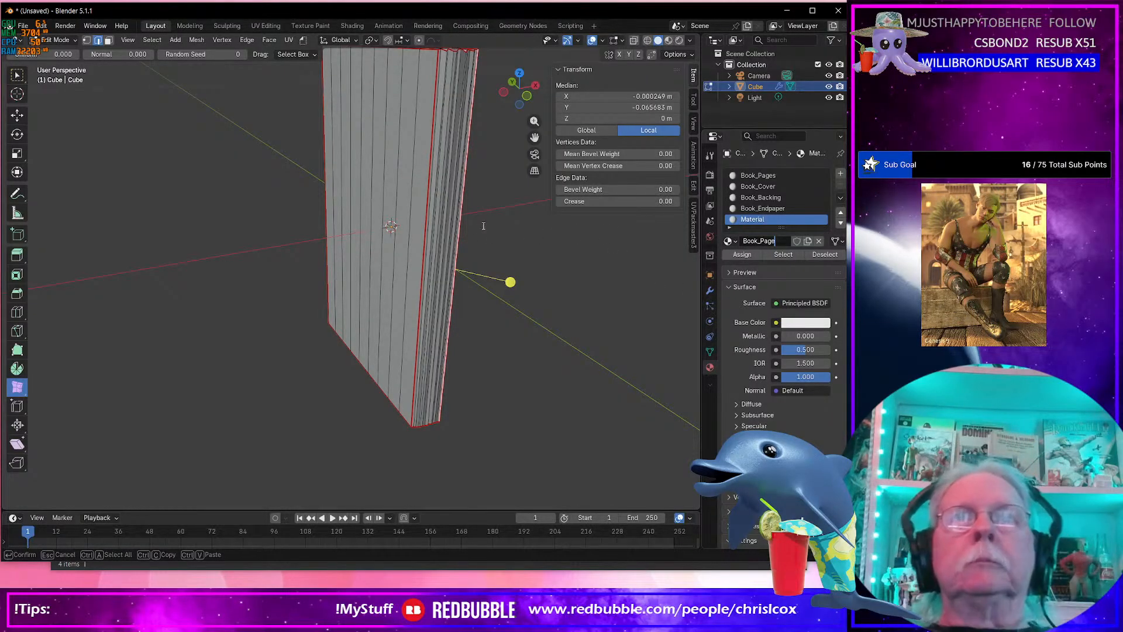
pyautogui.press('Return')
# Examine the page block and its seams from the front, the side and the open edge.
pyautogui.scroll(-3, 548, 256)
pyautogui.moveTo(549, 253); pyautogui.dragTo(447, 257, button='middle')
pyautogui.moveTo(368, 209); pyautogui.dragTo(334, 223, button='middle')
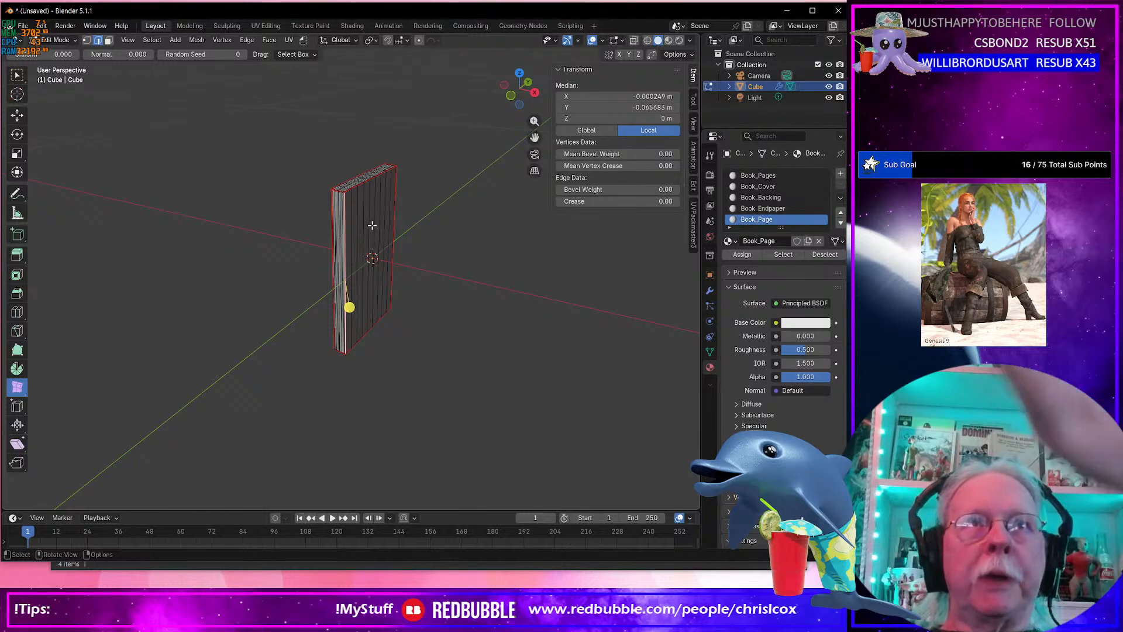
pyautogui.moveTo(492, 266); pyautogui.dragTo(521, 262, button='middle')
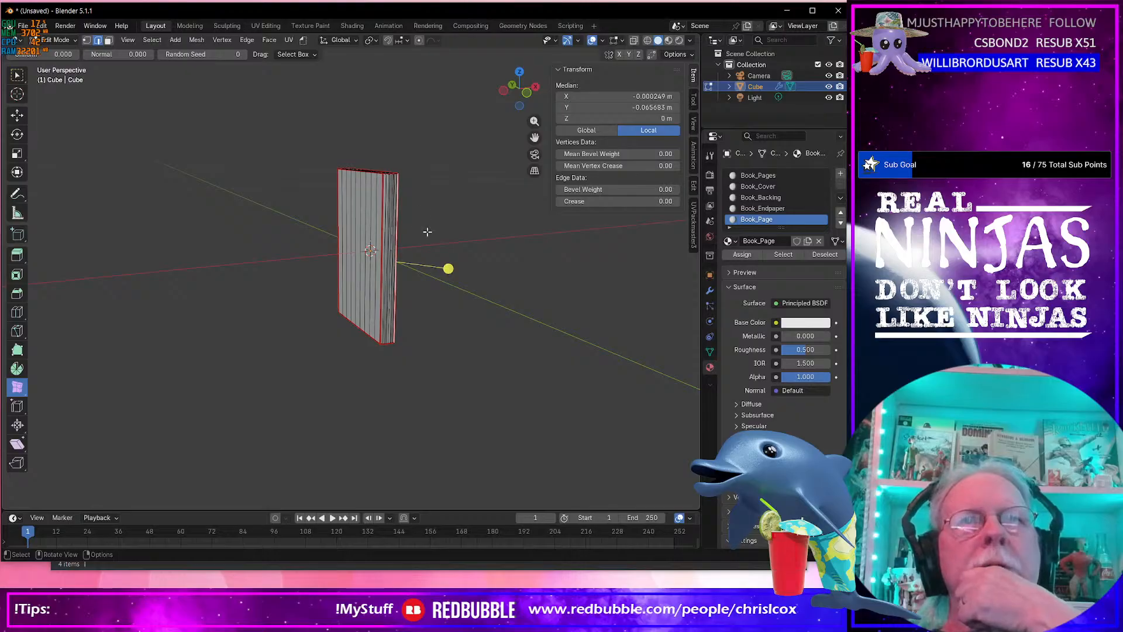
pyautogui.moveTo(427, 232); pyautogui.dragTo(387, 246, button='middle')
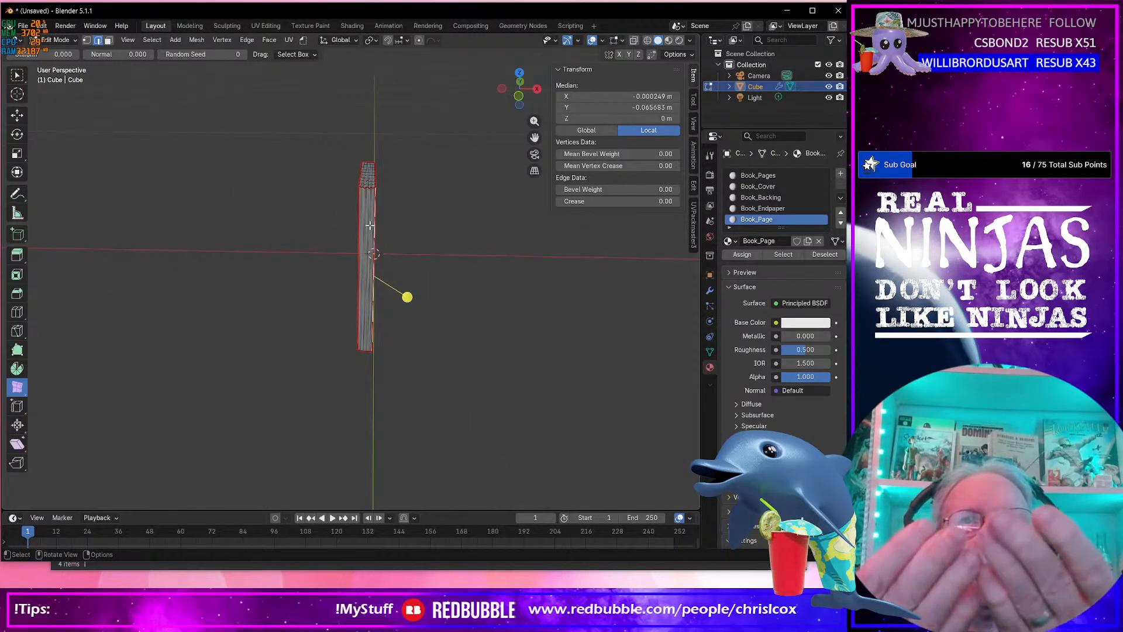
pyautogui.moveTo(433, 247); pyautogui.dragTo(527, 288, button='middle')
pyautogui.scroll(5, 491, 254)
pyautogui.scroll(-5, 491, 253)
pyautogui.scroll(3, 375, 267)
pyautogui.moveTo(377, 262); pyautogui.dragTo(317, 236, button='middle')
pyautogui.scroll(-3, 378, 235)
pyautogui.moveTo(389, 238); pyautogui.dragTo(374, 260, button='middle')
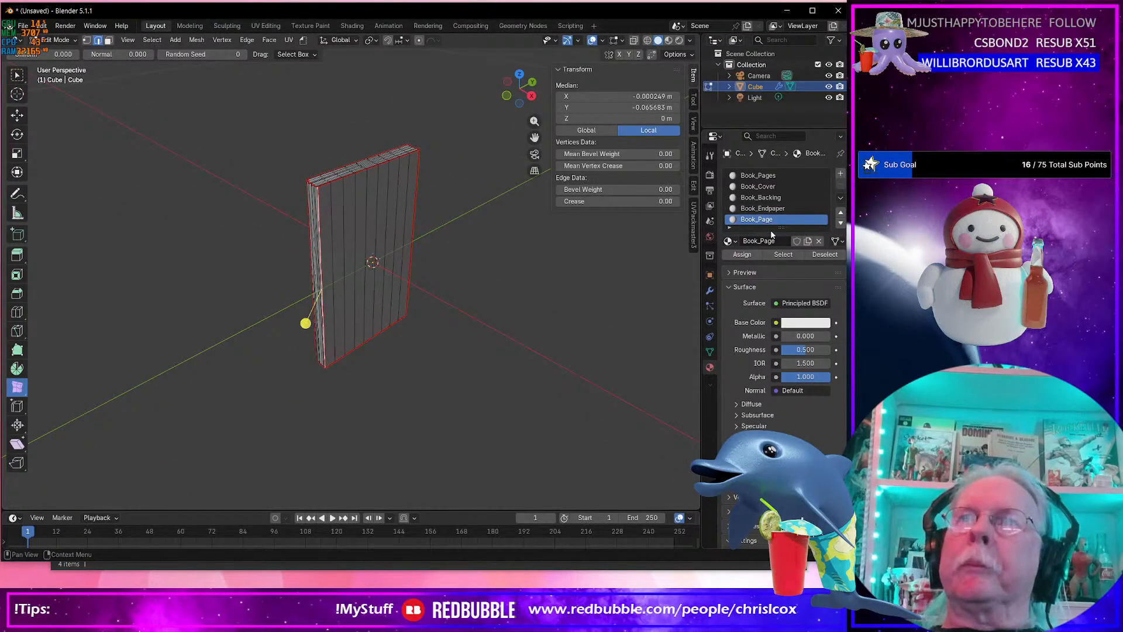
# Set the base color of Book_Pages to orange (#E7A004FF) and of Book_Cover to bright green.
pyautogui.click(766, 177)
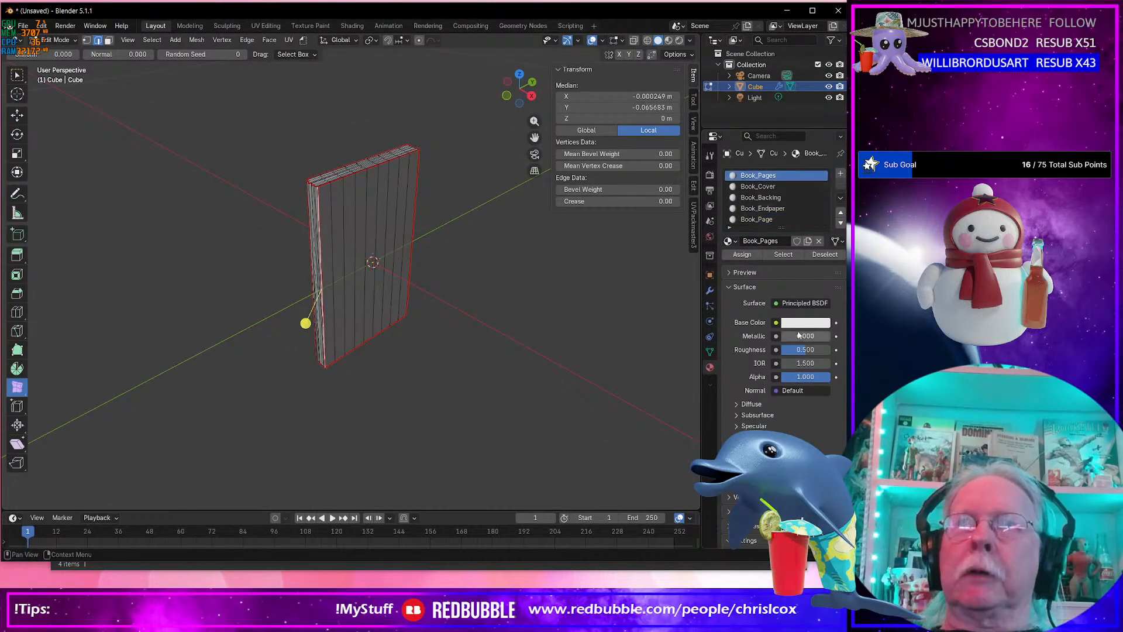
pyautogui.click(801, 324)
pyautogui.moveTo(768, 177); pyautogui.dragTo(742, 209)
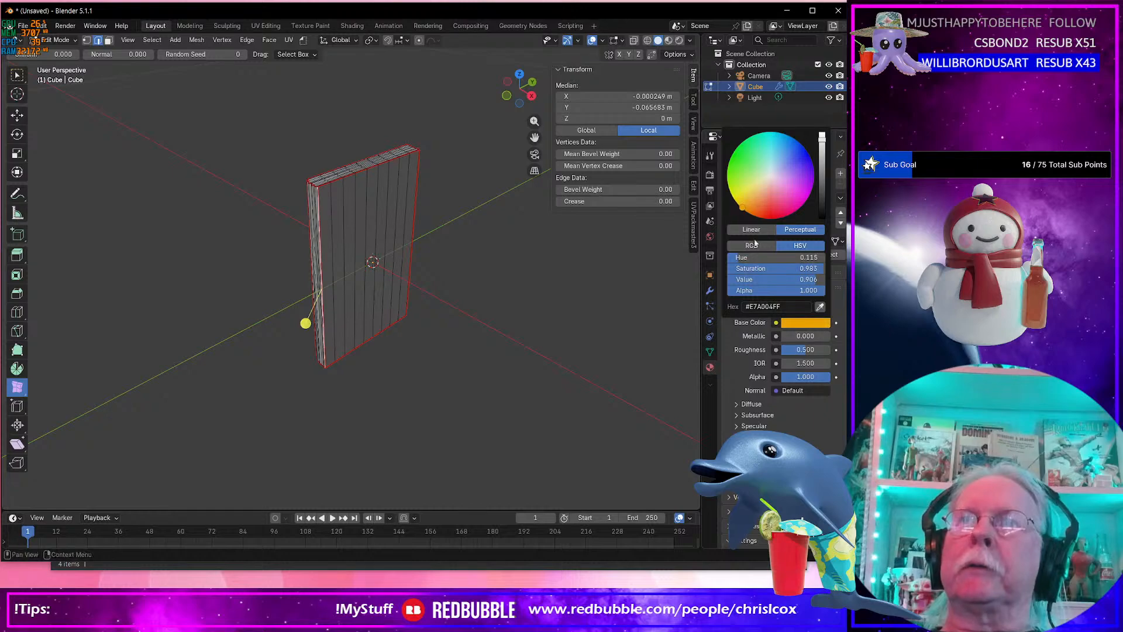
pyautogui.click(767, 426)
pyautogui.click(760, 197)
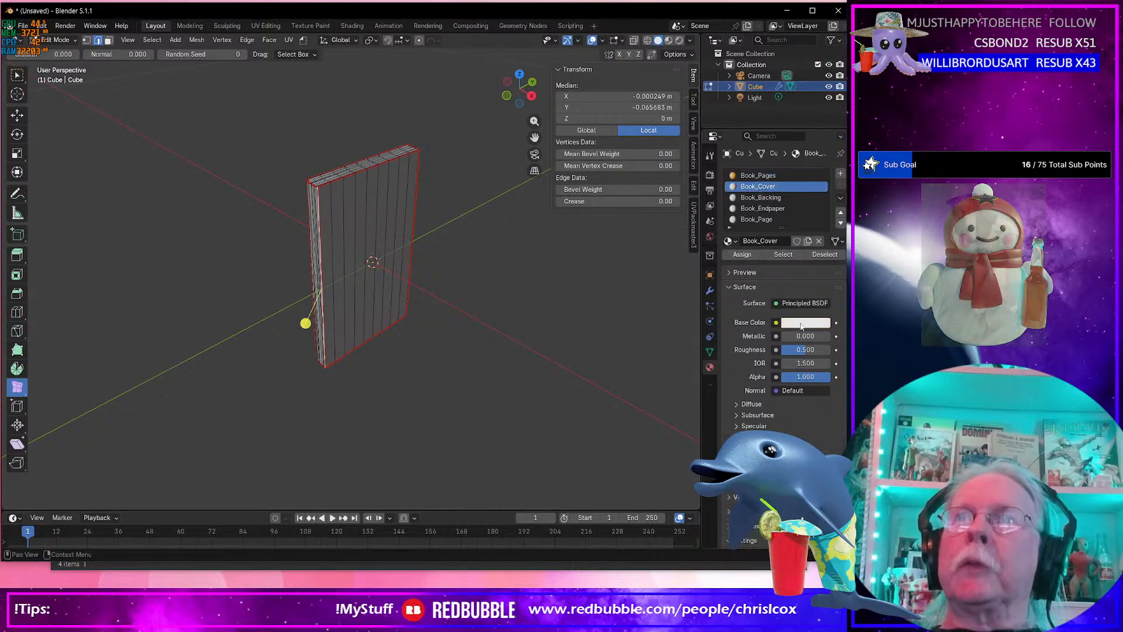
pyautogui.click(806, 322)
pyautogui.moveTo(771, 175); pyautogui.dragTo(731, 153)
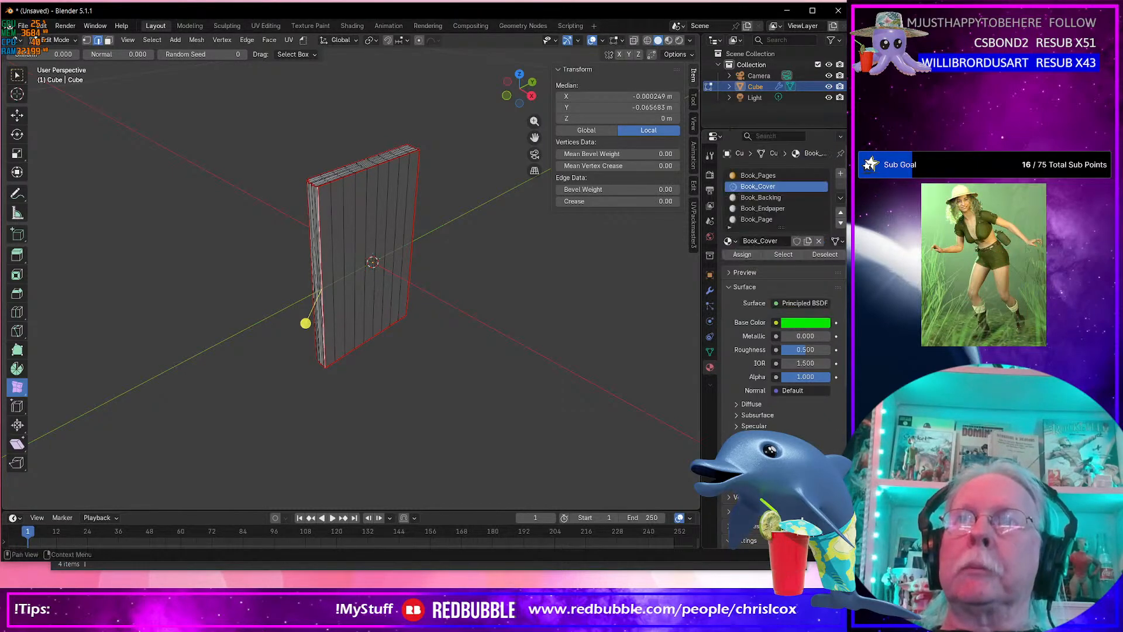
# Set the base color of Book_Backing to turquoise and of Book_Endpaper to blue.
pyautogui.click(760, 198)
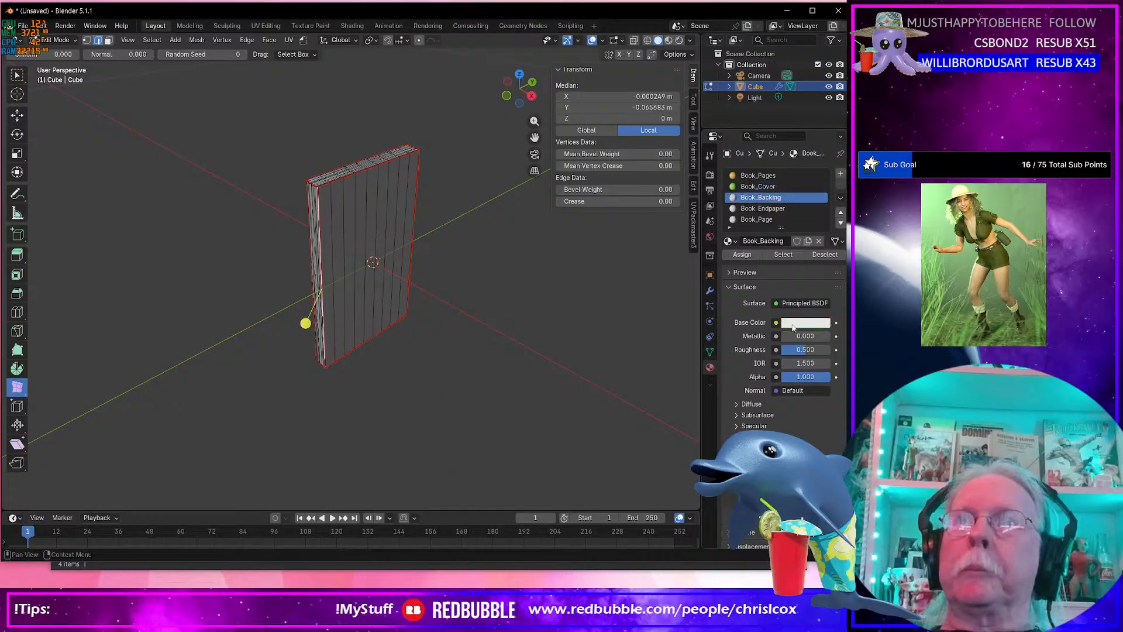
pyautogui.click(796, 325)
pyautogui.click(768, 134)
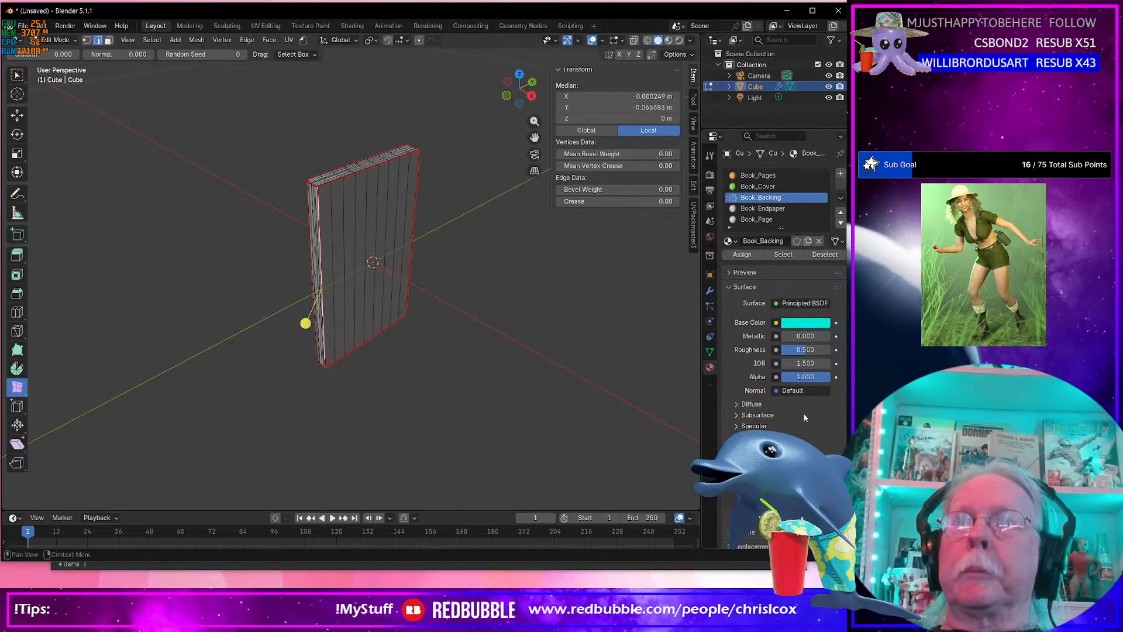
pyautogui.click(762, 208)
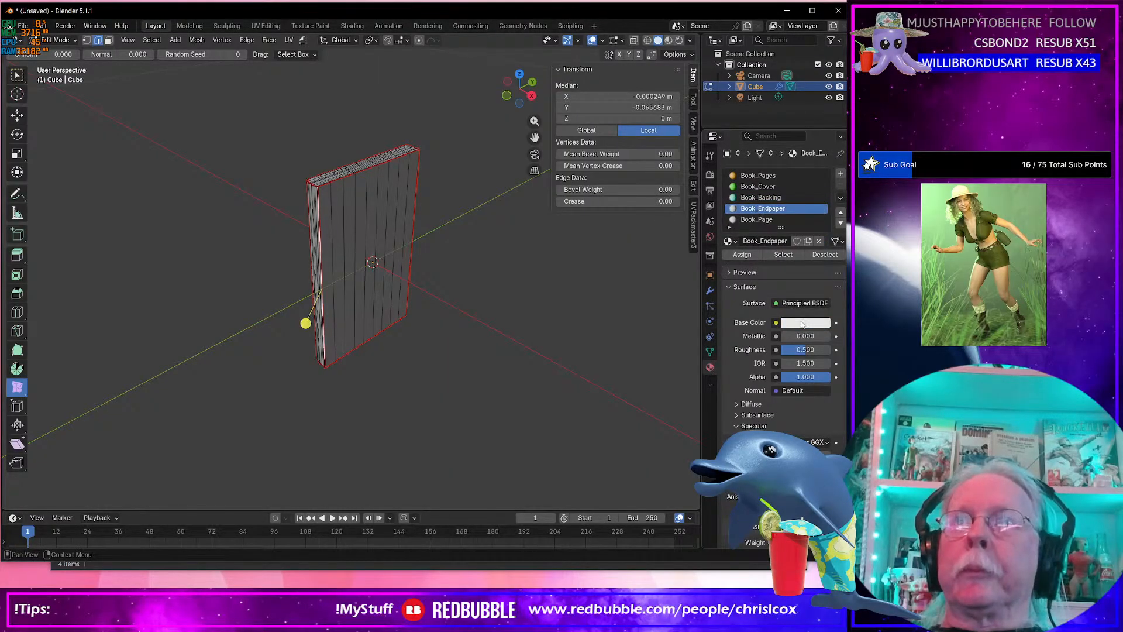
pyautogui.click(802, 324)
pyautogui.click(798, 142)
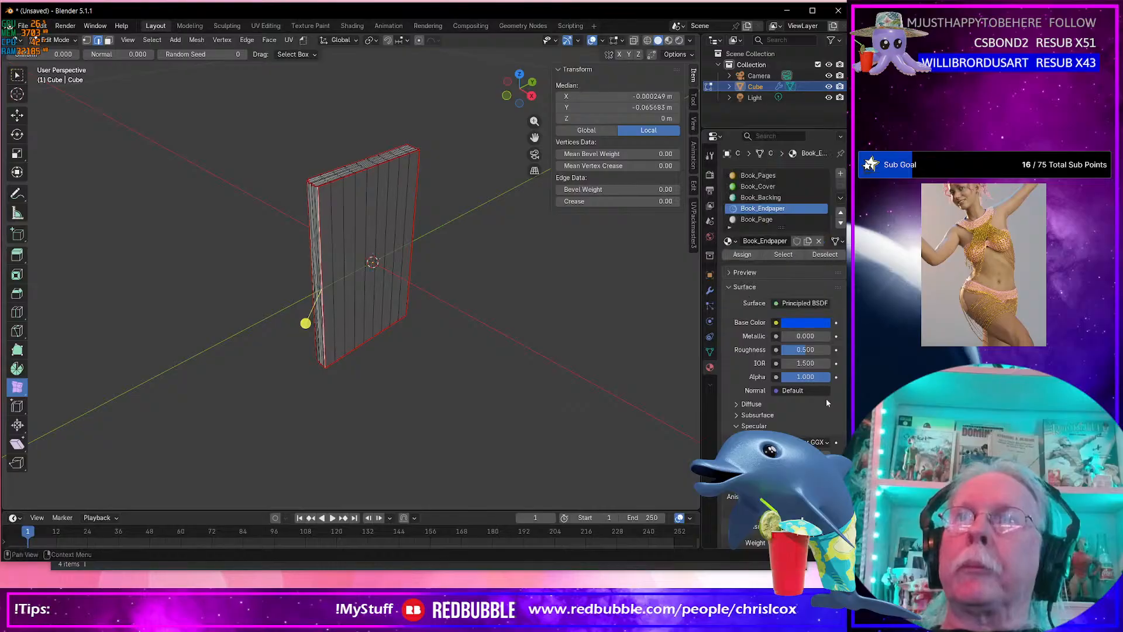
# Set the base color of Book_Page to violet-blue (#3303E7FF).
pyautogui.click(757, 219)
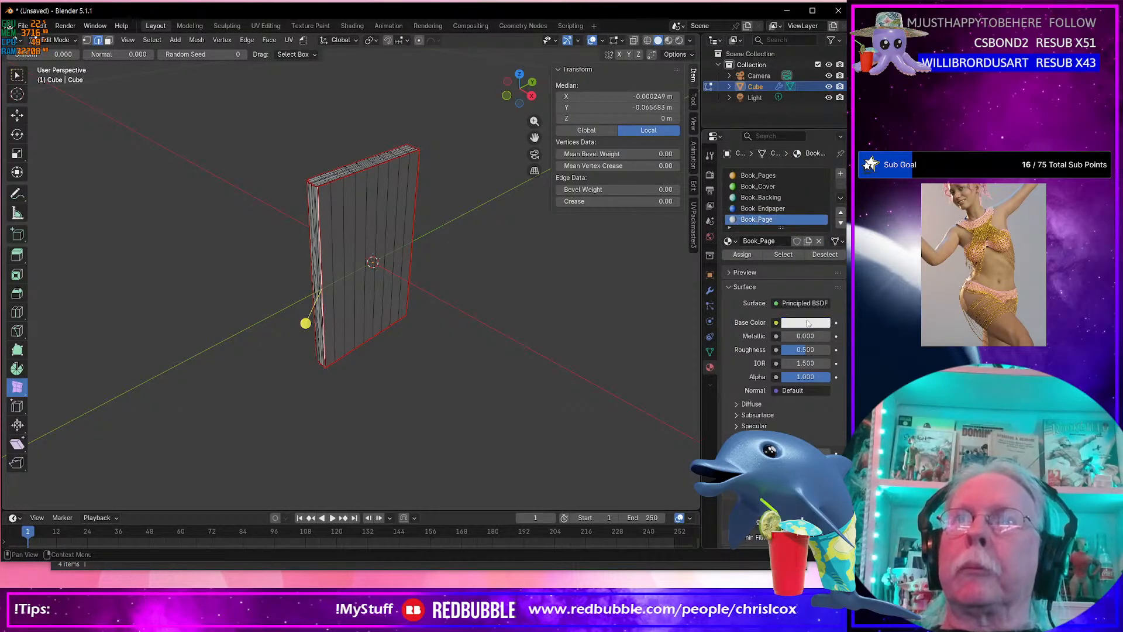
pyautogui.click(809, 326)
pyautogui.click(809, 164)
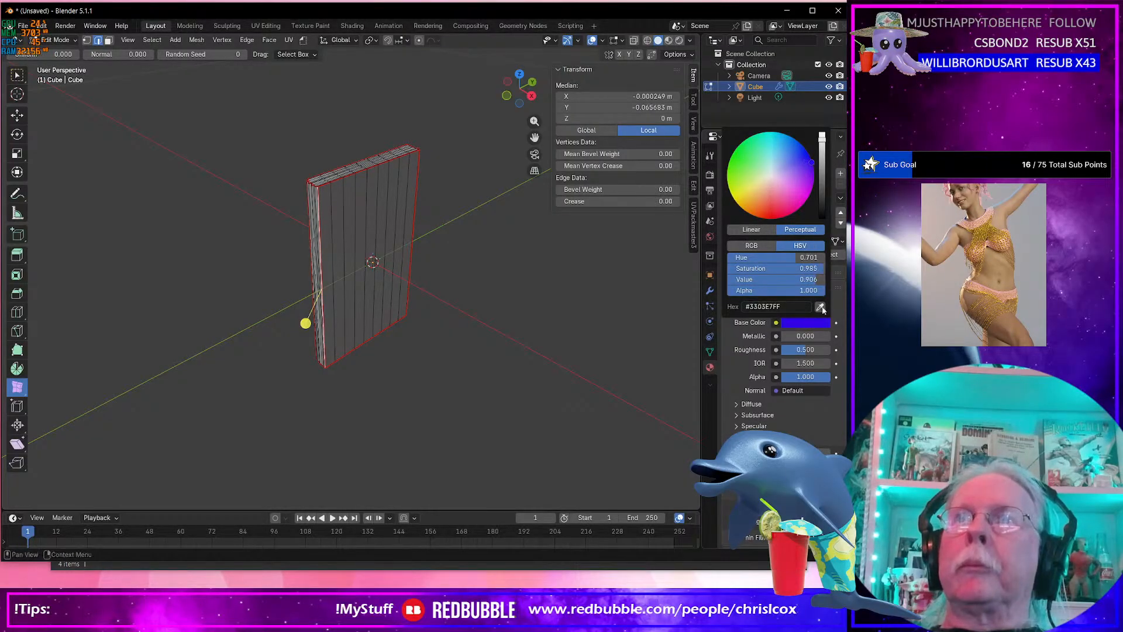
pyautogui.click(805, 426)
# Reveal all hidden geometry of the book in Edit Mode.
pyautogui.moveTo(513, 344); pyautogui.dragTo(359, 214, button='middle')
pyautogui.press('Tab')
pyautogui.press('Tab')
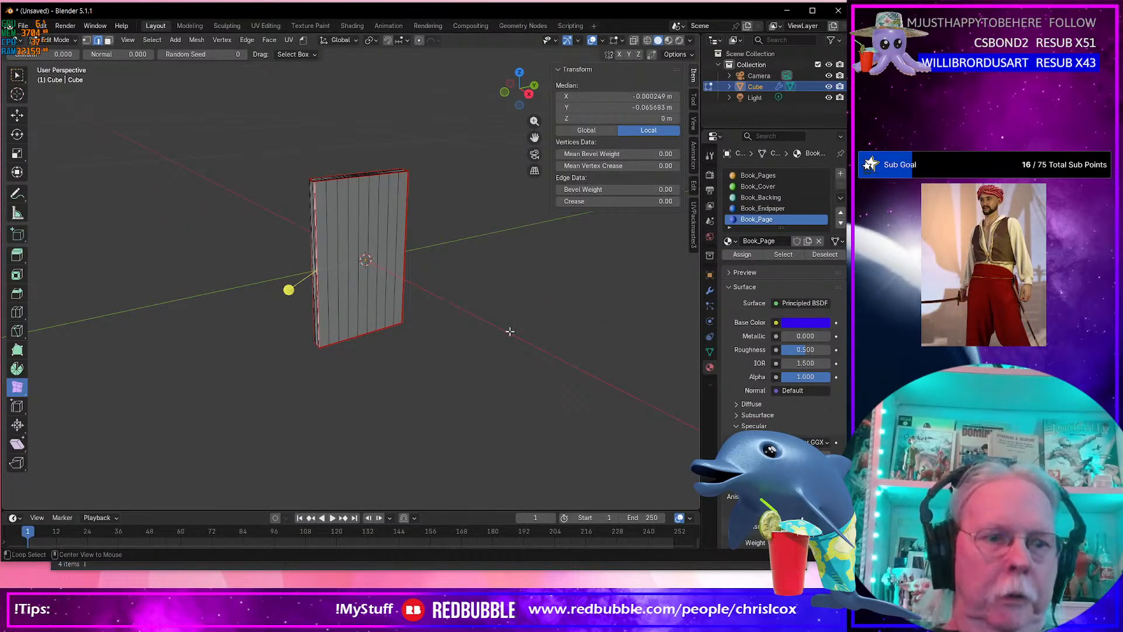
pyautogui.hotkey('alt', 'h')
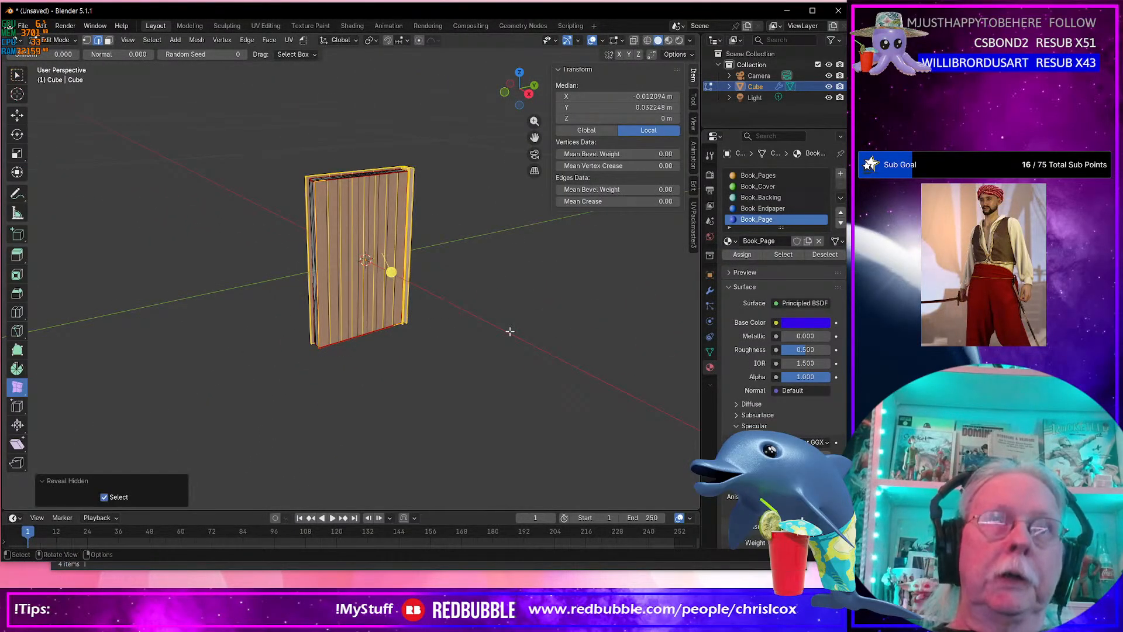
# Select all geometry linked to the flat page sheet at the mirror plane and grow the selection.
pyautogui.click(351, 228)
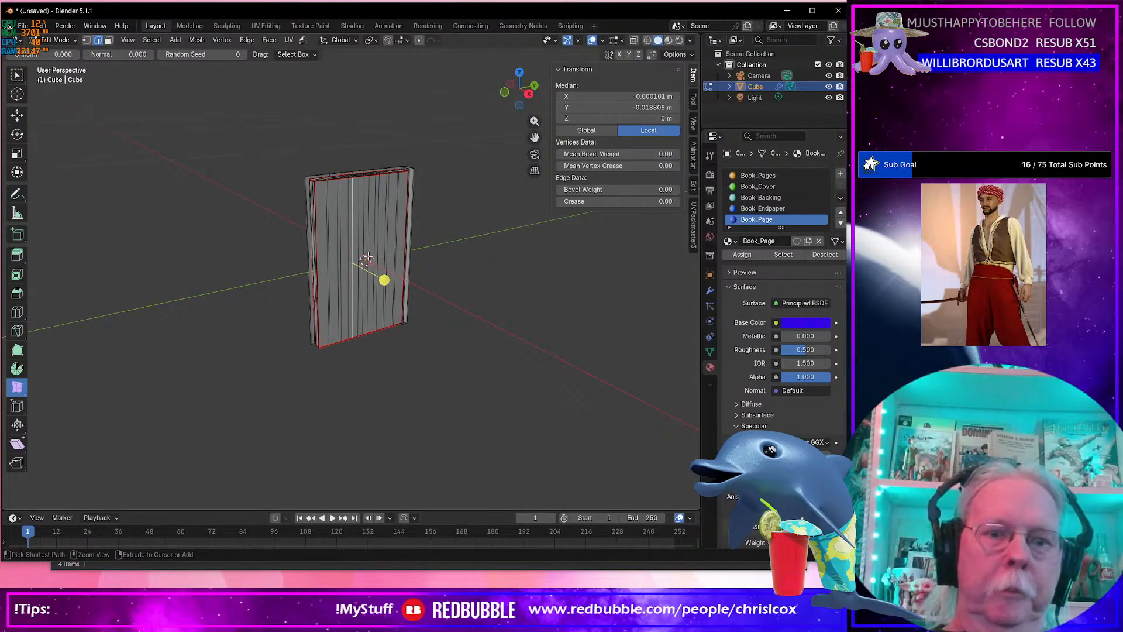
pyautogui.hotkey('ctrl', 'l')
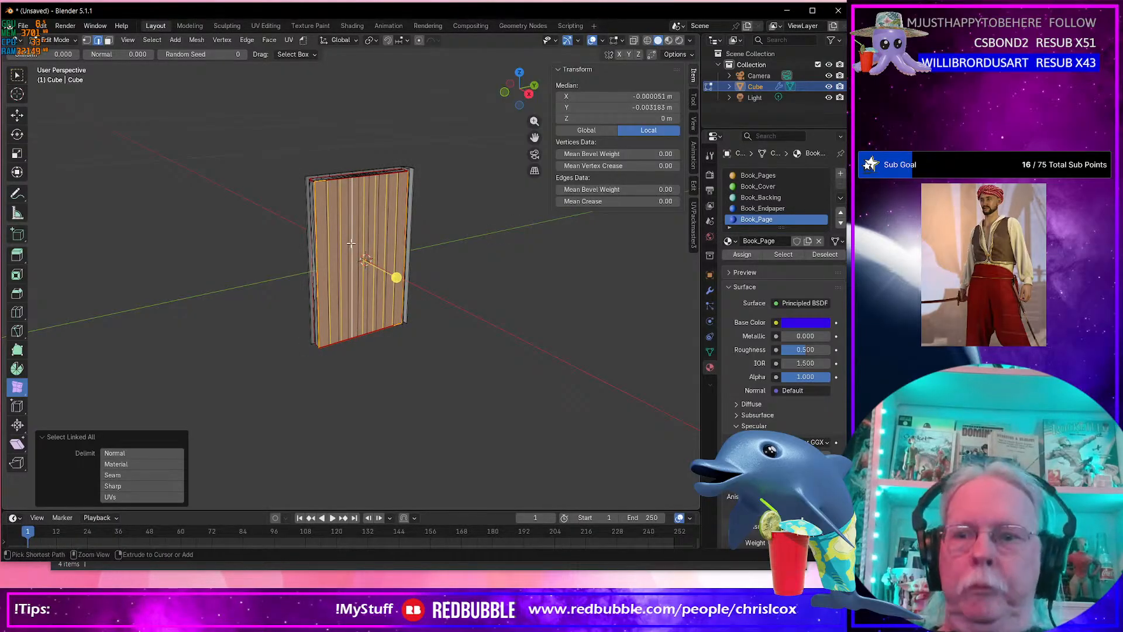
pyautogui.press('ctrl+KP_Add')
pyautogui.scroll(3, 293, 237)
pyautogui.moveTo(293, 237); pyautogui.dragTo(344, 296, button='middle')
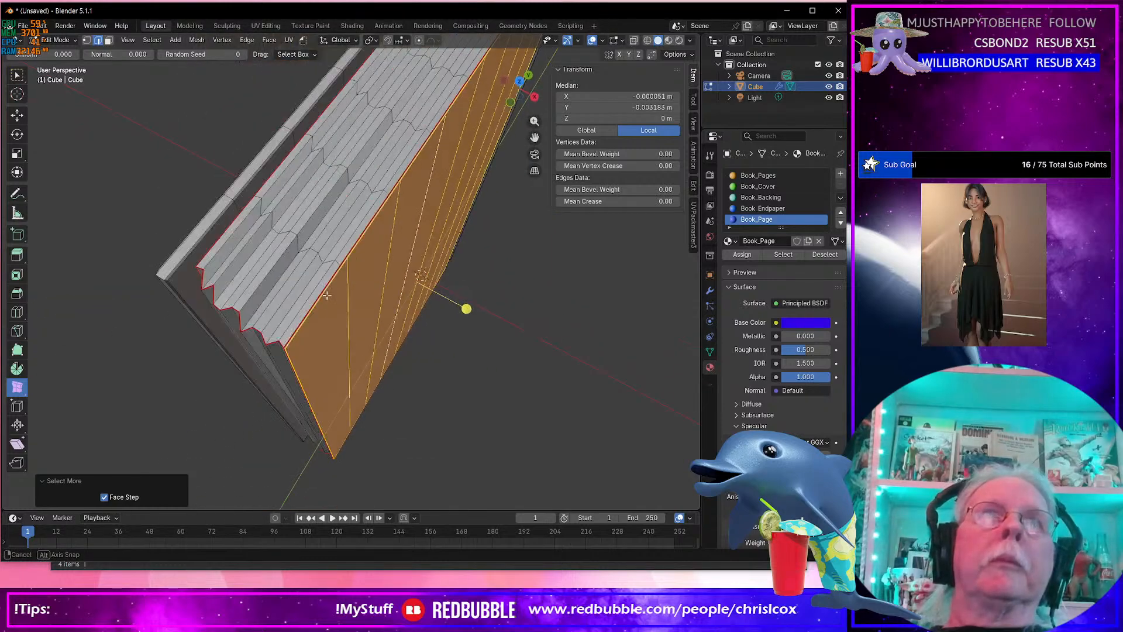
# Mark the edge loop around the flat page sheet at the mirror plane as a seam and switch to face selection.
pyautogui.keyDown('alt'); pyautogui.click(305, 322); pyautogui.keyUp('alt')
pyautogui.moveTo(304, 322); pyautogui.dragTo(316, 309, button='middle')
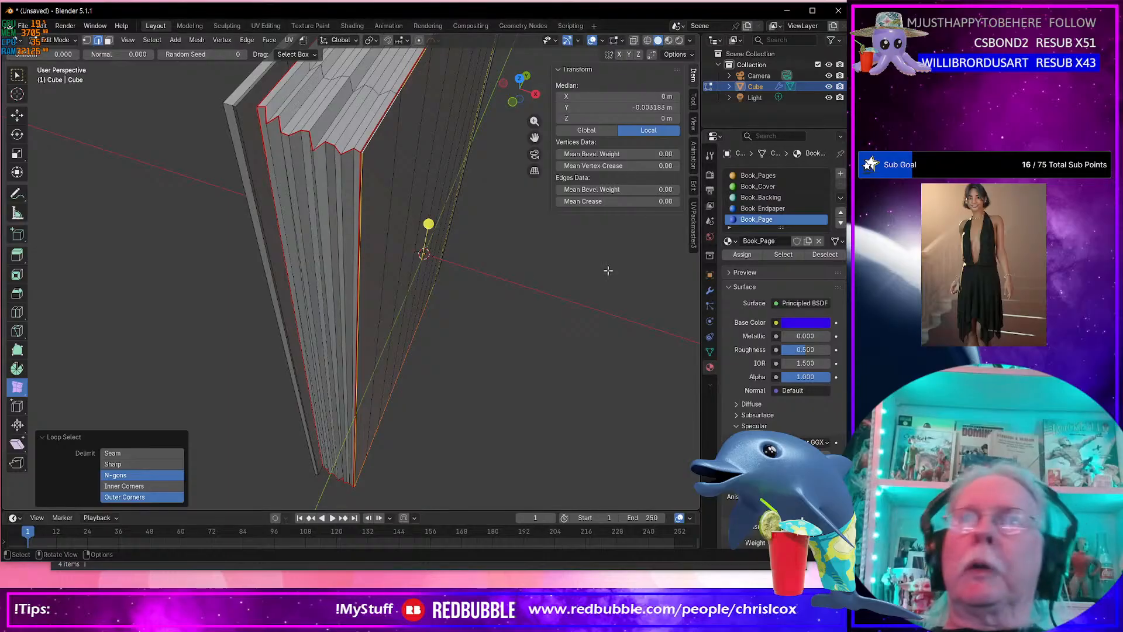
pyautogui.hotkey('ctrl', 'e')
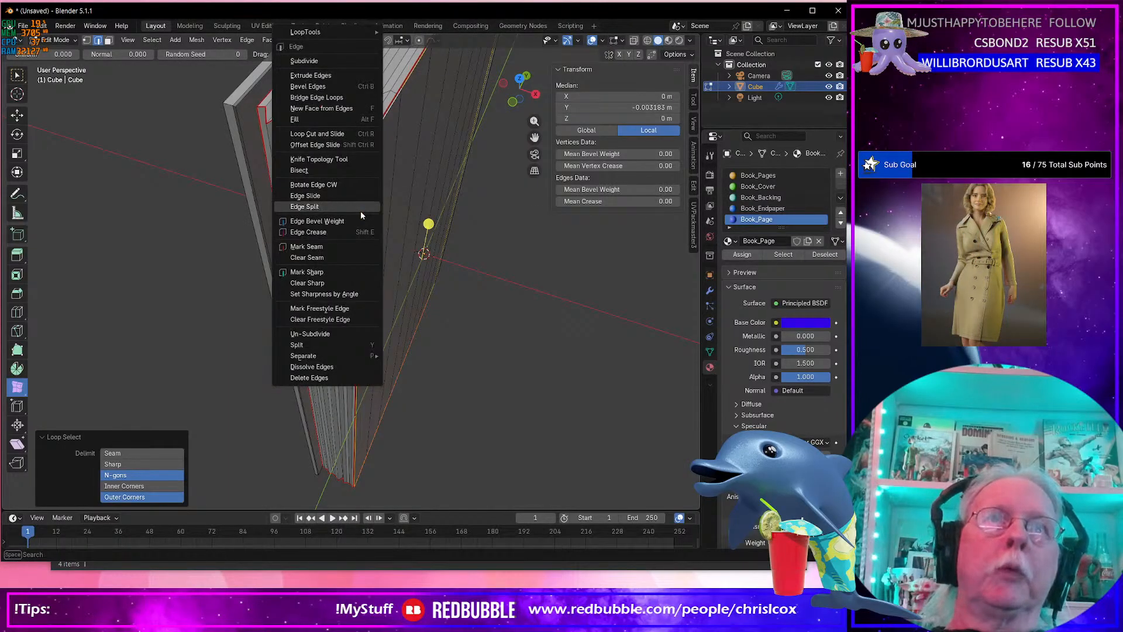
pyautogui.click(348, 246)
pyautogui.moveTo(347, 246); pyautogui.dragTo(485, 301, button='middle')
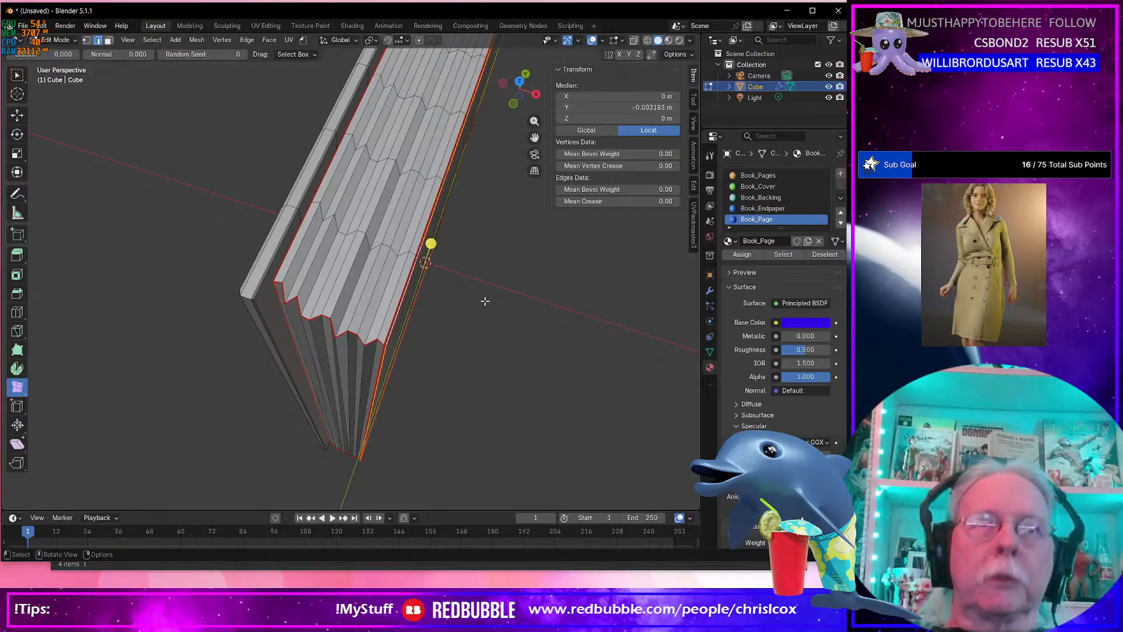
pyautogui.press('3')
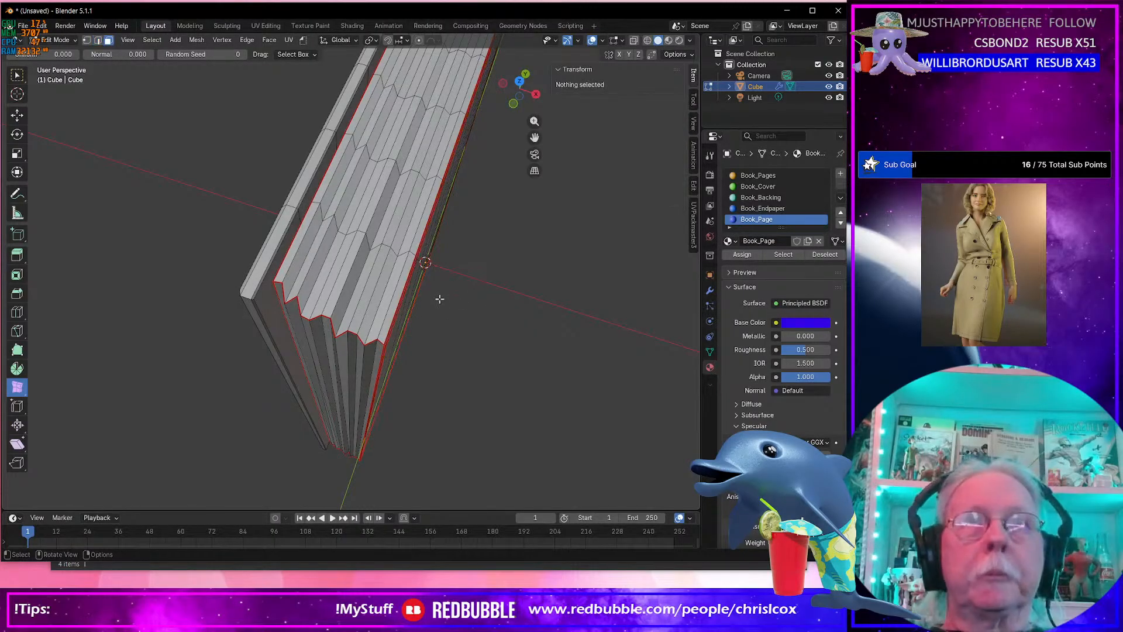
# Select a face of the flat page sheet and extend the selection to all linked faces, delimited by seams.
pyautogui.moveTo(439, 299); pyautogui.dragTo(349, 250, button='middle')
pyautogui.click(345, 250)
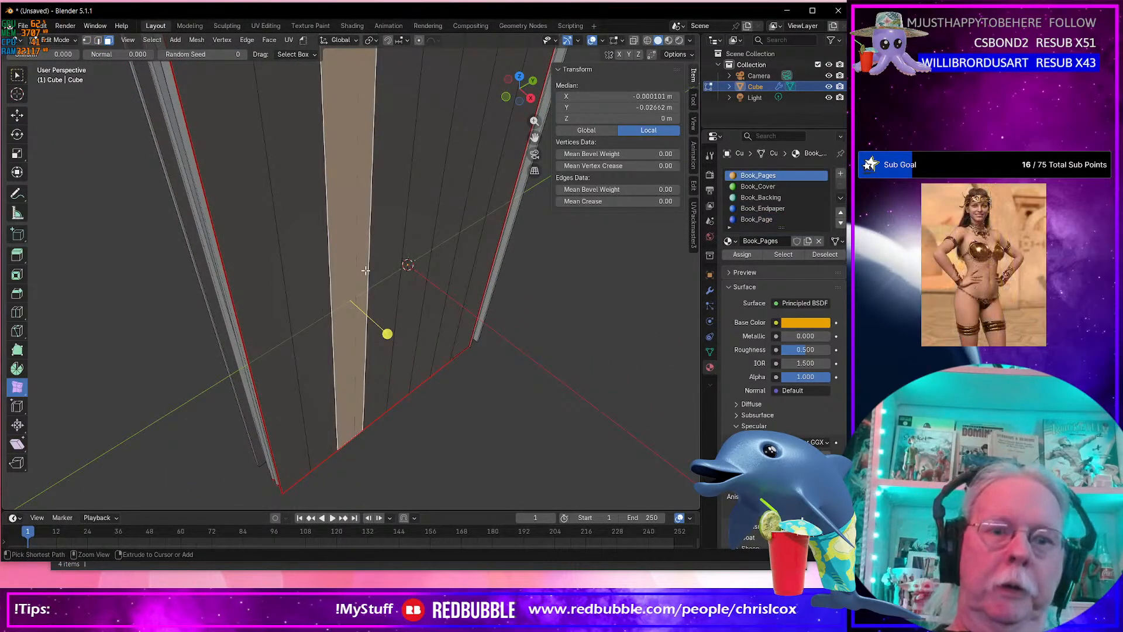
pyautogui.hotkey('ctrl', 'l')
pyautogui.moveTo(365, 271); pyautogui.dragTo(393, 306, button='middle')
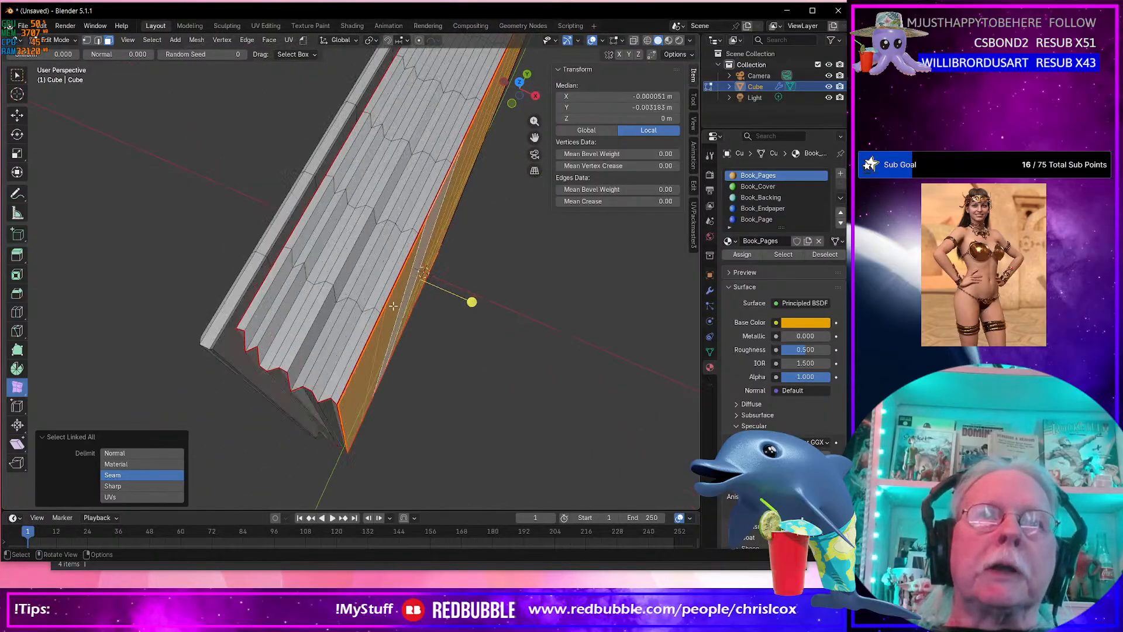
# Mark the short thickness edge at the flat page sheet's top fore-edge corner as a seam.
pyautogui.click(338, 403)
pyautogui.press('1')
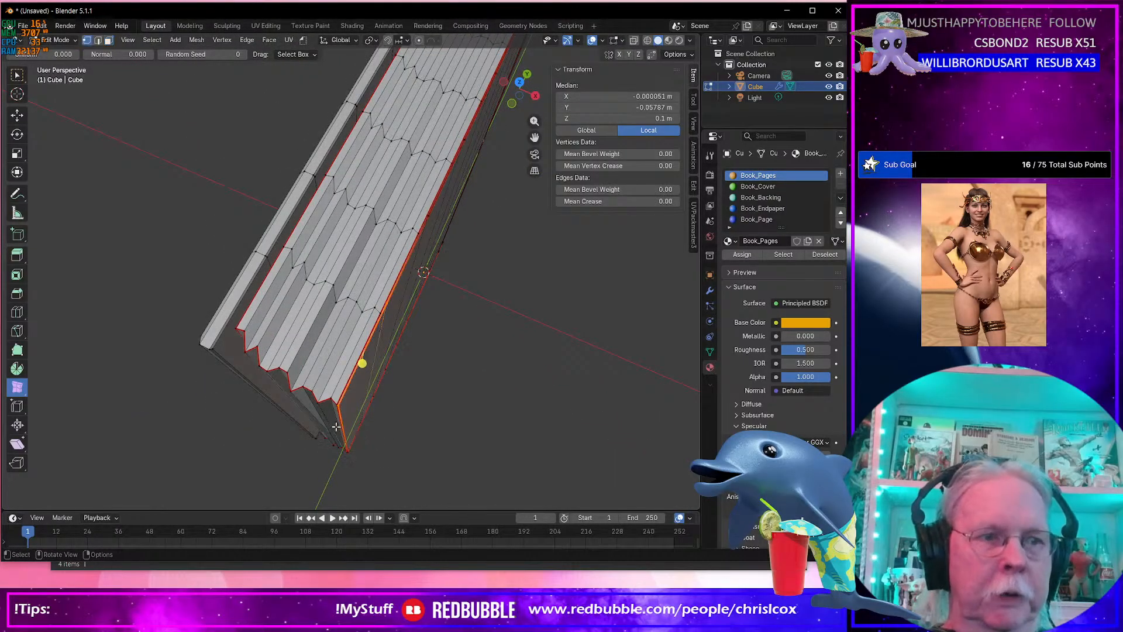
pyautogui.click(367, 437)
pyautogui.press('KP_Decimal')
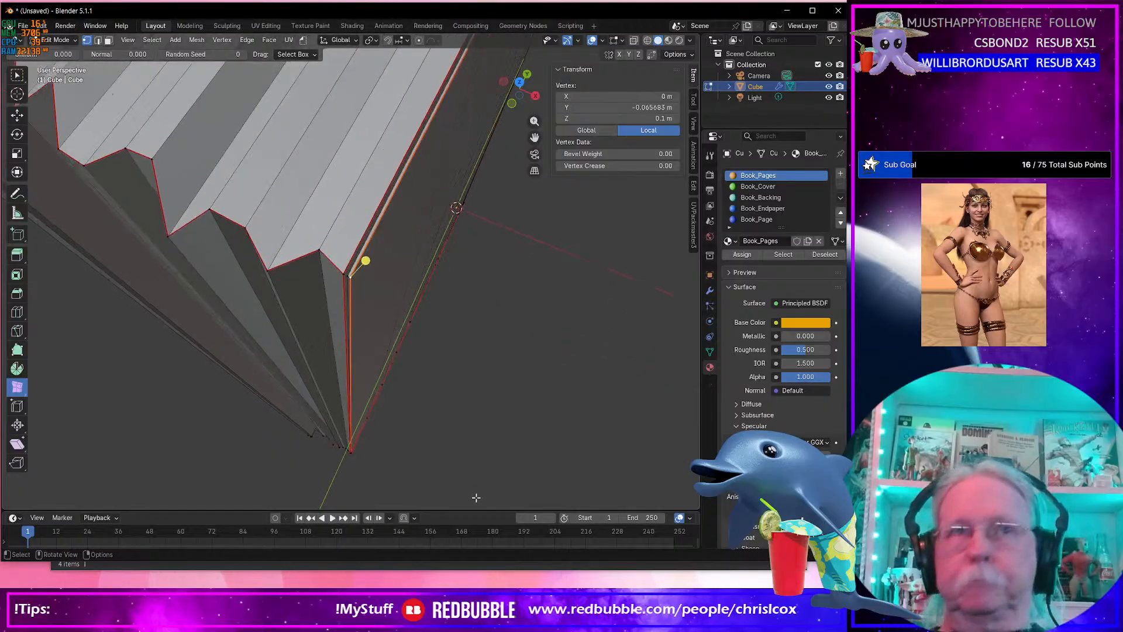
pyautogui.moveTo(474, 484); pyautogui.dragTo(504, 467, button='middle')
pyautogui.moveTo(446, 444); pyautogui.dragTo(381, 345, button='middle')
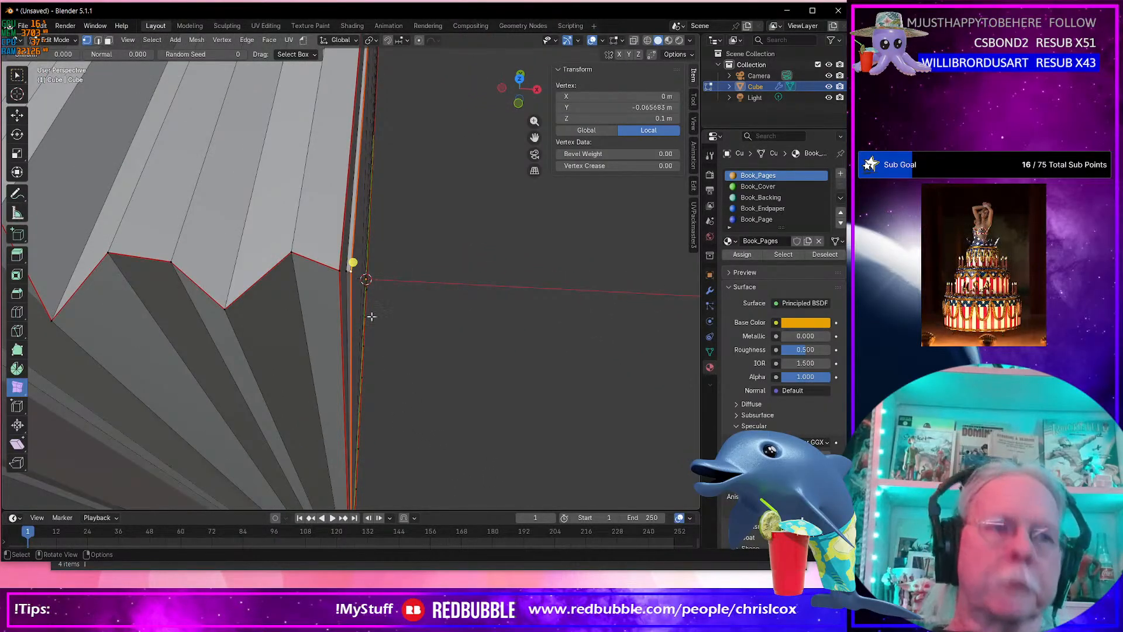
pyautogui.press('2')
pyautogui.click(348, 273)
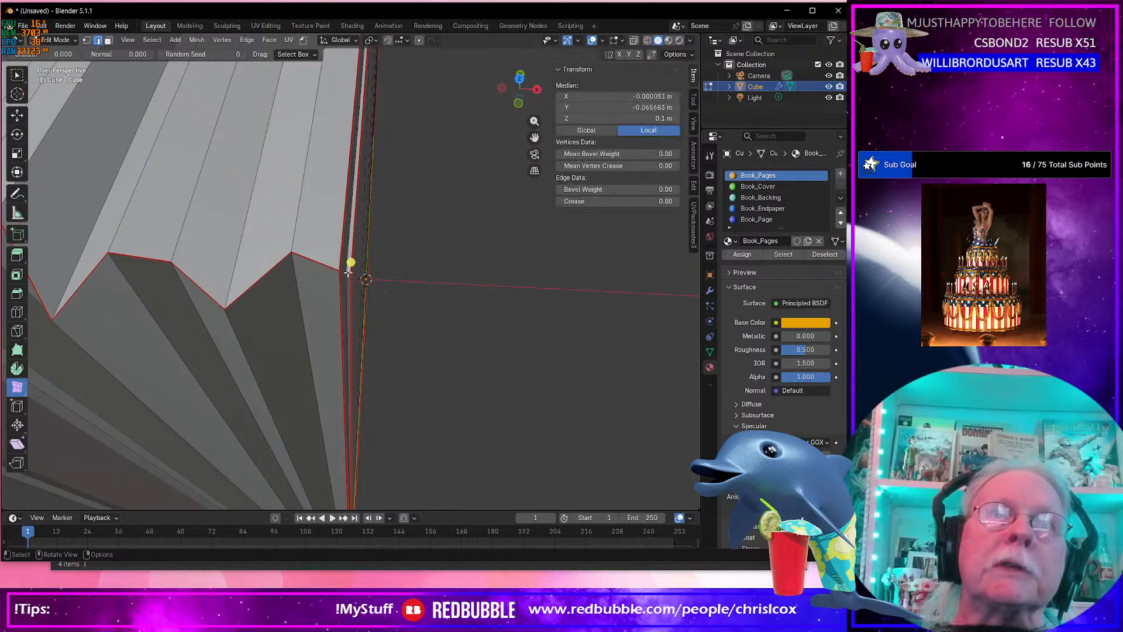
pyautogui.rightClick(347, 270)
pyautogui.click(334, 271)
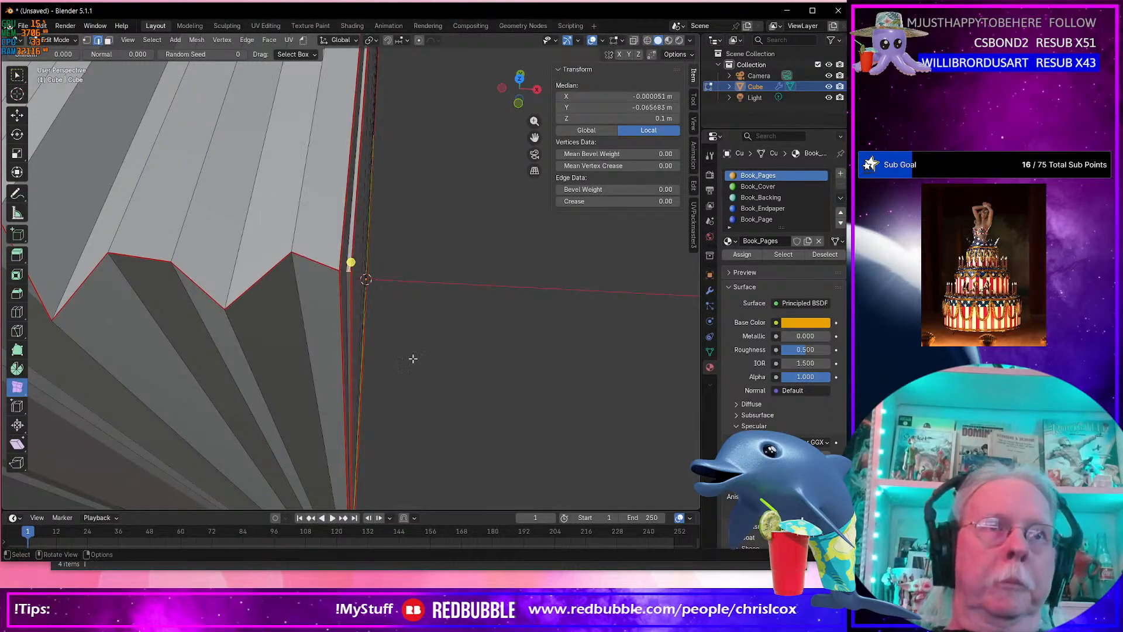
# Switch to the Move tool and mark the short thickness edge at the sheet's bottom fore-edge corner as a seam.
pyautogui.hotkey('shift', 'space')
pyautogui.press('g')
pyautogui.scroll(-4, 399, 411)
pyautogui.moveTo(401, 406); pyautogui.dragTo(302, 36, button='middle')
pyautogui.keyDown('shift'); pyautogui.moveTo(427, 383); pyautogui.dragTo(472, 364, button='middle'); pyautogui.keyUp('shift')
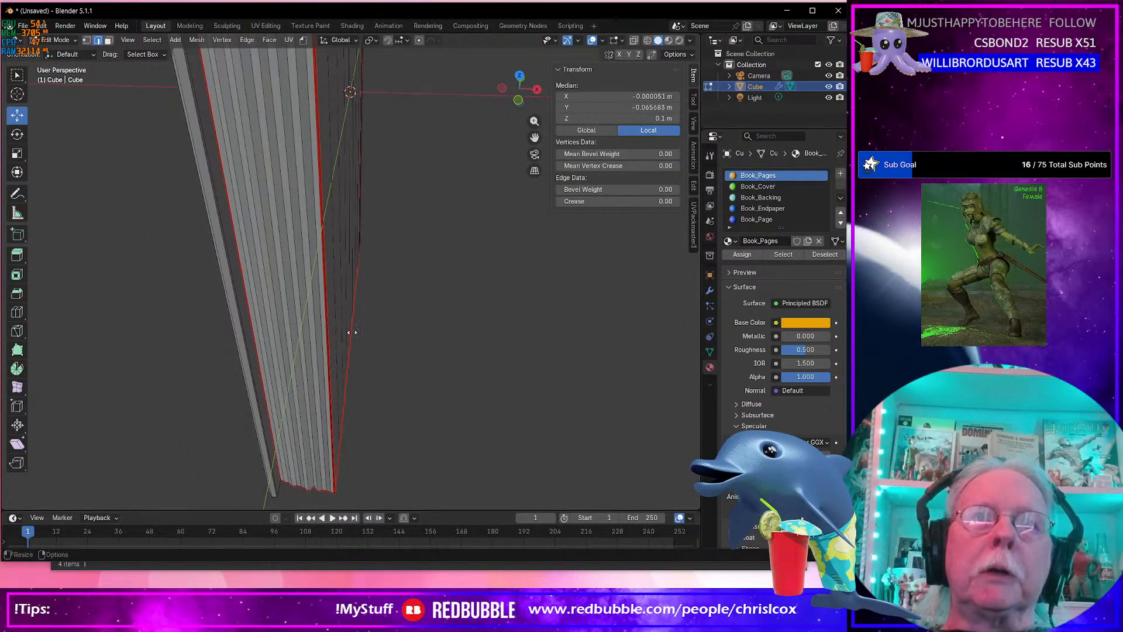
pyautogui.keyDown('shift'); pyautogui.moveTo(342, 397); pyautogui.dragTo(342, 352, button='middle'); pyautogui.keyUp('shift')
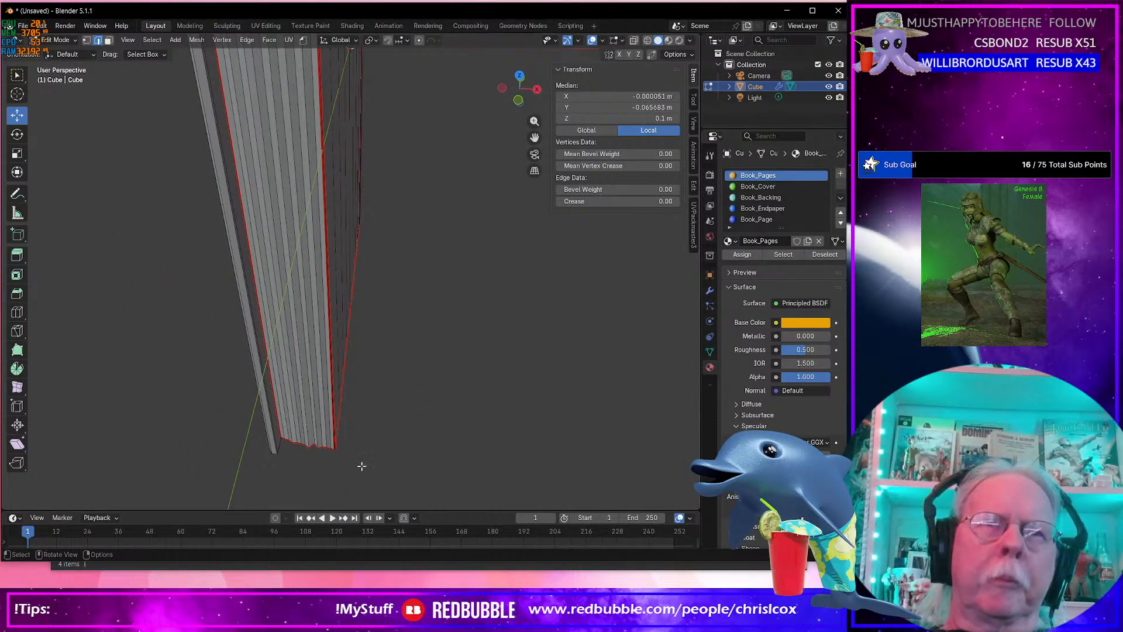
pyautogui.click(337, 449)
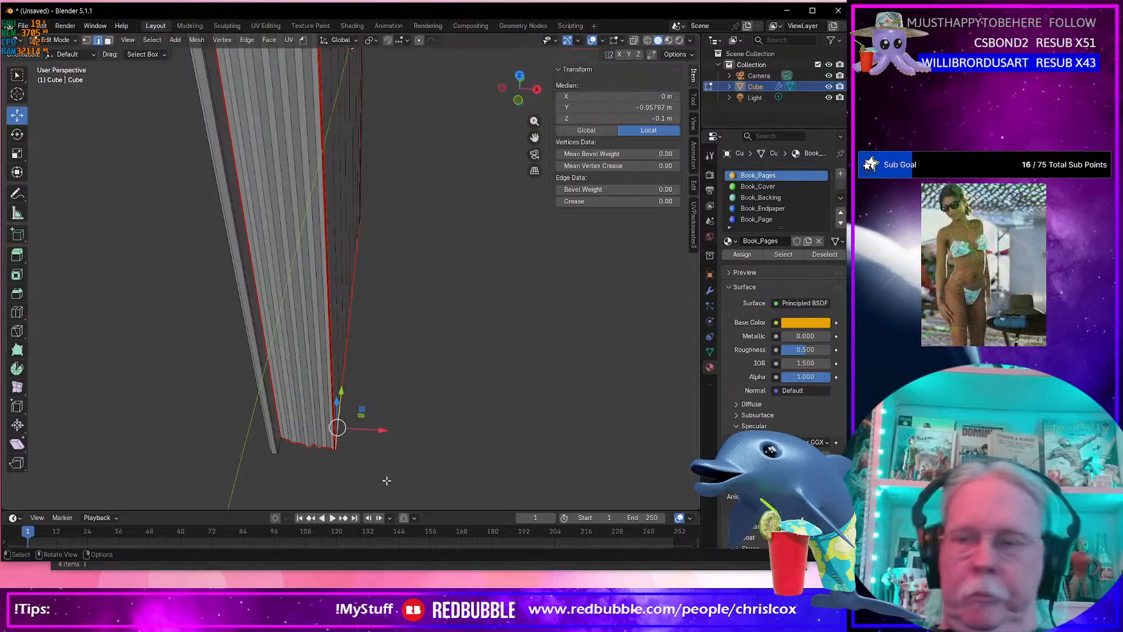
pyautogui.press('KP_Decimal')
pyautogui.moveTo(386, 477); pyautogui.dragTo(157, 311, button='middle')
pyautogui.click(322, 306)
pyautogui.rightClick(321, 305)
pyautogui.click(321, 305)
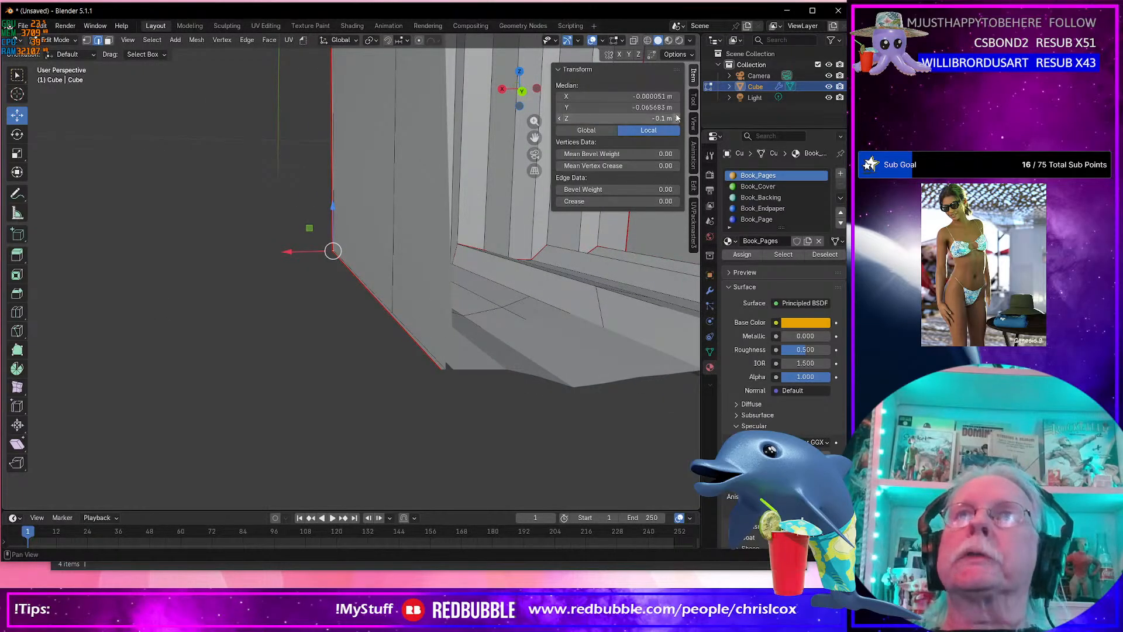
# Set the viewport's clip start to 0.001 m.
pyautogui.click(694, 123)
pyautogui.click(656, 98)
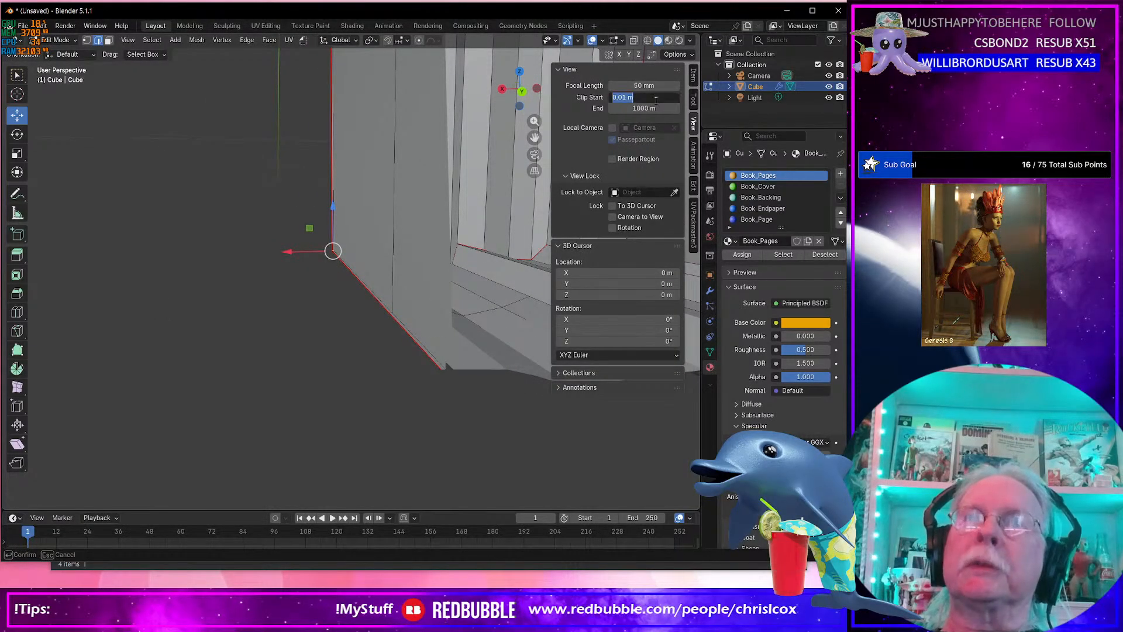
pyautogui.press('Return')
# Mark the short thickness edge at the flat page sheet's bottom spine-side corner as a seam.
pyautogui.keyDown('shift'); pyautogui.moveTo(435, 318); pyautogui.dragTo(426, 314, button='middle'); pyautogui.keyUp('shift')
pyautogui.scroll(2, 426, 313)
pyautogui.scroll(-4, 426, 314)
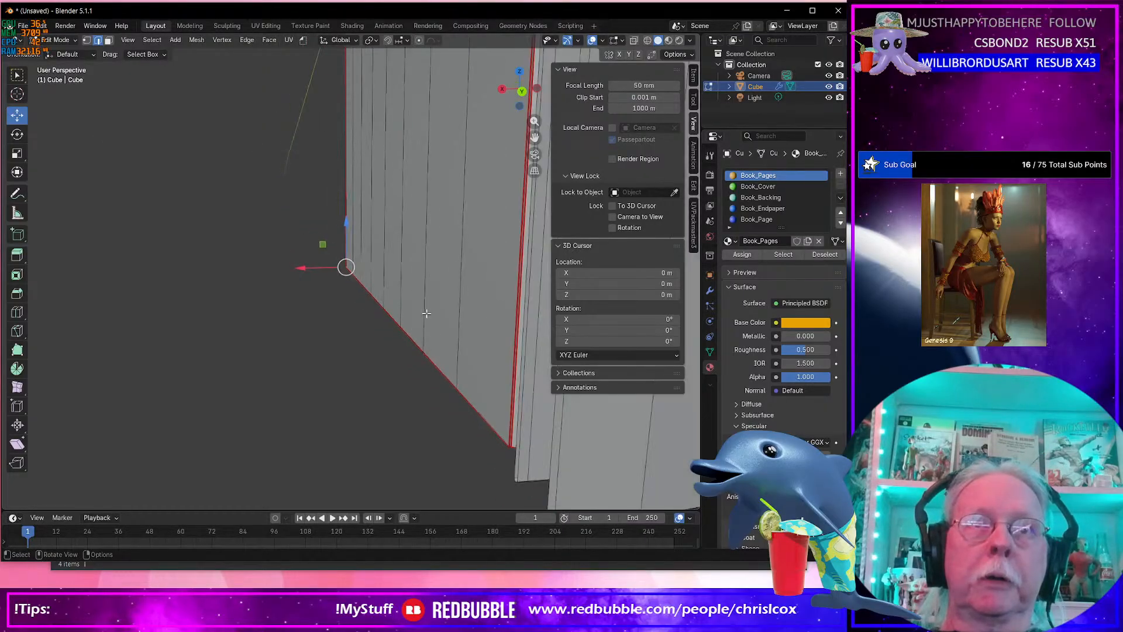
pyautogui.scroll(-3, 426, 314)
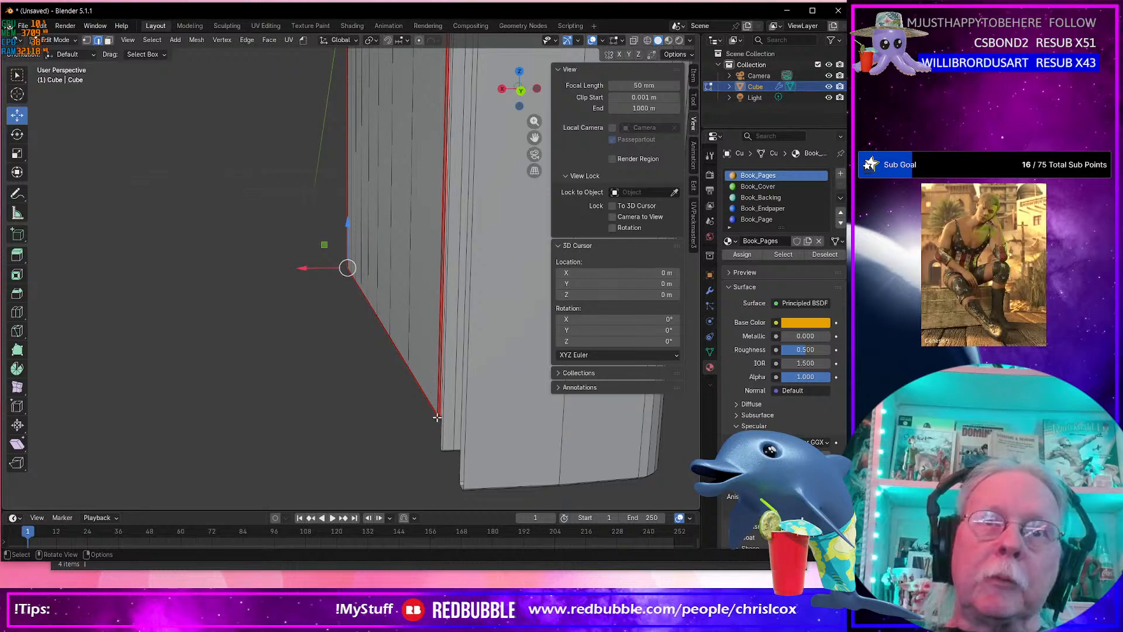
pyautogui.click(438, 413)
pyautogui.scroll(-5, 436, 425)
pyautogui.scroll(8, 437, 425)
pyautogui.scroll(-4, 432, 414)
pyautogui.keyDown('shift'); pyautogui.moveTo(432, 413); pyautogui.dragTo(413, 330, button='middle'); pyautogui.keyUp('shift')
pyautogui.click(413, 329)
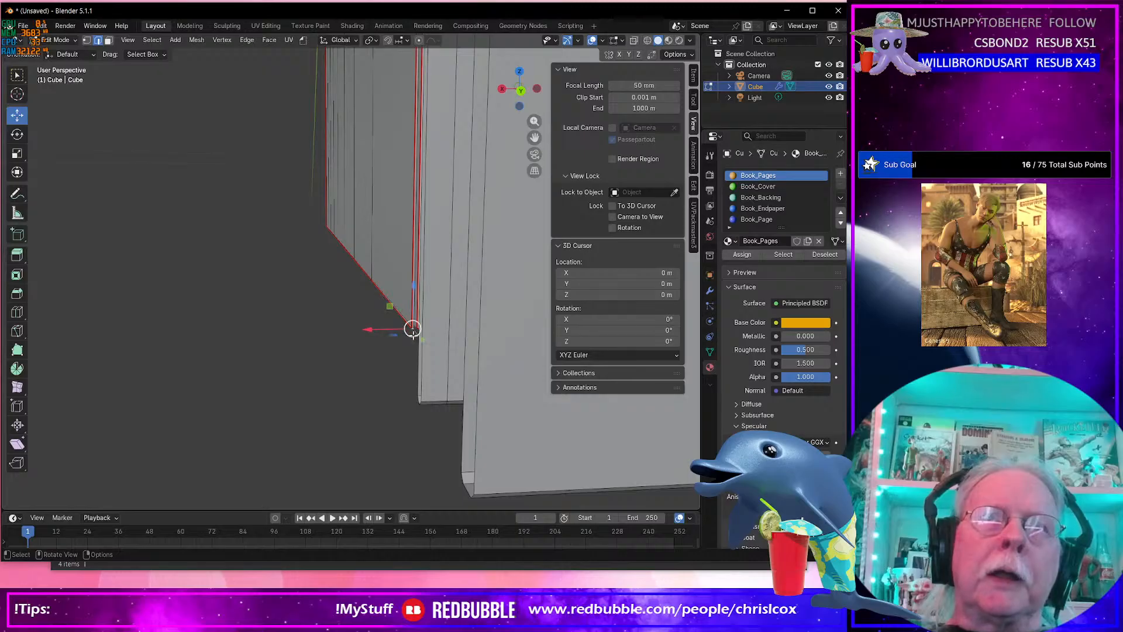
pyautogui.rightClick(413, 327)
pyautogui.click(413, 325)
# Try to mark the short thickness edge at the flat page sheet's top spine-side corner as a seam.
pyautogui.keyDown('shift'); pyautogui.moveTo(423, 117); pyautogui.dragTo(404, 357, button='middle'); pyautogui.keyUp('shift')
pyautogui.moveTo(406, 214)
pyautogui.keyDown('shift'); pyautogui.mouseDown(button='middle')
pyautogui.moveTo(416, 351)
pyautogui.moveTo(409, 330)
pyautogui.moveTo(427, 324)
pyautogui.mouseUp(button='middle'); pyautogui.keyUp('shift')
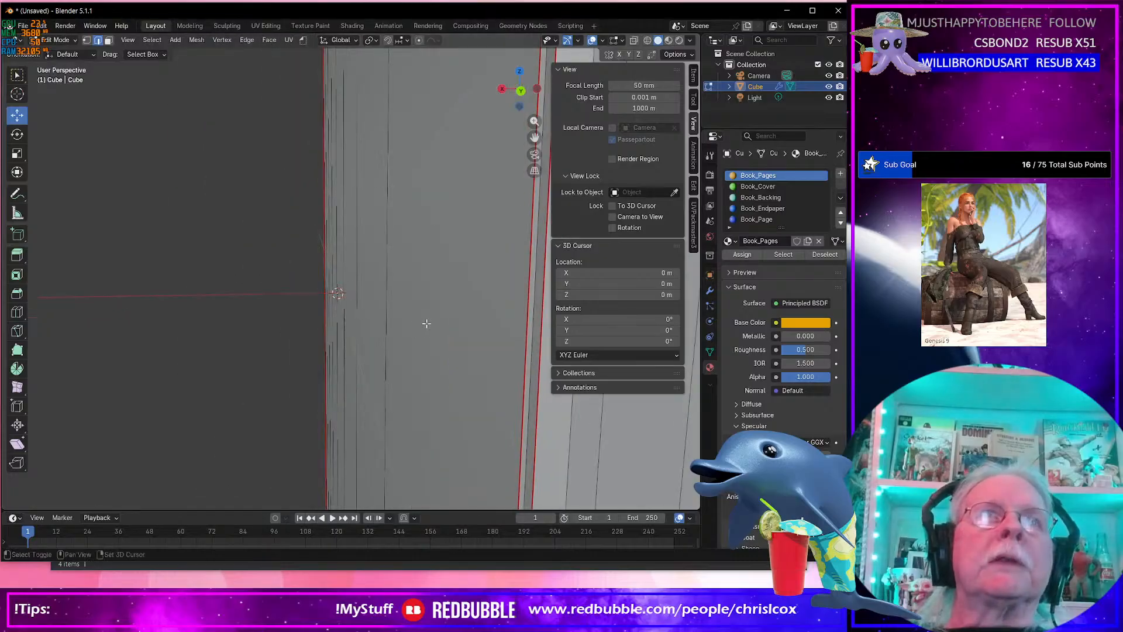
pyautogui.scroll(2, 426, 325)
pyautogui.scroll(2, 424, 324)
pyautogui.scroll(-5, 424, 324)
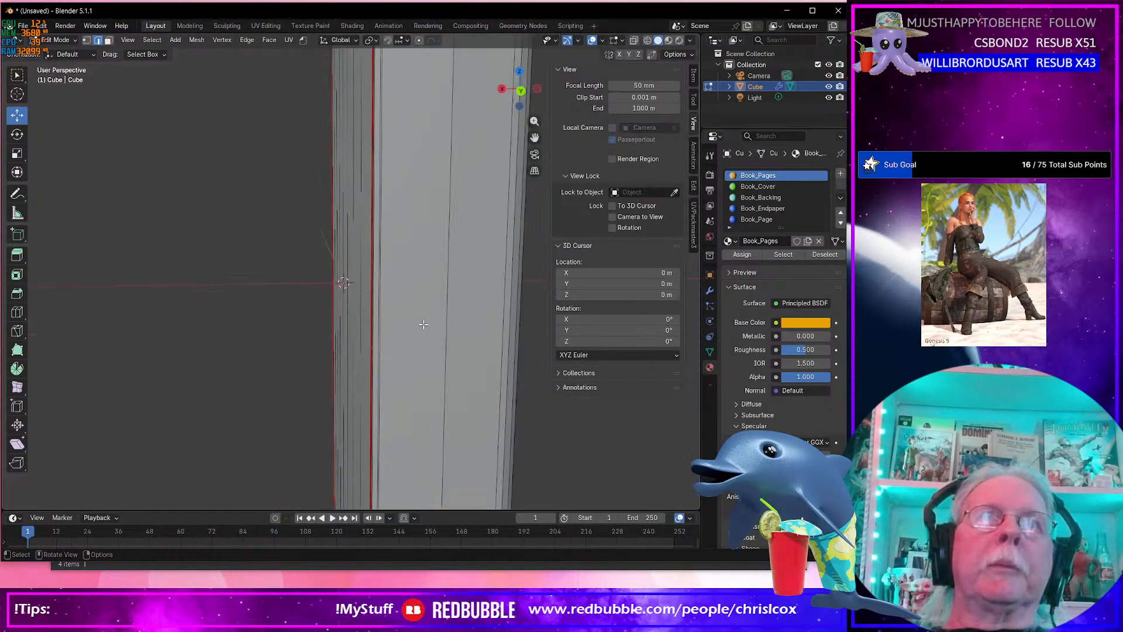
pyautogui.scroll(-2, 388, 290)
pyautogui.keyDown('shift'); pyautogui.moveTo(391, 187); pyautogui.dragTo(403, 368, button='middle'); pyautogui.keyUp('shift')
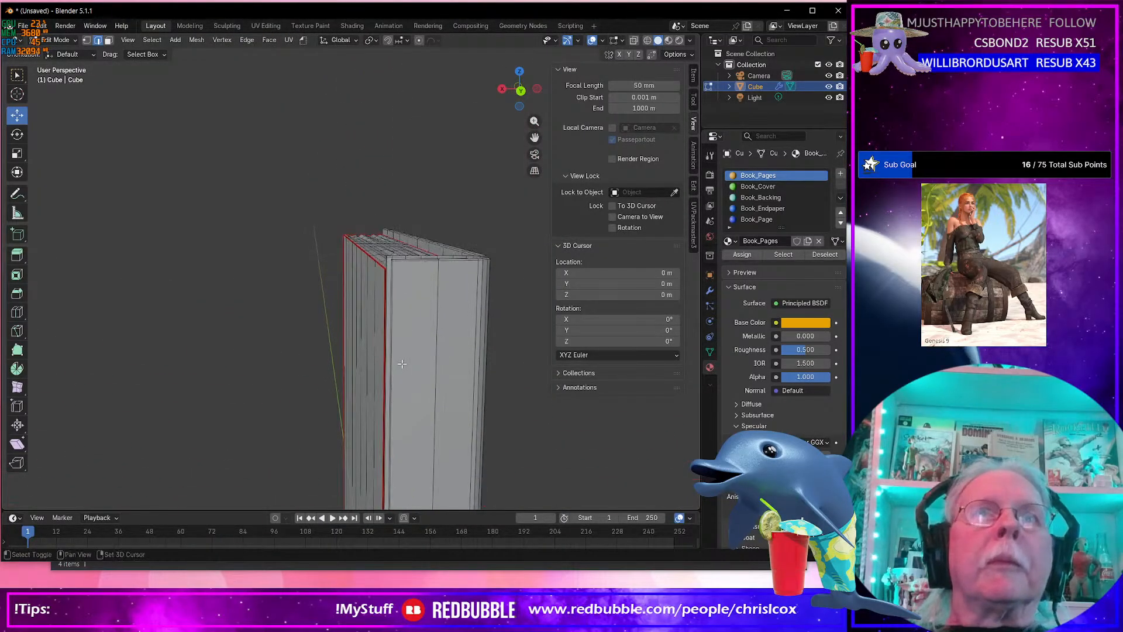
pyautogui.scroll(3, 402, 367)
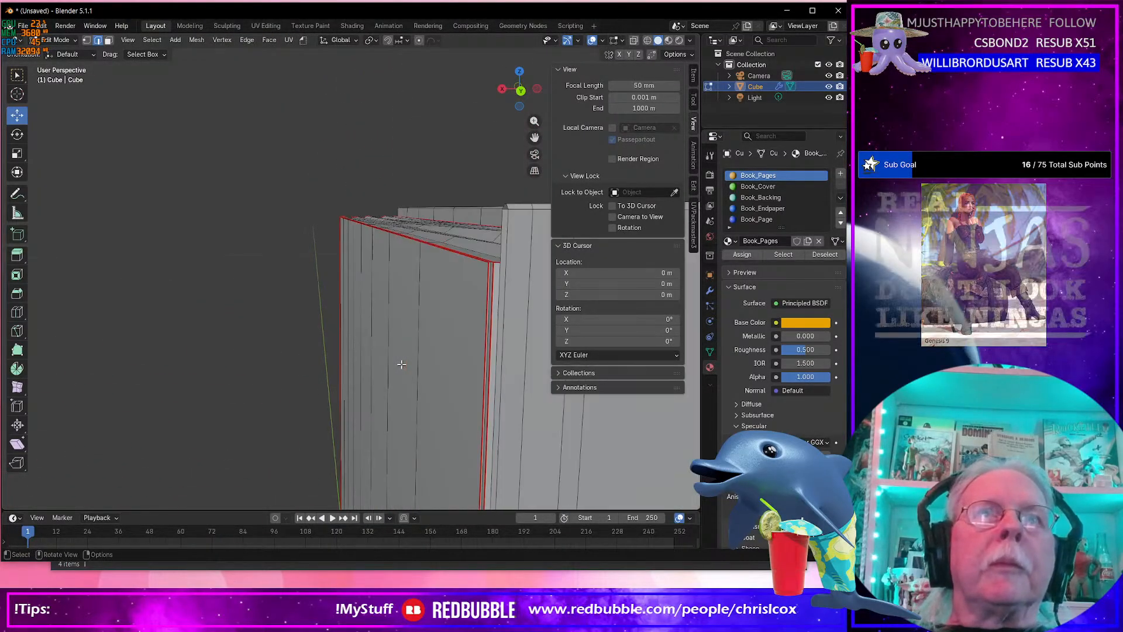
pyautogui.click(488, 263)
pyautogui.moveTo(486, 266); pyautogui.dragTo(425, 317, button='middle')
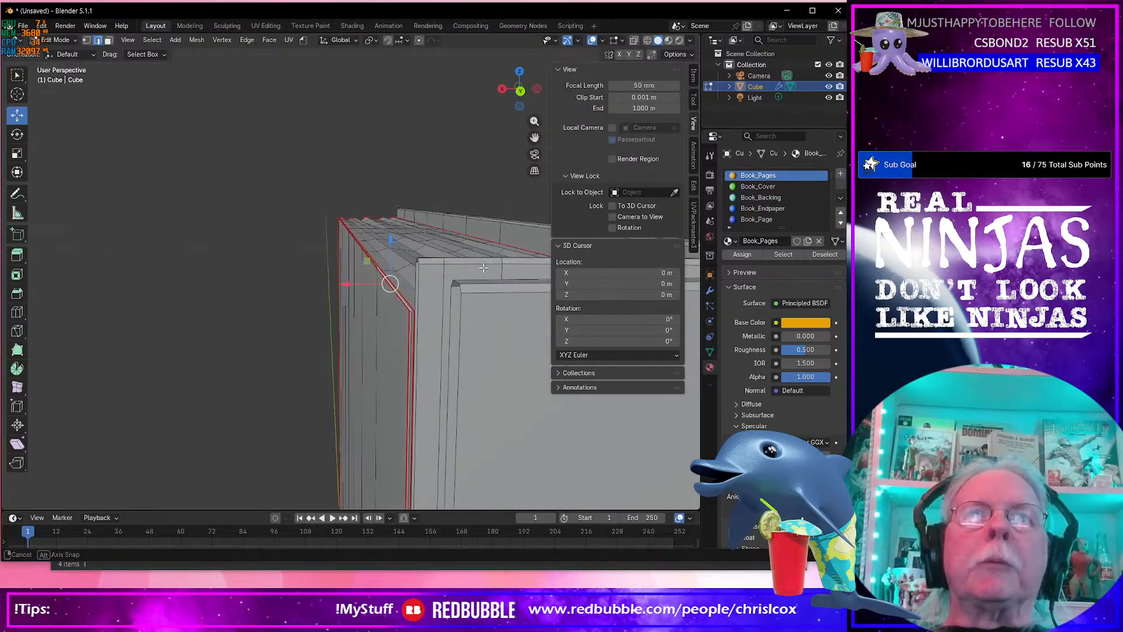
pyautogui.click(410, 313)
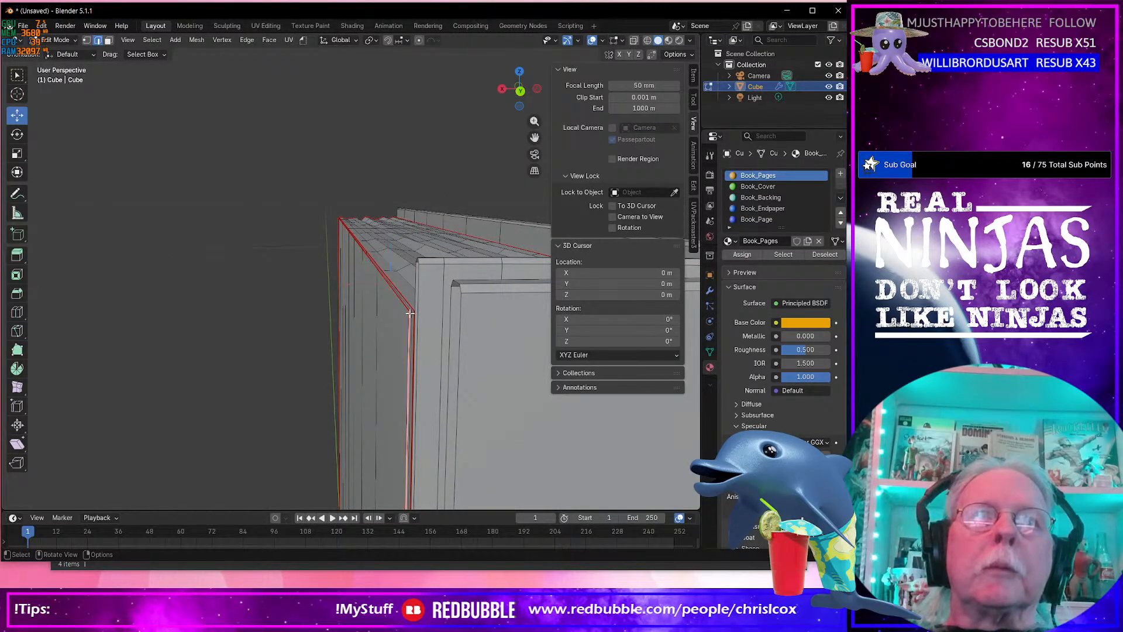
pyautogui.click(410, 312)
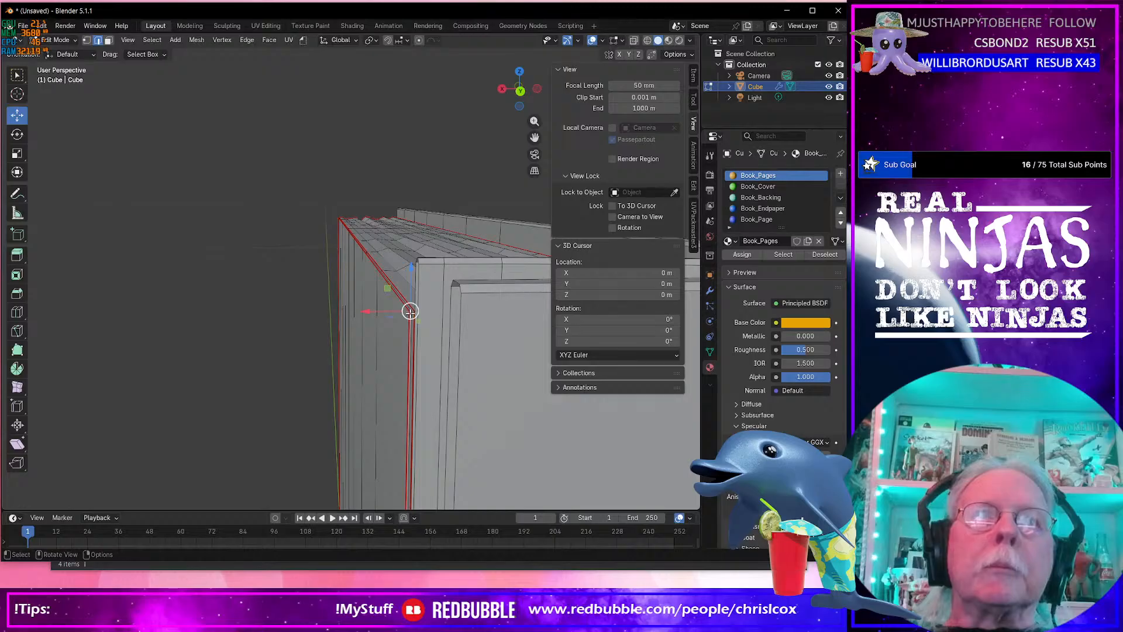
pyautogui.moveTo(410, 312); pyautogui.dragTo(371, 277, button='middle')
pyautogui.rightClick(343, 269)
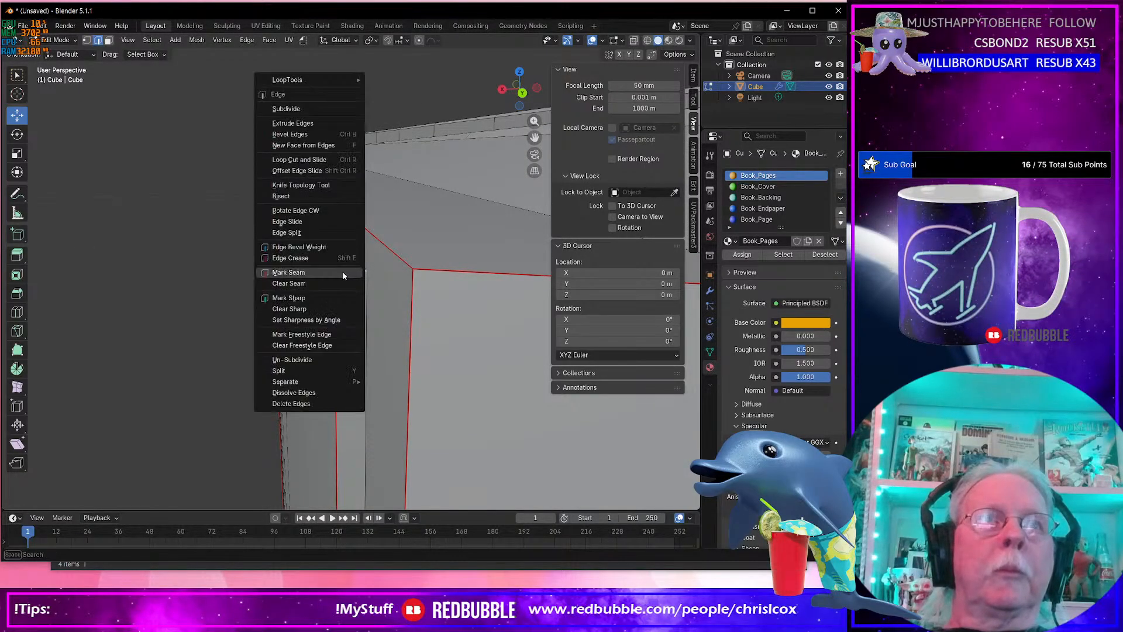
pyautogui.press('Escape')
pyautogui.scroll(-11, 336, 274)
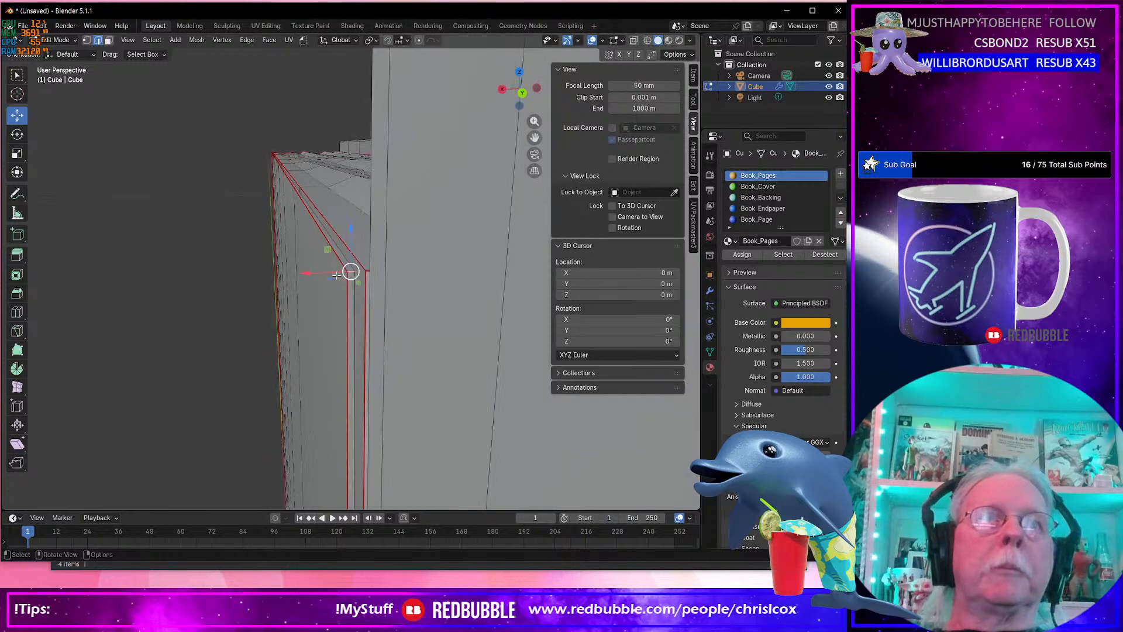
# Mark the inner edge at the hinge where the backing joins the cover as a seam.
pyautogui.moveTo(390, 256); pyautogui.dragTo(404, 363, button='middle')
pyautogui.scroll(4, 408, 321)
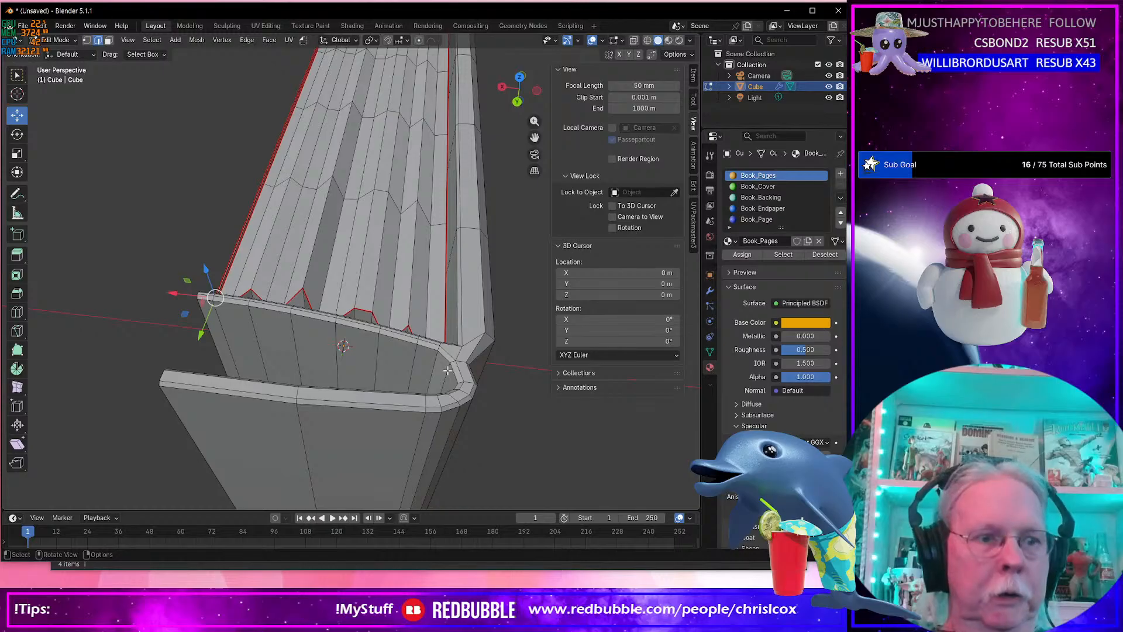
pyautogui.click(448, 370)
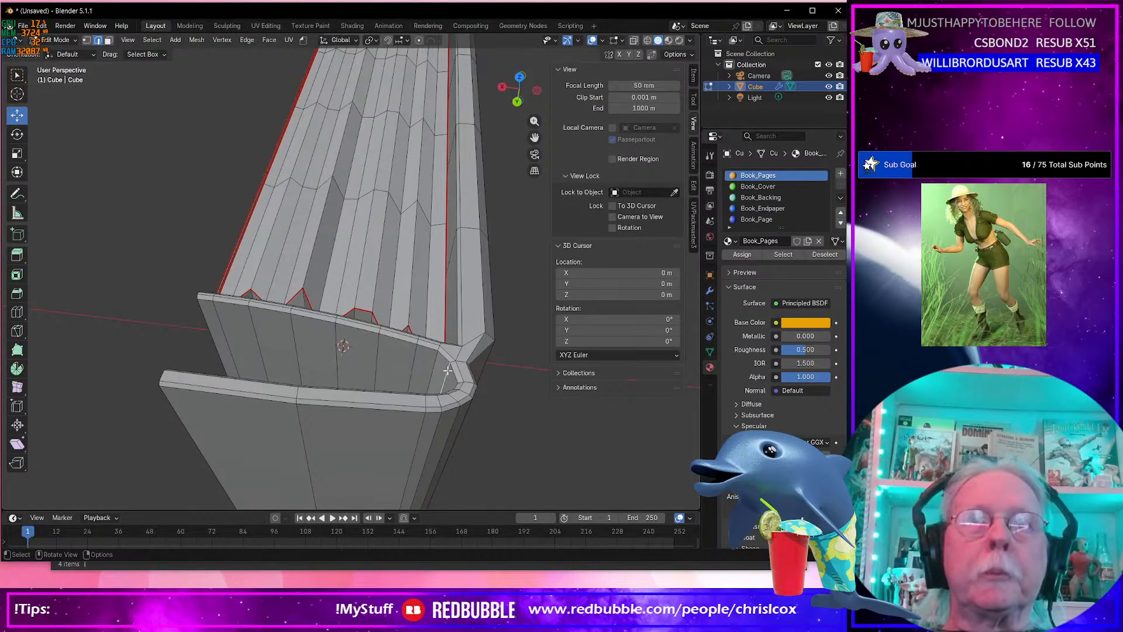
pyautogui.rightClick(448, 370)
pyautogui.click(448, 371)
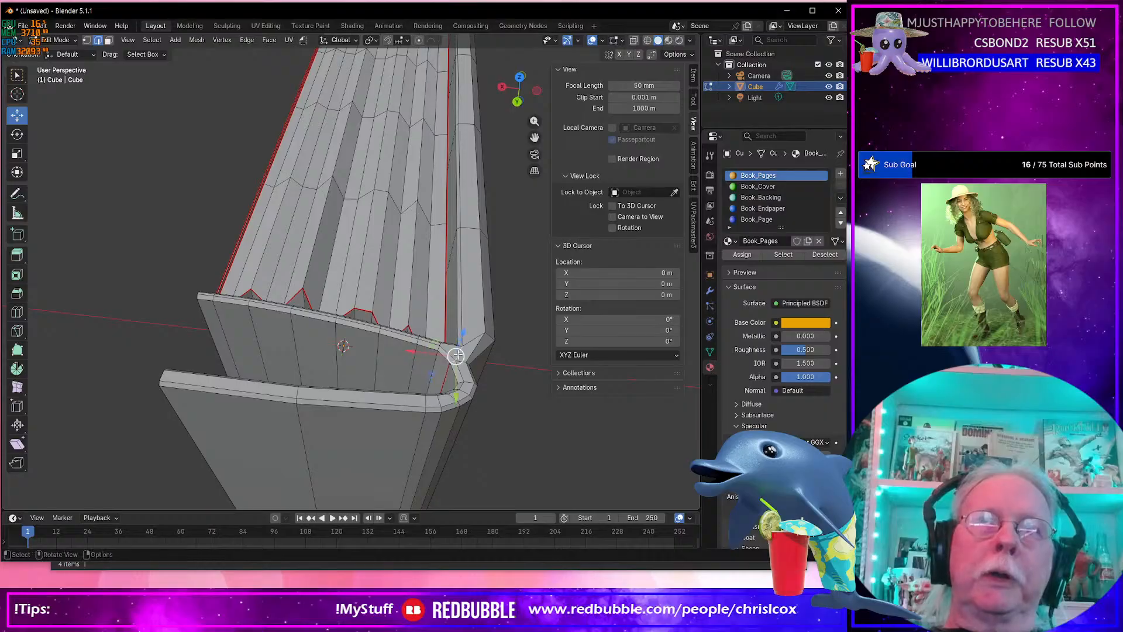
# Select the short edges crossing the end of the joint between backing and cover hinge and mark them as seams.
pyautogui.moveTo(454, 363); pyautogui.dragTo(465, 361, button='middle')
pyautogui.press('KP_Decimal')
pyautogui.moveTo(293, 288); pyautogui.dragTo(436, 319, button='middle')
pyautogui.moveTo(130, 242); pyautogui.dragTo(299, 345, button='middle')
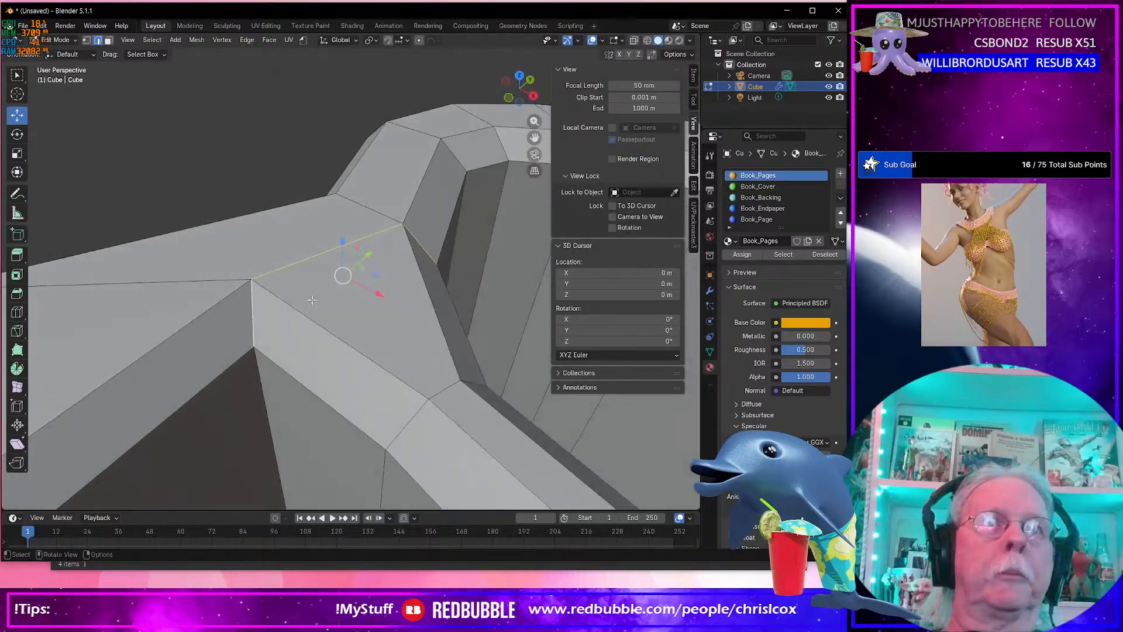
pyautogui.moveTo(263, 377); pyautogui.dragTo(317, 212, button='middle')
pyautogui.rightClick(314, 371)
pyautogui.scroll(-5, 317, 212)
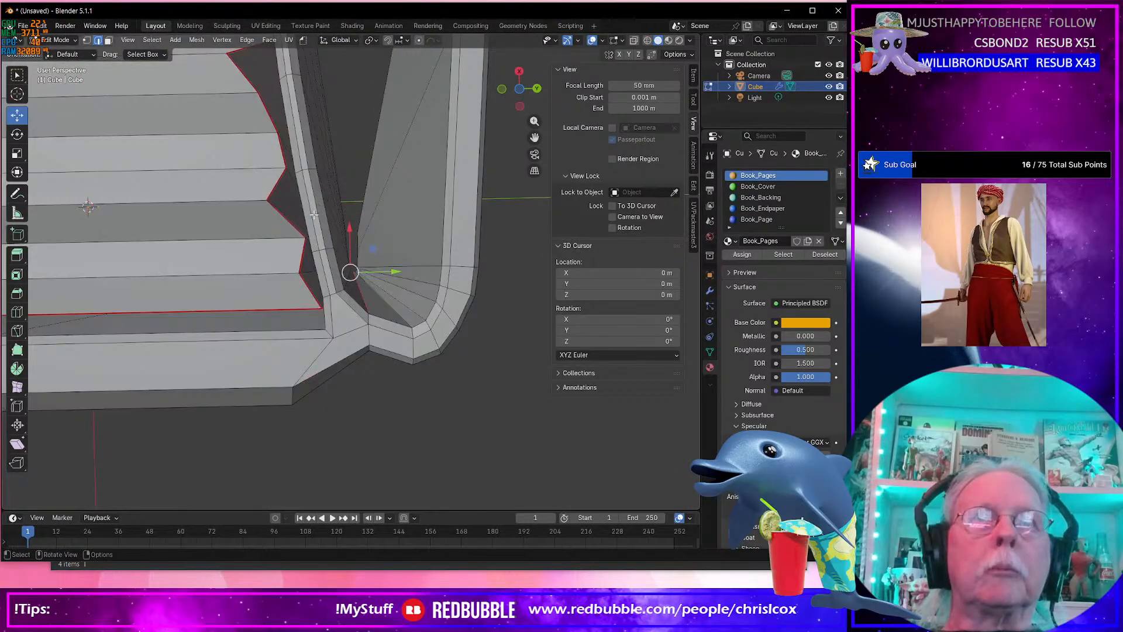
pyautogui.keyDown('shift'); pyautogui.click(331, 334); pyautogui.keyUp('shift')
pyautogui.keyDown('shift'); pyautogui.click(368, 320); pyautogui.keyUp('shift')
pyautogui.rightClick(367, 319)
pyautogui.click(364, 318)
pyautogui.moveTo(364, 318); pyautogui.dragTo(435, 325, button='middle')
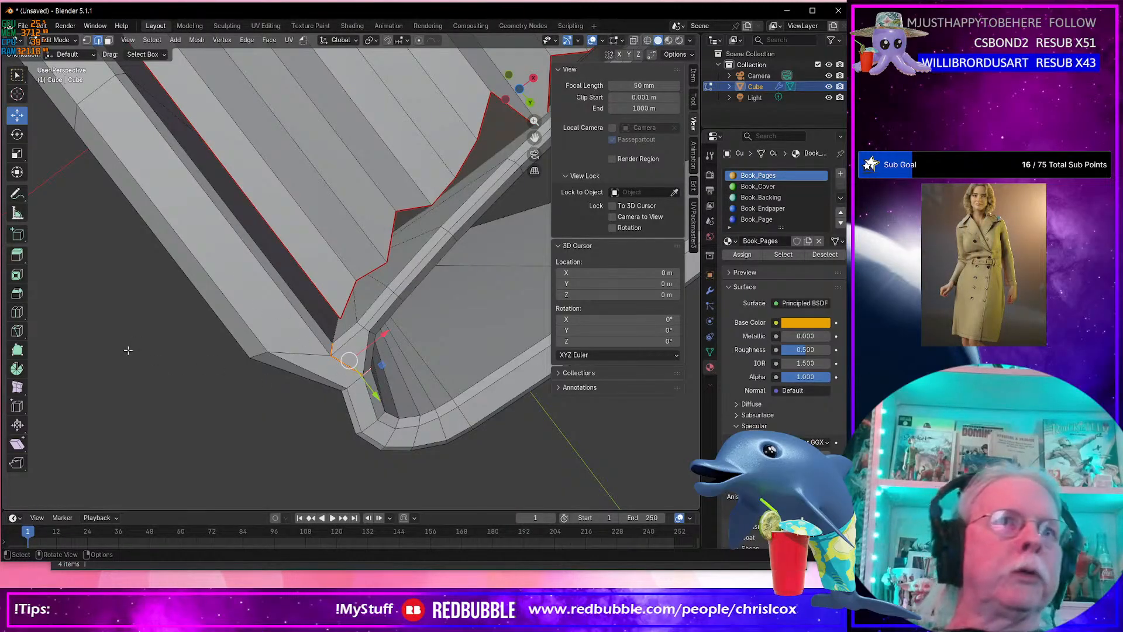
# Add a single centred loop cut along the thin rim at the hinge and return to the Move tool.
pyautogui.click(17, 312)
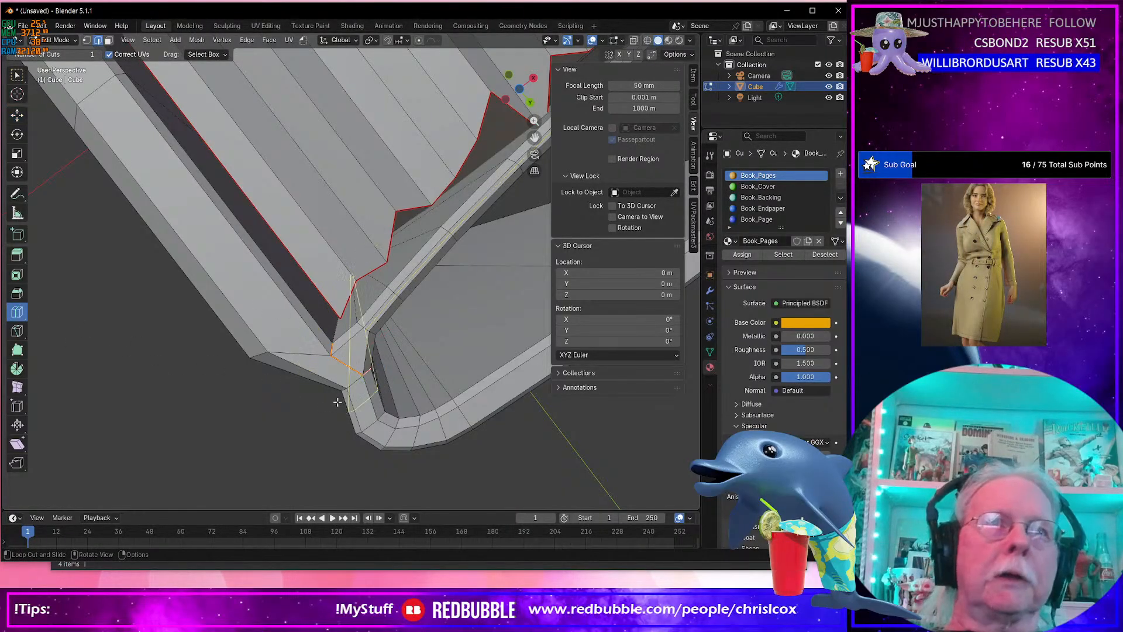
pyautogui.click(358, 381)
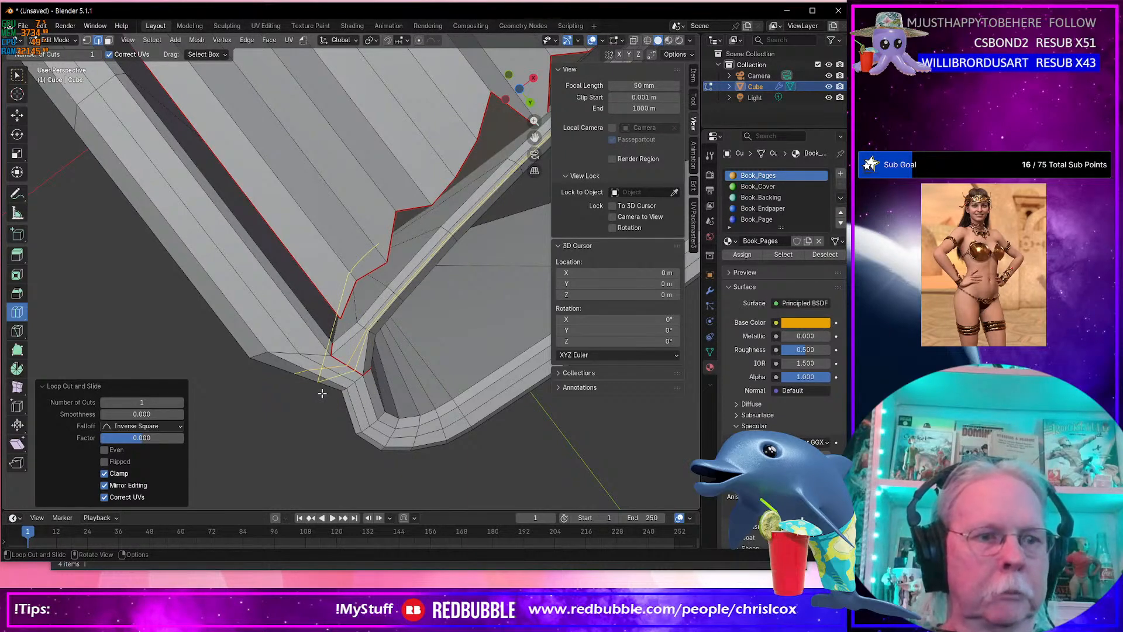
pyautogui.hotkey('shift', 'space')
pyautogui.press('g')
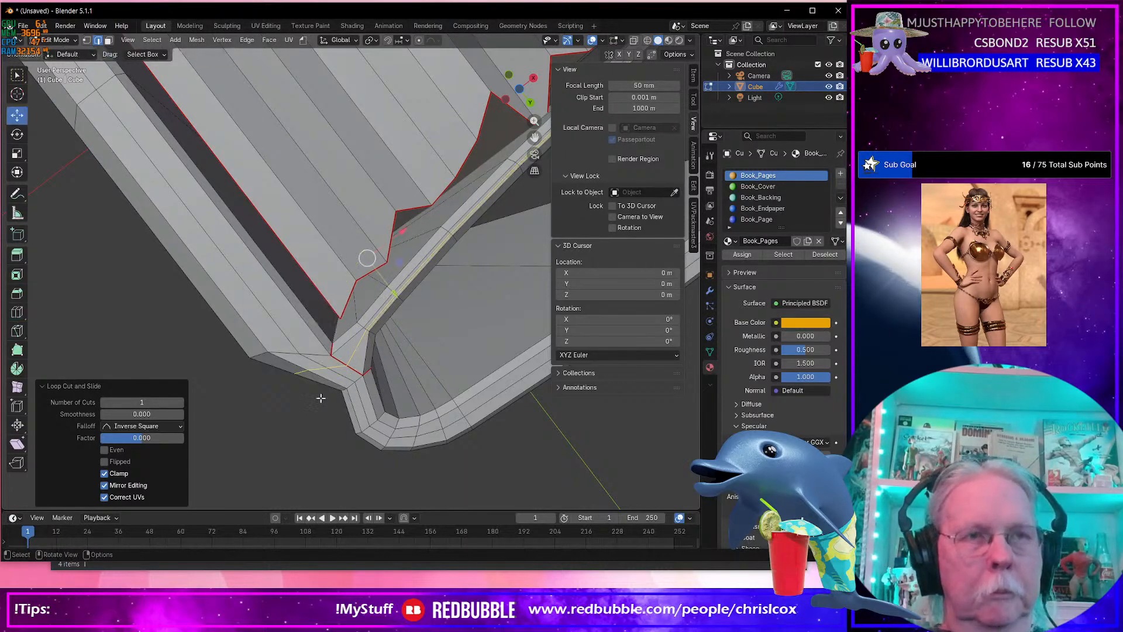
# Add the centre edge loop running along the cover's rim to the selection and mark it as a seam.
pyautogui.keyDown('alt'); pyautogui.keyDown('shift'); pyautogui.click(300, 357); pyautogui.keyUp('shift'); pyautogui.keyUp('alt')
pyautogui.rightClick(302, 357)
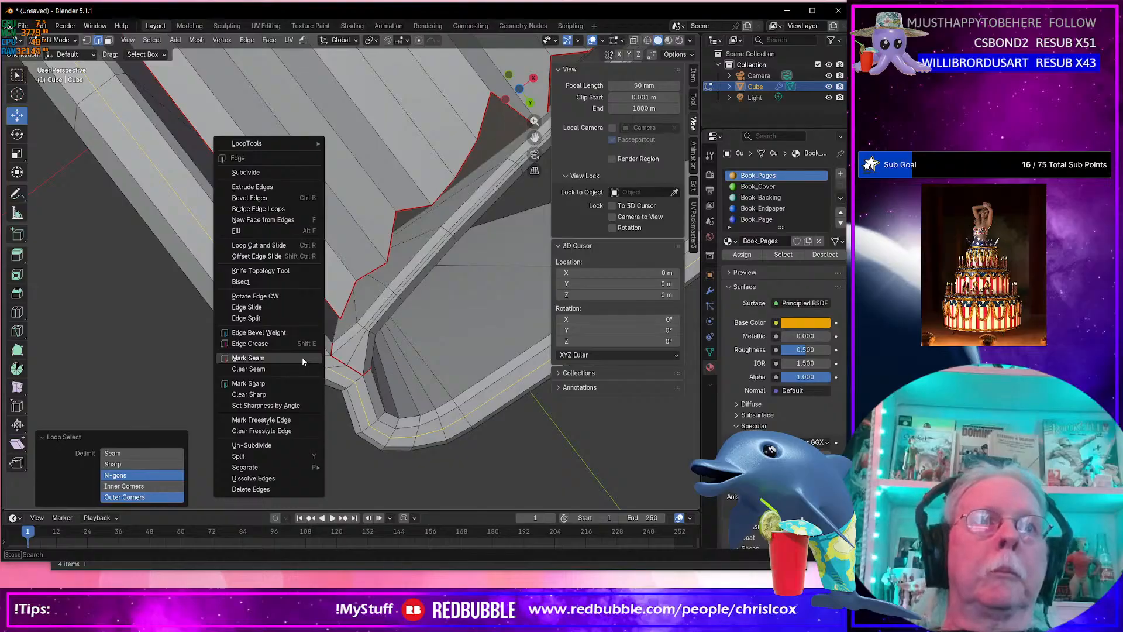
pyautogui.click(302, 357)
pyautogui.scroll(-12, 303, 358)
pyautogui.scroll(-1, 302, 358)
pyautogui.moveTo(316, 323); pyautogui.dragTo(336, 441, button='middle')
pyautogui.scroll(3, 294, 395)
pyautogui.scroll(10, 337, 419)
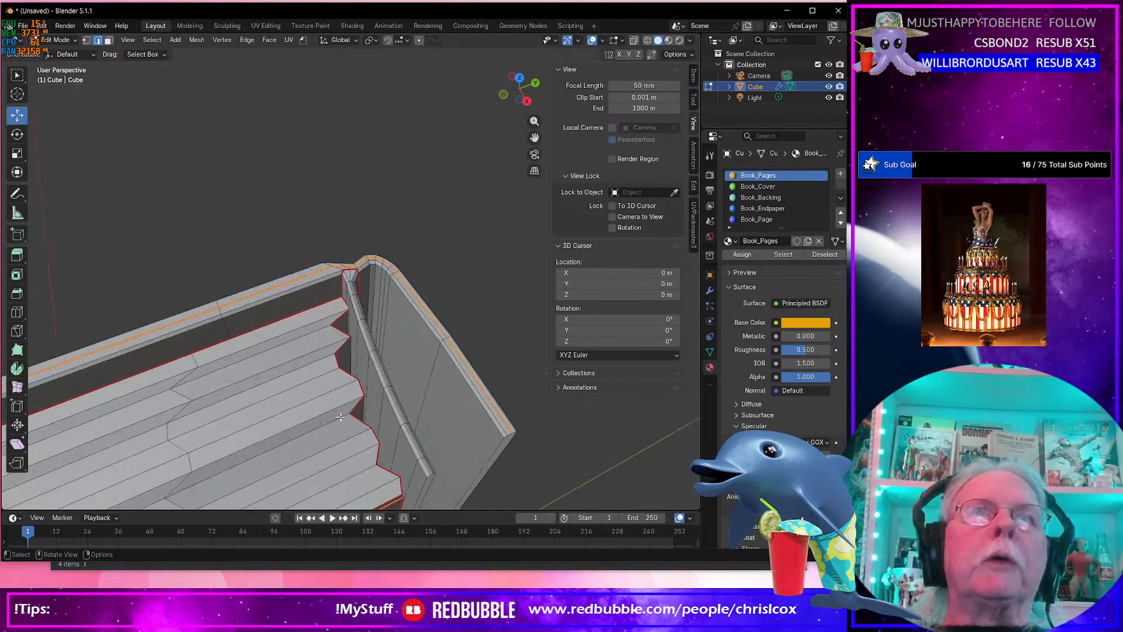
# Select the run of centre edges along the backing strip's upper rim and mark it as a seam.
pyautogui.moveTo(349, 279); pyautogui.dragTo(320, 120, button='middle')
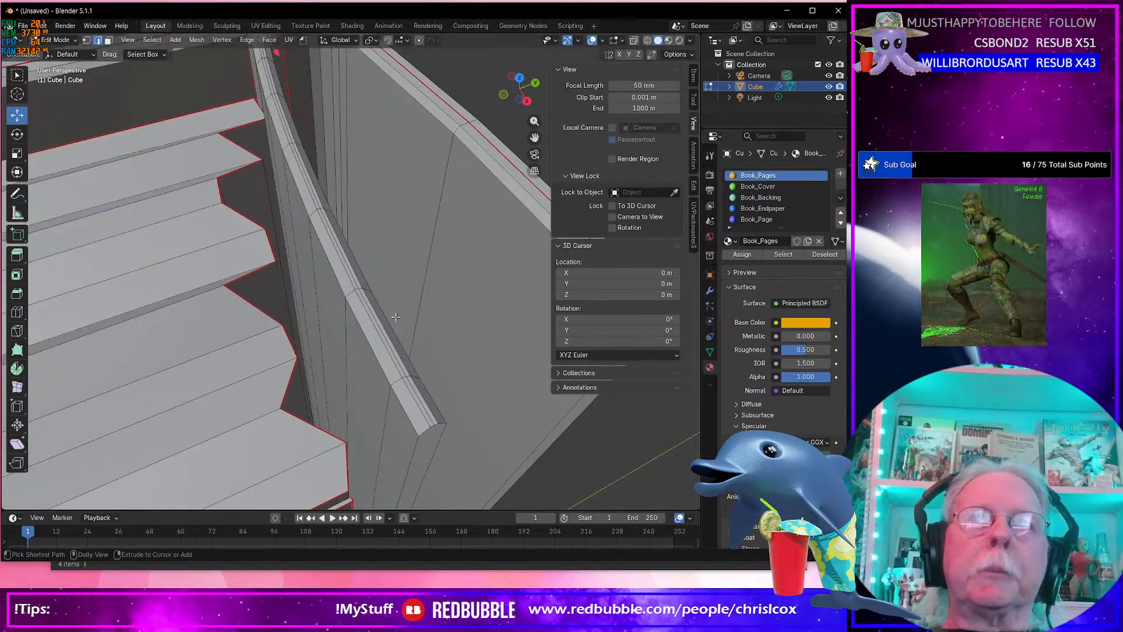
pyautogui.keyDown('ctrl'); pyautogui.click(429, 415); pyautogui.keyUp('ctrl')
pyautogui.rightClick(428, 414)
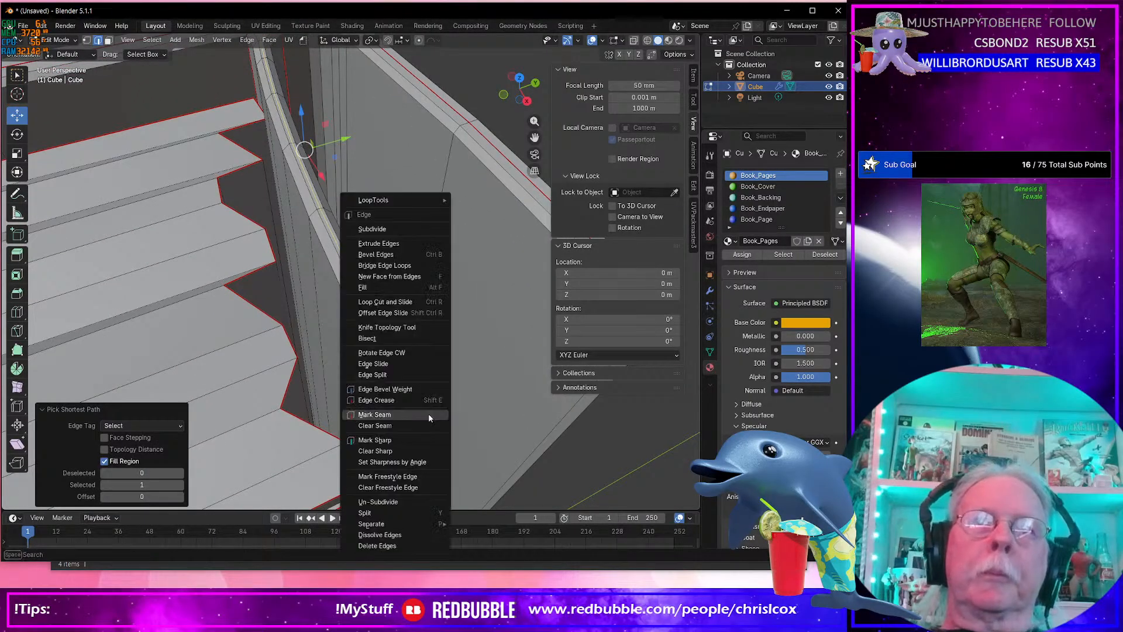
pyautogui.click(427, 413)
# Select the matching centre edges along the backing strip's lower rim and mark them as a seam.
pyautogui.moveTo(427, 413); pyautogui.dragTo(409, 345, button='middle')
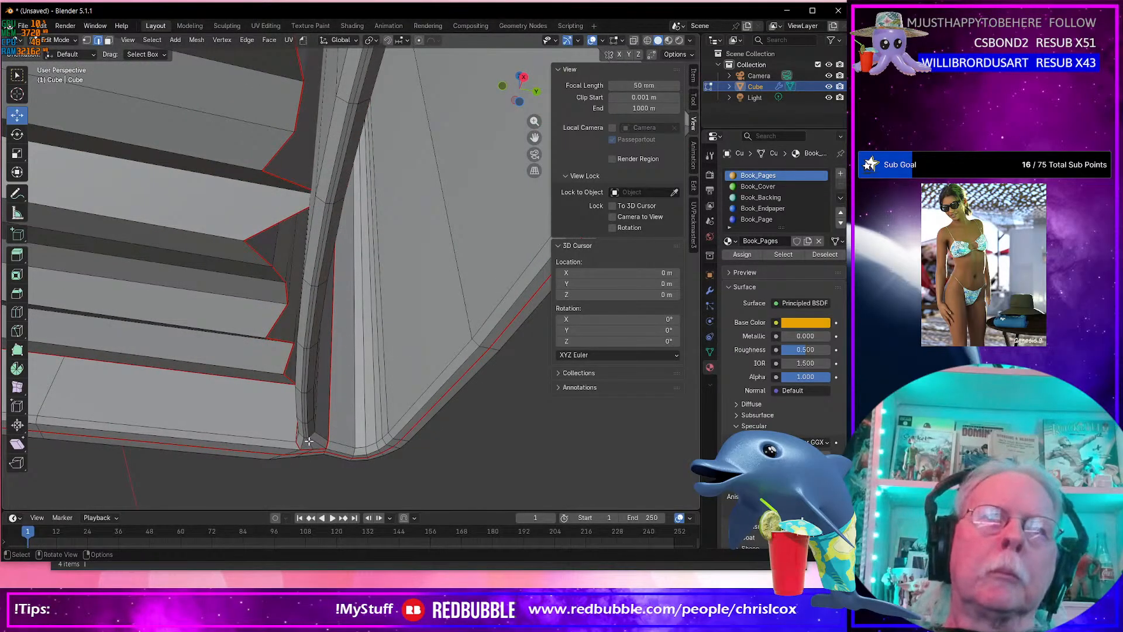
pyautogui.scroll(1, 317, 393)
pyautogui.scroll(-1, 316, 393)
pyautogui.scroll(-1, 321, 335)
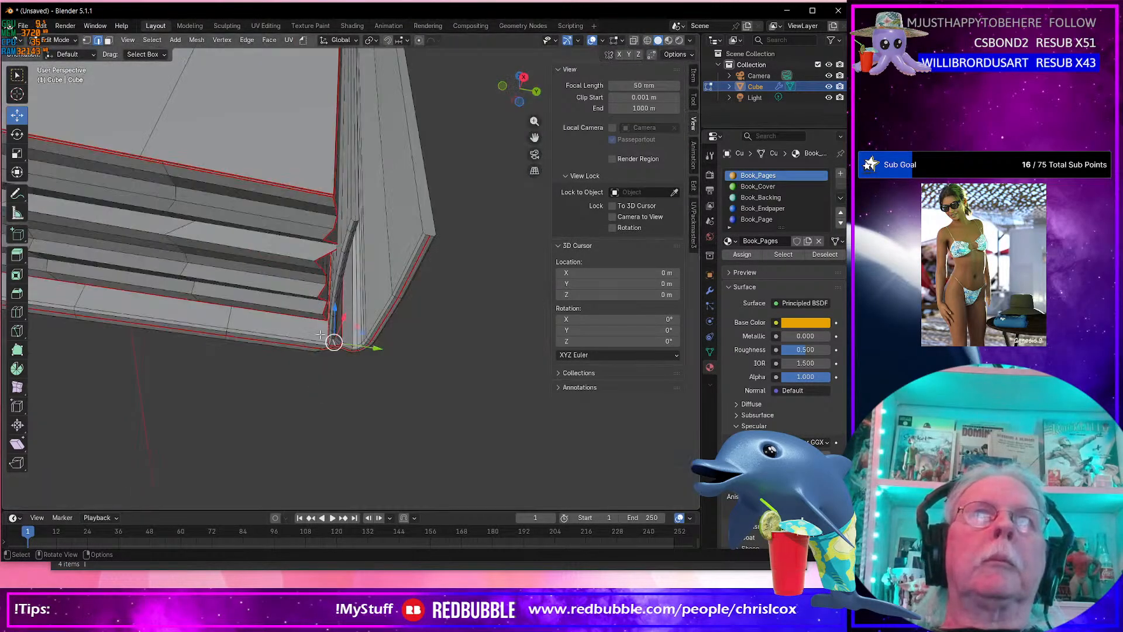
pyautogui.keyDown('ctrl'); pyautogui.keyDown('shift'); pyautogui.click(353, 226); pyautogui.keyUp('shift'); pyautogui.keyUp('ctrl')
pyautogui.scroll(3, 351, 246)
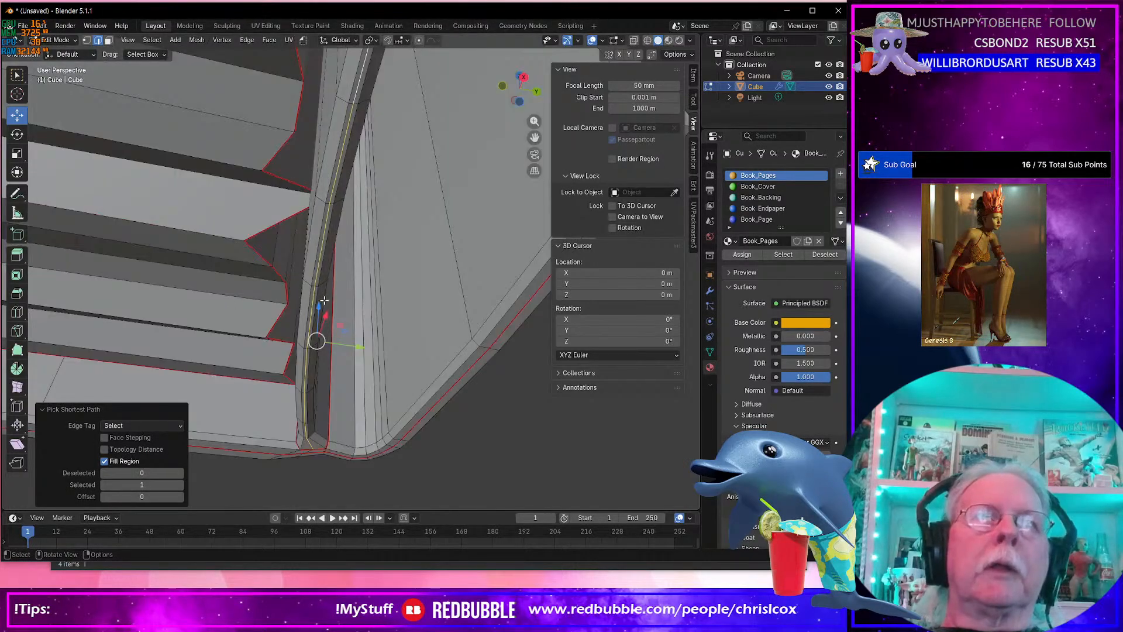
pyautogui.rightClick(314, 305)
pyautogui.click(314, 305)
# Grow a selection from the middle of the page sheet until it covers the whole page block and hide it.
pyautogui.scroll(-6, 320, 319)
pyautogui.moveTo(320, 319); pyautogui.dragTo(310, 237, button='middle')
pyautogui.moveTo(287, 188); pyautogui.dragTo(316, 269, button='middle')
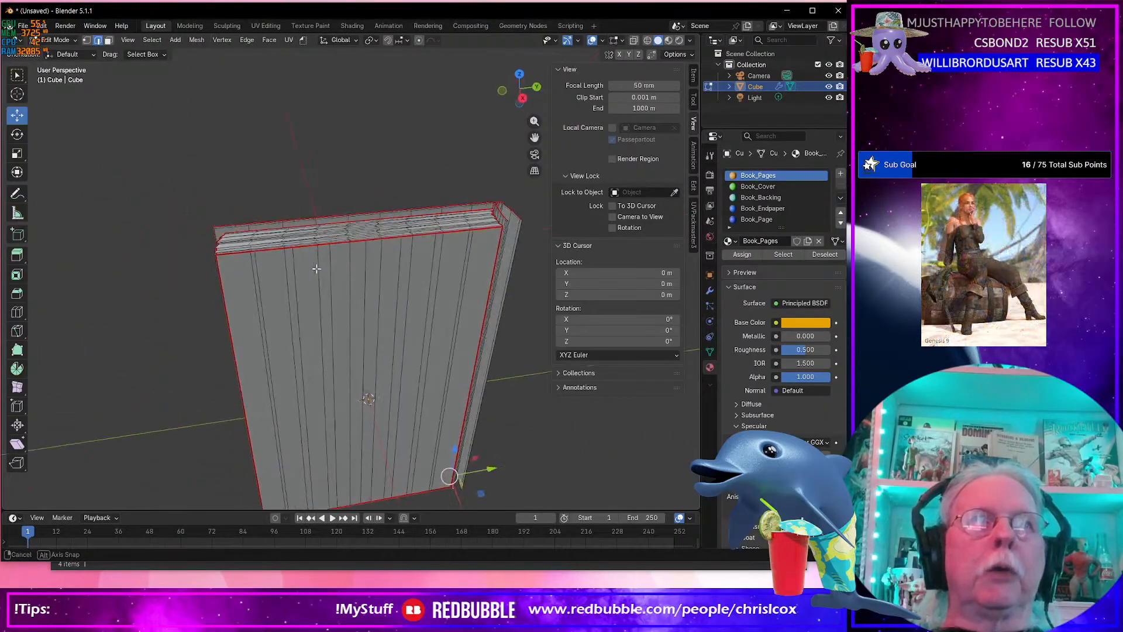
pyautogui.click(366, 270)
pyautogui.keyDown('shift'); pyautogui.click(347, 241); pyautogui.keyUp('shift')
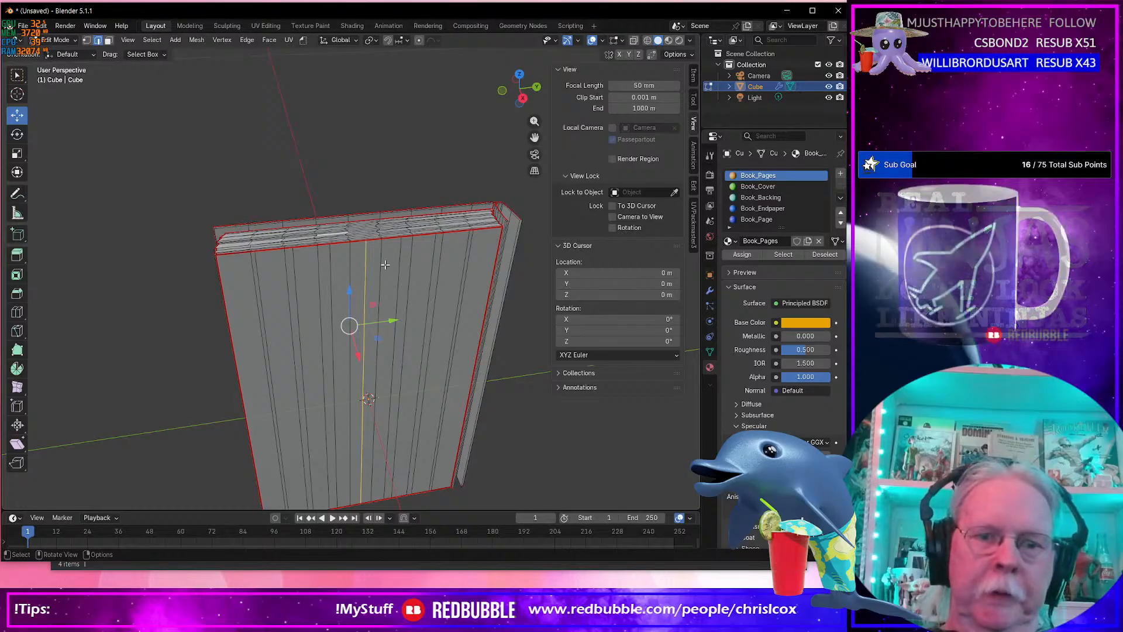
pyautogui.press('ctrl+KP_Add')
pyautogui.press('ctrl+KP_Add')
pyautogui.press('ctrl+KP_Add')
pyautogui.press('ctrl+KP_Add')
pyautogui.press('ctrl+KP_Add')
pyautogui.press('ctrl+KP_Add')
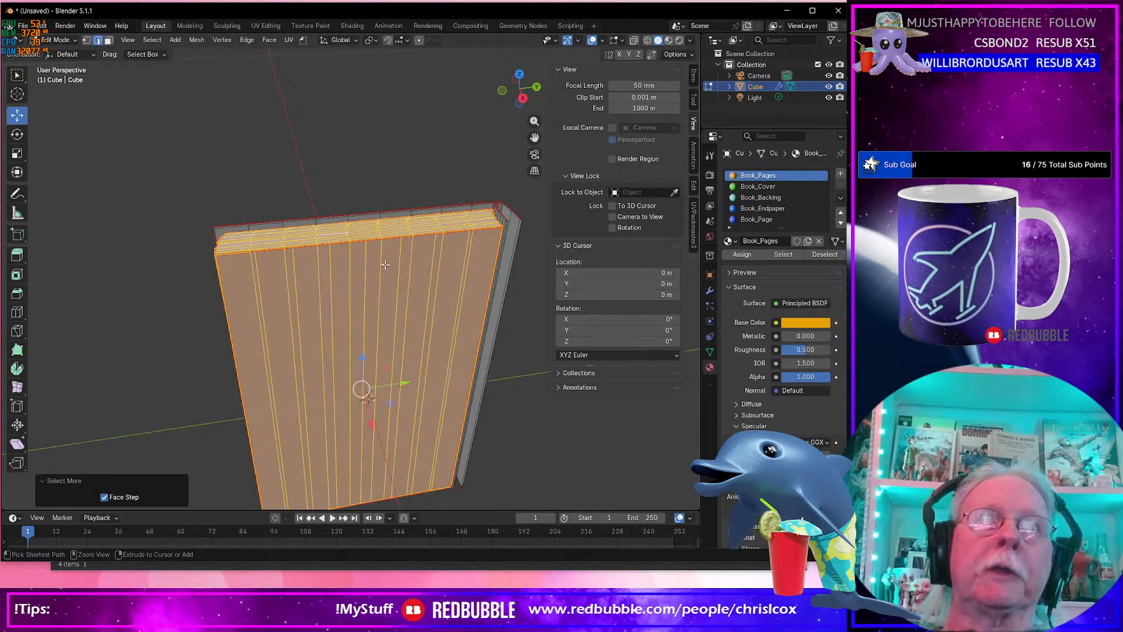
pyautogui.press('h')
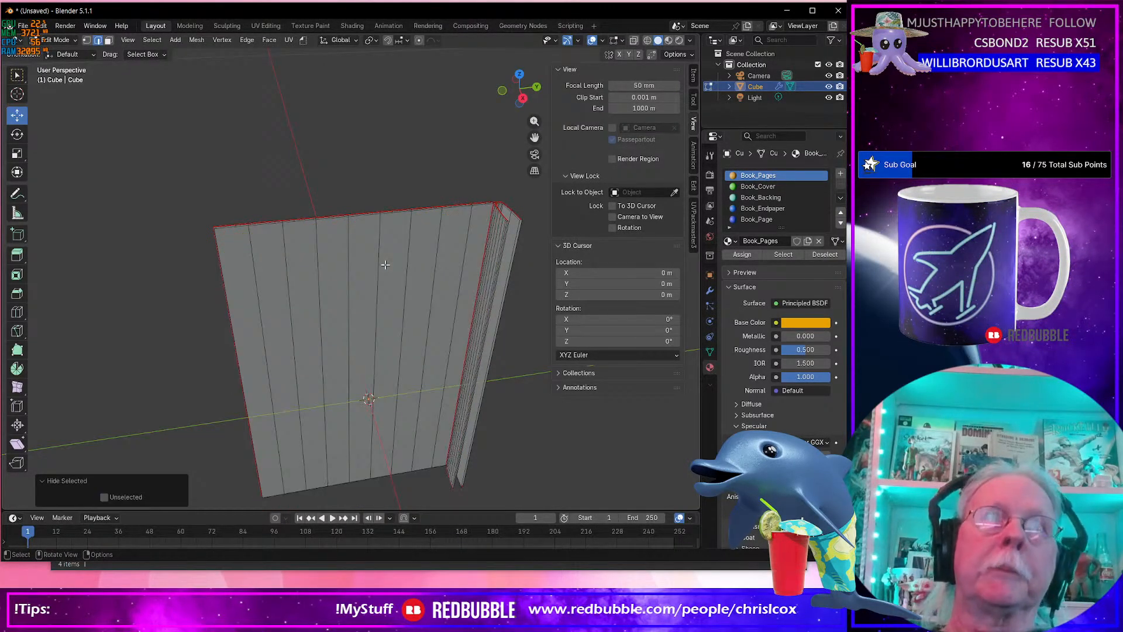
# Select all the strip faces on the inside of the cover board and inset them by about 0.0057 m.
pyautogui.moveTo(378, 263); pyautogui.dragTo(310, 194, button='middle')
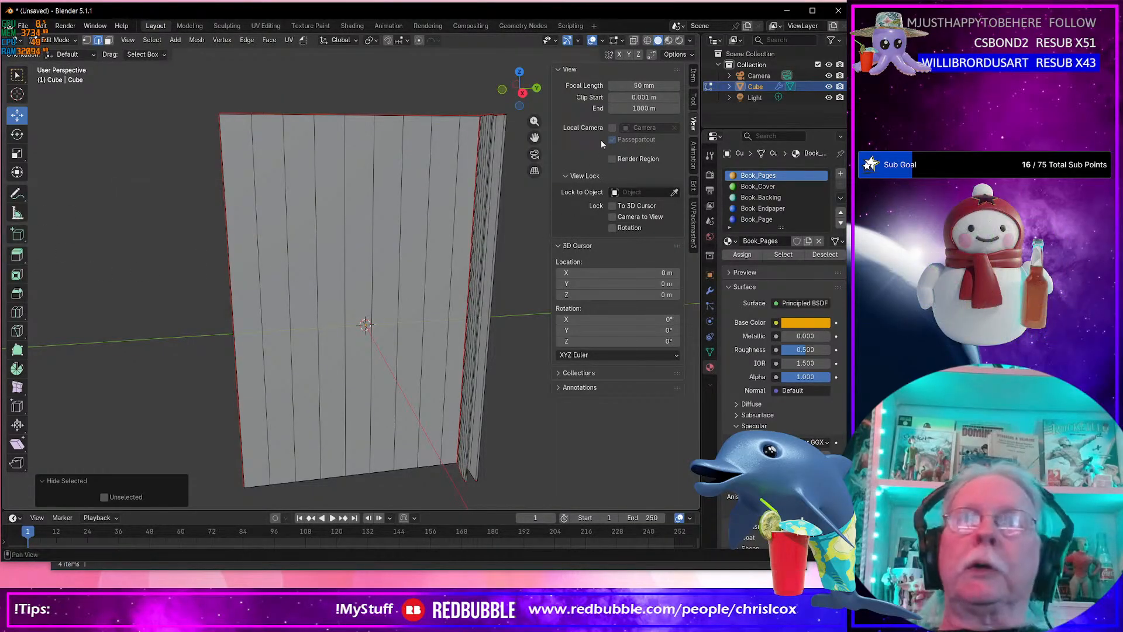
pyautogui.click(772, 209)
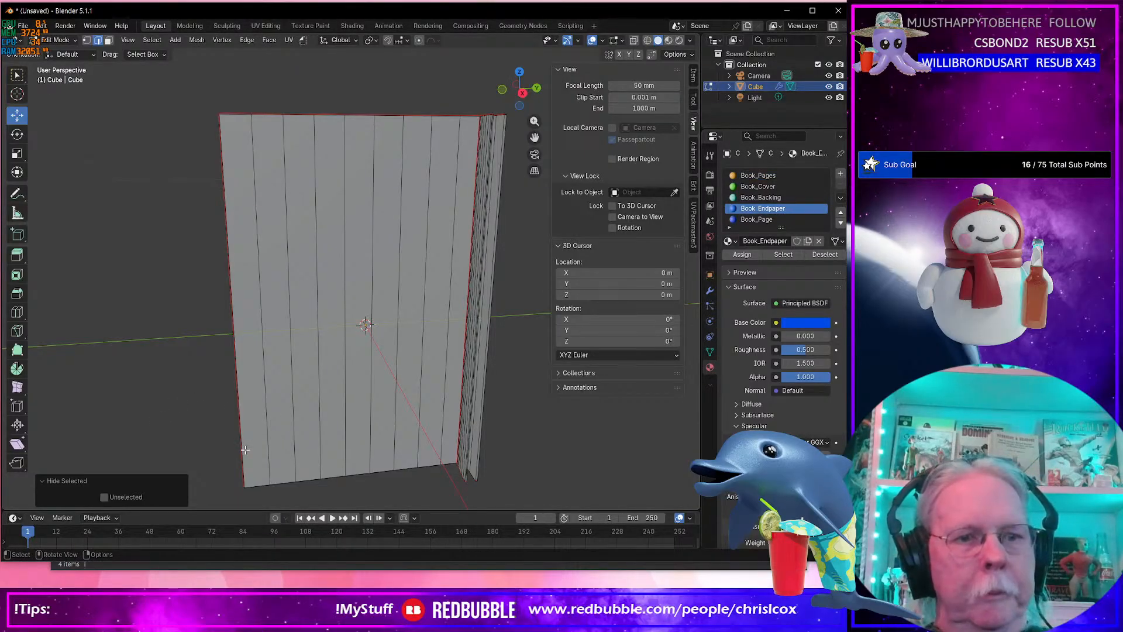
pyautogui.press('3')
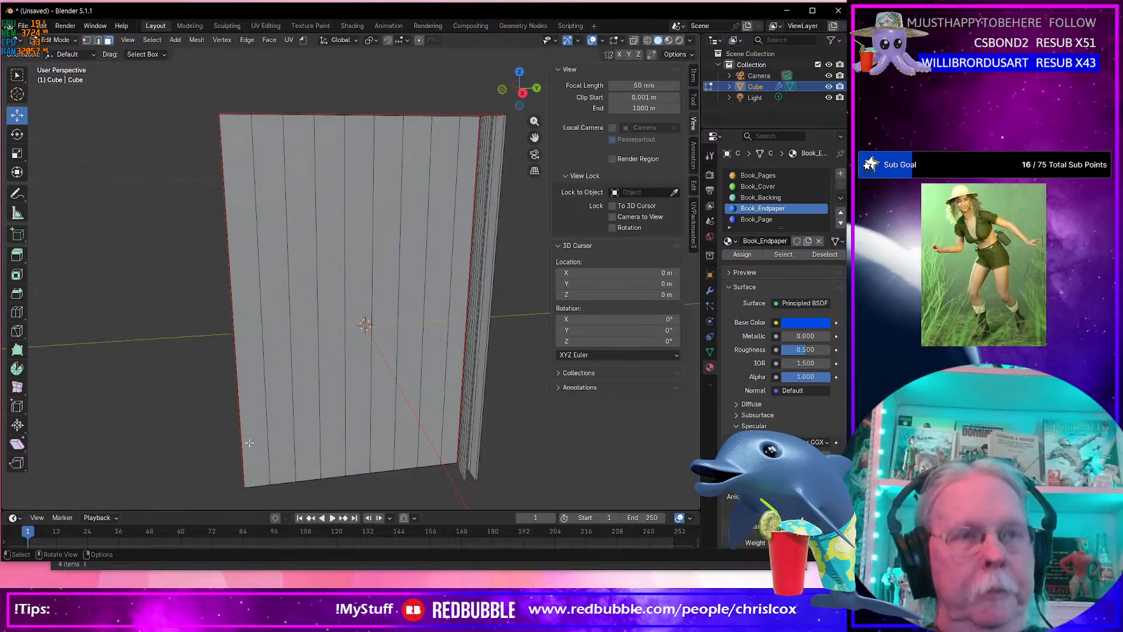
pyautogui.click(249, 386)
pyautogui.keyDown('ctrl'); pyautogui.keyDown('shift'); pyautogui.click(453, 338); pyautogui.keyUp('shift'); pyautogui.keyUp('ctrl')
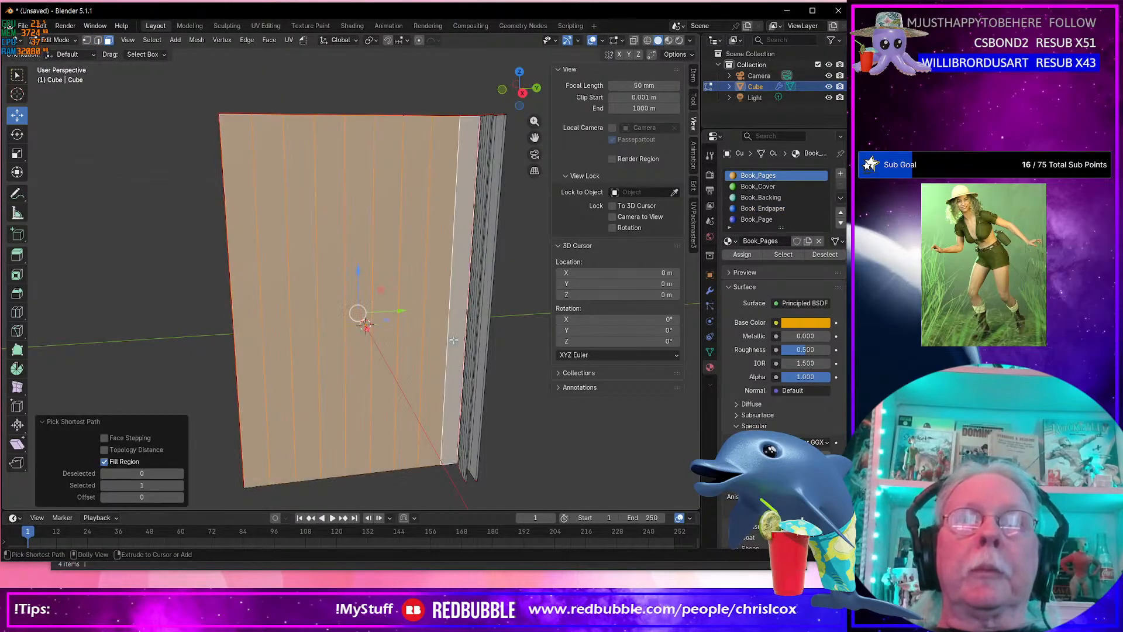
pyautogui.press('i')
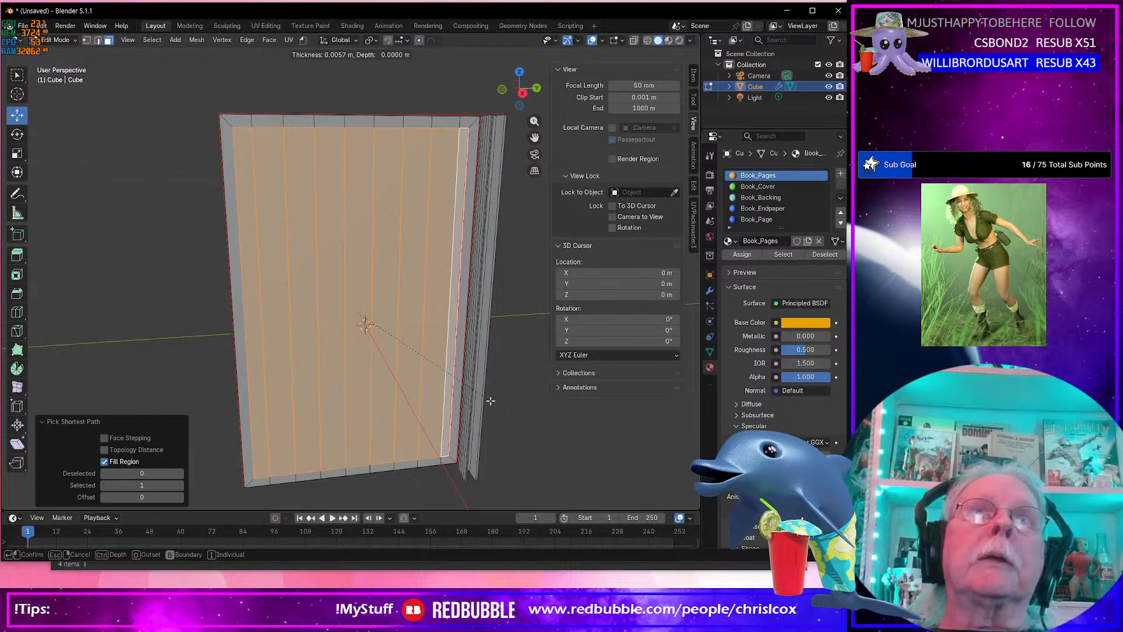
pyautogui.click(490, 400)
# Try to assign the Book_Endpaper material to the inset faces inside the cover, and clear the selection.
pyautogui.scroll(-5, 468, 386)
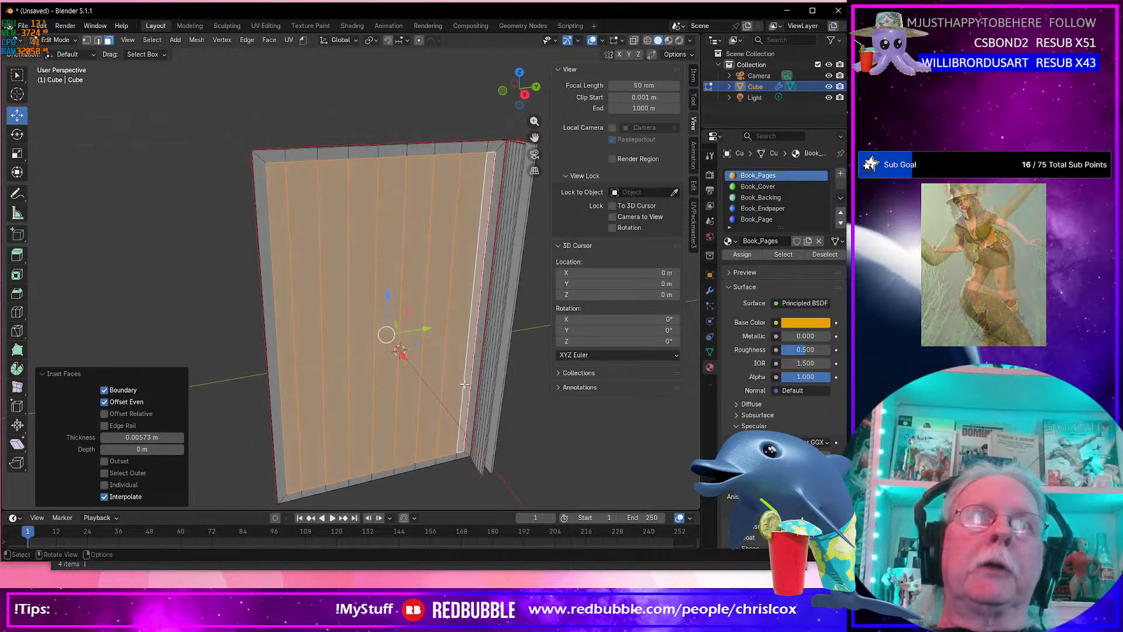
pyautogui.press('Tab')
pyautogui.moveTo(464, 384); pyautogui.dragTo(433, 385, button='middle')
pyautogui.scroll(4, 467, 387)
pyautogui.press('Tab')
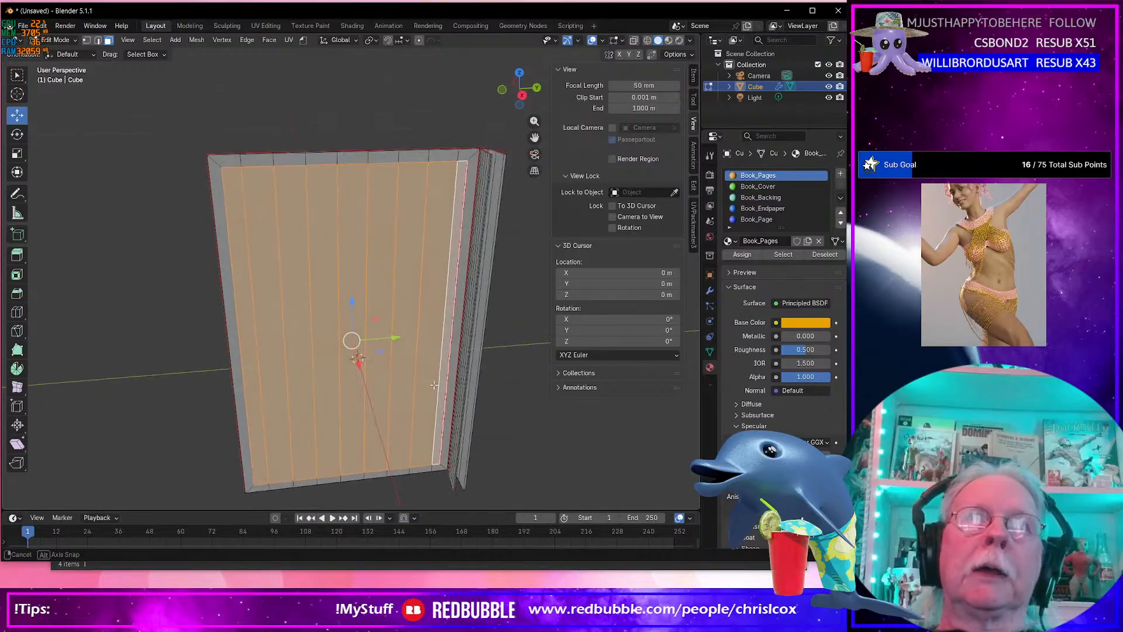
pyautogui.moveTo(370, 257); pyautogui.dragTo(353, 272, button='middle')
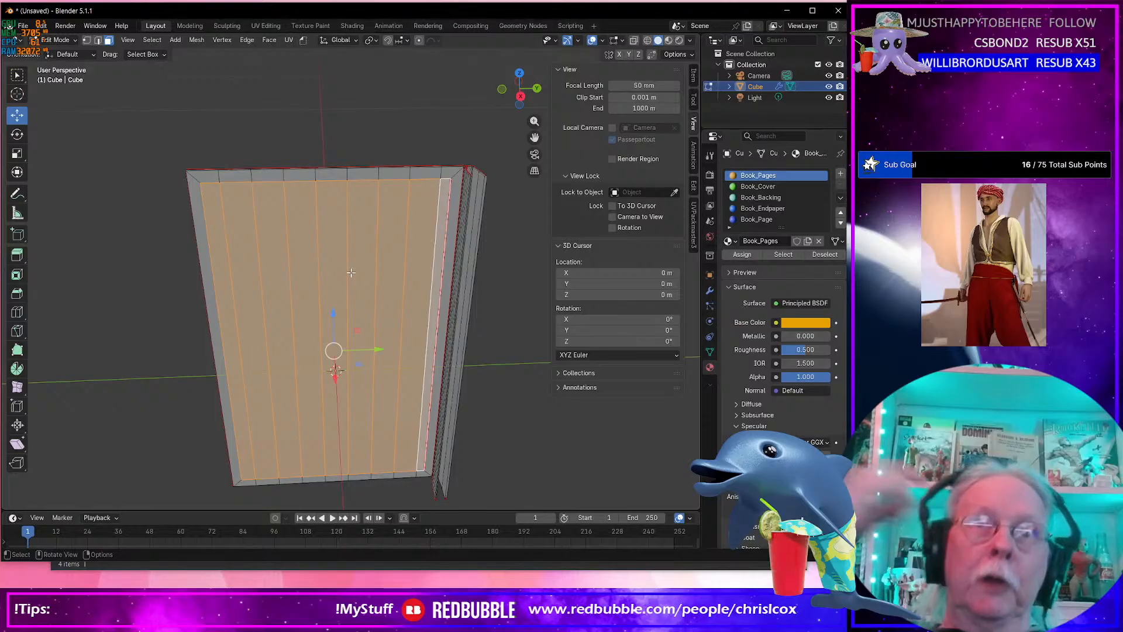
pyautogui.click(781, 210)
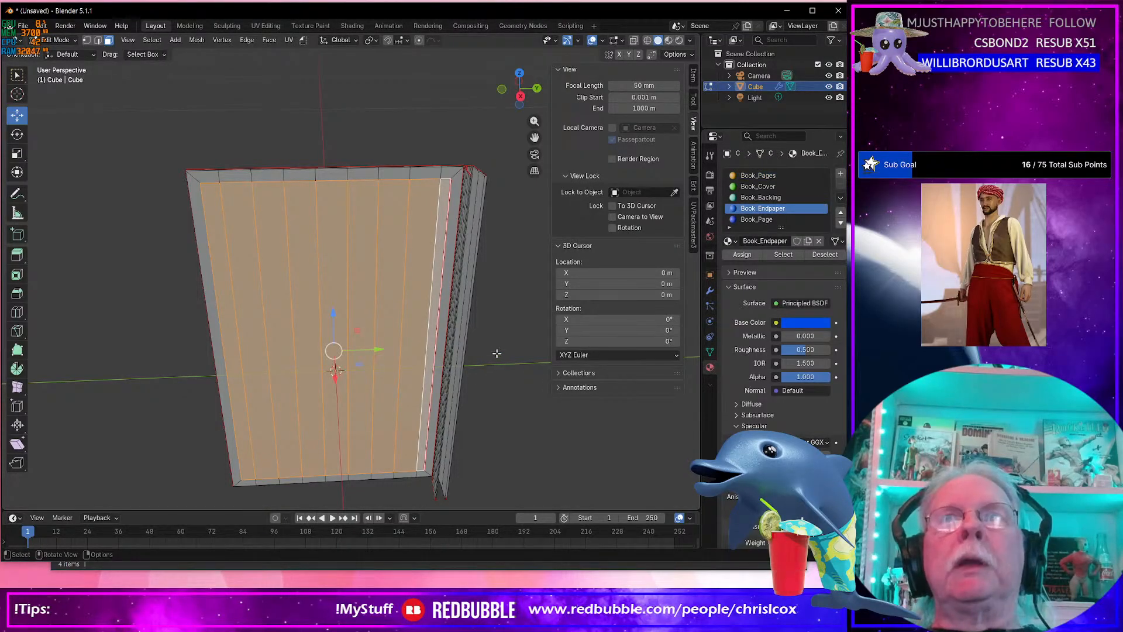
pyautogui.click(751, 255)
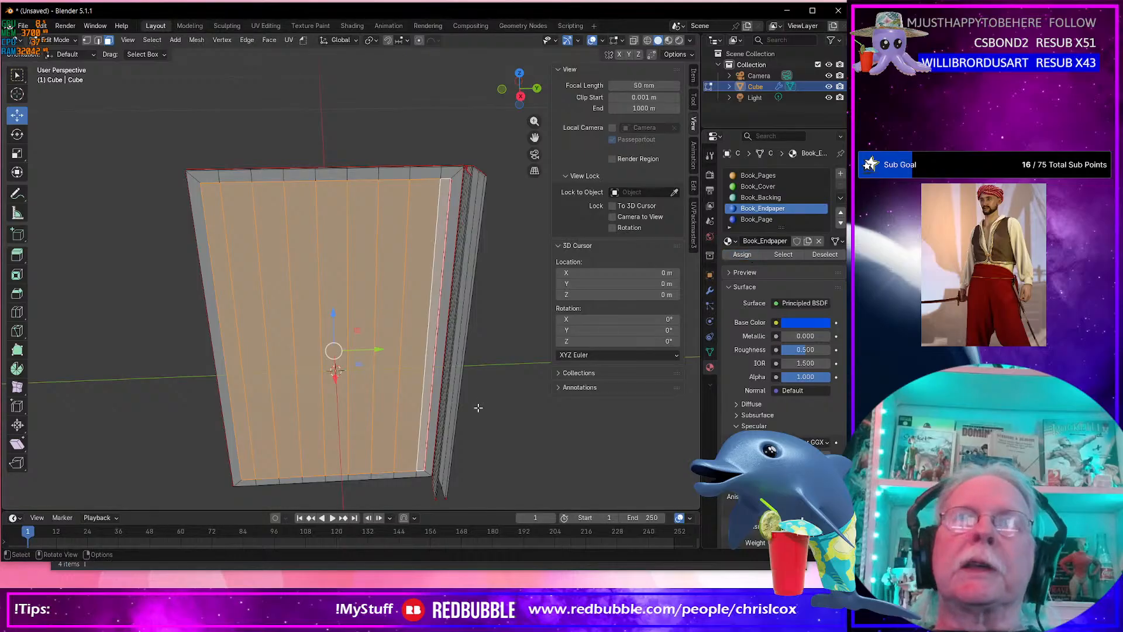
pyautogui.moveTo(476, 406); pyautogui.dragTo(483, 410, button='middle')
pyautogui.hotkey('alt', 'a')
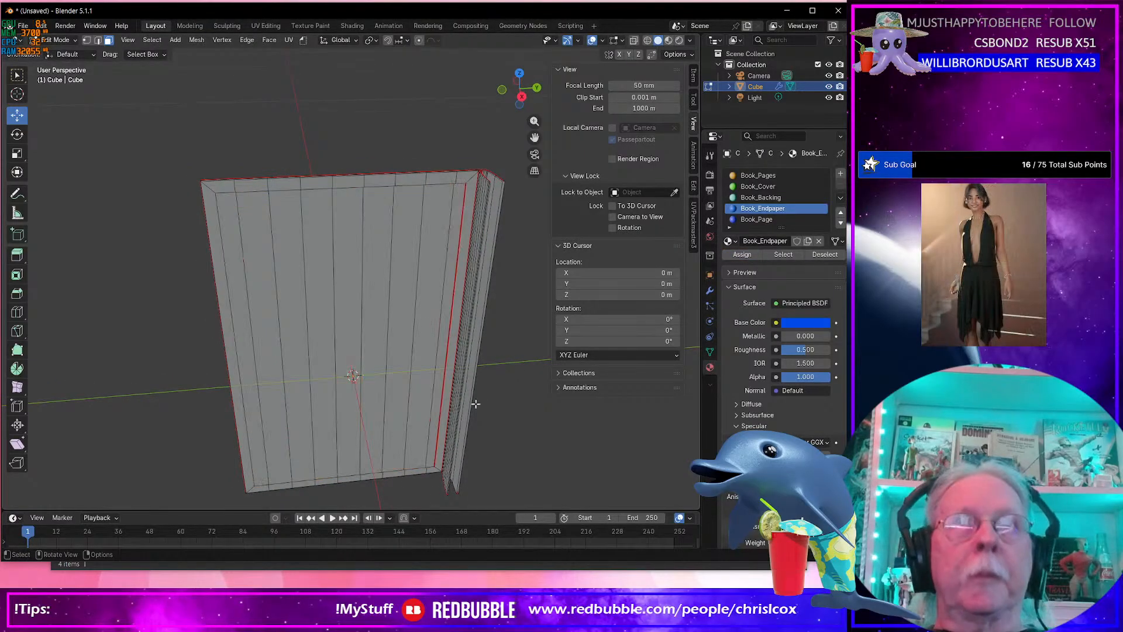
# Select the cover's inner panel, border and outside as linked faces delimited by seams and assign the Book_Cover material to them.
pyautogui.click(390, 300)
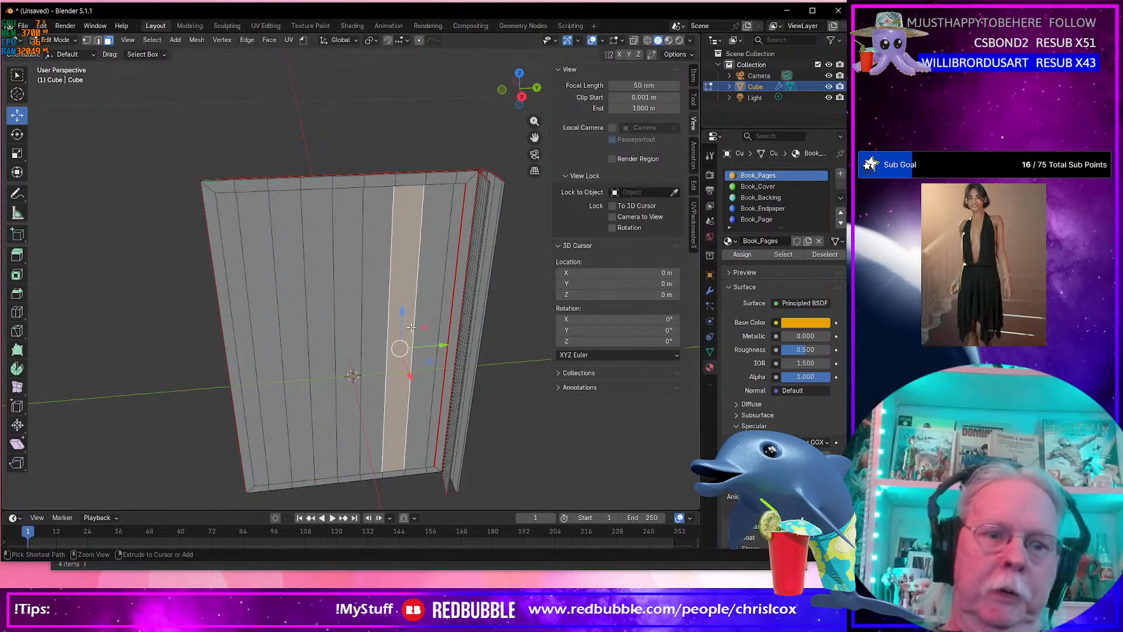
pyautogui.hotkey('ctrl', 'l')
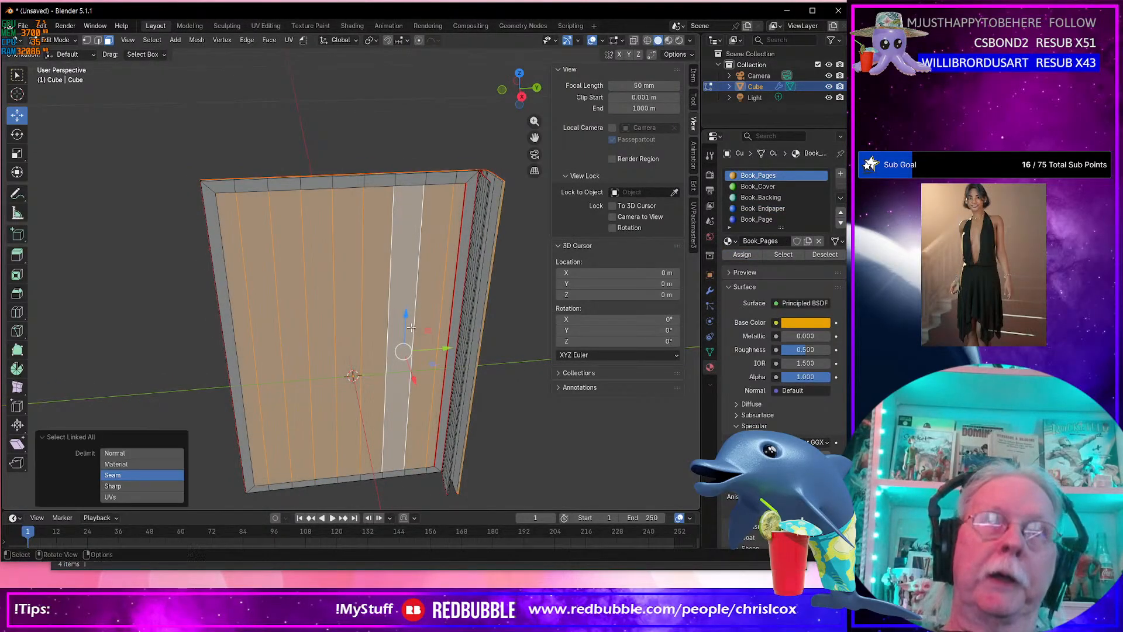
pyautogui.keyDown('shift'); pyautogui.click(400, 182); pyautogui.keyUp('shift')
pyautogui.hotkey('ctrl', 'l')
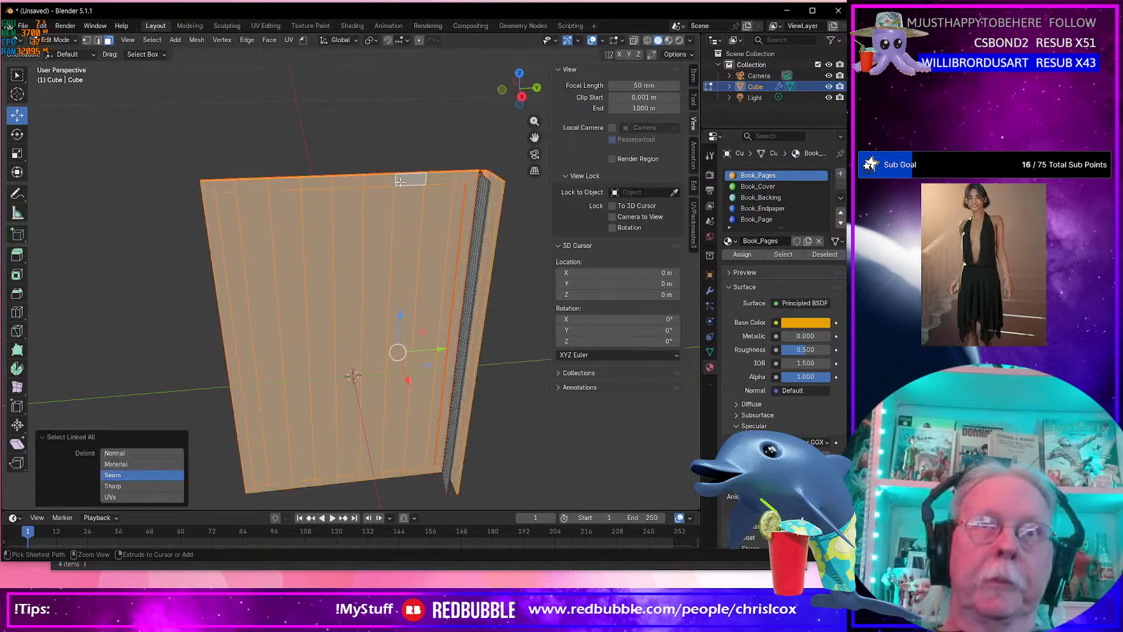
pyautogui.moveTo(401, 182); pyautogui.dragTo(468, 198, button='middle')
pyautogui.click(758, 186)
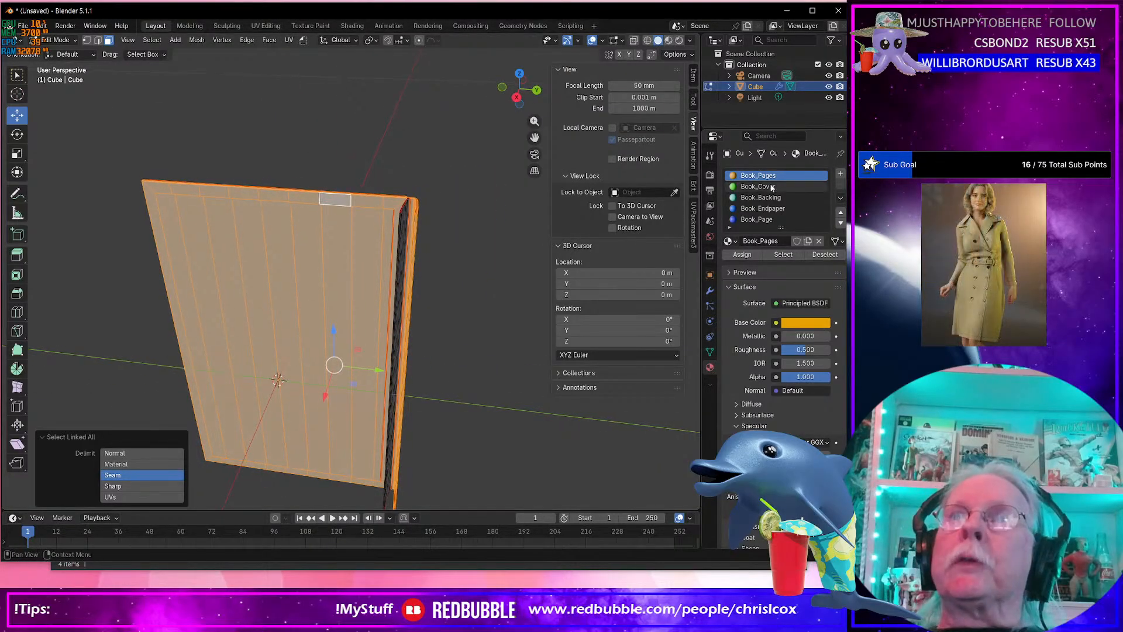
pyautogui.click(742, 255)
# Select the backing strip's linked faces up to the seams and assign the Book_Backing material to them.
pyautogui.moveTo(509, 284)
pyautogui.mouseDown(button='middle')
pyautogui.moveTo(483, 290)
pyautogui.moveTo(496, 282)
pyautogui.moveTo(407, 249)
pyautogui.moveTo(511, 268)
pyautogui.mouseUp(button='middle')
pyautogui.click(494, 265)
pyautogui.keyDown('shift'); pyautogui.click(264, 194); pyautogui.keyUp('shift')
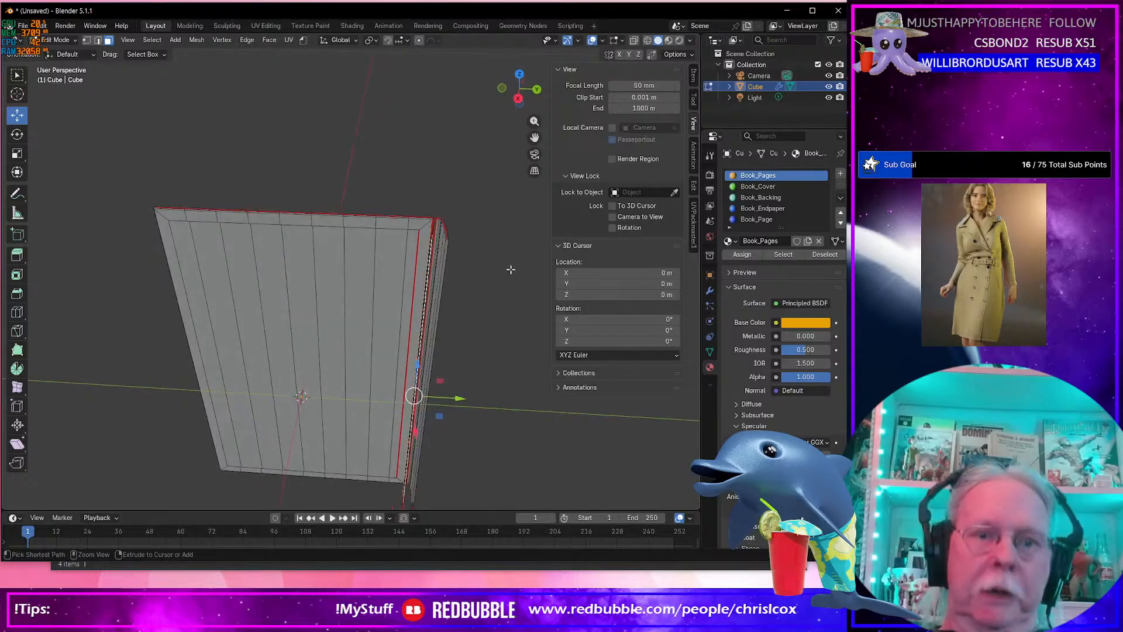
pyautogui.hotkey('ctrl', 'l')
pyautogui.click(761, 197)
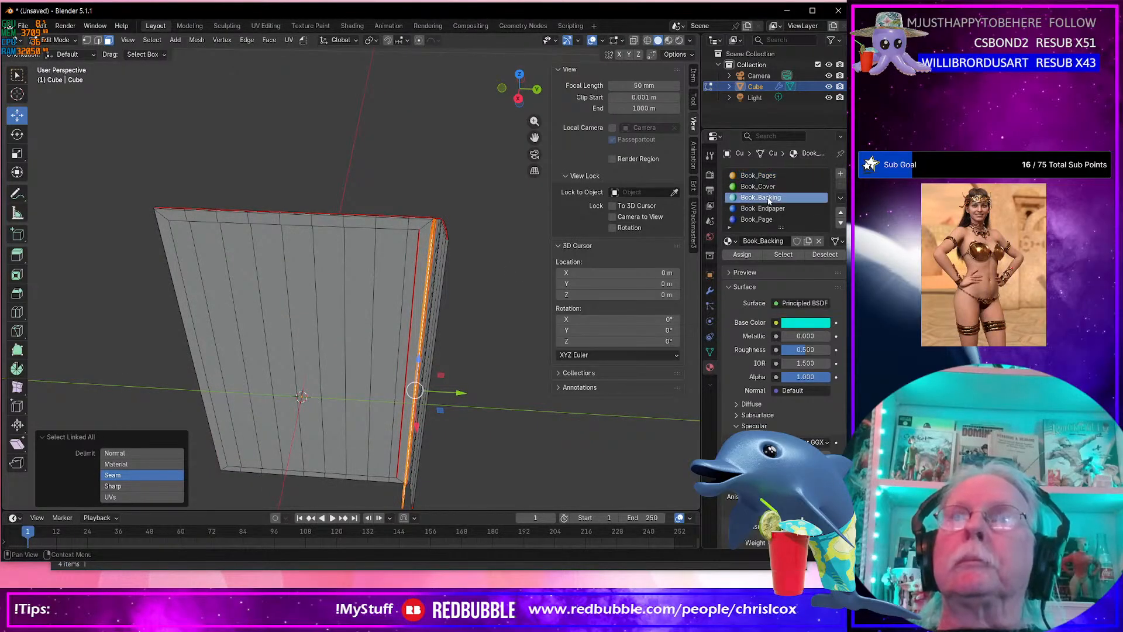
pyautogui.click(751, 257)
# Switch the viewport to Material Preview shading and check the book's material colors in Object Mode.
pyautogui.scroll(-3, 468, 276)
pyautogui.moveTo(468, 276); pyautogui.dragTo(444, 257, button='middle')
pyautogui.press('Tab')
pyautogui.scroll(5, 468, 281)
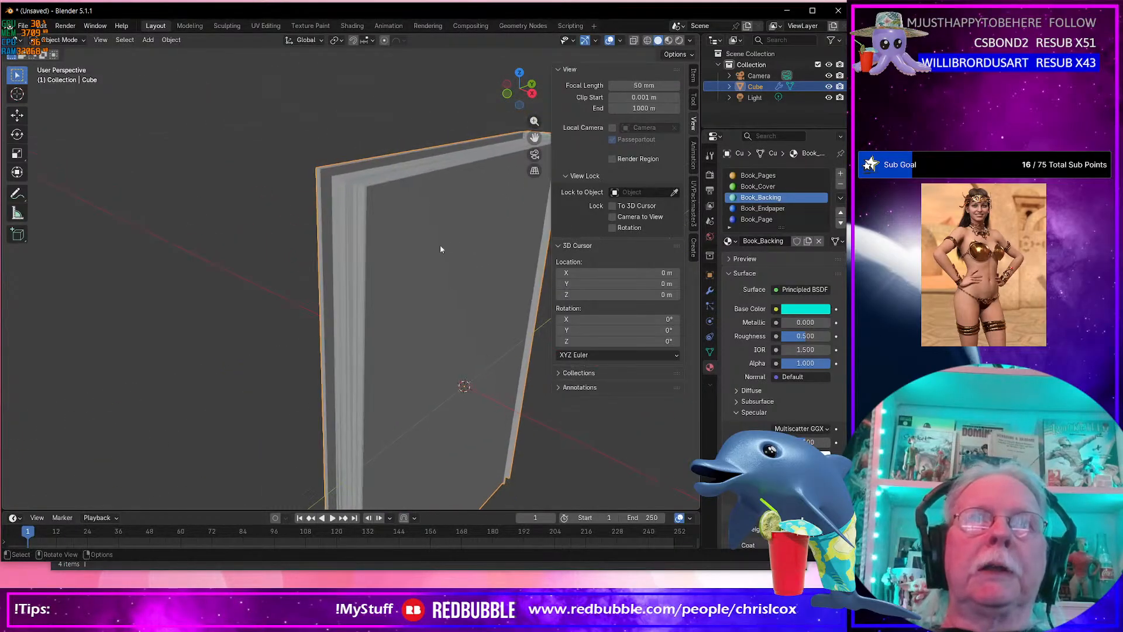
pyautogui.press('Tab')
pyautogui.press('Tab')
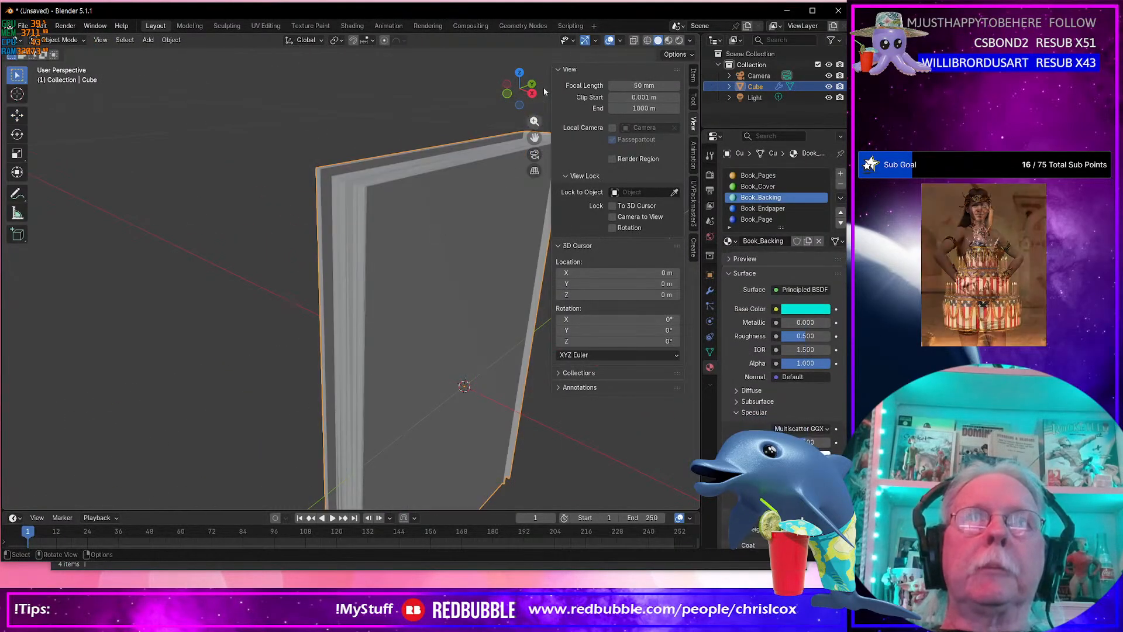
pyautogui.click(669, 40)
pyautogui.moveTo(497, 168); pyautogui.dragTo(457, 251, button='middle')
pyautogui.press('Tab')
pyautogui.press('Tab')
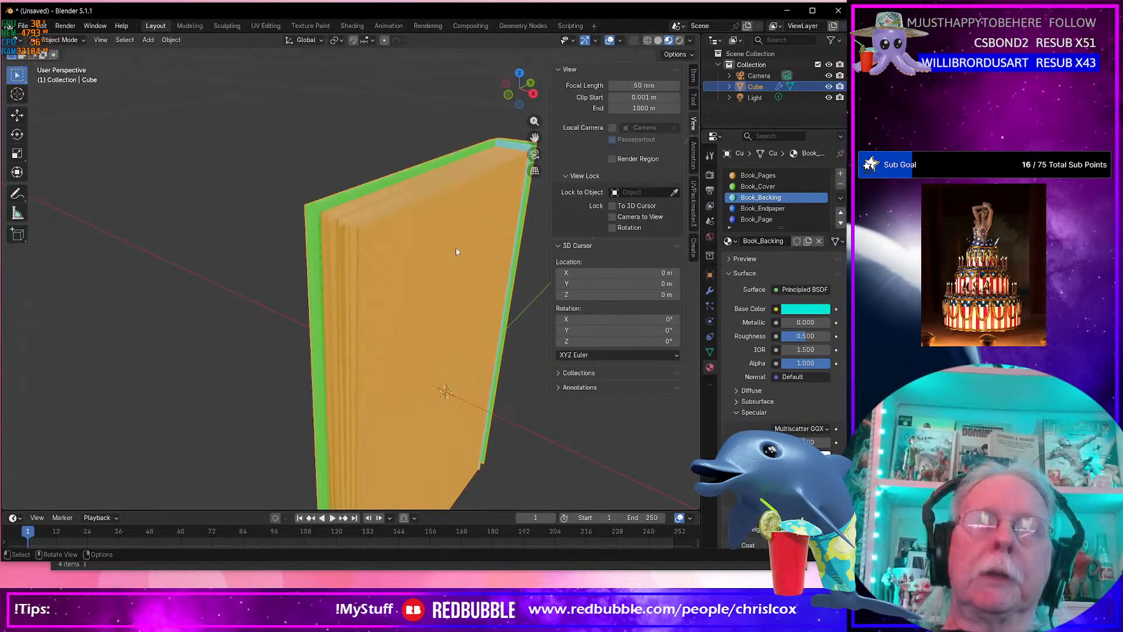
# Reveal the hidden page block, select its large flat page side up to the seams and assign the Book_Page material.
pyautogui.press('Tab')
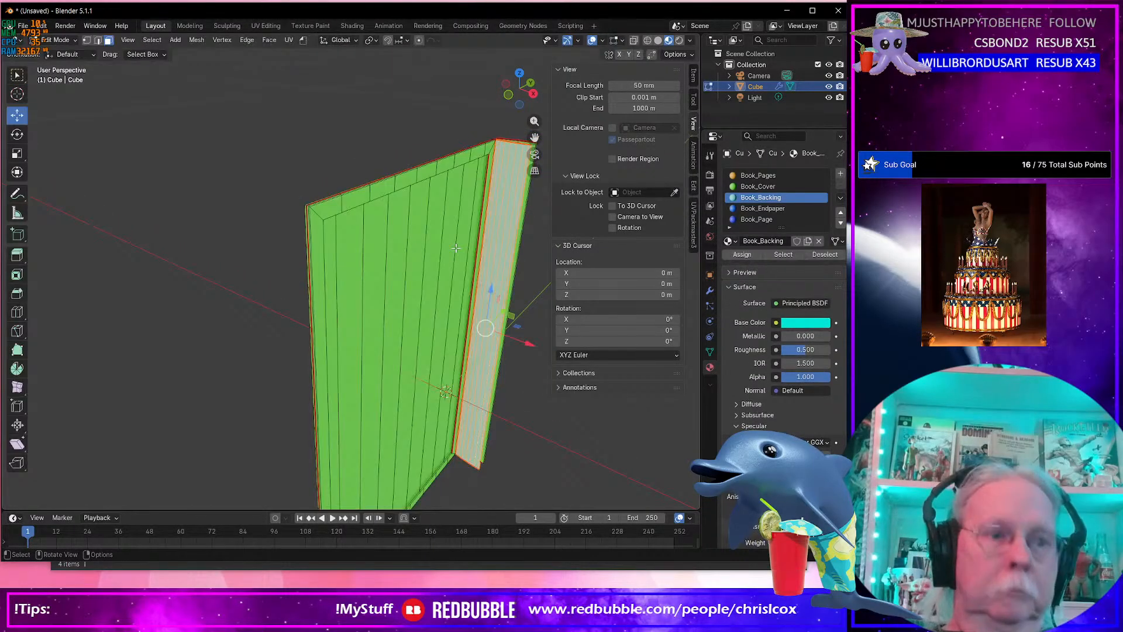
pyautogui.hotkey('alt', 'h')
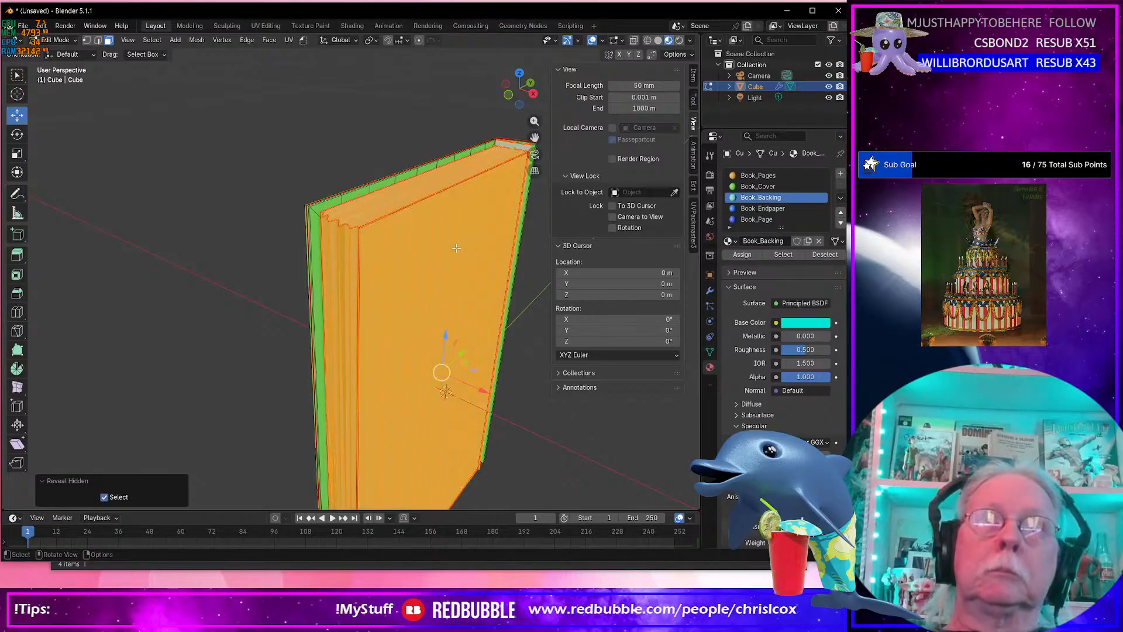
pyautogui.hotkey('alt', 'a')
pyautogui.click(455, 306)
pyautogui.hotkey('ctrl', 'l')
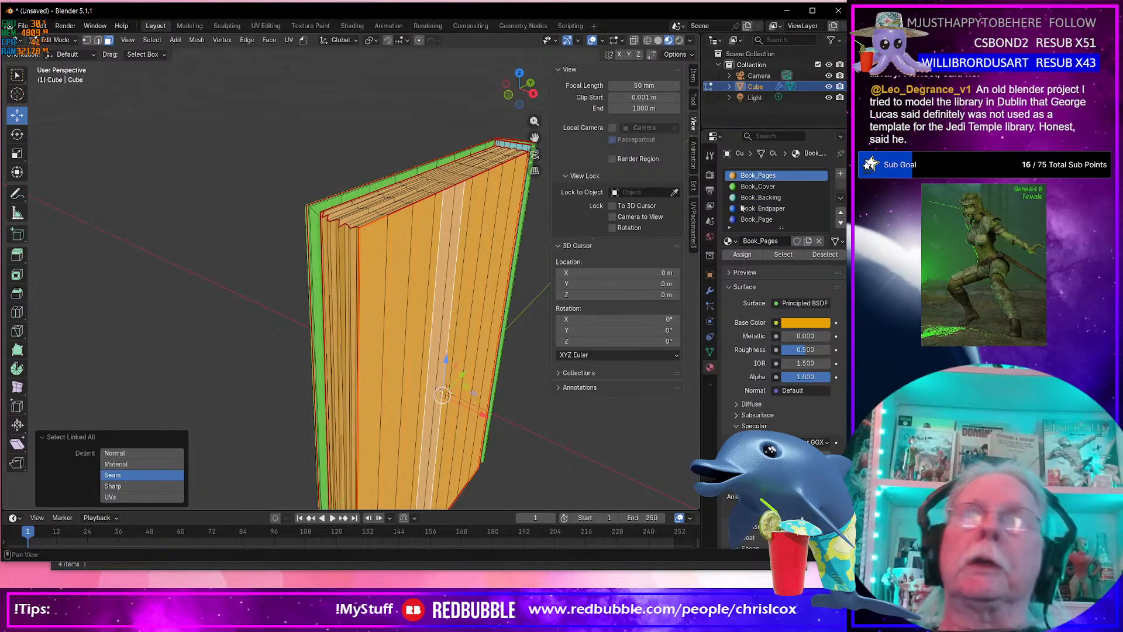
pyautogui.click(764, 220)
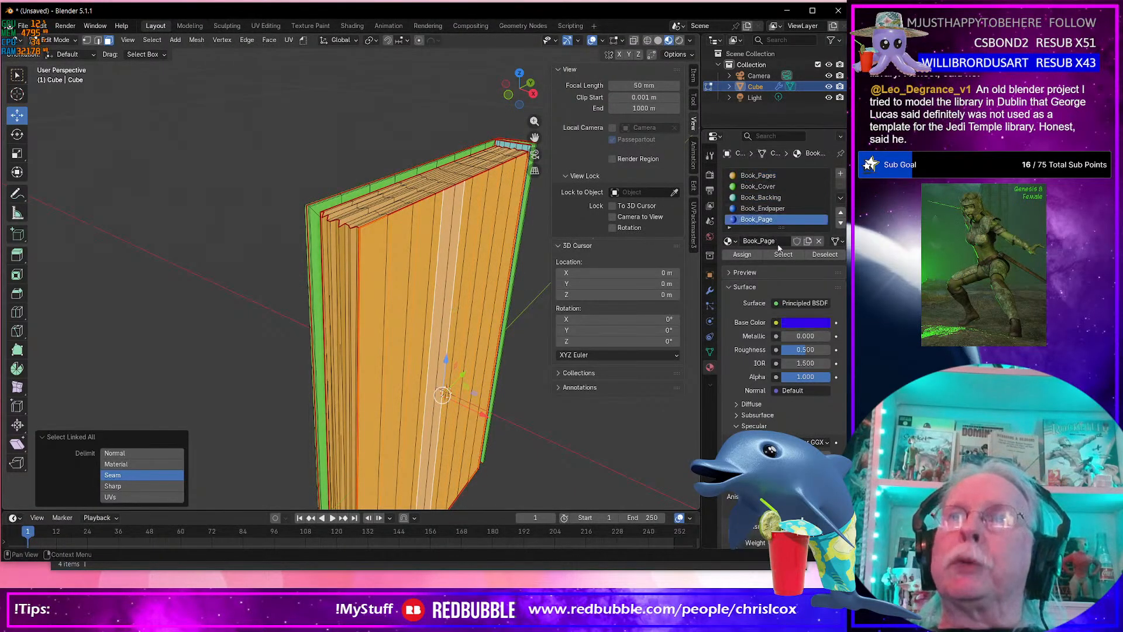
pyautogui.click(743, 255)
pyautogui.moveTo(485, 293); pyautogui.dragTo(433, 245, button='middle')
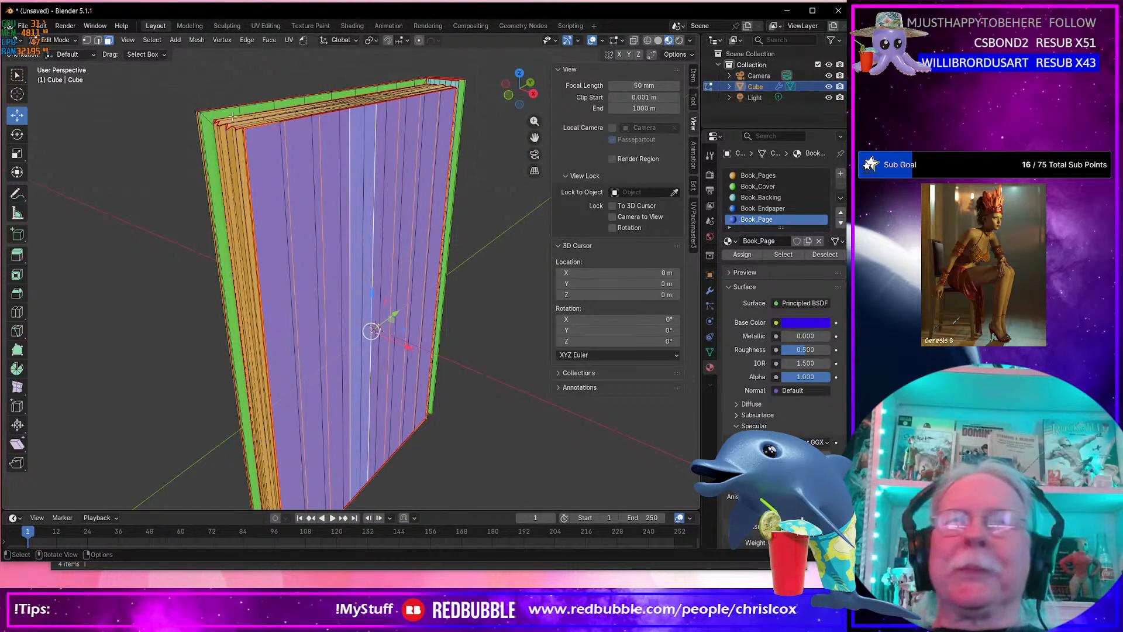
pyautogui.moveTo(224, 105); pyautogui.dragTo(254, 129, button='middle')
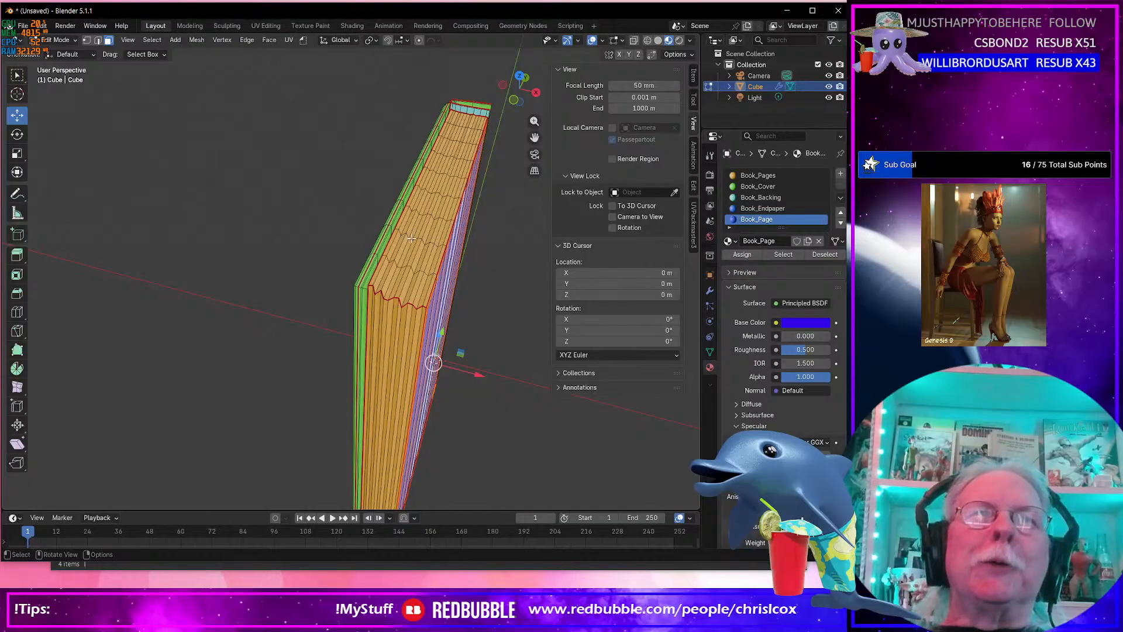
# Examine the book's page edges, seams, cover border and flat page side from several angles.
pyautogui.scroll(3, 412, 238)
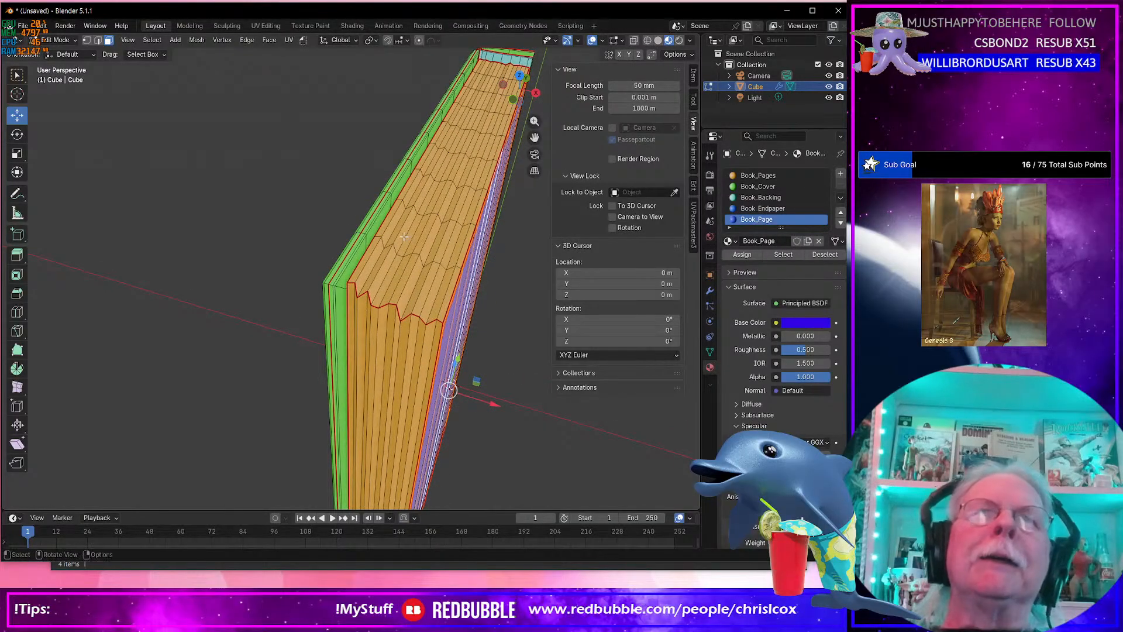
pyautogui.scroll(-3, 404, 236)
pyautogui.moveTo(404, 237); pyautogui.dragTo(430, 179, button='middle')
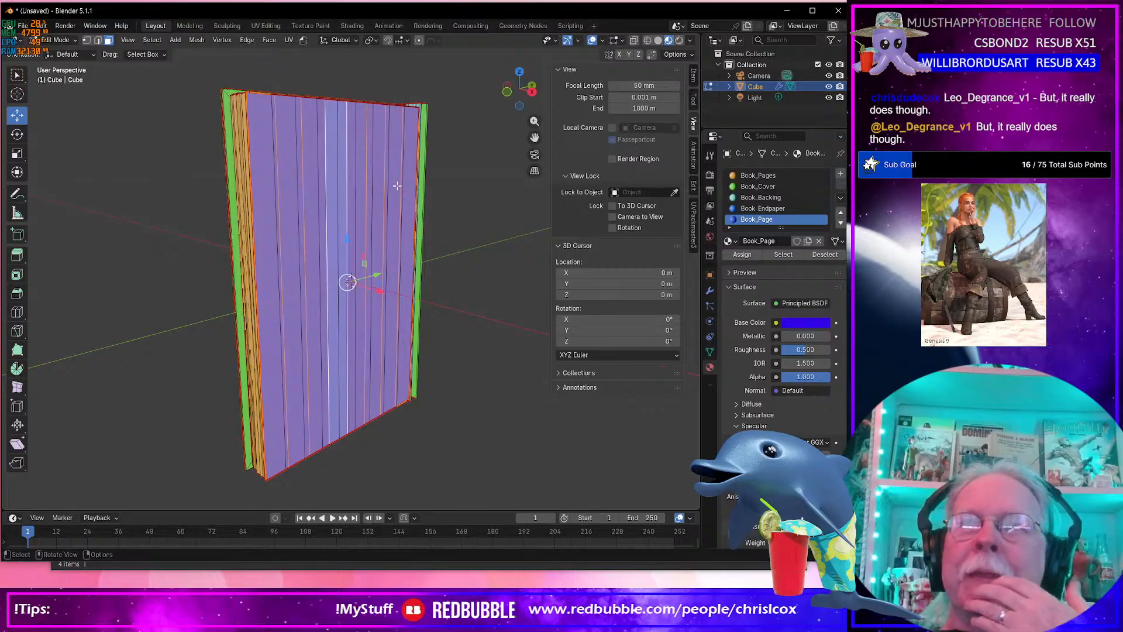
pyautogui.moveTo(397, 185); pyautogui.dragTo(419, 227, button='middle')
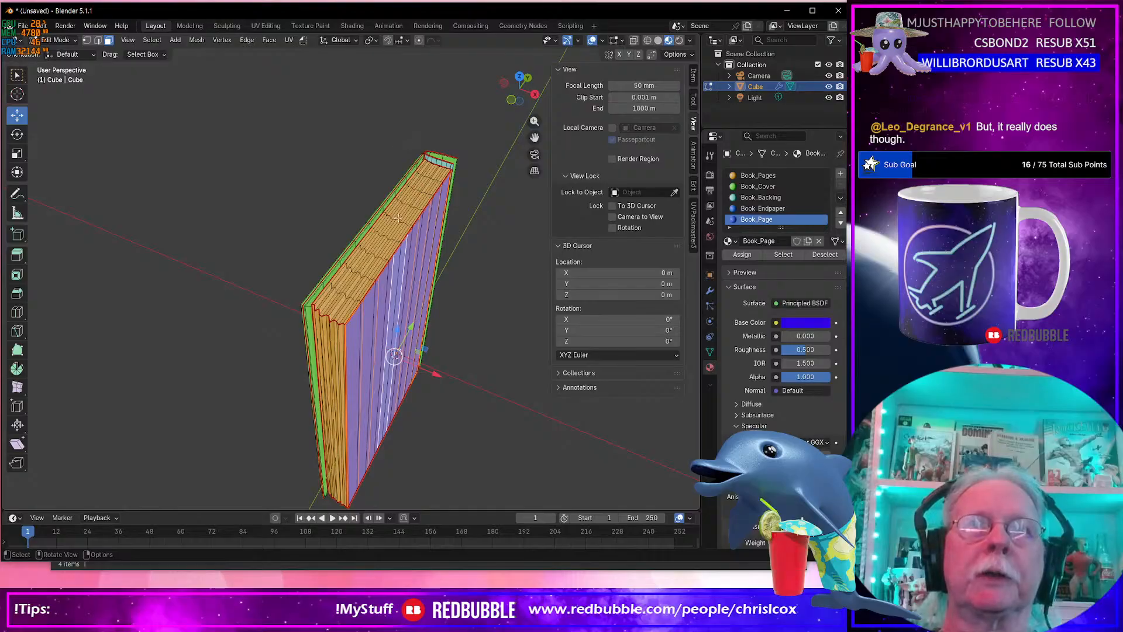
pyautogui.moveTo(387, 282); pyautogui.dragTo(436, 241, button='middle')
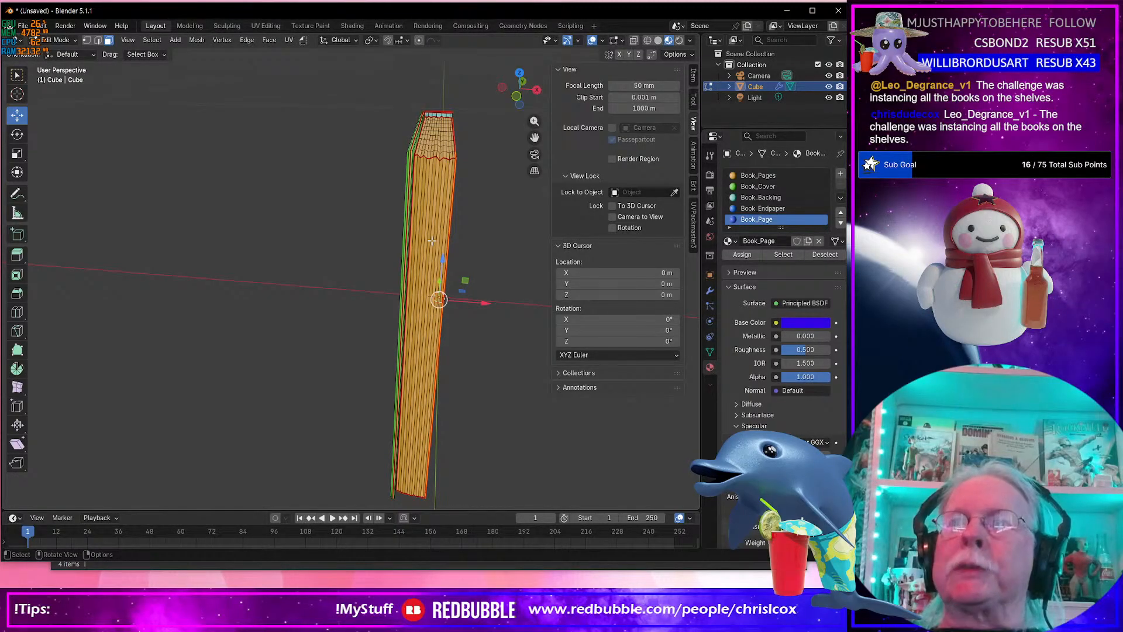
pyautogui.moveTo(450, 220); pyautogui.dragTo(394, 245, button='middle')
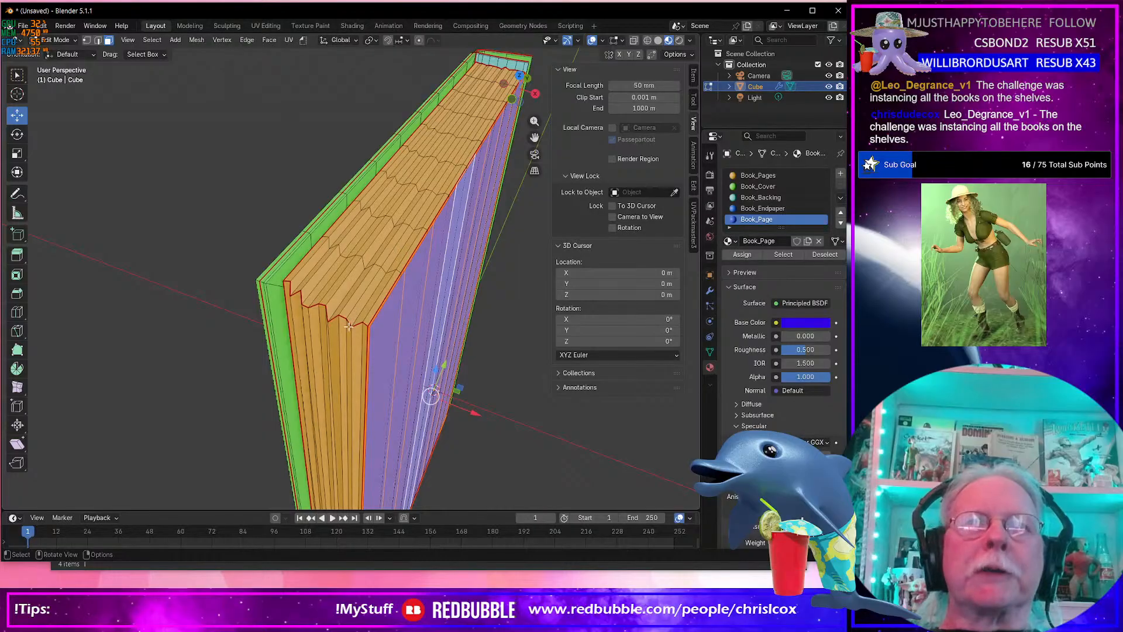
pyautogui.moveTo(353, 315)
pyautogui.mouseDown(button='middle')
pyautogui.moveTo(366, 311)
pyautogui.moveTo(340, 317)
pyautogui.mouseUp(button='middle')
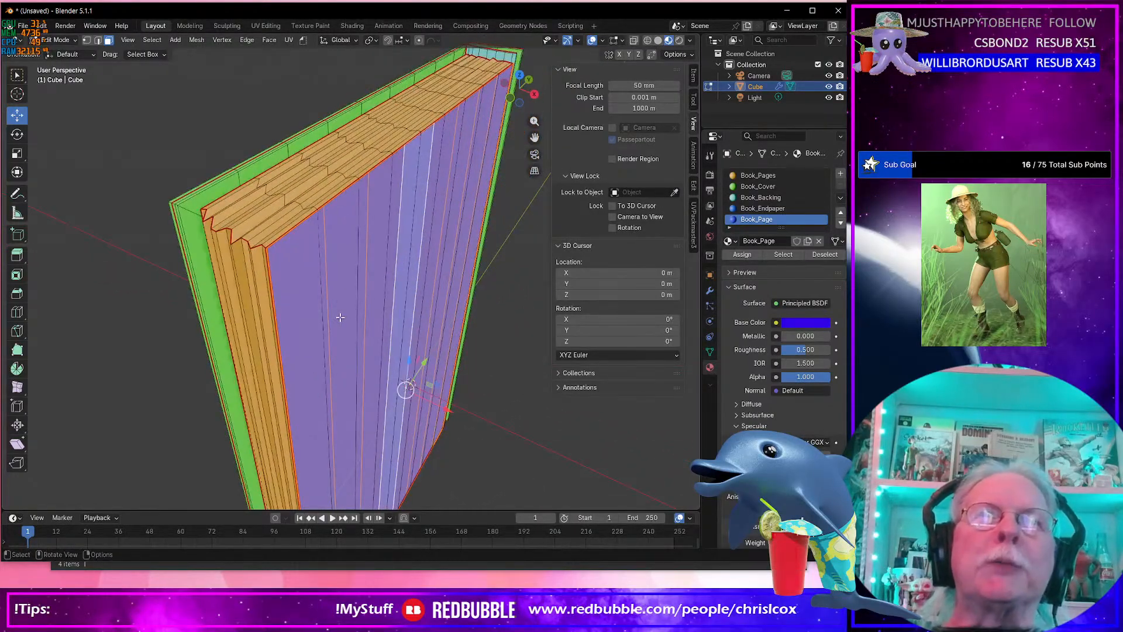
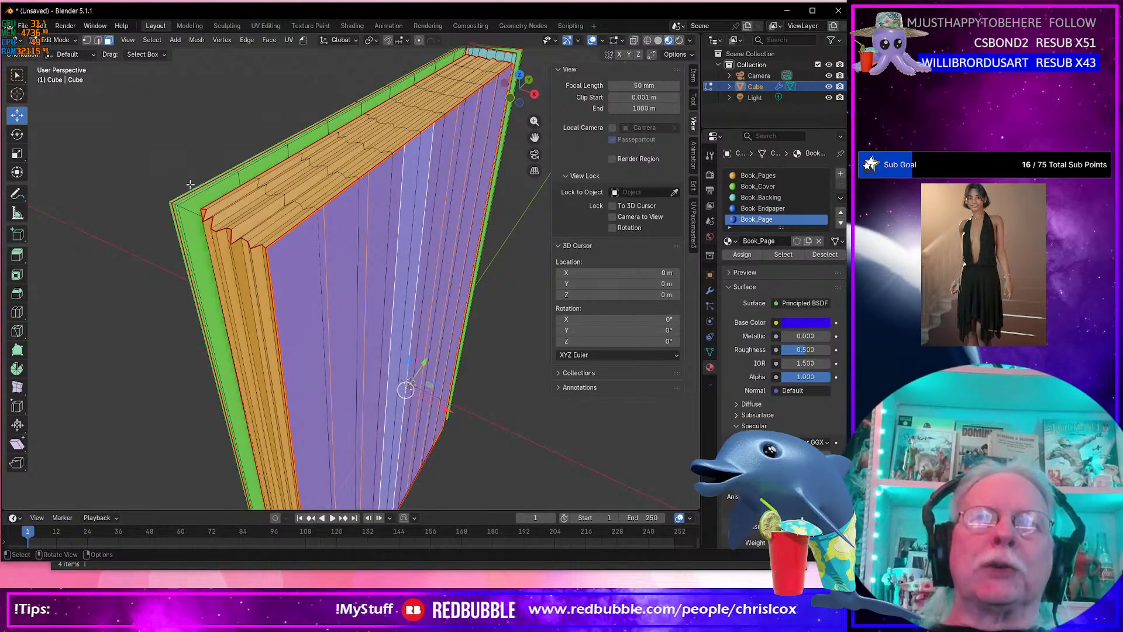
pyautogui.scroll(5, 235, 212)
pyautogui.scroll(-5, 240, 211)
pyautogui.moveTo(240, 211); pyautogui.dragTo(384, 227, button='middle')
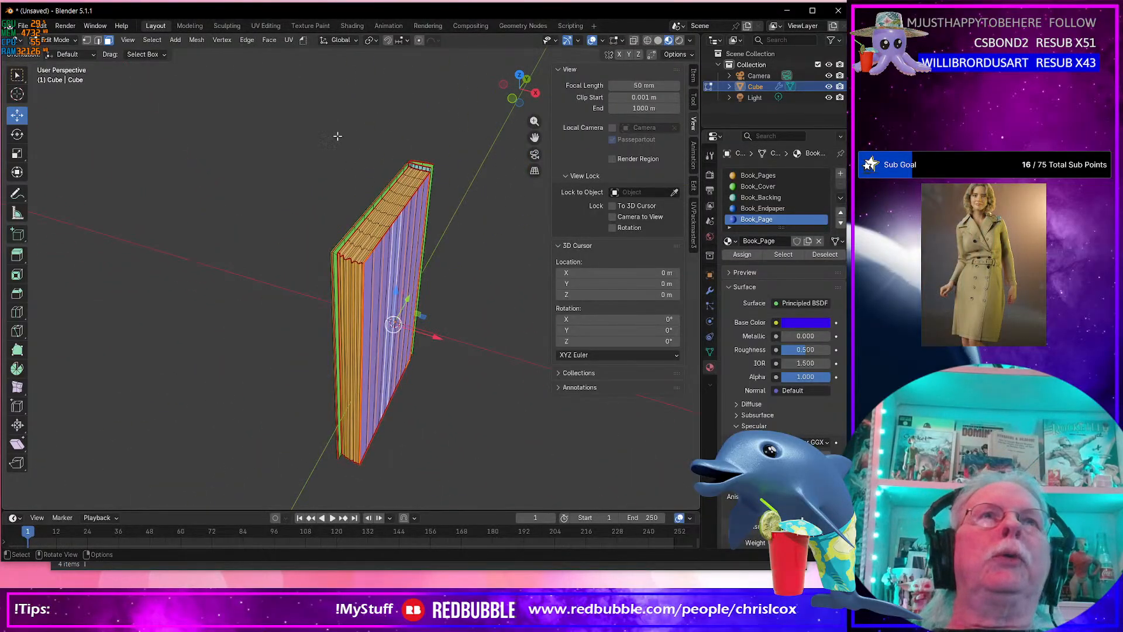
# Switch to the UV Editing workspace and unwrap all of the book's UVs with Minimum Stretch.
pyautogui.click(266, 26)
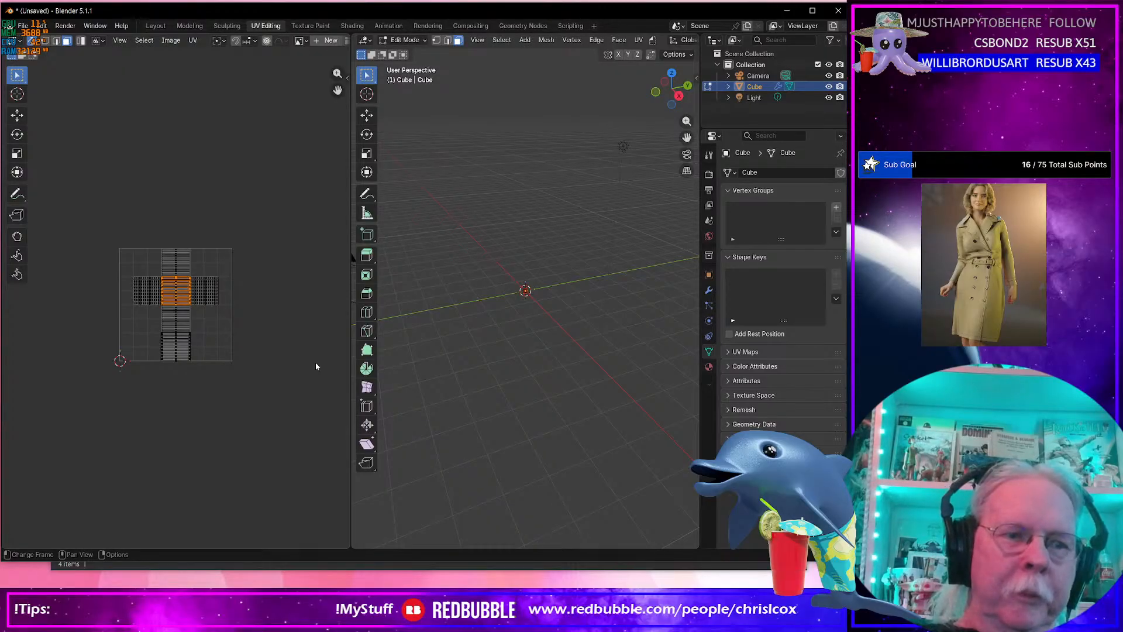
pyautogui.press('a')
pyautogui.press('u')
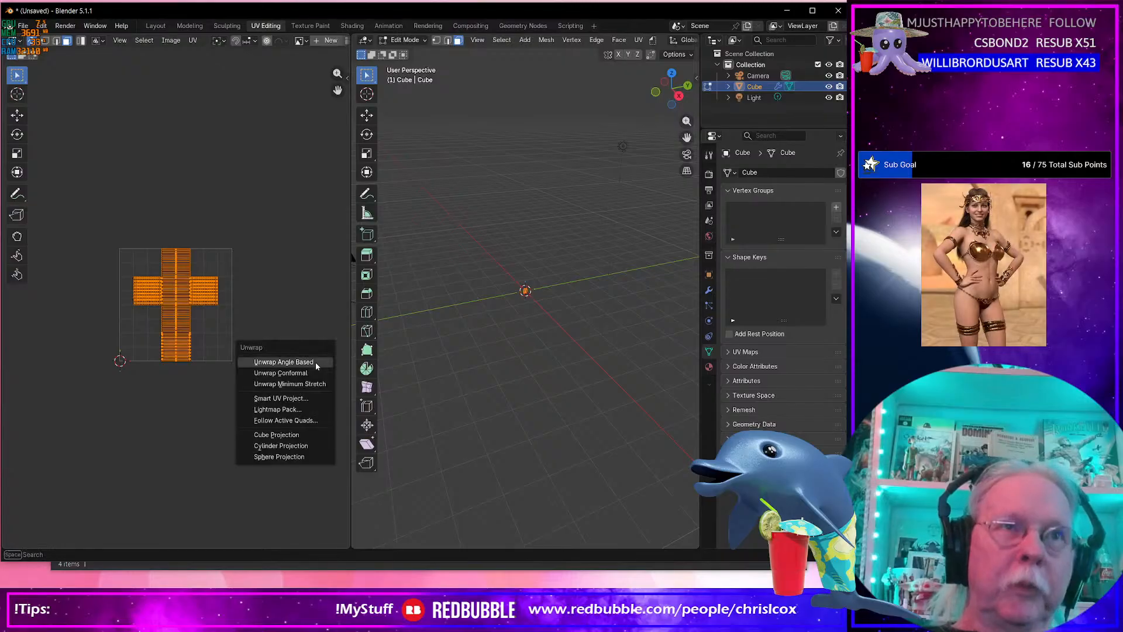
pyautogui.click(295, 384)
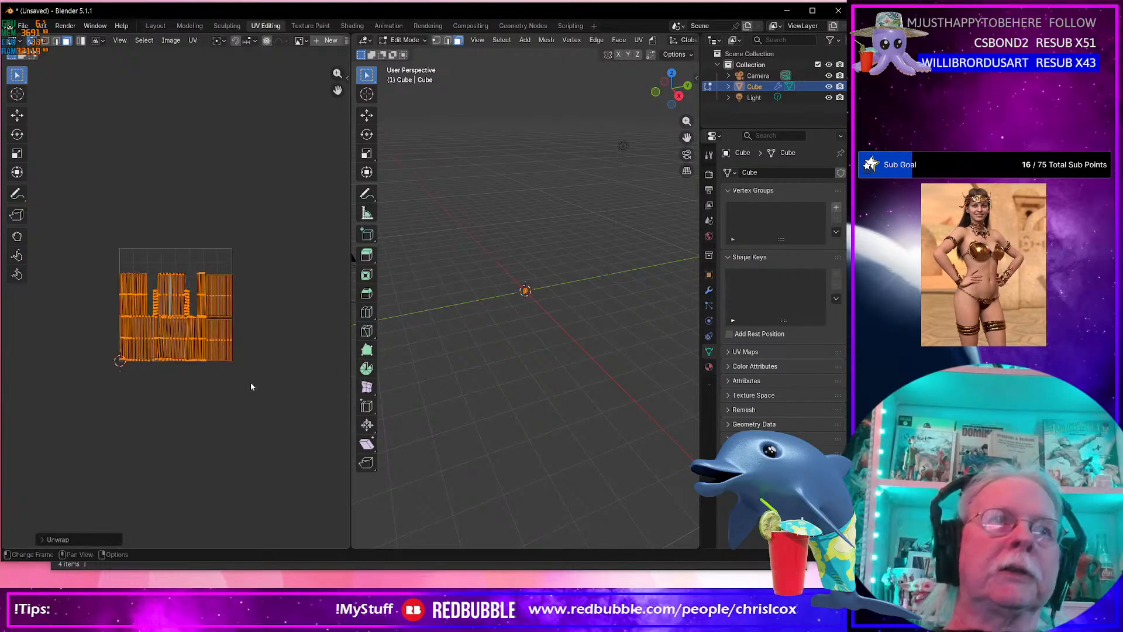
# Inspect the unwrapped UV islands up close and show the UV editor's sidebar.
pyautogui.scroll(3, 219, 382)
pyautogui.scroll(3, 219, 381)
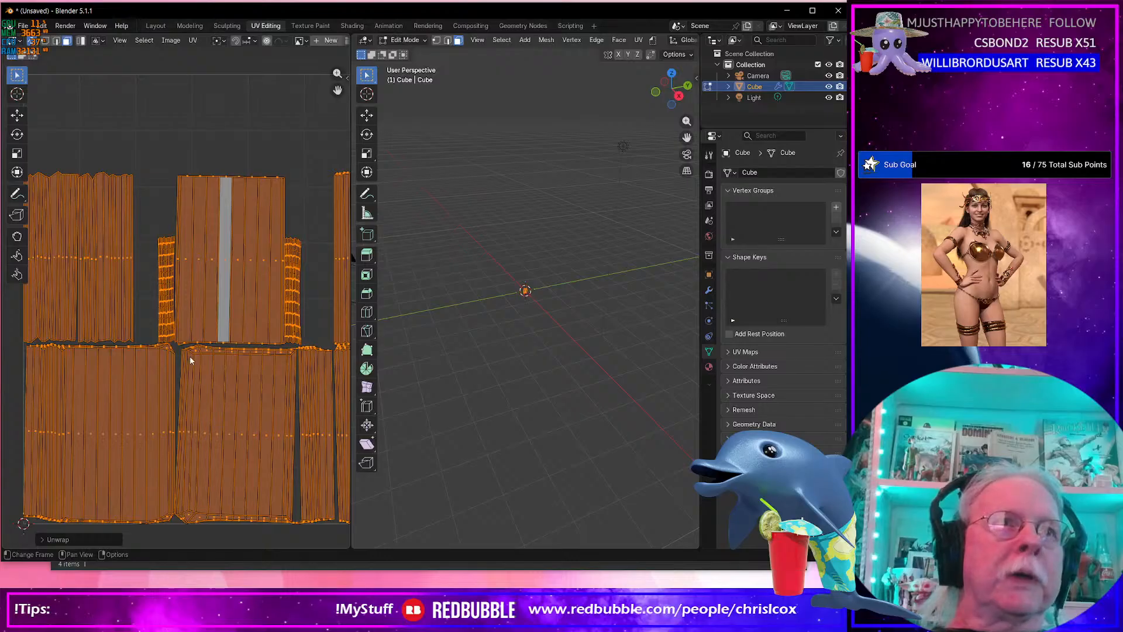
pyautogui.scroll(4, 188, 362)
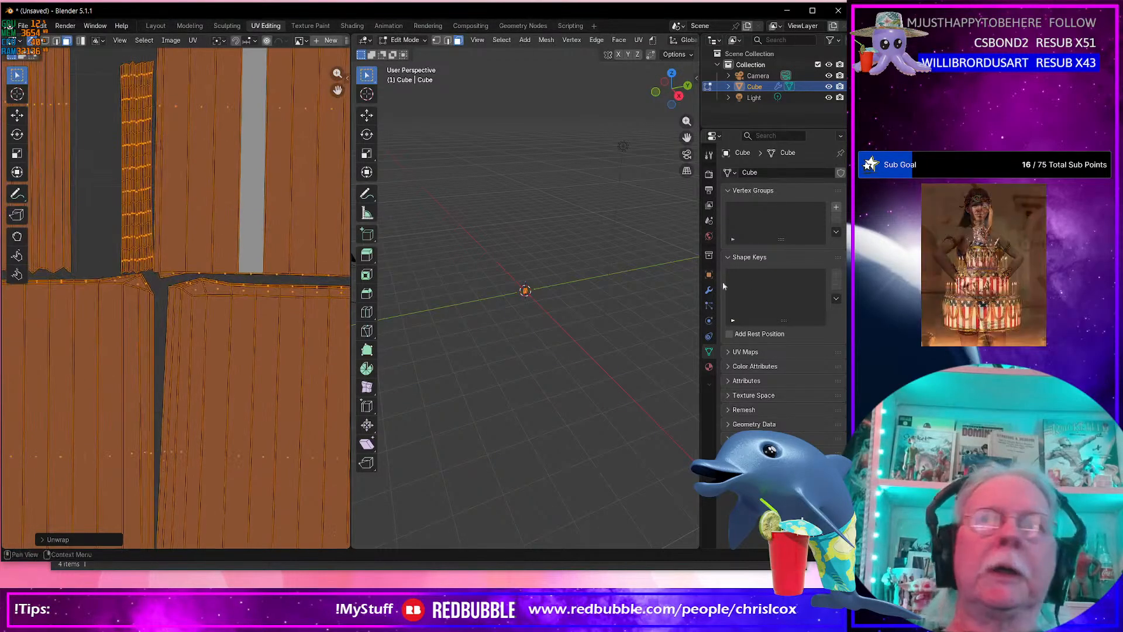
pyautogui.scroll(-4, 425, 324)
pyautogui.scroll(-3, 220, 354)
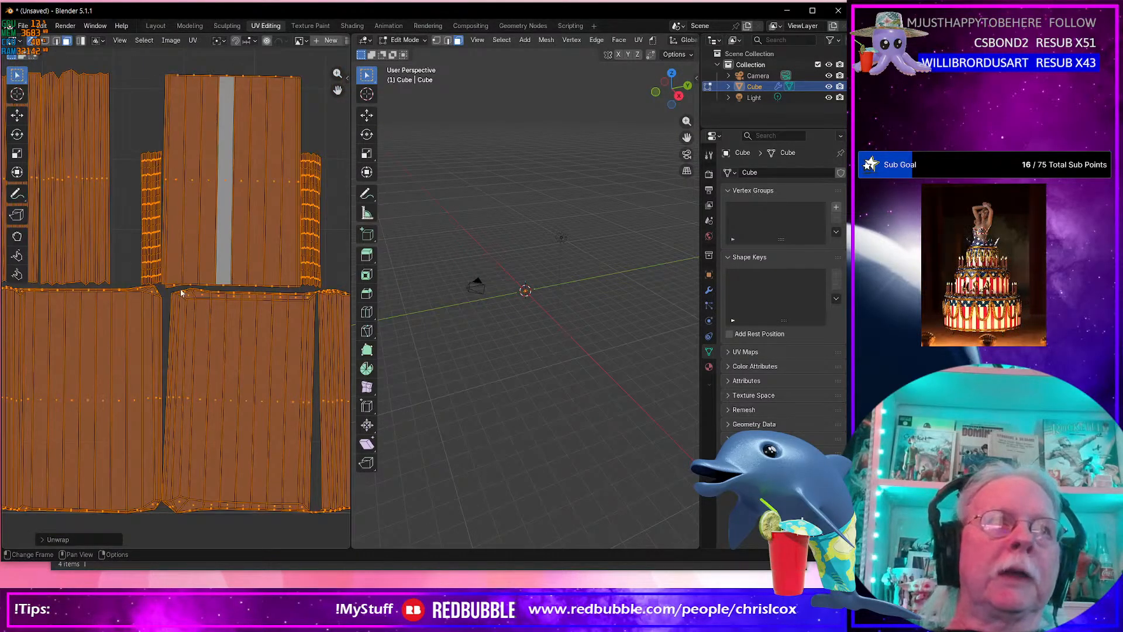
pyautogui.scroll(-3, 240, 322)
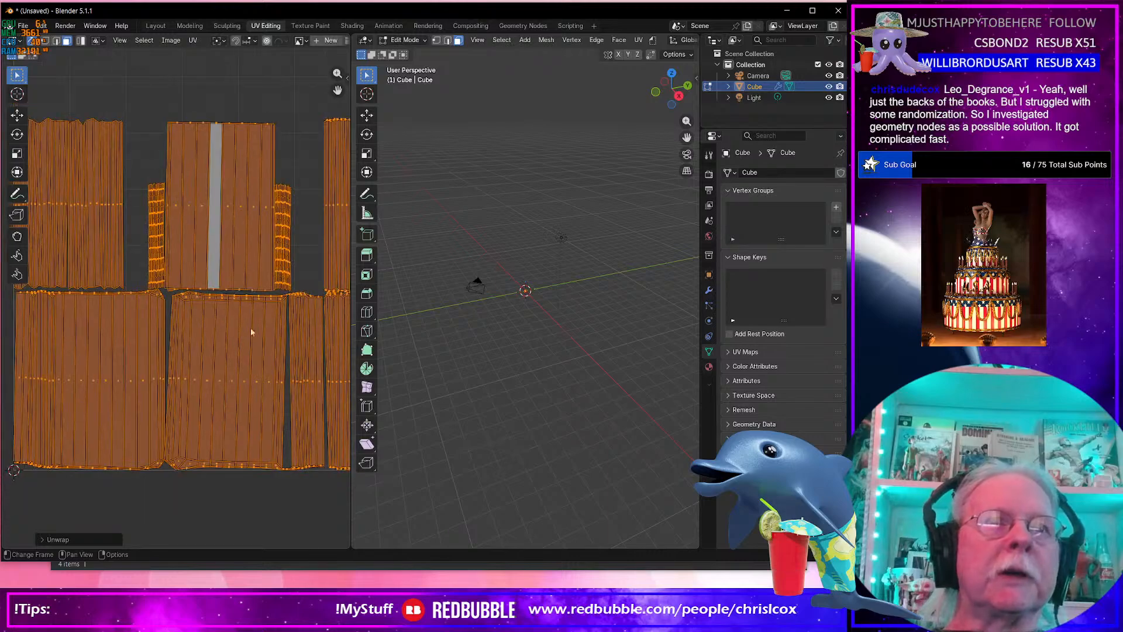
pyautogui.moveTo(206, 336); pyautogui.dragTo(252, 373, button='middle')
pyautogui.scroll(-2, 275, 369)
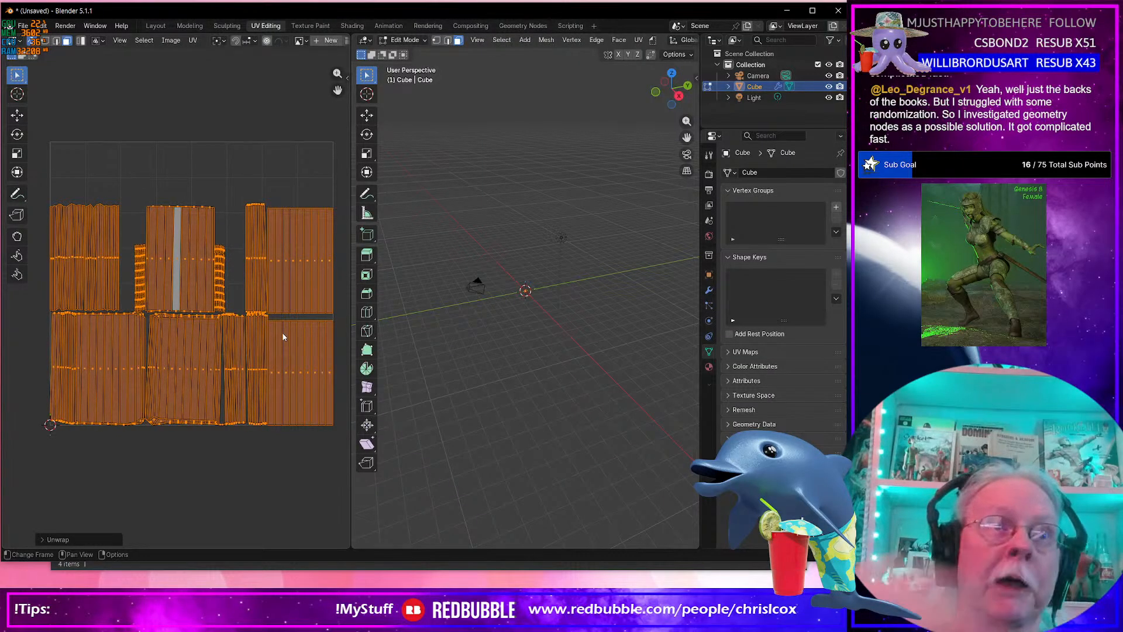
pyautogui.click(345, 78)
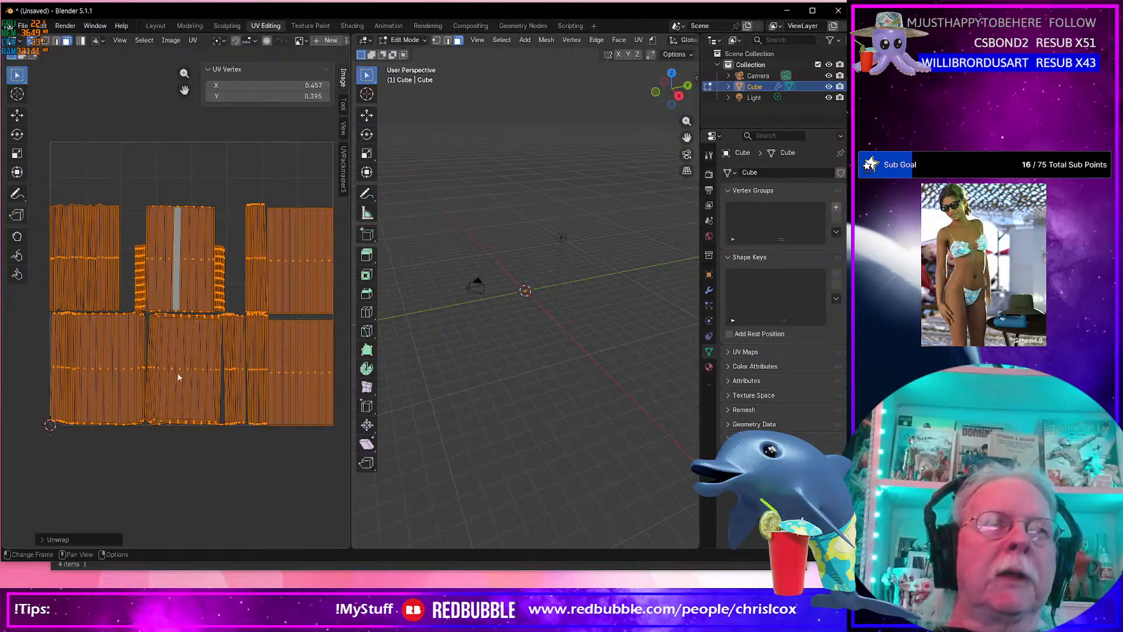
pyautogui.scroll(3, 299, 272)
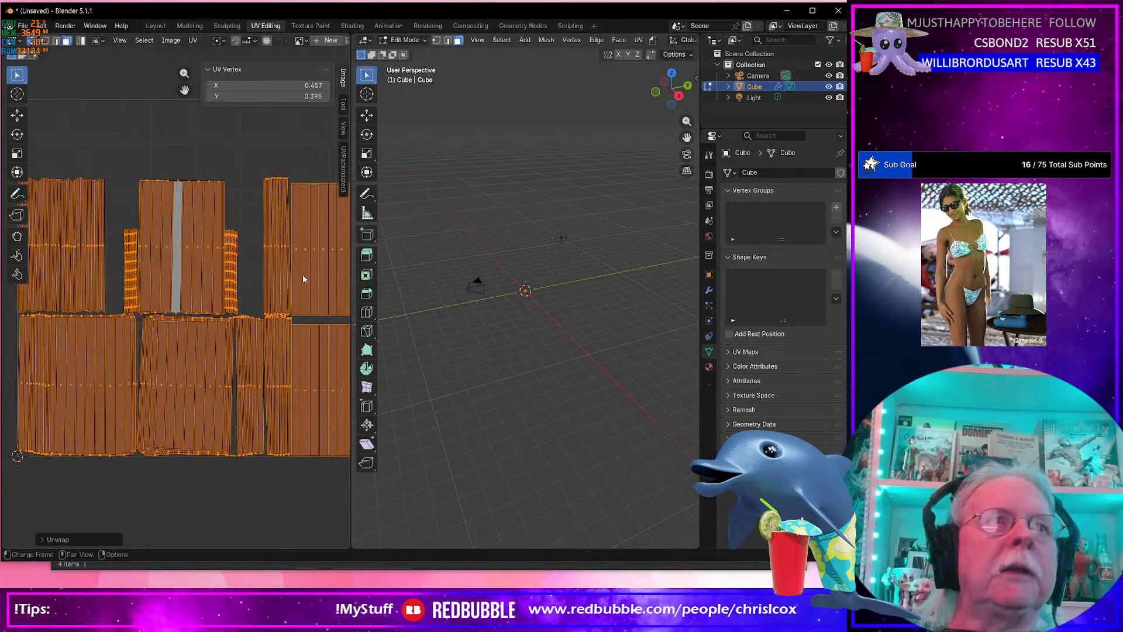
pyautogui.click(283, 259)
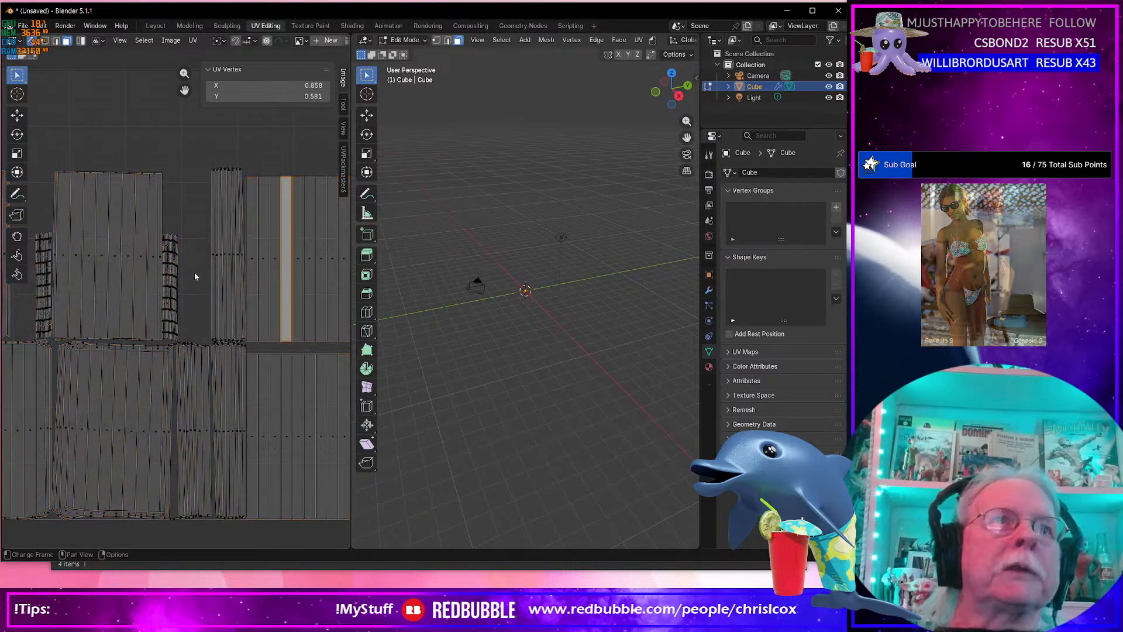
pyautogui.keyDown('shift'); pyautogui.click(124, 256); pyautogui.keyUp('shift')
pyautogui.keyDown('shift'); pyautogui.click(304, 440); pyautogui.keyUp('shift')
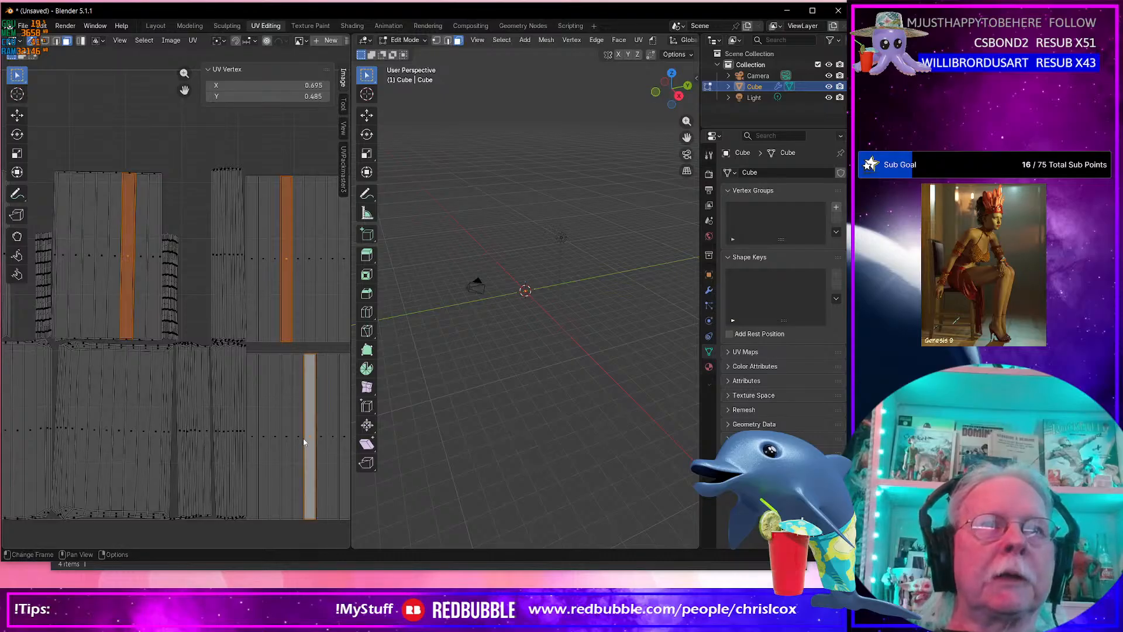
pyautogui.scroll(-2, 303, 438)
pyautogui.moveTo(303, 427); pyautogui.dragTo(330, 438, button='middle')
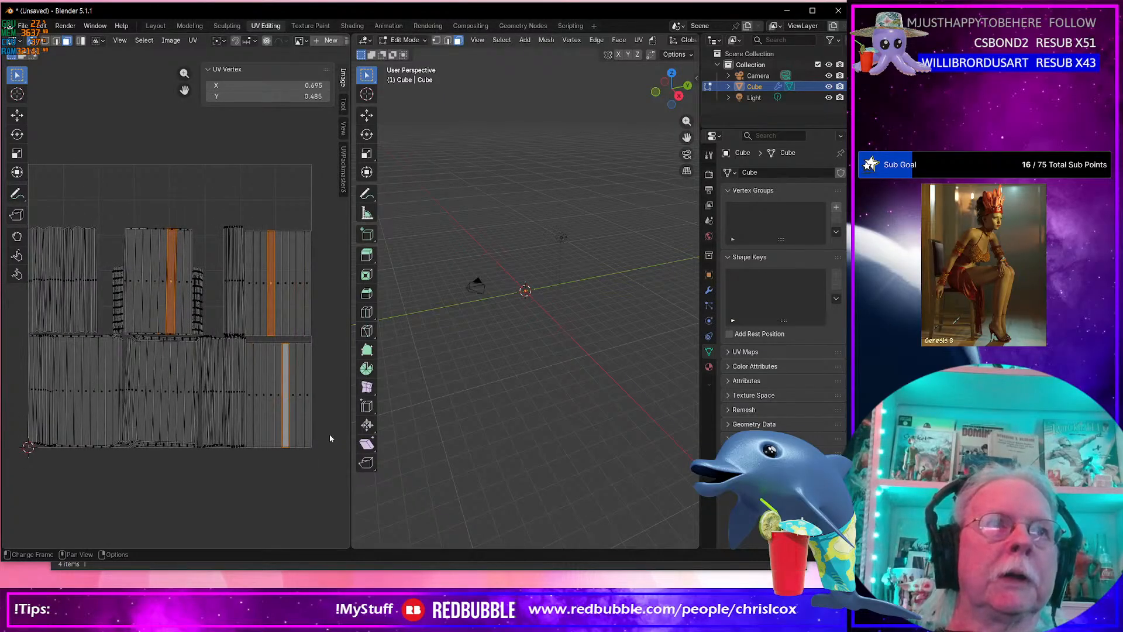
pyautogui.click(279, 169)
# Select all faces that use the Book_Page material and inspect their UV island.
pyautogui.click(709, 367)
pyautogui.click(778, 219)
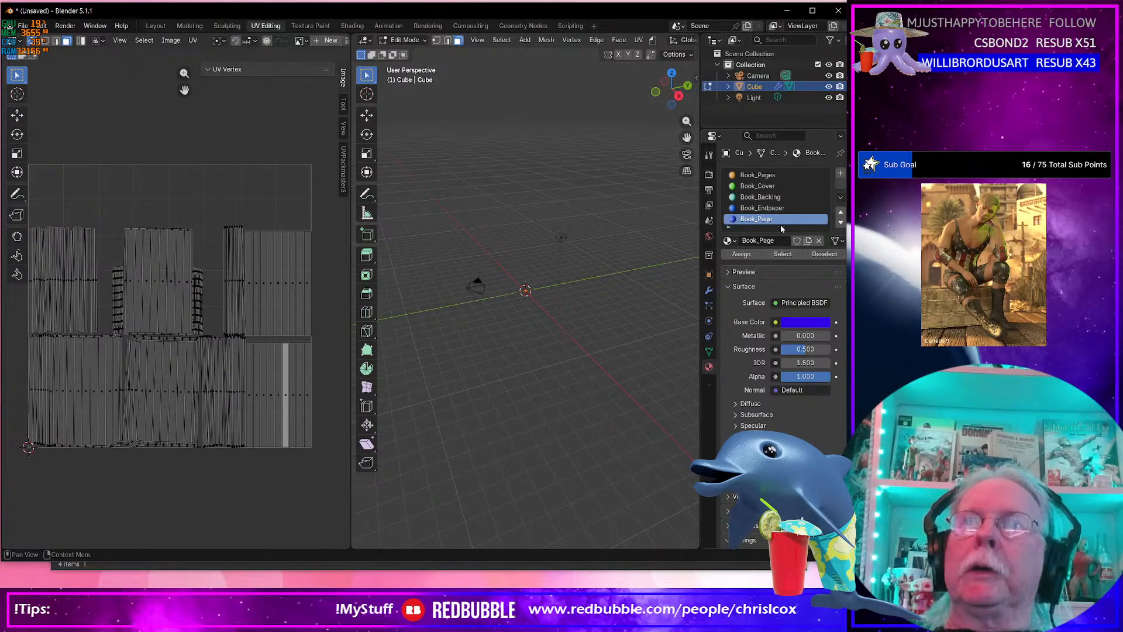
pyautogui.click(784, 255)
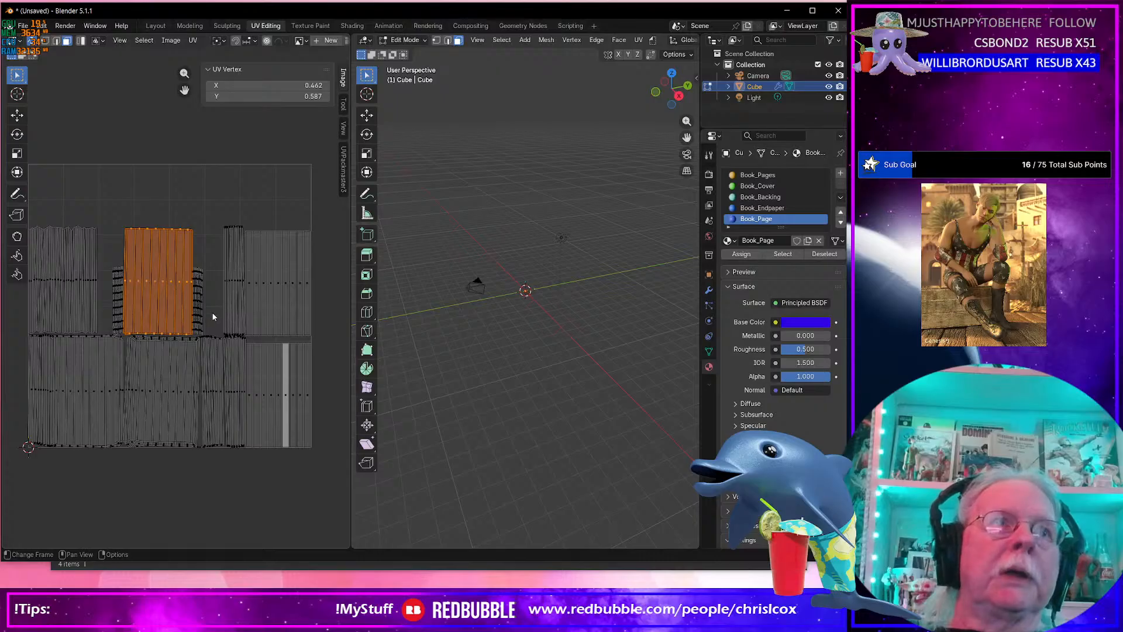
pyautogui.scroll(5, 199, 319)
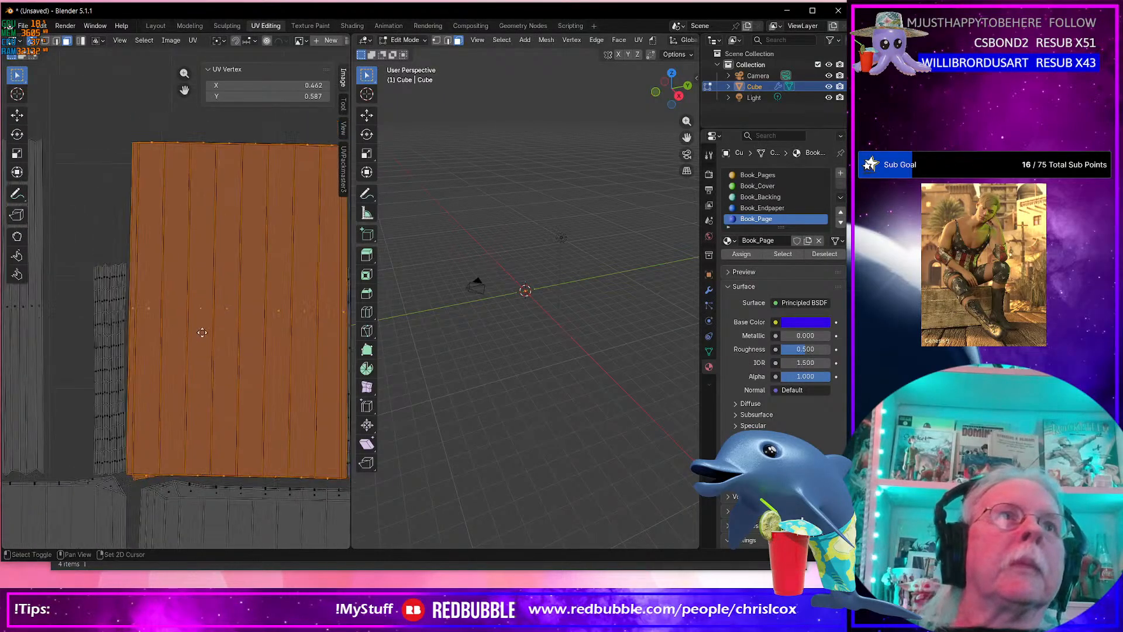
pyautogui.scroll(3, 207, 341)
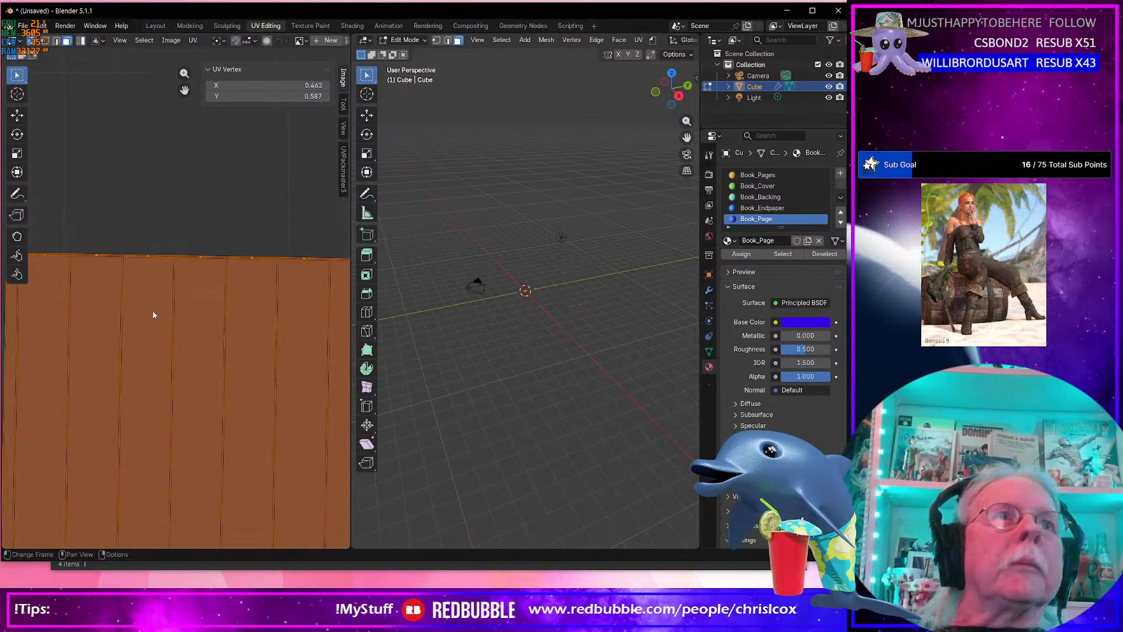
pyautogui.scroll(-1, 175, 310)
pyautogui.scroll(-5, 197, 310)
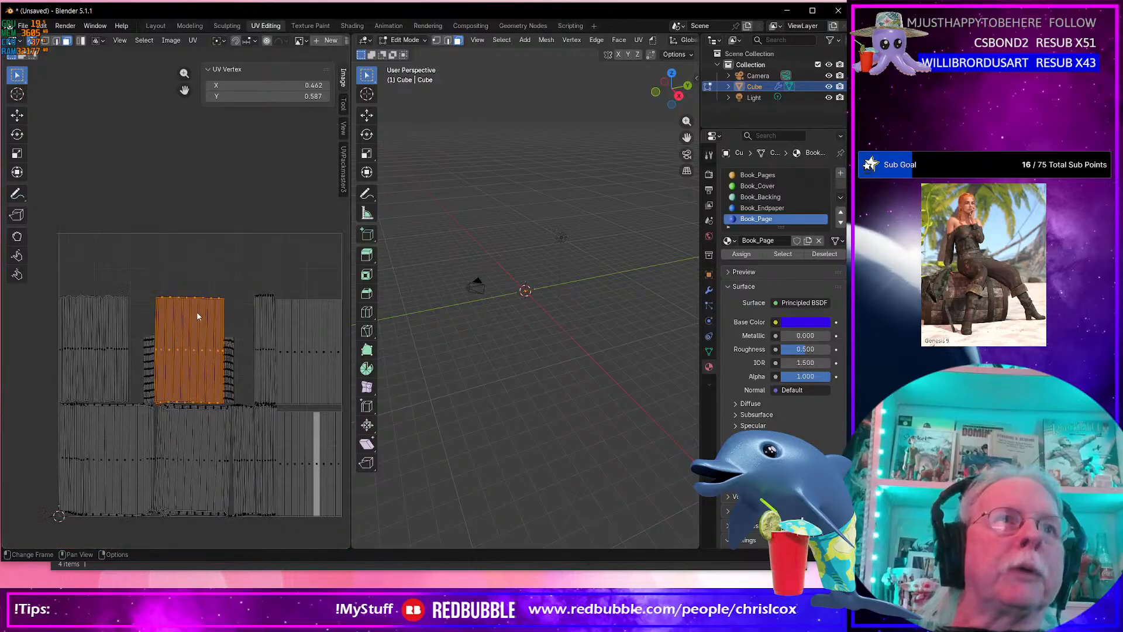
pyautogui.moveTo(207, 301); pyautogui.dragTo(205, 246, button='middle')
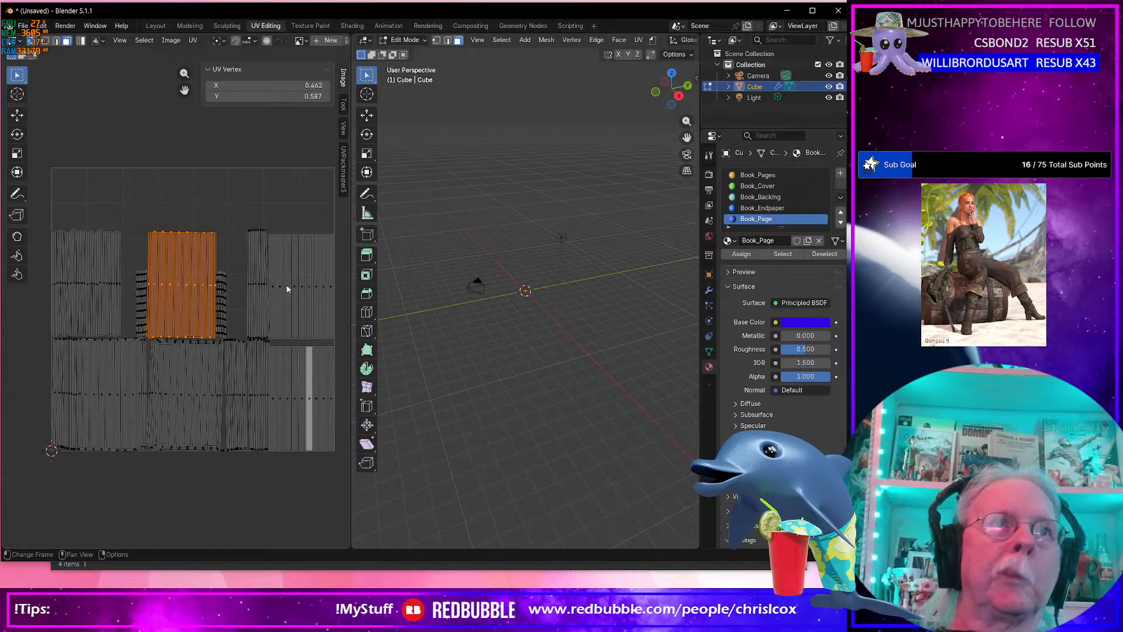
# Show the UVPackmaster3 packing options and widen the UV editor to make room for them.
pyautogui.click(345, 179)
pyautogui.moveTo(352, 179); pyautogui.dragTo(588, 183)
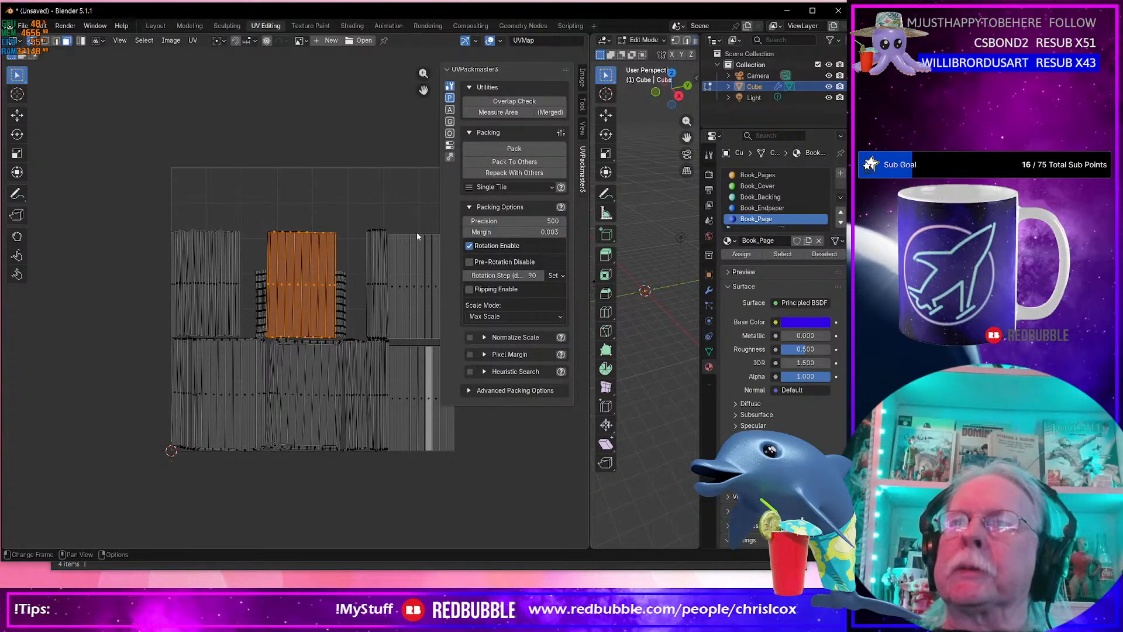
pyautogui.scroll(4, 362, 245)
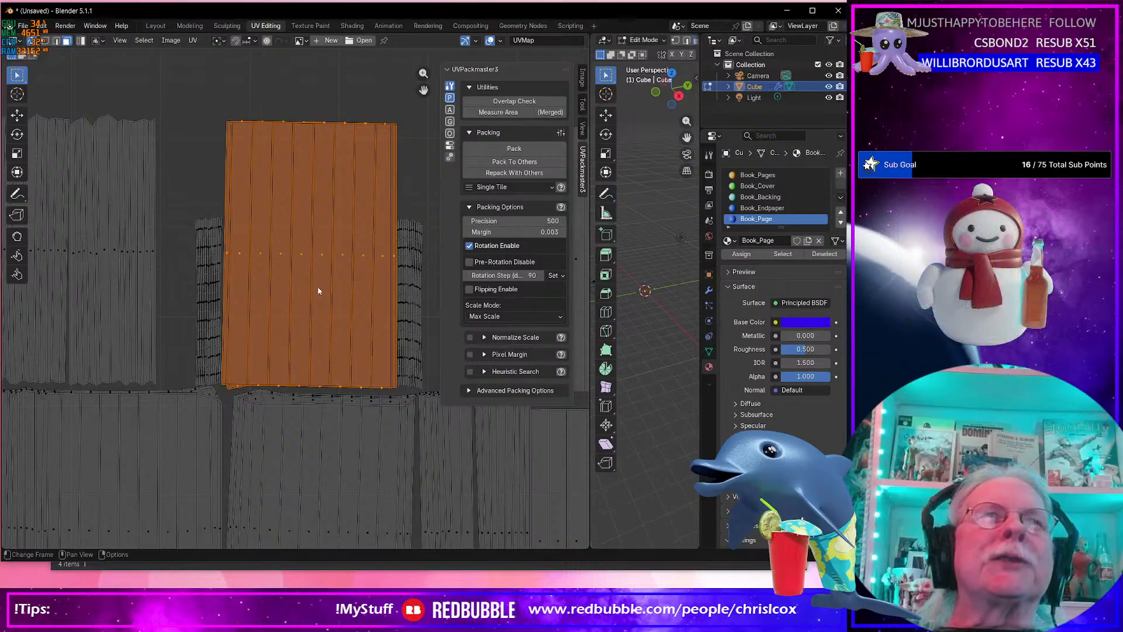
pyautogui.moveTo(363, 284); pyautogui.dragTo(261, 293, button='middle')
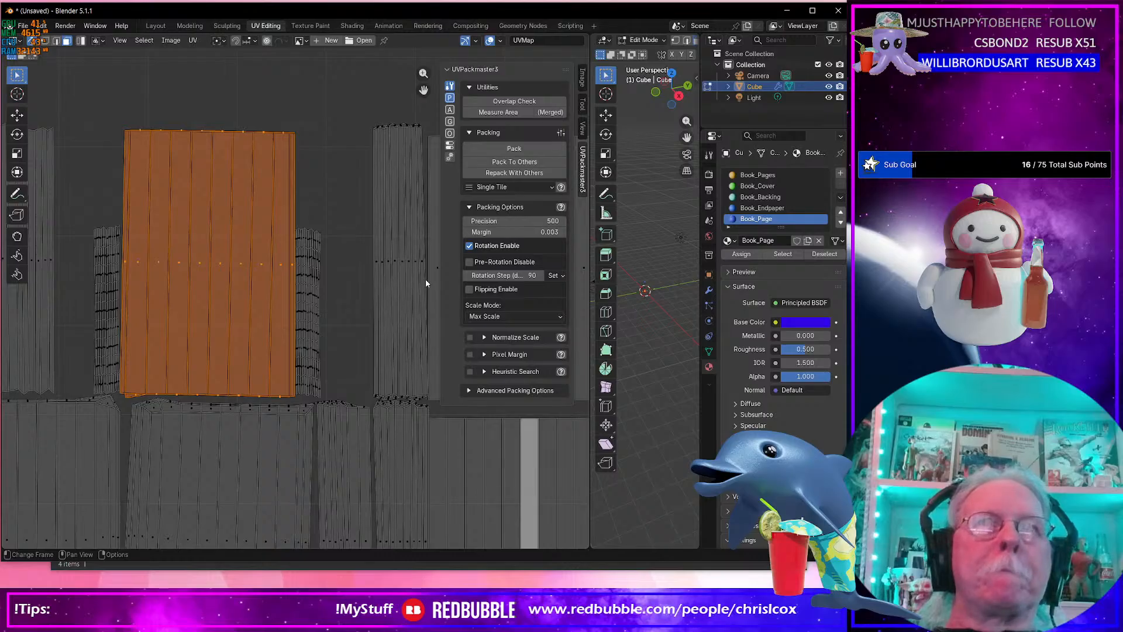
pyautogui.scroll(-3, 343, 308)
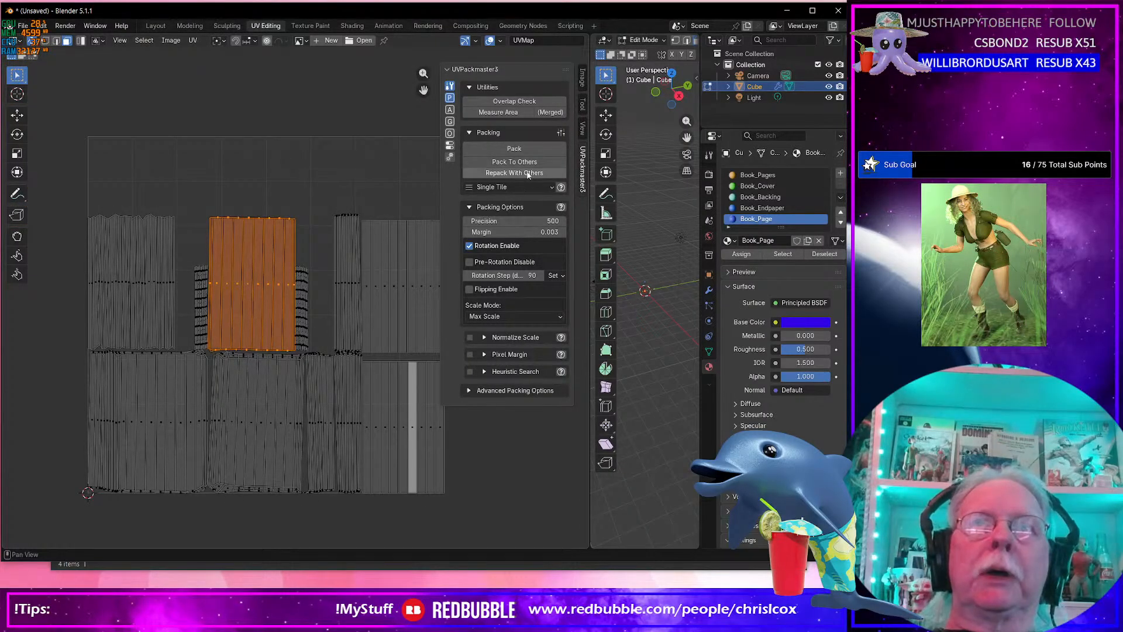
# Disable island rotation for packing and enable a custom target box with P2 (X) set to 0.50.
pyautogui.click(469, 246)
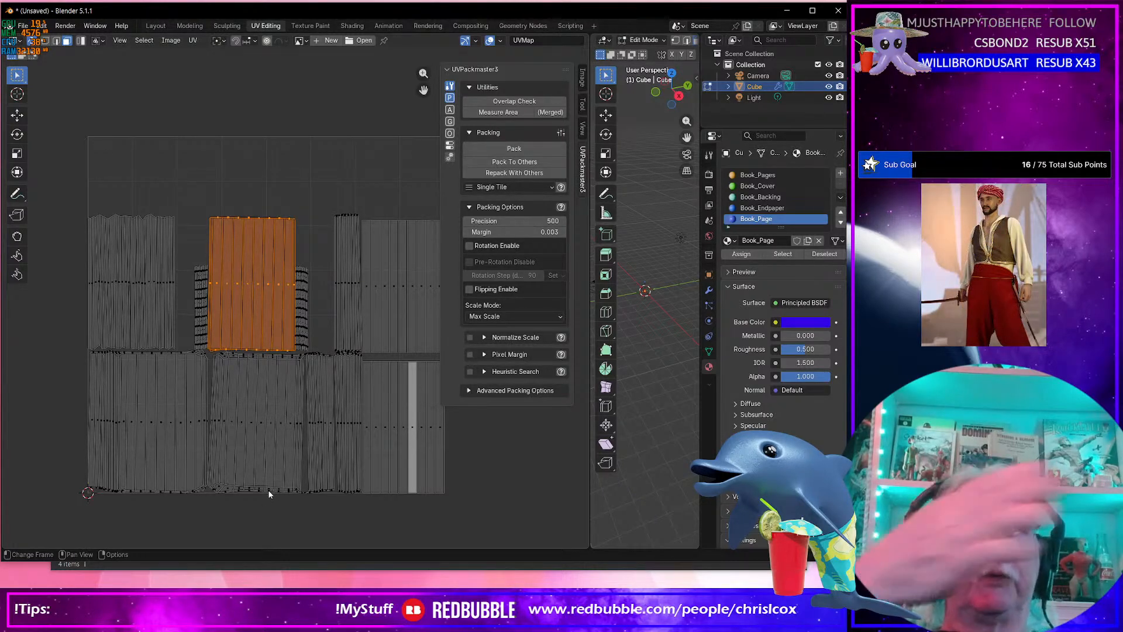
pyautogui.click(471, 391)
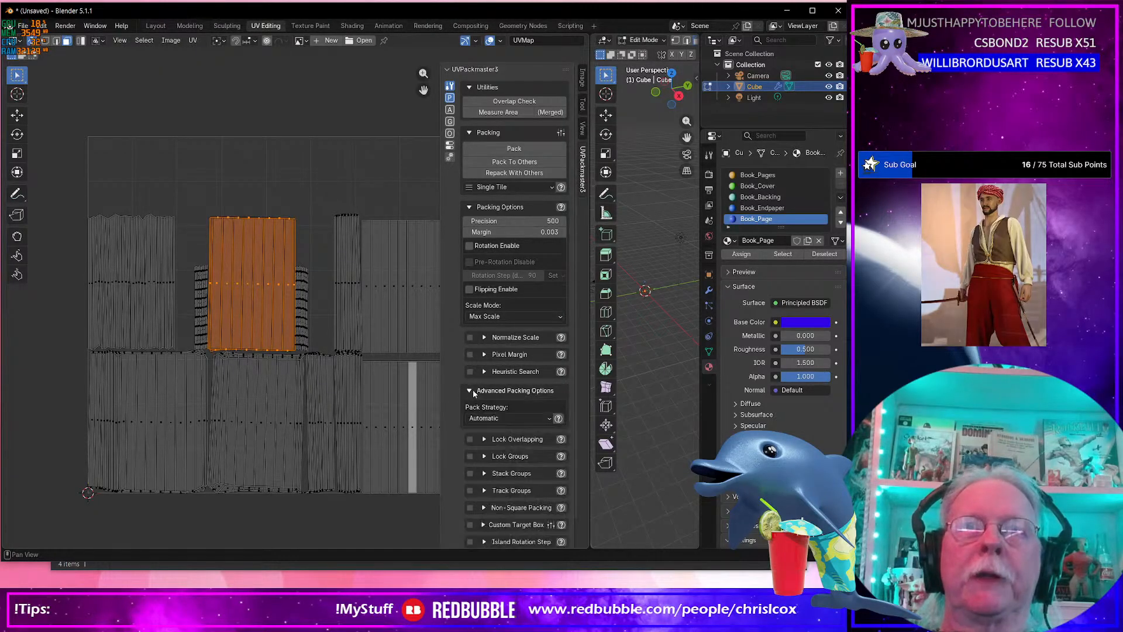
pyautogui.scroll(-2, 497, 363)
pyautogui.click(484, 499)
pyautogui.scroll(-3, 526, 503)
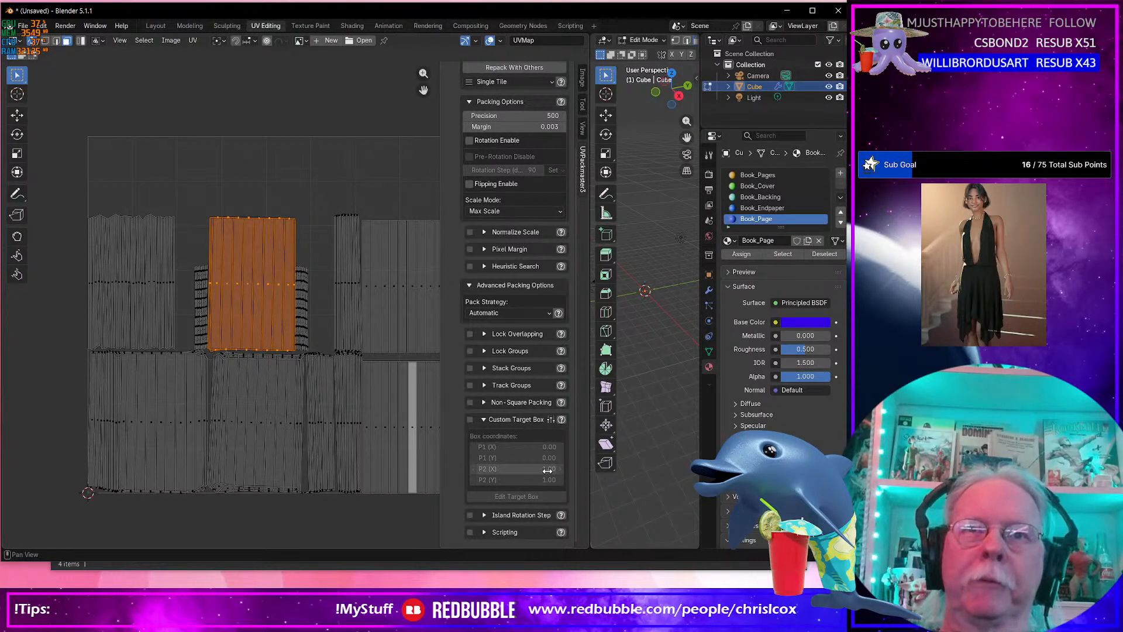
pyautogui.click(472, 419)
pyautogui.click(548, 469)
pyautogui.press('BackSpace')
pyautogui.write('.77')
pyautogui.press('Return')
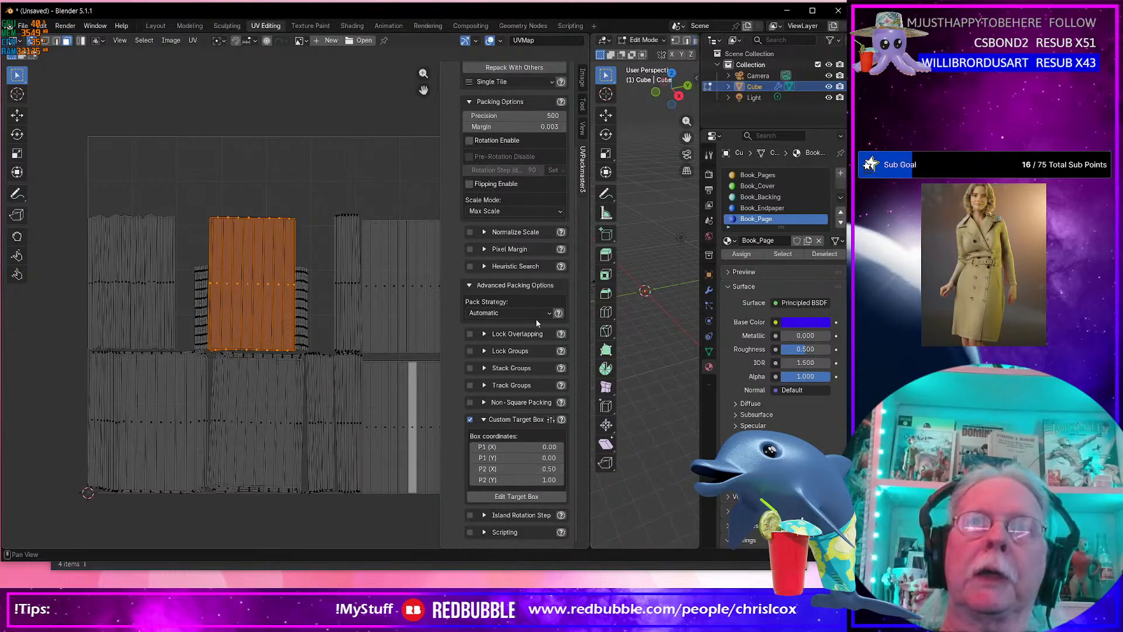
# Try to pack only the selected Book_Page island into the custom target box.
pyautogui.scroll(4, 499, 106)
pyautogui.click(523, 149)
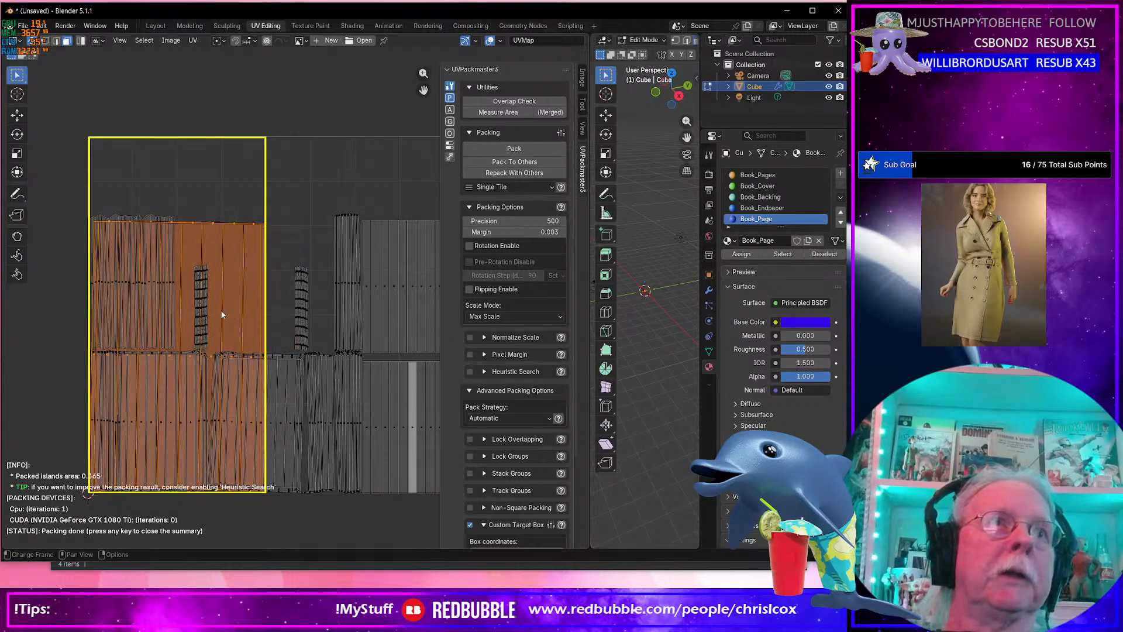
pyautogui.hotkey('ctrl', 'z')
# Select all UV islands and pack them into the custom target box with UVPackmaster3.
pyautogui.click(336, 176)
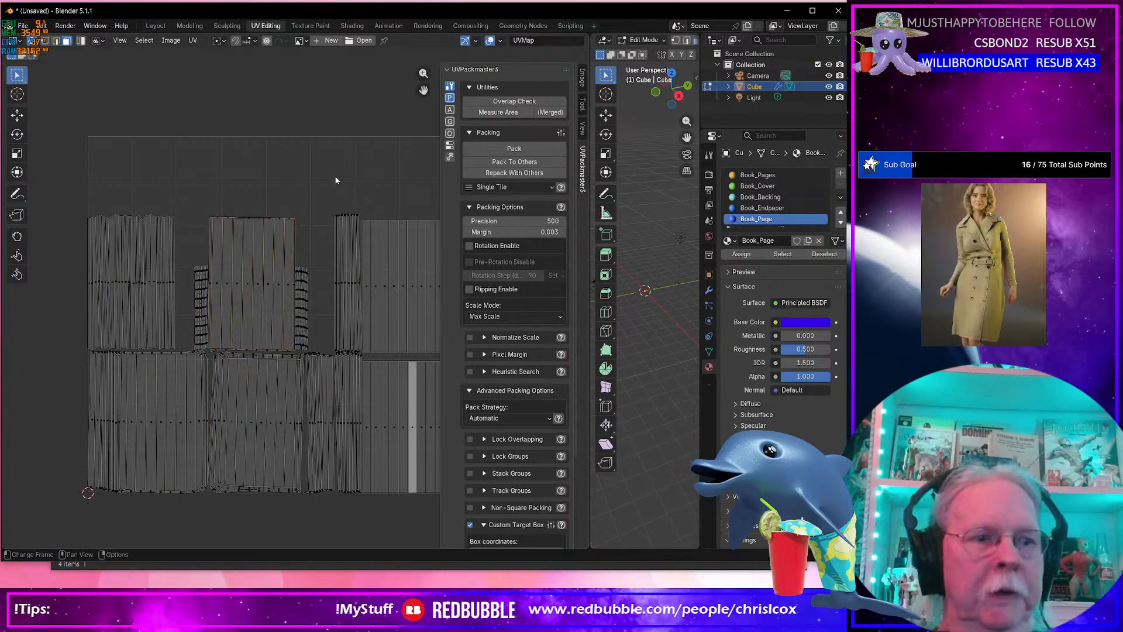
pyautogui.press('a')
pyautogui.click(515, 149)
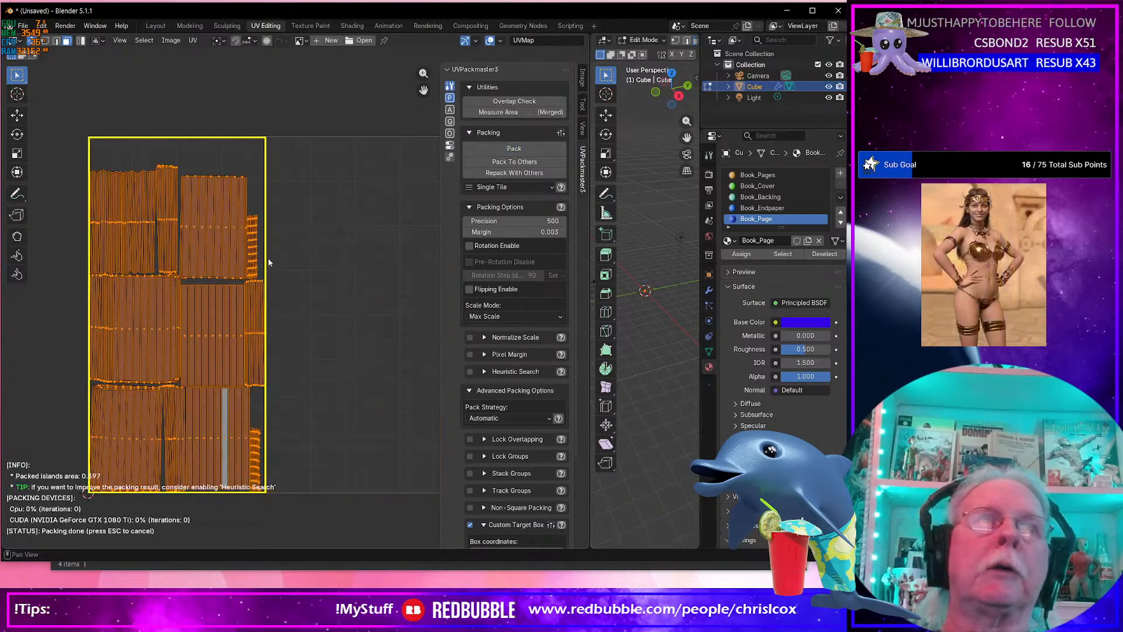
pyautogui.click(300, 331)
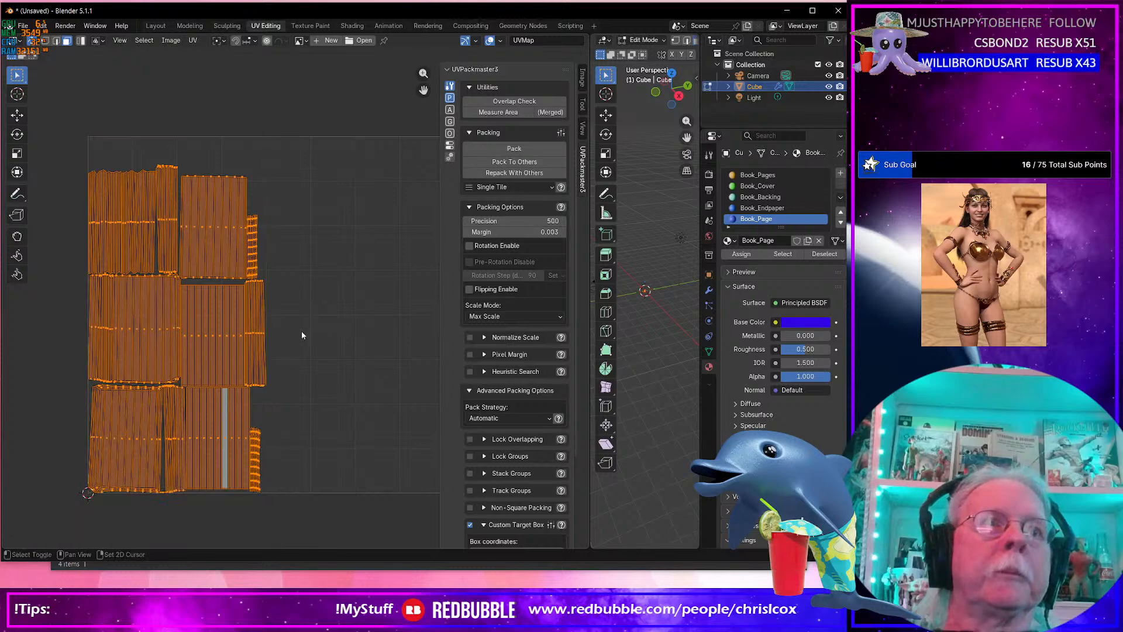
# Deselect the UVs and examine the packed islands of the whole layout up close.
pyautogui.keyDown('shift'); pyautogui.moveTo(315, 333); pyautogui.dragTo(333, 302, button='middle'); pyautogui.keyUp('shift')
pyautogui.click(347, 372)
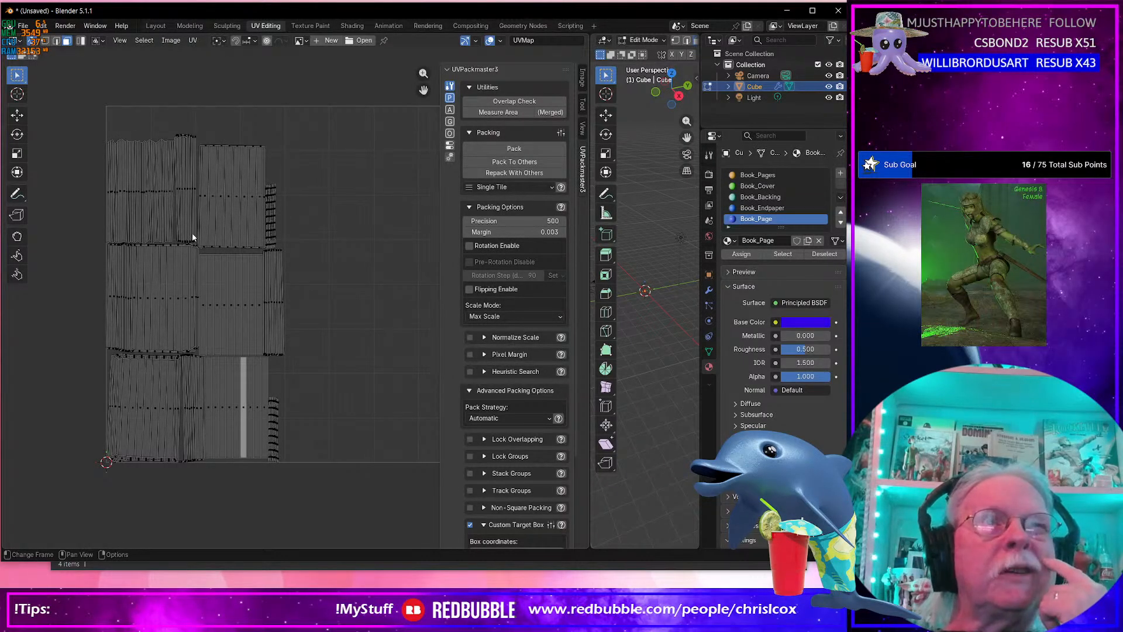
pyautogui.scroll(-3, 321, 216)
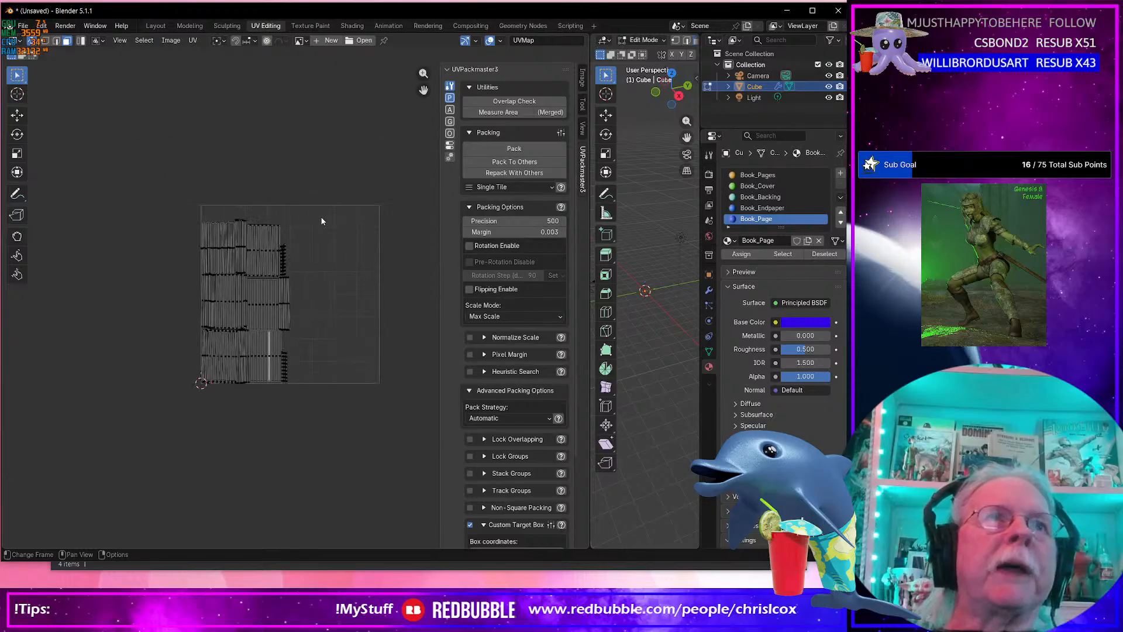
pyautogui.scroll(6, 316, 217)
pyautogui.moveTo(198, 210); pyautogui.dragTo(374, 470, button='middle')
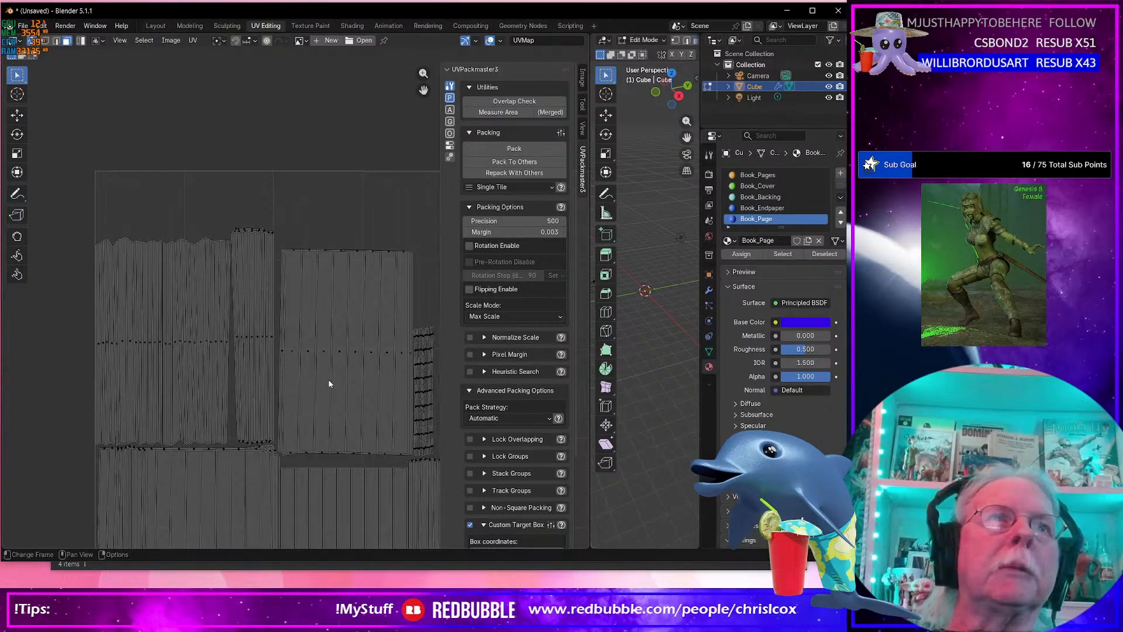
pyautogui.moveTo(350, 386); pyautogui.dragTo(276, 146, button='middle')
pyautogui.moveTo(387, 316); pyautogui.dragTo(354, 180, button='middle')
pyautogui.moveTo(373, 378); pyautogui.dragTo(421, 393, button='middle')
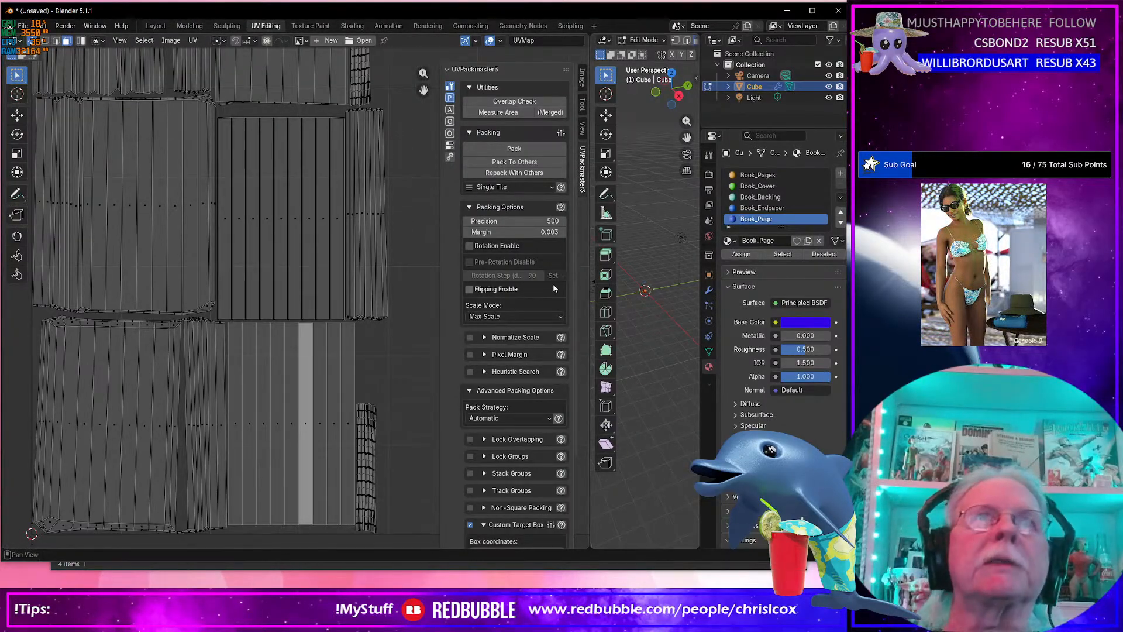
# Enlarge the 3D viewport and select the linked faces of the narrow backing strip at the book's upper end.
pyautogui.moveTo(589, 245); pyautogui.dragTo(360, 245)
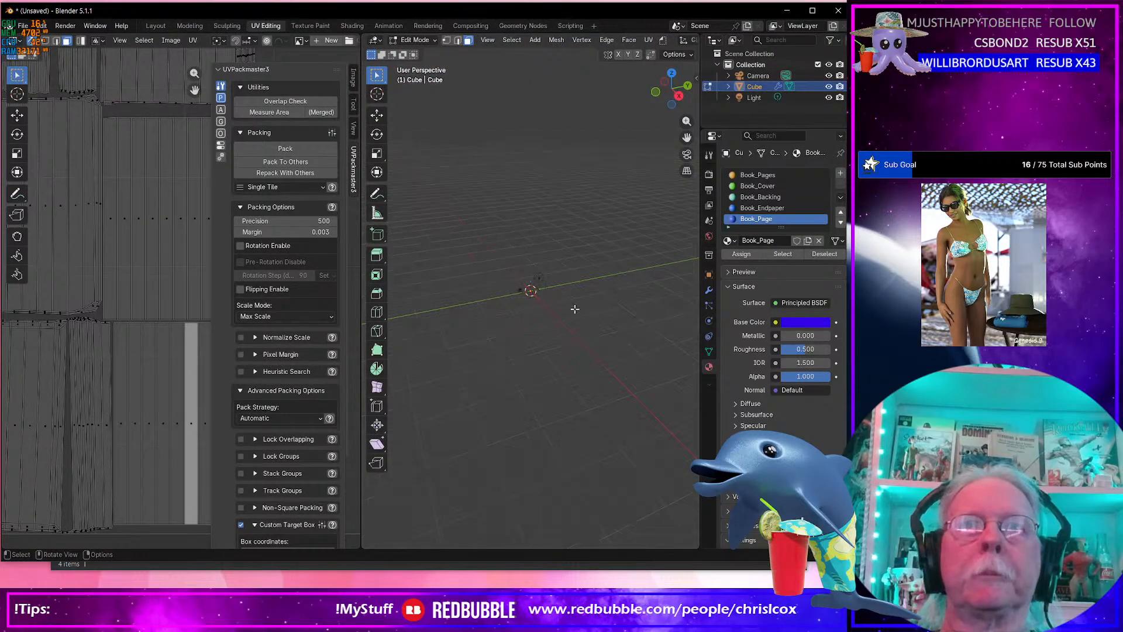
pyautogui.scroll(5, 564, 297)
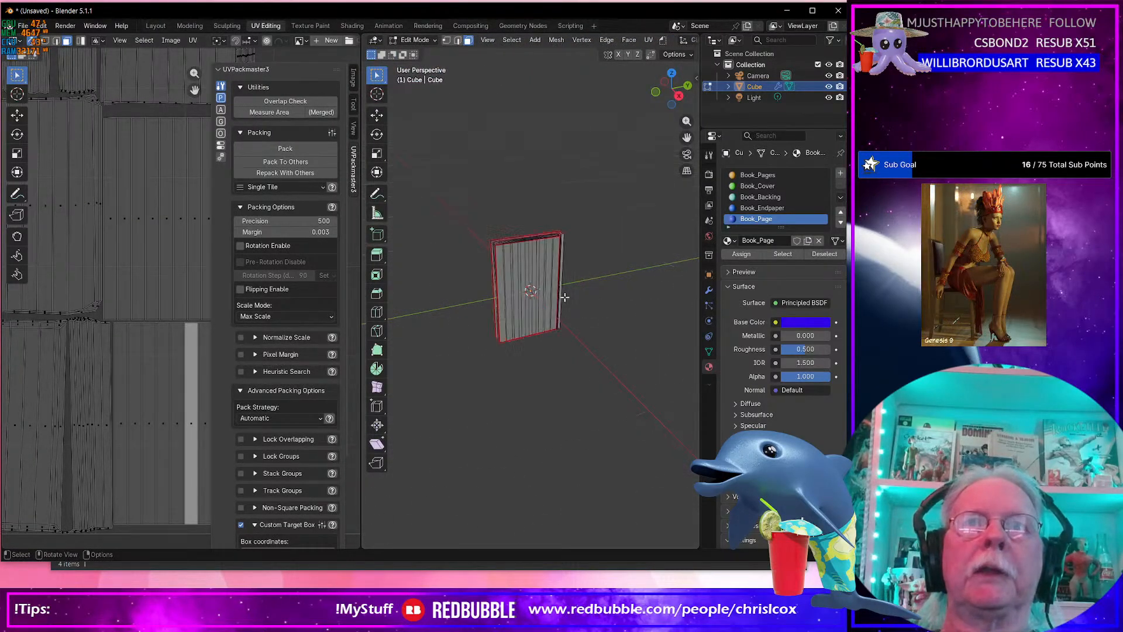
pyautogui.scroll(5, 564, 297)
pyautogui.moveTo(564, 297); pyautogui.dragTo(495, 256, button='middle')
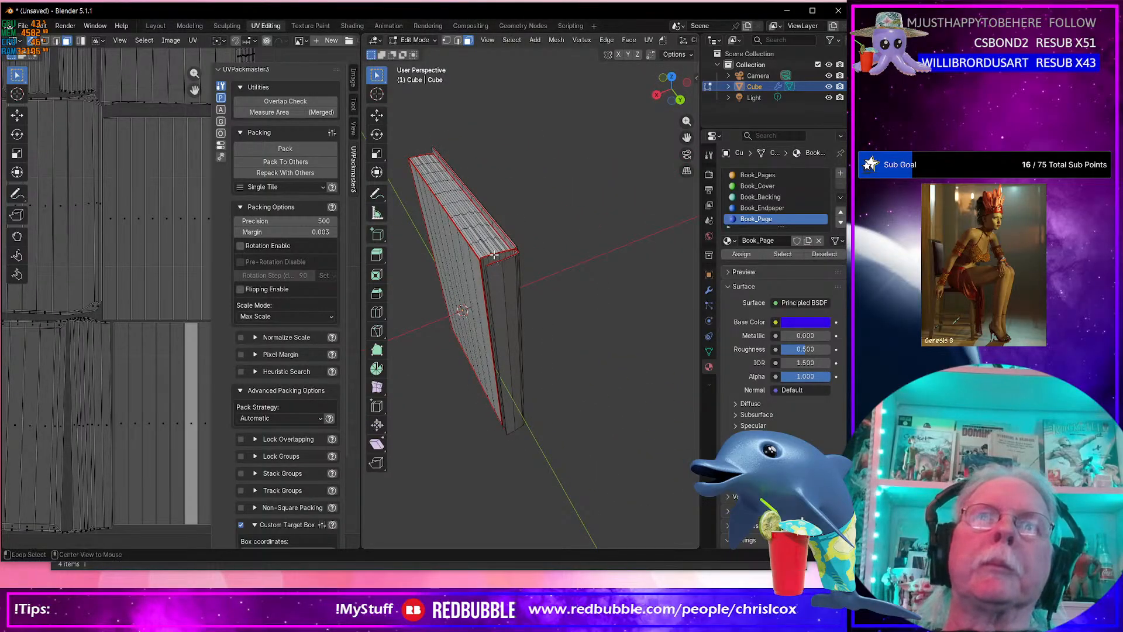
pyautogui.keyDown('alt'); pyautogui.click(497, 258); pyautogui.keyUp('alt')
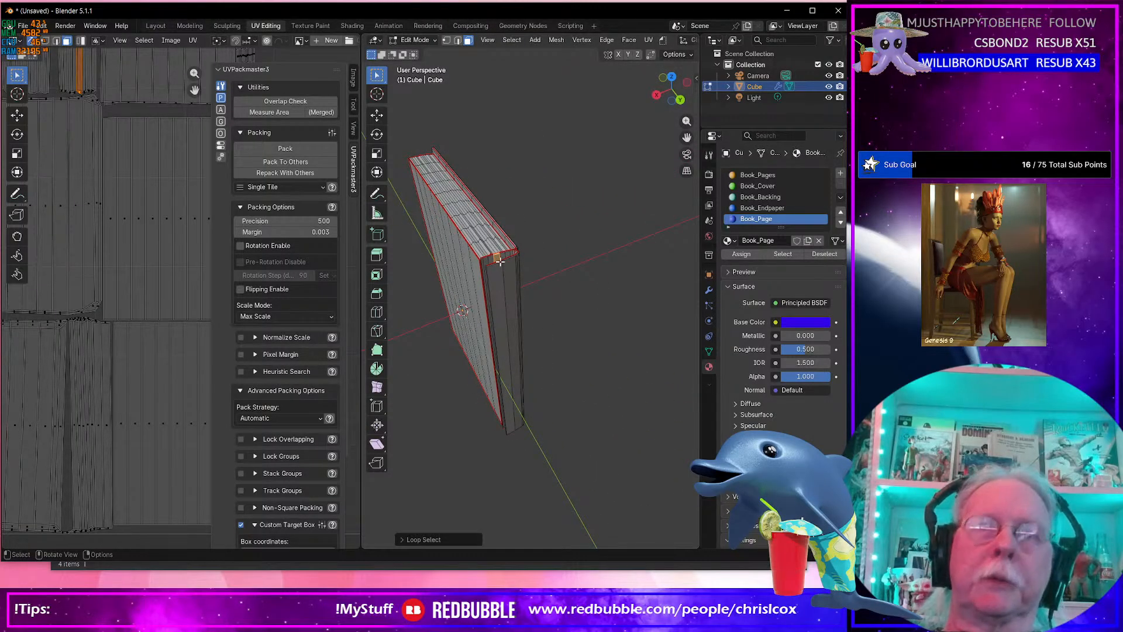
pyautogui.hotkey('ctrl', 'l')
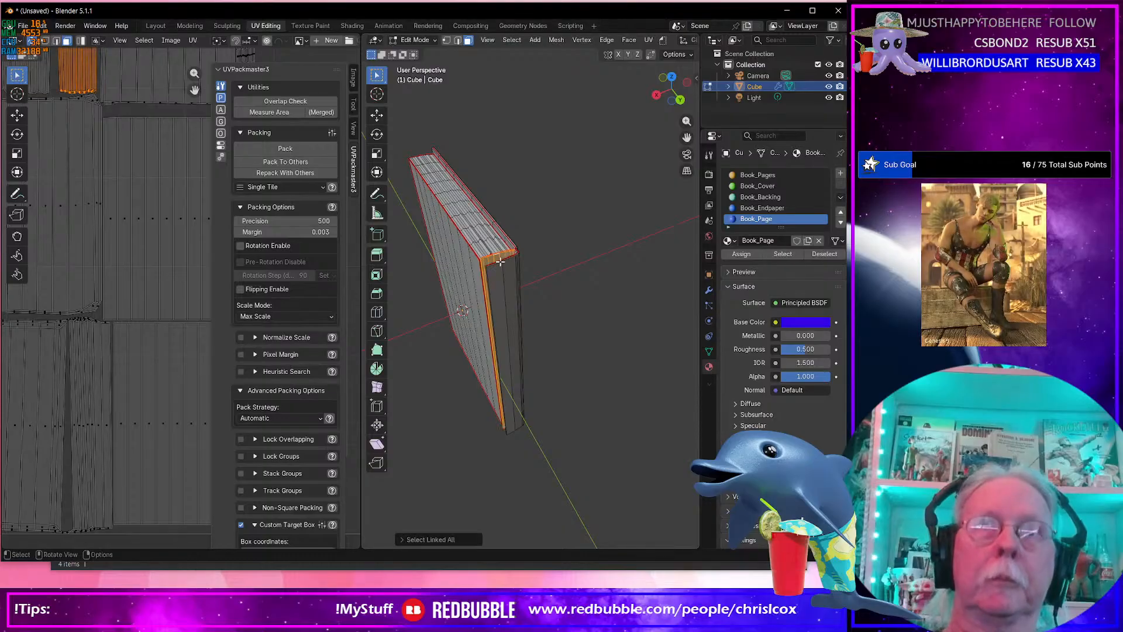
# Select the faces that use the Book_Backing material and bring their UV islands into view.
pyautogui.click(778, 209)
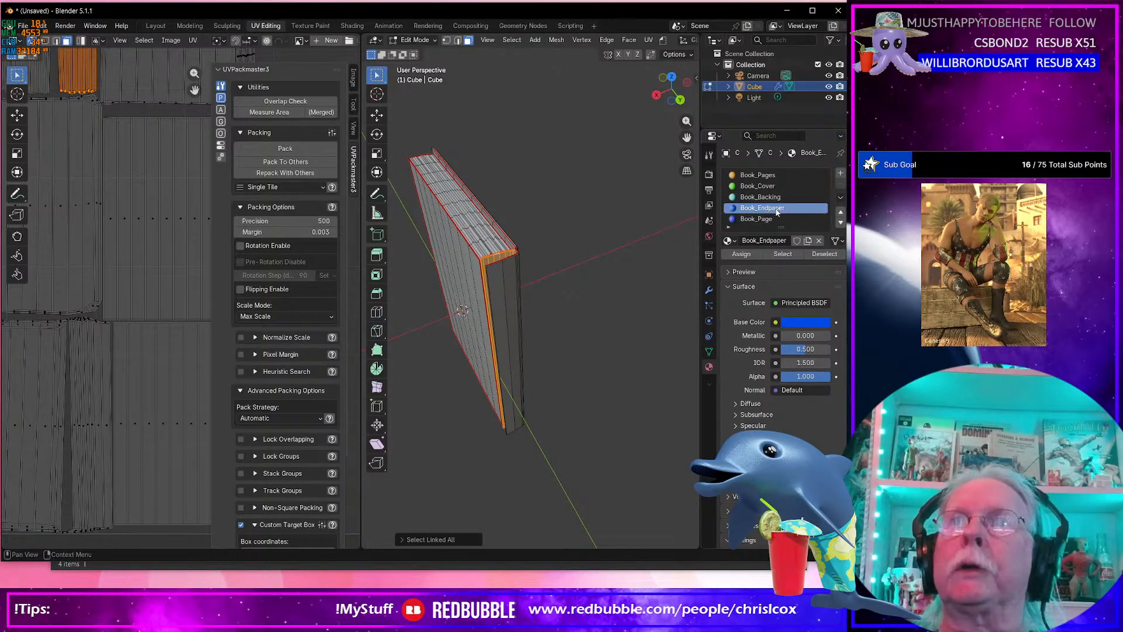
pyautogui.click(758, 197)
pyautogui.click(783, 254)
pyautogui.scroll(-5, 125, 290)
pyautogui.moveTo(139, 264); pyautogui.dragTo(91, 301, button='middle')
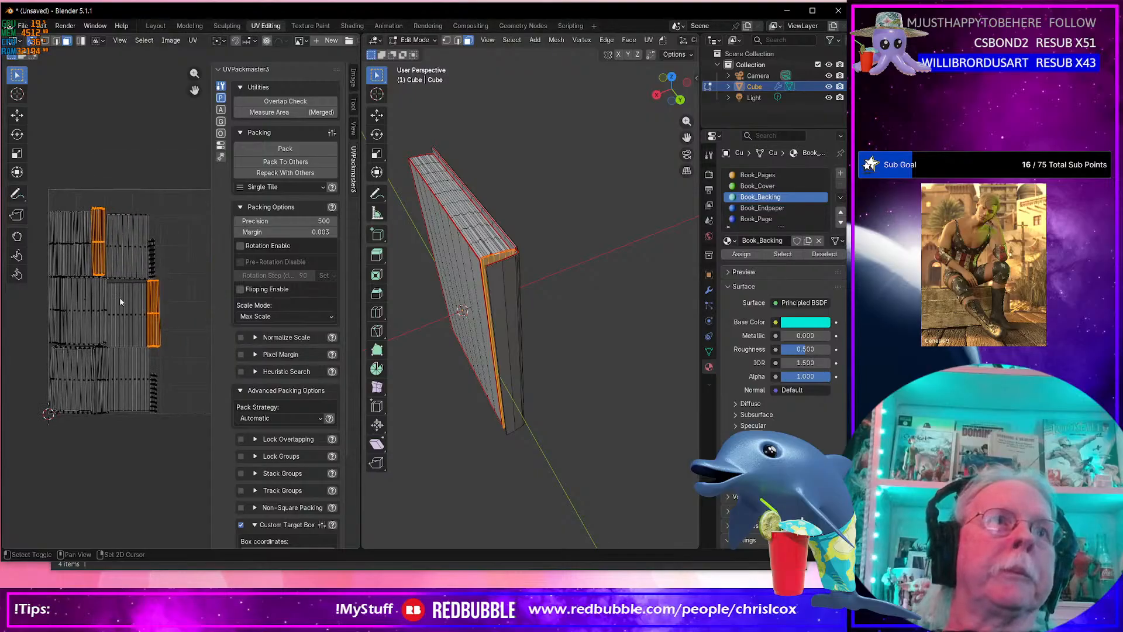
# Loop-cut the narrow backing strip along the book's side crosswise with 7 cuts.
pyautogui.scroll(4, 511, 306)
pyautogui.keyDown('shift'); pyautogui.moveTo(493, 265); pyautogui.dragTo(631, 322, button='middle'); pyautogui.keyUp('shift')
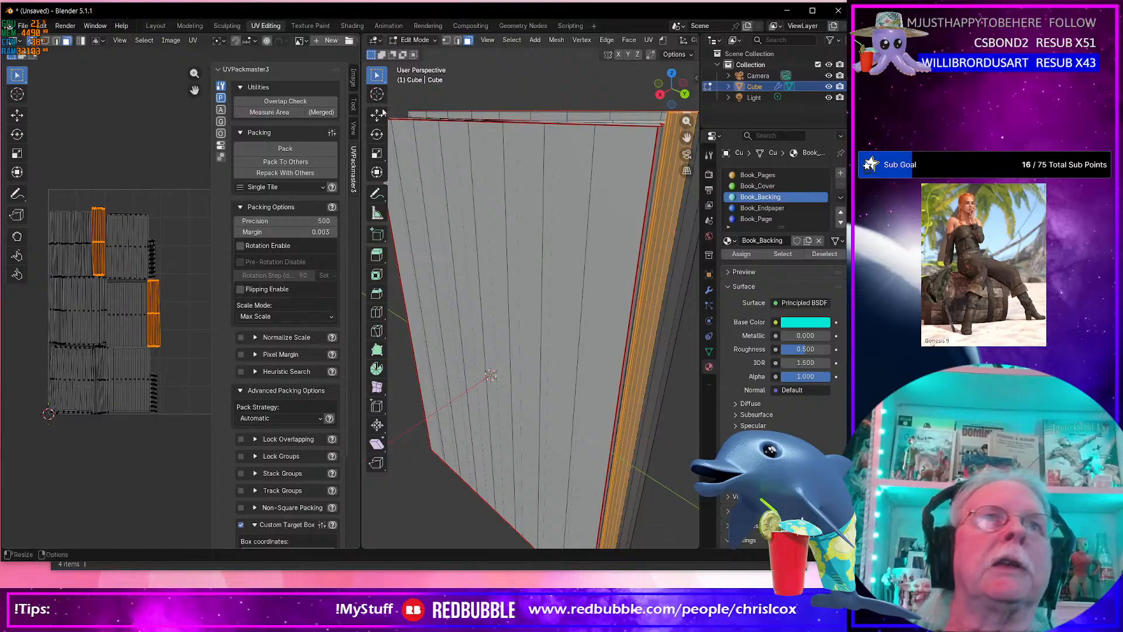
pyautogui.click(377, 312)
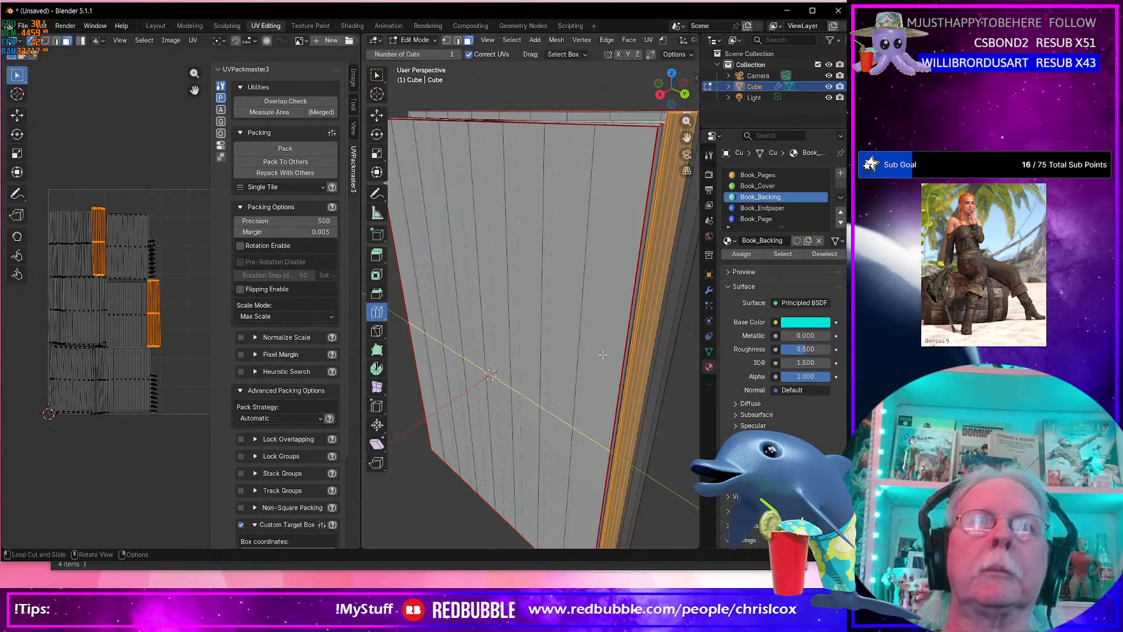
pyautogui.click(649, 345)
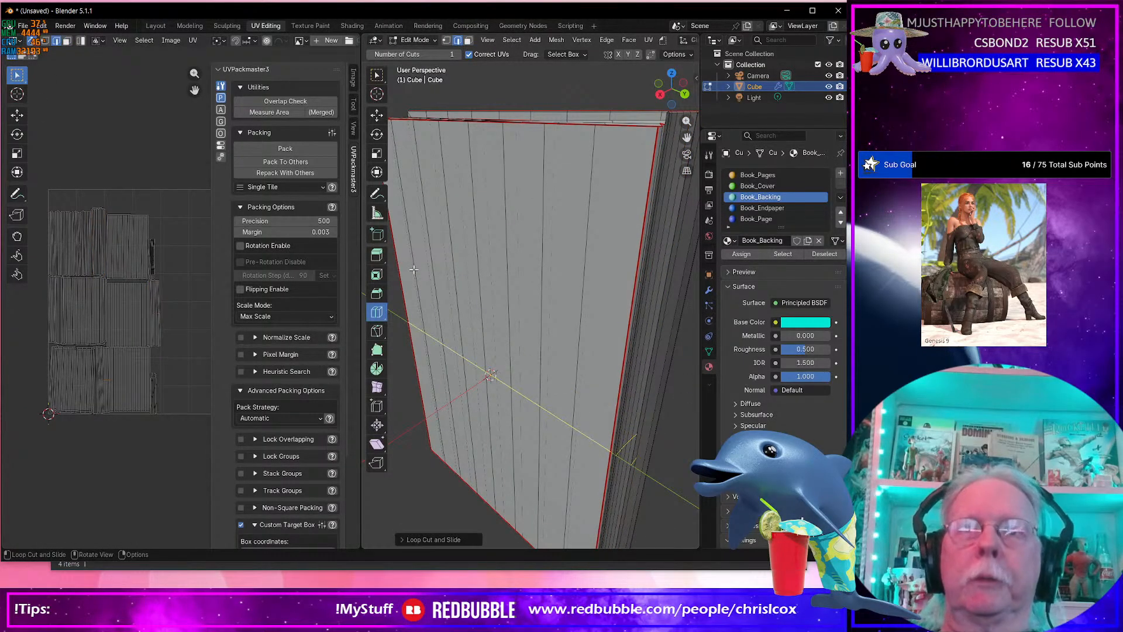
pyautogui.click(403, 538)
pyautogui.click(538, 443)
pyautogui.click(539, 443)
pyautogui.click(538, 443)
pyautogui.click(538, 443)
pyautogui.click(538, 443)
pyautogui.click(538, 443)
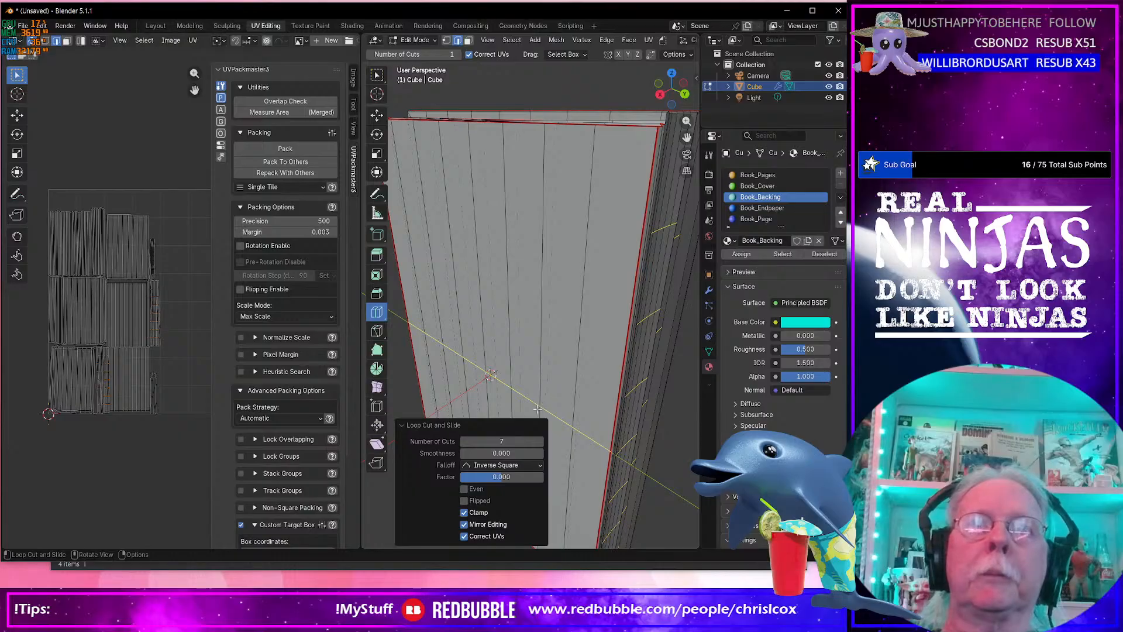
# Loop-cut the book's broad front panel crosswise with 7 cuts.
pyautogui.scroll(-4, 641, 420)
pyautogui.moveTo(640, 420); pyautogui.dragTo(571, 405, button='middle')
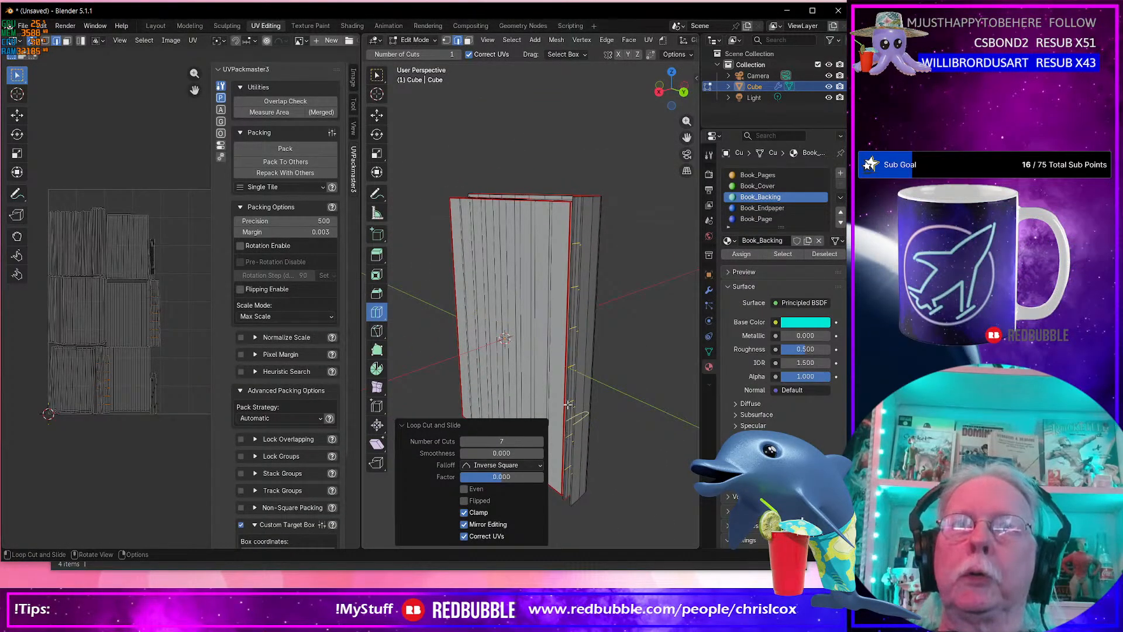
pyautogui.click(497, 341)
pyautogui.click(510, 444)
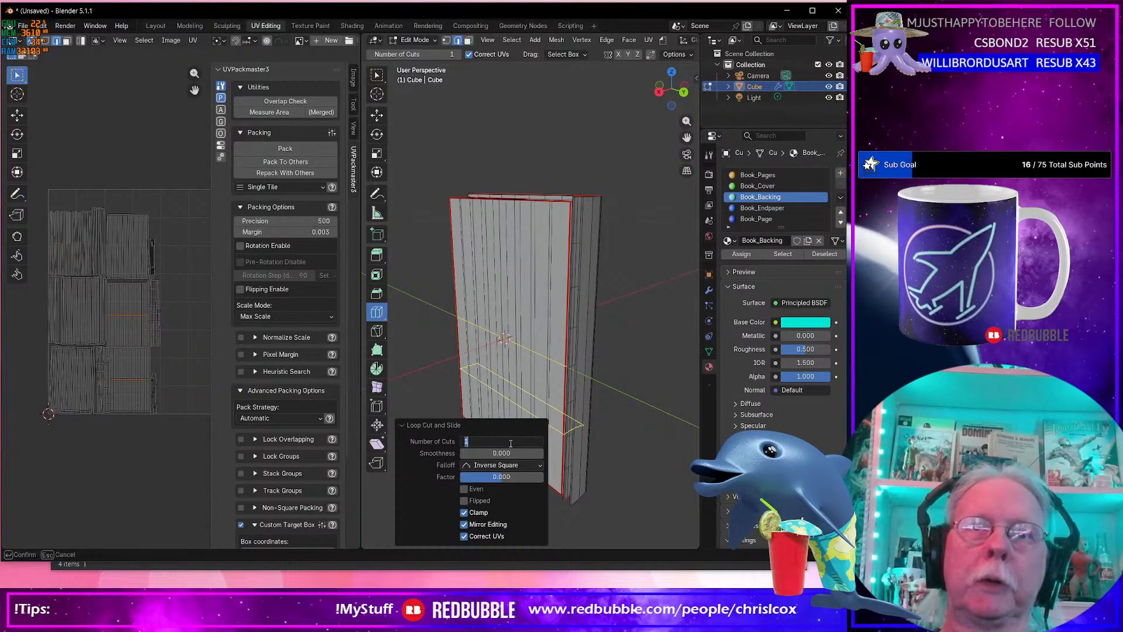
pyautogui.write('7')
pyautogui.press('Return')
# Add a crosswise loop cut at the seam beside the page block's outer edge and set it to 7 cuts.
pyautogui.moveTo(585, 339); pyautogui.dragTo(624, 345, button='middle')
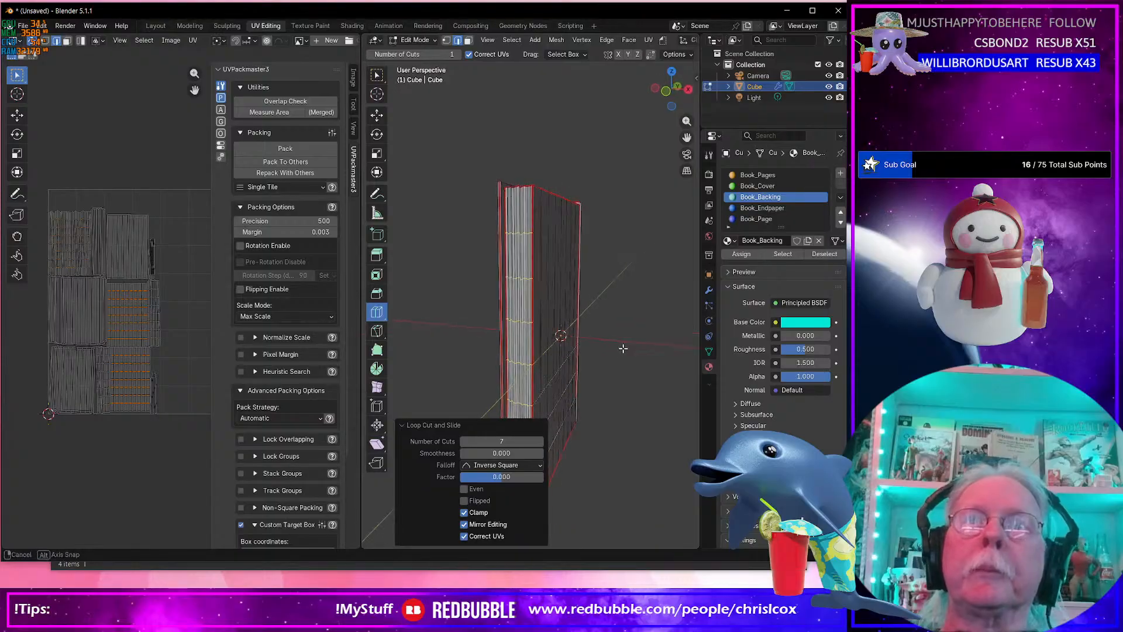
pyautogui.scroll(5, 573, 376)
pyautogui.keyDown('shift'); pyautogui.moveTo(579, 376); pyautogui.dragTo(600, 282, button='middle'); pyautogui.keyUp('shift')
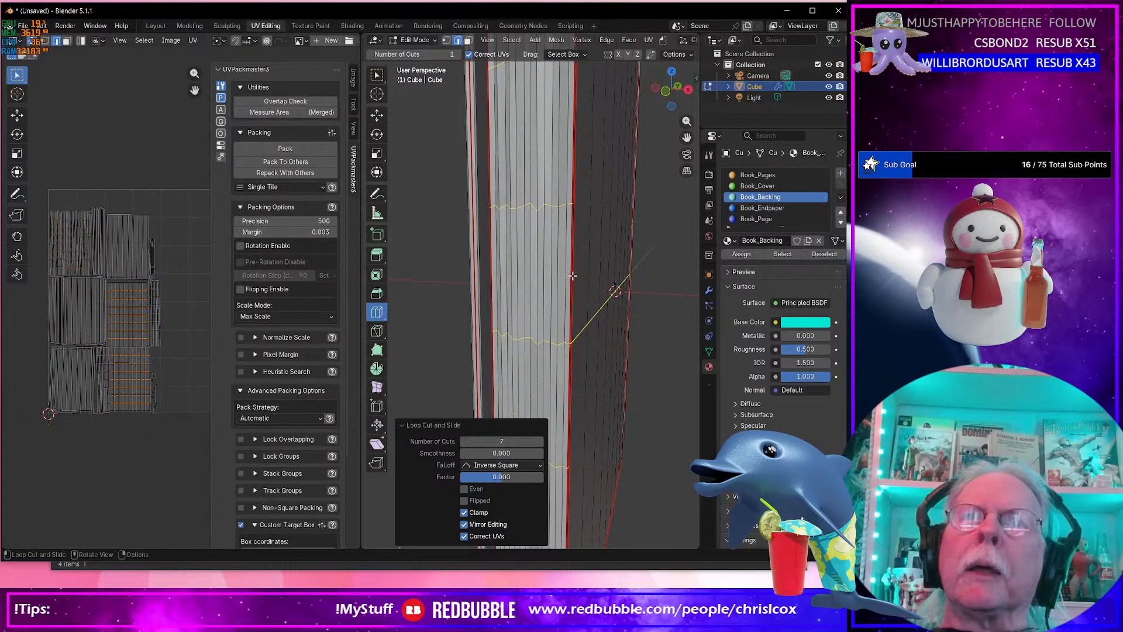
pyautogui.scroll(3, 573, 276)
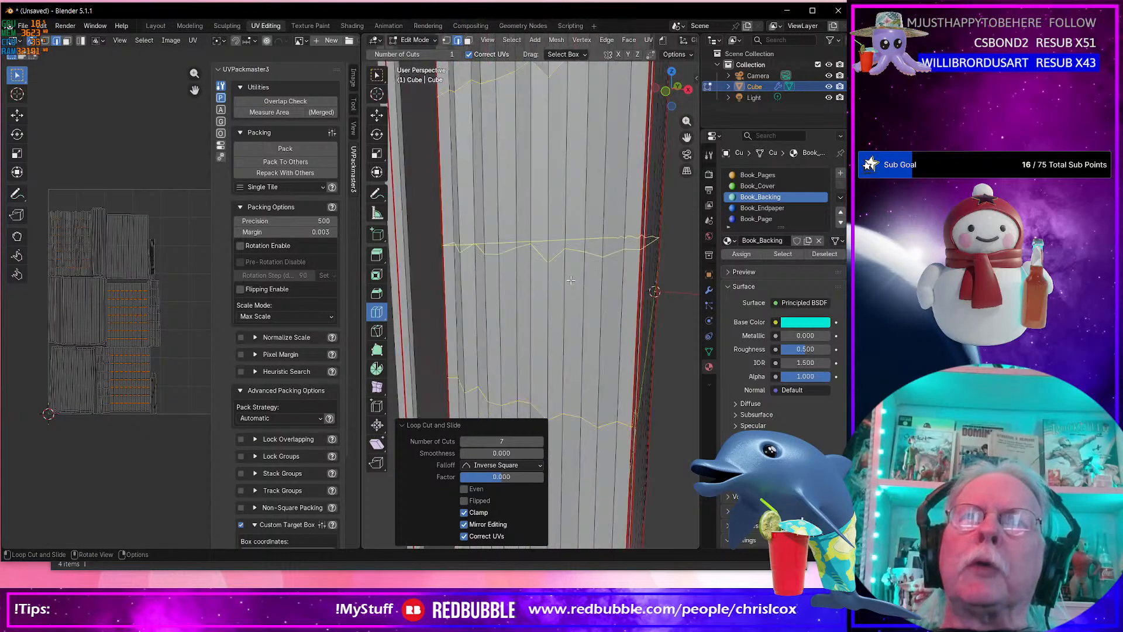
pyautogui.click(643, 255)
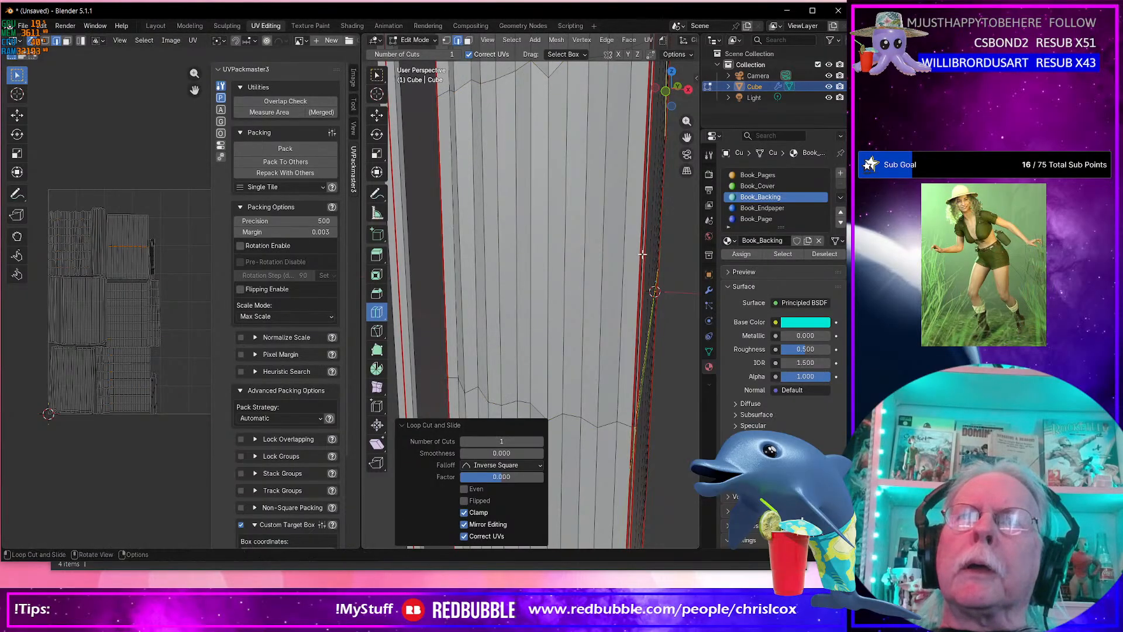
pyautogui.click(506, 442)
pyautogui.write('7')
pyautogui.press('Return')
# Loop-cut the book's outer cover crosswise with 7 cuts and view the book briefly in Object Mode.
pyautogui.moveTo(499, 417); pyautogui.dragTo(588, 316, button='middle')
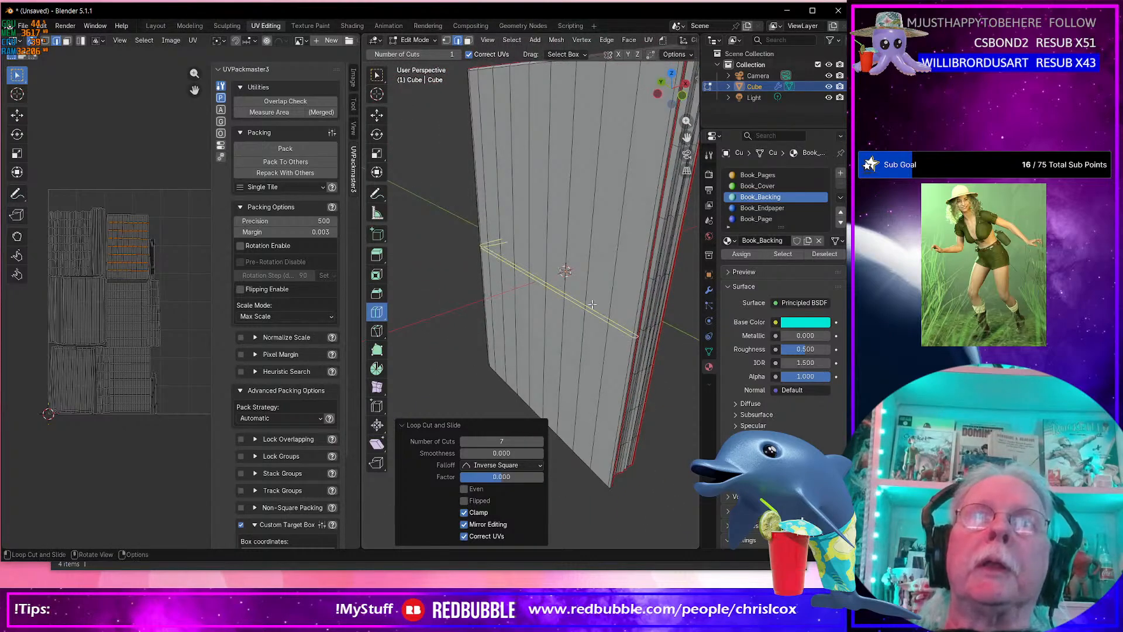
pyautogui.click(503, 441)
pyautogui.write('10')
pyautogui.press('Return')
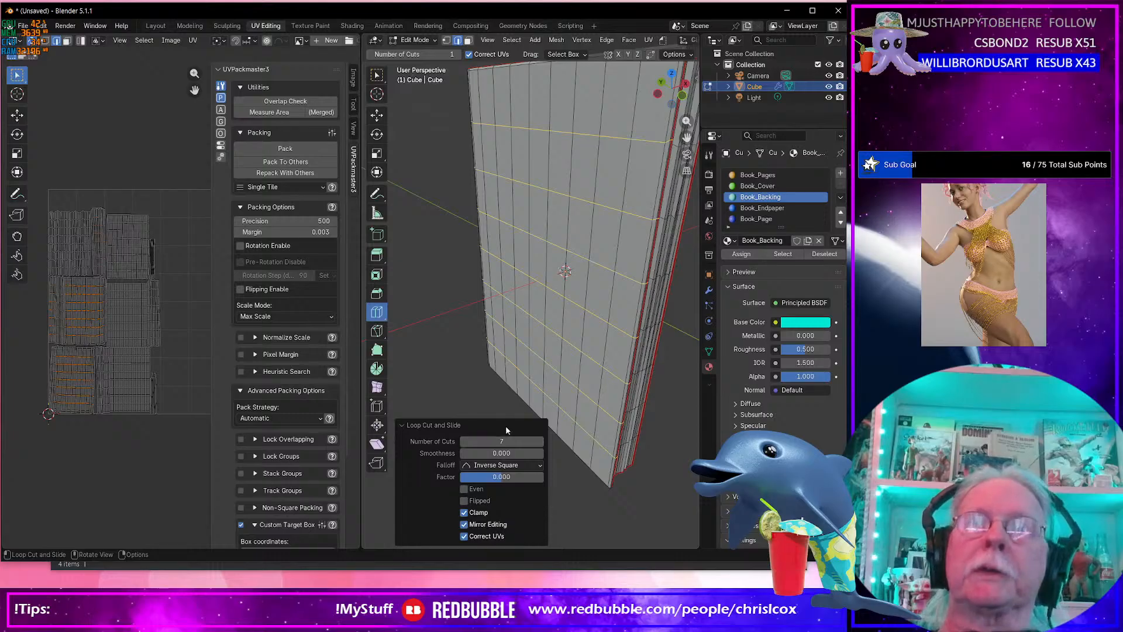
pyautogui.scroll(-3, 519, 388)
pyautogui.moveTo(519, 387); pyautogui.dragTo(499, 388, button='middle')
pyautogui.press('Tab')
pyautogui.moveTo(595, 357); pyautogui.dragTo(545, 374, button='middle')
pyautogui.press('Tab')
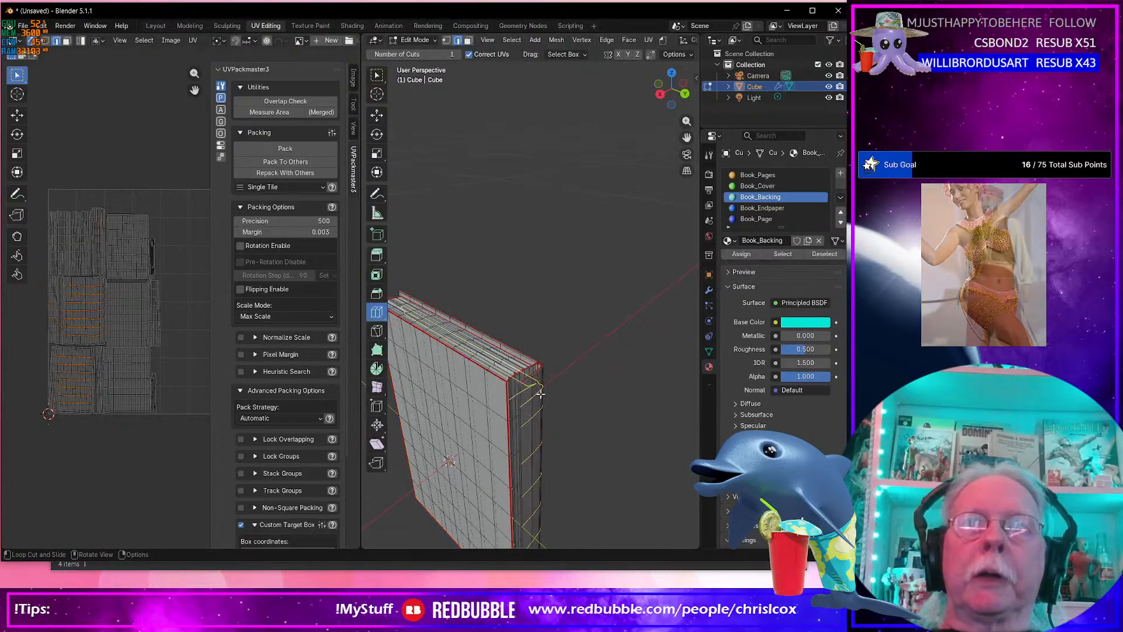
# Switch to the Move tool and face selection, and select a narrow backing face at the book's upper corner.
pyautogui.hotkey('shift', 'space')
pyautogui.press('g')
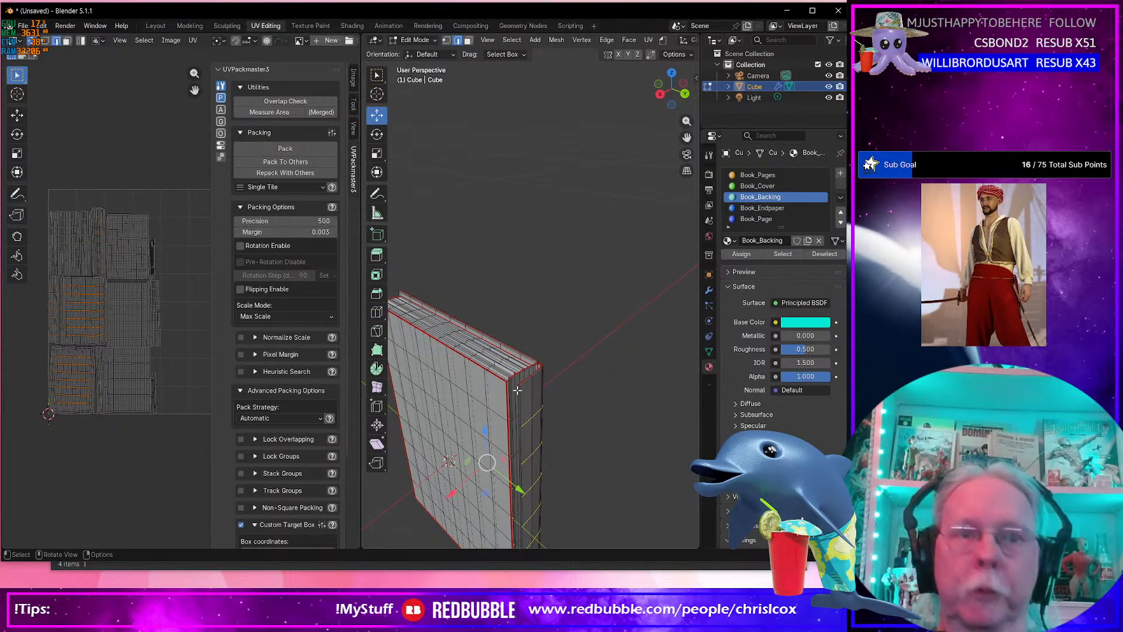
pyautogui.press('3')
pyautogui.click(513, 386)
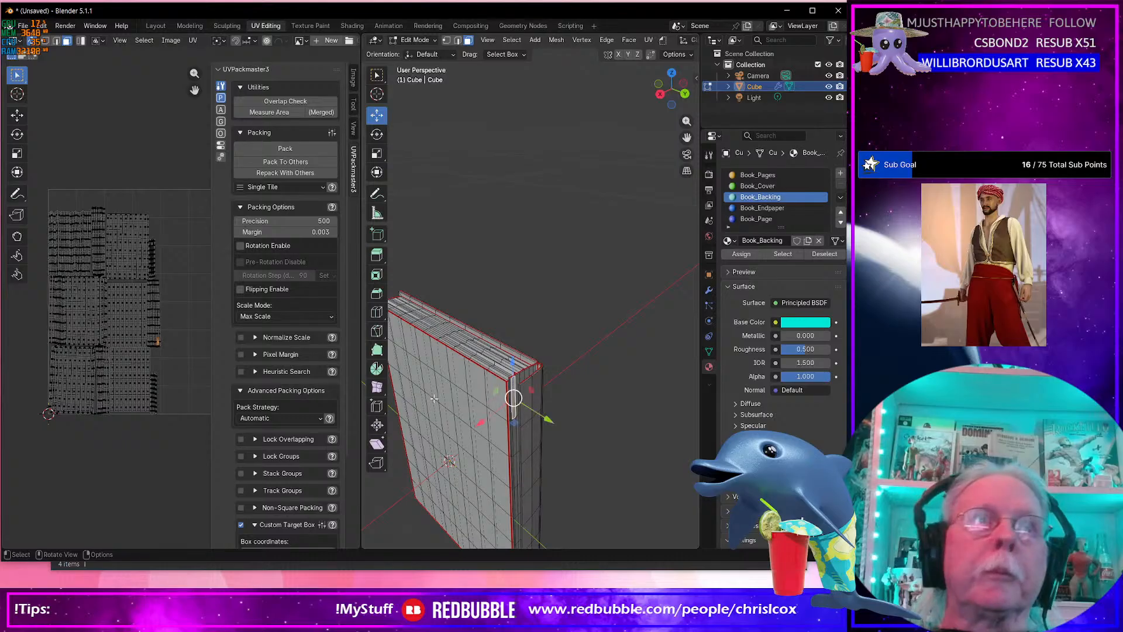
# Examine where the selected backing face sits in its UV island and at the book's corner.
pyautogui.scroll(5, 162, 371)
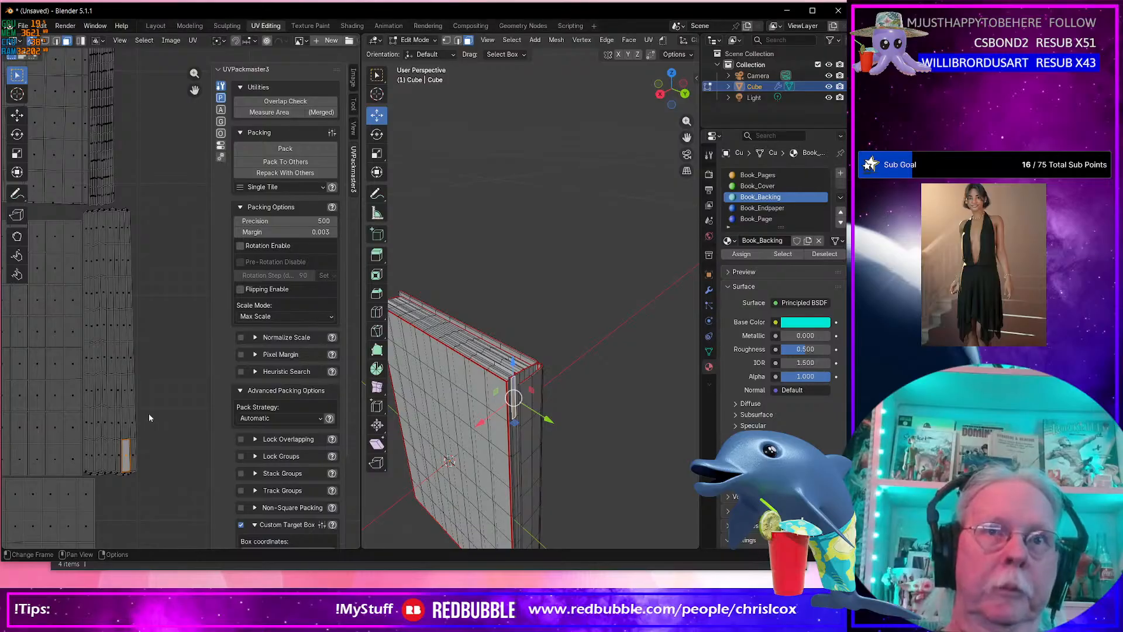
pyautogui.scroll(3, 529, 454)
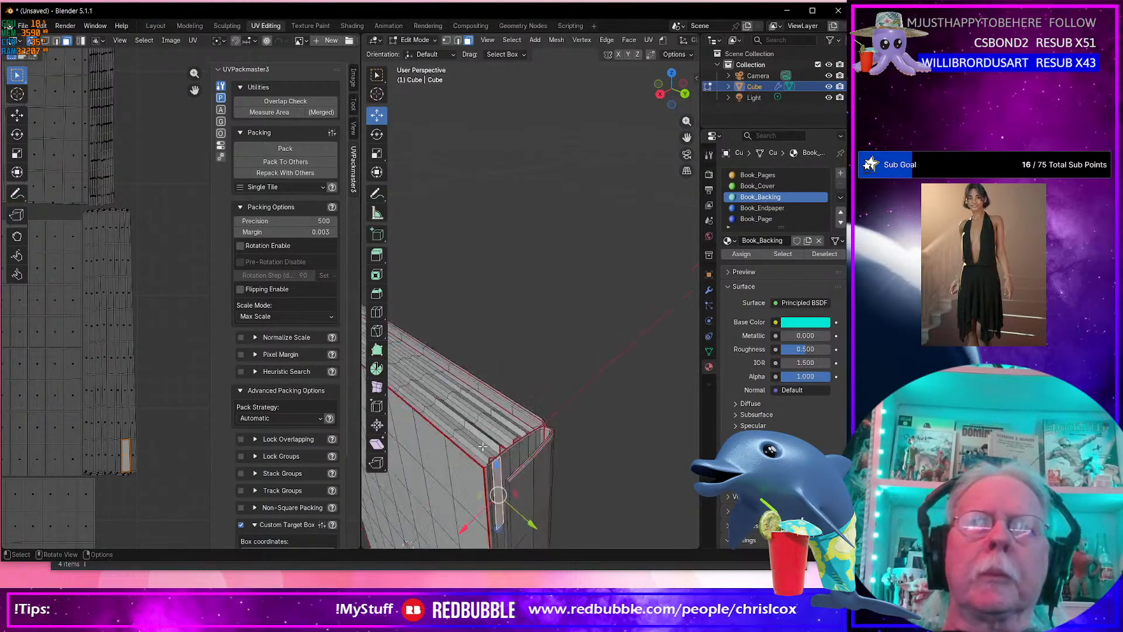
pyautogui.keyDown('shift'); pyautogui.moveTo(529, 454); pyautogui.dragTo(541, 351, button='middle'); pyautogui.keyUp('shift')
pyautogui.scroll(6, 544, 349)
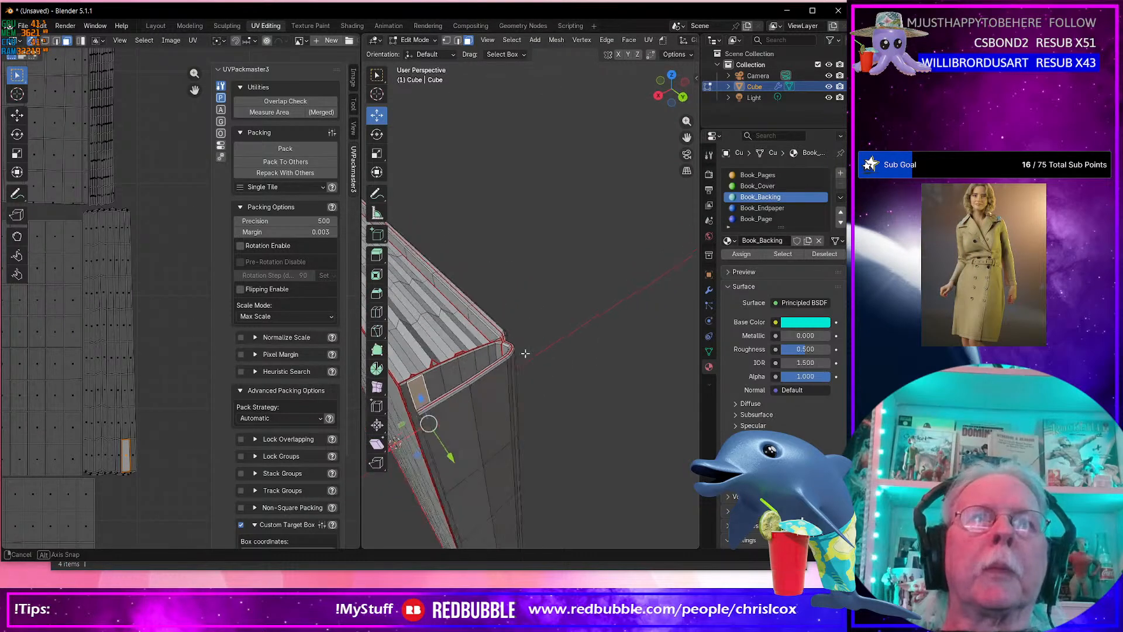
pyautogui.scroll(-6, 502, 365)
pyautogui.moveTo(503, 366); pyautogui.dragTo(511, 334, button='middle')
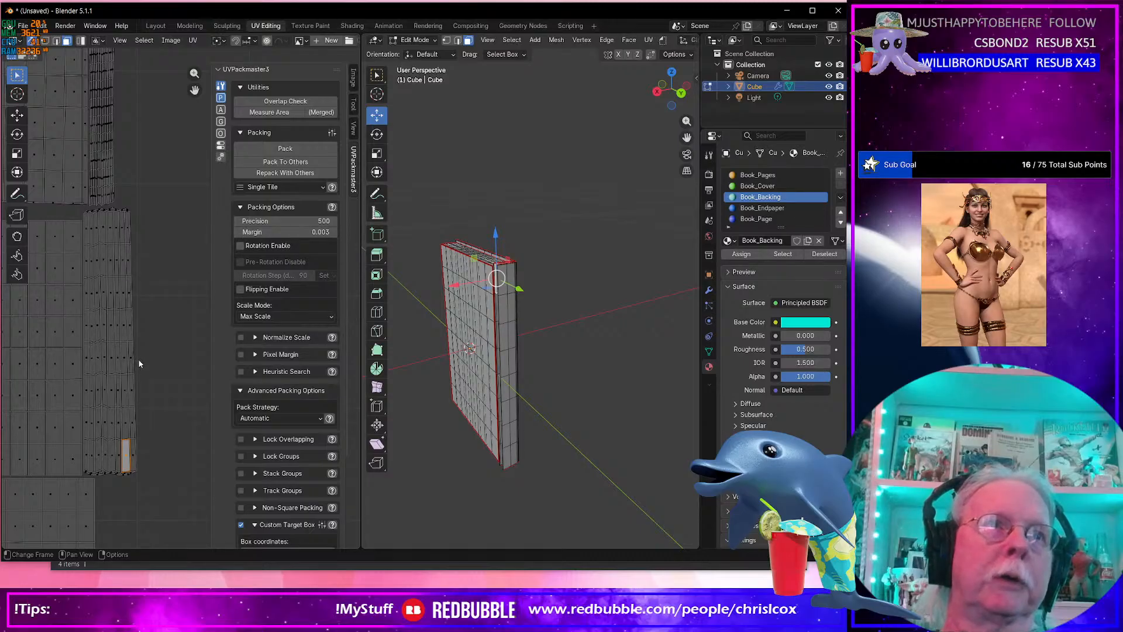
pyautogui.moveTo(139, 282); pyautogui.dragTo(147, 290, button='middle')
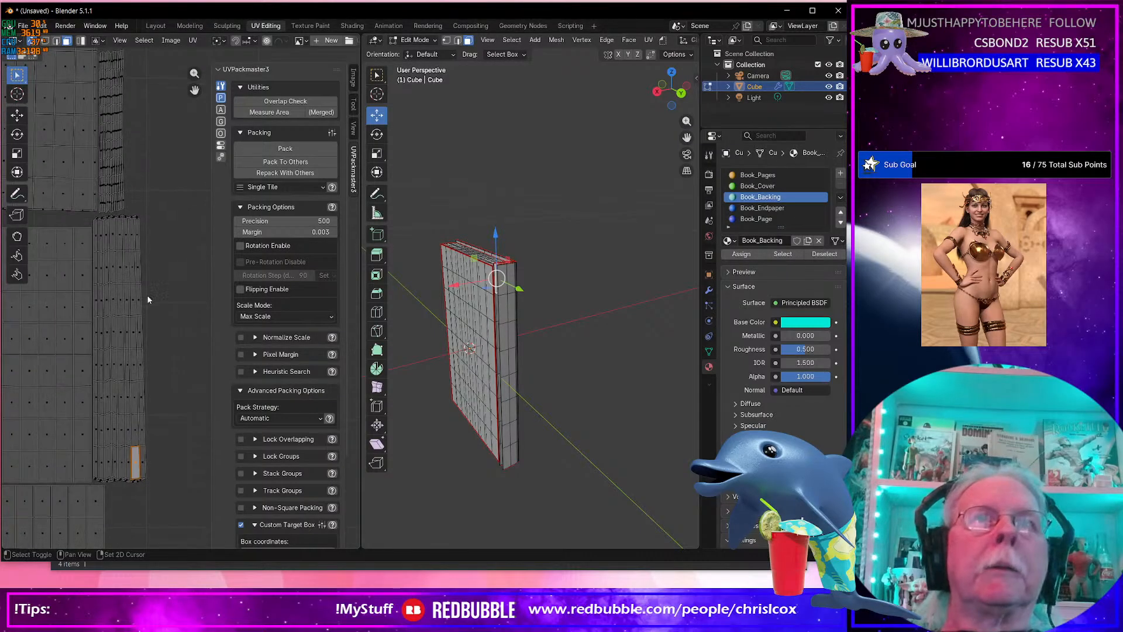
# Select the narrow face next to the front cover's seam at the book's upper corner.
pyautogui.scroll(-6, 156, 363)
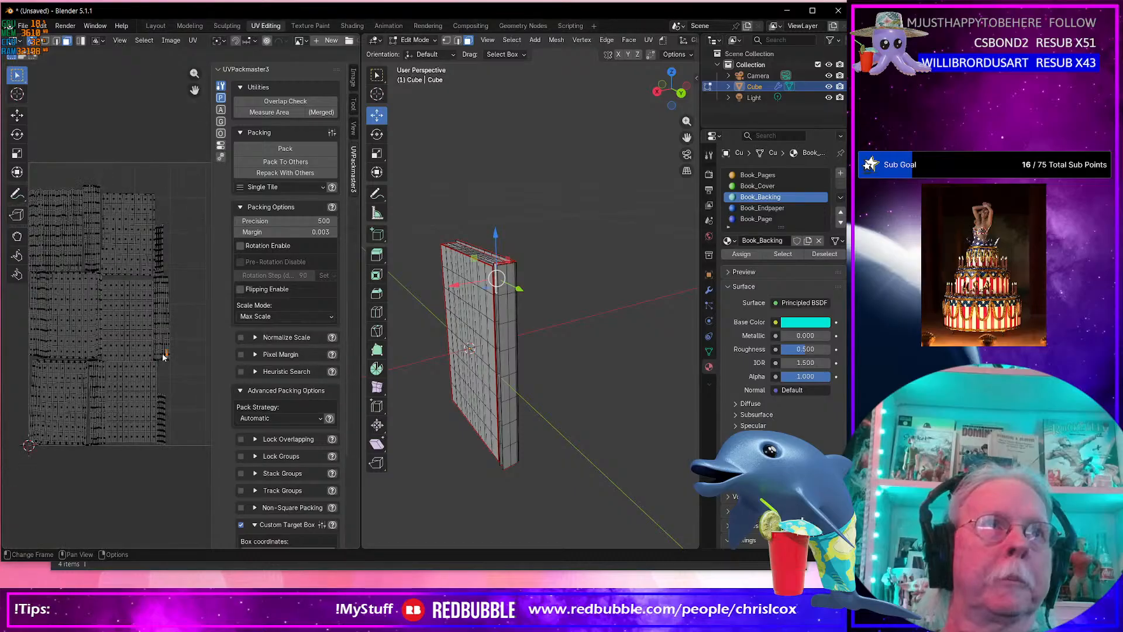
pyautogui.moveTo(155, 354); pyautogui.dragTo(153, 358, button='middle')
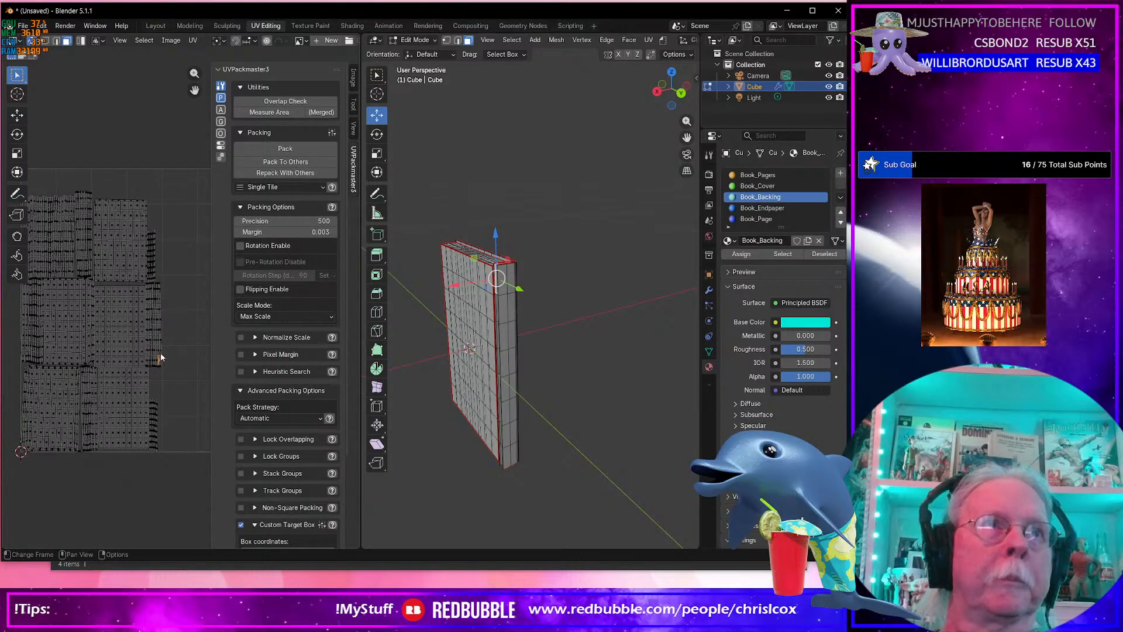
pyautogui.scroll(6, 553, 329)
pyautogui.moveTo(554, 345); pyautogui.dragTo(597, 354, button='middle')
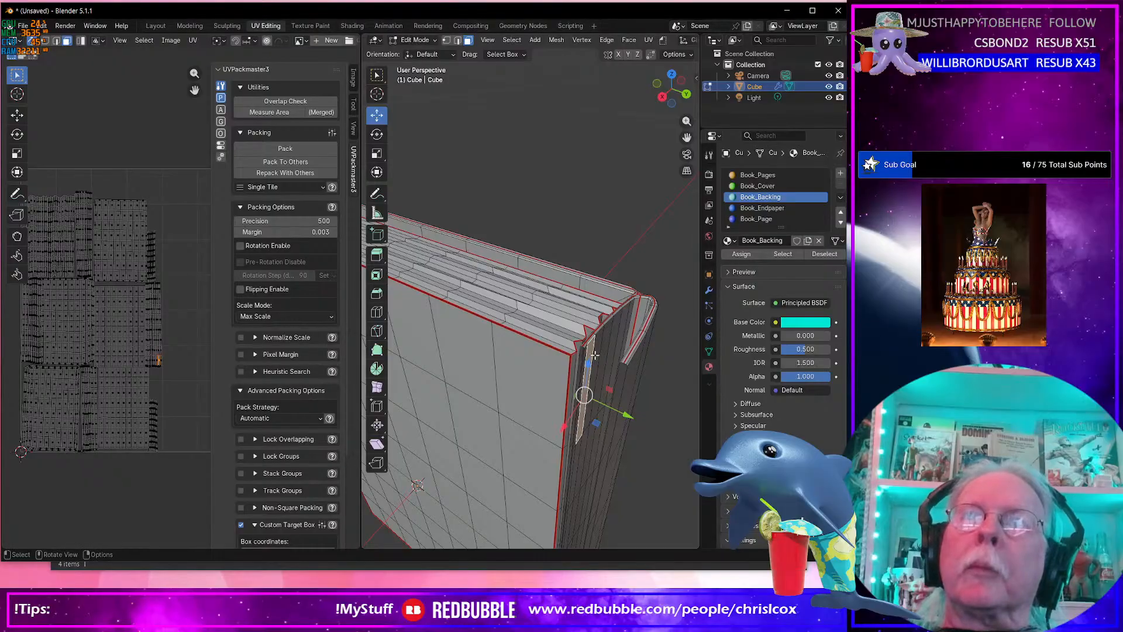
pyautogui.click(581, 353)
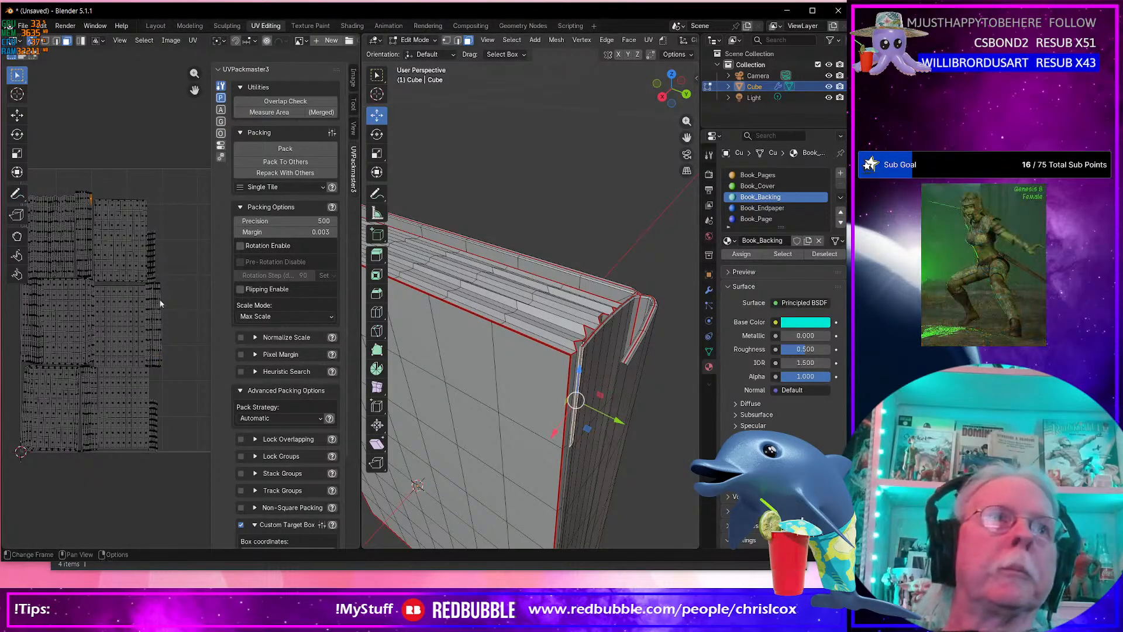
# Switch to vertex selection and select the outer edge loop of the selected face's UV island, checking its place on the book.
pyautogui.scroll(4, 133, 263)
pyautogui.scroll(2, 202, 350)
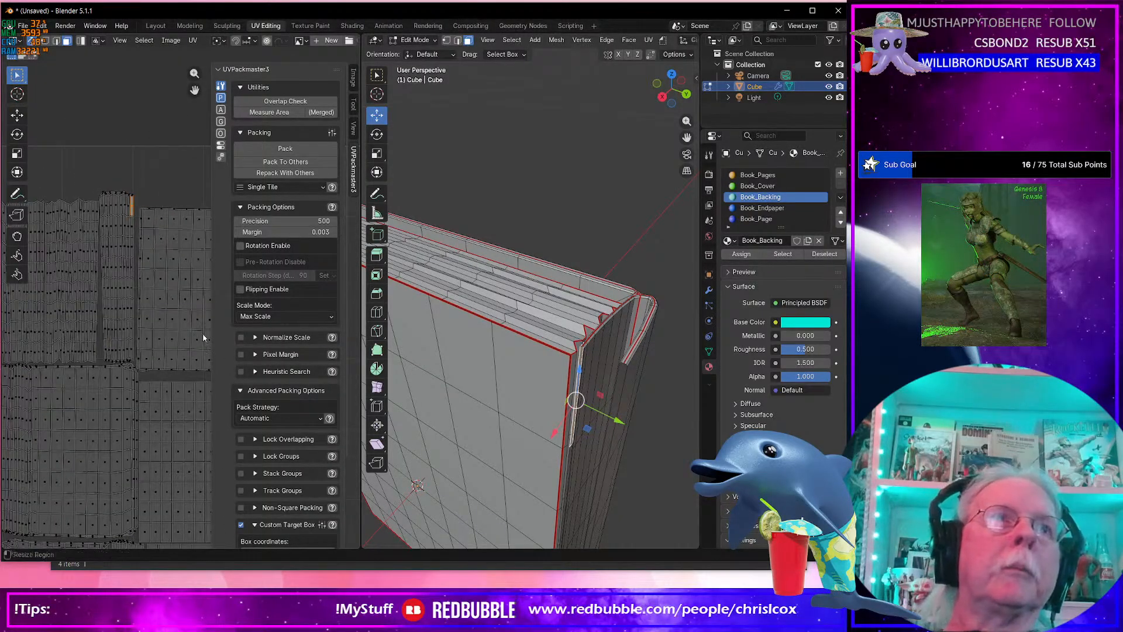
pyautogui.scroll(2, 128, 275)
pyautogui.moveTo(121, 276); pyautogui.dragTo(148, 327, button='middle')
pyautogui.press('1')
pyautogui.keyDown('alt'); pyautogui.click(128, 183); pyautogui.keyUp('alt')
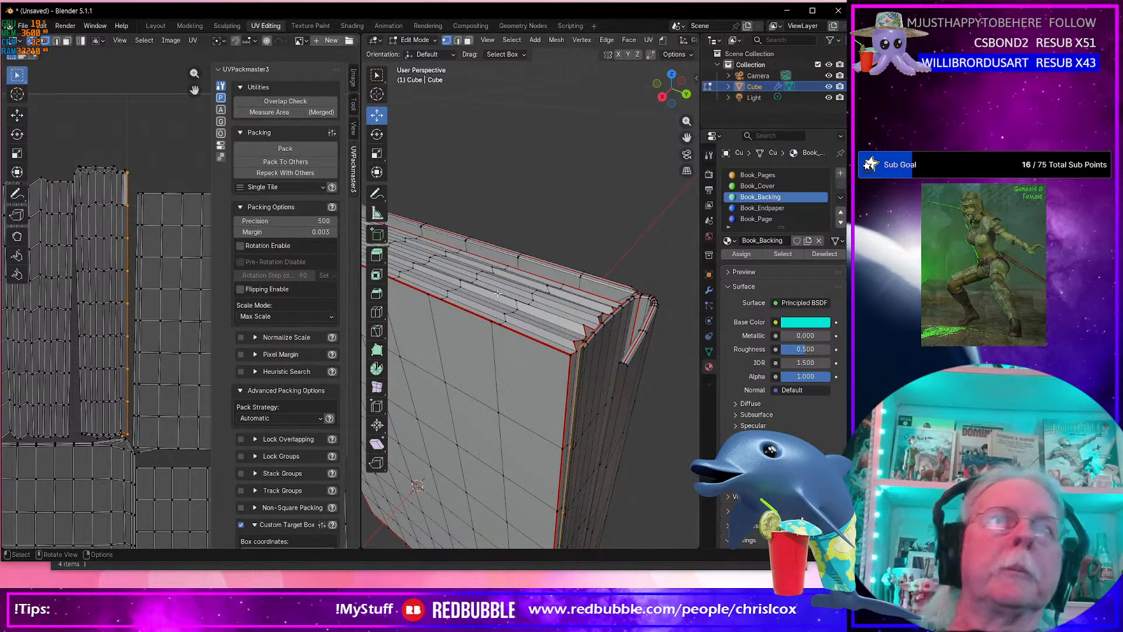
pyautogui.scroll(2, 611, 351)
pyautogui.scroll(2, 611, 352)
pyautogui.moveTo(611, 351); pyautogui.dragTo(584, 344, button='middle')
pyautogui.scroll(-3, 580, 337)
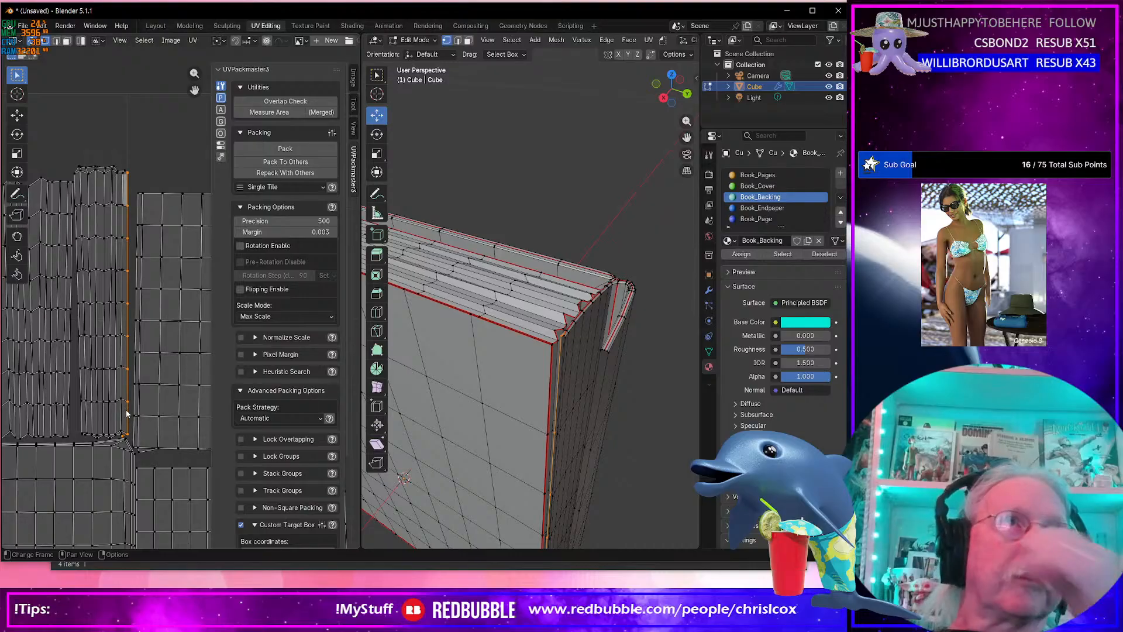
# Pin the island's outer edge vertices and flatten the edge with an X scale of 0.
pyautogui.press('p')
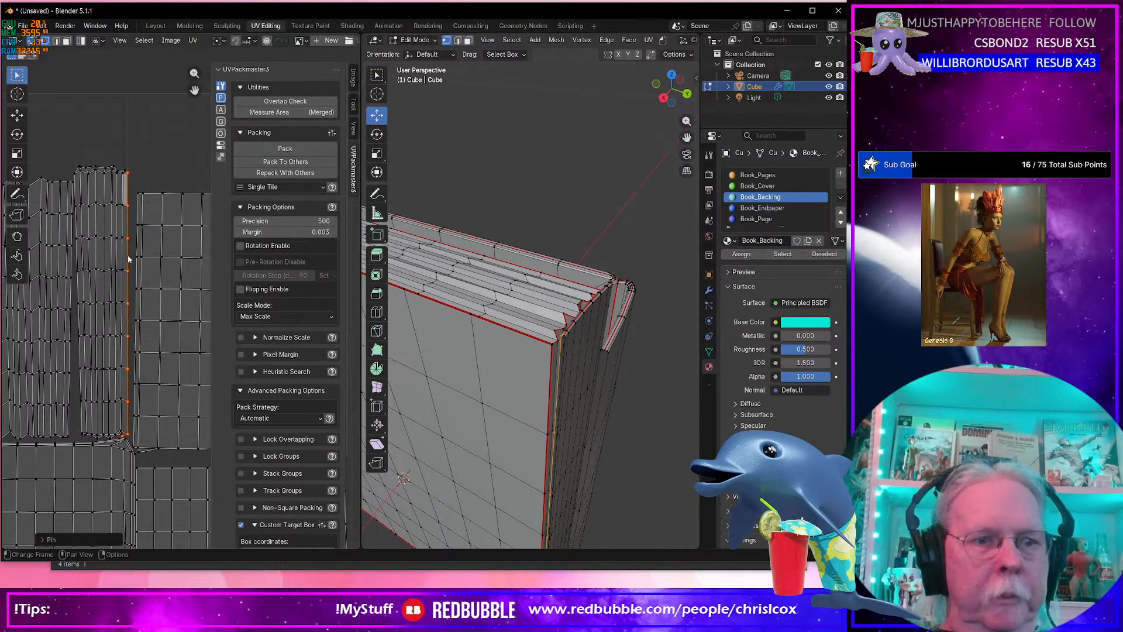
pyautogui.press('s')
pyautogui.press('x')
pyautogui.press('0')
pyautogui.press('Return')
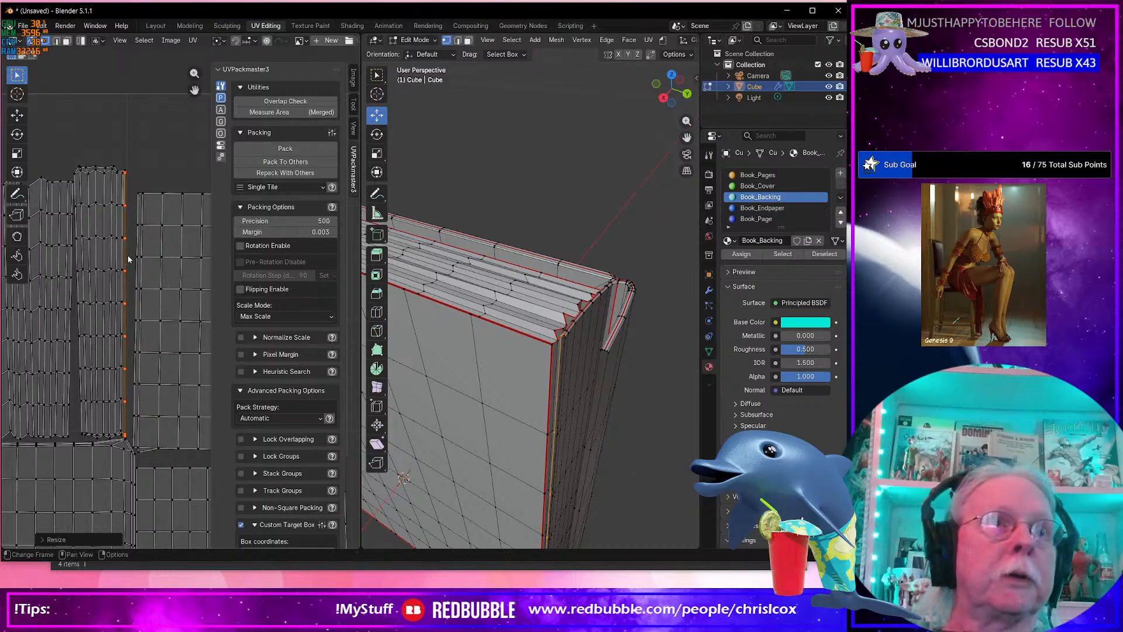
# Turn on live unwrap and flatten the pinned edge along X again so the island re-unwraps as a straight strip.
pyautogui.click(193, 40)
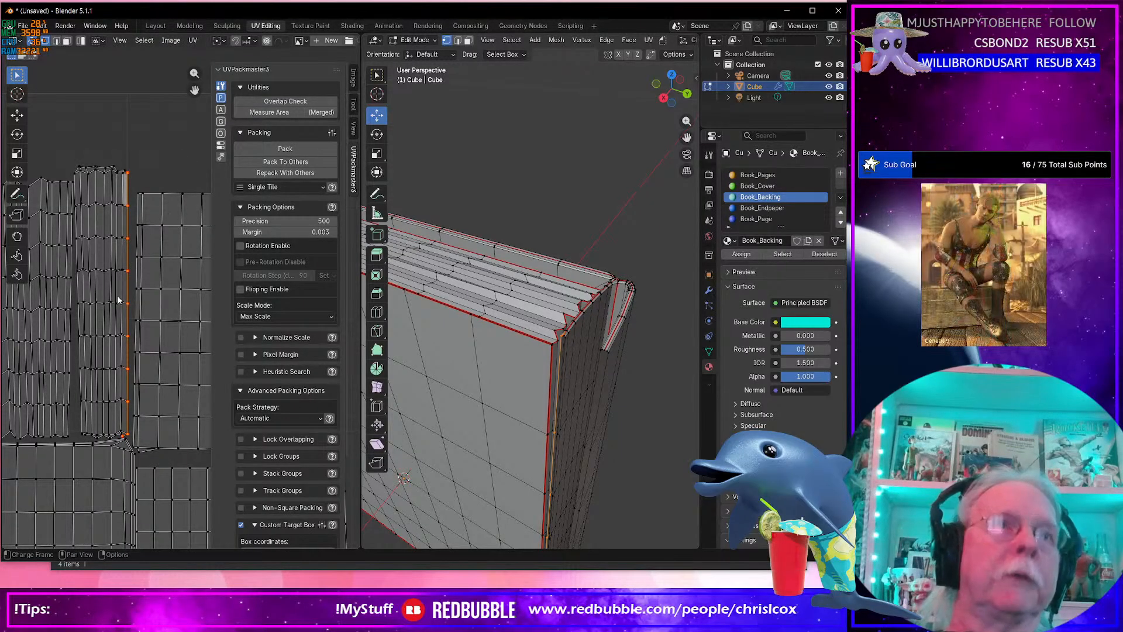
pyautogui.press('s')
pyautogui.press('x')
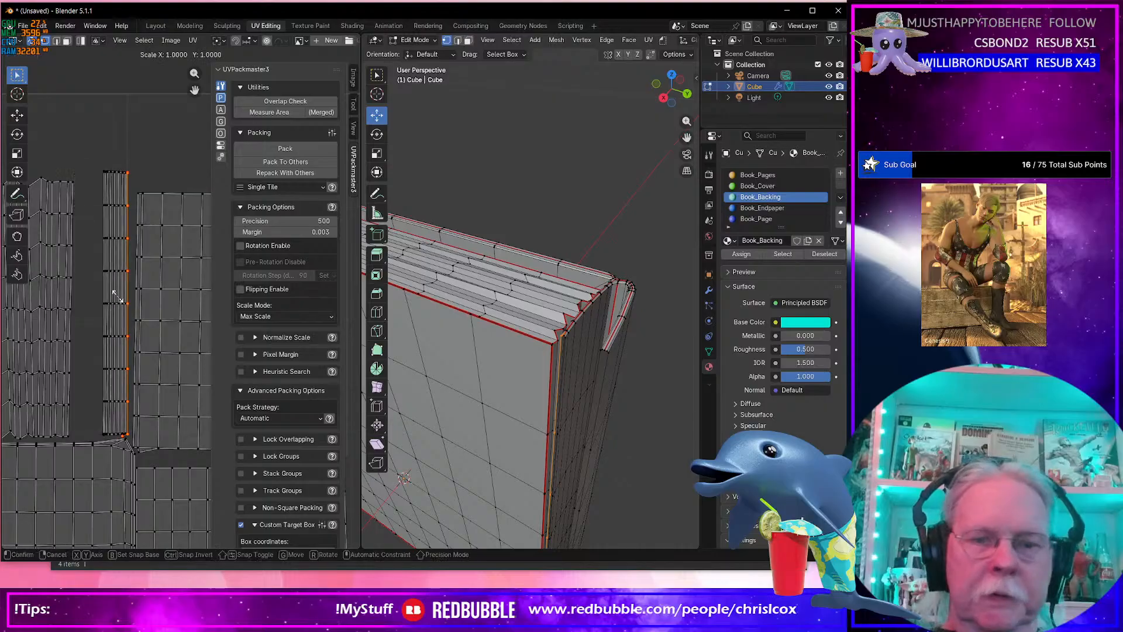
pyautogui.click(118, 300)
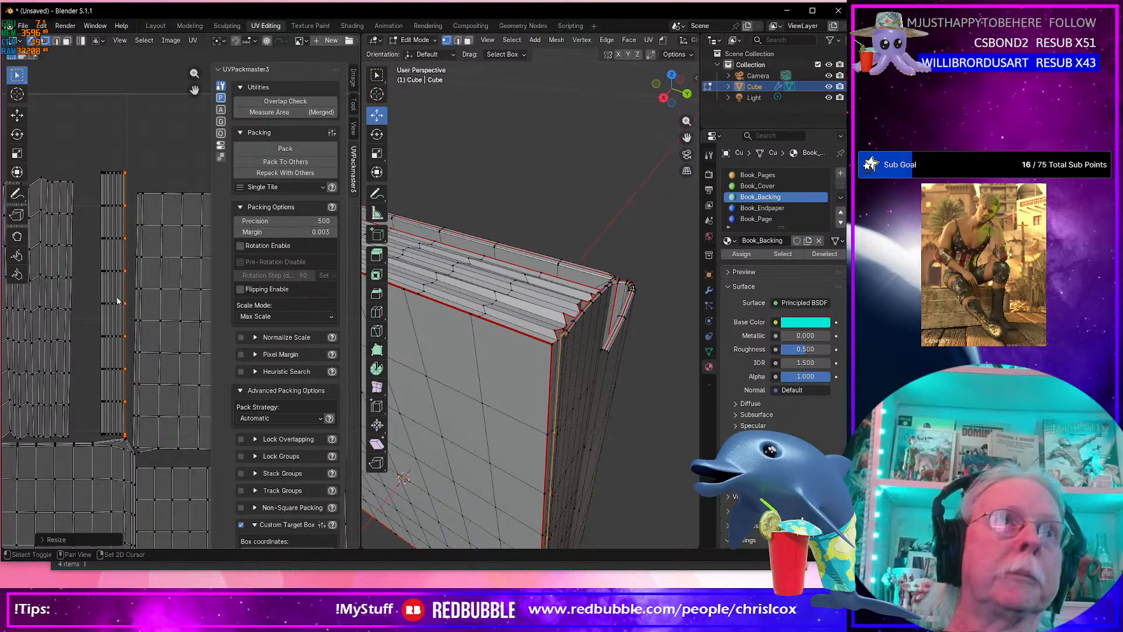
# Move the straightened strip into the free space beside the upper outer edge of the UV layout.
pyautogui.scroll(-2, 106, 293)
pyautogui.moveTo(96, 287); pyautogui.dragTo(8, 364, button='middle')
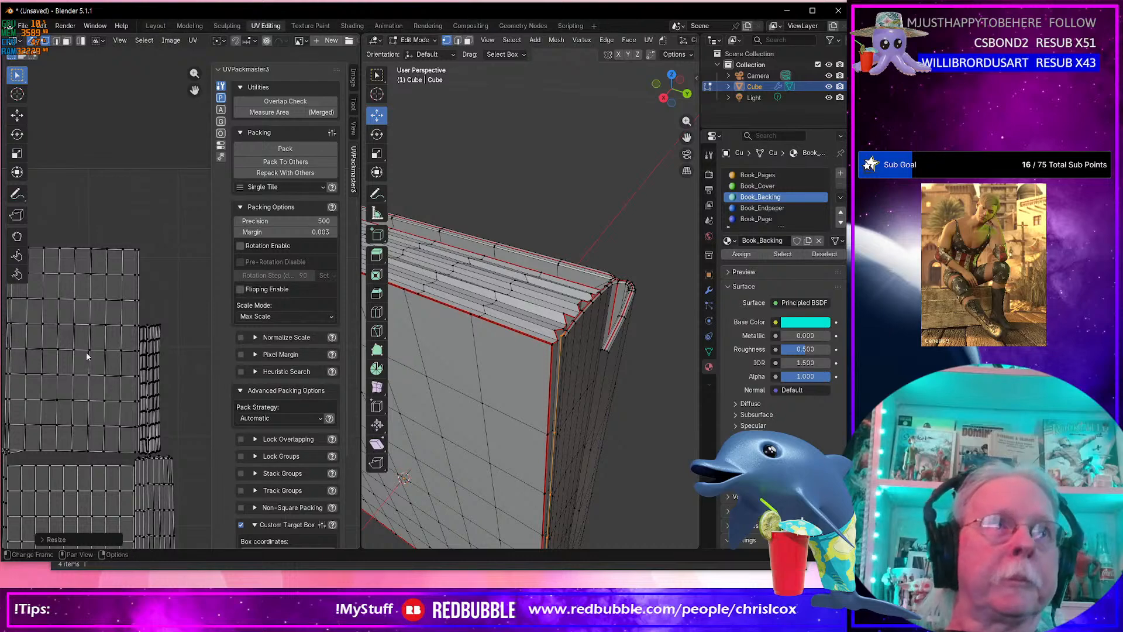
pyautogui.press('g')
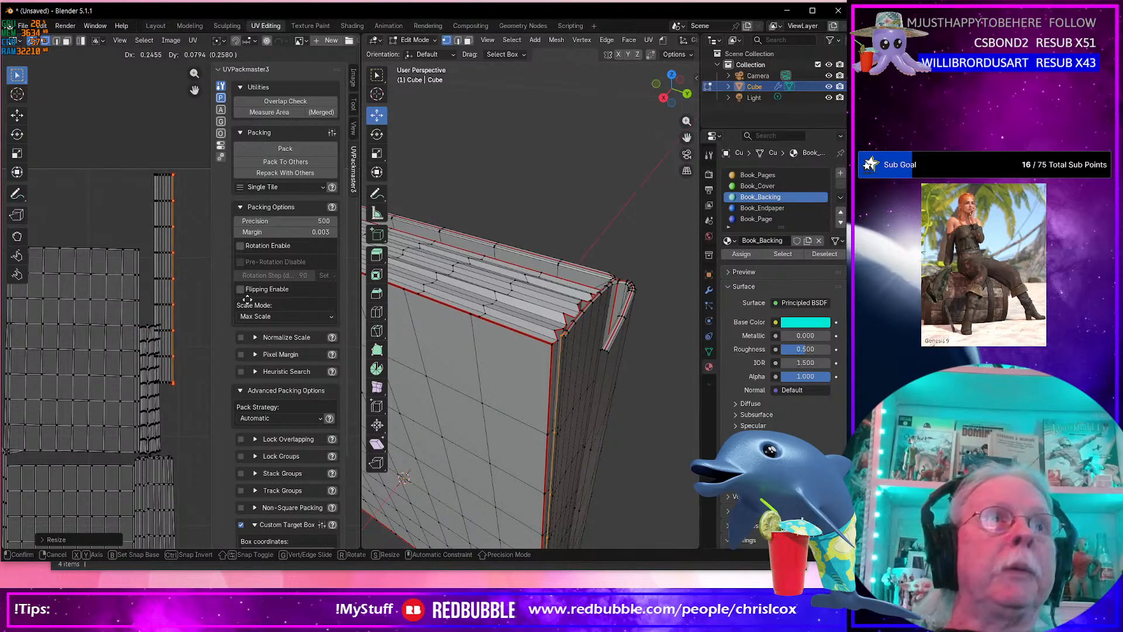
pyautogui.click(249, 300)
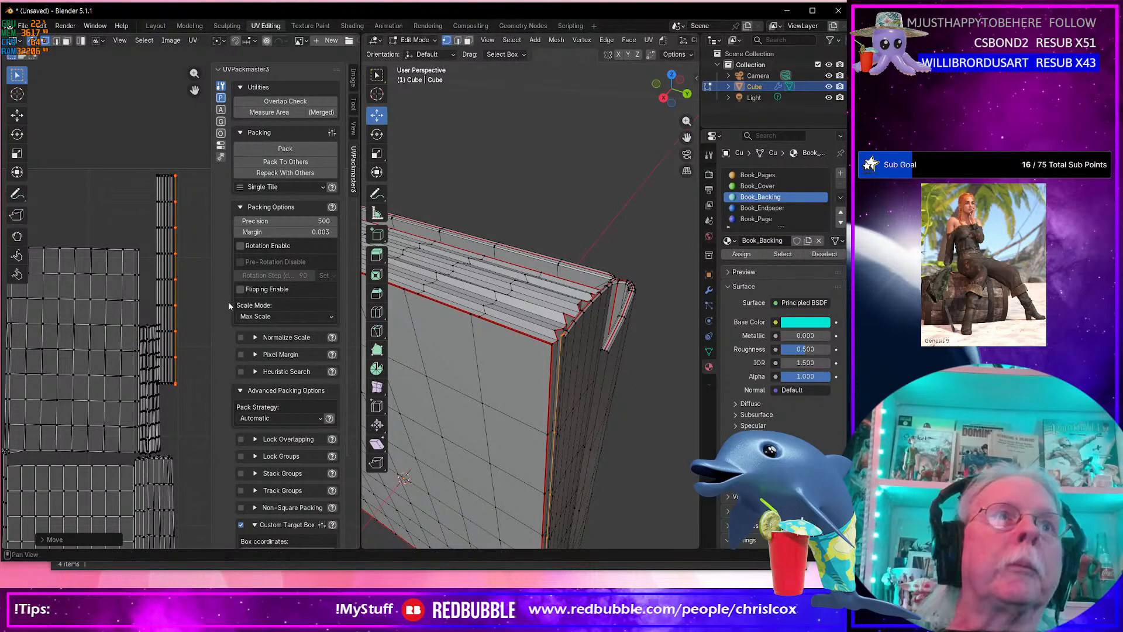
# Examine the moved strip's upper end in the UV layout and the matching hinge area on the book.
pyautogui.scroll(-3, 228, 301)
pyautogui.scroll(1, 150, 218)
pyautogui.scroll(6, 153, 217)
pyautogui.keyDown('shift'); pyautogui.moveTo(153, 218); pyautogui.dragTo(195, 394, button='middle'); pyautogui.keyUp('shift')
pyautogui.keyDown('shift'); pyautogui.moveTo(163, 67); pyautogui.dragTo(121, 539, button='middle'); pyautogui.keyUp('shift')
pyautogui.moveTo(609, 286); pyautogui.dragTo(559, 319, button='middle')
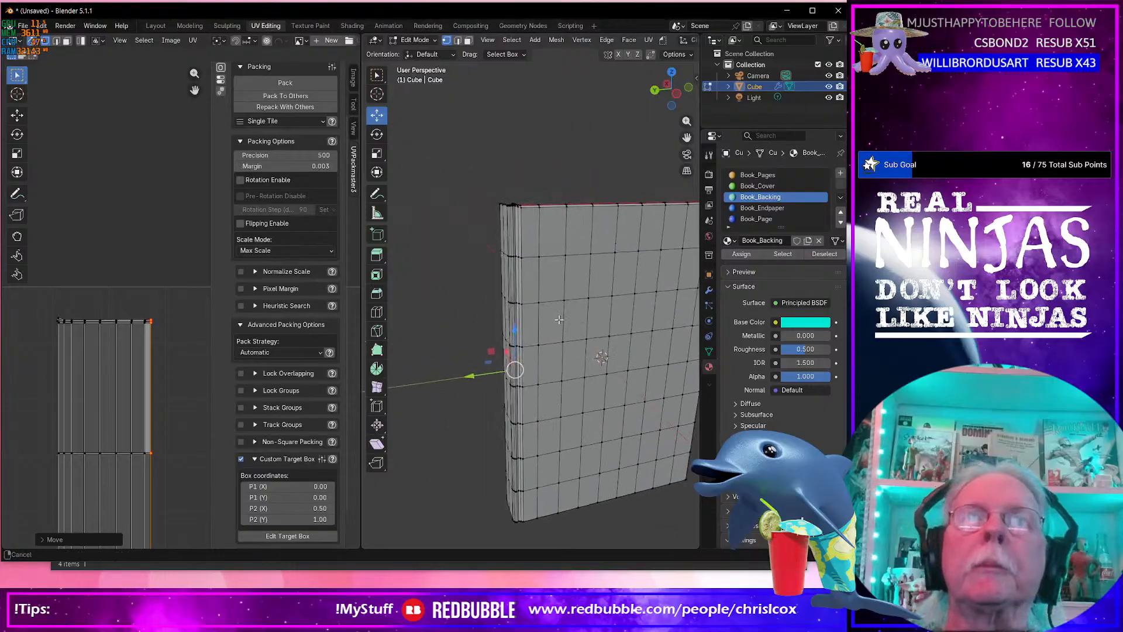
pyautogui.scroll(4, 559, 319)
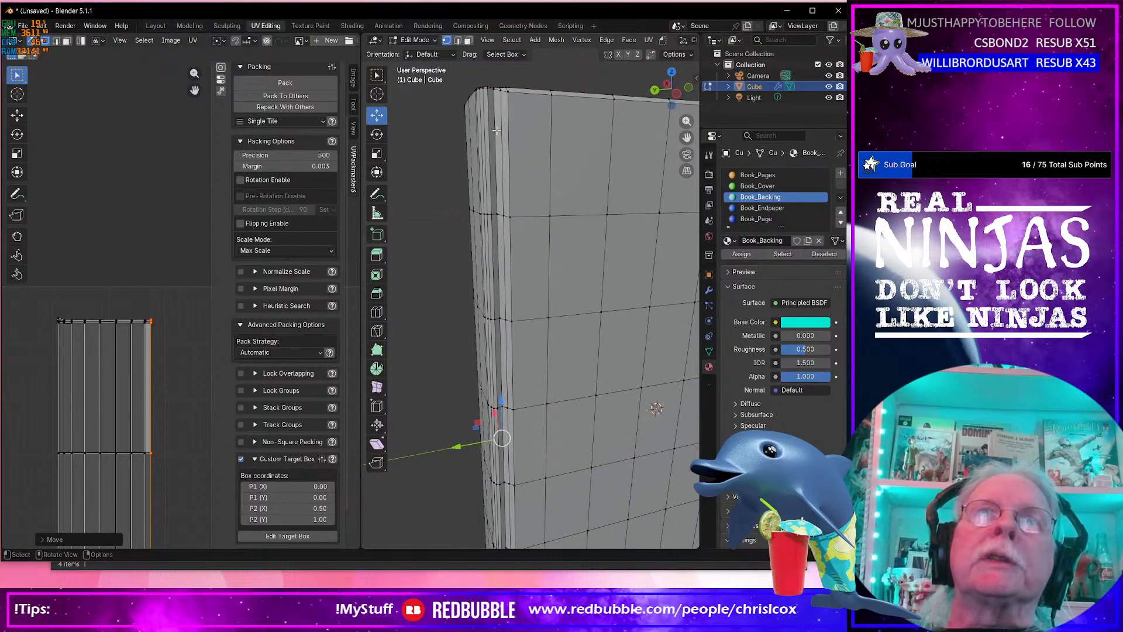
pyautogui.moveTo(497, 136); pyautogui.dragTo(530, 275, button='middle')
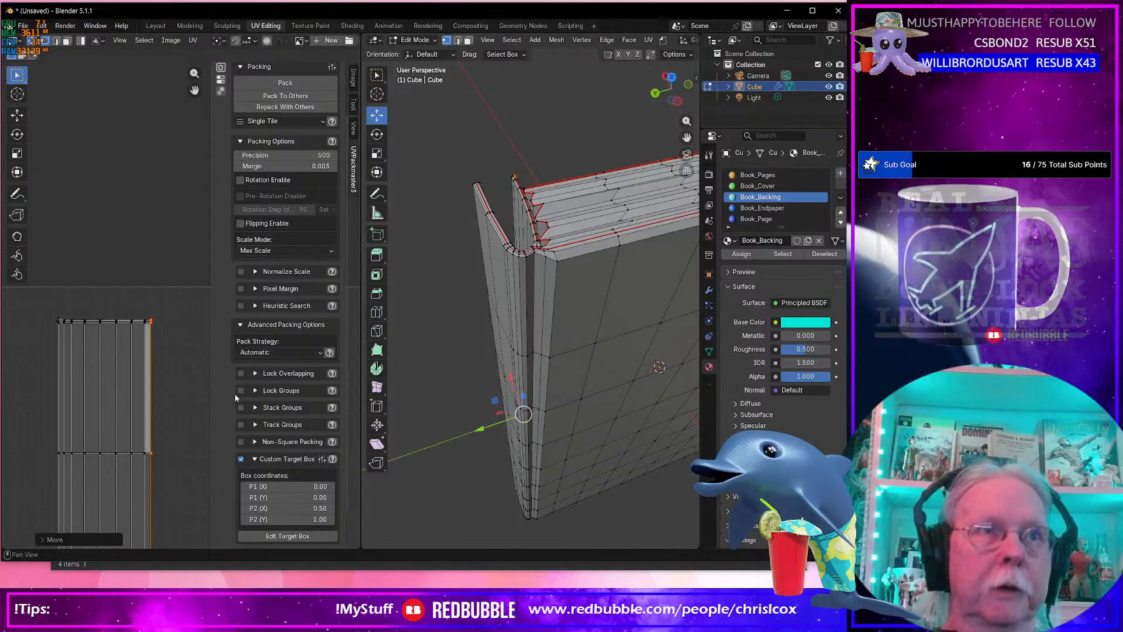
# Set the X coordinate of the strip's selected outer edge to 0.5 in the UV vertex properties.
pyautogui.scroll(3, 149, 351)
pyautogui.scroll(2, 148, 351)
pyautogui.keyDown('shift'); pyautogui.moveTo(128, 389); pyautogui.dragTo(187, 238, button='middle'); pyautogui.keyUp('shift')
pyautogui.keyDown('shift'); pyautogui.moveTo(162, 312); pyautogui.dragTo(123, 297, button='middle'); pyautogui.keyUp('shift')
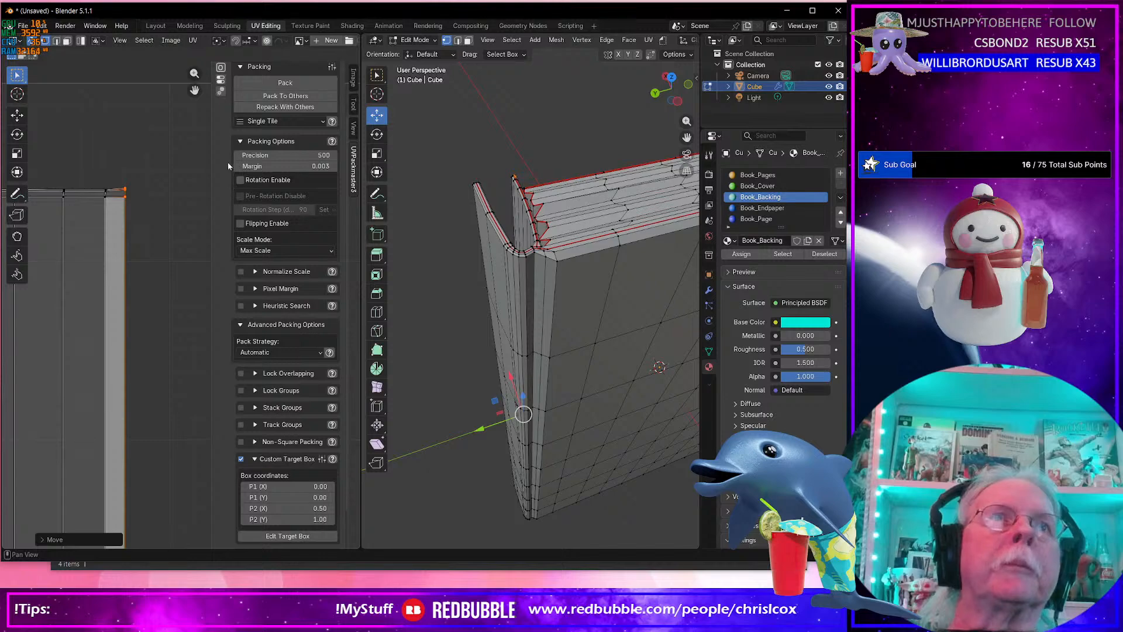
pyautogui.click(354, 77)
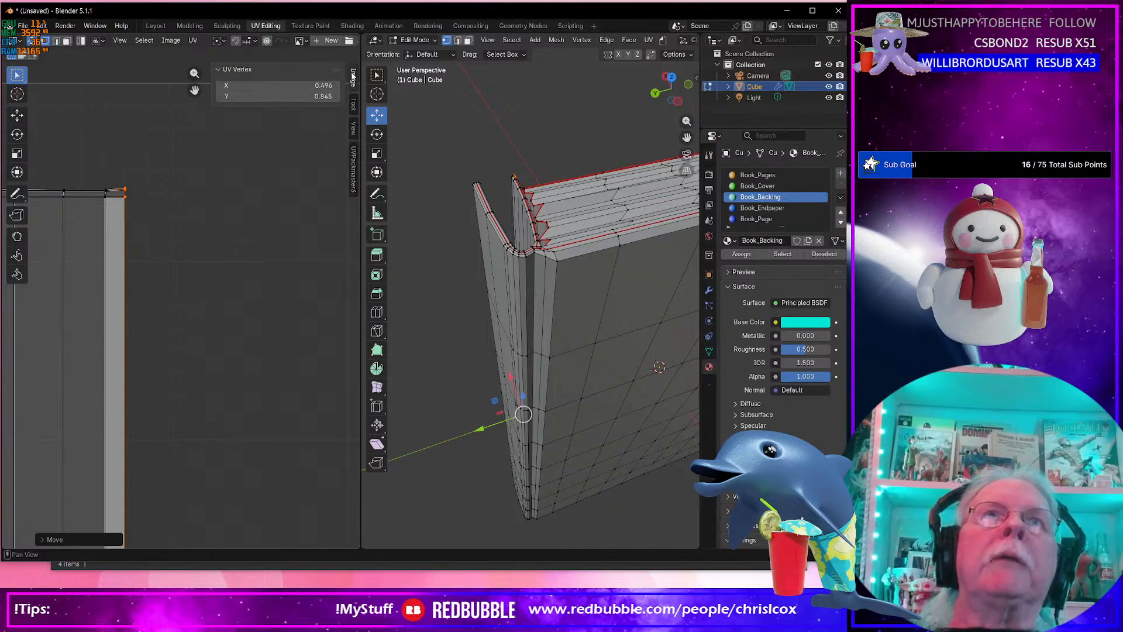
pyautogui.click(325, 86)
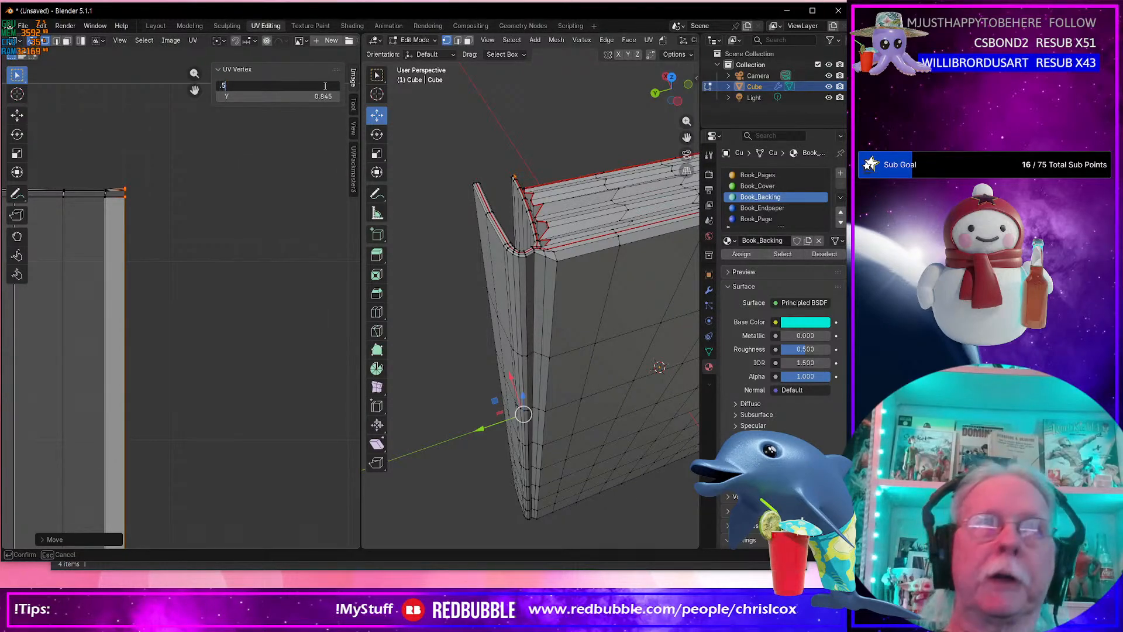
pyautogui.write('.5')
pyautogui.press('Return')
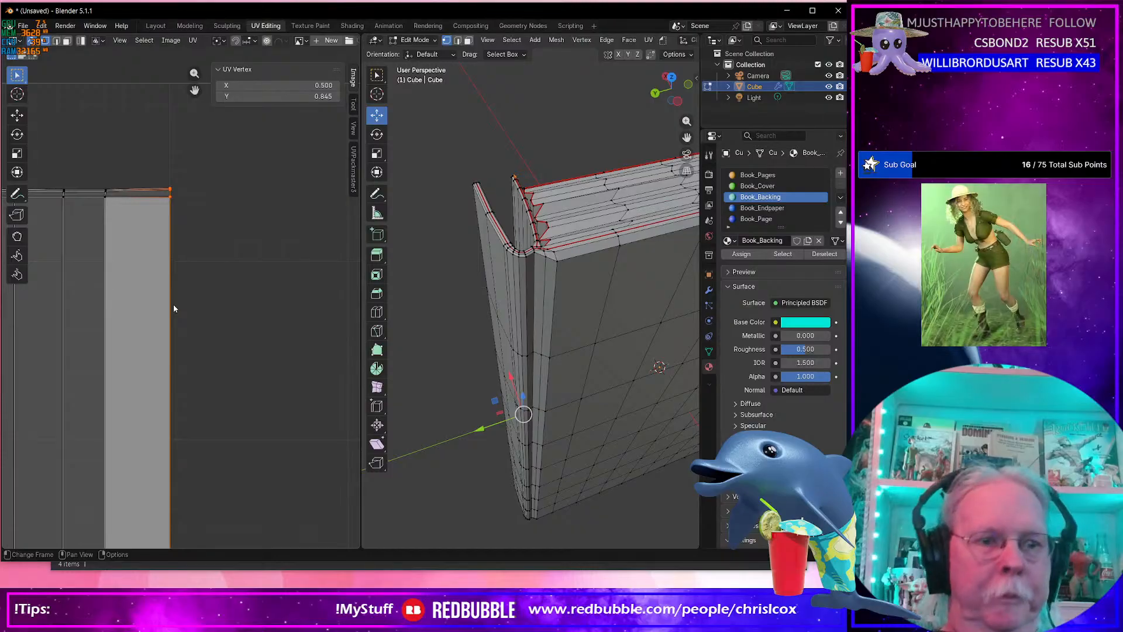
# Move the strip up along Y to the tile's upper boundary, to a Y coordinate of about 0.852.
pyautogui.press('g')
pyautogui.press('y')
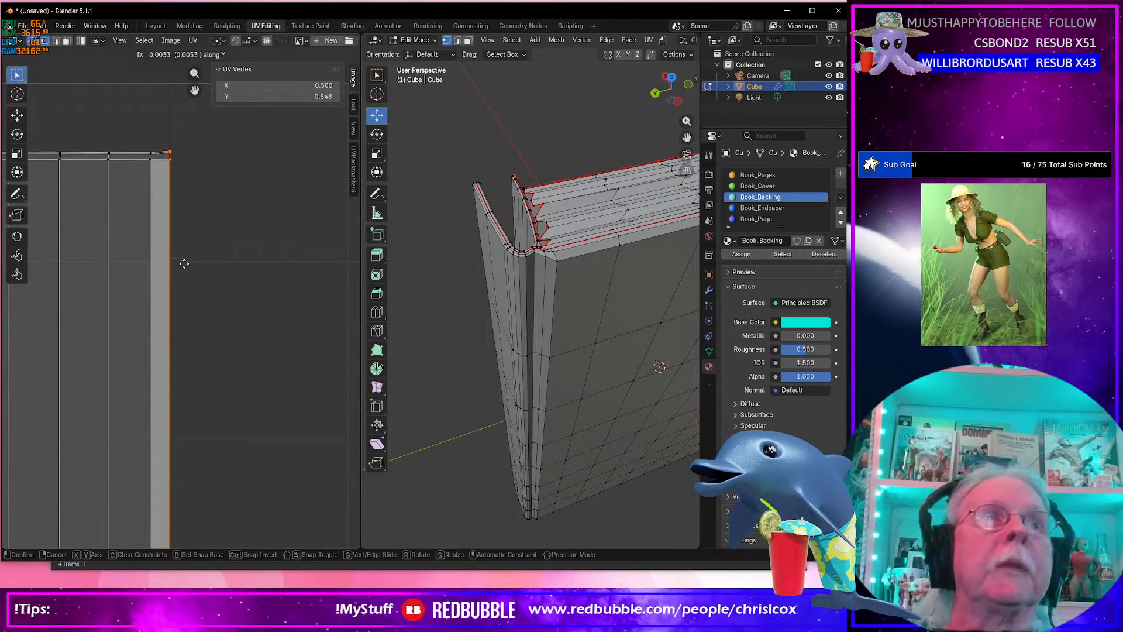
pyautogui.click(178, 216)
pyautogui.scroll(-1, 176, 250)
pyautogui.scroll(-4, 176, 252)
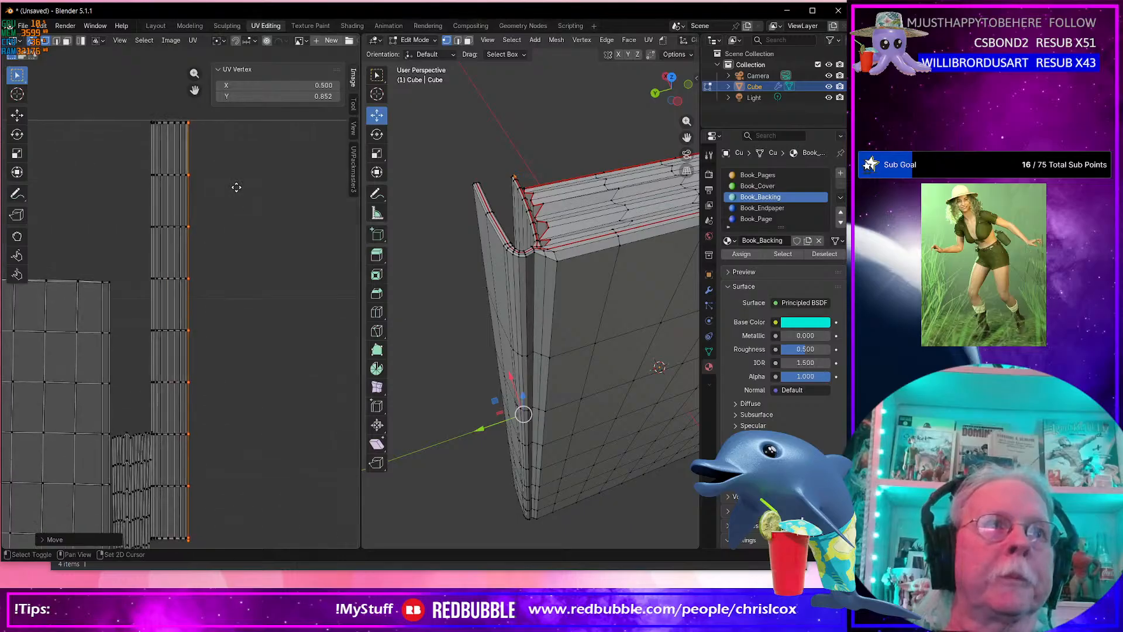
# Select the outer edge loop of the slanted strip island lower down in the UV layout.
pyautogui.moveTo(246, 367); pyautogui.dragTo(247, 280, button='middle')
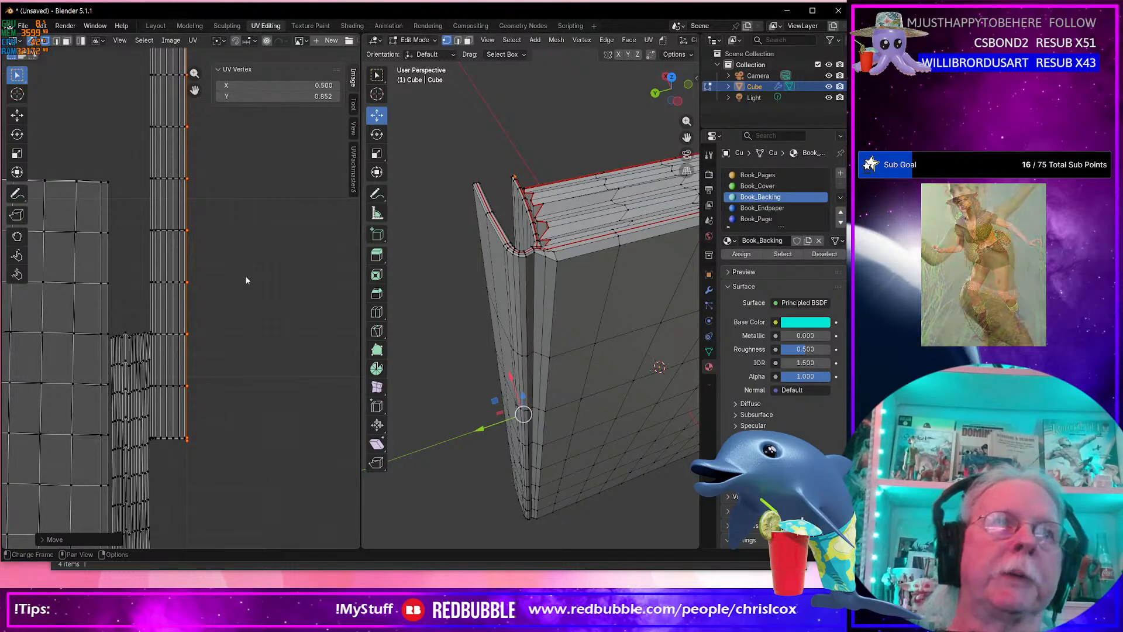
pyautogui.scroll(-3, 248, 287)
pyautogui.moveTo(254, 372); pyautogui.dragTo(274, 143, button='middle')
pyautogui.moveTo(246, 297); pyautogui.dragTo(244, 275, button='middle')
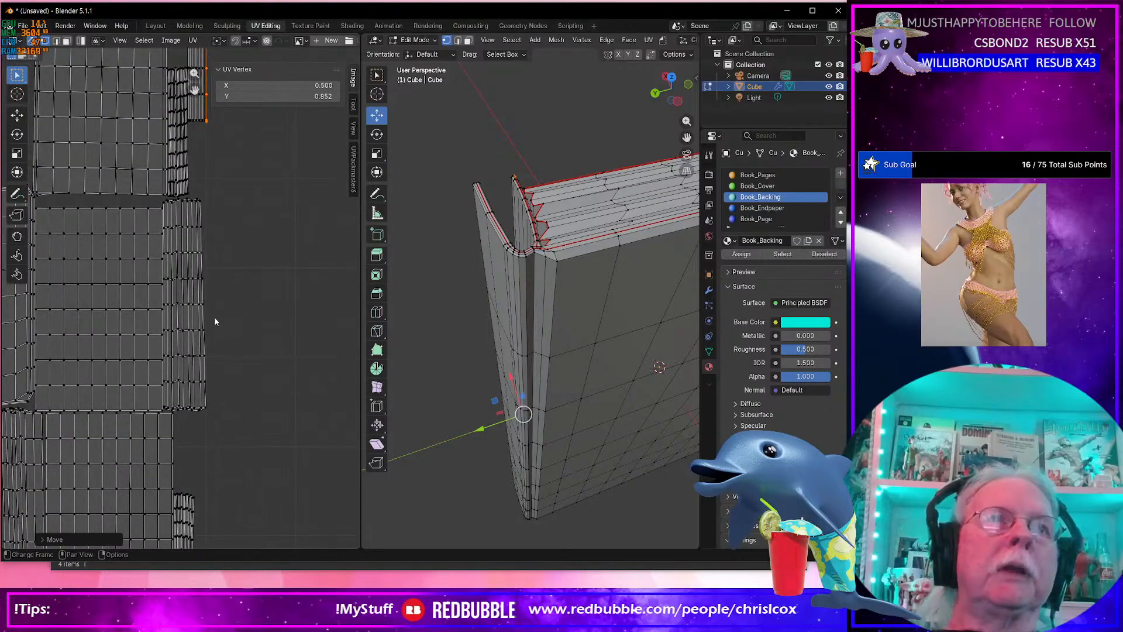
pyautogui.keyDown('alt'); pyautogui.click(210, 326); pyautogui.keyUp('alt')
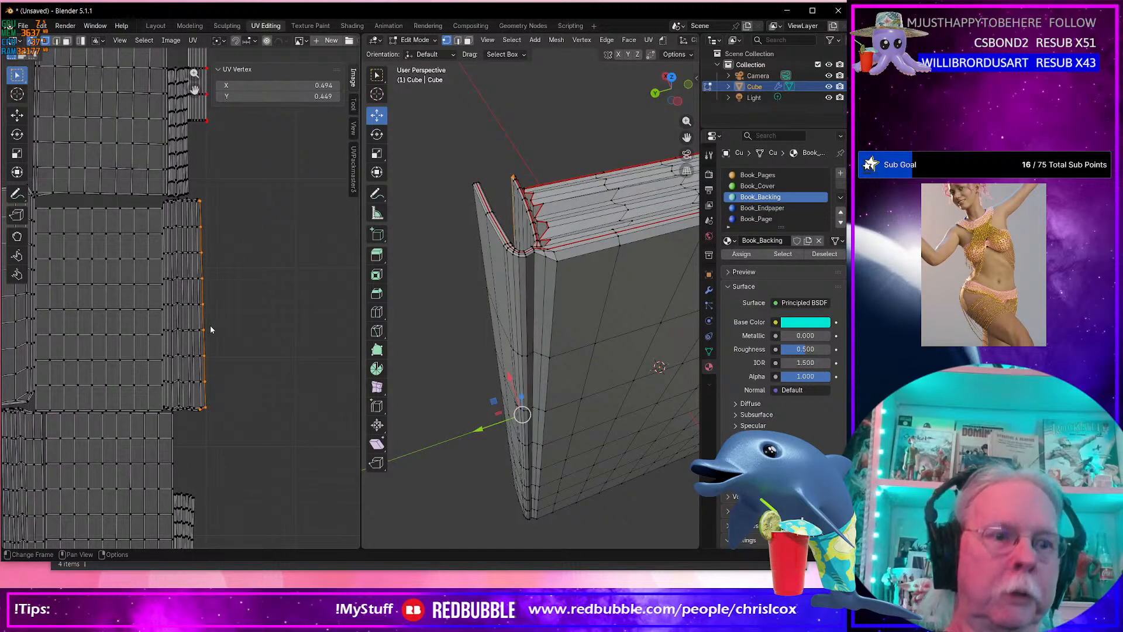
pyautogui.press('s')
pyautogui.press('0')
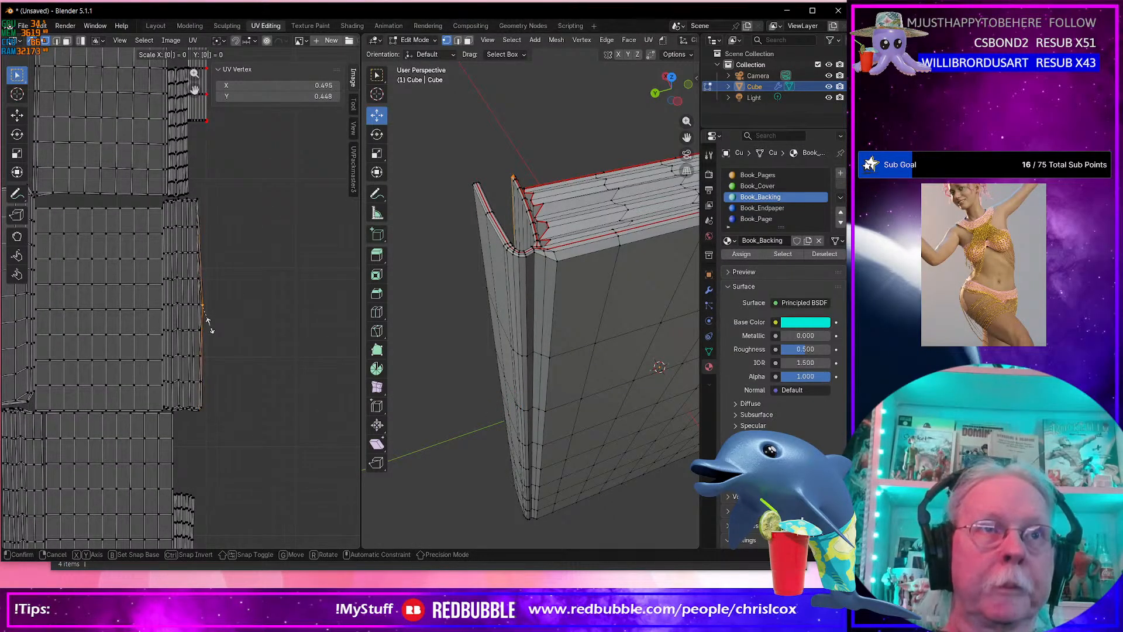
pyautogui.press('Return')
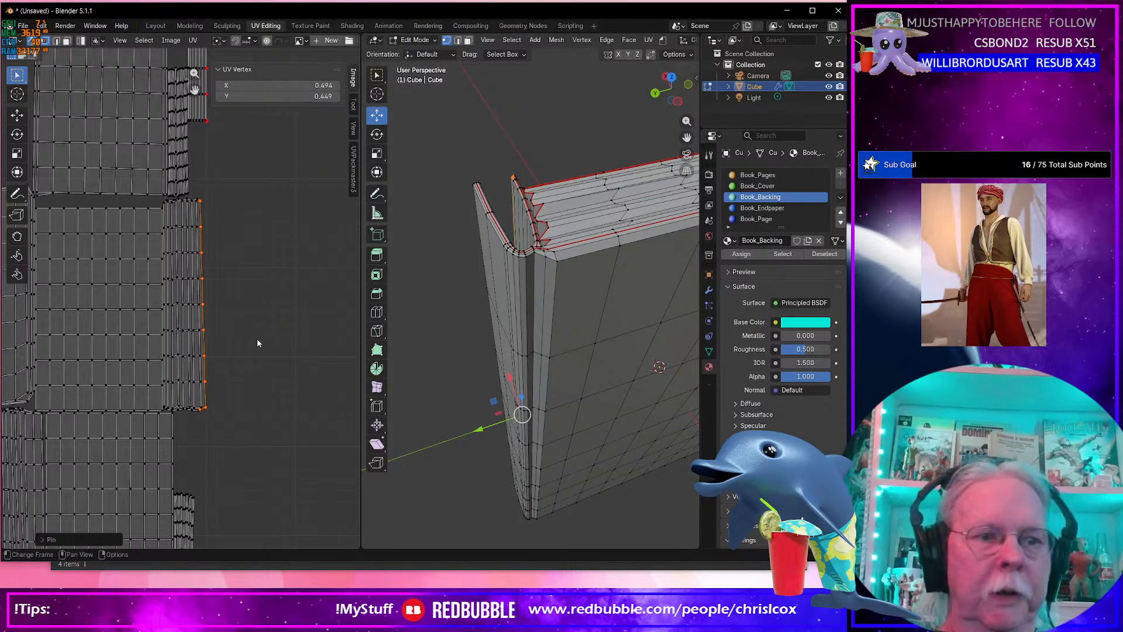
# Pin the lower strip's outer edge vertices and flatten the edge with an X scale of 0.
pyautogui.press('s')
pyautogui.press('x')
pyautogui.press('0')
pyautogui.press('Return')
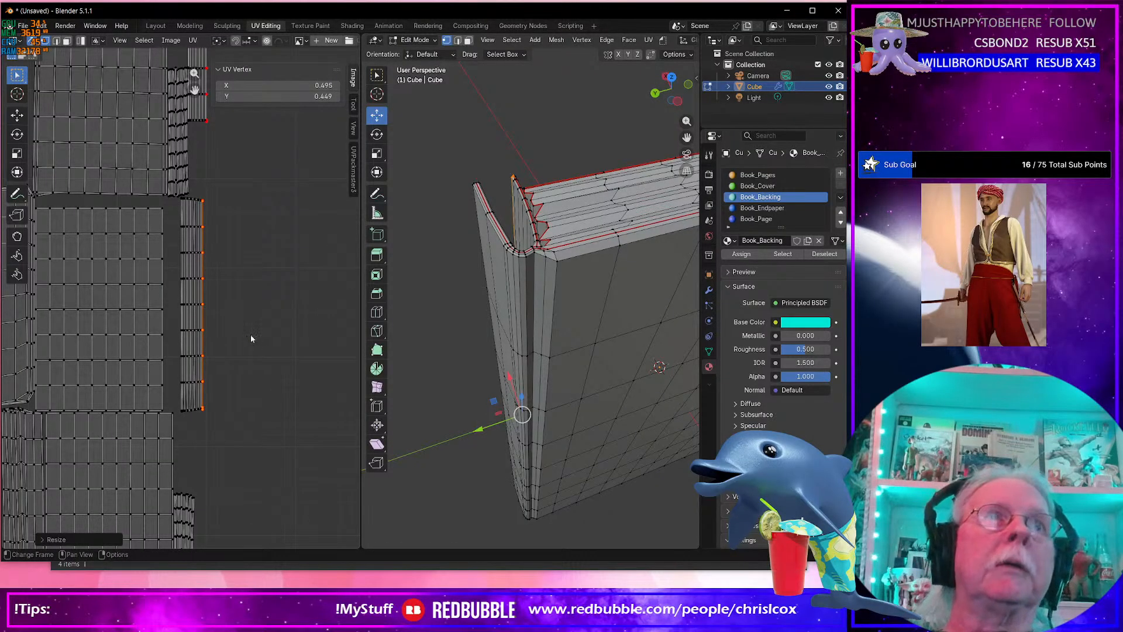
# Set the X coordinate of the lower strip's outer edge to 0.5.
pyautogui.scroll(3, 255, 334)
pyautogui.moveTo(225, 308); pyautogui.dragTo(202, 426, button='middle')
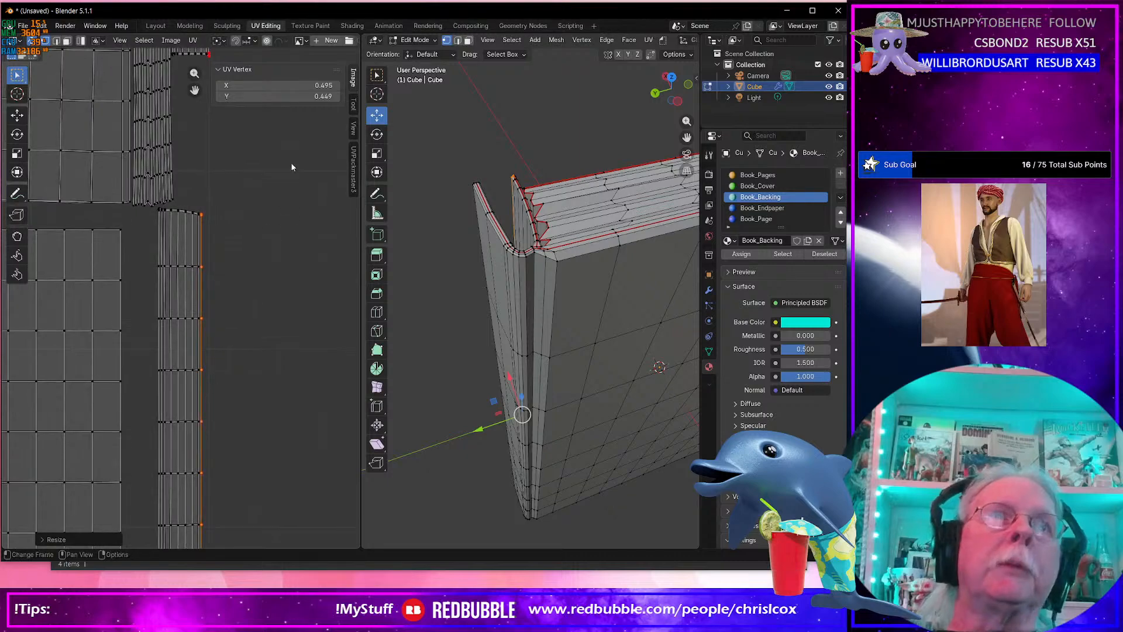
pyautogui.click(317, 86)
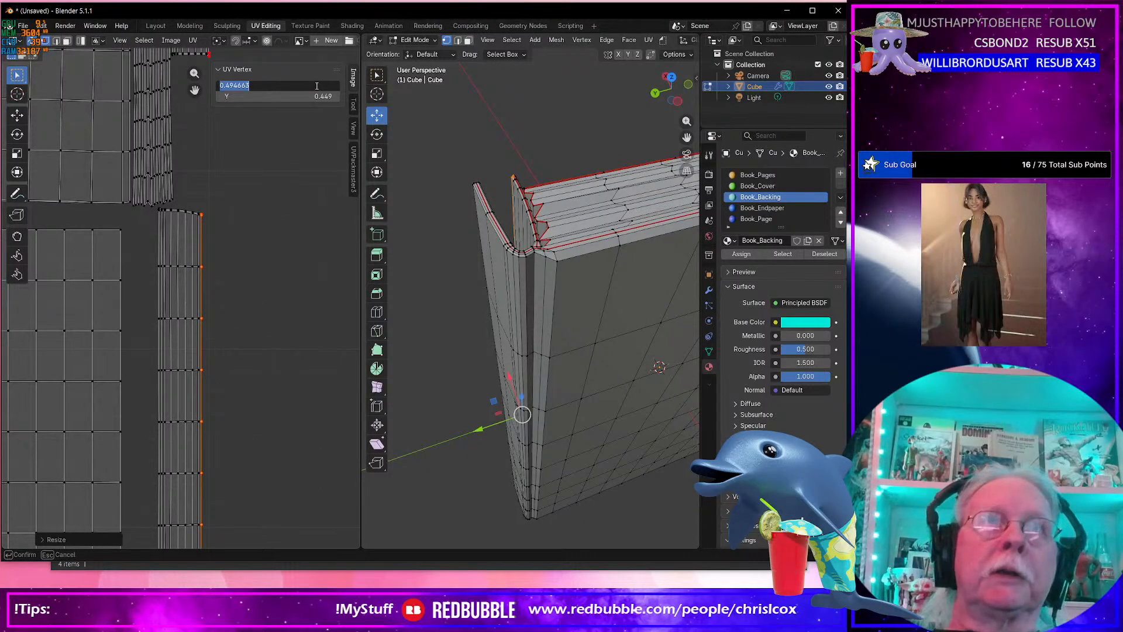
pyautogui.write('.5')
pyautogui.press('Return')
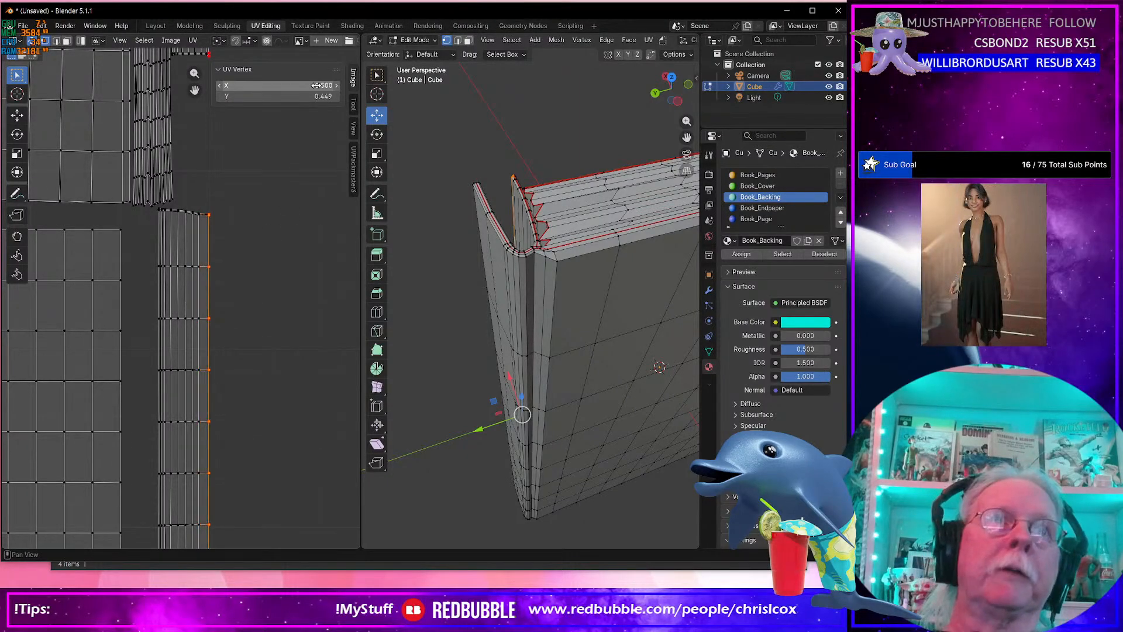
# Move the lower straightened strip up in the UV layout until it sits just below the upper strip, at a Y of about 0.548.
pyautogui.press('g')
pyautogui.press('y')
pyautogui.click(220, 299)
pyautogui.scroll(-5, 220, 300)
pyautogui.scroll(6, 222, 299)
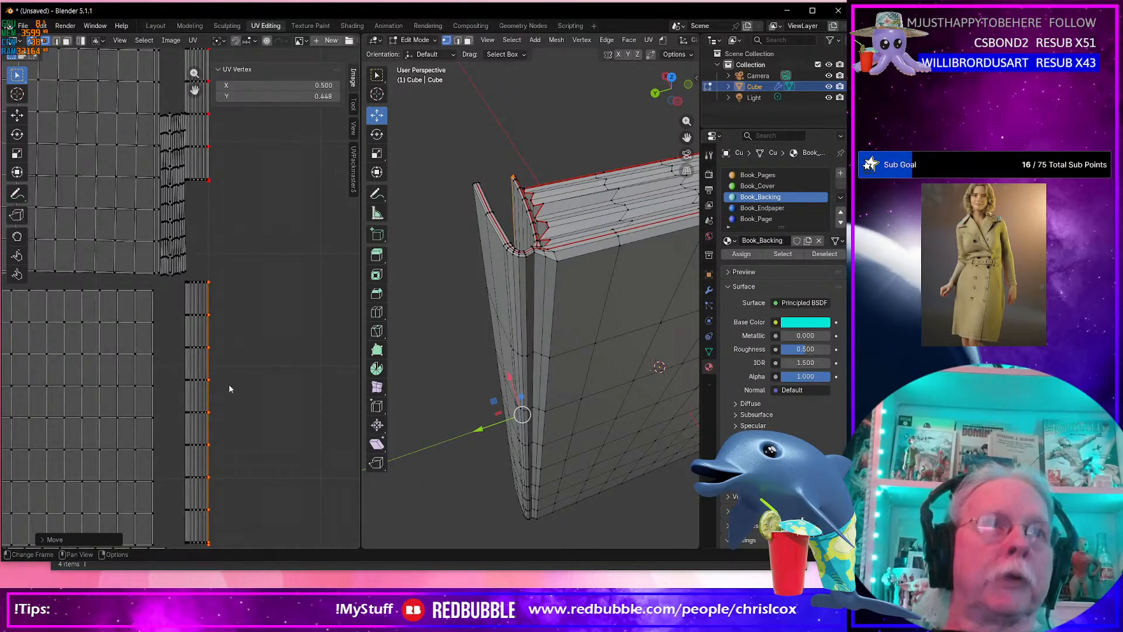
pyautogui.press('g')
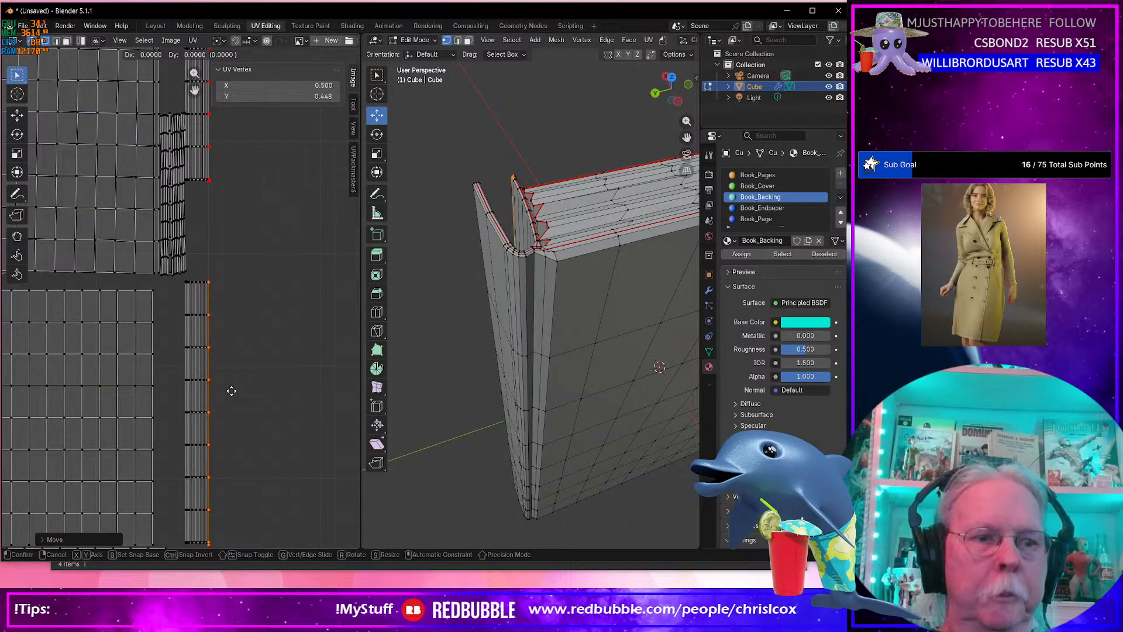
pyautogui.click(230, 300)
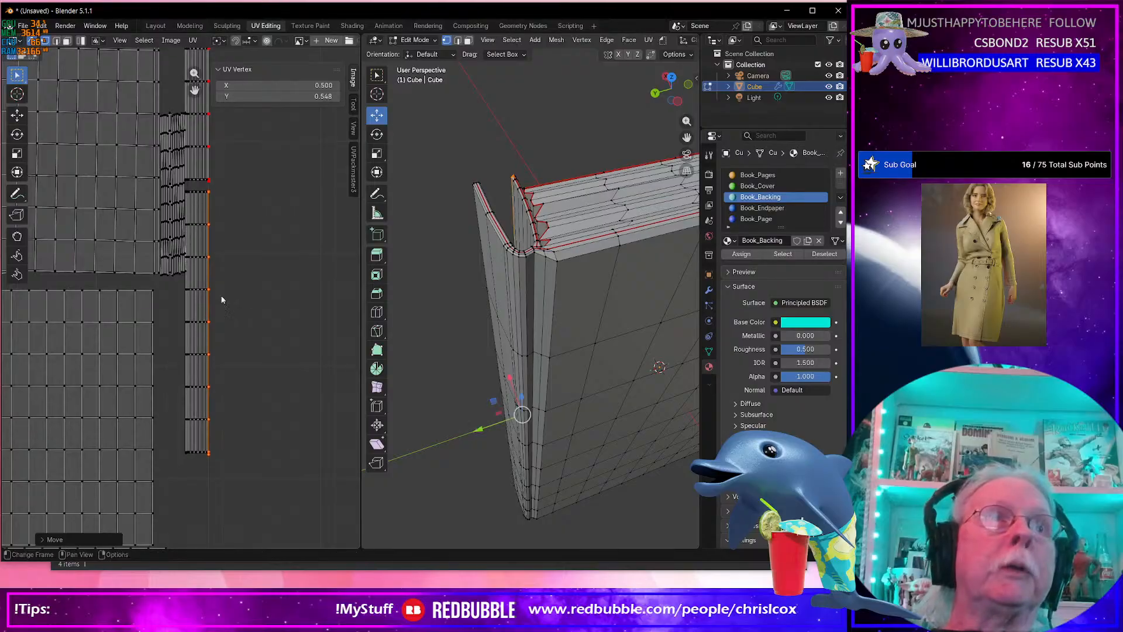
# Select the next slanted strip island and move it directly below the two straightened strips, to about X 0.481 and Y 0.305.
pyautogui.click(169, 256)
pyautogui.hotkey('ctrl', 'l')
pyautogui.press('g')
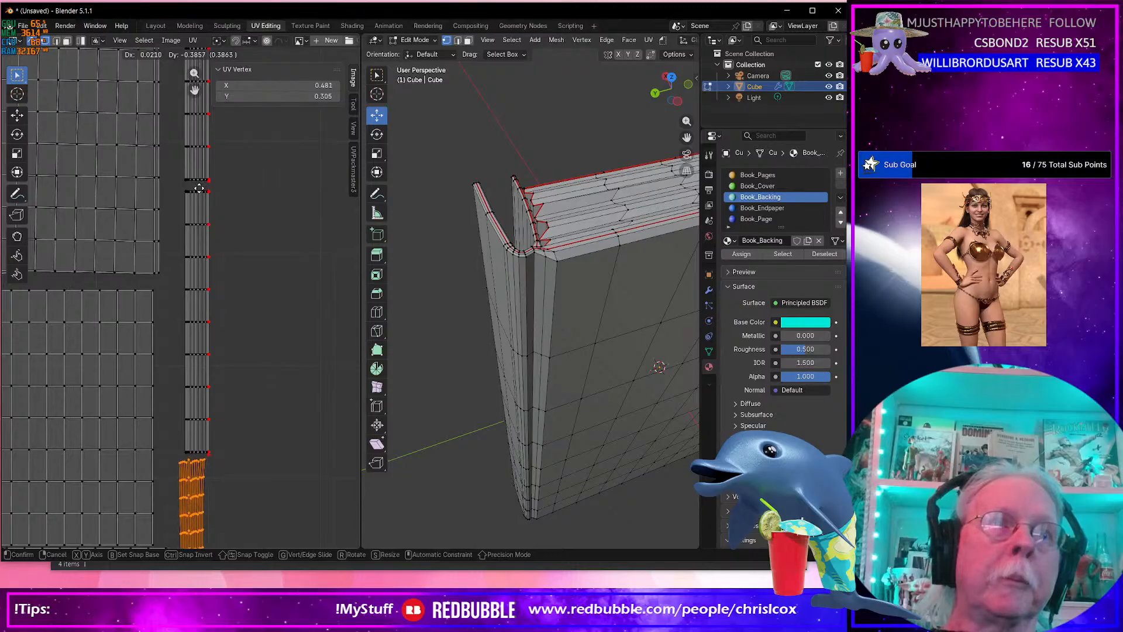
pyautogui.click(202, 188)
pyautogui.scroll(-6, 247, 187)
pyautogui.moveTo(253, 169); pyautogui.dragTo(276, 106, button='middle')
pyautogui.scroll(4, 255, 212)
pyautogui.moveTo(254, 214); pyautogui.dragTo(258, 168, button='middle')
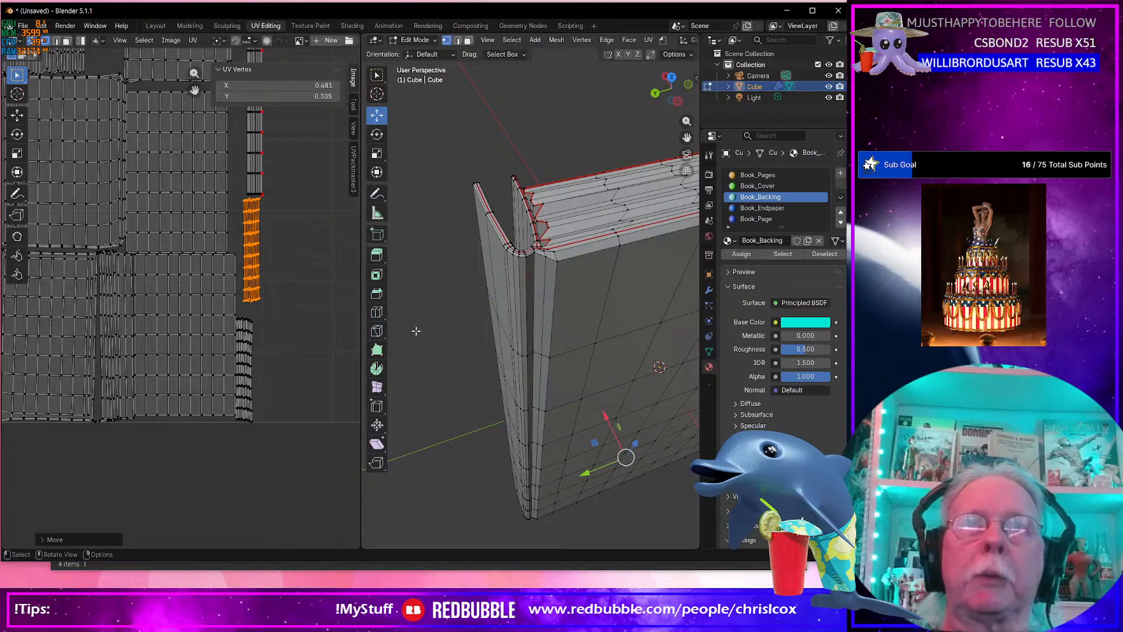
pyautogui.scroll(2, 271, 296)
pyautogui.scroll(-4, 251, 310)
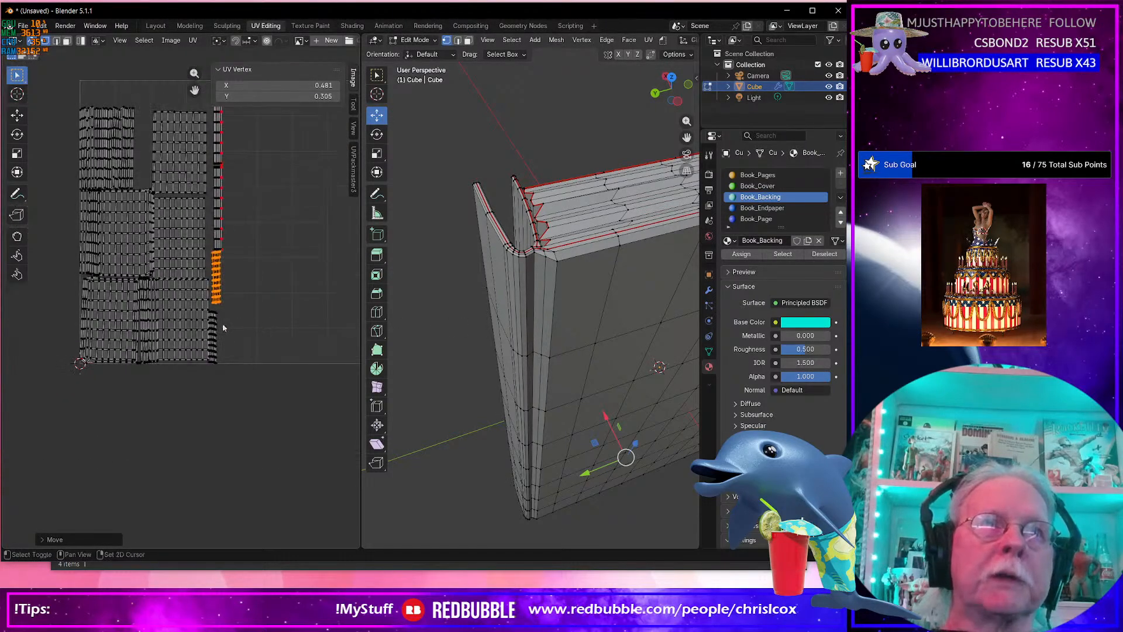
# Add the remaining slanted strip to the selection and move both strips outside the tile, to about X -0.148 and Y 0.208.
pyautogui.press('l')
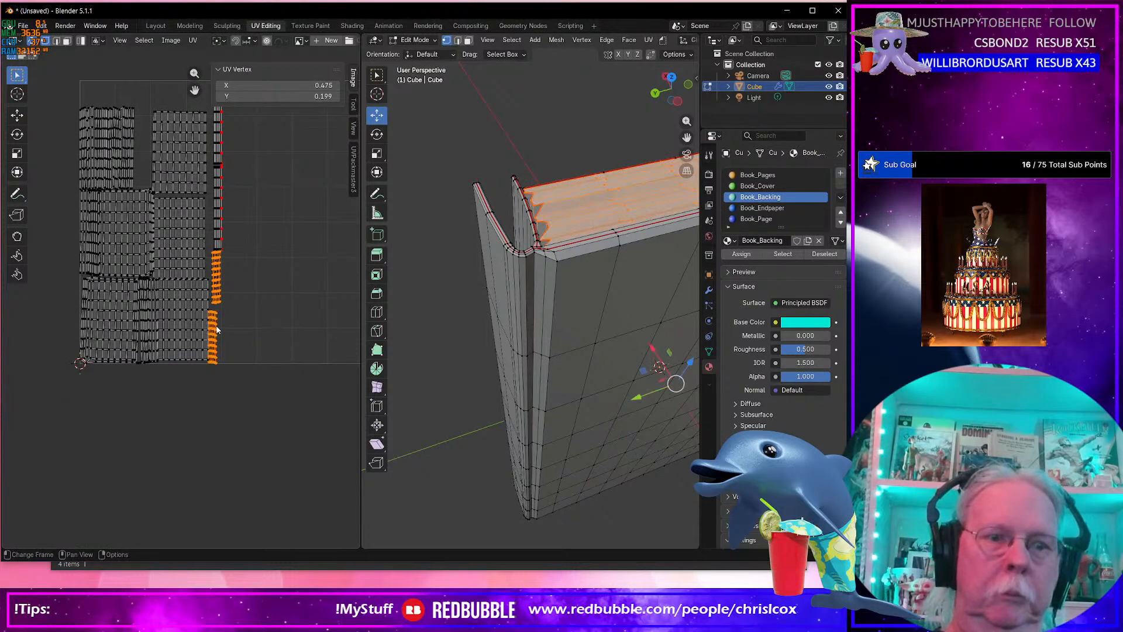
pyautogui.press('g')
pyautogui.click(15, 323)
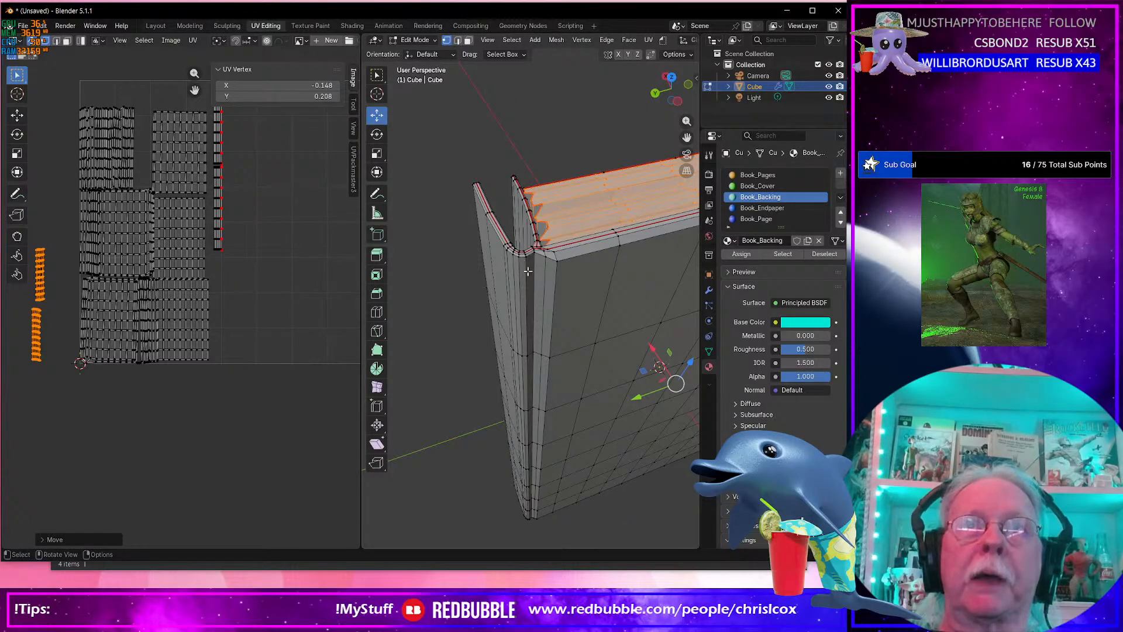
# Select the vertical edge loop in the groove beside the spine and examine the cover's corner from other angles.
pyautogui.press('2')
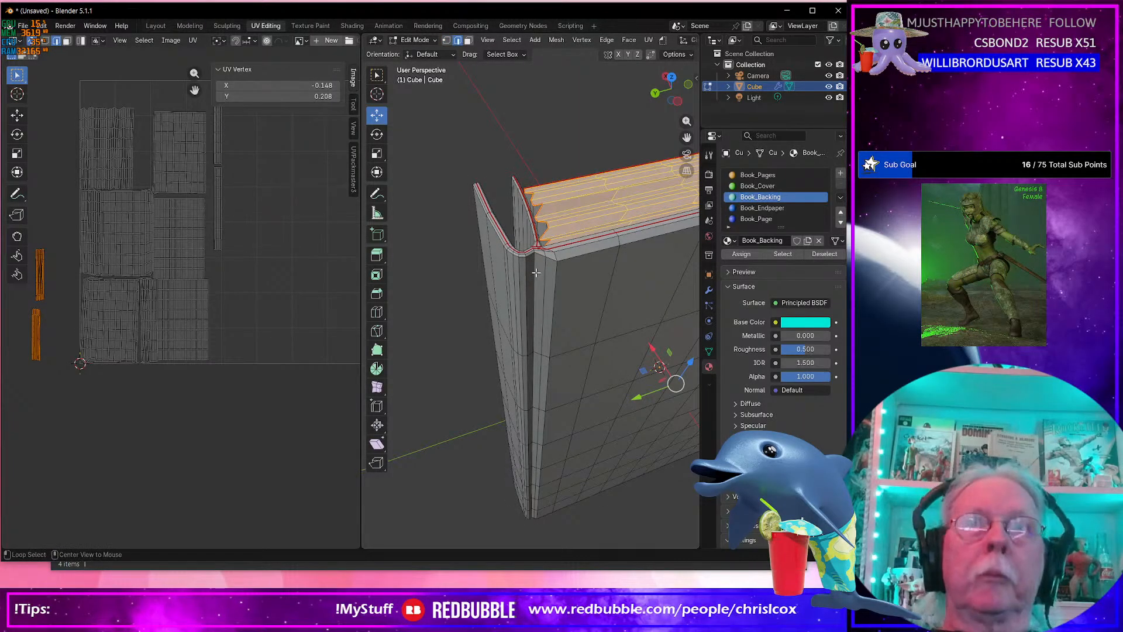
pyautogui.keyDown('alt'); pyautogui.click(536, 273); pyautogui.keyUp('alt')
pyautogui.moveTo(536, 272); pyautogui.dragTo(429, 254, button='middle')
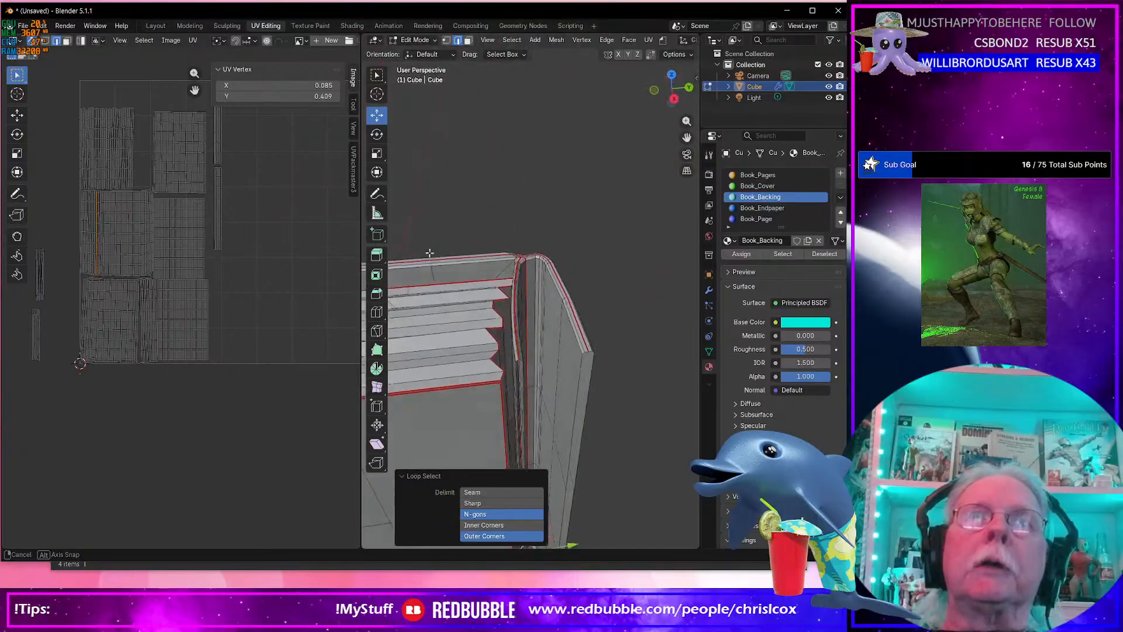
pyautogui.moveTo(521, 292); pyautogui.dragTo(403, 282, button='middle')
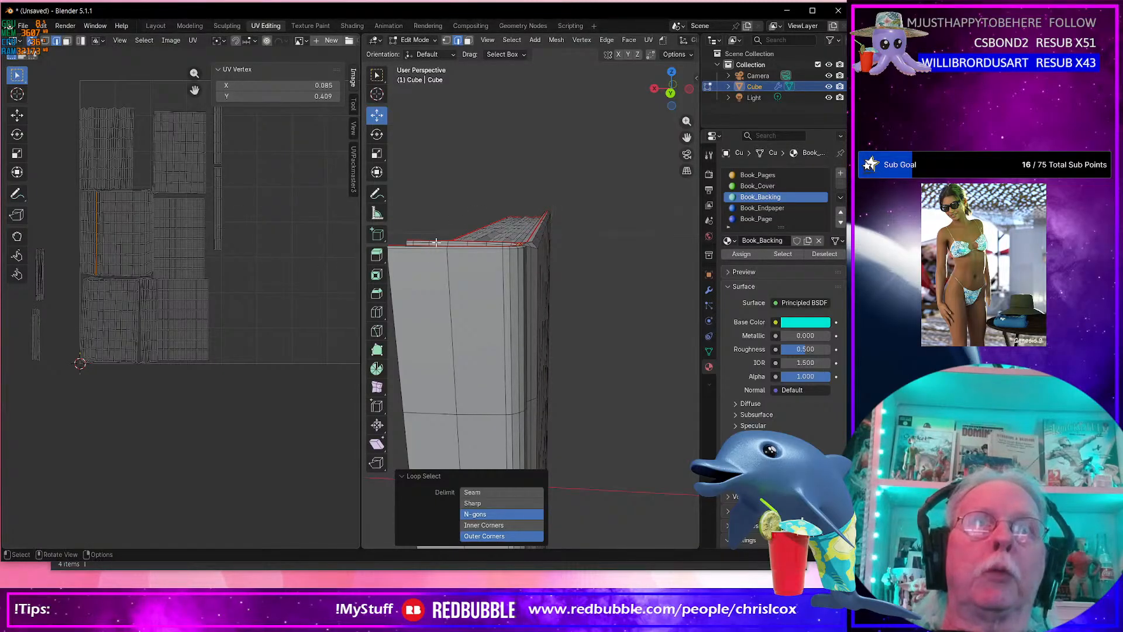
# Select the linked faces of the narrow backing strip behind the spine, limited by seams, and locate its island in the UV layout.
pyautogui.click(410, 243)
pyautogui.scroll(4, 409, 253)
pyautogui.keyDown('shift'); pyautogui.moveTo(408, 253); pyautogui.dragTo(592, 346, button='middle'); pyautogui.keyUp('shift')
pyautogui.hotkey('ctrl', 'l')
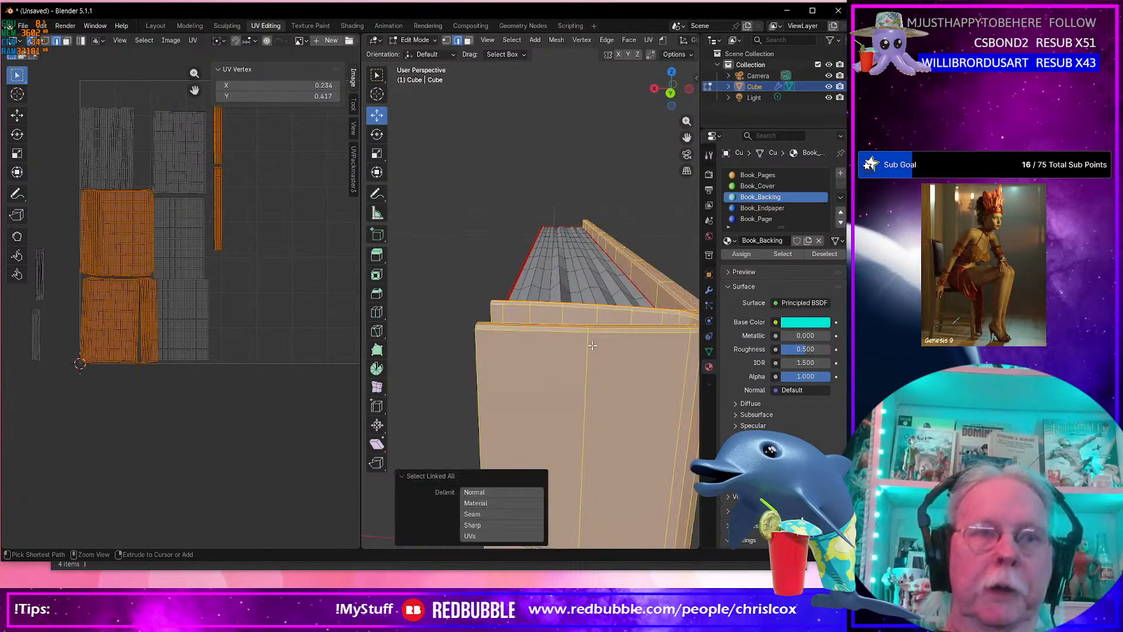
pyautogui.click(510, 315)
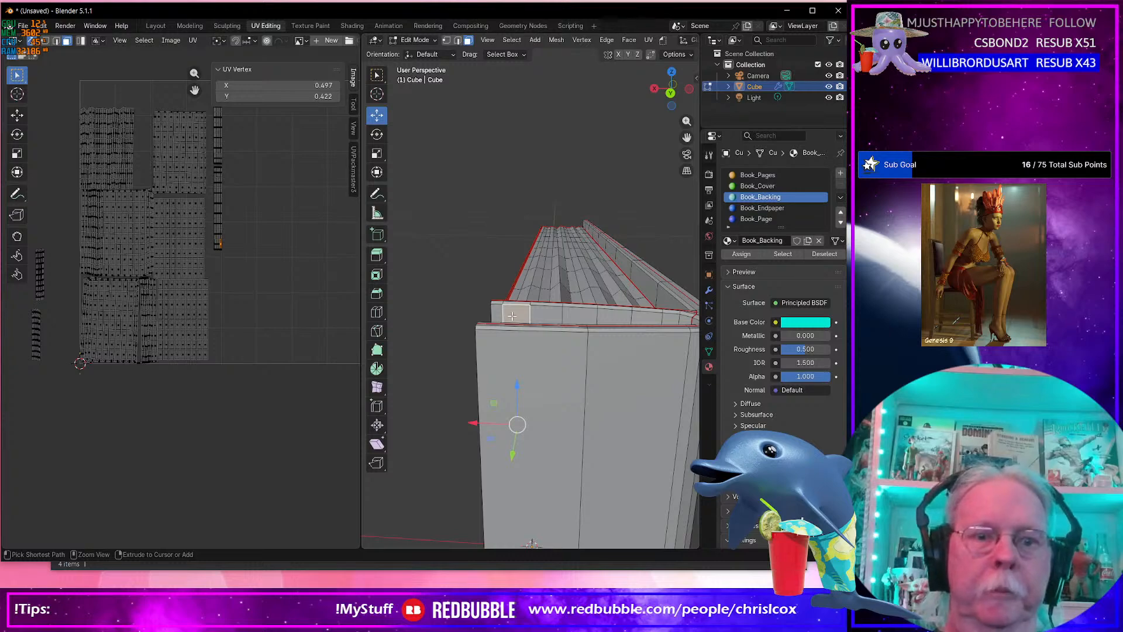
pyautogui.hotkey('ctrl', 'l')
pyautogui.scroll(2, 305, 234)
pyautogui.keyDown('shift'); pyautogui.moveTo(304, 233); pyautogui.dragTo(299, 396, button='middle'); pyautogui.keyUp('shift')
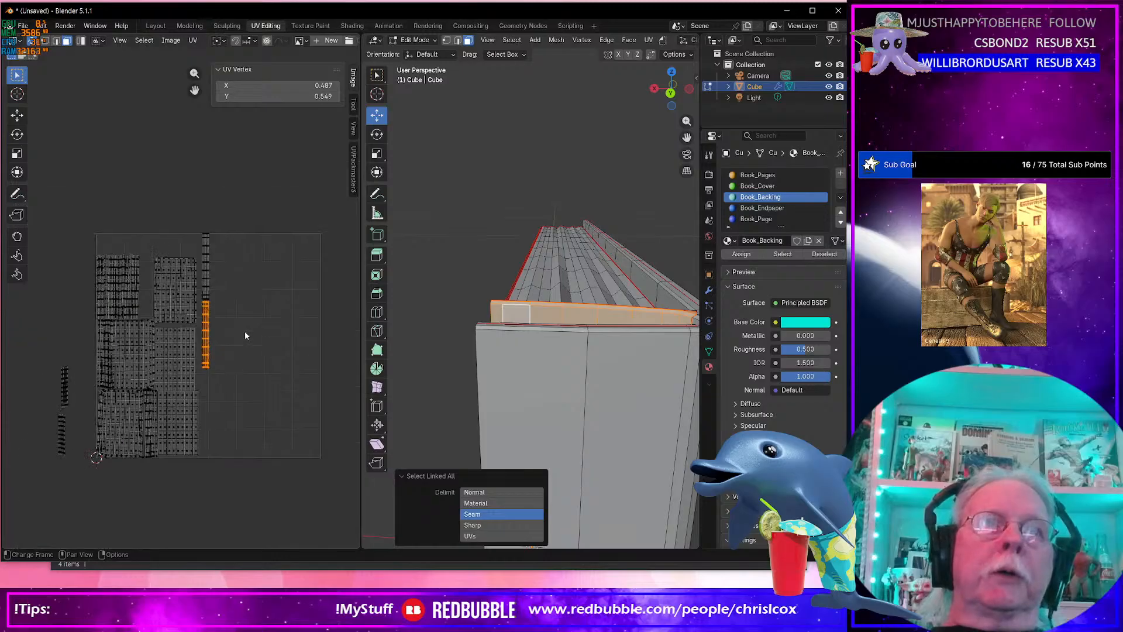
pyautogui.scroll(5, 238, 311)
pyautogui.moveTo(303, 331); pyautogui.dragTo(211, 288, button='middle')
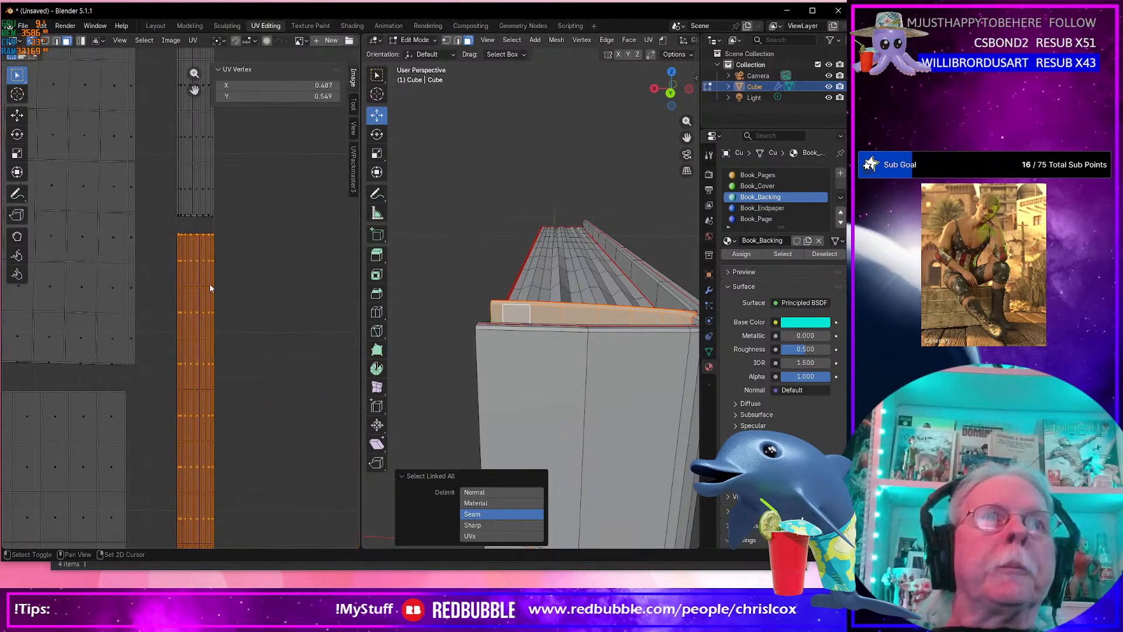
# Select the lower straightened strip's outer edge loop at X 0.5 and unpin its vertices.
pyautogui.click(168, 284)
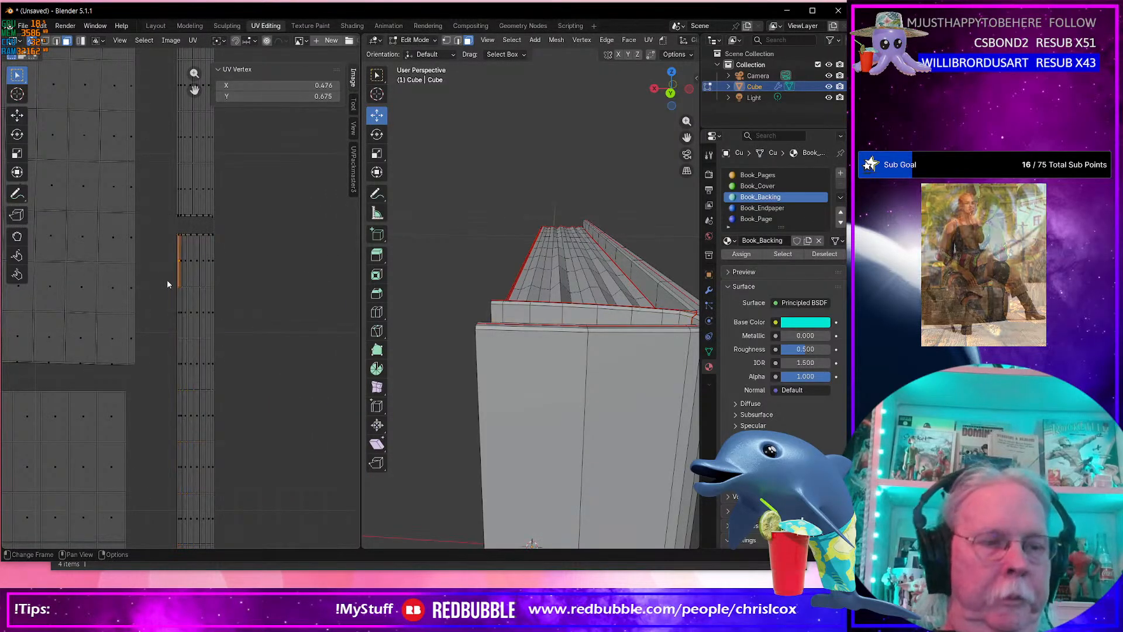
pyautogui.press('1')
pyautogui.keyDown('alt'); pyautogui.click(227, 285); pyautogui.keyUp('alt')
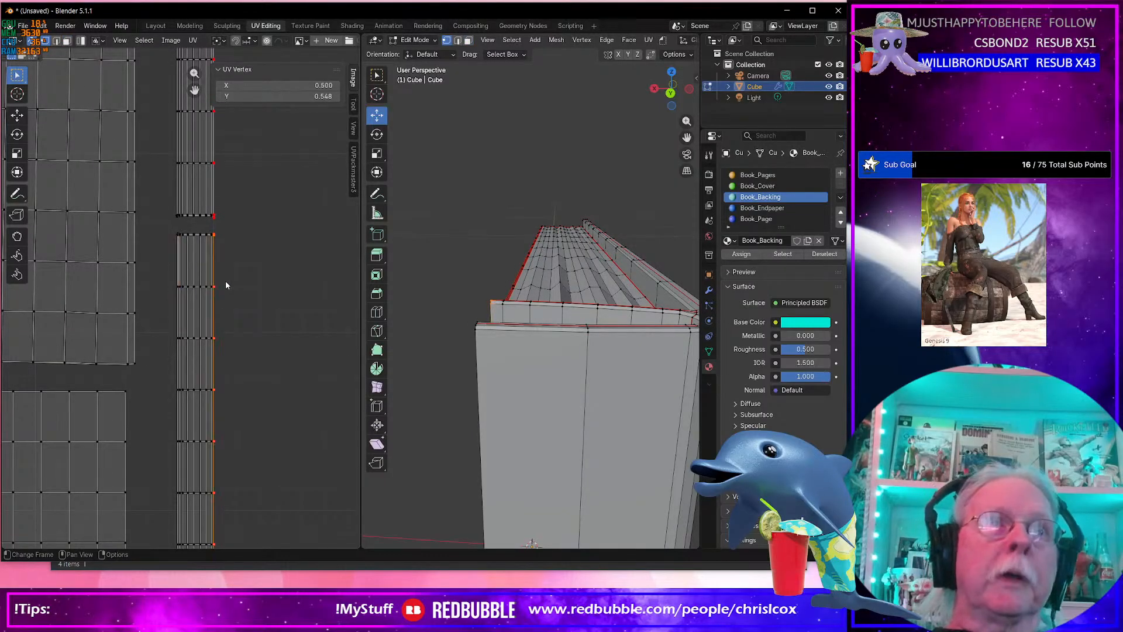
pyautogui.rightClick(225, 285)
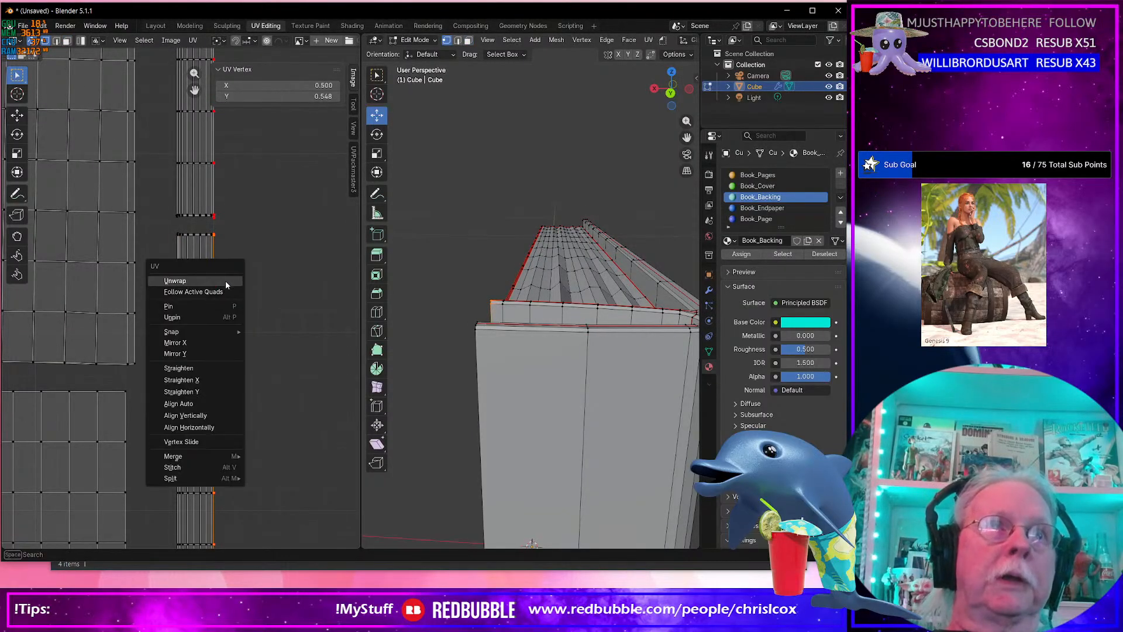
pyautogui.click(199, 319)
# Pin the vertices of the lower strip's opposite edge loop and flatten that edge with an X scale of 0.
pyautogui.keyDown('alt'); pyautogui.click(168, 299); pyautogui.keyUp('alt')
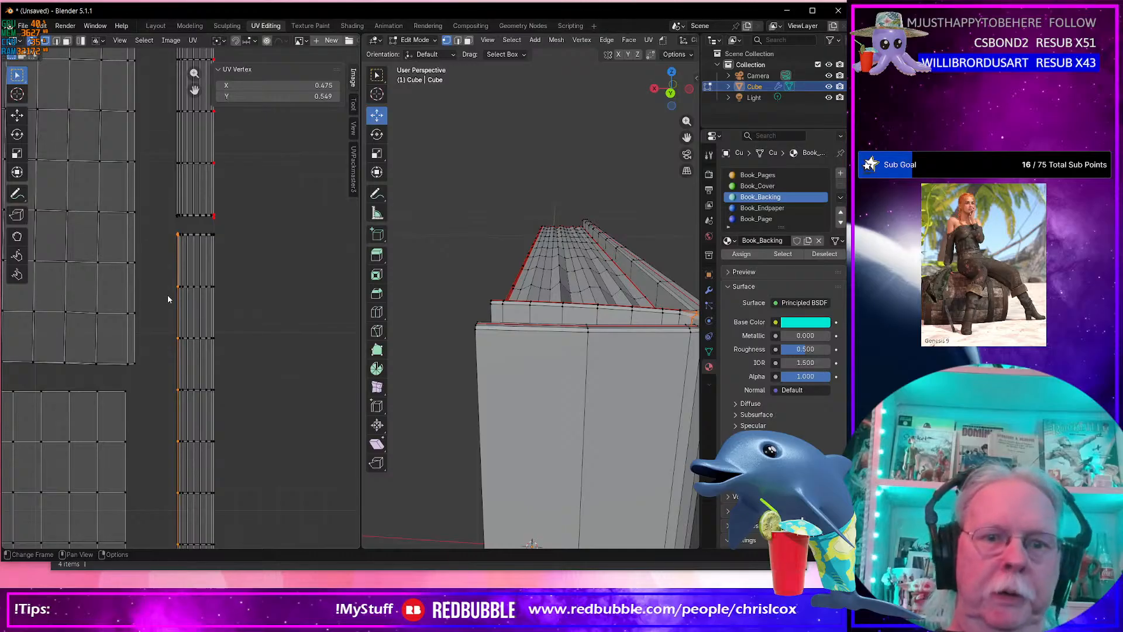
pyautogui.press('p')
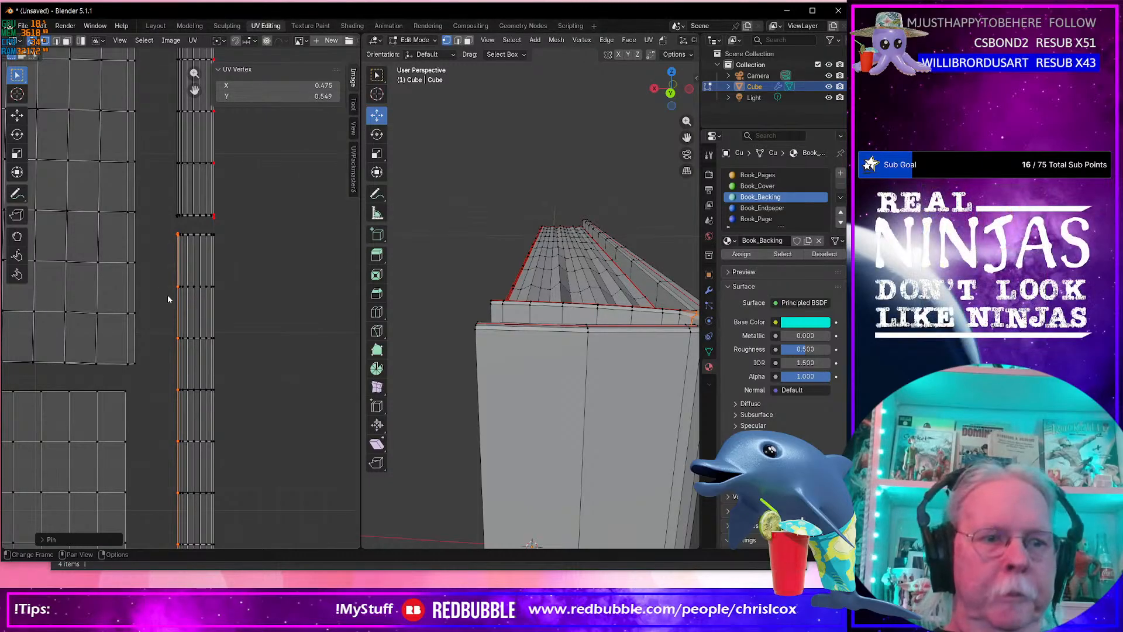
pyautogui.press('s')
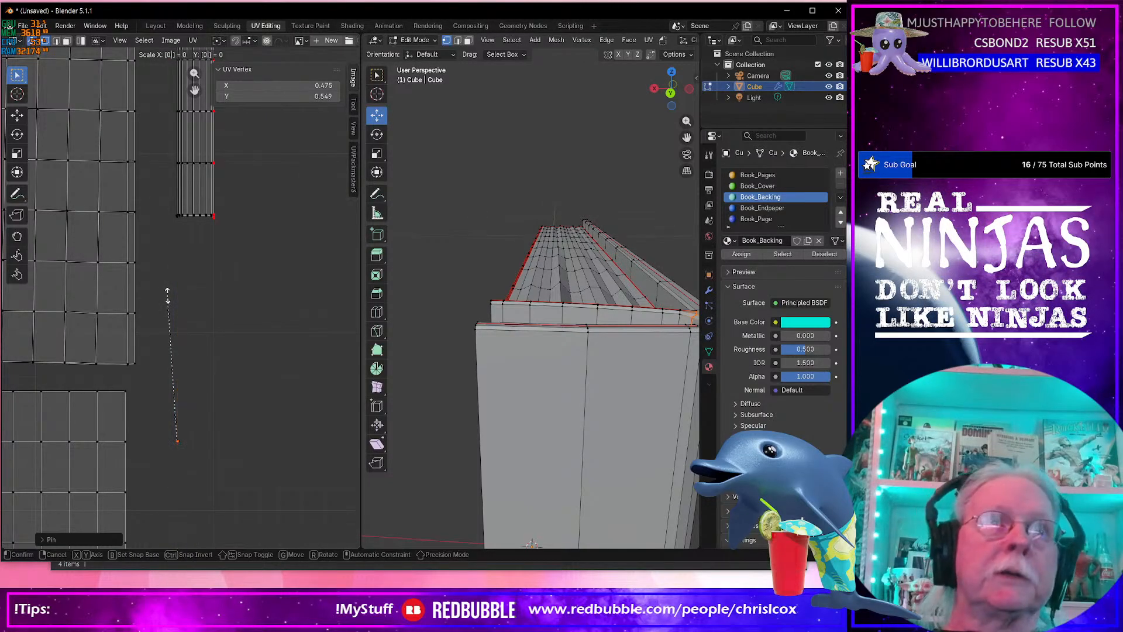
pyautogui.press('Escape')
pyautogui.press('s')
pyautogui.press('x')
pyautogui.press('0')
pyautogui.press('Return')
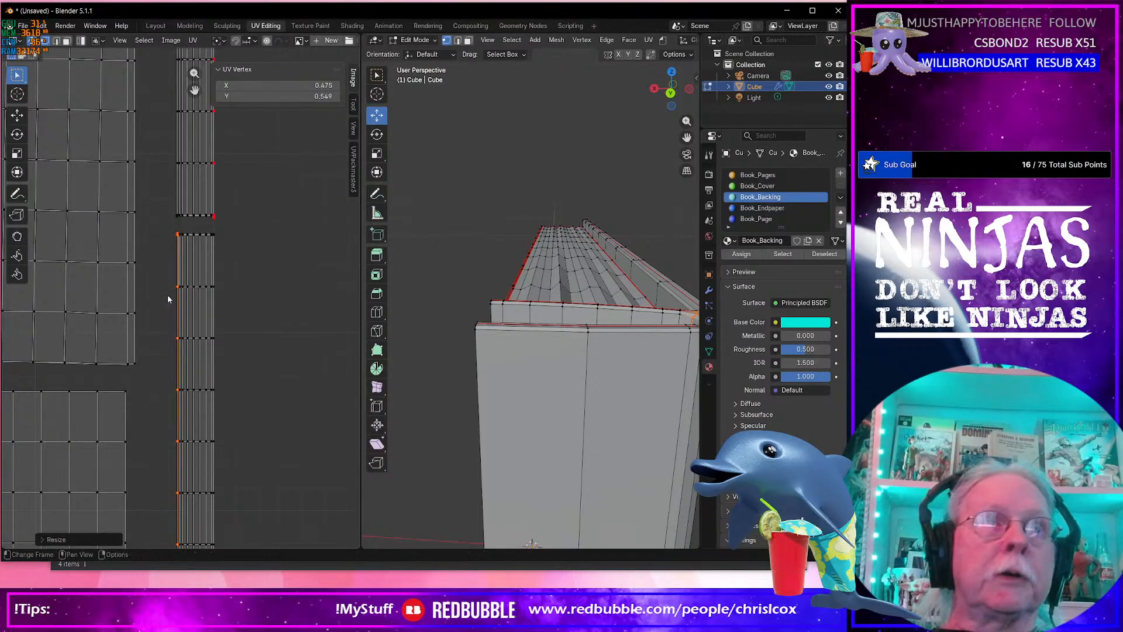
# Set the pinned edge's X coordinate to 0.5 and move the strip up along Y to about 0.554.
pyautogui.doubleClick(278, 85)
pyautogui.write('0.5')
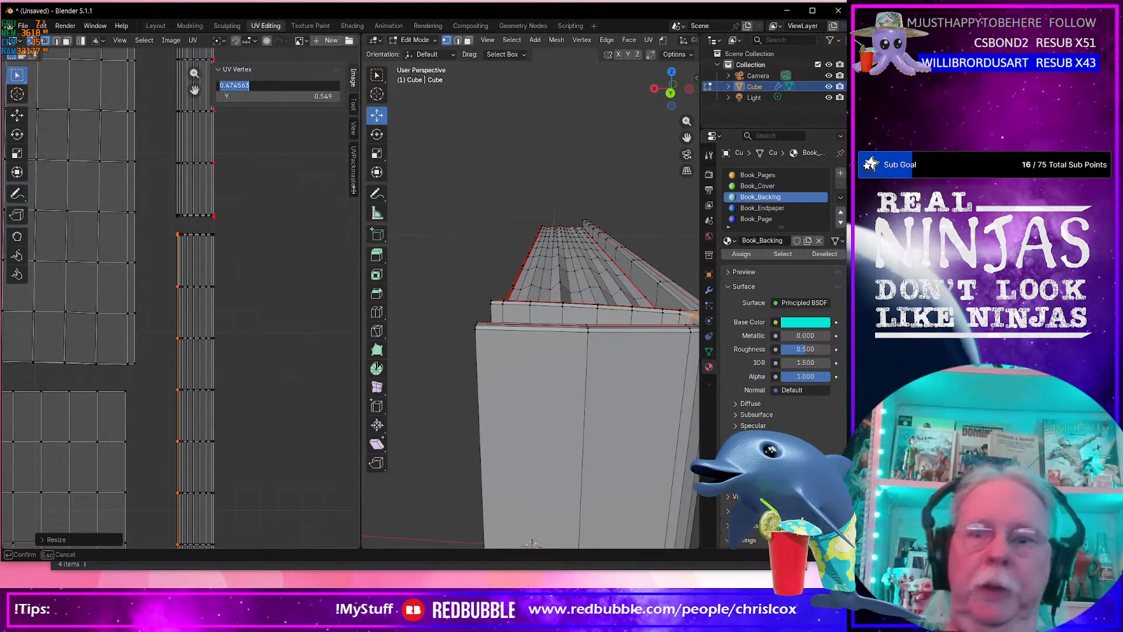
pyautogui.press('Return')
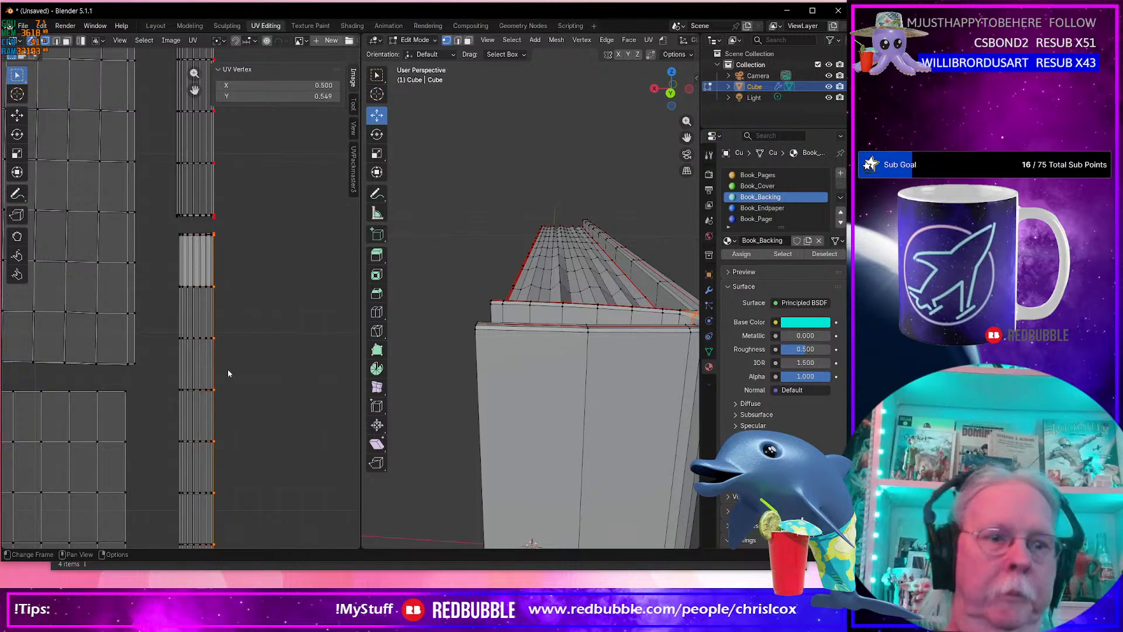
pyautogui.press('g')
pyautogui.press('y')
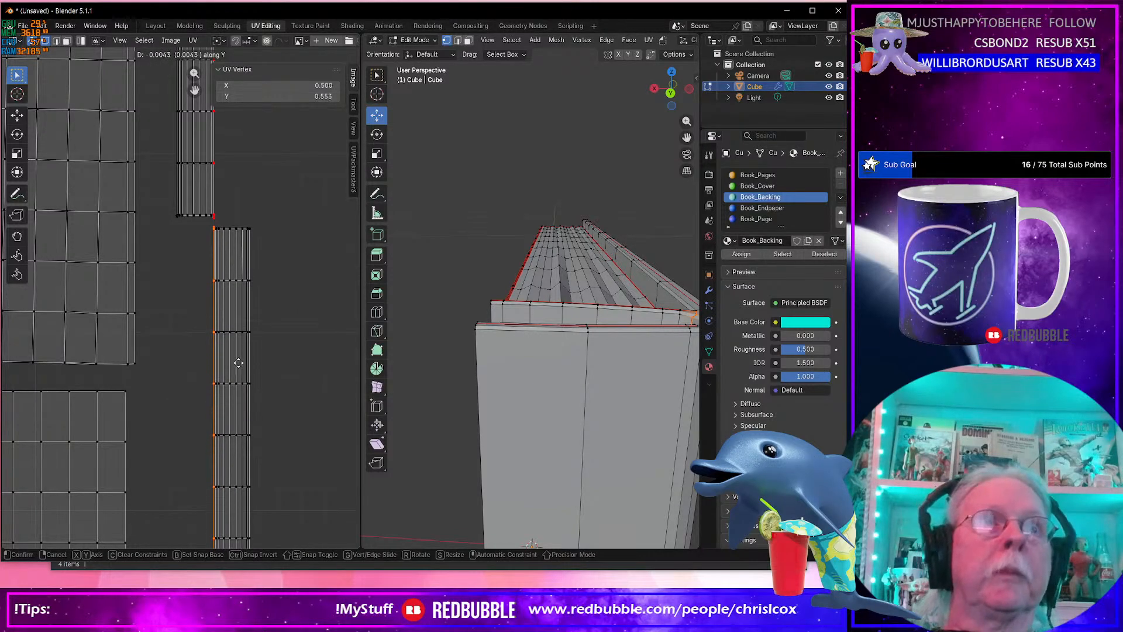
pyautogui.click(240, 366)
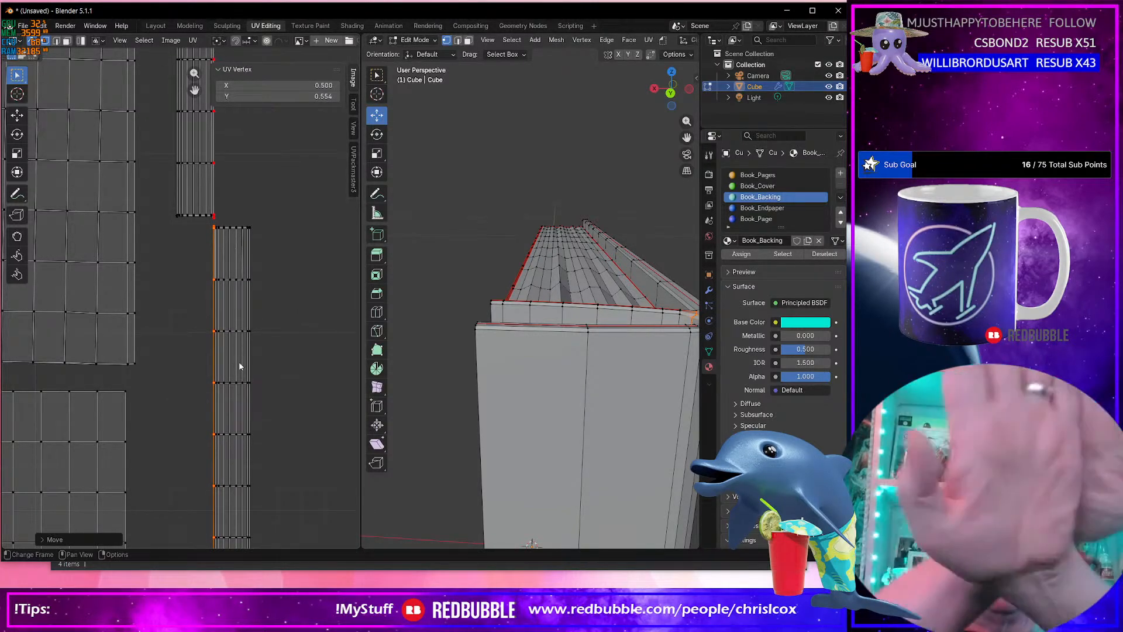
# Mark a seam along the vertical edge loop in the groove between the spine and the cover board.
pyautogui.moveTo(547, 373); pyautogui.dragTo(506, 389, button='middle')
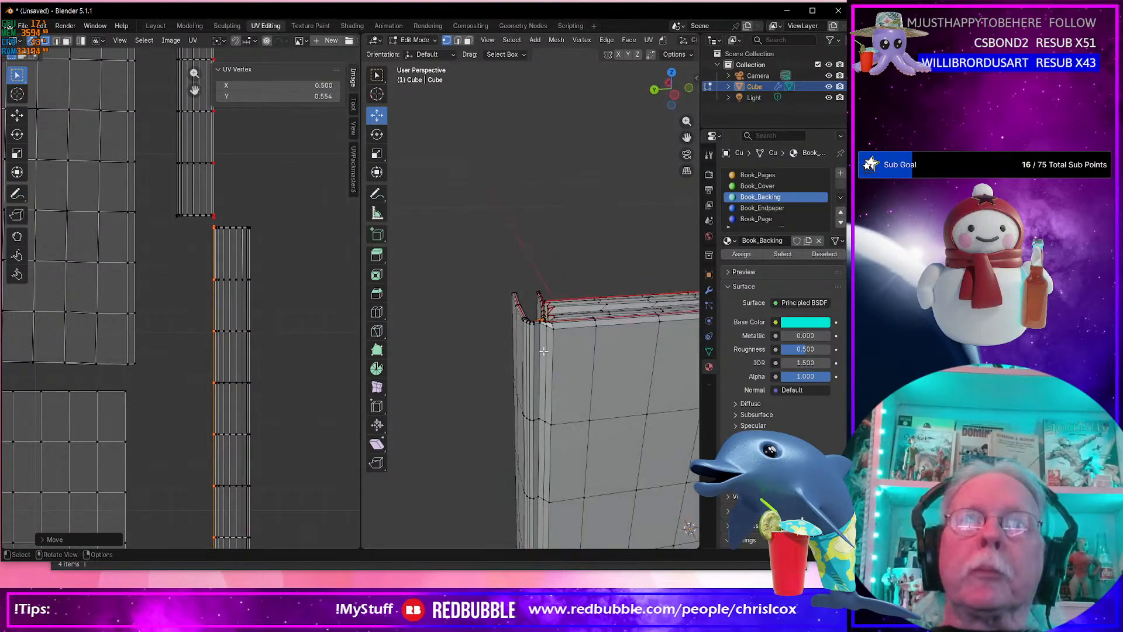
pyautogui.press('2')
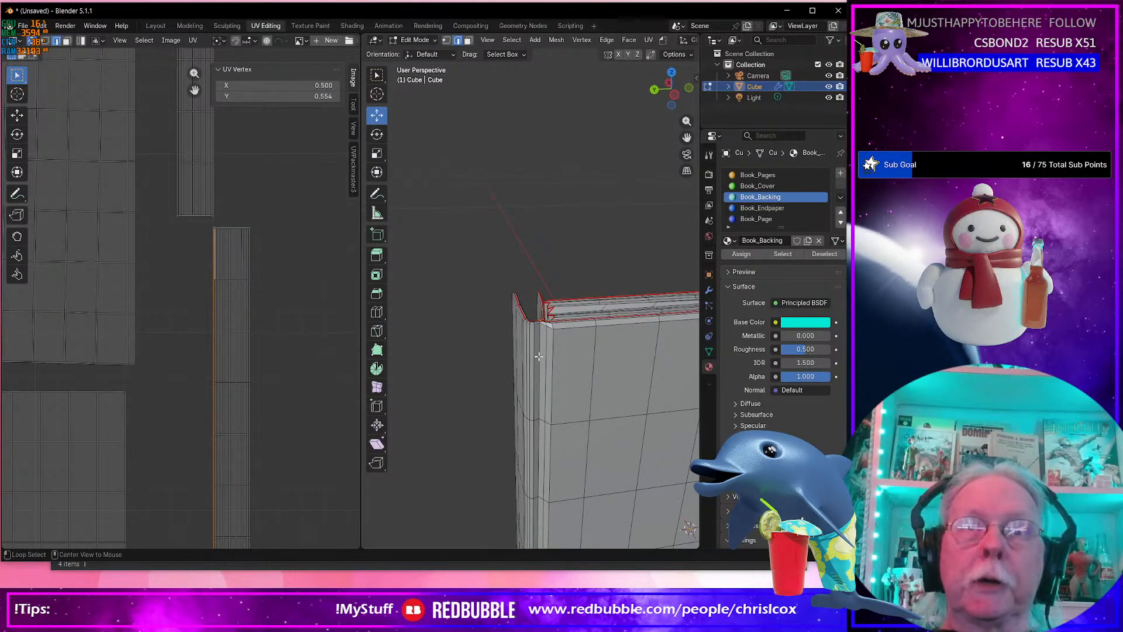
pyautogui.keyDown('alt'); pyautogui.click(538, 356); pyautogui.keyUp('alt')
pyautogui.moveTo(538, 357); pyautogui.dragTo(331, 389, button='middle')
pyautogui.scroll(3, 331, 389)
pyautogui.moveTo(468, 356); pyautogui.dragTo(531, 368, button='middle')
pyautogui.hotkey('ctrl', 'e')
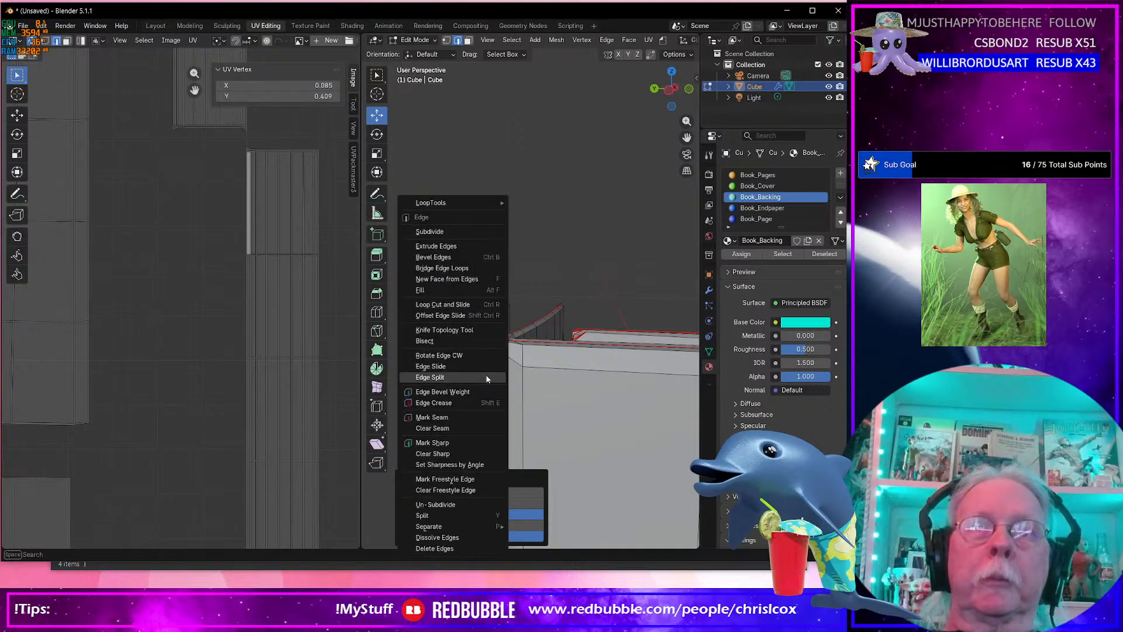
pyautogui.click(461, 417)
pyautogui.moveTo(461, 417); pyautogui.dragTo(537, 365, button='middle')
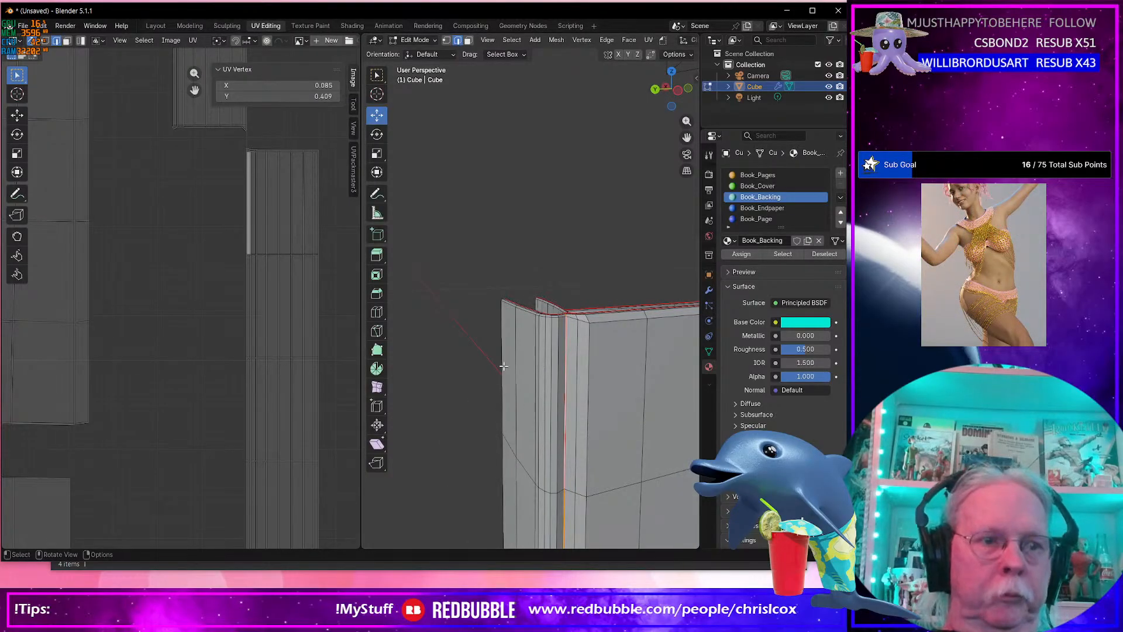
# Select the faces of the cover's outer spine-side strip up to the seams and unwrap them with Minimum Stretch.
pyautogui.press('3')
pyautogui.click(509, 367)
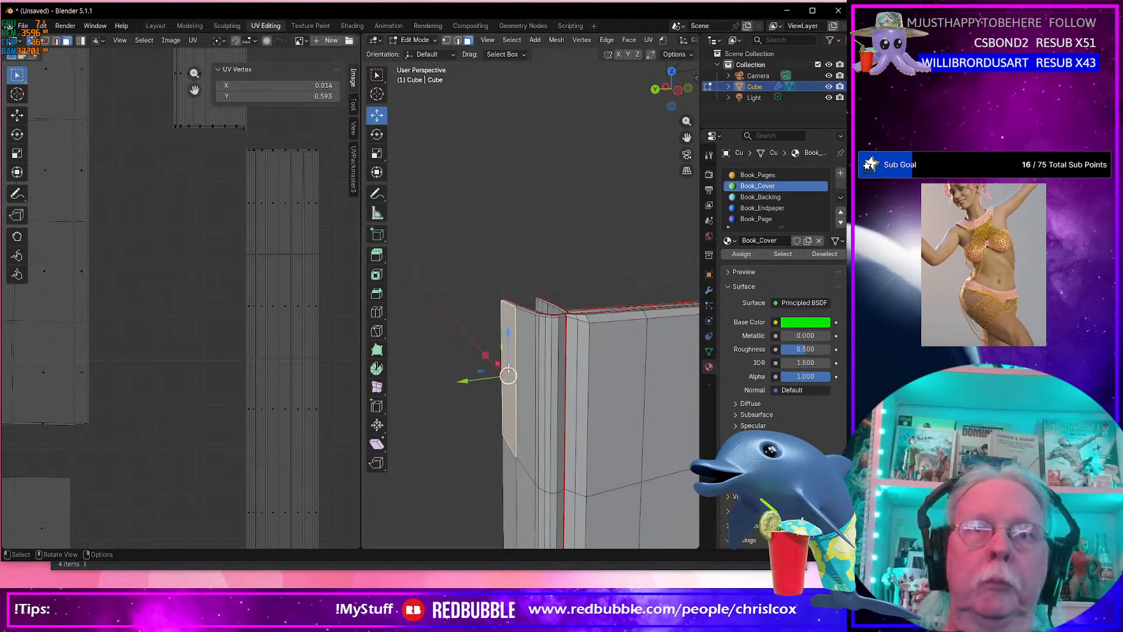
pyautogui.hotkey('ctrl', 'l')
pyautogui.scroll(-10, 202, 377)
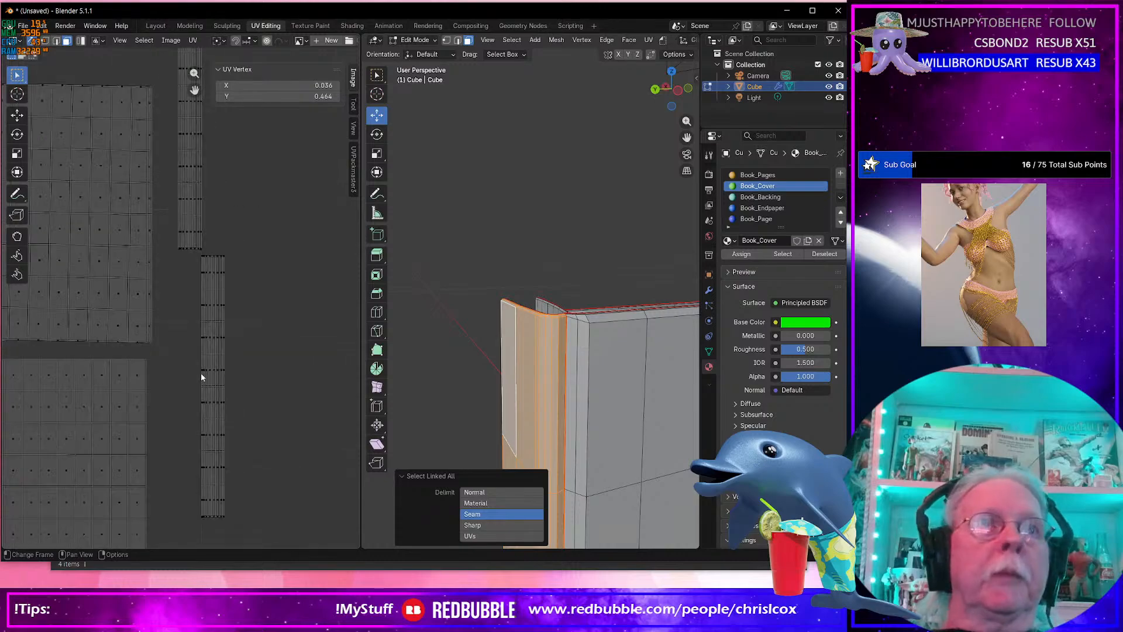
pyautogui.moveTo(111, 358); pyautogui.dragTo(199, 371, button='middle')
pyautogui.scroll(1, 195, 372)
pyautogui.scroll(5, 193, 368)
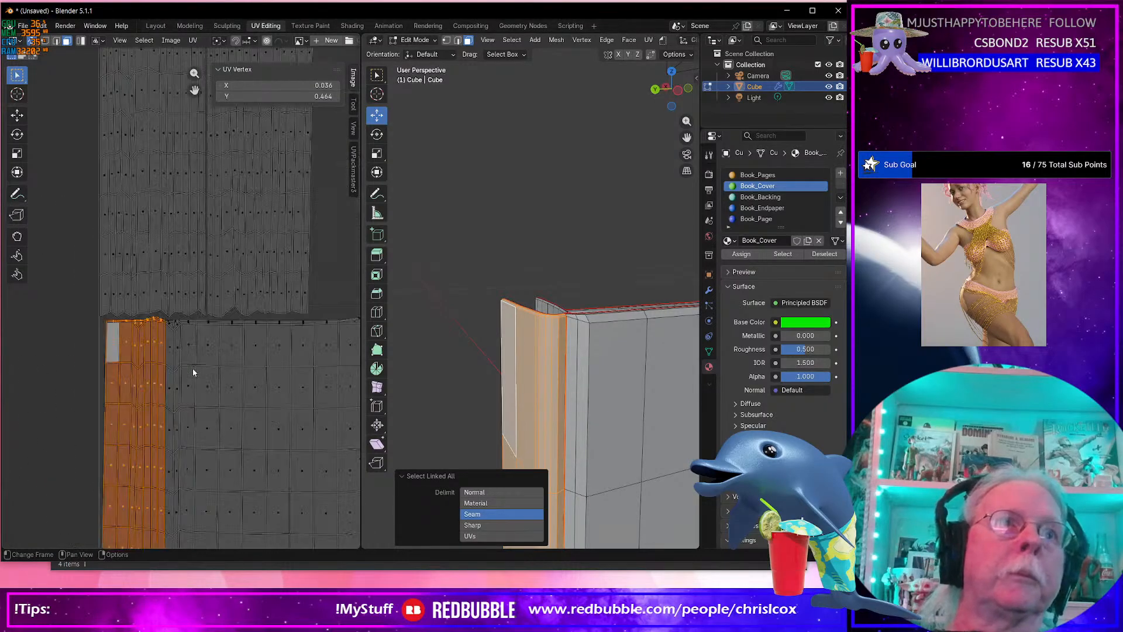
pyautogui.scroll(-4, 151, 359)
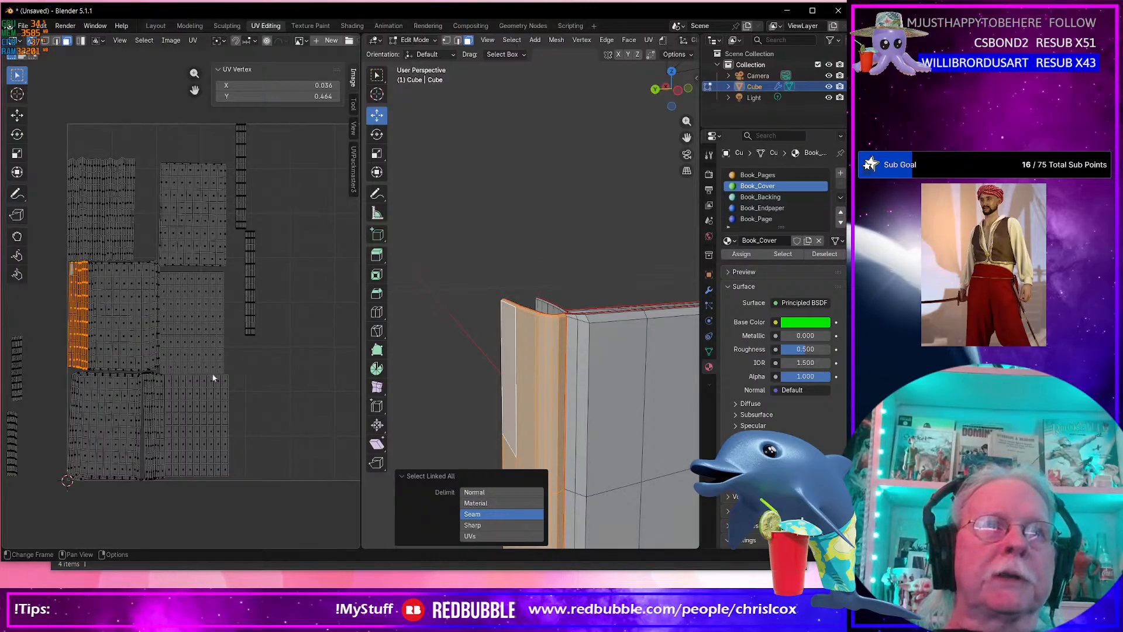
pyautogui.press('u')
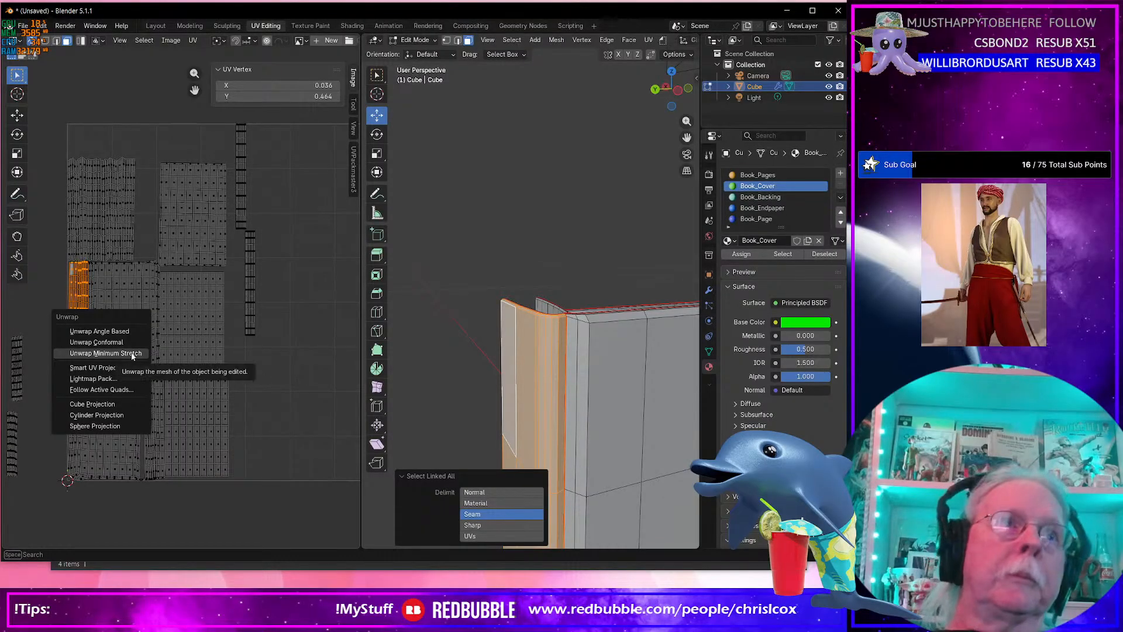
pyautogui.click(131, 352)
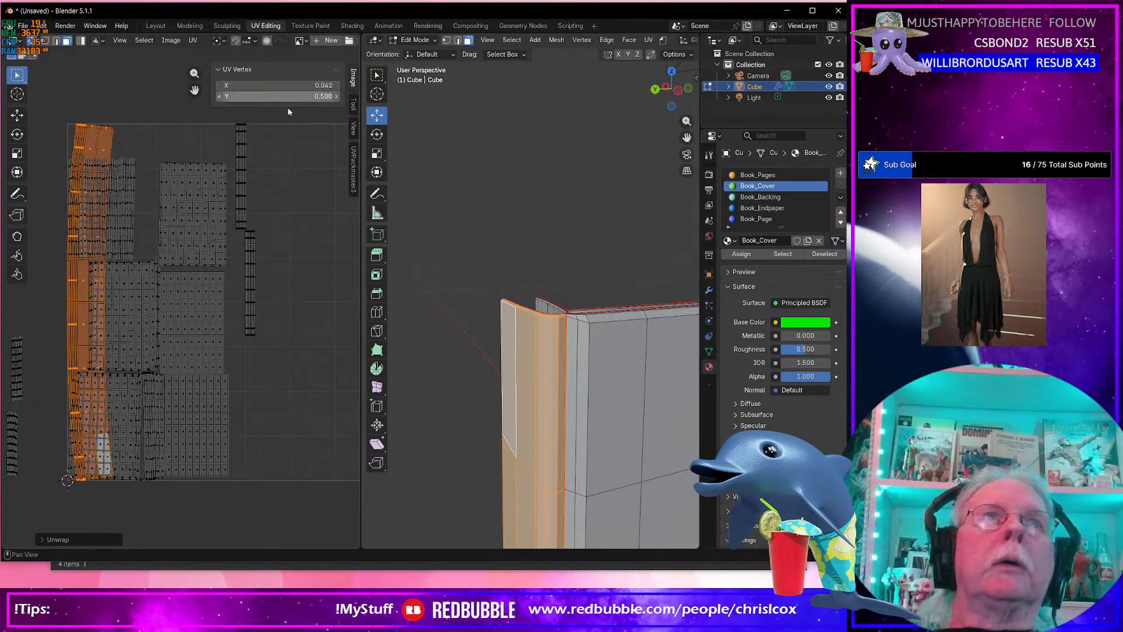
# Match the strip's texel density to the unselected islands with UVPackmaster and move it about 0.51 in X and -0.30 in Y.
pyautogui.click(354, 169)
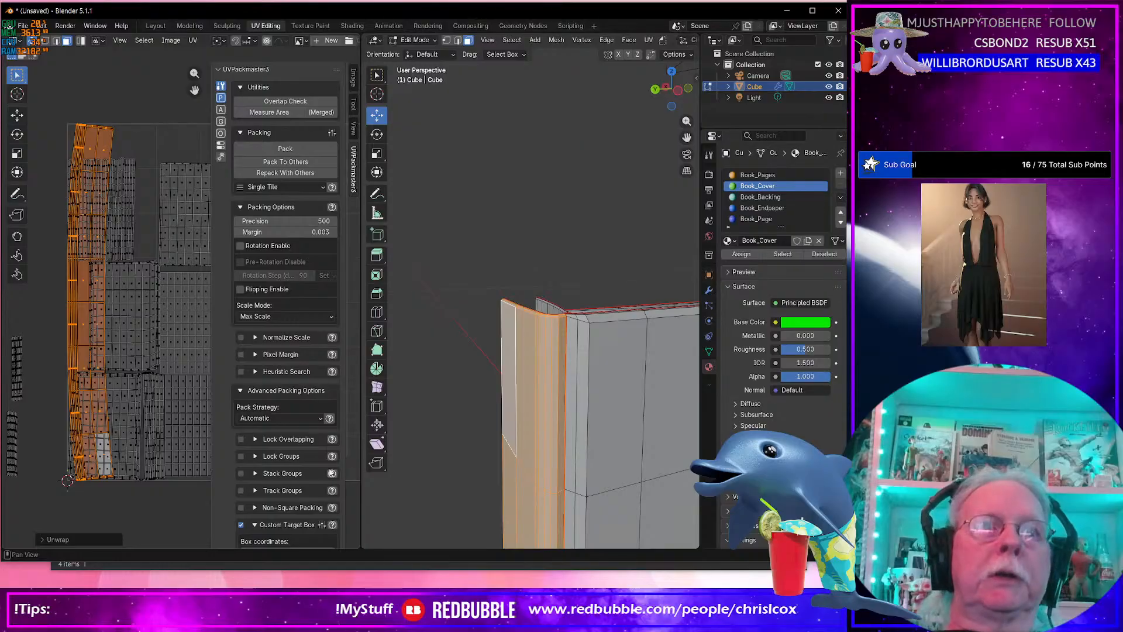
pyautogui.click(221, 132)
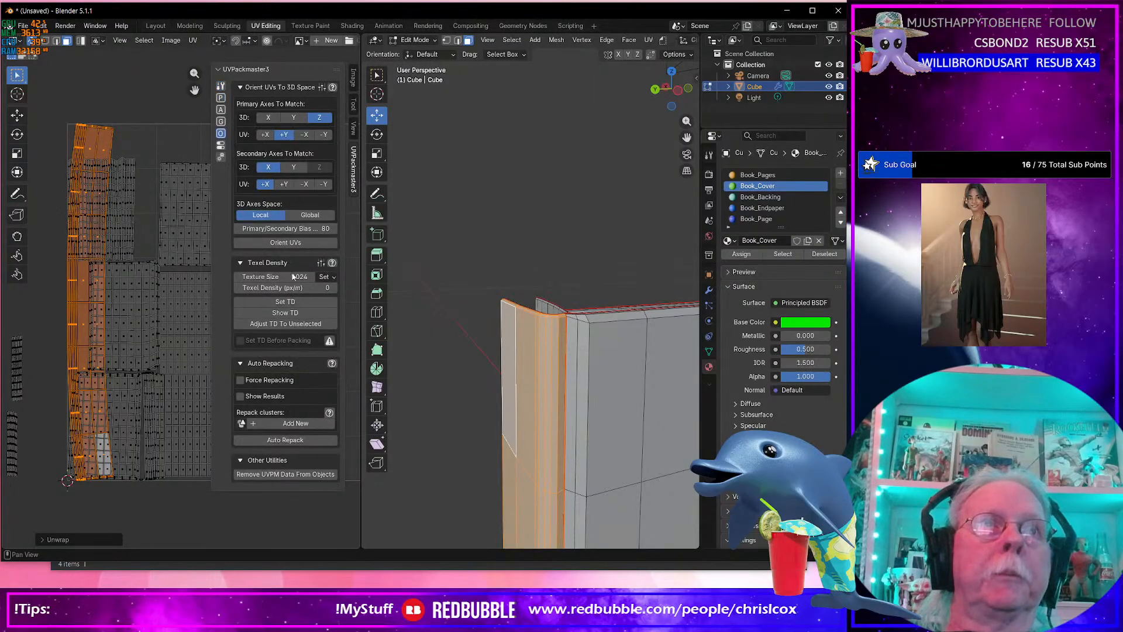
pyautogui.click(303, 325)
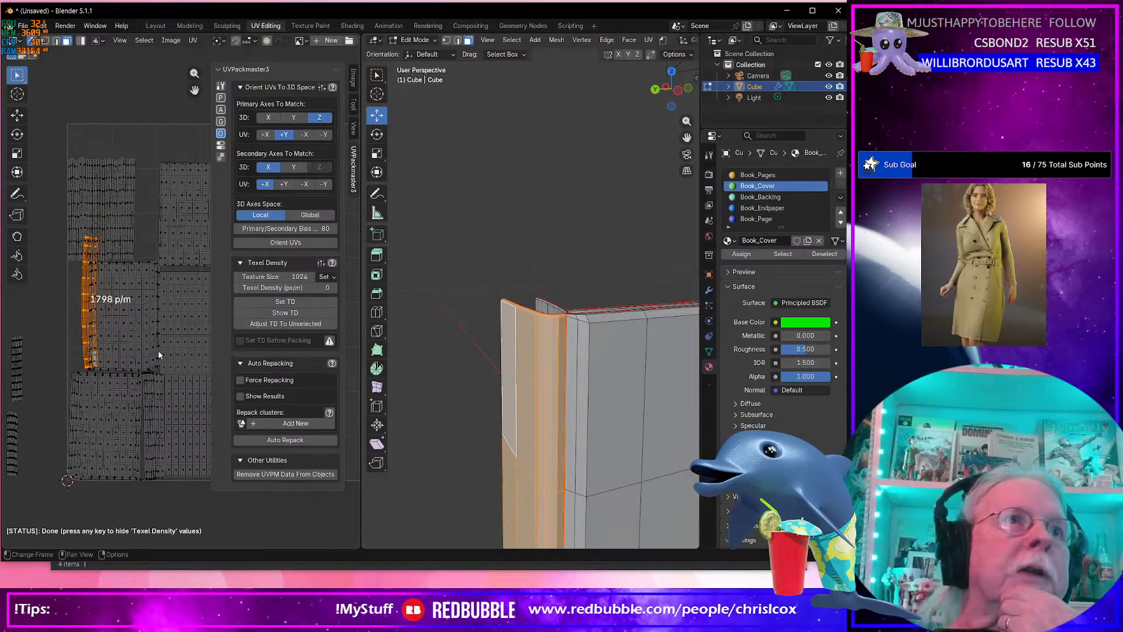
pyautogui.scroll(-1, 158, 354)
pyautogui.moveTo(172, 346); pyautogui.dragTo(97, 346, button='middle')
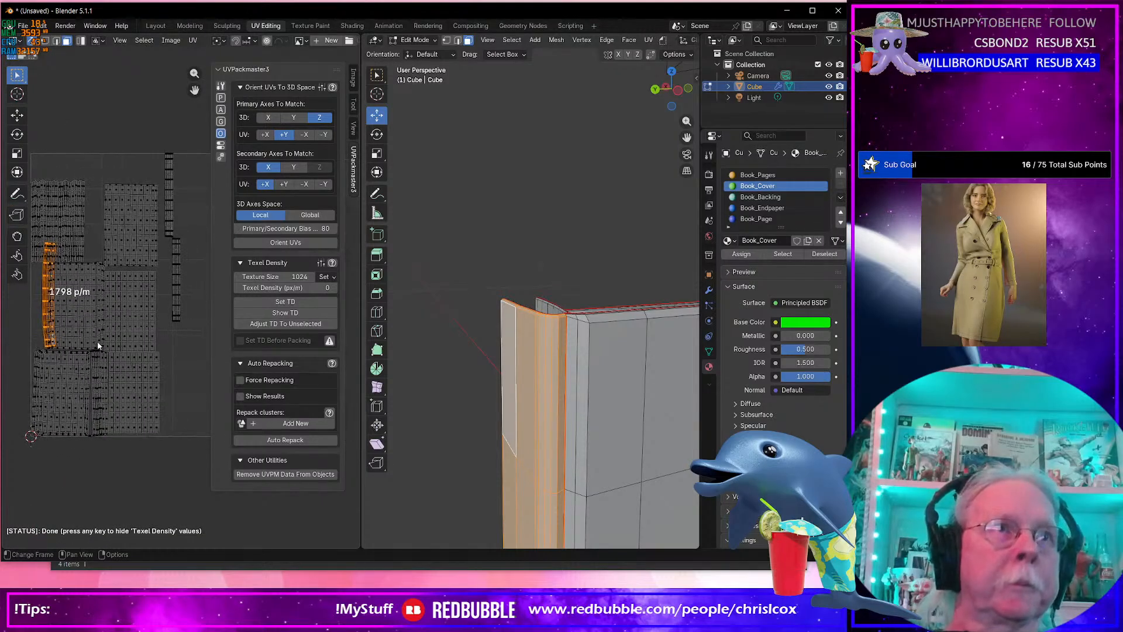
pyautogui.press('g')
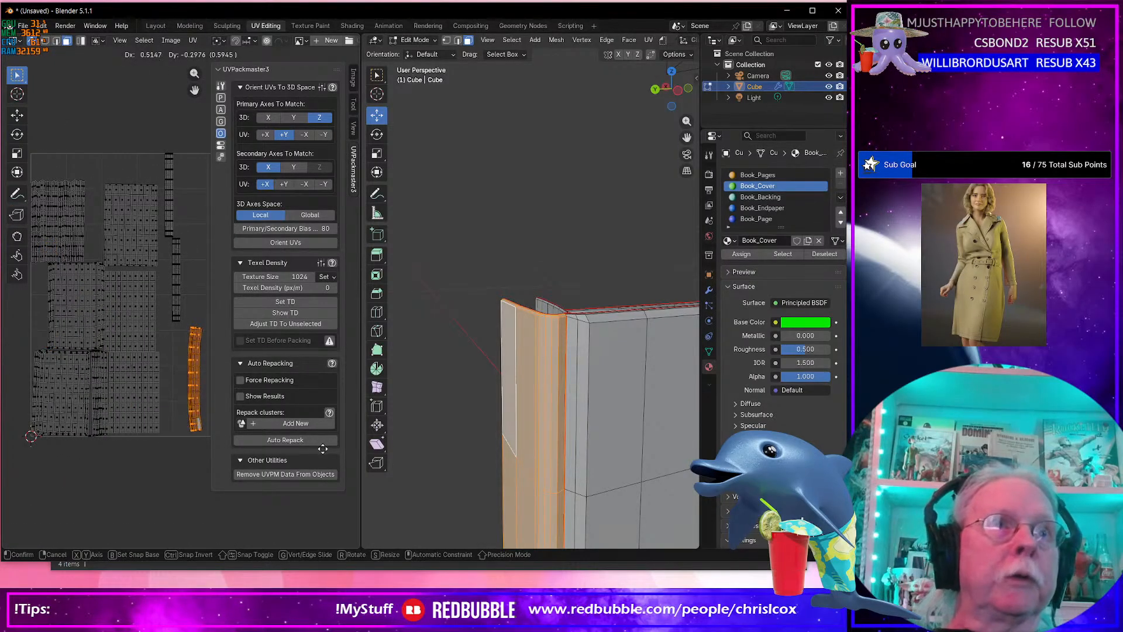
pyautogui.click(185, 408)
pyautogui.moveTo(184, 405); pyautogui.dragTo(172, 405, button='middle')
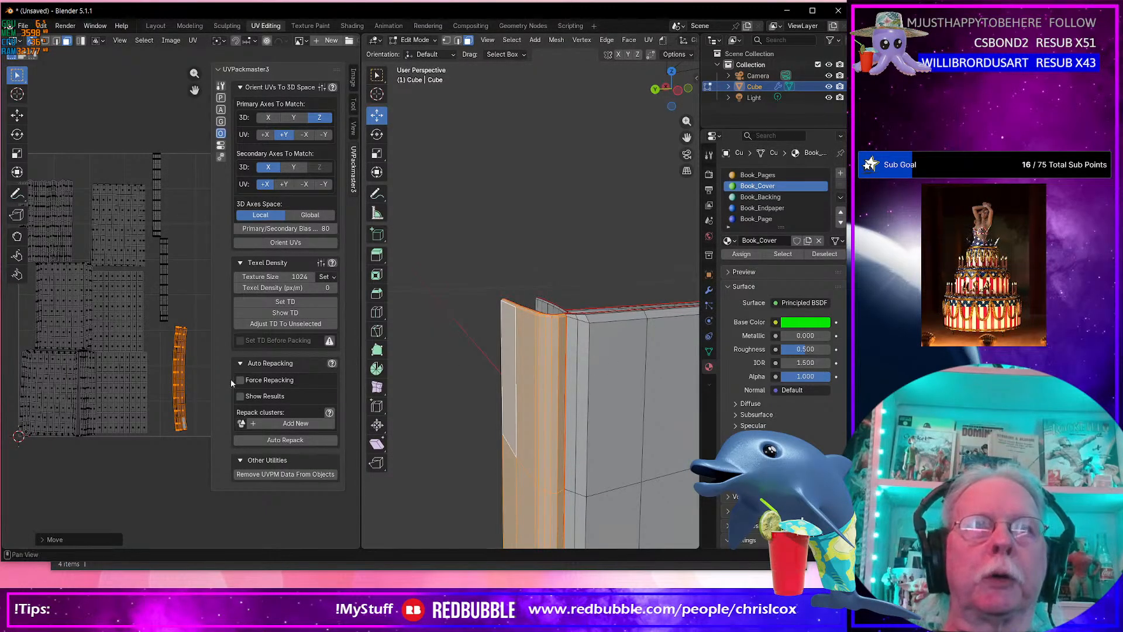
# Select the adjoining inner cover strip beside the spine groove up to its seams and unwrap it with Minimum Stretch.
pyautogui.moveTo(518, 386); pyautogui.dragTo(399, 425, button='middle')
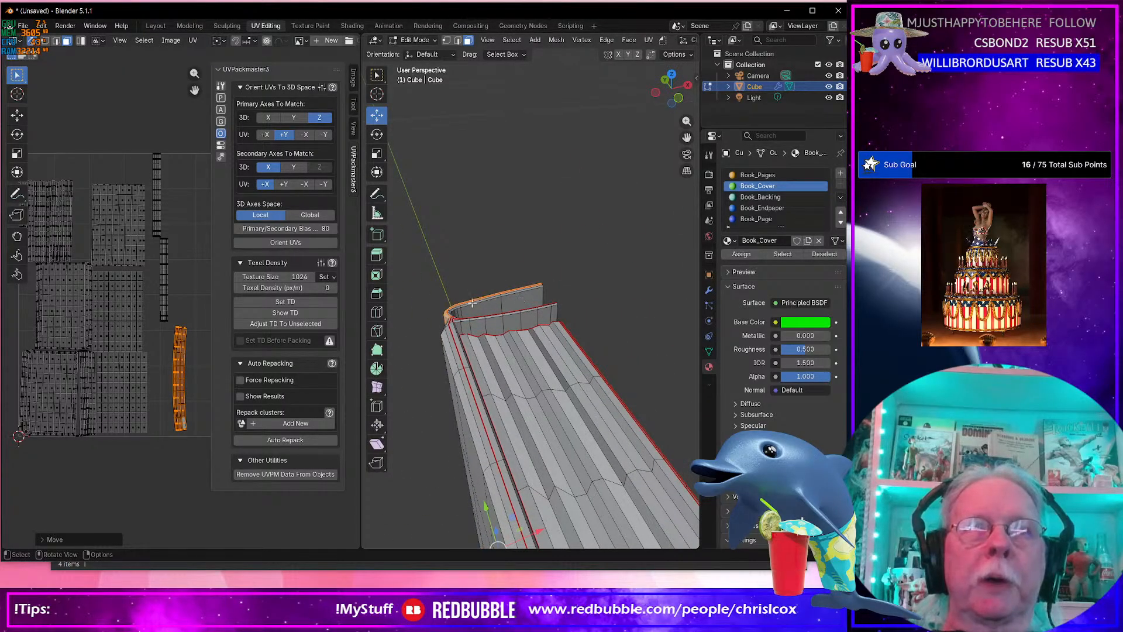
pyautogui.scroll(4, 166, 388)
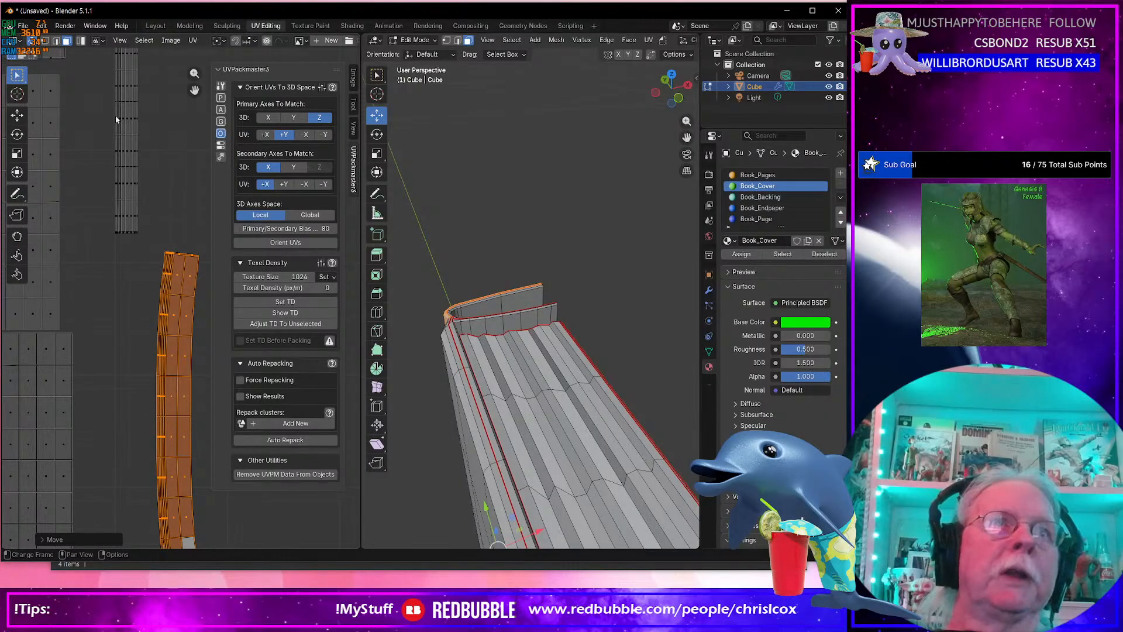
pyautogui.moveTo(564, 315); pyautogui.dragTo(512, 317, button='middle')
pyautogui.scroll(1, 181, 257)
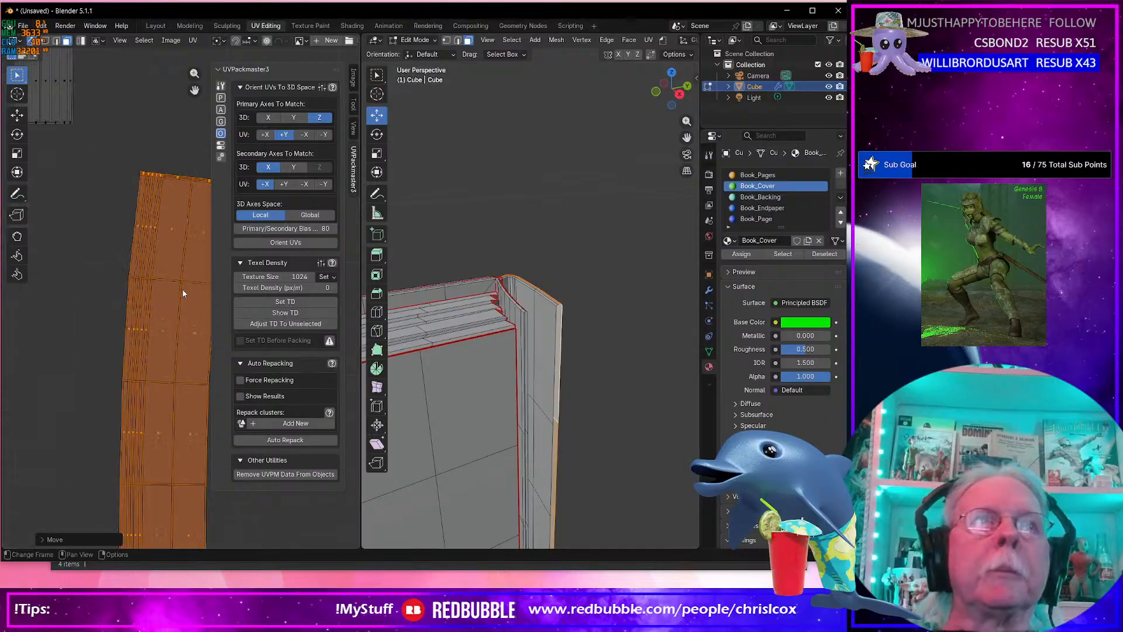
pyautogui.scroll(-4, 181, 258)
pyautogui.moveTo(184, 270); pyautogui.dragTo(185, 274, button='middle')
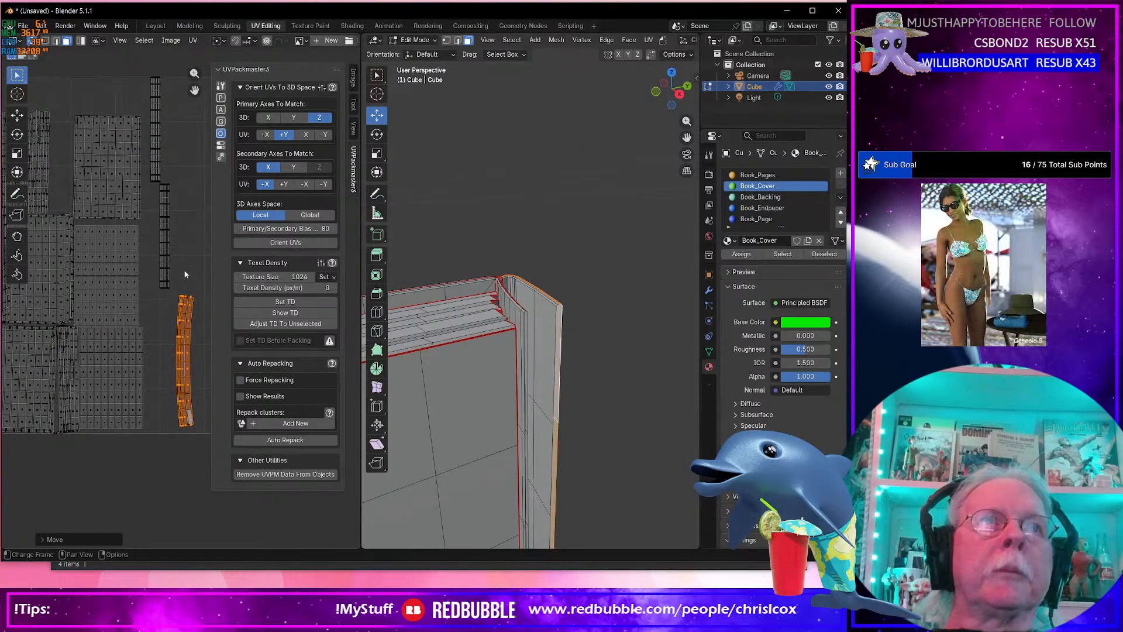
pyautogui.scroll(-3, 179, 284)
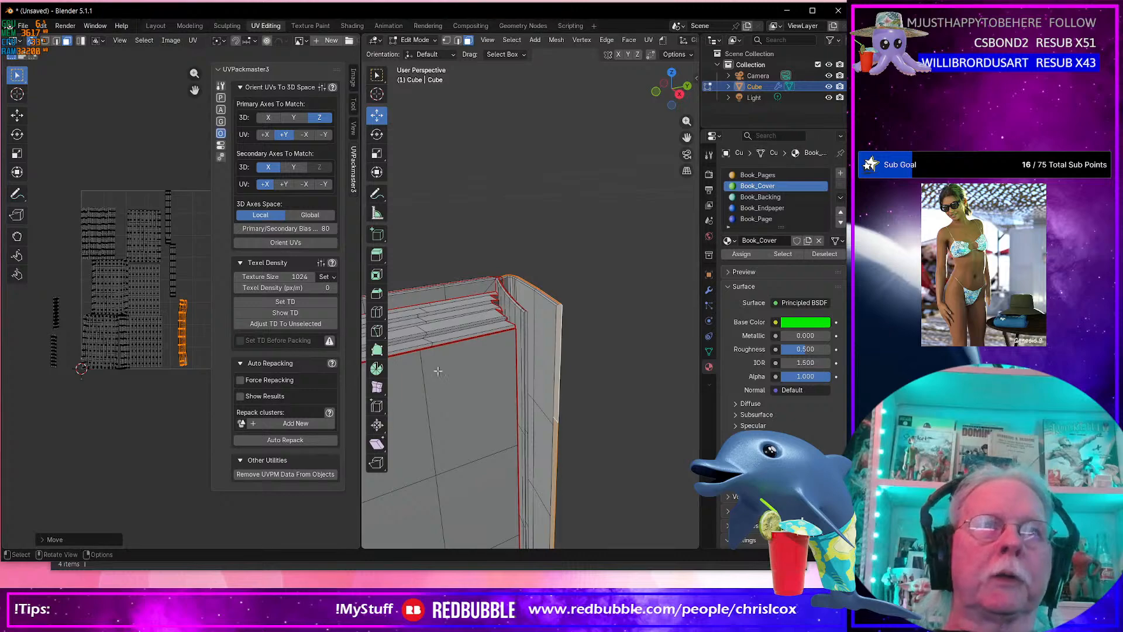
pyautogui.click(543, 322)
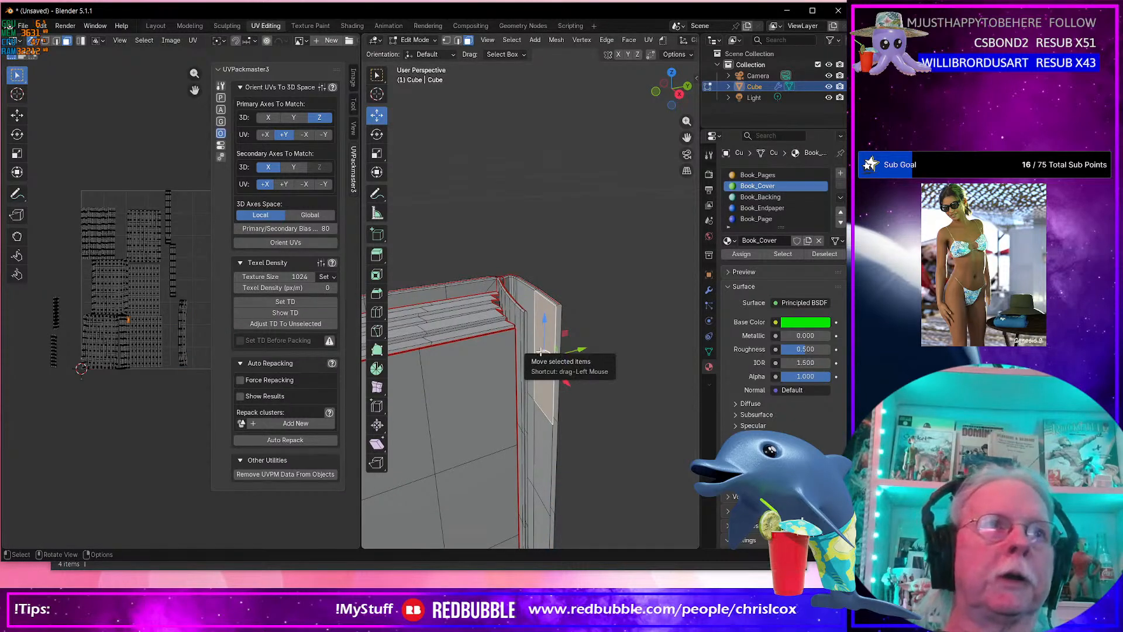
pyautogui.hotkey('ctrl', 'l')
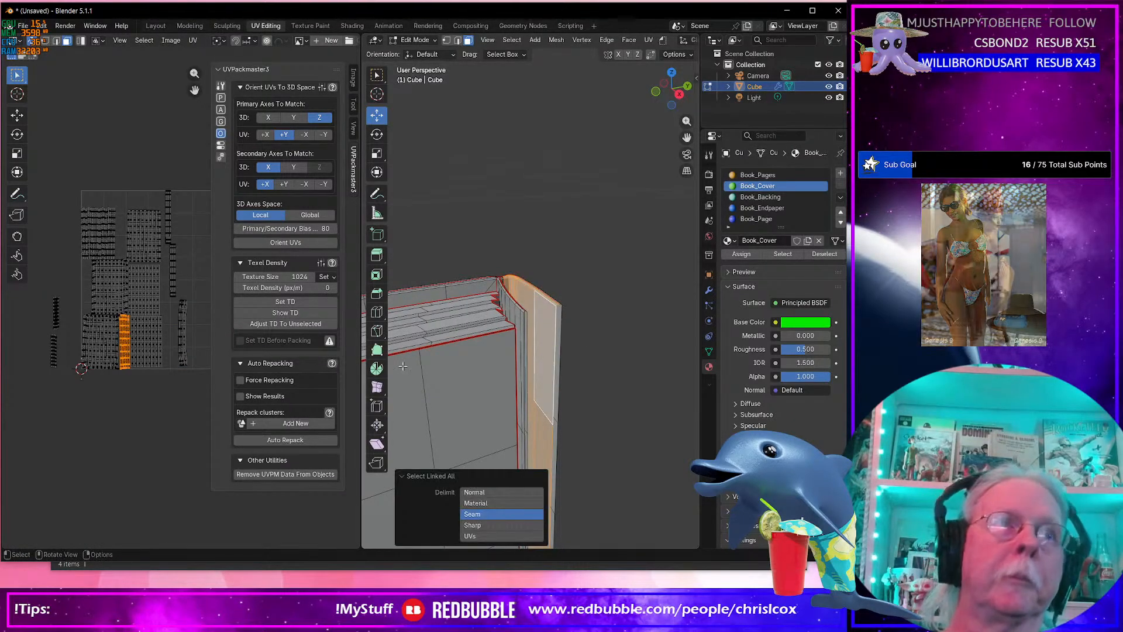
pyautogui.scroll(3, 161, 425)
pyautogui.moveTo(145, 418); pyautogui.dragTo(166, 421, button='middle')
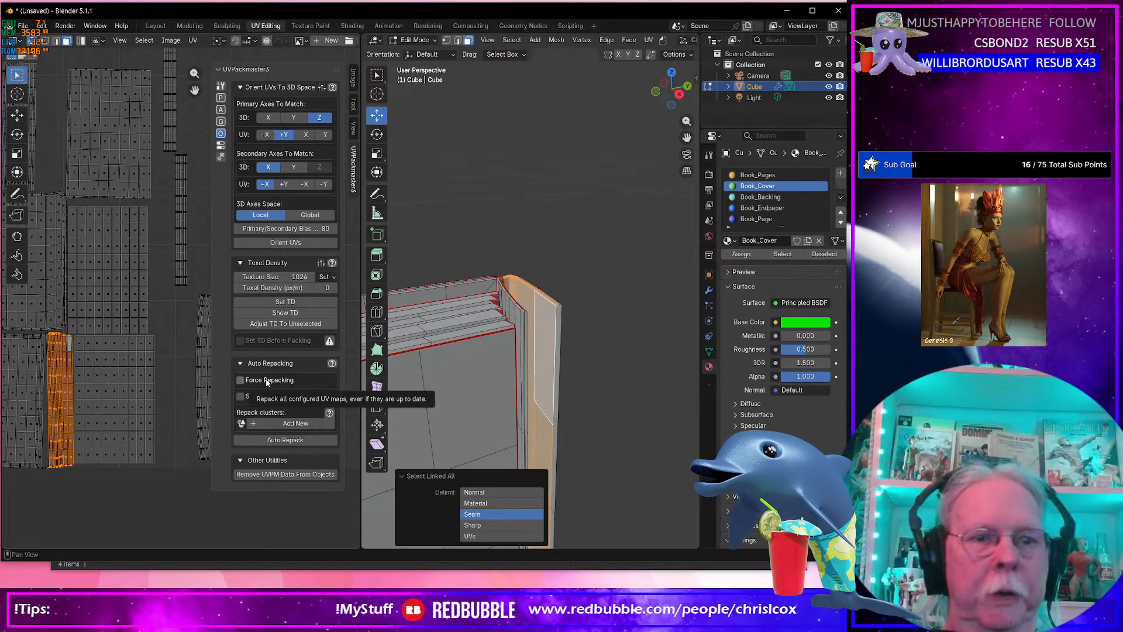
pyautogui.press('u')
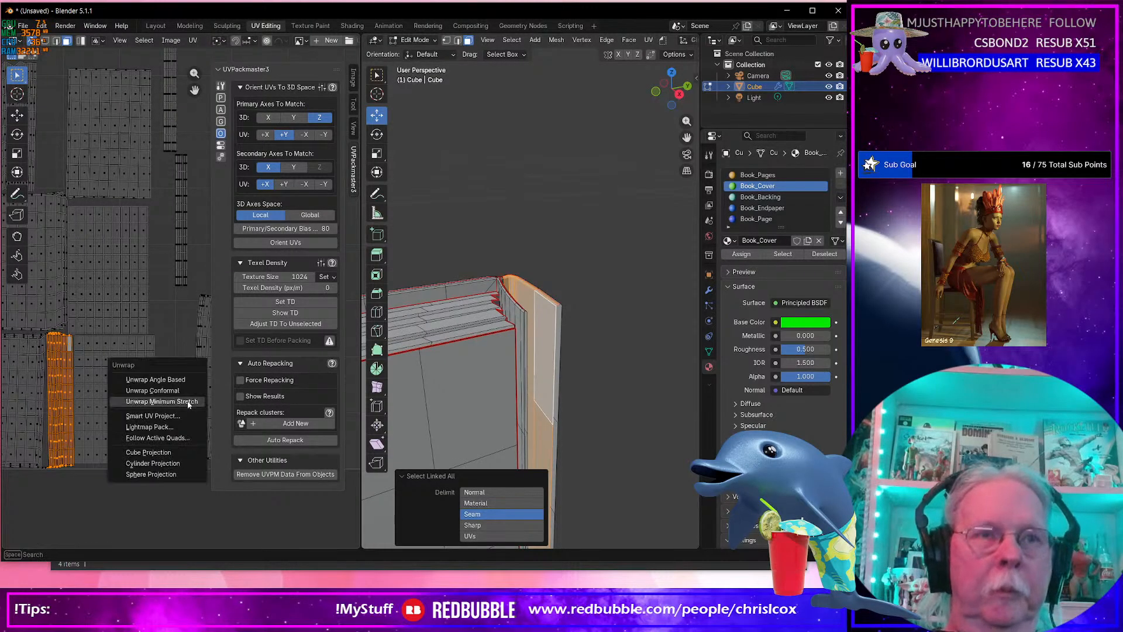
pyautogui.click(185, 402)
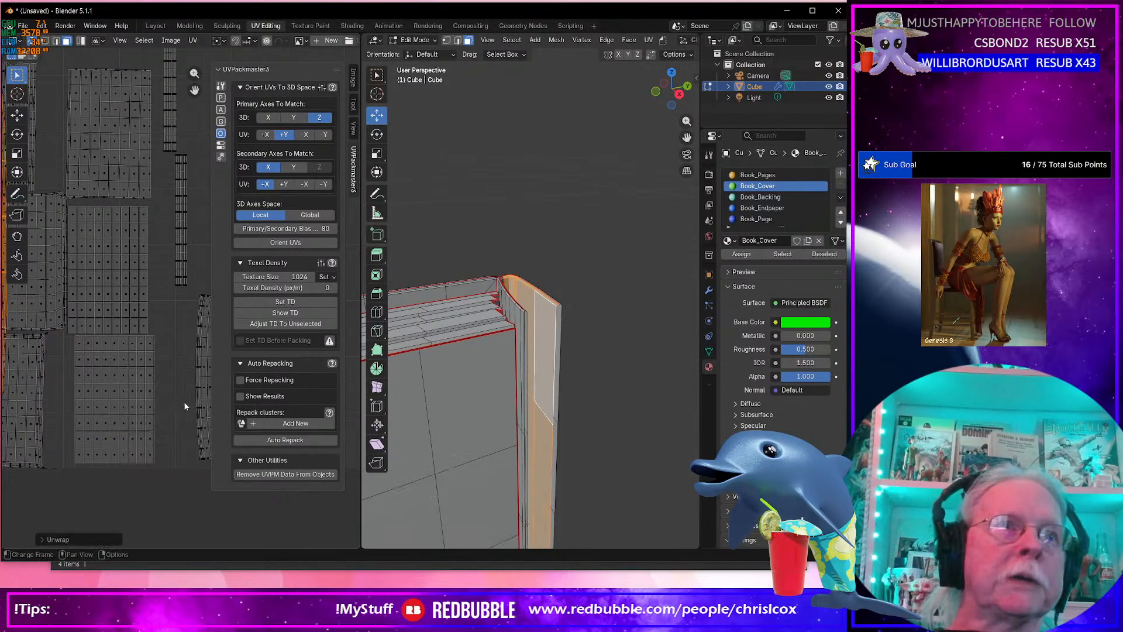
# Match the new strip's texel density to the unselected islands and move it about 0.16 in X and 0.32 in Y.
pyautogui.click(296, 325)
pyautogui.scroll(1, 128, 394)
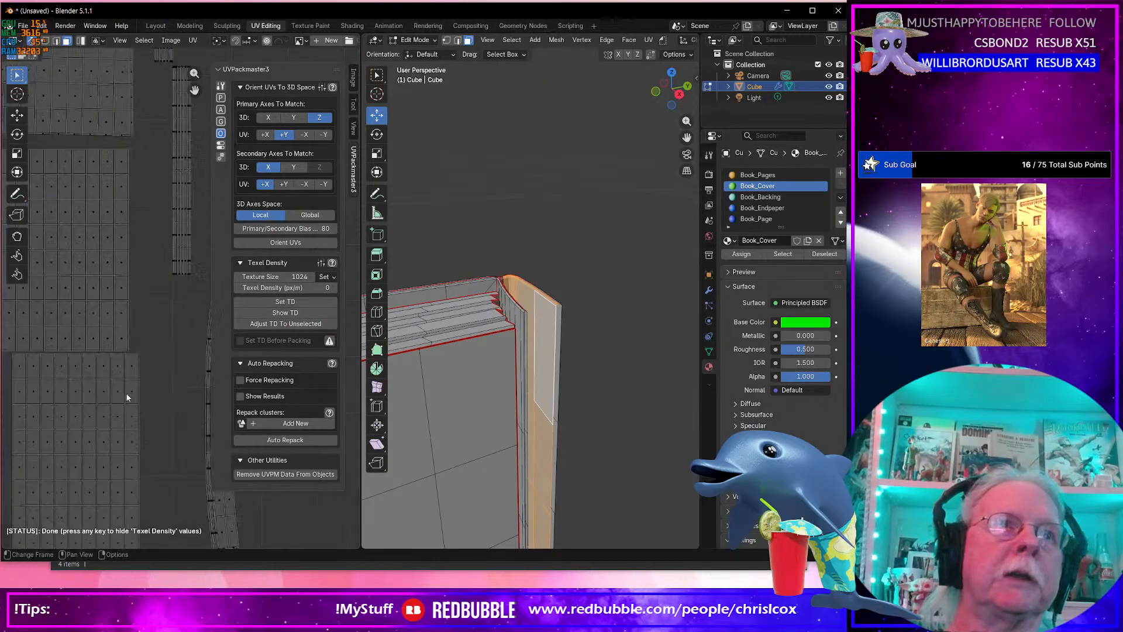
pyautogui.scroll(-4, 127, 396)
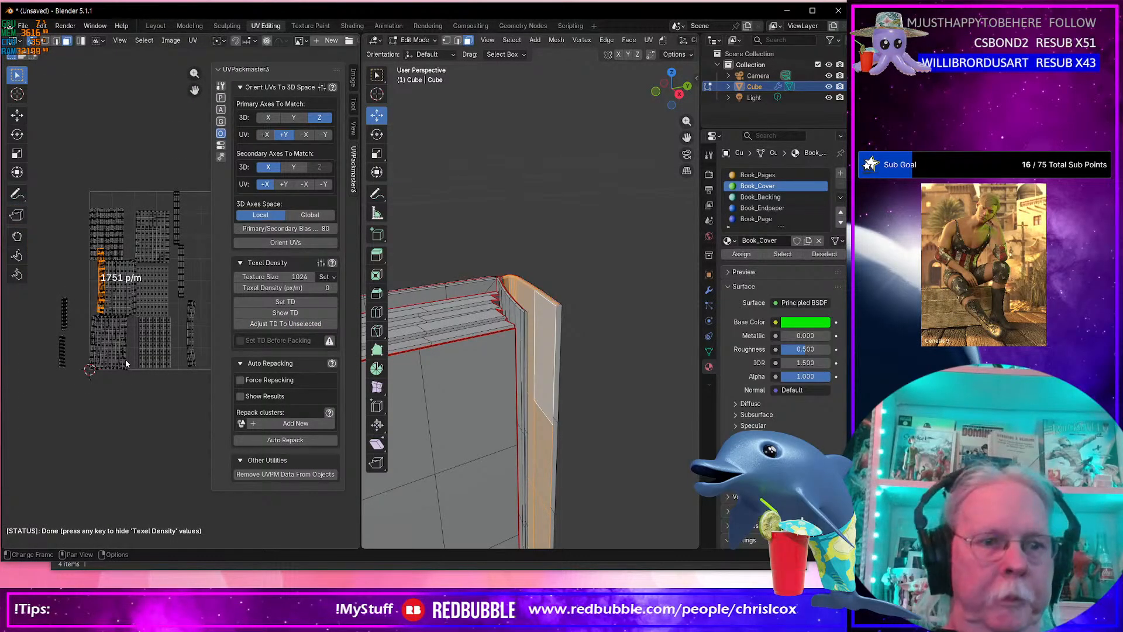
pyautogui.press('g')
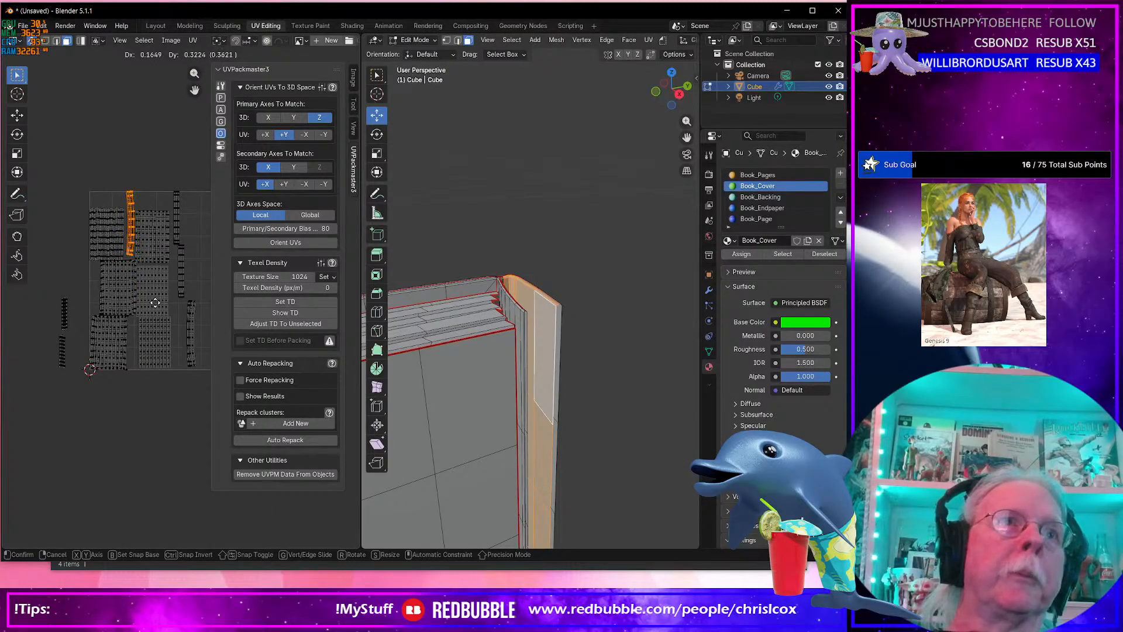
pyautogui.click(154, 302)
pyautogui.scroll(-3, 124, 283)
pyautogui.scroll(6, 124, 283)
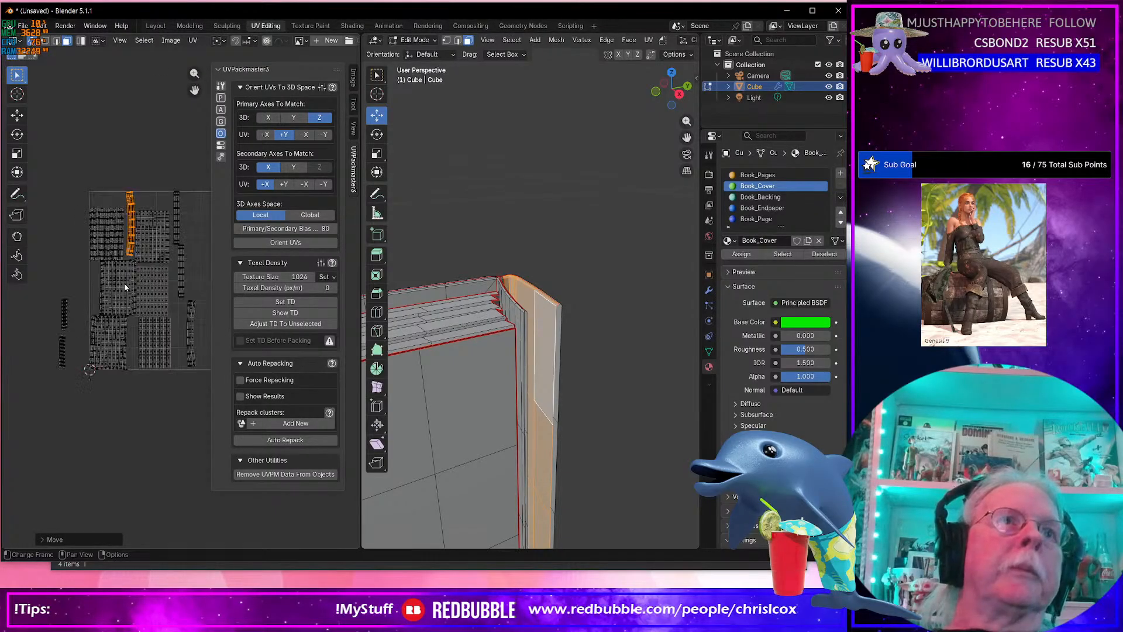
# Select the whole curved UV strip near the tile's lower edge and rotate it 180°.
pyautogui.moveTo(97, 251); pyautogui.dragTo(70, 339, button='middle')
pyautogui.scroll(2, 124, 328)
pyautogui.scroll(-2, 123, 381)
pyautogui.moveTo(165, 411); pyautogui.dragTo(144, 344, button='middle')
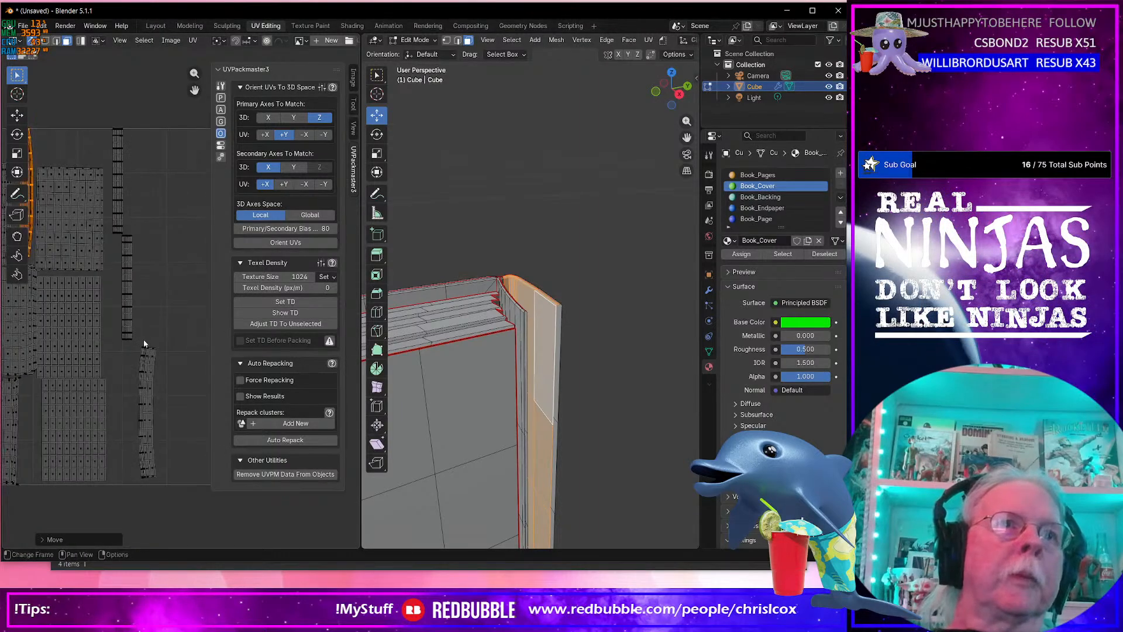
pyautogui.scroll(2, 153, 426)
pyautogui.moveTo(152, 426); pyautogui.dragTo(159, 332, button='middle')
pyautogui.click(139, 321)
pyautogui.moveTo(495, 363); pyautogui.dragTo(503, 361, button='middle')
pyautogui.click(548, 361)
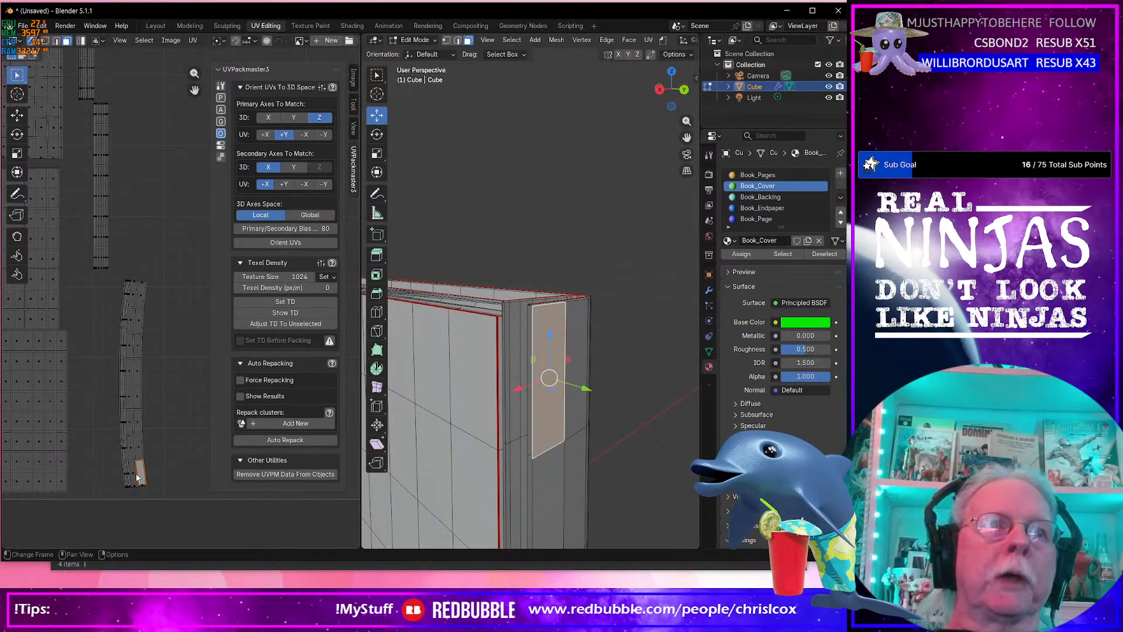
pyautogui.press('l')
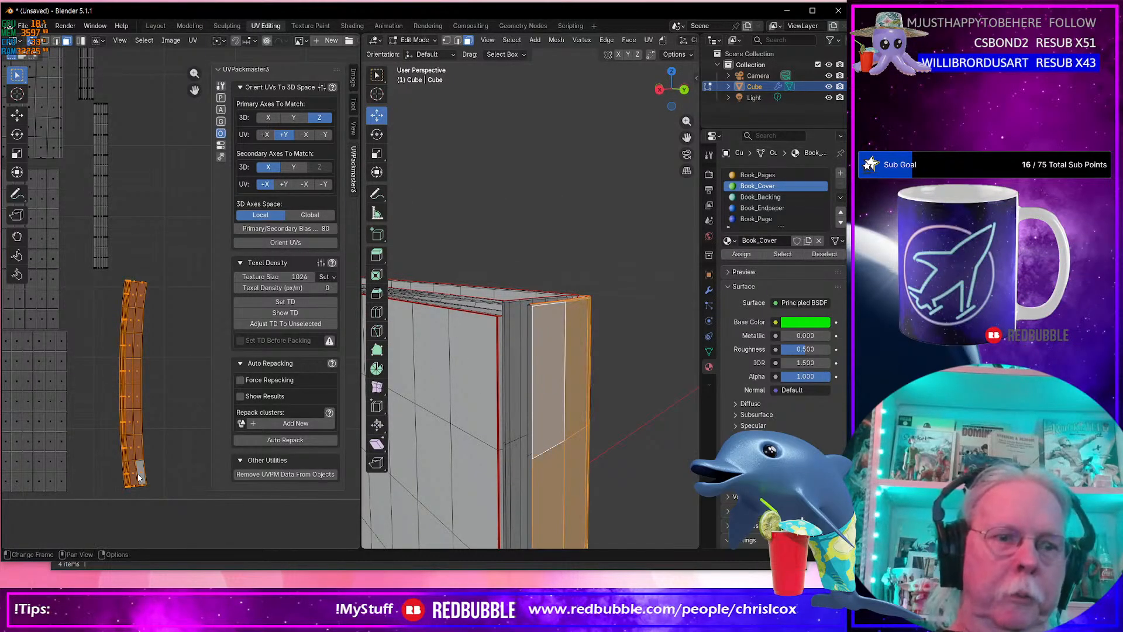
pyautogui.press('r')
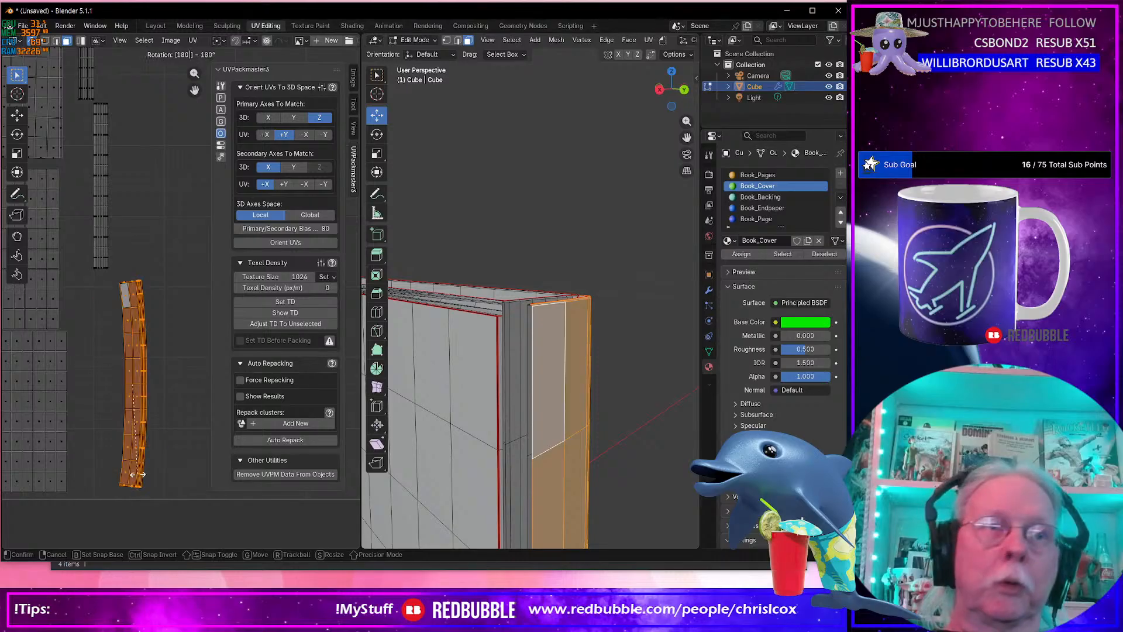
# Rotate the curved strip UV island 180°, then pin its outer edge loop and straighten it by scaling to 0 along X.
pyautogui.click(139, 478)
pyautogui.moveTo(128, 337); pyautogui.dragTo(140, 352, button='middle')
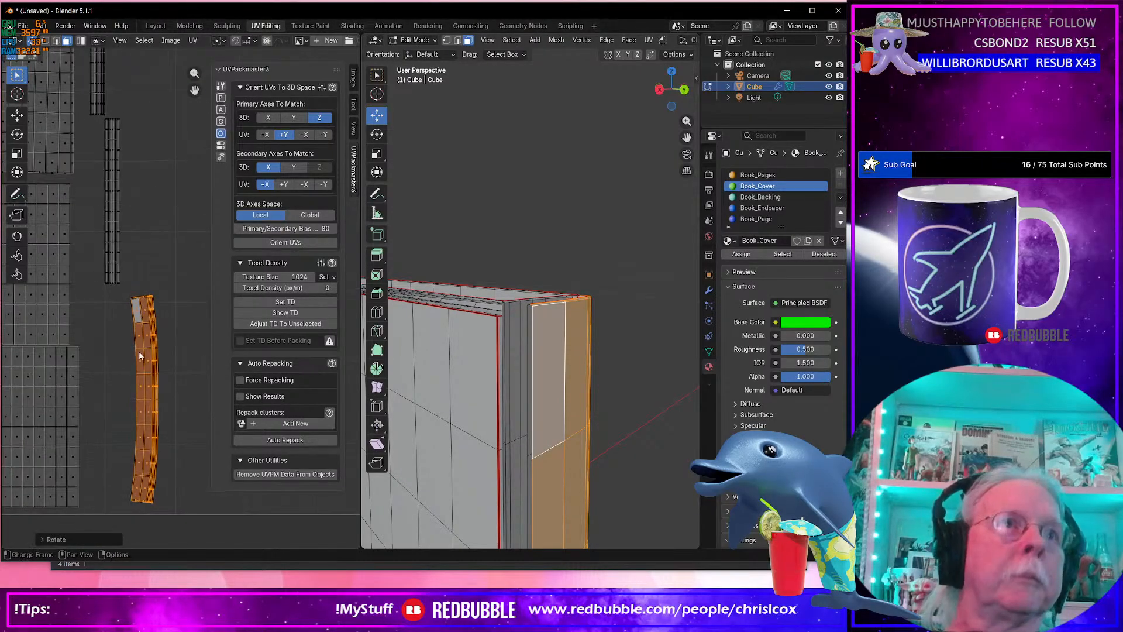
pyautogui.press('1')
pyautogui.keyDown('alt'); pyautogui.click(130, 338); pyautogui.keyUp('alt')
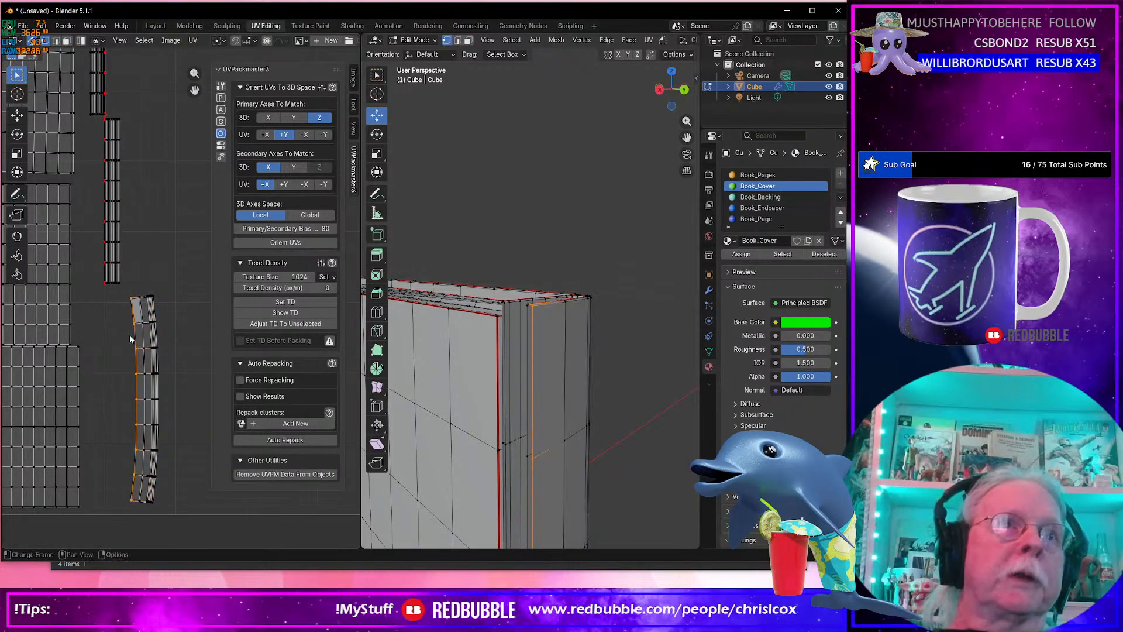
pyautogui.press('p')
pyautogui.press('s')
pyautogui.press('x')
pyautogui.press('0')
pyautogui.press('Return')
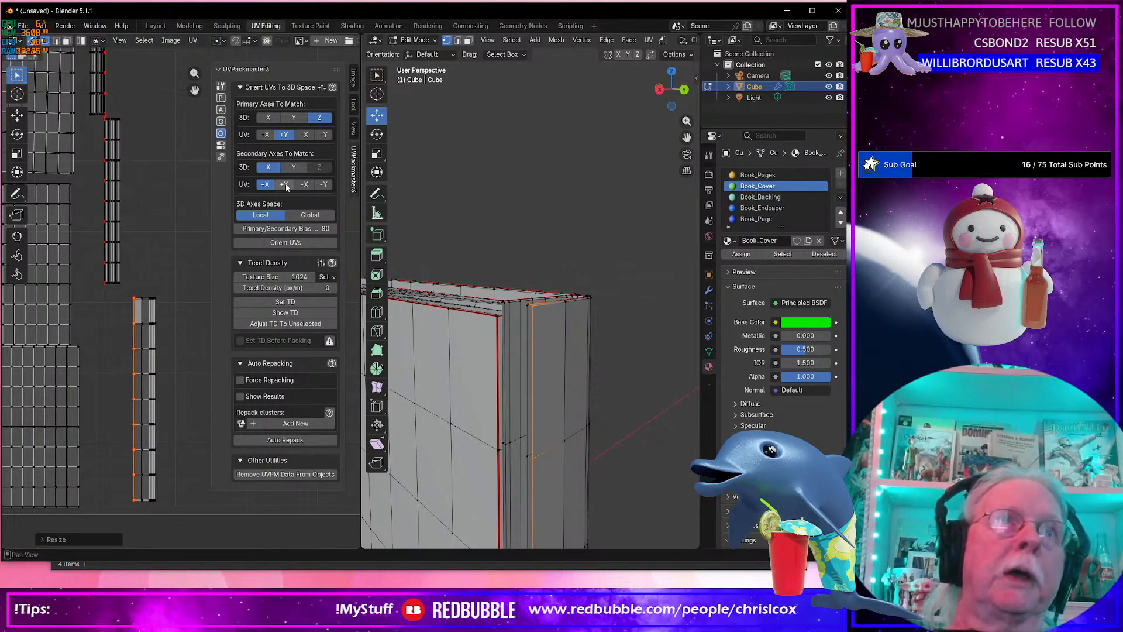
# Set the straightened edge loop's X coordinate to 0.5 and shift its strip along Y to about 0.203.
pyautogui.click(353, 76)
pyautogui.click(328, 86)
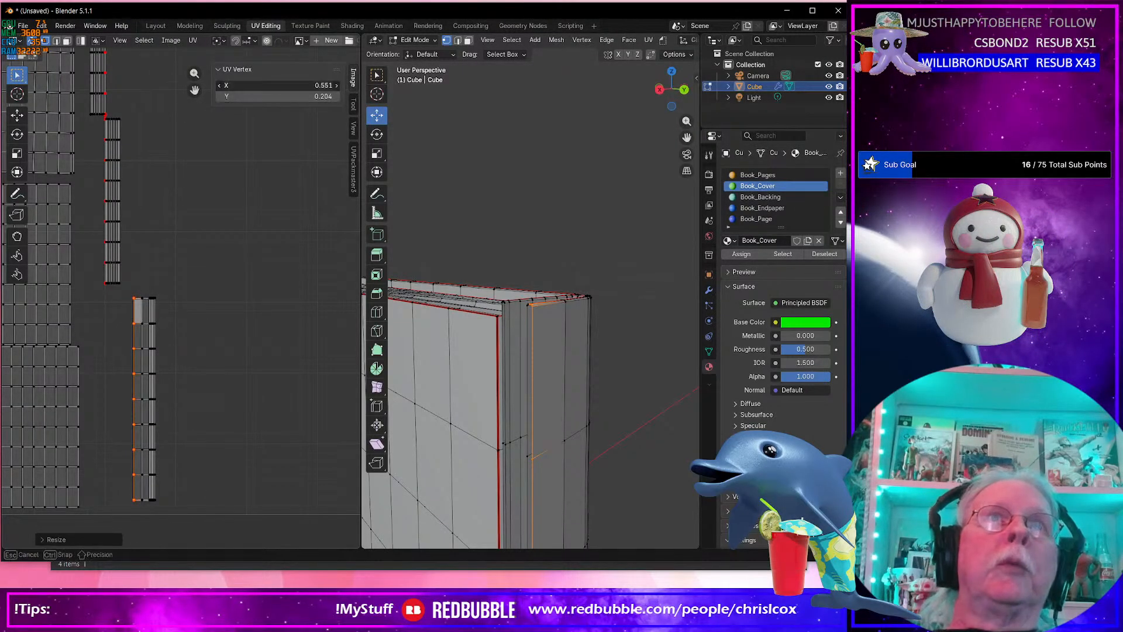
pyautogui.write('.5')
pyautogui.press('Return')
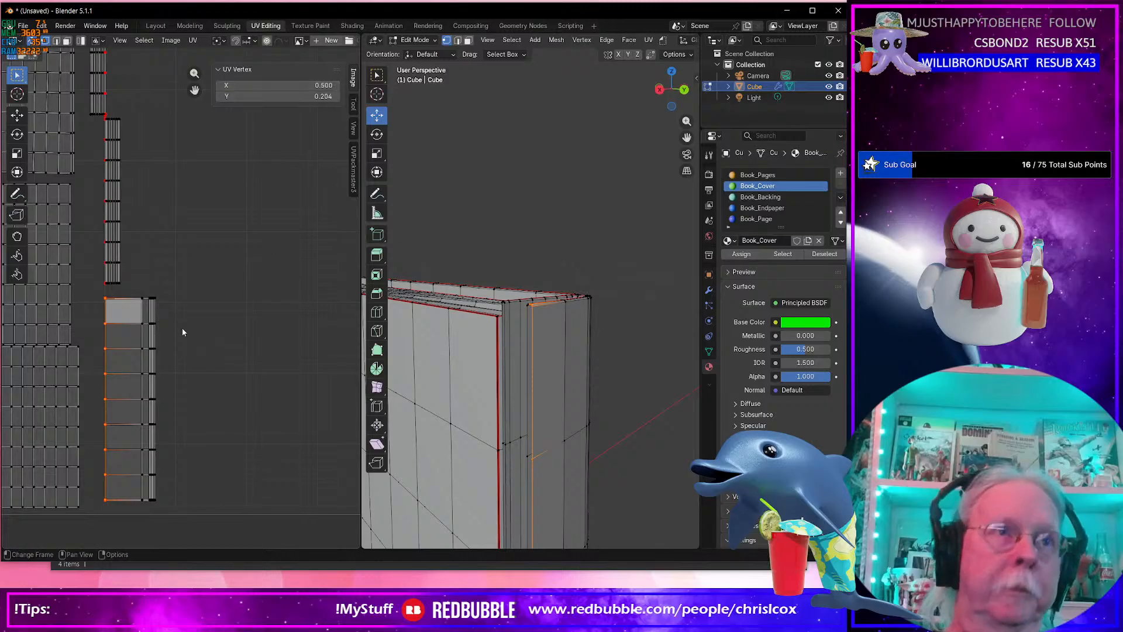
pyautogui.press('g')
pyautogui.press('y')
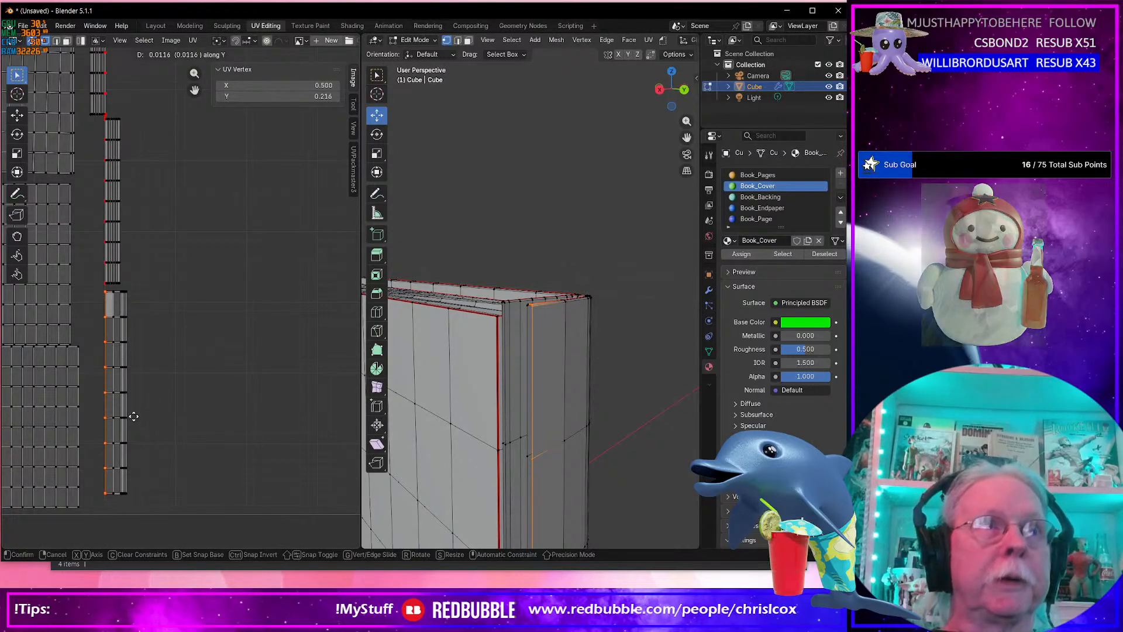
pyautogui.click(136, 422)
# Pin and straighten the other curved strip's outer edge loop with an X scale of 0, and move it to about X 0.209, Y 0.809.
pyautogui.keyDown('shift'); pyautogui.moveTo(131, 366); pyautogui.dragTo(240, 473, button='middle'); pyautogui.keyUp('shift')
pyautogui.keyDown('shift'); pyautogui.moveTo(75, 243); pyautogui.dragTo(167, 348, button='middle'); pyautogui.keyUp('shift')
pyautogui.scroll(2, 167, 348)
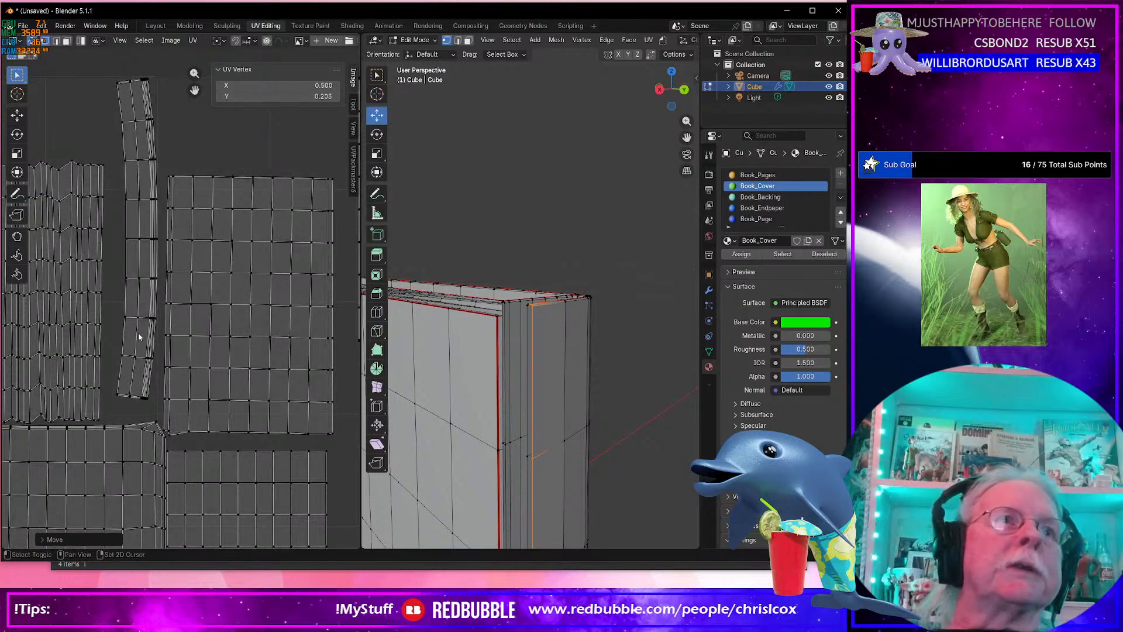
pyautogui.click(117, 346)
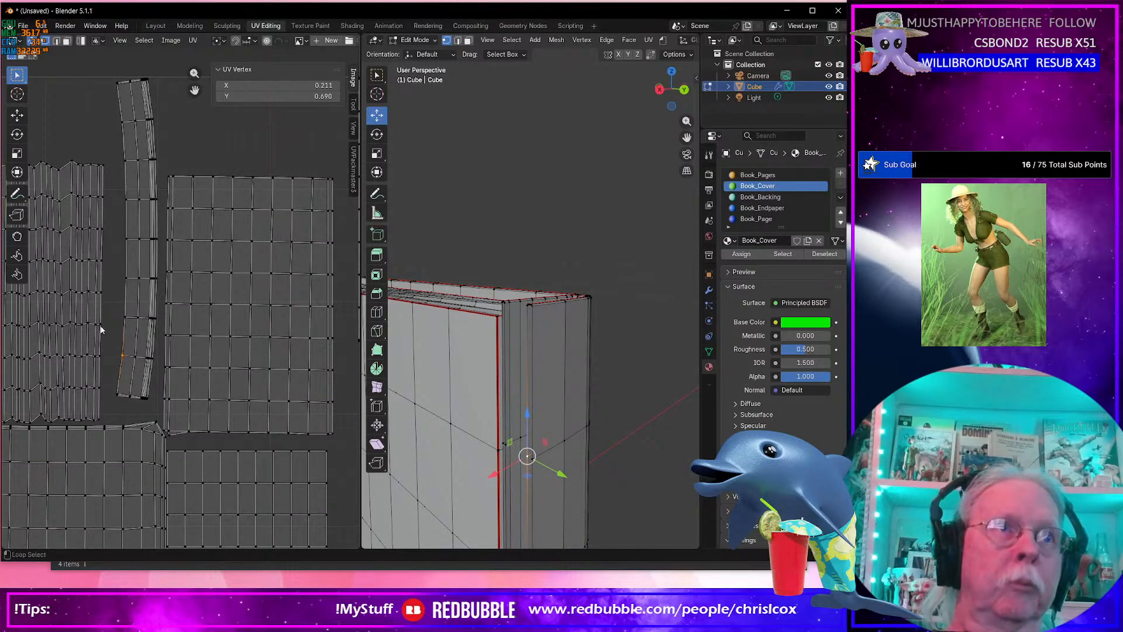
pyautogui.keyDown('alt'); pyautogui.click(113, 333); pyautogui.keyUp('alt')
pyautogui.press('p')
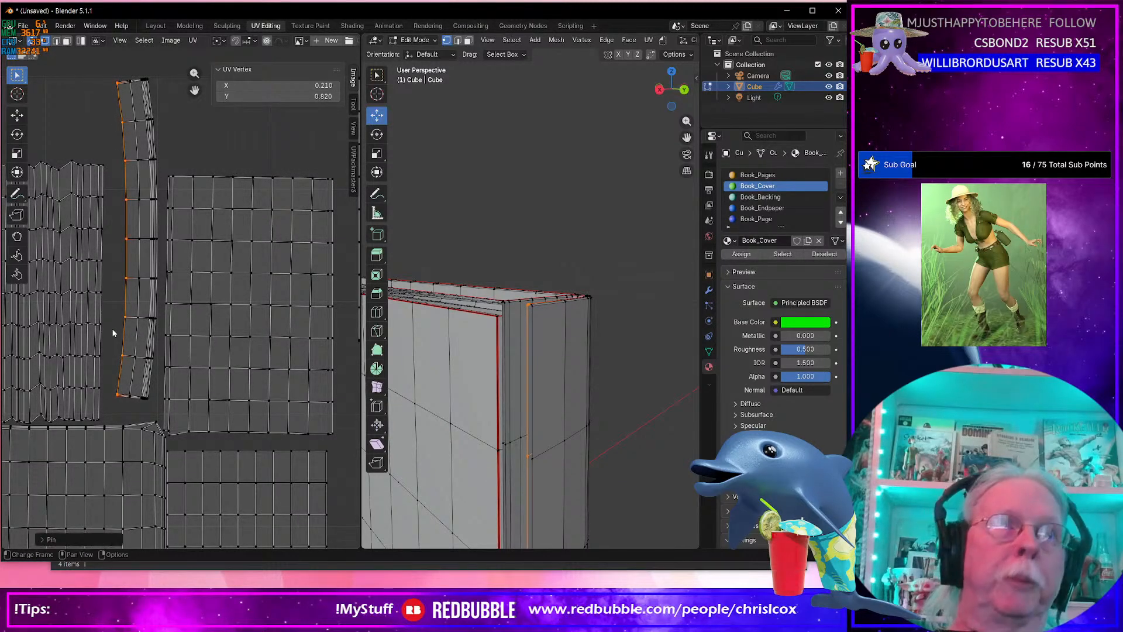
pyautogui.press('s')
pyautogui.press('x')
pyautogui.press('0')
pyautogui.press('Return')
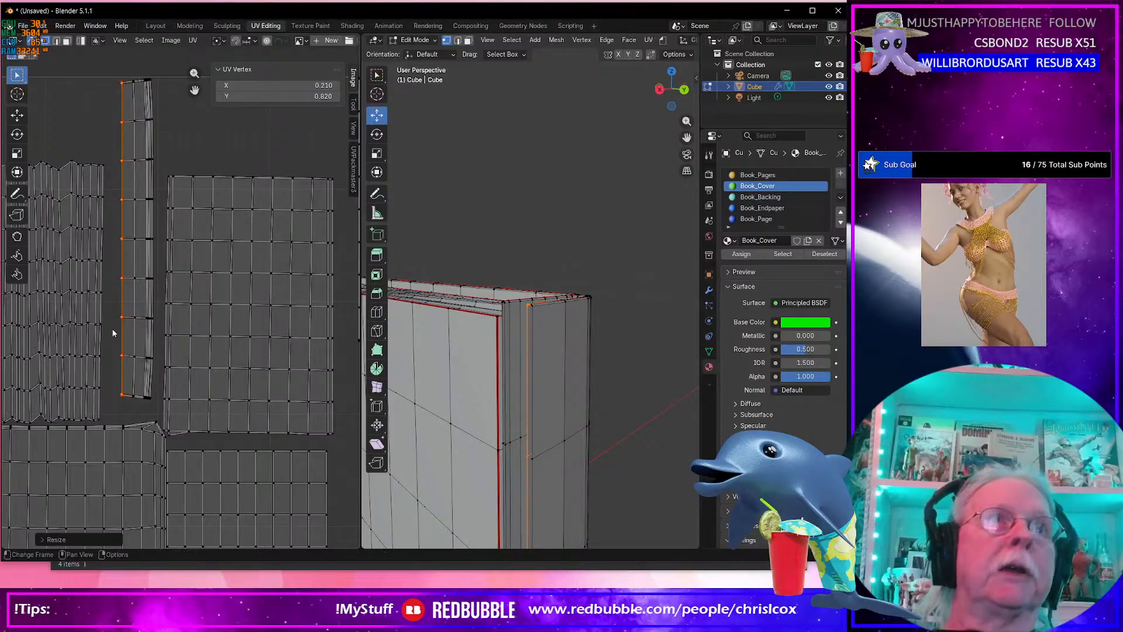
pyautogui.press('g')
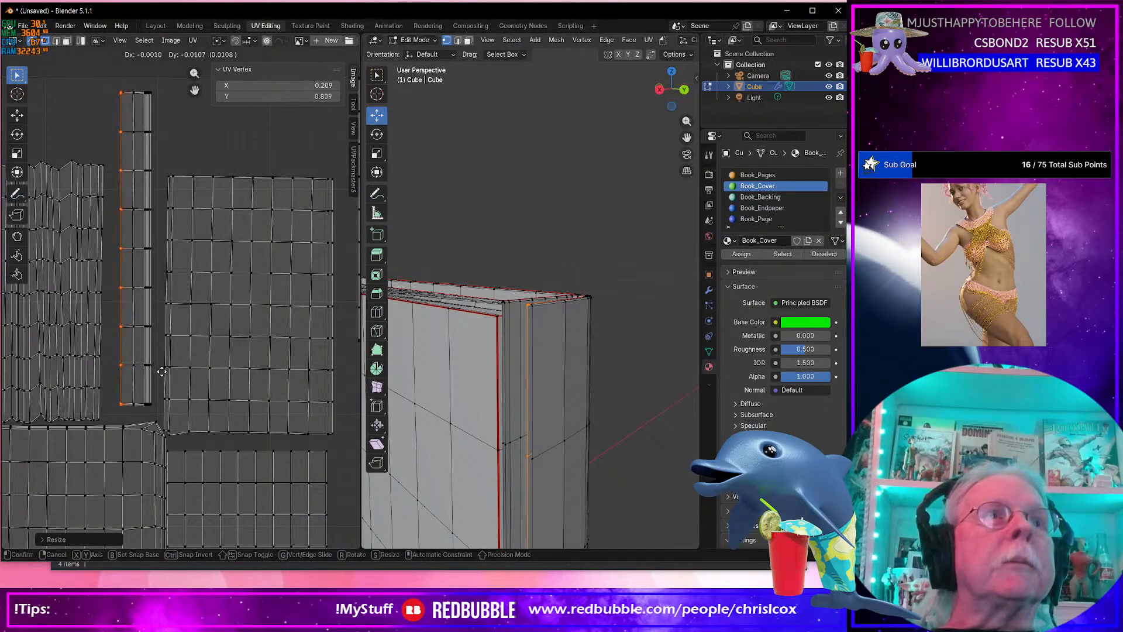
pyautogui.click(162, 371)
# Move the upper small strip island outside the UV square beside the middle large island, to about X 0.03, Y 0.47.
pyautogui.scroll(2, 150, 389)
pyautogui.scroll(-4, 150, 388)
pyautogui.keyDown('shift'); pyautogui.moveTo(179, 302); pyautogui.dragTo(211, 284, button='middle'); pyautogui.keyUp('shift')
pyautogui.click(100, 321)
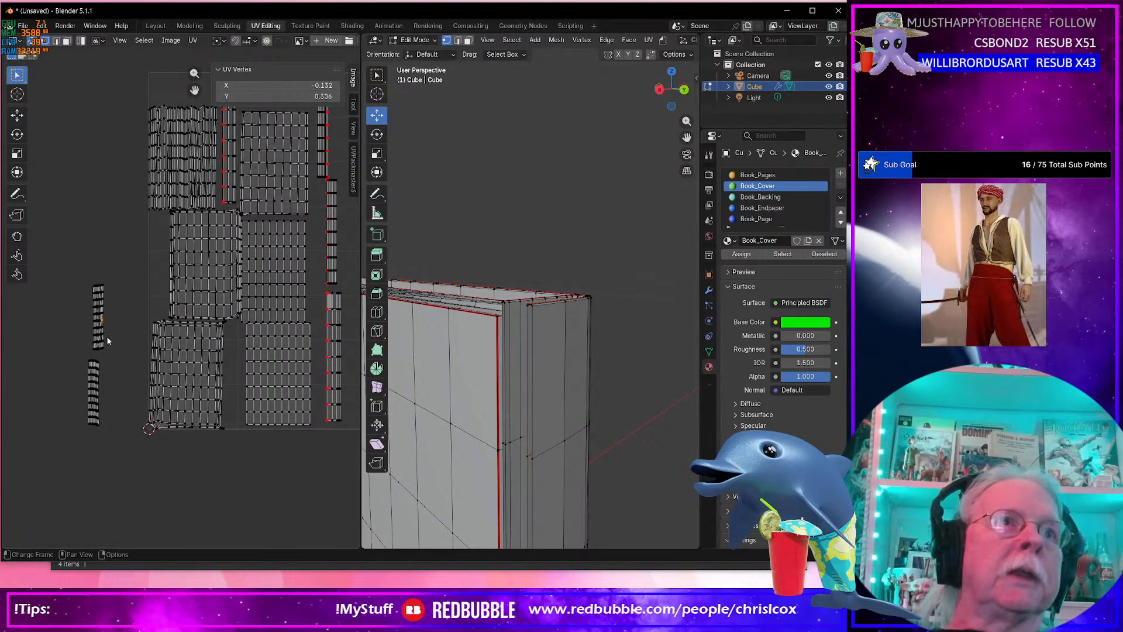
pyautogui.hotkey('ctrl', 'l')
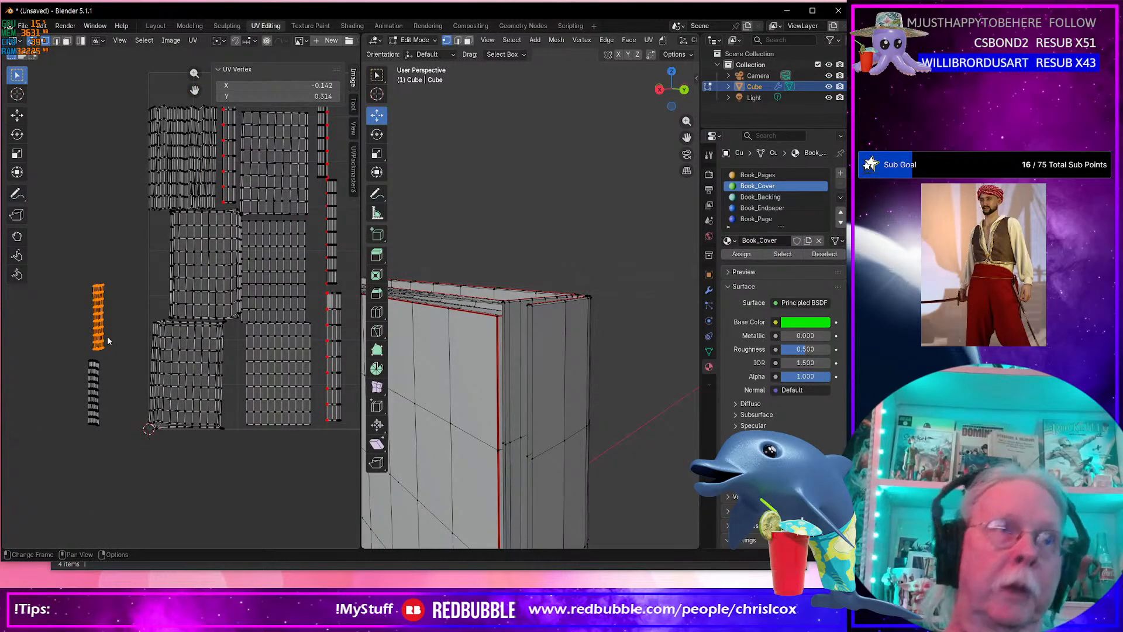
pyautogui.press('g')
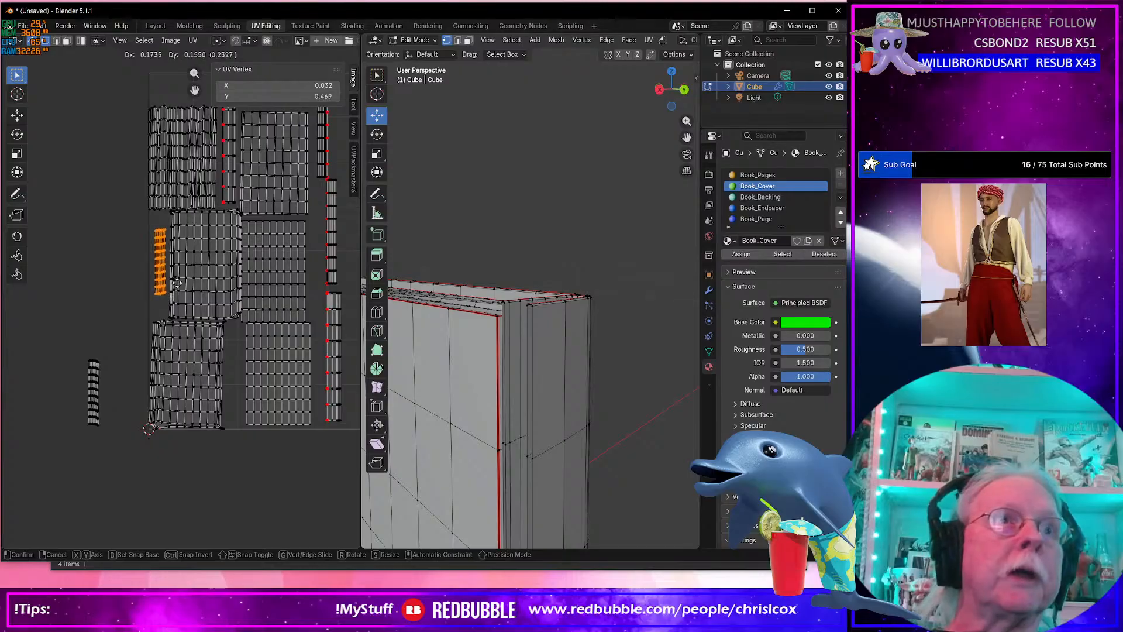
pyautogui.click(177, 284)
# Move the remaining small strip island outside the UV square into the gap between the two lowest large islands.
pyautogui.click(98, 399)
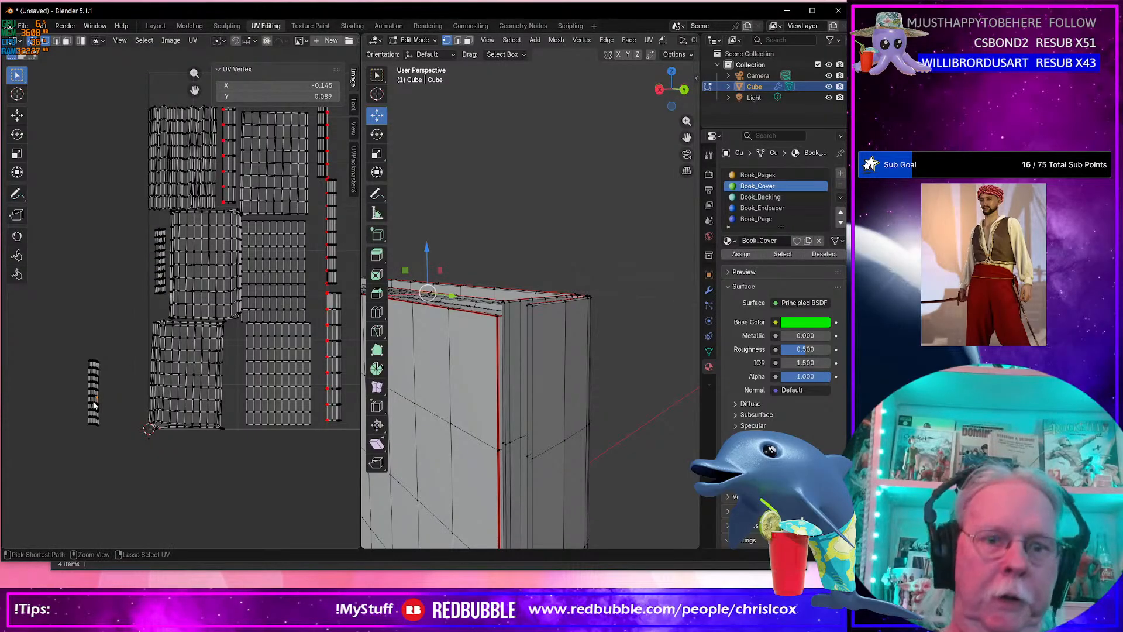
pyautogui.hotkey('ctrl', 'l')
pyautogui.press('g')
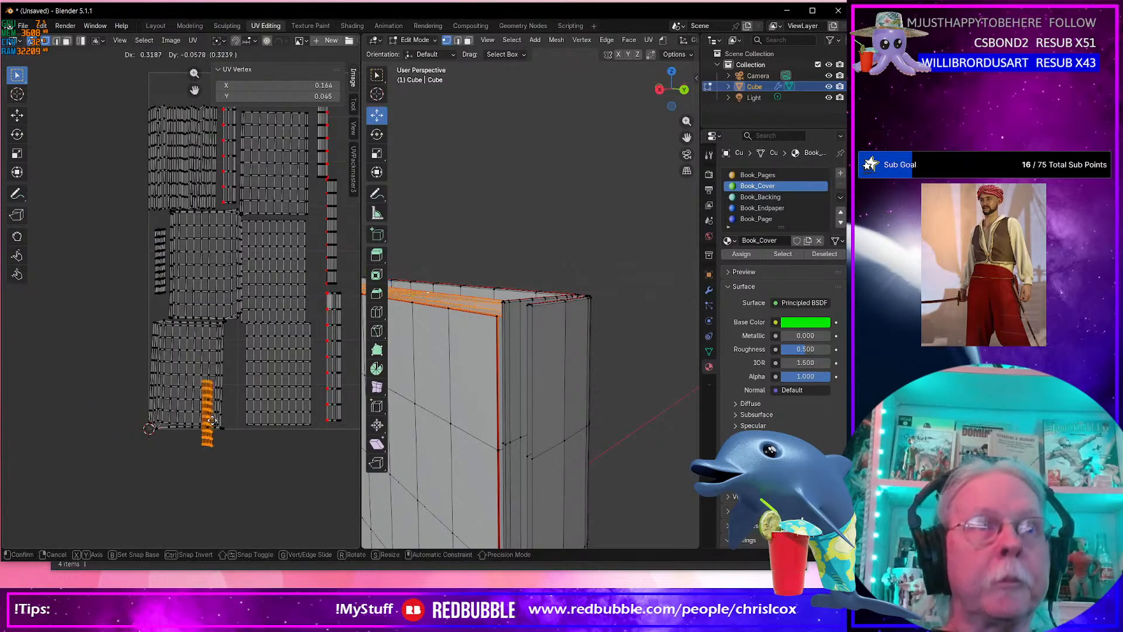
pyautogui.click(232, 391)
pyautogui.click(186, 377)
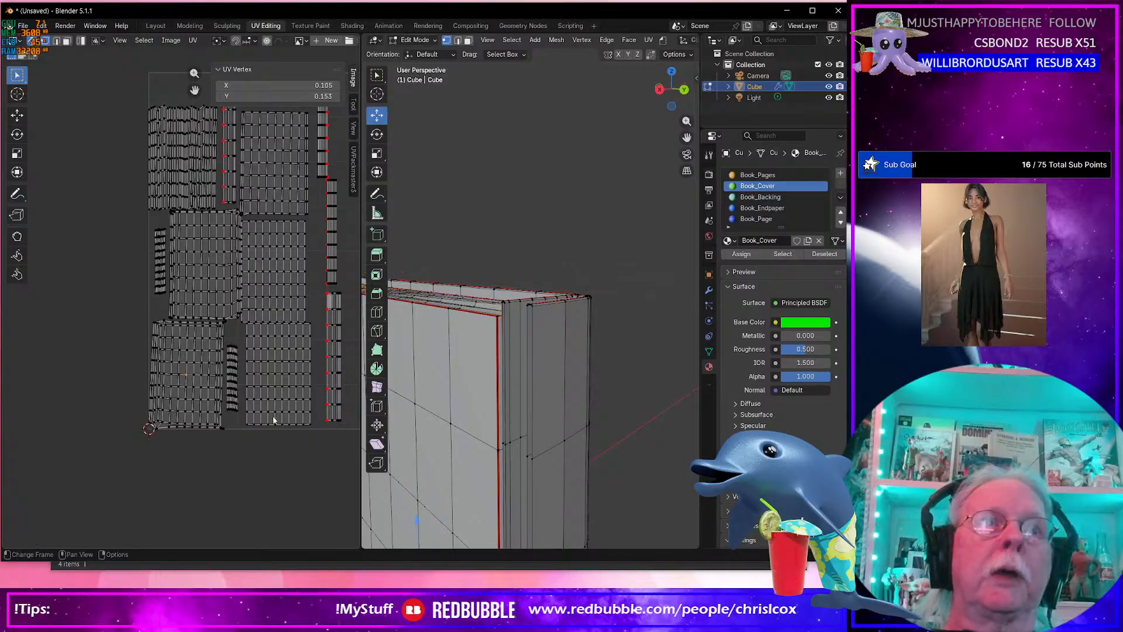
# Select all geometry linked to a vertex on the front sheet's top edge and hide that sheet.
pyautogui.moveTo(486, 380); pyautogui.dragTo(514, 384, button='middle')
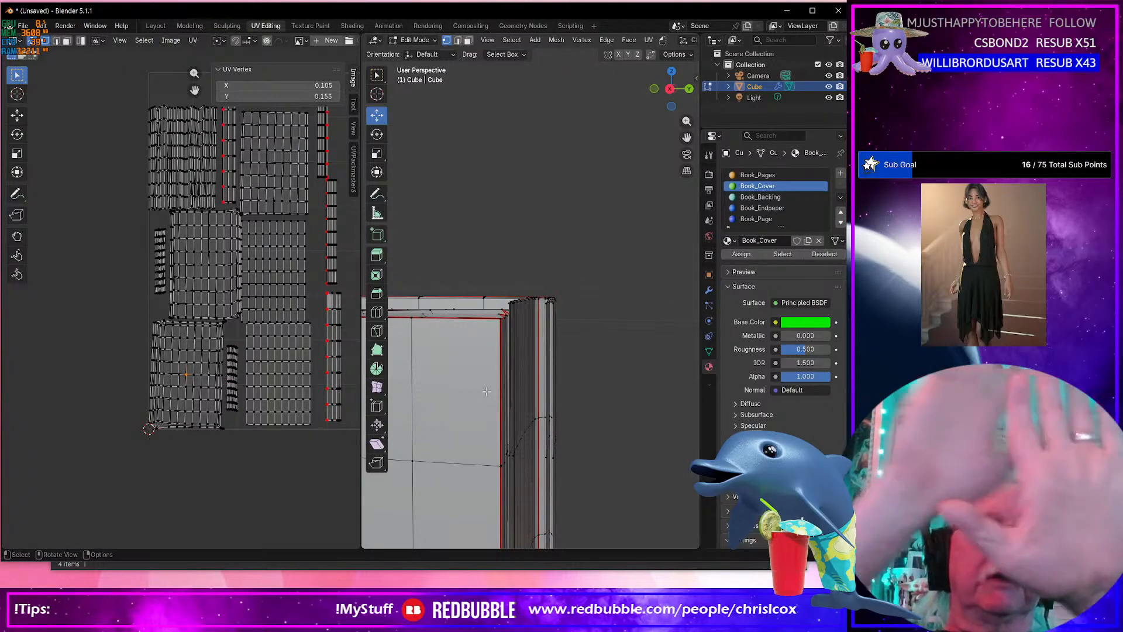
pyautogui.keyDown('shift'); pyautogui.moveTo(503, 415); pyautogui.dragTo(595, 384, button='middle'); pyautogui.keyUp('shift')
pyautogui.scroll(-4, 534, 412)
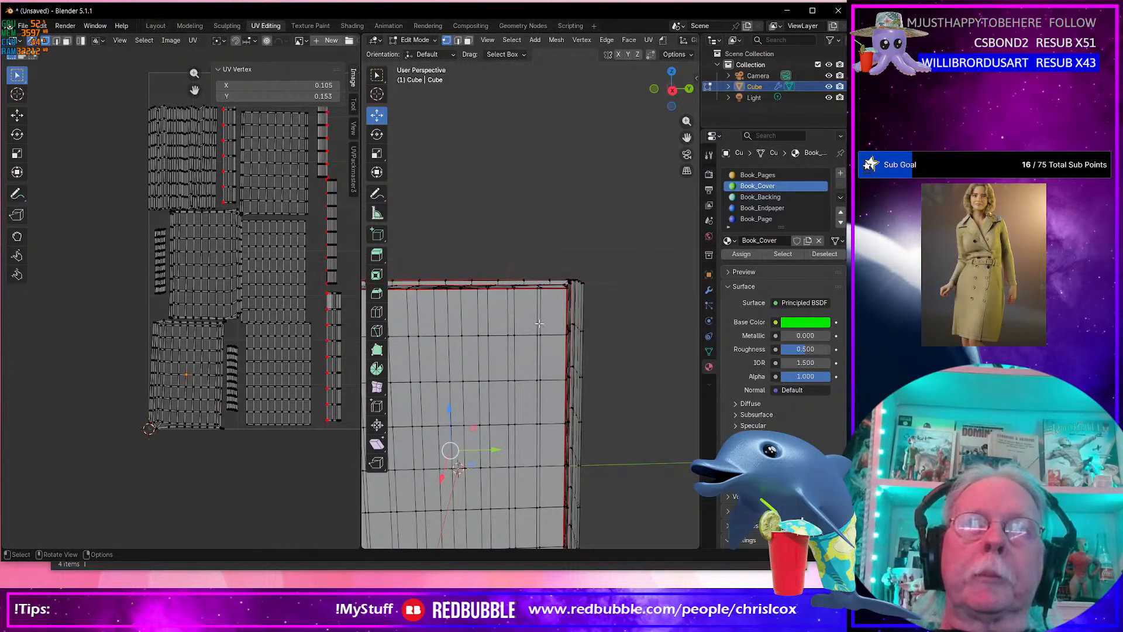
pyautogui.scroll(-4, 538, 325)
pyautogui.moveTo(538, 324); pyautogui.dragTo(499, 353, button='middle')
pyautogui.scroll(4, 518, 335)
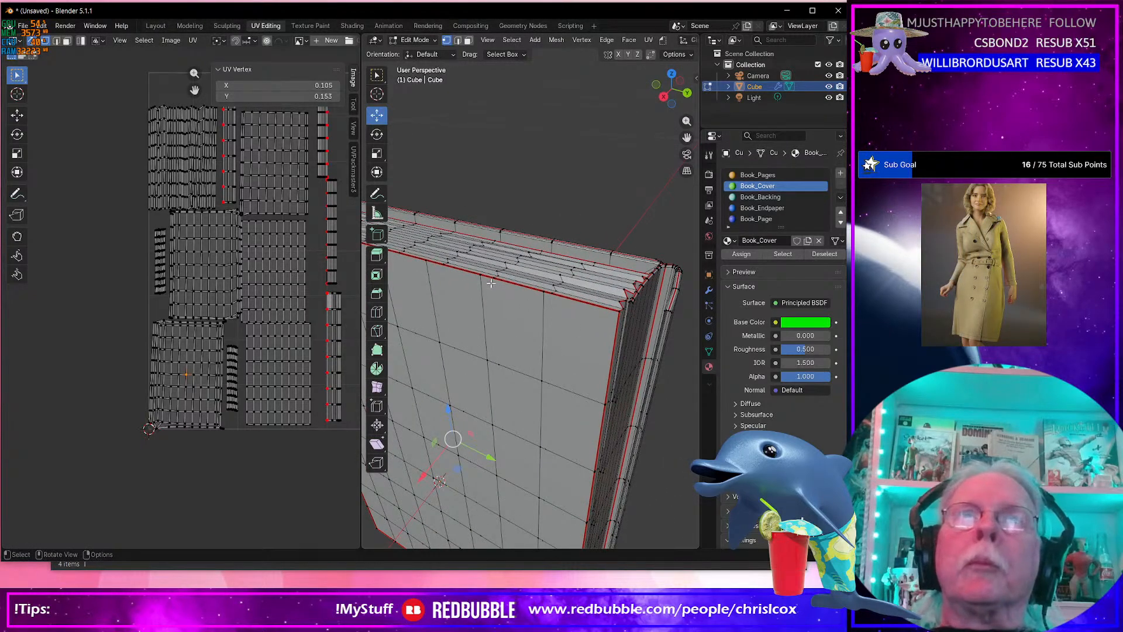
pyautogui.click(544, 292)
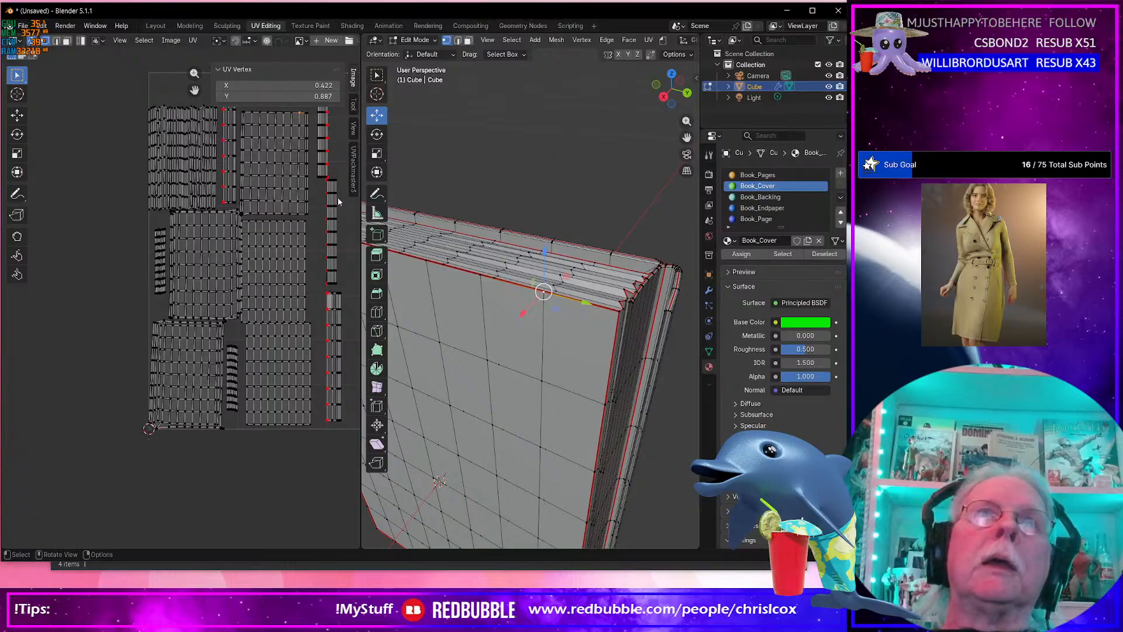
pyautogui.scroll(2, 281, 135)
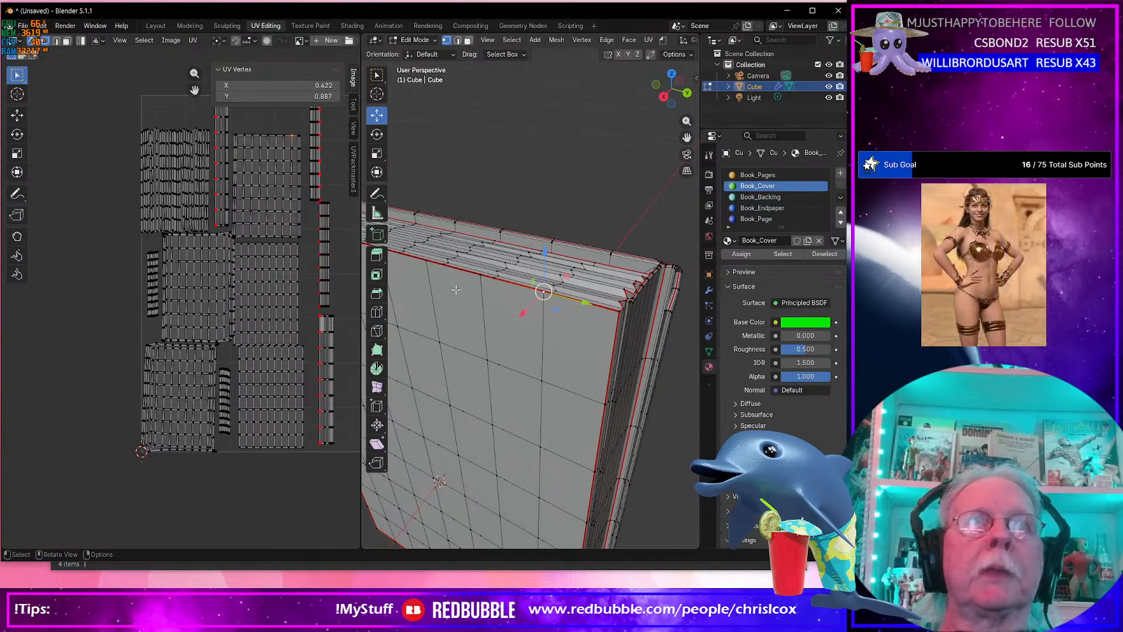
pyautogui.moveTo(611, 352); pyautogui.dragTo(675, 348, button='middle')
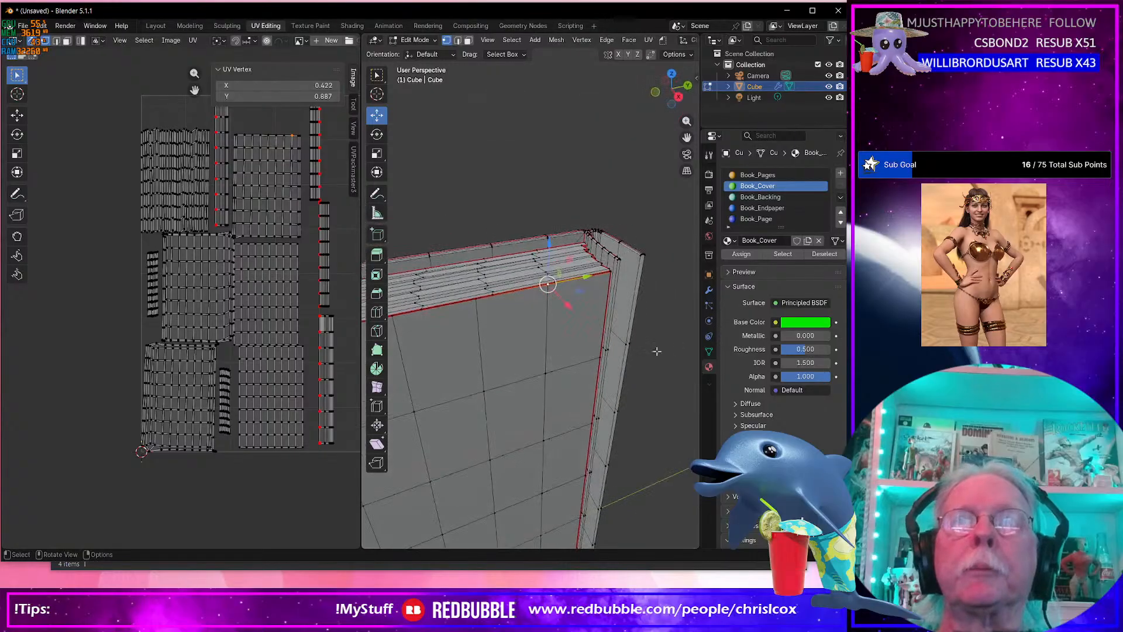
pyautogui.hotkey('ctrl', 'l')
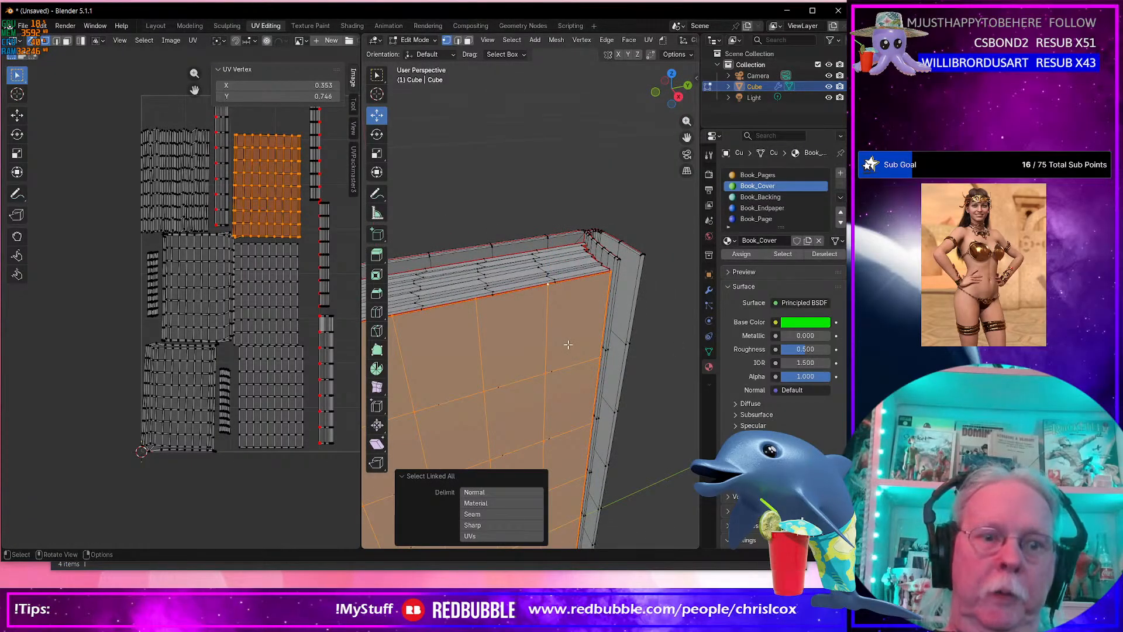
pyautogui.press('h')
# Select the linked UV island of the newly exposed front sheet and rotate it 180°.
pyautogui.click(554, 285)
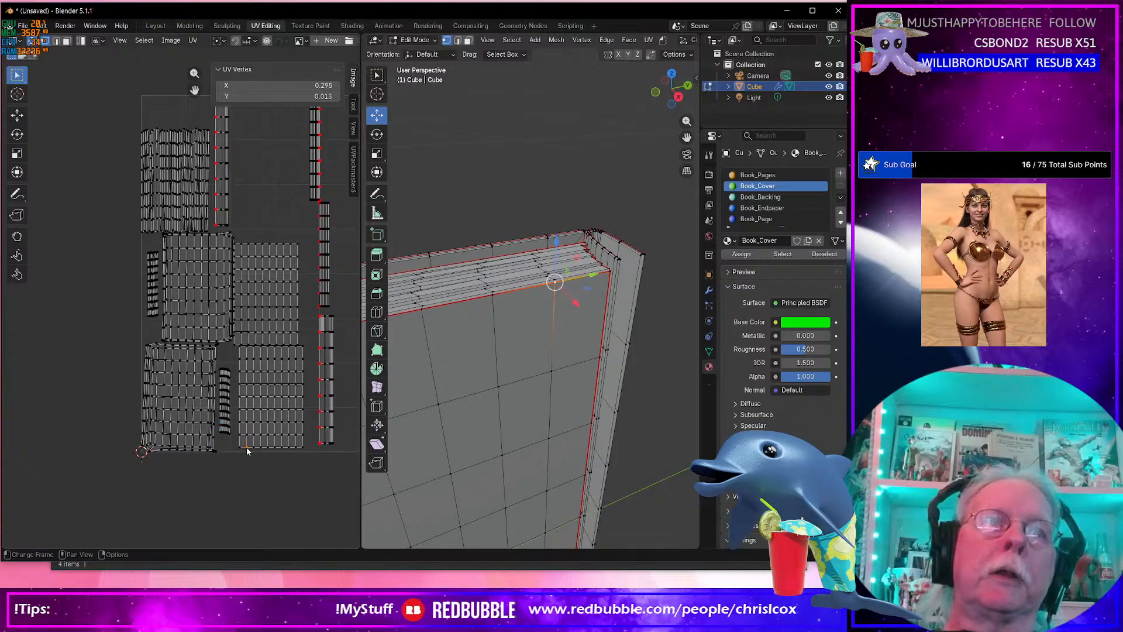
pyautogui.press('l')
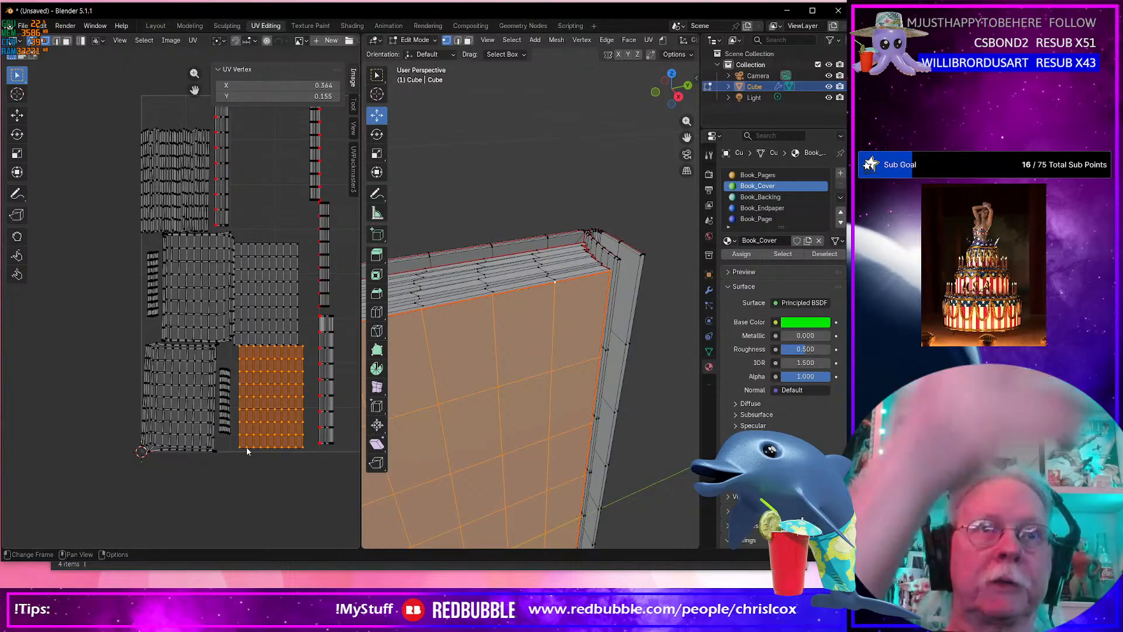
pyautogui.press('r')
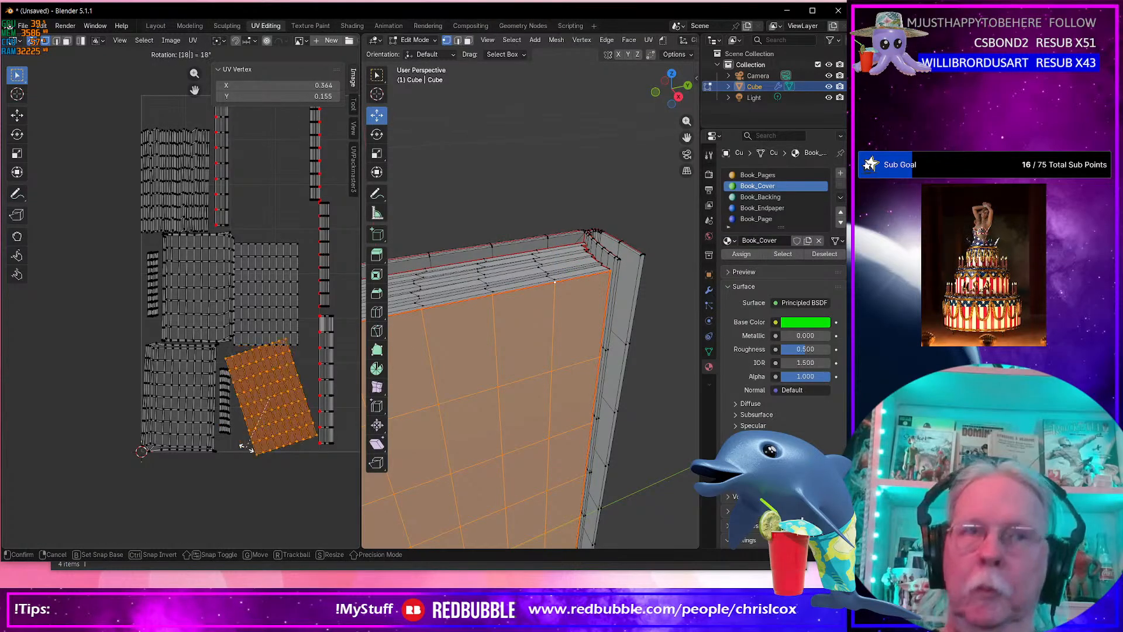
pyautogui.click(244, 448)
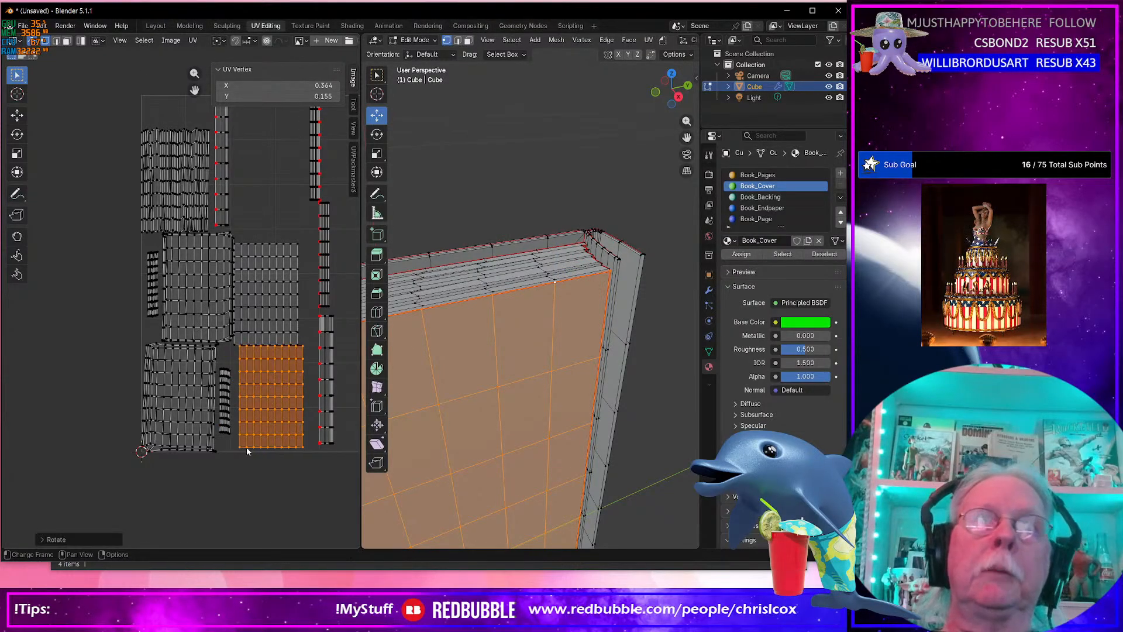
# Identify the rear sheet's UV island from its top edge, rotate the island, and move it to about X 0.372, Y 0.461.
pyautogui.click(535, 249)
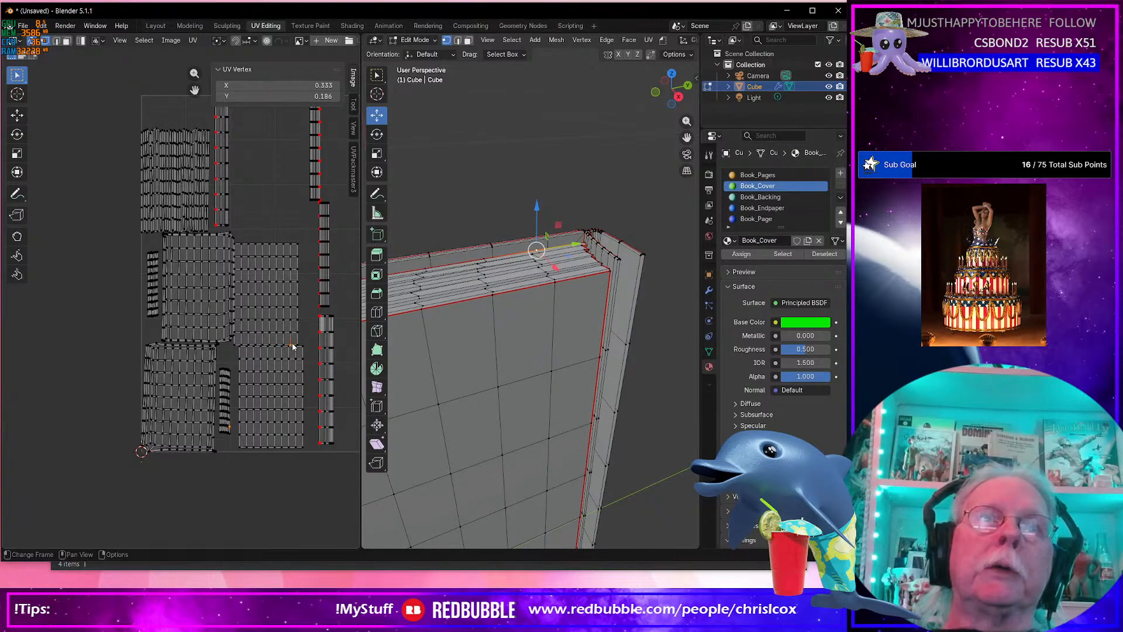
pyautogui.click(291, 336)
pyautogui.press('r')
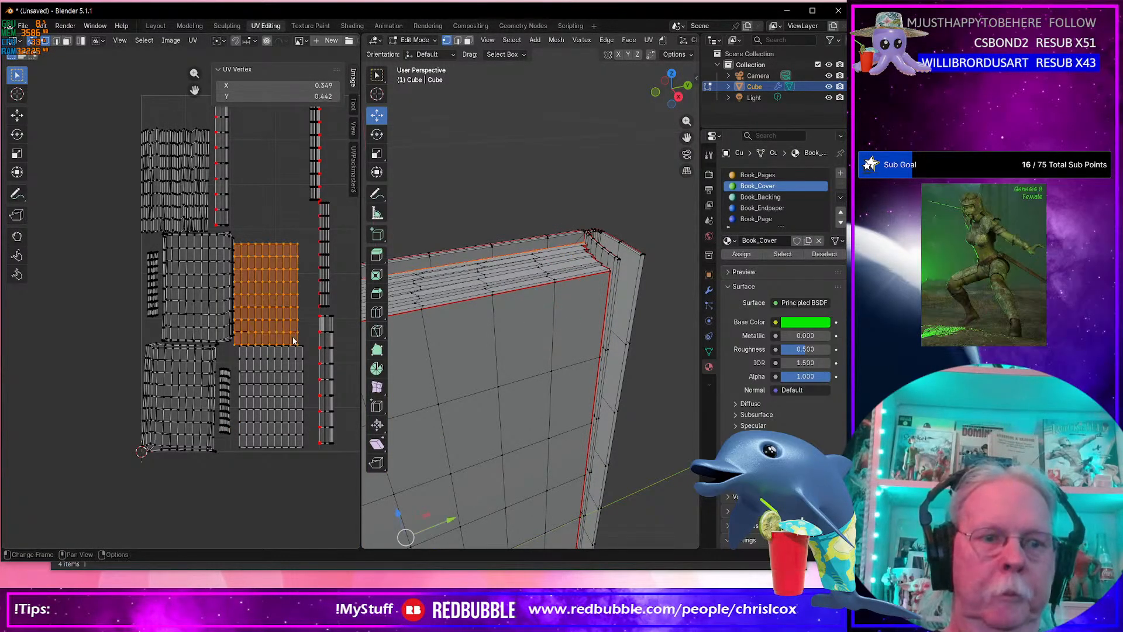
pyautogui.click(294, 341)
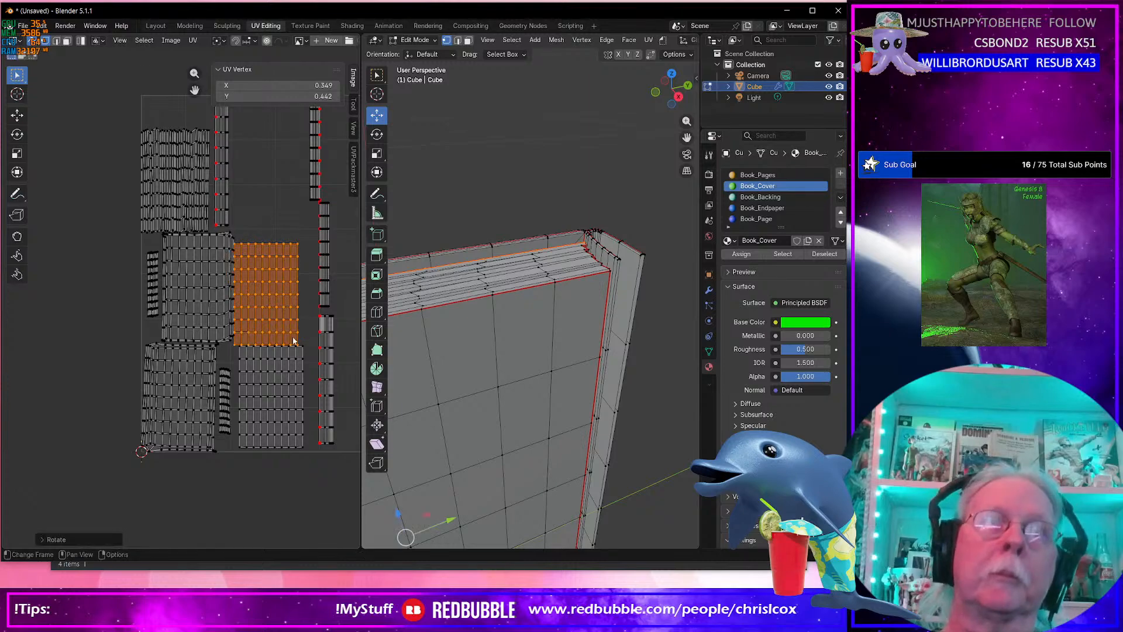
pyautogui.press('g')
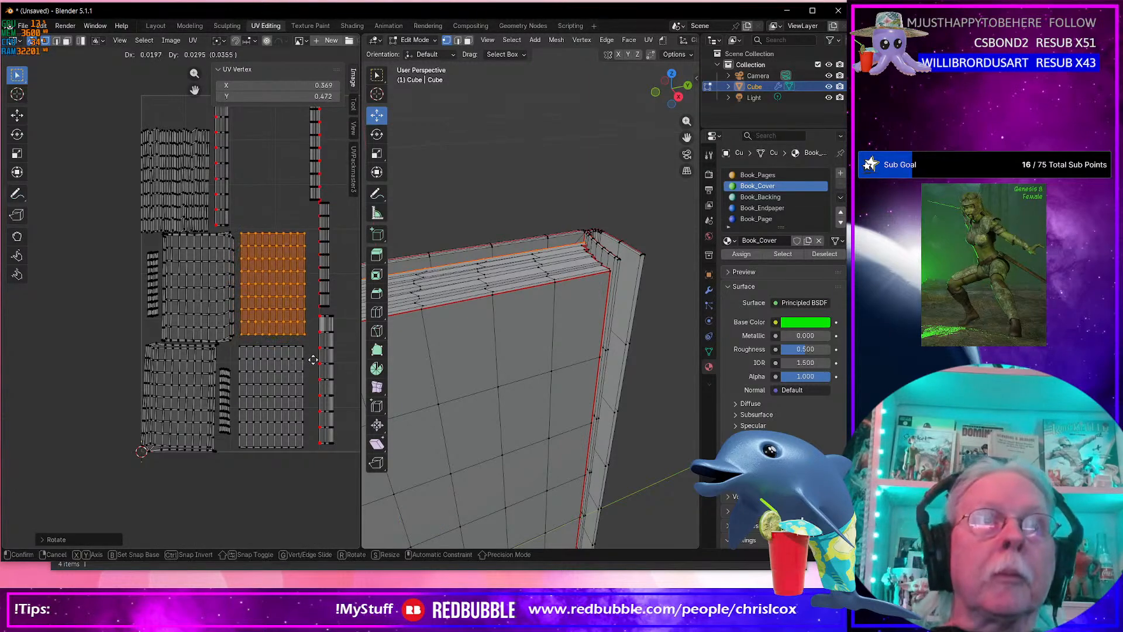
pyautogui.click(314, 365)
# Select vertices at the top corners of the book's exposed faces to locate their matching points in the UV layout.
pyautogui.scroll(-2, 541, 400)
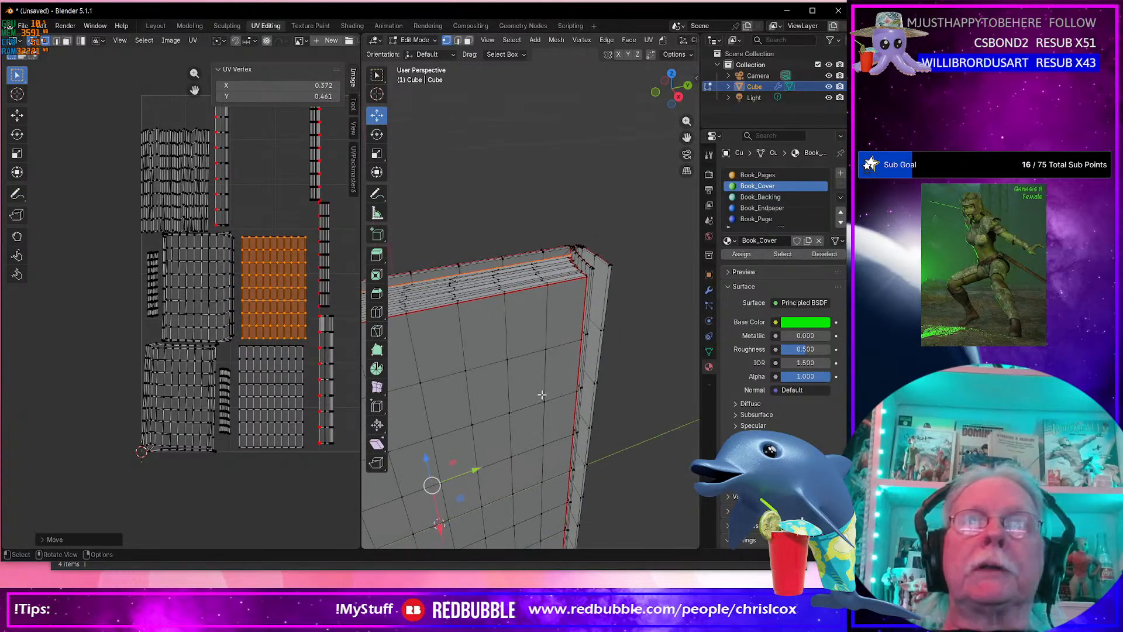
pyautogui.keyDown('shift'); pyautogui.moveTo(499, 379); pyautogui.dragTo(669, 353, button='middle'); pyautogui.keyUp('shift')
pyautogui.click(473, 287)
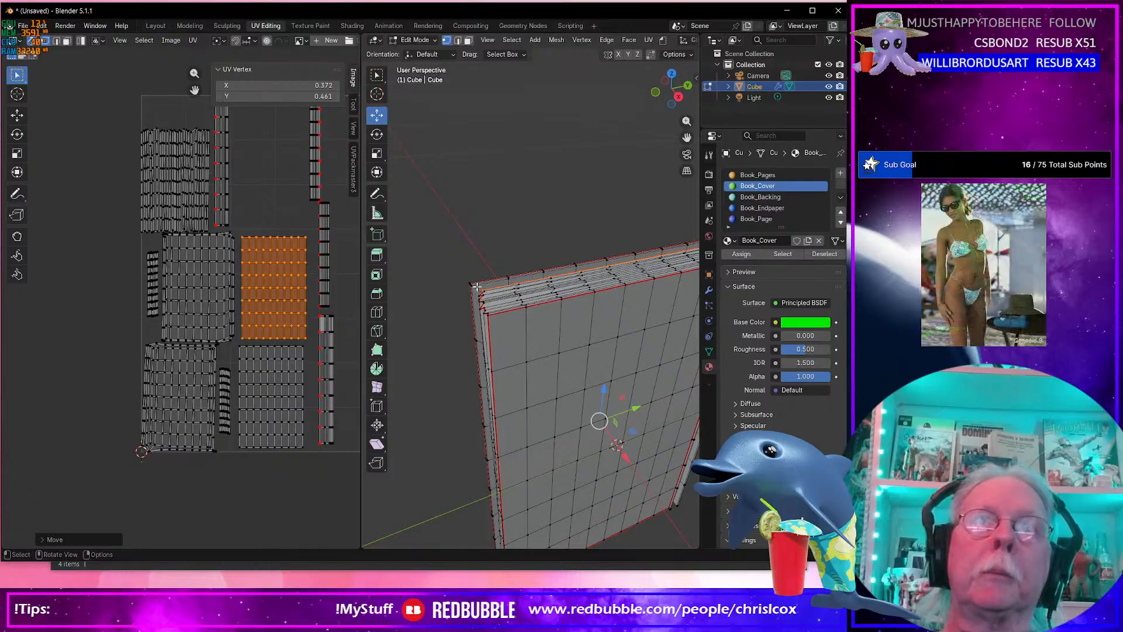
pyautogui.scroll(3, 178, 388)
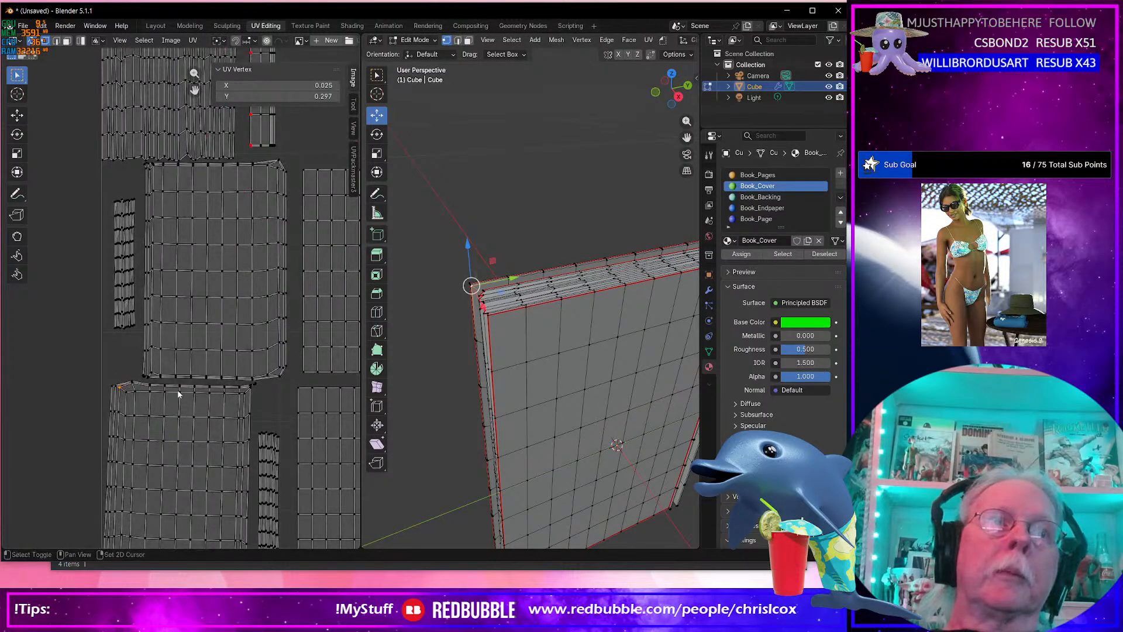
pyautogui.moveTo(422, 370); pyautogui.dragTo(624, 346, button='middle')
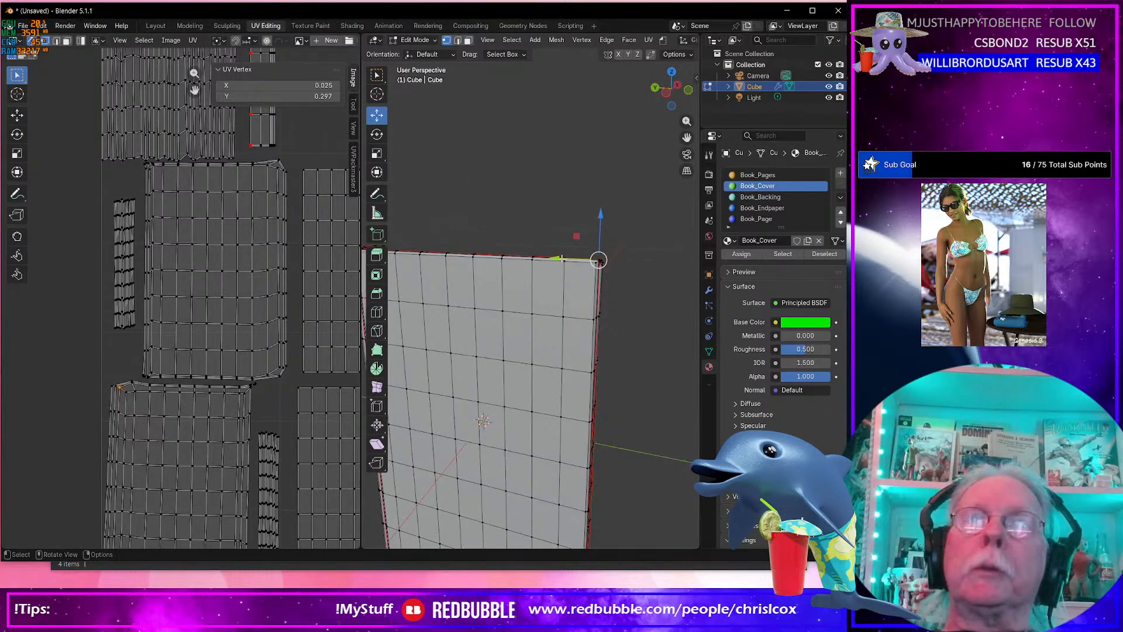
pyautogui.click(563, 262)
pyautogui.scroll(-5, 287, 331)
pyautogui.scroll(-2, 276, 408)
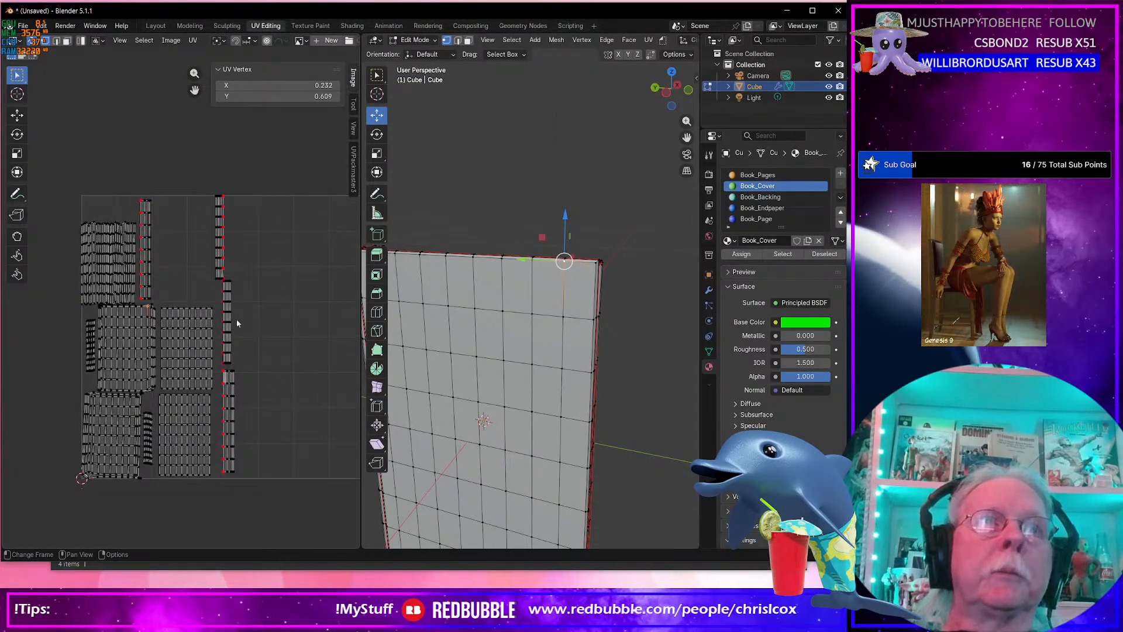
pyautogui.moveTo(290, 363)
pyautogui.mouseDown(button='middle')
pyautogui.moveTo(276, 365)
pyautogui.moveTo(291, 364)
pyautogui.mouseUp(button='middle')
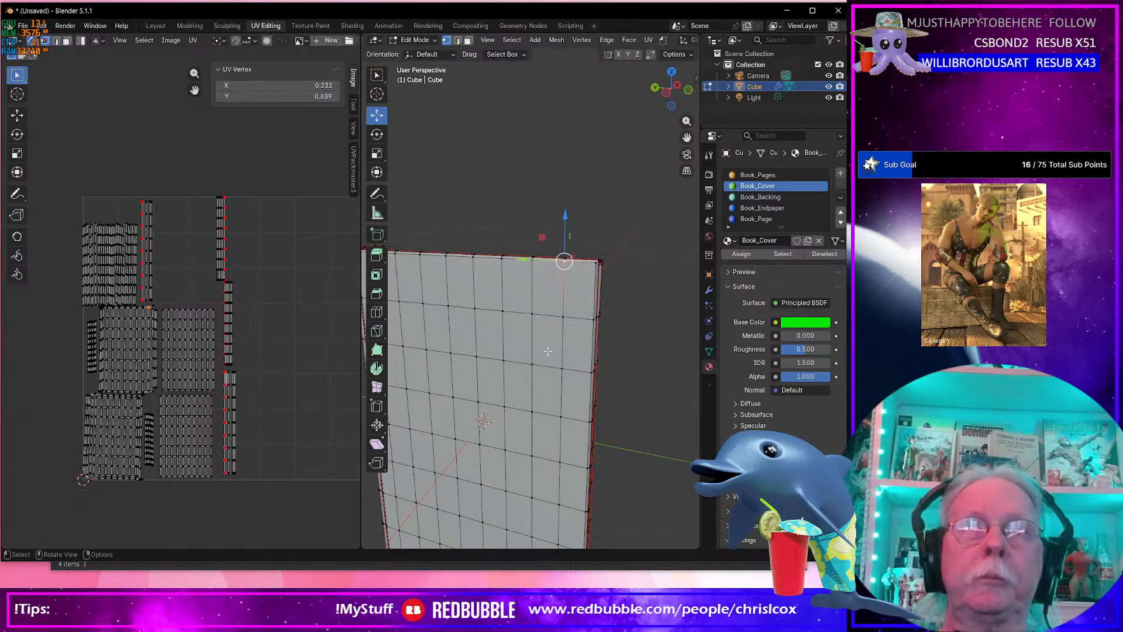
pyautogui.moveTo(547, 351); pyautogui.dragTo(547, 351, button='middle')
# Reveal the hidden geometry and move its selected UV island clear of the islands below, to about X 0.357, Y 0.779.
pyautogui.hotkey('alt', 'h')
pyautogui.press('Tab')
pyautogui.press('Tab')
pyautogui.scroll(4, 236, 345)
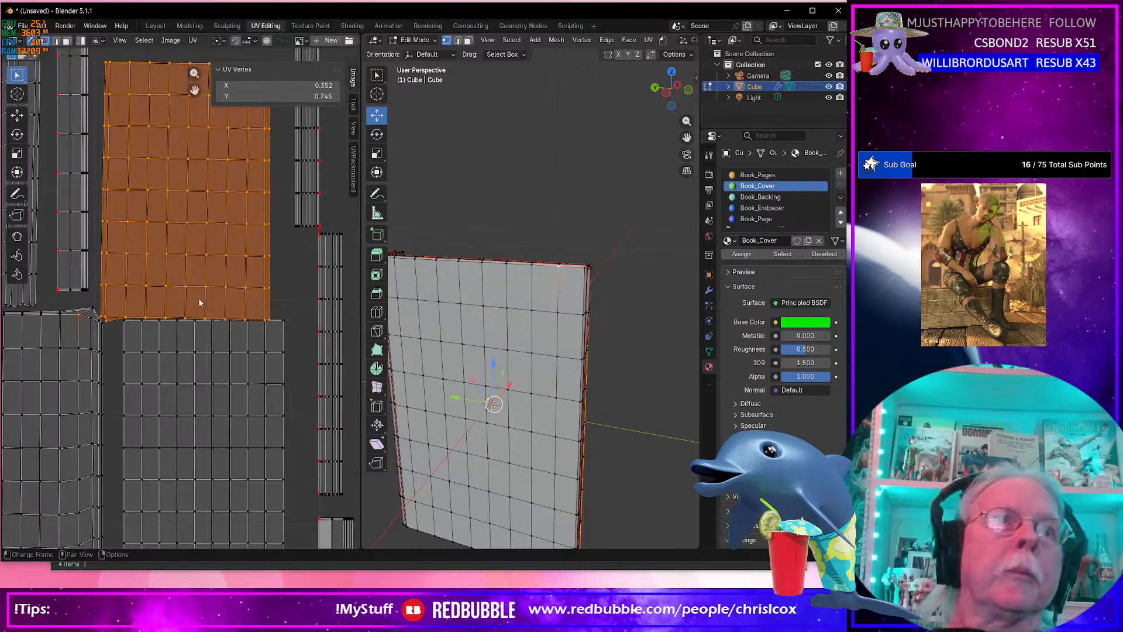
pyautogui.keyDown('shift'); pyautogui.moveTo(265, 320); pyautogui.dragTo(276, 400, button='middle'); pyautogui.keyUp('shift')
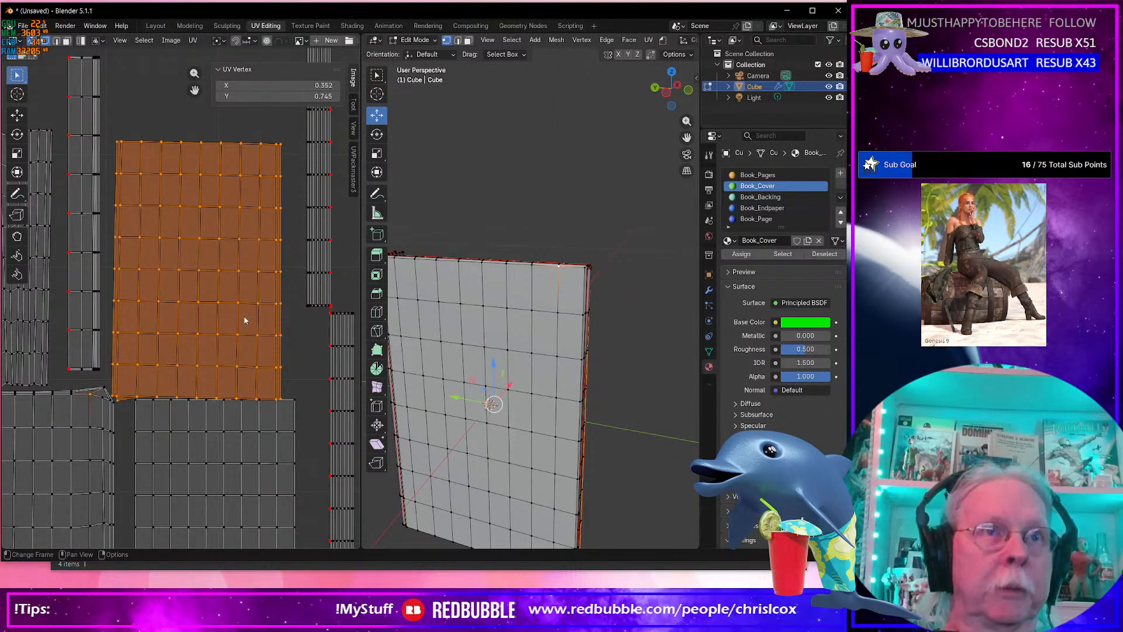
pyautogui.press('g')
pyautogui.click(252, 289)
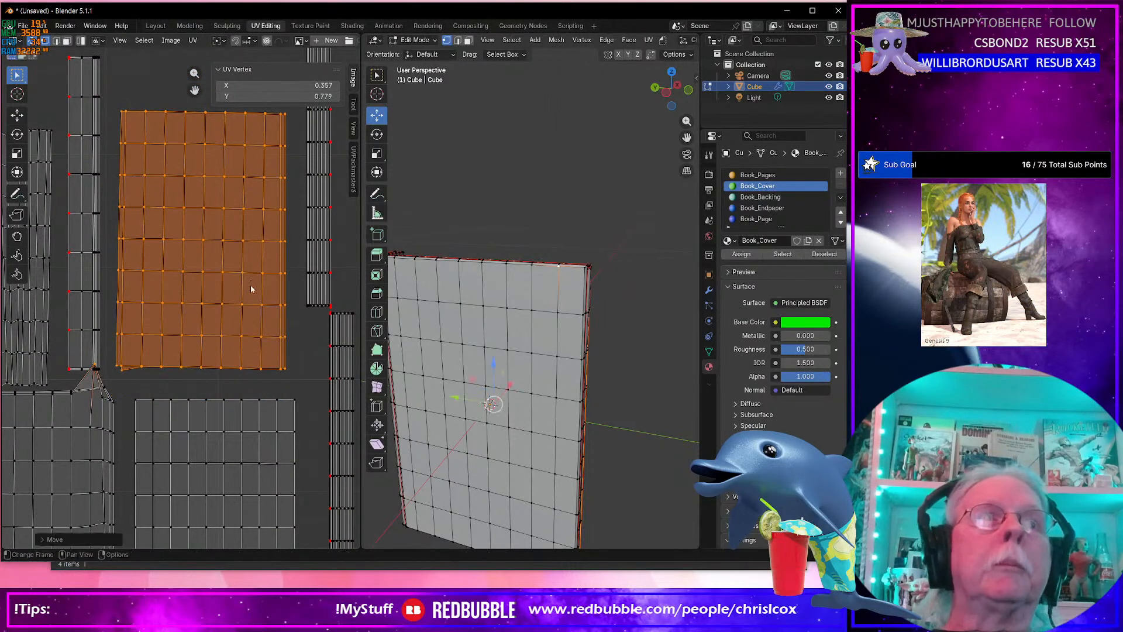
# Select the revealed island's bottom edge from corner to corner, pin it, and flatten it by scaling to 0 on Y.
pyautogui.click(117, 368)
pyautogui.keyDown('ctrl'); pyautogui.click(284, 367); pyautogui.keyUp('ctrl')
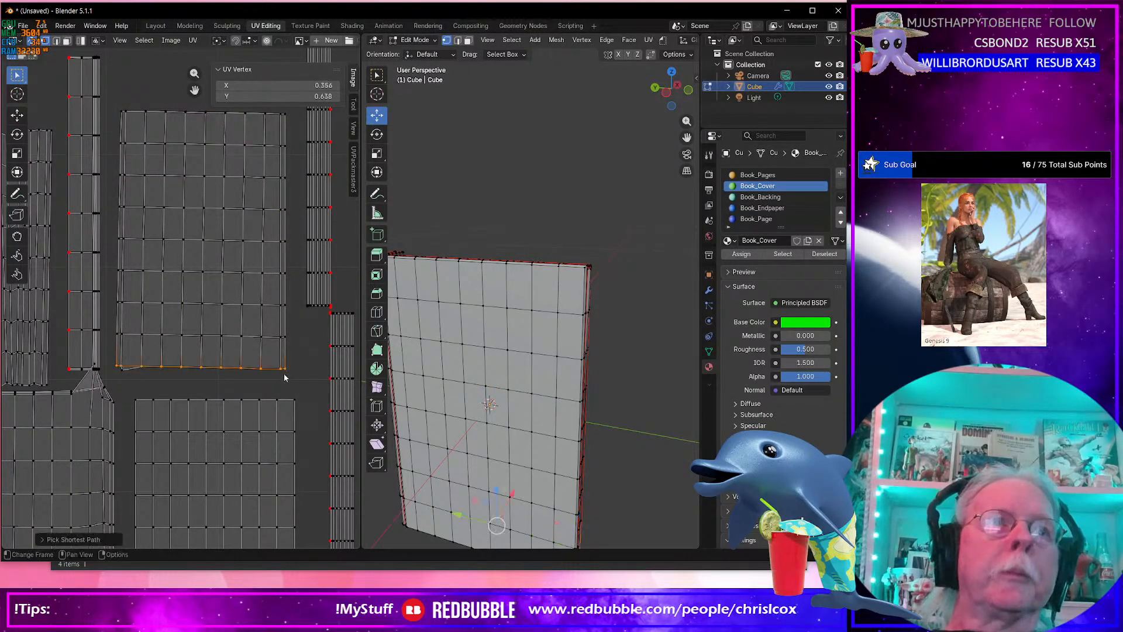
pyautogui.scroll(2, 284, 377)
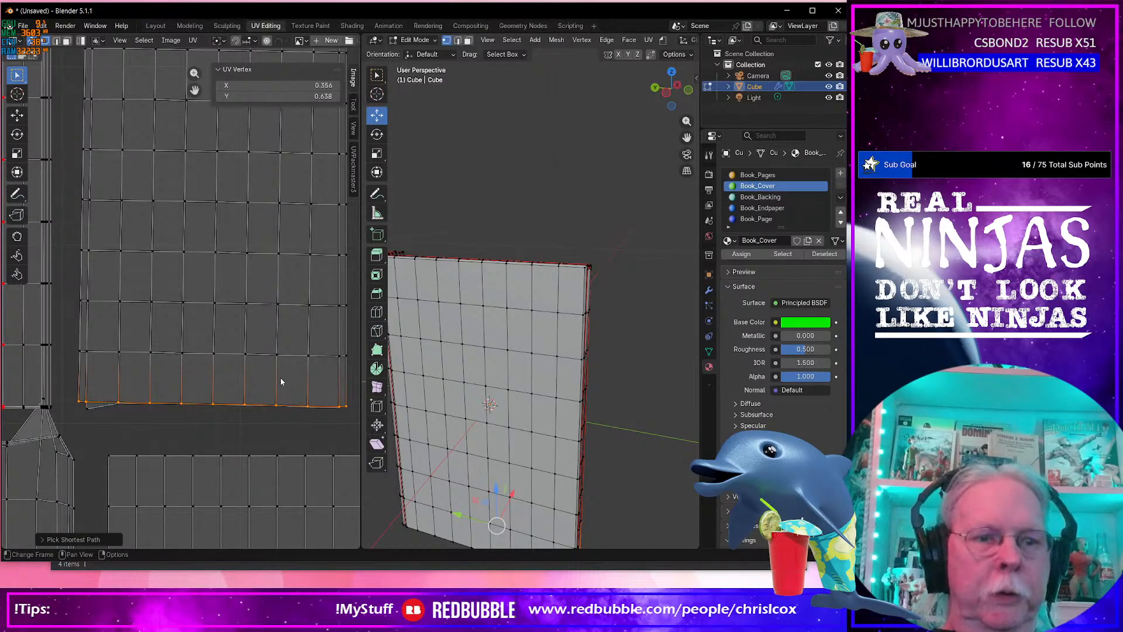
pyautogui.press('p')
pyautogui.press('s')
pyautogui.press('y')
pyautogui.press('0')
pyautogui.press('Return')
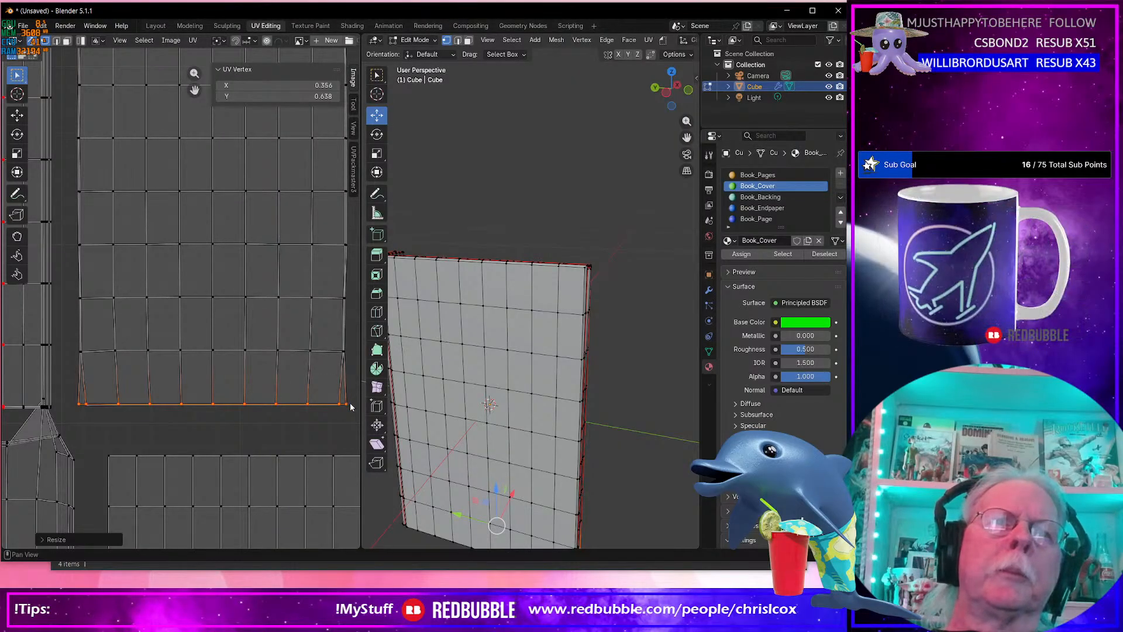
# Try to straighten the island's left edge by selecting it from corner to corner and scaling it to 0 on X.
pyautogui.moveTo(37, 412); pyautogui.dragTo(48, 422, button='middle')
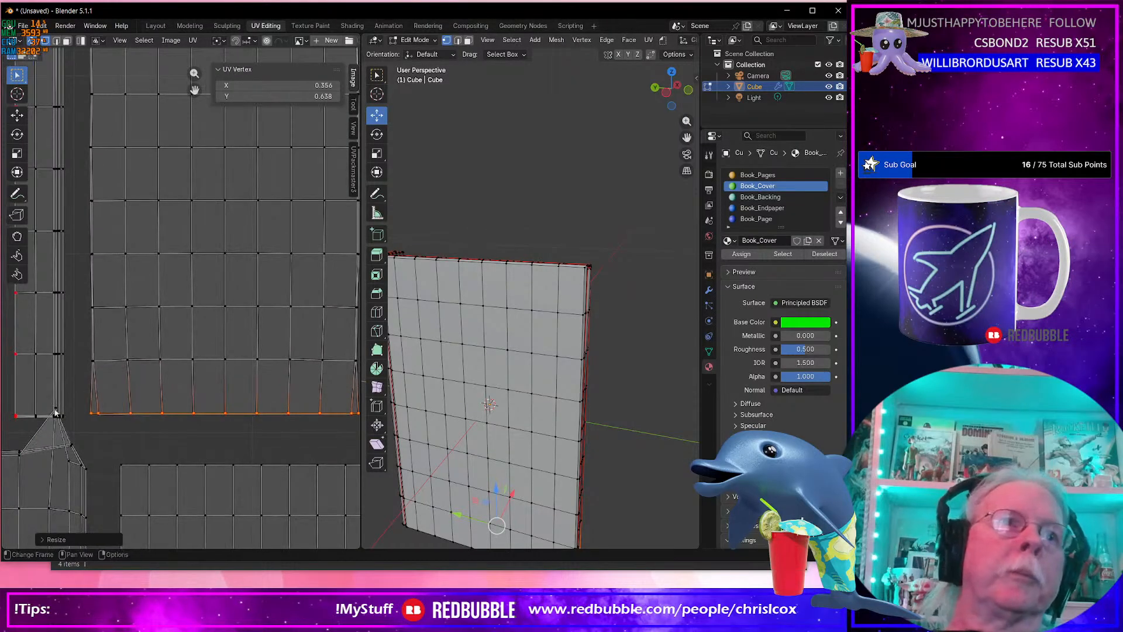
pyautogui.click(89, 413)
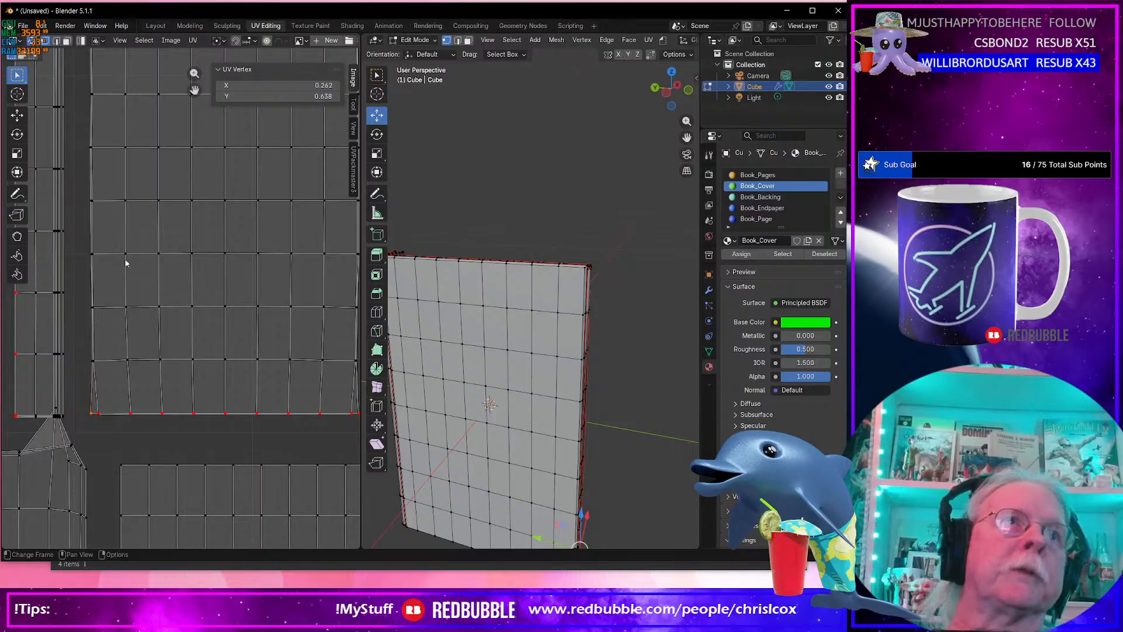
pyautogui.scroll(5, 125, 270)
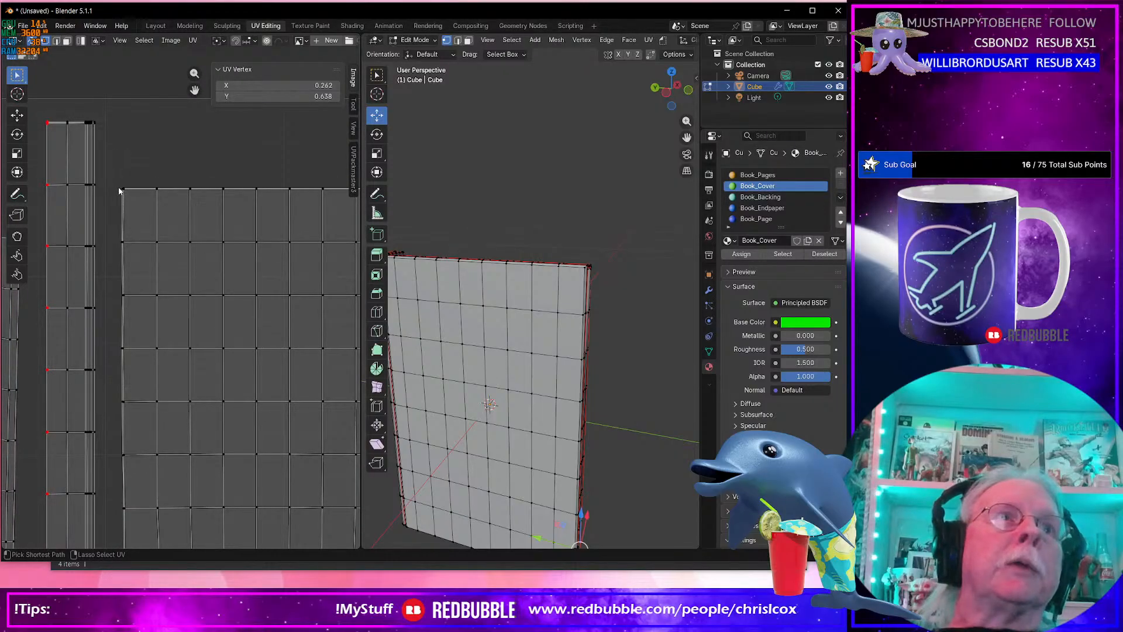
pyautogui.keyDown('ctrl'); pyautogui.click(120, 189); pyautogui.keyUp('ctrl')
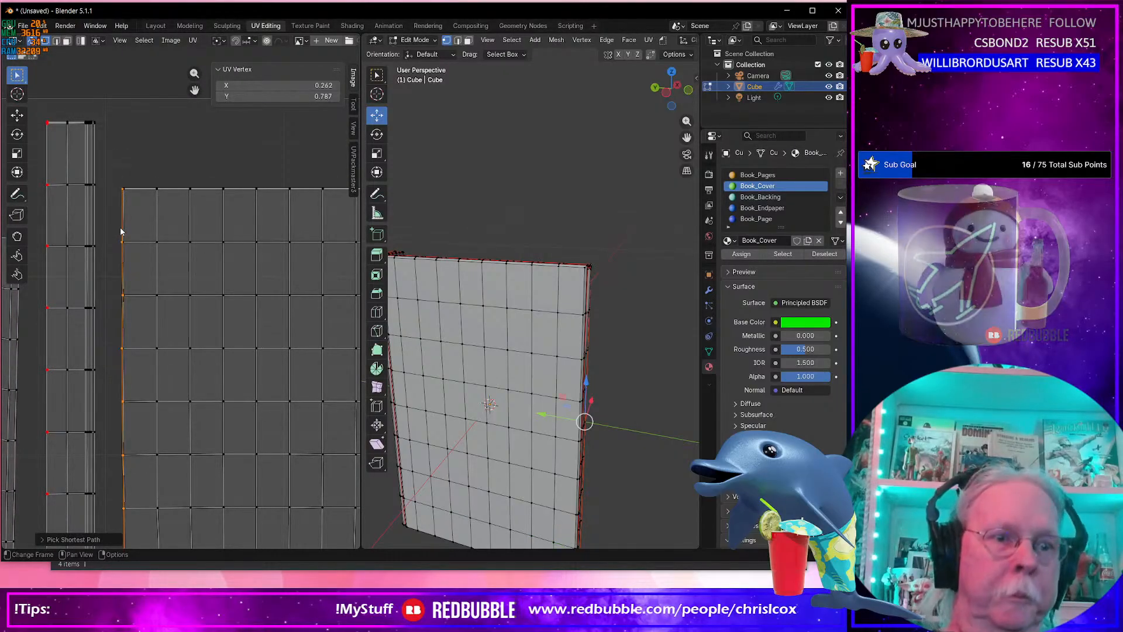
pyautogui.press('s')
pyautogui.press('x')
pyautogui.press('0')
pyautogui.press('Return')
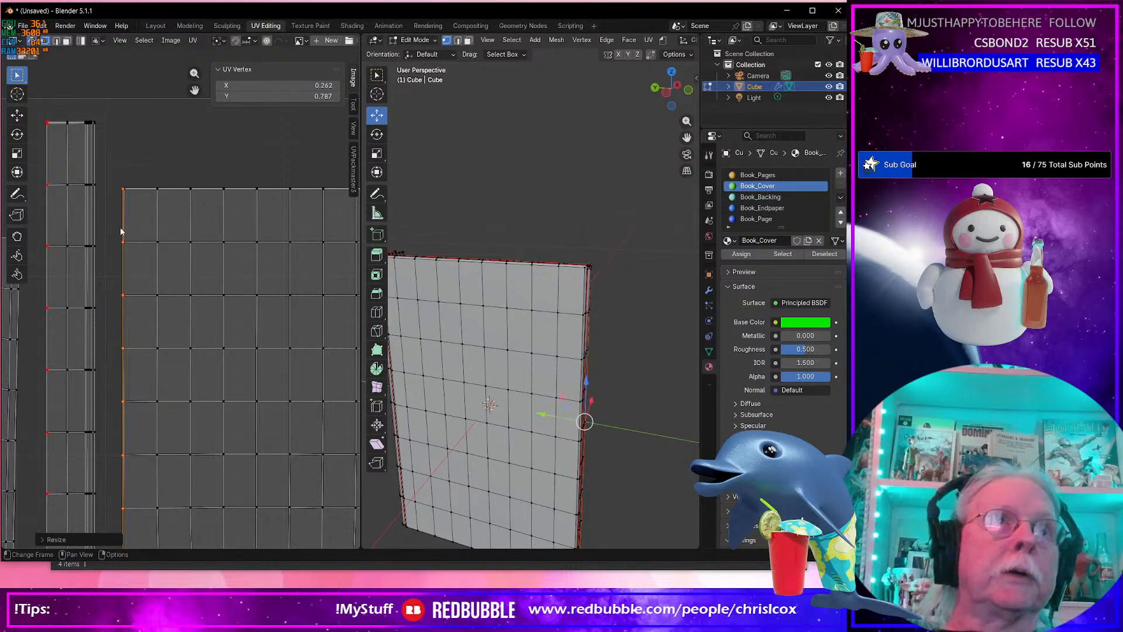
# Select the island's top edge loop and examine the island's top and bottom corners for distortion.
pyautogui.keyDown('alt'); pyautogui.click(135, 186); pyautogui.keyUp('alt')
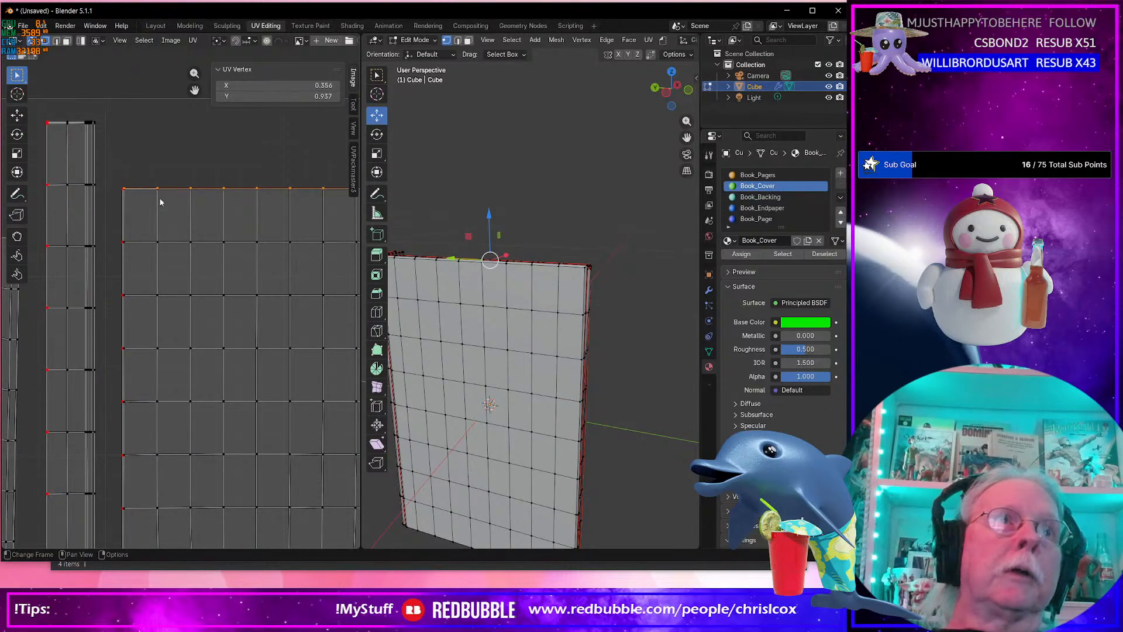
pyautogui.moveTo(160, 203); pyautogui.dragTo(7, 219, button='middle')
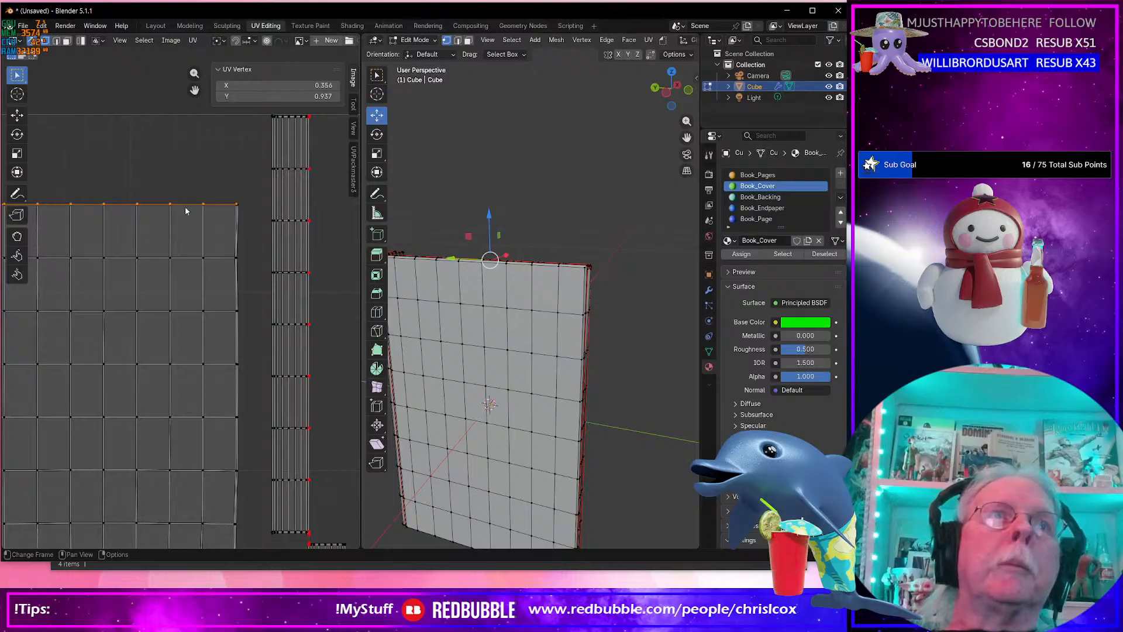
pyautogui.scroll(3, 221, 216)
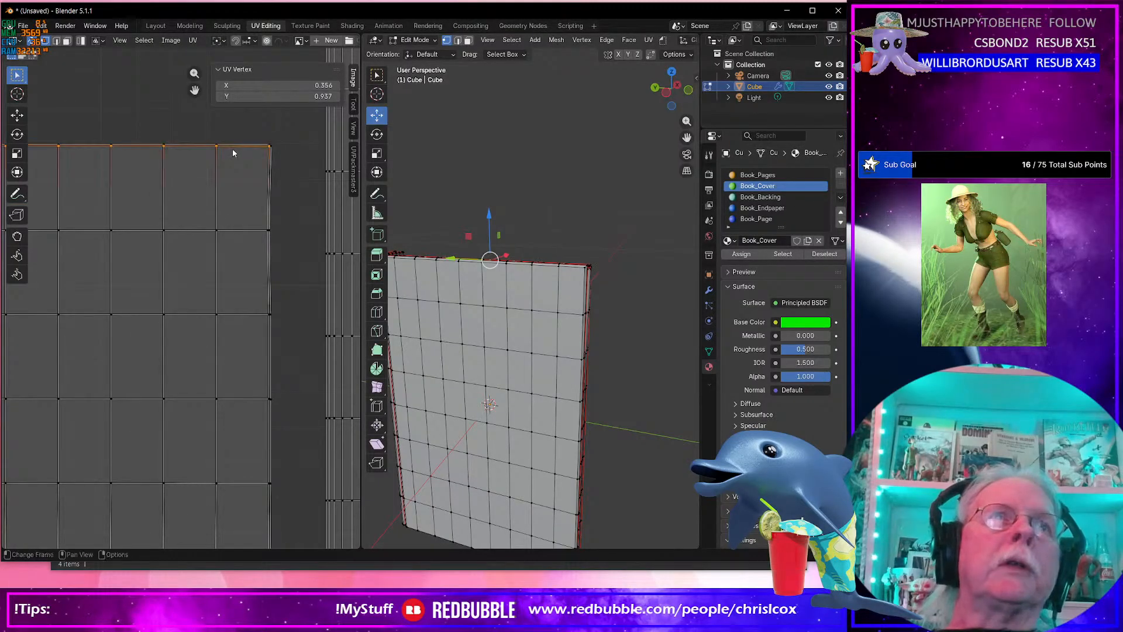
pyautogui.scroll(-3, 229, 200)
pyautogui.moveTo(222, 217); pyautogui.dragTo(297, 133, button='middle')
pyautogui.scroll(3, 233, 420)
pyautogui.moveTo(233, 420); pyautogui.dragTo(245, 169, button='middle')
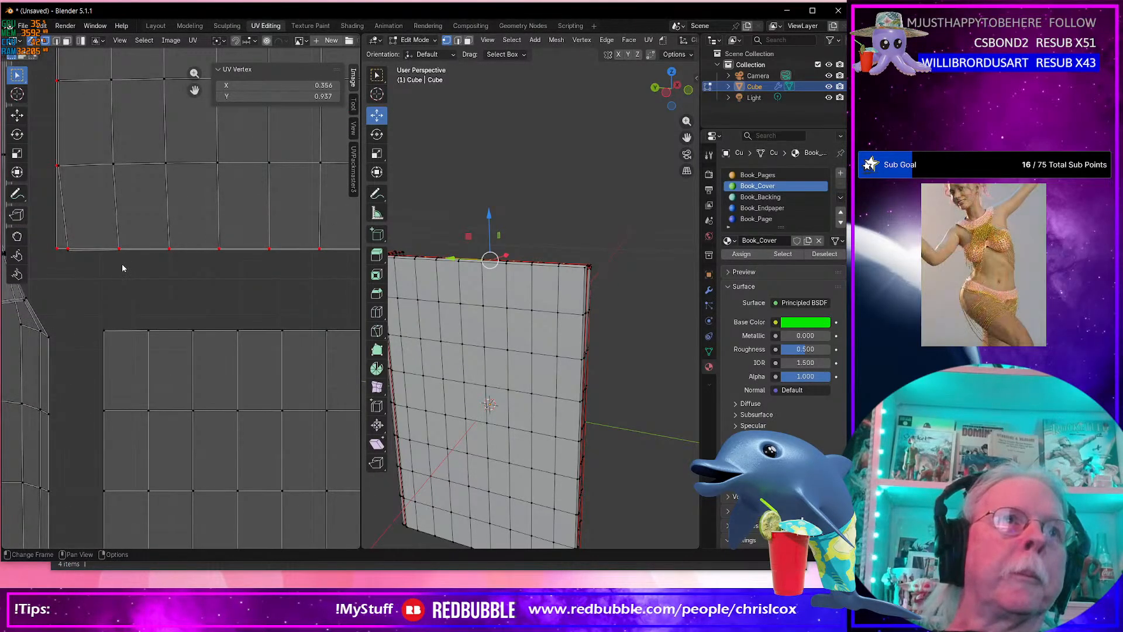
pyautogui.moveTo(170, 261); pyautogui.dragTo(344, 294, button='middle')
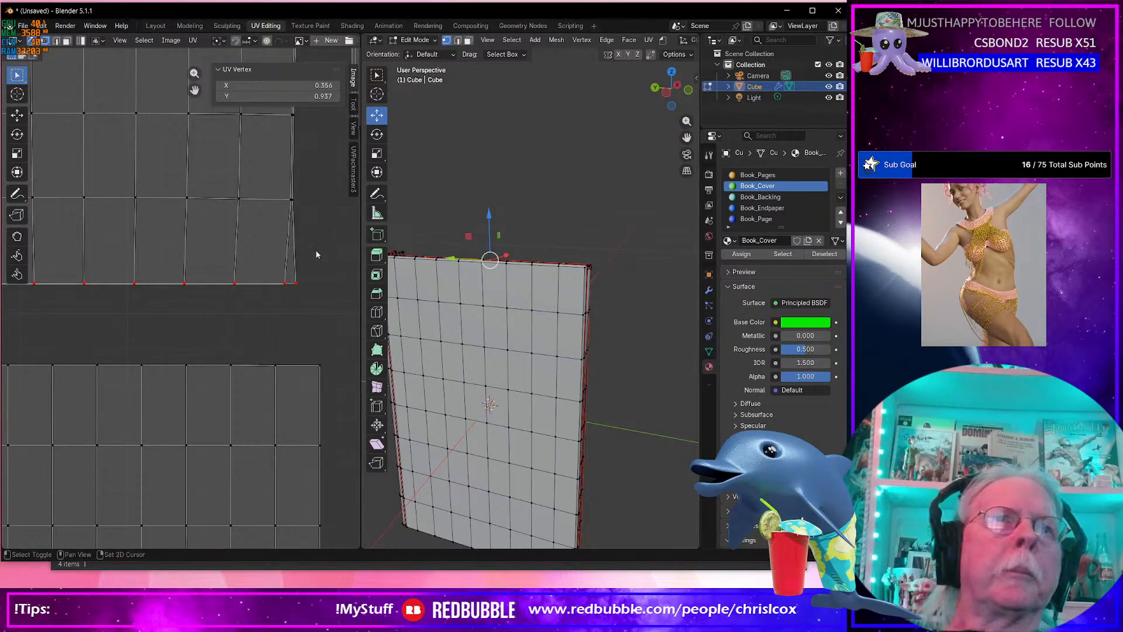
# Unpin the outermost UV vertex at the island's bottom-right corner.
pyautogui.click(298, 285)
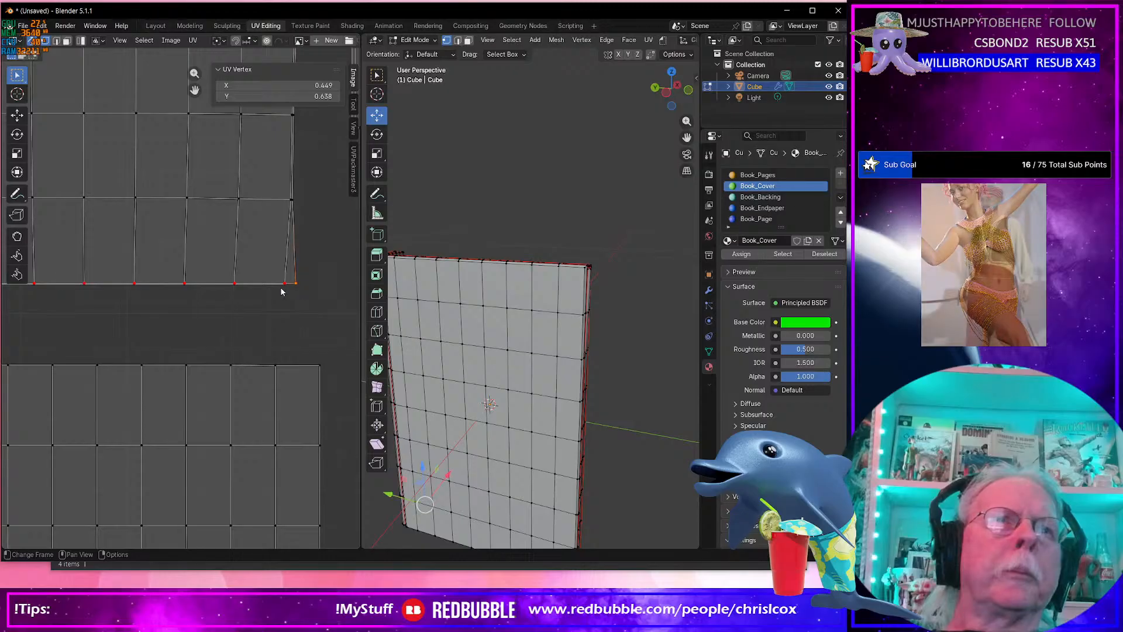
pyautogui.keyDown('shift'); pyautogui.click(283, 290); pyautogui.keyUp('shift')
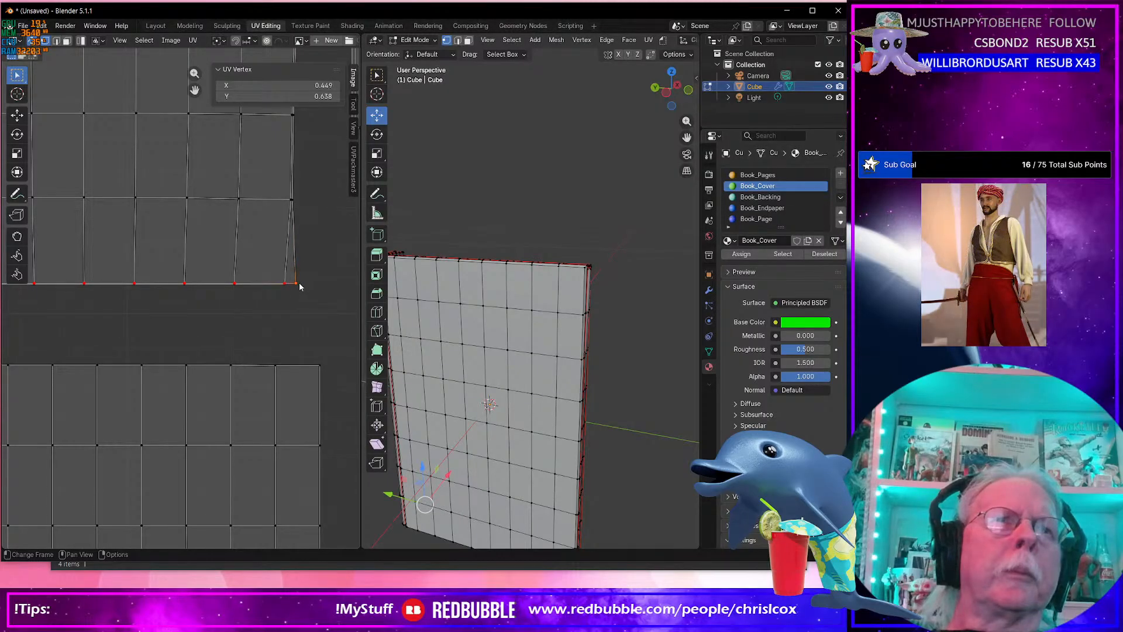
pyautogui.scroll(1, 299, 286)
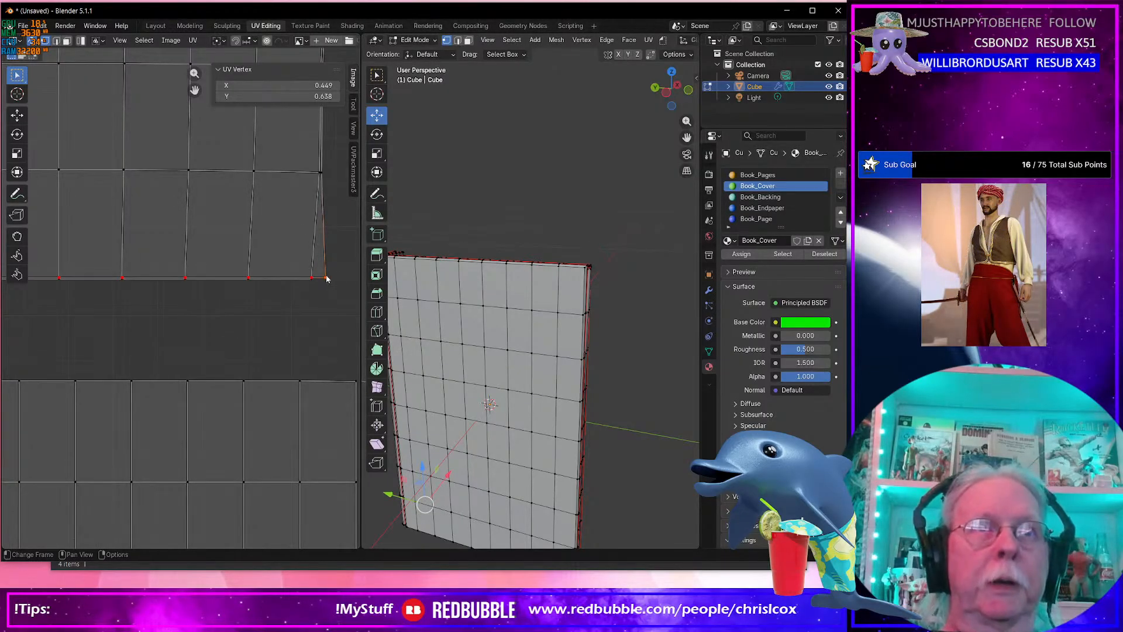
pyautogui.rightClick(326, 279)
pyautogui.click(296, 291)
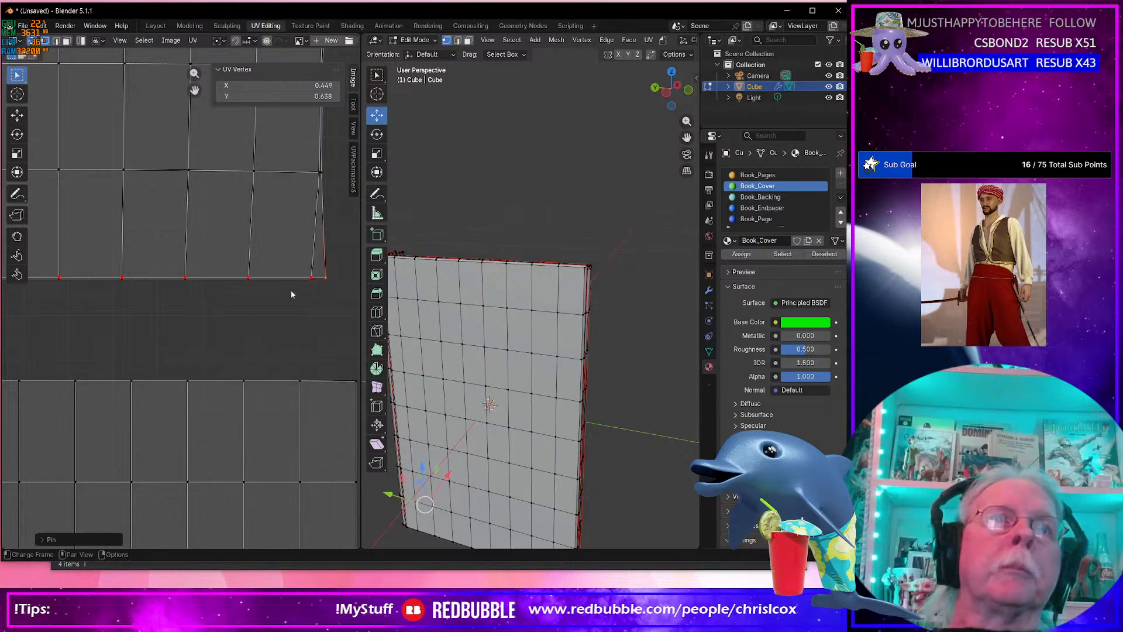
# Unpin the UV vertices along the island's left edge, including its bottom-left corner.
pyautogui.moveTo(132, 302); pyautogui.dragTo(275, 303, button='middle')
pyautogui.moveTo(126, 320); pyautogui.dragTo(310, 334, button='middle')
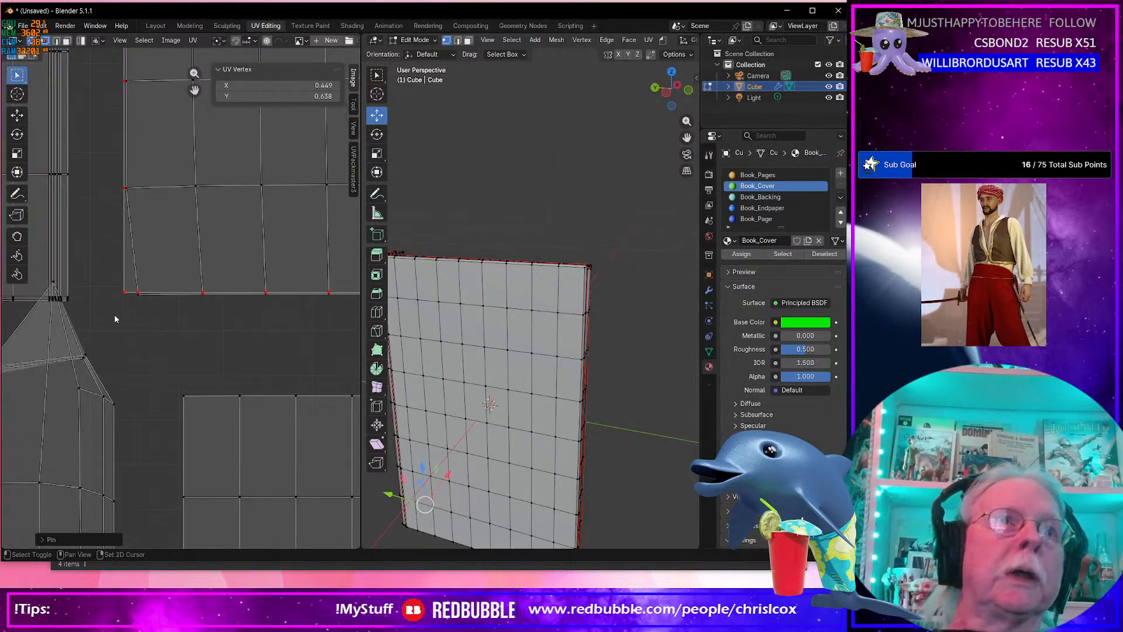
pyautogui.click(126, 296)
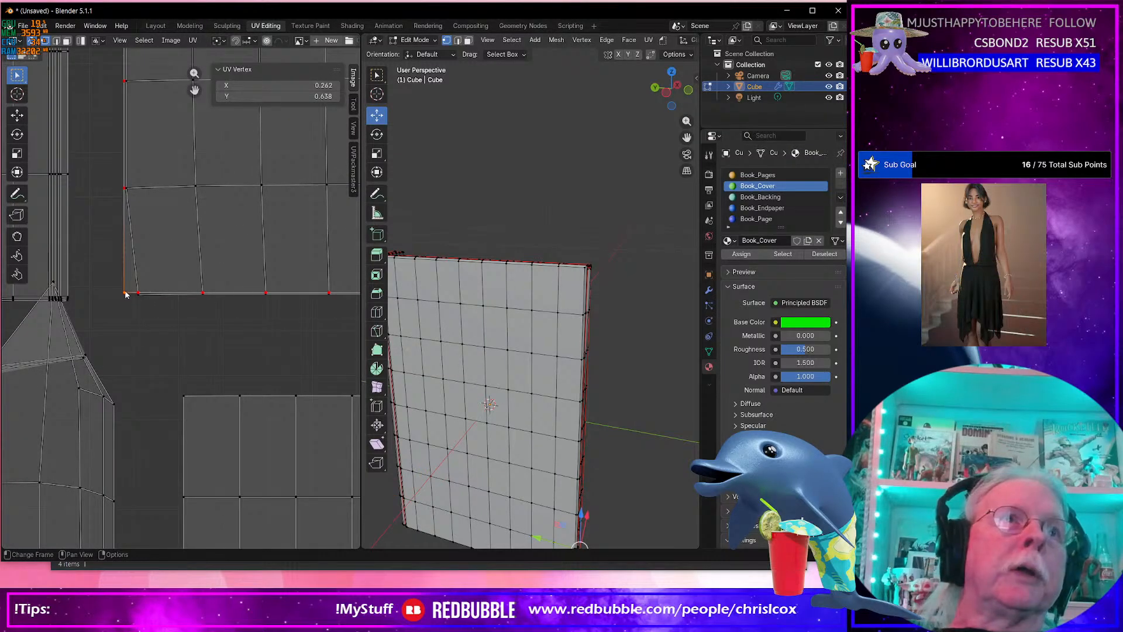
pyautogui.rightClick(126, 294)
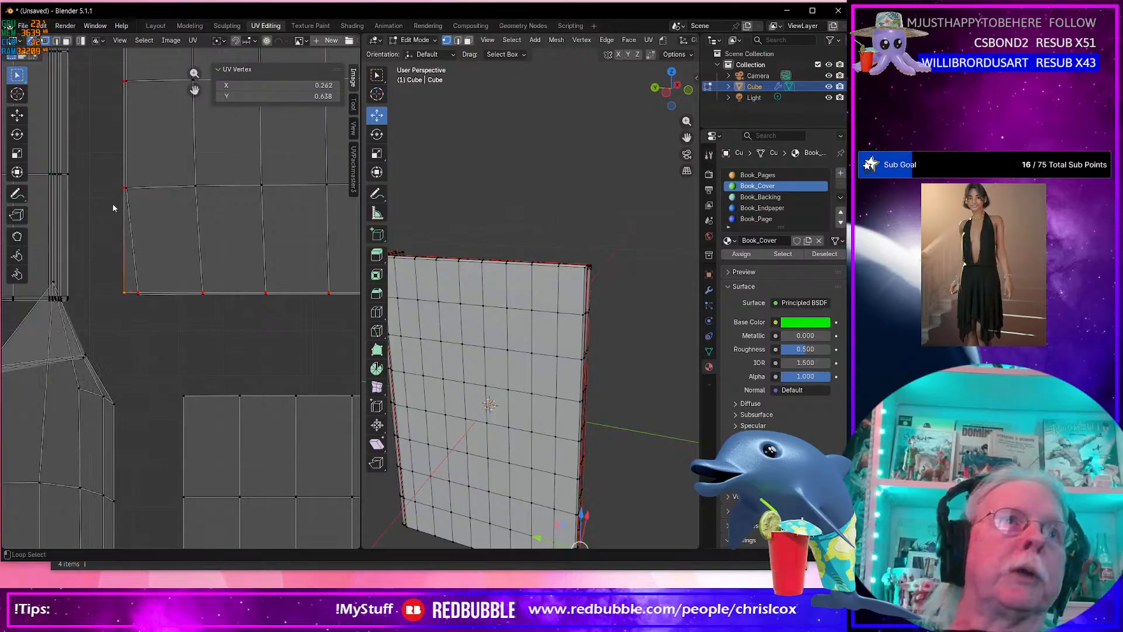
pyautogui.keyDown('alt'); pyautogui.click(120, 217); pyautogui.keyUp('alt')
pyautogui.rightClick(121, 218)
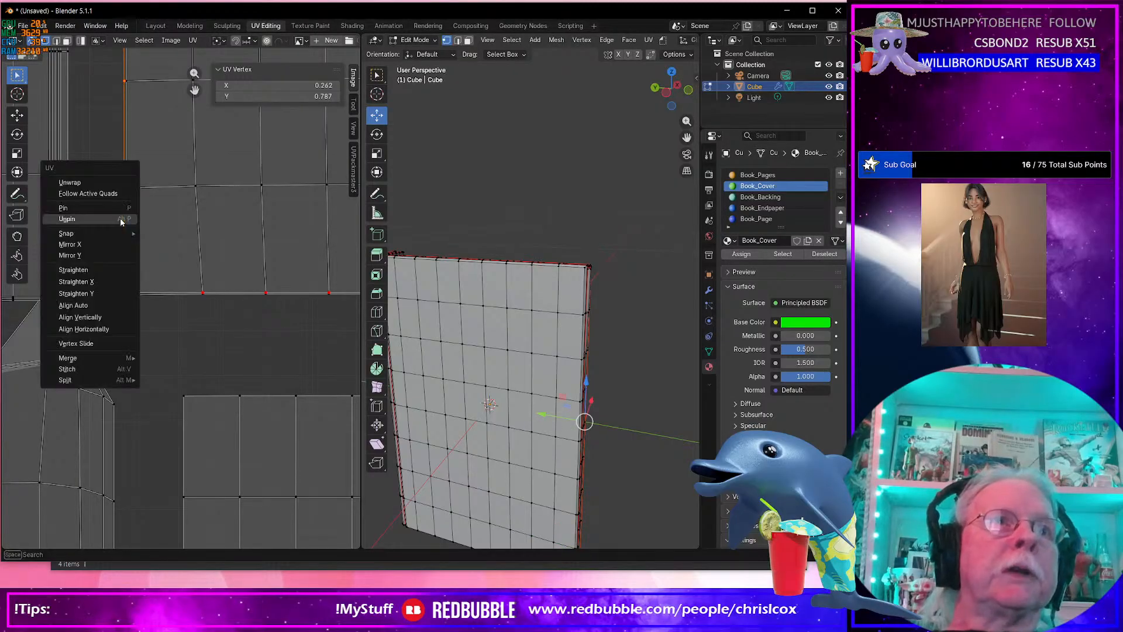
pyautogui.click(86, 219)
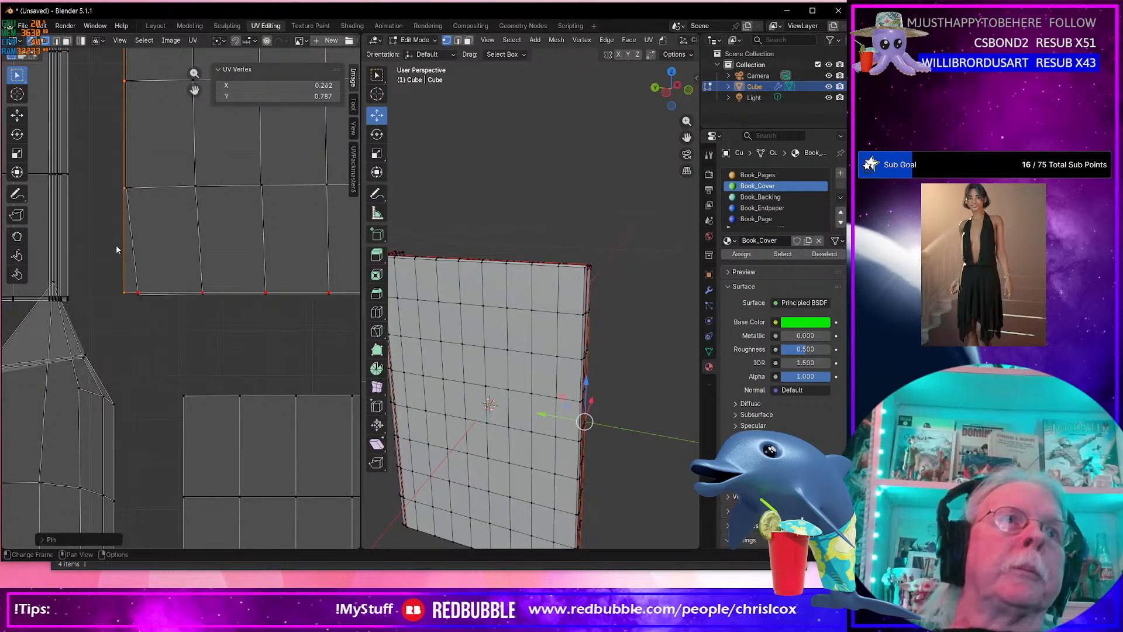
# Select the island's bottom edge loop, pin it again, and scale it to 0 on Y to realign the island.
pyautogui.keyDown('alt'); pyautogui.click(179, 289); pyautogui.keyUp('alt')
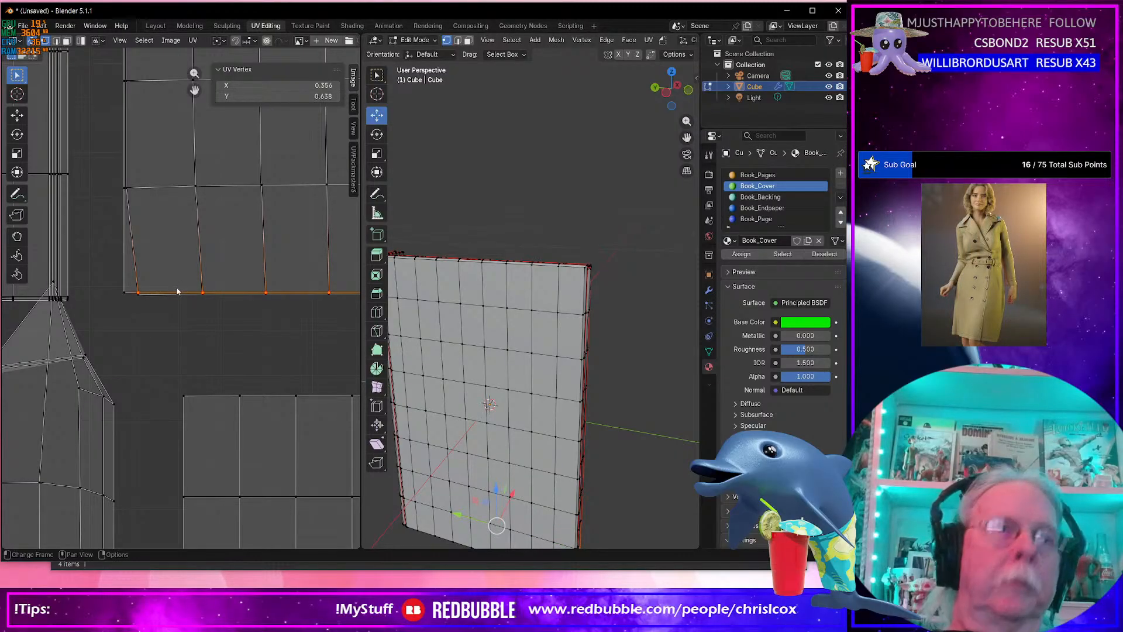
pyautogui.press('p')
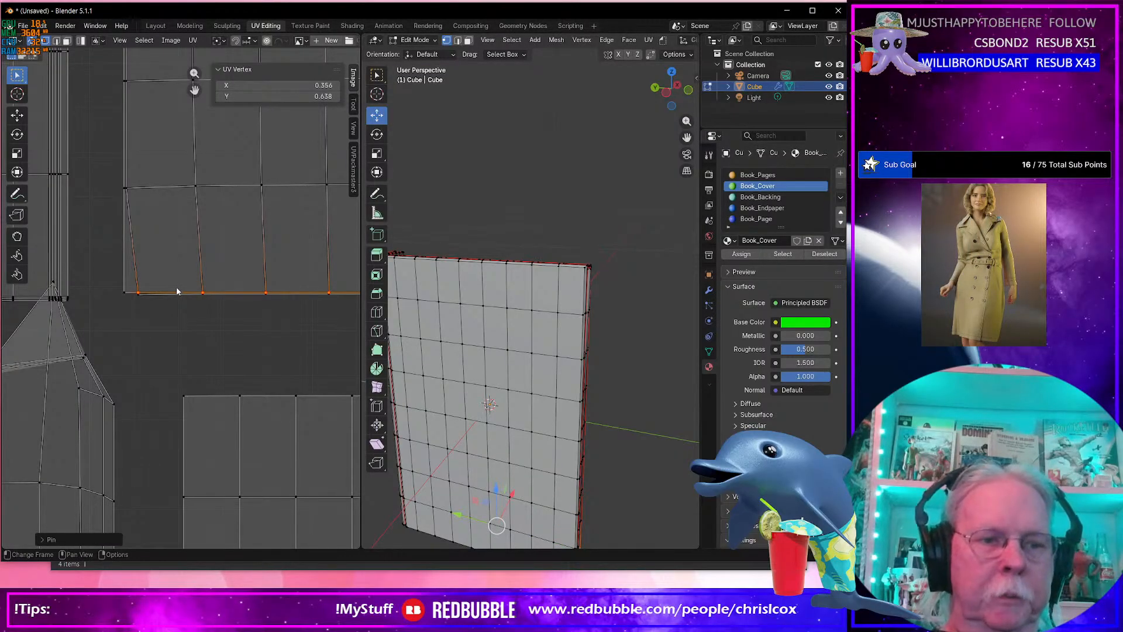
pyautogui.press('s')
pyautogui.press('y')
pyautogui.press('0')
pyautogui.press('Return')
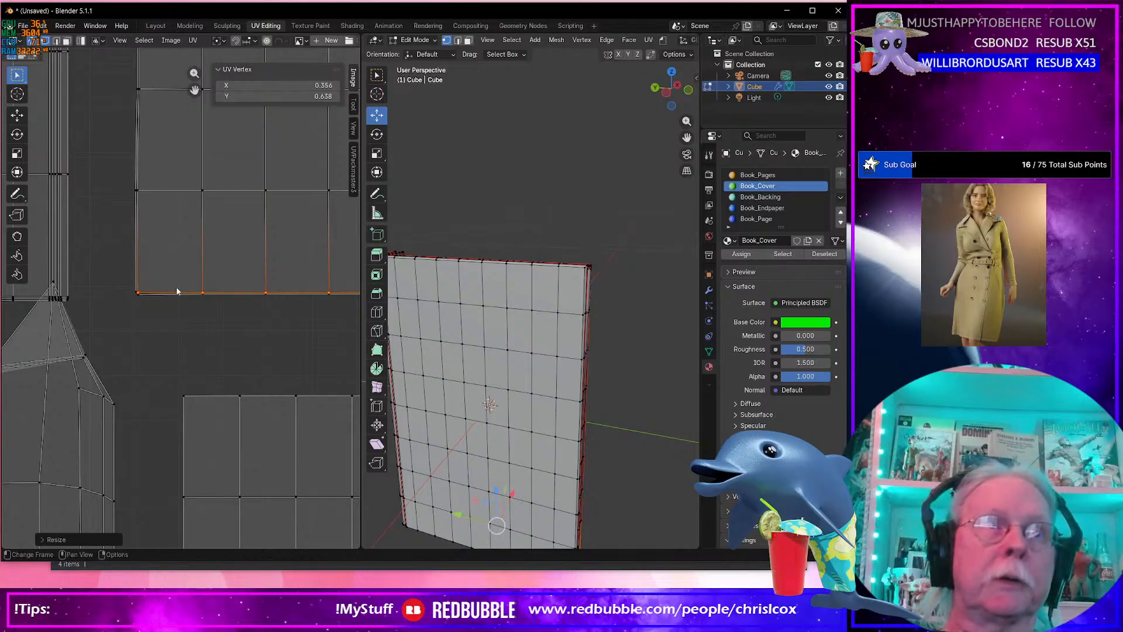
# Pin the cover island's left edge loop and scale it to 0 on X to straighten it.
pyautogui.keyDown('alt'); pyautogui.click(144, 237); pyautogui.keyUp('alt')
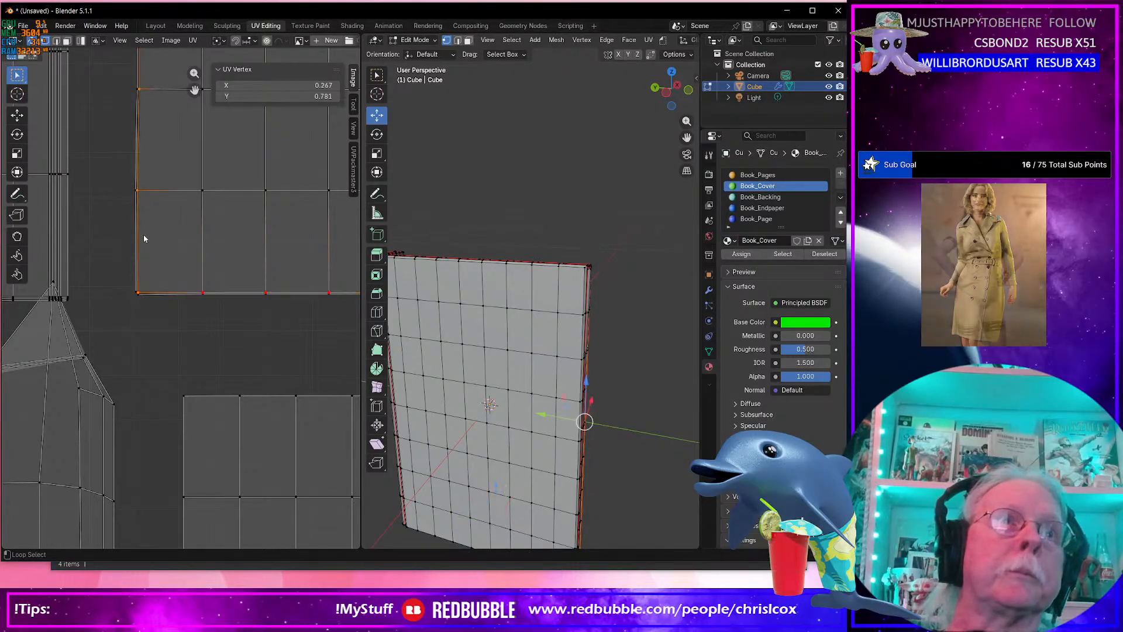
pyautogui.press('p')
pyautogui.press('s')
pyautogui.press('x')
pyautogui.press('0')
pyautogui.press('Return')
# Pin the same island's top edge loop and scale it to 0 on Y to flatten it.
pyautogui.moveTo(203, 205); pyautogui.dragTo(178, 359, button='middle')
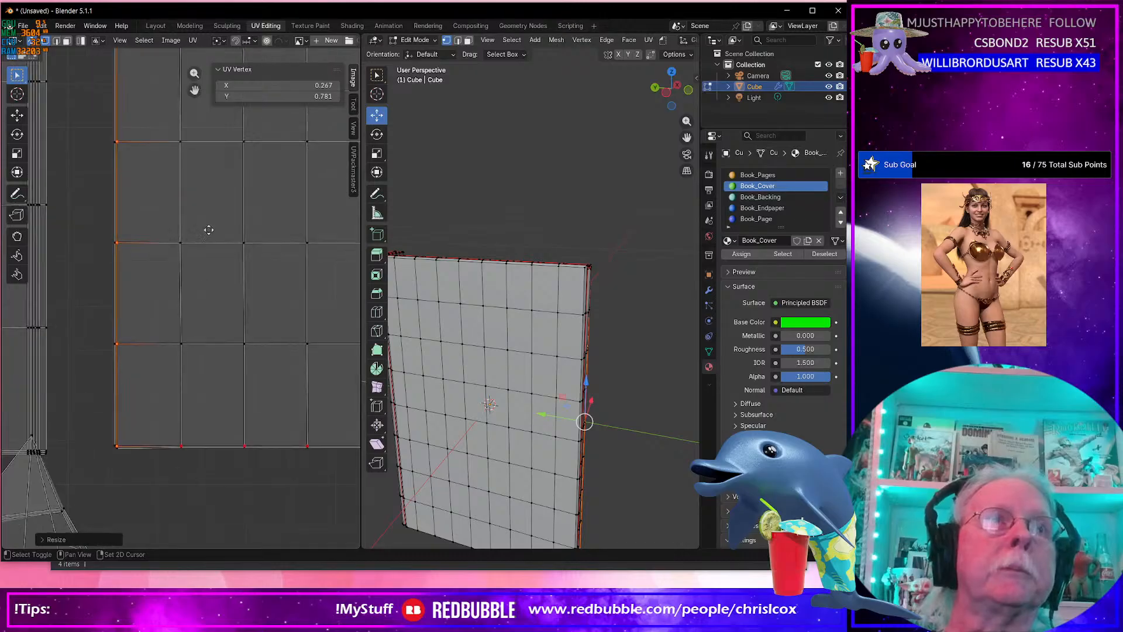
pyautogui.moveTo(209, 230); pyautogui.dragTo(214, 387, button='middle')
pyautogui.moveTo(229, 260); pyautogui.dragTo(217, 453, button='middle')
pyautogui.keyDown('shift'); pyautogui.moveTo(217, 281); pyautogui.dragTo(224, 457, button='middle'); pyautogui.keyUp('shift')
pyautogui.keyDown('shift'); pyautogui.moveTo(235, 310); pyautogui.dragTo(216, 422, button='middle'); pyautogui.keyUp('shift')
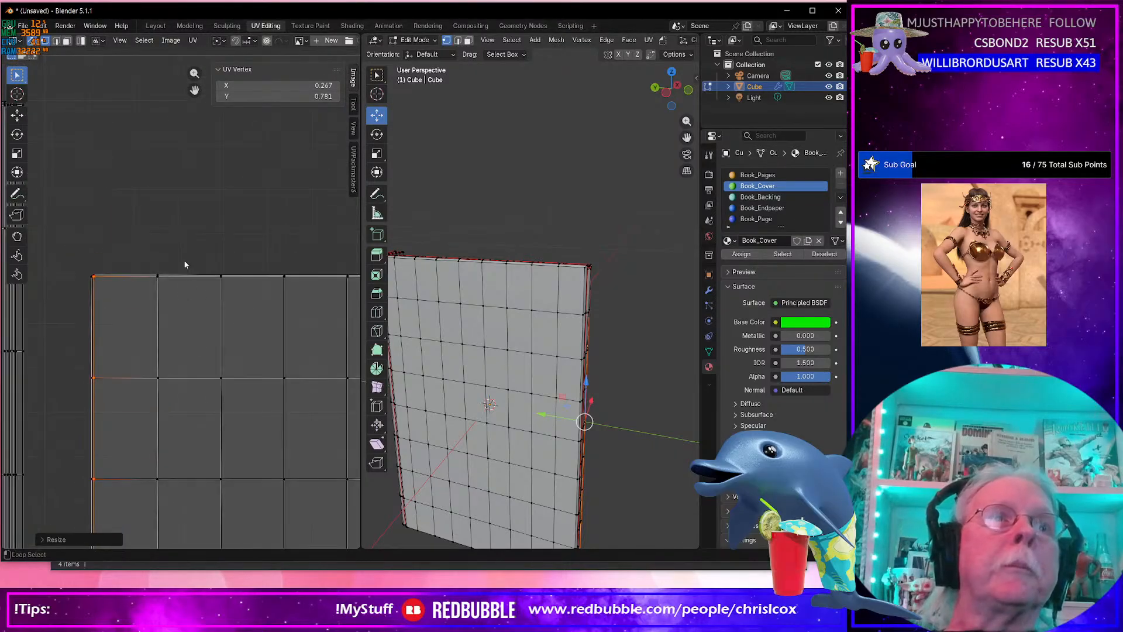
pyautogui.keyDown('alt'); pyautogui.click(185, 280); pyautogui.keyUp('alt')
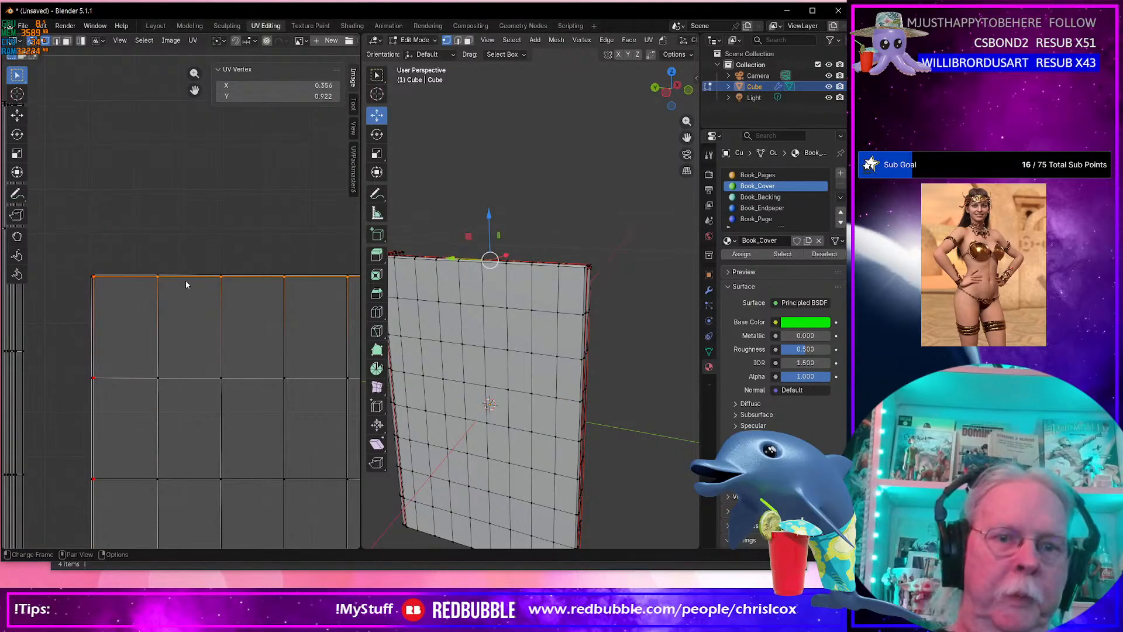
pyautogui.press('s')
pyautogui.press('y')
pyautogui.press('0')
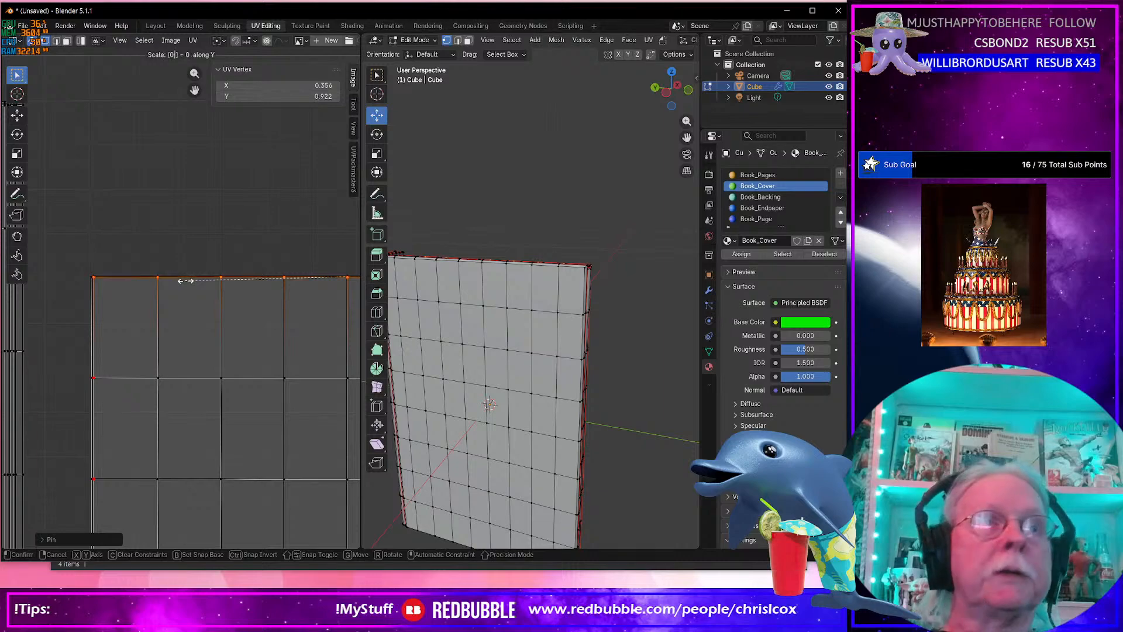
pyautogui.press('Return')
# Pin the island's right edge loop and scale it to 0 on X to straighten it.
pyautogui.moveTo(294, 371); pyautogui.dragTo(171, 305, button='middle')
pyautogui.keyDown('alt'); pyautogui.click(207, 304); pyautogui.keyUp('alt')
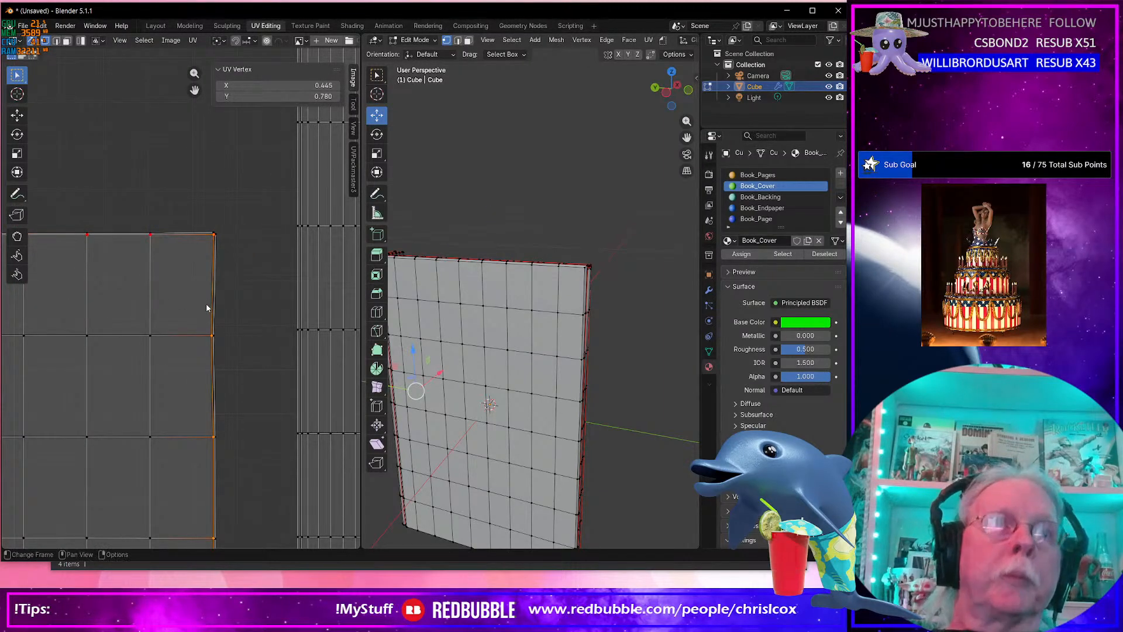
pyautogui.press('p')
pyautogui.press('s')
pyautogui.press('x')
pyautogui.press('0')
pyautogui.press('Return')
# Select the right one of the two adjoining jagged strip islands and move it slightly right, away from its neighbour.
pyautogui.scroll(-4, 206, 307)
pyautogui.scroll(-3, 206, 308)
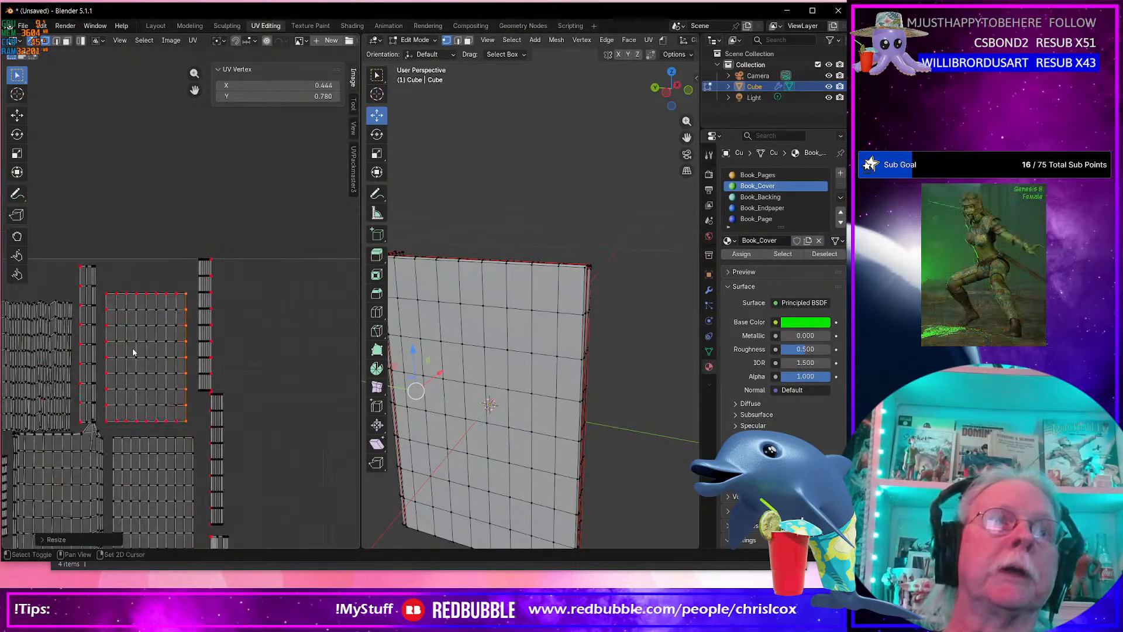
pyautogui.scroll(-1, 211, 310)
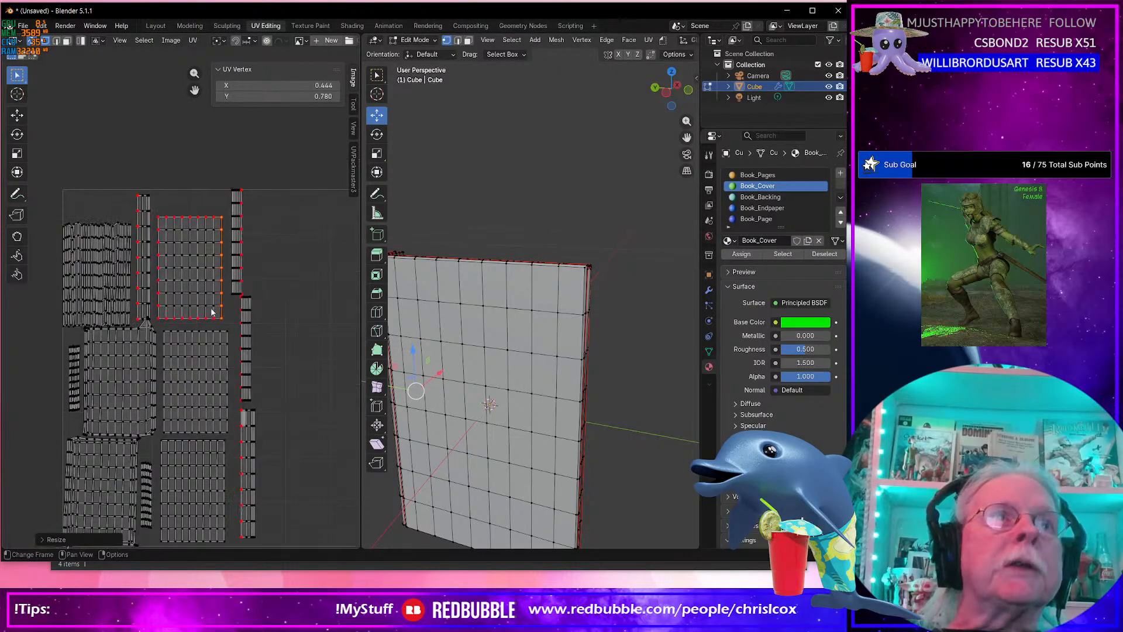
pyautogui.moveTo(221, 332); pyautogui.dragTo(259, 291, button='middle')
pyautogui.scroll(4, 117, 260)
pyautogui.moveTo(97, 240); pyautogui.dragTo(270, 353, button='middle')
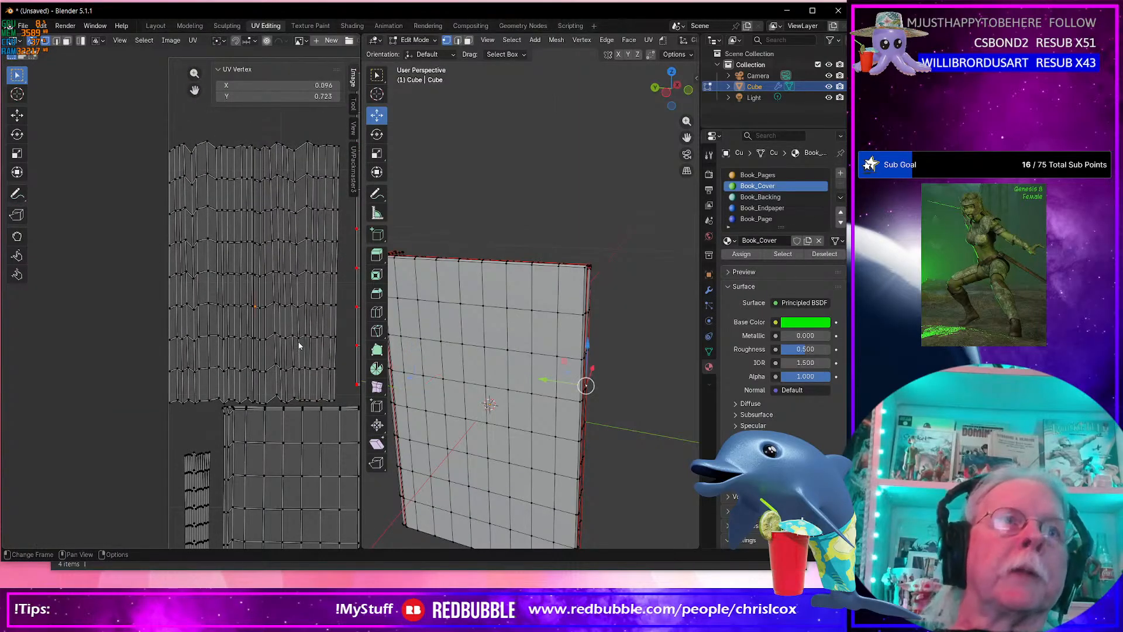
pyautogui.press('l')
pyautogui.press('g')
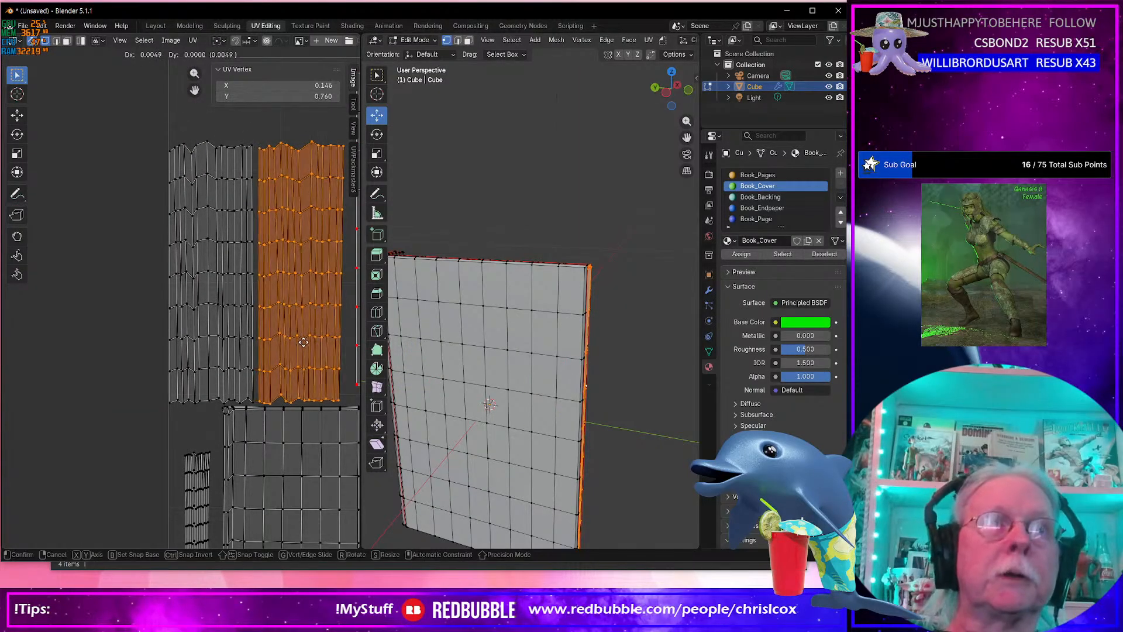
pyautogui.click(309, 340)
# Select the left jagged strip island and move it slightly right and up, inside the UV square's left border.
pyautogui.click(220, 334)
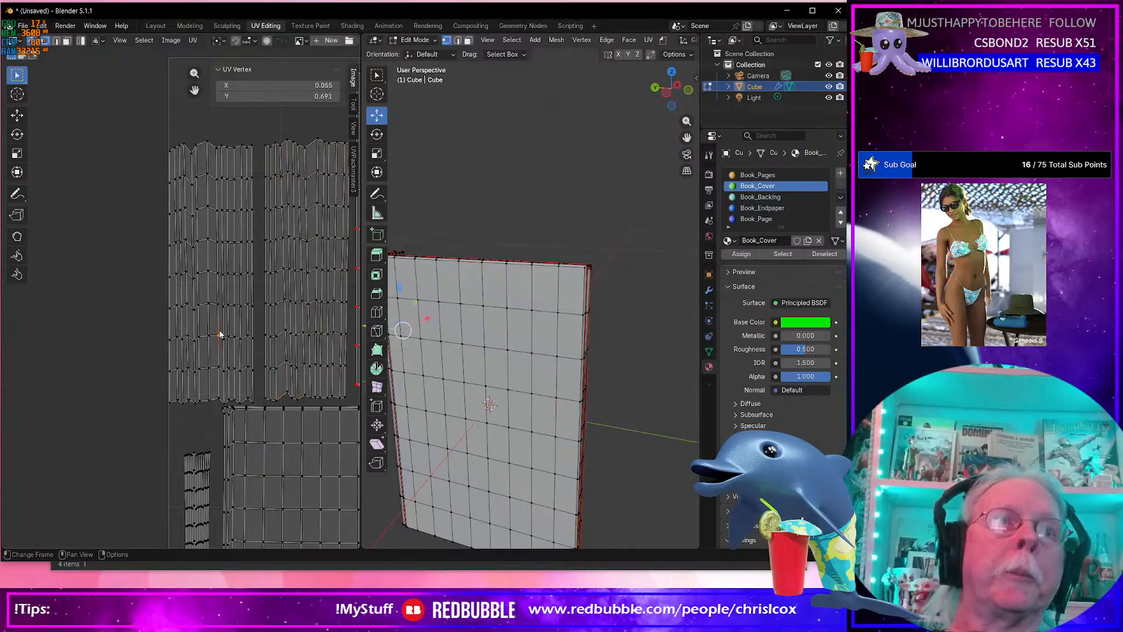
pyautogui.press('l')
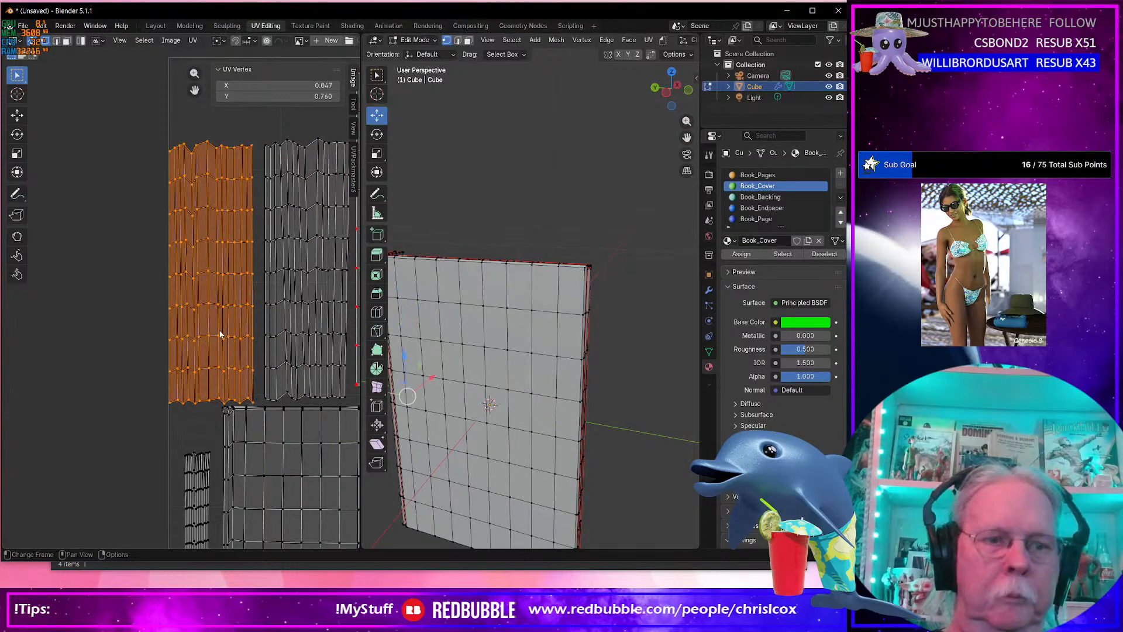
pyautogui.press('g')
pyautogui.click(227, 331)
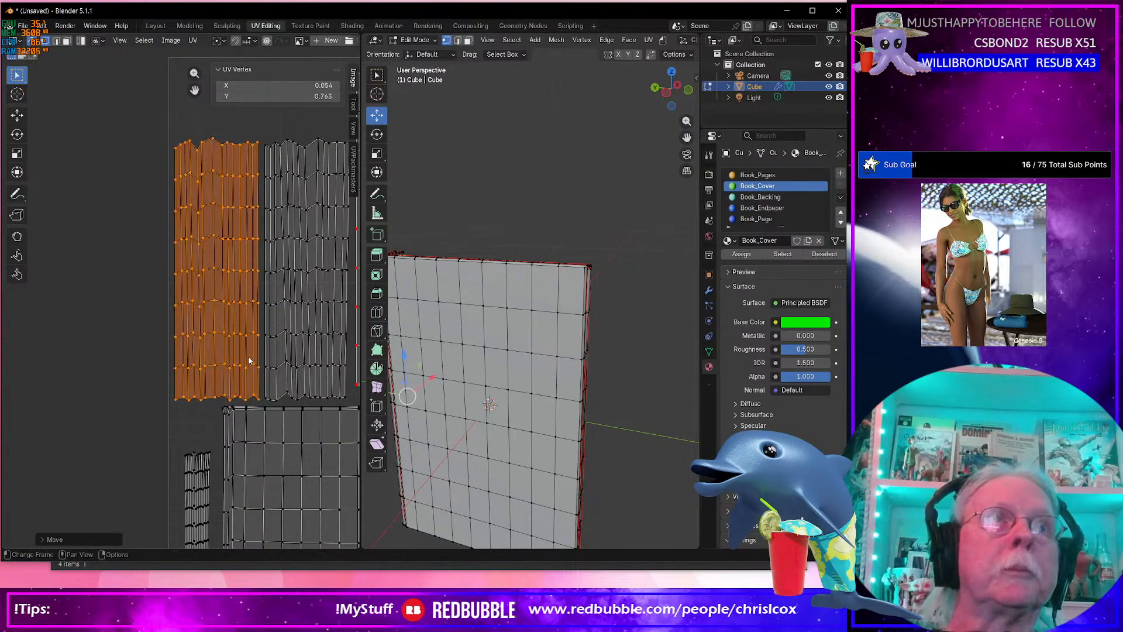
# Select the inner top row of the large bottom-left island corner to corner, pin it, and straighten it by scaling.
pyautogui.scroll(-4, 251, 372)
pyautogui.scroll(5, 245, 384)
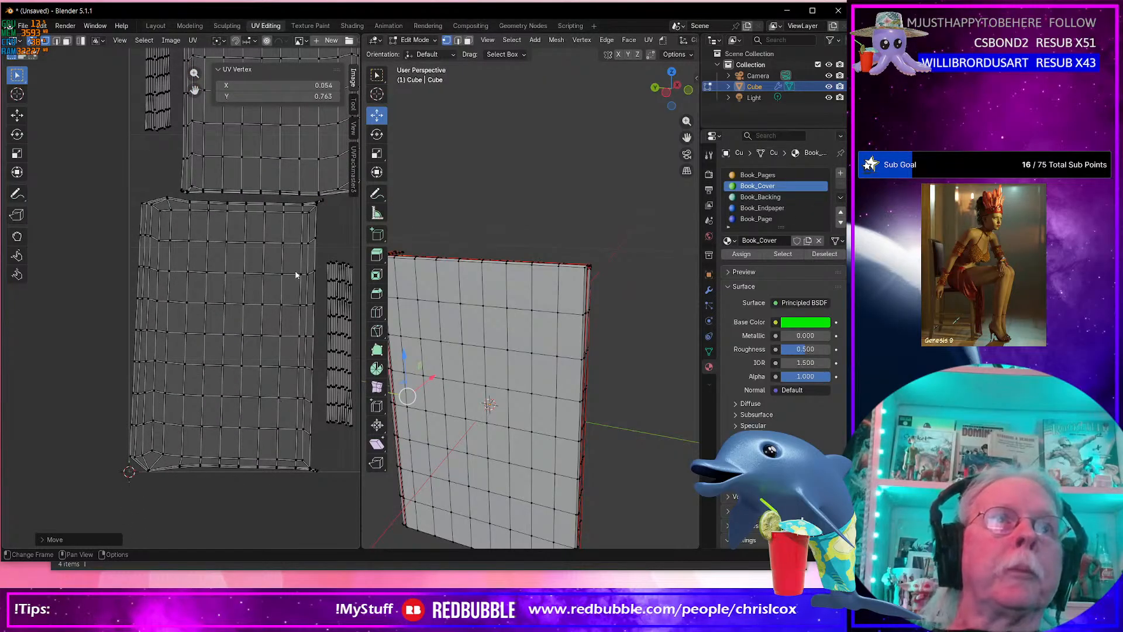
pyautogui.click(170, 213)
pyautogui.click(160, 215)
pyautogui.moveTo(533, 317); pyautogui.dragTo(409, 306, button='middle')
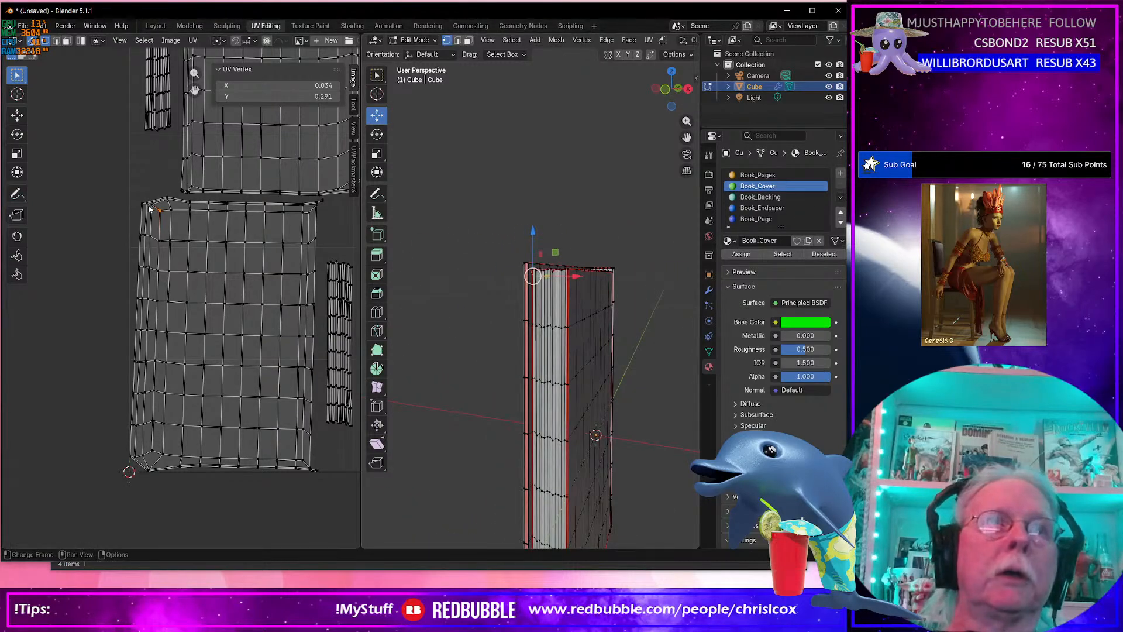
pyautogui.keyDown('shift'); pyautogui.click(298, 216); pyautogui.keyUp('shift')
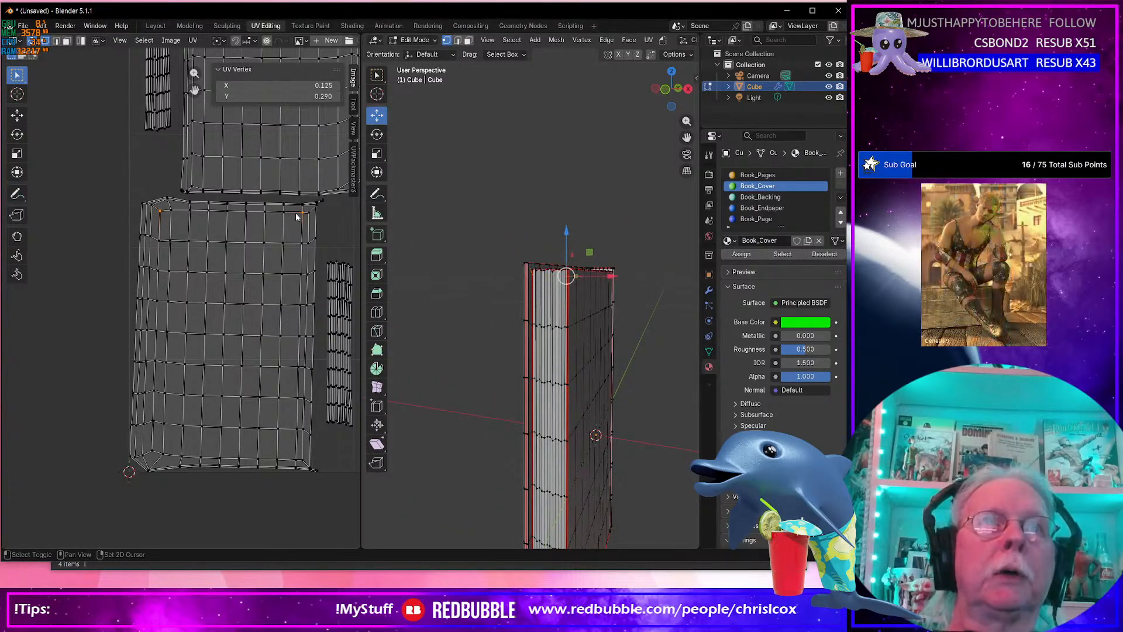
pyautogui.hotkey('ctrl', 'z')
pyautogui.keyDown('ctrl'); pyautogui.click(300, 215); pyautogui.keyUp('ctrl')
pyautogui.press('p')
pyautogui.press('s')
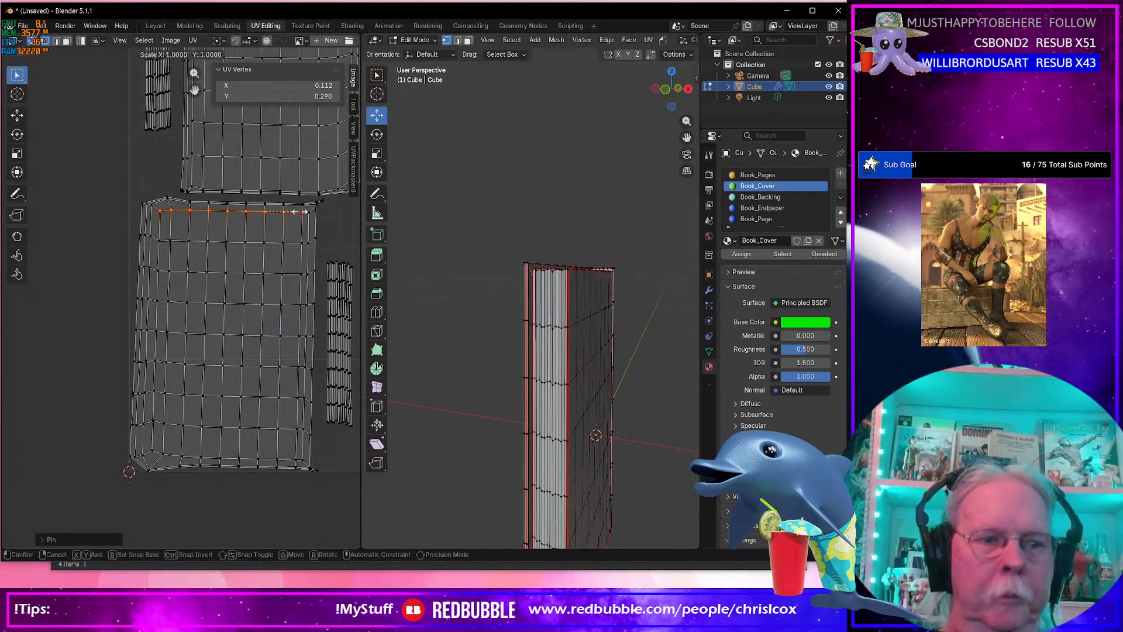
pyautogui.click(304, 212)
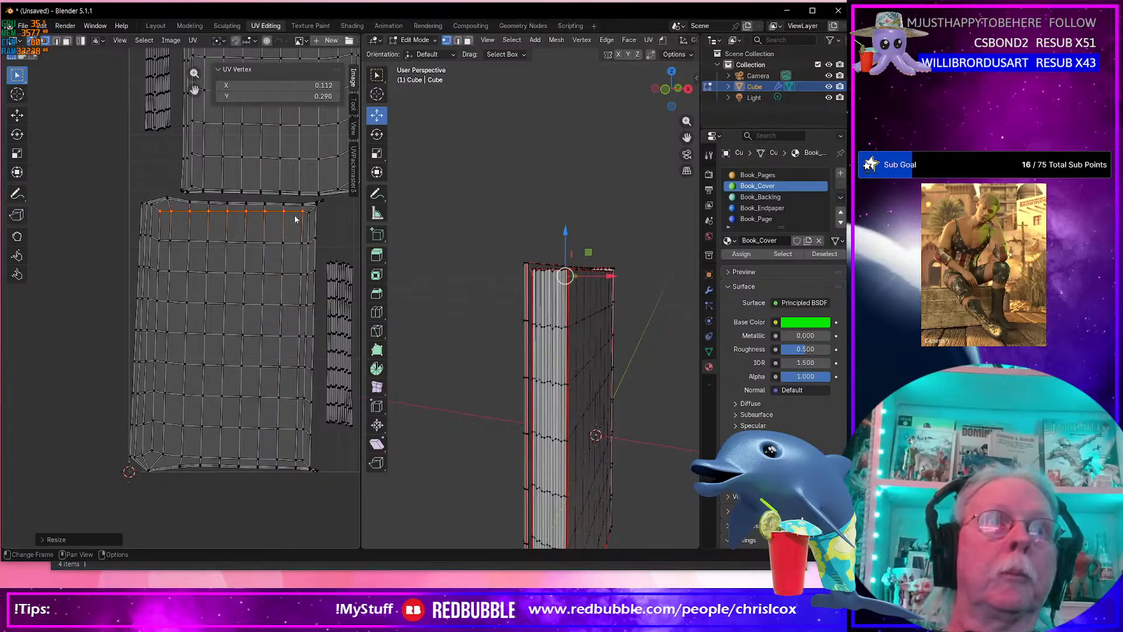
# Pin the inner right column of the bottom-left island, scale it to 0 on X, and shift it slightly along X.
pyautogui.click(302, 212)
pyautogui.keyDown('ctrl'); pyautogui.click(298, 461); pyautogui.keyUp('ctrl')
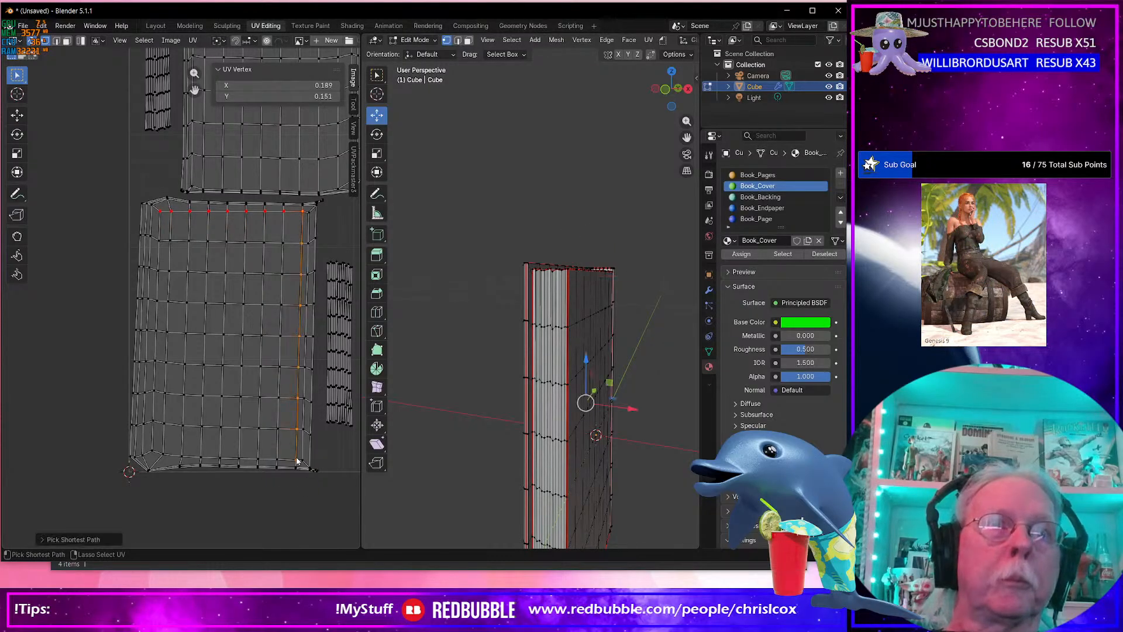
pyautogui.press('s')
pyautogui.press('x')
pyautogui.press('0')
pyautogui.press('Return')
pyautogui.press('g')
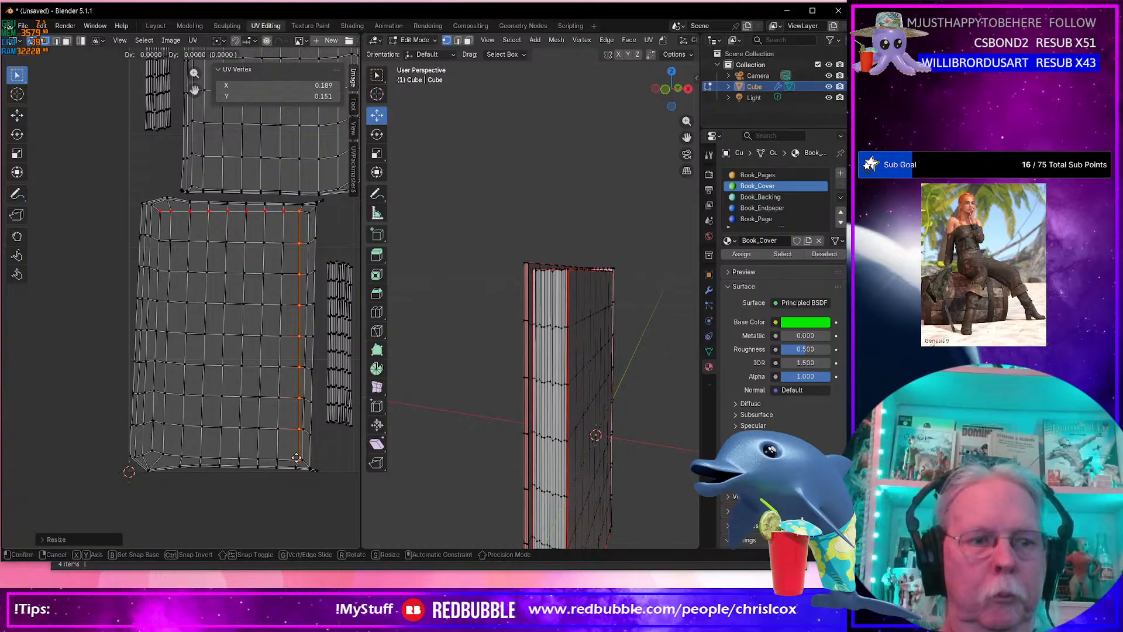
pyautogui.press('x')
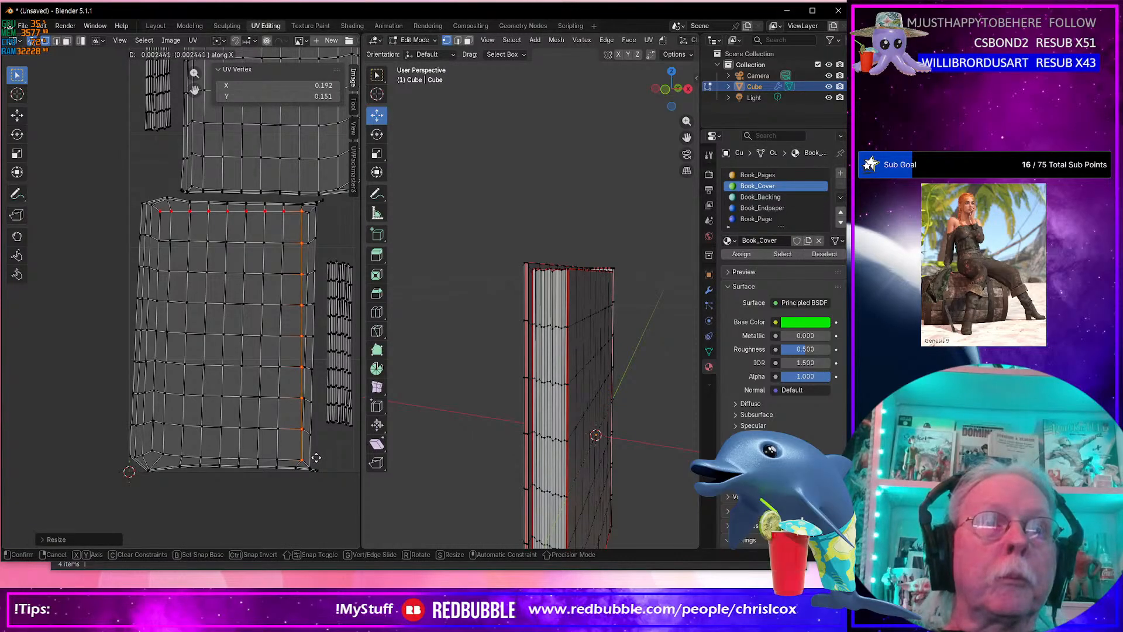
pyautogui.click(296, 454)
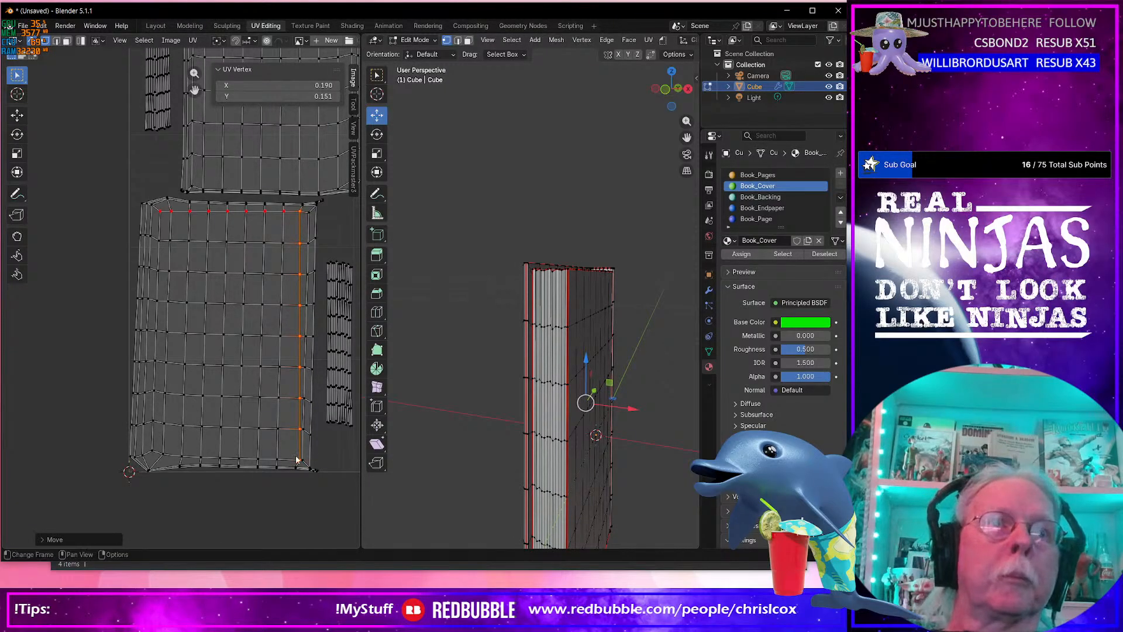
# Pin the island's inner bottom row, scale it to 0 on Y, and move it slightly down along Y.
pyautogui.click(300, 462)
pyautogui.keyDown('ctrl'); pyautogui.click(154, 454); pyautogui.keyUp('ctrl')
pyautogui.press('p')
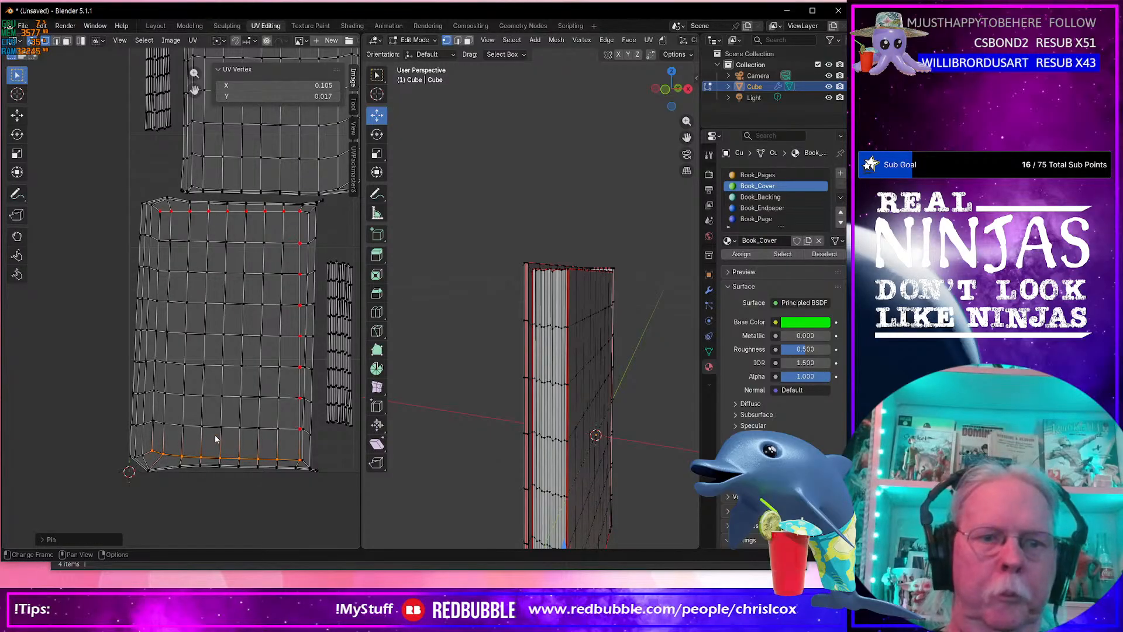
pyautogui.press('s')
pyautogui.press('y')
pyautogui.press('0')
pyautogui.press('Return')
pyautogui.press('g')
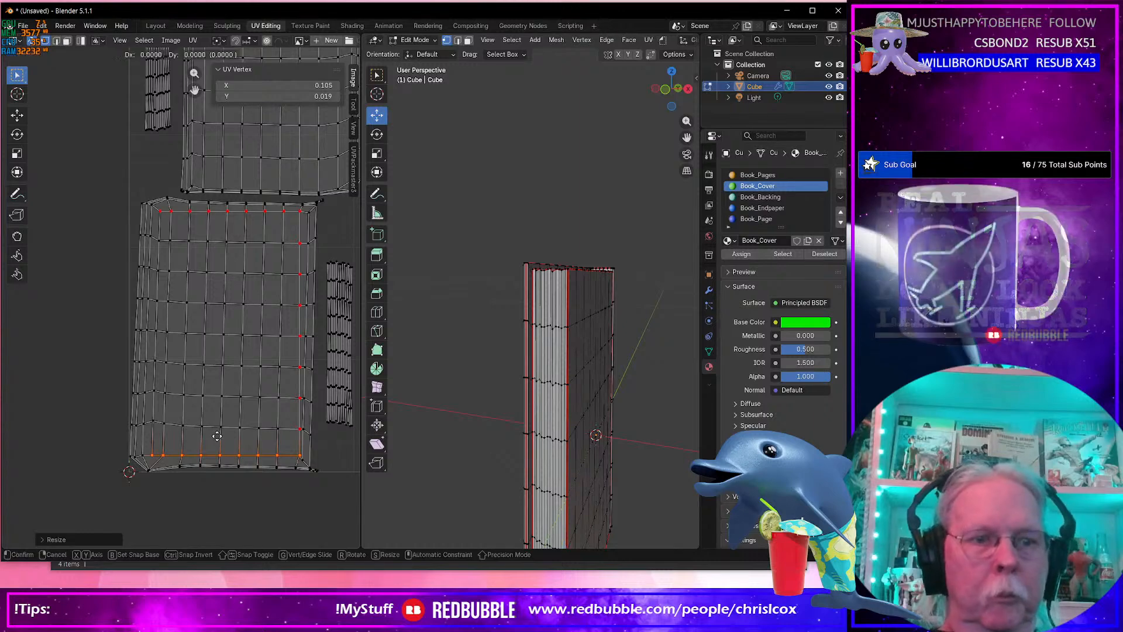
pyautogui.press('y')
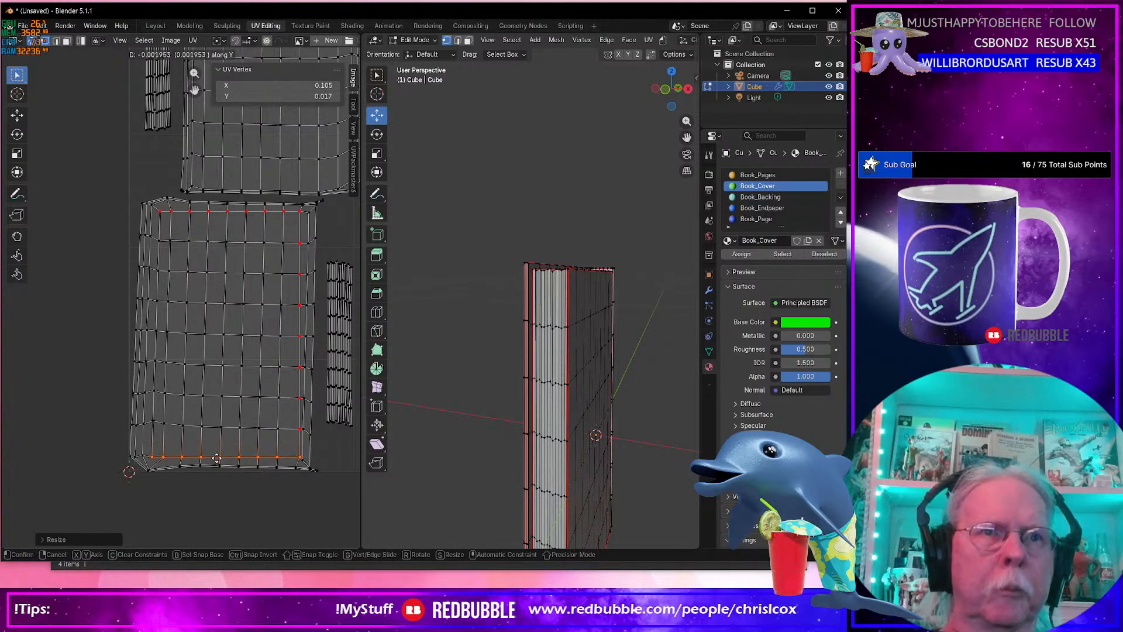
pyautogui.click(217, 477)
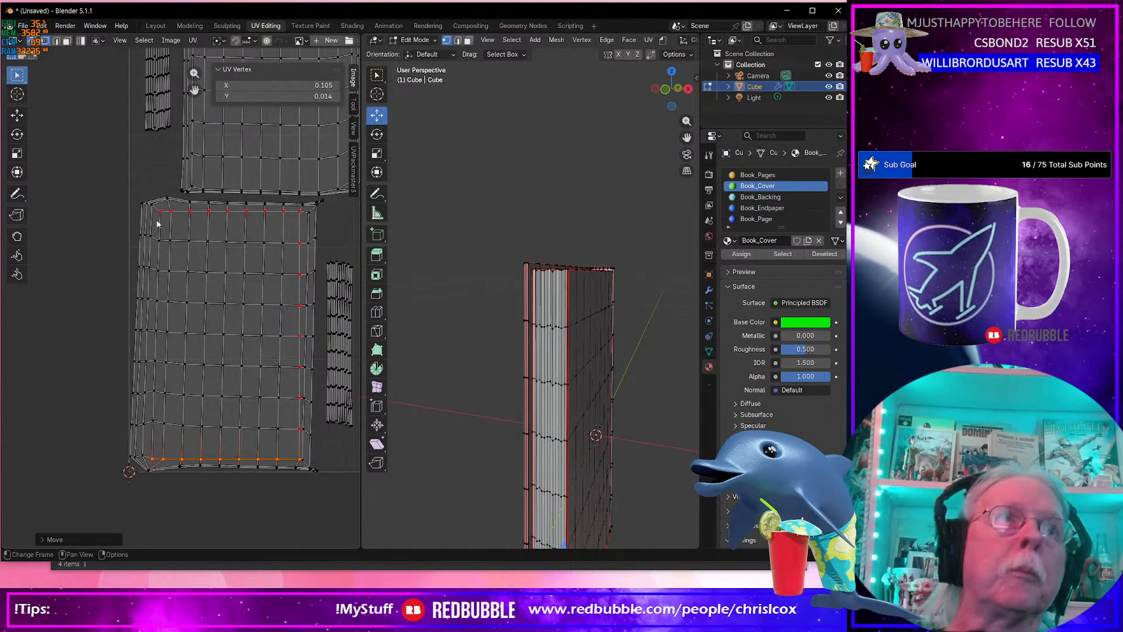
# Select the island's inner left column between its top and bottom corners, pin it, and scale it to 0 on X.
pyautogui.click(163, 468)
pyautogui.keyDown('ctrl'); pyautogui.click(155, 461); pyautogui.keyUp('ctrl')
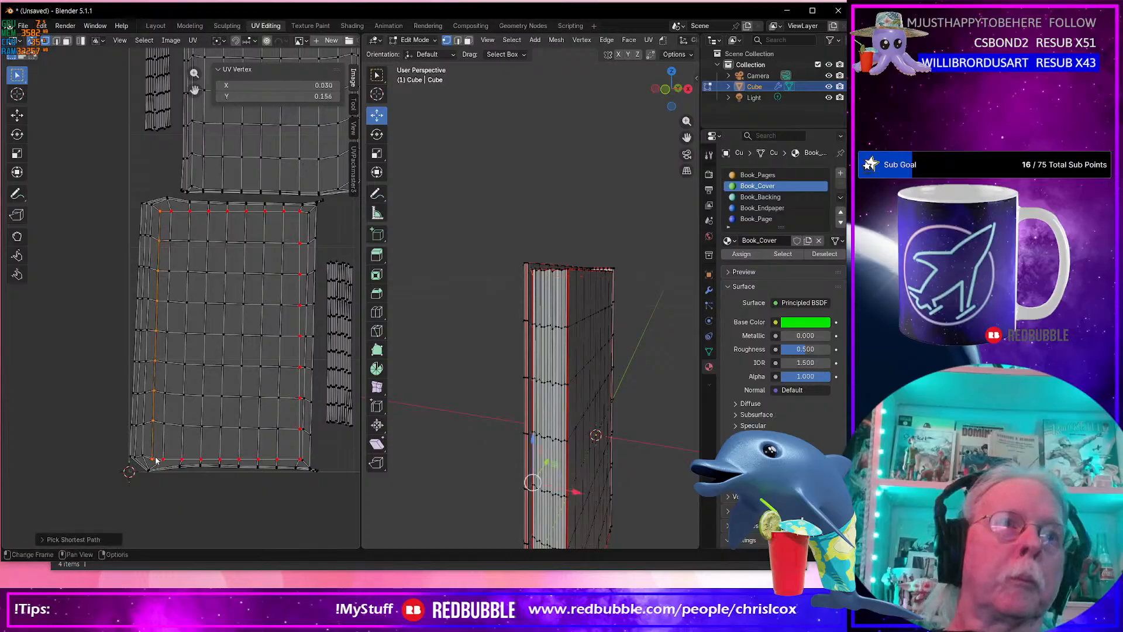
pyautogui.press('s')
pyautogui.press('x')
pyautogui.press('0')
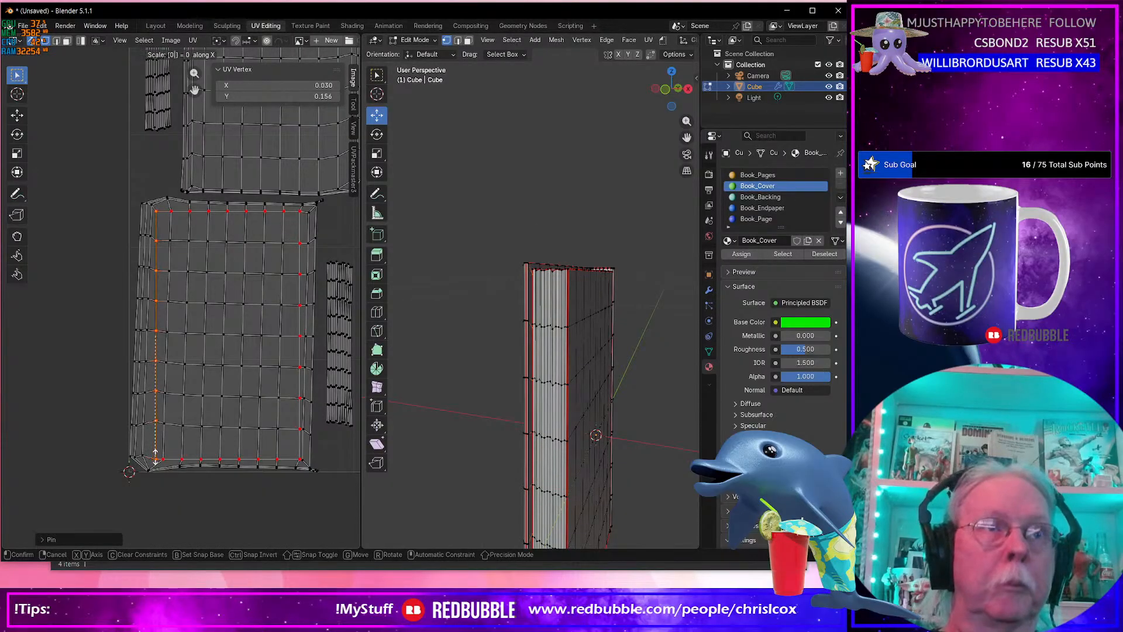
pyautogui.press('Return')
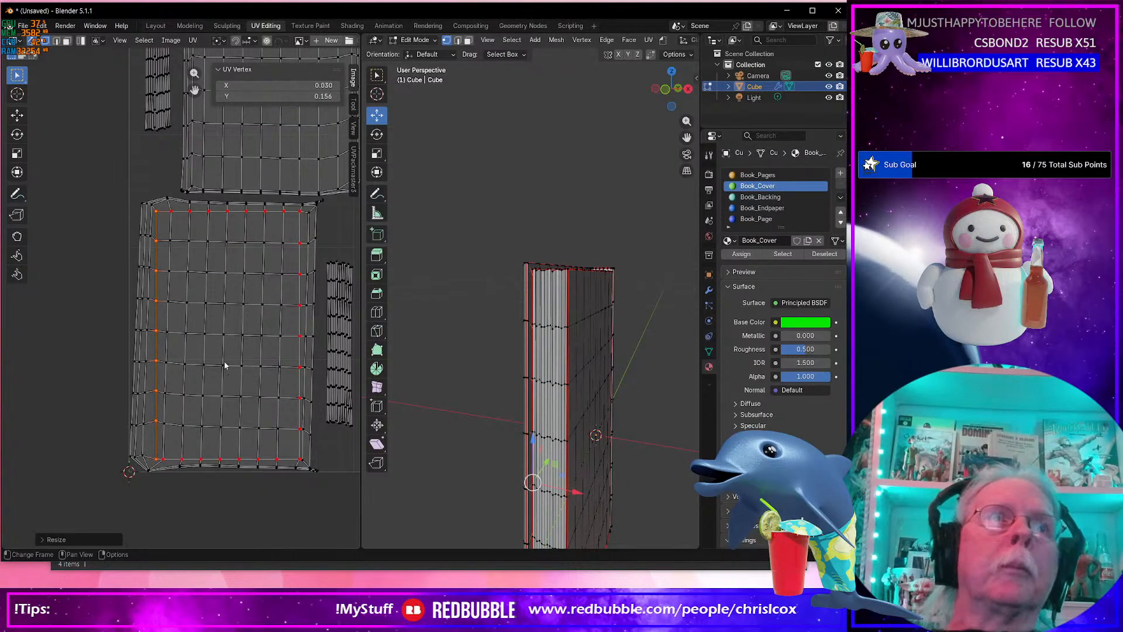
# Select the column loop just outside the island's pinned right column and scale it to 0 on X.
pyautogui.moveTo(264, 250); pyautogui.dragTo(201, 301, button='middle')
pyautogui.click(192, 40)
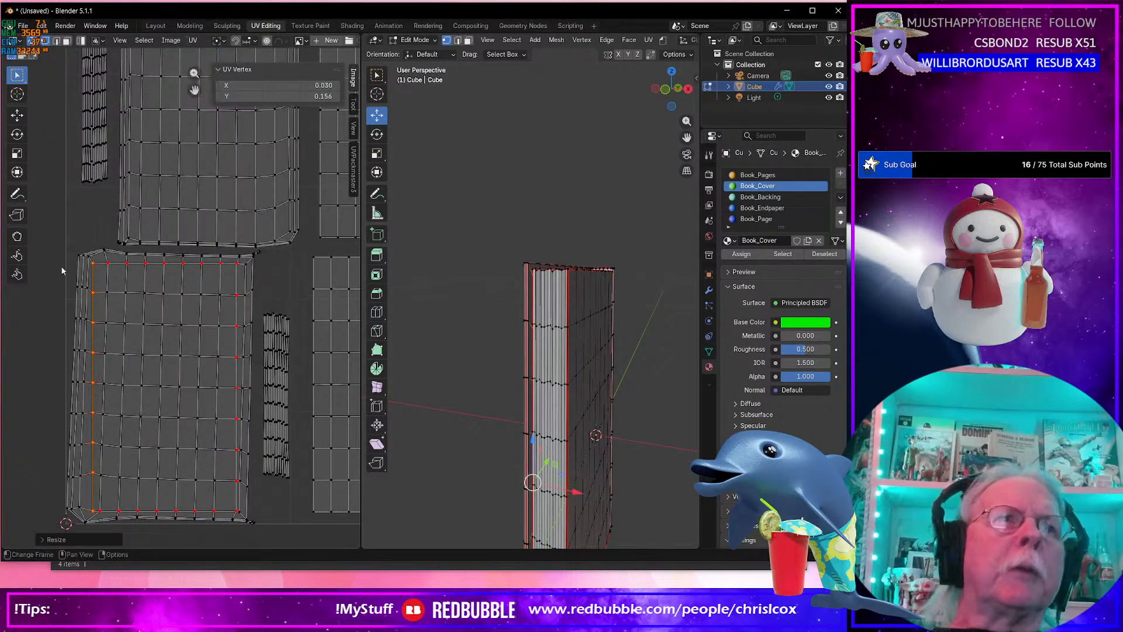
pyautogui.keyDown('alt'); pyautogui.click(98, 270); pyautogui.keyUp('alt')
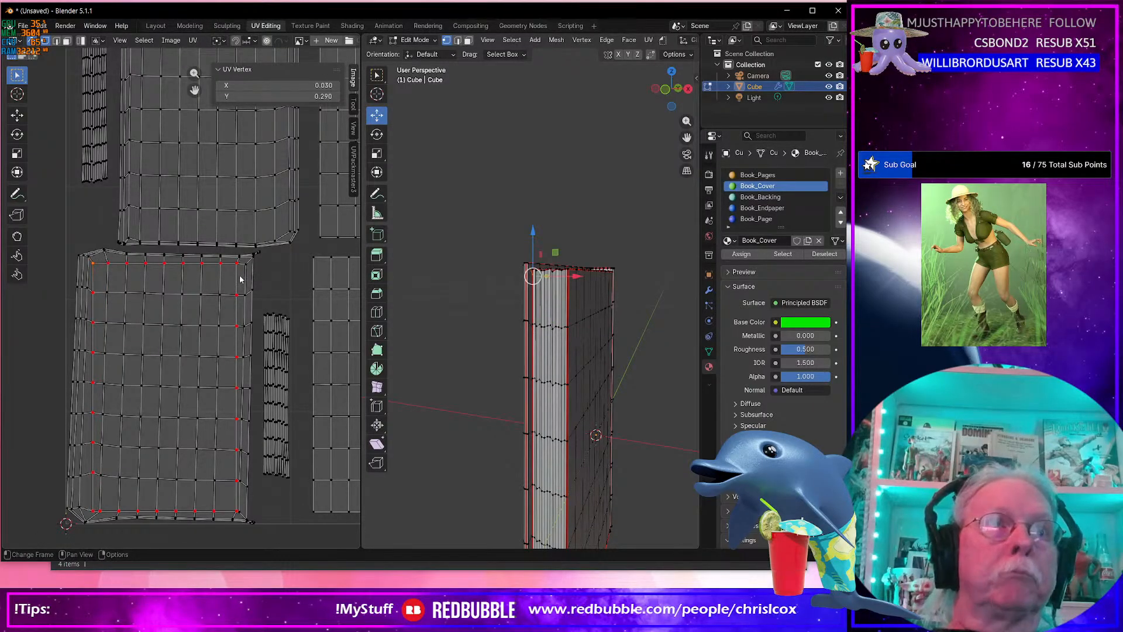
pyautogui.keyDown('alt'); pyautogui.click(247, 319); pyautogui.keyUp('alt')
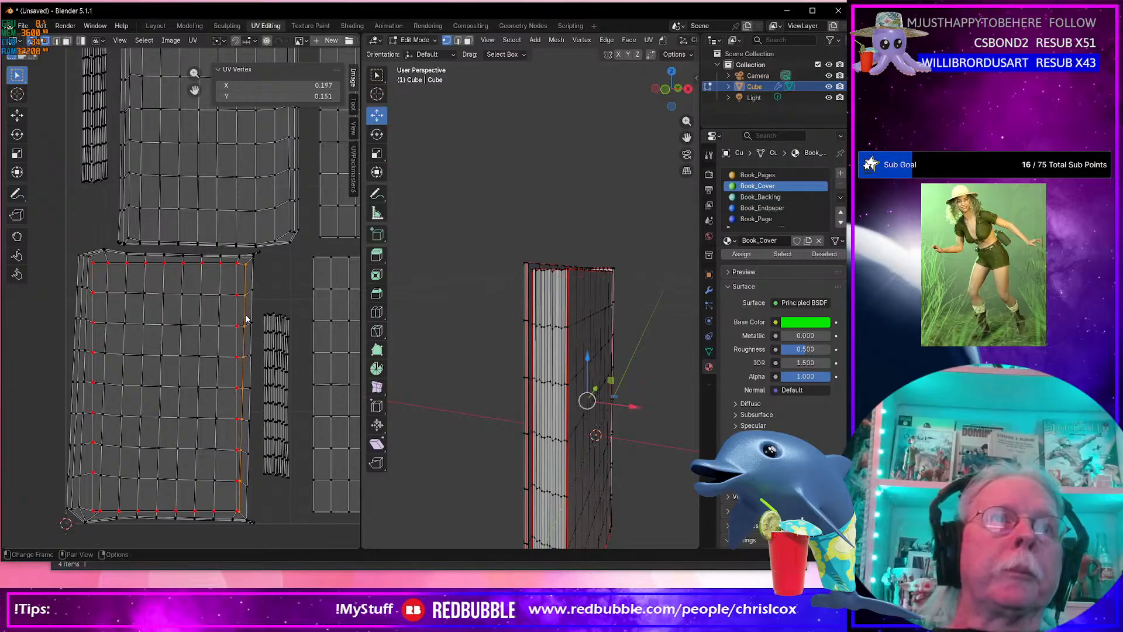
pyautogui.press('s')
pyautogui.press('x')
pyautogui.press('0')
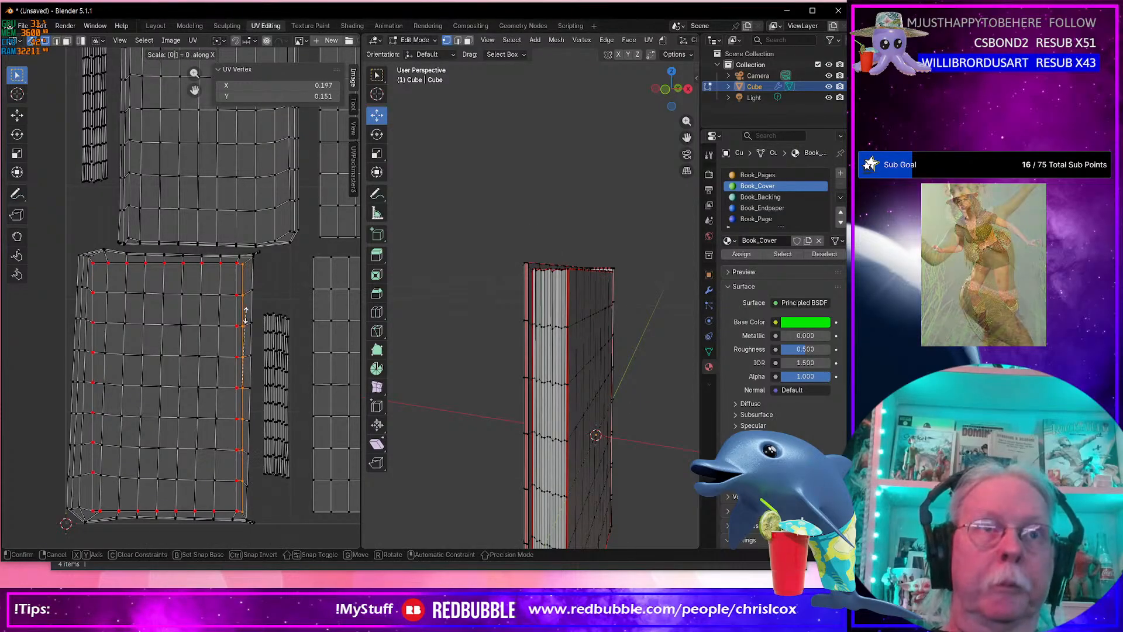
pyautogui.press('Return')
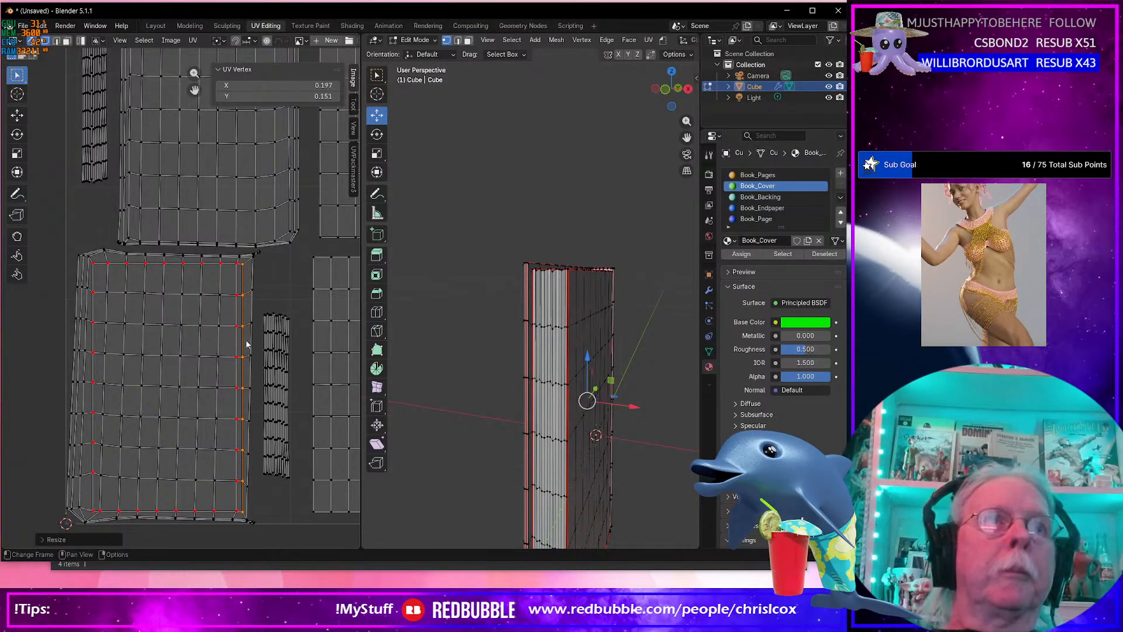
pyautogui.scroll(2, 248, 345)
pyautogui.scroll(-3, 247, 344)
pyautogui.keyDown('shift'); pyautogui.moveTo(324, 341); pyautogui.dragTo(227, 378, button='middle'); pyautogui.keyUp('shift')
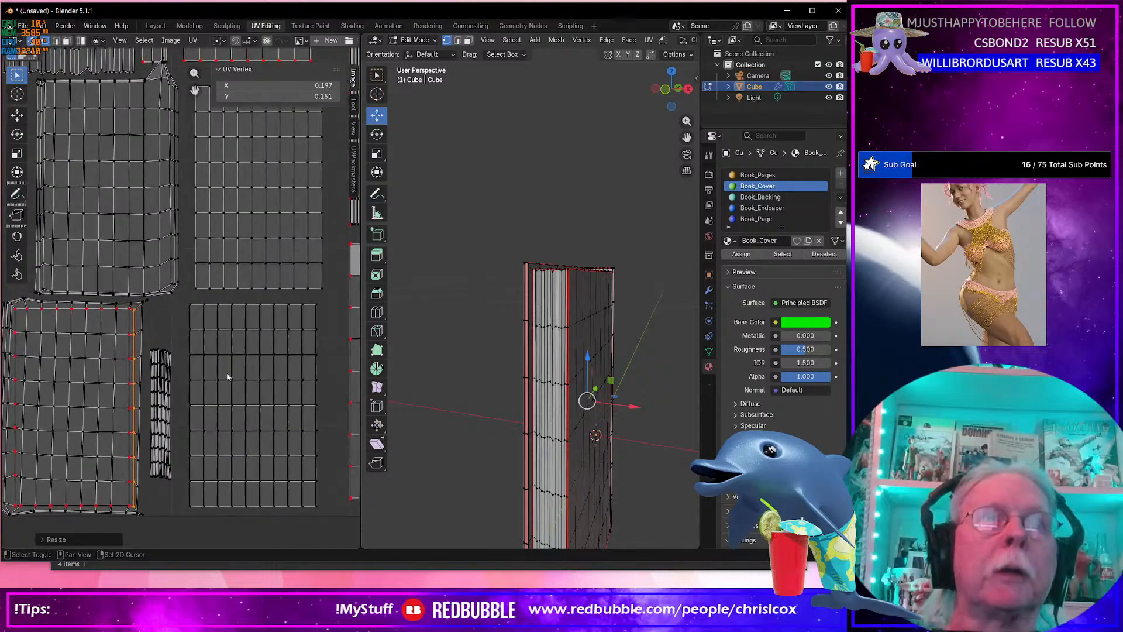
# Move the spiked vertex at the top-right corner of the island above the bottom-left one down, clear of the narrow island, to about Y 0.626.
pyautogui.scroll(-3, 227, 377)
pyautogui.scroll(4, 143, 237)
pyautogui.scroll(6, 143, 237)
pyautogui.moveTo(299, 334); pyautogui.dragTo(162, 440, button='middle')
pyautogui.scroll(2, 228, 404)
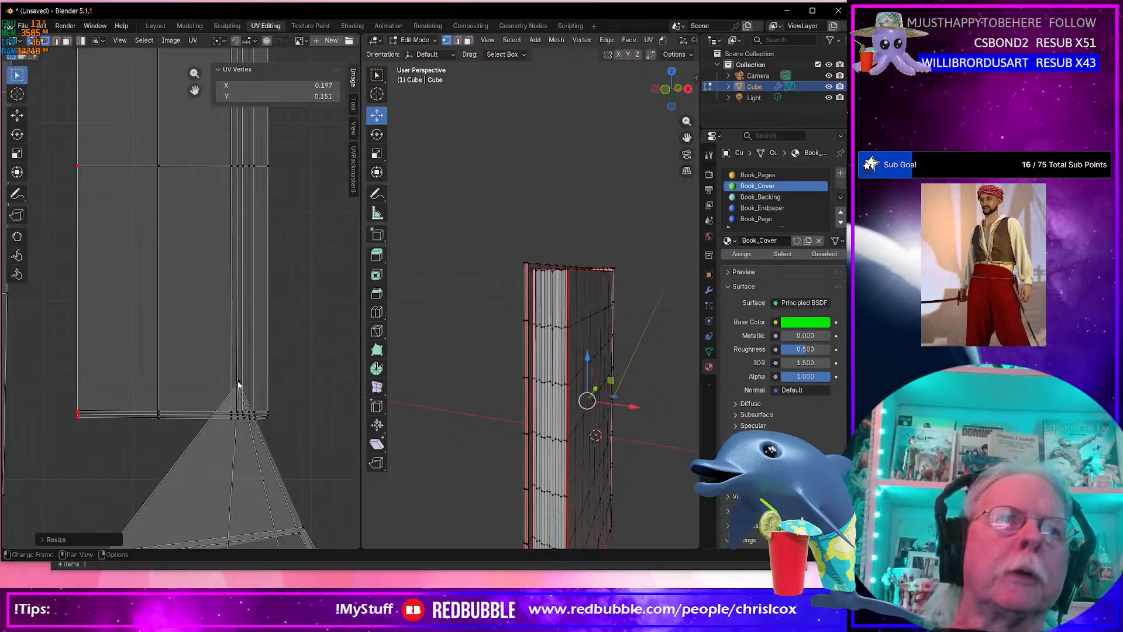
pyautogui.click(239, 383)
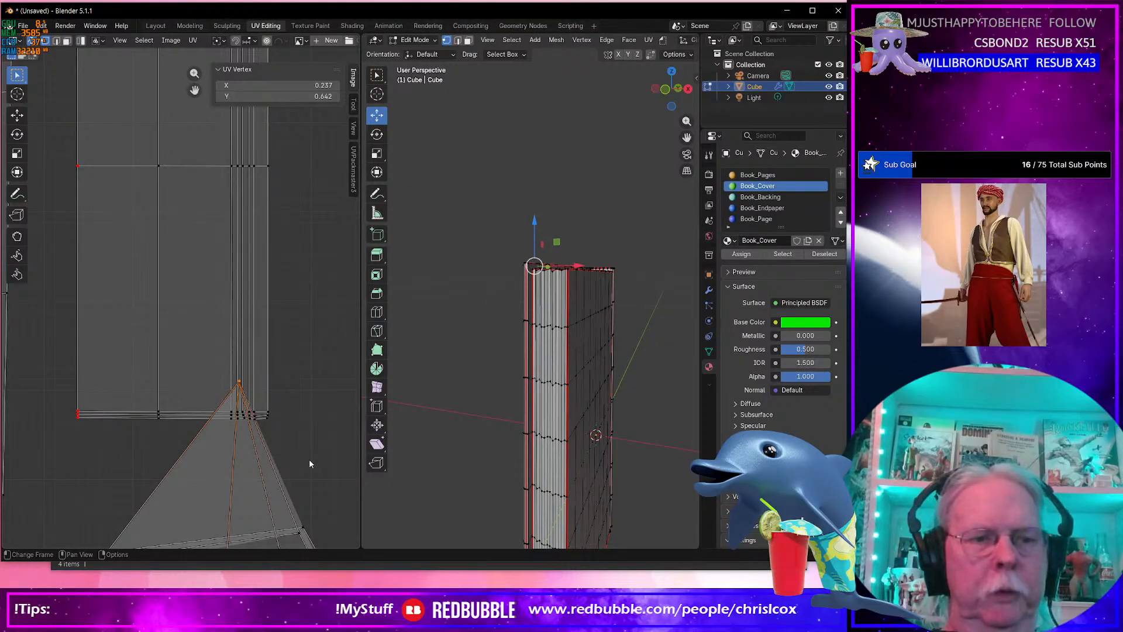
pyautogui.press('g')
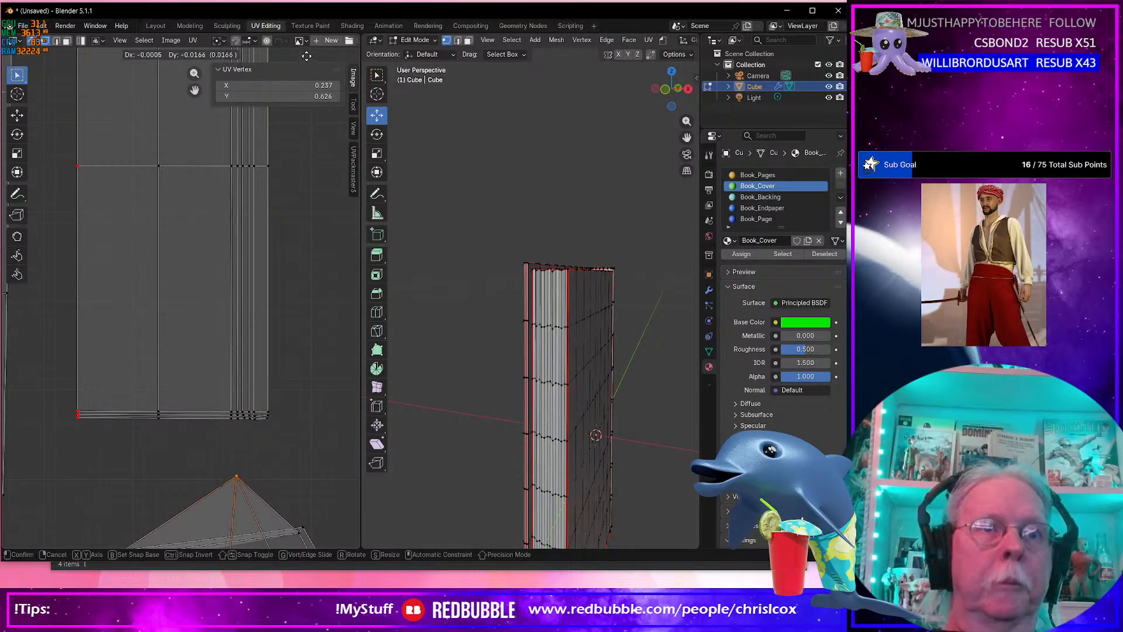
pyautogui.click(306, 56)
# Move the same spiked vertex further down into the island's top-right corner, level with its top edge.
pyautogui.scroll(-7, 254, 165)
pyautogui.moveTo(269, 186); pyautogui.dragTo(298, 116, button='middle')
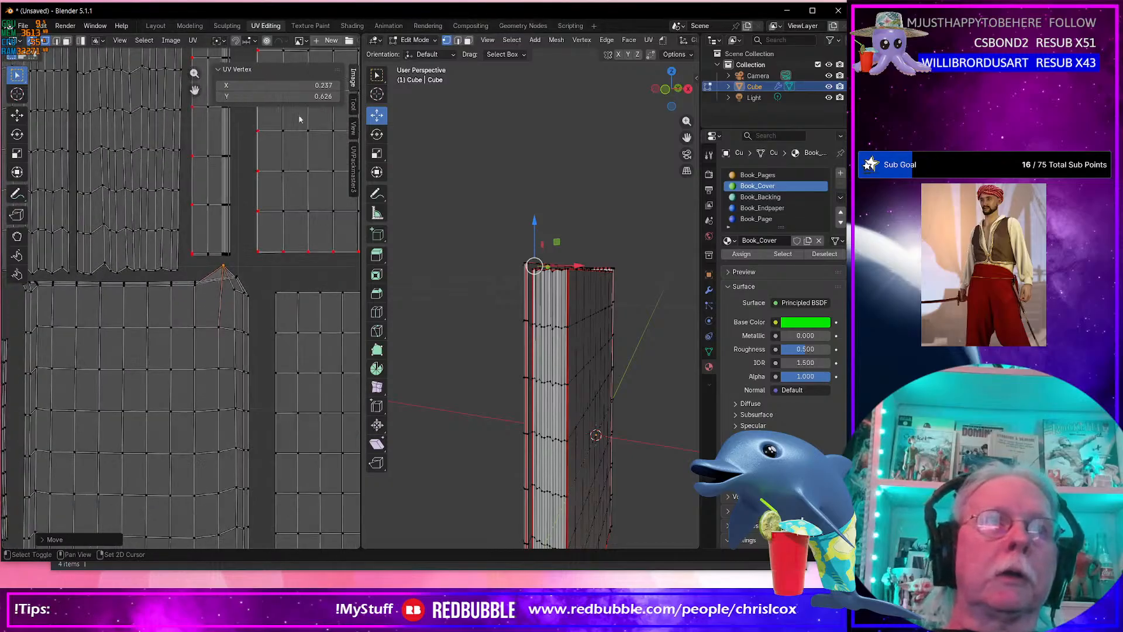
pyautogui.scroll(-3, 246, 258)
pyautogui.scroll(3, 268, 261)
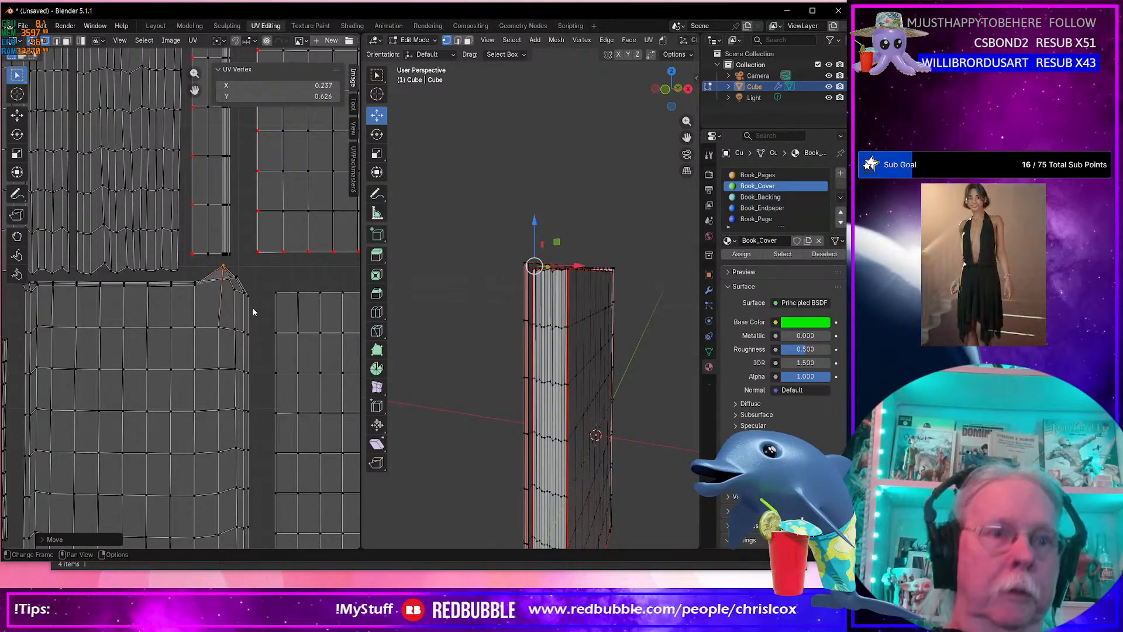
pyautogui.press('g')
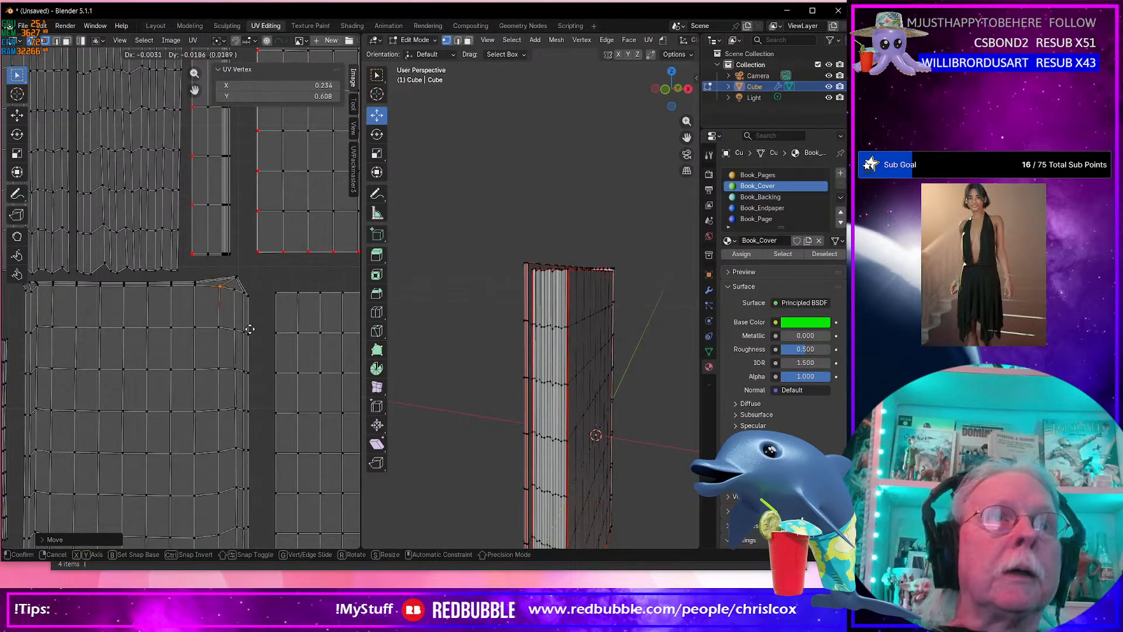
pyautogui.click(246, 314)
# Select the outer vertex at that top-right corner and move it slightly inward to about X 0.245, Y 0.612.
pyautogui.moveTo(223, 270); pyautogui.dragTo(247, 287)
pyautogui.click(228, 290)
pyautogui.press('g')
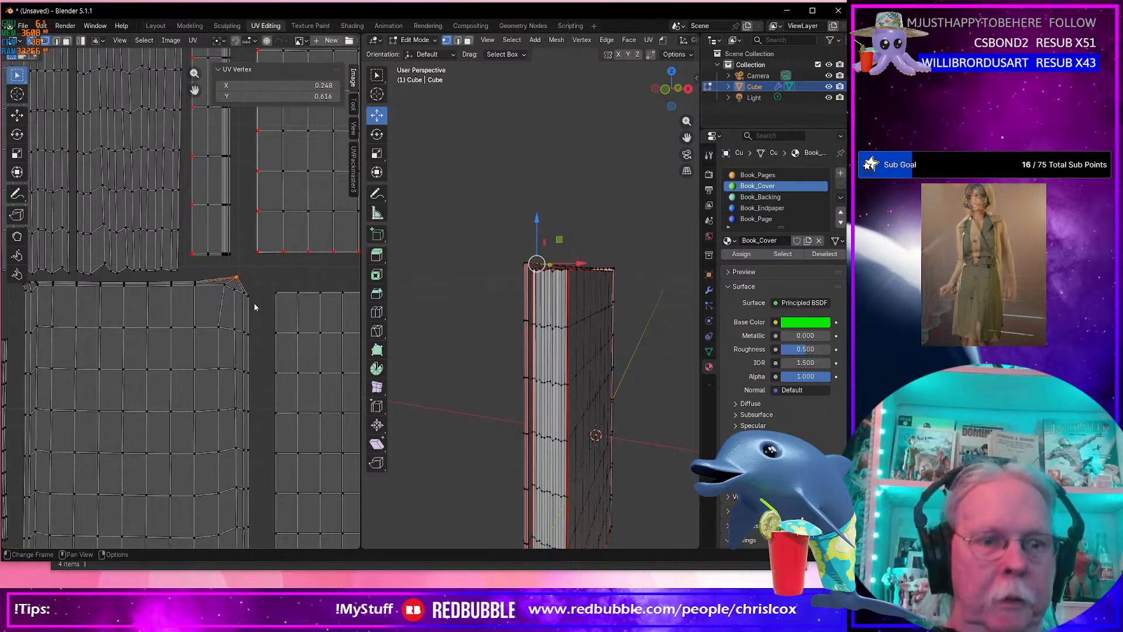
pyautogui.click(251, 307)
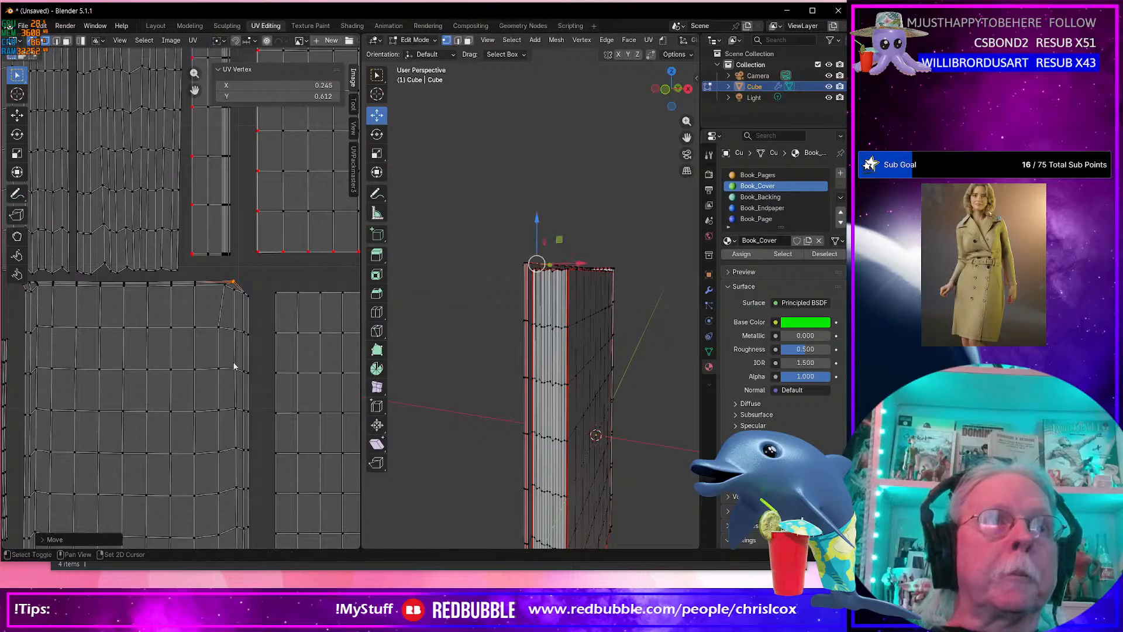
# Slide the inner vertex near the bottom-left island's lower-left corner toward the bottom edge with Vertex Slide, to about X 0.018, Y 0.013.
pyautogui.moveTo(233, 422); pyautogui.dragTo(266, 256, button='middle')
pyautogui.moveTo(258, 328); pyautogui.dragTo(321, 216, button='middle')
pyautogui.moveTo(280, 307); pyautogui.dragTo(260, 254, button='middle')
pyautogui.scroll(6, 265, 315)
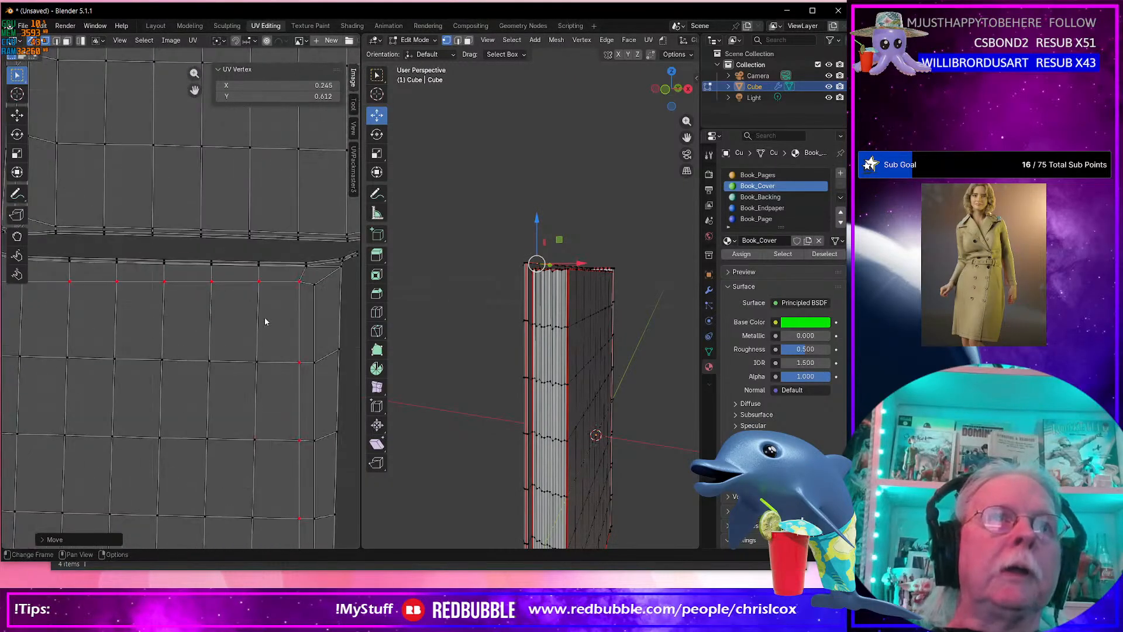
pyautogui.moveTo(294, 288); pyautogui.dragTo(274, 272, button='middle')
pyautogui.scroll(-9, 228, 314)
pyautogui.scroll(4, 256, 438)
pyautogui.moveTo(261, 440); pyautogui.dragTo(290, 314, button='middle')
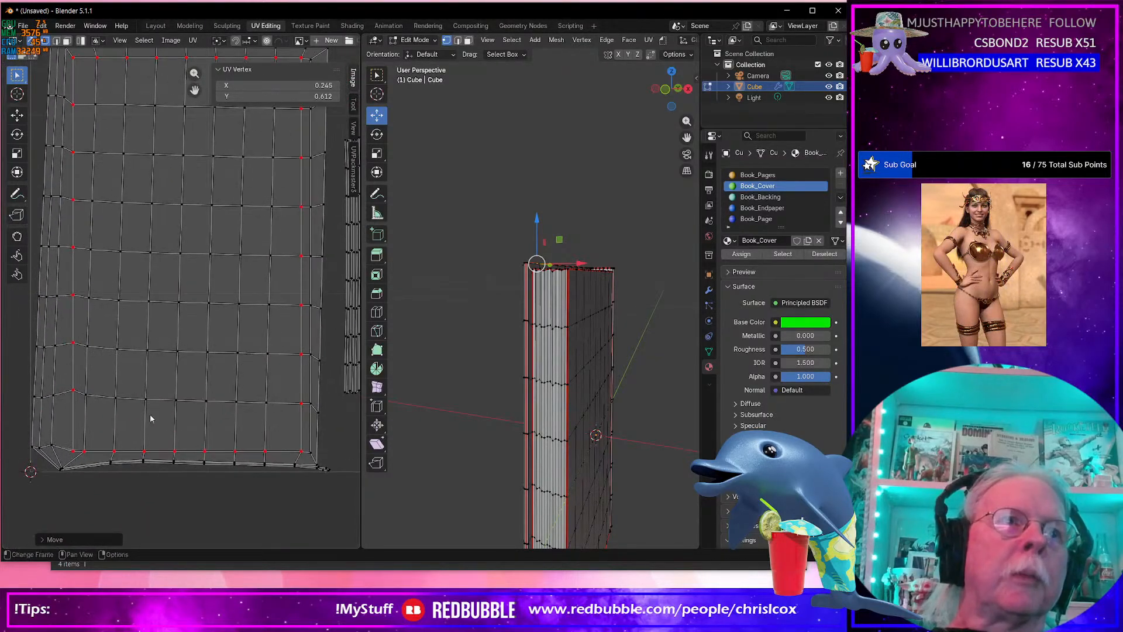
pyautogui.click(74, 451)
pyautogui.moveTo(82, 461); pyautogui.dragTo(273, 129, button='middle')
pyautogui.scroll(3, 170, 441)
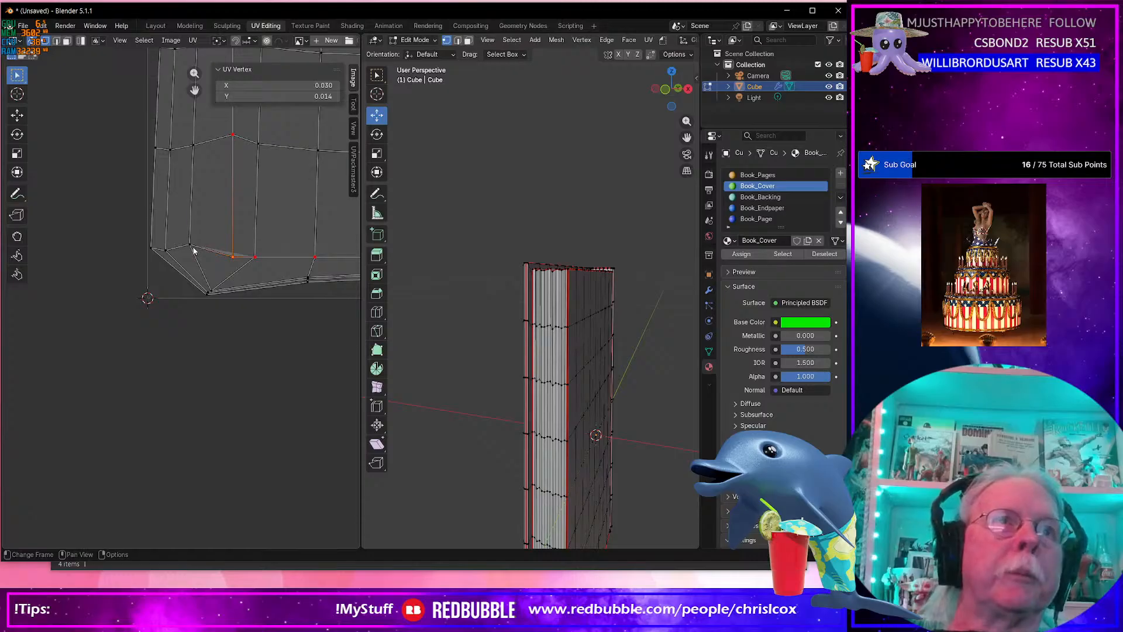
pyautogui.hotkey('shift', 'v')
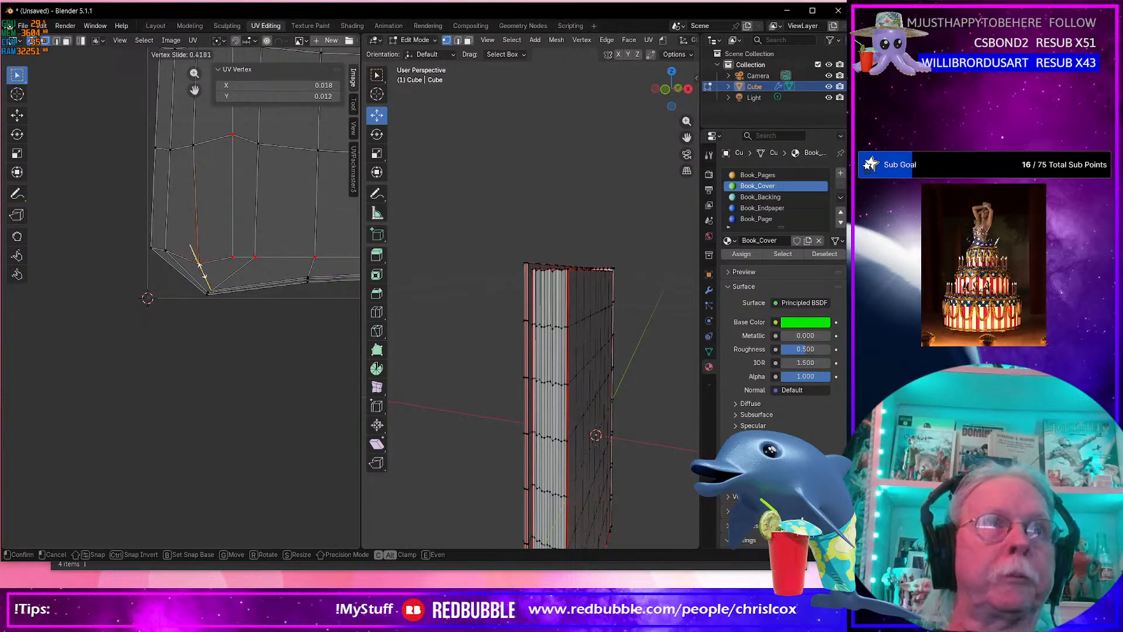
pyautogui.click(201, 272)
pyautogui.scroll(-5, 234, 279)
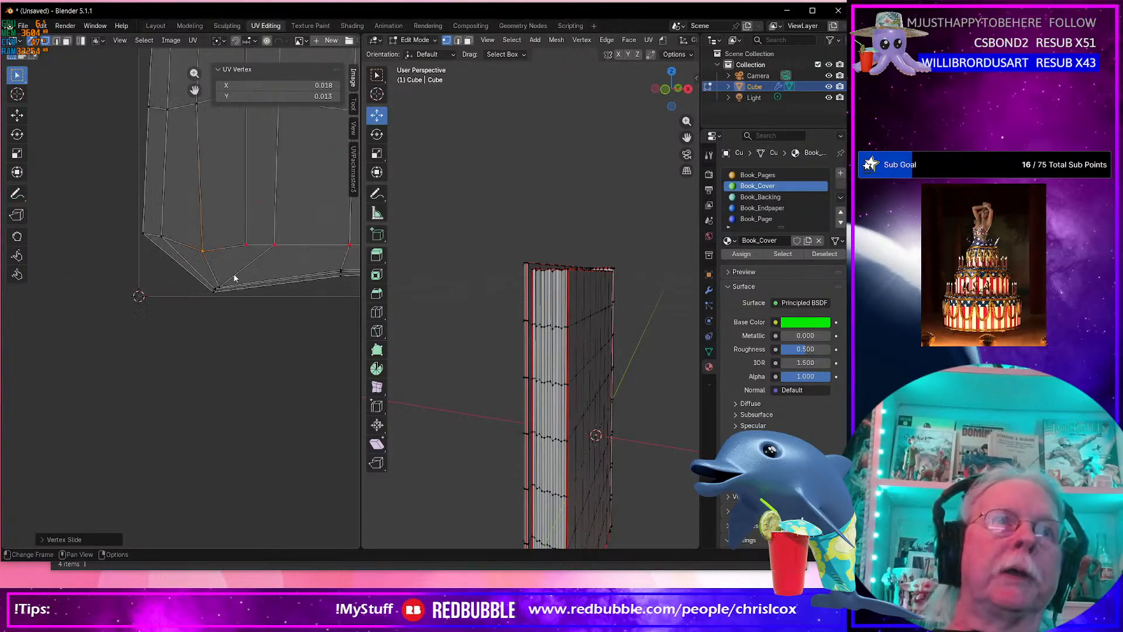
# Return to Object Mode and switch to the Layout workspace to view the book model.
pyautogui.moveTo(303, 265)
pyautogui.mouseDown(button='middle')
pyautogui.moveTo(218, 336)
pyautogui.moveTo(283, 317)
pyautogui.mouseUp(button='middle')
pyautogui.scroll(-6, 237, 327)
pyautogui.press('Tab')
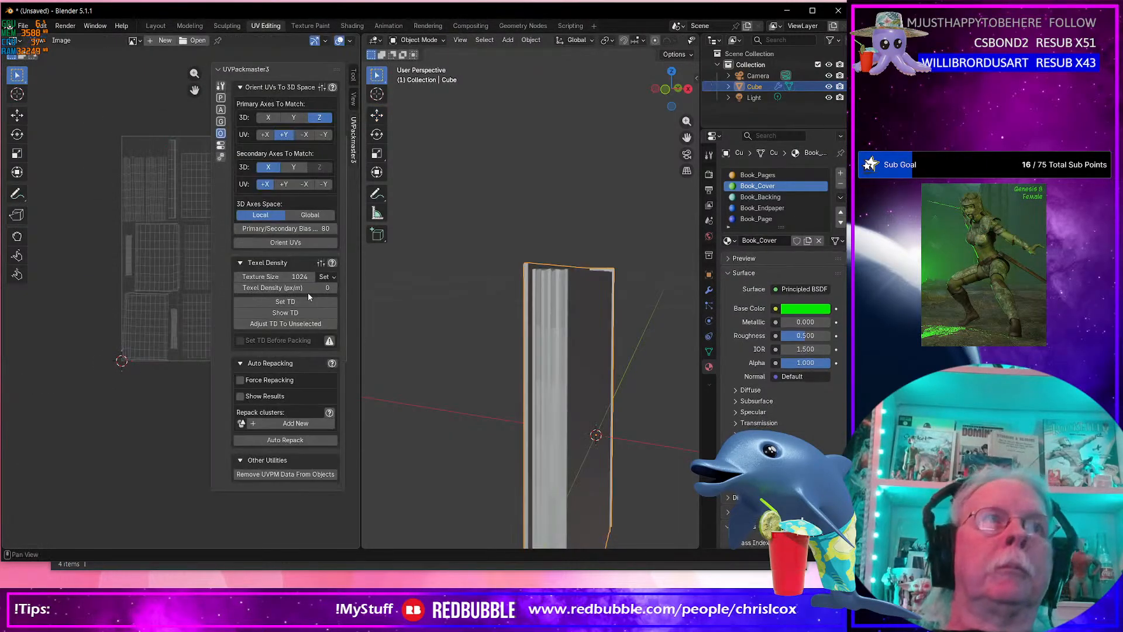
pyautogui.click(185, 26)
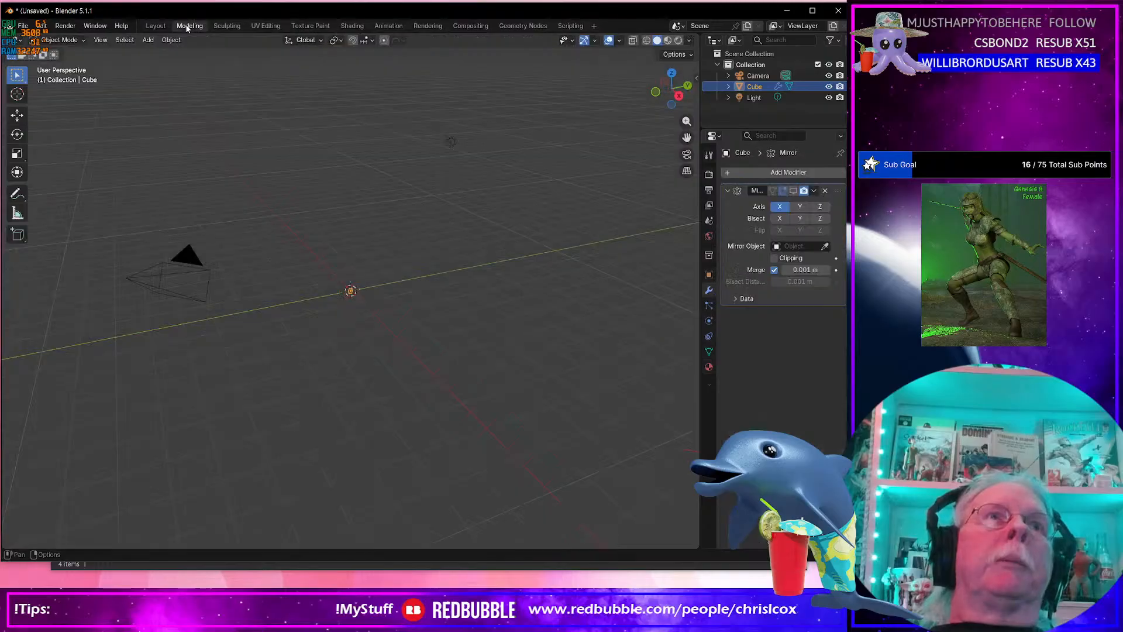
pyautogui.click(156, 26)
pyautogui.moveTo(328, 251); pyautogui.dragTo(351, 246, button='middle')
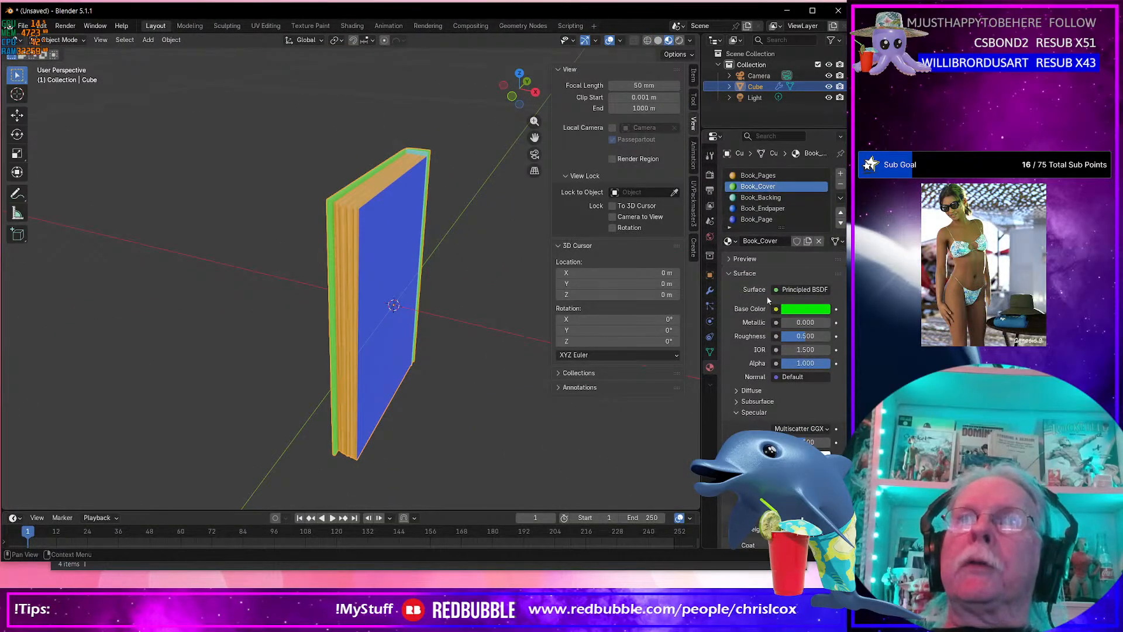
# Enable Mirror U in the Mirror modifier's data options, turn on its viewport display, and inspect the mirrored book from several sides.
pyautogui.click(710, 291)
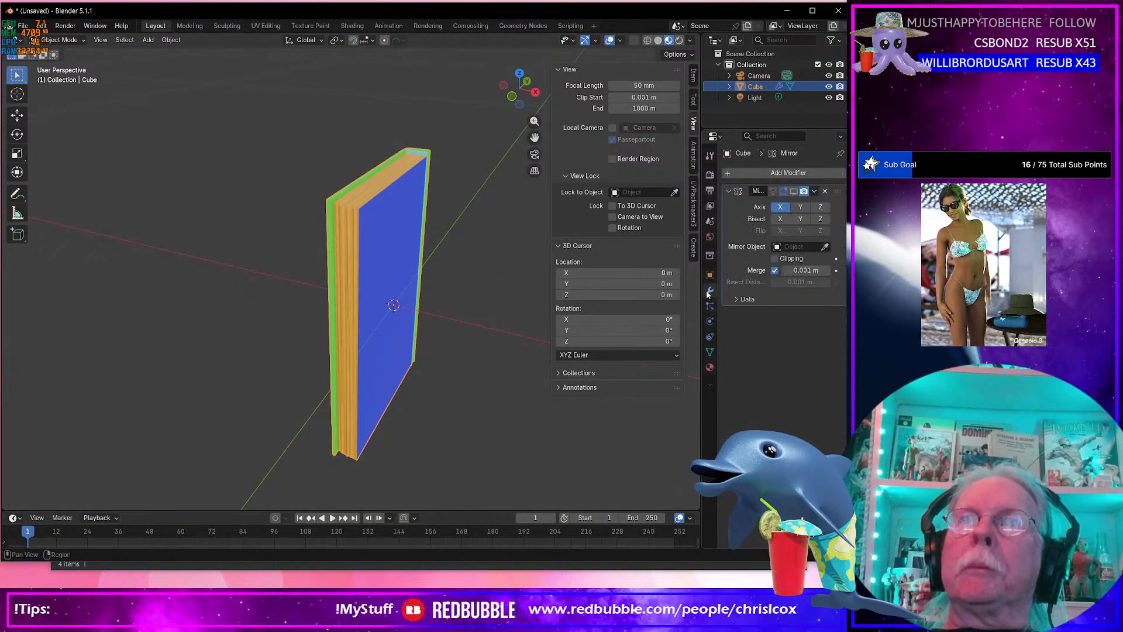
pyautogui.click(737, 299)
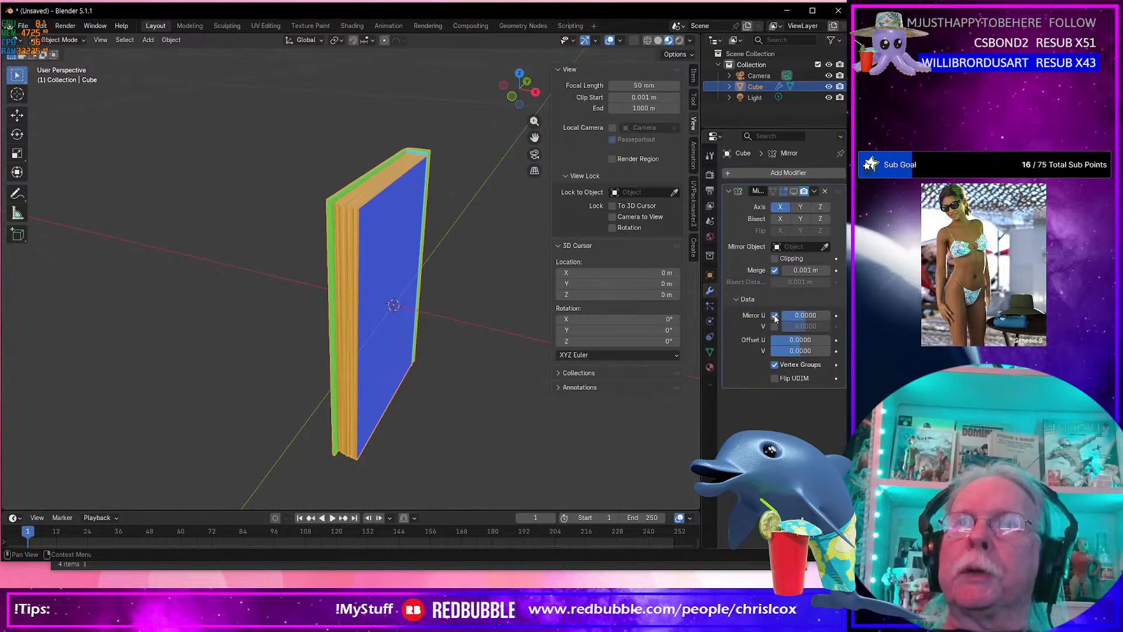
pyautogui.click(794, 191)
pyautogui.moveTo(444, 404); pyautogui.dragTo(257, 390, button='middle')
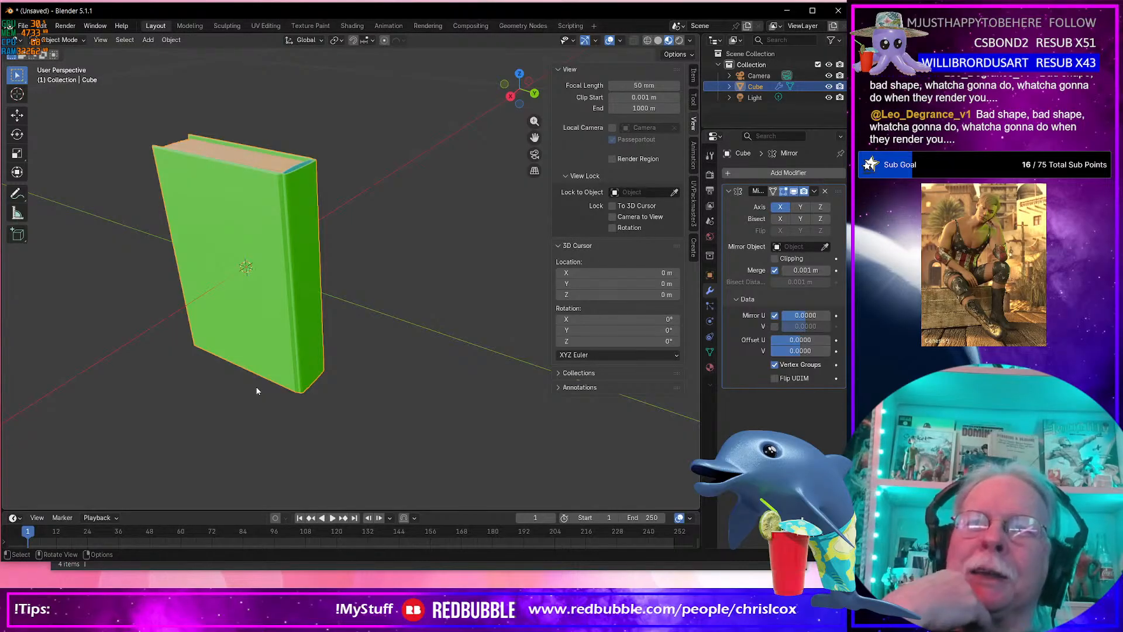
pyautogui.moveTo(300, 300); pyautogui.dragTo(344, 361, button='middle')
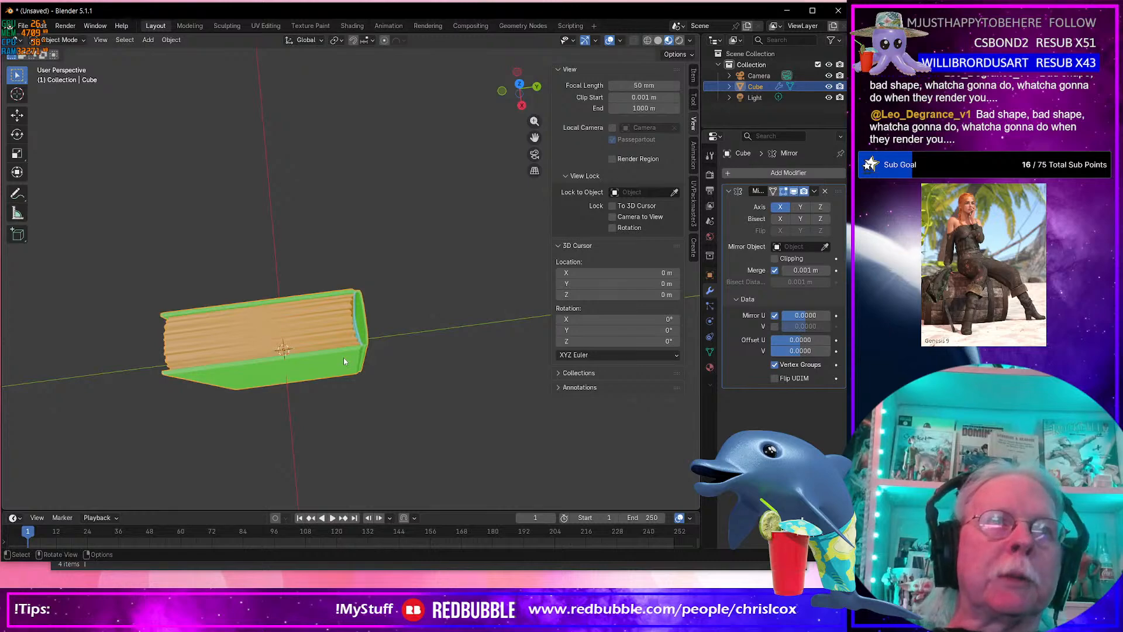
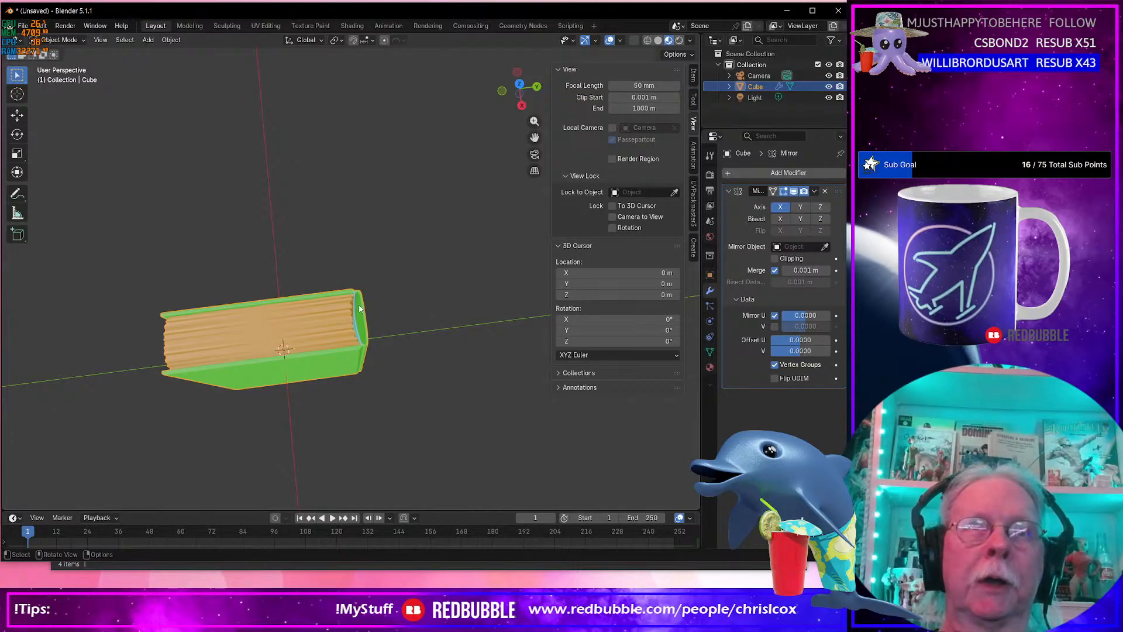
pyautogui.moveTo(378, 304); pyautogui.dragTo(370, 262, button='middle')
pyautogui.moveTo(415, 324); pyautogui.dragTo(416, 290, button='middle')
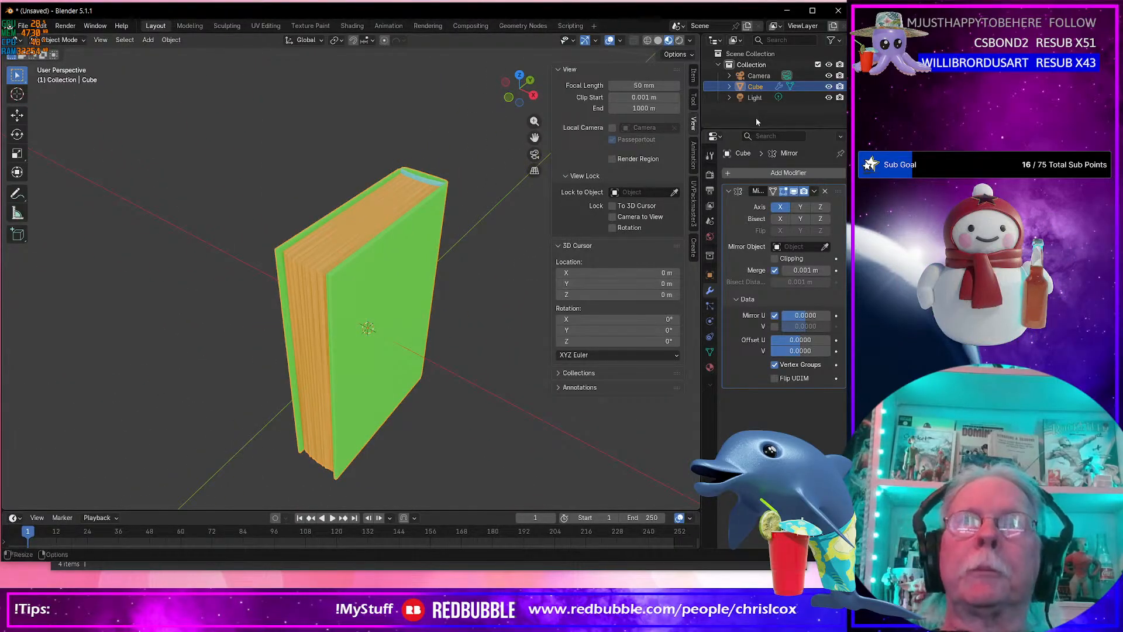
# Rename the Cube object to Book.
pyautogui.doubleClick(760, 87)
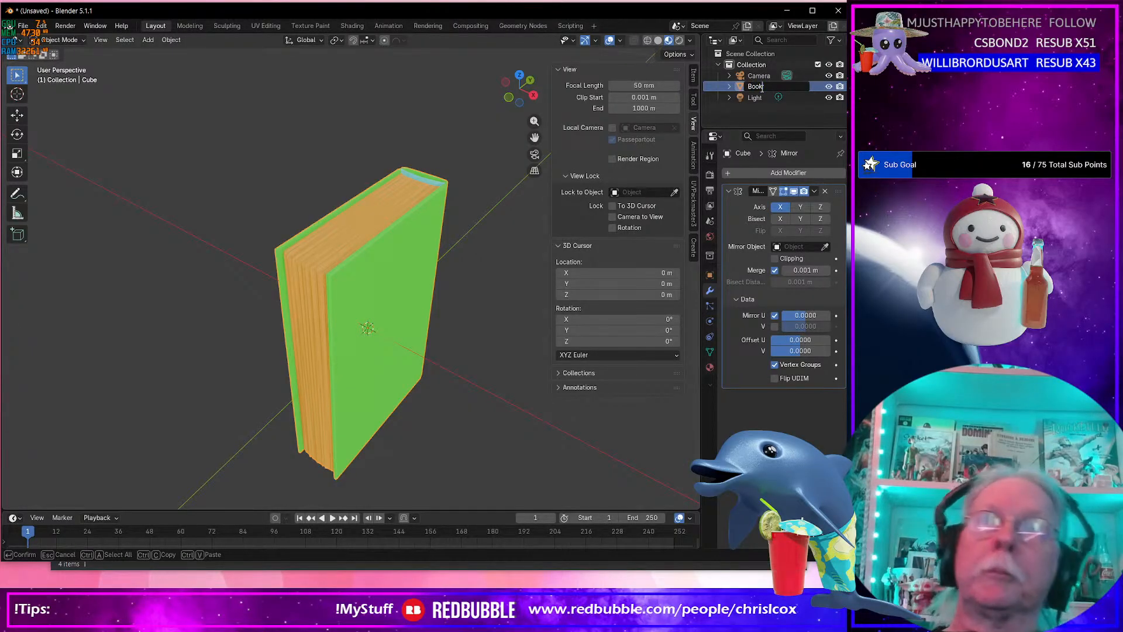
pyautogui.write('Book')
pyautogui.press('Return')
# In Edit Mode, select a loop on the book's green cover and repeatedly grow the selection across the cover up to near the spine.
pyautogui.moveTo(397, 307); pyautogui.dragTo(337, 232, button='middle')
pyautogui.scroll(5, 241, 314)
pyautogui.scroll(-6, 304, 298)
pyautogui.scroll(4, 449, 273)
pyautogui.press('Tab')
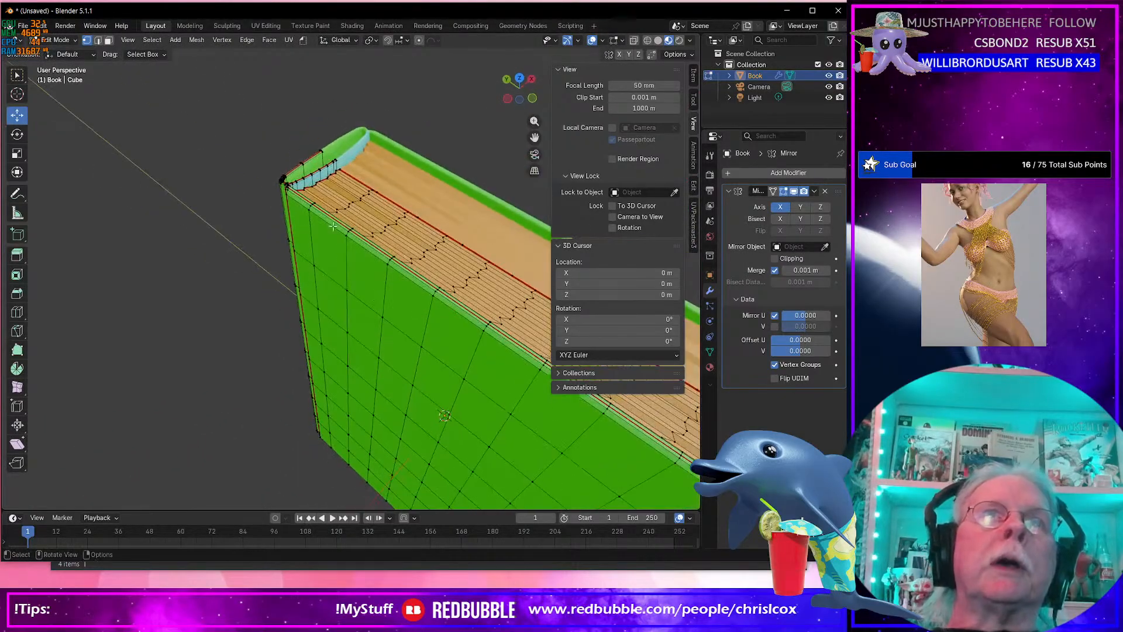
pyautogui.moveTo(457, 324); pyautogui.dragTo(310, 225, button='middle')
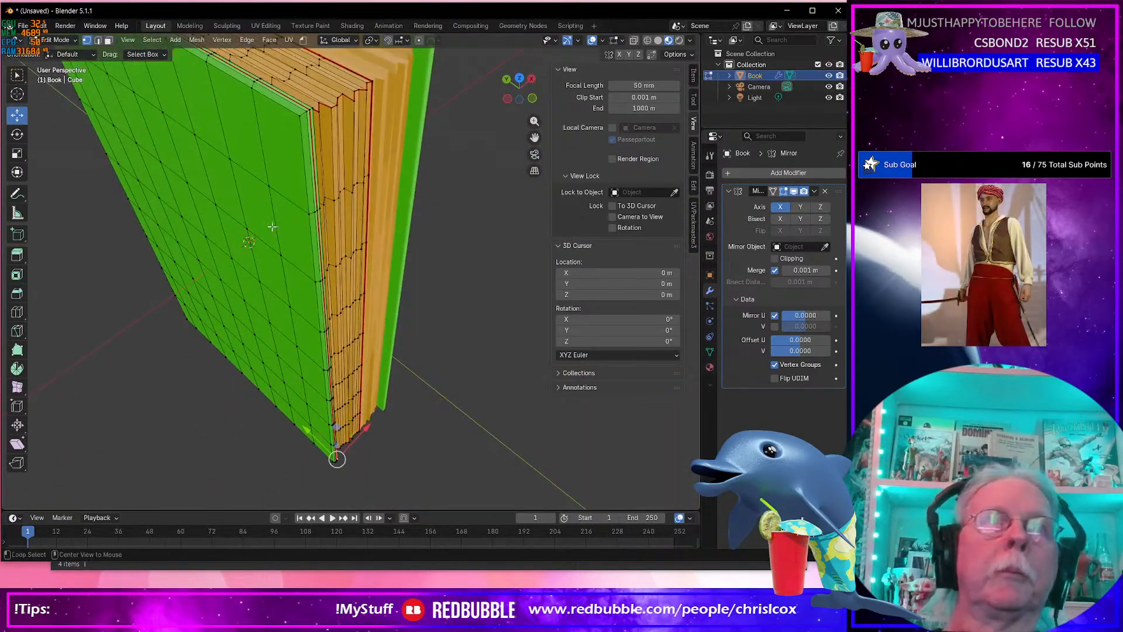
pyautogui.keyDown('alt'); pyautogui.click(272, 225); pyautogui.keyUp('alt')
pyautogui.press('ctrl+KP_Add')
pyautogui.press('ctrl+KP_Add')
pyautogui.press('ctrl+KP_Add')
pyautogui.press('ctrl+KP_Add')
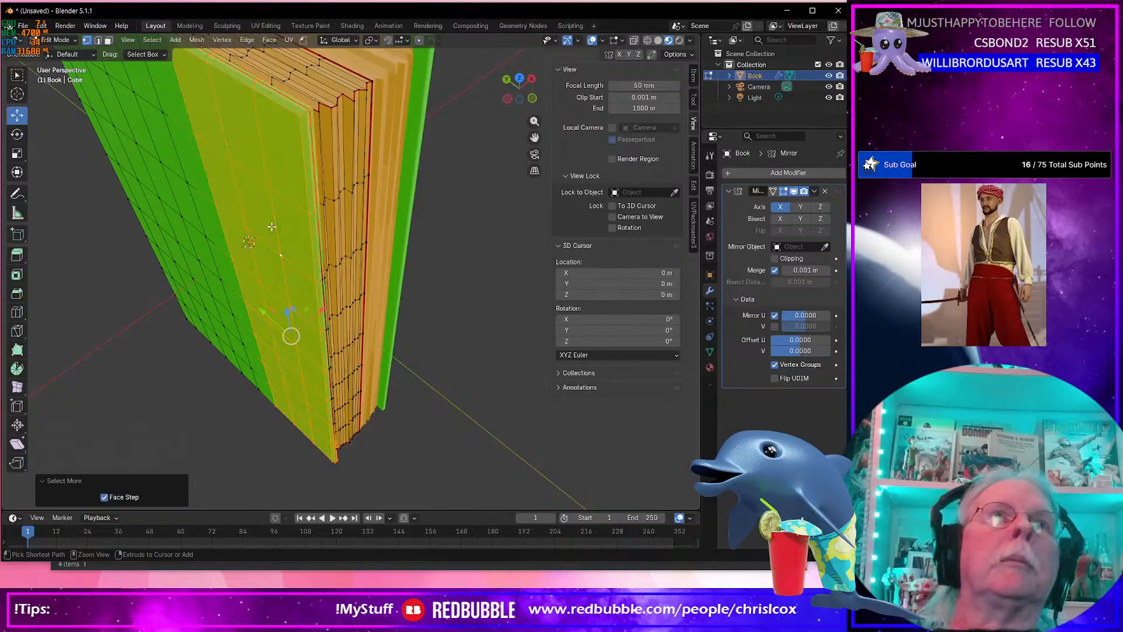
pyautogui.press('ctrl+KP_Add')
pyautogui.press('ctrl+KP_Add')
pyautogui.keyDown('shift'); pyautogui.moveTo(295, 206); pyautogui.dragTo(441, 289, button='middle'); pyautogui.keyUp('shift')
pyautogui.press('ctrl+KP_Add')
pyautogui.moveTo(346, 272); pyautogui.dragTo(408, 231, button='middle')
pyautogui.scroll(-4, 371, 249)
pyautogui.scroll(2, 408, 229)
pyautogui.moveTo(360, 111); pyautogui.dragTo(354, 268, button='middle')
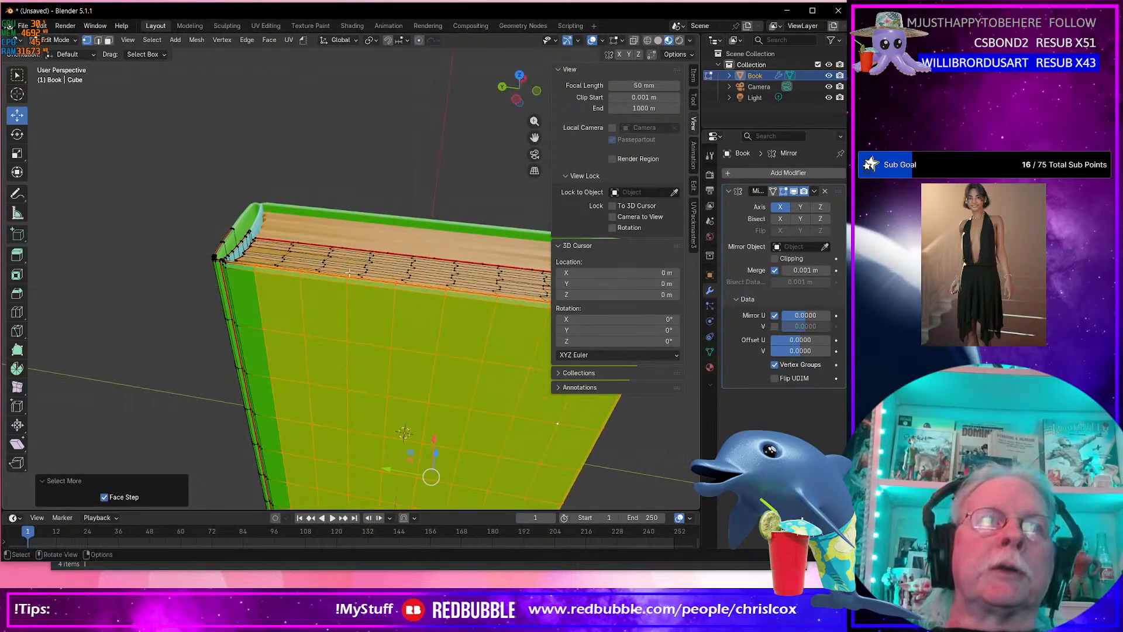
pyautogui.scroll(2, 348, 274)
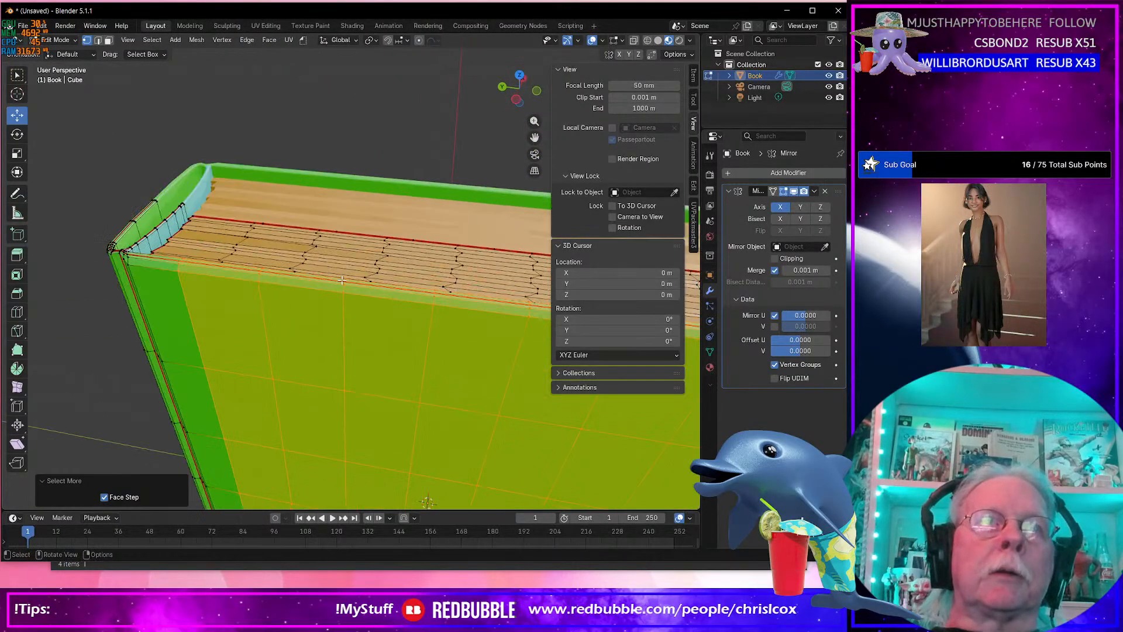
# Randomize the selected cover vertices with an amount of 0.001 m.
pyautogui.click(17, 388)
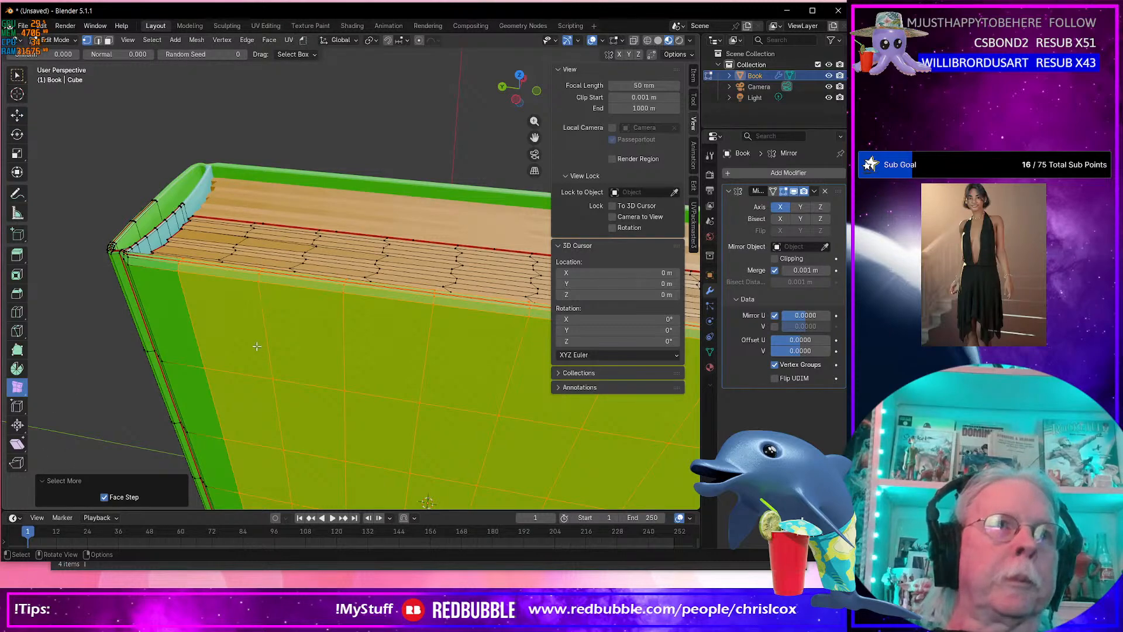
pyautogui.scroll(-3, 255, 348)
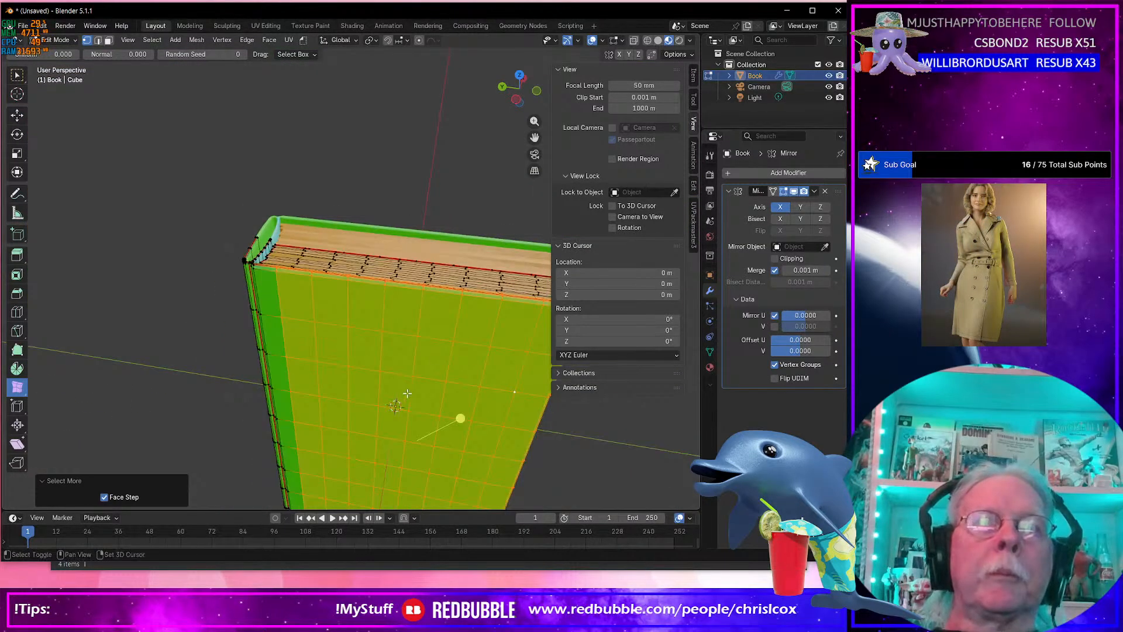
pyautogui.moveTo(460, 419); pyautogui.dragTo(317, 449)
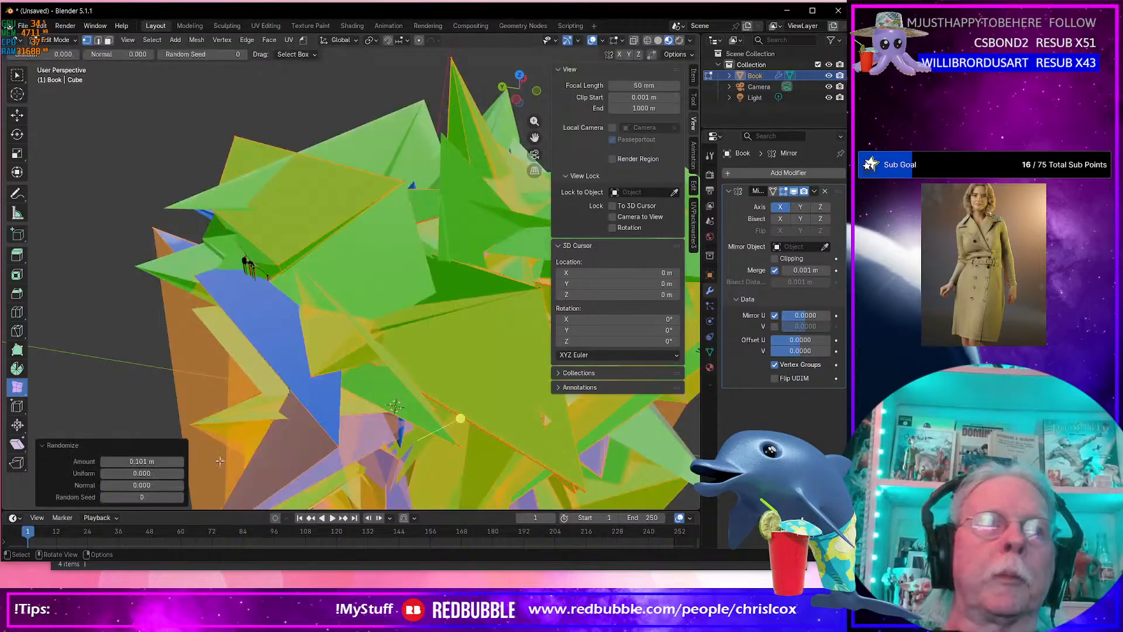
pyautogui.click(147, 461)
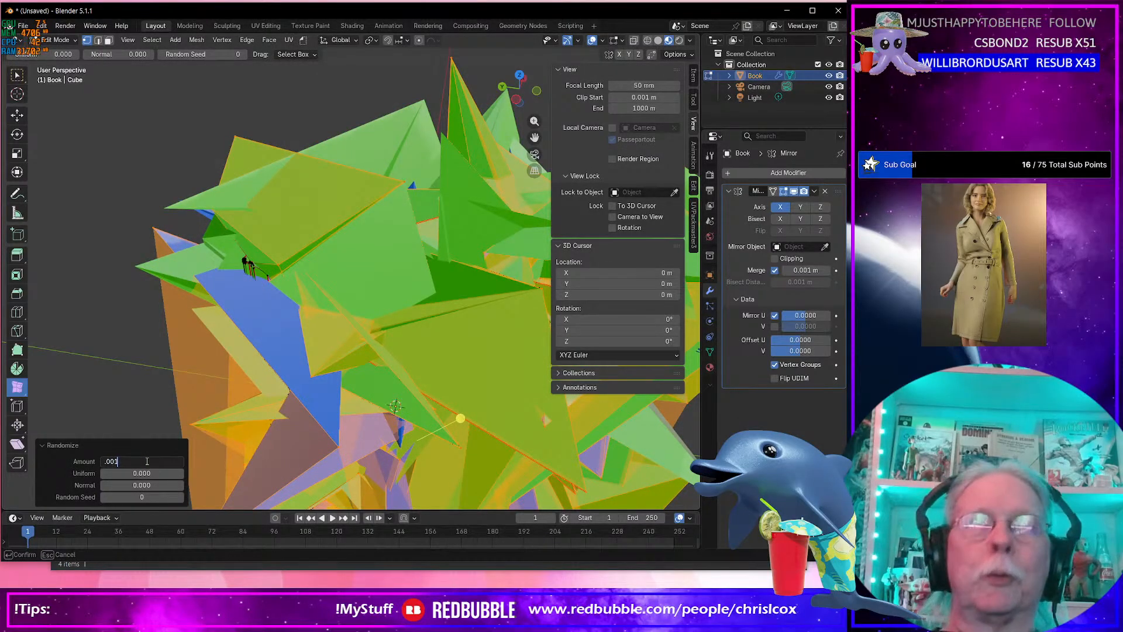
pyautogui.press('Return')
# Return to Object Mode and apply Shade Smooth to the book.
pyautogui.moveTo(304, 365)
pyautogui.mouseDown(button='middle')
pyautogui.moveTo(235, 351)
pyautogui.moveTo(345, 345)
pyautogui.moveTo(384, 303)
pyautogui.moveTo(349, 305)
pyautogui.moveTo(289, 335)
pyautogui.moveTo(427, 322)
pyautogui.moveTo(419, 313)
pyautogui.moveTo(405, 349)
pyautogui.moveTo(376, 364)
pyautogui.moveTo(297, 364)
pyautogui.moveTo(272, 344)
pyautogui.moveTo(292, 333)
pyautogui.moveTo(338, 372)
pyautogui.moveTo(281, 366)
pyautogui.moveTo(286, 358)
pyautogui.mouseUp(button='middle')
pyautogui.press('Tab')
pyautogui.rightClick(382, 311)
pyautogui.click(383, 310)
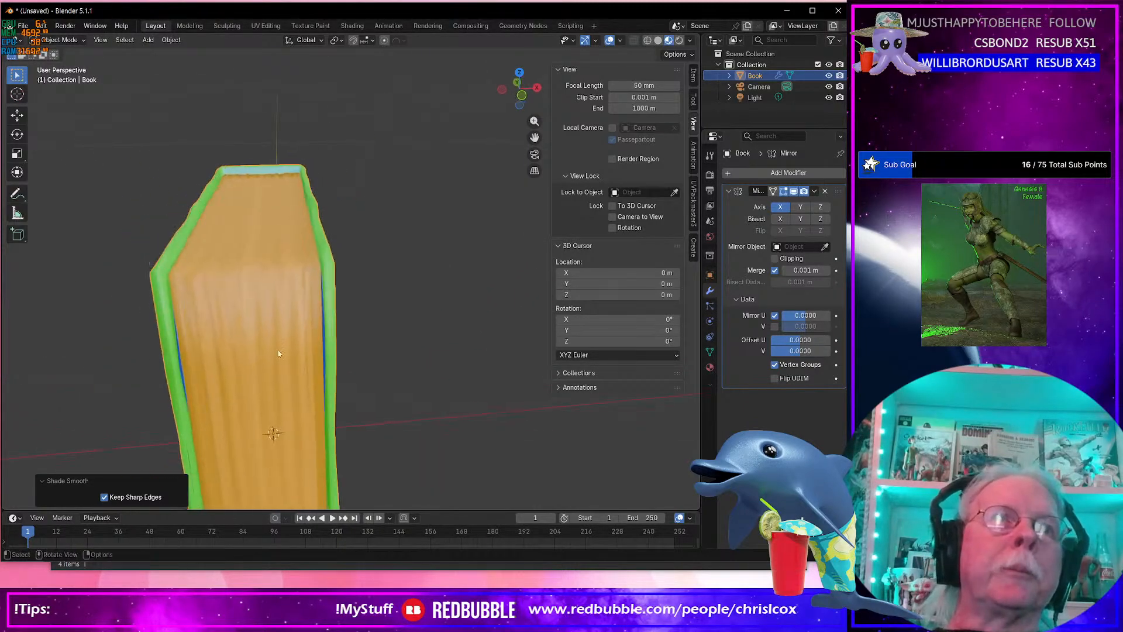
# In Edit Mode, select vertices on the book's page edge and grow the selection across the whole page block.
pyautogui.press('Tab')
pyautogui.click(192, 282)
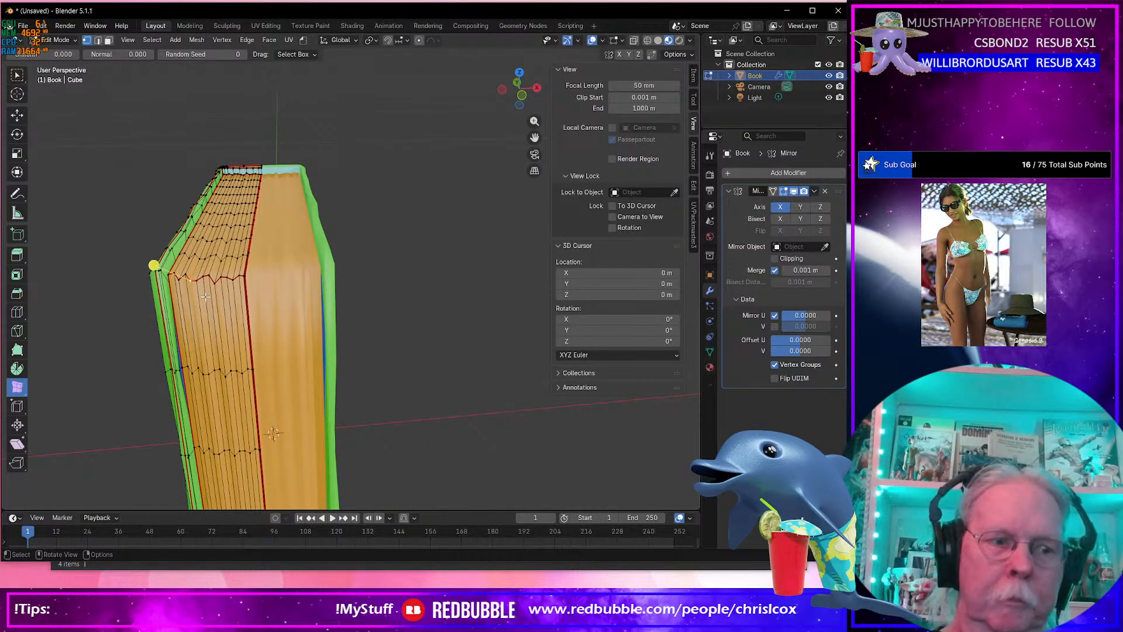
pyautogui.press('ctrl+KP_Add')
pyautogui.press('ctrl+KP_Add')
pyautogui.press('ctrl+KP_Add')
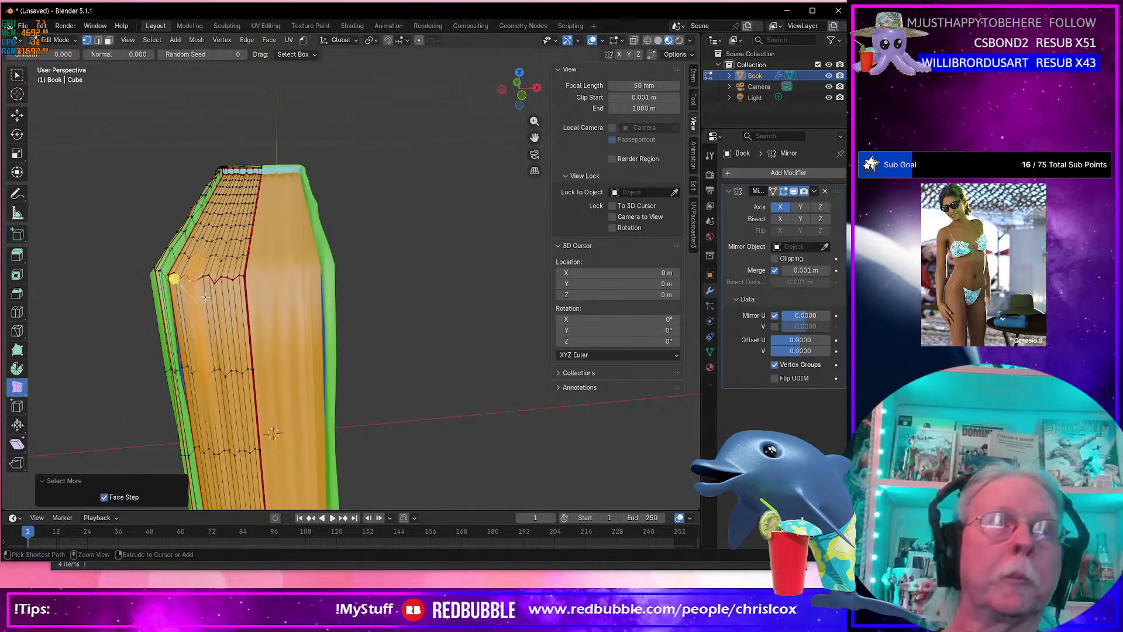
pyautogui.moveTo(205, 296); pyautogui.dragTo(260, 232, button='middle')
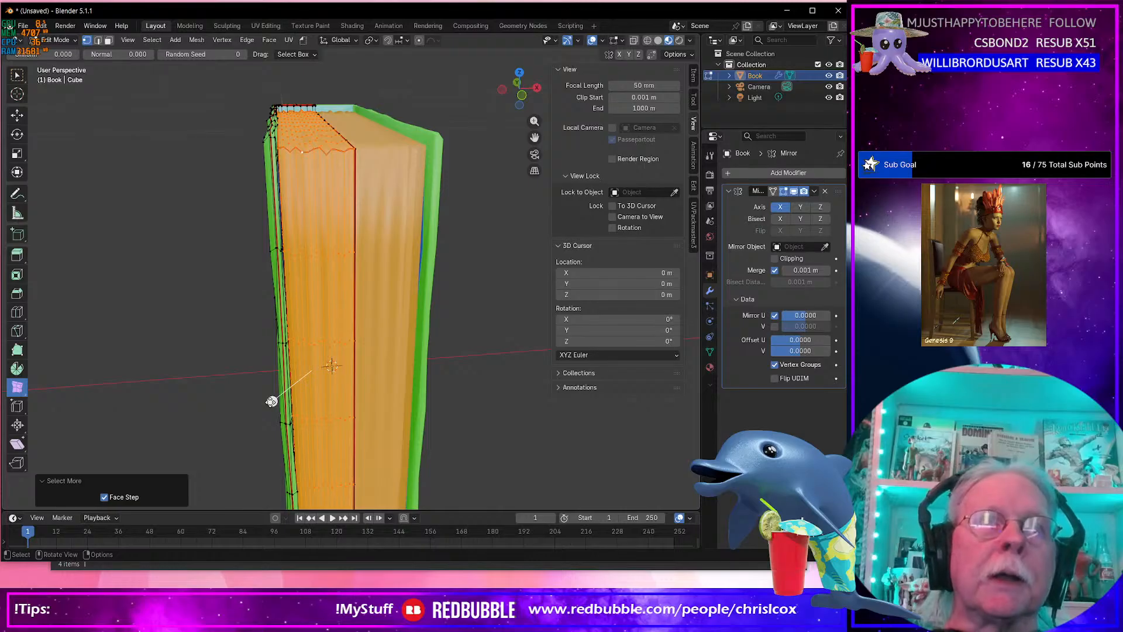
# Randomize the selected page vertices with an amount of 0.0002 m and return to Object Mode.
pyautogui.moveTo(271, 402); pyautogui.dragTo(257, 415)
pyautogui.click(158, 461)
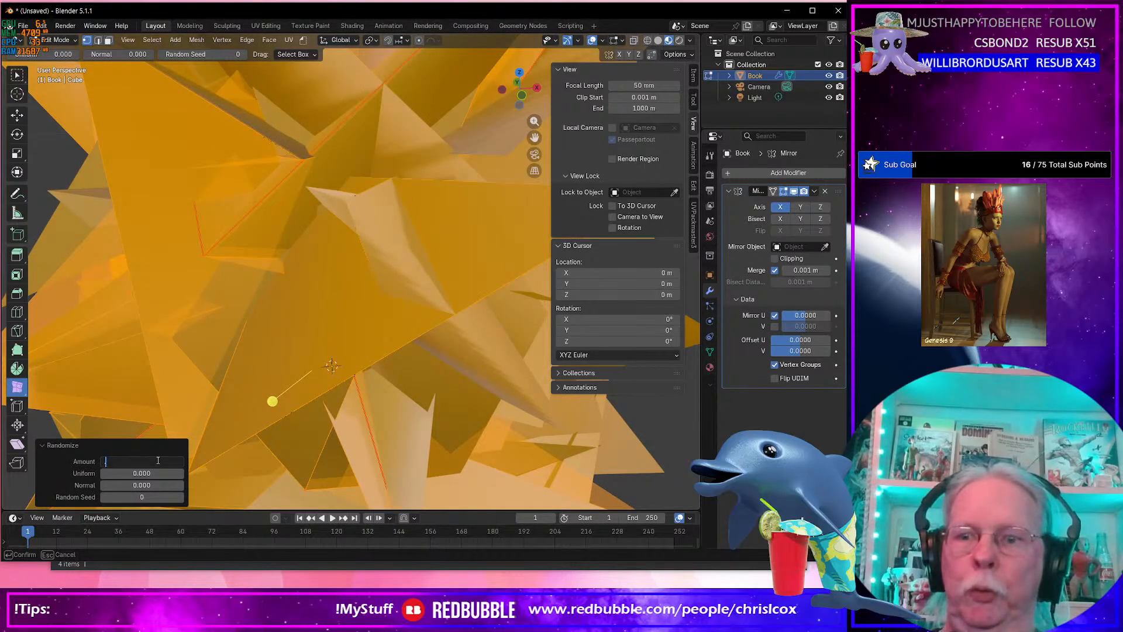
pyautogui.write('.00')
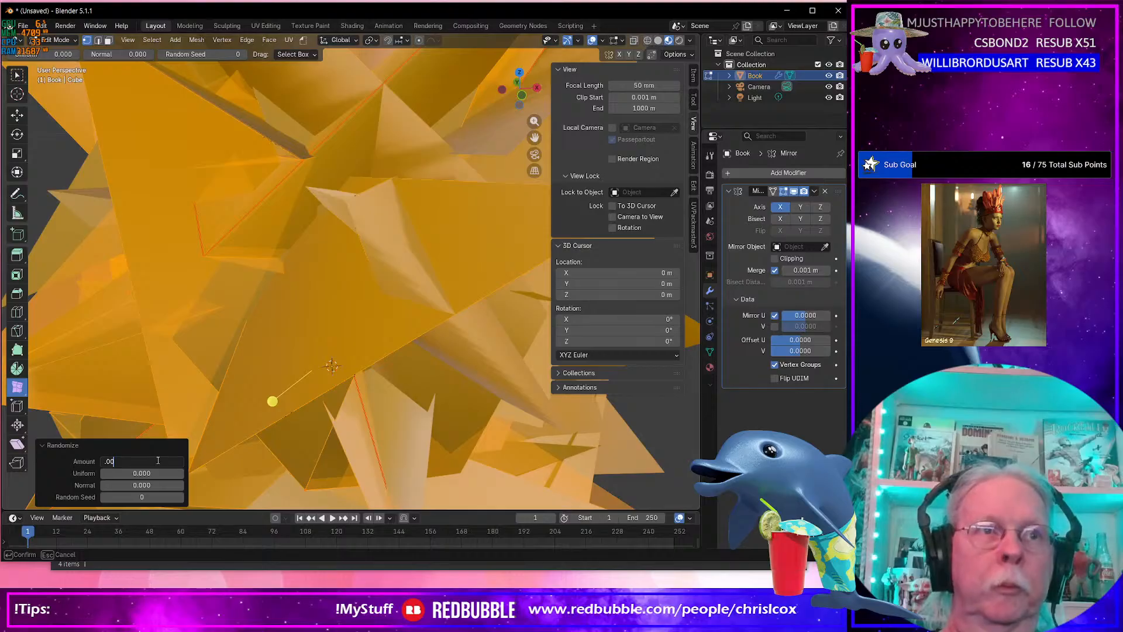
pyautogui.write('02')
pyautogui.press('Return')
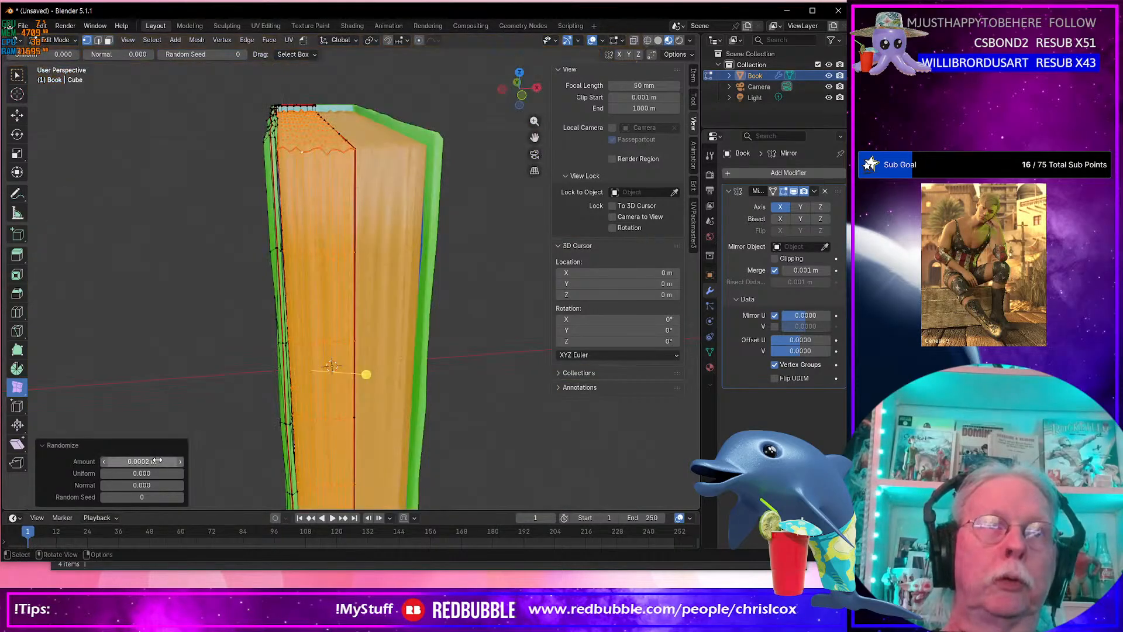
pyautogui.press('Tab')
pyautogui.moveTo(282, 367); pyautogui.dragTo(338, 234, button='middle')
# In Edit Mode, select the vertical edge loop along the spine's corner and grow the selection twice.
pyautogui.press('Tab')
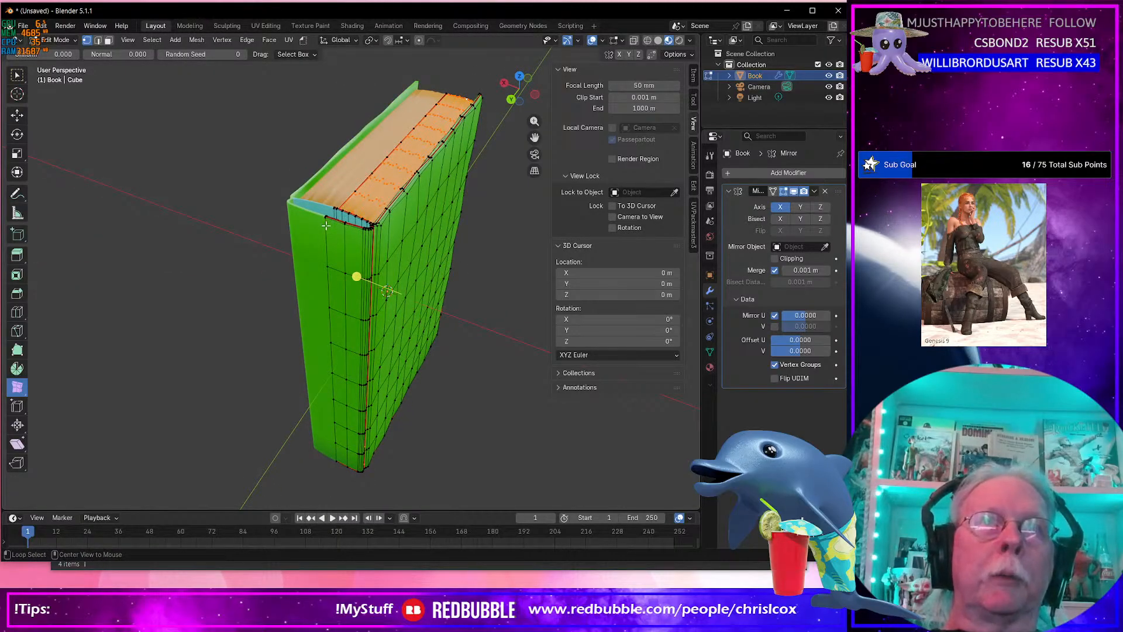
pyautogui.scroll(3, 361, 249)
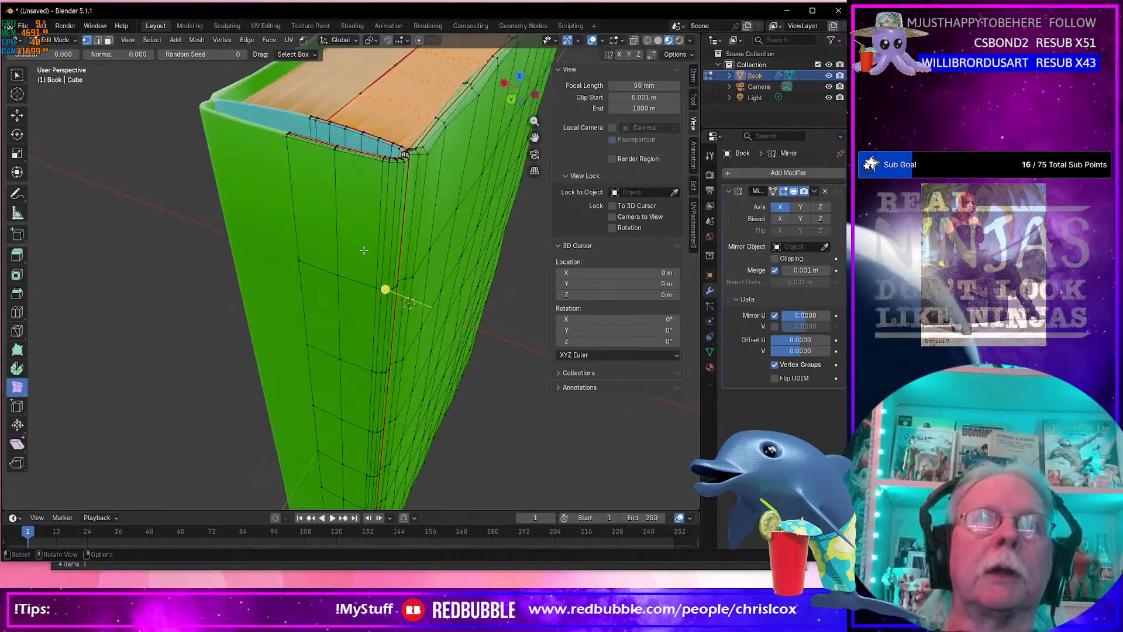
pyautogui.keyDown('alt'); pyautogui.click(388, 209); pyautogui.keyUp('alt')
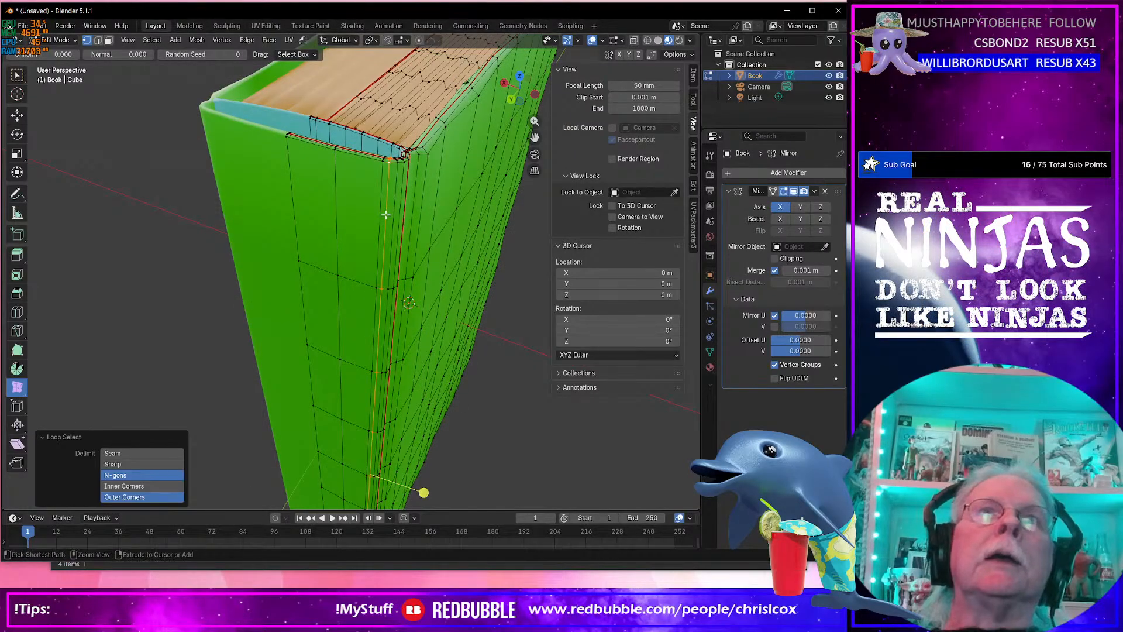
pyautogui.press('ctrl+KP_Add')
pyautogui.press('ctrl+KP_Add')
pyautogui.scroll(-3, 374, 220)
pyautogui.moveTo(376, 312); pyautogui.dragTo(352, 289, button='middle')
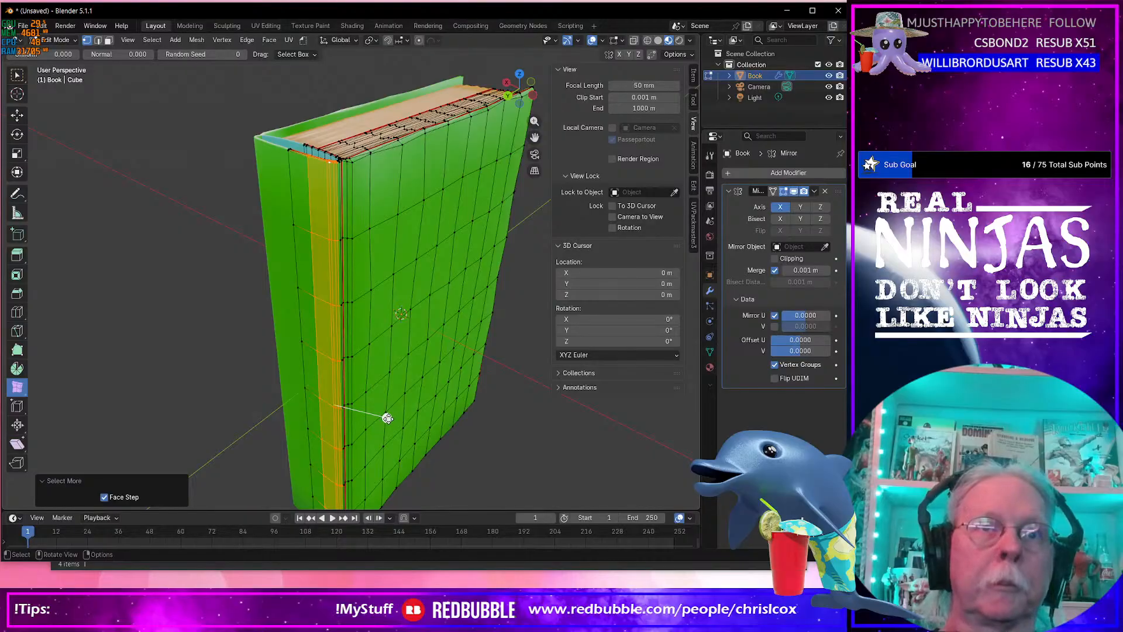
# Randomize the selected spine vertices with an amount of 0.0005 m and return to Object Mode.
pyautogui.click(388, 417)
pyautogui.click(150, 461)
pyautogui.press('BackSpace')
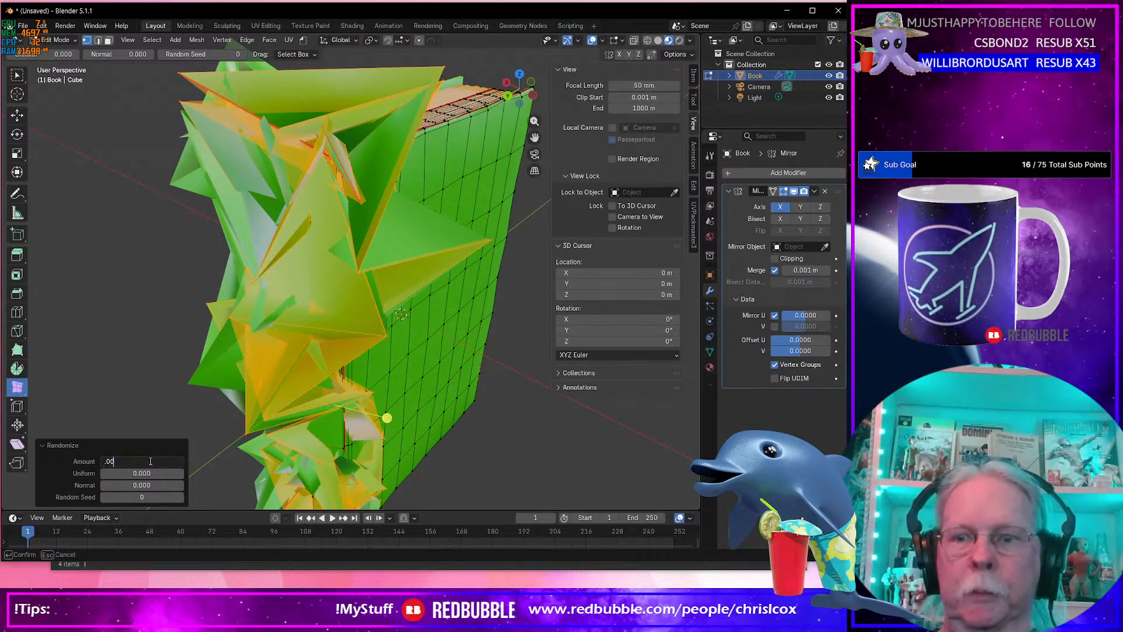
pyautogui.write('.000')
pyautogui.press('Return')
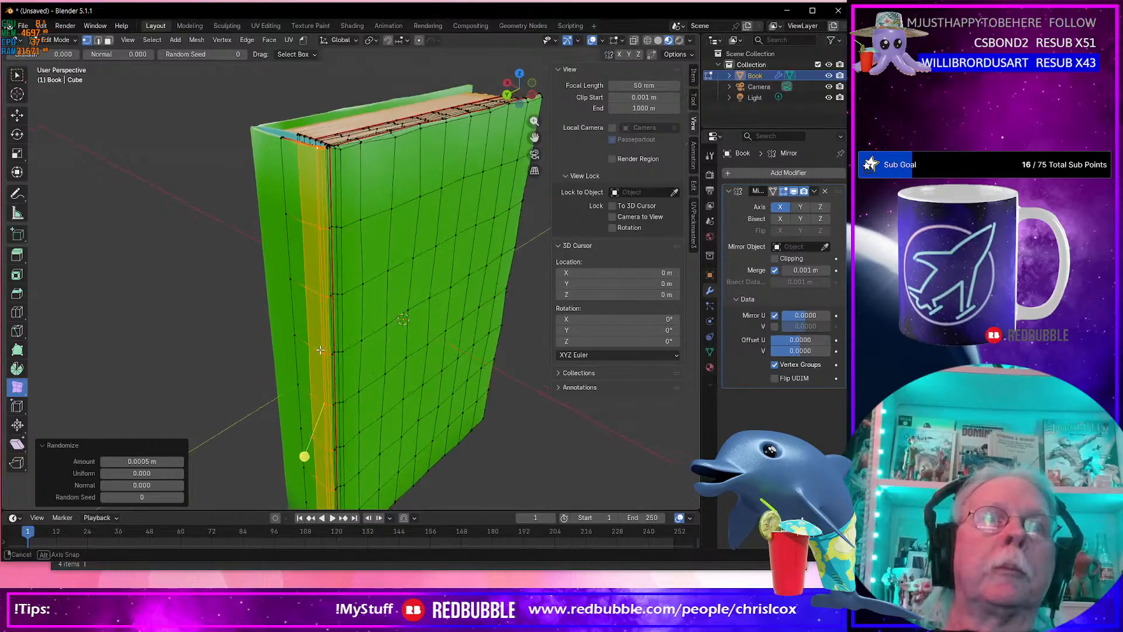
pyautogui.press('Tab')
pyautogui.moveTo(358, 349); pyautogui.dragTo(335, 357, button='middle')
pyautogui.scroll(3, 289, 247)
pyautogui.moveTo(289, 247); pyautogui.dragTo(386, 287, button='middle')
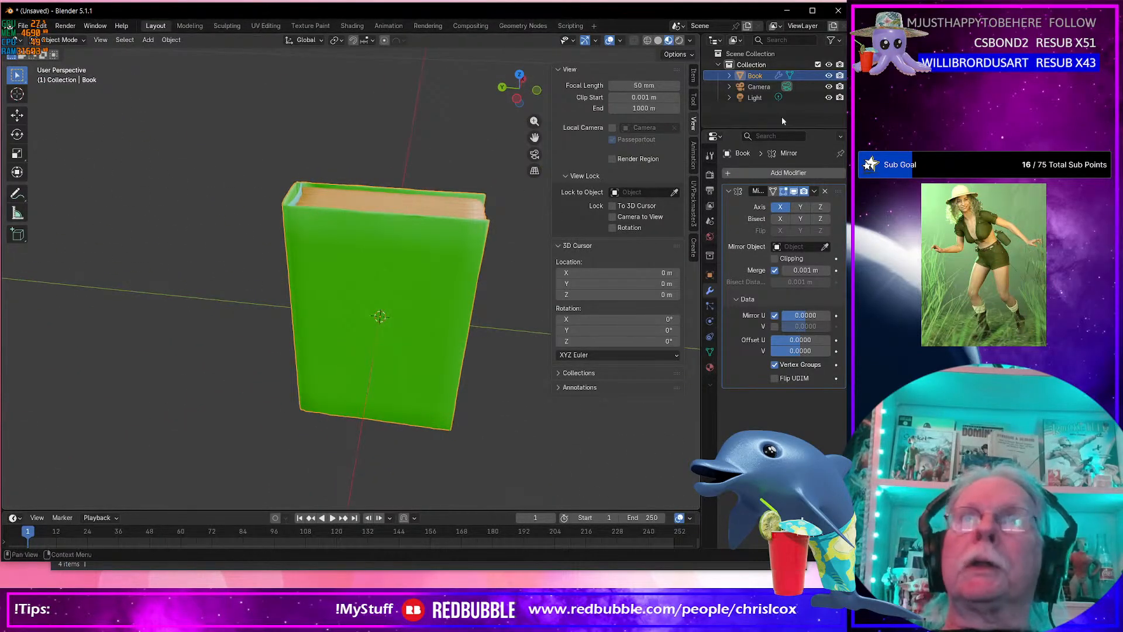
# Duplicate the book in place and reselect the original.
pyautogui.hotkey('shift', 'd')
pyautogui.rightClick(462, 265)
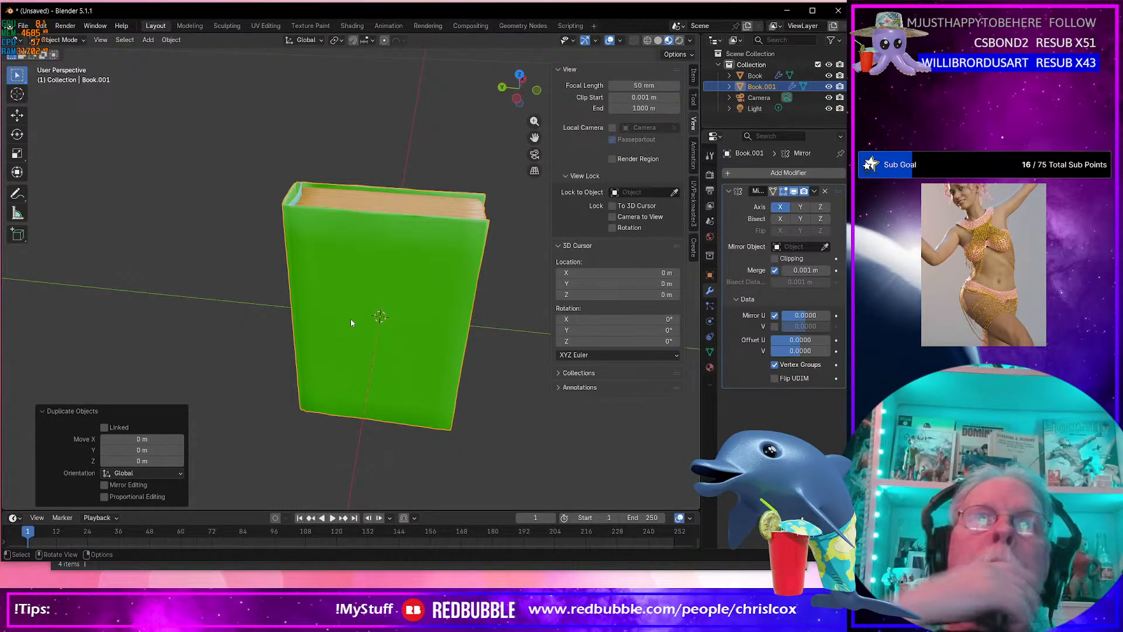
pyautogui.click(393, 315)
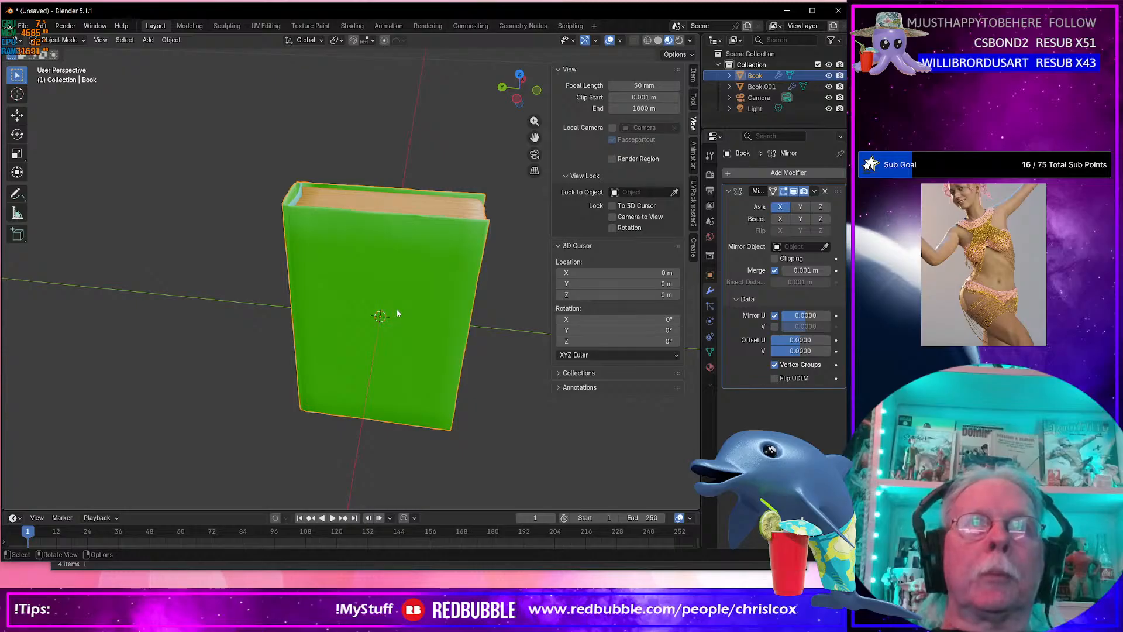
# In top view, place the 3D cursor at the hinge corner between the cover and the spine.
pyautogui.press('KP_7')
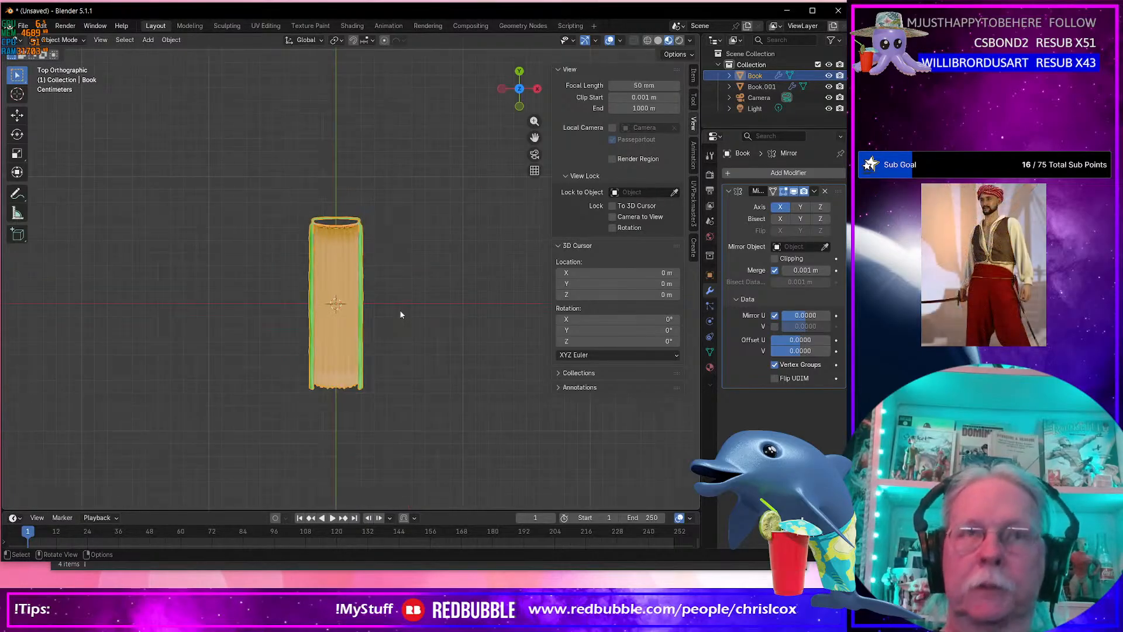
pyautogui.scroll(6, 300, 247)
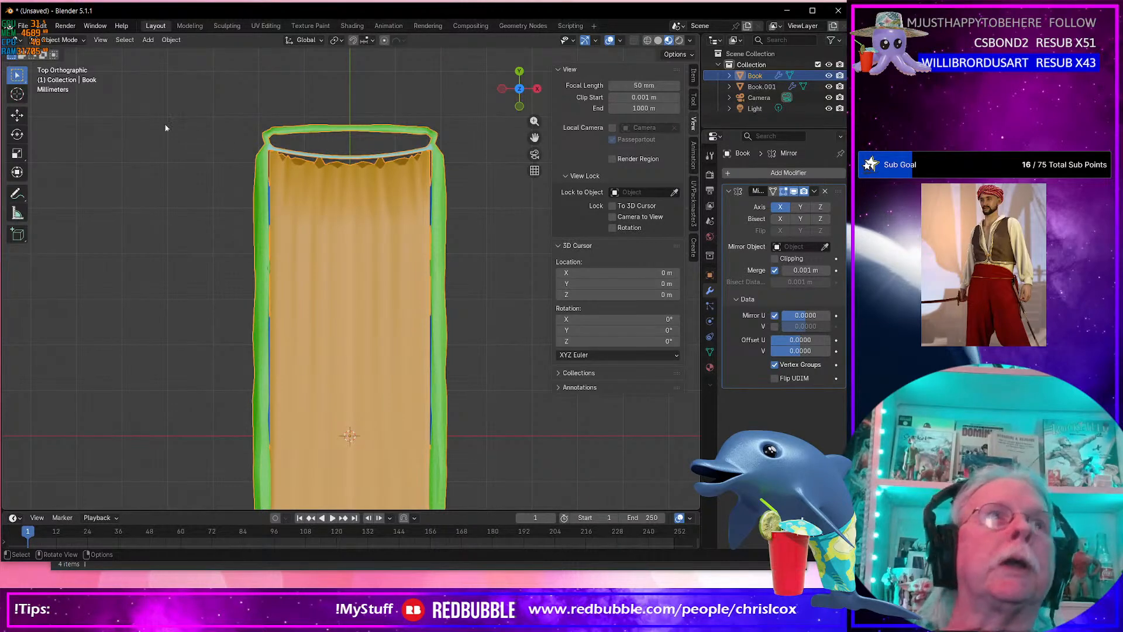
pyautogui.click(14, 93)
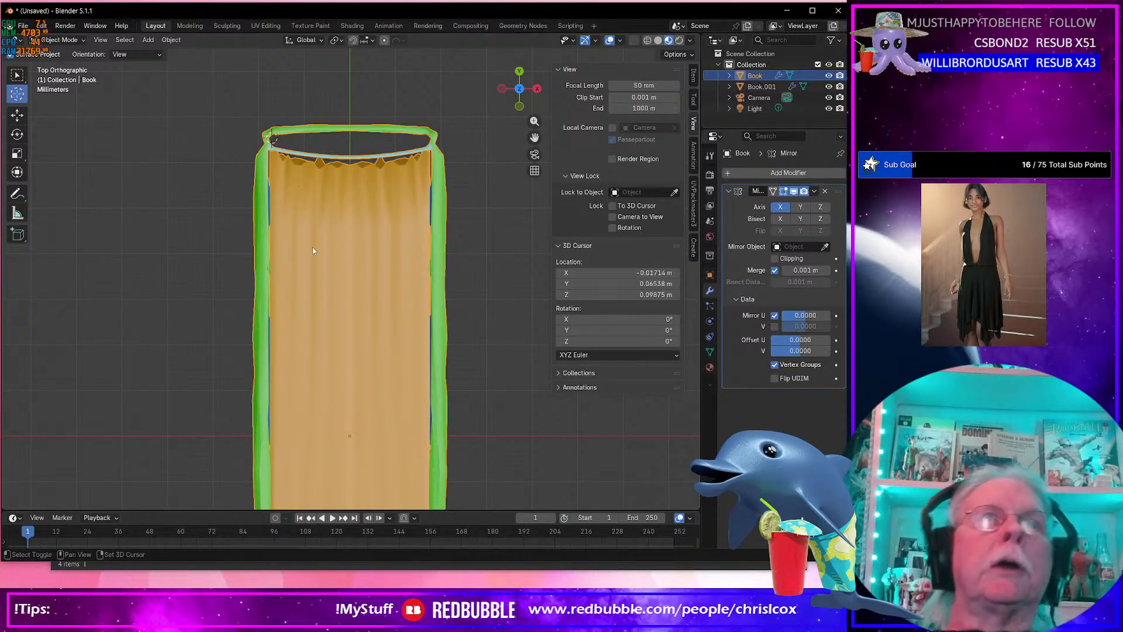
pyautogui.scroll(3, 316, 245)
pyautogui.scroll(-7, 321, 258)
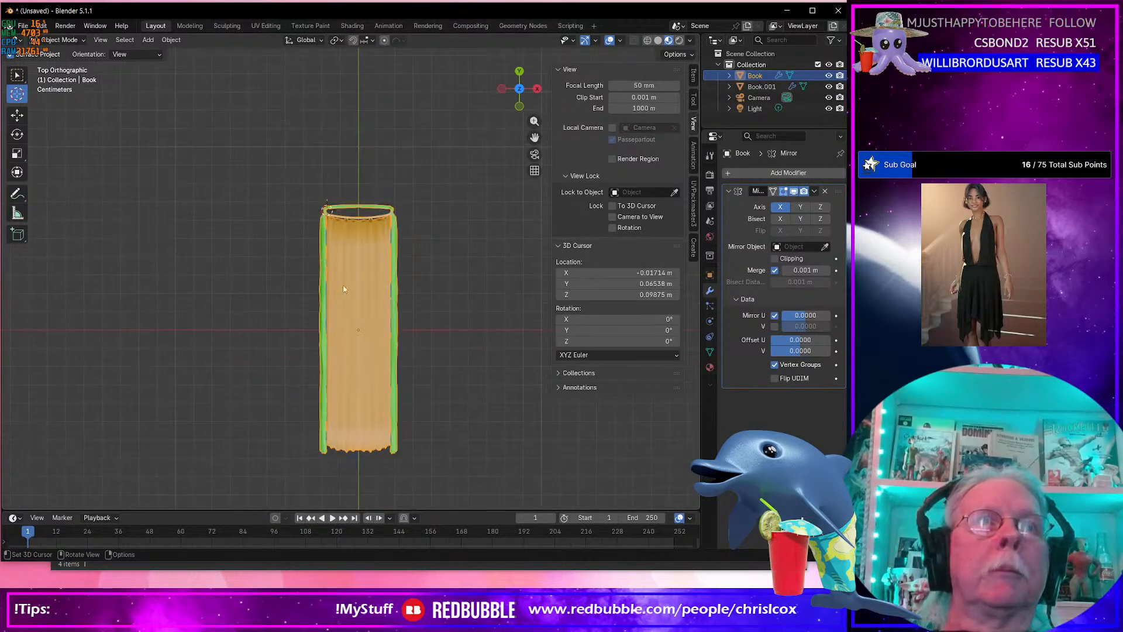
# In Edit Mode, select a face on the book's front cover and repeatedly grow the selection across the cover.
pyautogui.press('Tab')
pyautogui.moveTo(339, 321); pyautogui.dragTo(466, 251, button='middle')
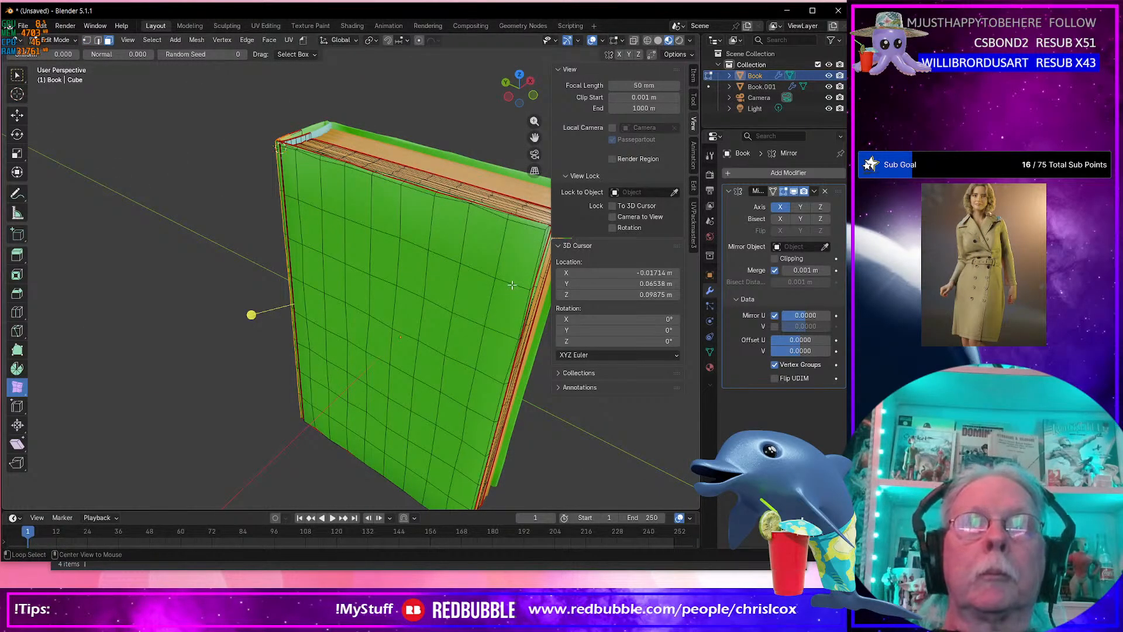
pyautogui.click(512, 285)
pyautogui.press('ctrl+KP_Add')
pyautogui.press('ctrl+KP_Add')
pyautogui.press('ctrl+KP_Add')
pyautogui.press('ctrl+KP_Add')
pyautogui.press('ctrl+KP_Add')
pyautogui.press('ctrl+KP_Add')
pyautogui.press('ctrl+KP_Add')
pyautogui.press('ctrl+KP_Add')
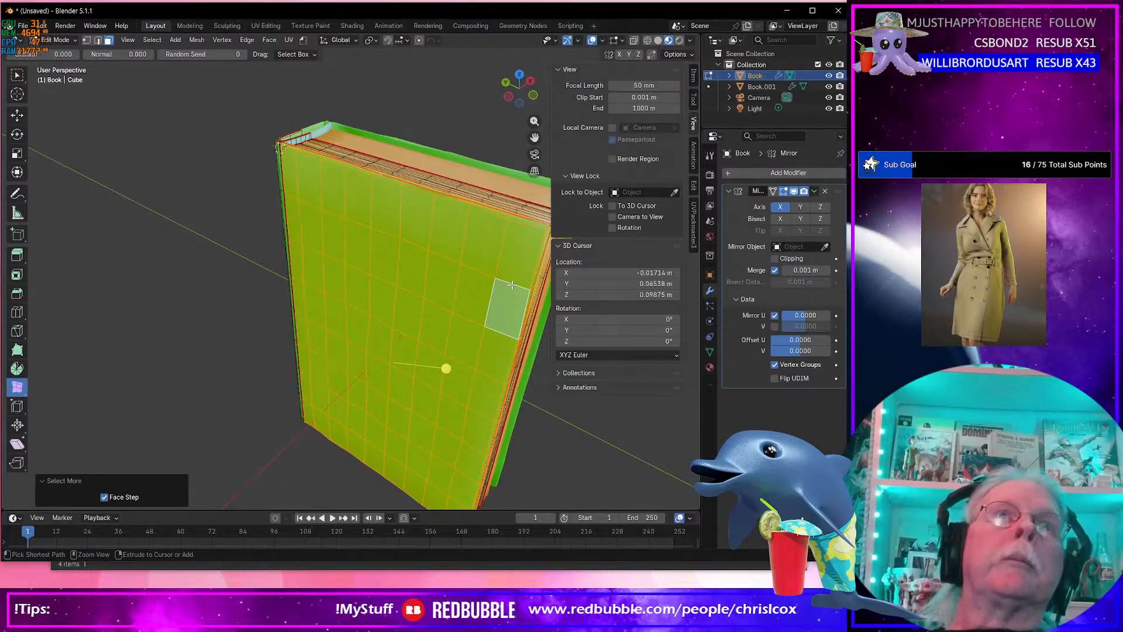
# Grow the cover selection once more and adjust it with the face loop at the spine hinge.
pyautogui.moveTo(337, 272); pyautogui.dragTo(426, 306, button='middle')
pyautogui.scroll(3, 434, 292)
pyautogui.press('ctrl+KP_Add')
pyautogui.scroll(2, 393, 341)
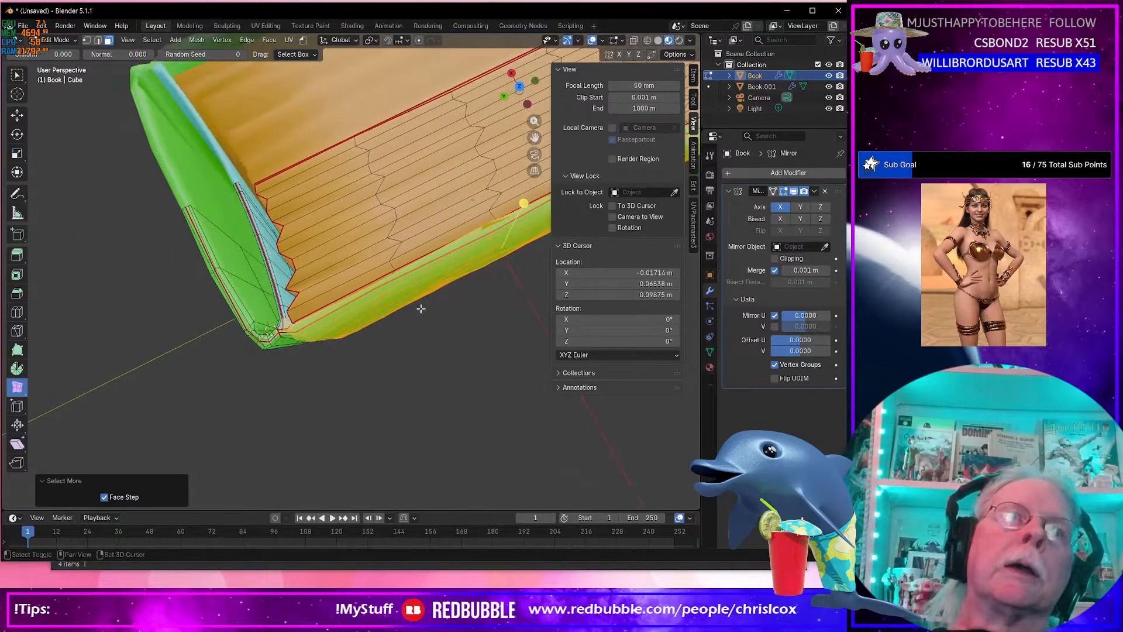
pyautogui.scroll(2, 413, 311)
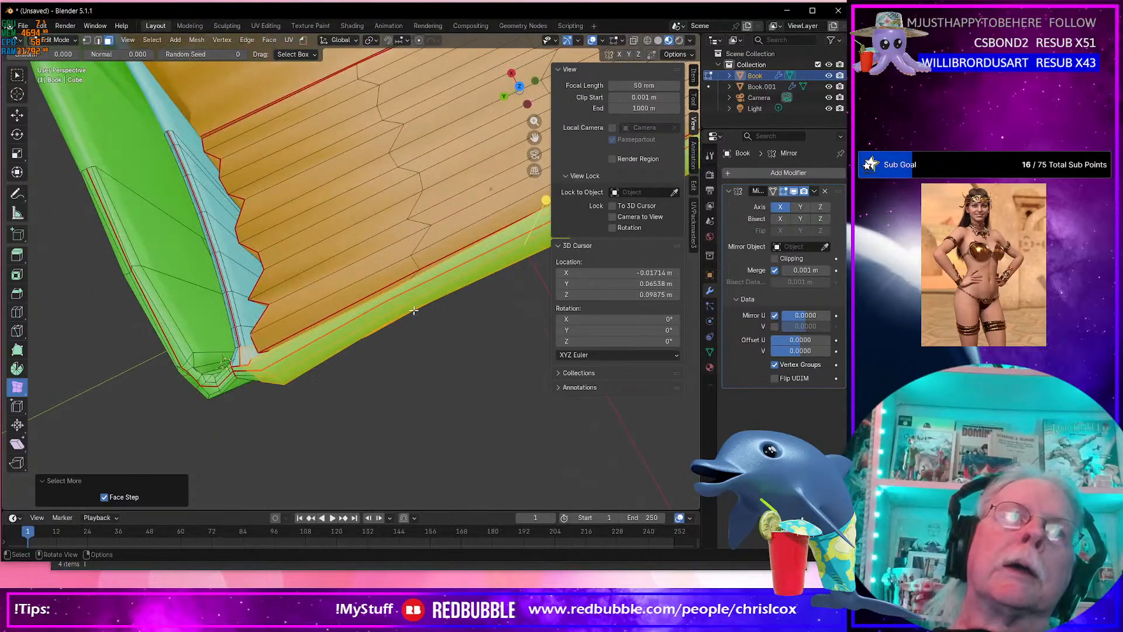
pyautogui.keyDown('alt'); pyautogui.click(246, 355); pyautogui.keyUp('alt')
pyautogui.moveTo(246, 355); pyautogui.dragTo(380, 320, button='middle')
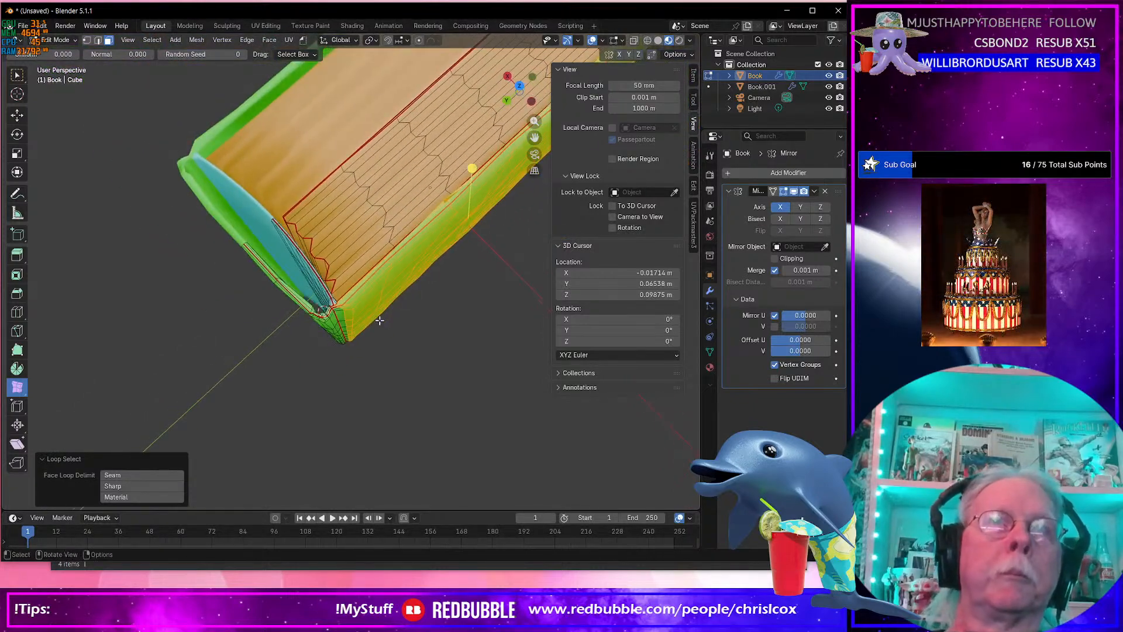
# Set the pivot point to the 3D cursor and rotate the selected cover open about 89.7° in top view.
pyautogui.click(378, 41)
pyautogui.click(410, 109)
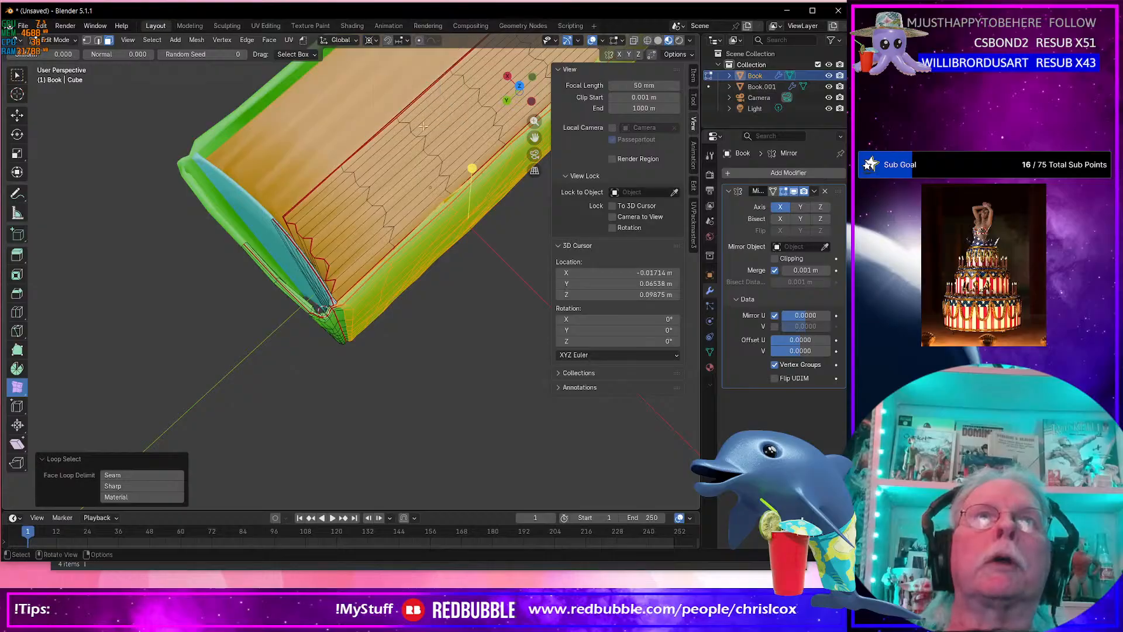
pyautogui.press('KP_7')
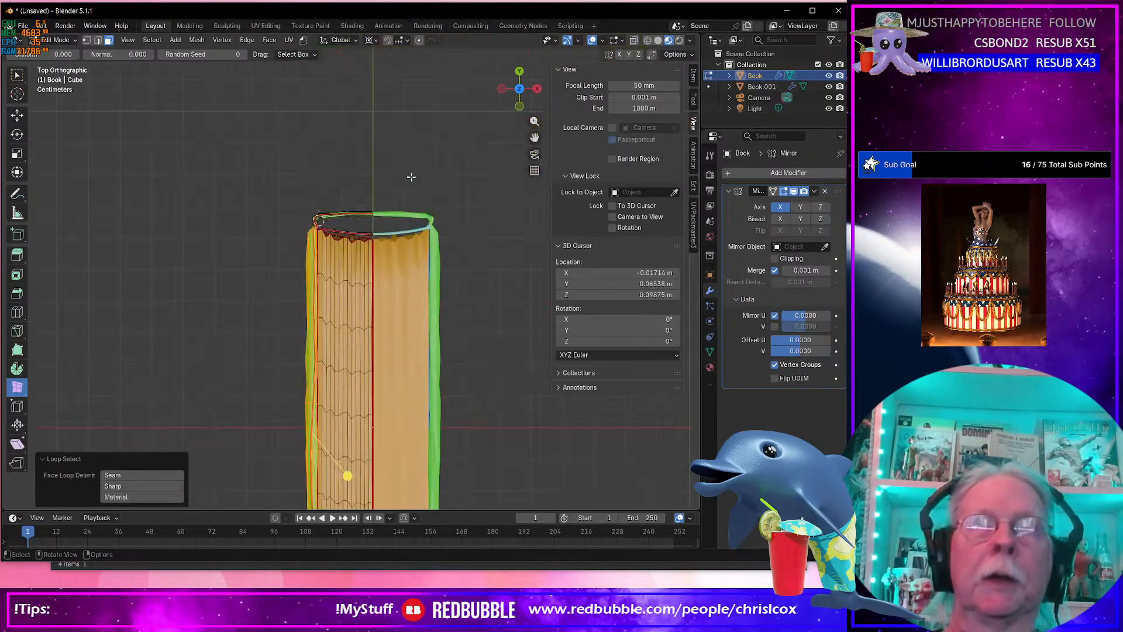
pyautogui.keyDown('shift'); pyautogui.moveTo(414, 258); pyautogui.dragTo(423, 264, button='middle'); pyautogui.keyUp('shift')
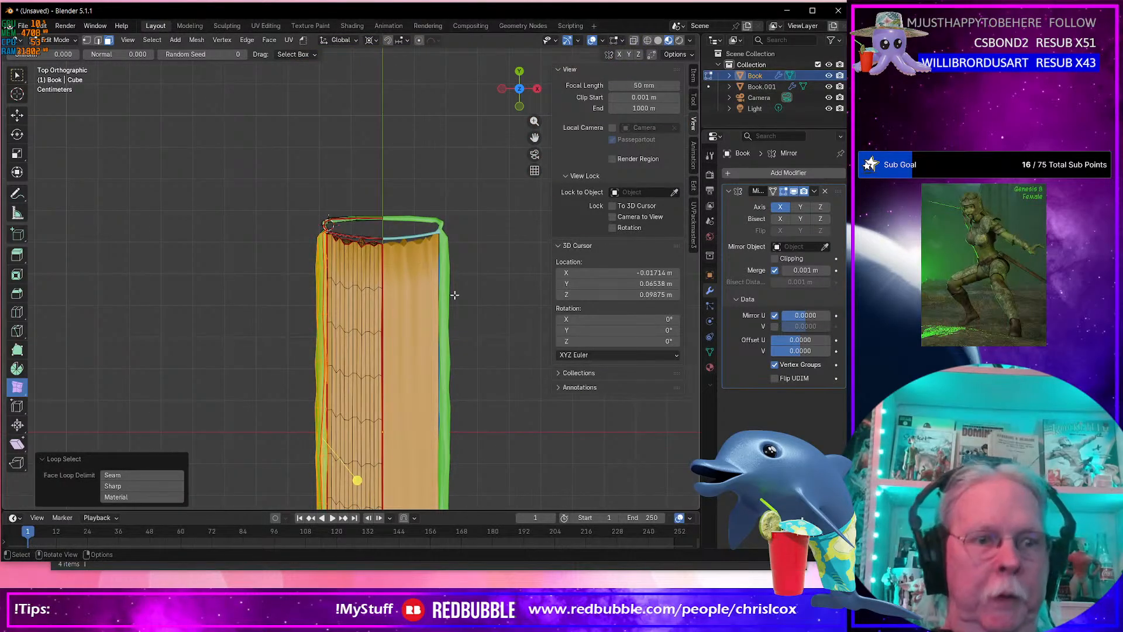
pyautogui.press('r')
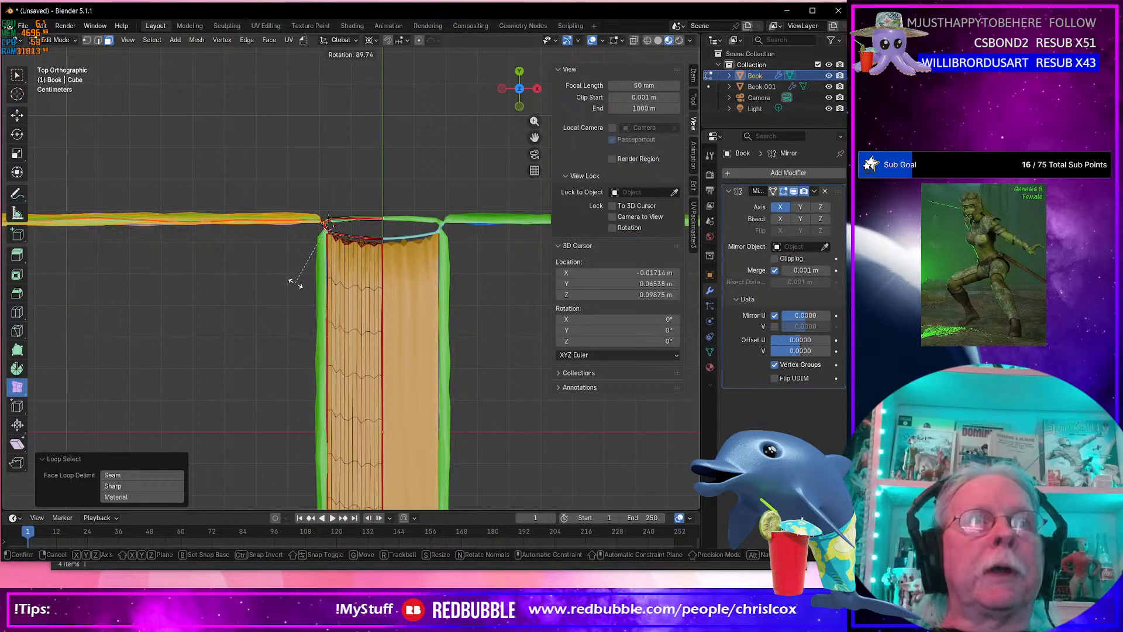
pyautogui.click(296, 285)
pyautogui.scroll(-4, 175, 273)
pyautogui.scroll(8, 251, 247)
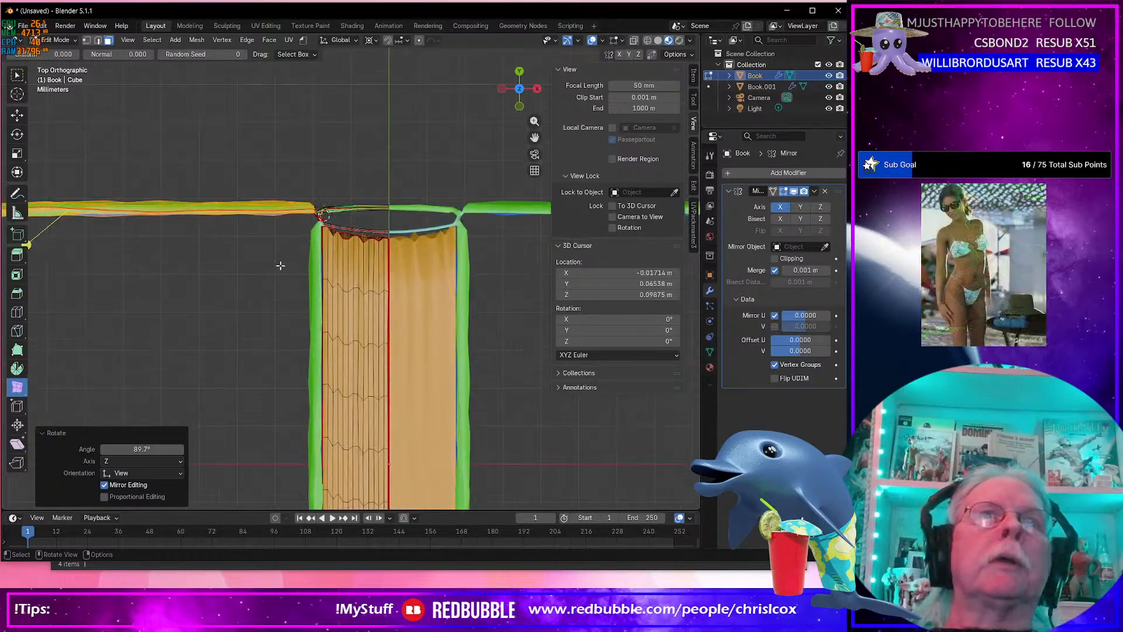
# Move the opened cover closer to the spine hinge, about -0.0007 m in X and -0.0026 m in Y.
pyautogui.keyDown('shift'); pyautogui.moveTo(247, 234); pyautogui.dragTo(238, 265, button='middle'); pyautogui.keyUp('shift')
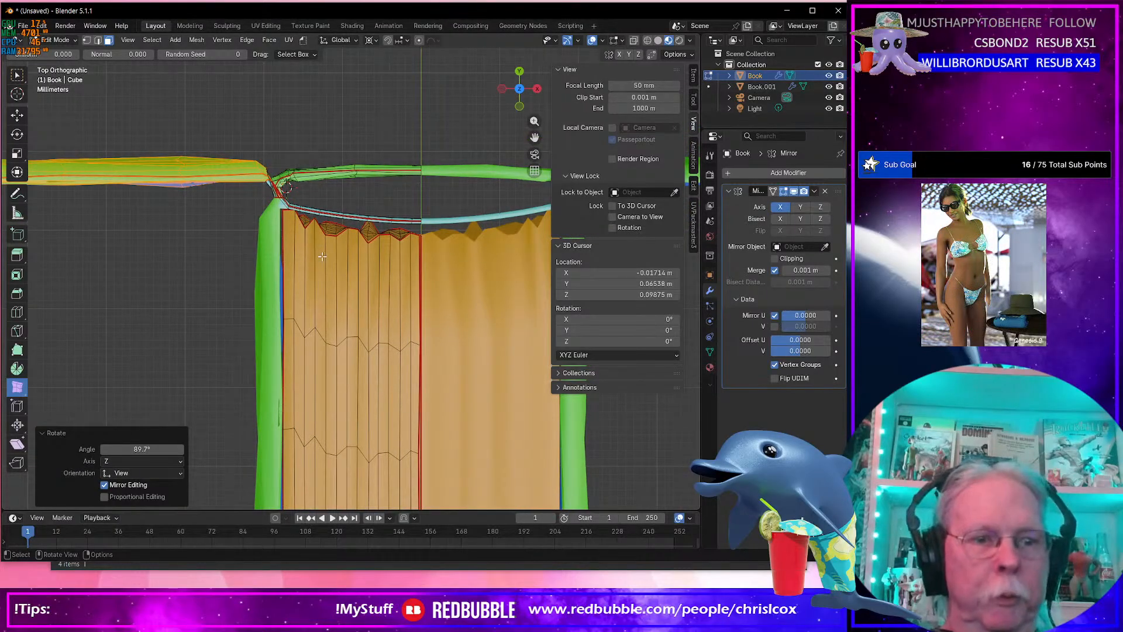
pyautogui.press('g')
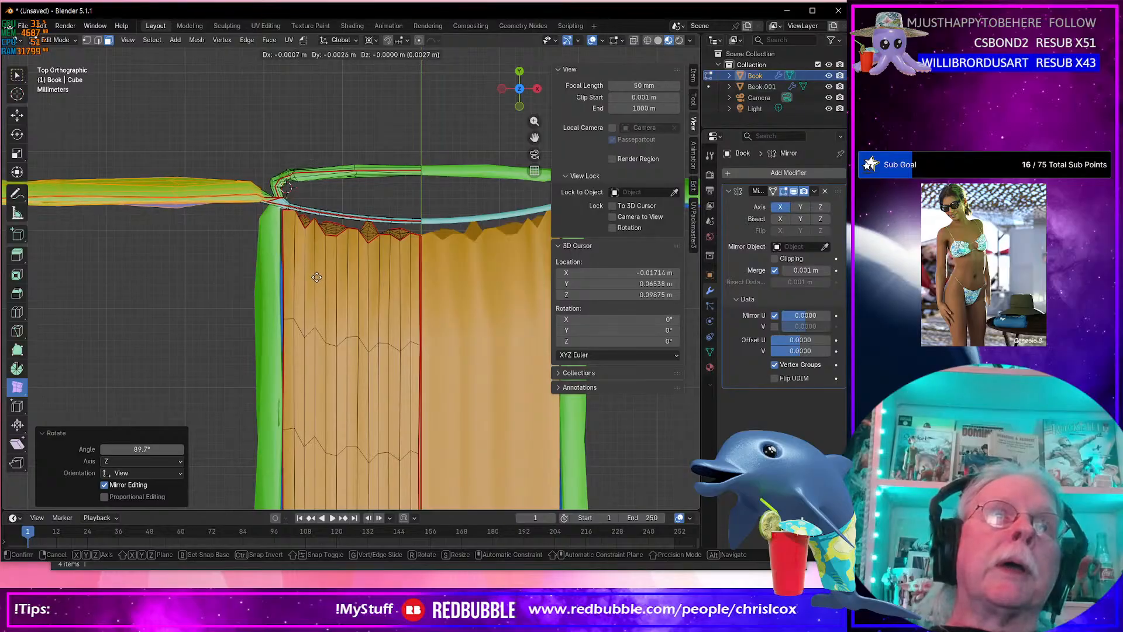
pyautogui.click(317, 277)
pyautogui.moveTo(316, 276); pyautogui.dragTo(337, 259, button='middle')
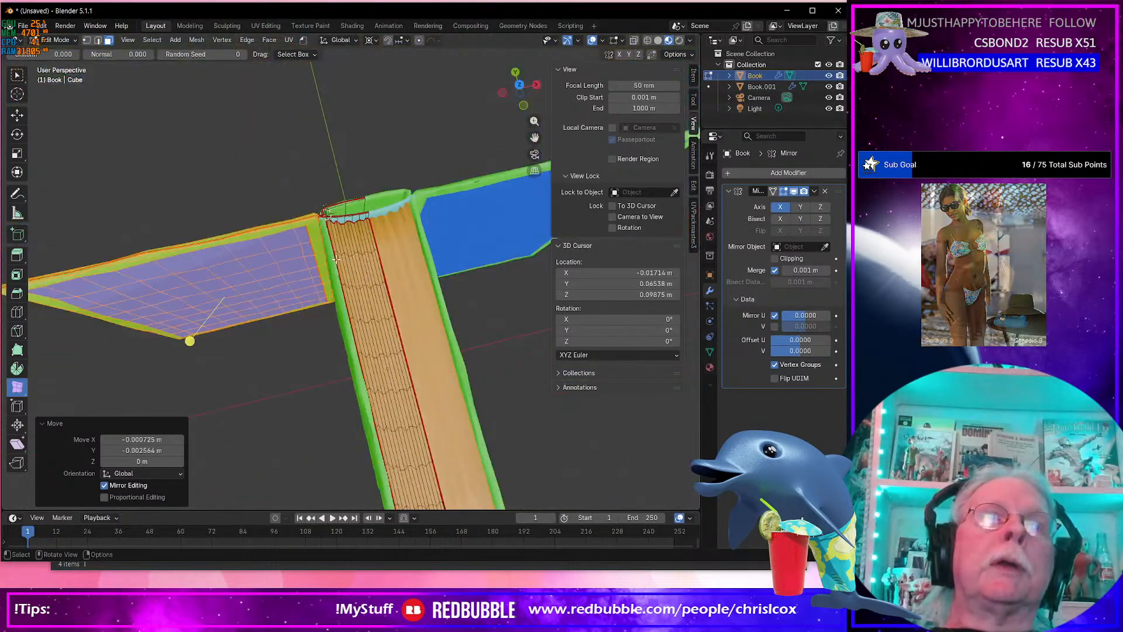
# Hide the duplicate book, return to Object Mode and inspect the opened cover's hinge.
pyautogui.click(829, 86)
pyautogui.moveTo(410, 263); pyautogui.dragTo(355, 305, button='middle')
pyautogui.press('Tab')
pyautogui.scroll(3, 342, 247)
pyautogui.scroll(-3, 373, 279)
pyautogui.scroll(3, 352, 249)
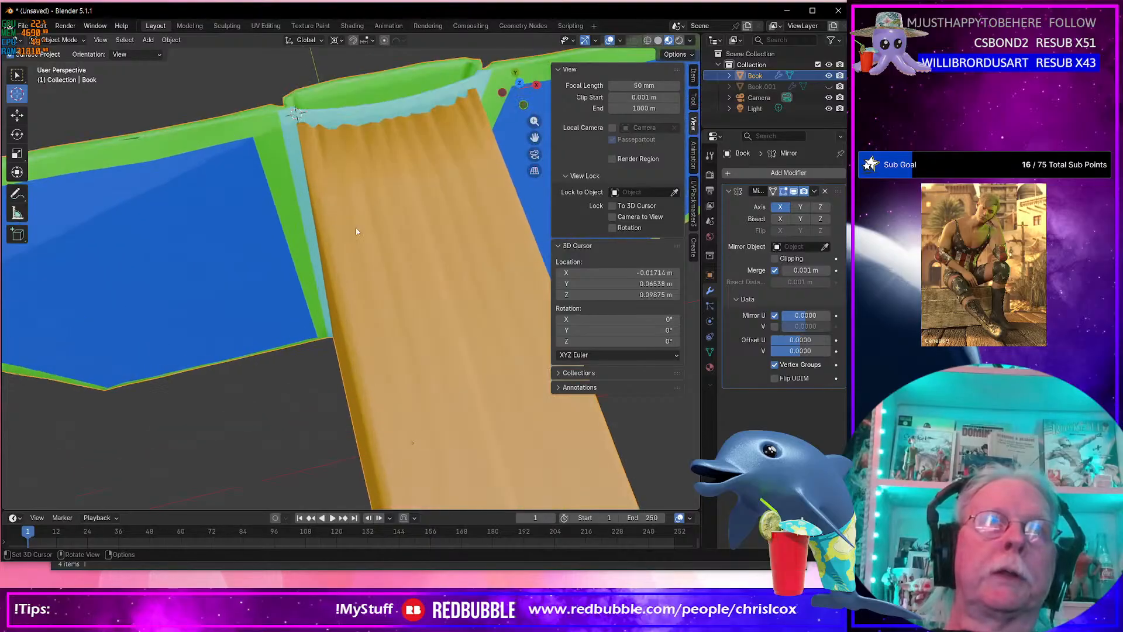
pyautogui.moveTo(354, 219); pyautogui.dragTo(344, 276, button='middle')
pyautogui.press('r')
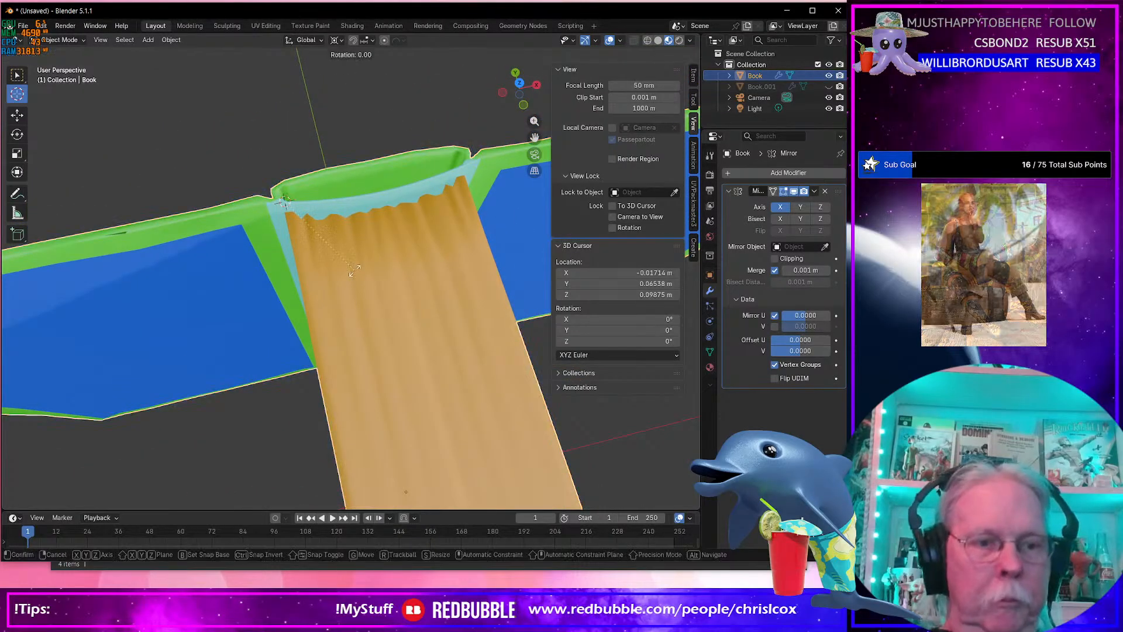
pyautogui.press('z')
pyautogui.click(366, 265)
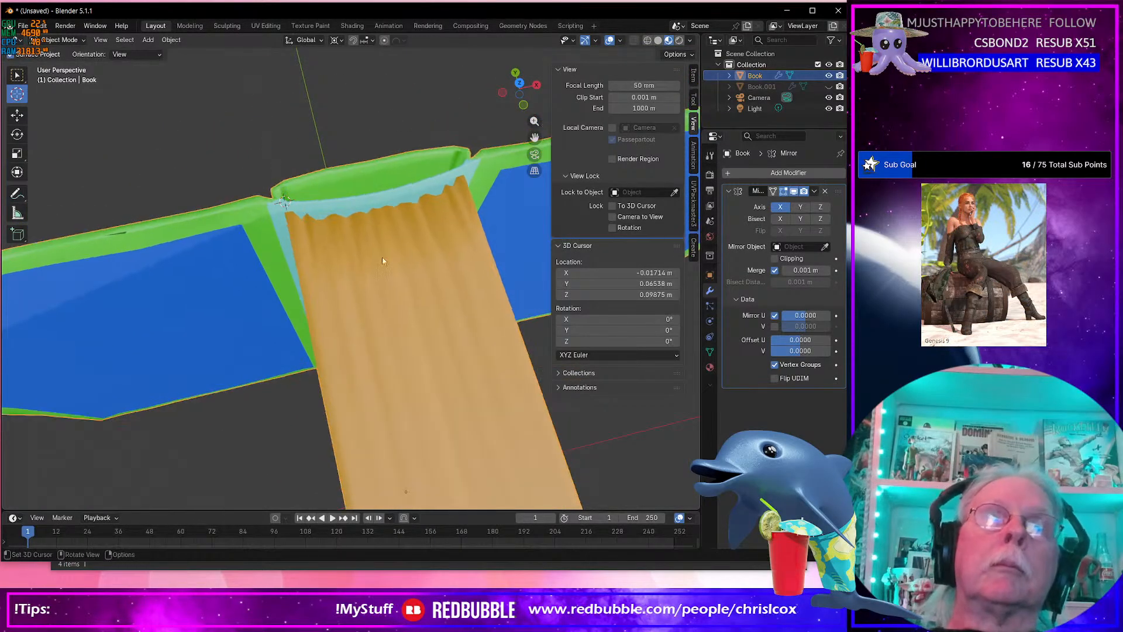
# Rotate the selected cover faces about 27.7° around the global Z axis in Edit Mode.
pyautogui.press('Tab')
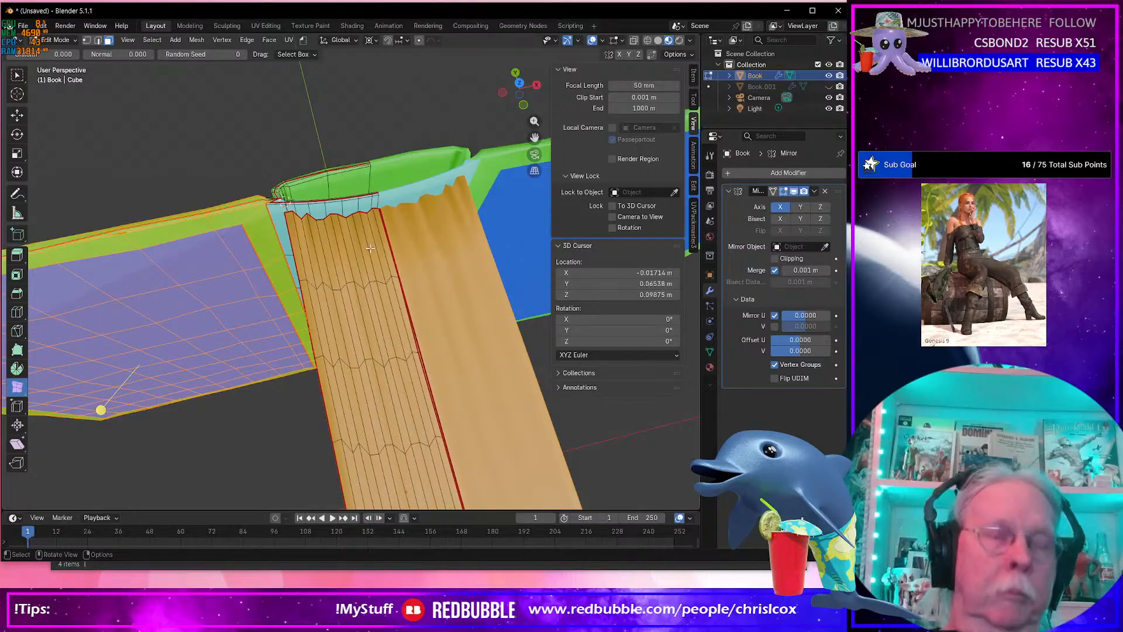
pyautogui.press('r')
pyautogui.press('z')
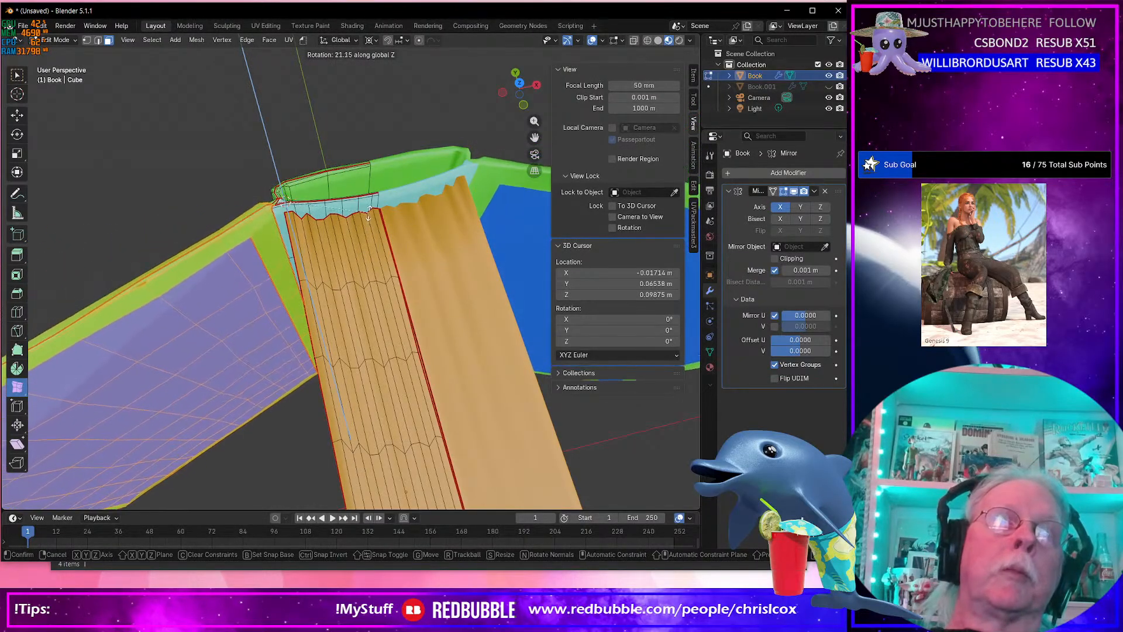
pyautogui.click(366, 218)
pyautogui.moveTo(366, 219); pyautogui.dragTo(387, 257, button='middle')
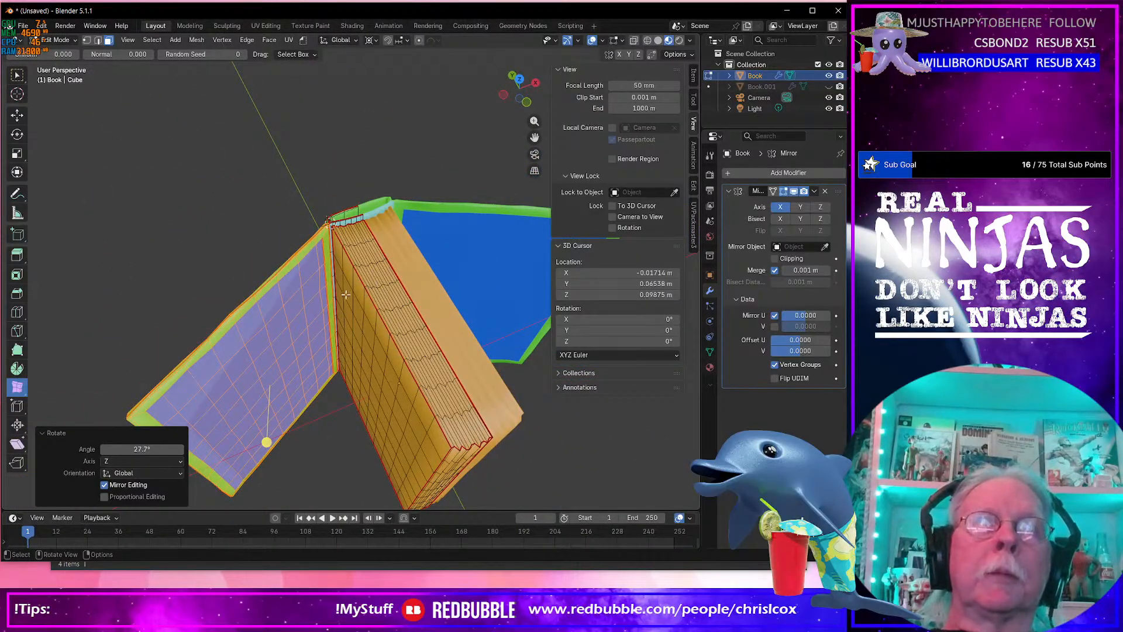
# Select the page block by picking a face loop, growing the selection, and extending it to linked faces delimited by seam.
pyautogui.keyDown('alt'); pyautogui.click(455, 433); pyautogui.keyUp('alt')
pyautogui.press('ctrl+KP_Add')
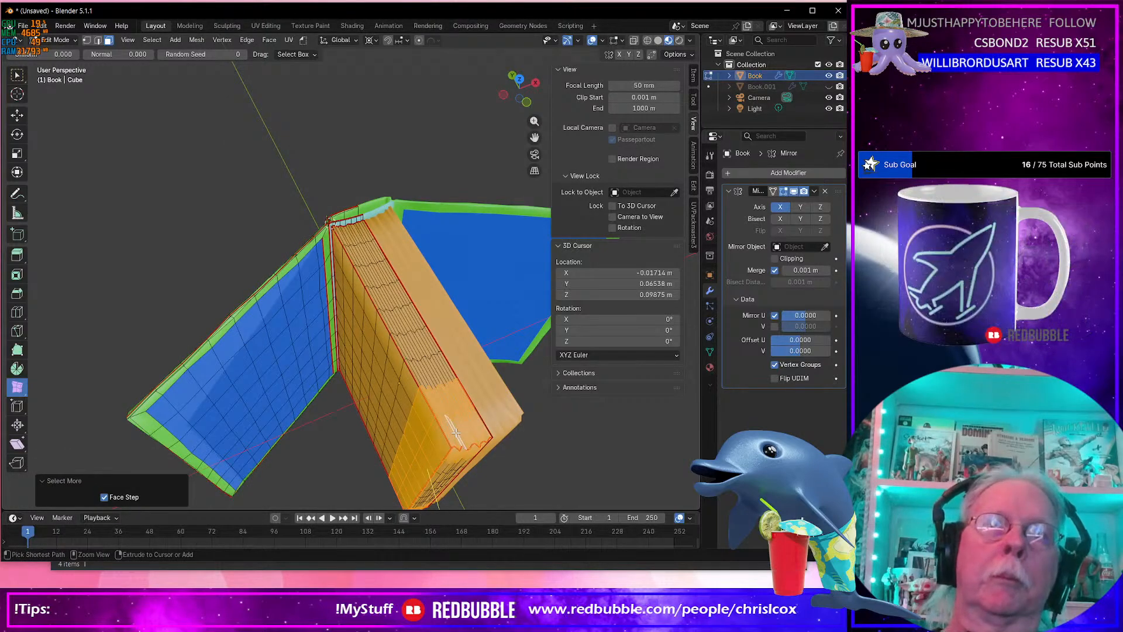
pyautogui.press('ctrl+KP_Add')
pyautogui.press('ctrl+KP_Add')
pyautogui.press('ctrl+KP_Add')
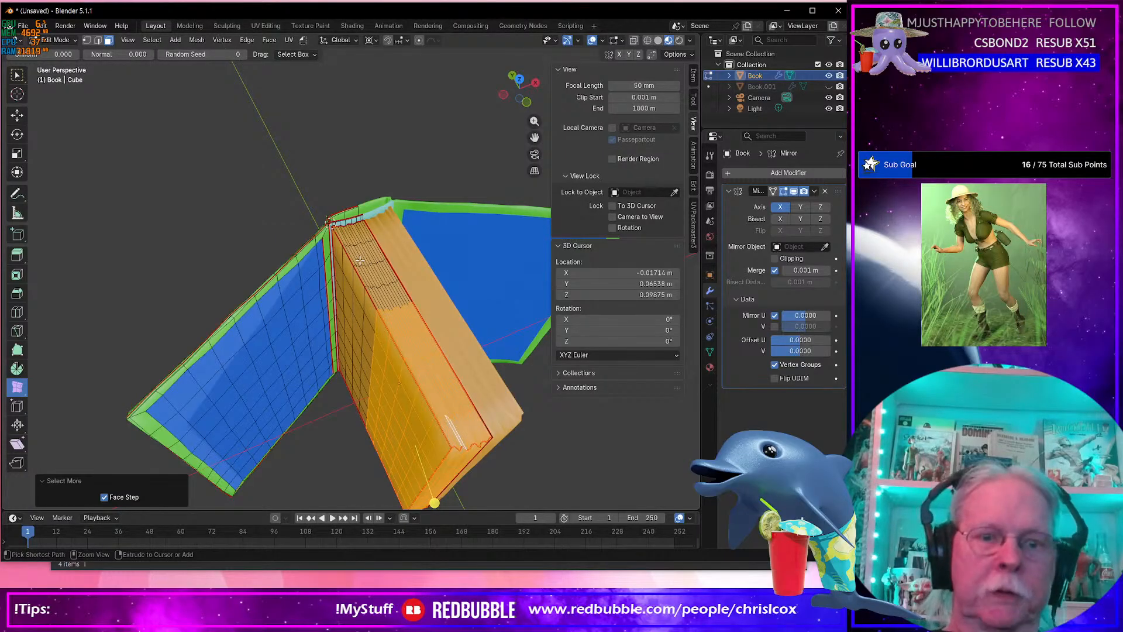
pyautogui.hotkey('ctrl', 'l')
pyautogui.moveTo(349, 285); pyautogui.dragTo(329, 313, button='middle')
pyautogui.keyDown('shift'); pyautogui.moveTo(329, 313); pyautogui.dragTo(417, 266, button='middle'); pyautogui.keyUp('shift')
pyautogui.scroll(7, 351, 292)
pyautogui.rightClick(415, 265)
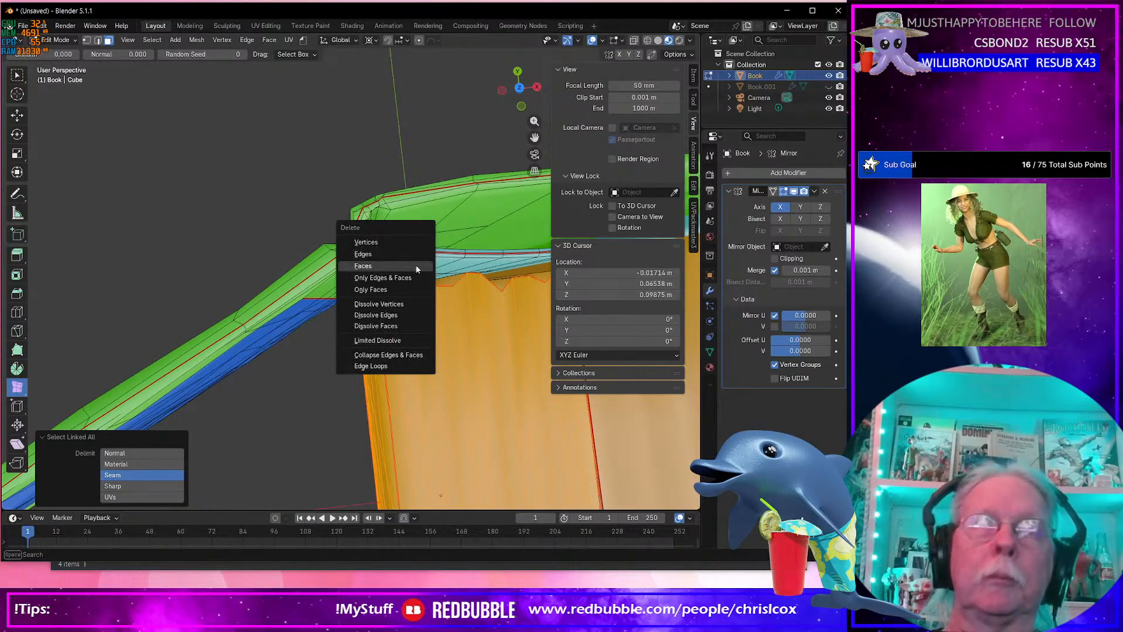
# Place the 3D cursor at the page block's spine-side corner beside the hinge, about X -0.01753 m, Y 0.06248 m.
pyautogui.press('KP_7')
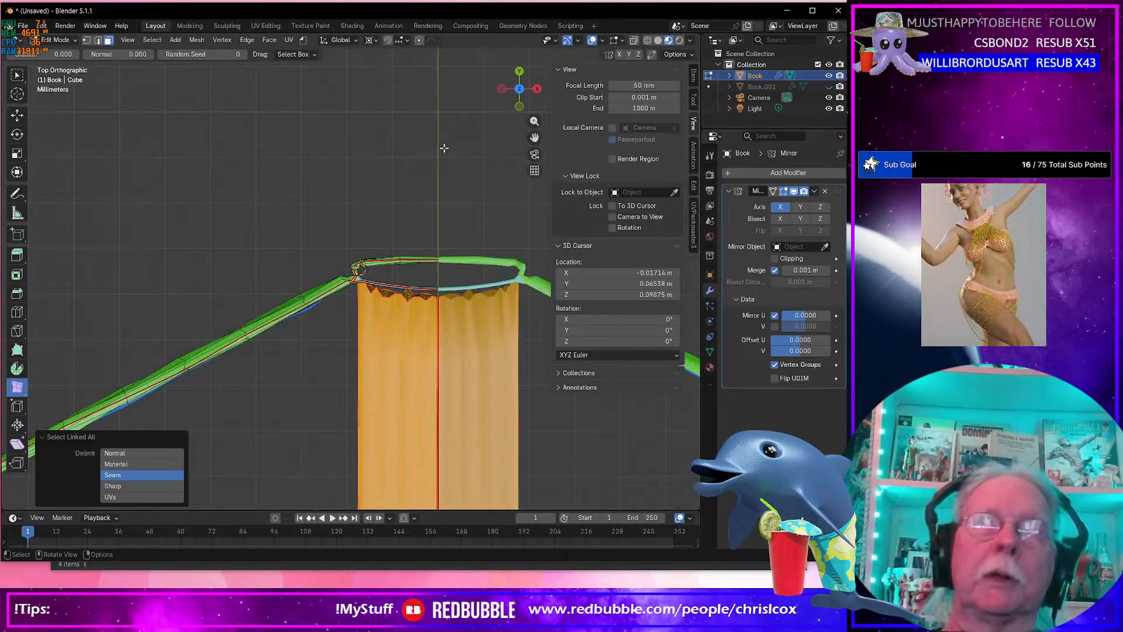
pyautogui.scroll(5, 382, 285)
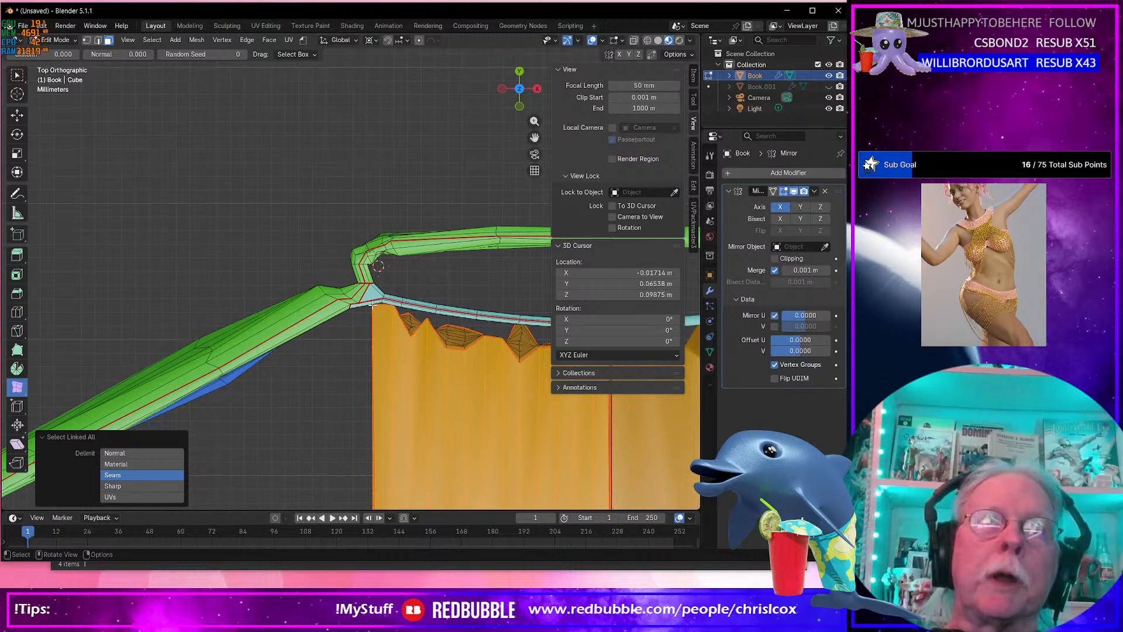
pyautogui.click(21, 97)
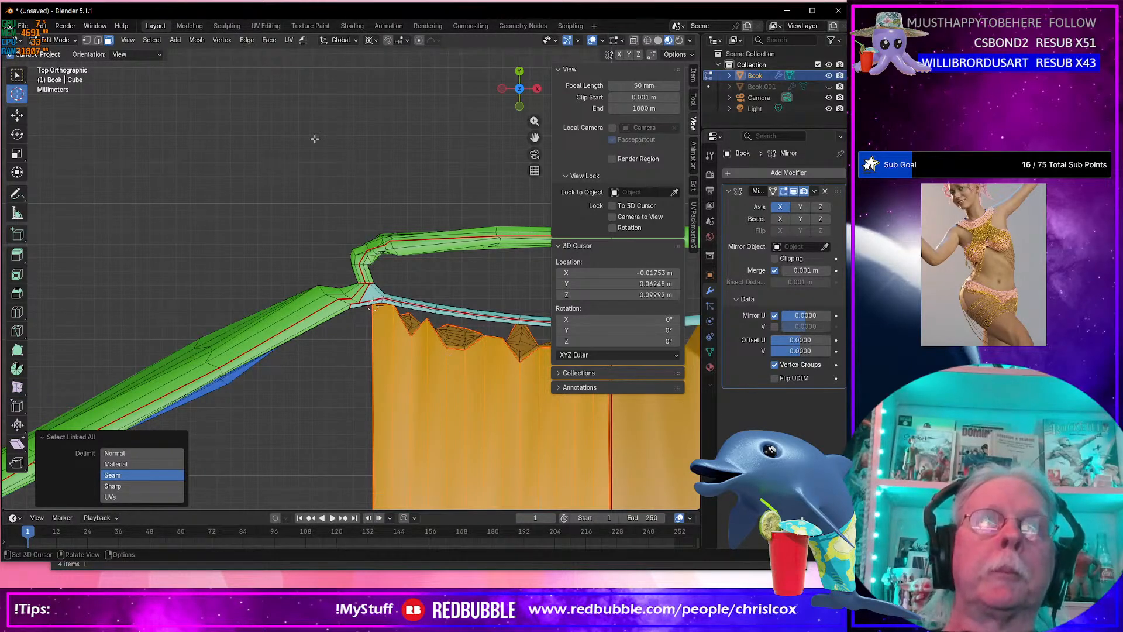
pyautogui.scroll(3, 426, 292)
pyautogui.scroll(-11, 427, 292)
pyautogui.keyDown('shift'); pyautogui.moveTo(427, 292); pyautogui.dragTo(482, 142, button='middle'); pyautogui.keyUp('shift')
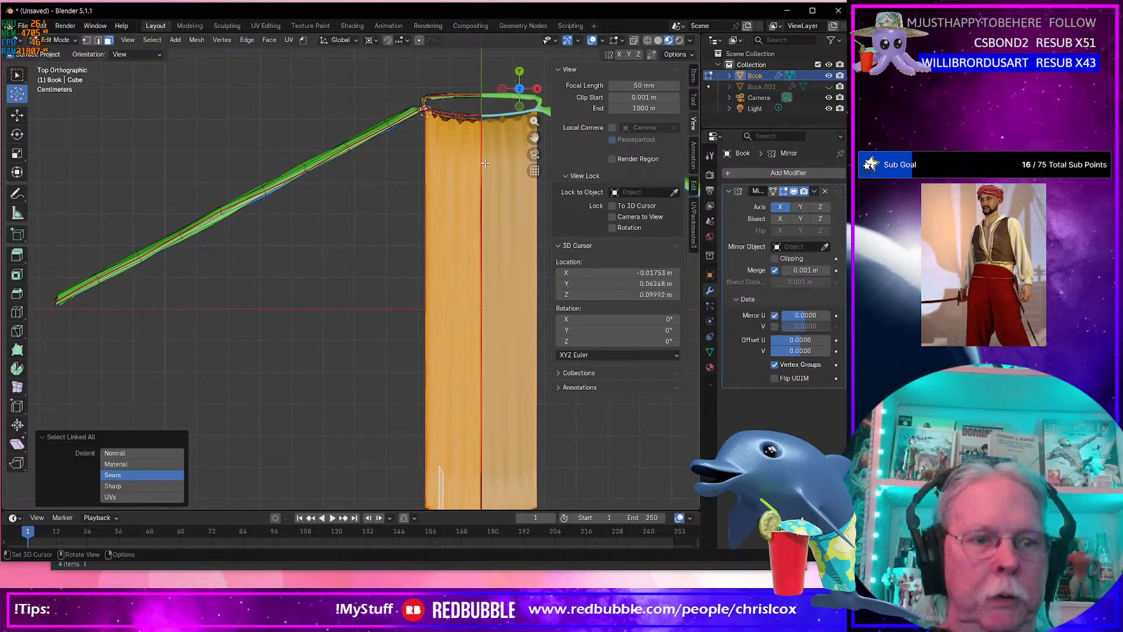
# Try to rotate the page block toward the opened cover around the 3D cursor.
pyautogui.press('r')
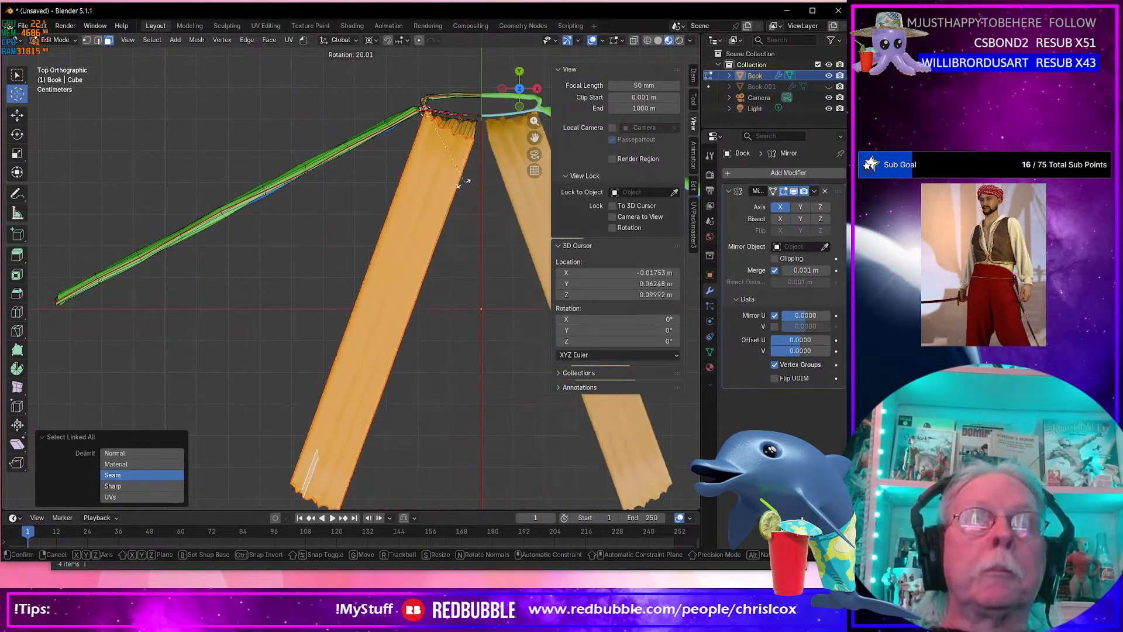
pyautogui.click(442, 190)
pyautogui.hotkey('ctrl', 'z')
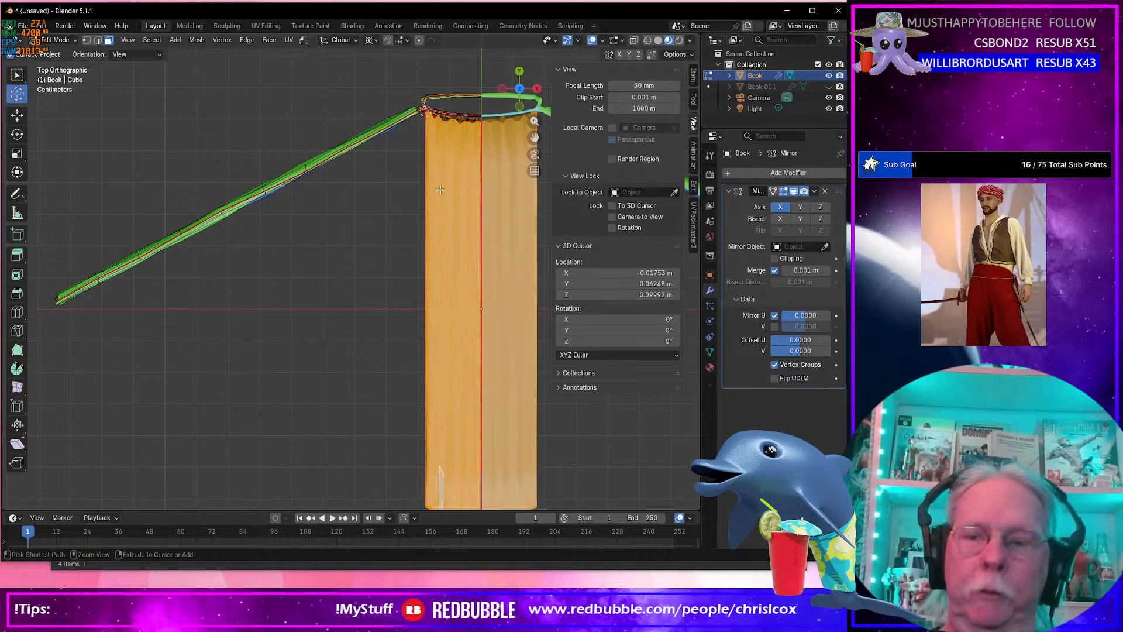
# Grow the page selection once and rotate it about 61.8° in top view against the opened cover.
pyautogui.press('ctrl+KP_Add')
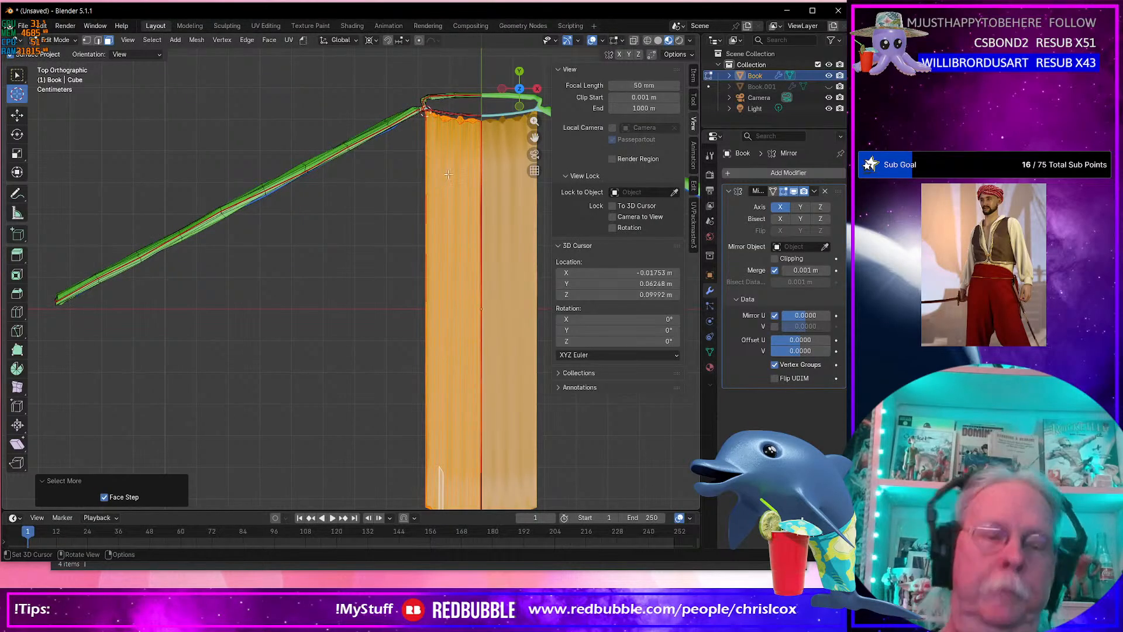
pyautogui.press('r')
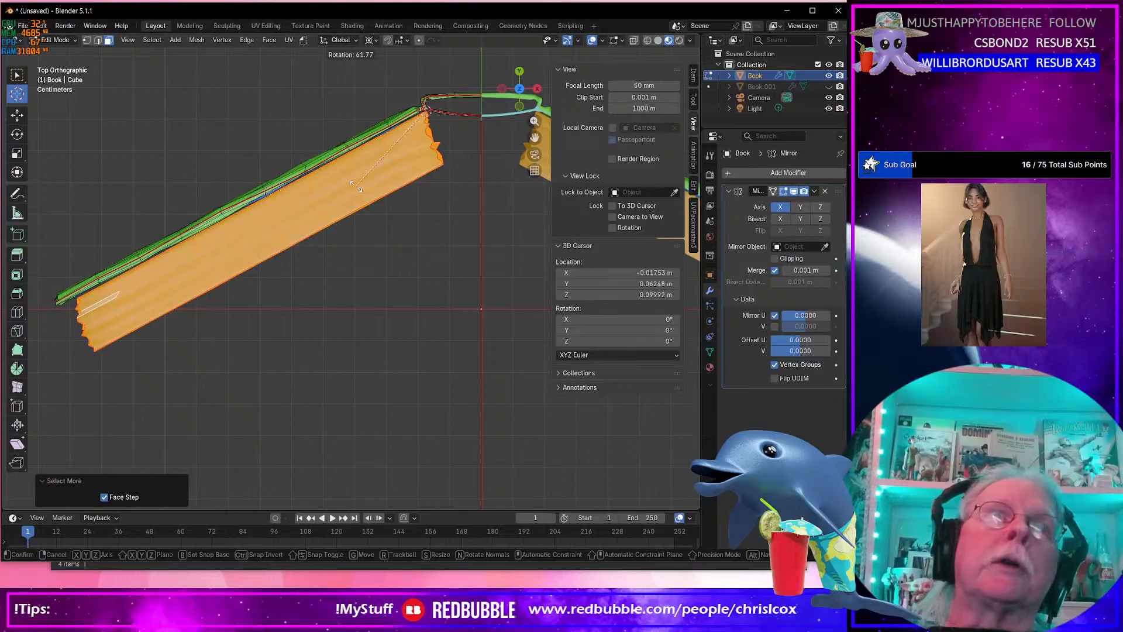
pyautogui.click(354, 185)
pyautogui.moveTo(354, 185); pyautogui.dragTo(395, 285, button='middle')
pyautogui.scroll(2, 451, 135)
pyautogui.scroll(3, 404, 252)
pyautogui.scroll(-3, 409, 217)
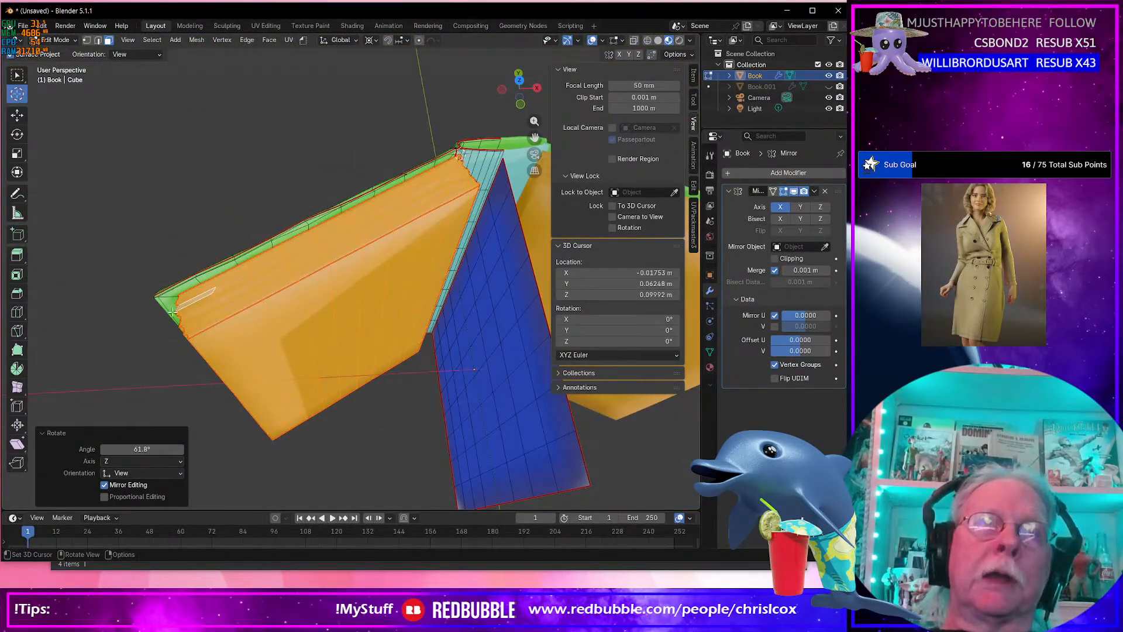
# Inspect the rotated page block from several angles, undoing and redoing its rotation for comparison.
pyautogui.moveTo(369, 275); pyautogui.dragTo(200, 249, button='middle')
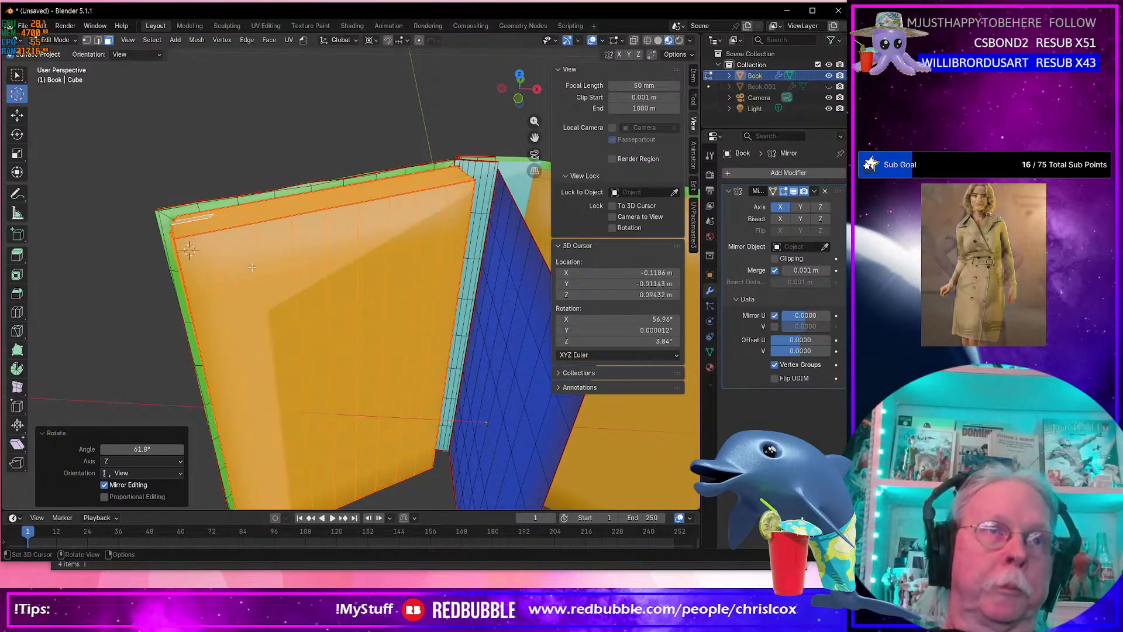
pyautogui.hotkey('ctrl', 'z')
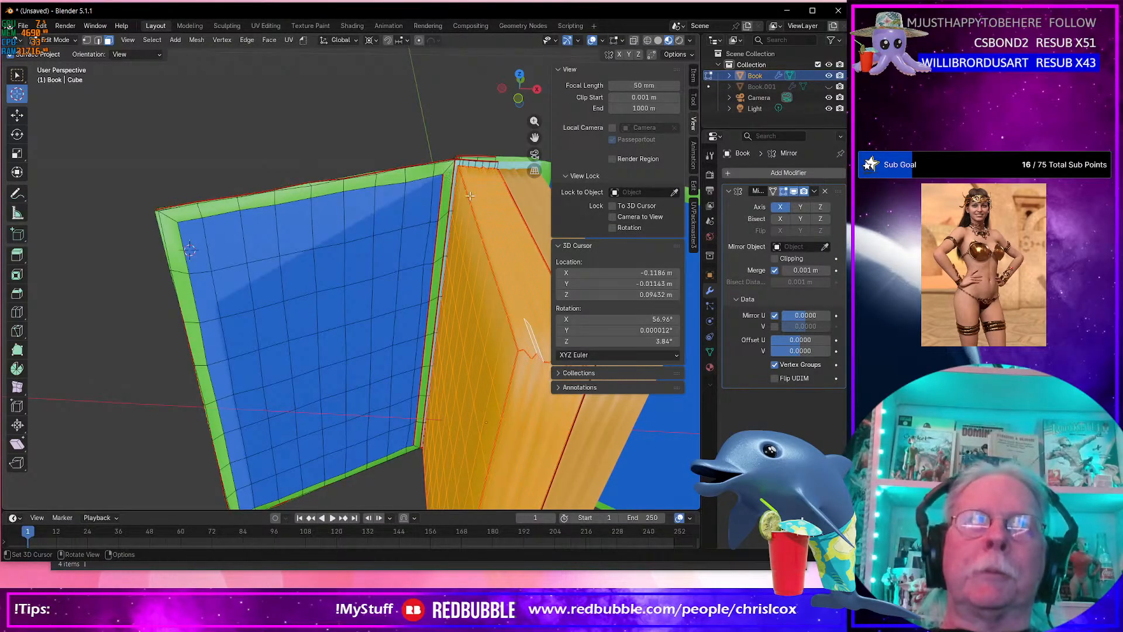
pyautogui.hotkey('ctrl', 'shift', 'z')
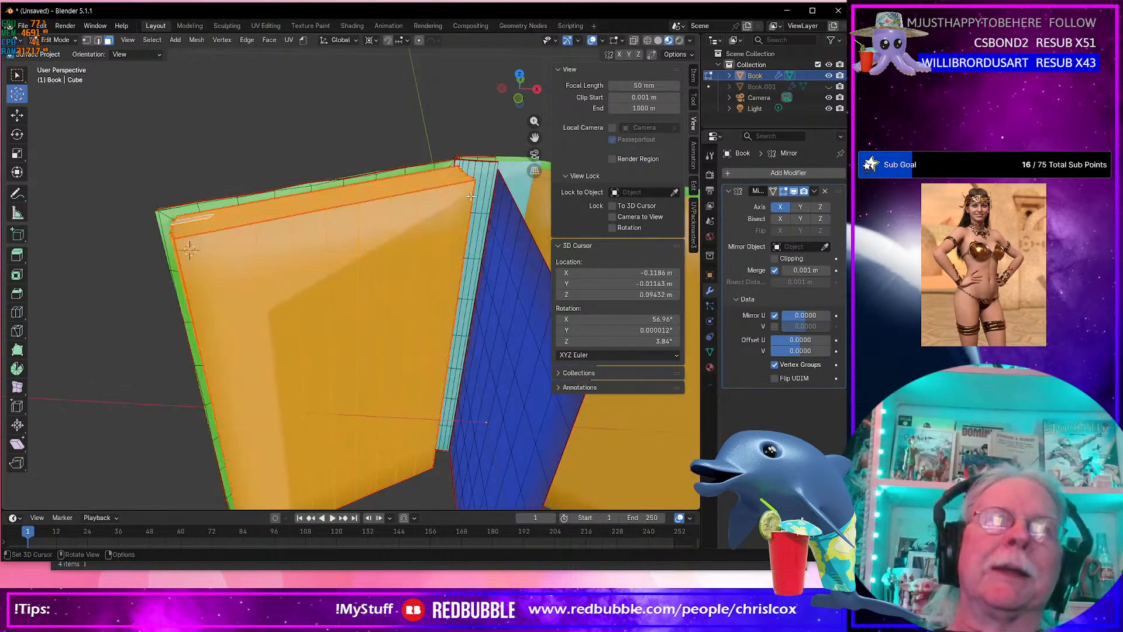
pyautogui.moveTo(465, 202); pyautogui.dragTo(300, 146, button='middle')
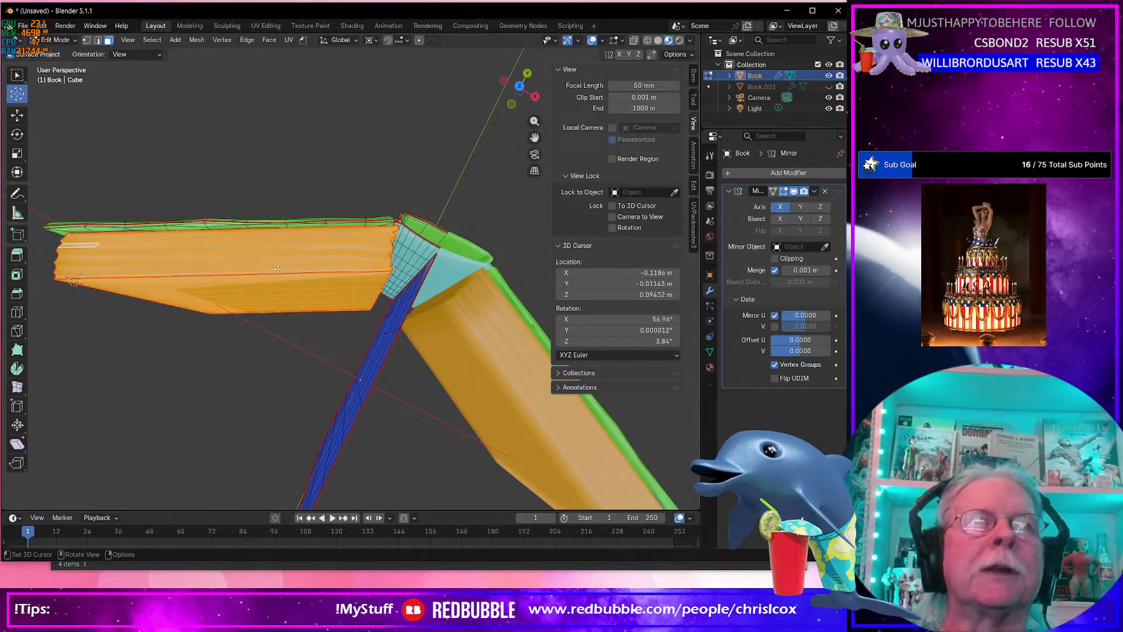
# Place the 3D cursor on the hinge in top view, about X -0.01755 m and Y 0.06172 m, and return to the Select tool.
pyautogui.moveTo(362, 235); pyautogui.dragTo(382, 284, button='middle')
pyautogui.press('KP_7')
pyautogui.scroll(5, 416, 235)
pyautogui.keyDown('shift'); pyautogui.rightClick(373, 221); pyautogui.keyUp('shift')
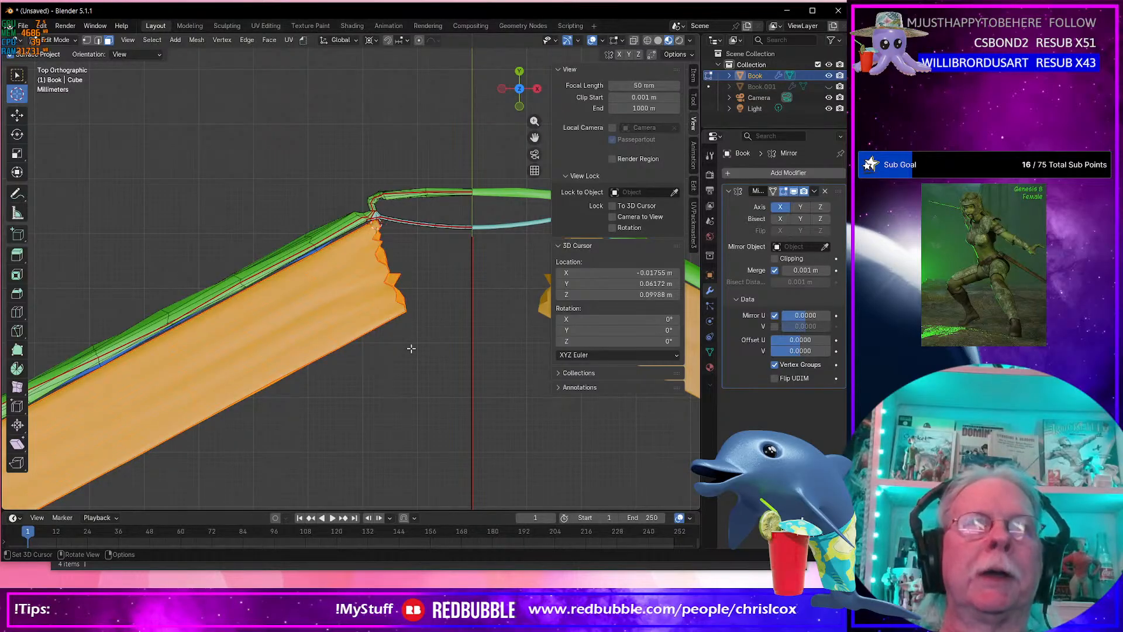
pyautogui.click(17, 75)
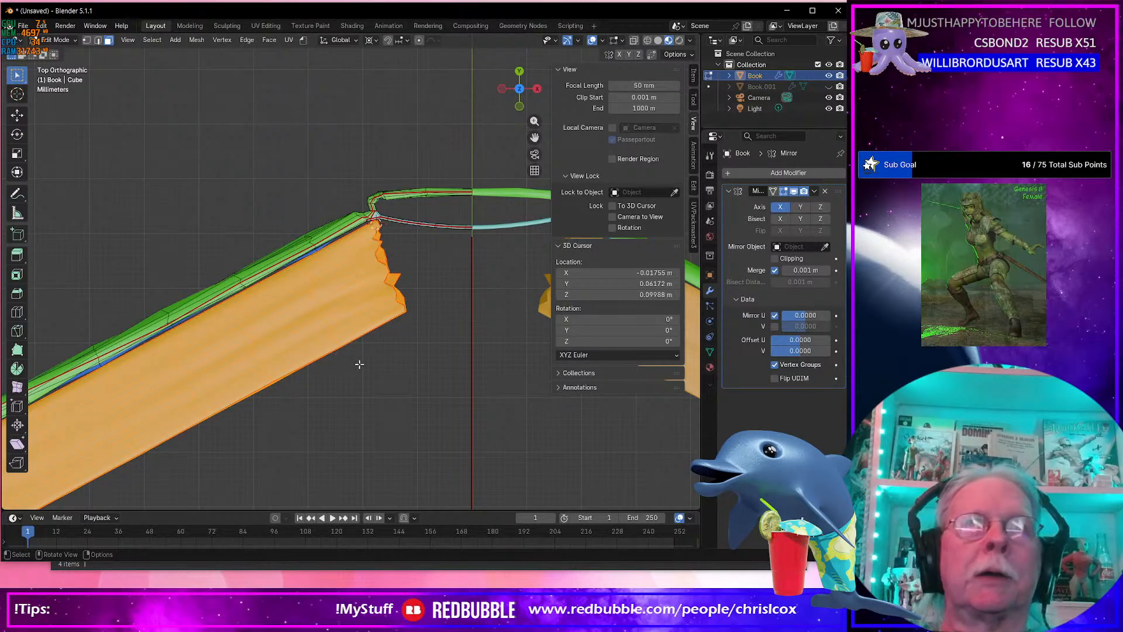
# Select the filled region of faces across the page block's large exposed side, between its opposite corners.
pyautogui.scroll(-5, 359, 363)
pyautogui.moveTo(359, 363); pyautogui.dragTo(227, 274, button='middle')
pyautogui.click(160, 259)
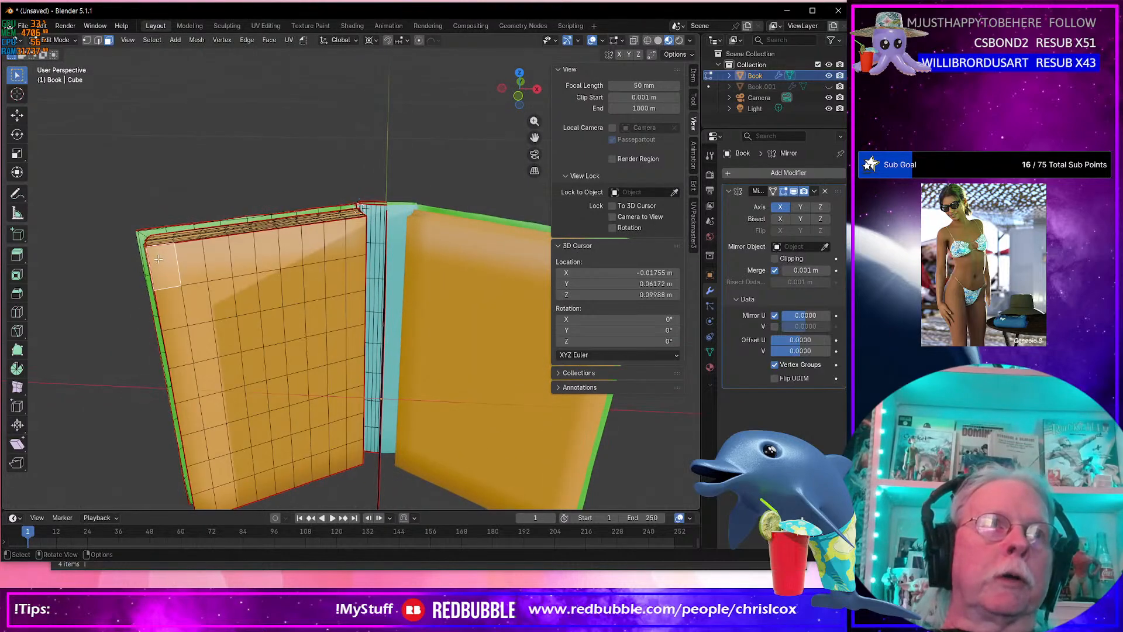
pyautogui.keyDown('ctrl'); pyautogui.keyDown('shift'); pyautogui.click(357, 447); pyautogui.keyUp('shift'); pyautogui.keyUp('ctrl')
pyautogui.moveTo(356, 447); pyautogui.dragTo(354, 39, button='middle')
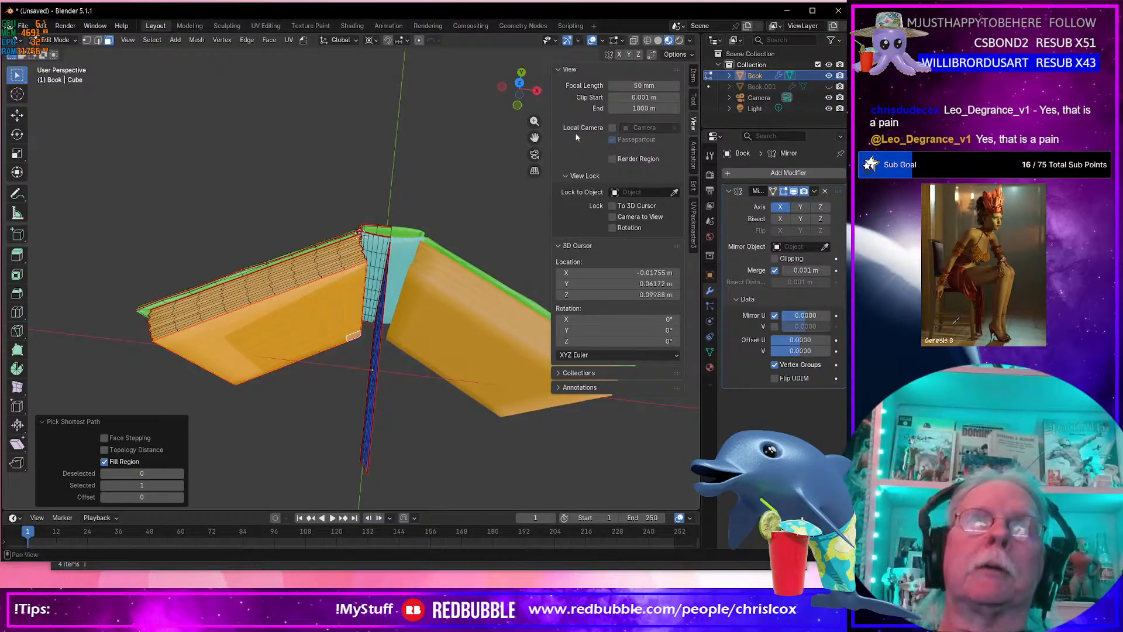
# Enable proportional editing for adjusting the selected page faces in top view.
pyautogui.click(419, 40)
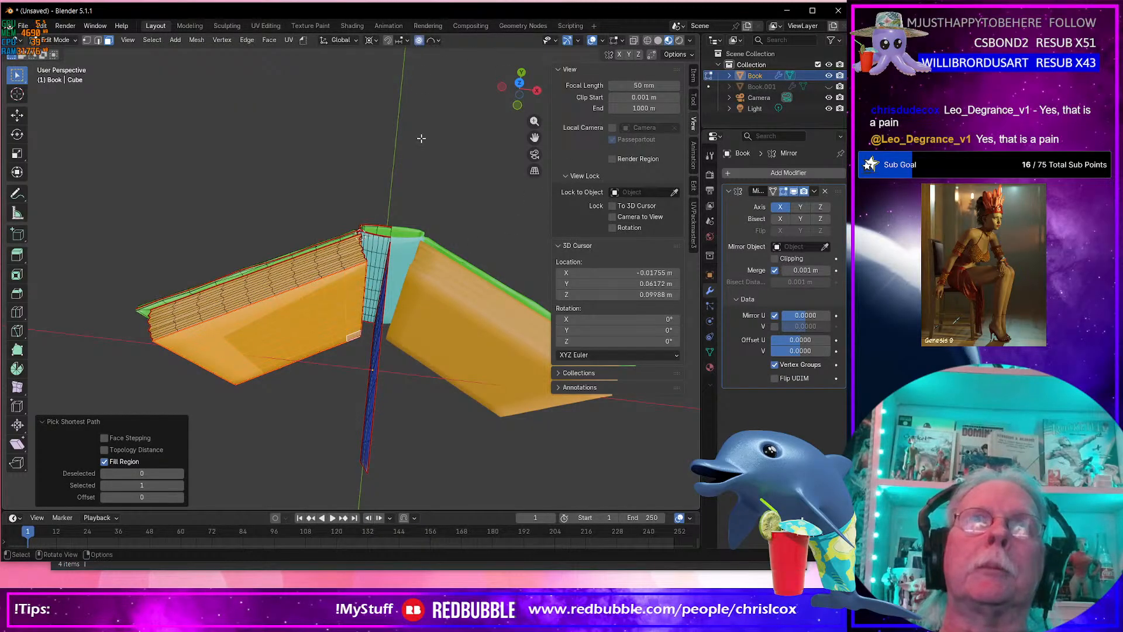
pyautogui.press('KP_7')
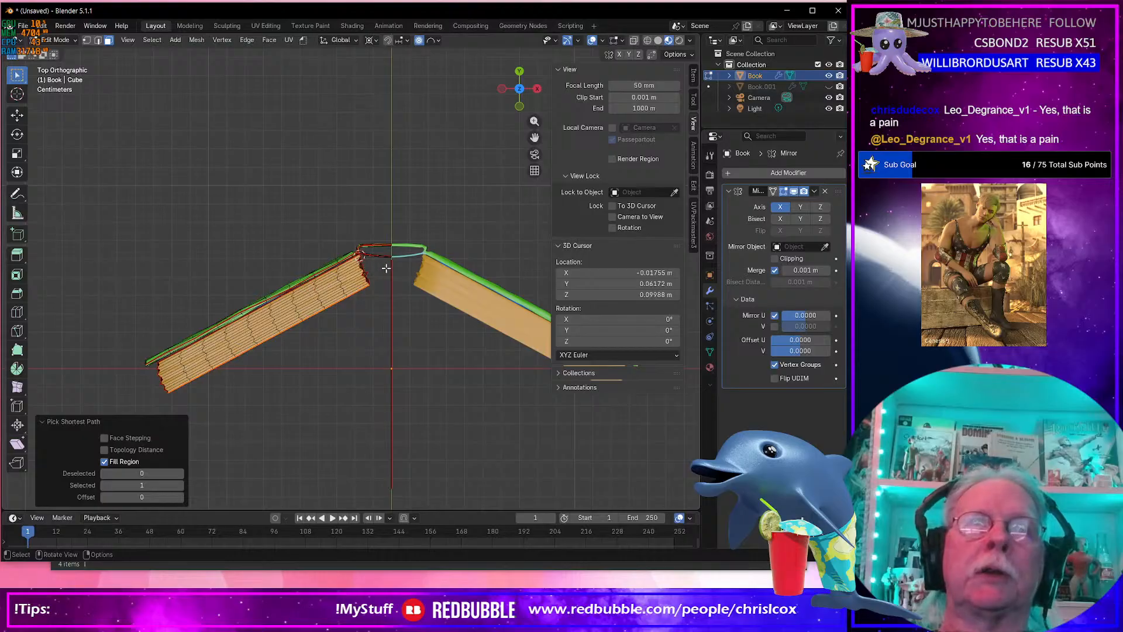
pyautogui.scroll(5, 387, 309)
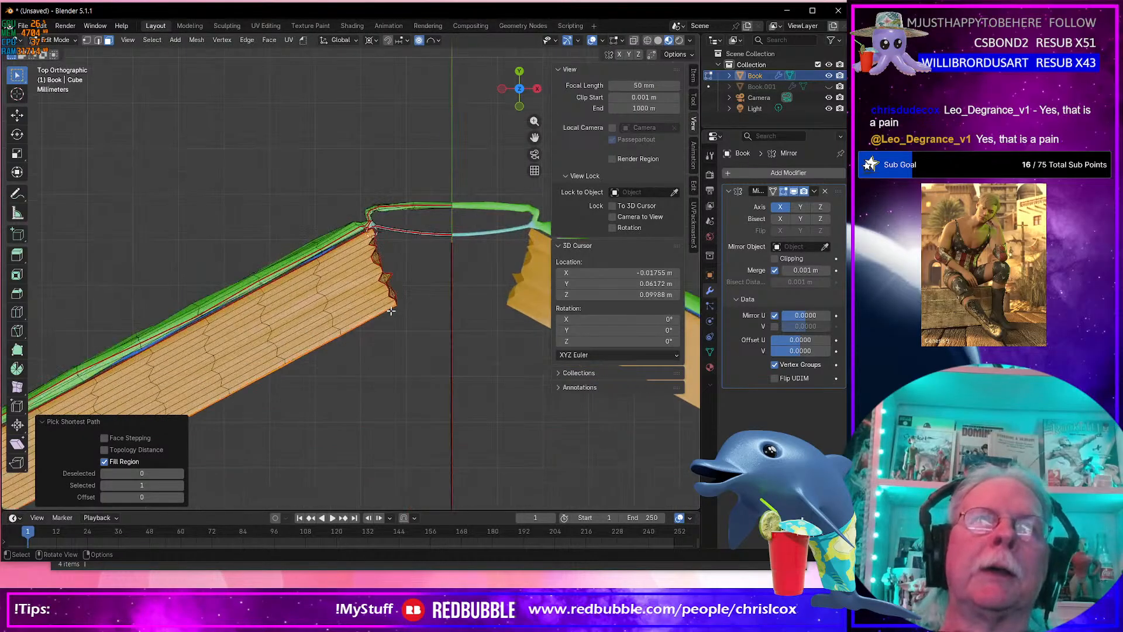
pyautogui.keyDown('shift'); pyautogui.moveTo(396, 319); pyautogui.dragTo(320, 242, button='middle'); pyautogui.keyUp('shift')
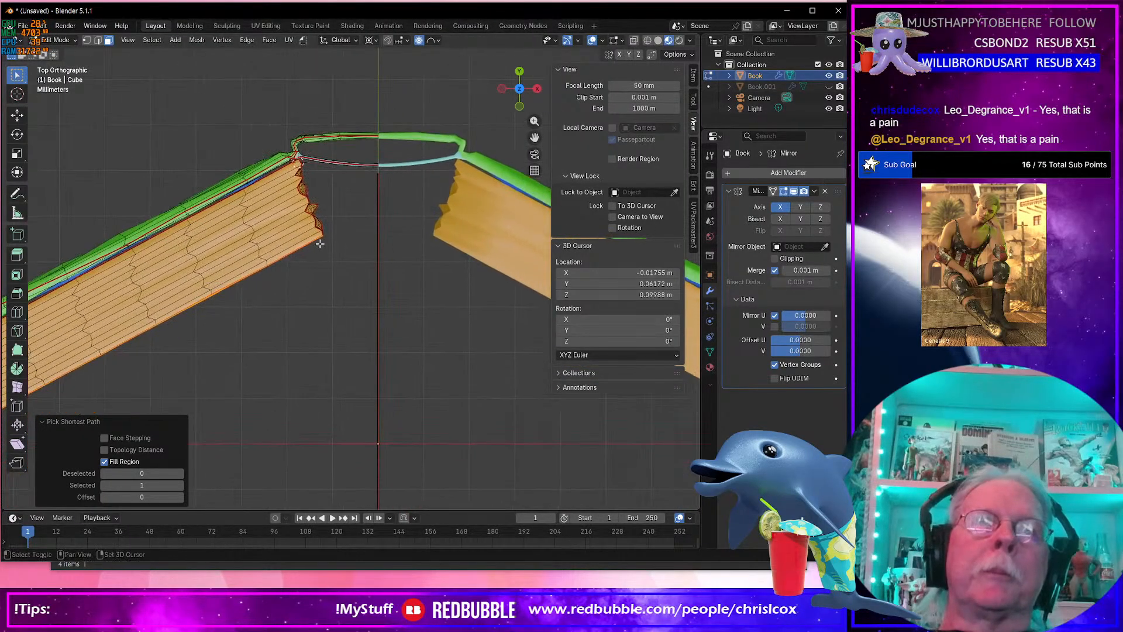
pyautogui.scroll(1, 319, 243)
pyautogui.scroll(1, 319, 243)
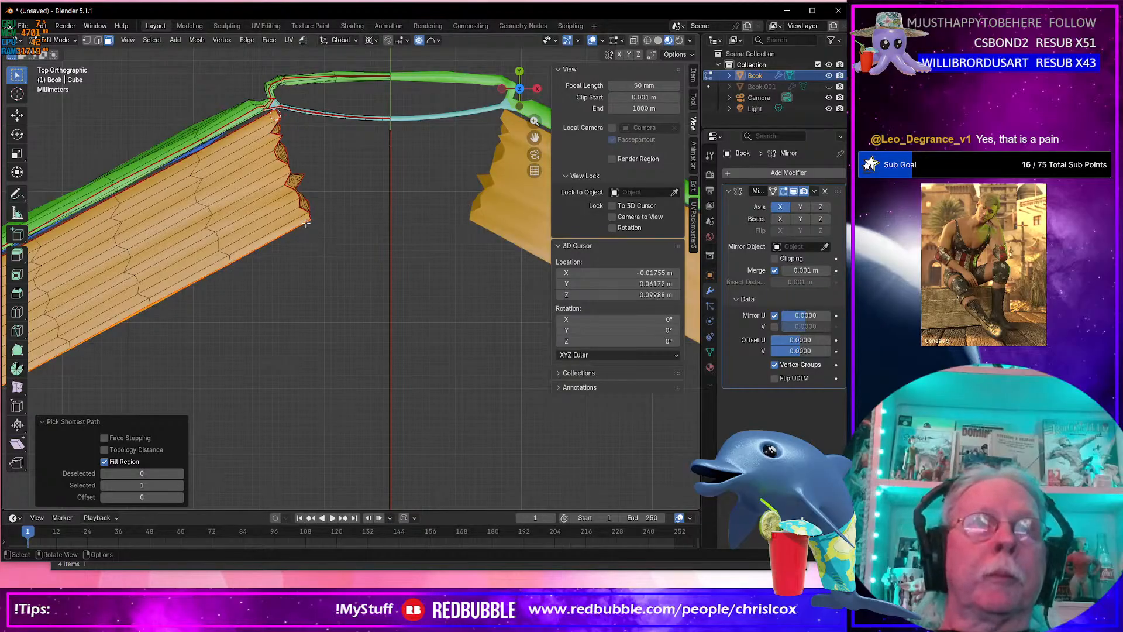
# Try to move the page faces toward the spine centre, about 0.0116 m in X and 0.0066 m in Y, with Sphere falloff.
pyautogui.press('g')
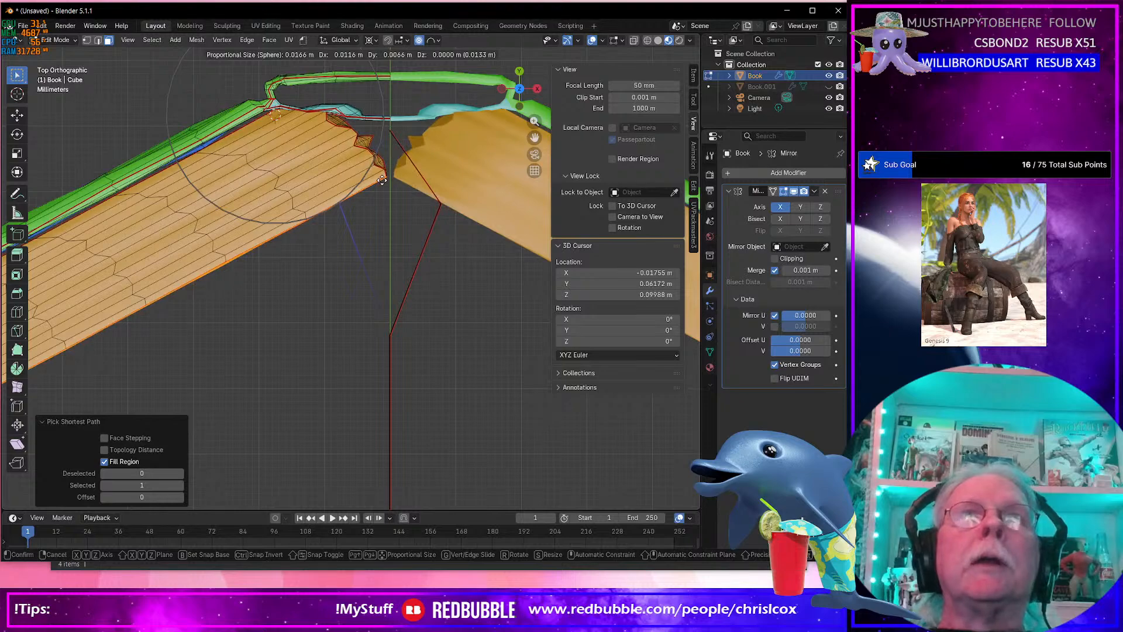
pyautogui.click(381, 181)
pyautogui.moveTo(381, 180); pyautogui.dragTo(379, 163, button='middle')
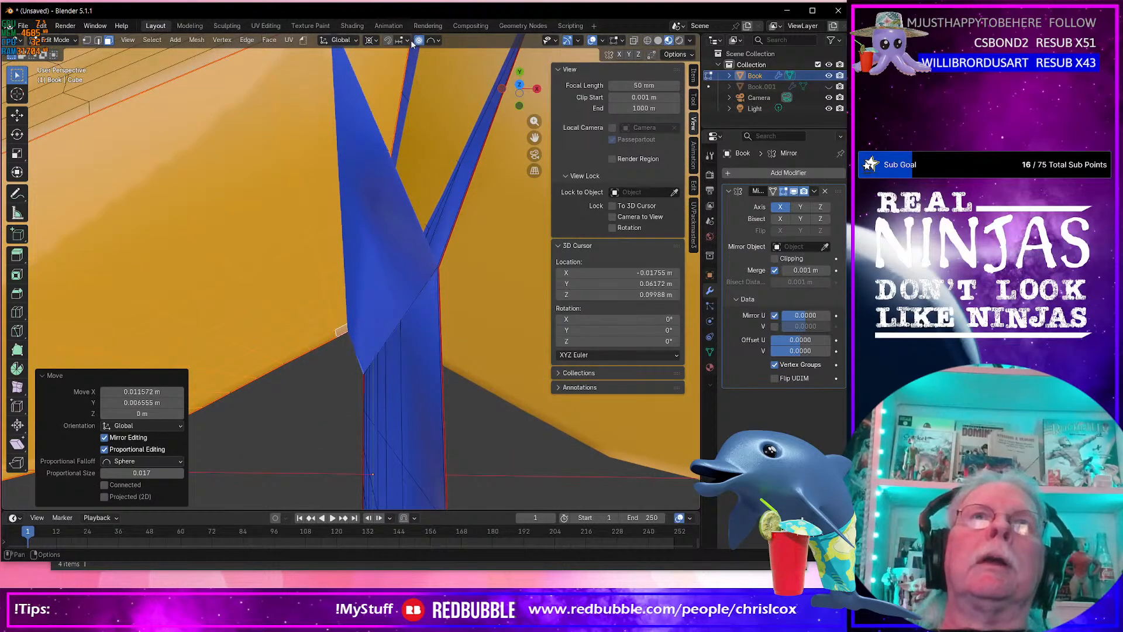
pyautogui.hotkey('ctrl', 'z')
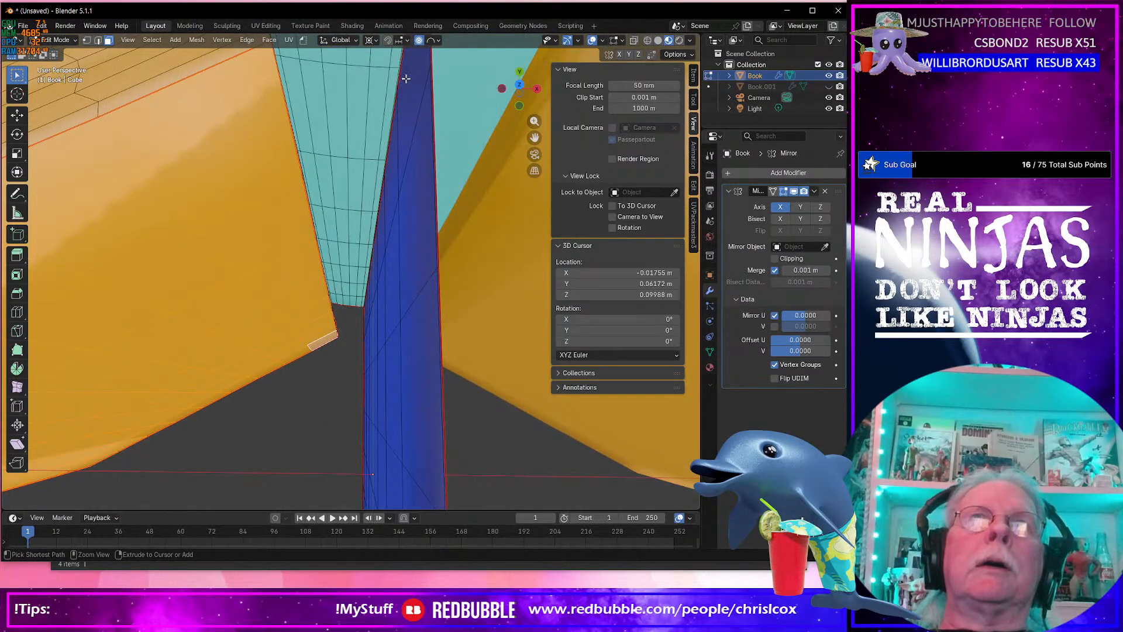
# Try to move the page faces toward the spine centre, about 0.0114 m in X and 0.0064 m in Y, using Connected Only and a 0.0125 m proportional size.
pyautogui.click(436, 40)
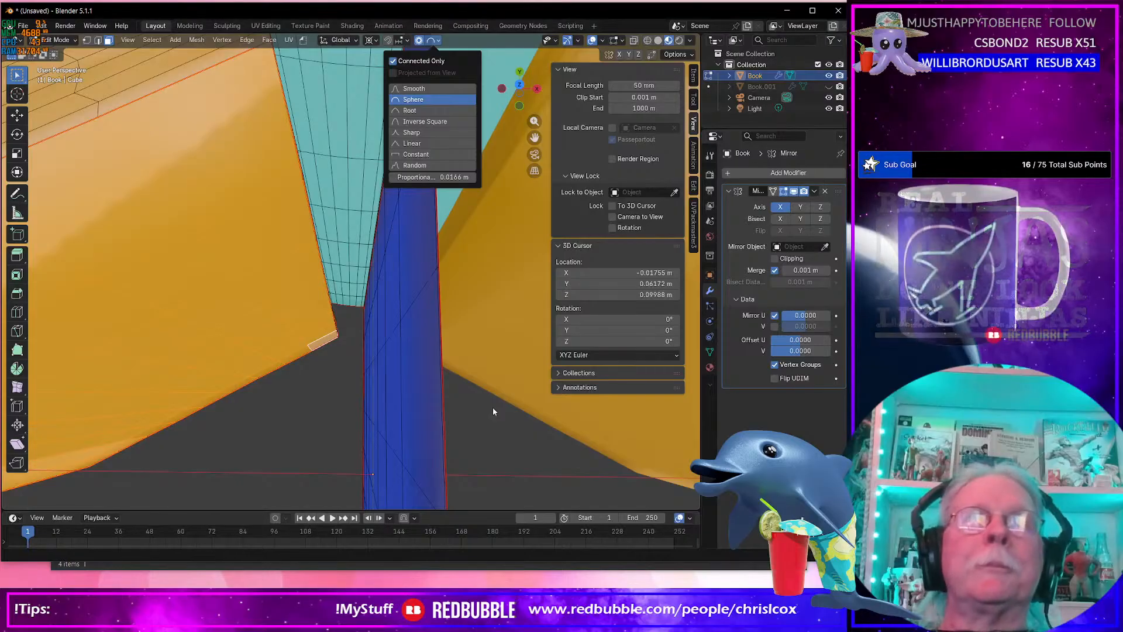
pyautogui.press('KP_7')
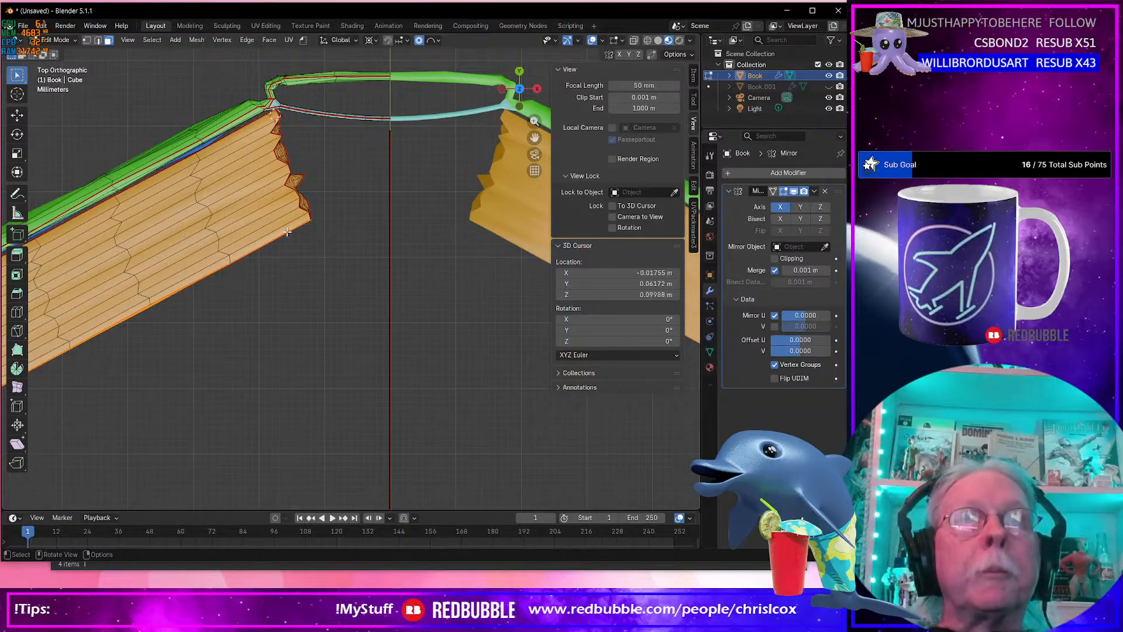
pyautogui.press('g')
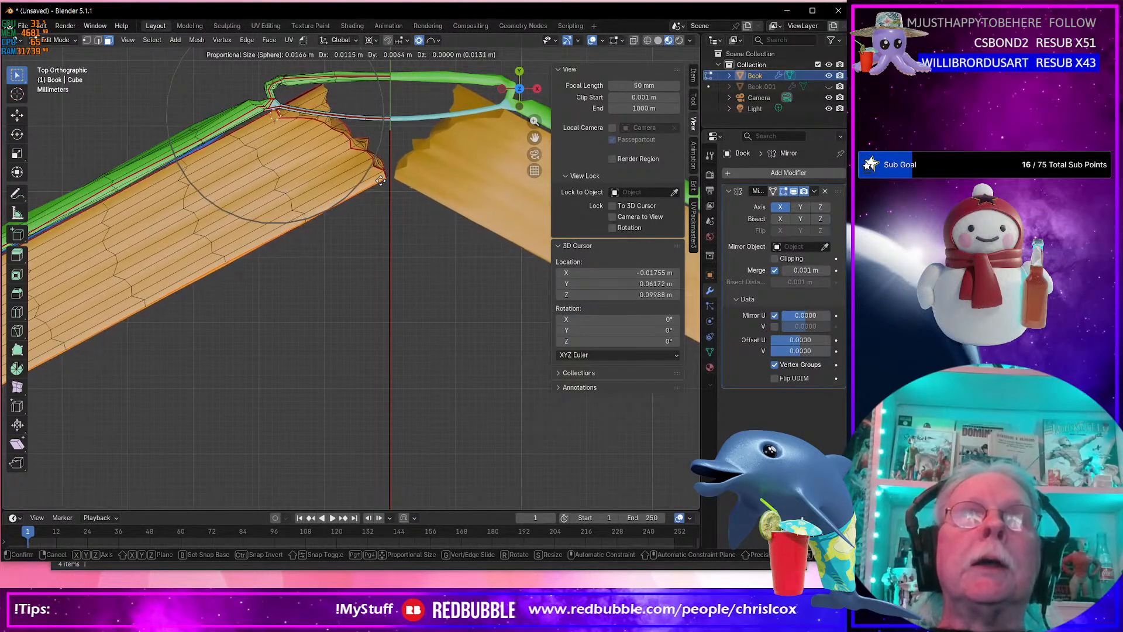
pyautogui.scroll(3, 381, 180)
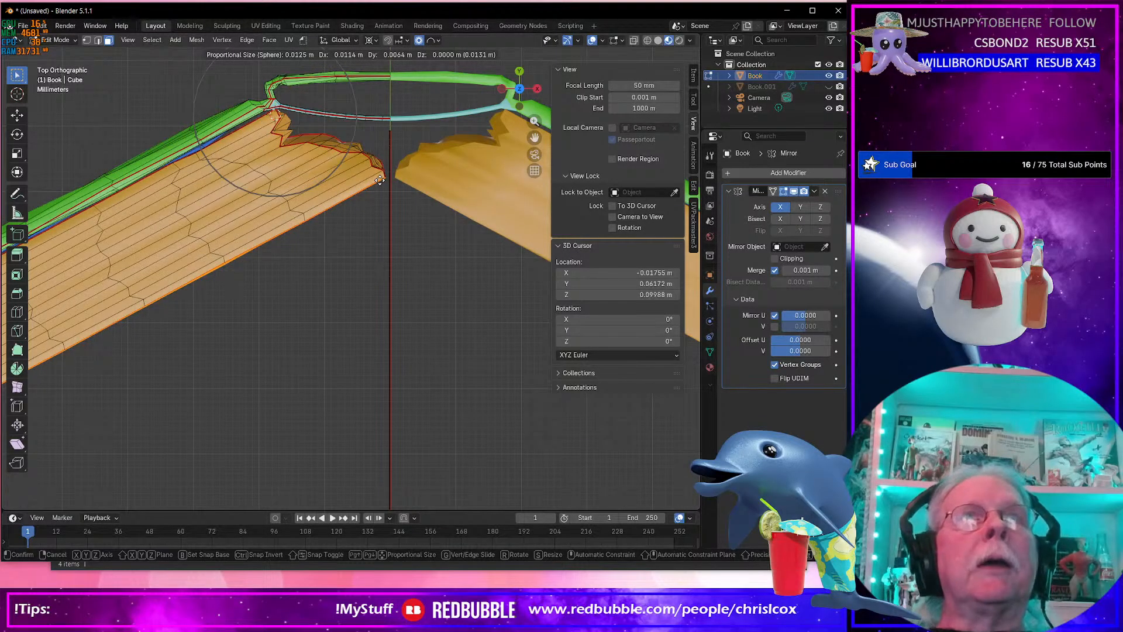
pyautogui.click(381, 180)
# Select the spine's outer face loop and move it outward about 0.0039 m along Y with a 0.0103 m proportional size.
pyautogui.moveTo(381, 180); pyautogui.dragTo(432, 336, button='middle')
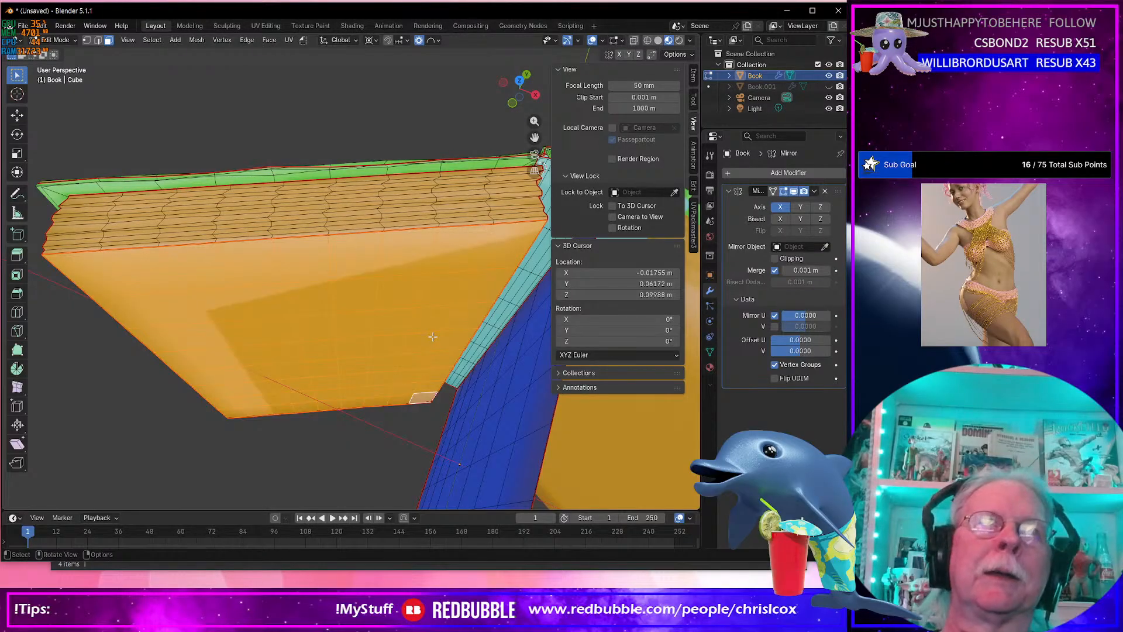
pyautogui.moveTo(441, 323); pyautogui.dragTo(355, 353, button='middle')
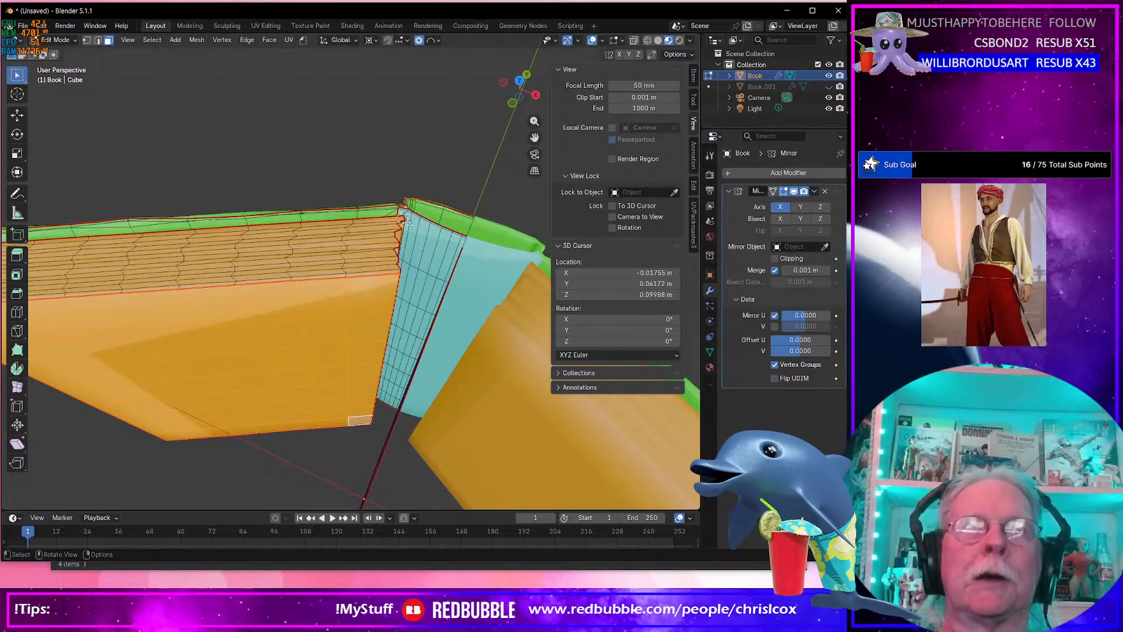
pyautogui.moveTo(468, 273); pyautogui.dragTo(403, 318, button='middle')
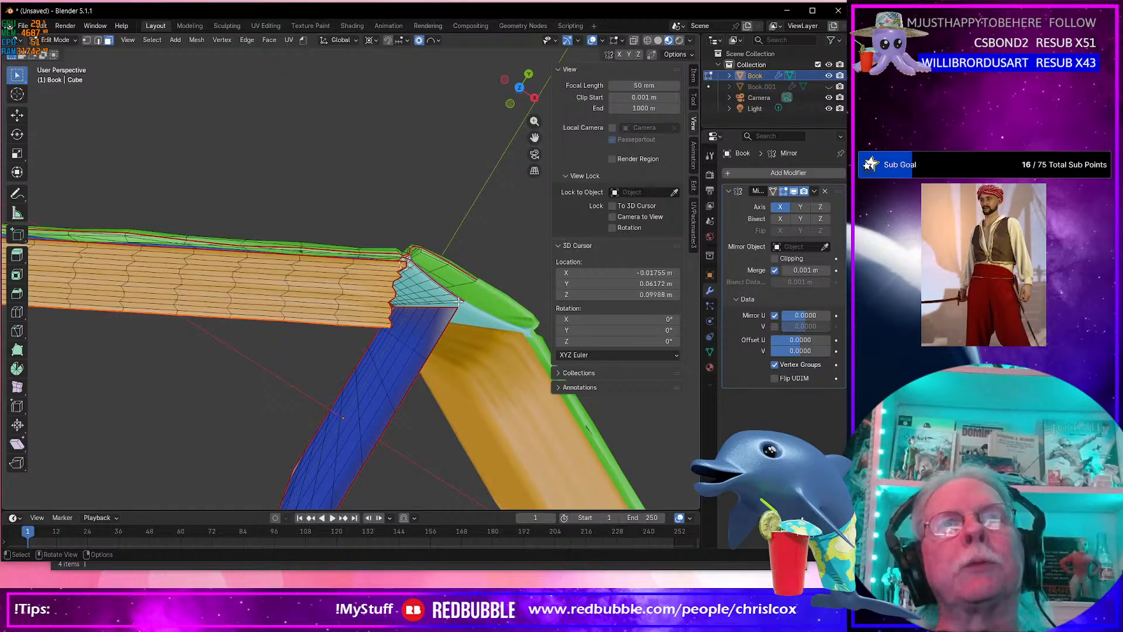
pyautogui.moveTo(460, 301); pyautogui.dragTo(418, 315, button='middle')
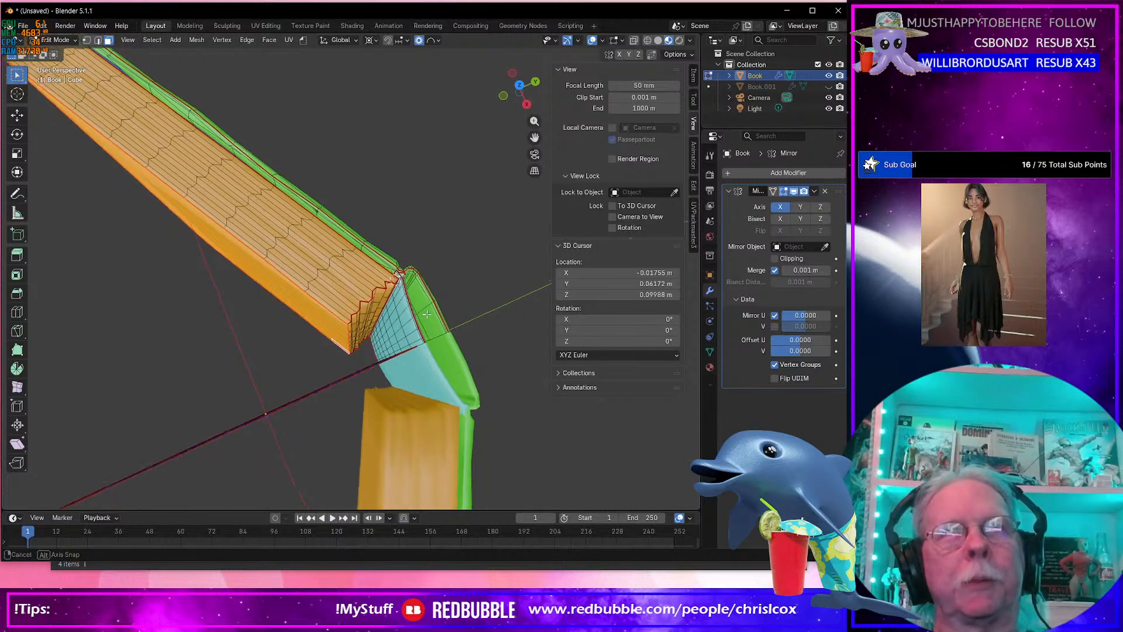
pyautogui.keyDown('alt'); pyautogui.click(436, 315); pyautogui.keyUp('alt')
pyautogui.moveTo(435, 315); pyautogui.dragTo(391, 335, button='middle')
pyautogui.press('g')
pyautogui.press('y')
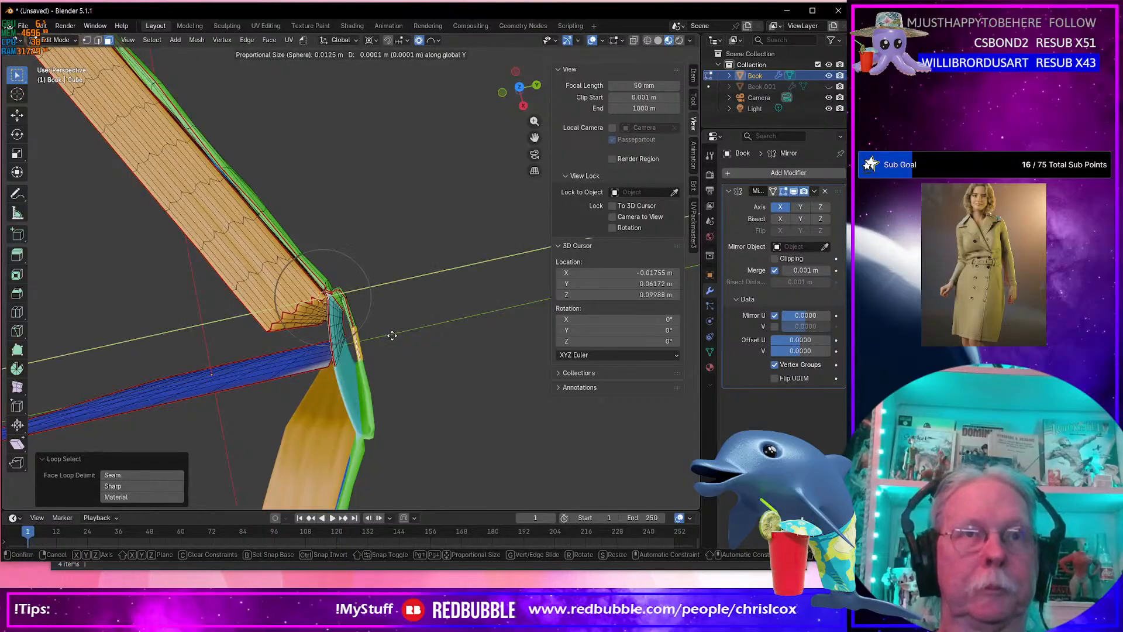
pyautogui.scroll(1, 402, 336)
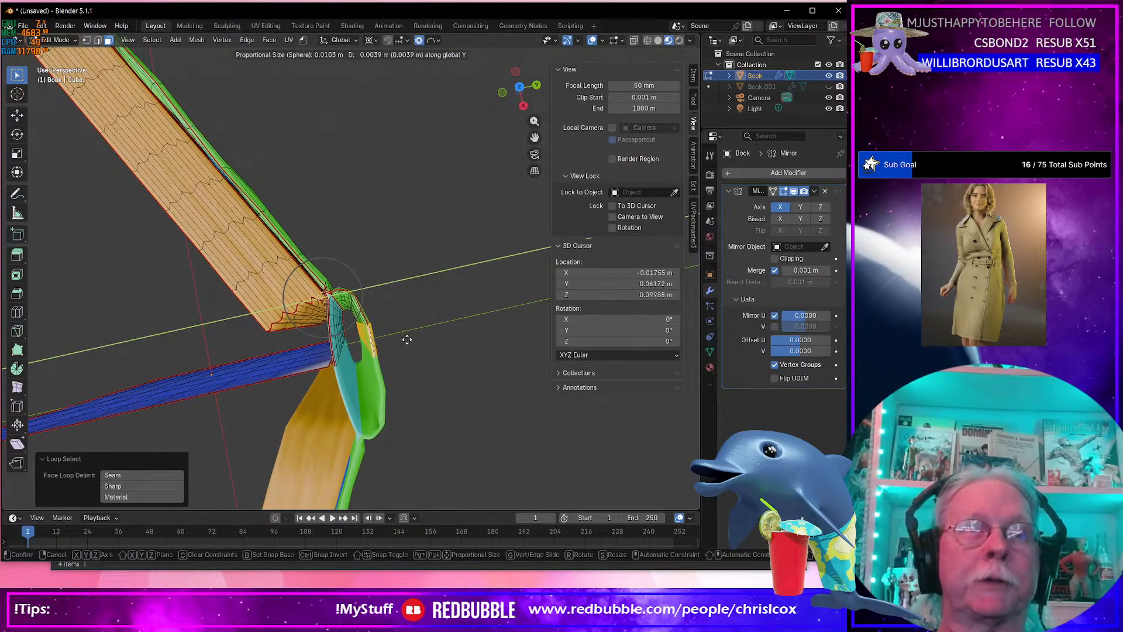
pyautogui.click(397, 340)
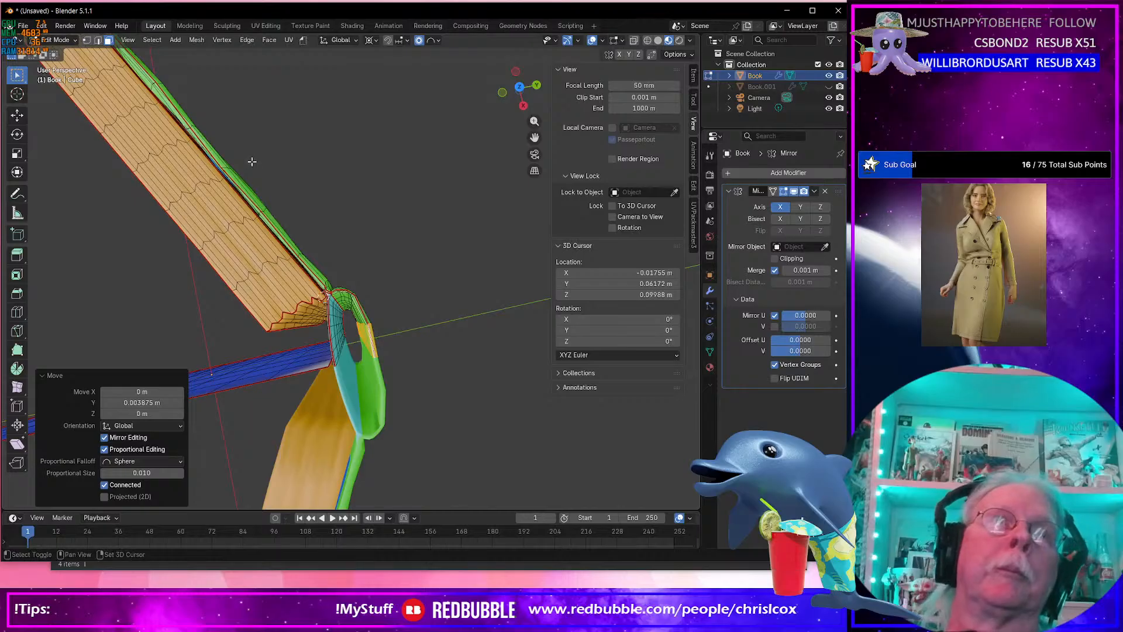
# Select the cover board's faces by combining face loops and growing the selection as far as the spine hinge.
pyautogui.keyDown('shift'); pyautogui.moveTo(251, 160); pyautogui.dragTo(481, 366, button='middle'); pyautogui.keyUp('shift')
pyautogui.press('ctrl+KP_Add')
pyautogui.press('ctrl+KP_Add')
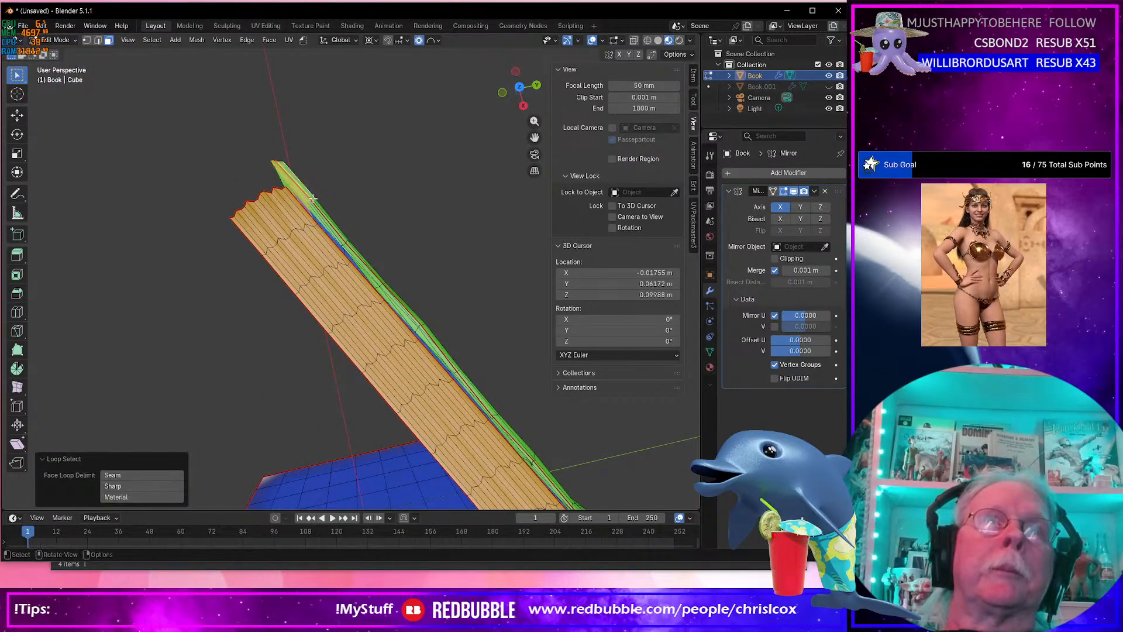
pyautogui.keyDown('shift'); pyautogui.moveTo(314, 200); pyautogui.dragTo(166, 49, button='middle'); pyautogui.keyUp('shift')
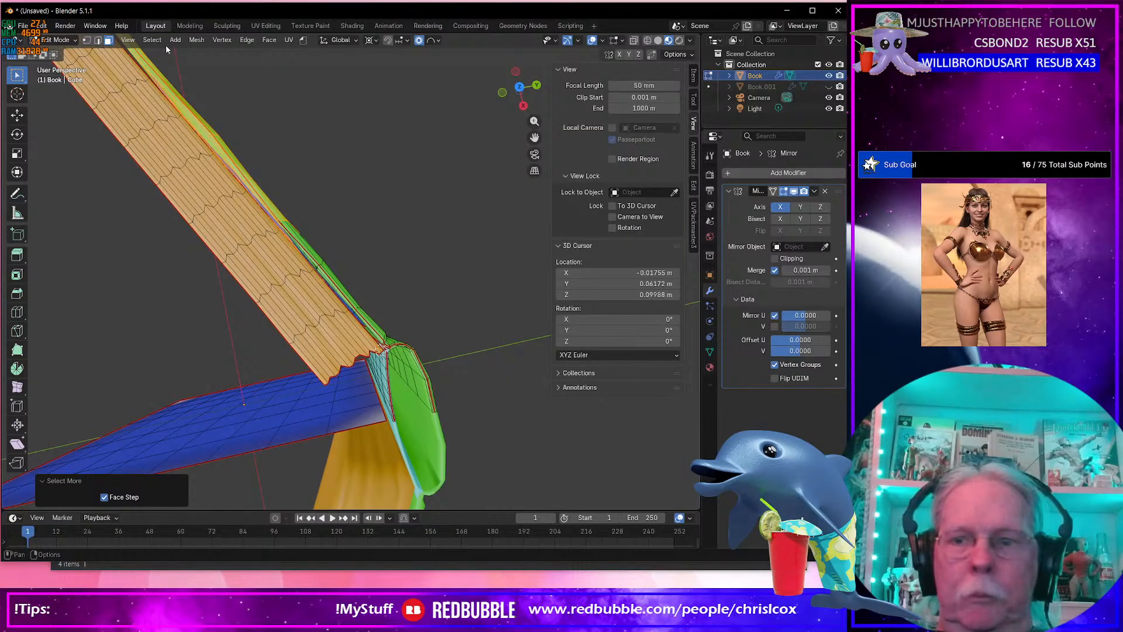
pyautogui.keyDown('alt'); pyautogui.keyDown('shift'); pyautogui.click(300, 240); pyautogui.keyUp('shift'); pyautogui.keyUp('alt')
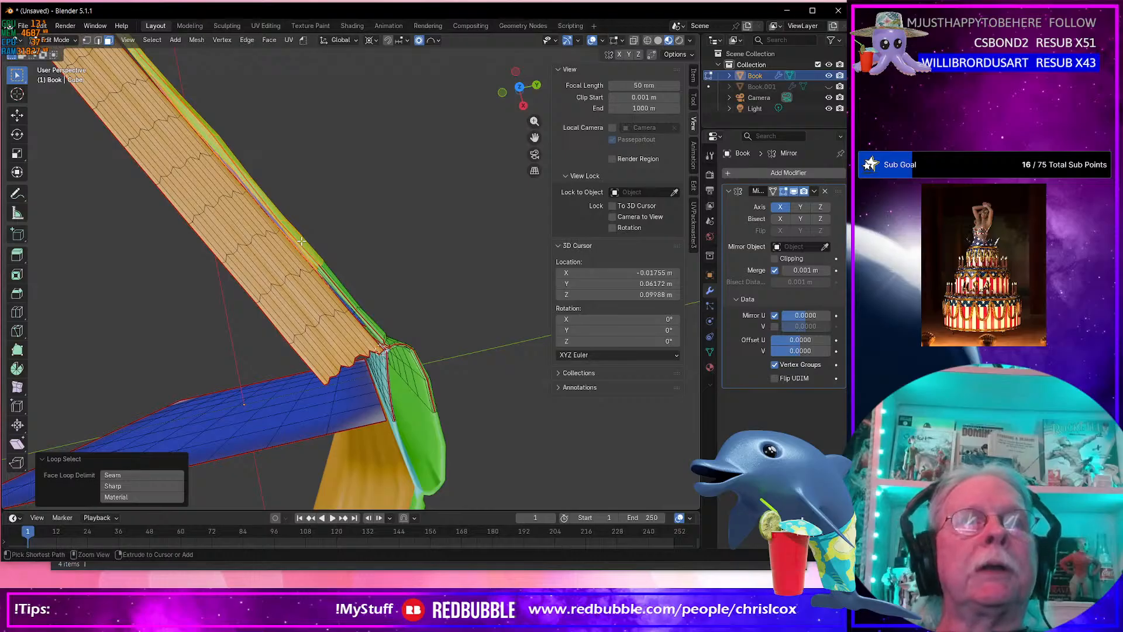
pyautogui.press('ctrl+KP_Add')
pyautogui.press('ctrl+KP_Add')
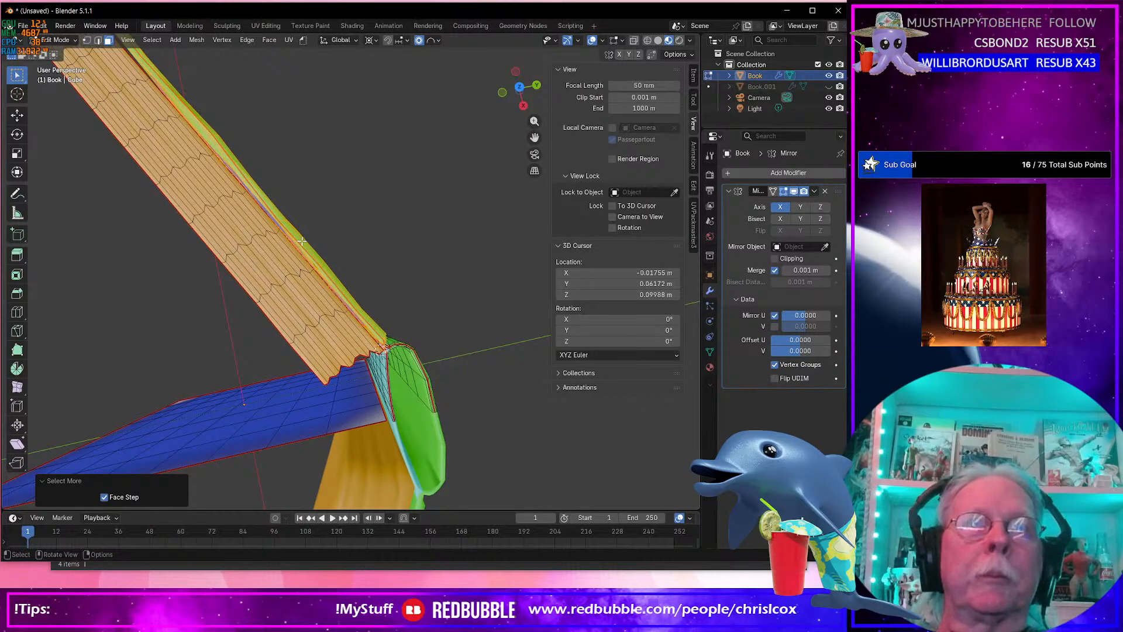
# Try to move the selected cover toward the spine in top view, about 0.0024 m in X and 0.0008 m in Y.
pyautogui.keyDown('shift'); pyautogui.moveTo(301, 241); pyautogui.dragTo(304, 268, button='middle'); pyautogui.keyUp('shift')
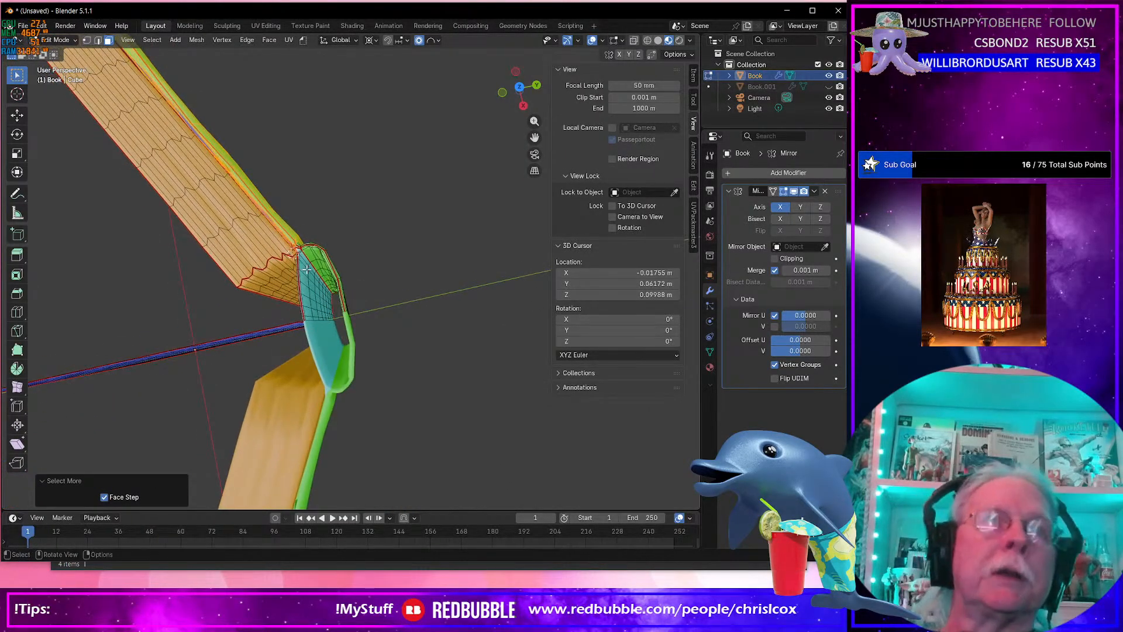
pyautogui.press('KP_7')
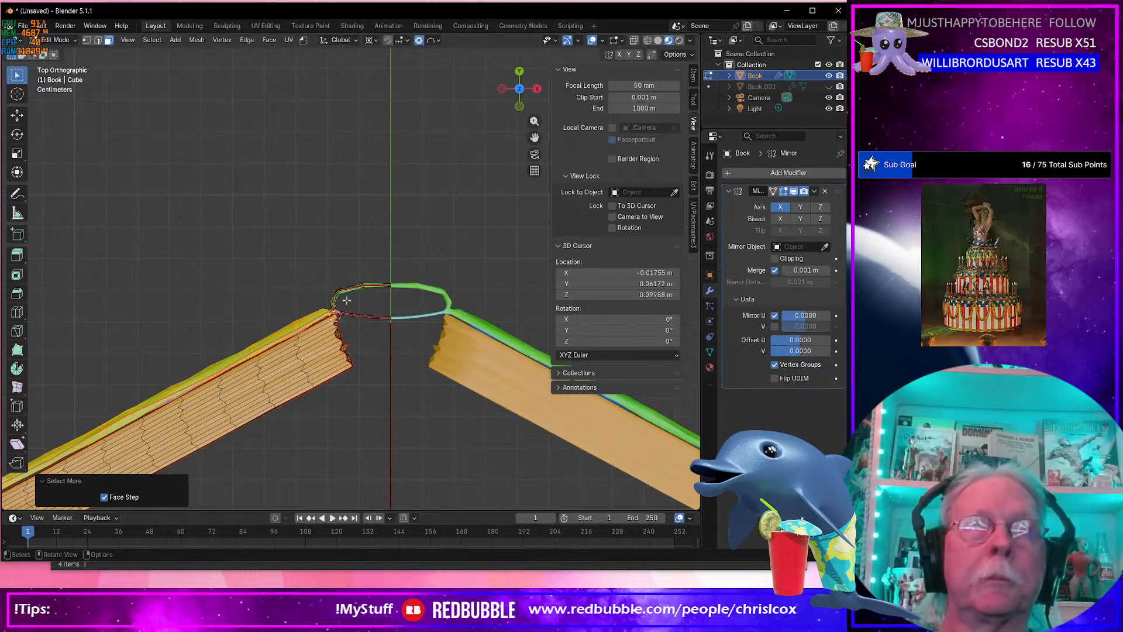
pyautogui.press('g')
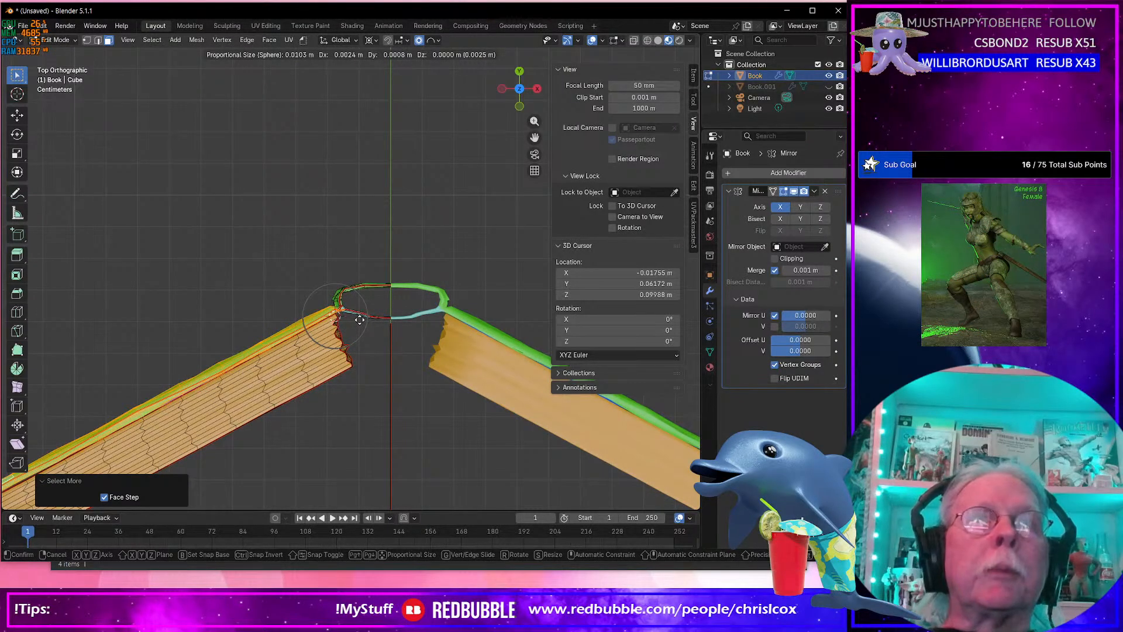
pyautogui.click(359, 319)
# Activate the Move tool for the selected cover faces beside the spine.
pyautogui.moveTo(359, 319); pyautogui.dragTo(445, 303, button='middle')
pyautogui.scroll(-4, 466, 299)
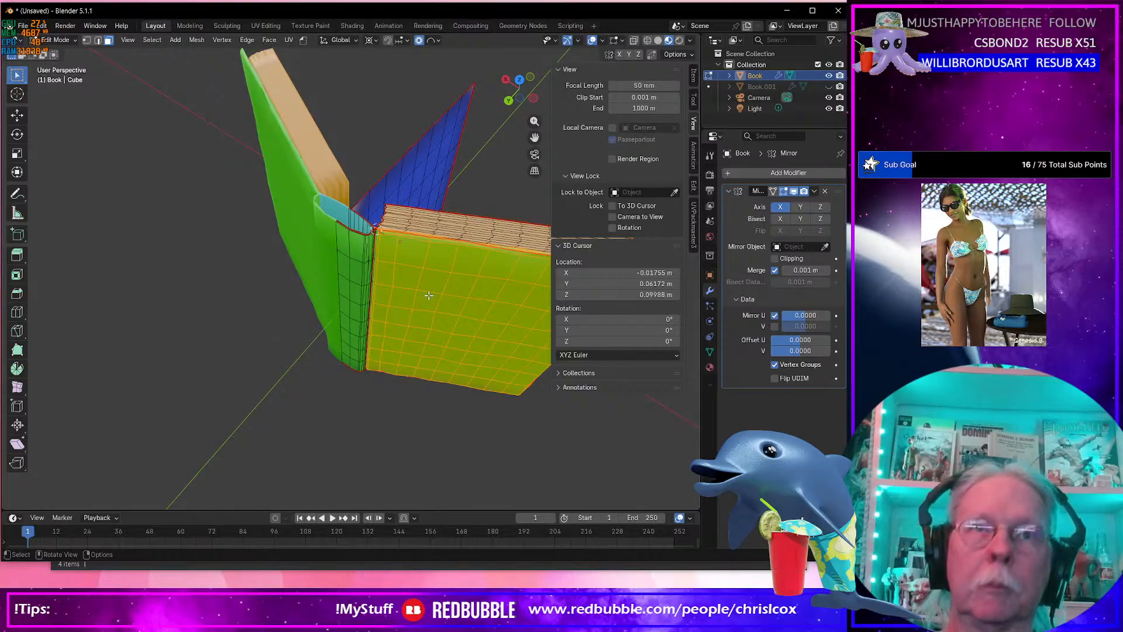
pyautogui.hotkey('shift', 'space')
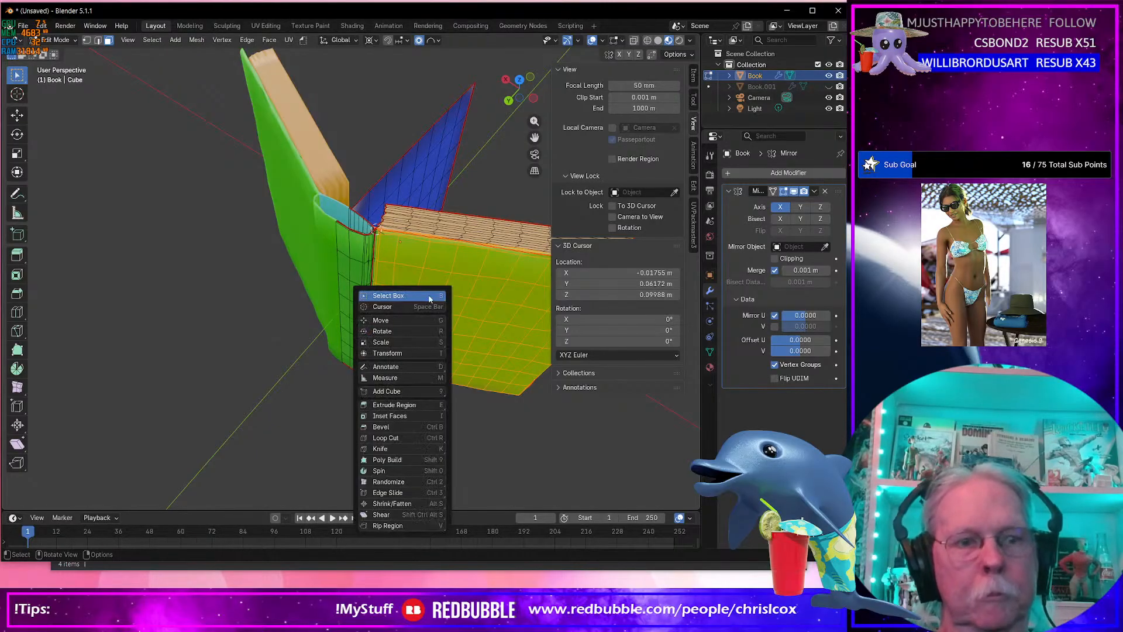
pyautogui.press('Escape')
pyautogui.hotkey('shift', 'space')
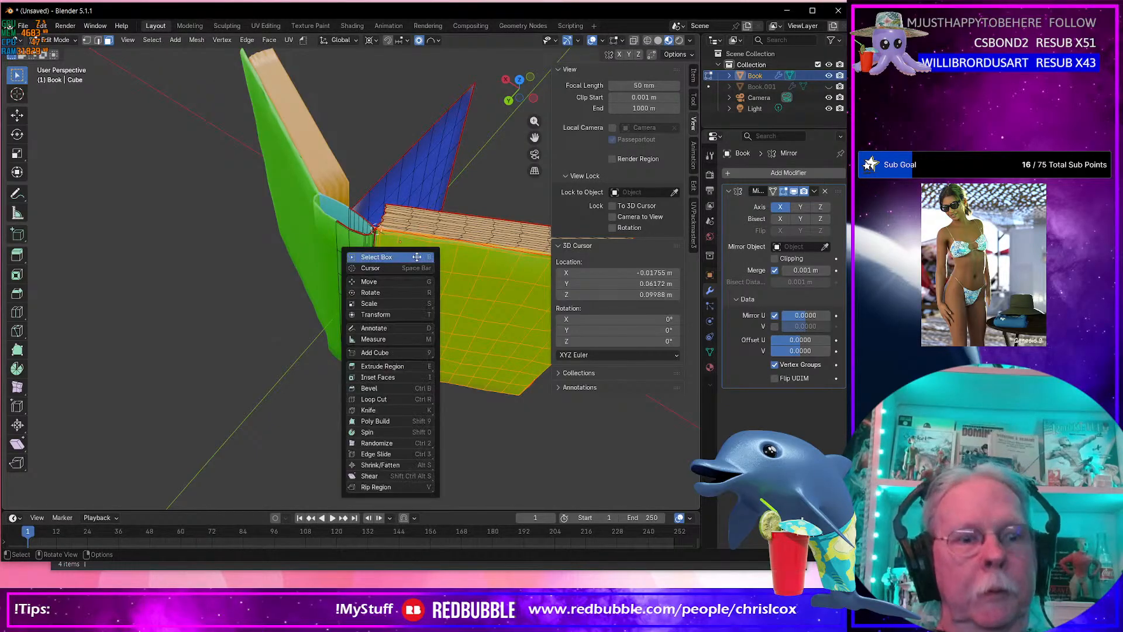
pyautogui.press('g')
pyautogui.scroll(3, 347, 239)
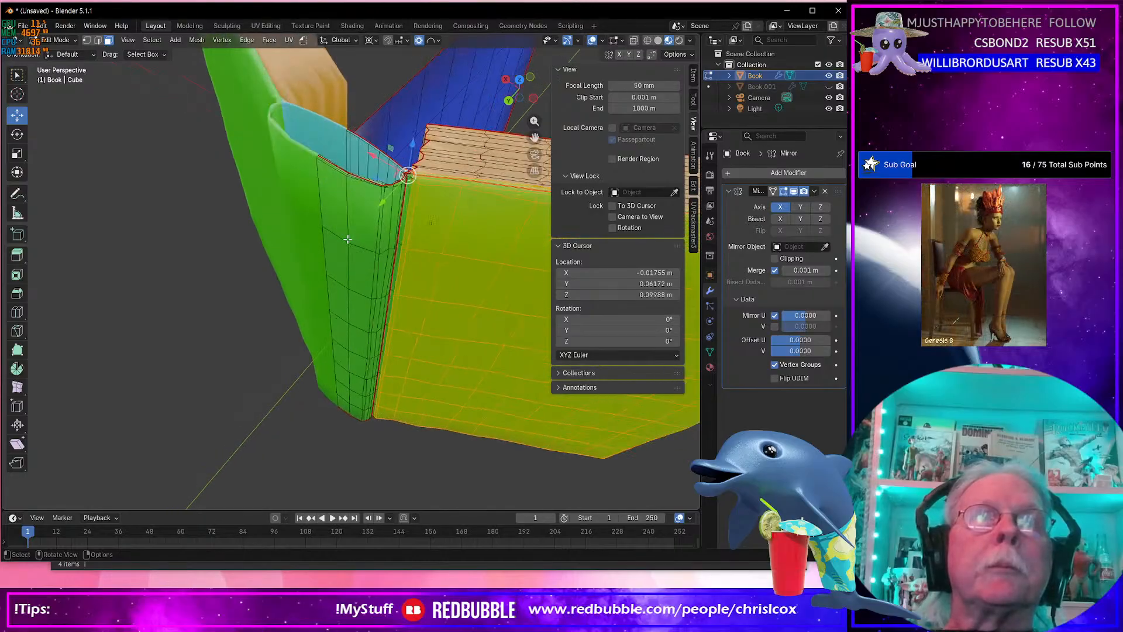
# Try to move the cover horizontally toward the spine, about 0.0025 m in X and 0.0010 m in Y, and undo the attempt.
pyautogui.press('g')
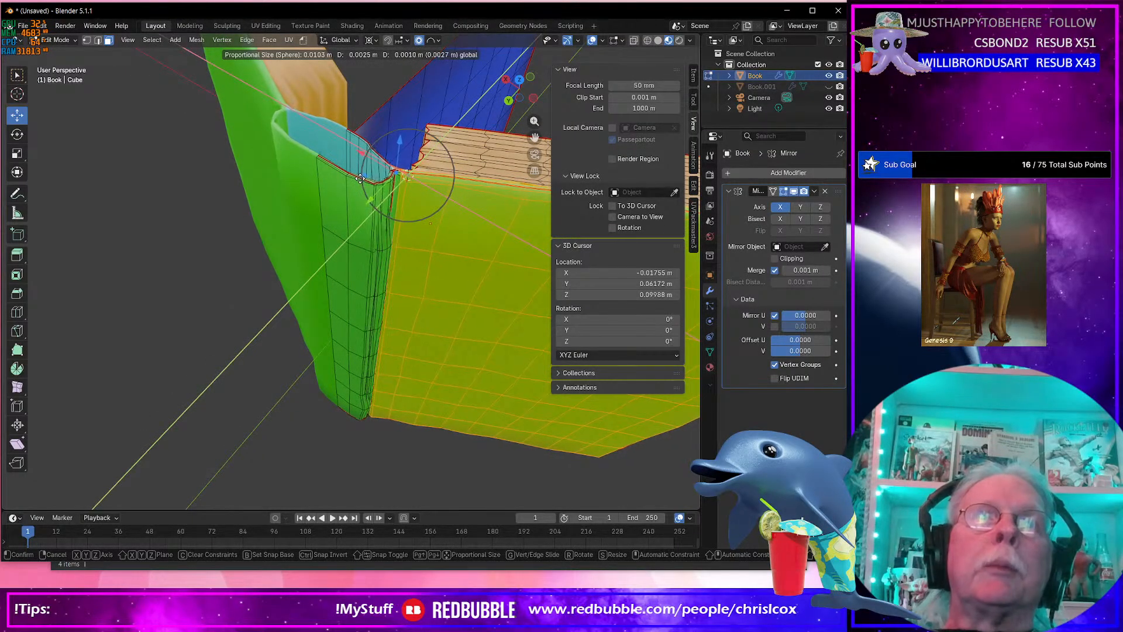
pyautogui.moveTo(369, 187); pyautogui.dragTo(373, 184)
pyautogui.hotkey('ctrl', 'z')
pyautogui.moveTo(424, 264); pyautogui.dragTo(380, 251, button='middle')
pyautogui.moveTo(355, 151)
pyautogui.mouseDown()
pyautogui.moveTo(322, 142)
pyautogui.moveTo(357, 151)
pyautogui.mouseUp()
# Try small moves of the cover in the XY plane near the hinge, with the proportional size enlarged to 0.0356 m.
pyautogui.moveTo(365, 196); pyautogui.dragTo(450, 289, button='middle')
pyautogui.scroll(8, 398, 230)
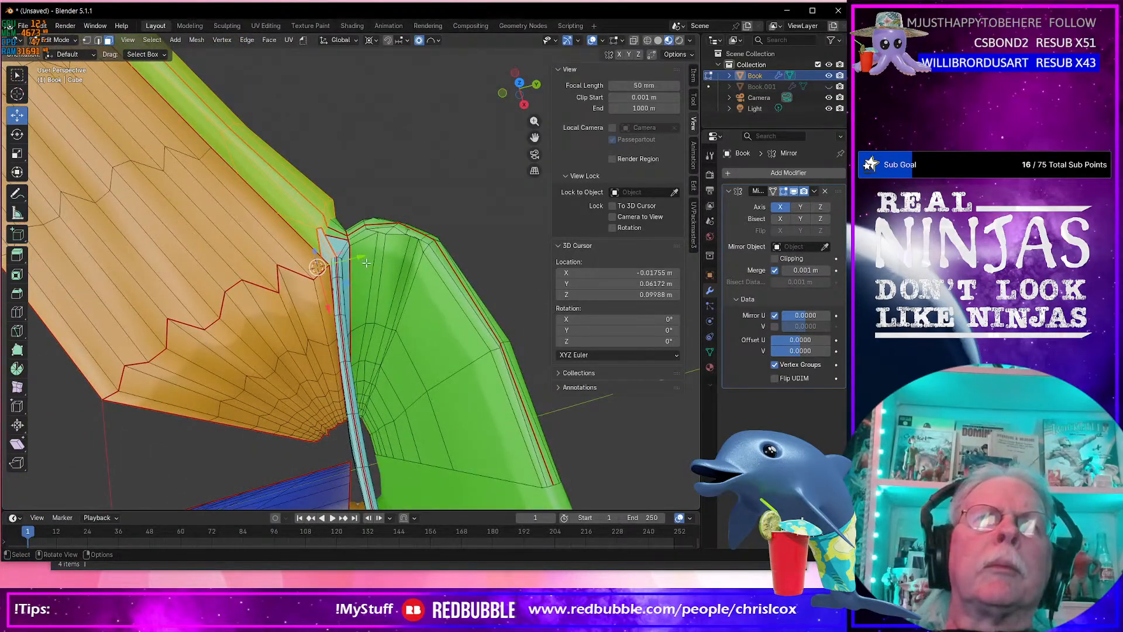
pyautogui.press('g')
pyautogui.hotkey('shift', 'z')
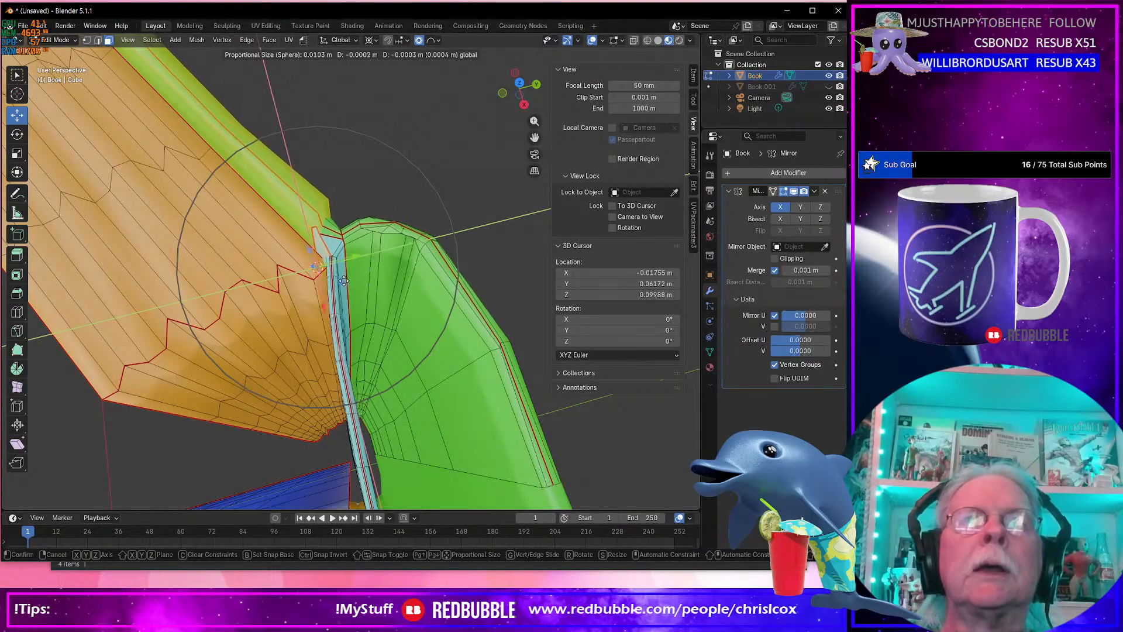
pyautogui.scroll(-3, 351, 287)
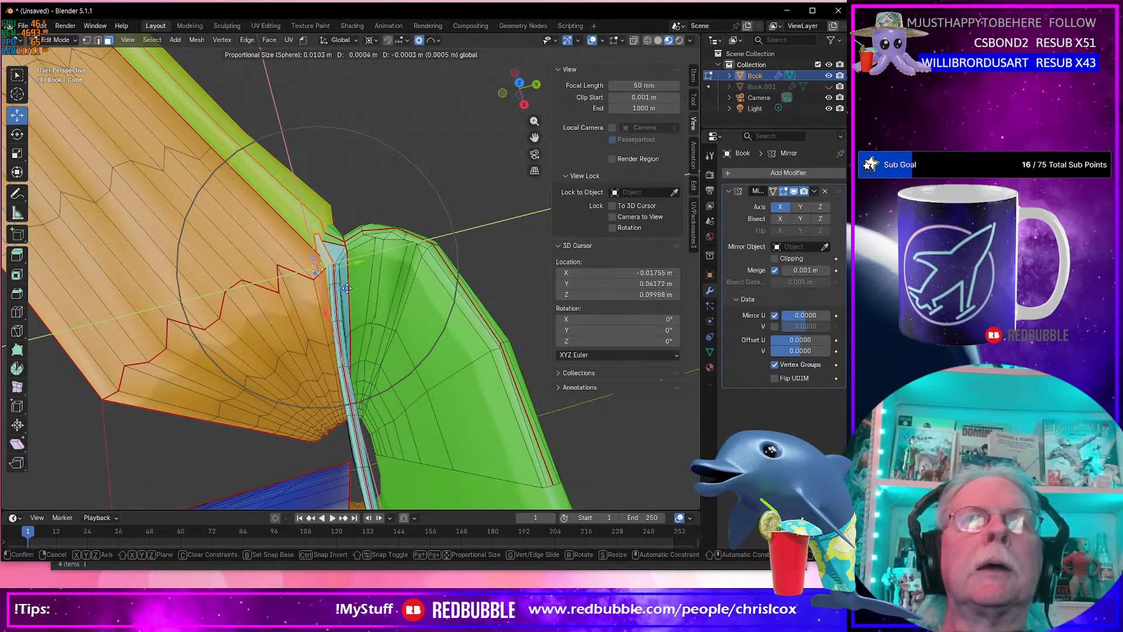
pyautogui.scroll(-8, 354, 293)
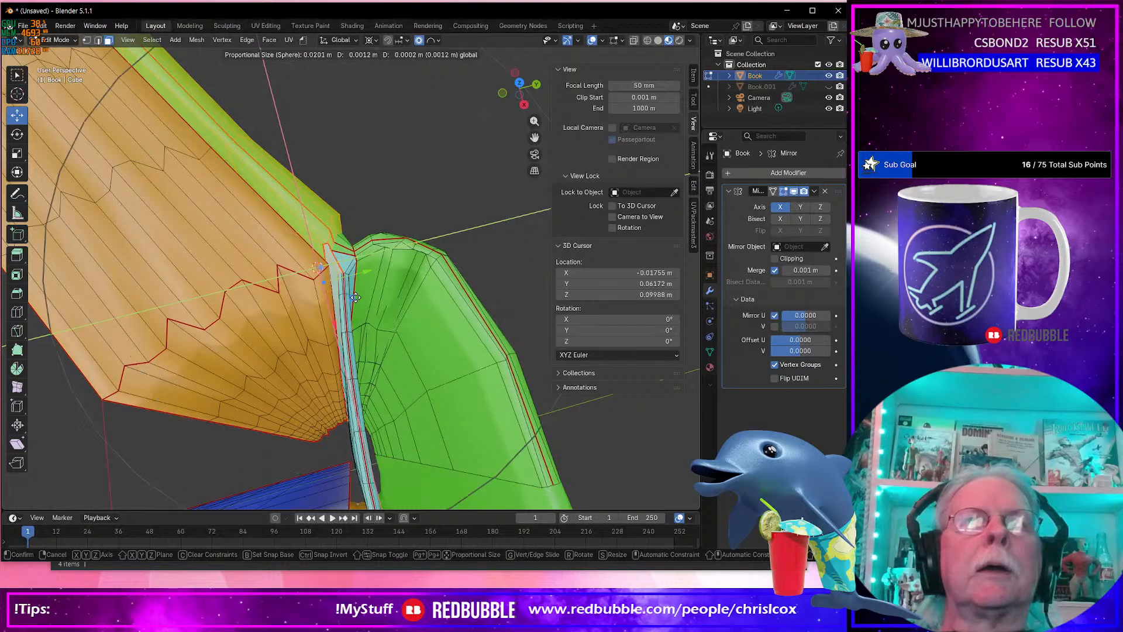
pyautogui.scroll(-4, 356, 298)
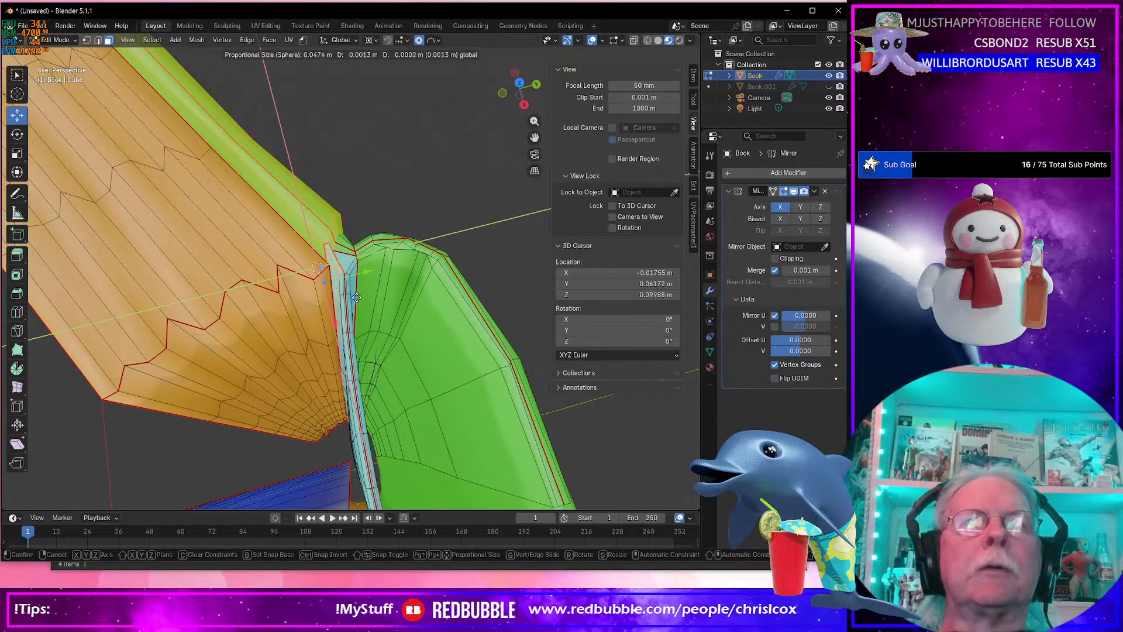
pyautogui.scroll(-3, 356, 297)
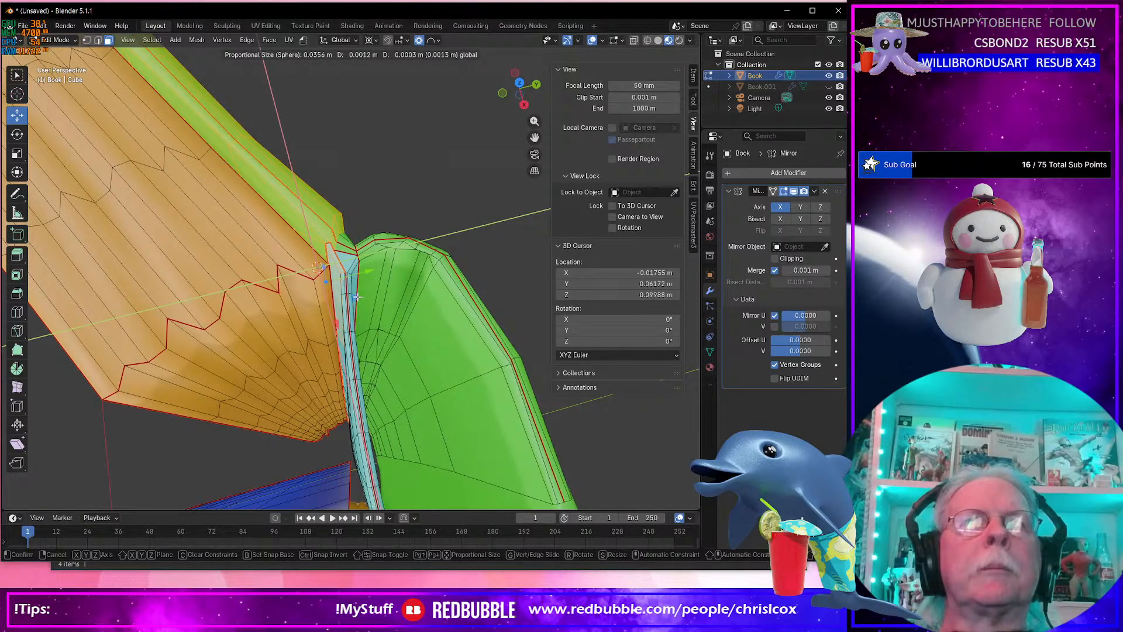
pyautogui.click(355, 295)
pyautogui.moveTo(356, 293); pyautogui.dragTo(262, 277, button='middle')
pyautogui.press('g')
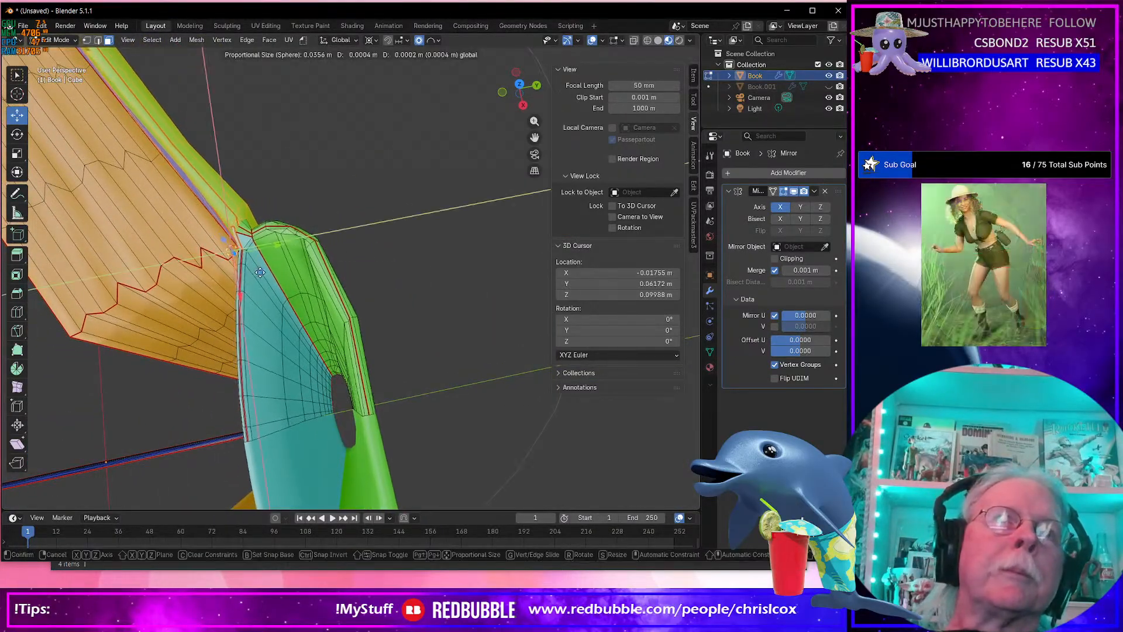
pyautogui.click(315, 286)
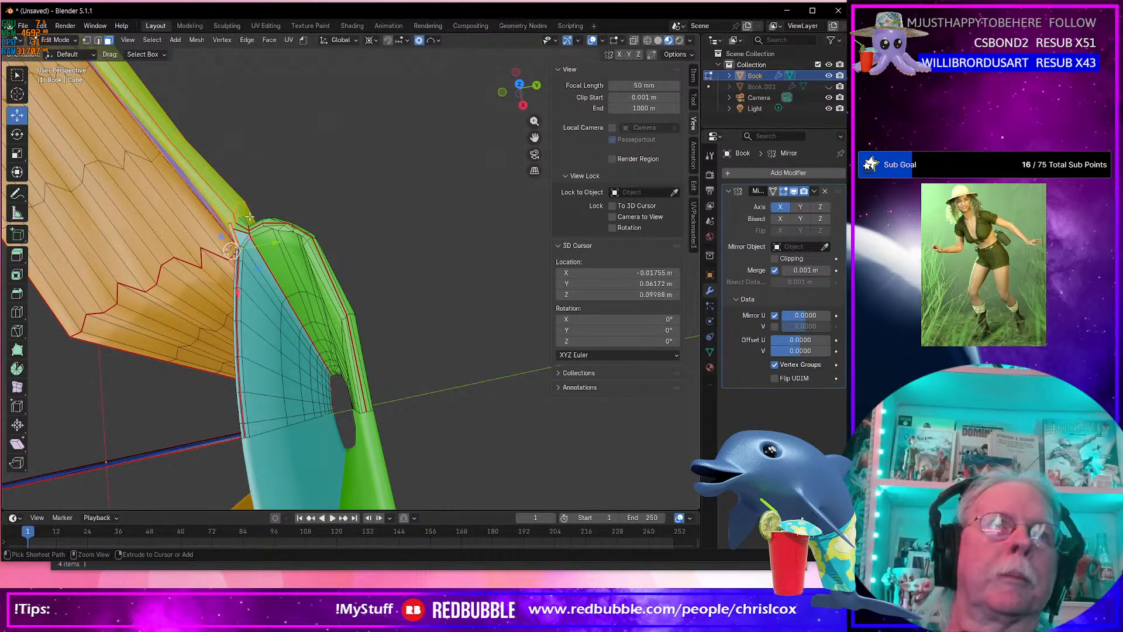
# Try to move the cover and adjoining hinge loop about 0.0022 m in X and 0.0012 m in Y with proportional size 0.0113 m.
pyautogui.press('ctrl+KP_Add')
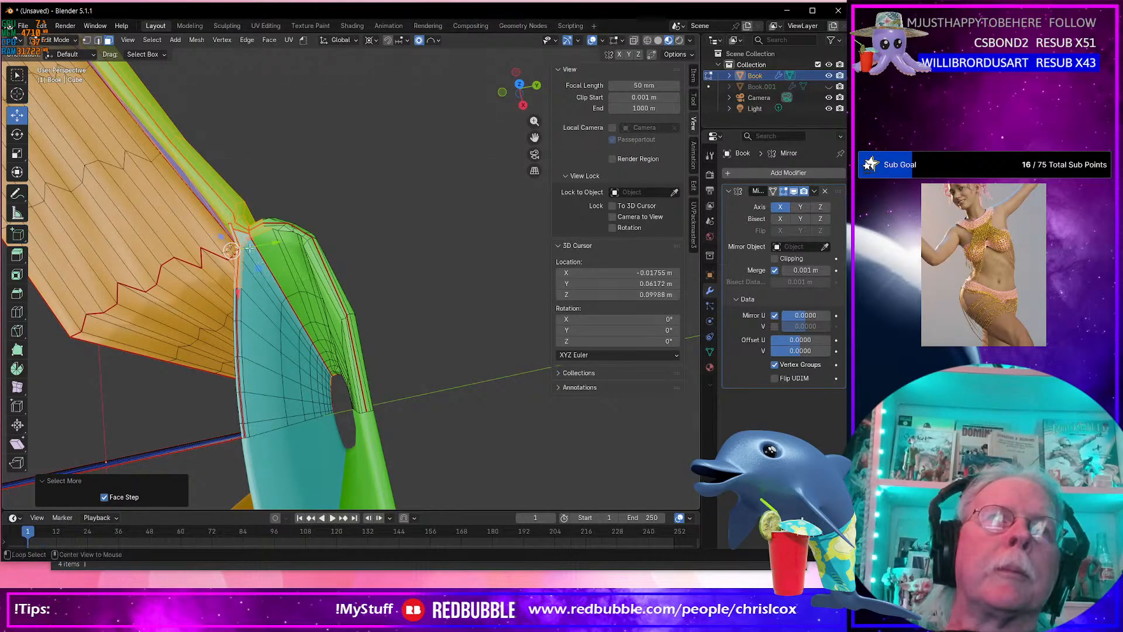
pyautogui.keyDown('alt'); pyautogui.click(248, 242); pyautogui.keyUp('alt')
pyautogui.keyDown('alt'); pyautogui.keyDown('shift'); pyautogui.click(247, 245); pyautogui.keyUp('shift'); pyautogui.keyUp('alt')
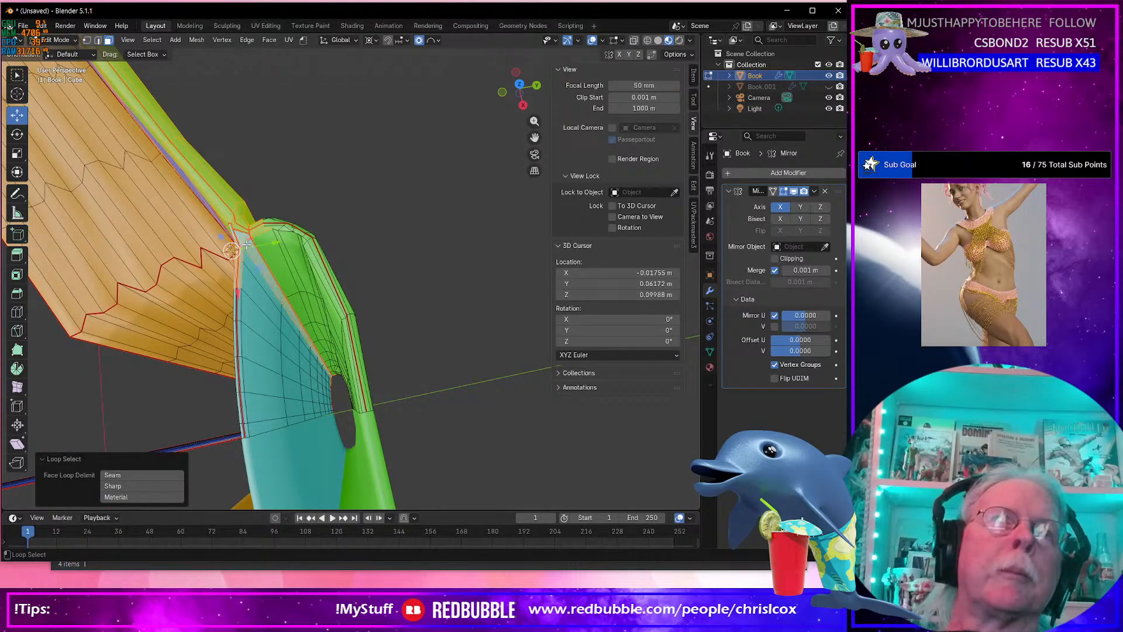
pyautogui.press('g')
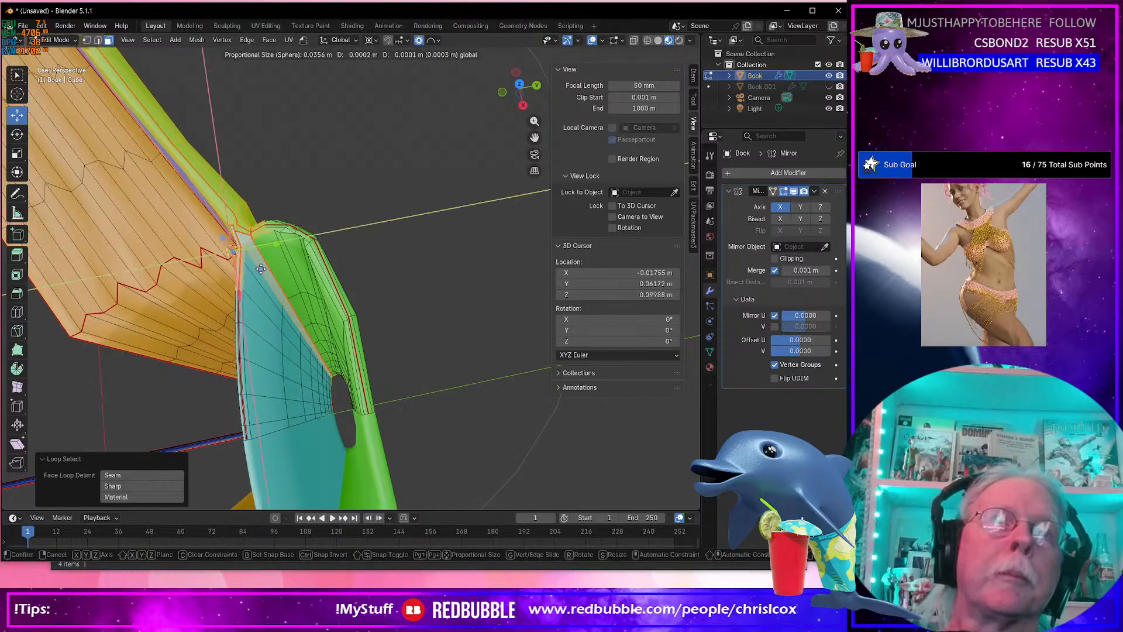
pyautogui.scroll(6, 260, 270)
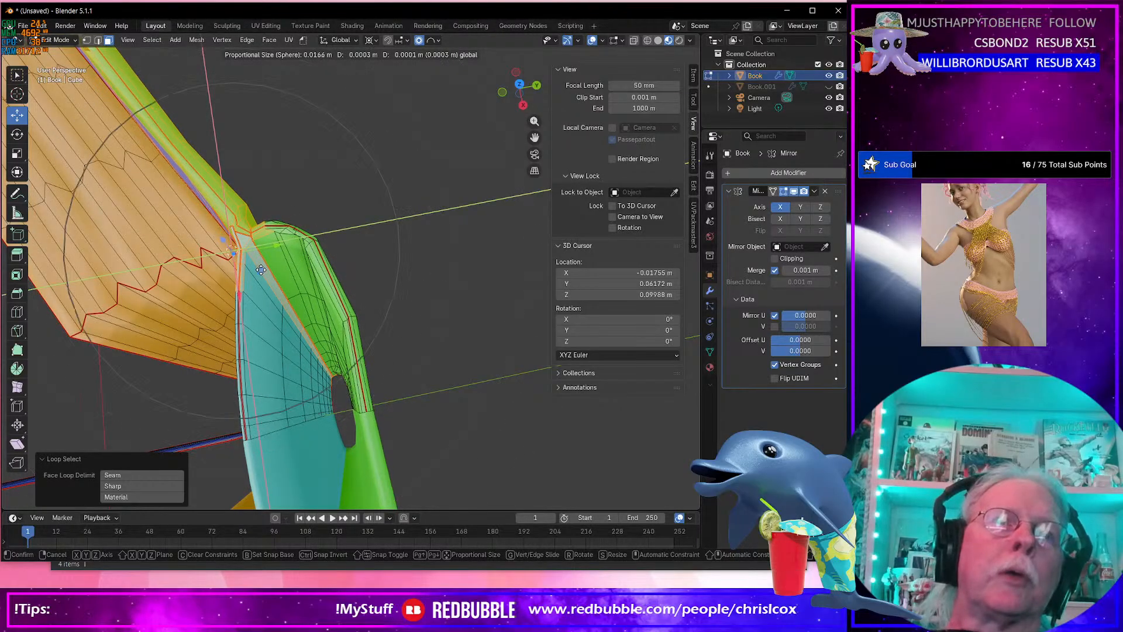
pyautogui.scroll(3, 266, 279)
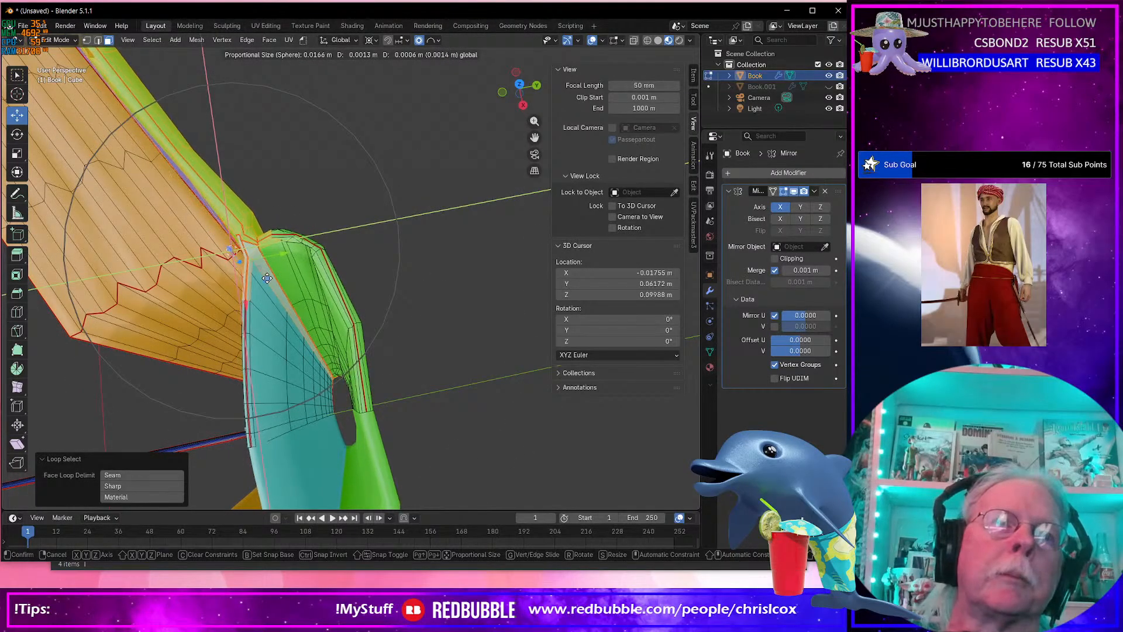
pyautogui.scroll(1, 266, 279)
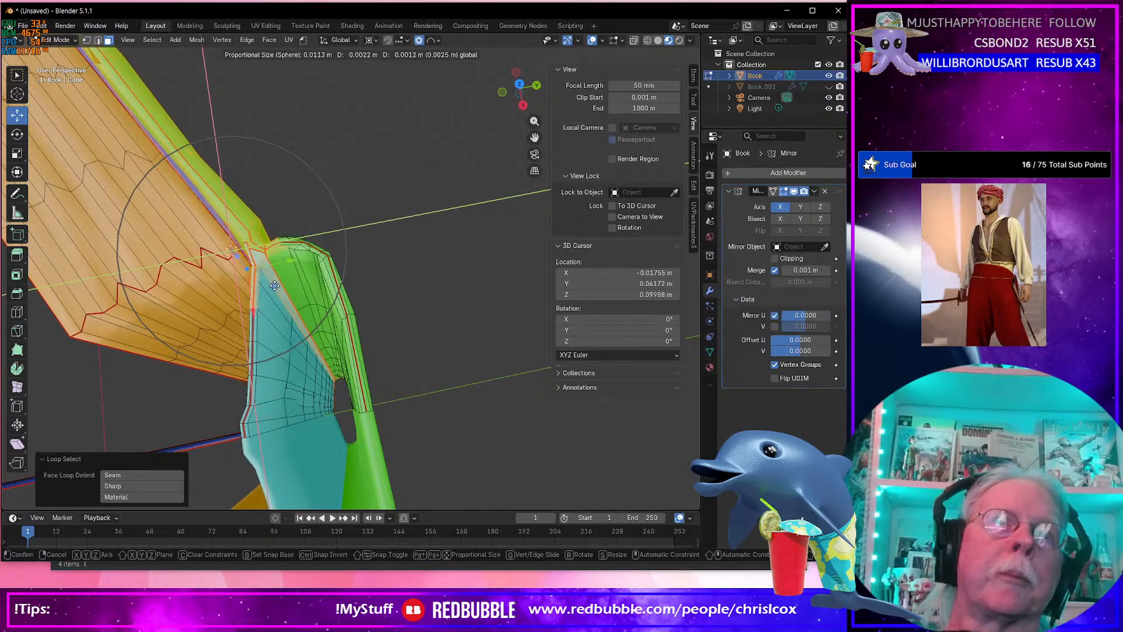
pyautogui.click(275, 288)
pyautogui.moveTo(275, 287); pyautogui.dragTo(453, 282, button='middle')
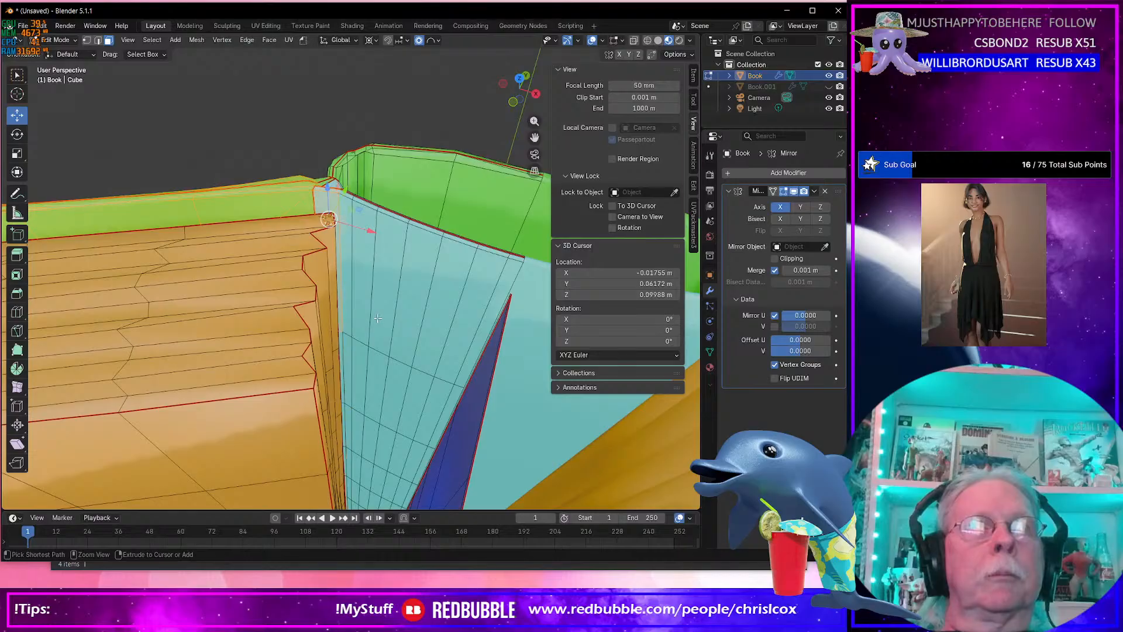
# Select the whole page block together with the loose page beside it and hide them.
pyautogui.moveTo(377, 318); pyautogui.dragTo(312, 302, button='middle')
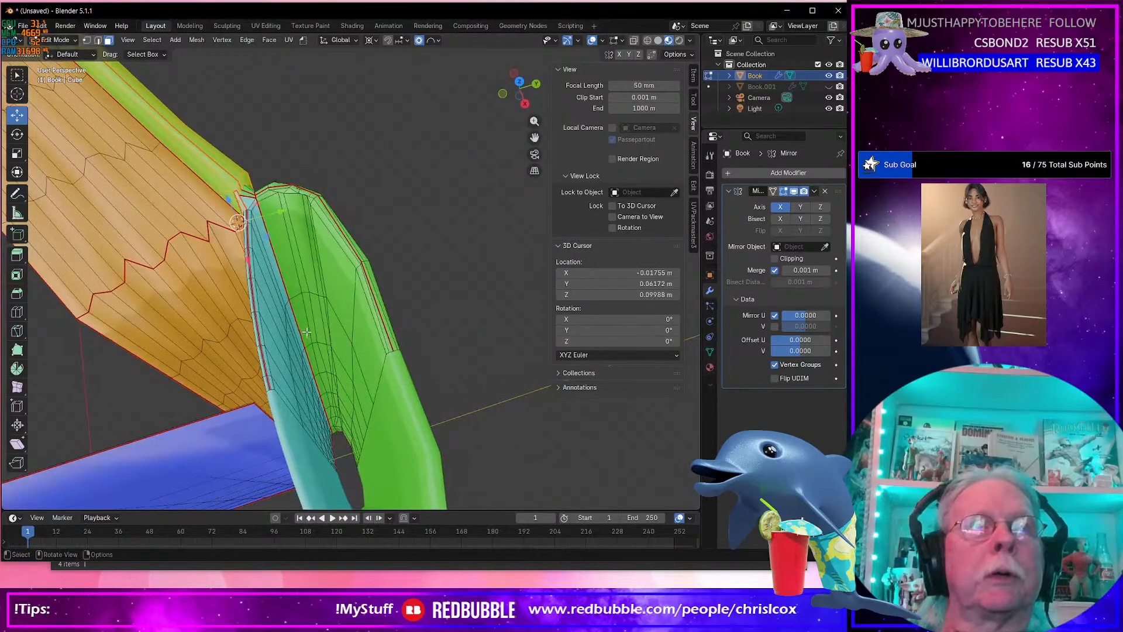
pyautogui.scroll(3, 313, 302)
pyautogui.scroll(-9, 247, 294)
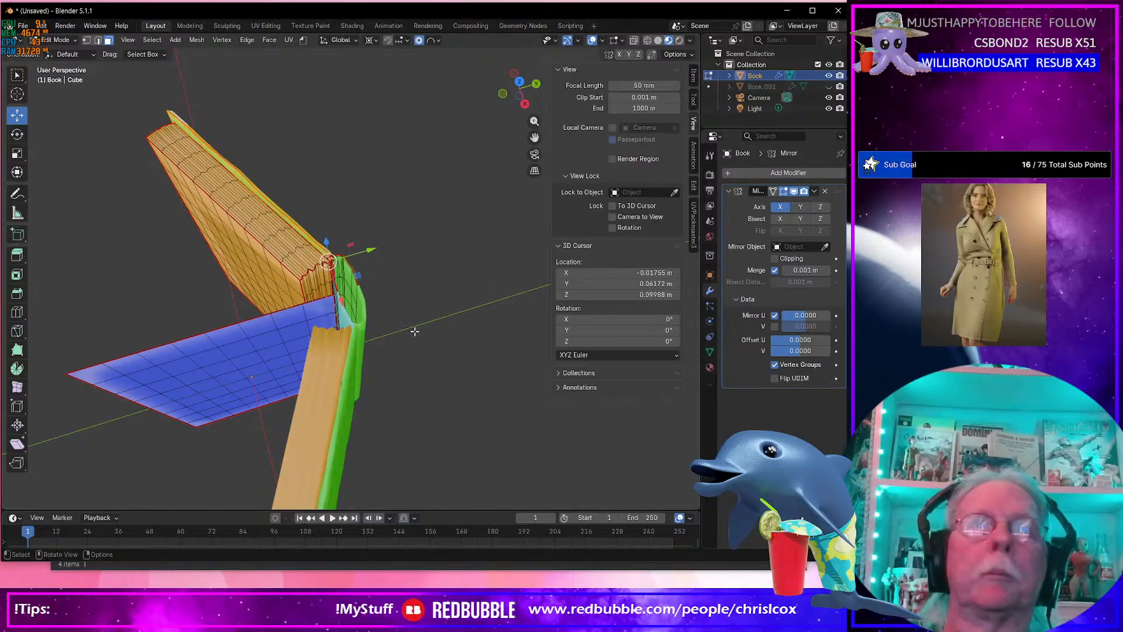
pyautogui.click(411, 330)
pyautogui.moveTo(321, 291); pyautogui.dragTo(358, 279, button='middle')
pyautogui.click(304, 284)
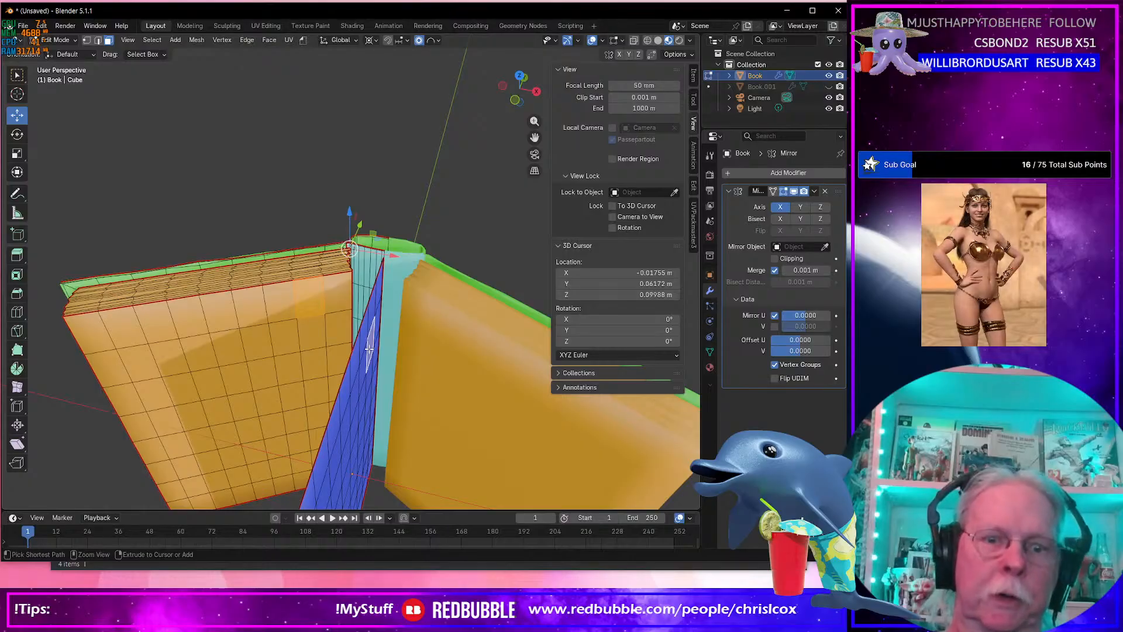
pyautogui.hotkey('ctrl', 'l')
pyautogui.press('ctrl+KP_Add')
pyautogui.press('ctrl+KP_Add')
pyautogui.press('ctrl+KP_Add')
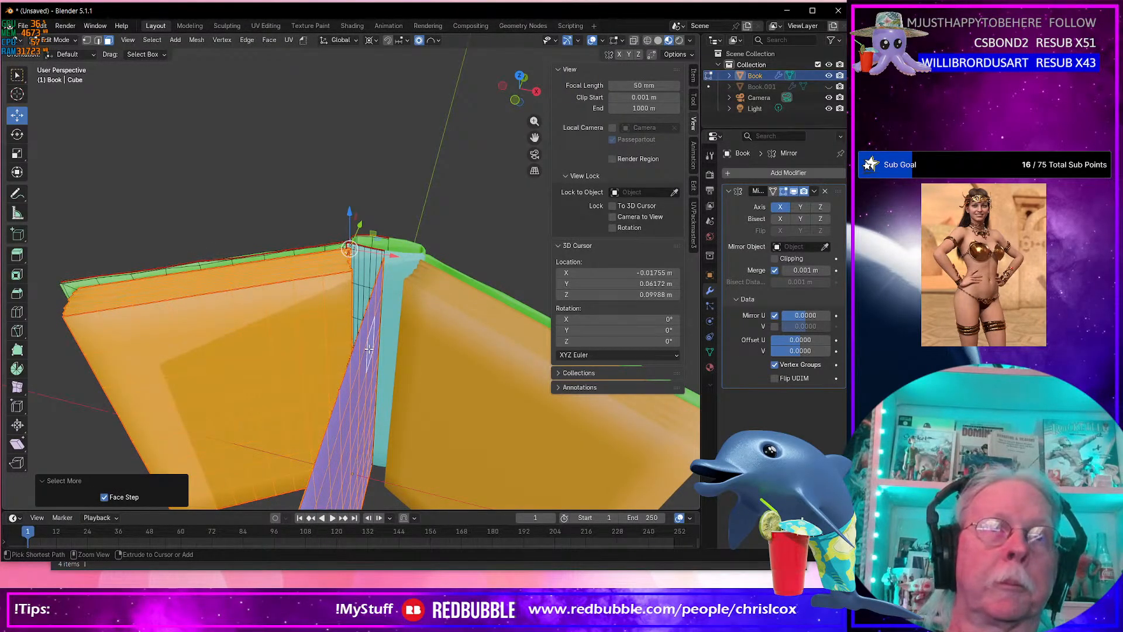
pyautogui.press('h')
# Select two face loops running down the exposed cover, one near the hinge and one near the outer edge.
pyautogui.moveTo(374, 351); pyautogui.dragTo(348, 369, button='middle')
pyautogui.scroll(4, 390, 358)
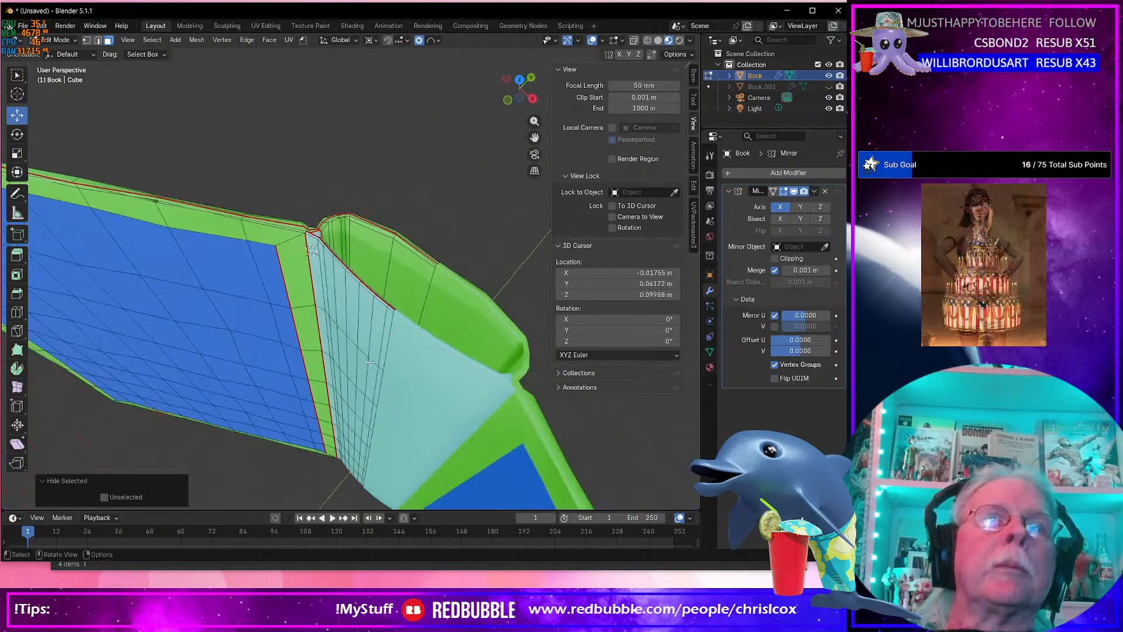
pyautogui.keyDown('alt'); pyautogui.click(274, 238); pyautogui.keyUp('alt')
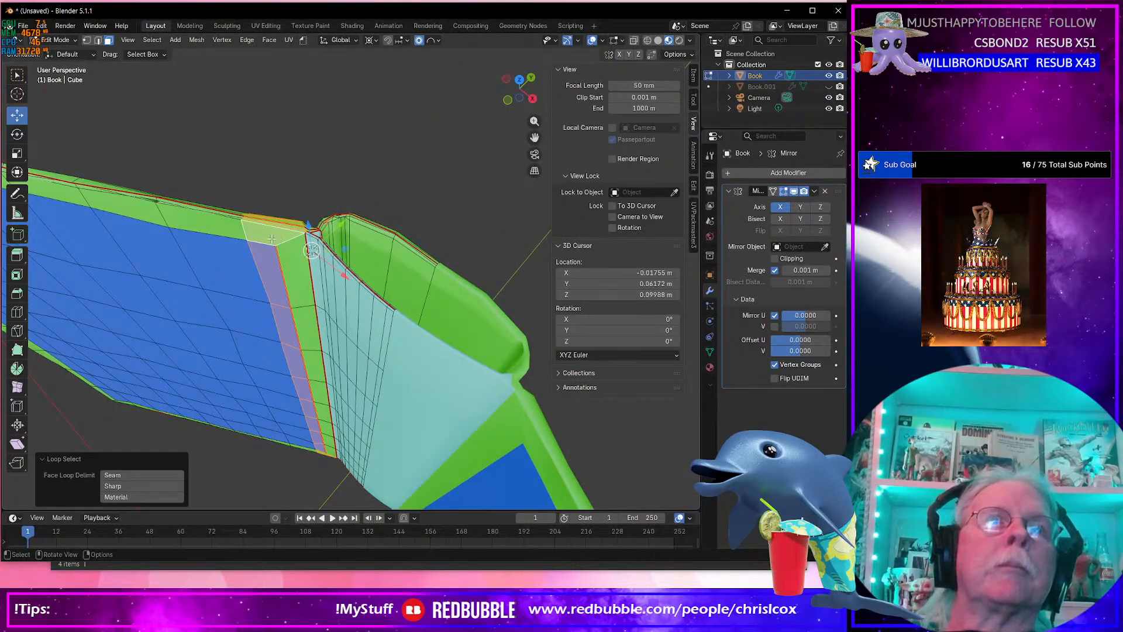
pyautogui.keyDown('shift'); pyautogui.moveTo(270, 239); pyautogui.dragTo(403, 307, button='middle'); pyautogui.keyUp('shift')
pyautogui.scroll(3, 472, 258)
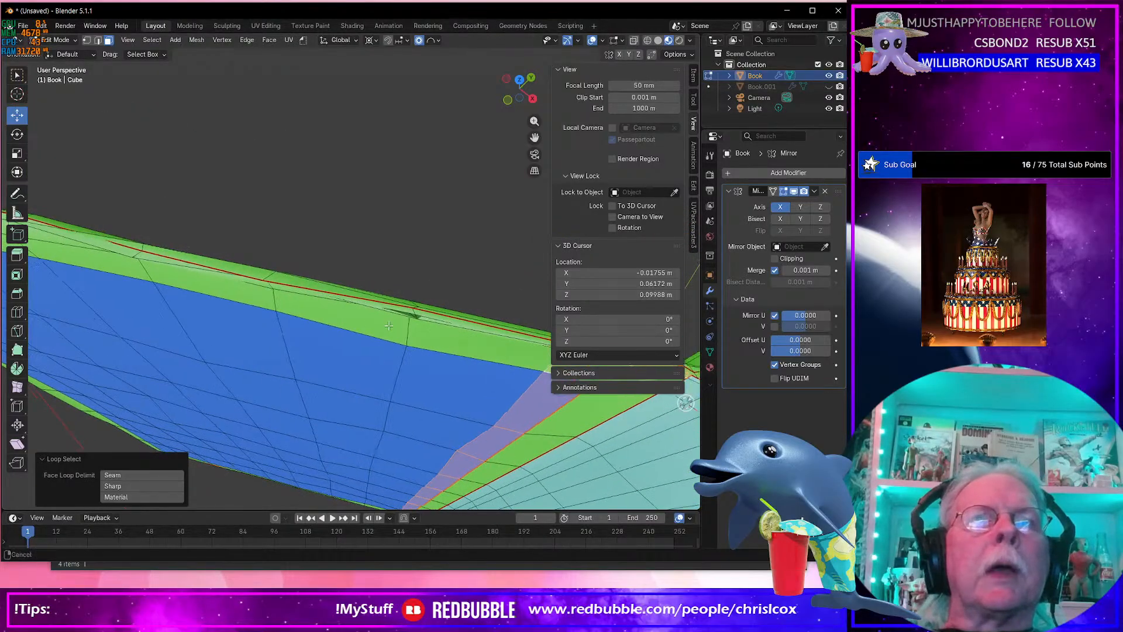
pyautogui.moveTo(315, 297); pyautogui.dragTo(346, 249, button='middle')
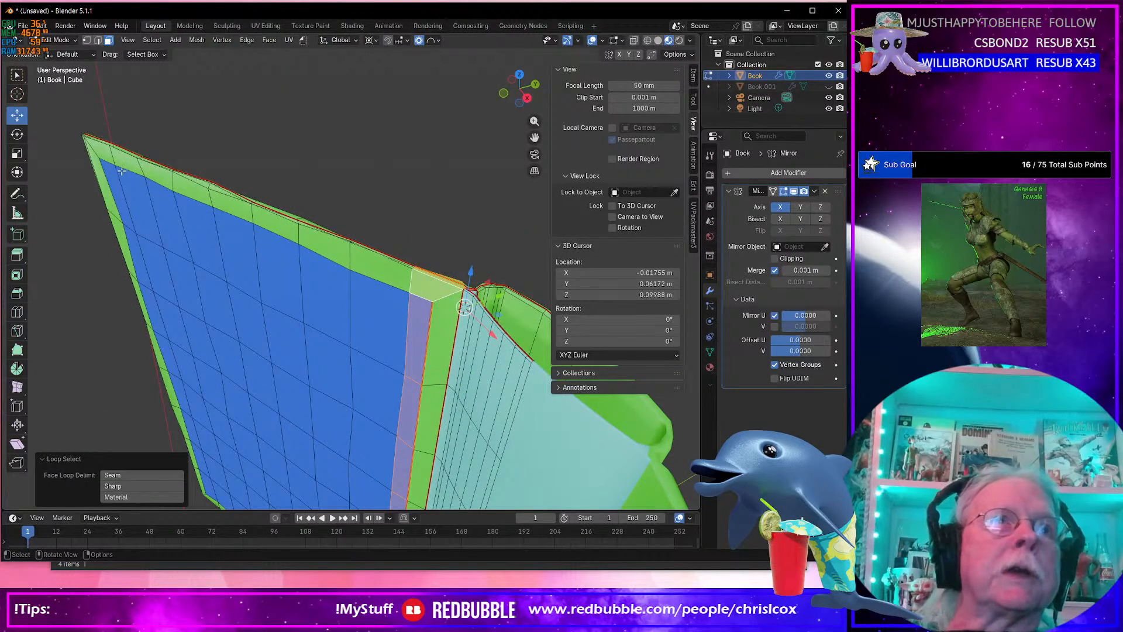
pyautogui.keyDown('alt'); pyautogui.keyDown('shift'); pyautogui.click(143, 174); pyautogui.keyUp('shift'); pyautogui.keyUp('alt')
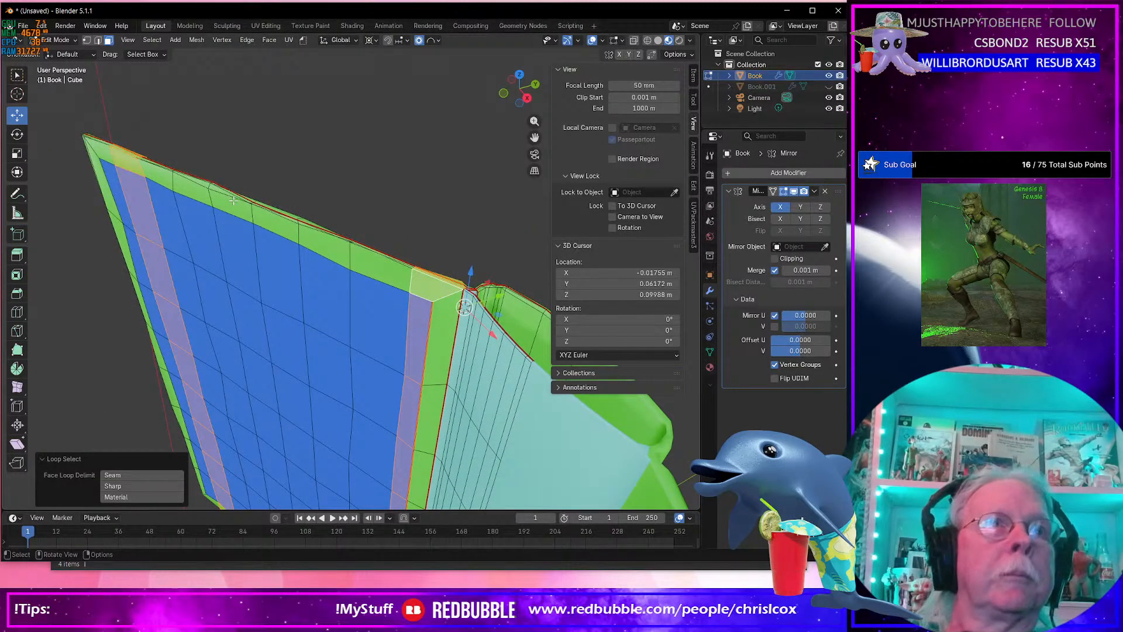
# Grow the selection across the entire cover, shrink it by one ring, and add the face loop beside the hinge.
pyautogui.press('ctrl+KP_Add')
pyautogui.press('ctrl+KP_Add')
pyautogui.press('ctrl+KP_Add')
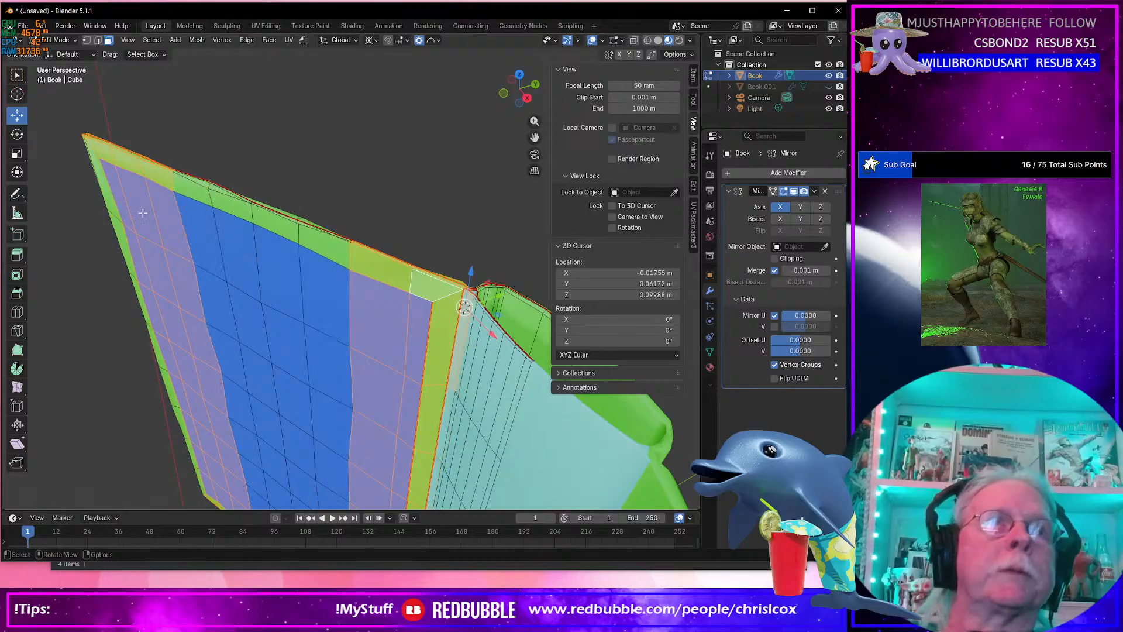
pyautogui.press('ctrl+KP_Add')
pyautogui.press('ctrl+KP_Add')
pyautogui.press('ctrl+KP_Add')
pyautogui.press('ctrl+KP_Add')
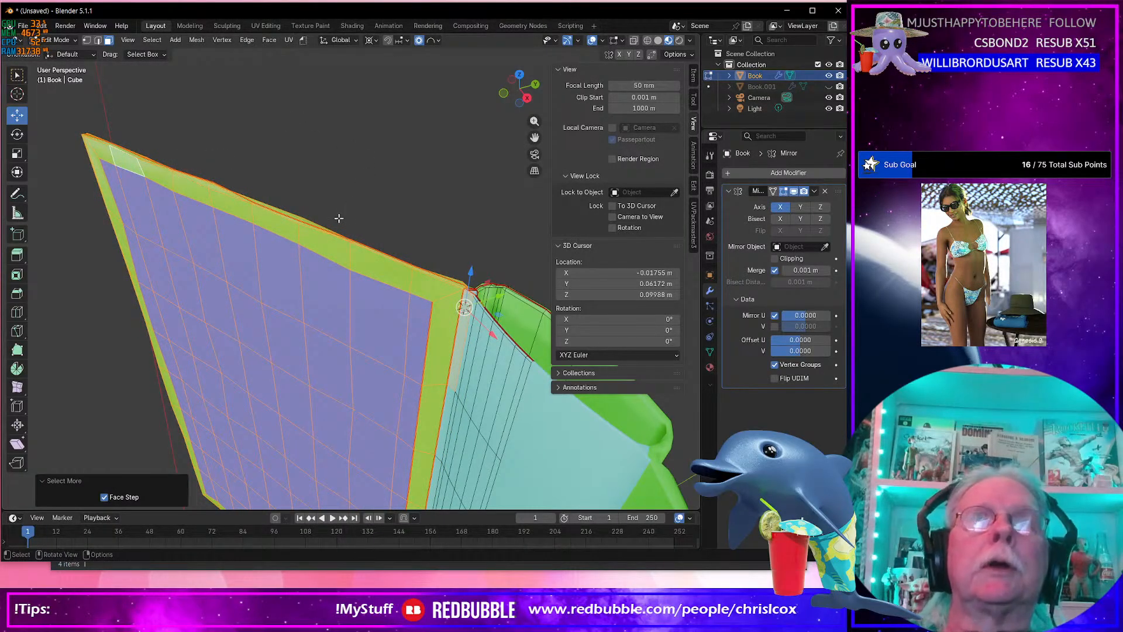
pyautogui.press('ctrl+KP_Subtract')
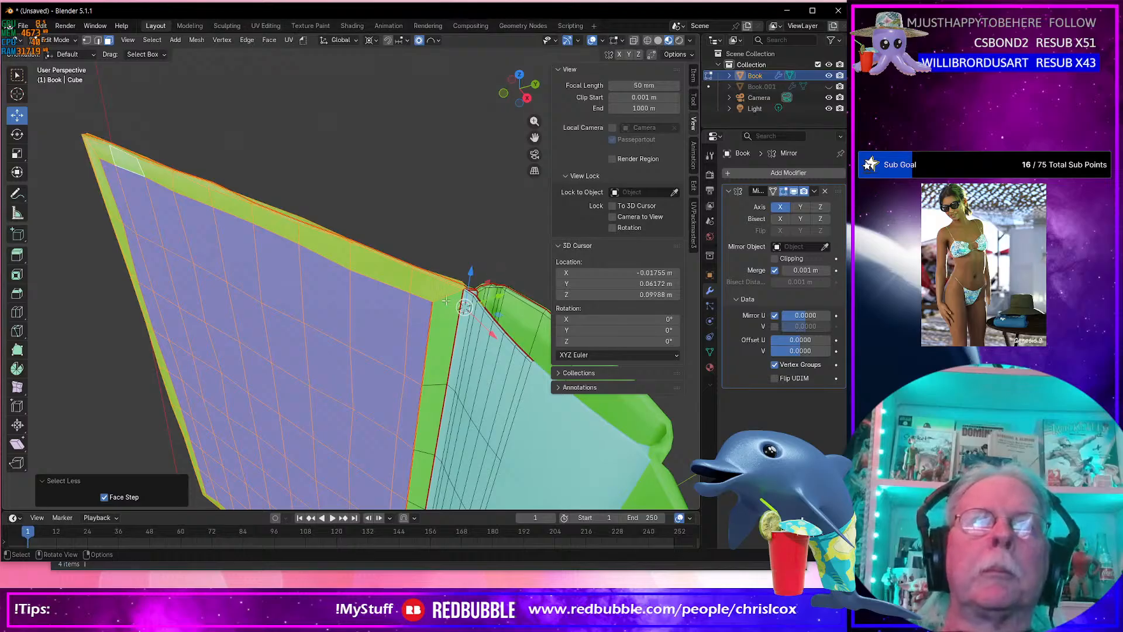
pyautogui.keyDown('alt'); pyautogui.keyDown('shift'); pyautogui.click(438, 384); pyautogui.keyUp('shift'); pyautogui.keyUp('alt')
# Try to move the selected cover about 0.0020 m in X in top view with proportional size 0.0094 m, and undo the move.
pyautogui.moveTo(437, 386); pyautogui.dragTo(358, 303, button='middle')
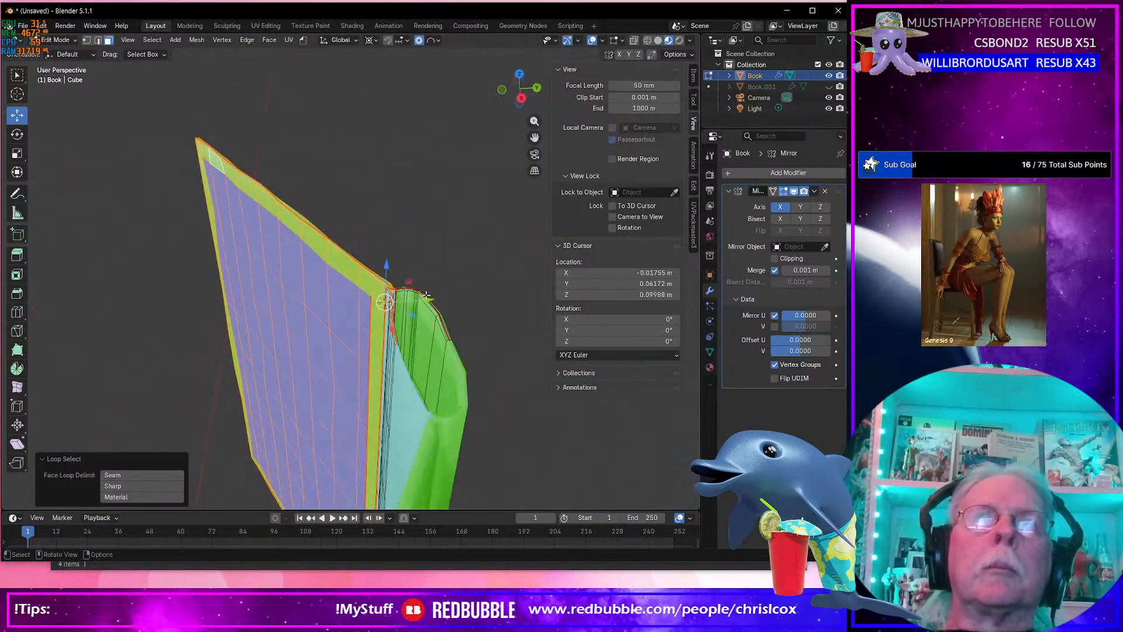
pyautogui.click(439, 41)
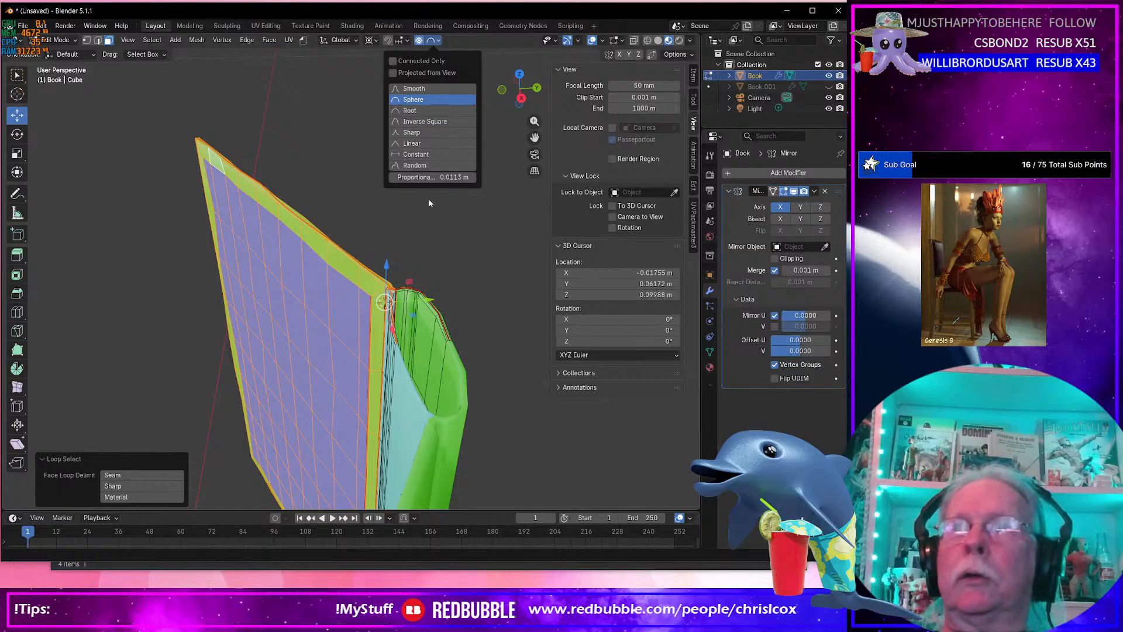
pyautogui.moveTo(394, 251); pyautogui.dragTo(316, 269, button='middle')
pyautogui.scroll(6, 429, 269)
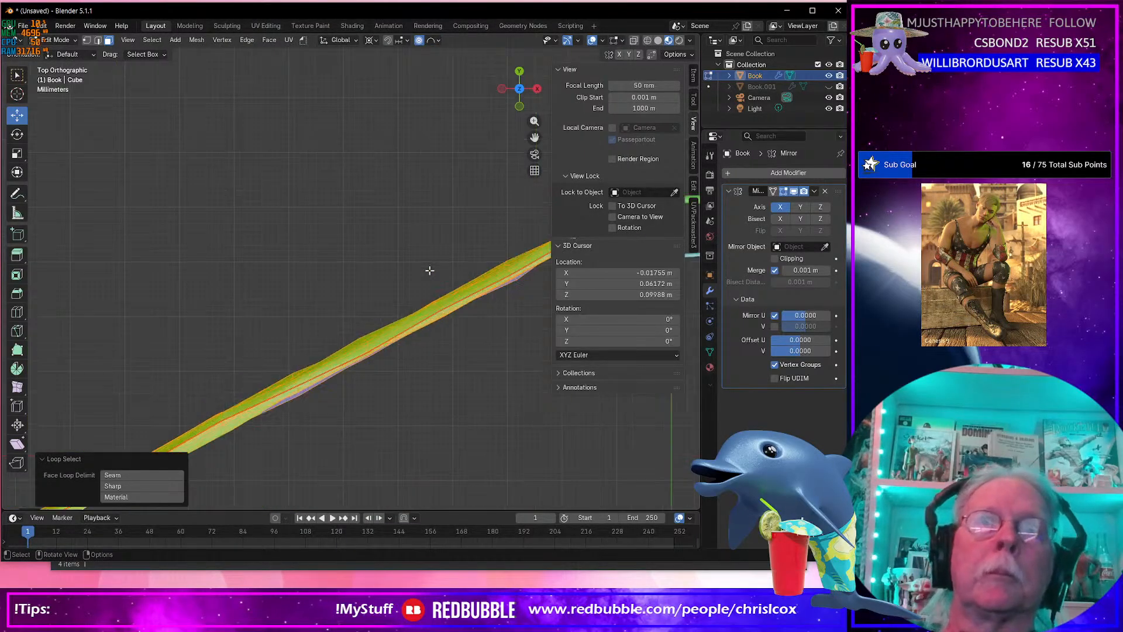
pyautogui.keyDown('shift'); pyautogui.moveTo(437, 269); pyautogui.dragTo(31, 312, button='middle'); pyautogui.keyUp('shift')
pyautogui.keyDown('shift'); pyautogui.moveTo(241, 311); pyautogui.dragTo(126, 359, button='middle'); pyautogui.keyUp('shift')
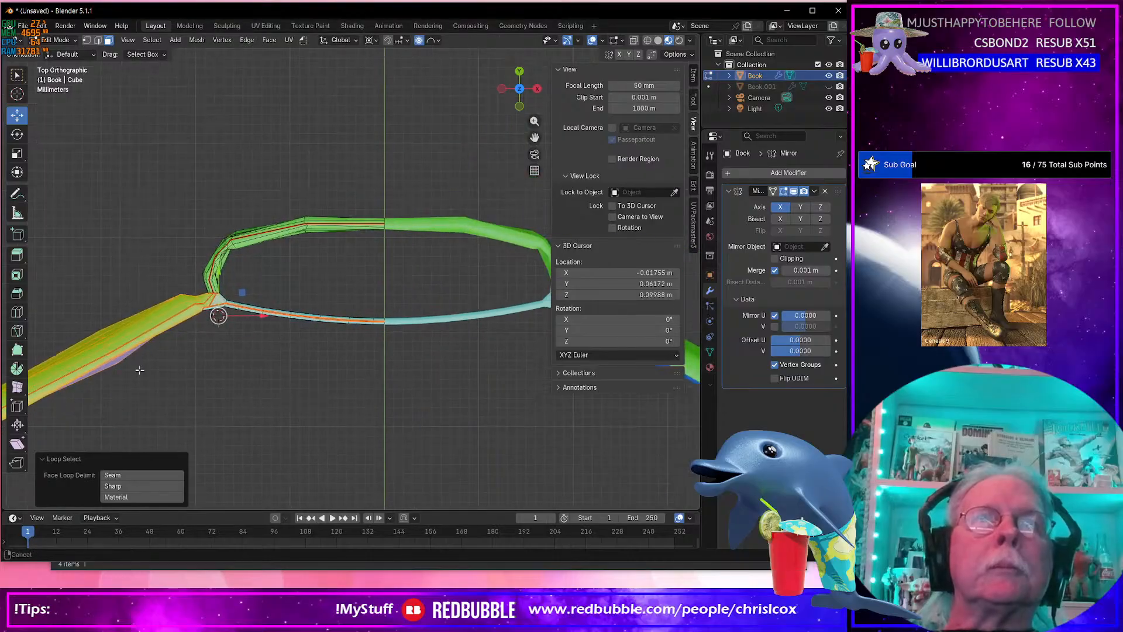
pyautogui.press('g')
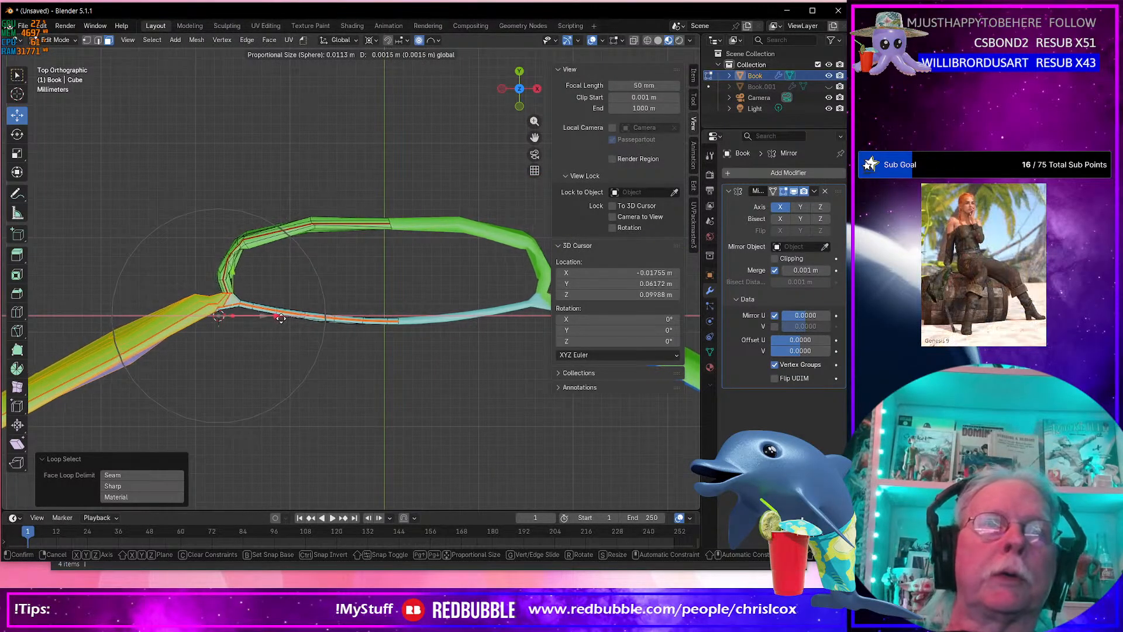
pyautogui.scroll(4, 286, 320)
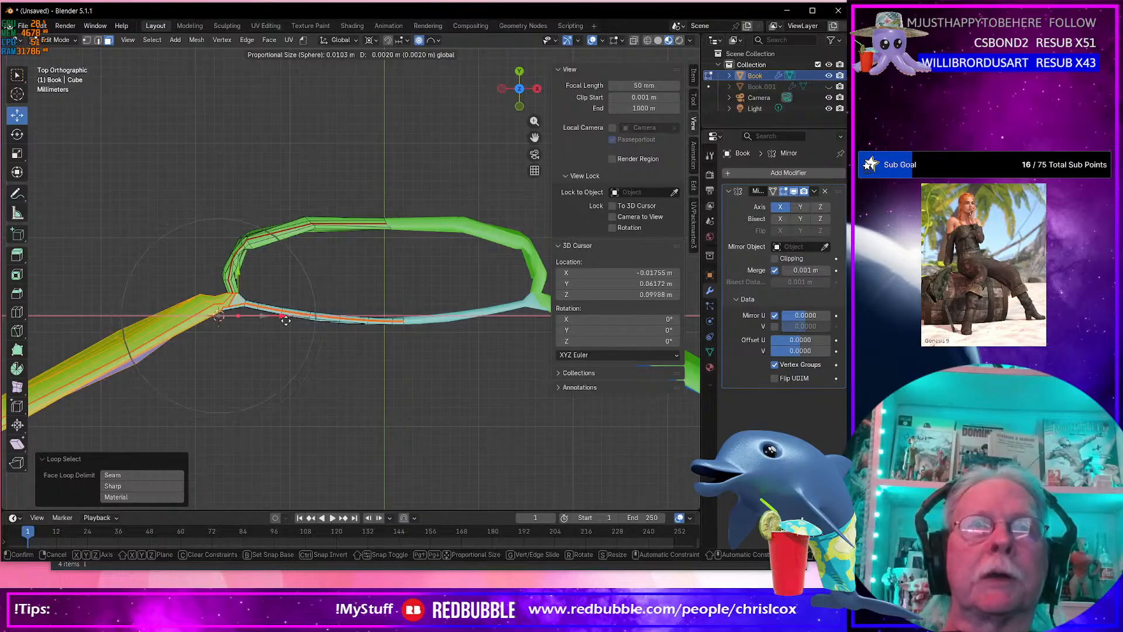
pyautogui.scroll(1, 285, 320)
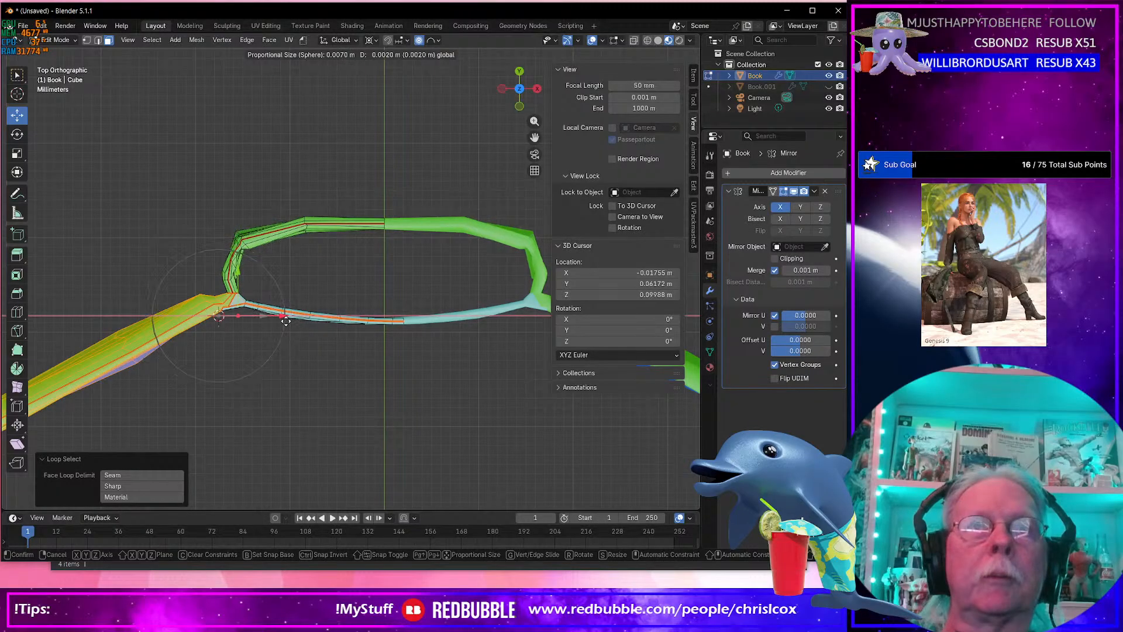
pyautogui.scroll(-2, 285, 320)
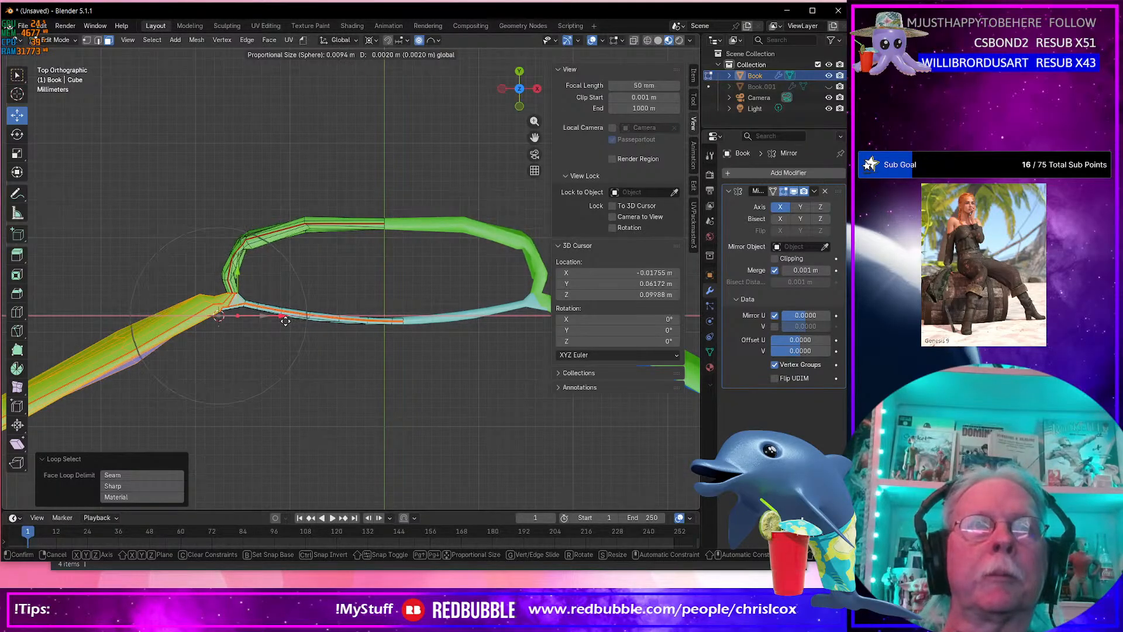
pyautogui.click(286, 320)
pyautogui.hotkey('ctrl', 'z')
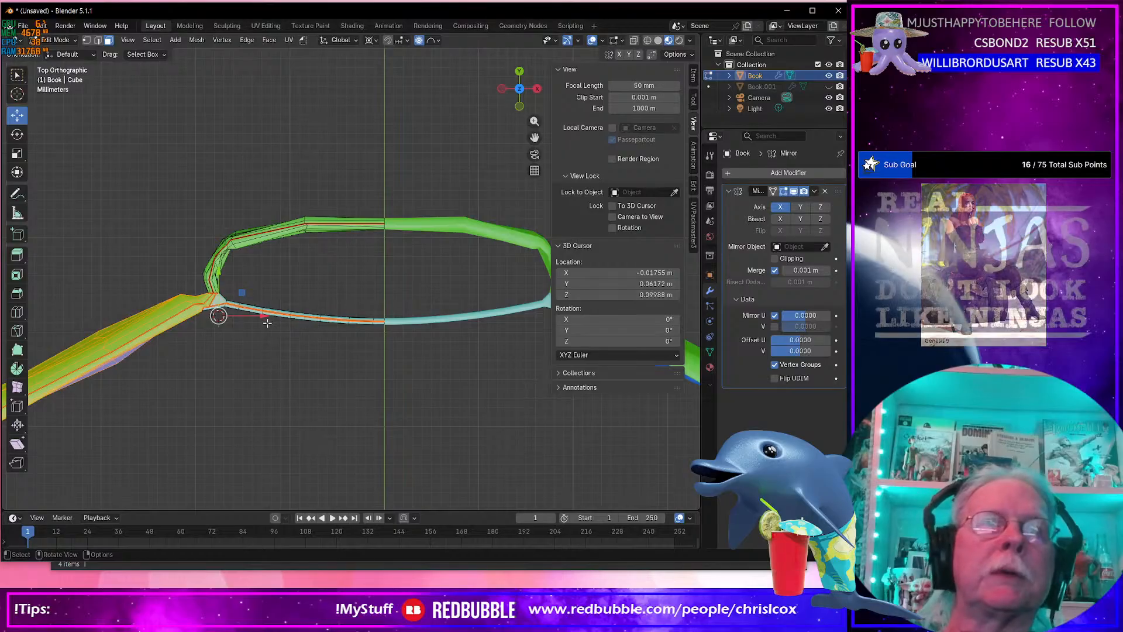
# Try to move the cover and hinge loop about 0.0012 m along X with the proportional size reduced to 0.004 m.
pyautogui.moveTo(263, 315); pyautogui.dragTo(267, 317)
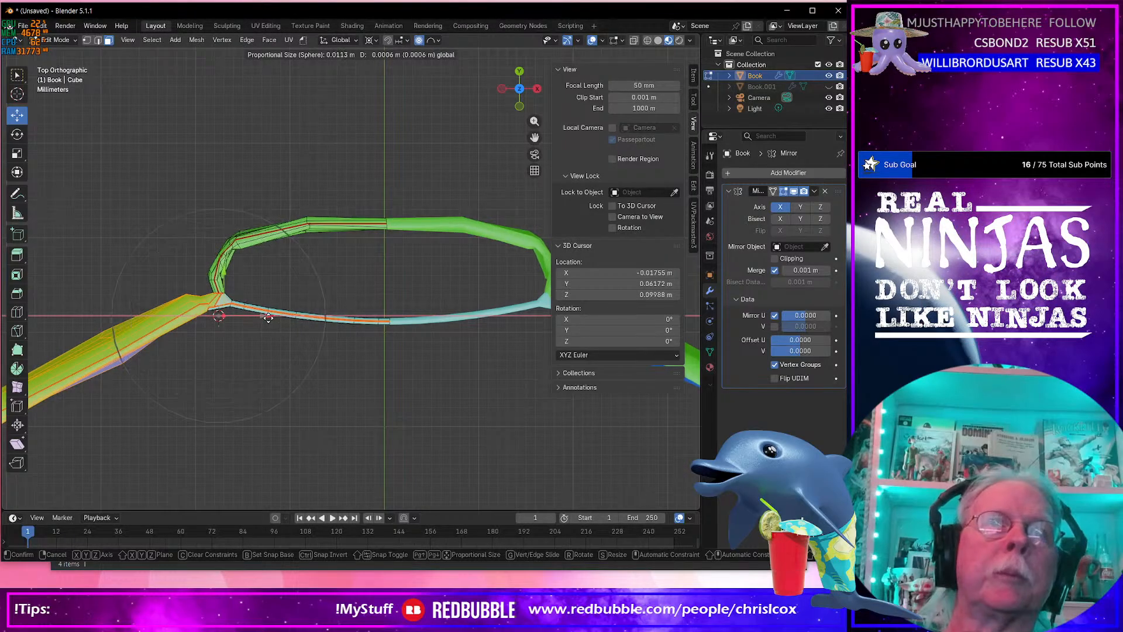
pyautogui.scroll(11, 270, 319)
pyautogui.moveTo(269, 320); pyautogui.dragTo(272, 321)
pyautogui.moveTo(266, 325); pyautogui.dragTo(222, 309, button='middle')
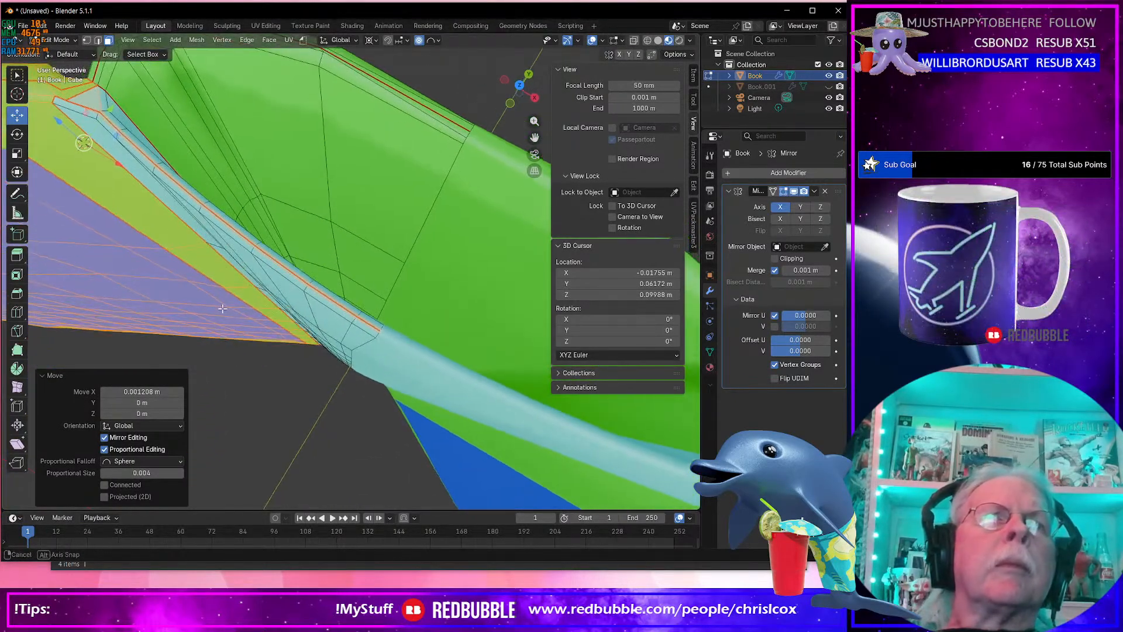
# Reselect the cover faces by growing a face loop near the outer edge, leaving out the strip beside the hinge.
pyautogui.moveTo(363, 320); pyautogui.dragTo(334, 326, button='middle')
pyautogui.moveTo(245, 327); pyautogui.dragTo(351, 220, button='middle')
pyautogui.moveTo(266, 203); pyautogui.dragTo(322, 189, button='middle')
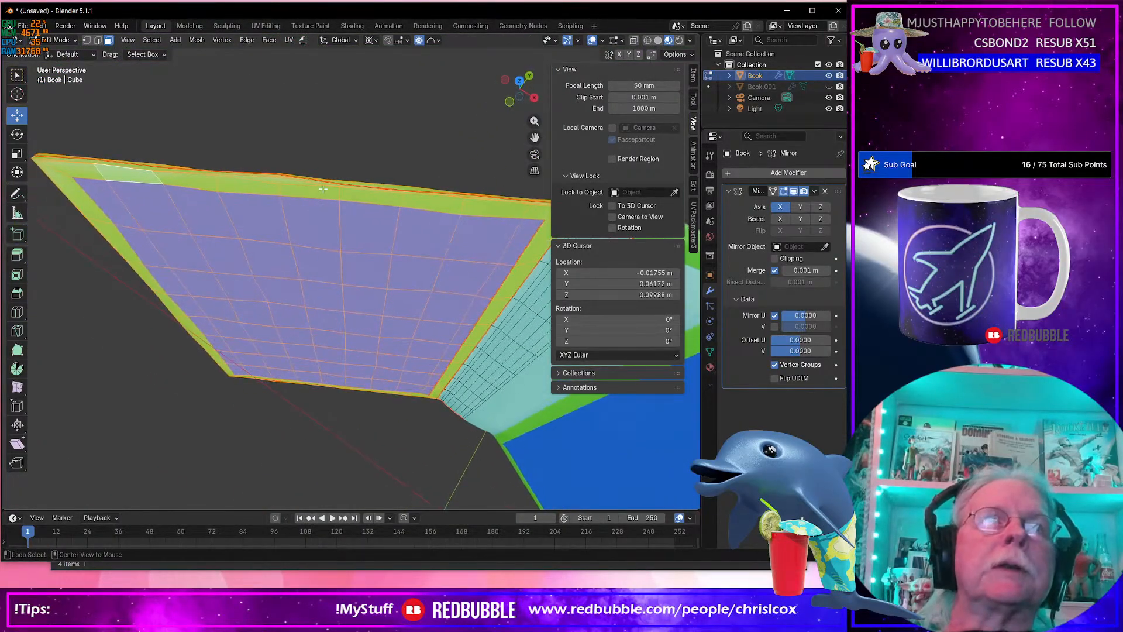
pyautogui.keyDown('alt'); pyautogui.click(90, 180); pyautogui.keyUp('alt')
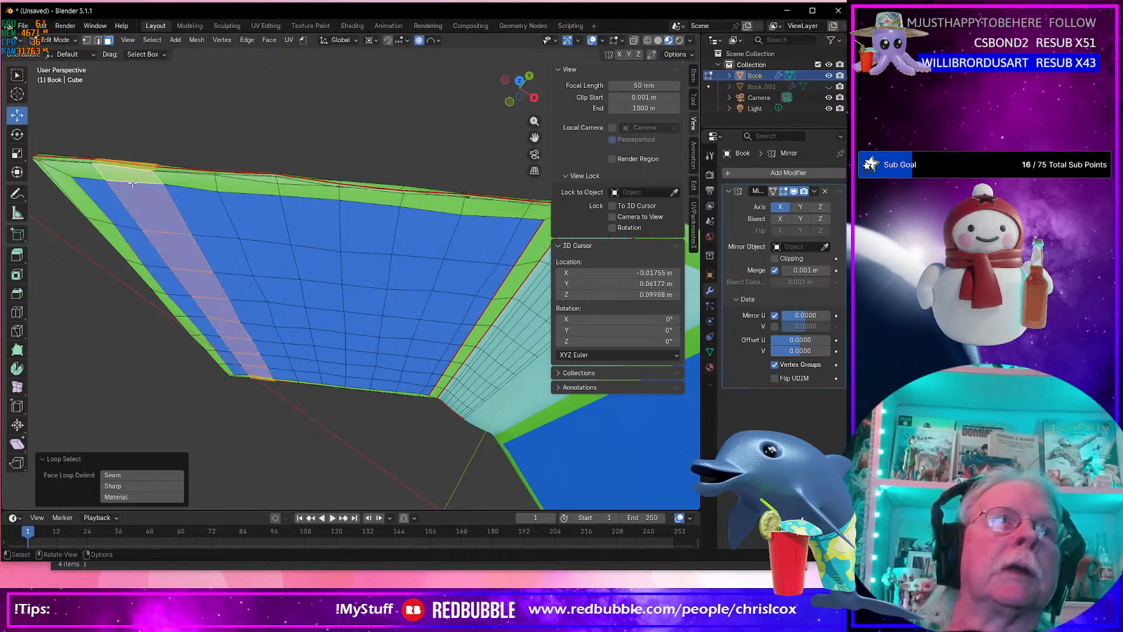
pyautogui.press('ctrl+KP_Add')
pyautogui.press('ctrl+KP_Add')
pyautogui.press('ctrl+KP_Add')
pyautogui.press('ctrl+KP_Add')
pyautogui.press('ctrl+KP_Add')
pyautogui.press('ctrl+KP_Add')
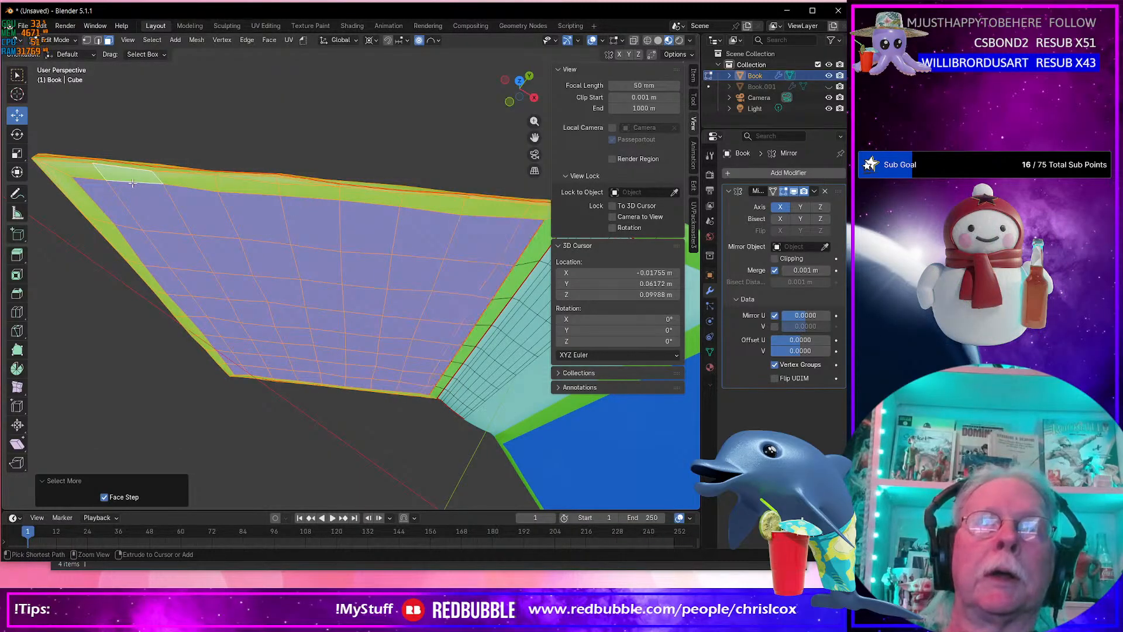
# Move the selected cover faces about 0.0027 m in X and −0.0002 m in Y, with proportional size 0.0125 m.
pyautogui.moveTo(181, 190); pyautogui.dragTo(234, 194, button='middle')
pyautogui.moveTo(357, 262)
pyautogui.mouseDown(button='middle')
pyautogui.moveTo(389, 306)
pyautogui.moveTo(416, 271)
pyautogui.moveTo(355, 267)
pyautogui.mouseUp(button='middle')
pyautogui.press('g')
pyautogui.hotkey('shift', 'z')
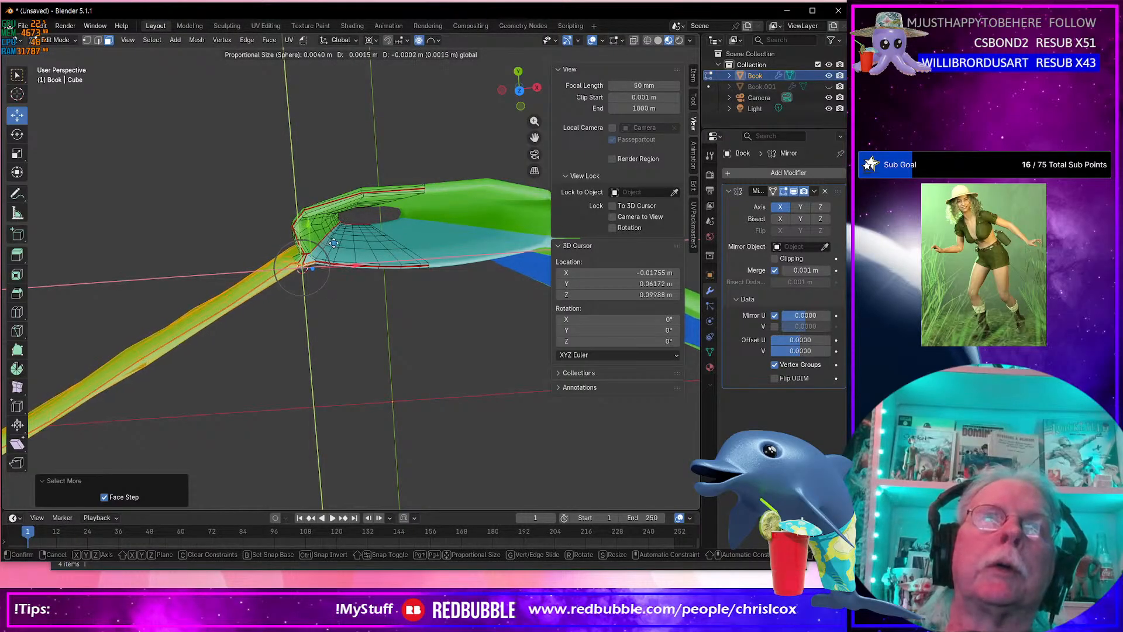
pyautogui.scroll(-7, 334, 243)
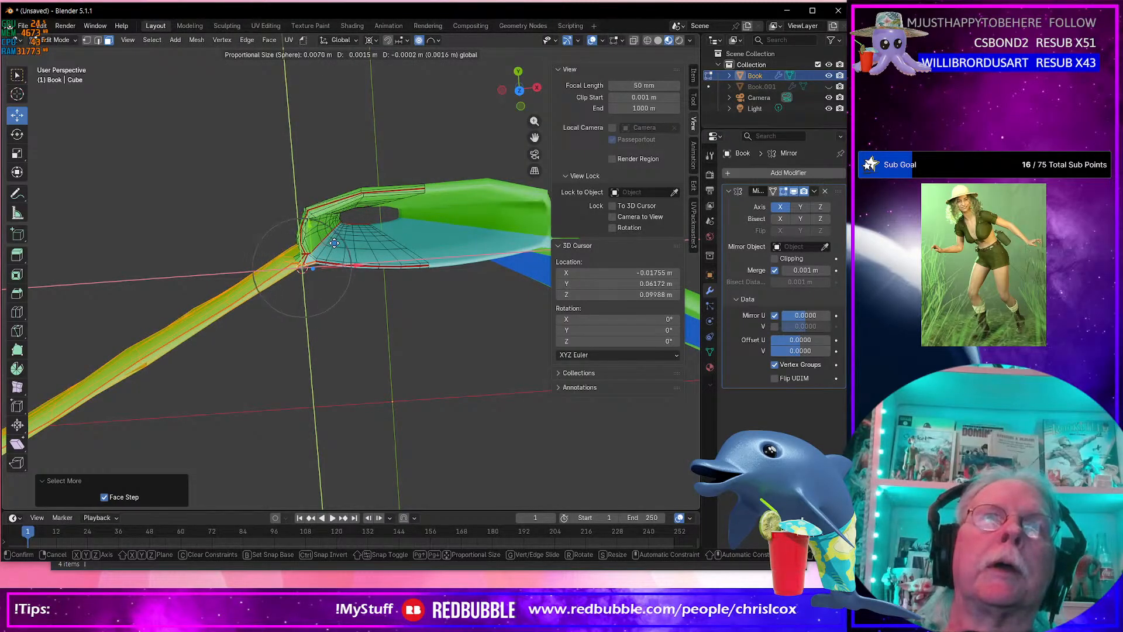
pyautogui.scroll(-5, 334, 242)
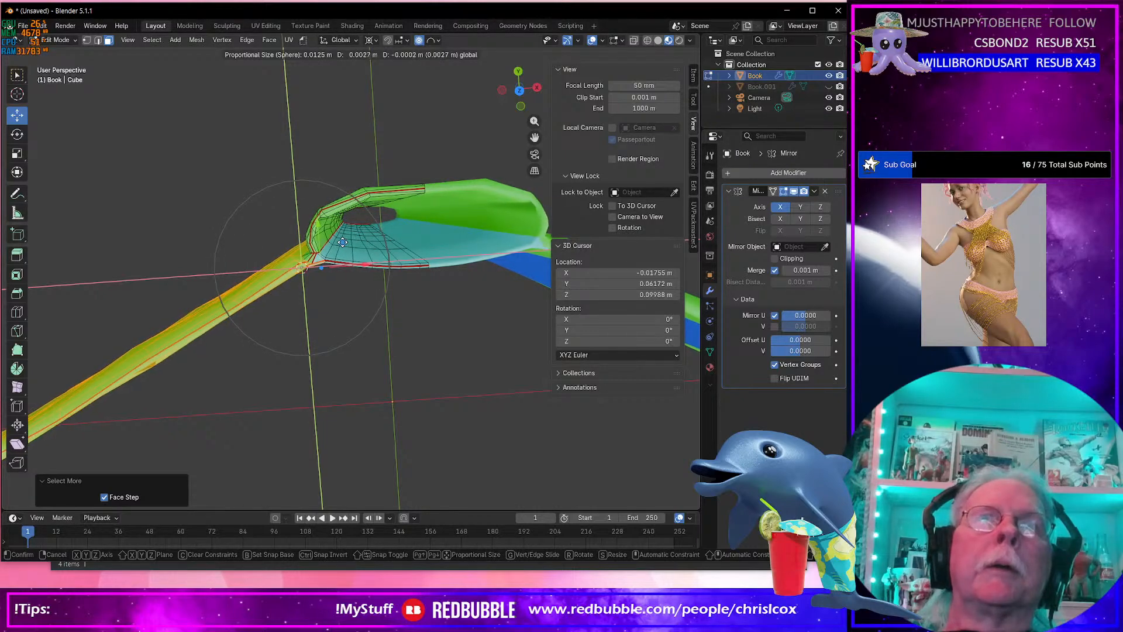
pyautogui.click(343, 242)
pyautogui.scroll(4, 355, 241)
pyautogui.scroll(-4, 354, 238)
# Check the hinge in Object Mode and fine-tune the cover faces' position along X with proportional size 0.0125 m.
pyautogui.moveTo(355, 241); pyautogui.dragTo(308, 329, button='middle')
pyautogui.press('Tab')
pyautogui.scroll(-1, 368, 345)
pyautogui.scroll(2, 345, 364)
pyautogui.press('Tab')
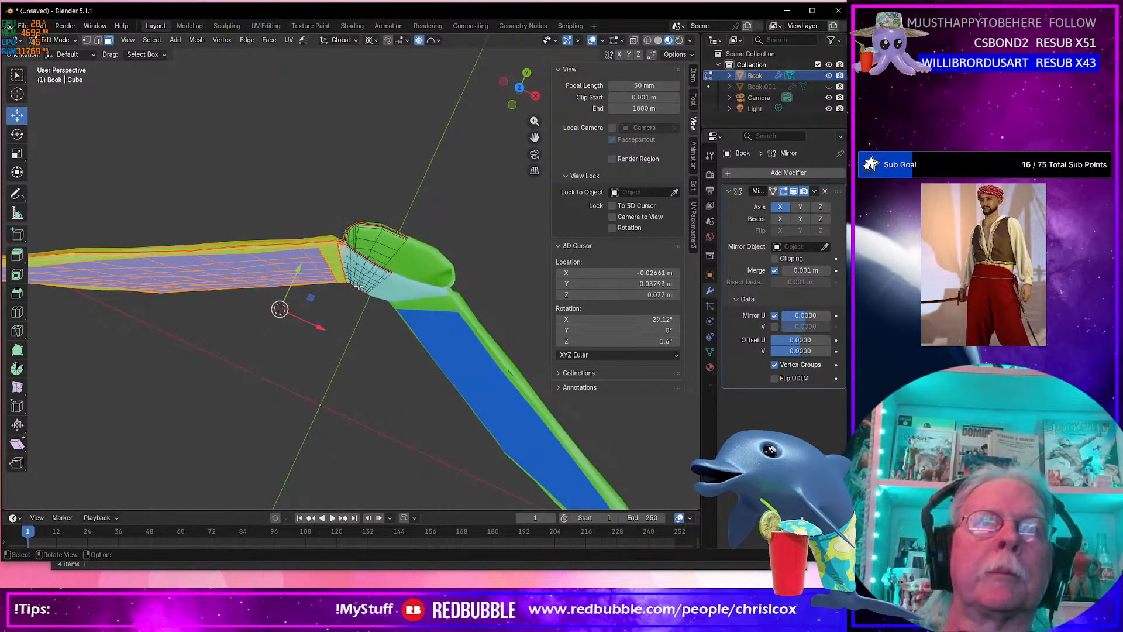
pyautogui.press('g')
pyautogui.press('x')
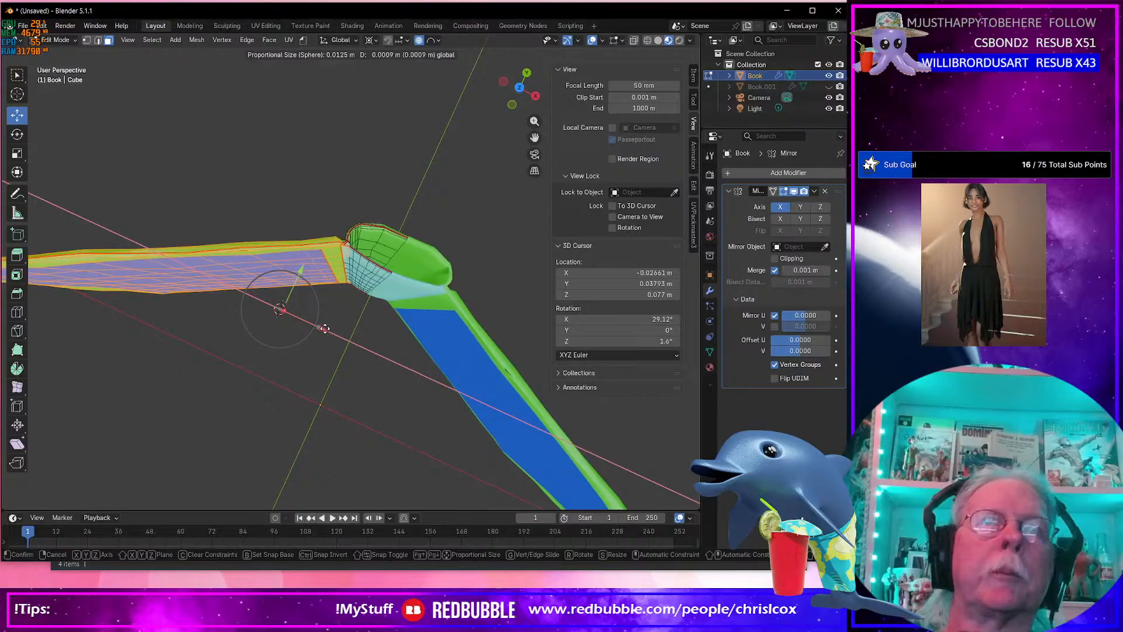
pyautogui.click(310, 321)
pyautogui.moveTo(281, 309); pyautogui.dragTo(414, 304, button='middle')
pyautogui.press('Tab')
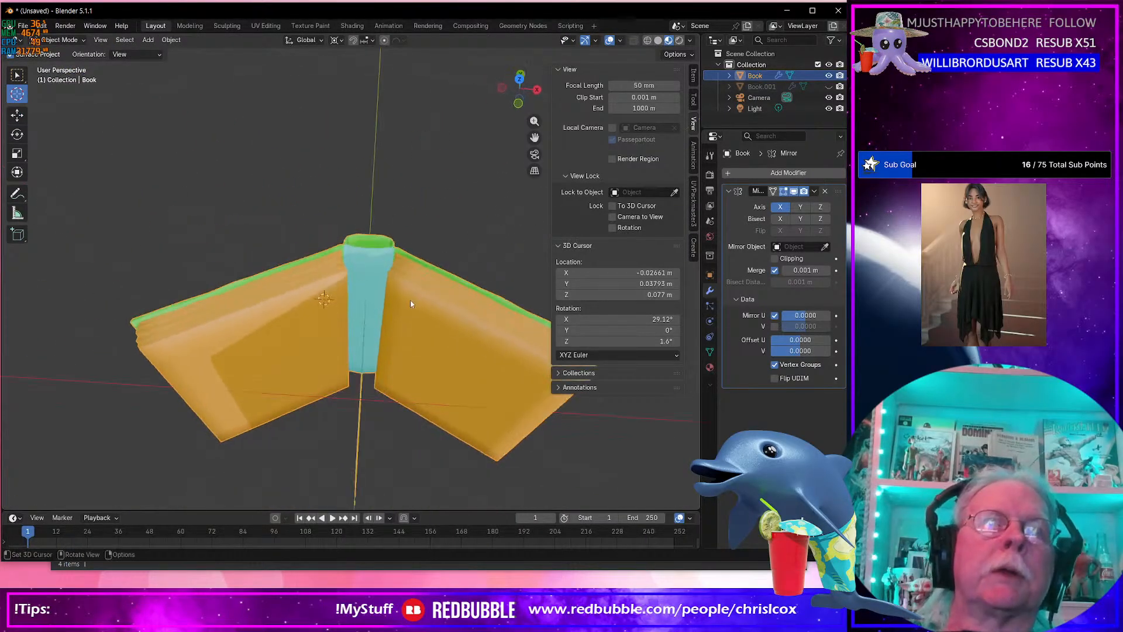
# Reveal the hidden page faces in Edit Mode and select the whole page block beside the cover by growing from one face.
pyautogui.click(319, 296)
pyautogui.press('Tab')
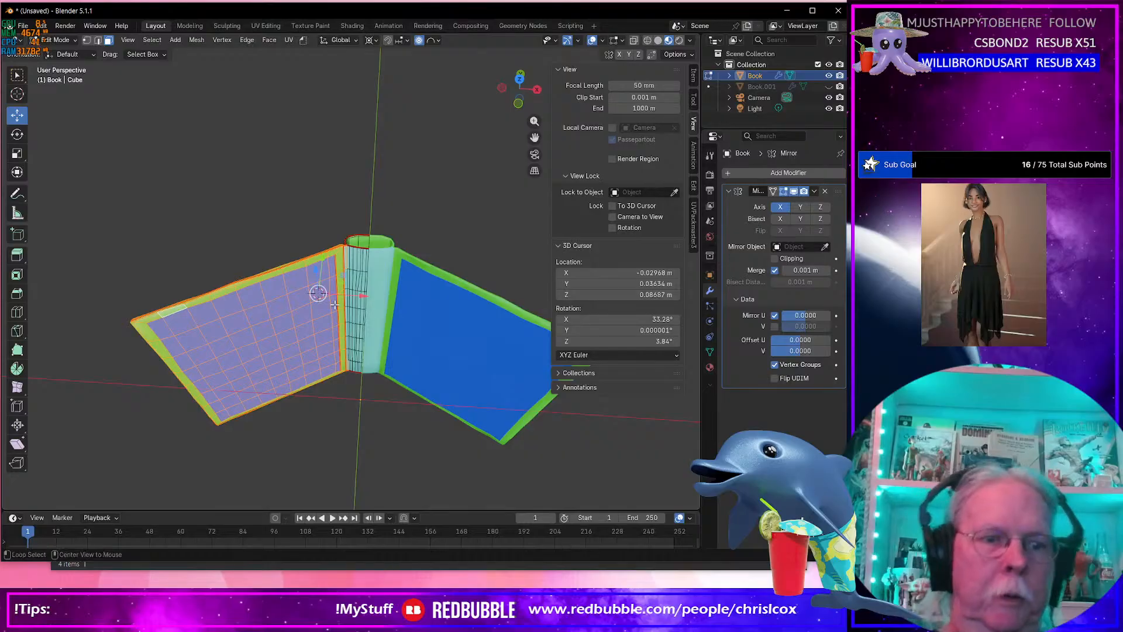
pyautogui.hotkey('alt', 'h')
pyautogui.click(290, 334)
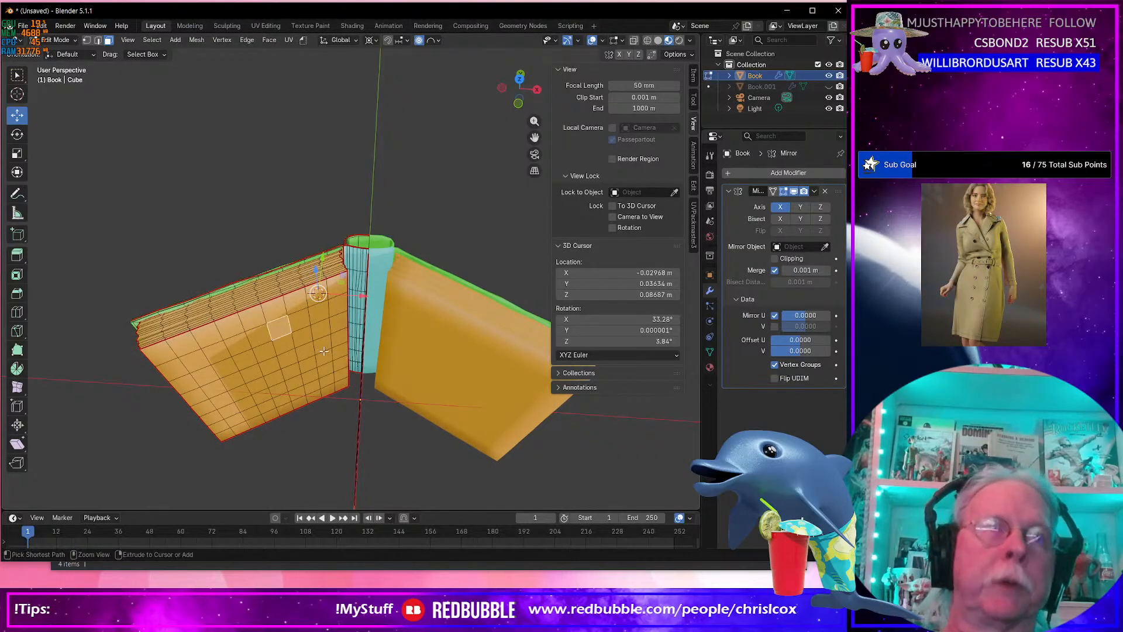
pyautogui.press('ctrl+KP_Add')
pyautogui.press('ctrl+KP_Add')
pyautogui.press('ctrl+KP_Add')
pyautogui.press('ctrl+KP_Add')
pyautogui.press('ctrl+KP_Add')
pyautogui.press('ctrl+KP_Add')
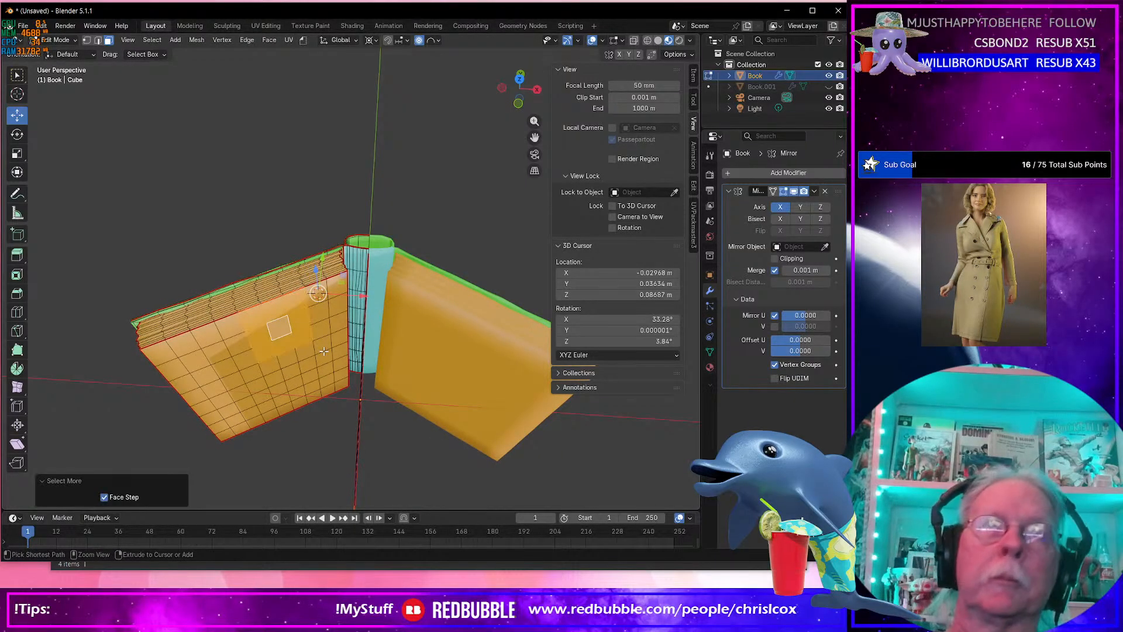
# Try to move the selected page block in the XY plane toward the spine, and undo the move.
pyautogui.scroll(8, 323, 351)
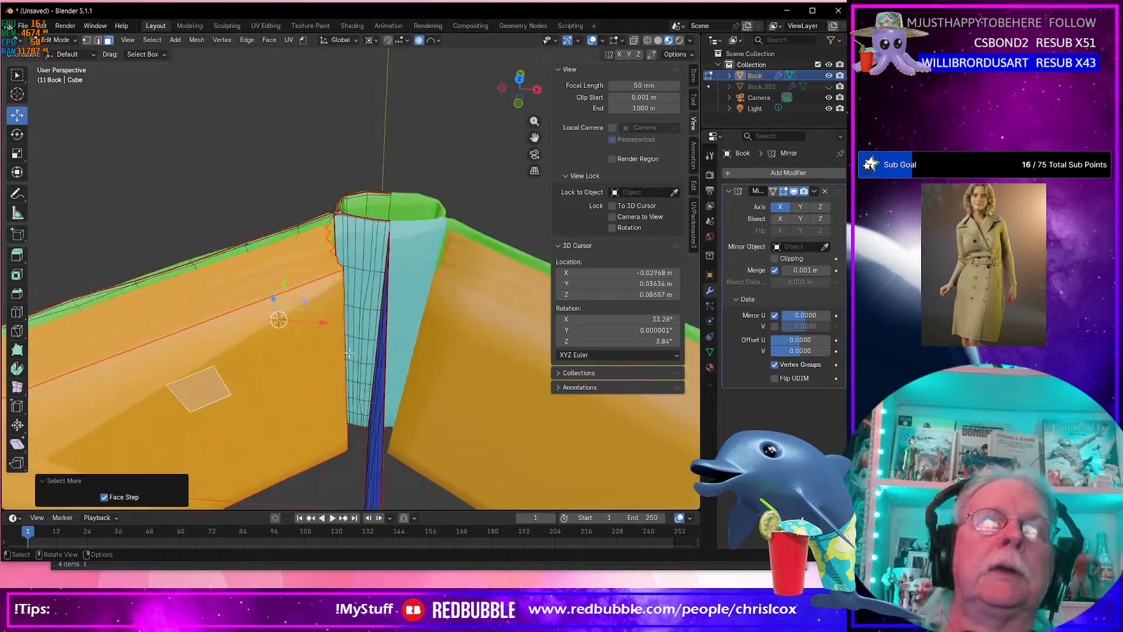
pyautogui.moveTo(262, 332); pyautogui.dragTo(276, 386, button='middle')
pyautogui.moveTo(274, 391); pyautogui.dragTo(277, 398)
pyautogui.hotkey('ctrl', 'z')
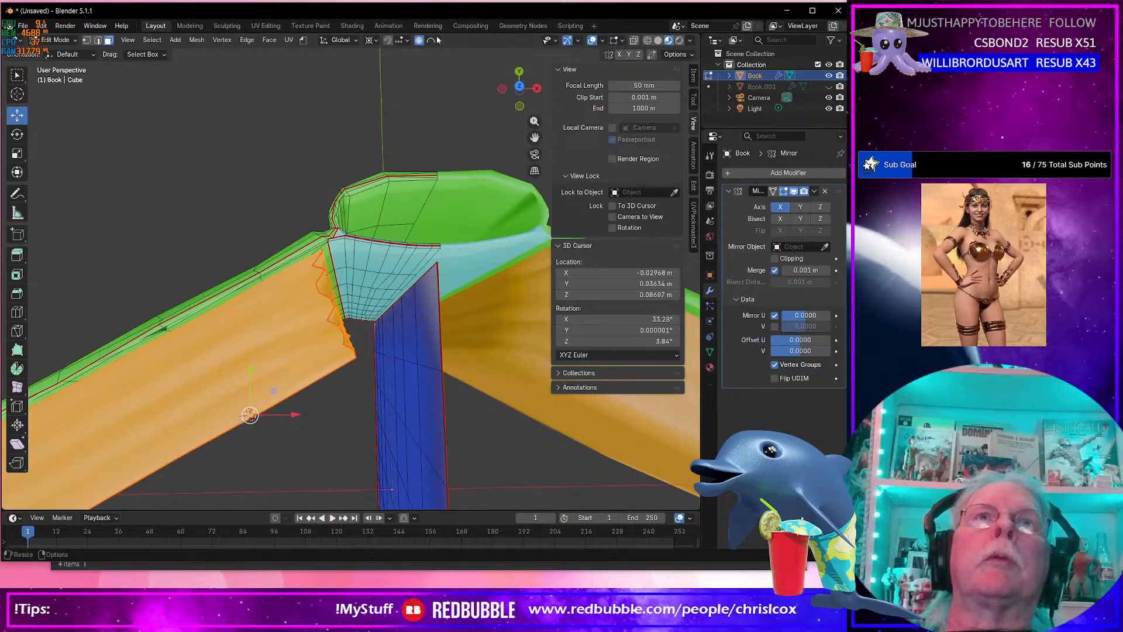
# Restrict proportional editing to connected geometry and move the page block about 0.0025 m in X and −0.0005 m in Y.
pyautogui.click(438, 39)
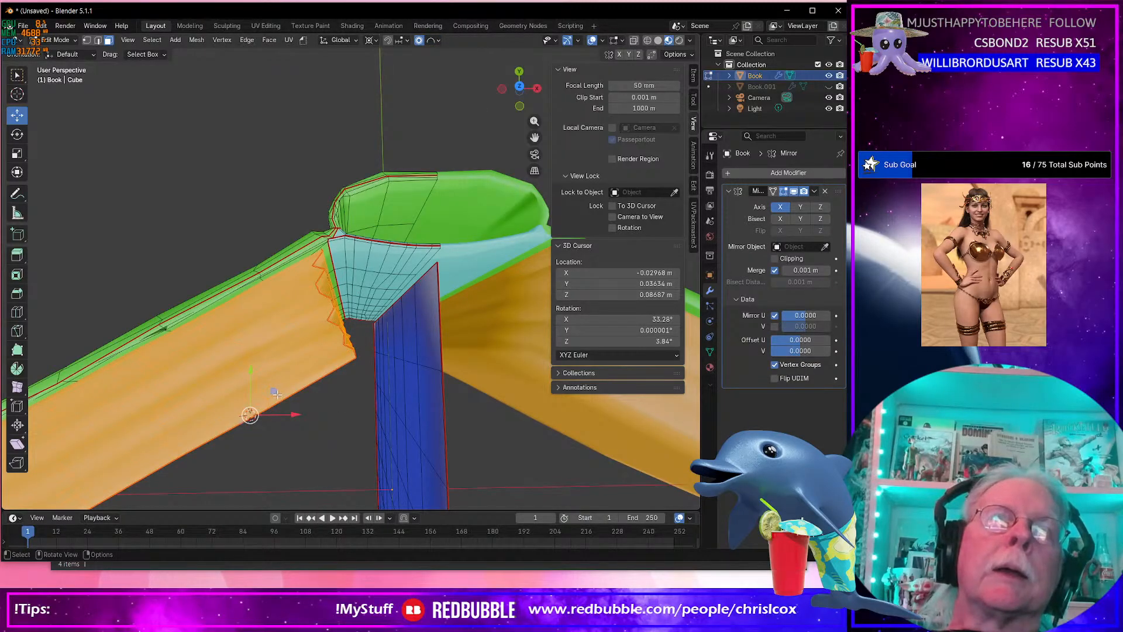
pyautogui.moveTo(273, 393); pyautogui.dragTo(281, 401)
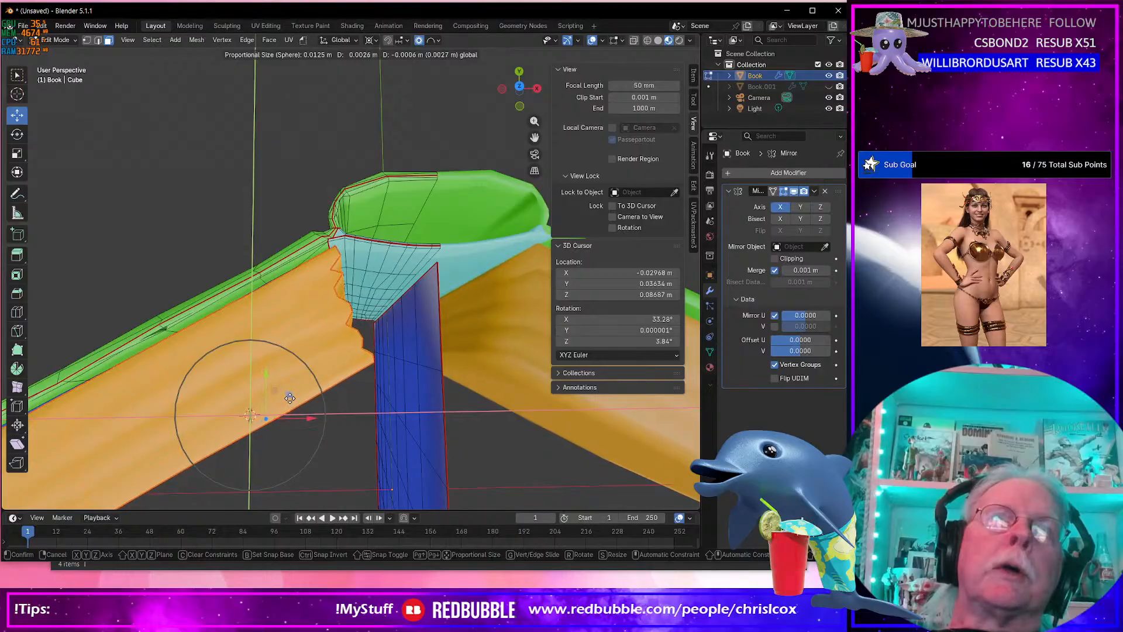
pyautogui.click(286, 399)
pyautogui.moveTo(286, 400); pyautogui.dragTo(260, 395, button='middle')
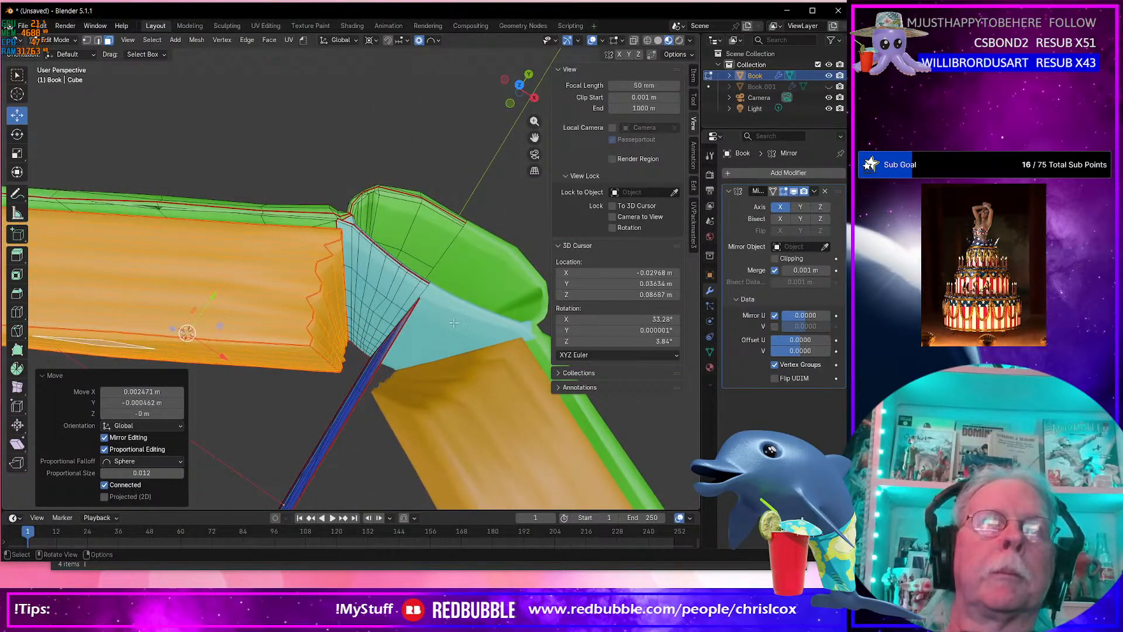
# Select the inner spine's center face loop, grow it by one ring, and move it about −0.001 m in Y with proportional size 0.014 m.
pyautogui.keyDown('alt'); pyautogui.click(420, 286); pyautogui.keyUp('alt')
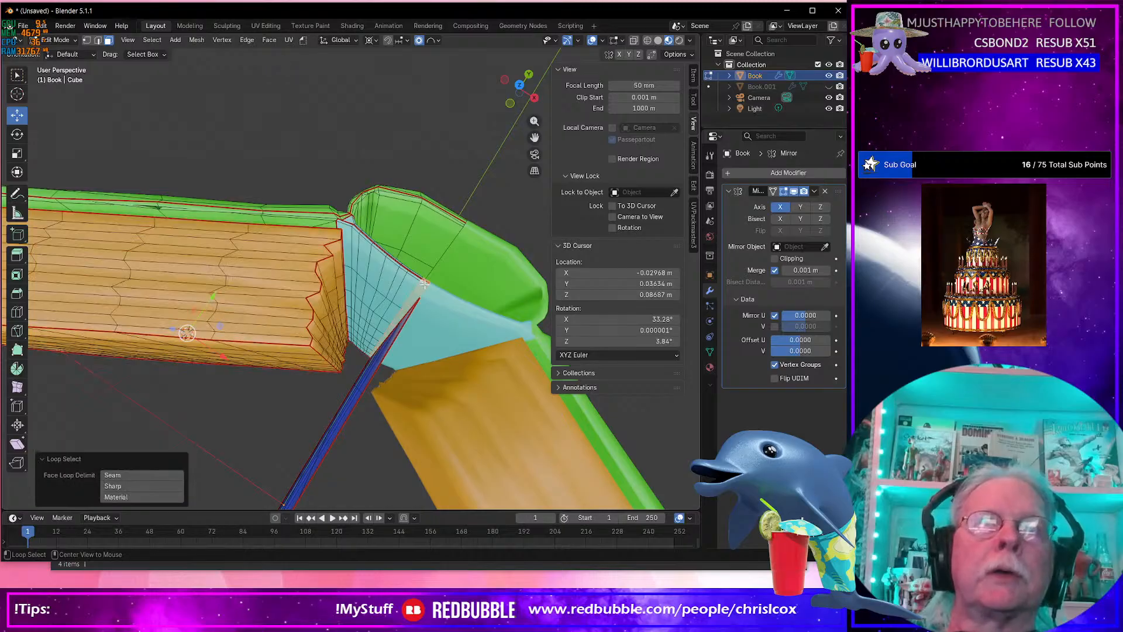
pyautogui.moveTo(212, 296); pyautogui.dragTo(207, 303)
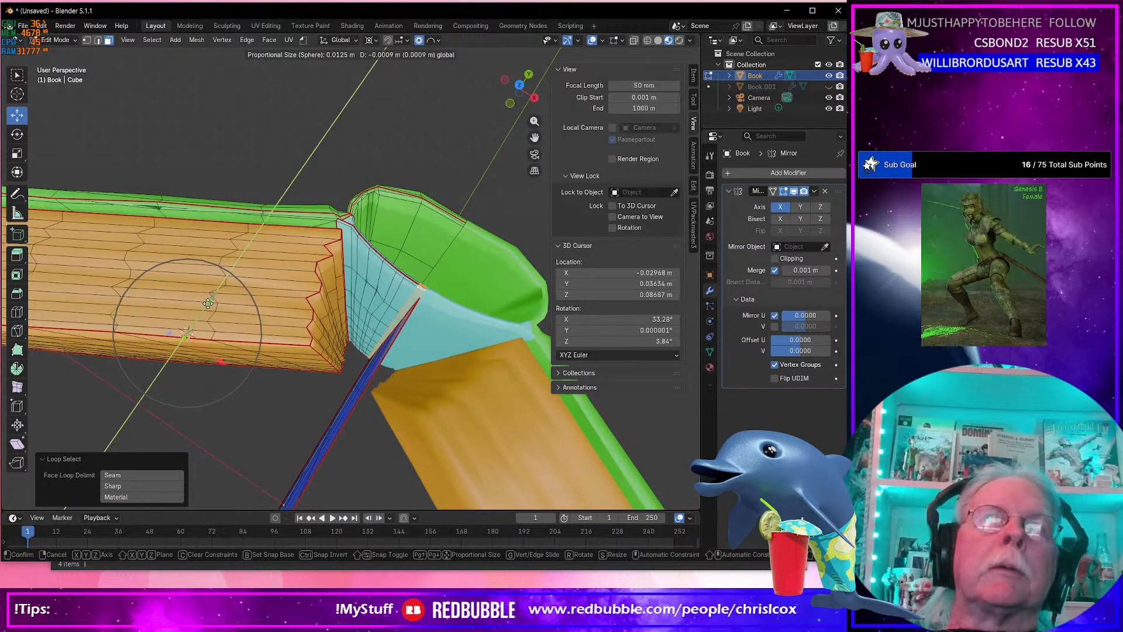
pyautogui.scroll(-2, 208, 303)
pyautogui.scroll(1, 208, 303)
pyautogui.moveTo(207, 303); pyautogui.dragTo(207, 302)
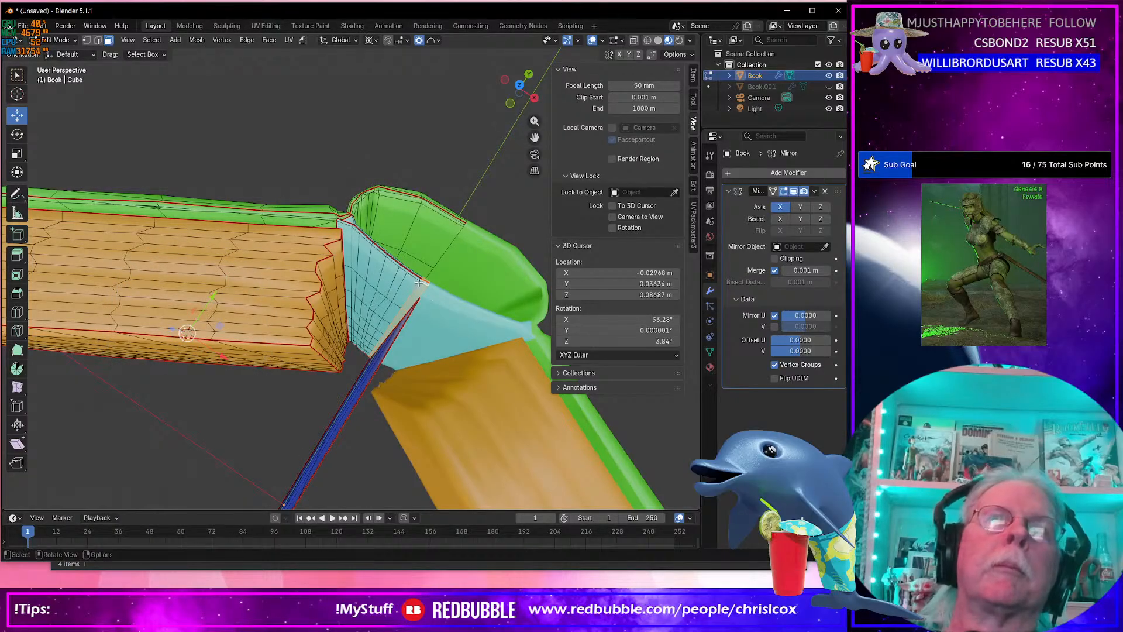
pyautogui.press('ctrl+KP_Add')
pyautogui.moveTo(408, 285); pyautogui.dragTo(372, 317, button='middle')
pyautogui.moveTo(223, 330); pyautogui.dragTo(217, 335)
pyautogui.moveTo(218, 335); pyautogui.dragTo(66, 352, button='middle')
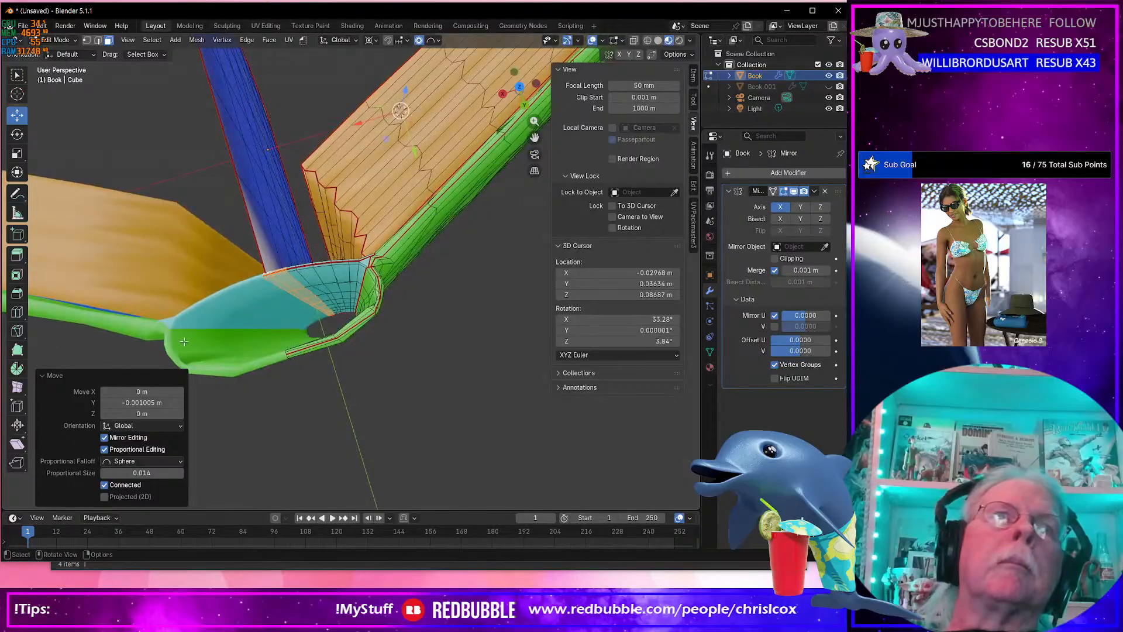
# Try to move the inner spine faces further along Y, and undo the move.
pyautogui.moveTo(252, 338); pyautogui.dragTo(426, 351, button='middle')
pyautogui.moveTo(238, 285); pyautogui.dragTo(233, 295)
pyautogui.hotkey('ctrl', 'z')
# Select the page block and the separate center page by growing from one face on each, and hide them.
pyautogui.scroll(5, 387, 279)
pyautogui.moveTo(389, 280); pyautogui.dragTo(263, 294, button='middle')
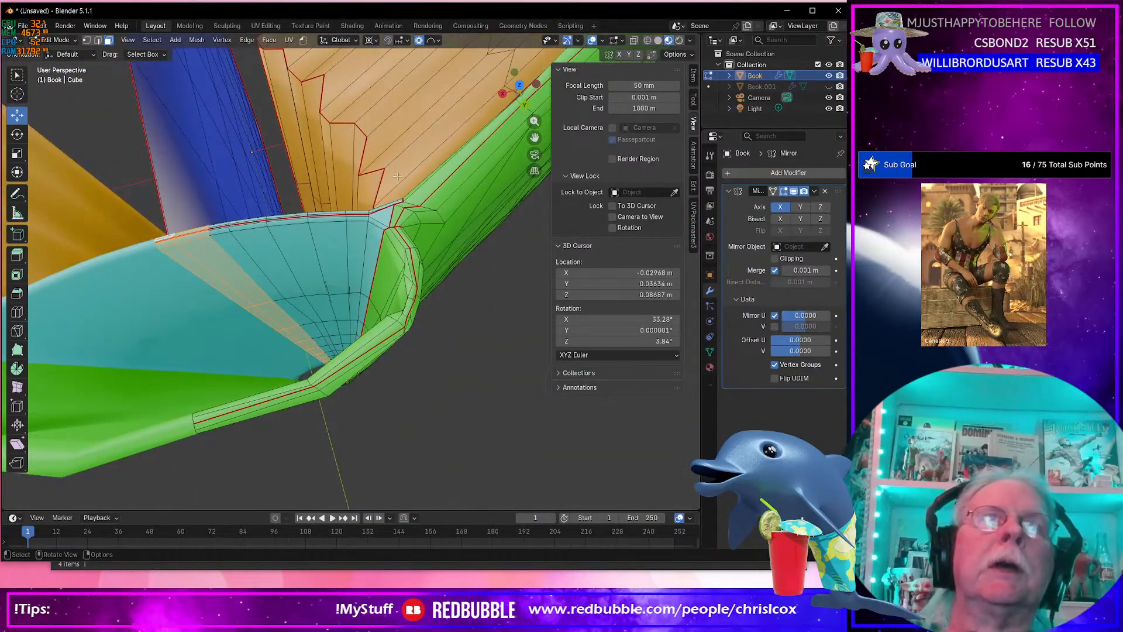
pyautogui.keyDown('alt'); pyautogui.click(396, 154); pyautogui.keyUp('alt')
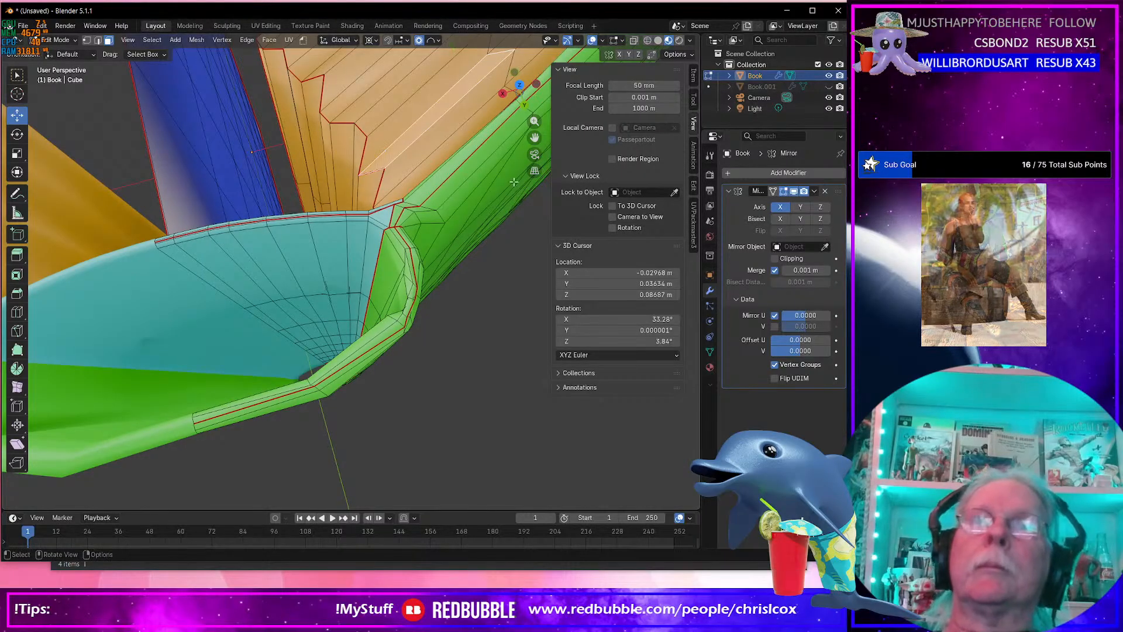
pyautogui.keyDown('shift'); pyautogui.click(199, 217); pyautogui.keyUp('shift')
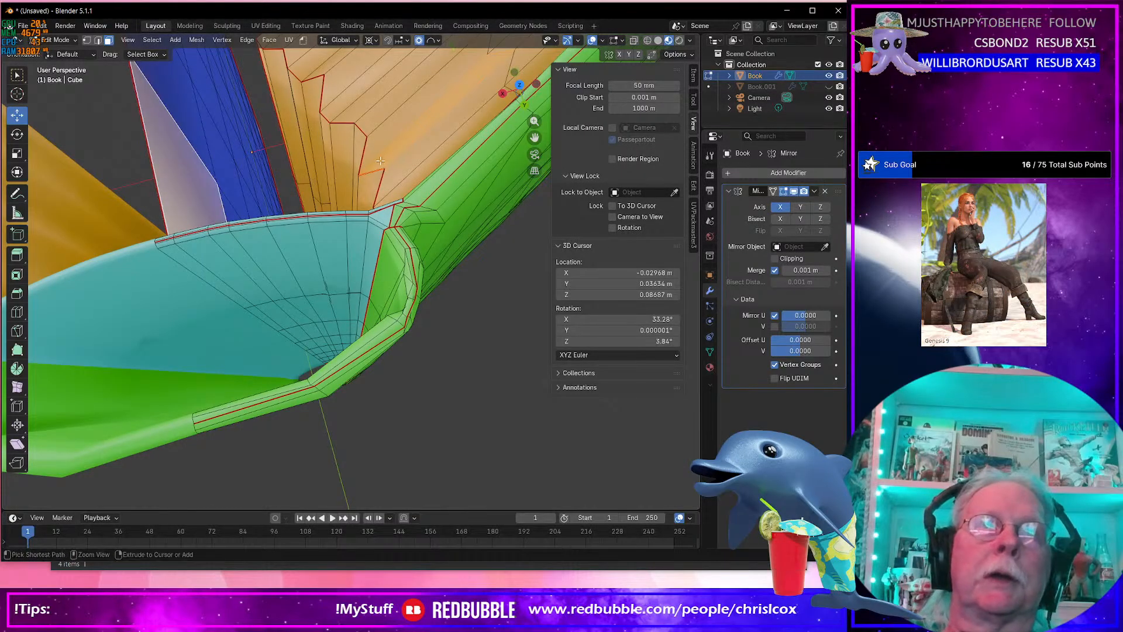
pyautogui.press('ctrl+KP_Add')
pyautogui.press('ctrl+KP_Add')
pyautogui.press('ctrl+KP_Add')
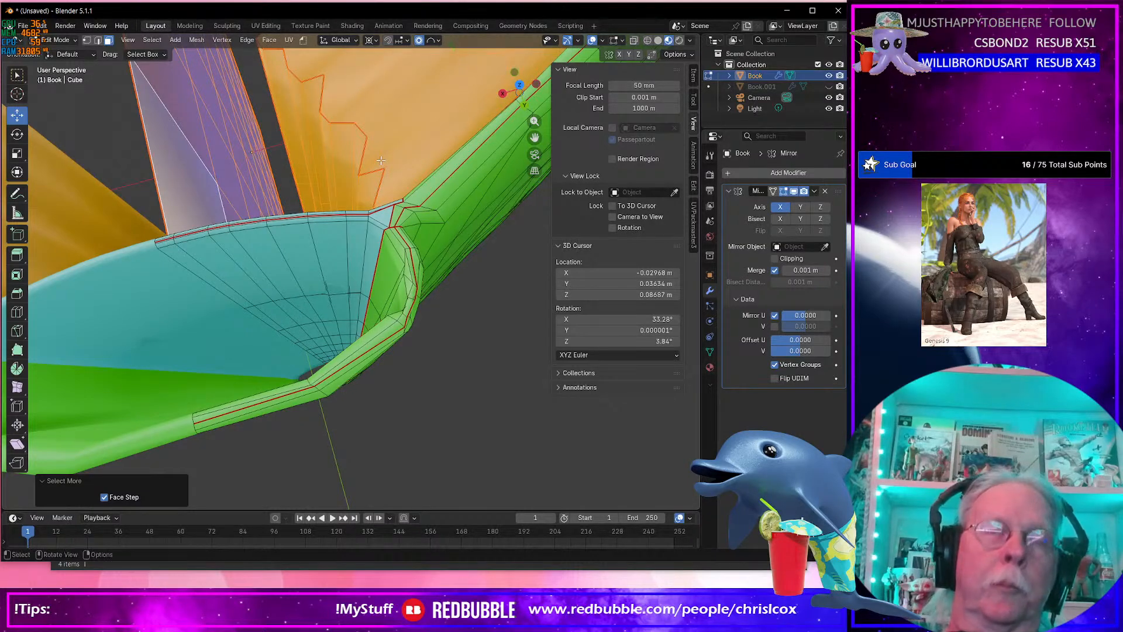
pyautogui.press('h')
# Select the inner spine's center face loop and turn off Connected Only for proportional editing.
pyautogui.moveTo(381, 160); pyautogui.dragTo(247, 225, button='middle')
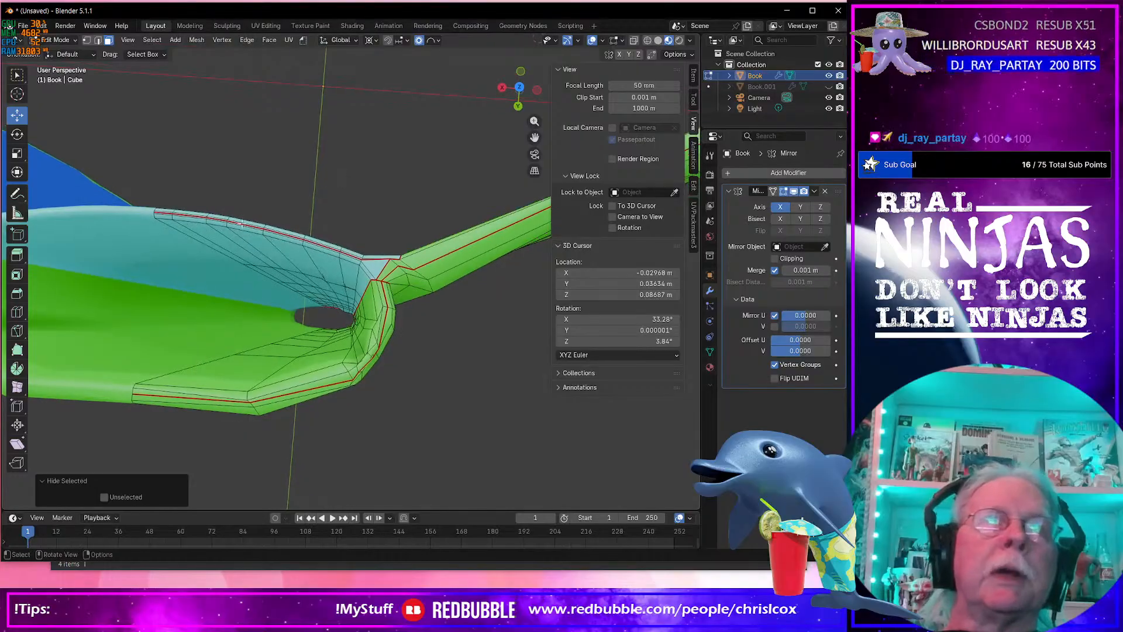
pyautogui.keyDown('alt'); pyautogui.click(223, 217); pyautogui.keyUp('alt')
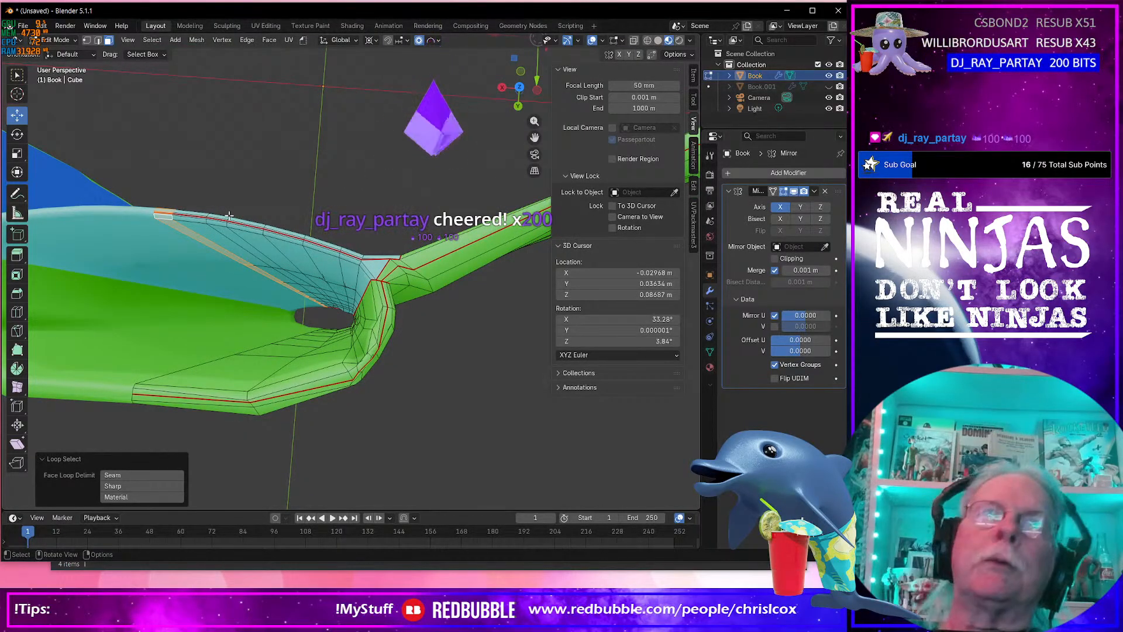
pyautogui.moveTo(229, 216); pyautogui.dragTo(369, 250, button='middle')
pyautogui.scroll(-2, 369, 250)
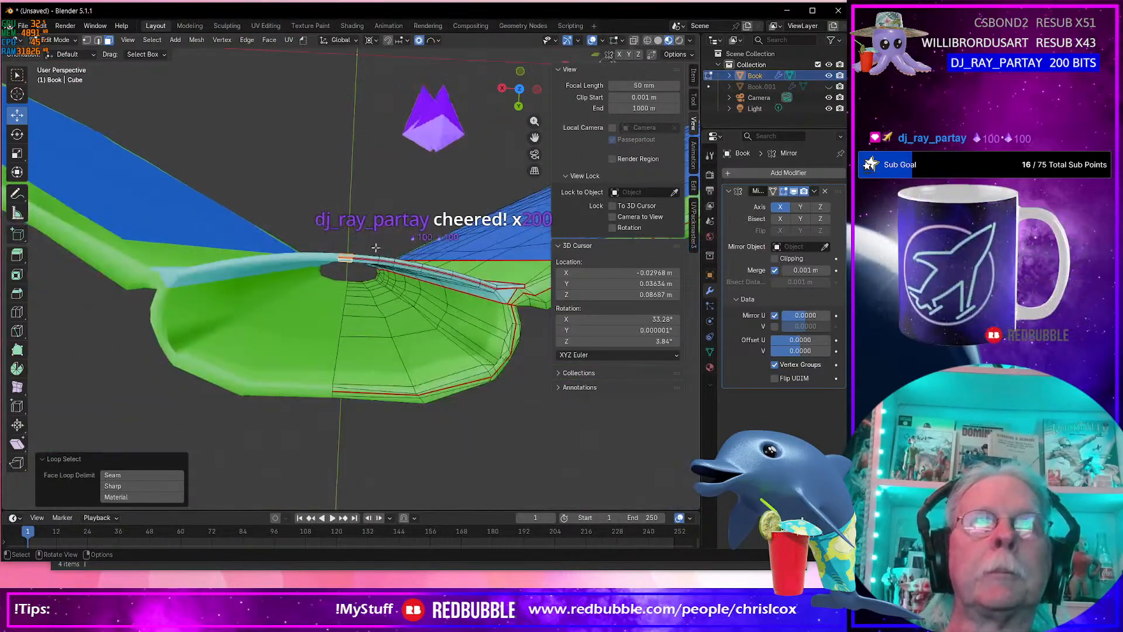
pyautogui.click(432, 39)
pyautogui.click(393, 61)
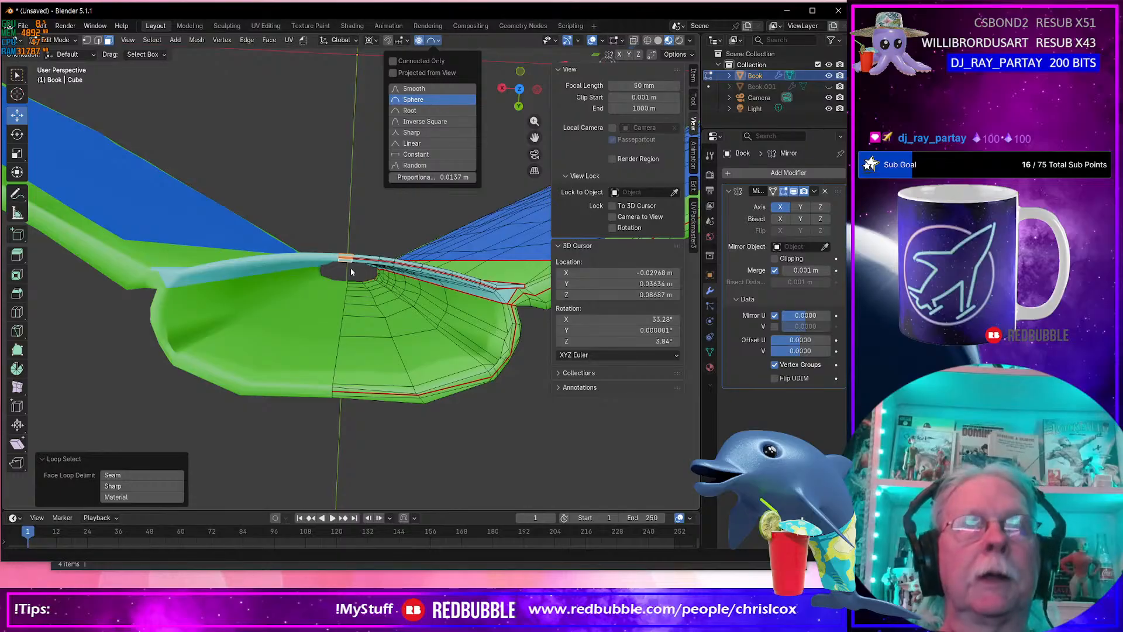
pyautogui.rightClick(347, 262)
pyautogui.press('Escape')
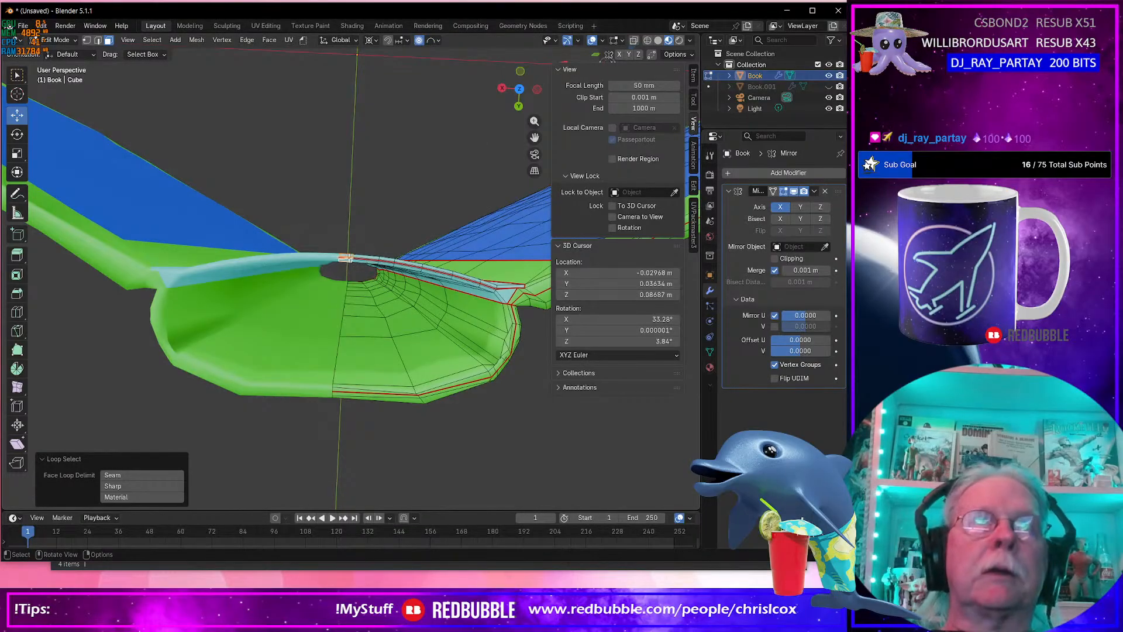
# Set the pivot to Median Point and move the inner spine loop in negative Y with proportional size 0.0103 m.
pyautogui.scroll(-5, 362, 272)
pyautogui.moveTo(362, 272); pyautogui.dragTo(364, 263, button='middle')
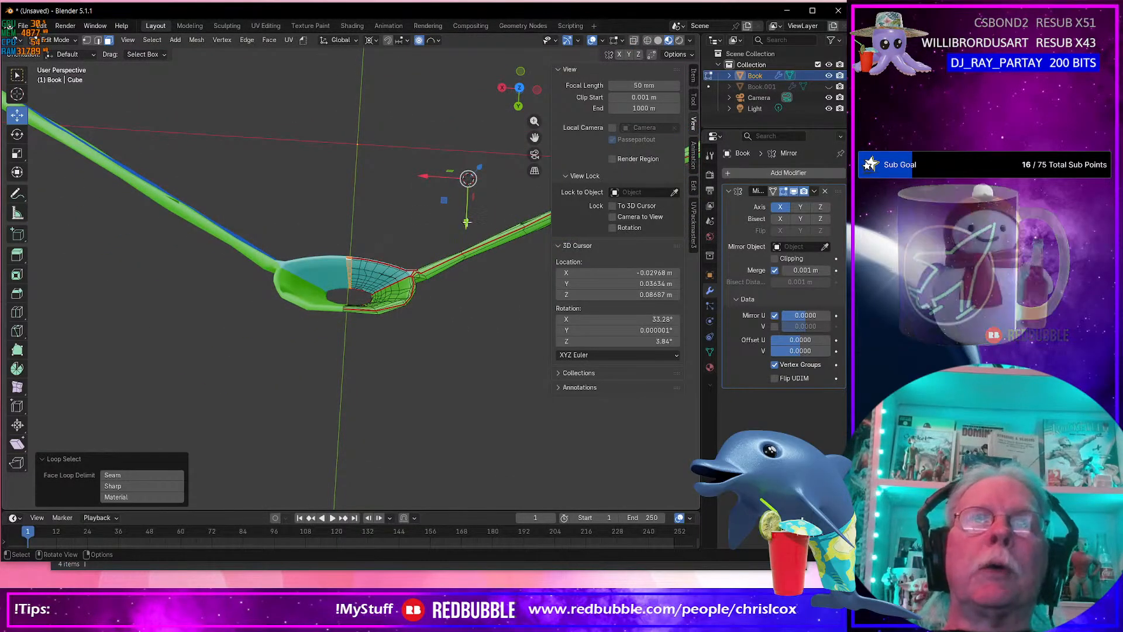
pyautogui.click(372, 41)
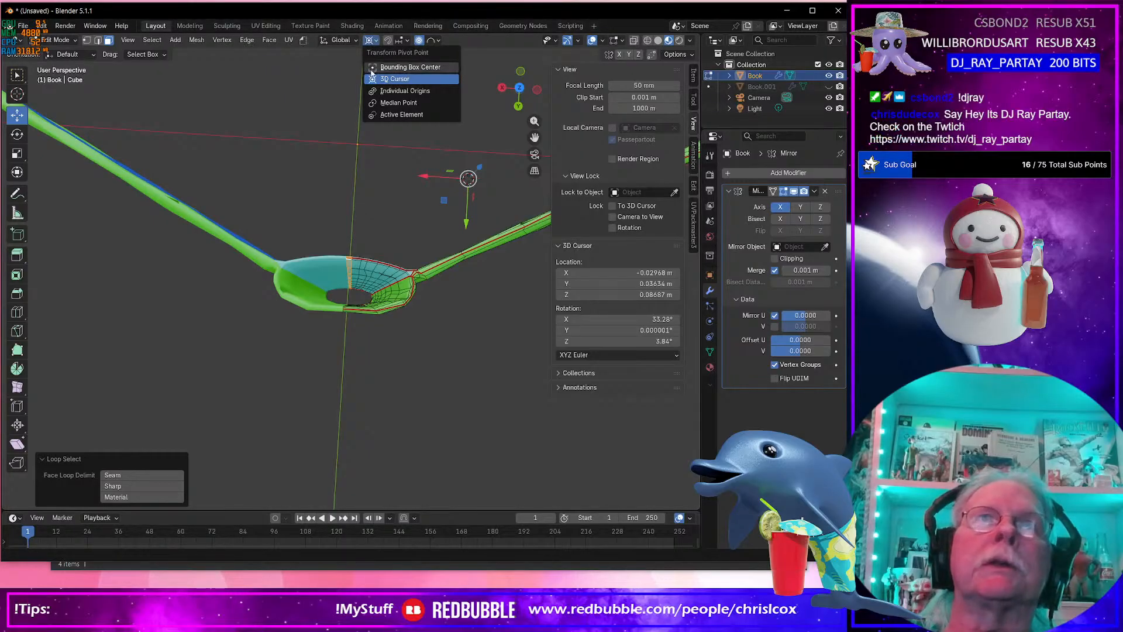
pyautogui.click(398, 103)
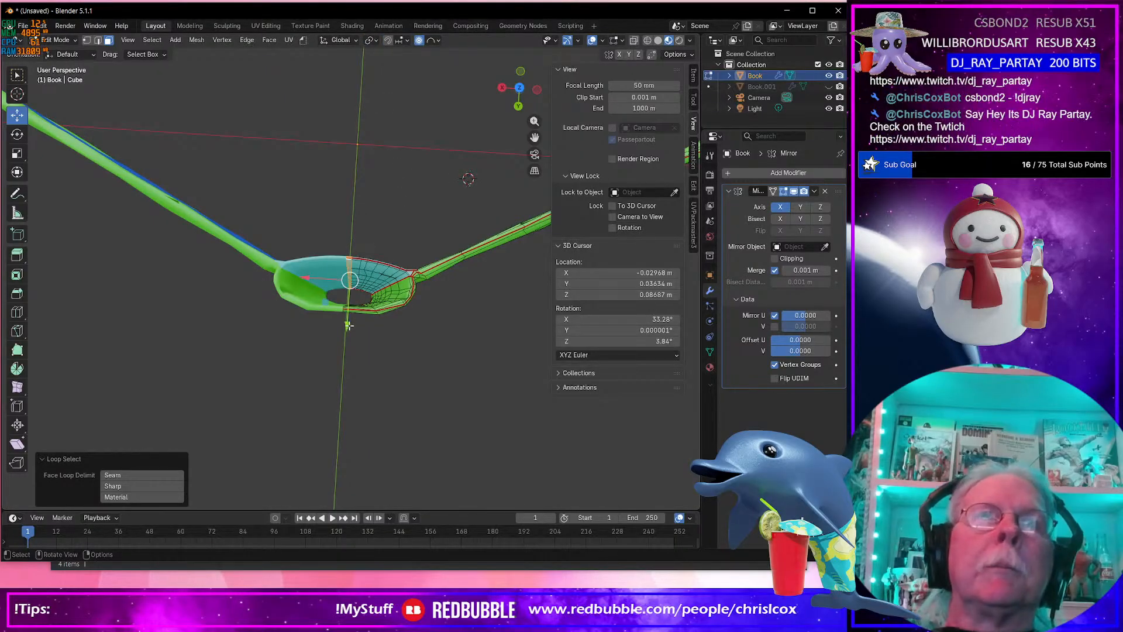
pyautogui.moveTo(347, 325); pyautogui.dragTo(345, 320)
pyautogui.scroll(3, 345, 320)
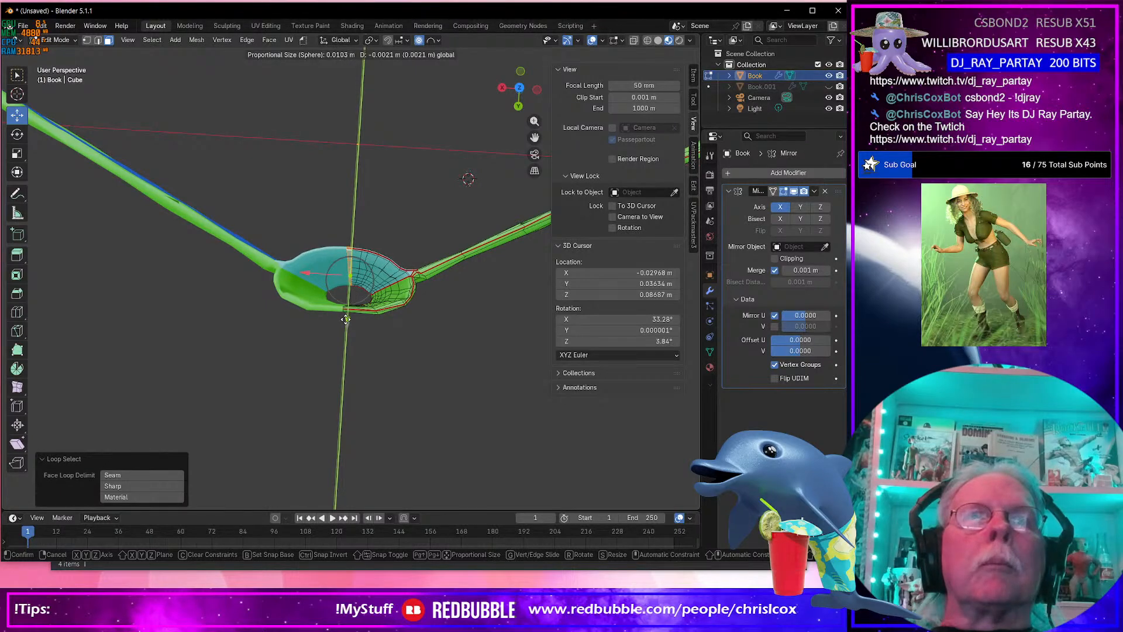
pyautogui.moveTo(346, 319); pyautogui.dragTo(350, 314)
# Select the center face loop on the spine's outer side and move it slightly outward along Y.
pyautogui.press('ctrl+KP_Add')
pyautogui.moveTo(350, 315)
pyautogui.mouseDown(button='middle')
pyautogui.moveTo(286, 306)
pyautogui.moveTo(352, 279)
pyautogui.moveTo(335, 314)
pyautogui.mouseUp(button='middle')
pyautogui.keyDown('alt'); pyautogui.click(355, 311); pyautogui.keyUp('alt')
pyautogui.moveTo(336, 315); pyautogui.dragTo(335, 320)
pyautogui.moveTo(335, 320); pyautogui.dragTo(241, 243, button='middle')
# Check the opened book in Object Mode, then reveal its hidden page faces in Edit Mode, keeping the closed duplicate hidden.
pyautogui.scroll(-5, 338, 290)
pyautogui.press('Tab')
pyautogui.moveTo(443, 314); pyautogui.dragTo(314, 303, button='middle')
pyautogui.click(310, 321)
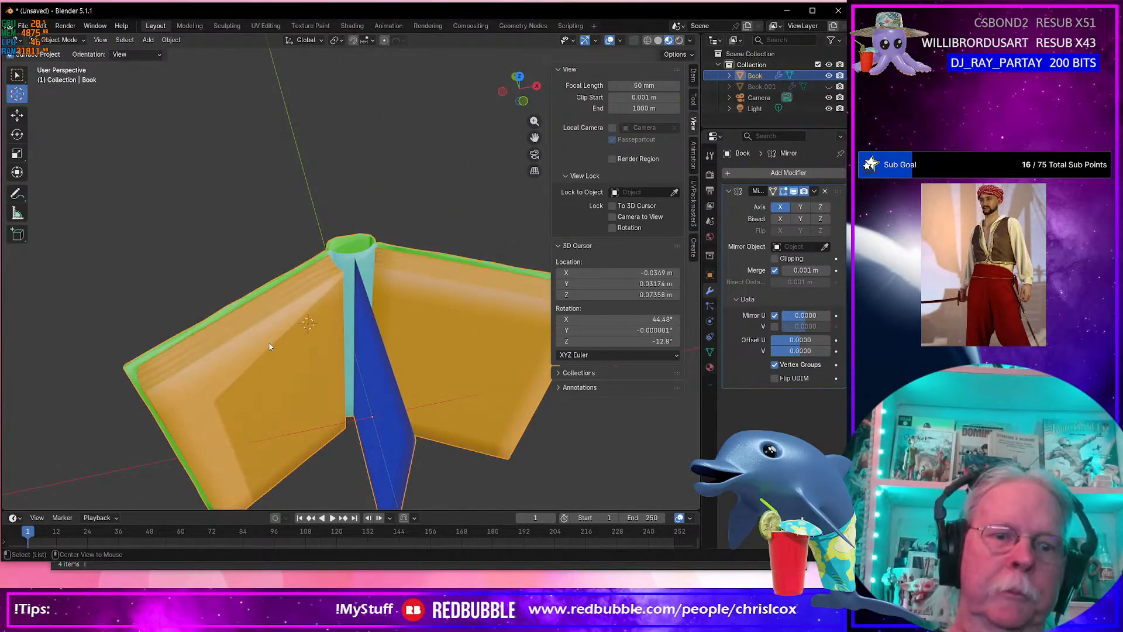
pyautogui.hotkey('alt', 'h')
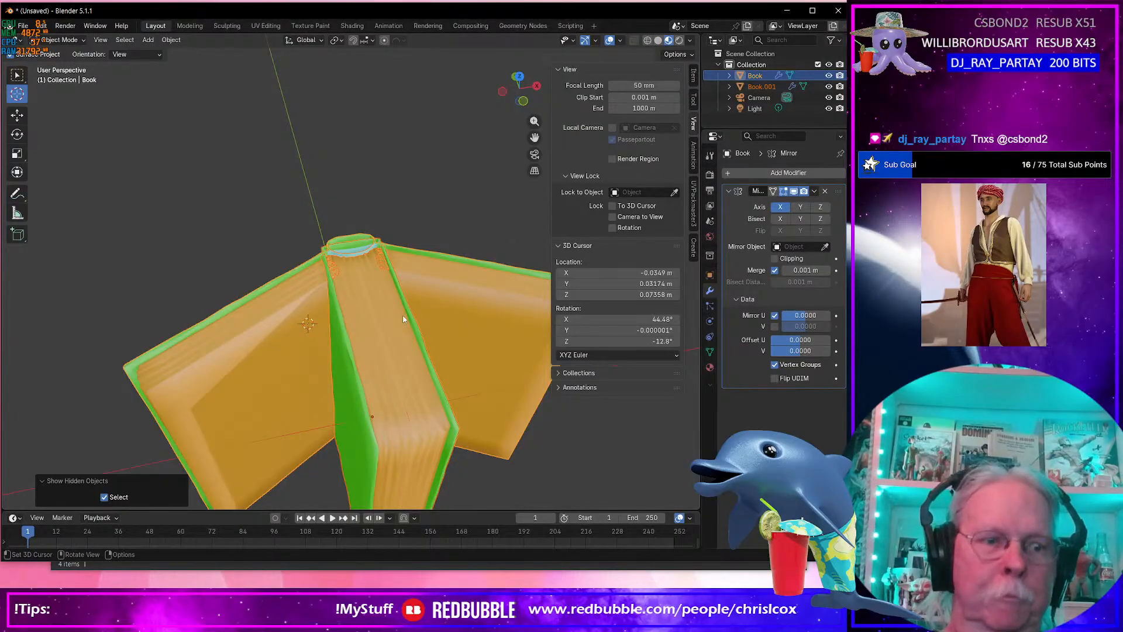
pyautogui.press('h')
pyautogui.press('Tab')
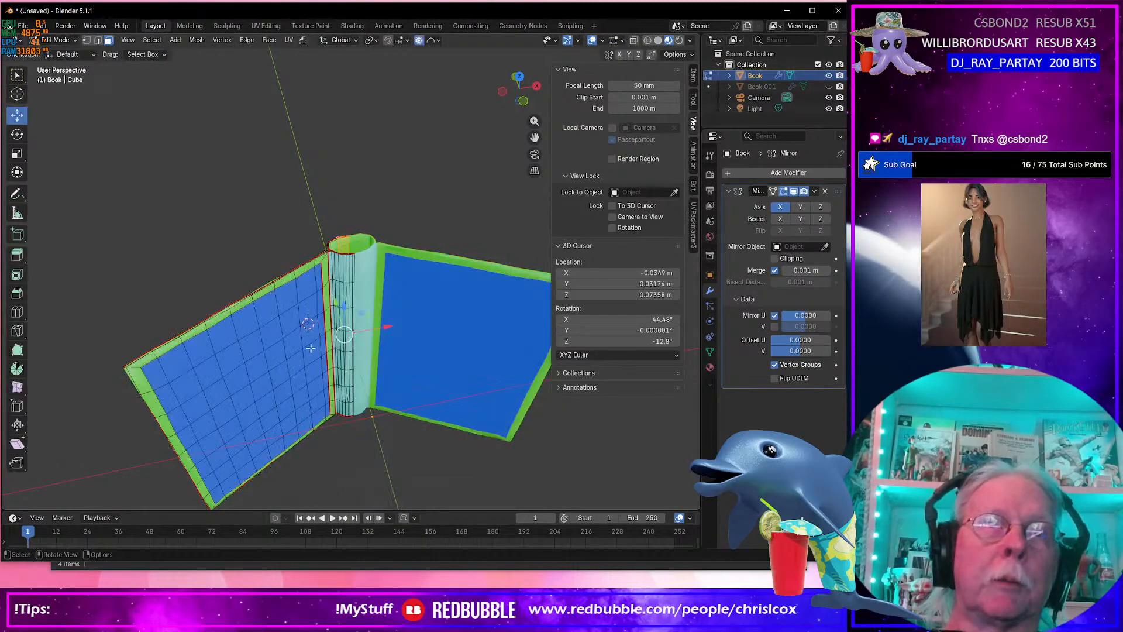
pyautogui.hotkey('alt', 'h')
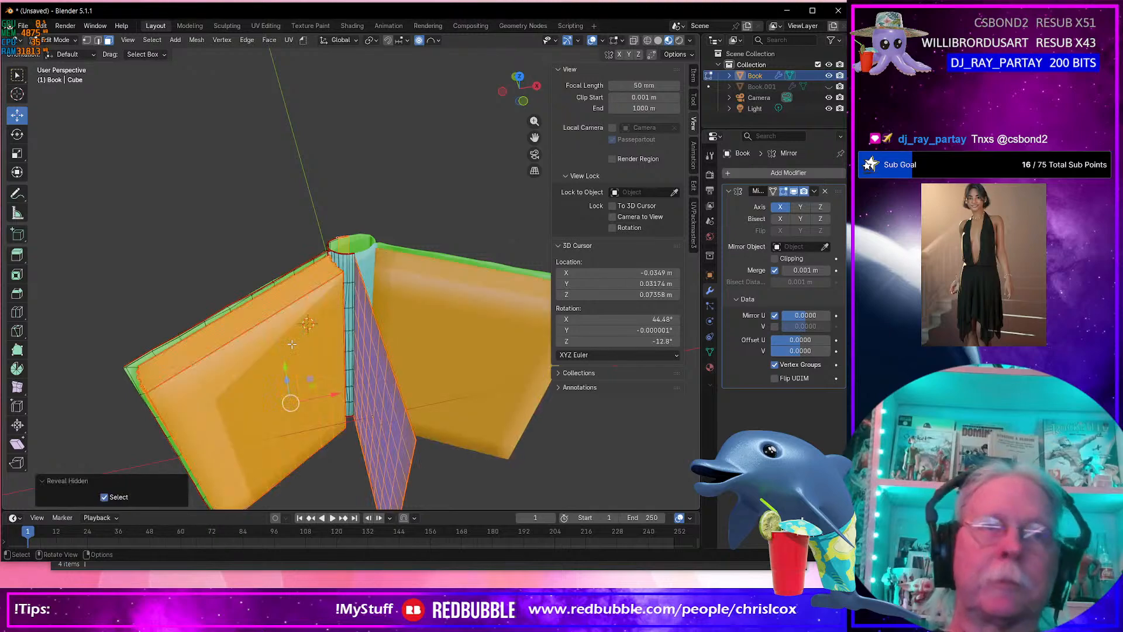
# Select the full rectangular region of faces on the exposed inner page, from its outer top corner to the opposite bottom edge.
pyautogui.moveTo(291, 344); pyautogui.dragTo(280, 302, button='middle')
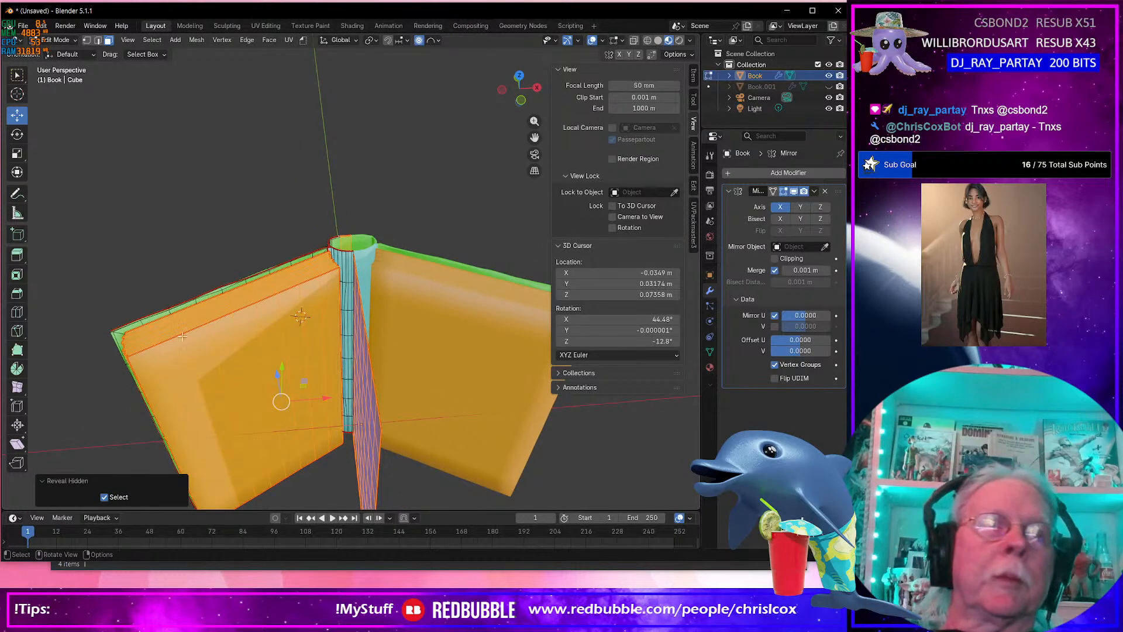
pyautogui.keyDown('alt'); pyautogui.click(150, 361); pyautogui.keyUp('alt')
pyautogui.keyDown('alt'); pyautogui.keyDown('shift'); pyautogui.click(330, 438); pyautogui.keyUp('shift'); pyautogui.keyUp('alt')
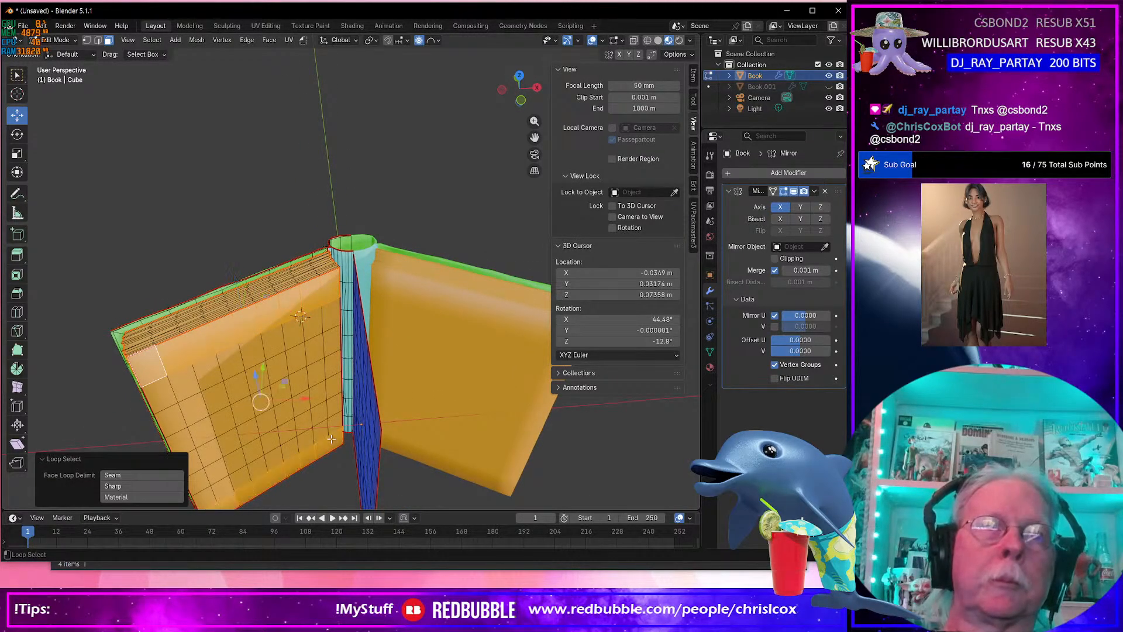
pyautogui.click(335, 439)
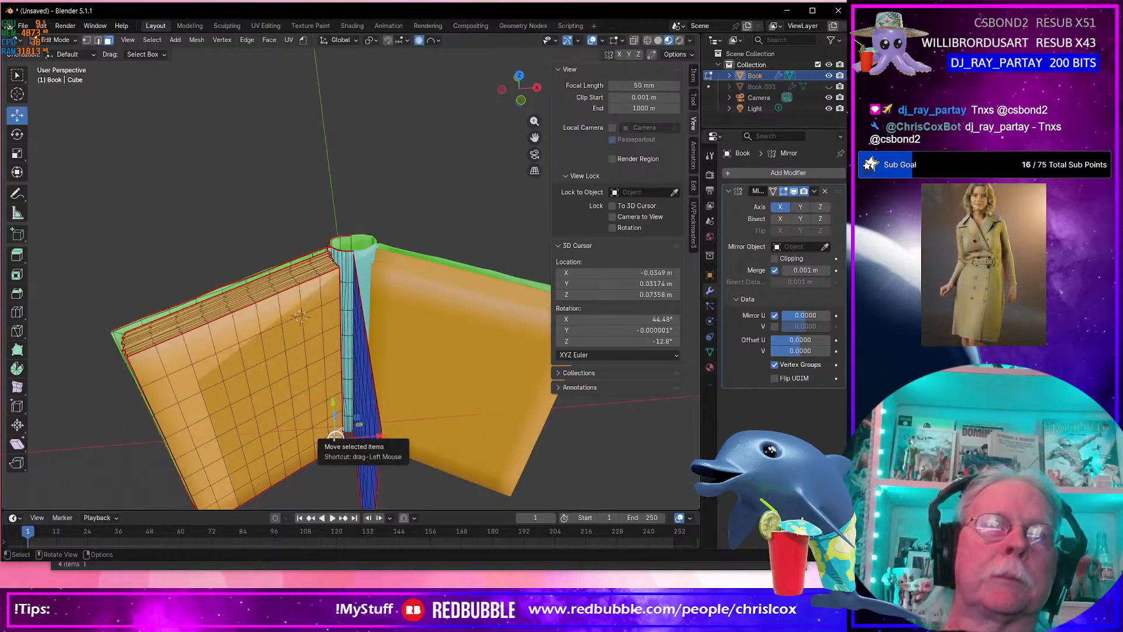
pyautogui.keyDown('alt'); pyautogui.keyDown('shift'); pyautogui.click(145, 361); pyautogui.keyUp('shift'); pyautogui.keyUp('alt')
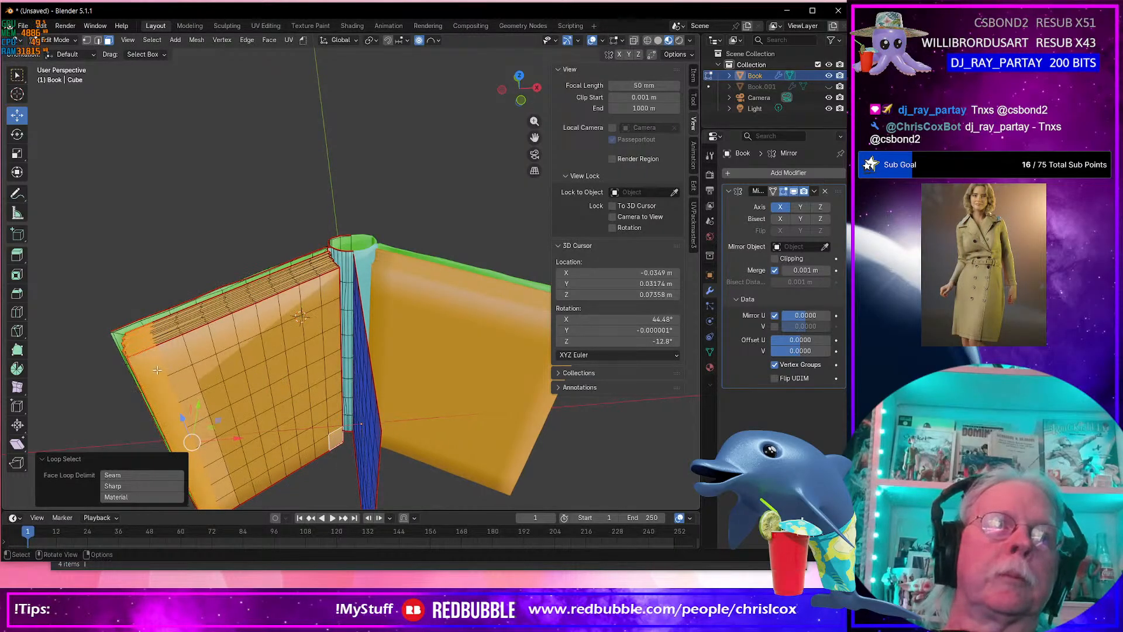
pyautogui.click(167, 370)
pyautogui.keyDown('ctrl'); pyautogui.keyDown('shift'); pyautogui.click(328, 389); pyautogui.keyUp('shift'); pyautogui.keyUp('ctrl')
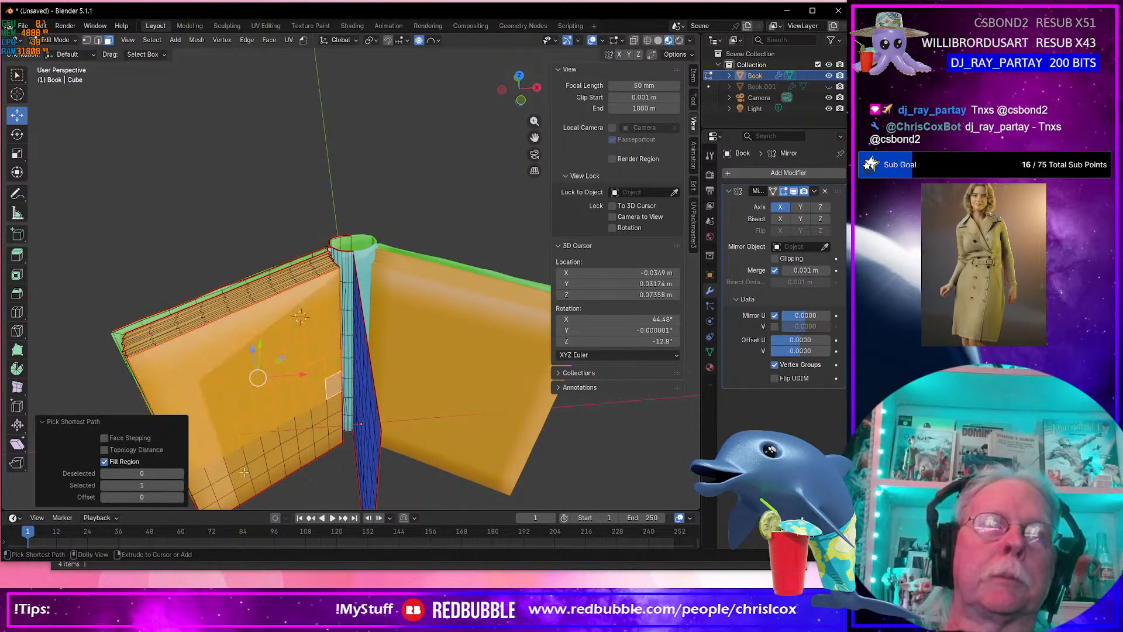
pyautogui.keyDown('ctrl'); pyautogui.keyDown('shift'); pyautogui.click(220, 497); pyautogui.keyUp('shift'); pyautogui.keyUp('ctrl')
pyautogui.moveTo(271, 448); pyautogui.dragTo(264, 473, button='middle')
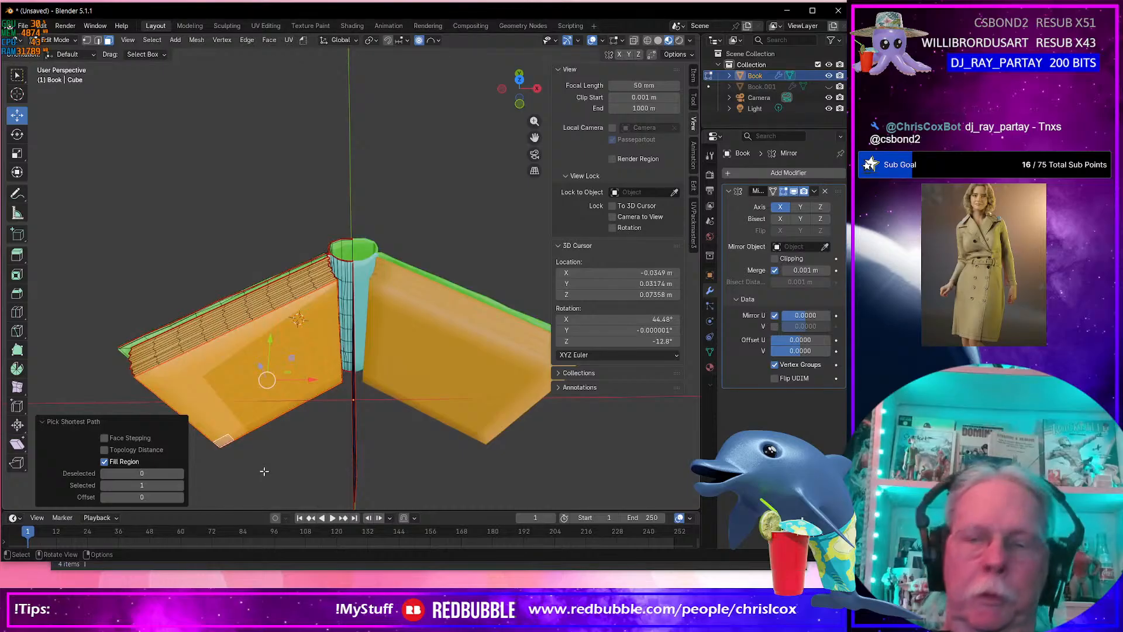
# Turn off proportional editing and move the selected page faces toward the book's center by 0.009054 m in X and 0.003564 m in Y.
pyautogui.press('KP_7')
pyautogui.click(419, 40)
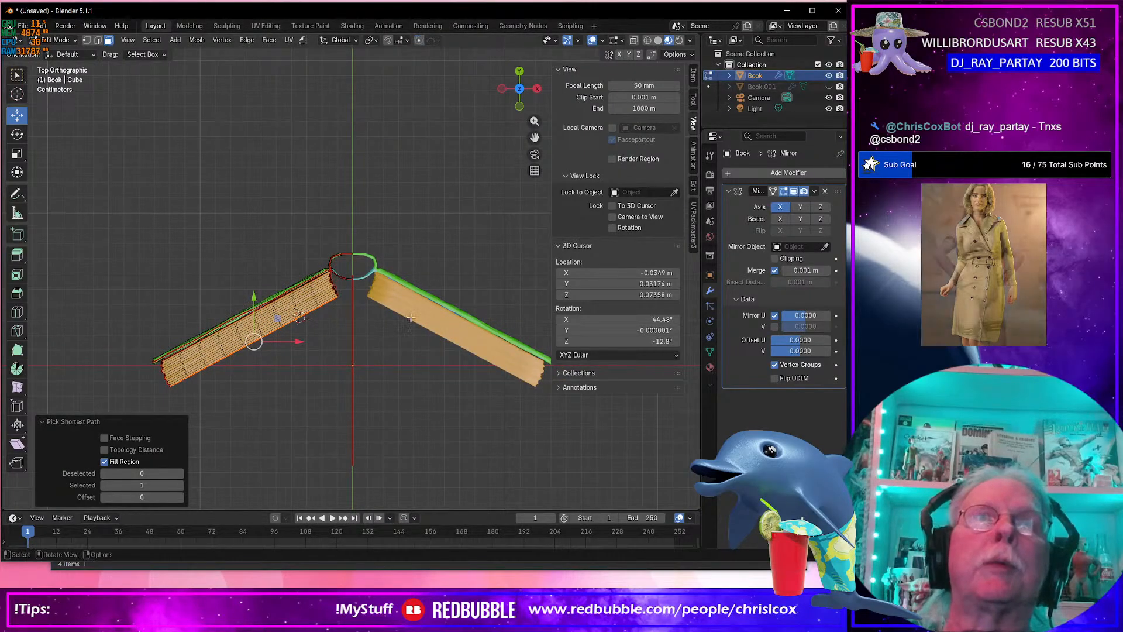
pyautogui.scroll(6, 356, 284)
pyautogui.keyDown('shift'); pyautogui.moveTo(357, 285); pyautogui.dragTo(323, 152, button='middle'); pyautogui.keyUp('shift')
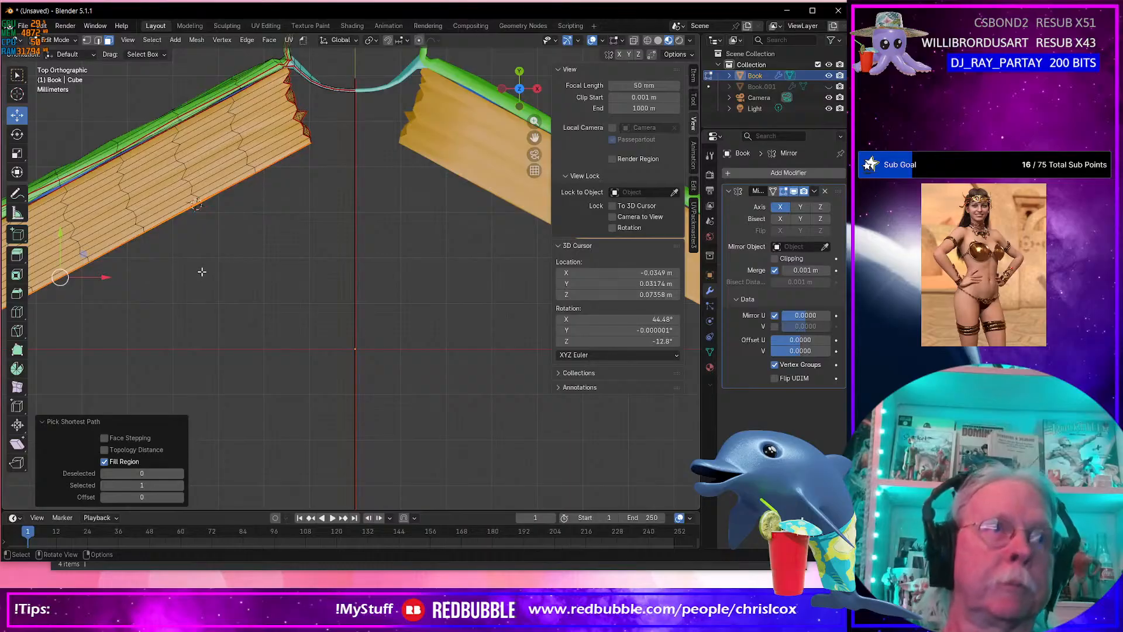
pyautogui.press('g')
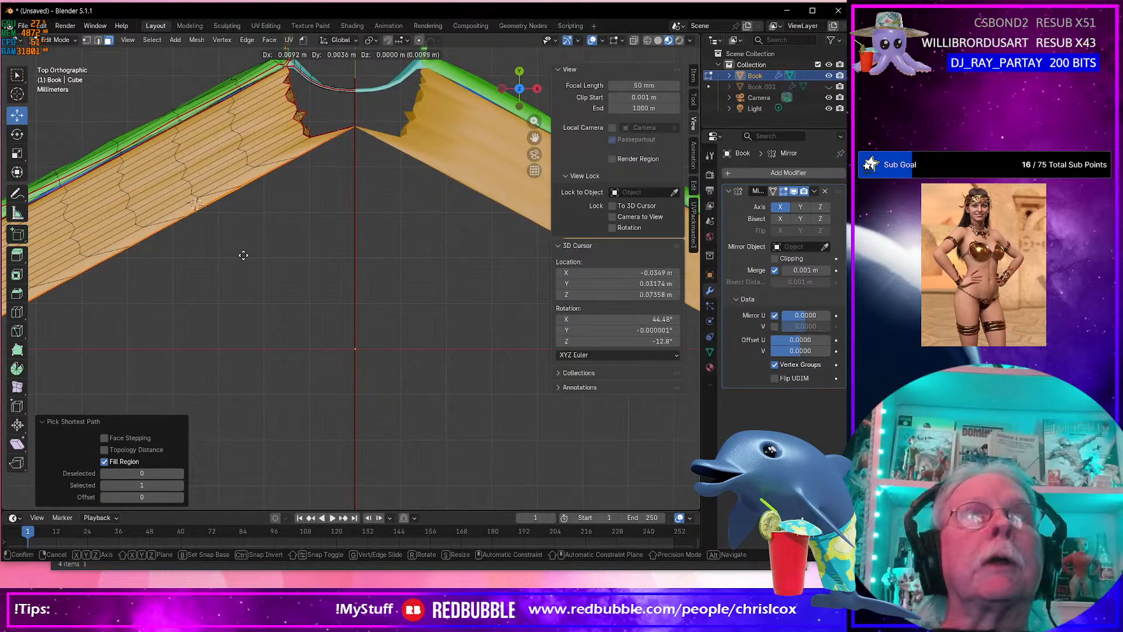
pyautogui.click(241, 254)
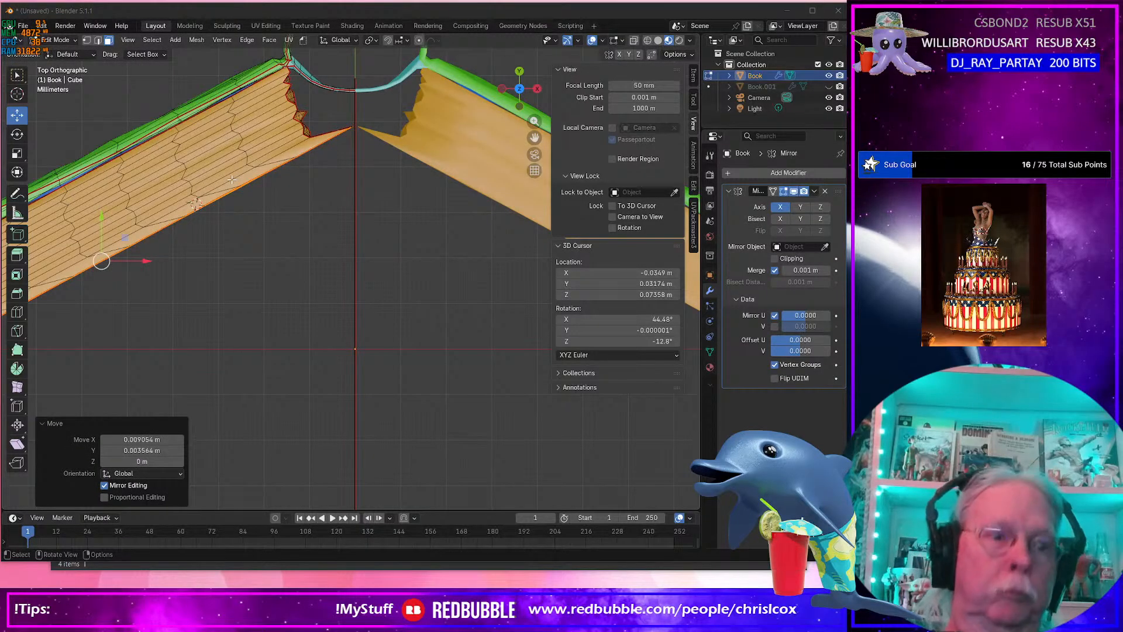
# Select the page block's edge loop behind the shifted page and move it 0.006068 m in X and 0.003371 m in Y.
pyautogui.keyDown('alt'); pyautogui.click(232, 180); pyautogui.keyUp('alt')
pyautogui.press('2')
pyautogui.keyDown('alt'); pyautogui.click(235, 174); pyautogui.keyUp('alt')
pyautogui.keyDown('alt'); pyautogui.click(288, 150); pyautogui.keyUp('alt')
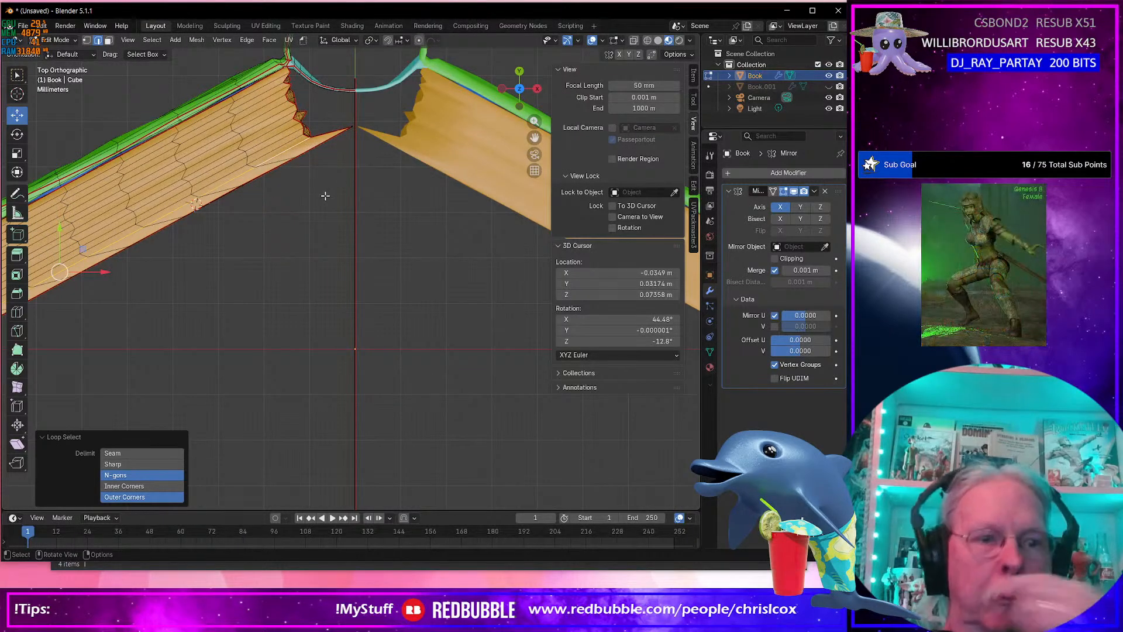
pyautogui.press('g')
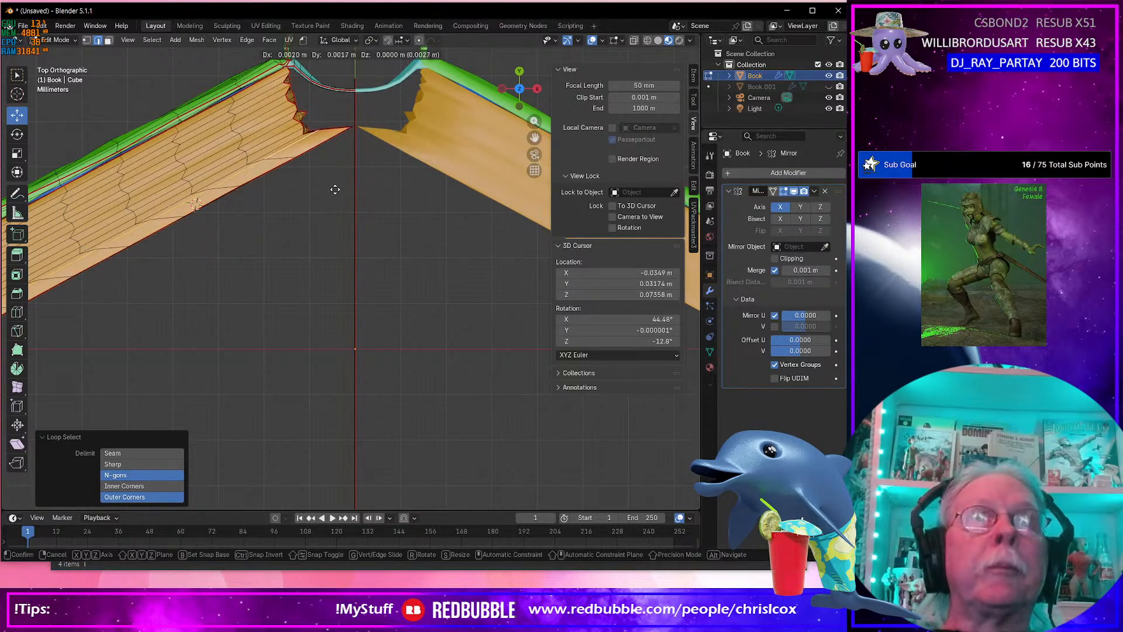
pyautogui.click(353, 183)
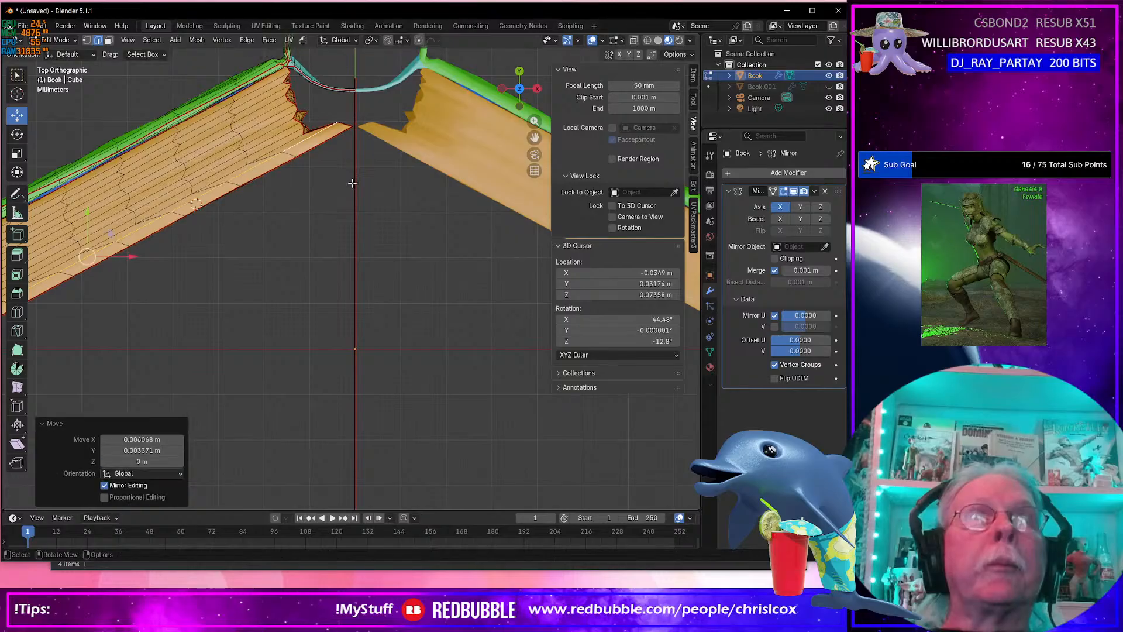
# Select the next edge loop deeper in the page block and move it 0.004924 m in X and 0.003391 m in Y.
pyautogui.keyDown('alt'); pyautogui.click(279, 150); pyautogui.keyUp('alt')
pyautogui.scroll(1, 279, 148)
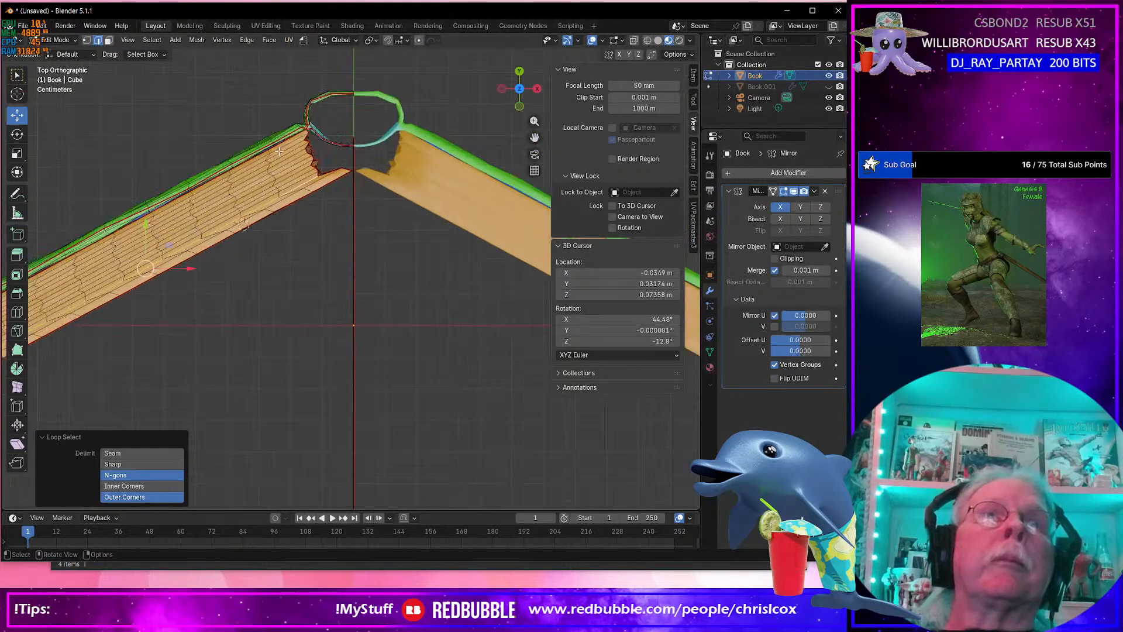
pyautogui.keyDown('shift'); pyautogui.moveTo(279, 148); pyautogui.dragTo(292, 246, button='middle'); pyautogui.keyUp('shift')
pyautogui.scroll(3, 291, 239)
pyautogui.keyDown('shift'); pyautogui.moveTo(296, 203); pyautogui.dragTo(326, 316, button='middle'); pyautogui.keyUp('shift')
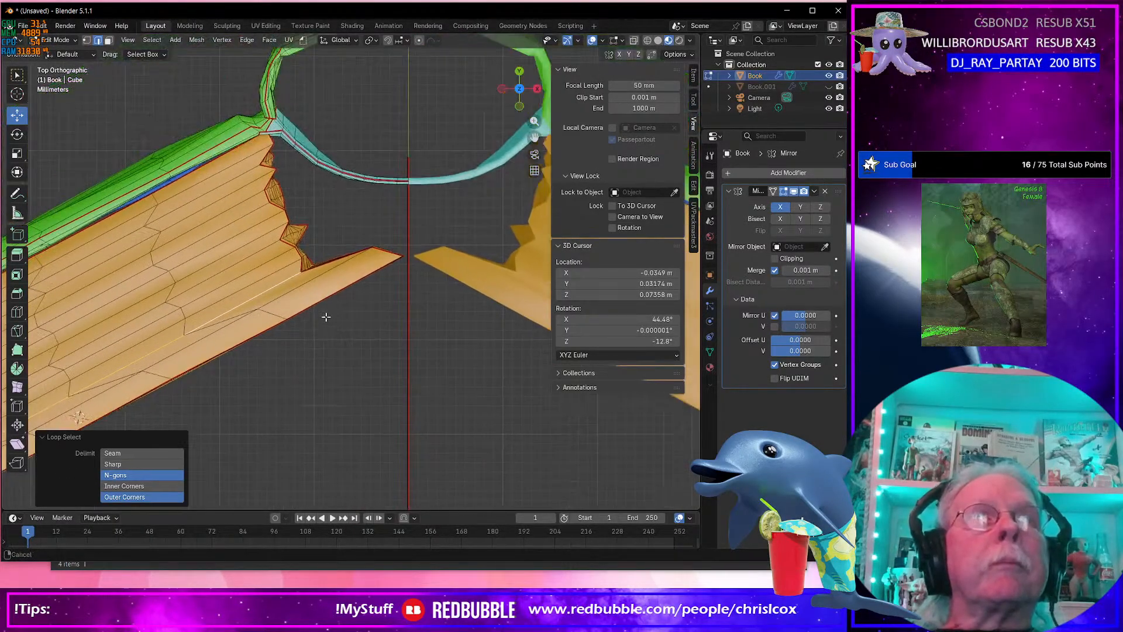
pyautogui.press('g')
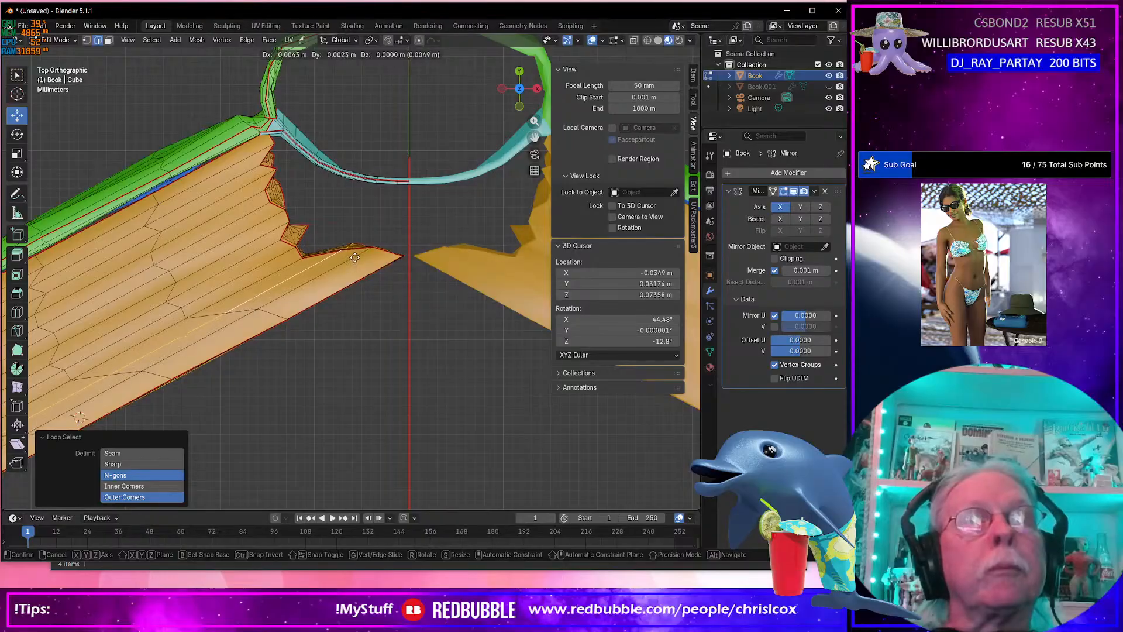
pyautogui.click(360, 248)
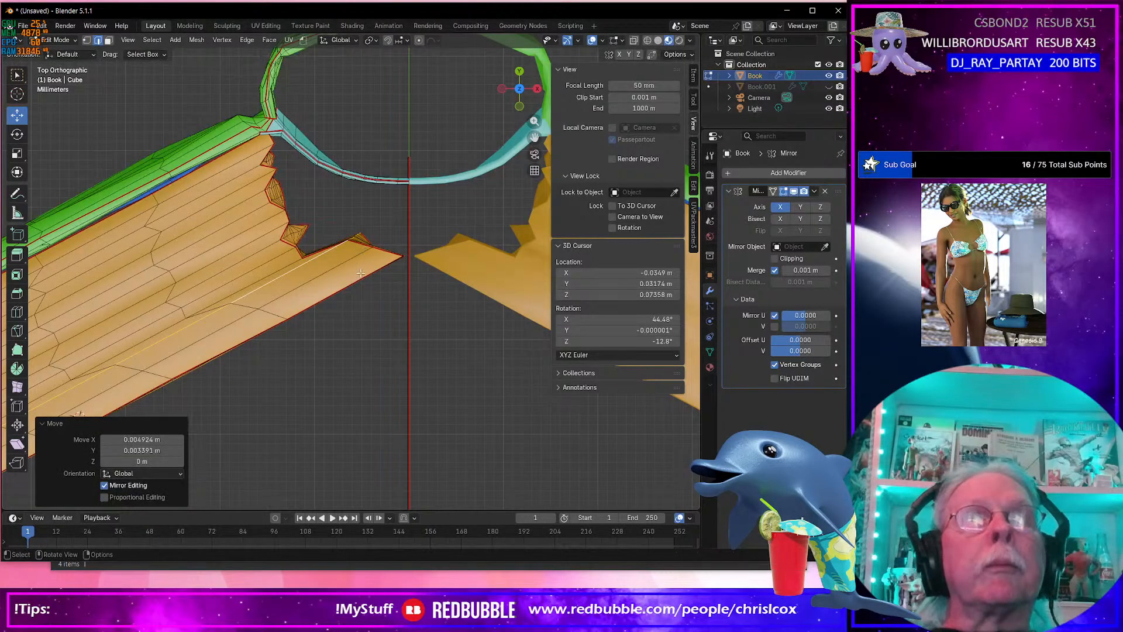
# Delete the opened book object in Object Mode and unhide the closed duplicate Book.001.
pyautogui.moveTo(361, 270); pyautogui.dragTo(427, 216, button='middle')
pyautogui.scroll(-8, 357, 250)
pyautogui.press('Tab')
pyautogui.click(400, 294)
pyautogui.press('Delete')
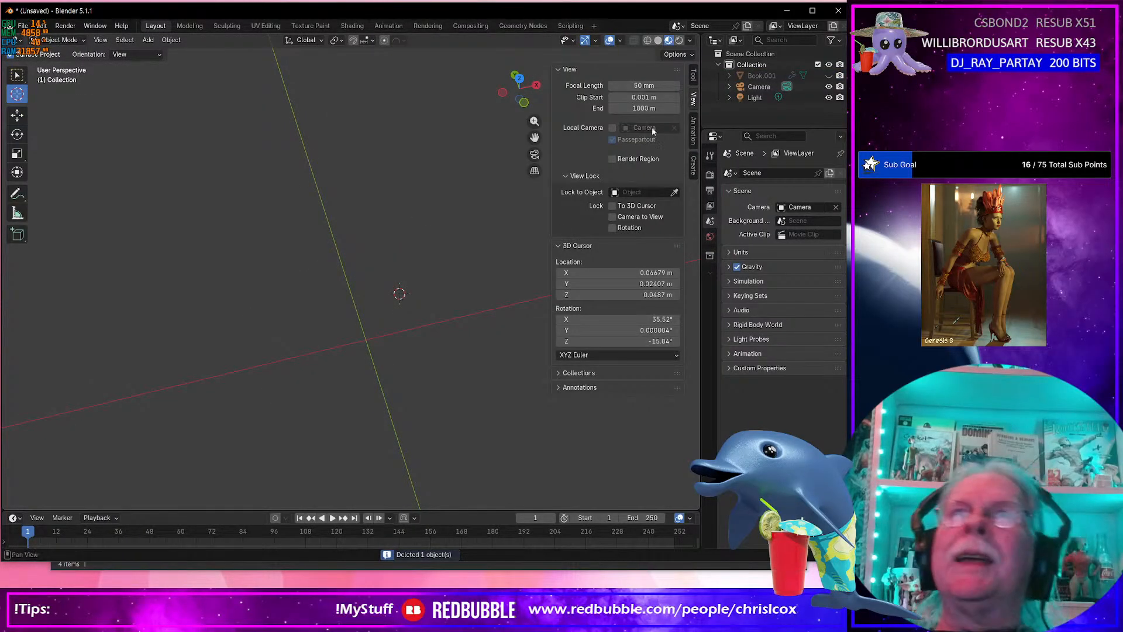
pyautogui.click(828, 75)
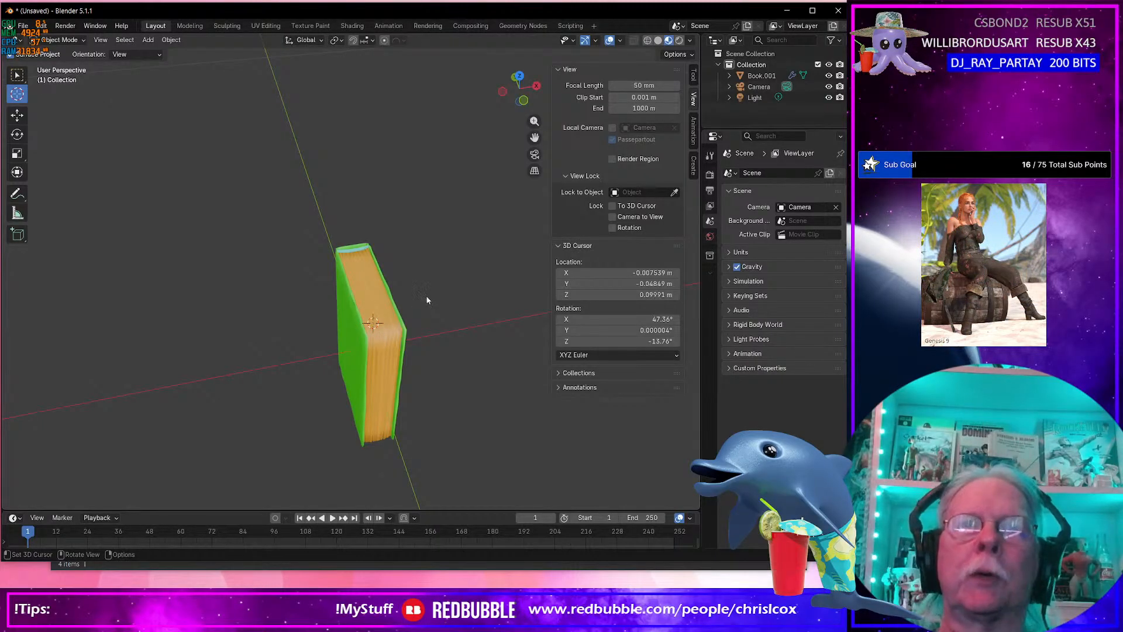
# In top view, place the 3D cursor at the inner hinge corner, about X -0.0174 m, Y 0.0625 m, and switch to the Move tool.
pyautogui.moveTo(456, 275); pyautogui.dragTo(428, 326, button='middle')
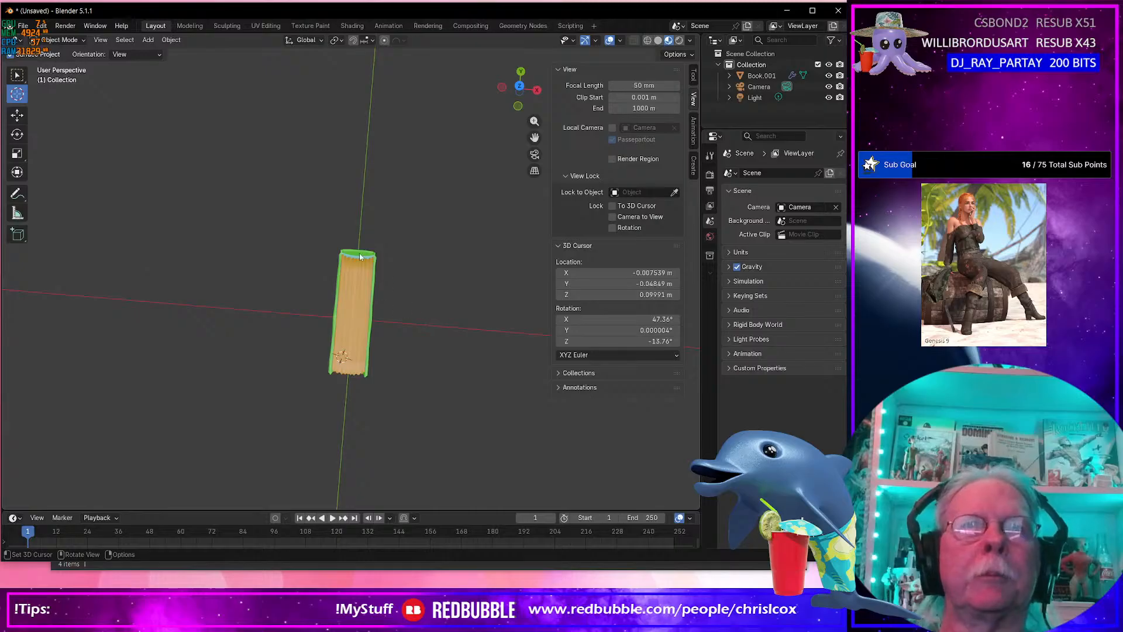
pyautogui.press('KP_7')
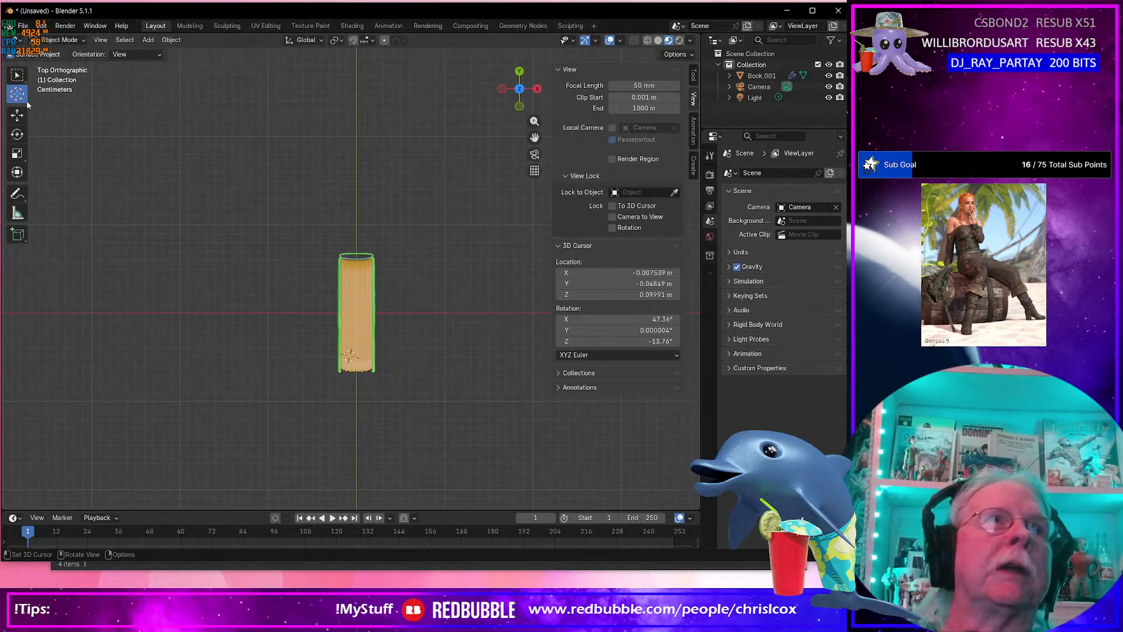
pyautogui.scroll(1, 289, 246)
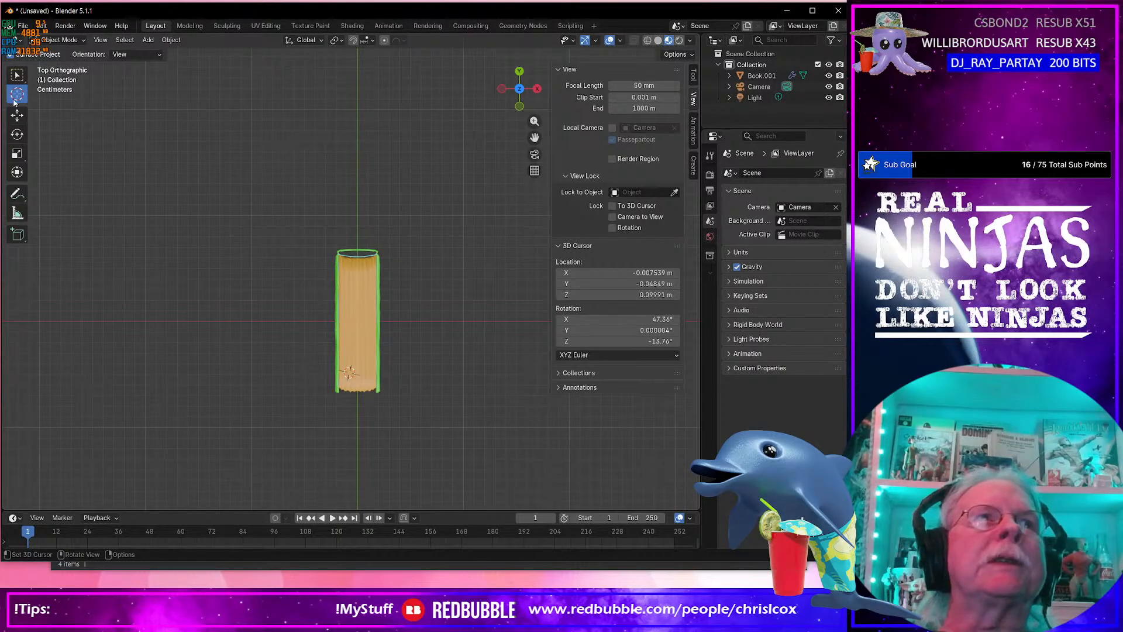
pyautogui.scroll(8, 255, 255)
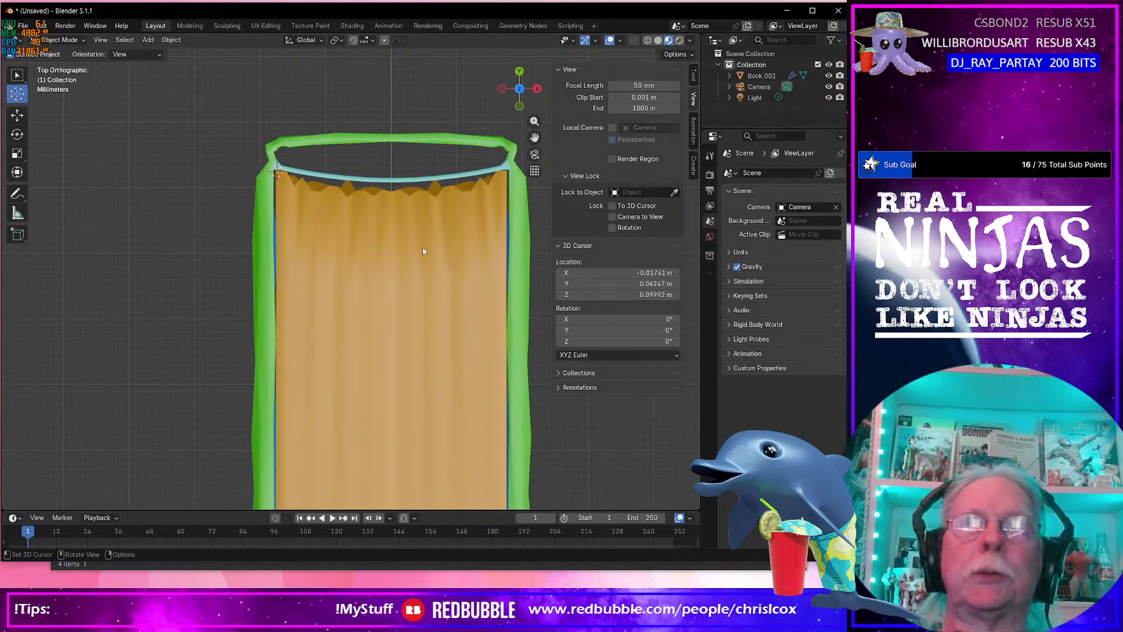
pyautogui.hotkey('shift', 'space')
pyautogui.click(396, 305)
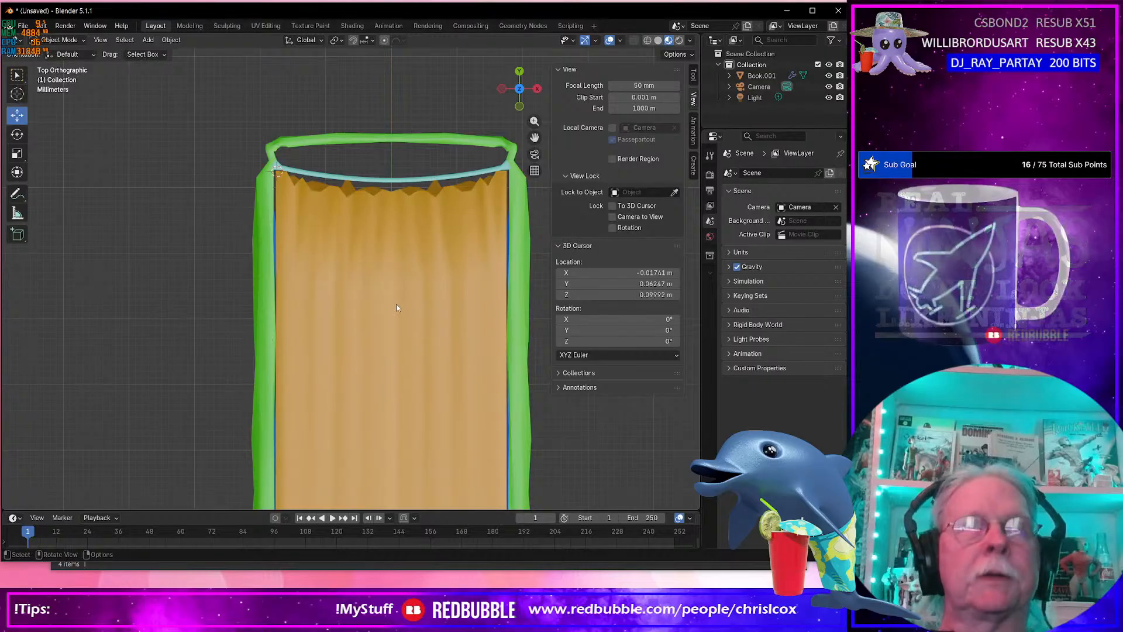
# Duplicate the closed book in place and hide the original Book.001.
pyautogui.click(396, 304)
pyautogui.hotkey('shift', 'd')
pyautogui.press('Escape')
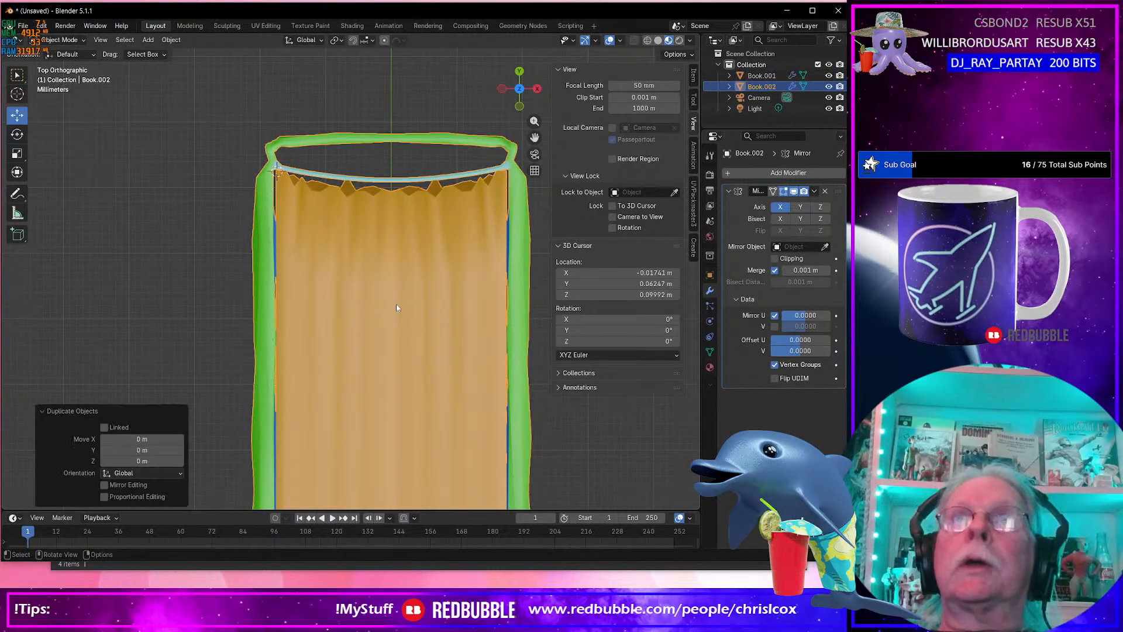
pyautogui.click(829, 76)
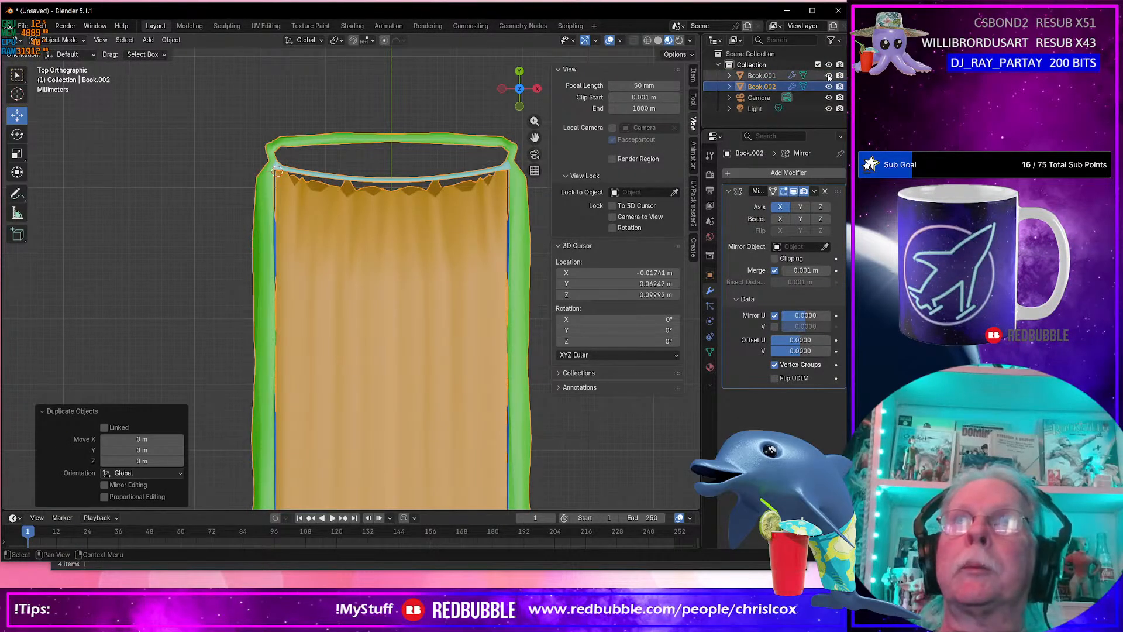
# In Edit Mode, select all linked geometry of the duplicate's page block and hide everything unselected.
pyautogui.press('Tab')
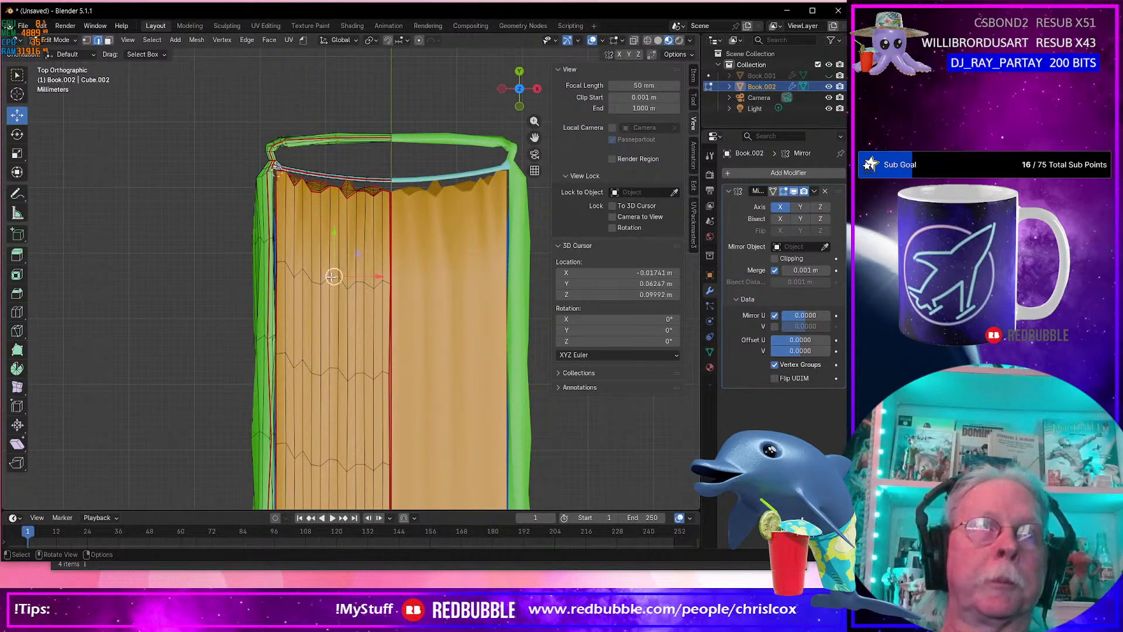
pyautogui.hotkey('ctrl', 'l')
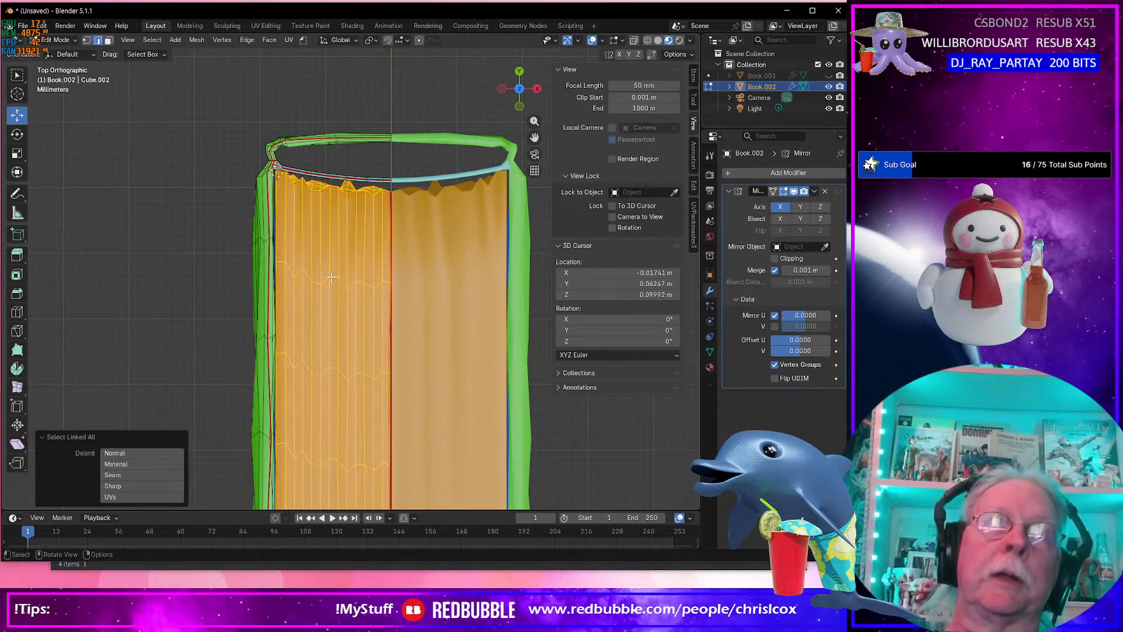
pyautogui.press('ctrl+KP_Add')
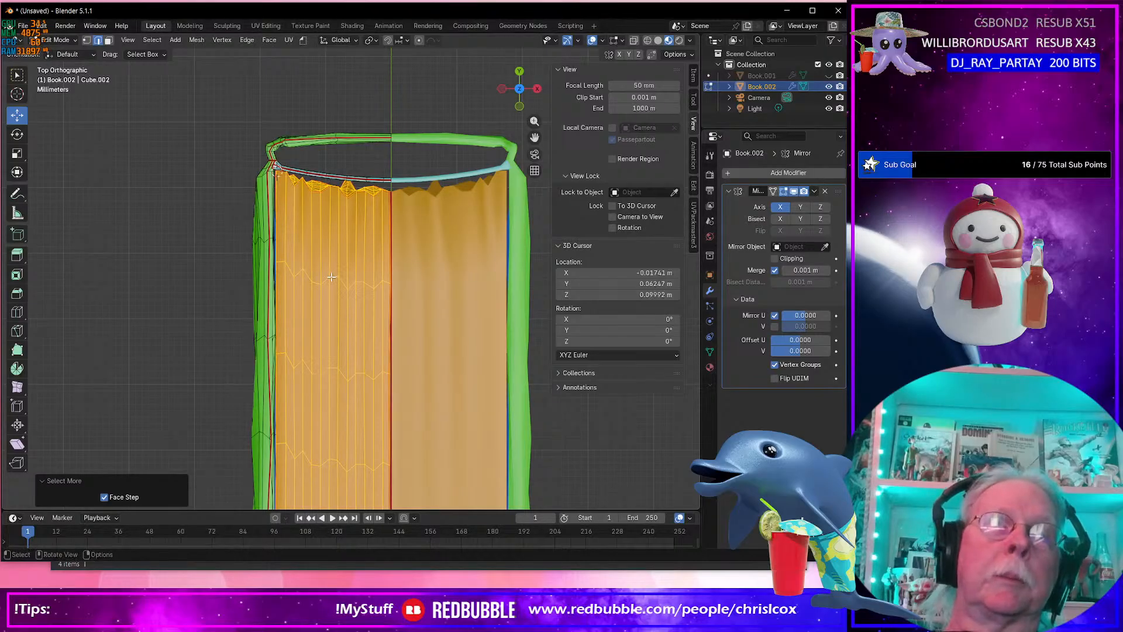
pyautogui.hotkey('shift', 'h')
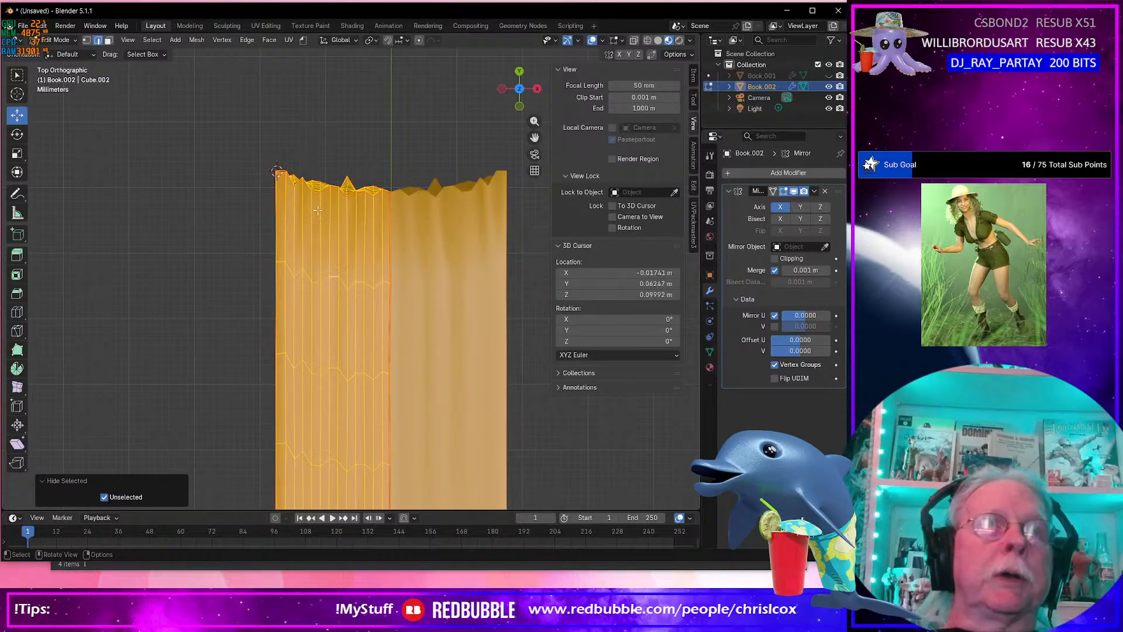
# Try a free rotation of the isolated page block in top view, and undo it.
pyautogui.press('r')
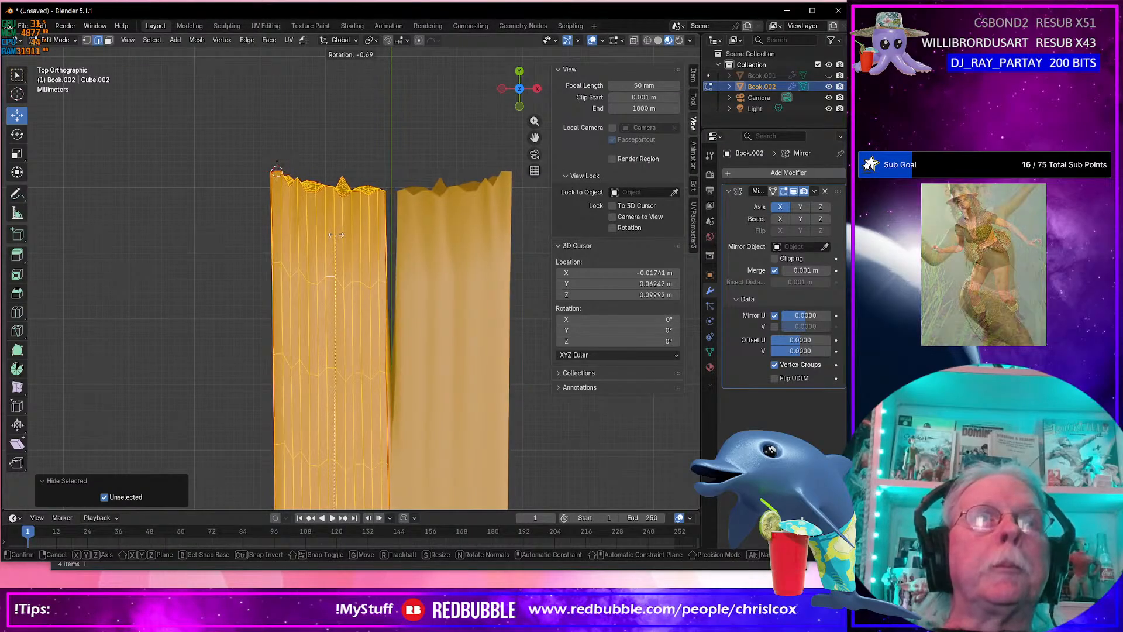
pyautogui.click(338, 233)
pyautogui.hotkey('ctrl', 'z')
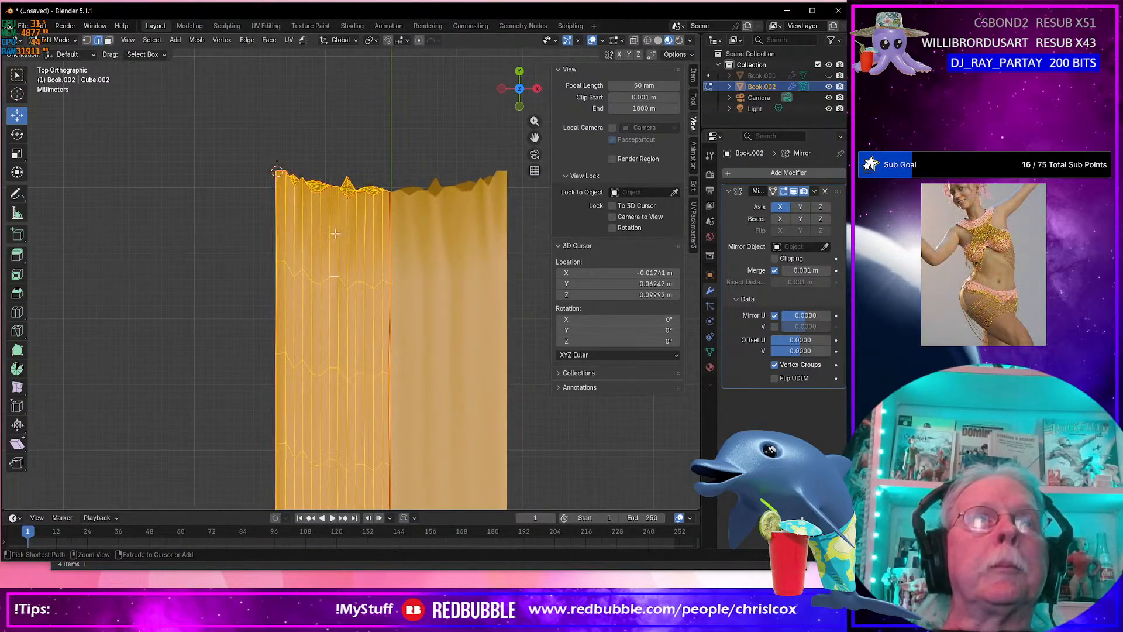
# Set the transform pivot point to the 3D Cursor and rotate the selected page block 41.2° about Z.
pyautogui.click(372, 42)
pyautogui.click(377, 83)
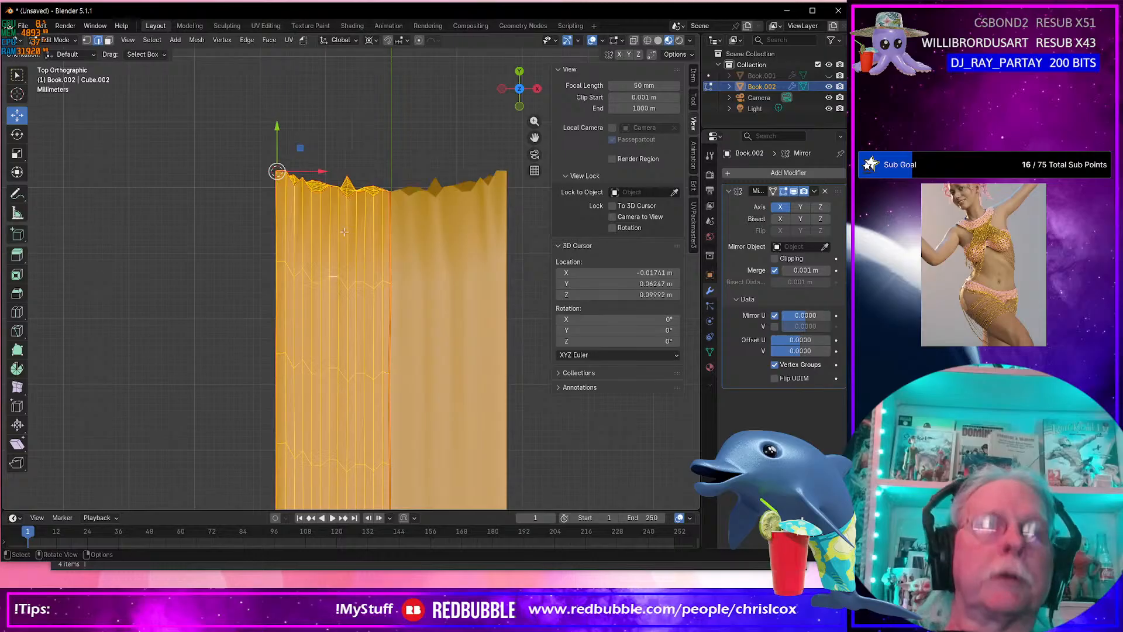
pyautogui.press('r')
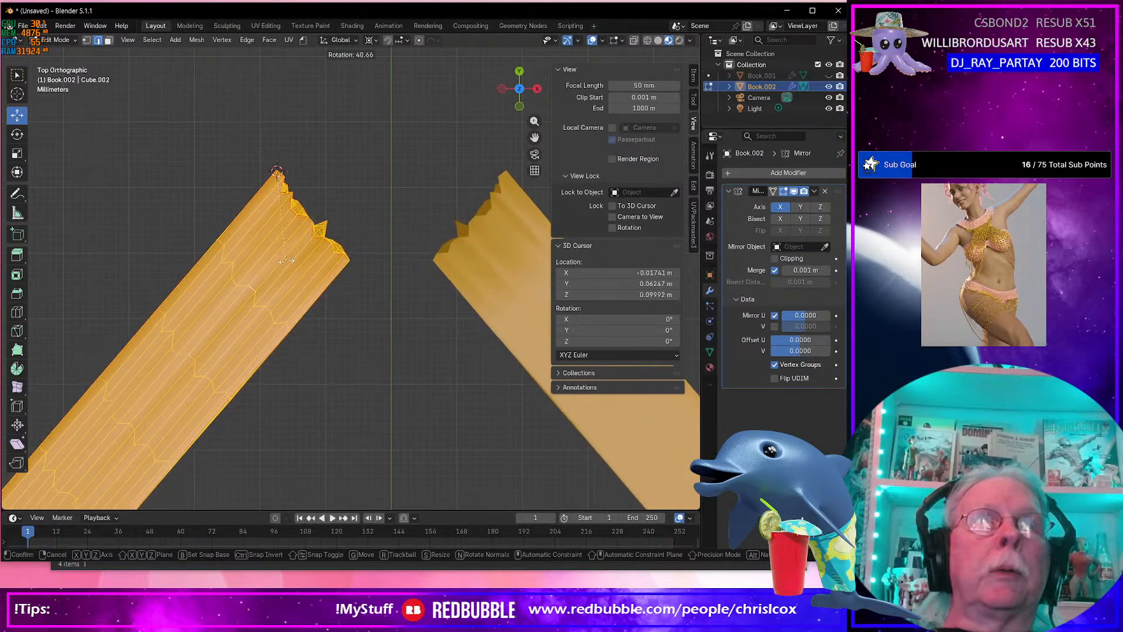
pyautogui.click(298, 257)
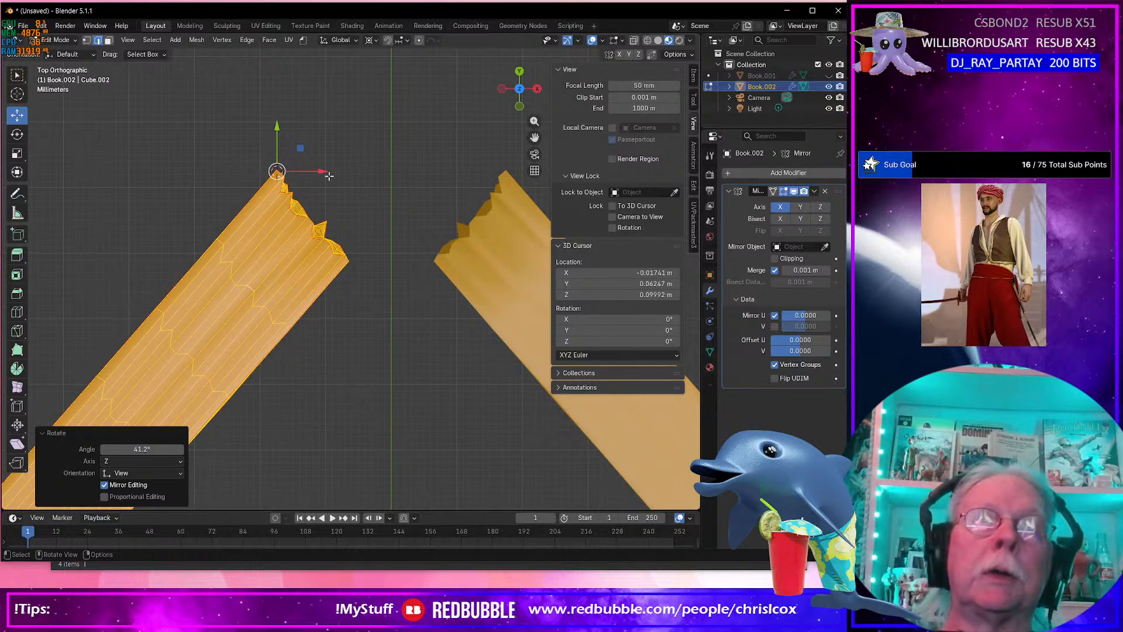
# Undo the trial X shift of the page block and rotate the block a further 26.7° about the 3D cursor.
pyautogui.moveTo(322, 171); pyautogui.dragTo(345, 176)
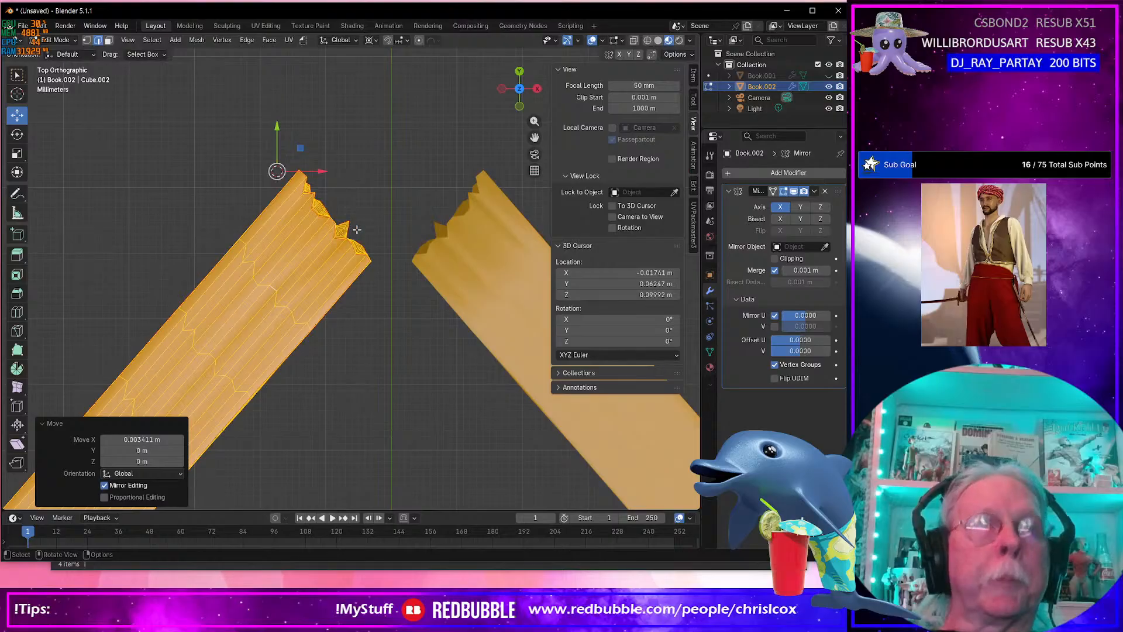
pyautogui.hotkey('ctrl', 'z')
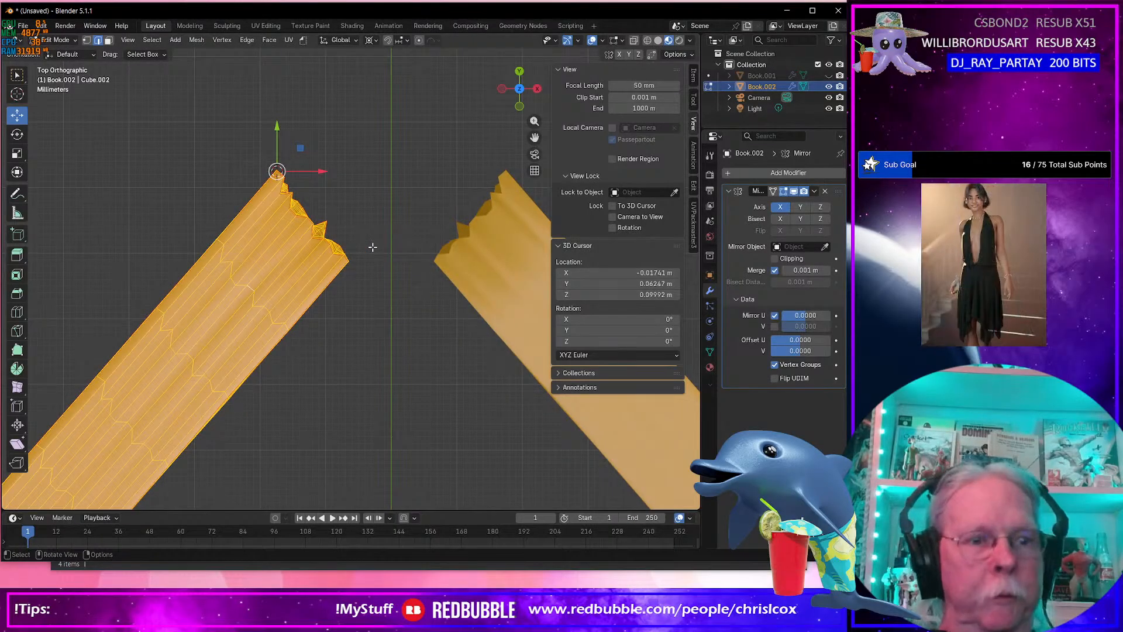
pyautogui.press('r')
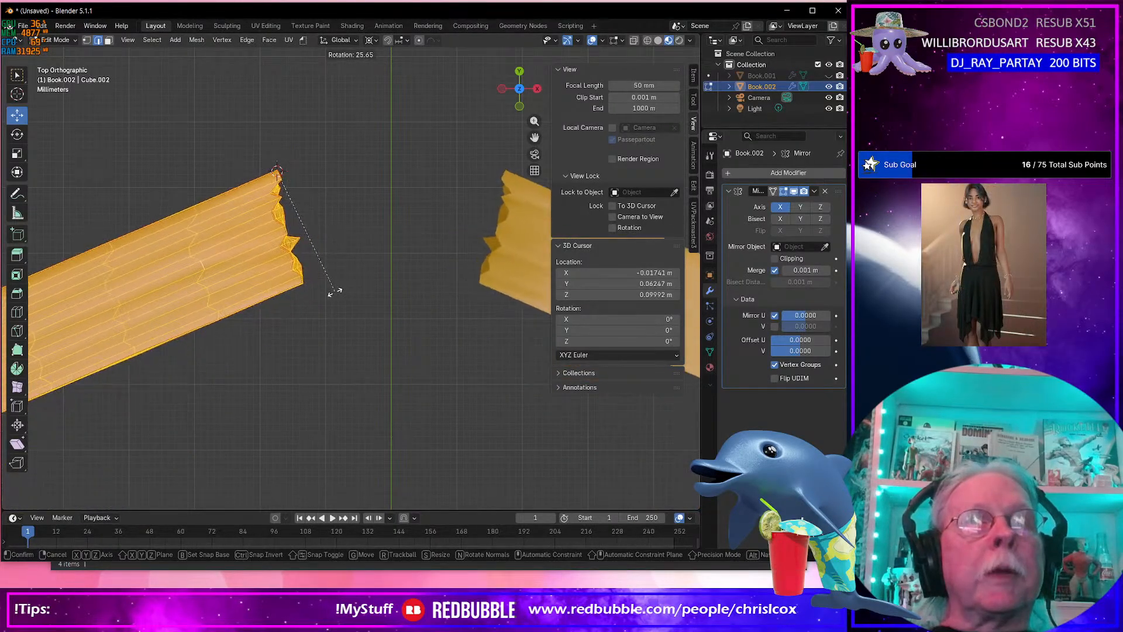
pyautogui.click(333, 293)
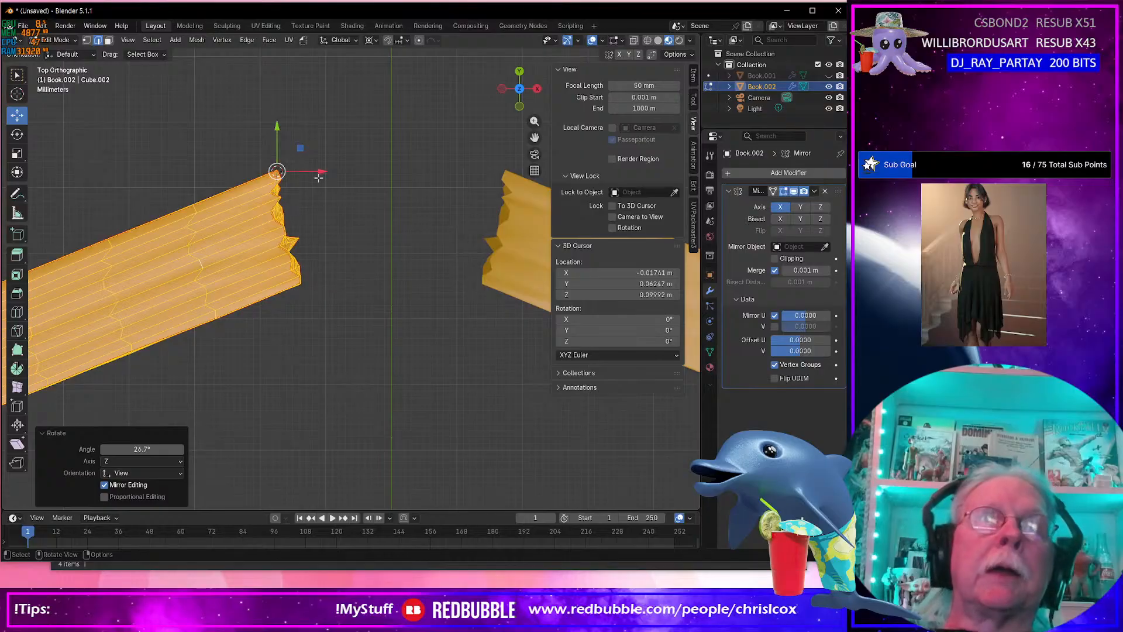
# Try shifting the page block about 0.0035 m along X and bending it by moving a crosswise edge loop with proportional editing.
pyautogui.moveTo(322, 172); pyautogui.dragTo(344, 172)
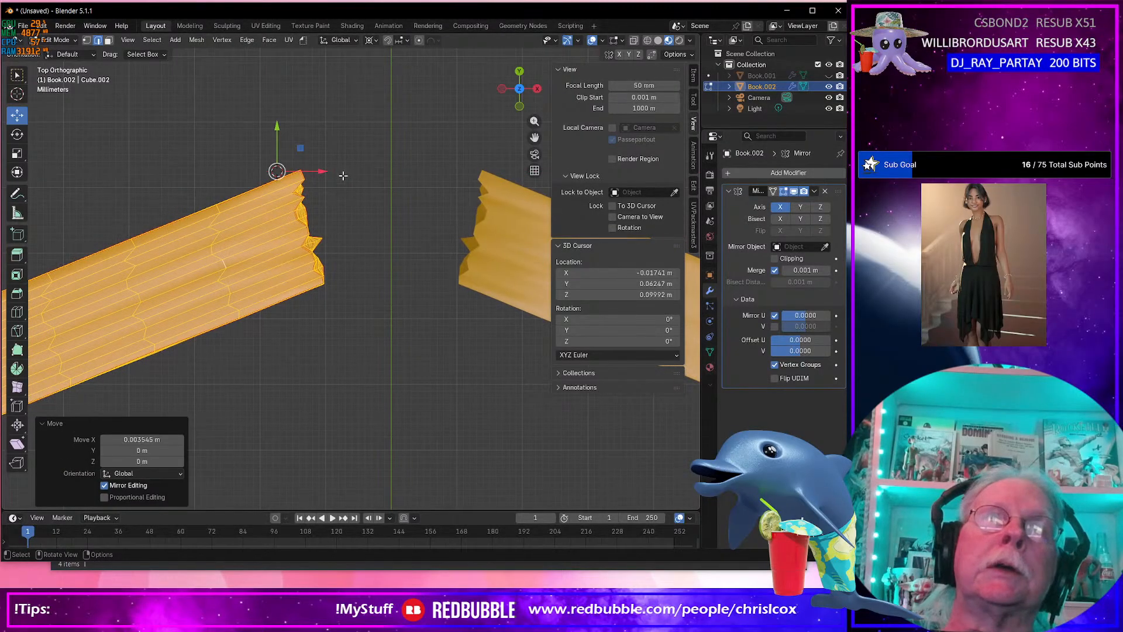
pyautogui.keyDown('alt'); pyautogui.click(213, 250); pyautogui.keyUp('alt')
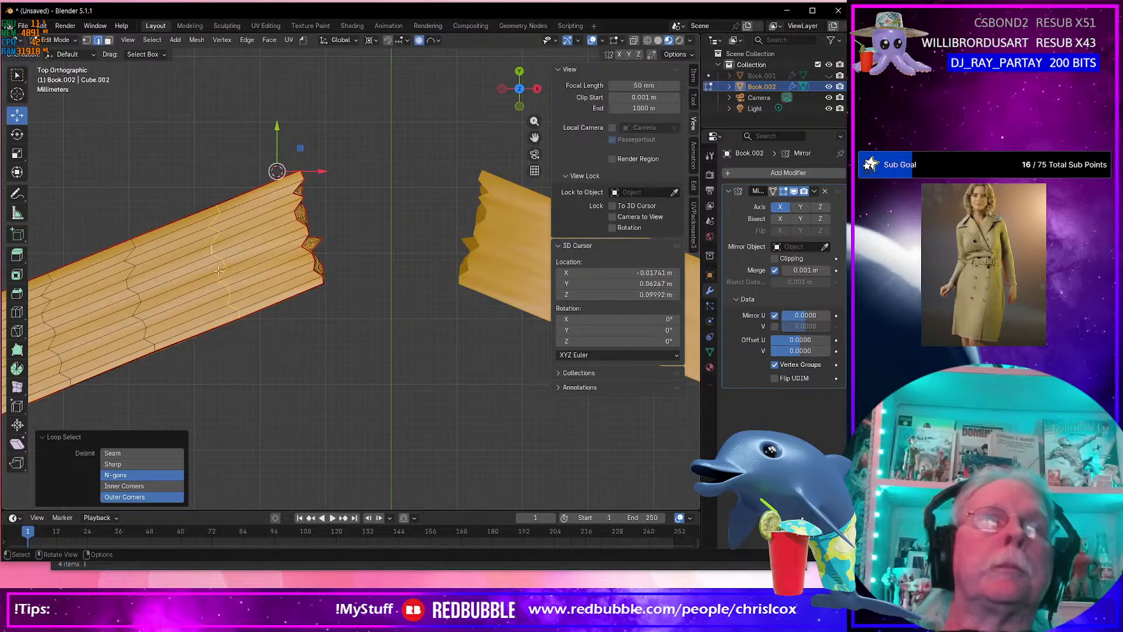
pyautogui.press('g')
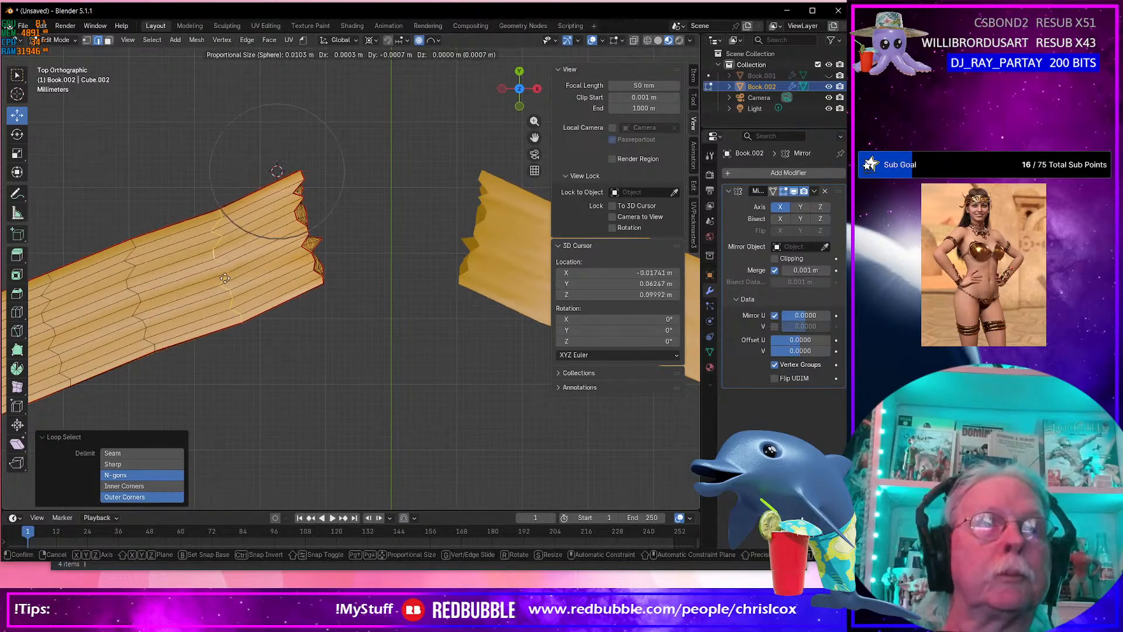
pyautogui.click(226, 280)
pyautogui.keyDown('shift'); pyautogui.moveTo(226, 280); pyautogui.dragTo(392, 216, button='middle'); pyautogui.keyUp('shift')
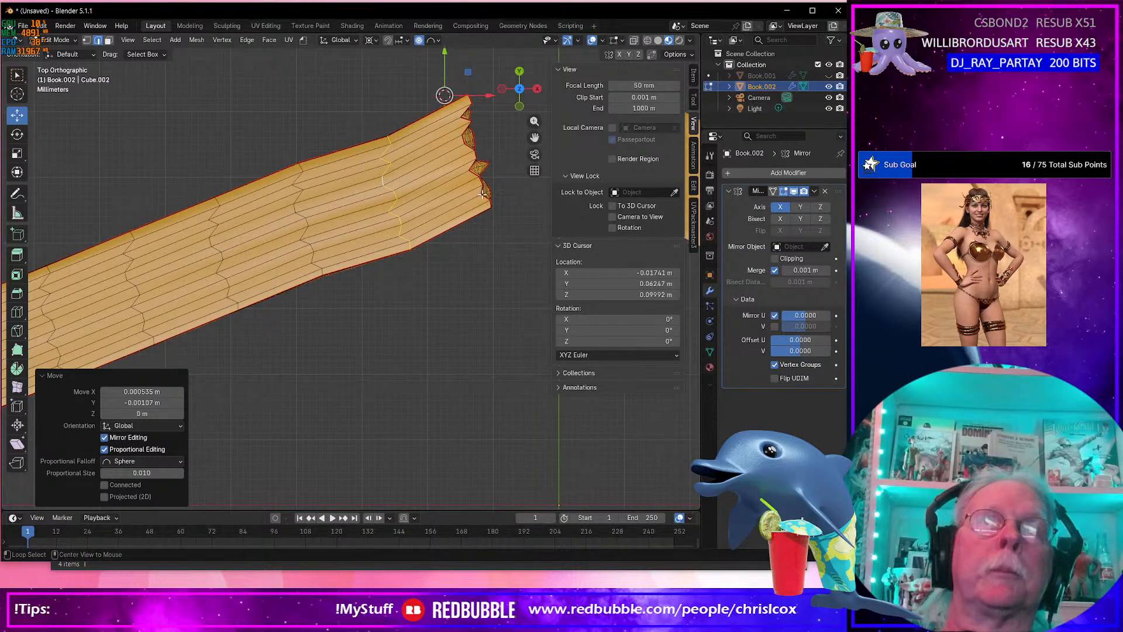
# Undo the proportional edge loop move and the preceding X shift of the page block.
pyautogui.hotkey('ctrl', 'z')
pyautogui.hotkey('ctrl', 'z')
pyautogui.hotkey('ctrl', 'z')
pyautogui.hotkey('ctrl', 'z')
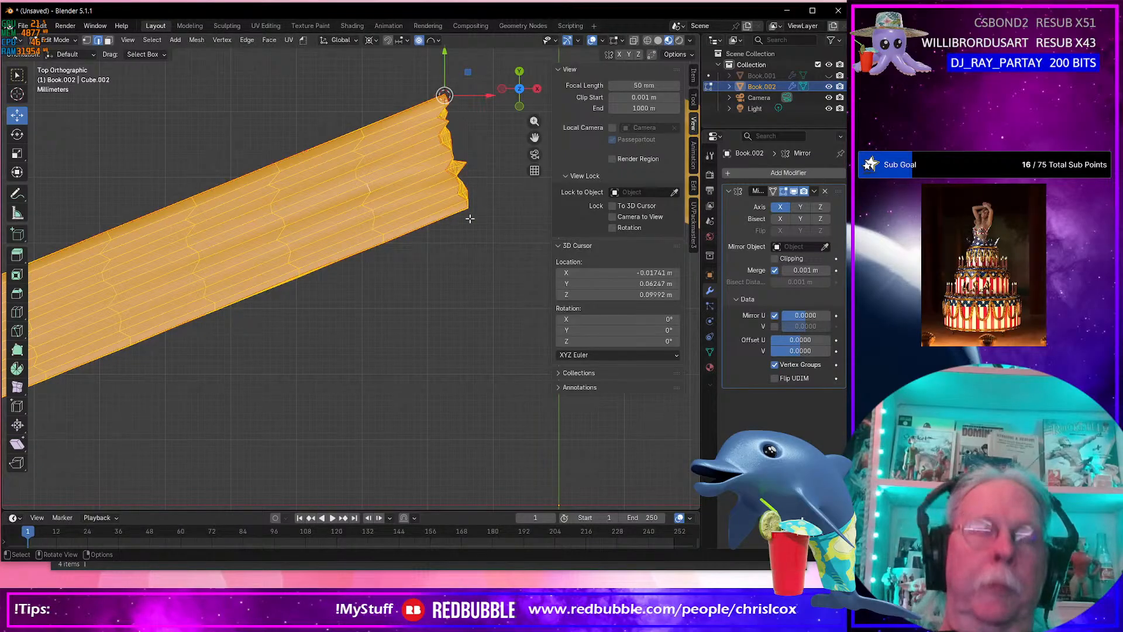
# Rotate the whole page block by -26.6° about the 3D cursor.
pyautogui.keyDown('shift'); pyautogui.moveTo(470, 218); pyautogui.dragTo(367, 277, button='middle'); pyautogui.keyUp('shift')
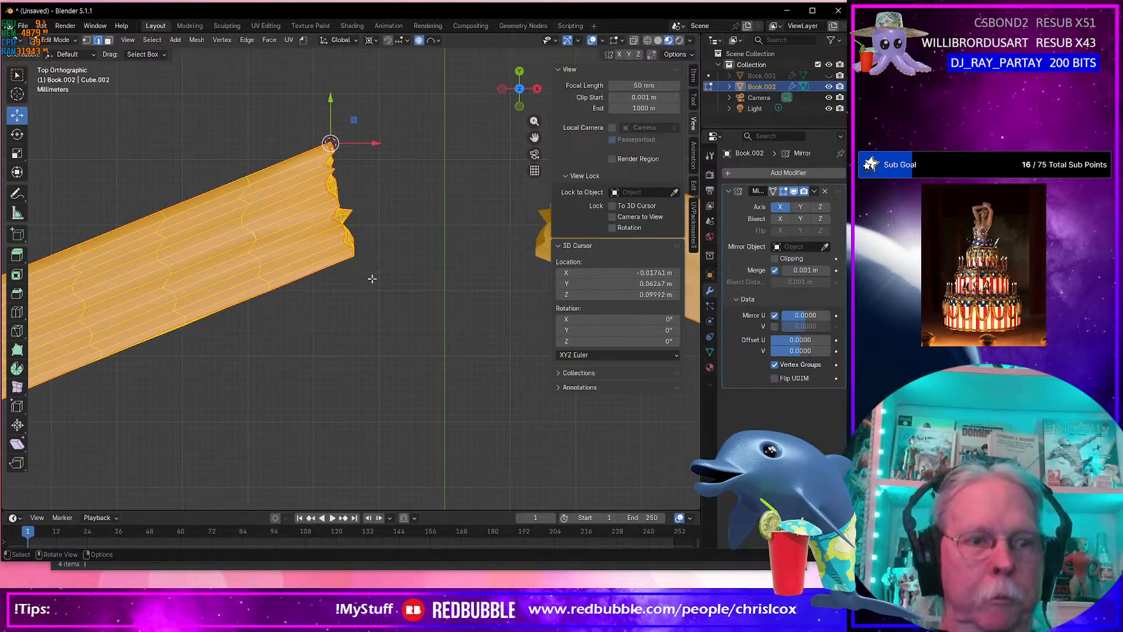
pyautogui.press('r')
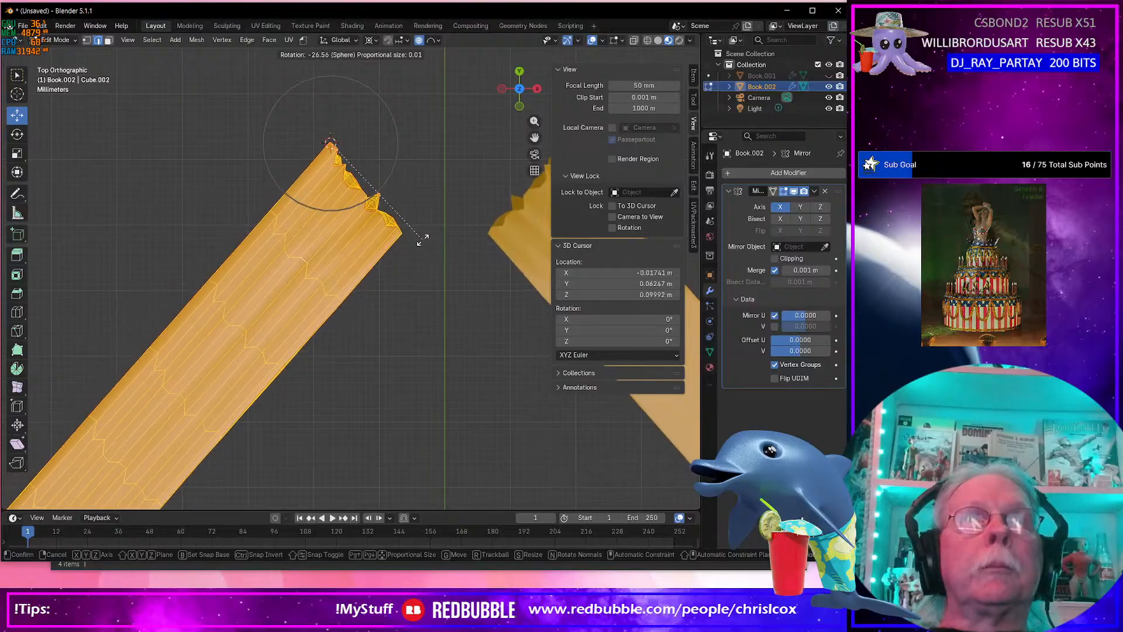
pyautogui.click(421, 240)
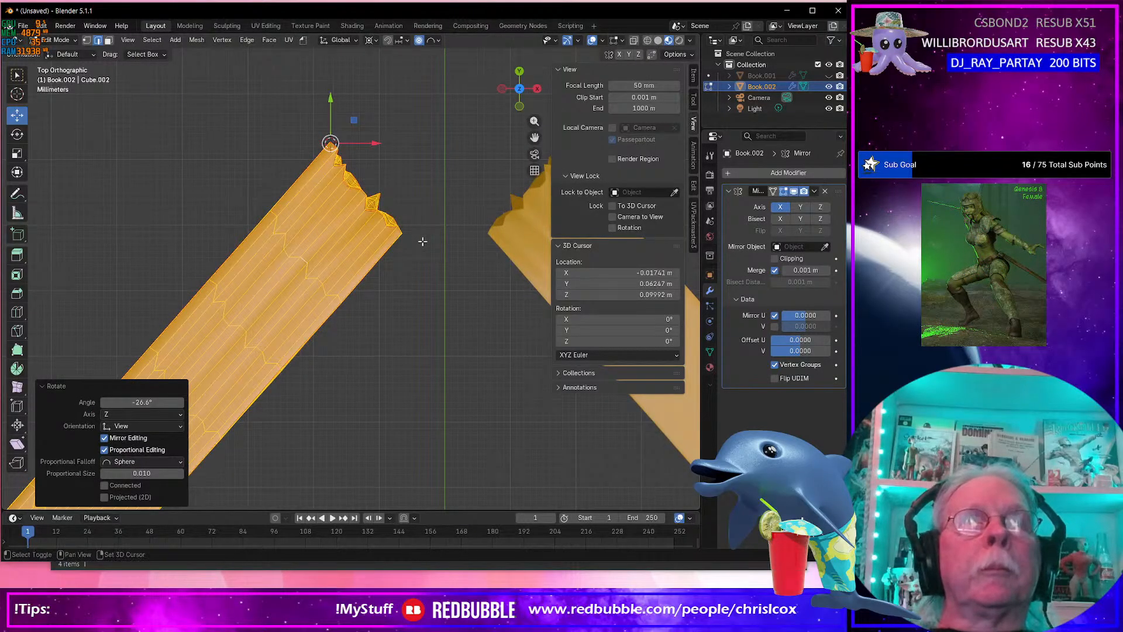
pyautogui.scroll(-4, 422, 241)
pyautogui.keyDown('shift'); pyautogui.moveTo(415, 248); pyautogui.dragTo(456, 204, button='middle'); pyautogui.keyUp('shift')
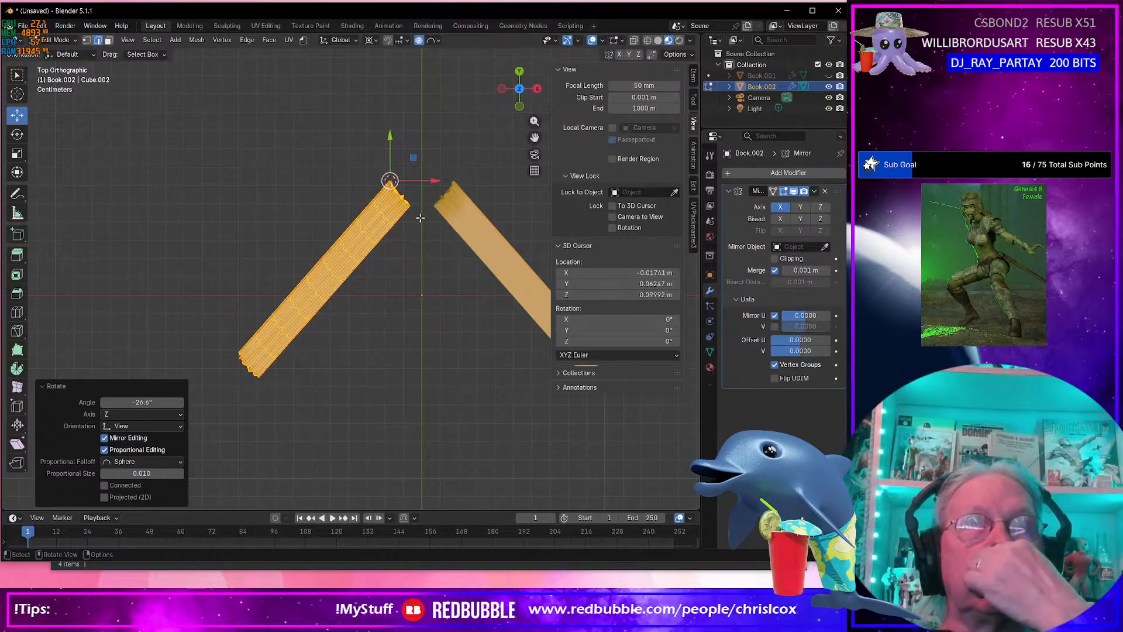
# Rotate the page block by -7.1° about the 3D cursor and shift it about 0.0031 m along X toward the mirror line.
pyautogui.scroll(4, 419, 206)
pyautogui.keyDown('shift'); pyautogui.moveTo(476, 92); pyautogui.dragTo(395, 171, button='middle'); pyautogui.keyUp('shift')
pyautogui.moveTo(399, 162); pyautogui.dragTo(414, 163)
pyautogui.press('r')
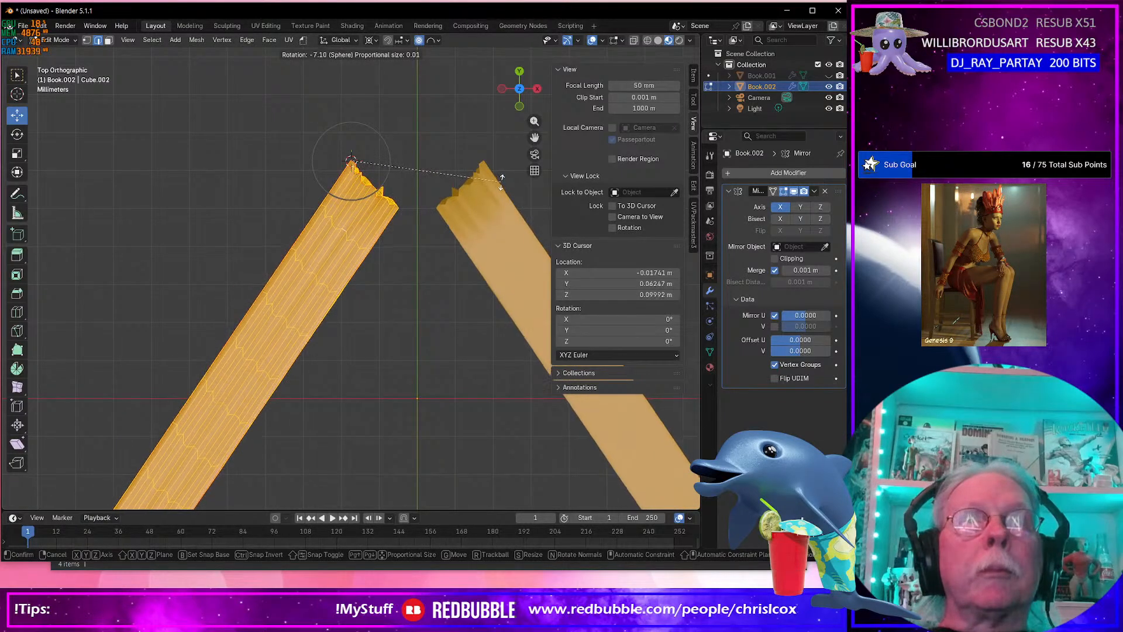
pyautogui.click(501, 180)
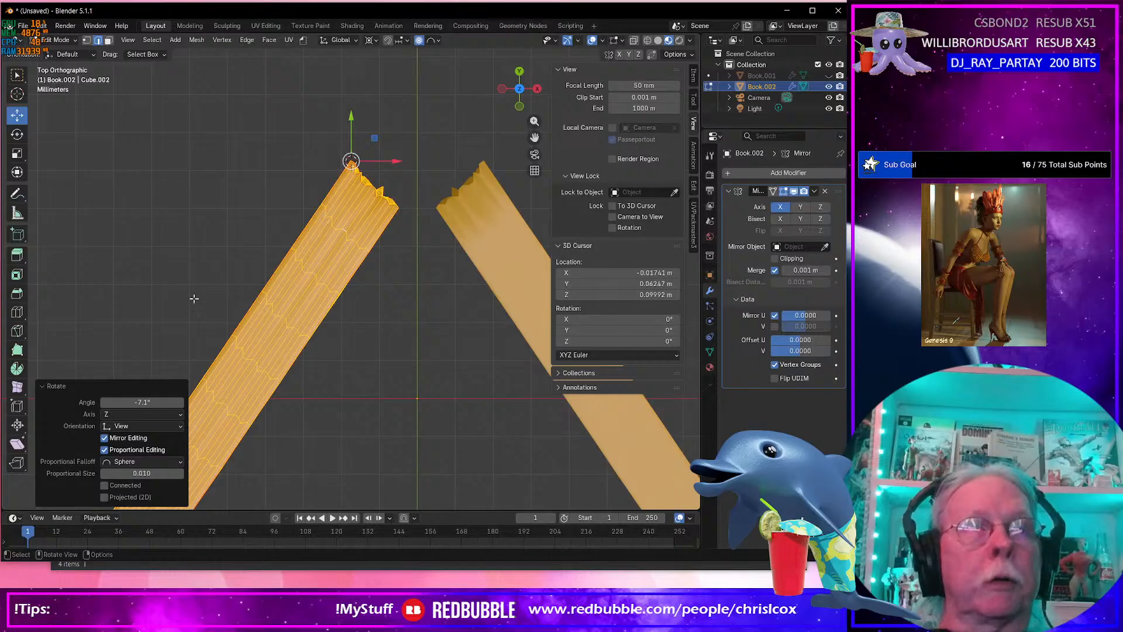
pyautogui.moveTo(400, 165); pyautogui.dragTo(411, 165)
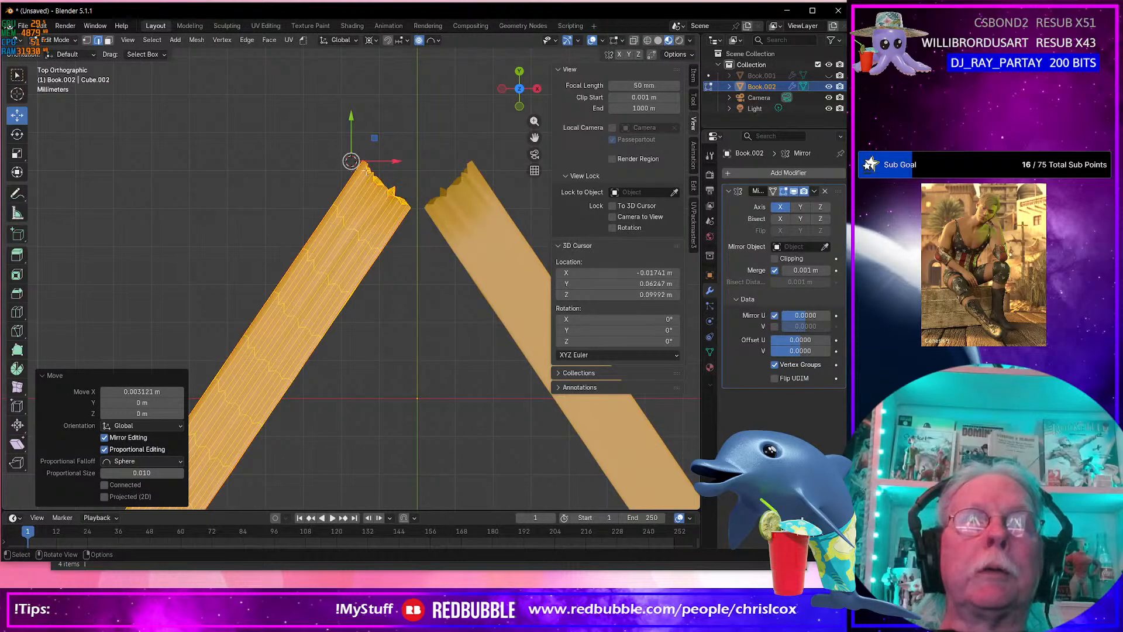
# Move the page block's inner spine corner edge about 0.0016 m in X and 0.0035 m in Y with proportional size 0.014.
pyautogui.moveTo(402, 223); pyautogui.dragTo(431, 253, button='middle')
pyautogui.keyDown('alt'); pyautogui.click(431, 228); pyautogui.keyUp('alt')
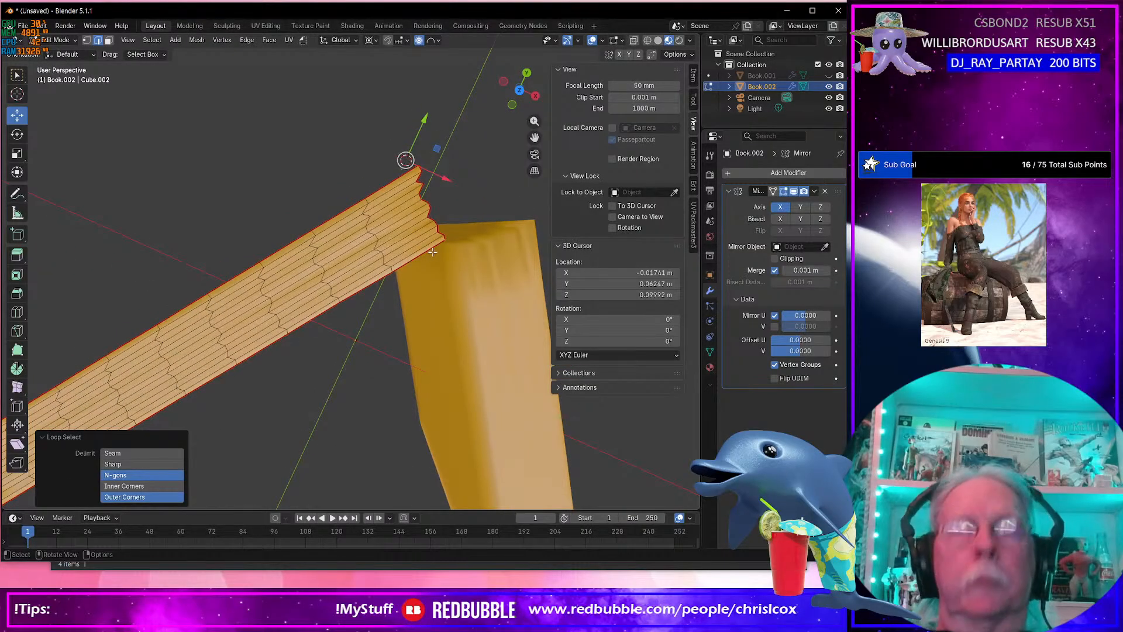
pyautogui.press('KP_7')
pyautogui.scroll(3, 432, 244)
pyautogui.keyDown('shift'); pyautogui.moveTo(451, 208); pyautogui.dragTo(389, 277, button='middle'); pyautogui.keyUp('shift')
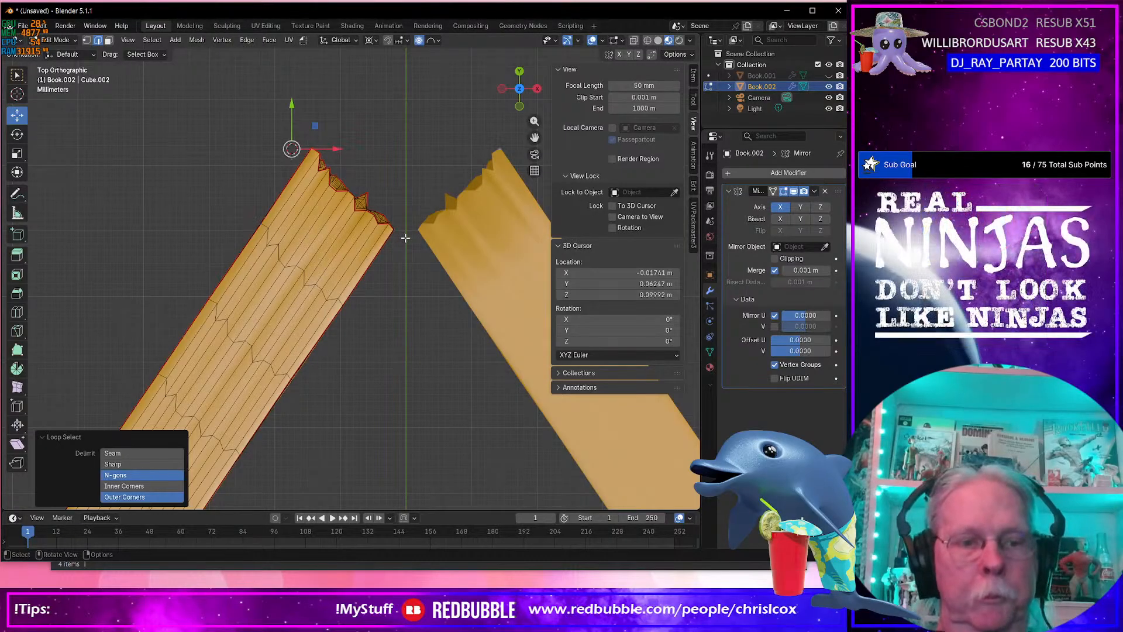
pyautogui.press('g')
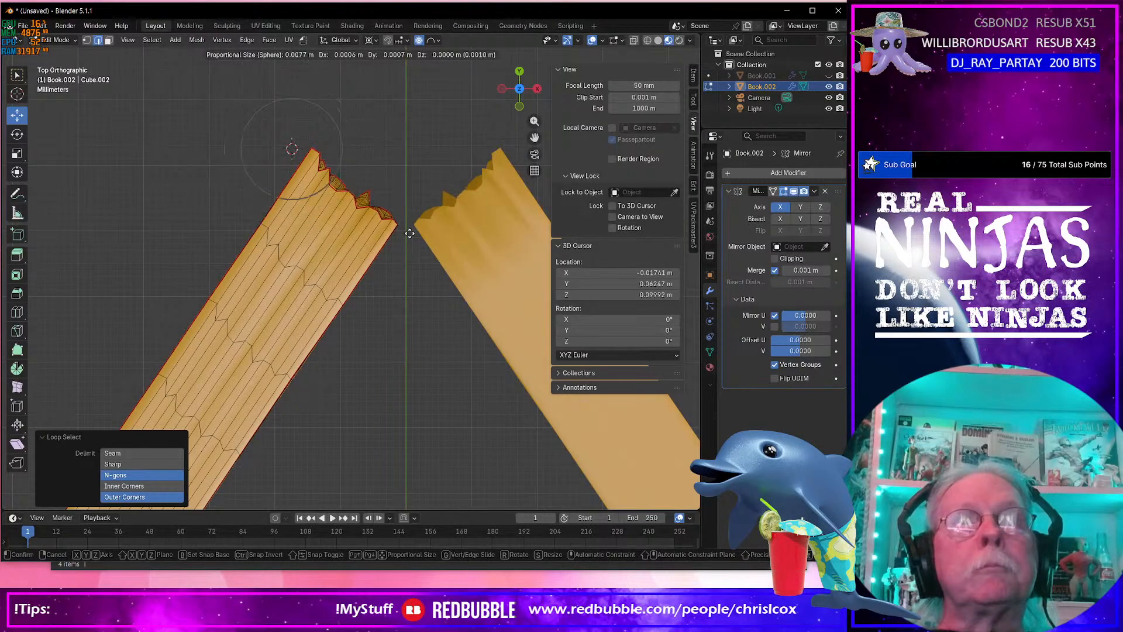
pyautogui.scroll(-3, 411, 228)
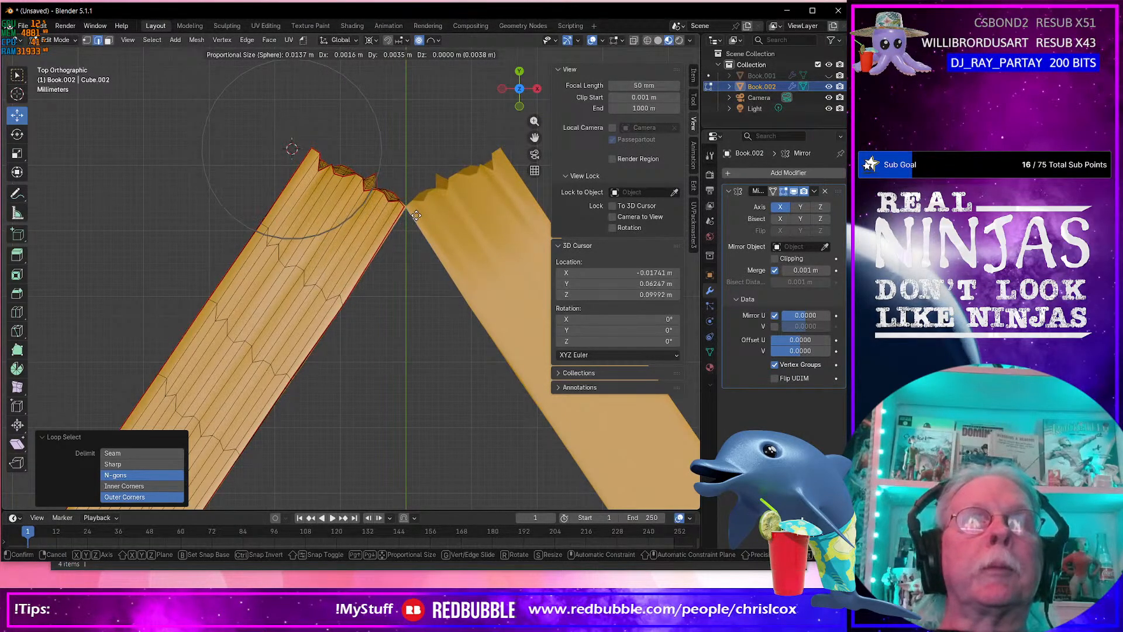
pyautogui.click(415, 215)
# Turn off Merge in the Mirror modifier.
pyautogui.moveTo(415, 214); pyautogui.dragTo(375, 257, button='middle')
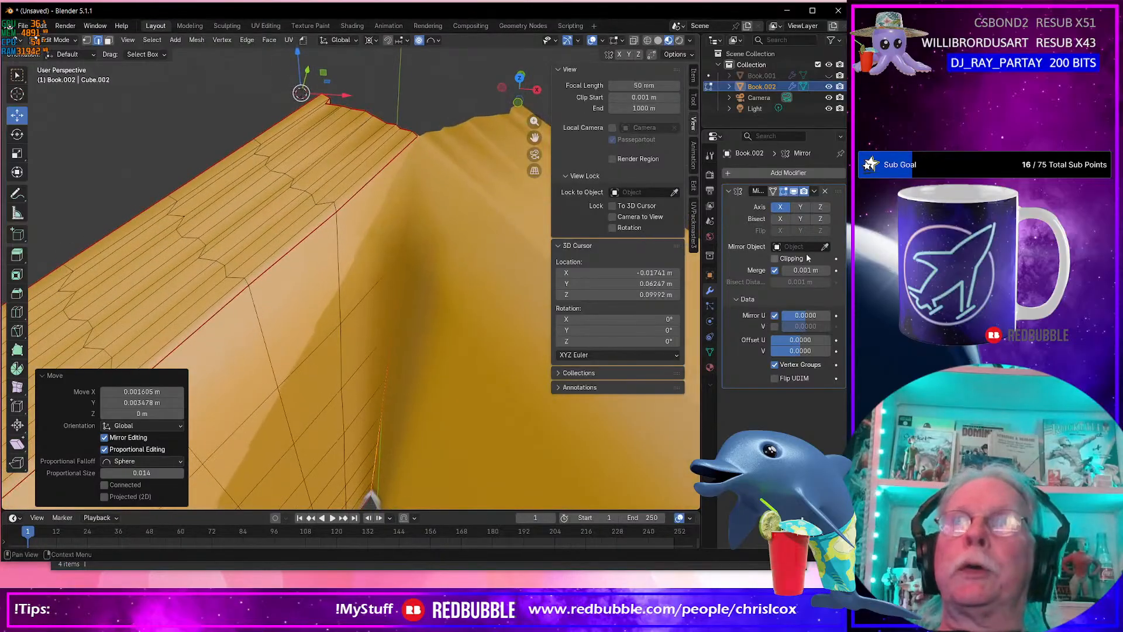
pyautogui.click(775, 270)
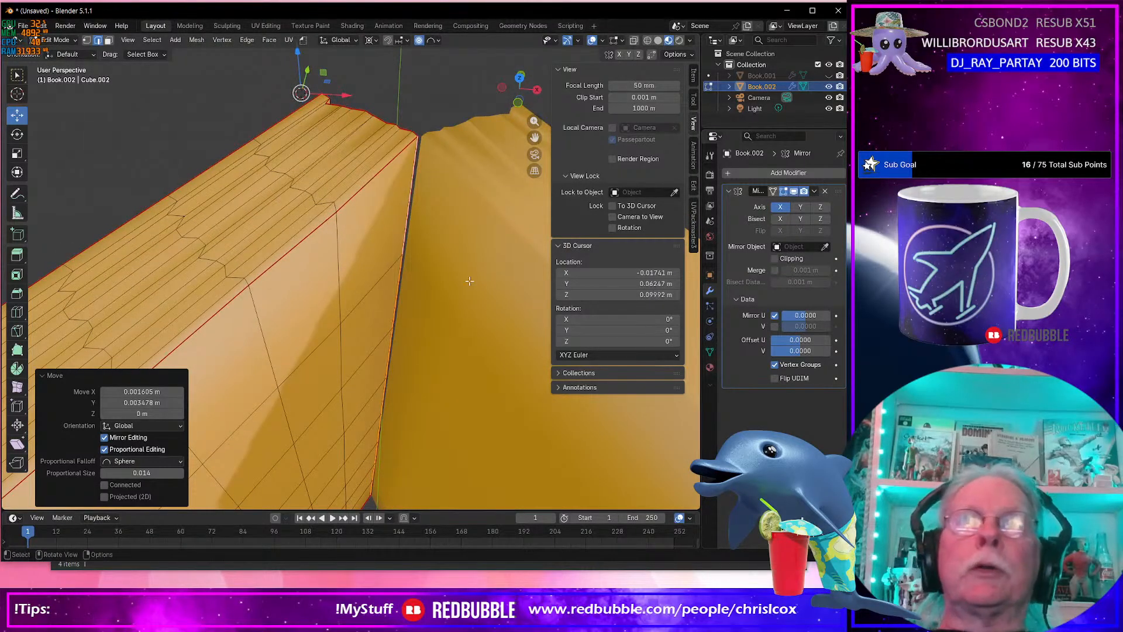
pyautogui.moveTo(469, 281); pyautogui.dragTo(462, 309, button='middle')
pyautogui.press('KP_7')
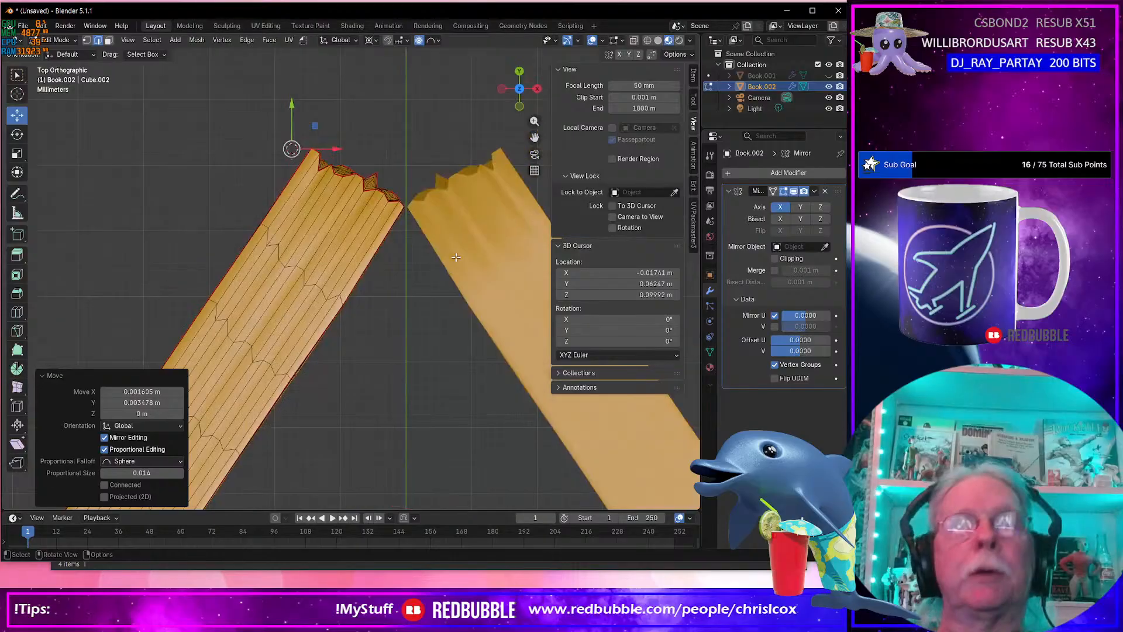
# Move the same inner corner edge about 0.0001 m in X and 0.0016 m in Y with proportional size 0.009.
pyautogui.keyDown('shift'); pyautogui.moveTo(457, 255); pyautogui.dragTo(401, 233, button='middle'); pyautogui.keyUp('shift')
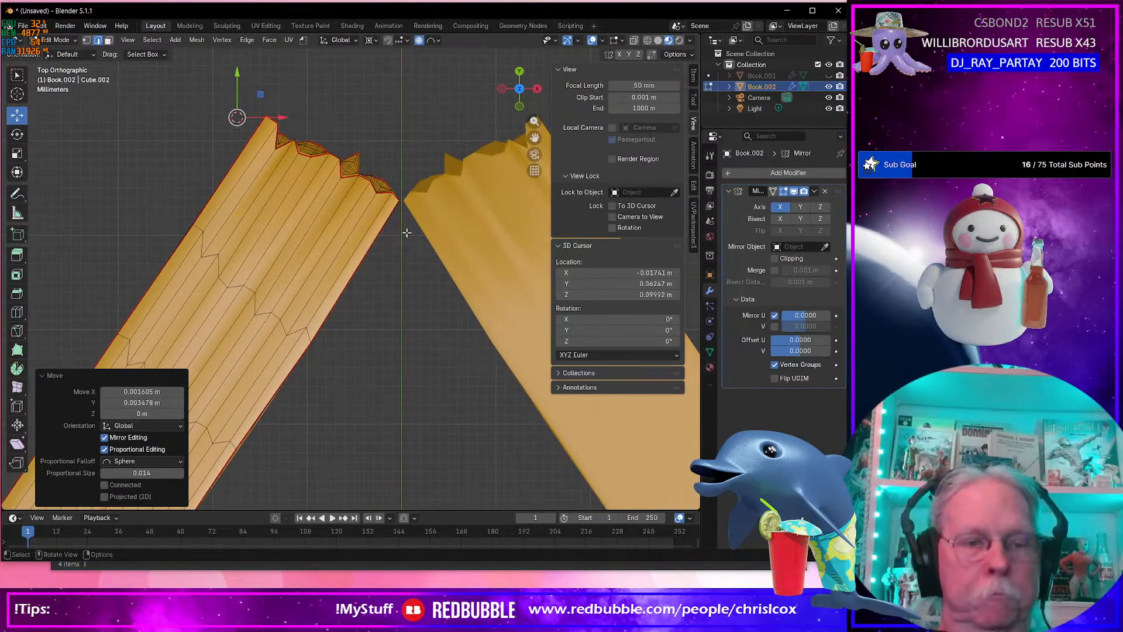
pyautogui.press('g')
pyautogui.scroll(4, 407, 231)
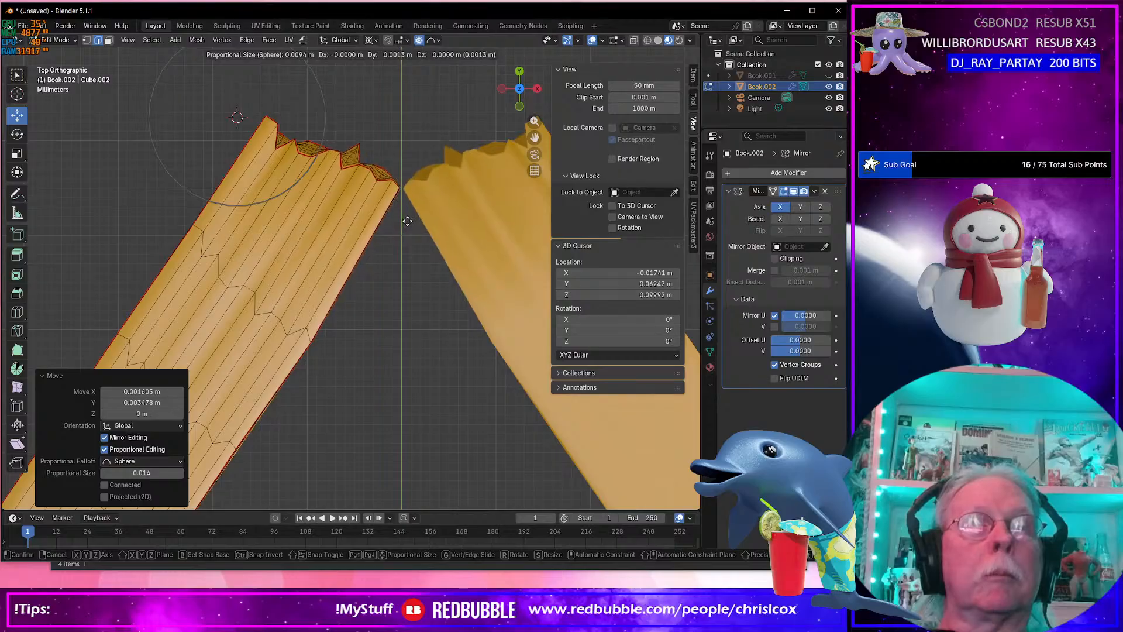
pyautogui.click(408, 218)
# Try to select the outer half of the page block by growing an edge loop near the fore-edge four times.
pyautogui.scroll(-5, 408, 220)
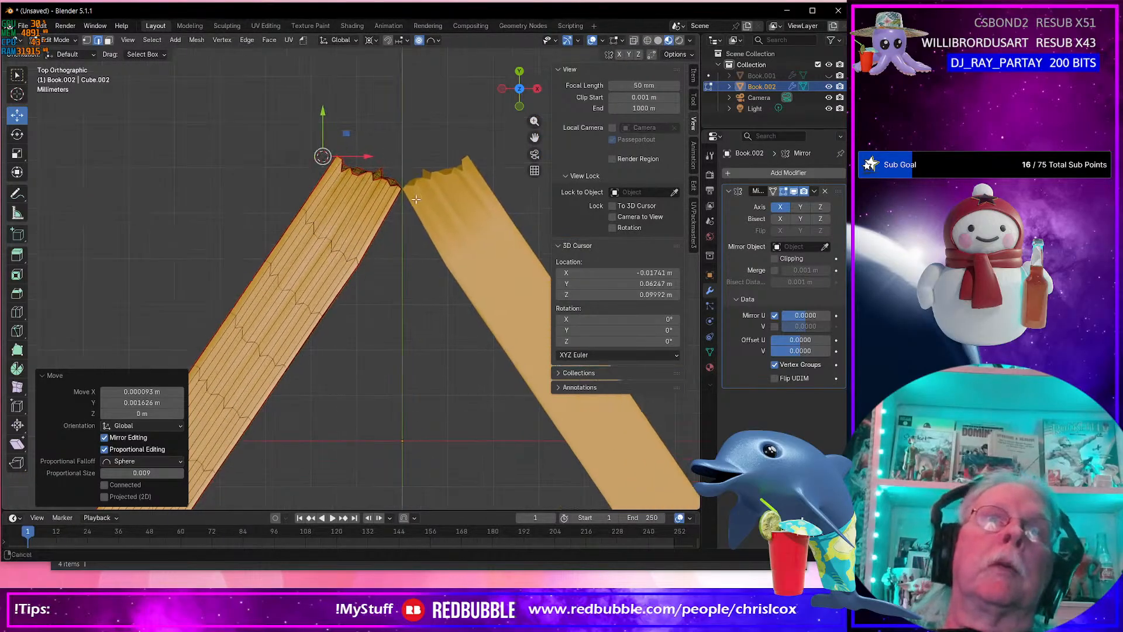
pyautogui.keyDown('shift'); pyautogui.moveTo(409, 228); pyautogui.dragTo(436, 177, button='middle'); pyautogui.keyUp('shift')
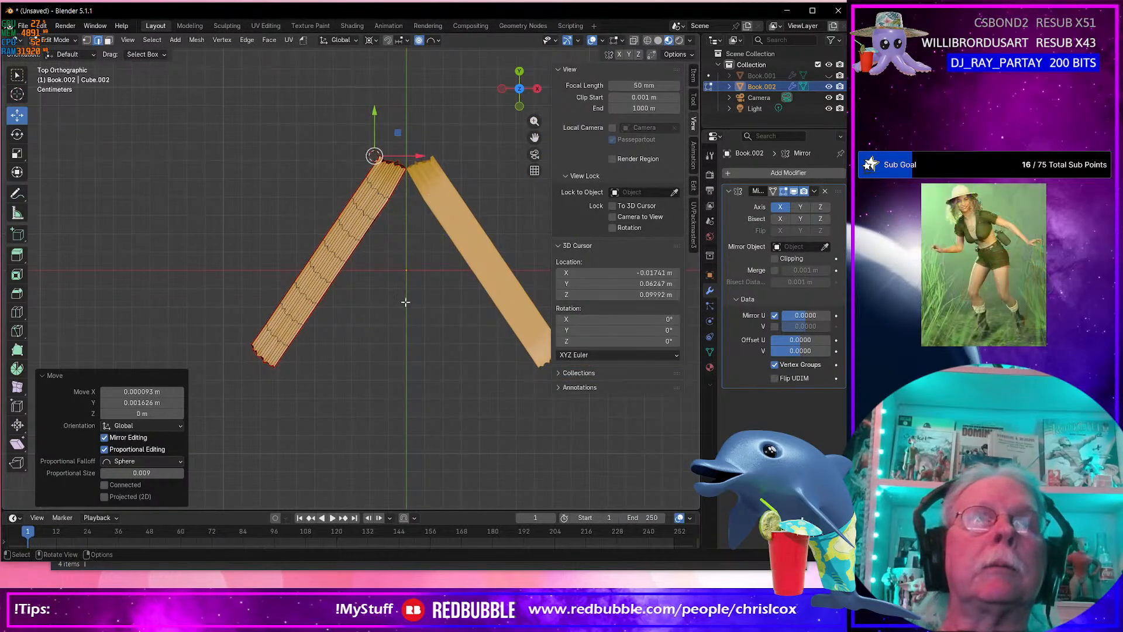
pyautogui.keyDown('alt'); pyautogui.click(276, 339); pyautogui.keyUp('alt')
pyautogui.moveTo(294, 350); pyautogui.dragTo(282, 323, button='middle')
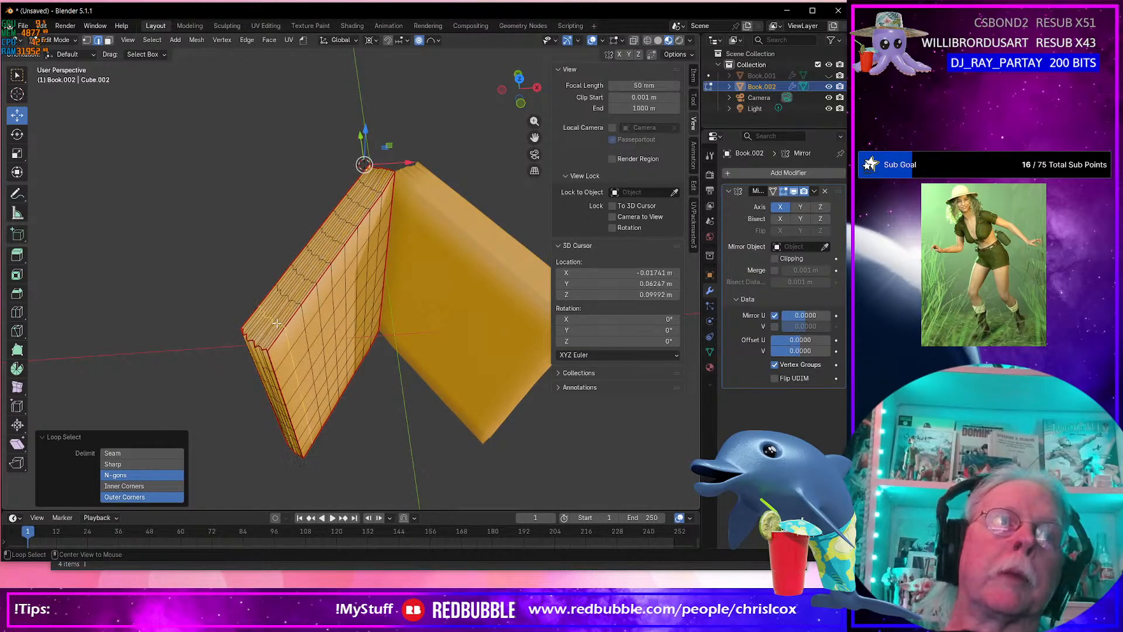
pyautogui.press('ctrl+KP_Add')
pyautogui.press('ctrl+KP_Add')
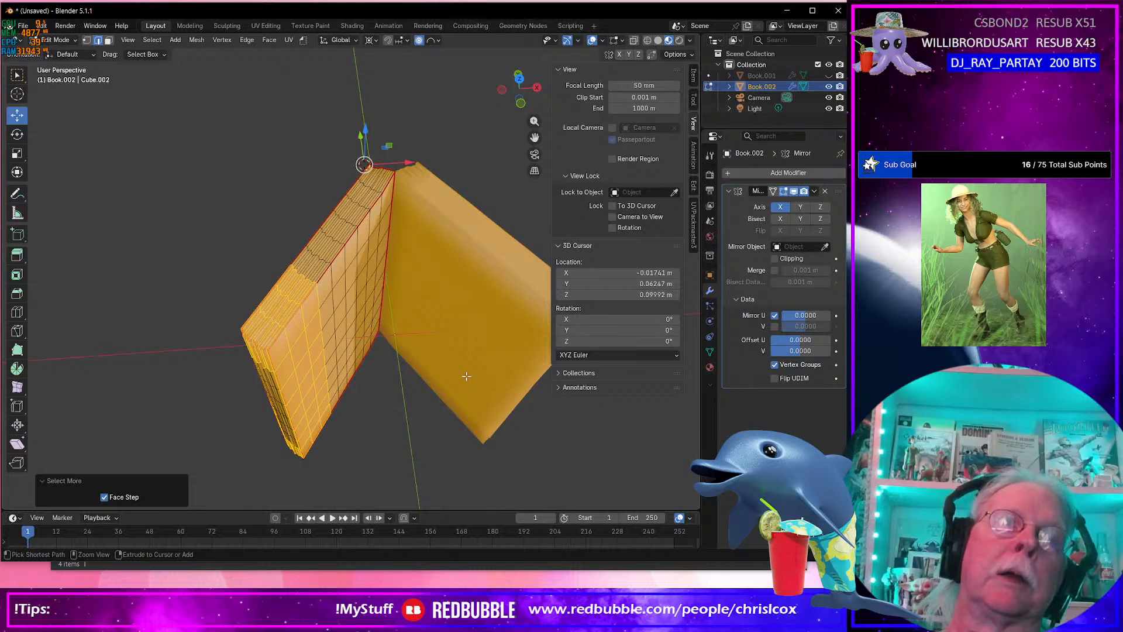
pyautogui.press('ctrl+KP_Add')
pyautogui.press('ctrl+KP_Add')
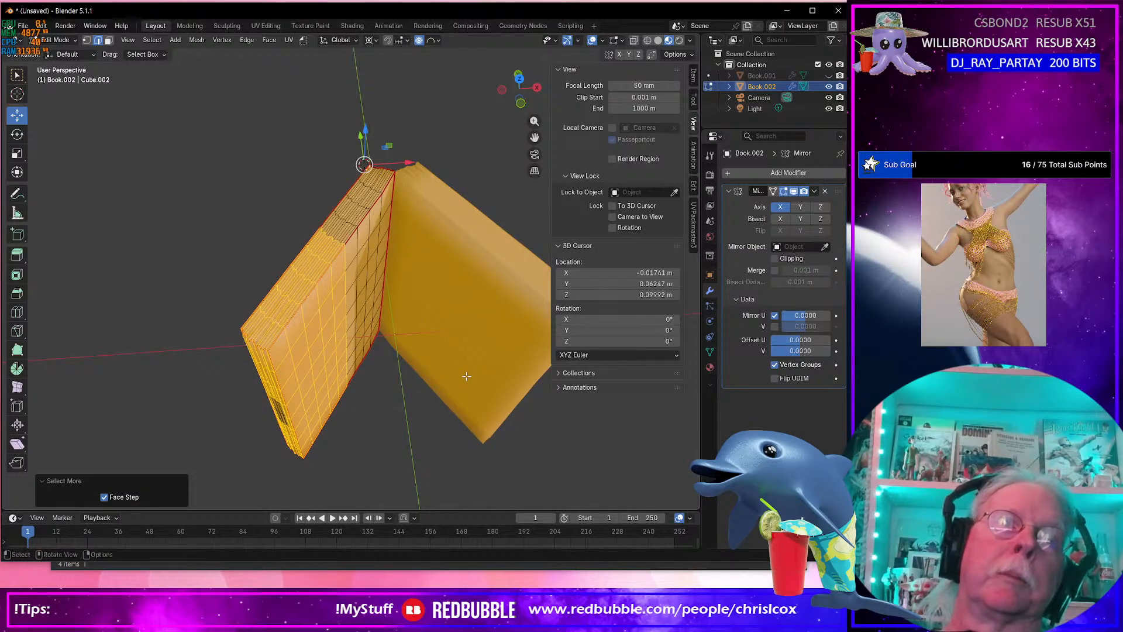
pyautogui.moveTo(355, 391); pyautogui.dragTo(367, 358, button='middle')
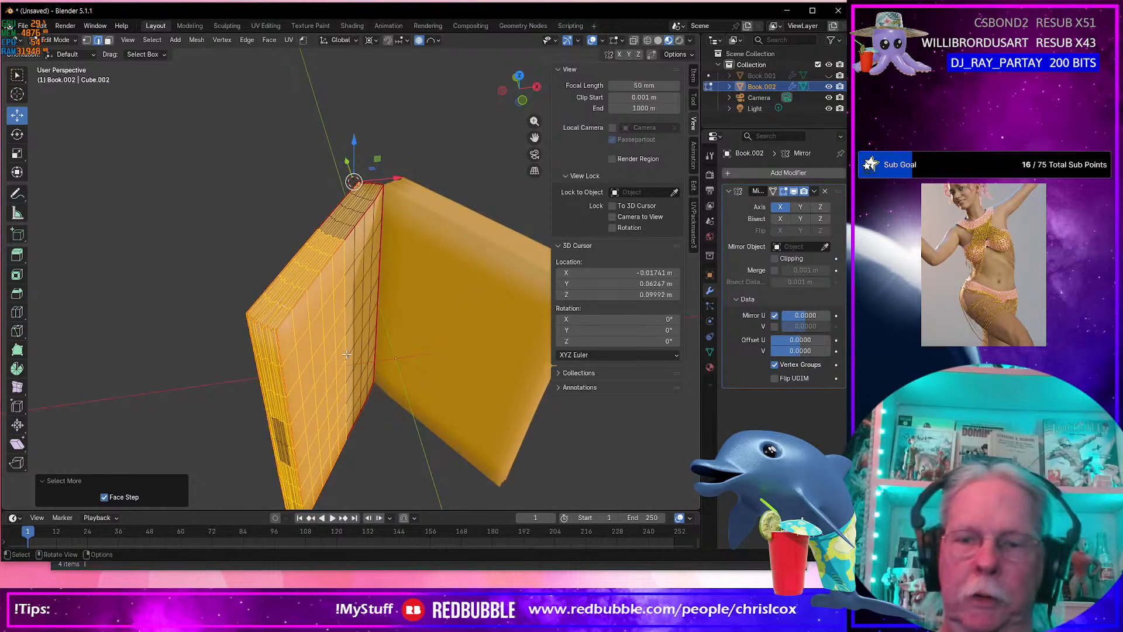
pyautogui.press('KP_7')
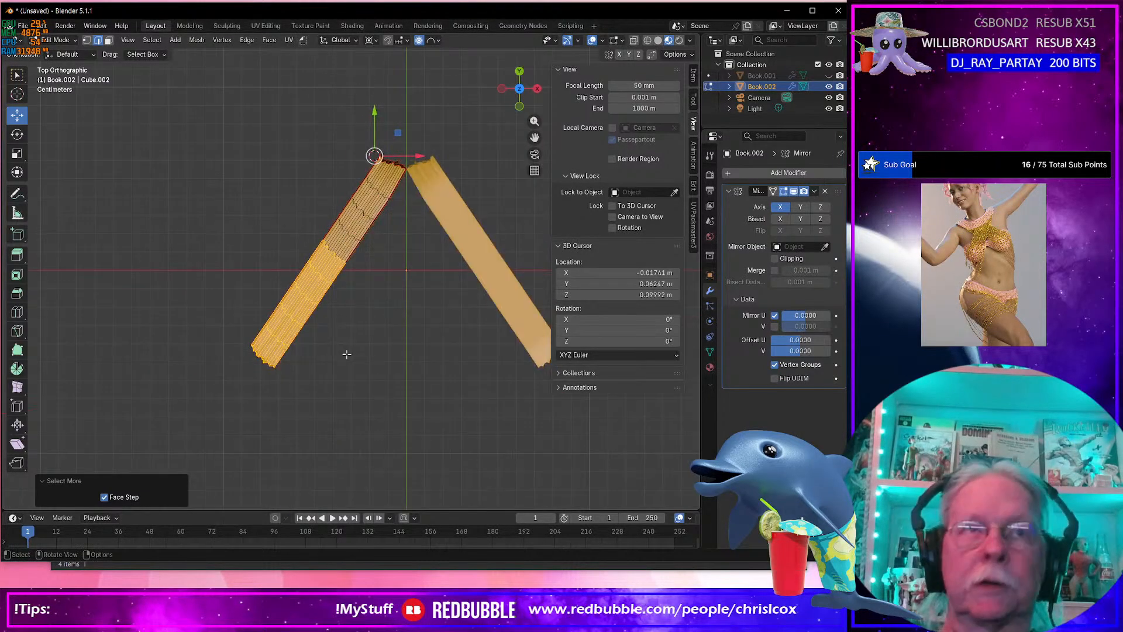
# Show the model in wireframe, activate a selection tool, clear the selection and switch to vertex selection.
pyautogui.click(648, 41)
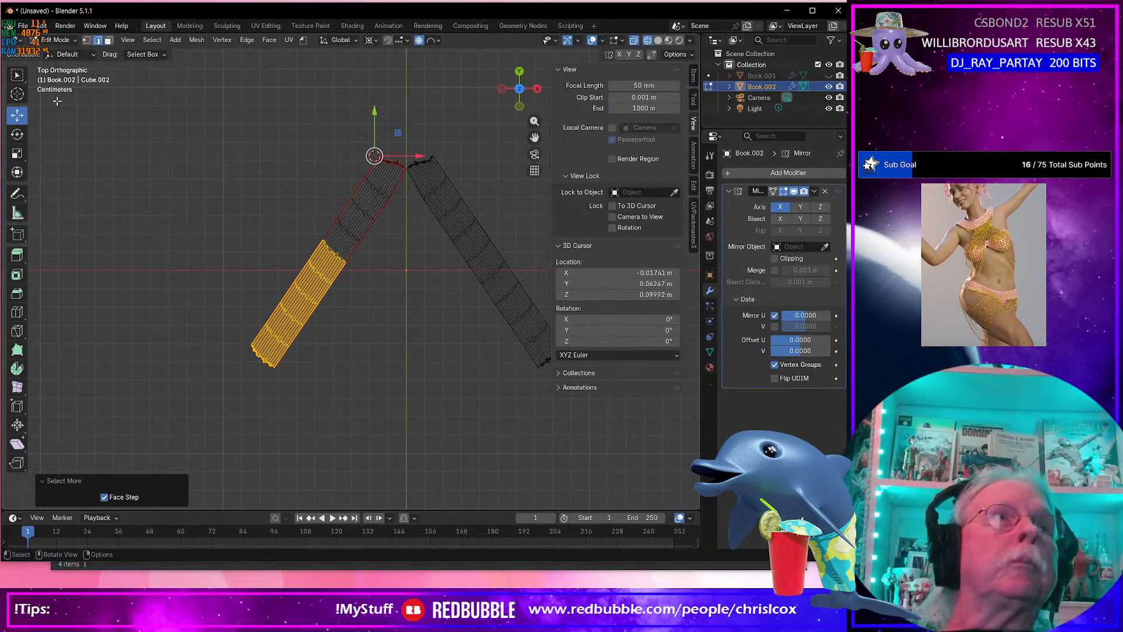
pyautogui.click(17, 75)
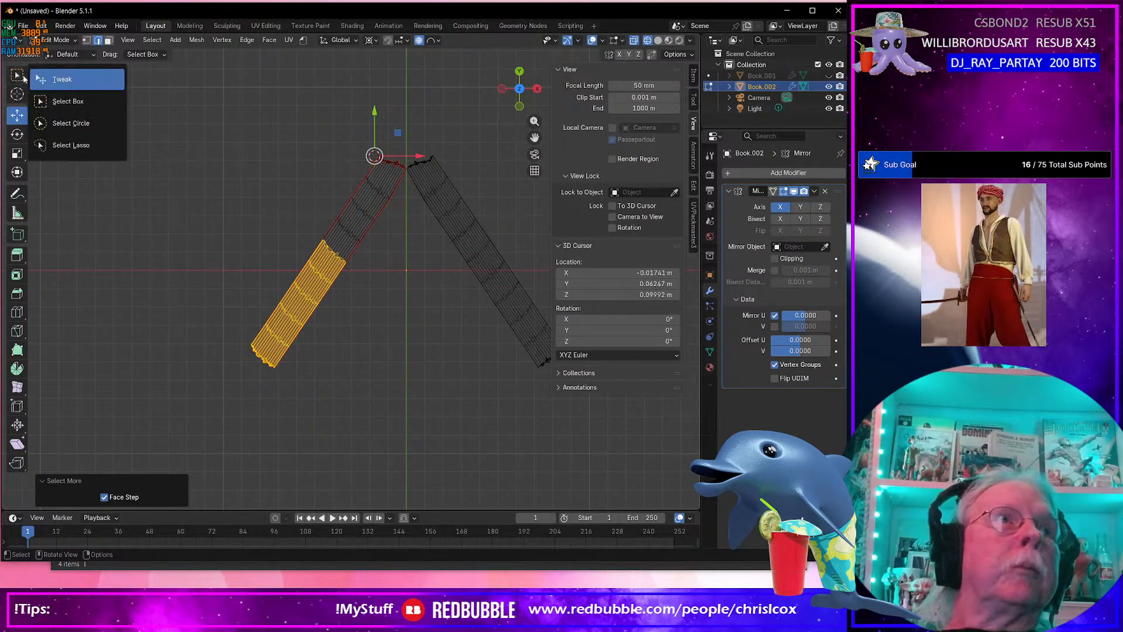
pyautogui.click(60, 133)
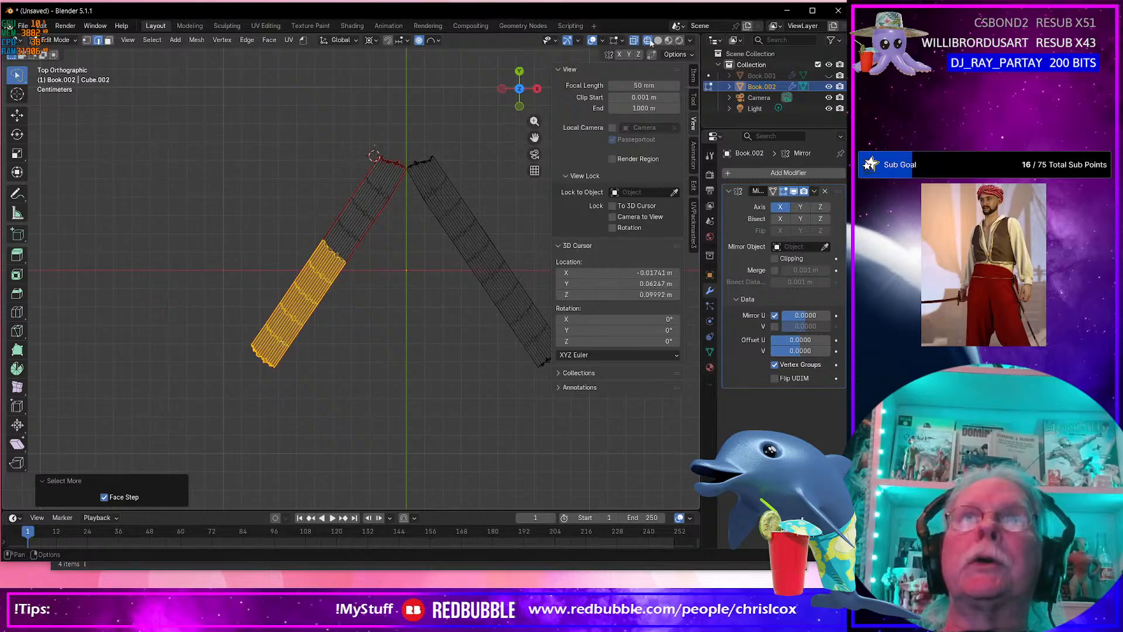
pyautogui.click(357, 396)
pyautogui.press('1')
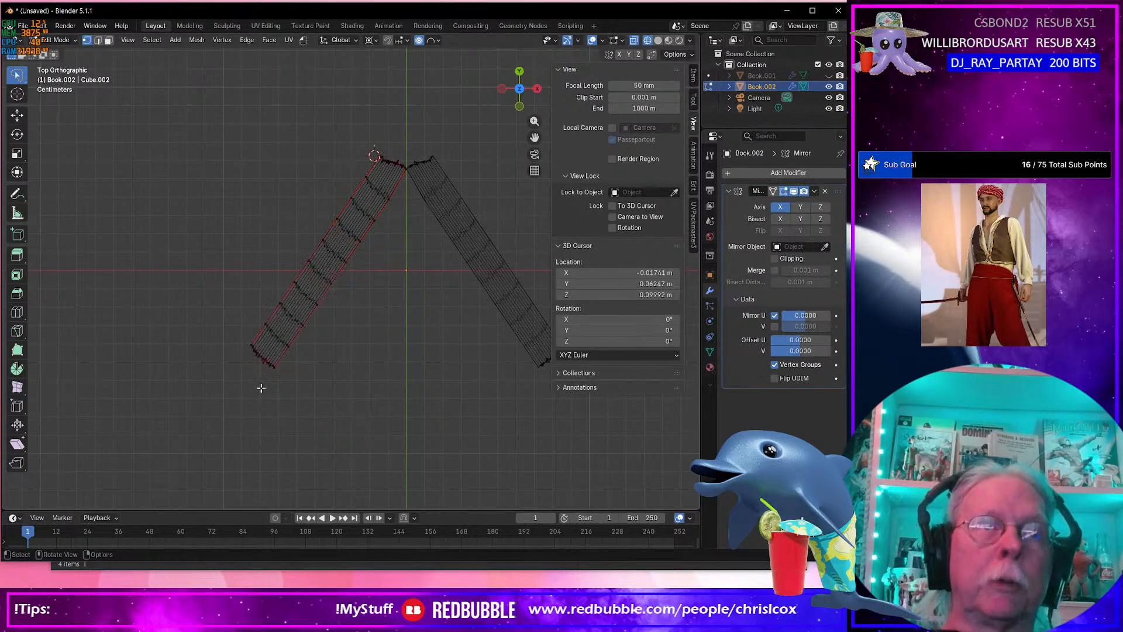
# Select the page block's fore-edge vertices and grow the selection five times toward the spine.
pyautogui.moveTo(295, 326); pyautogui.dragTo(190, 404)
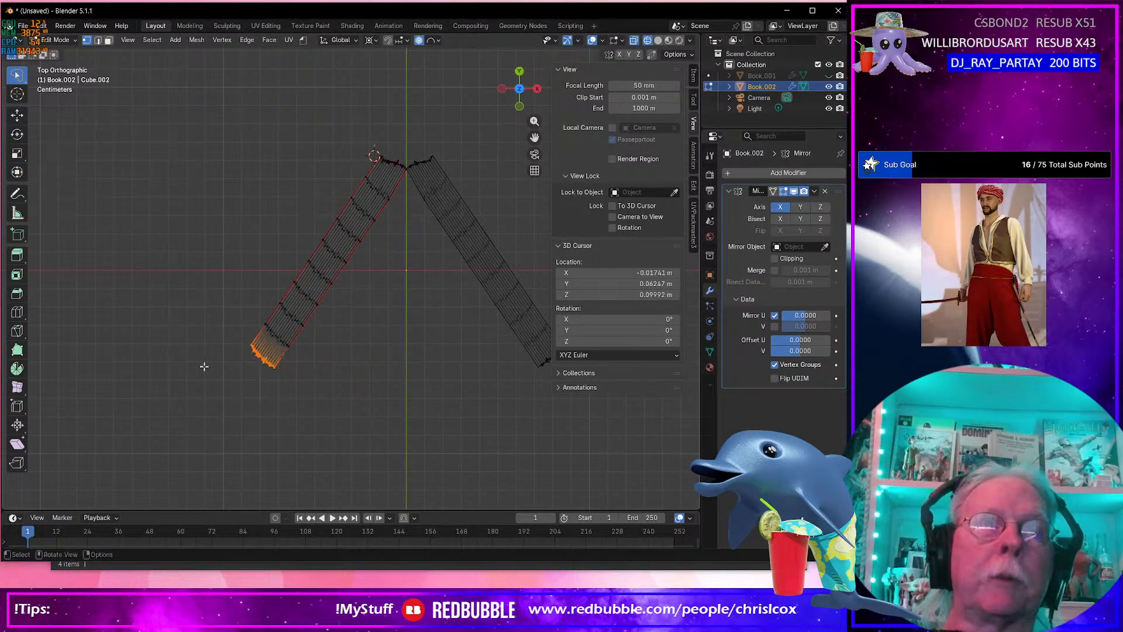
pyautogui.press('ctrl+KP_Add')
pyautogui.press('ctrl+KP_Add')
pyautogui.press('ctrl+KP_Add')
pyautogui.press('ctrl+KP_Add')
pyautogui.press('ctrl+KP_Add')
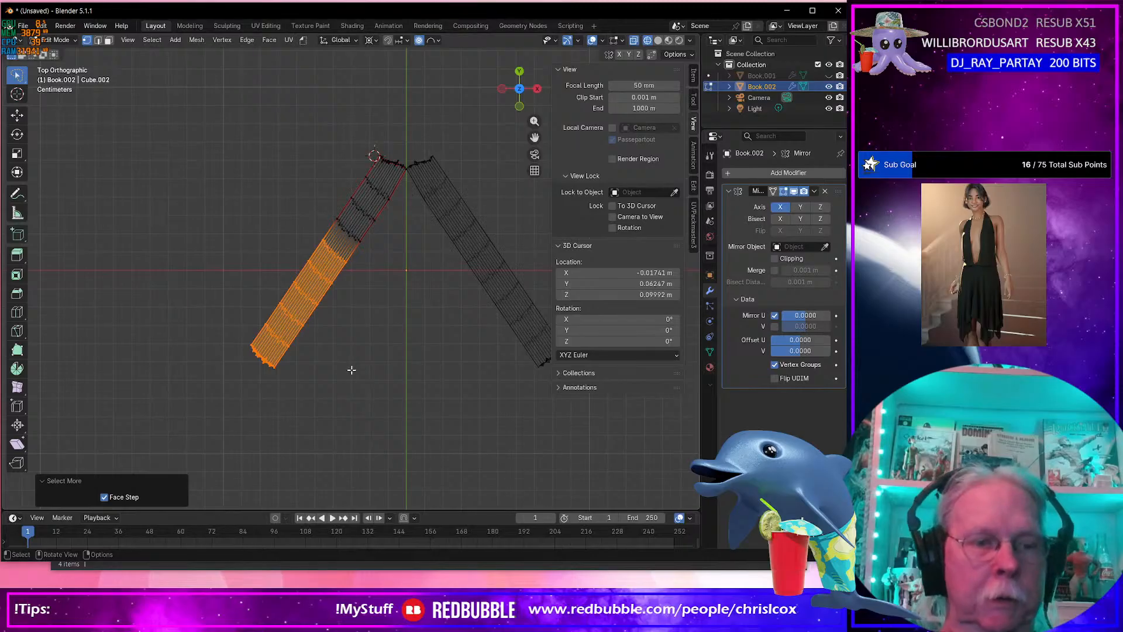
# Rotate the selected outer pages by 23.9° about the 3D cursor with proportional size 0.032 and nudge them slightly.
pyautogui.press('r')
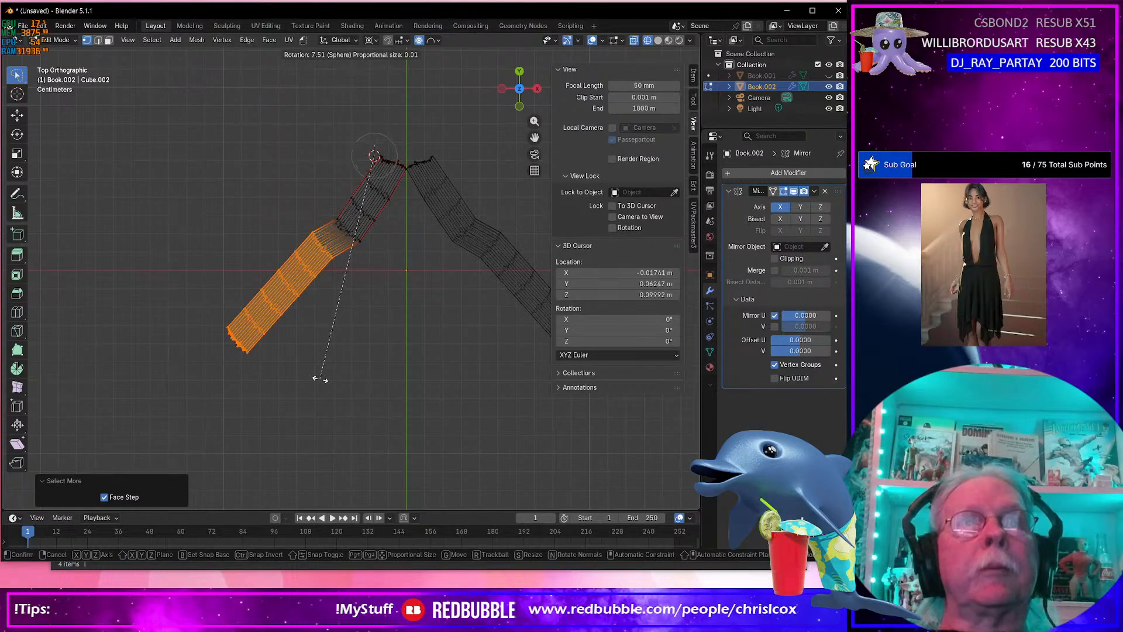
pyautogui.scroll(-5, 298, 363)
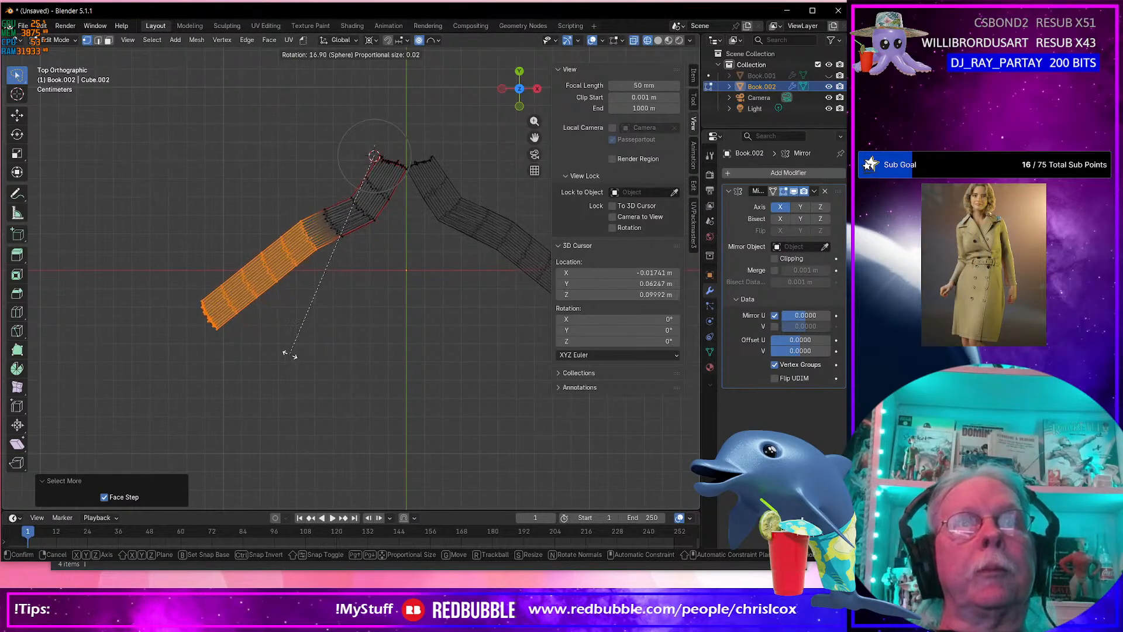
pyautogui.scroll(-4, 287, 351)
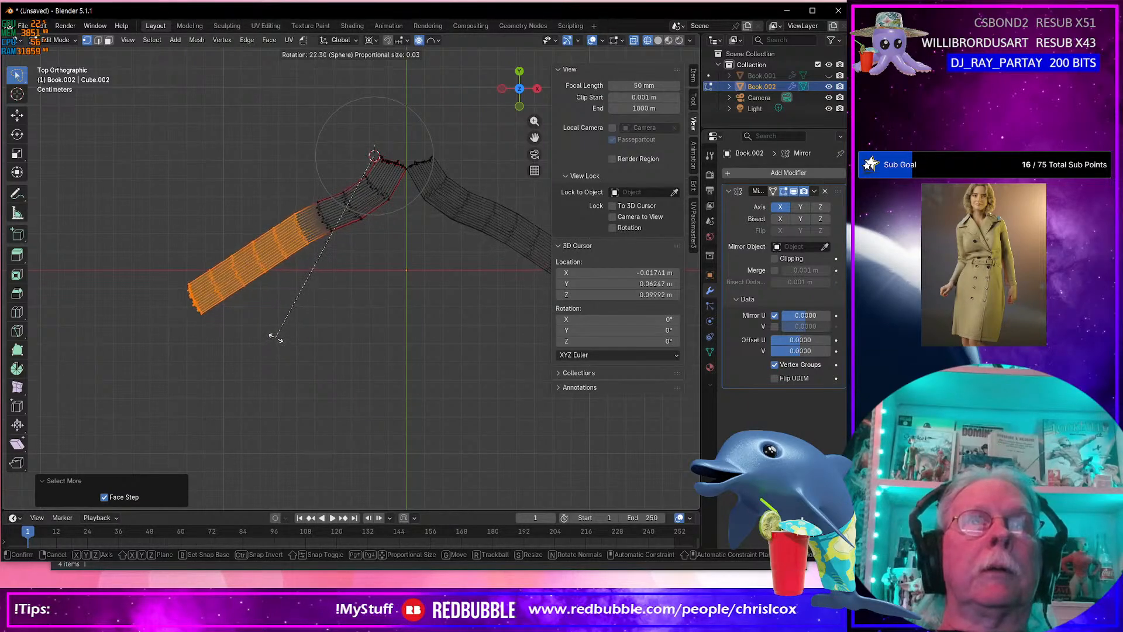
pyautogui.click(273, 333)
pyautogui.press('g')
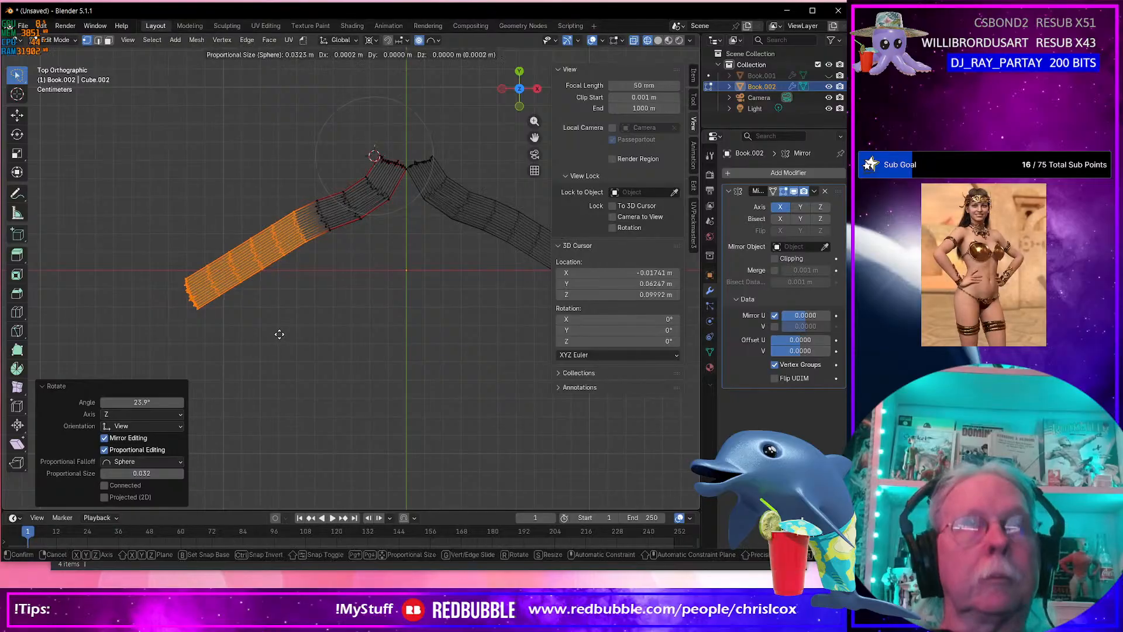
pyautogui.click(286, 330)
# Examine the bent page block against the cover from several angles in Object and Edit Mode.
pyautogui.moveTo(286, 328); pyautogui.dragTo(452, 360, button='middle')
pyautogui.press('Tab')
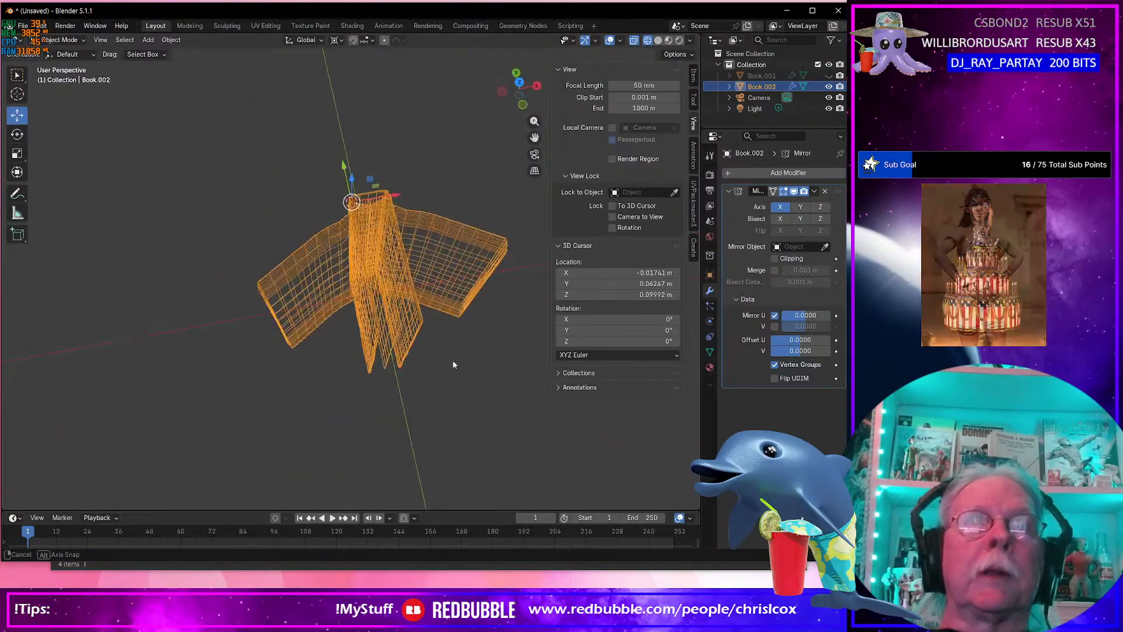
pyautogui.press('Tab')
pyautogui.moveTo(336, 261); pyautogui.dragTo(328, 367, button='middle')
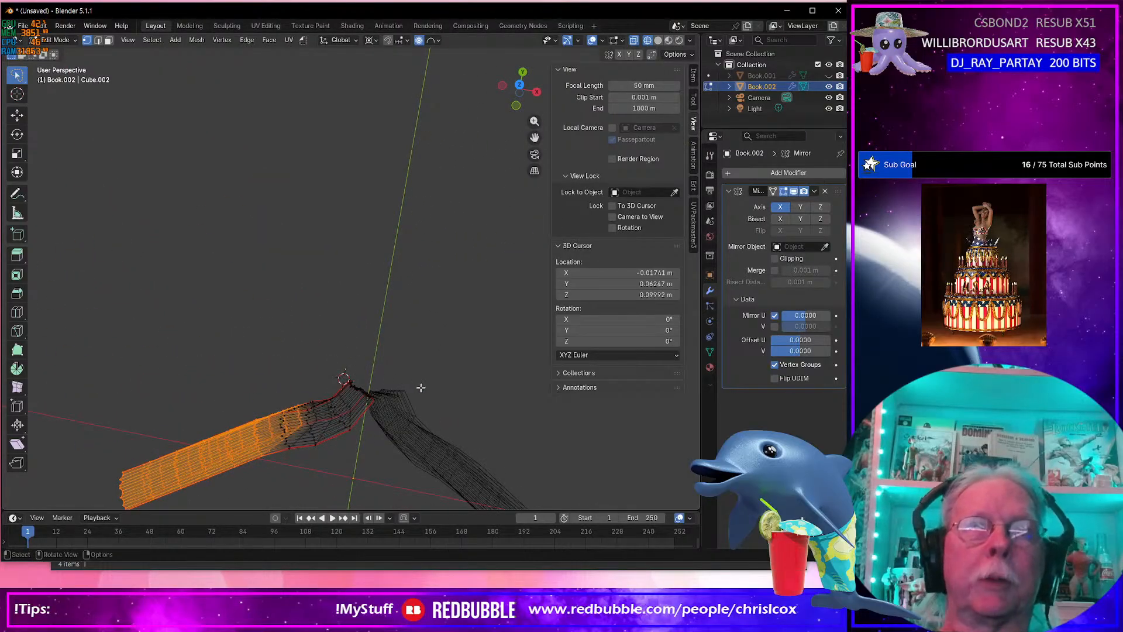
pyautogui.press('Tab')
pyautogui.press('Tab')
pyautogui.moveTo(435, 374); pyautogui.dragTo(454, 386, button='middle')
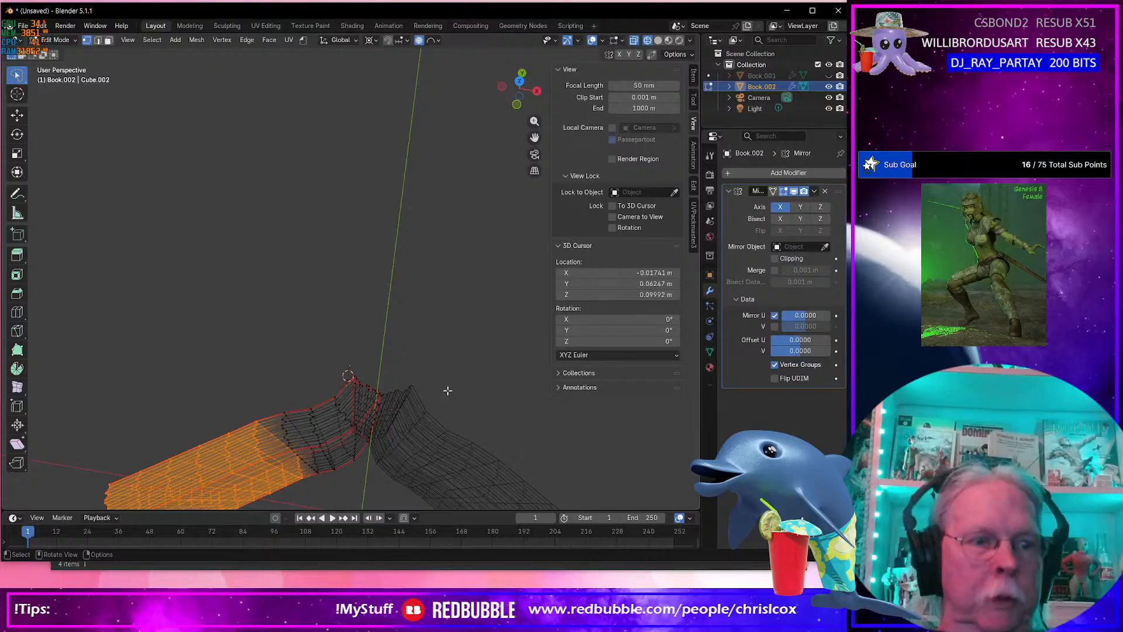
# Reveal the hidden cover geometry and view the whole book from the top.
pyautogui.click(634, 42)
pyautogui.keyDown('shift'); pyautogui.moveTo(431, 431); pyautogui.dragTo(381, 308, button='middle'); pyautogui.keyUp('shift')
pyautogui.hotkey('alt', 'h')
pyautogui.scroll(2, 426, 415)
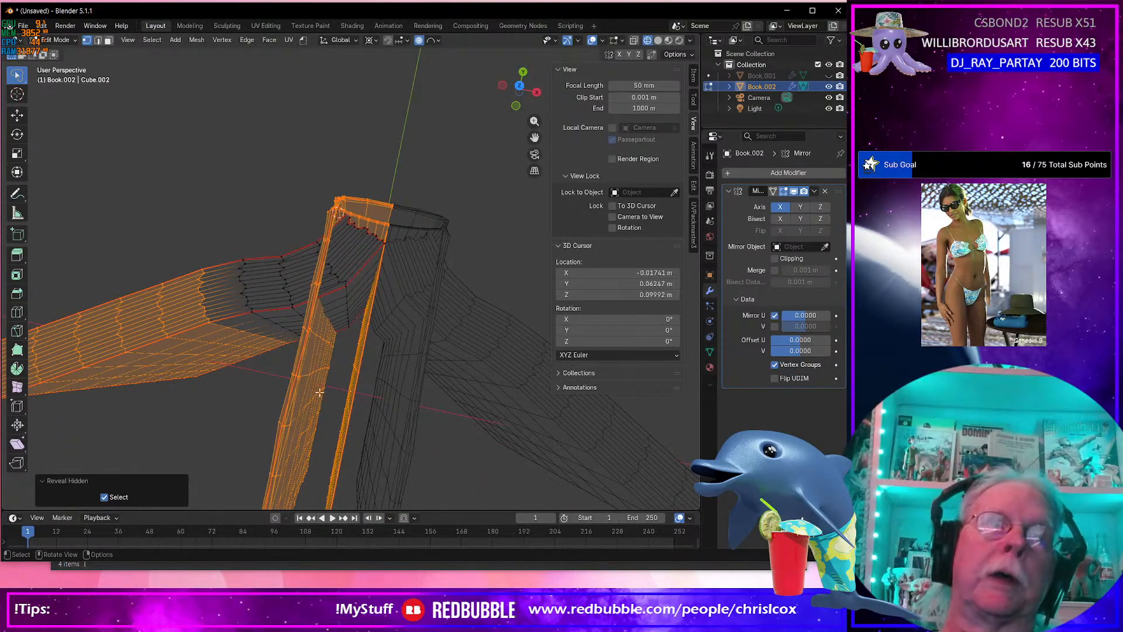
pyautogui.moveTo(309, 385); pyautogui.dragTo(395, 261, button='middle')
pyautogui.press('KP_7')
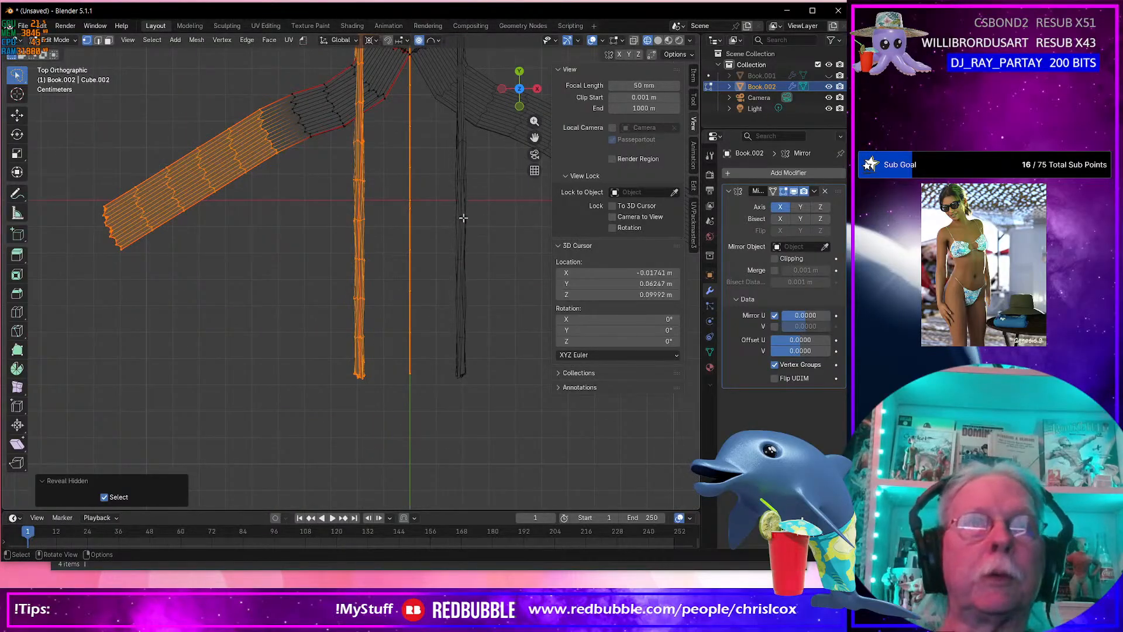
# Select the free end of the original cover board and grow the selection until the whole board is selected.
pyautogui.click(635, 41)
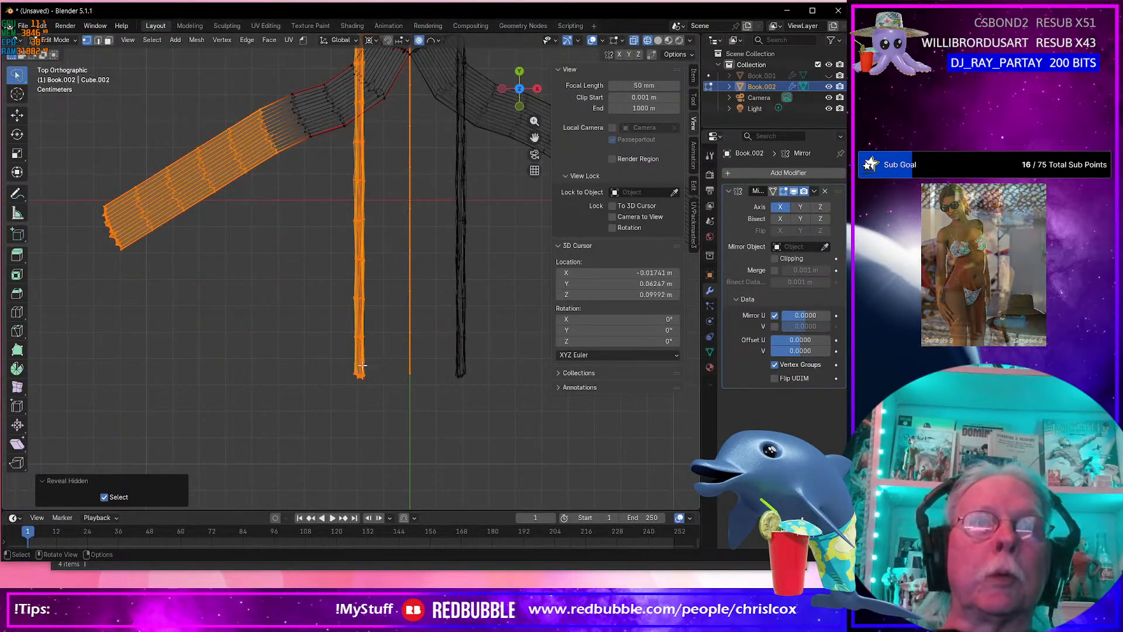
pyautogui.moveTo(389, 340); pyautogui.dragTo(333, 408)
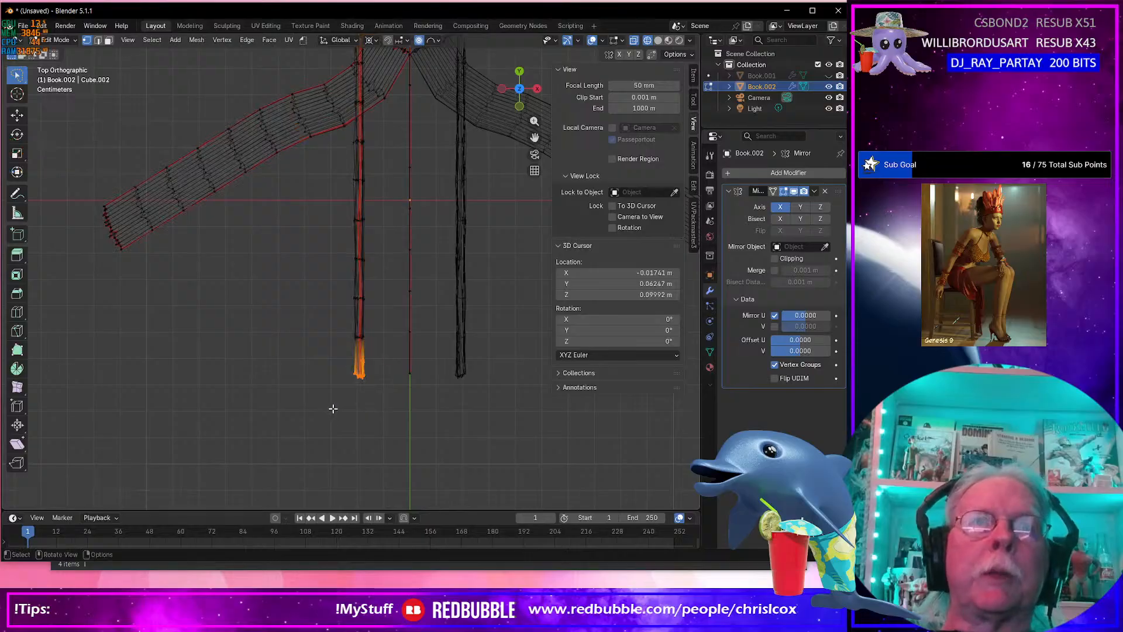
pyautogui.press('ctrl+KP_Add')
pyautogui.press('ctrl+KP_Add')
pyautogui.press('ctrl+KP_Add')
pyautogui.press('ctrl+KP_Add')
pyautogui.press('ctrl+KP_Add')
pyautogui.press('ctrl+KP_Add')
pyautogui.press('ctrl+KP_Add')
pyautogui.press('ctrl+KP_Add')
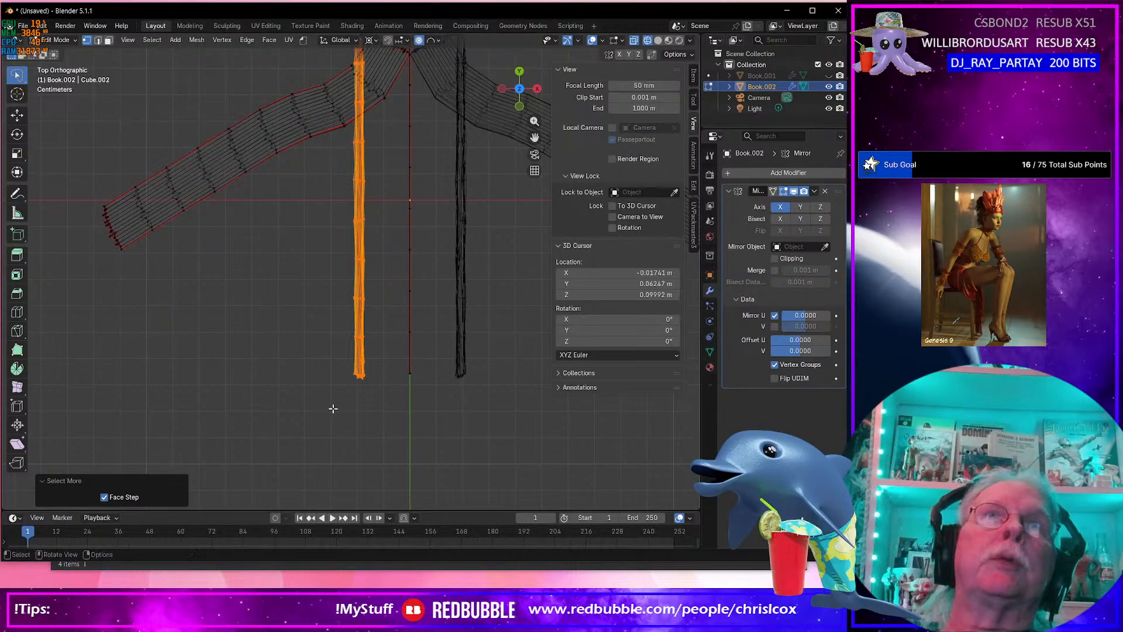
# Place the 3D cursor at the cover board's spine hinge, at X -0.01871 m, Y 0.06428 m, Z 0.1027 m.
pyautogui.keyDown('shift'); pyautogui.moveTo(356, 293); pyautogui.dragTo(355, 429, button='middle'); pyautogui.keyUp('shift')
pyautogui.scroll(3, 373, 306)
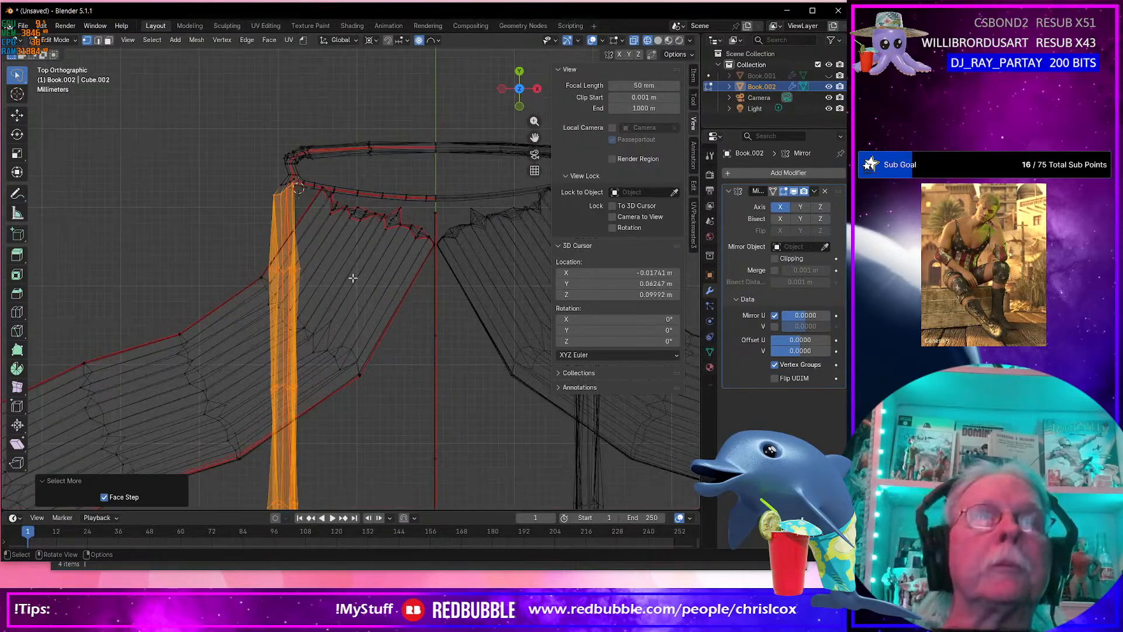
pyautogui.scroll(2, 353, 278)
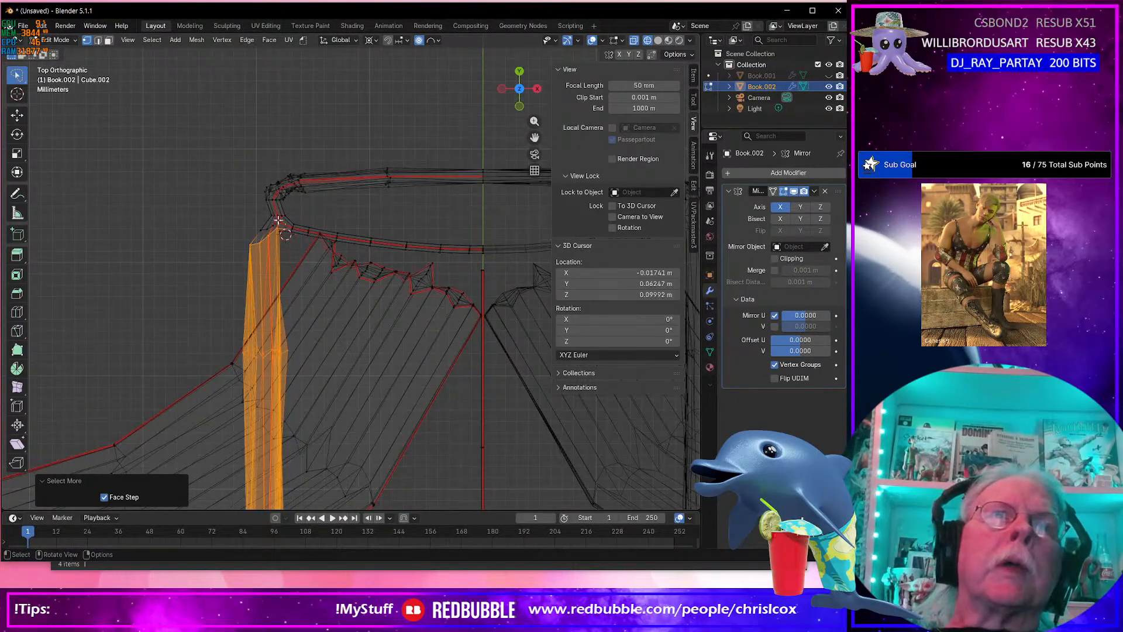
pyautogui.click(16, 95)
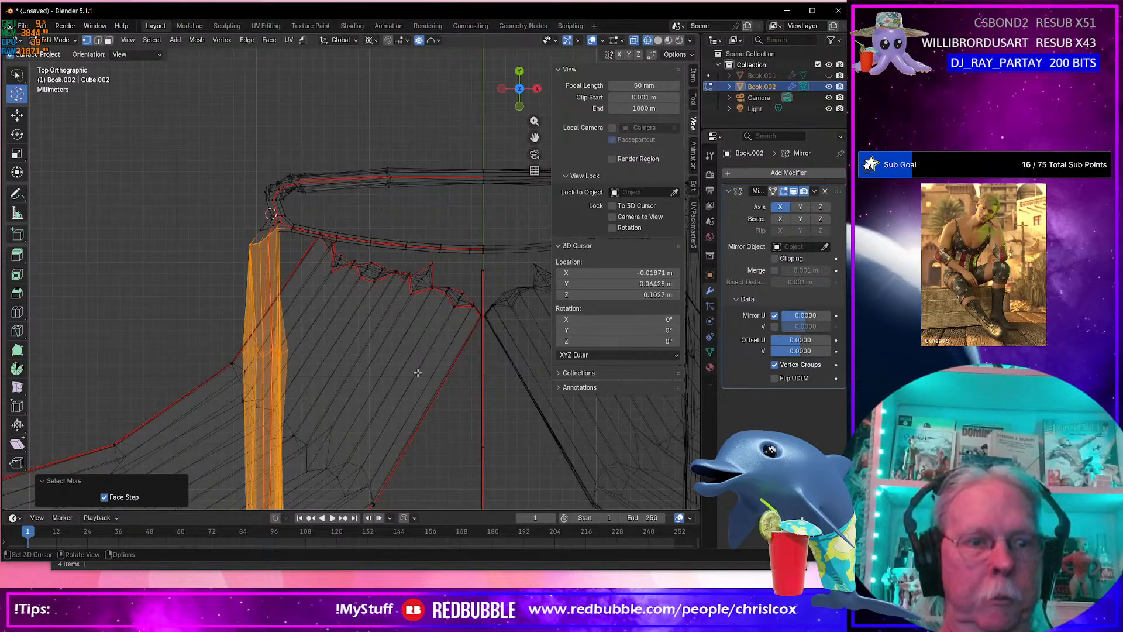
# Try rotating the cover board about the 3D cursor with proportional editing, and turn proportional editing off.
pyautogui.press('r')
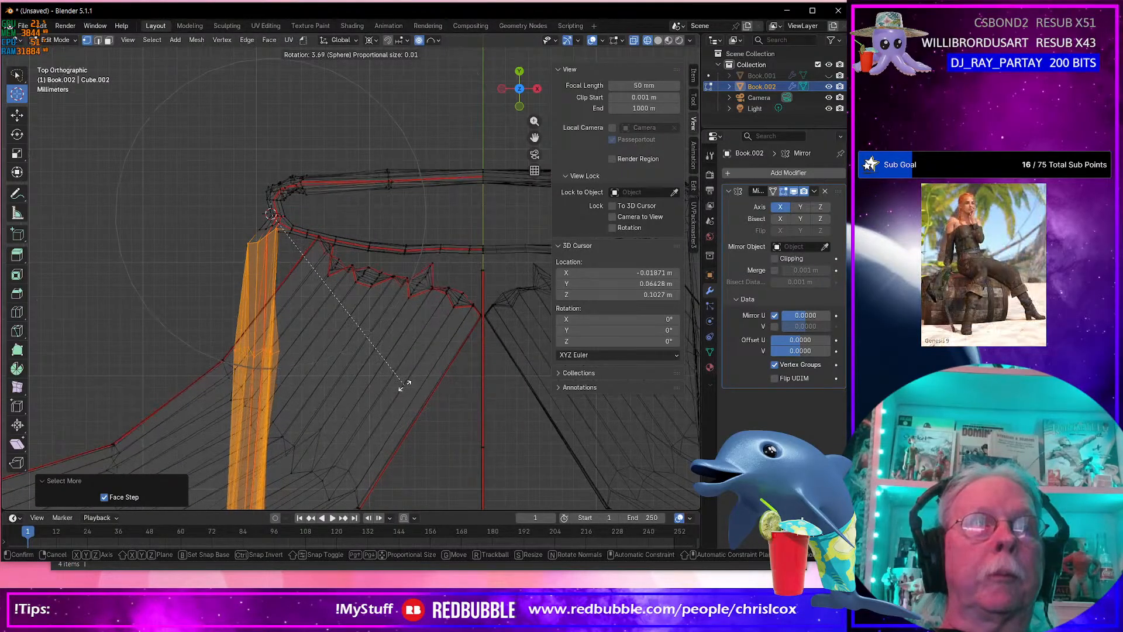
pyautogui.click(402, 378)
pyautogui.click(419, 41)
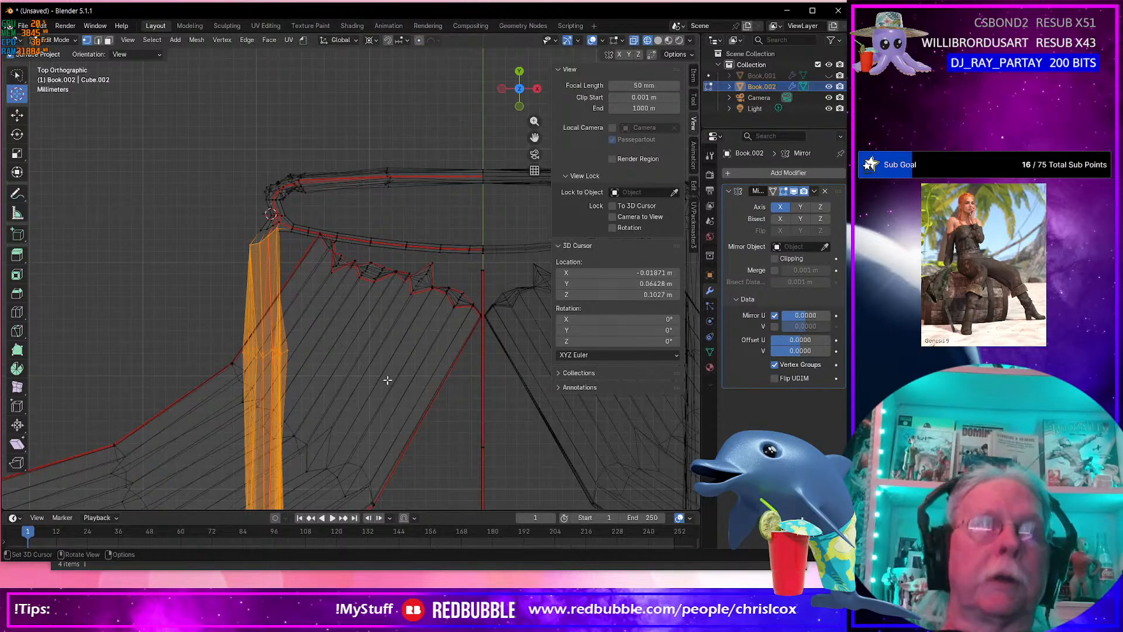
pyautogui.press('g')
pyautogui.click(378, 416)
pyautogui.hotkey('ctrl', 'z')
# Rotate the cover board about the 3D cursor by 48.8° and a further 6.37° to lie along the page block's outer side.
pyautogui.press('r')
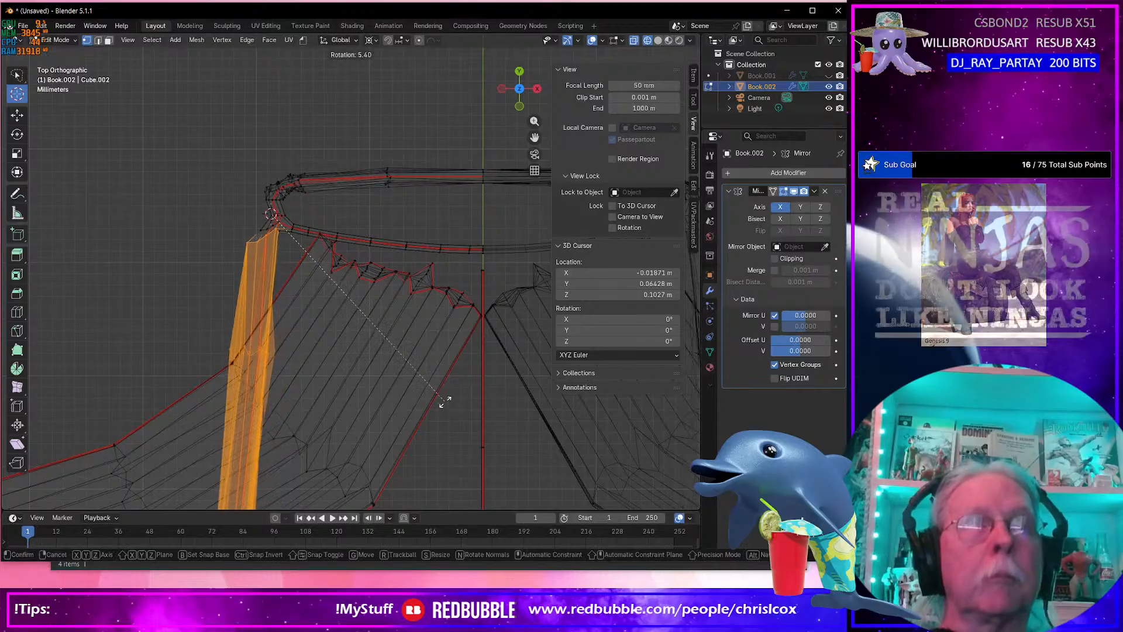
pyautogui.click(269, 422)
pyautogui.keyDown('shift'); pyautogui.moveTo(274, 421); pyautogui.dragTo(516, 218, button='middle'); pyautogui.keyUp('shift')
pyautogui.scroll(3, 392, 379)
pyautogui.scroll(-6, 392, 379)
pyautogui.scroll(-3, 400, 305)
pyautogui.moveTo(403, 304); pyautogui.dragTo(486, 219, button='middle')
pyautogui.press('KP_7')
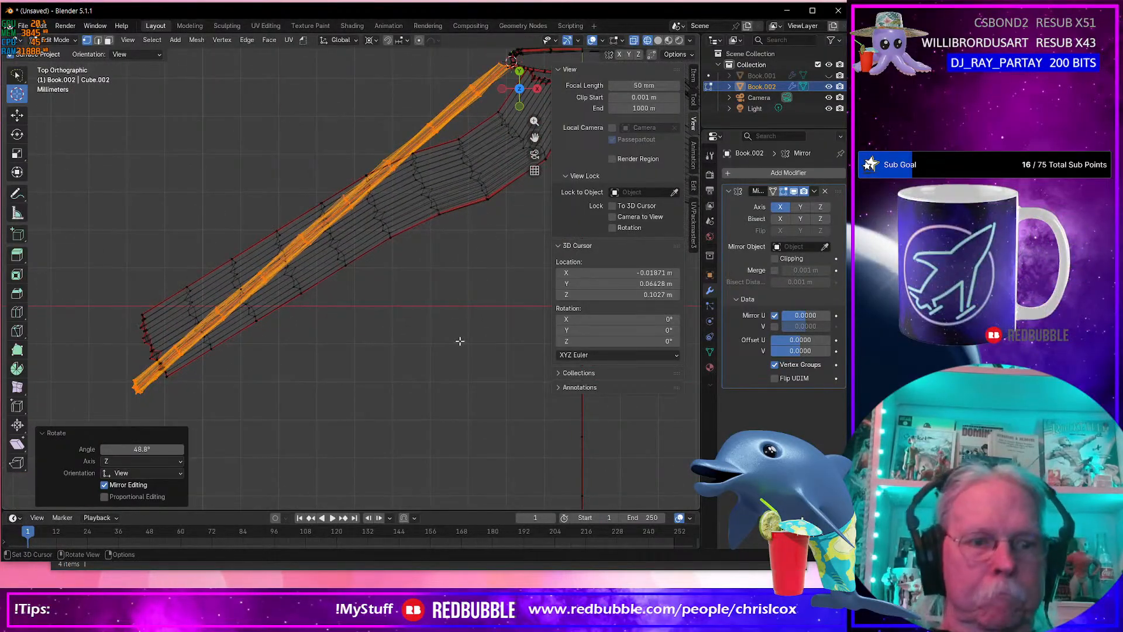
pyautogui.press('r')
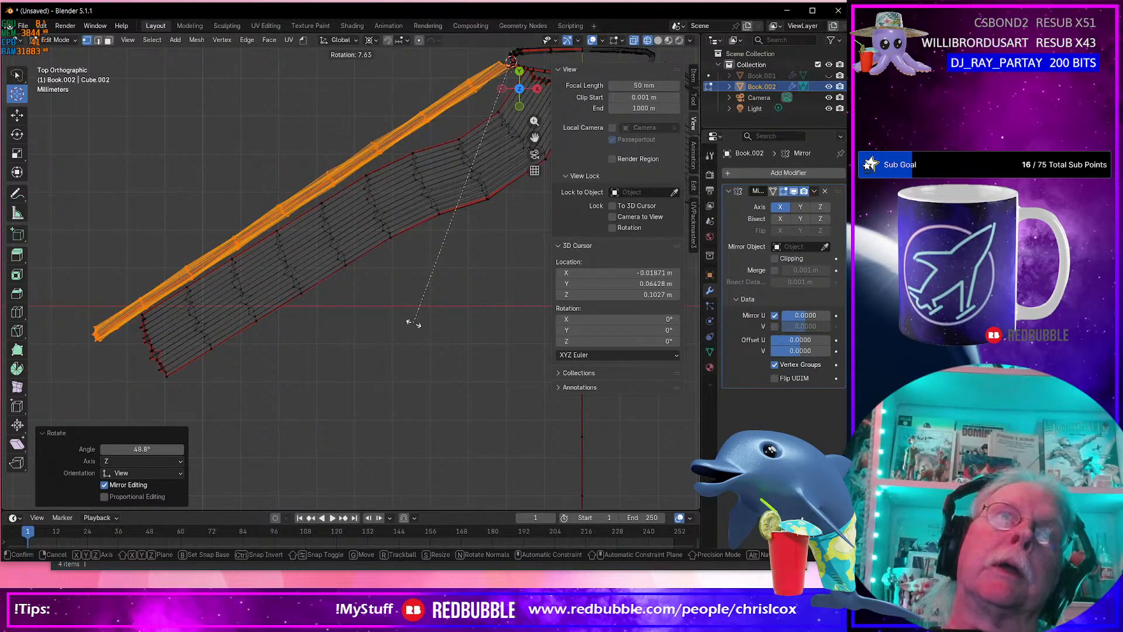
pyautogui.click(415, 325)
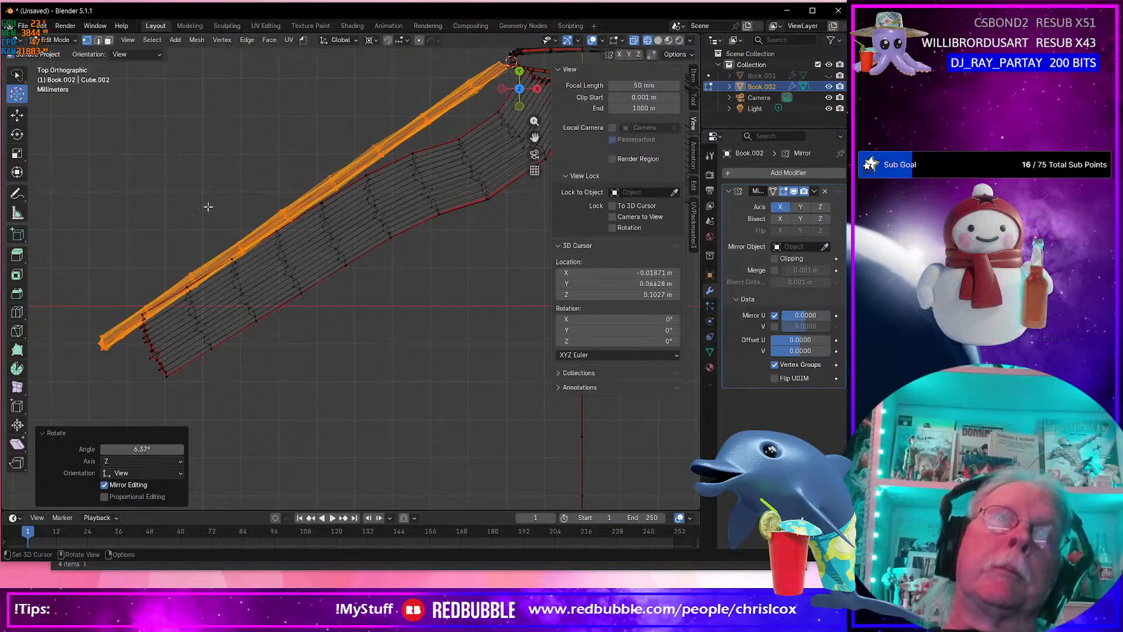
# Examine the fit of the cover board and pages up close, and the whole mirrored book in Object Mode.
pyautogui.scroll(2, 384, 318)
pyautogui.scroll(-3, 383, 318)
pyautogui.moveTo(382, 316); pyautogui.dragTo(362, 278, button='middle')
pyautogui.moveTo(283, 265); pyautogui.dragTo(295, 230, button='middle')
pyautogui.scroll(-3, 297, 228)
pyautogui.press('Tab')
pyautogui.moveTo(378, 276); pyautogui.dragTo(369, 238, button='middle')
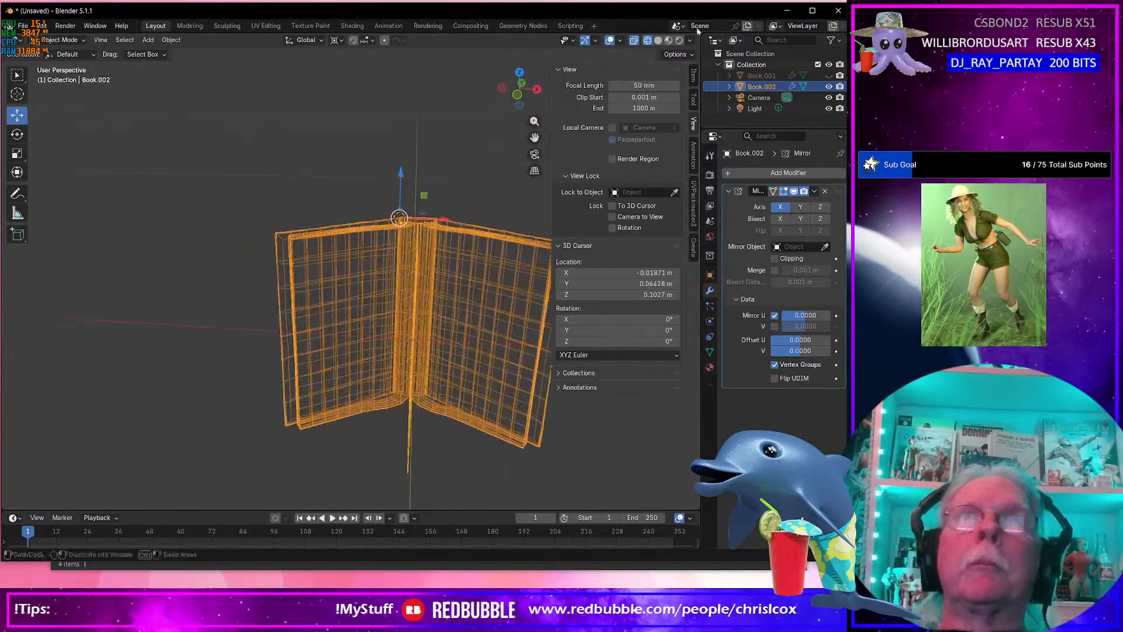
# Switch the viewport to solid shading with X-ray off, and inspect the gap between cover, spine and pages from above.
pyautogui.click(634, 40)
pyautogui.click(658, 40)
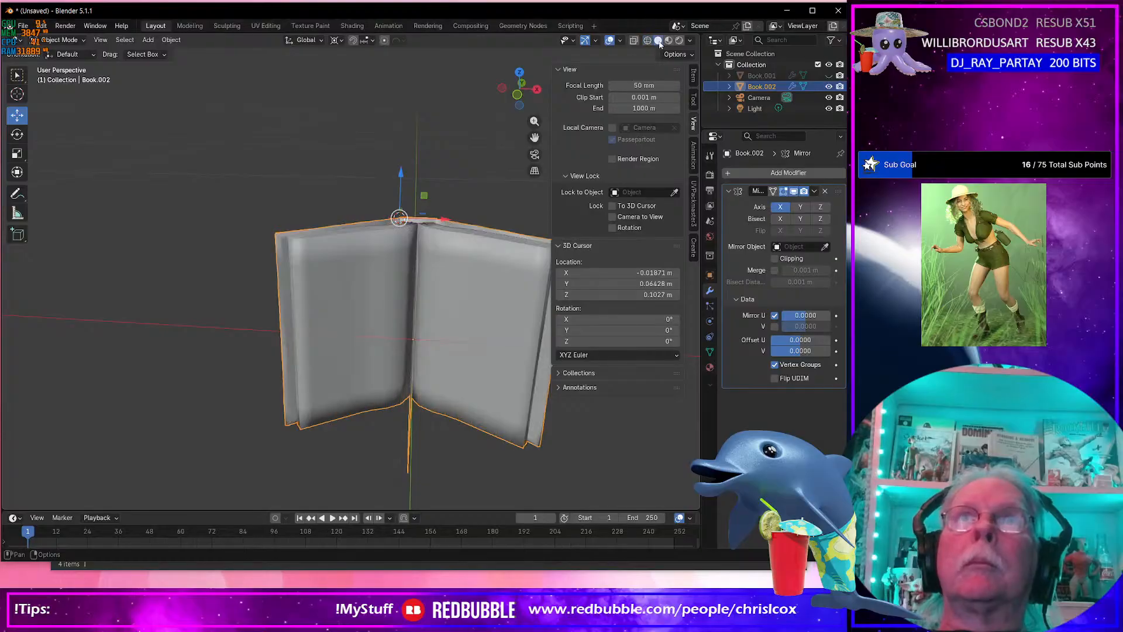
pyautogui.moveTo(396, 257)
pyautogui.mouseDown(button='middle')
pyautogui.moveTo(440, 280)
pyautogui.moveTo(429, 272)
pyautogui.moveTo(406, 294)
pyautogui.moveTo(429, 281)
pyautogui.moveTo(401, 281)
pyautogui.mouseUp(button='middle')
pyautogui.scroll(-4, 440, 280)
pyautogui.scroll(8, 439, 279)
pyautogui.moveTo(429, 240); pyautogui.dragTo(288, 433, button='middle')
pyautogui.scroll(4, 290, 331)
pyautogui.keyDown('shift'); pyautogui.moveTo(177, 382); pyautogui.dragTo(246, 385, button='middle'); pyautogui.keyUp('shift')
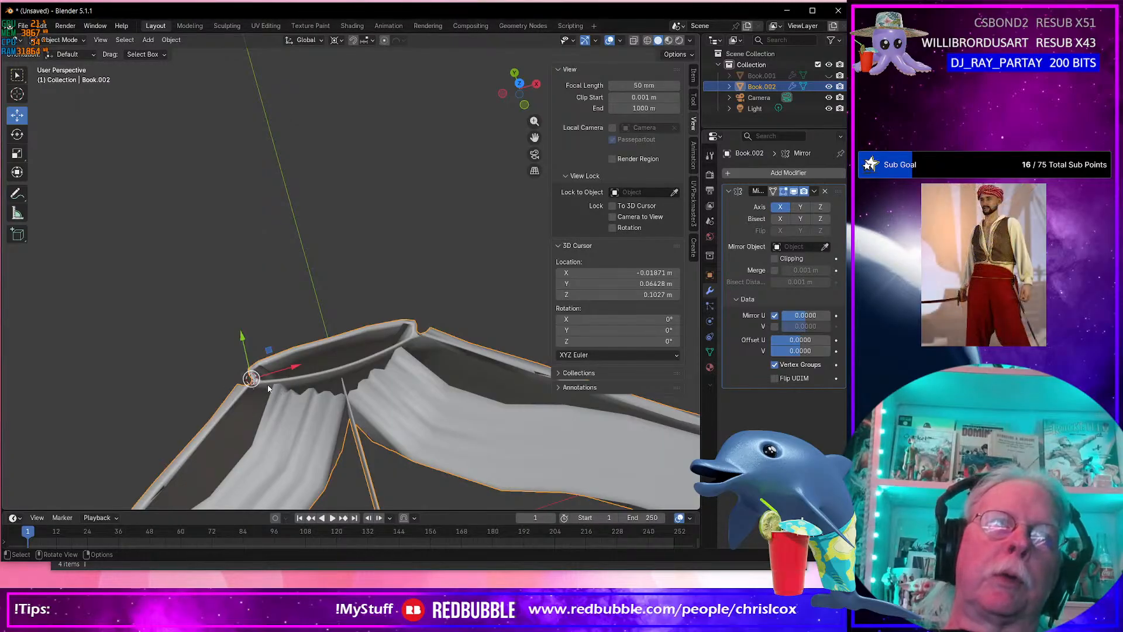
# In Edit Mode, select the face loop on the inner side of the cover board near the spine.
pyautogui.press('Tab')
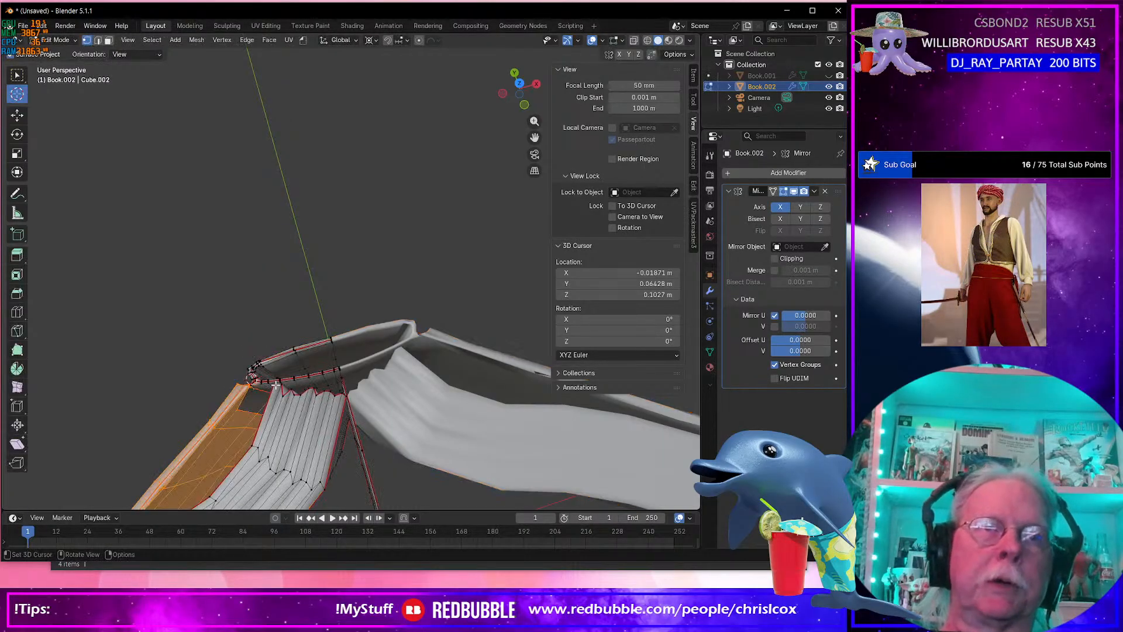
pyautogui.keyDown('shift'); pyautogui.moveTo(273, 387); pyautogui.dragTo(287, 376, button='middle'); pyautogui.keyUp('shift')
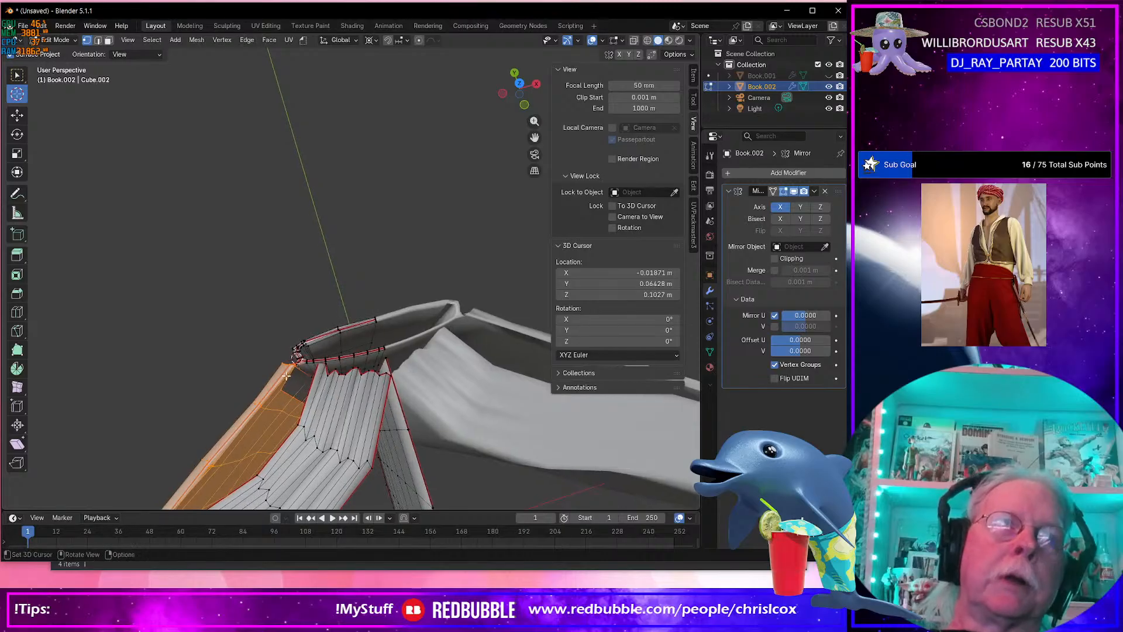
pyautogui.press('3')
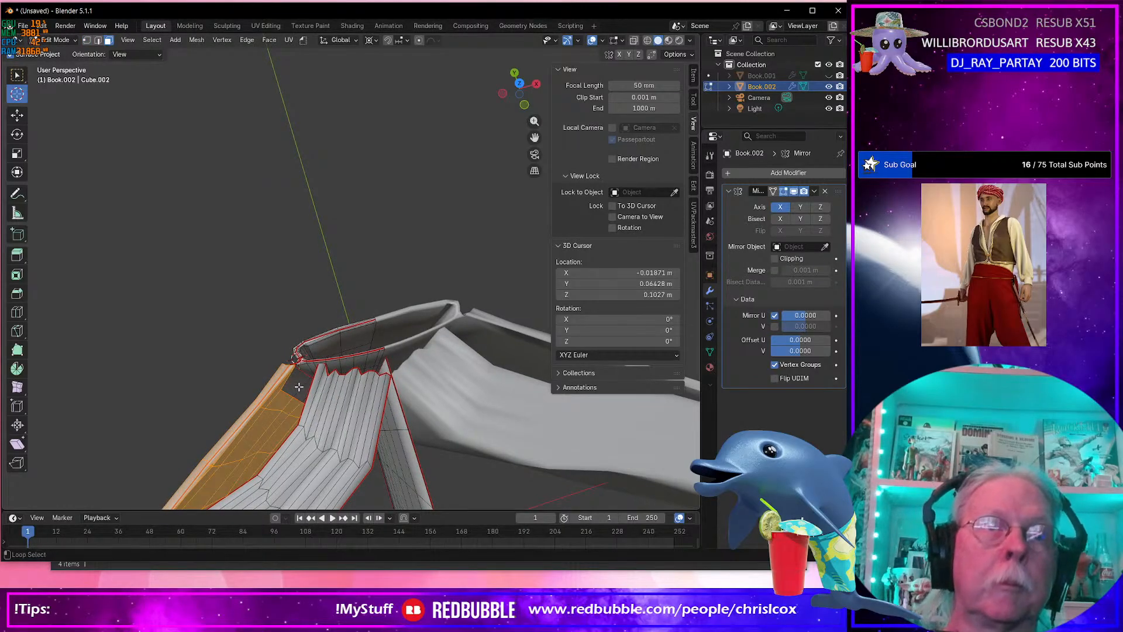
pyautogui.keyDown('alt'); pyautogui.click(298, 388); pyautogui.keyUp('alt')
pyautogui.scroll(2, 298, 387)
pyautogui.keyDown('shift'); pyautogui.moveTo(300, 389); pyautogui.dragTo(371, 360, button='middle'); pyautogui.keyUp('shift')
# Turn on proportional editing with Sphere falloff and limit it to connected geometry only.
pyautogui.click(419, 40)
pyautogui.click(435, 41)
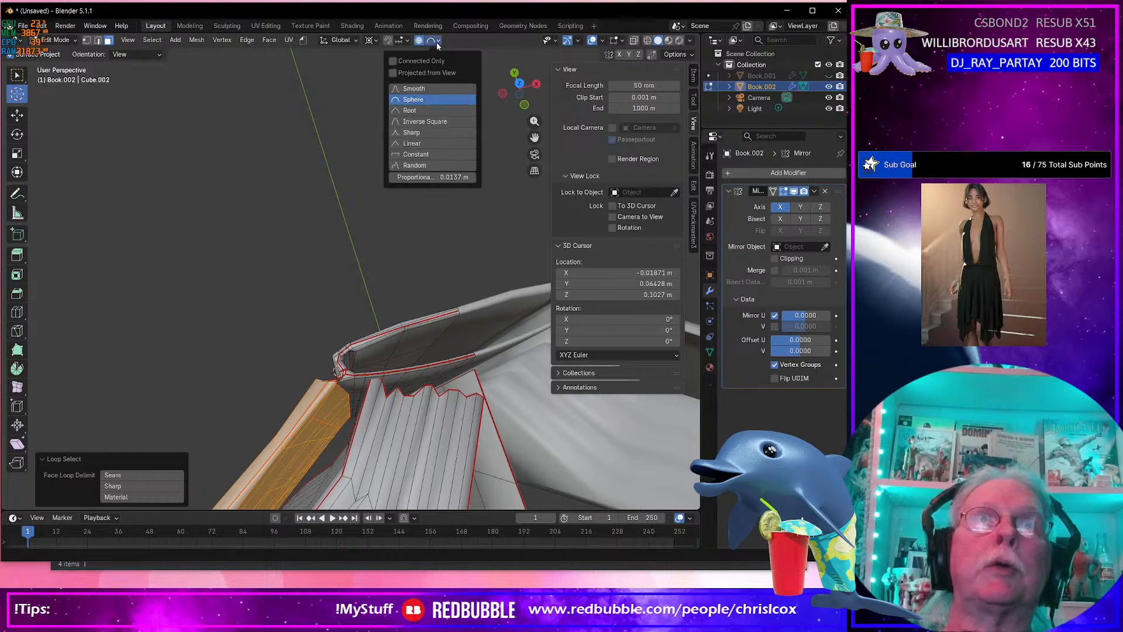
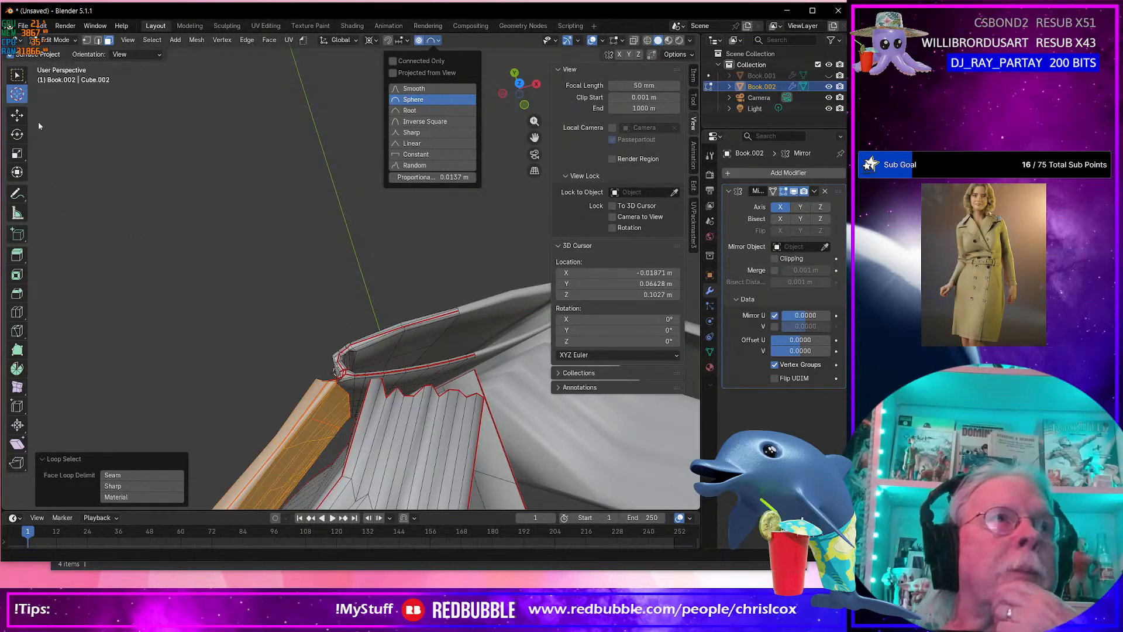
pyautogui.click(371, 380)
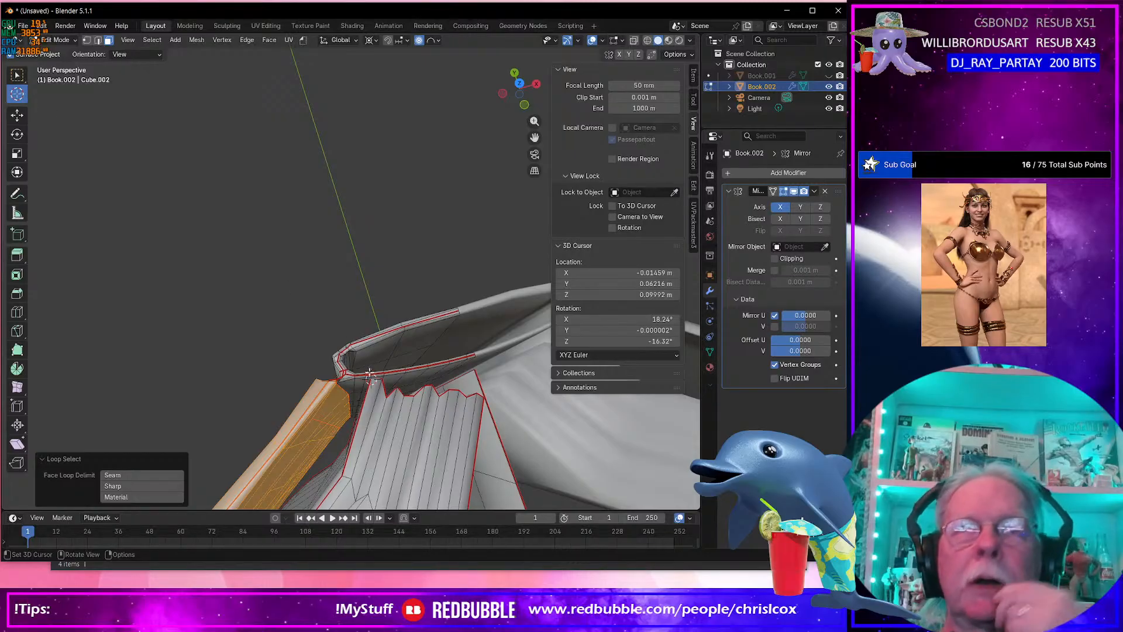
pyautogui.moveTo(373, 389); pyautogui.dragTo(402, 349, button='middle')
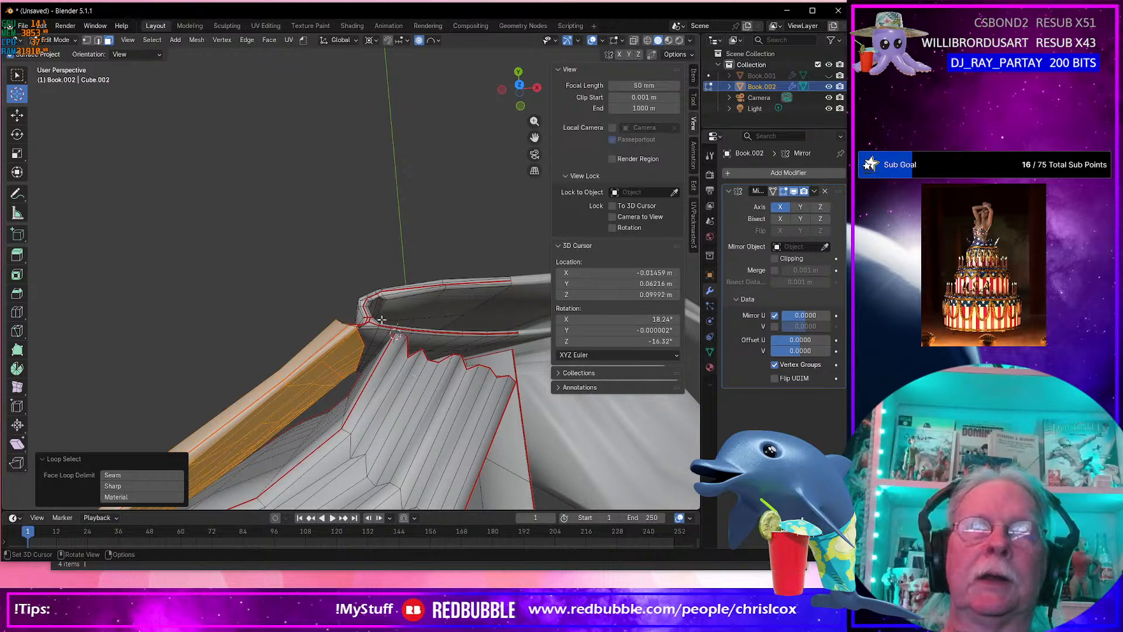
pyautogui.click(433, 40)
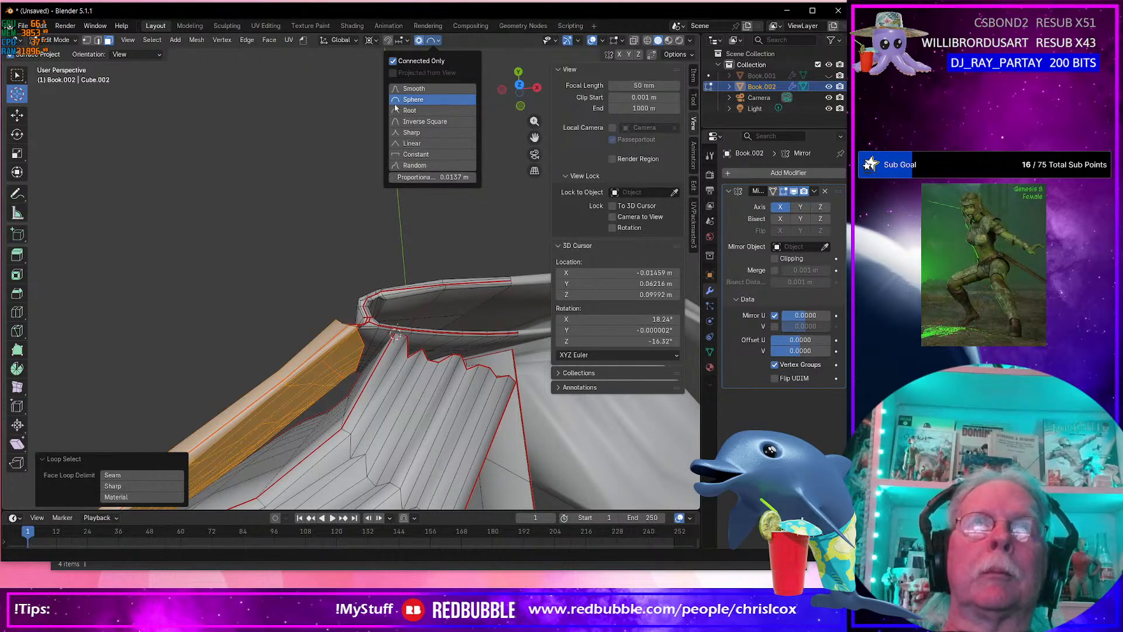
pyautogui.click(401, 347)
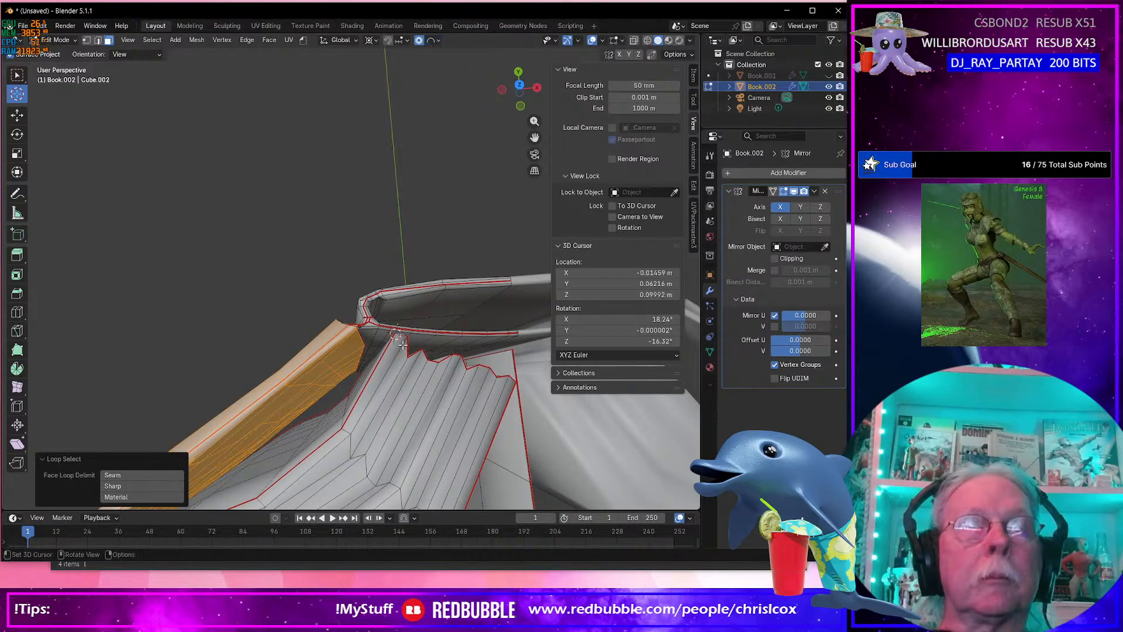
# Move the cover board toward the spine by 0.003081 m along X and 0.000496 m along Y, with proportional editing.
pyautogui.press('g')
pyautogui.press('x')
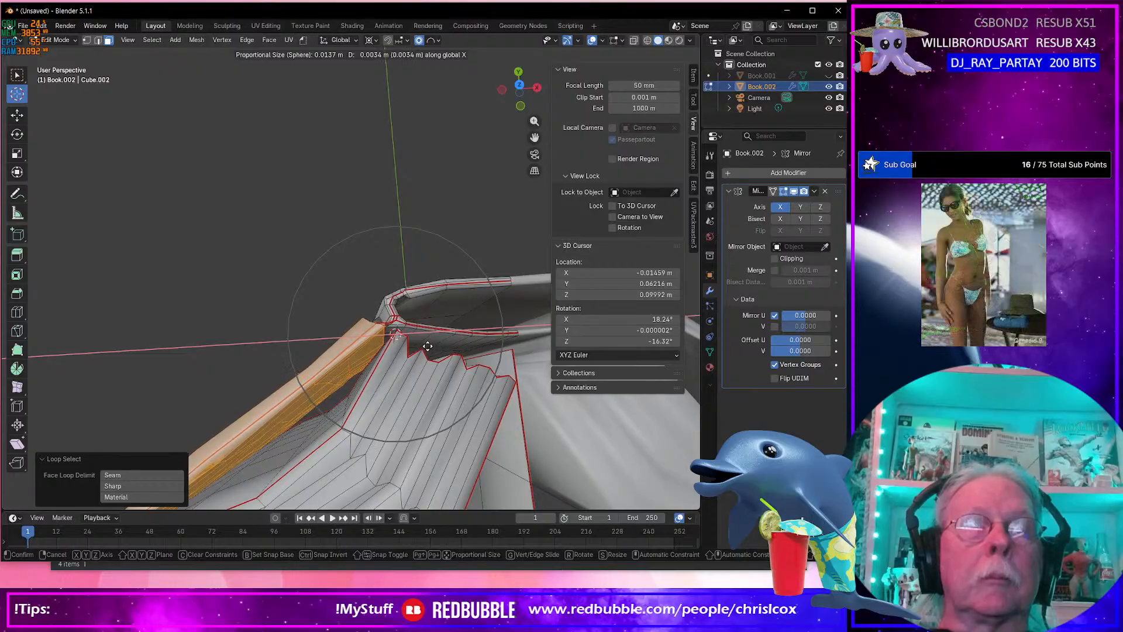
pyautogui.click(425, 345)
pyautogui.moveTo(425, 346); pyautogui.dragTo(403, 368, button='middle')
pyautogui.press('g')
pyautogui.press('y')
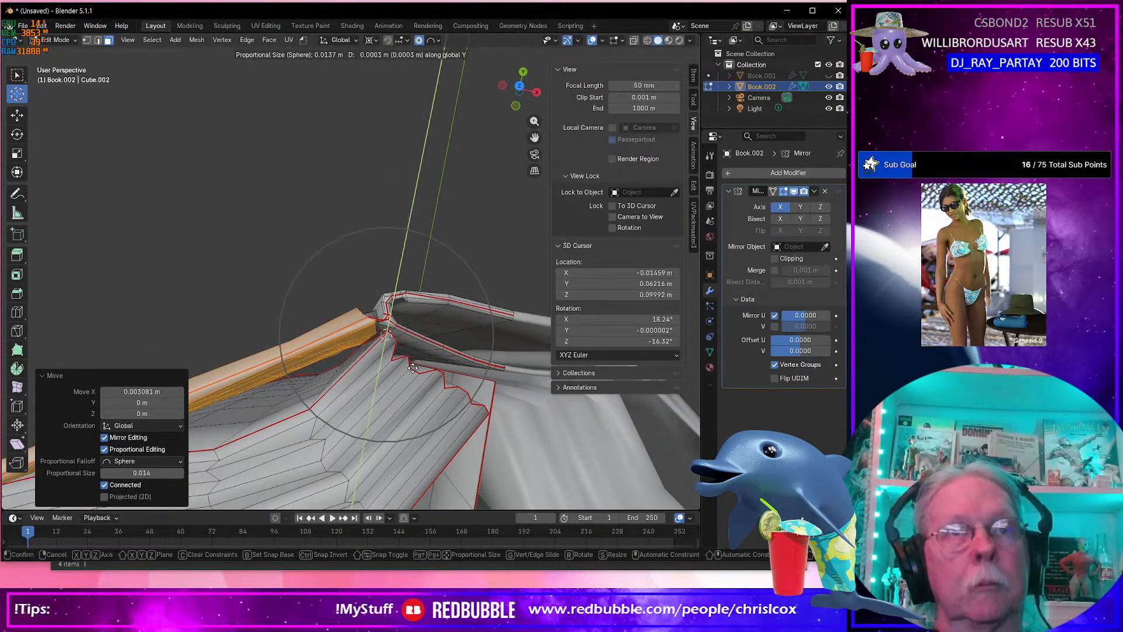
pyautogui.click(414, 367)
# Move the spine's page-side center face loop about -0.0038 m along Y with proportional size 0.0125 m, and select the outer center face loop.
pyautogui.moveTo(413, 366); pyautogui.dragTo(439, 315, button='middle')
pyautogui.scroll(4, 436, 313)
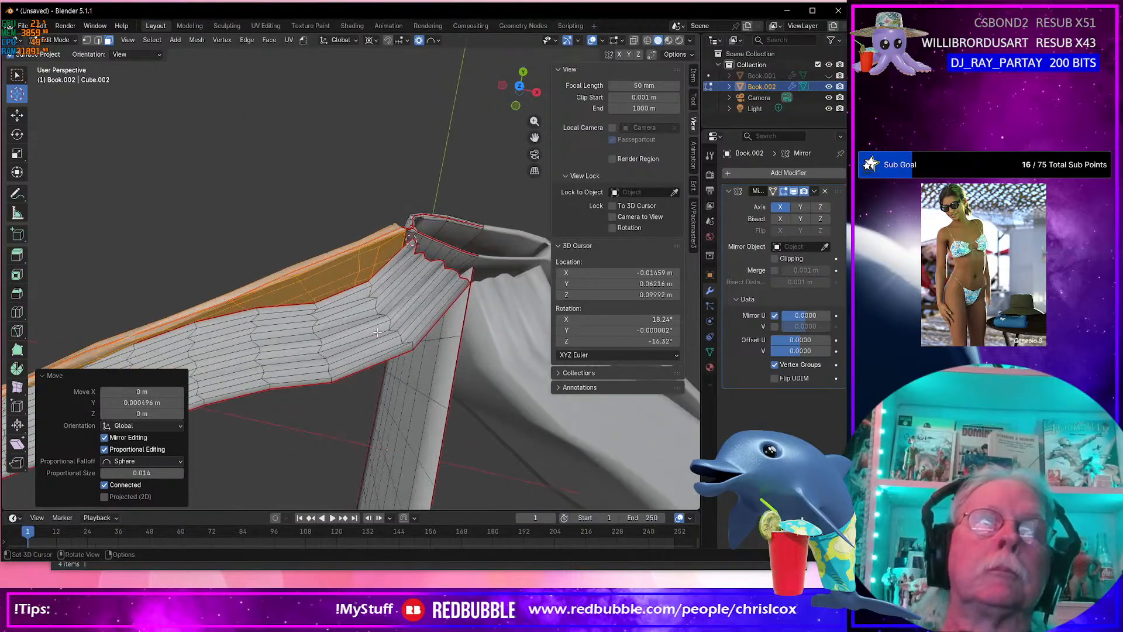
pyautogui.moveTo(348, 289)
pyautogui.keyDown('shift'); pyautogui.mouseDown(button='middle')
pyautogui.moveTo(258, 317)
pyautogui.moveTo(232, 307)
pyautogui.moveTo(356, 280)
pyautogui.mouseUp(button='middle'); pyautogui.keyUp('shift')
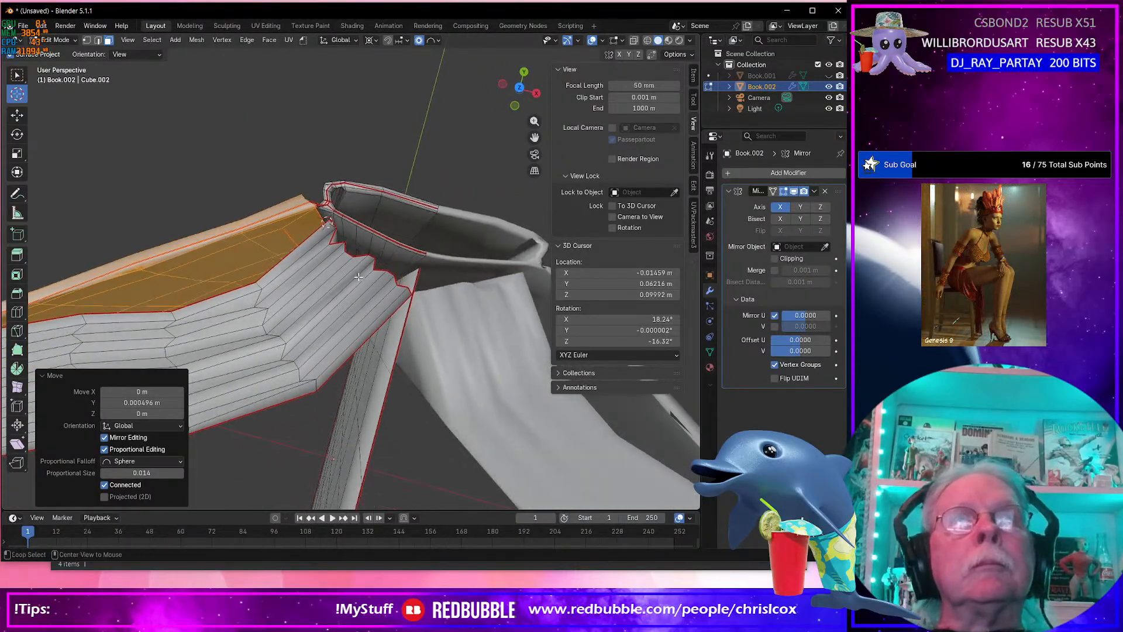
pyautogui.keyDown('alt'); pyautogui.click(420, 254); pyautogui.keyUp('alt')
pyautogui.moveTo(421, 254); pyautogui.dragTo(357, 251, button='middle')
pyautogui.press('g')
pyautogui.press('y')
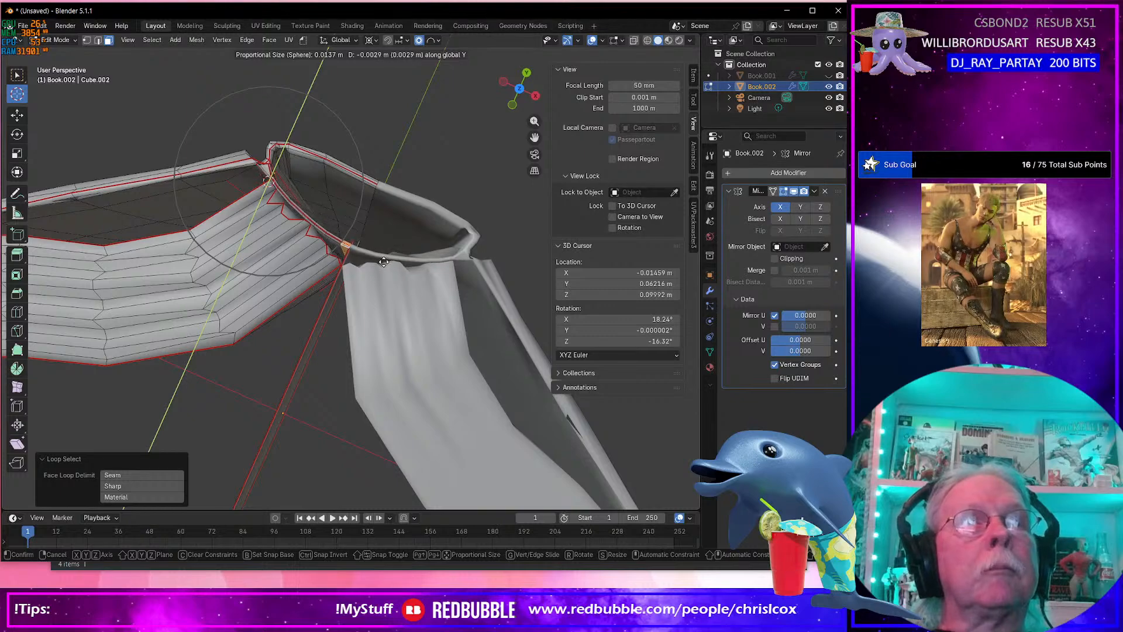
pyautogui.scroll(1, 382, 263)
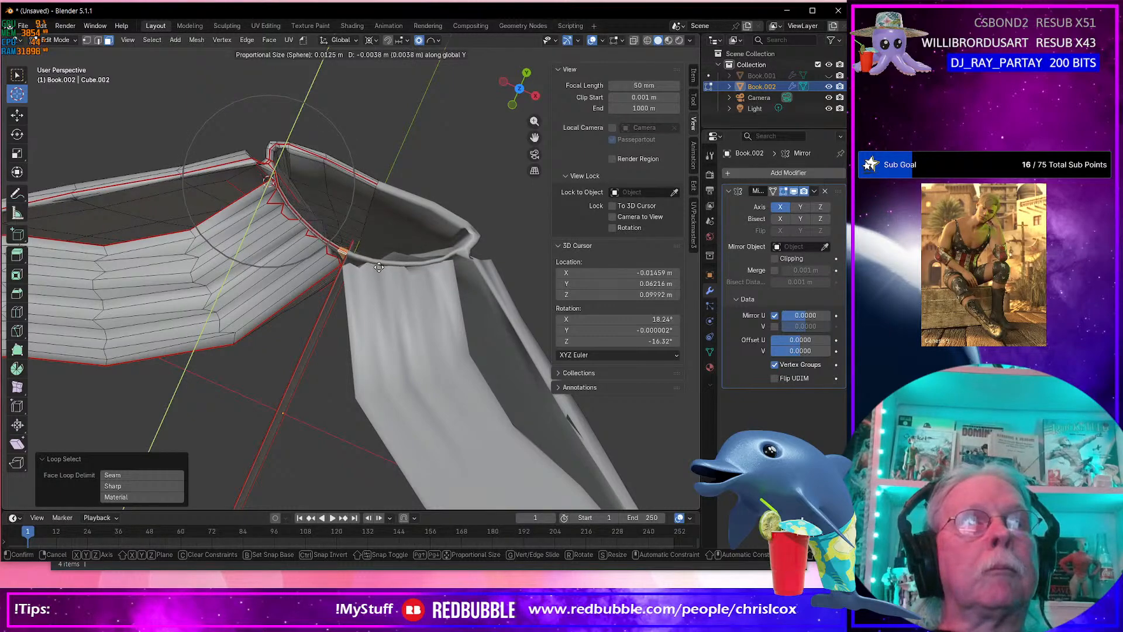
pyautogui.click(378, 268)
pyautogui.keyDown('alt'); pyautogui.click(367, 192); pyautogui.keyUp('alt')
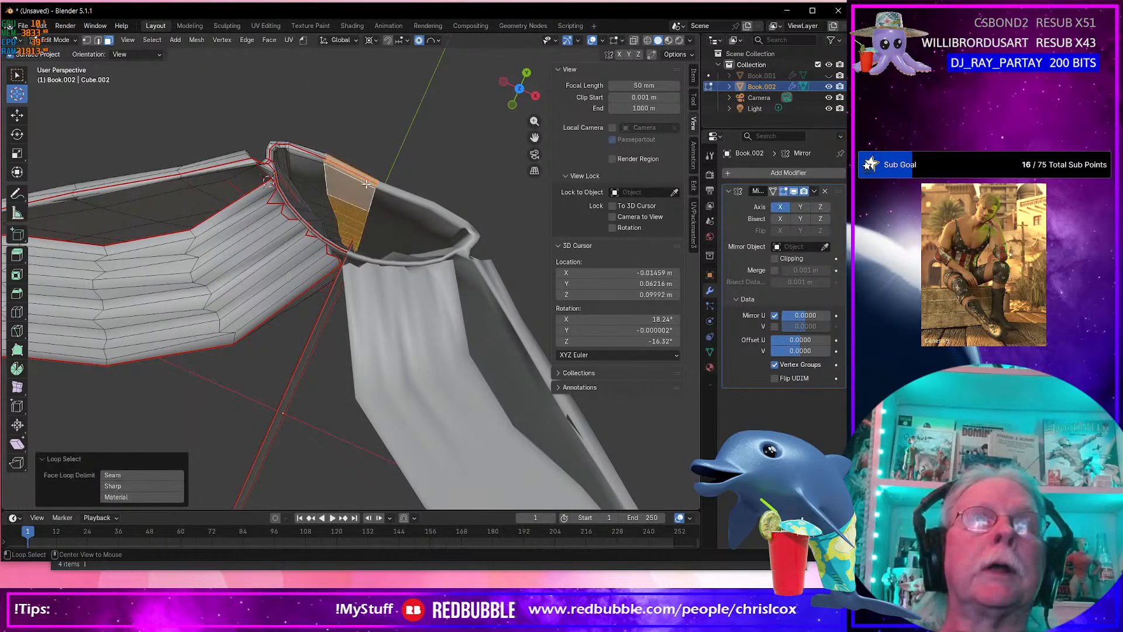
# Try moving the spine's outer center face loop along Y with a smaller proportional size, and undo the move.
pyautogui.press('g')
pyautogui.press('y')
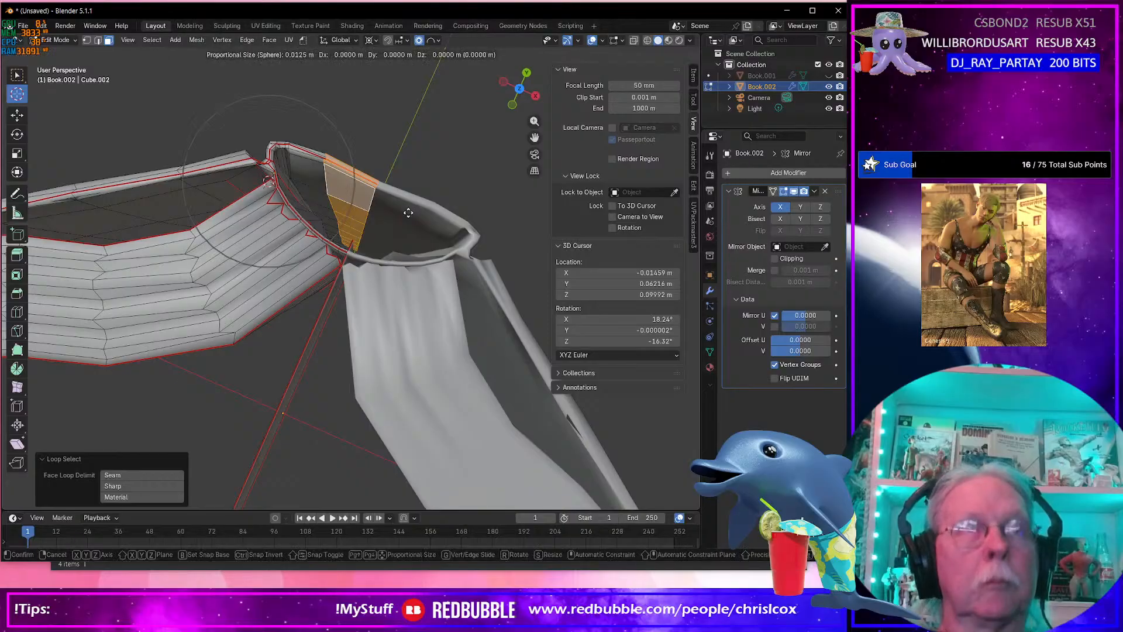
pyautogui.scroll(2, 409, 211)
pyautogui.scroll(7, 410, 209)
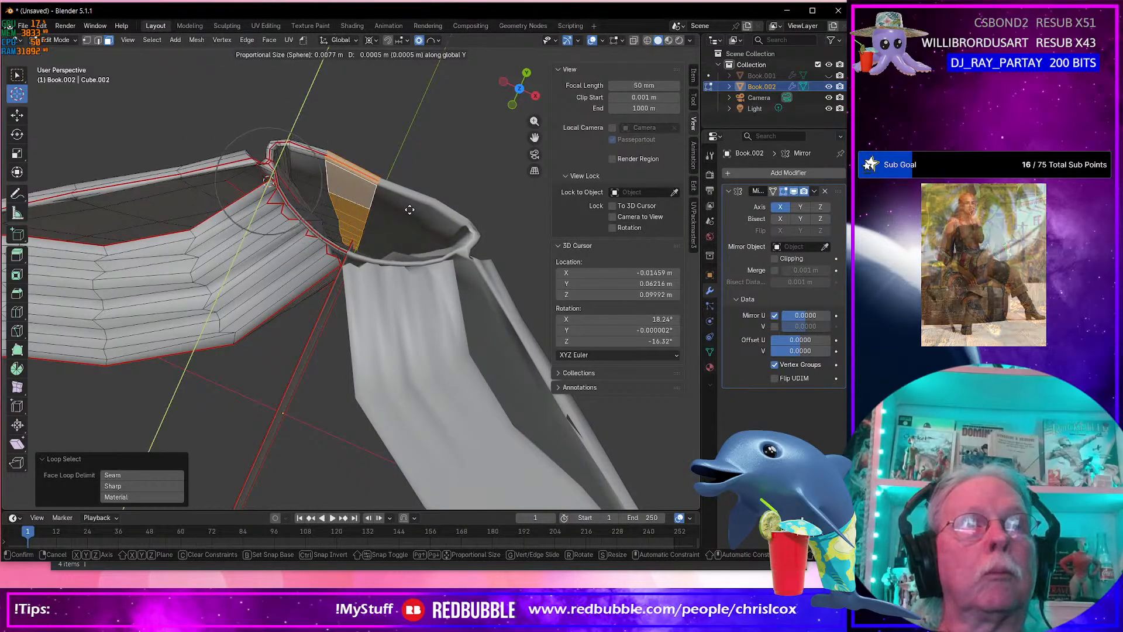
pyautogui.scroll(-3, 416, 207)
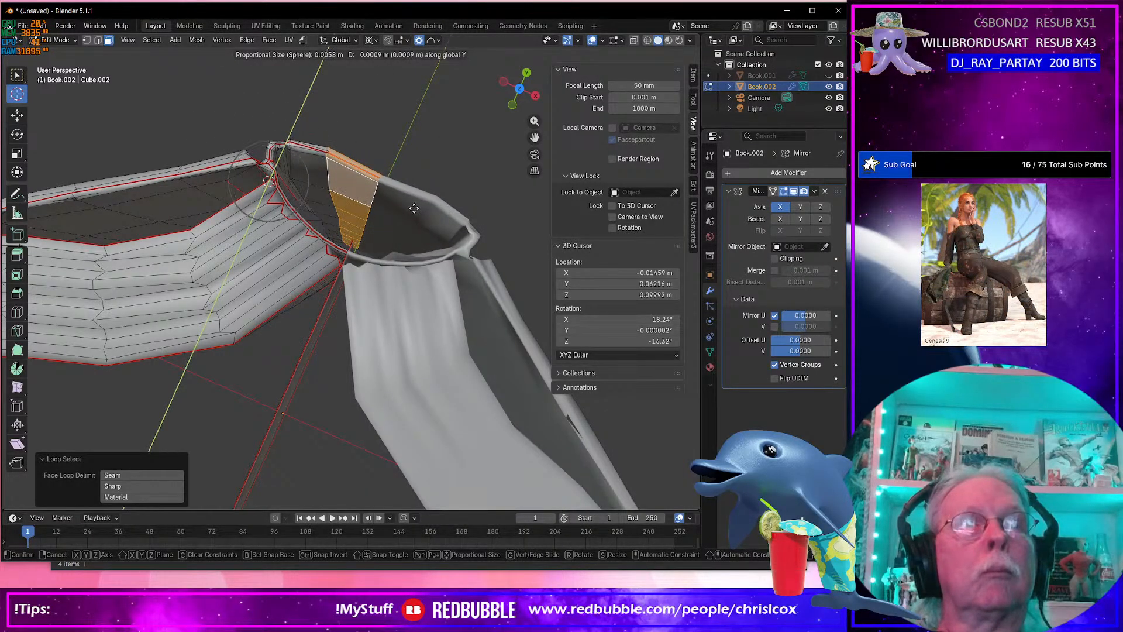
pyautogui.scroll(1, 415, 207)
pyautogui.click(415, 207)
pyautogui.hotkey('ctrl', 'z')
# Turn off proportional editing and move the spine's outer center face loop 0.001443 m along Y.
pyautogui.click(420, 41)
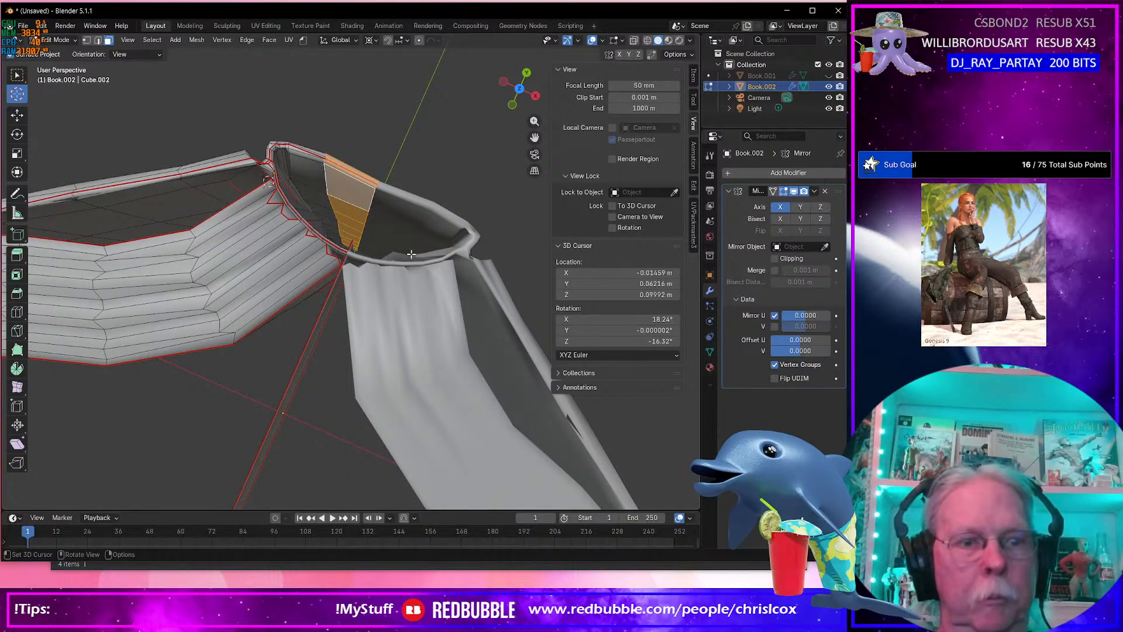
pyautogui.press('g')
pyautogui.press('y')
pyautogui.click(369, 212)
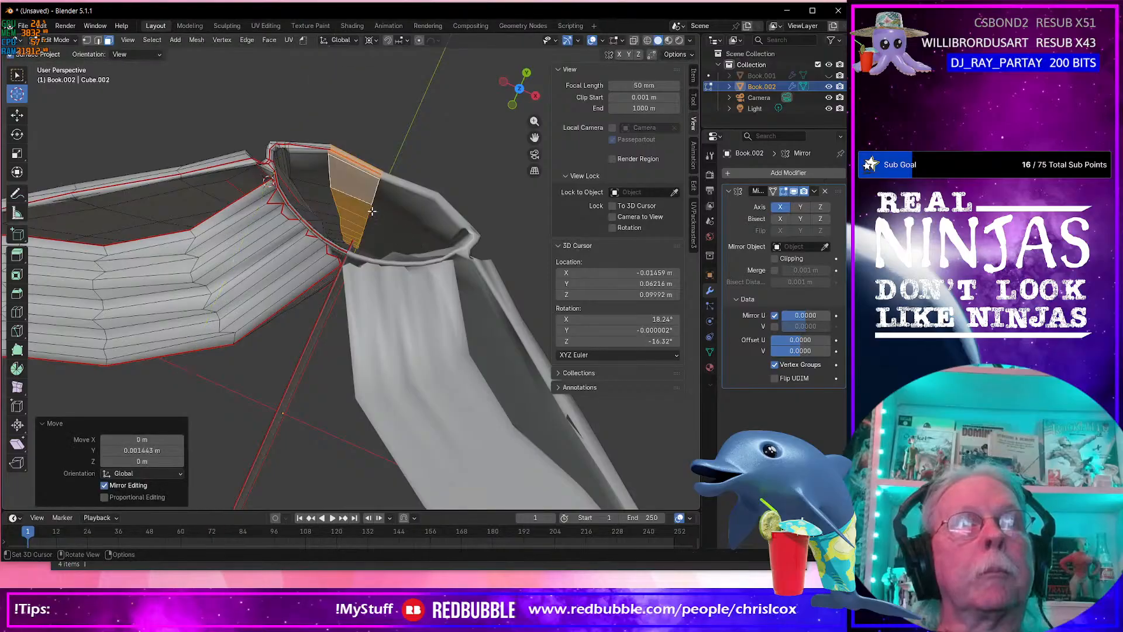
# Select the edge loop on the spine's mirror line in edge mode and move it along Y to round the spine.
pyautogui.press('2')
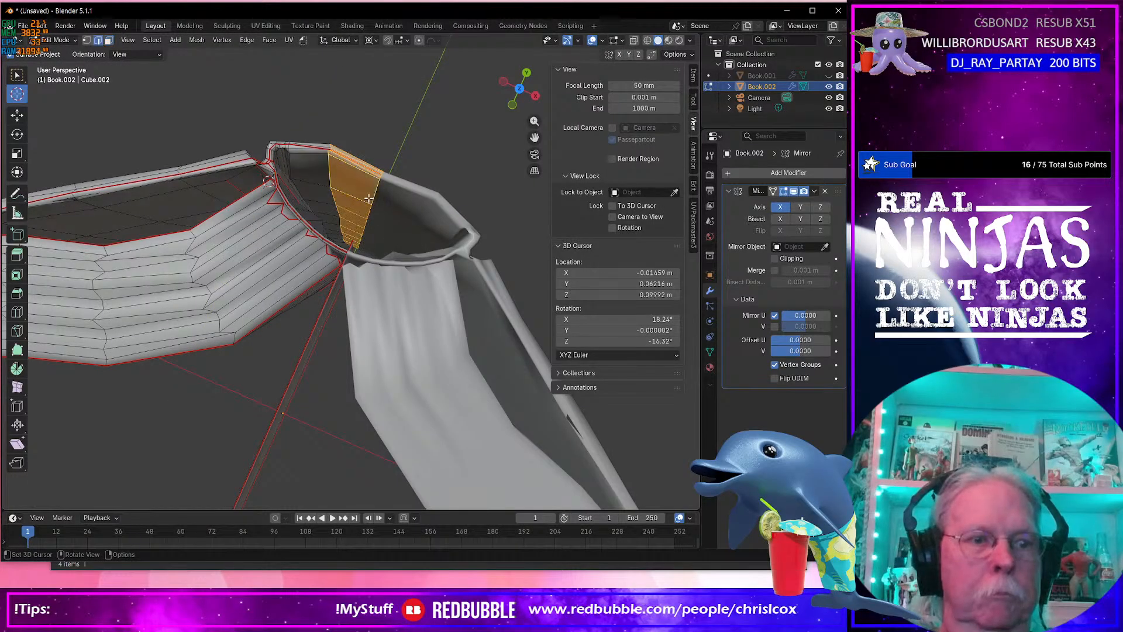
pyautogui.keyDown('alt'); pyautogui.click(376, 192); pyautogui.keyUp('alt')
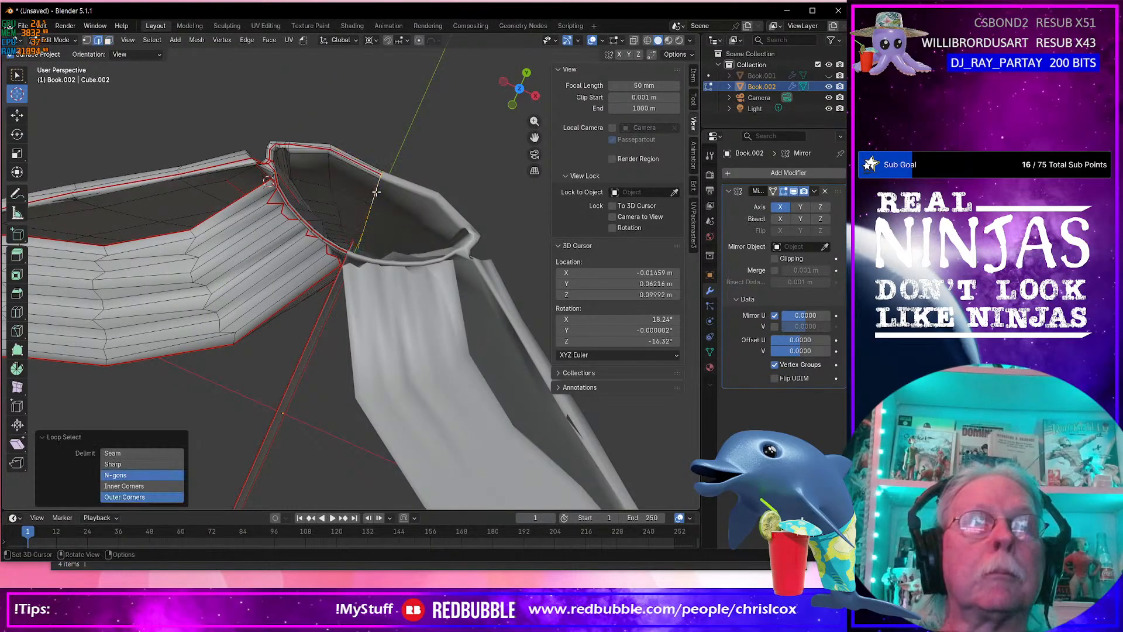
pyautogui.press('g')
pyautogui.press('y')
pyautogui.click(384, 227)
# Examine the spine's inside, the top of the page block and the pages' outer edge from several angles.
pyautogui.moveTo(384, 227); pyautogui.dragTo(367, 290, button='middle')
pyautogui.keyDown('alt'); pyautogui.click(367, 294); pyautogui.keyUp('alt')
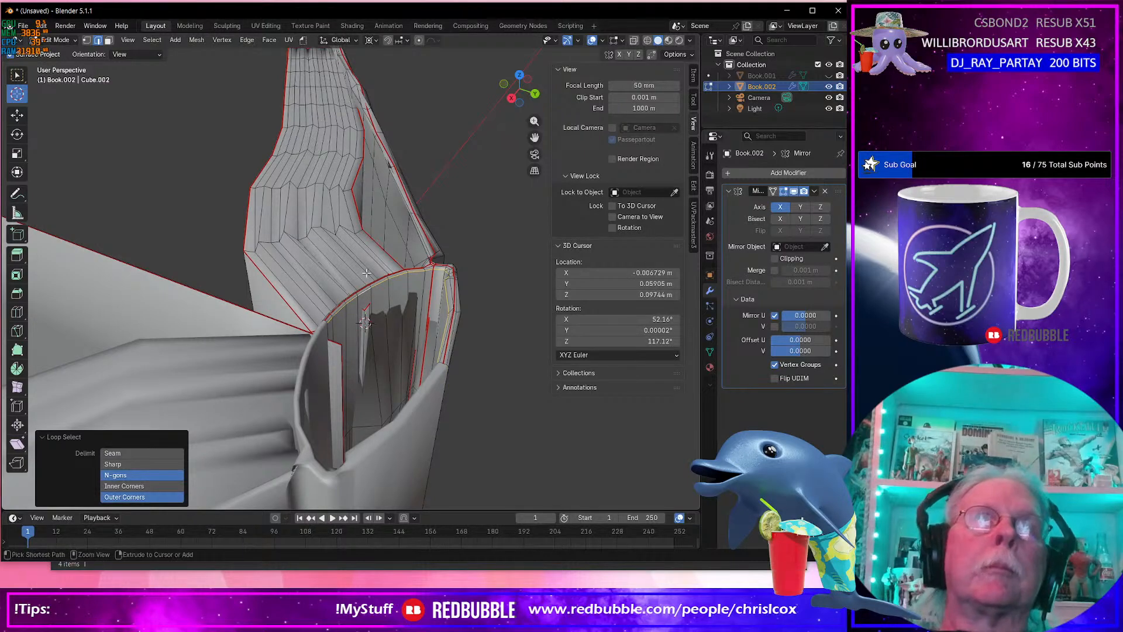
pyautogui.keyDown('shift'); pyautogui.moveTo(341, 187); pyautogui.dragTo(368, 358, button='middle'); pyautogui.keyUp('shift')
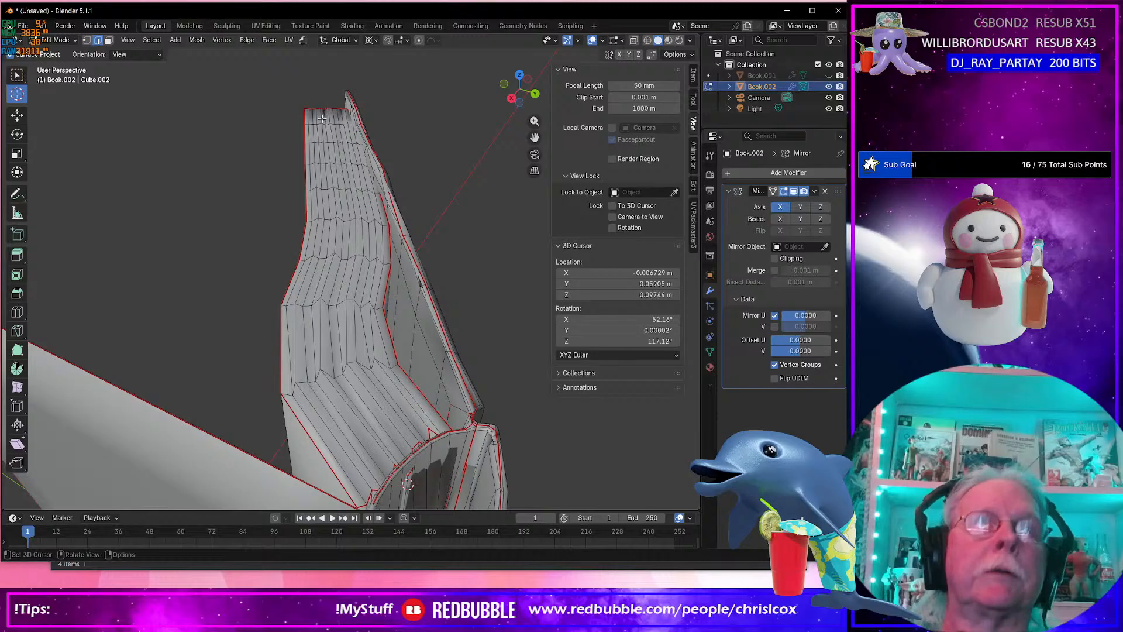
pyautogui.moveTo(300, 140); pyautogui.dragTo(377, 357, button='middle')
pyautogui.scroll(-6, 289, 324)
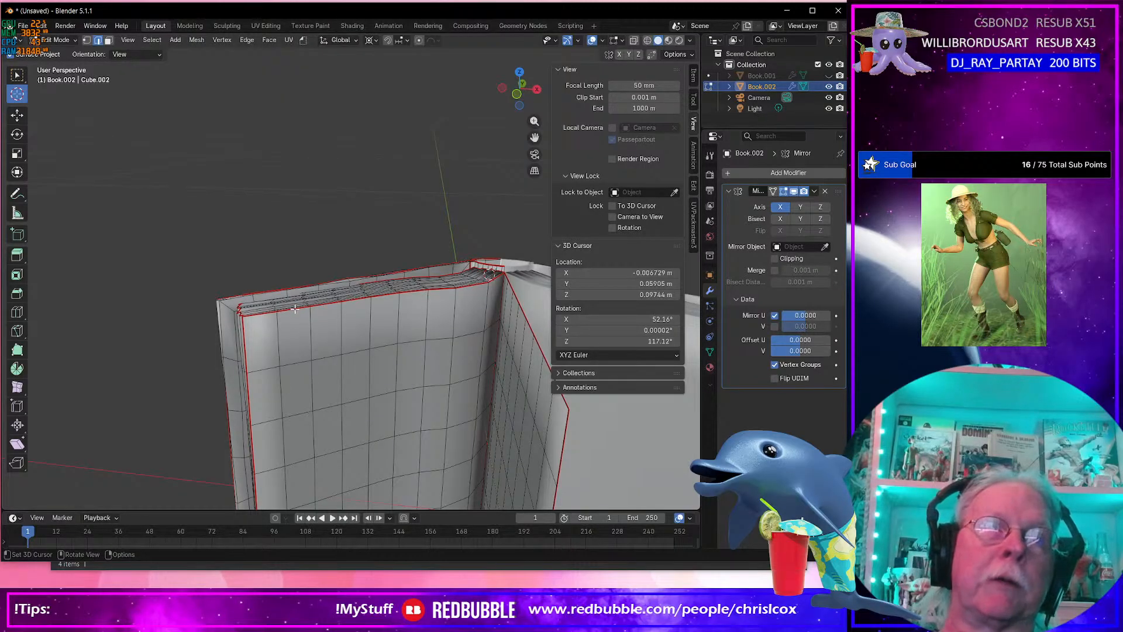
pyautogui.moveTo(289, 310); pyautogui.dragTo(268, 349, button='middle')
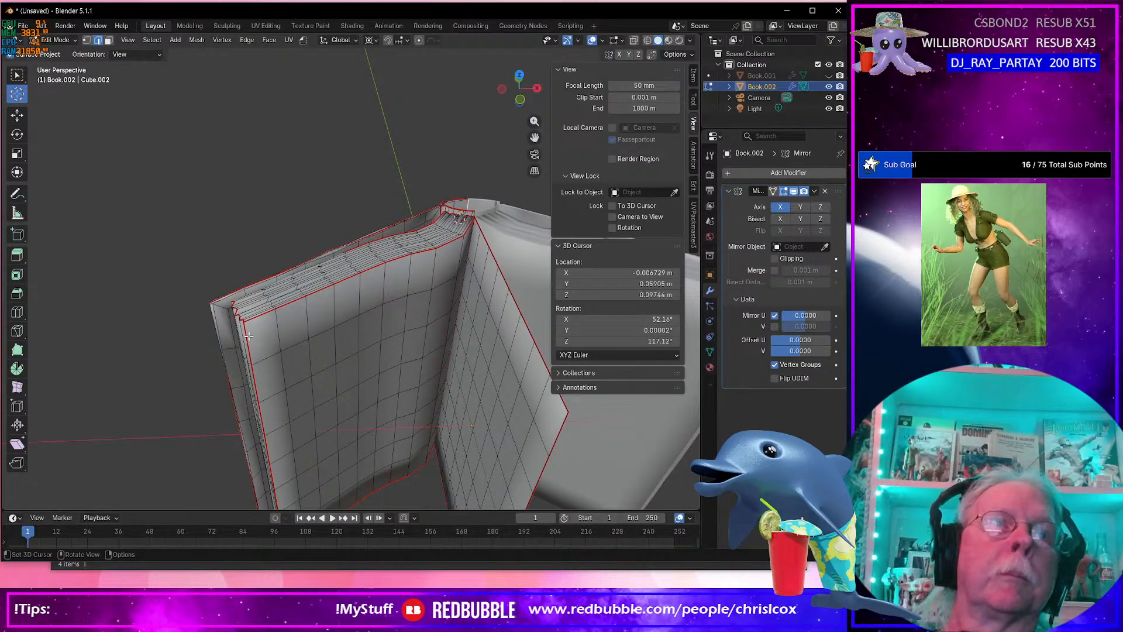
pyautogui.moveTo(292, 346); pyautogui.dragTo(282, 348, button='middle')
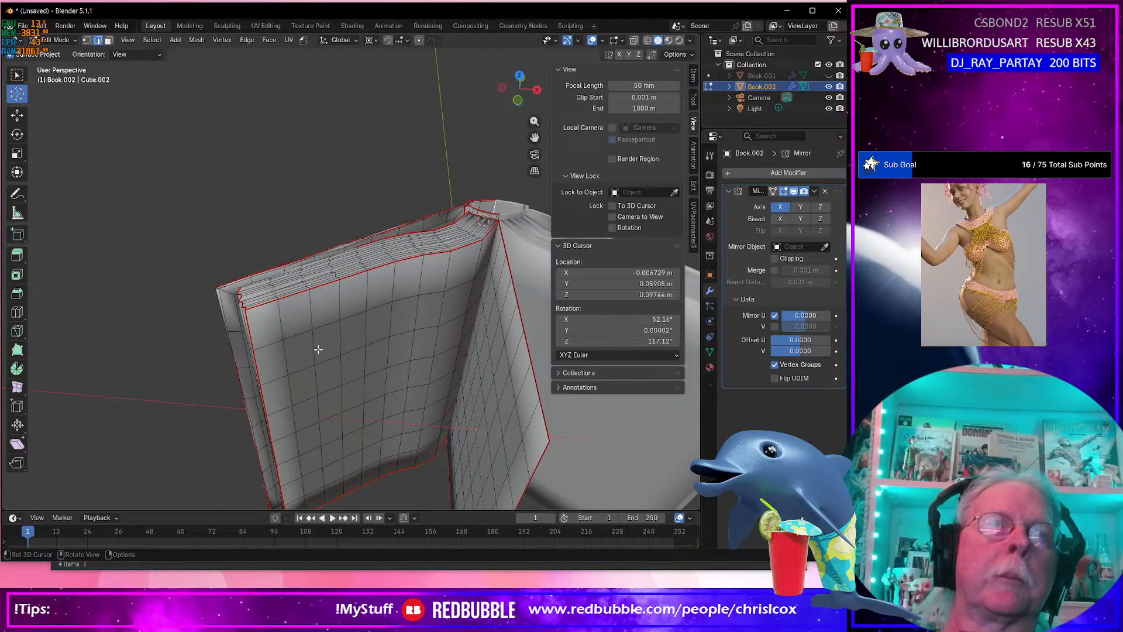
pyautogui.moveTo(318, 349); pyautogui.dragTo(305, 314, button='middle')
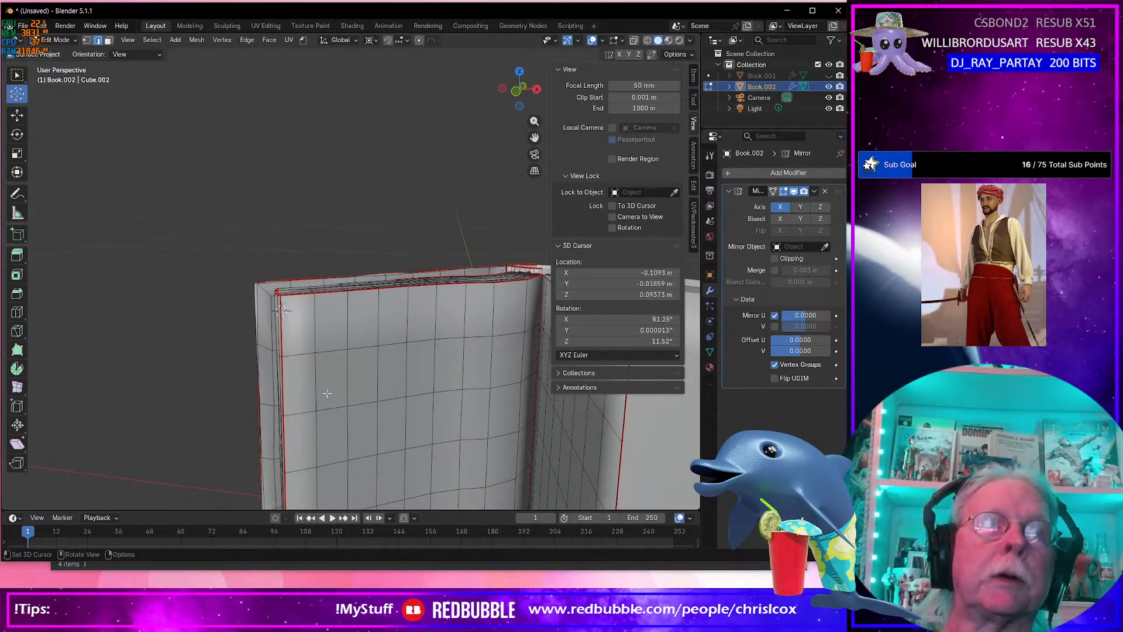
pyautogui.moveTo(346, 379); pyautogui.dragTo(353, 419, button='middle')
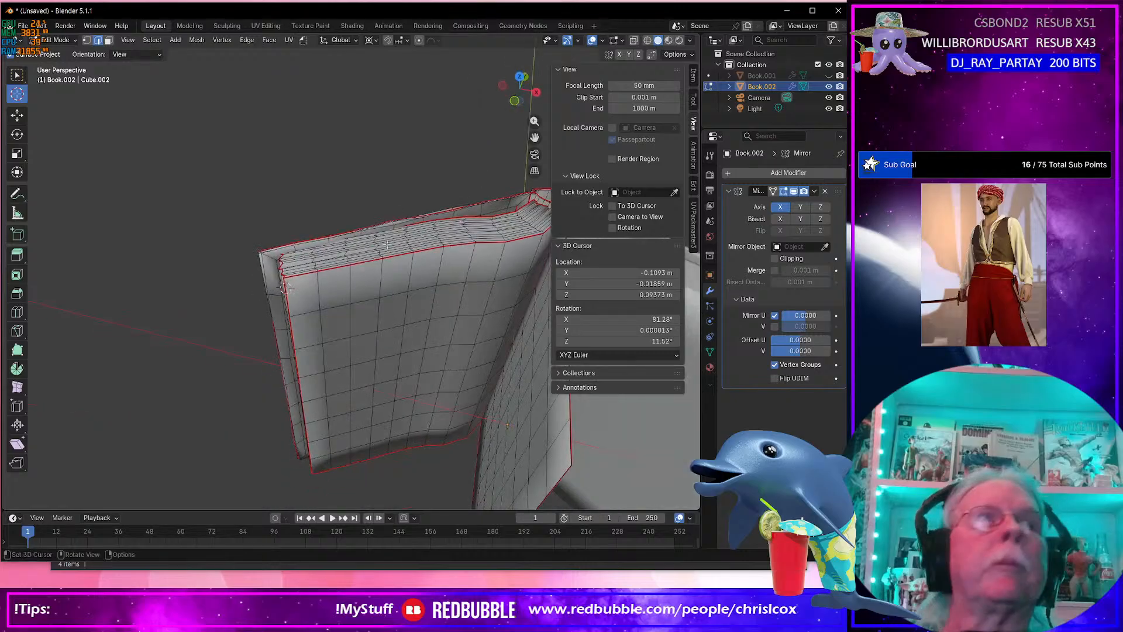
# Switch the active tool from Cursor to Select Box.
pyautogui.rightClick(162, 115)
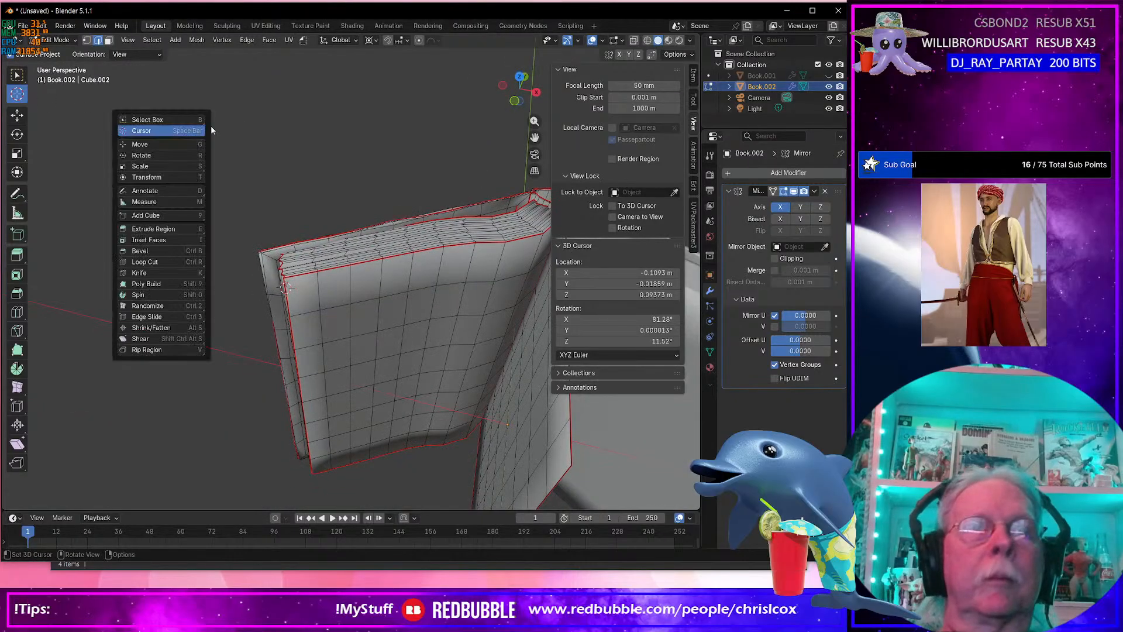
pyautogui.click(533, 198)
pyautogui.moveTo(533, 197); pyautogui.dragTo(339, 258, button='middle')
pyautogui.hotkey('shift', 'space')
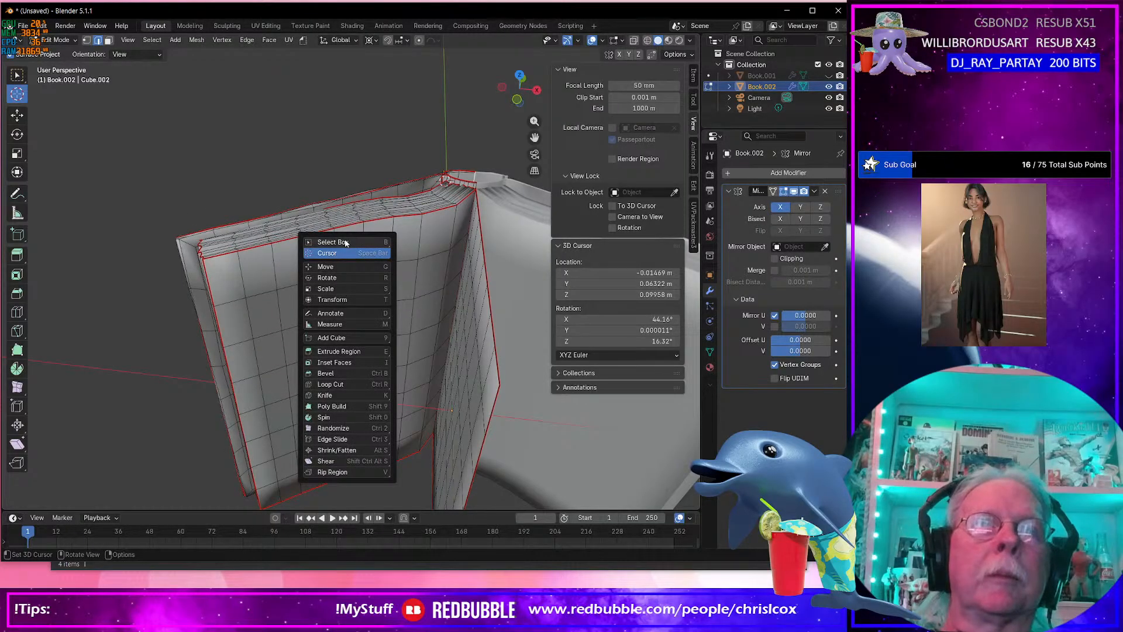
pyautogui.click(345, 242)
pyautogui.moveTo(238, 293); pyautogui.dragTo(257, 273, button='middle')
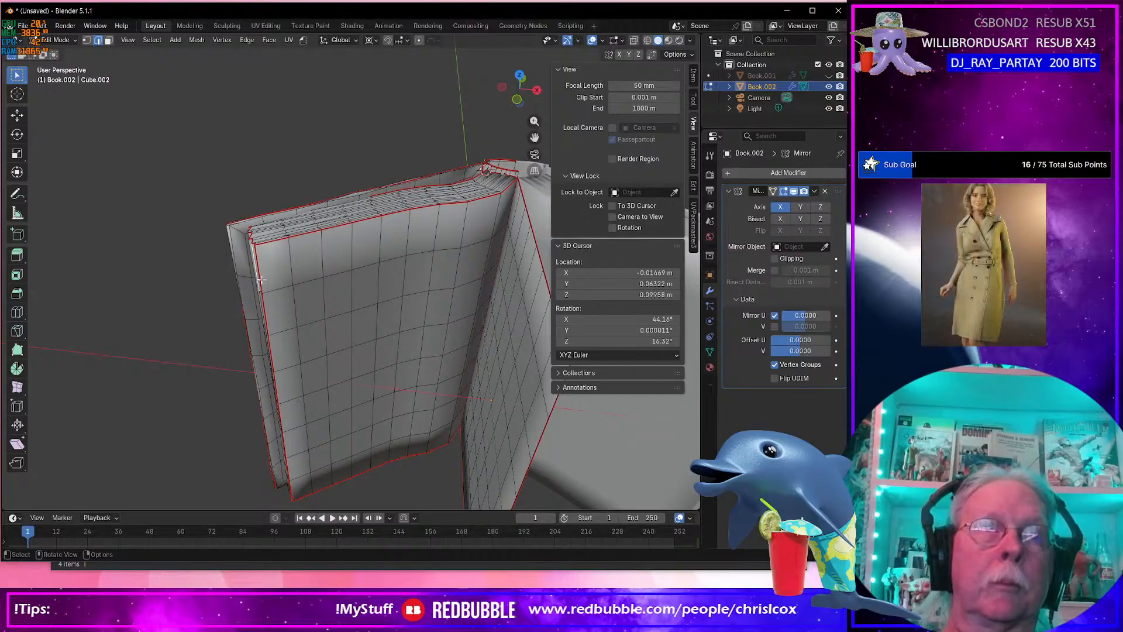
# Select the page block's outer vertical edge facing the book's opening and turn on proportional editing with Linear falloff.
pyautogui.keyDown('ctrl'); pyautogui.click(312, 477); pyautogui.keyUp('ctrl')
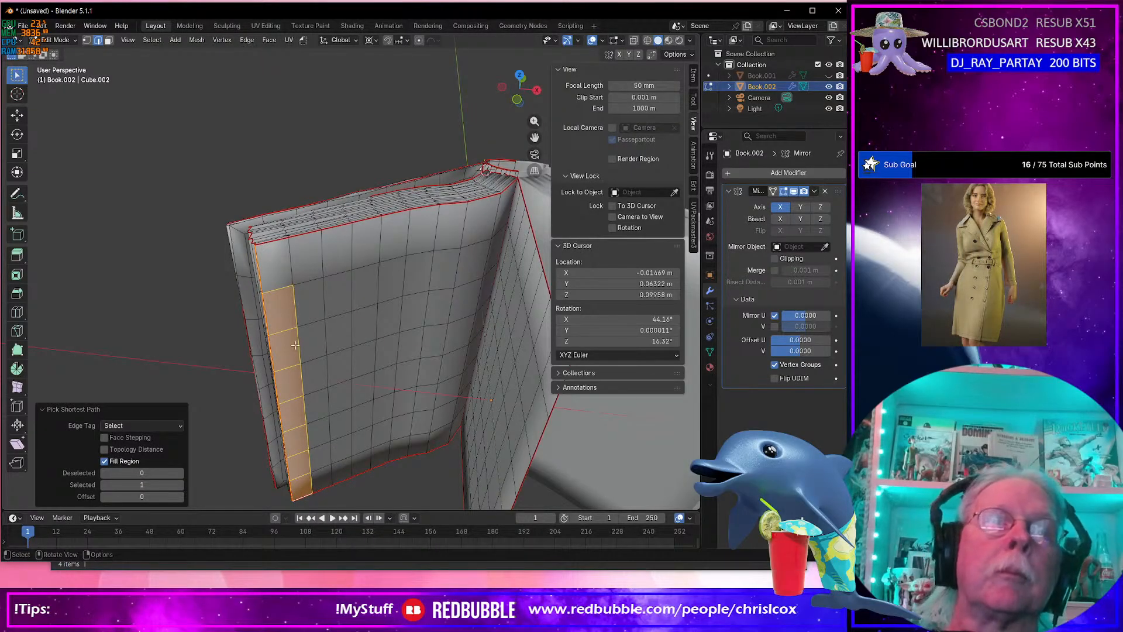
pyautogui.hotkey('ctrl', 'z')
pyautogui.keyDown('ctrl'); pyautogui.click(285, 450); pyautogui.keyUp('ctrl')
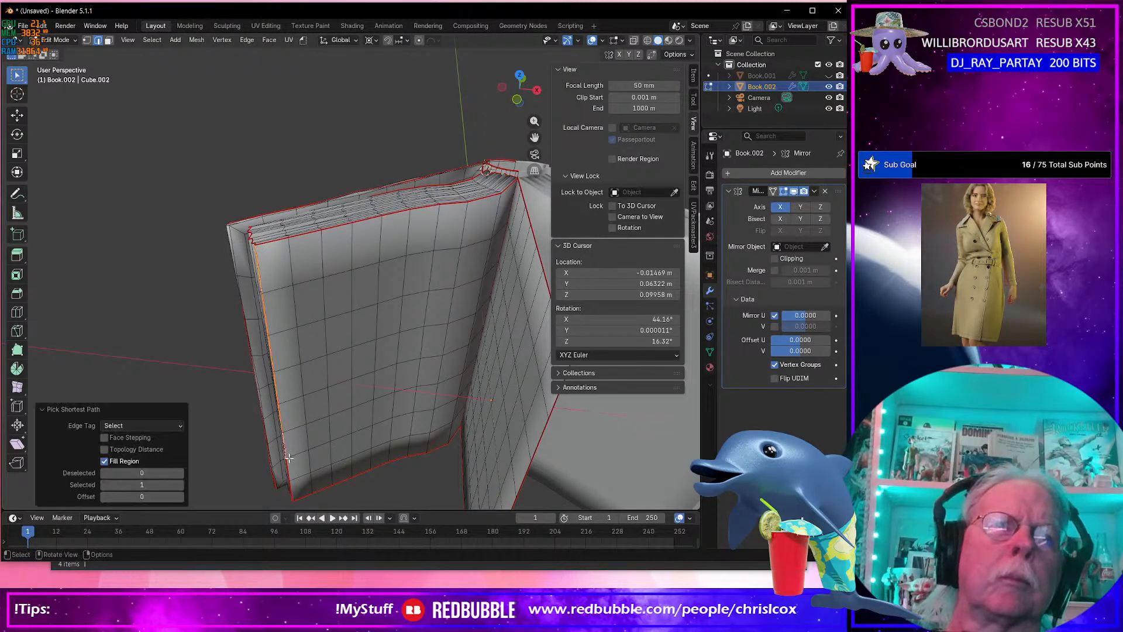
pyautogui.moveTo(293, 488); pyautogui.dragTo(312, 469, button='middle')
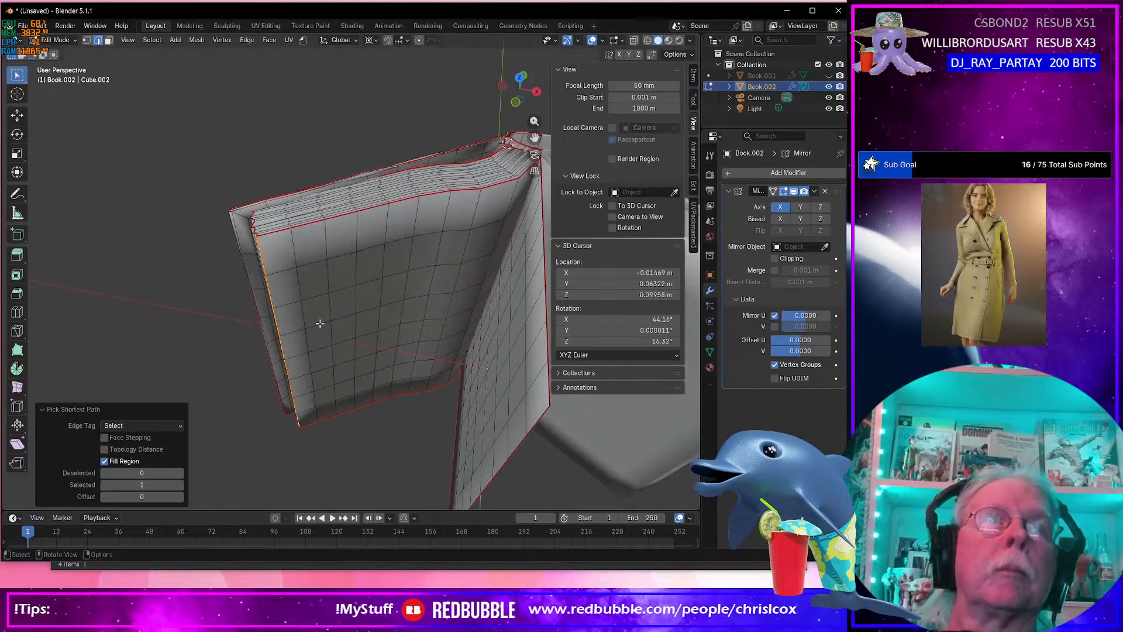
pyautogui.moveTo(305, 300); pyautogui.dragTo(363, 326, button='middle')
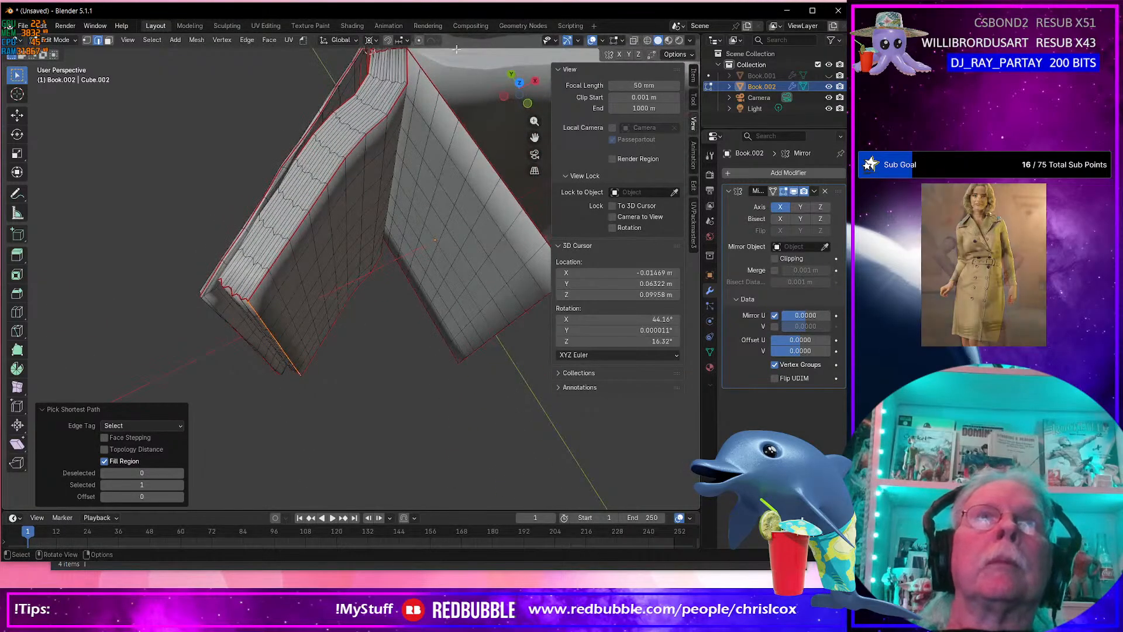
pyautogui.click(420, 40)
pyautogui.click(438, 40)
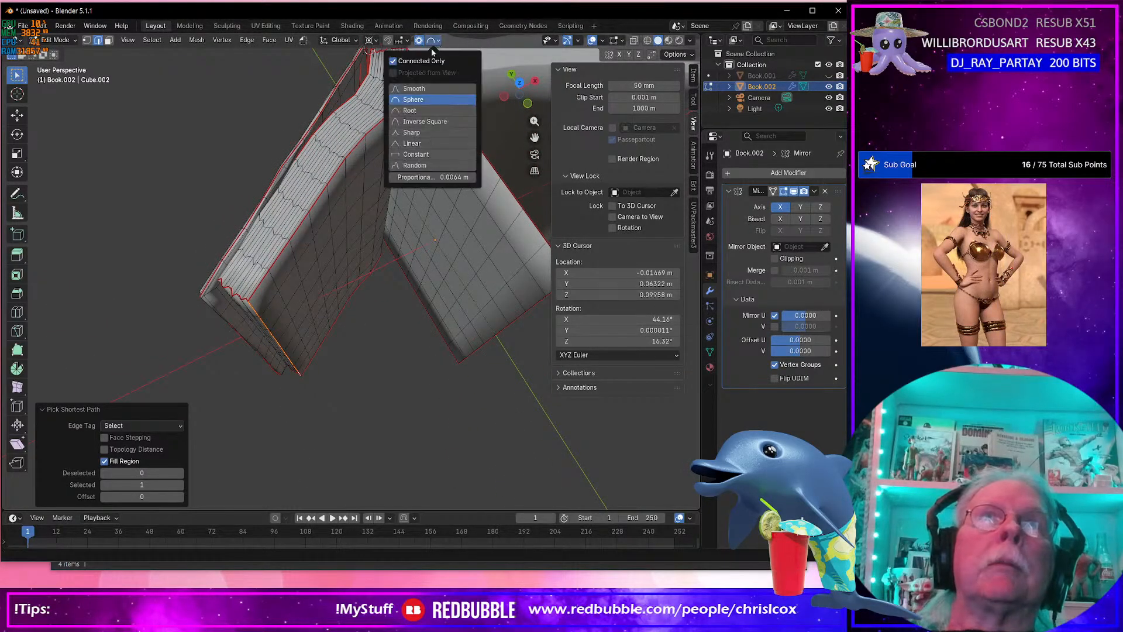
pyautogui.click(412, 143)
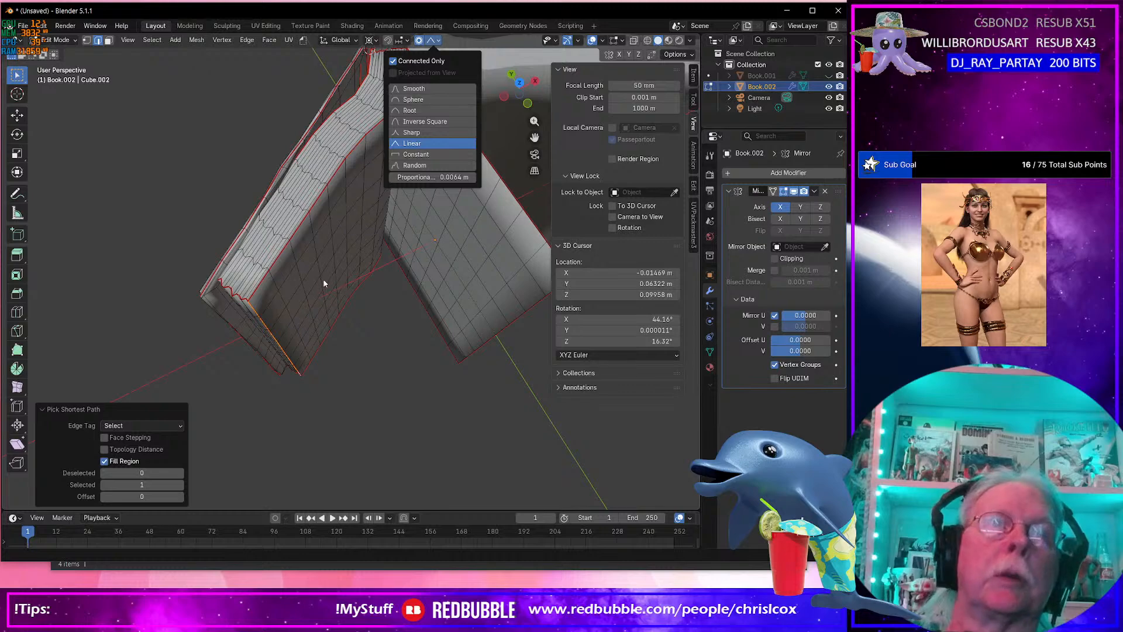
pyautogui.moveTo(321, 285); pyautogui.dragTo(373, 295, button='middle')
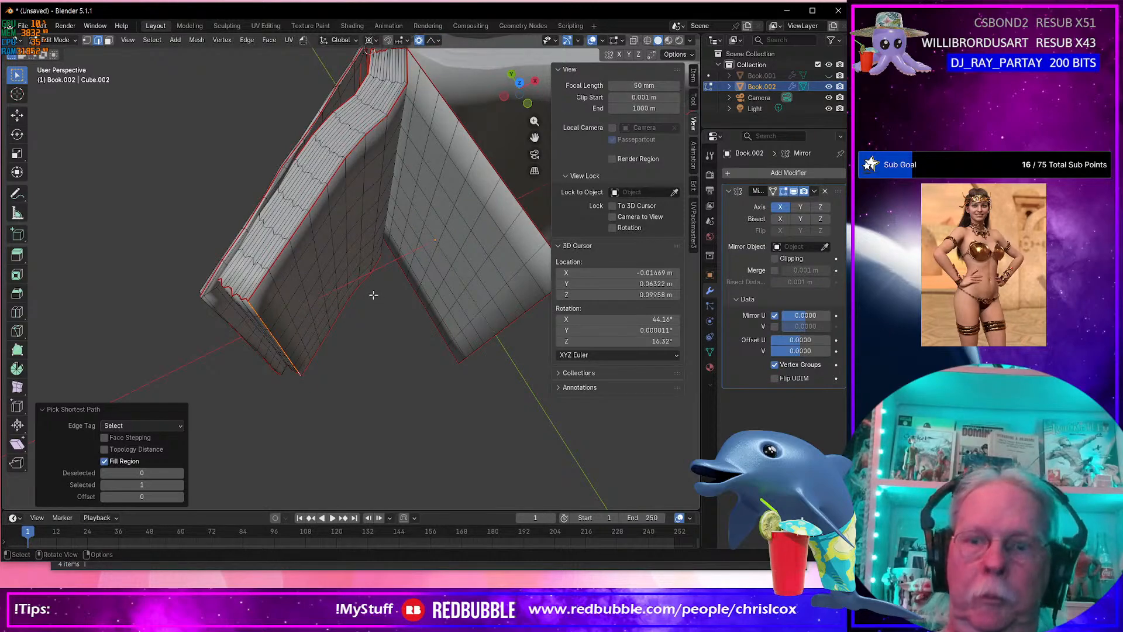
# Move the selected page edge 0.005432 m along X and 0.003814 m along Y with a proportional size of 0.017.
pyautogui.press('KP_7')
pyautogui.scroll(2, 343, 291)
pyautogui.keyDown('shift'); pyautogui.moveTo(309, 269); pyautogui.dragTo(377, 274, button='middle'); pyautogui.keyUp('shift')
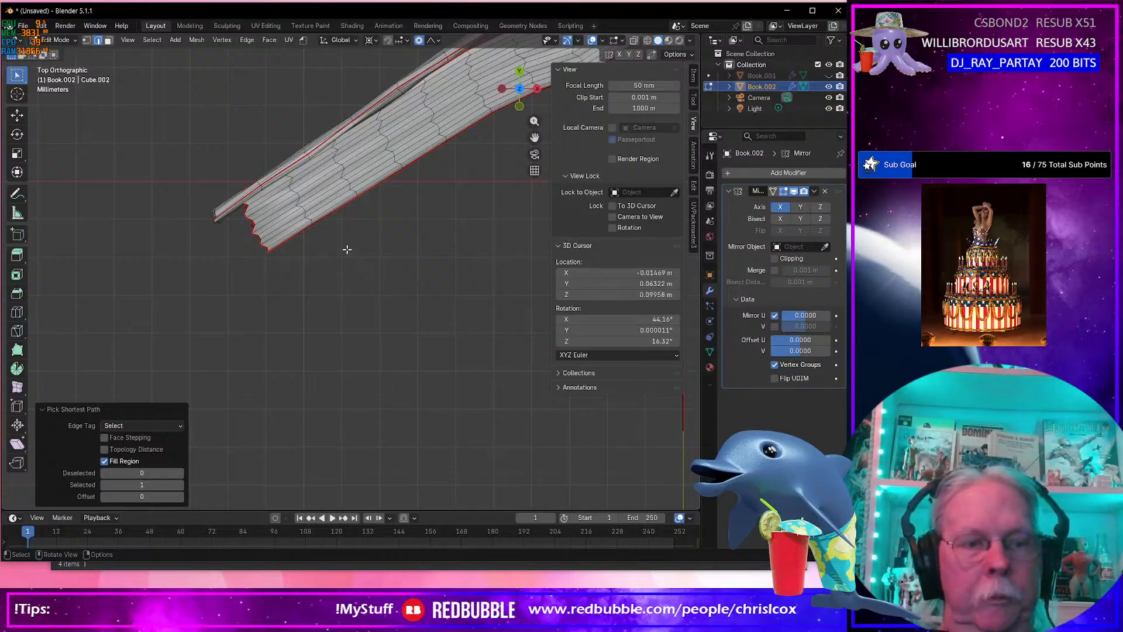
pyautogui.press('g')
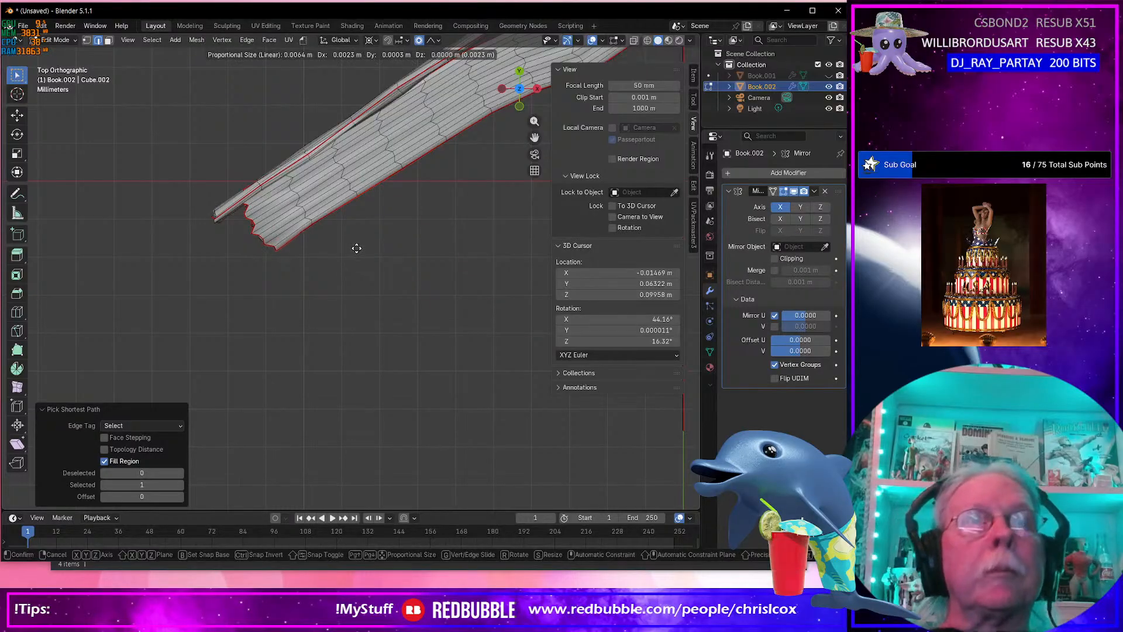
pyautogui.scroll(-2, 359, 246)
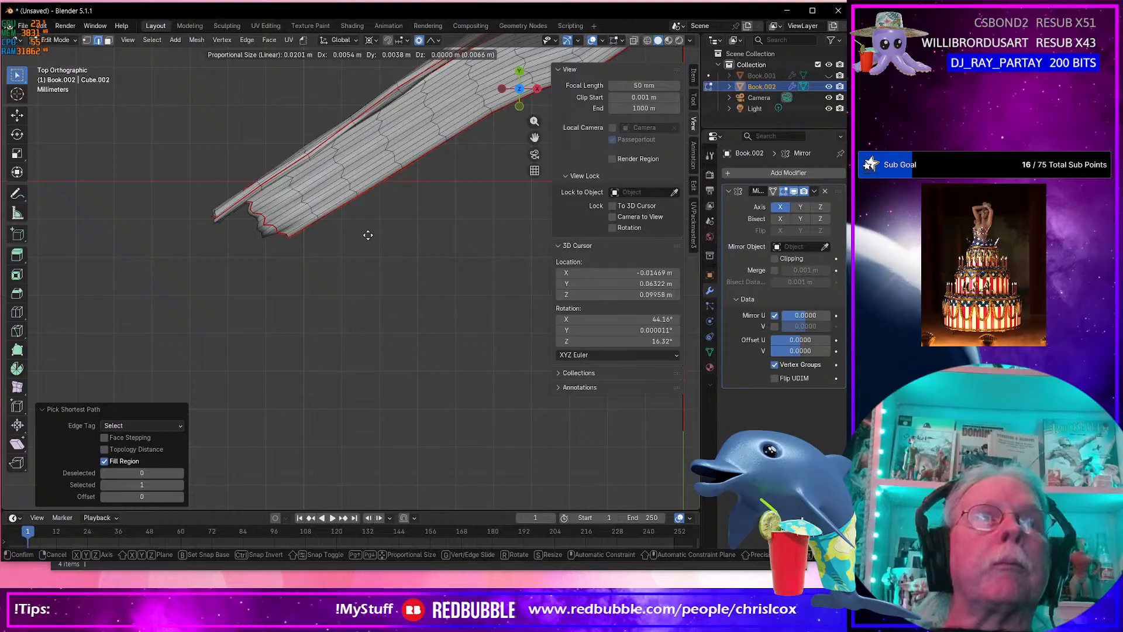
pyautogui.scroll(2, 368, 235)
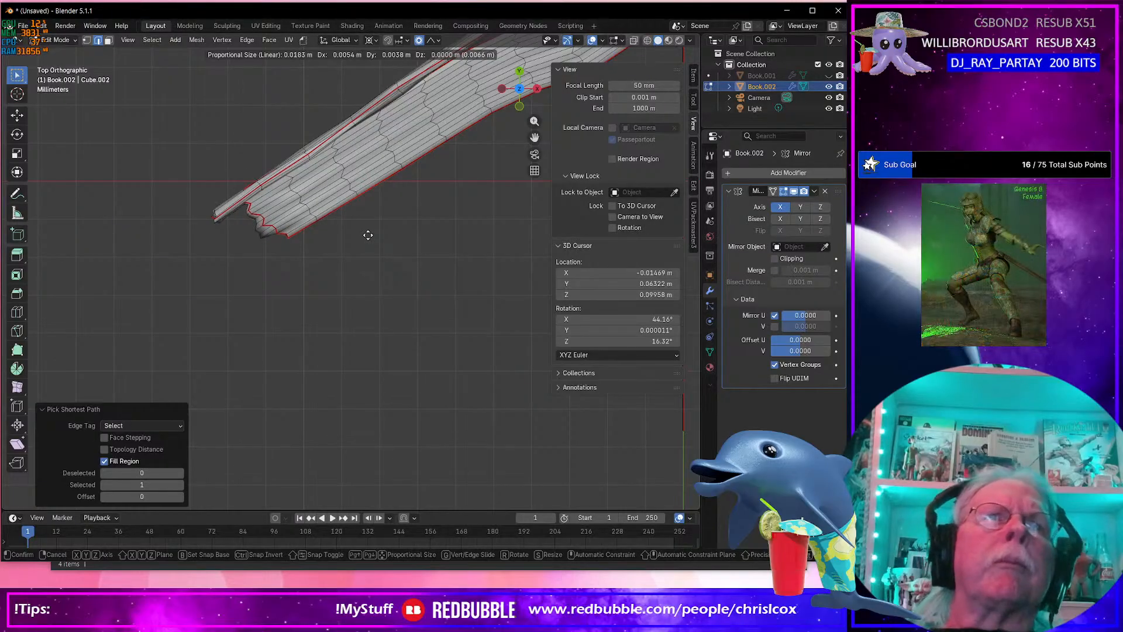
pyautogui.click(367, 235)
pyautogui.moveTo(368, 233); pyautogui.dragTo(396, 143, button='middle')
pyautogui.scroll(5, 345, 278)
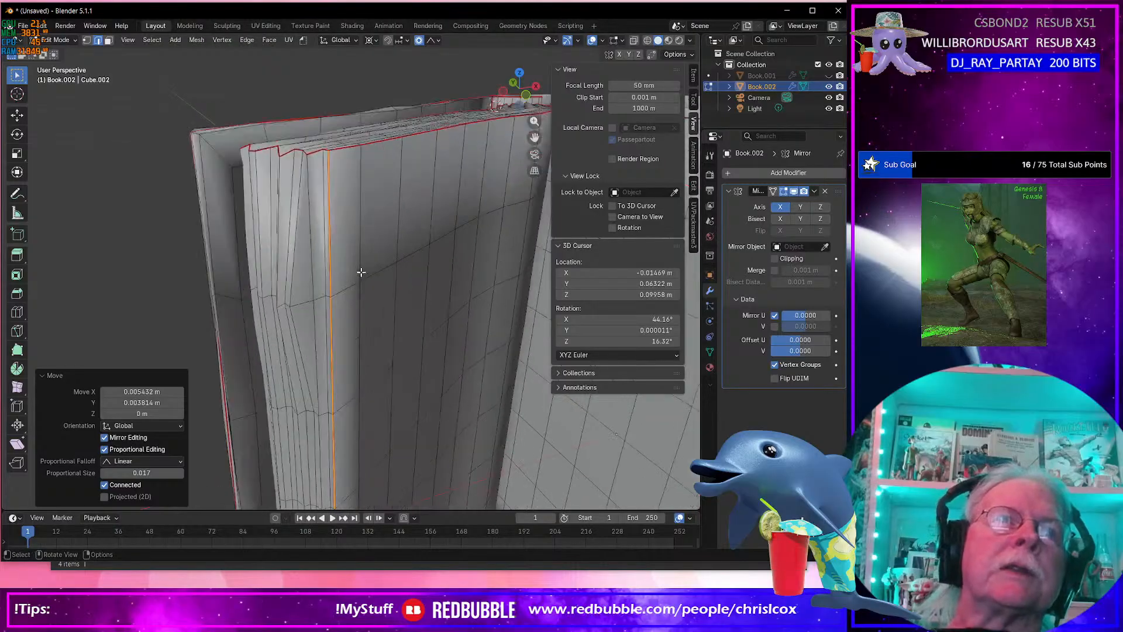
# Try to edge-slide the selected page edge across the inner page surface.
pyautogui.moveTo(348, 282)
pyautogui.mouseDown(button='middle')
pyautogui.moveTo(376, 271)
pyautogui.moveTo(366, 296)
pyautogui.moveTo(314, 289)
pyautogui.moveTo(366, 303)
pyautogui.moveTo(344, 298)
pyautogui.mouseUp(button='middle')
pyautogui.press('g')
pyautogui.press('g')
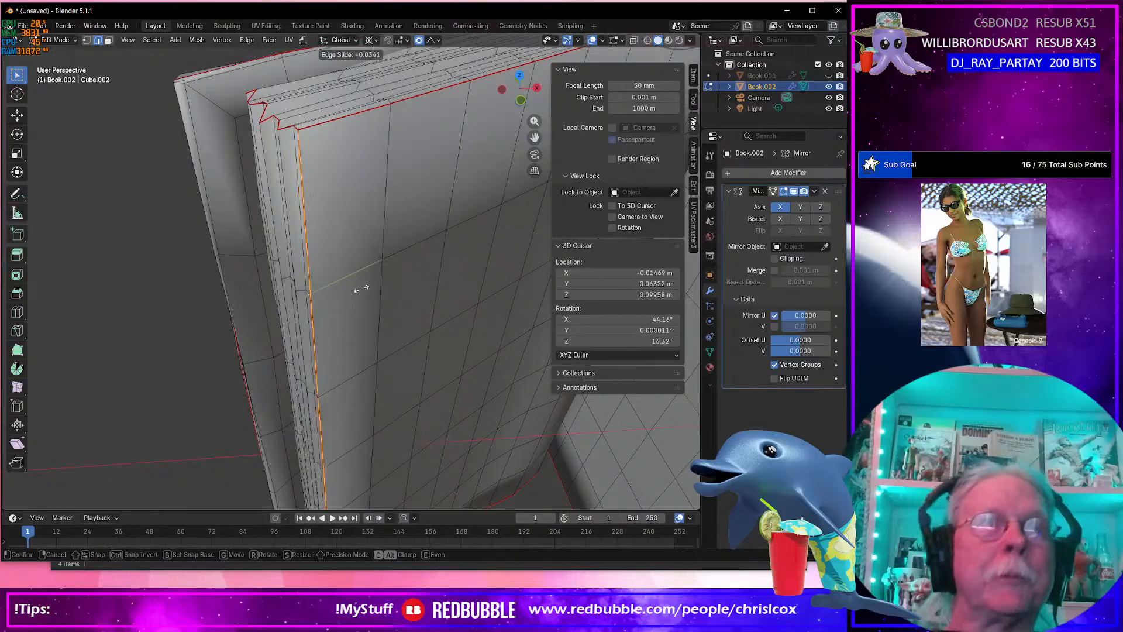
pyautogui.click(364, 285)
pyautogui.hotkey('ctrl', 'z')
# Switch to the Move tool and set the transform pivot point to Individual Origins.
pyautogui.moveTo(361, 281); pyautogui.dragTo(362, 287, button='middle')
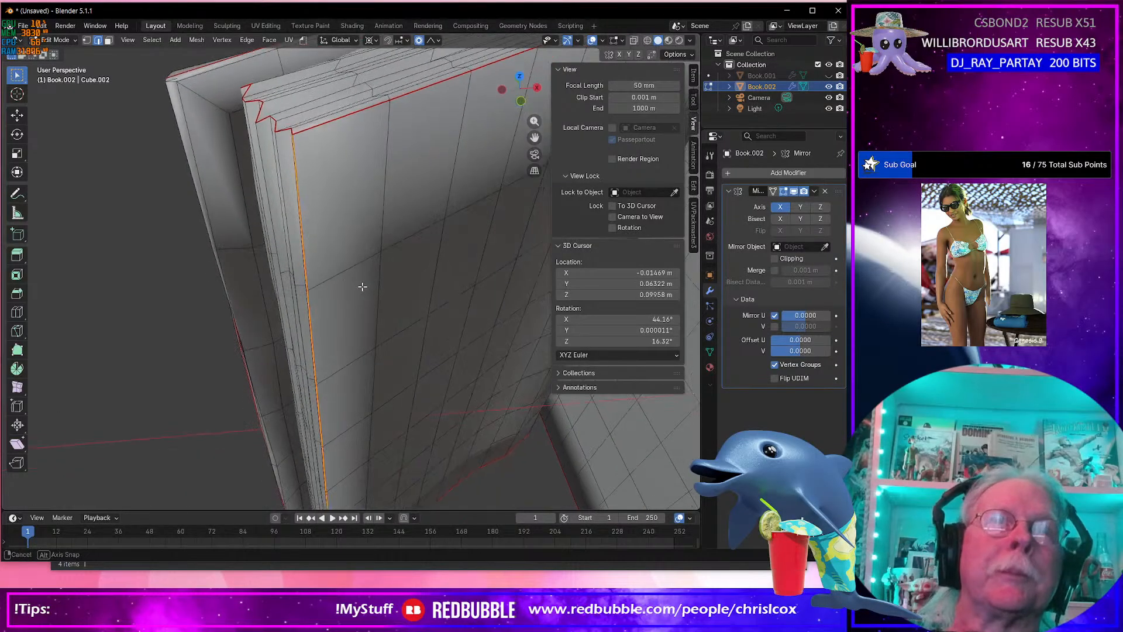
pyautogui.hotkey('shift', 'space')
pyautogui.press('g')
pyautogui.scroll(2, 378, 307)
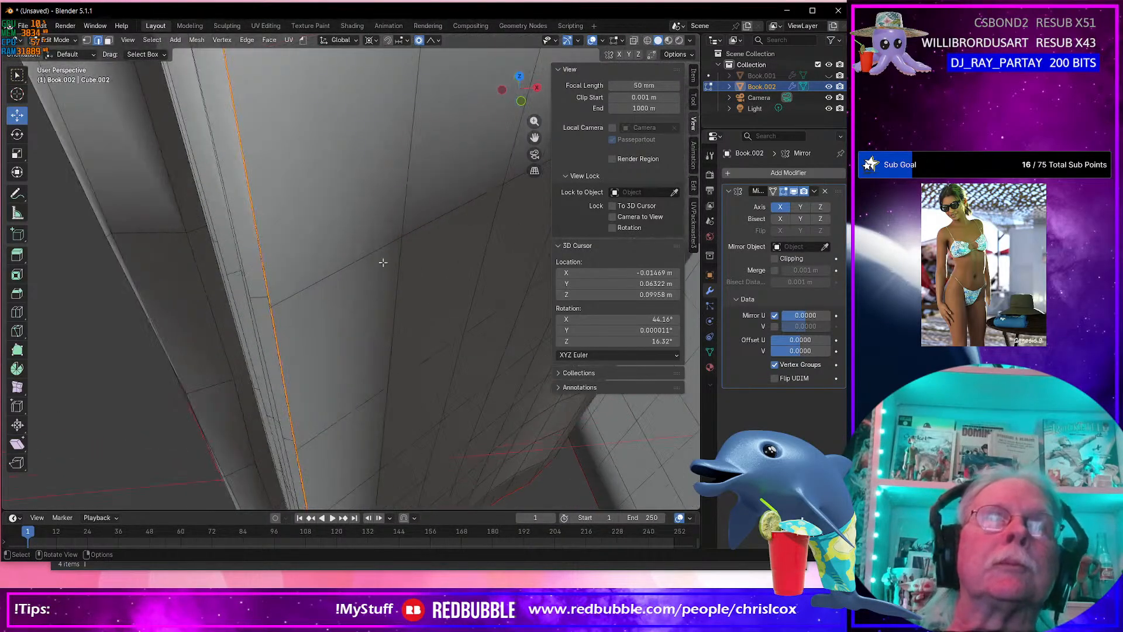
pyautogui.click(371, 39)
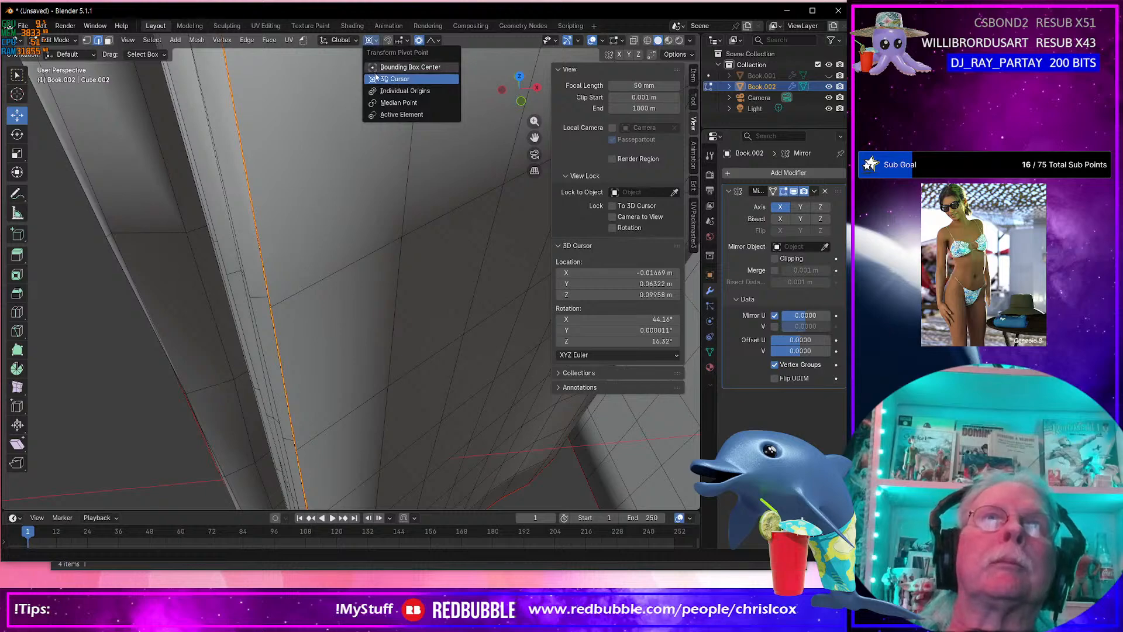
pyautogui.click(390, 92)
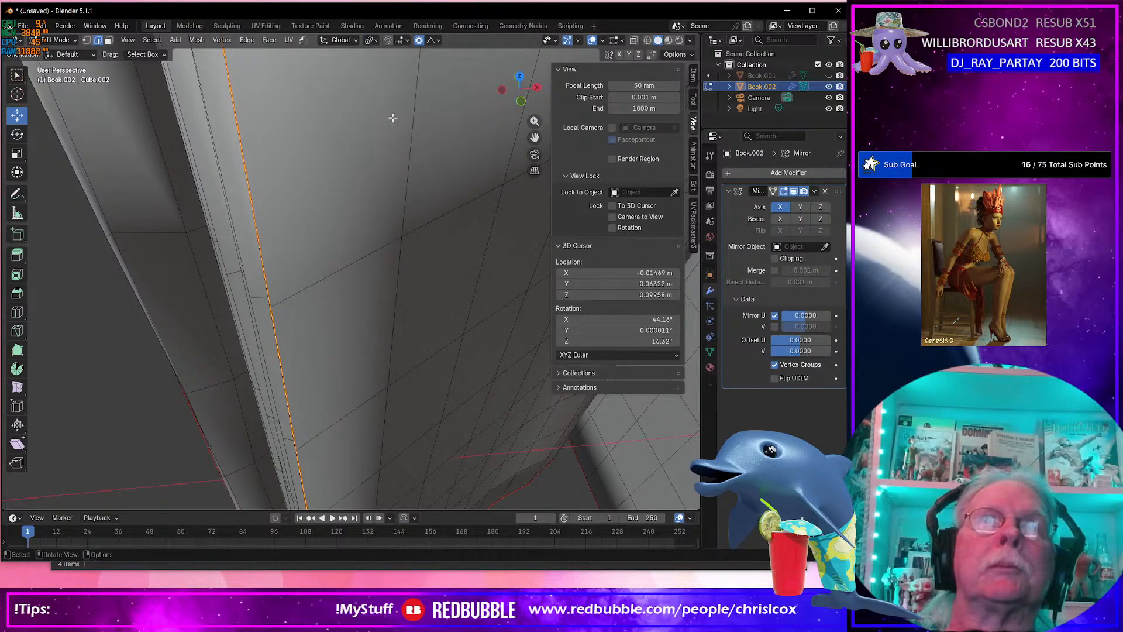
pyautogui.scroll(-3, 397, 146)
pyautogui.moveTo(398, 146); pyautogui.dragTo(419, 159, button='middle')
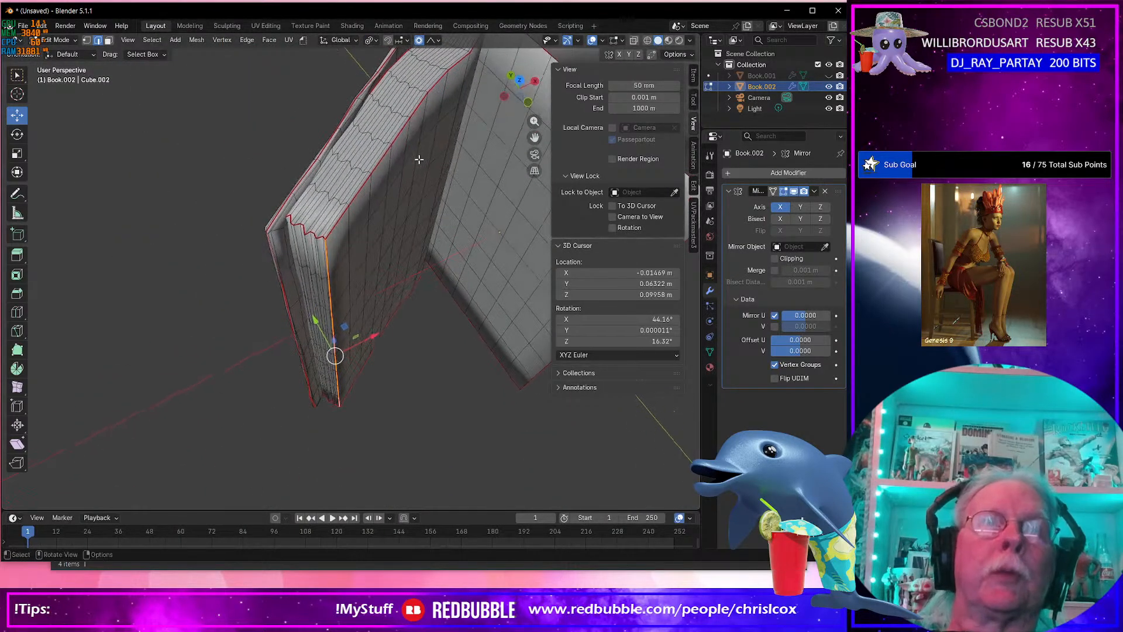
# Hook the whole page block to a new object and hide the unselected rest of the mesh.
pyautogui.press('ctrl')
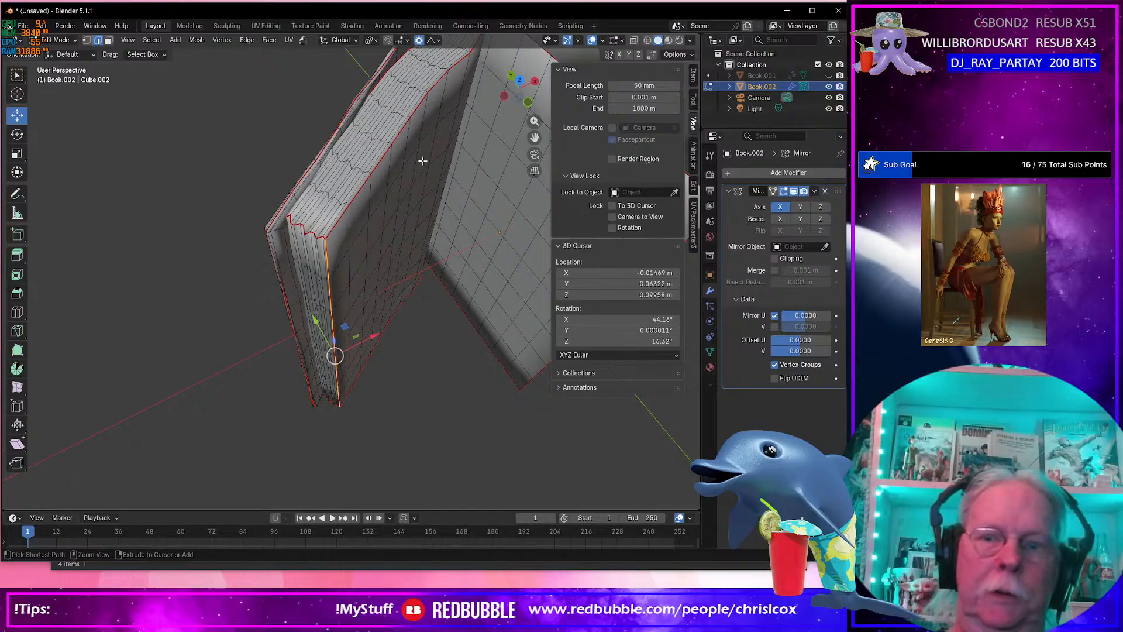
pyautogui.press('ctrl+KP_Add')
pyautogui.press('ctrl+KP_Add')
pyautogui.press('ctrl+KP_Add')
pyautogui.press('ctrl+KP_Add')
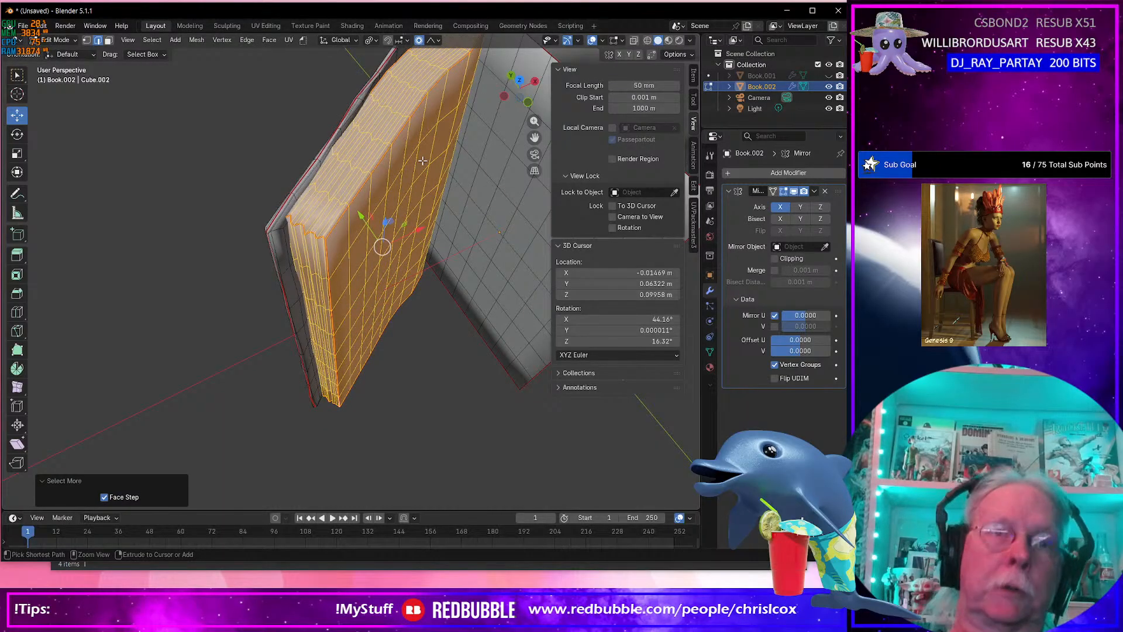
pyautogui.hotkey('ctrl', 'h')
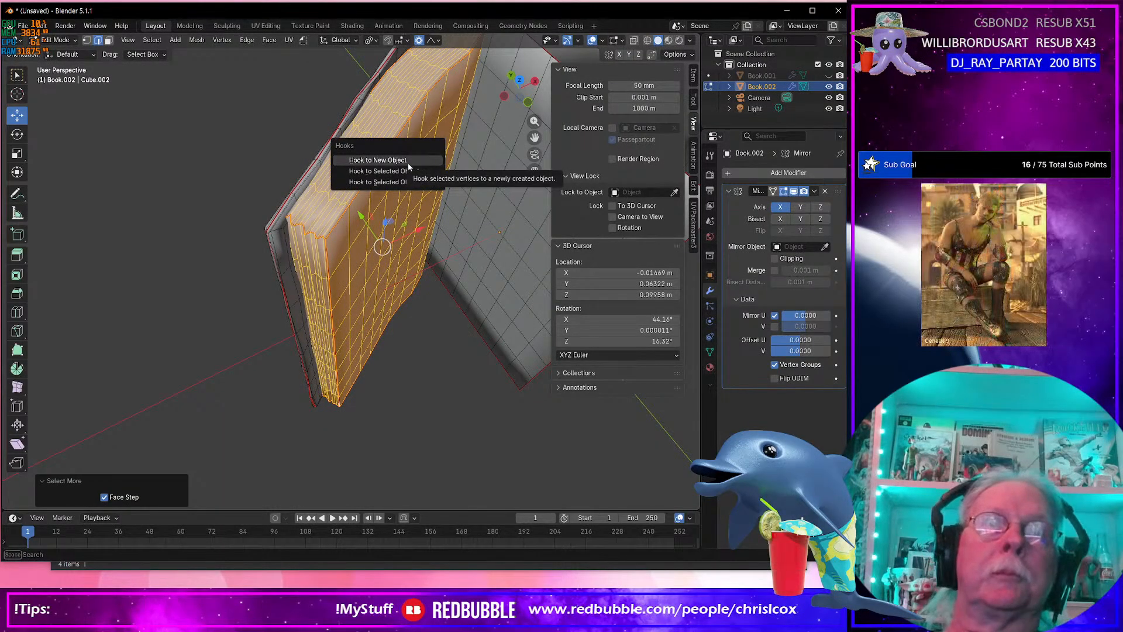
pyautogui.click(410, 162)
pyautogui.press('ctrl')
pyautogui.hotkey('shift', 'h')
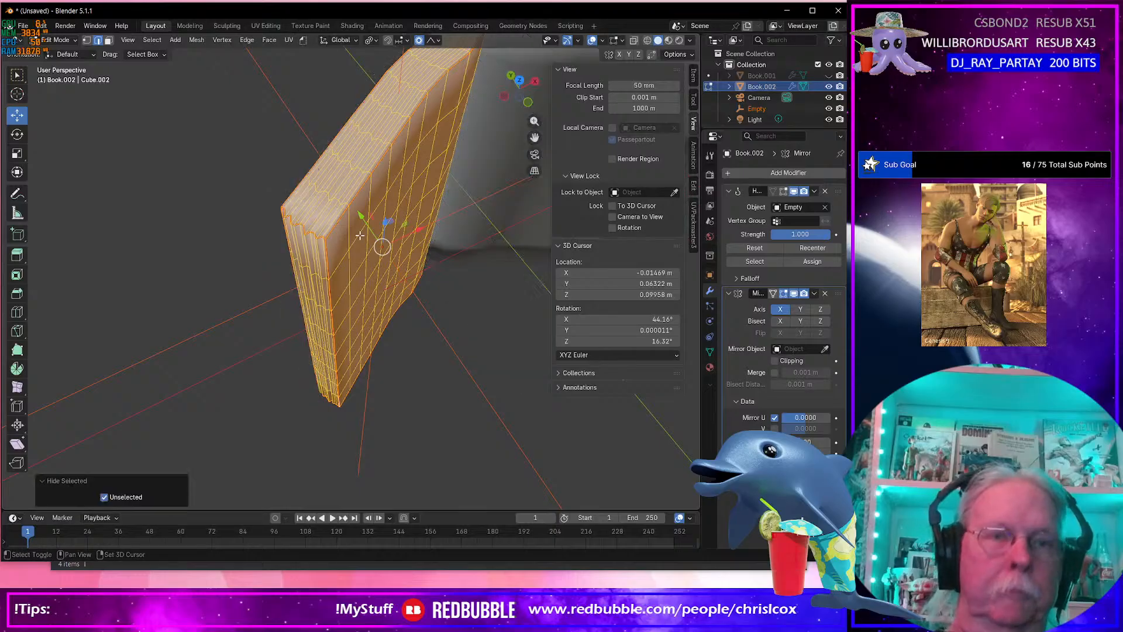
# Turn off Connected Only for proportional editing and select the page block's outer vertical edge from top to bottom.
pyautogui.click(326, 250)
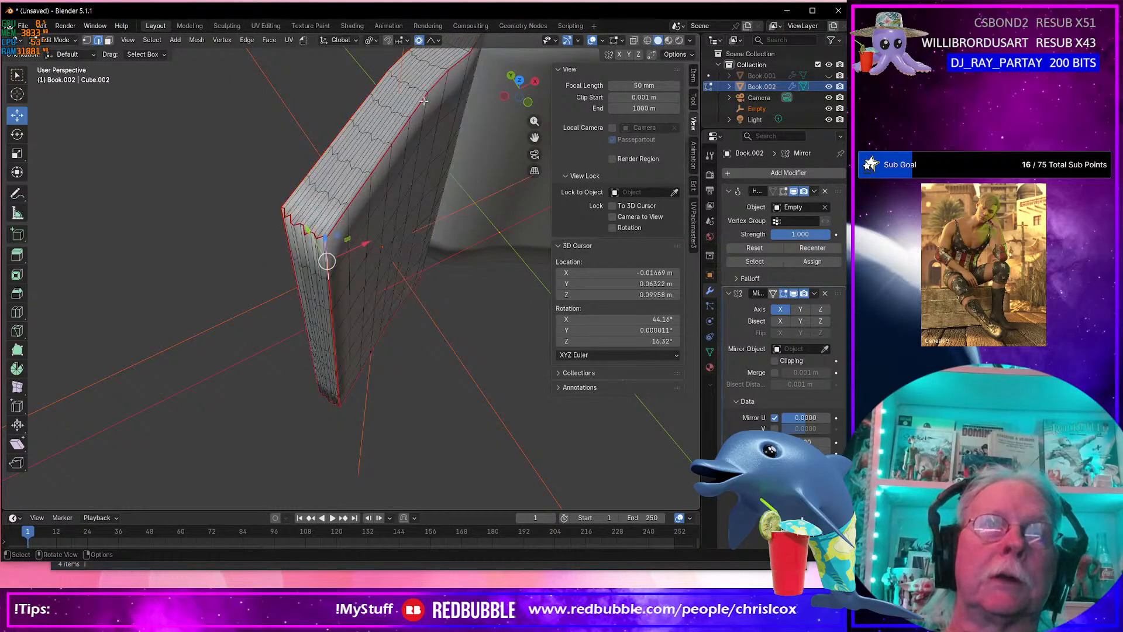
pyautogui.click(437, 40)
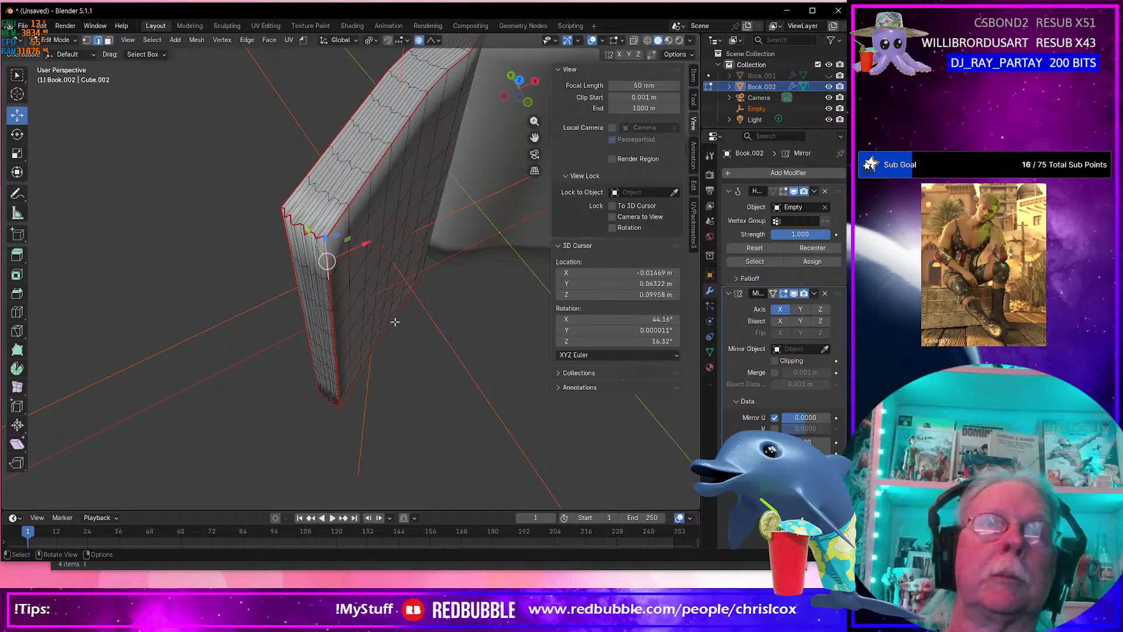
pyautogui.keyDown('ctrl'); pyautogui.keyDown('shift'); pyautogui.click(343, 397); pyautogui.keyUp('shift'); pyautogui.keyUp('ctrl')
pyautogui.moveTo(346, 390)
pyautogui.mouseDown(button='middle')
pyautogui.moveTo(335, 372)
pyautogui.moveTo(356, 384)
pyautogui.mouseUp(button='middle')
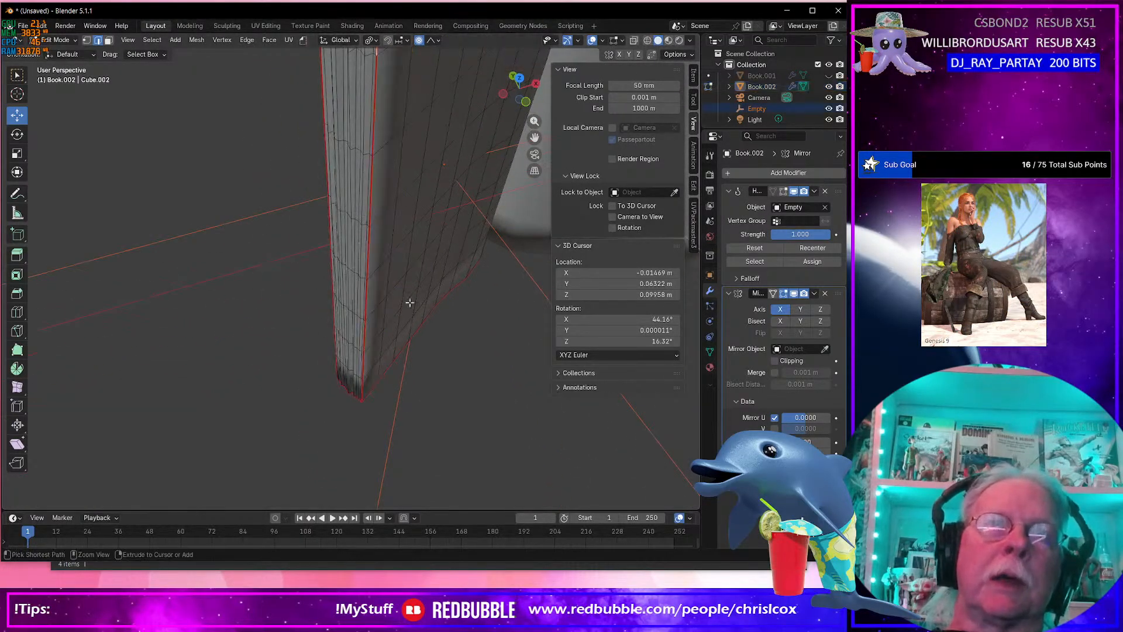
pyautogui.keyDown('ctrl'); pyautogui.keyDown('shift'); pyautogui.click(362, 386); pyautogui.keyUp('shift'); pyautogui.keyUp('ctrl')
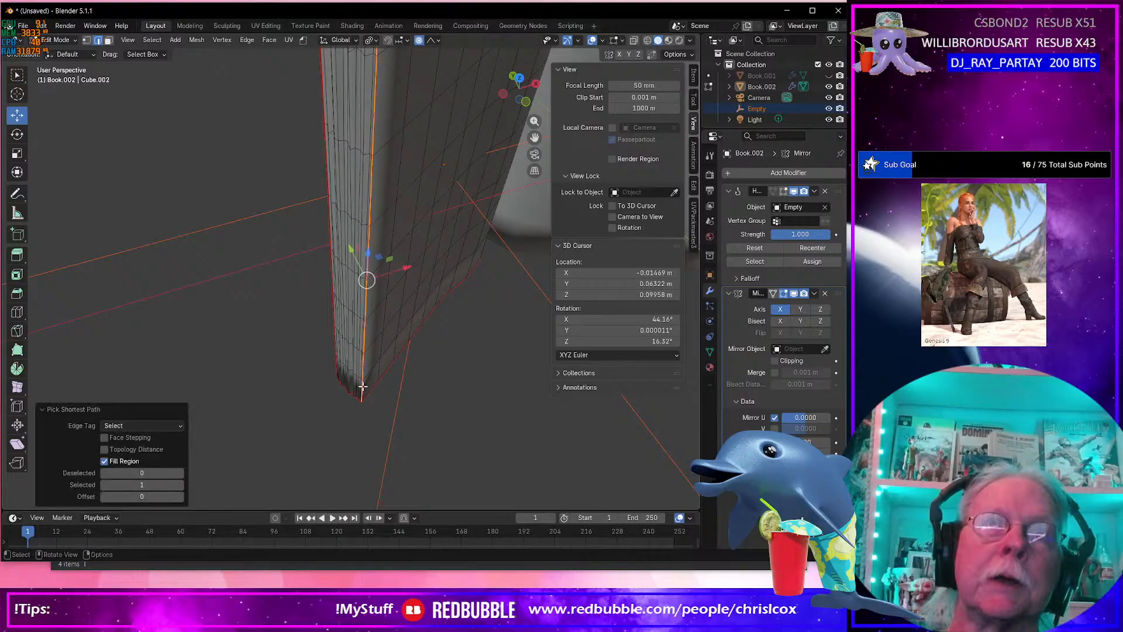
# Try moving the outer page edge about 0.009 m along X and 0.006 m along Y with linear proportional editing.
pyautogui.moveTo(404, 228); pyautogui.dragTo(380, 252, button='middle')
pyautogui.press('g')
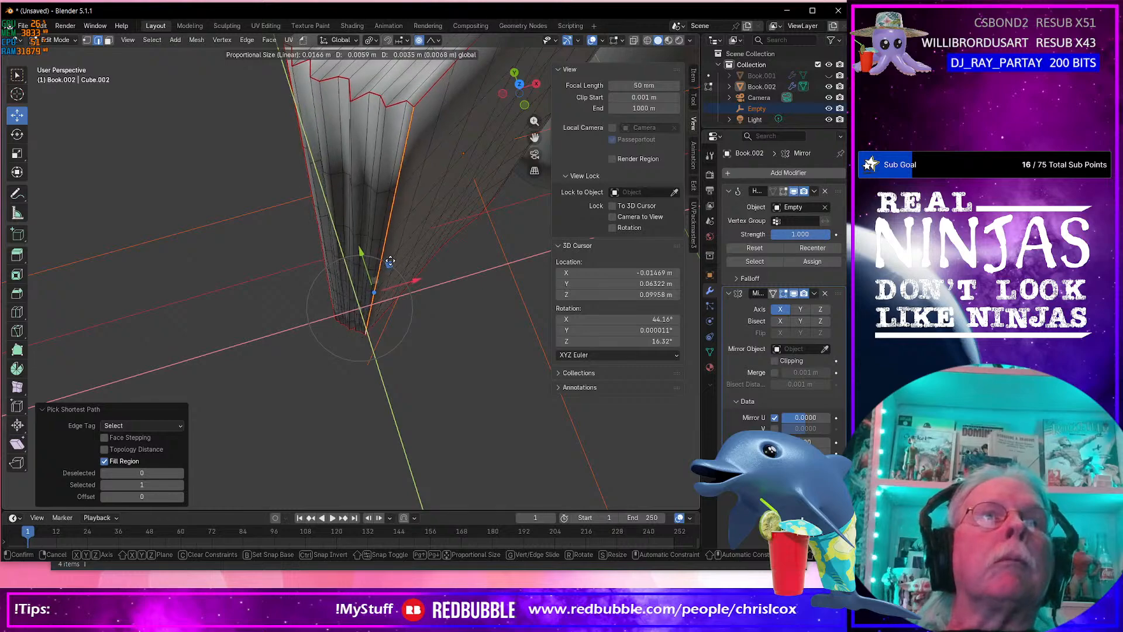
pyautogui.scroll(-1, 397, 251)
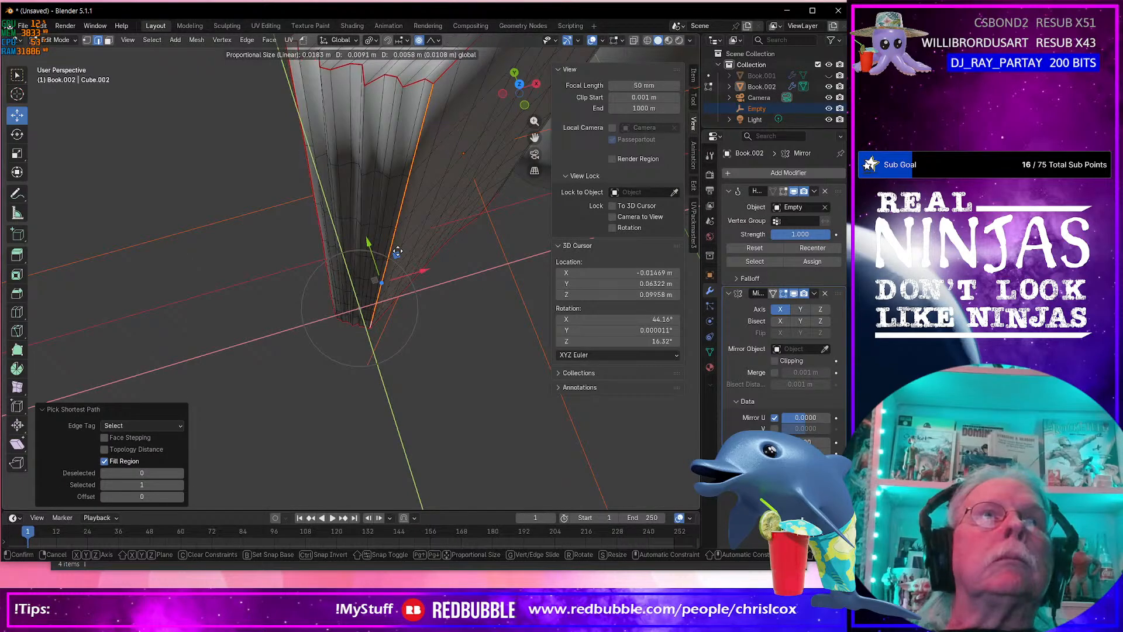
pyautogui.scroll(2, 398, 251)
pyautogui.click(400, 250)
# Try moving the page edge a further 0.003197 m along X and 0.001952 m along Y with proportional size 0.015.
pyautogui.keyDown('shift'); pyautogui.moveTo(400, 251); pyautogui.dragTo(386, 325, button='middle'); pyautogui.keyUp('shift')
pyautogui.moveTo(385, 268); pyautogui.dragTo(391, 258)
pyautogui.moveTo(391, 258); pyautogui.dragTo(326, 200, button='middle')
pyautogui.scroll(-4, 410, 243)
pyautogui.moveTo(411, 244); pyautogui.dragTo(415, 227, button='middle')
pyautogui.scroll(1, 416, 226)
pyautogui.moveTo(417, 227); pyautogui.dragTo(417, 217, button='middle')
pyautogui.keyDown('shift'); pyautogui.moveTo(413, 313); pyautogui.dragTo(412, 137, button='middle'); pyautogui.keyUp('shift')
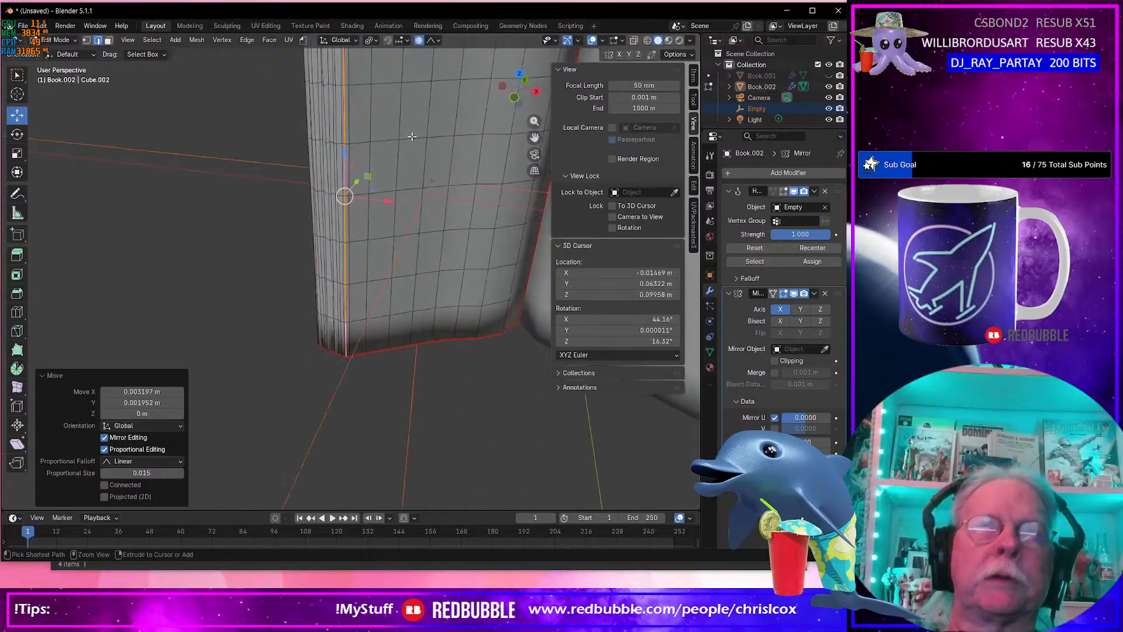
# Undo the last moves of the outer page edge.
pyautogui.hotkey('ctrl', 'z')
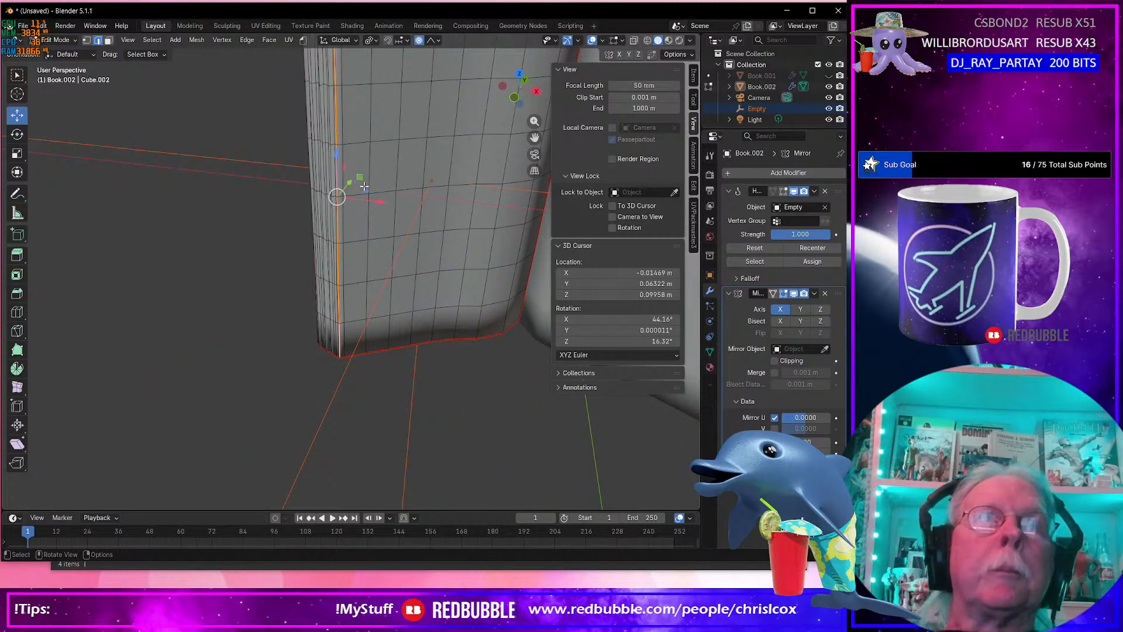
pyautogui.click(368, 176)
pyautogui.hotkey('ctrl', 'z')
# Try moving the page edge 0.006421 m along X and 0.004214 m along Y from the top view with proportional size 0.018.
pyautogui.press('KP_7')
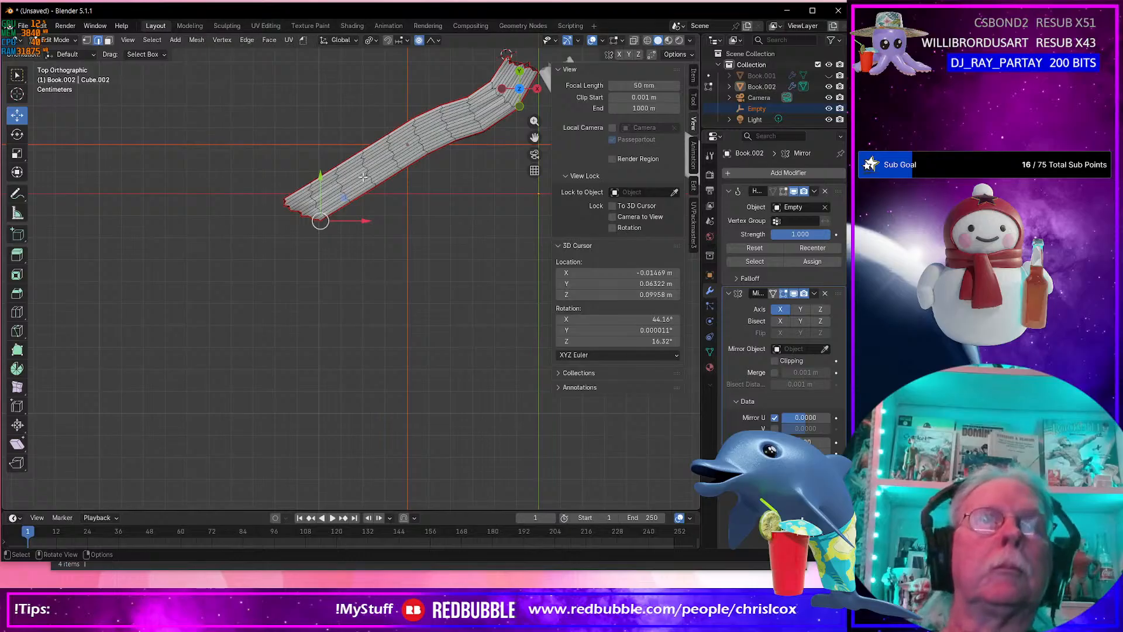
pyautogui.scroll(5, 363, 176)
pyautogui.moveTo(350, 265); pyautogui.dragTo(379, 247)
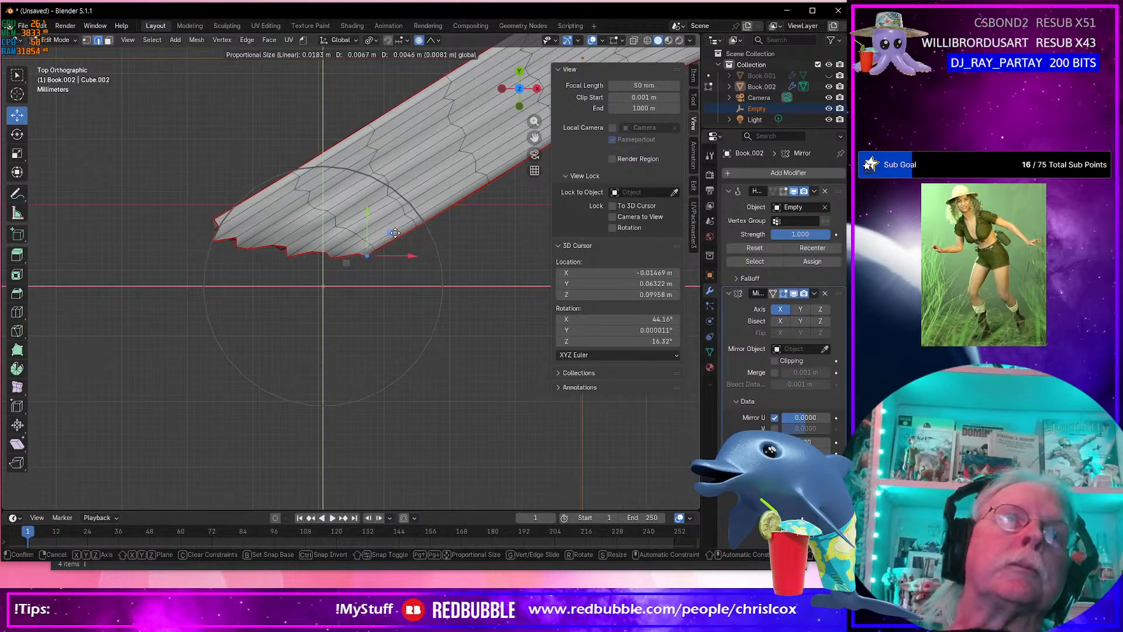
pyautogui.moveTo(393, 236); pyautogui.dragTo(394, 235)
pyautogui.moveTo(393, 236); pyautogui.dragTo(384, 203, button='middle')
pyautogui.scroll(-4, 384, 203)
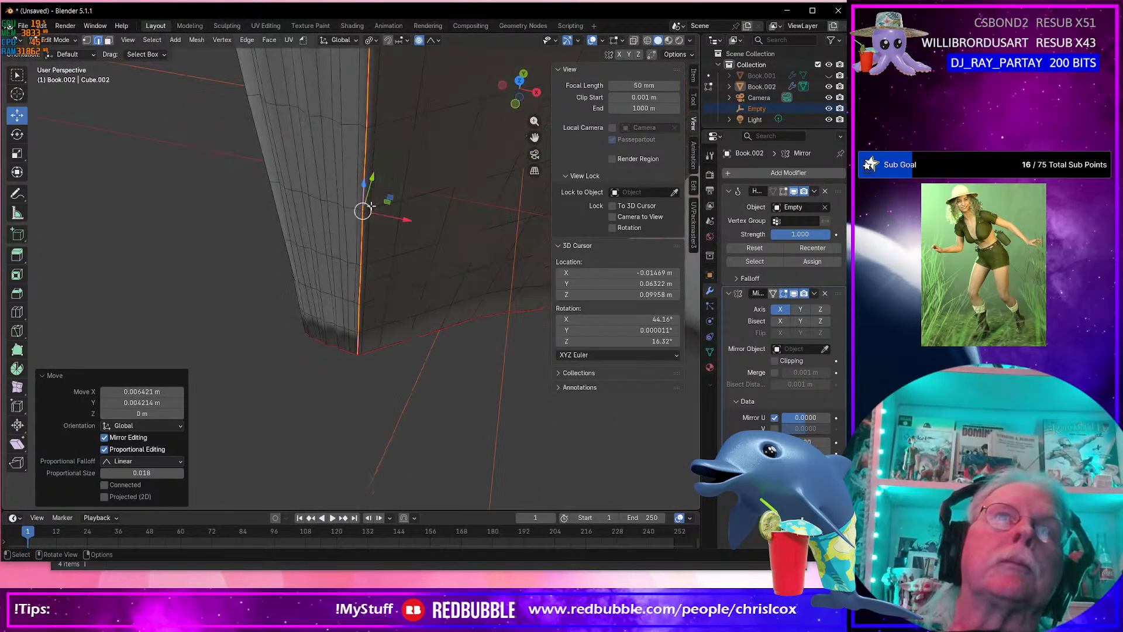
pyautogui.scroll(-2, 383, 200)
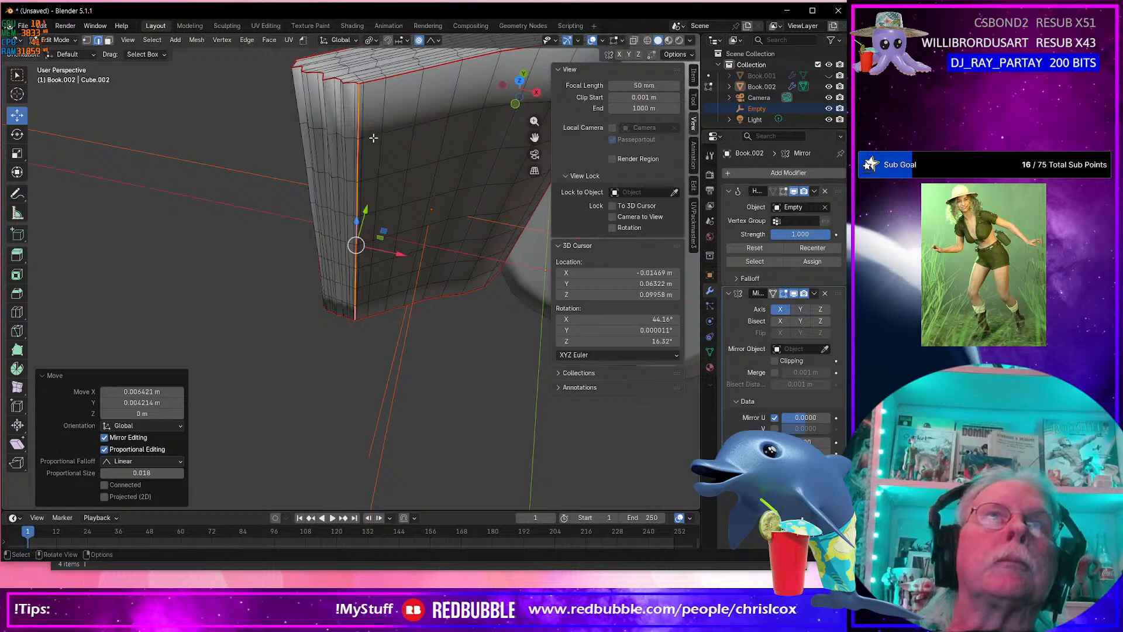
pyautogui.hotkey('ctrl', 'z')
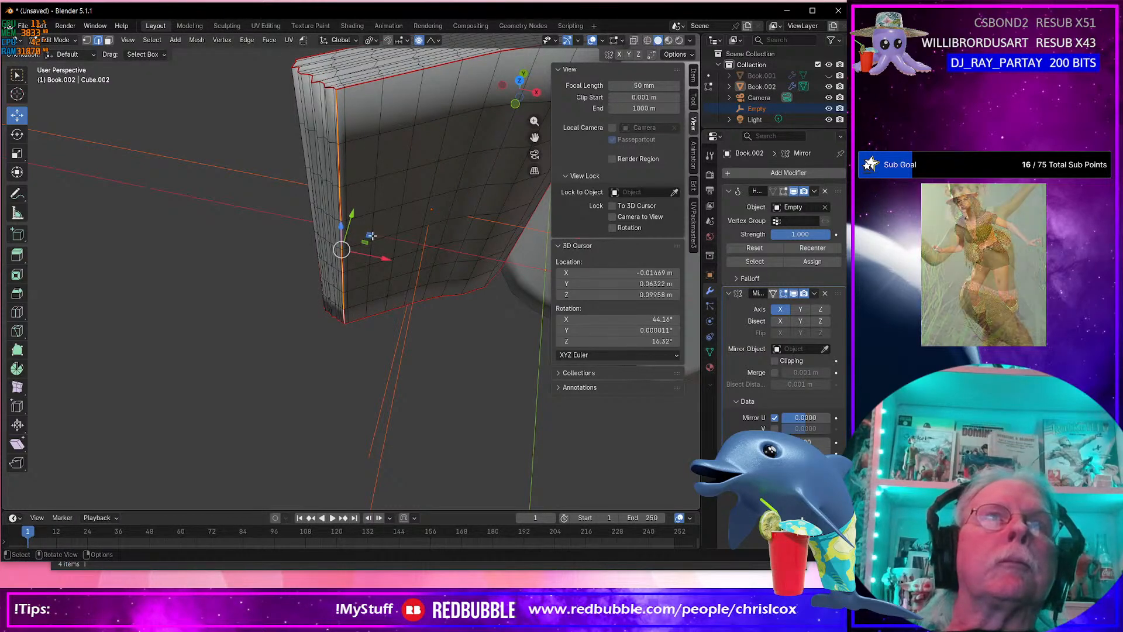
# Move the outer page edge about 0.0063 m along X and 0.0039 m along Y with linear proportional size 0.0183.
pyautogui.press('g')
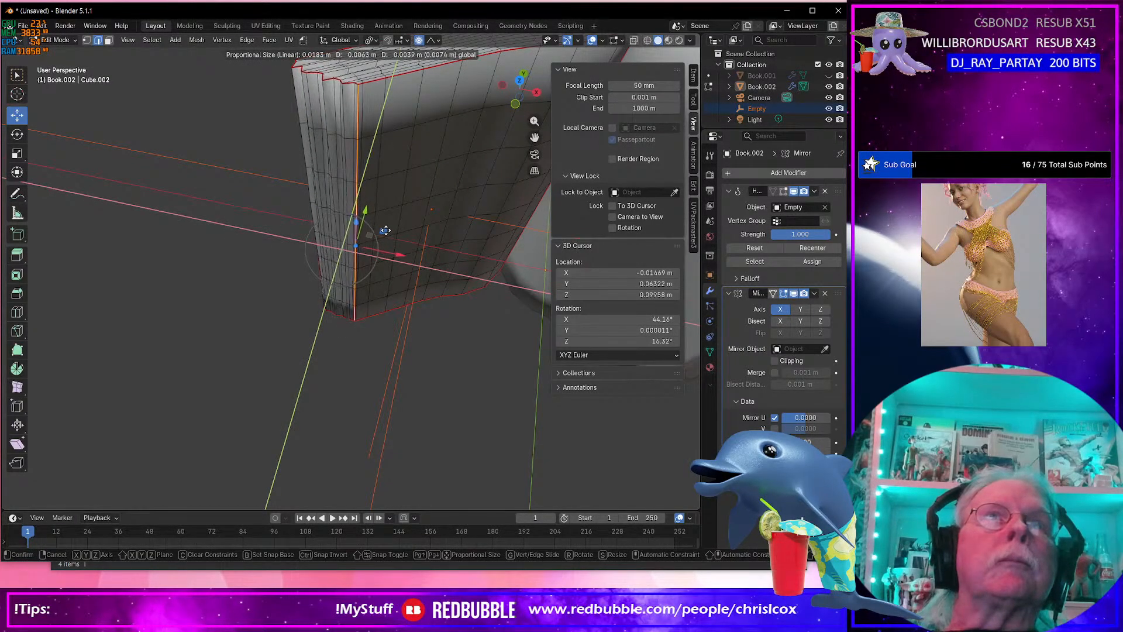
pyautogui.click(387, 229)
pyautogui.moveTo(387, 229); pyautogui.dragTo(369, 252, button='middle')
# Move the opposite corner edge of the page block 0.002492 m along X and 0.001209 m along Y with proportional size 0.009.
pyautogui.click(323, 409)
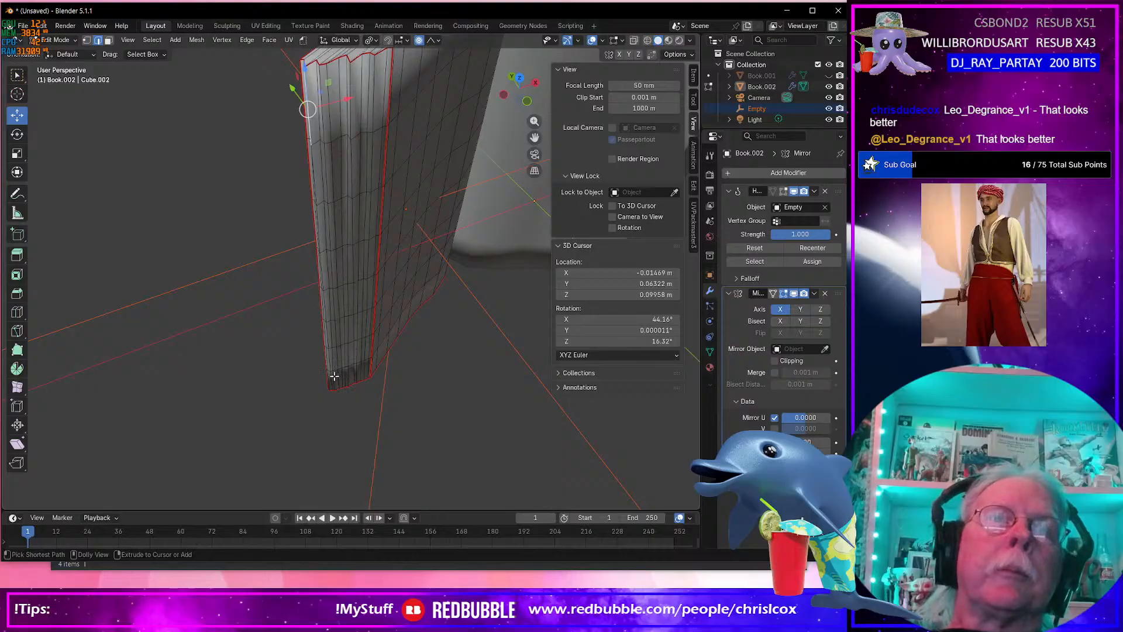
pyautogui.keyDown('ctrl'); pyautogui.click(338, 309); pyautogui.keyUp('ctrl')
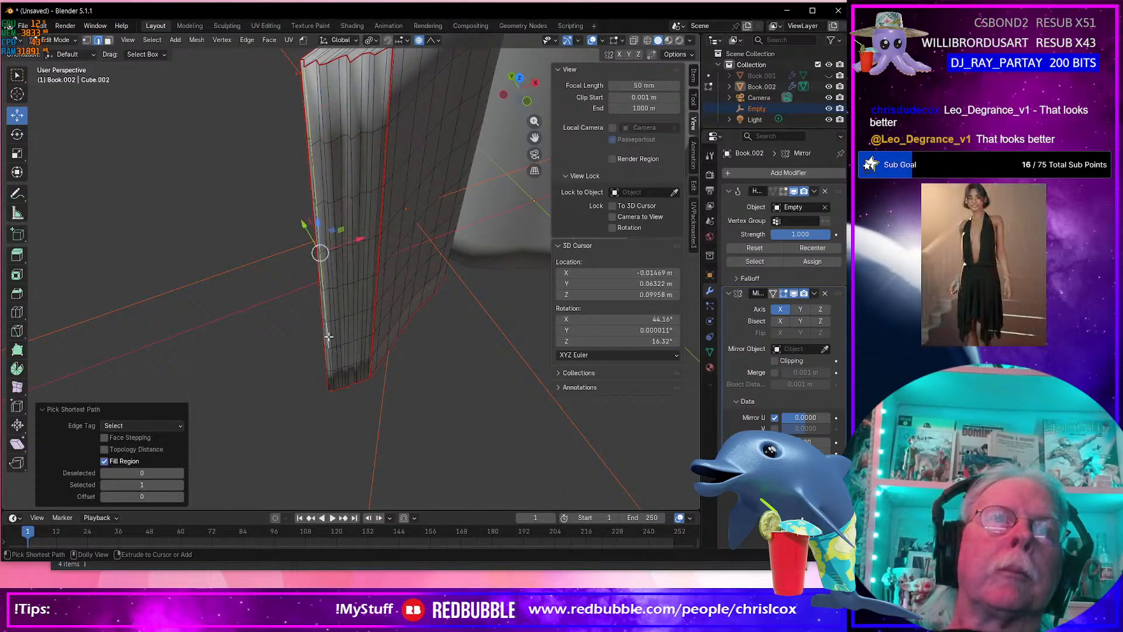
pyautogui.moveTo(338, 309); pyautogui.dragTo(341, 303, button='middle')
pyautogui.moveTo(330, 255); pyautogui.dragTo(330, 238)
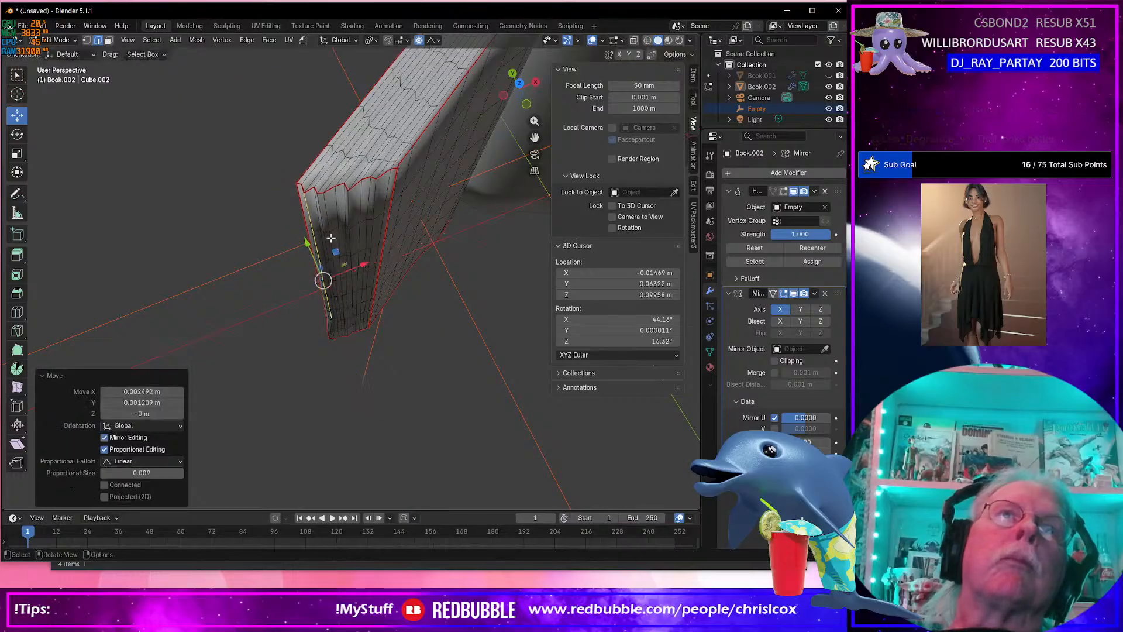
# Reselect the full corner edge of the page block and nudge it slightly in the XY plane with proportional editing off.
pyautogui.click(290, 190)
pyautogui.keyDown('ctrl'); pyautogui.click(323, 333); pyautogui.keyUp('ctrl')
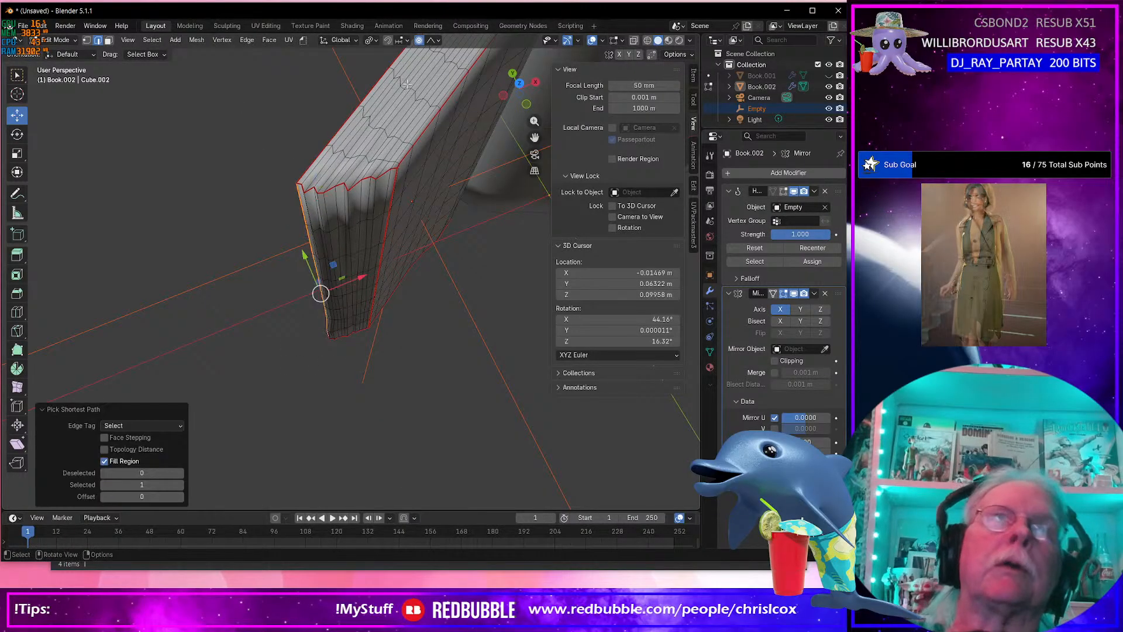
pyautogui.press('o')
pyautogui.moveTo(329, 261); pyautogui.dragTo(328, 265)
pyautogui.moveTo(351, 267); pyautogui.dragTo(267, 266, button='middle')
pyautogui.moveTo(400, 261); pyautogui.dragTo(212, 260, button='middle')
pyautogui.click(296, 201)
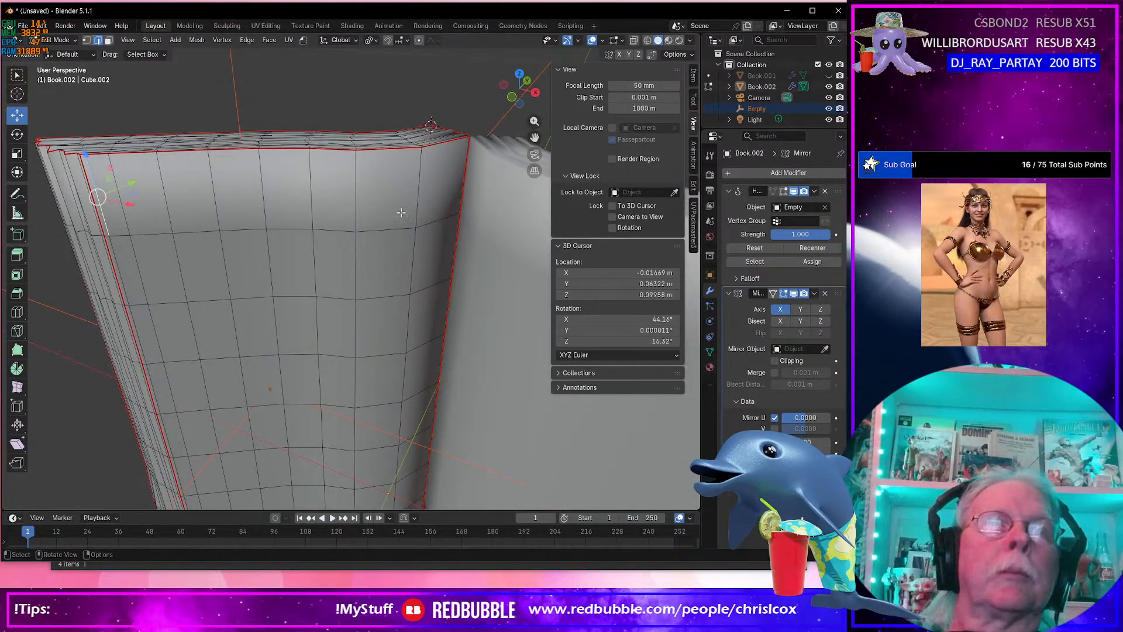
pyautogui.click(311, 188)
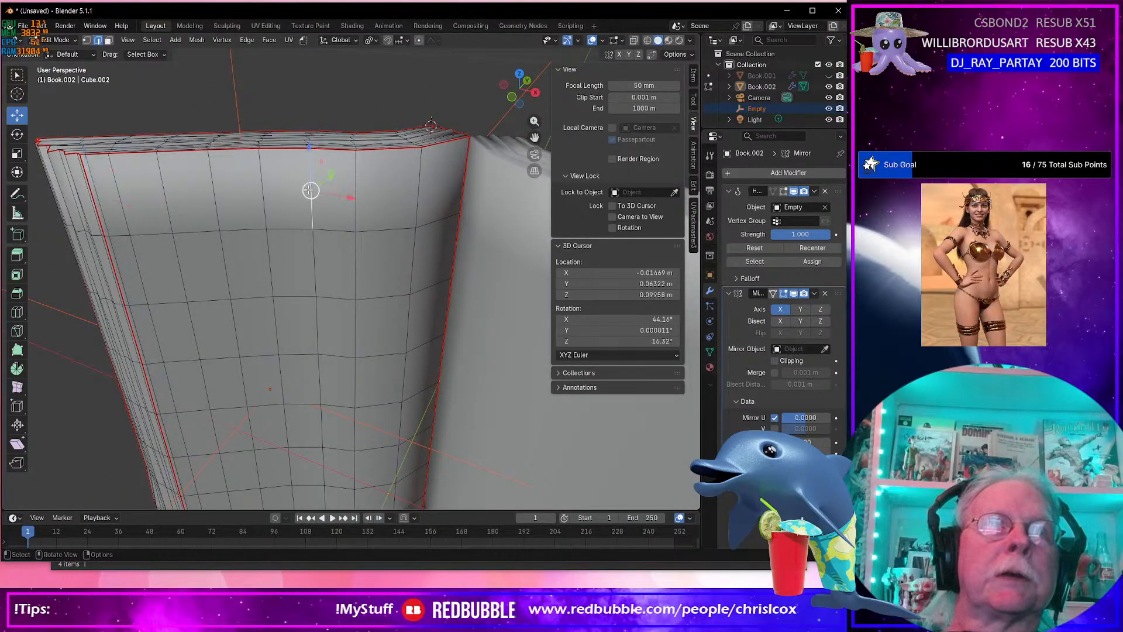
pyautogui.keyDown('shift'); pyautogui.click(261, 193); pyautogui.keyUp('shift')
pyautogui.keyDown('shift'); pyautogui.click(210, 201); pyautogui.keyUp('shift')
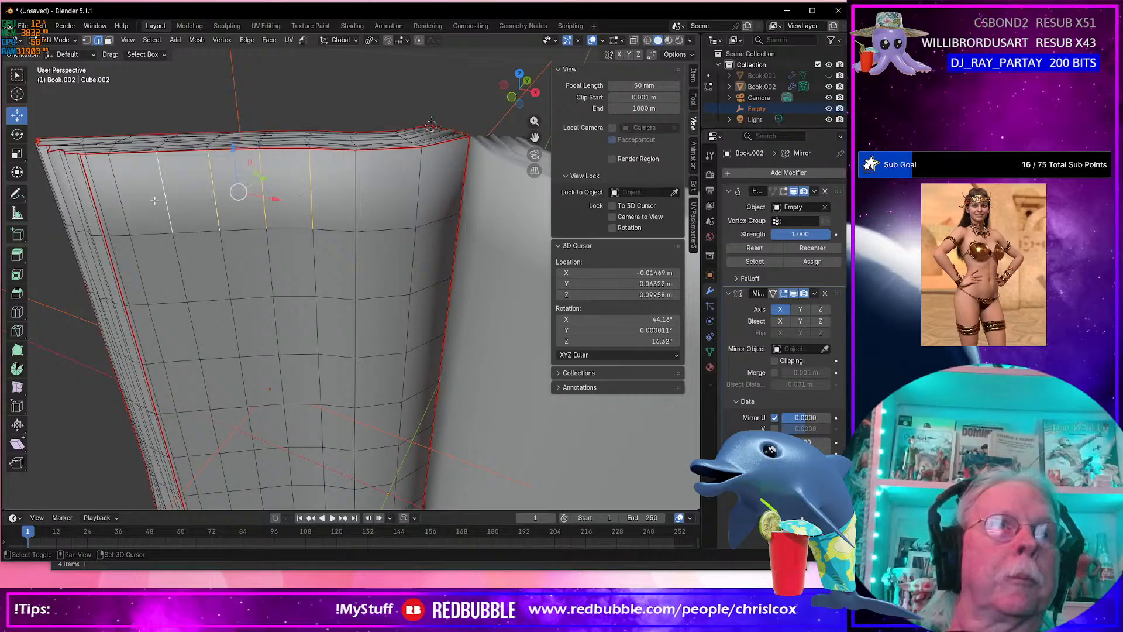
pyautogui.keyDown('shift'); pyautogui.click(100, 206); pyautogui.keyUp('shift')
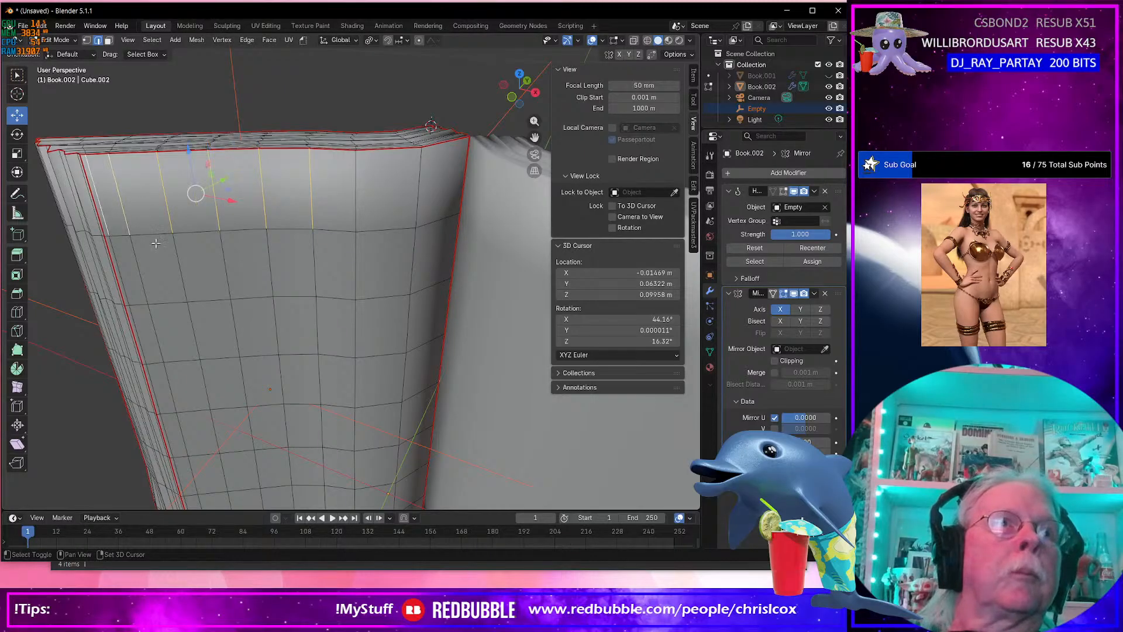
pyautogui.scroll(-5, 284, 267)
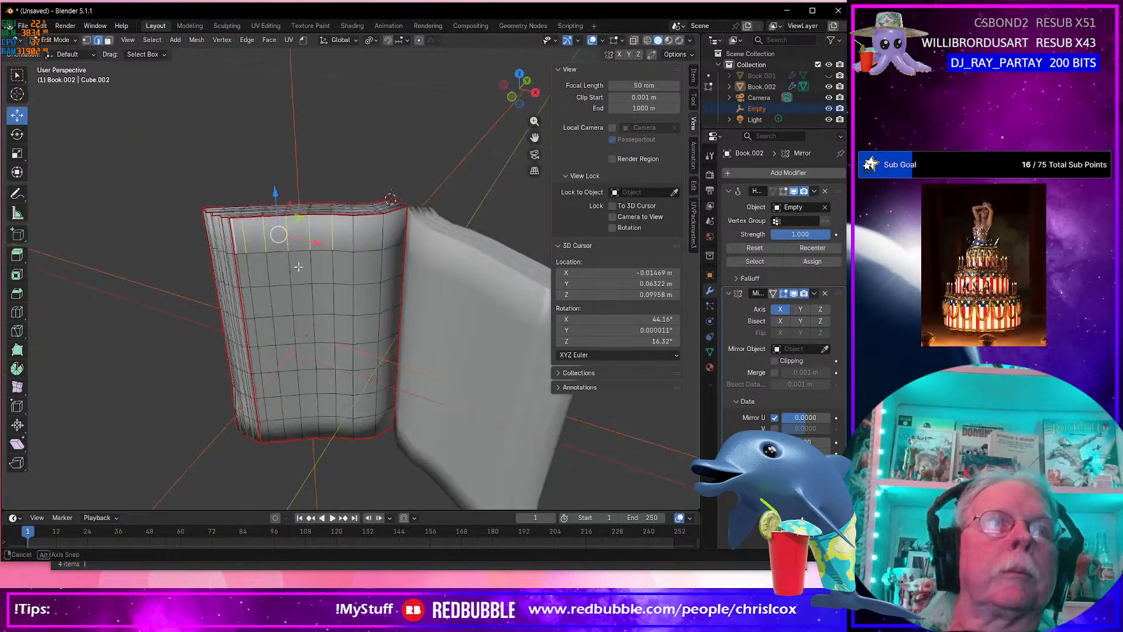
# Select the vertical edge column near the middle of the page and edge-slide it toward the spine by factor -0.262.
pyautogui.click(313, 217)
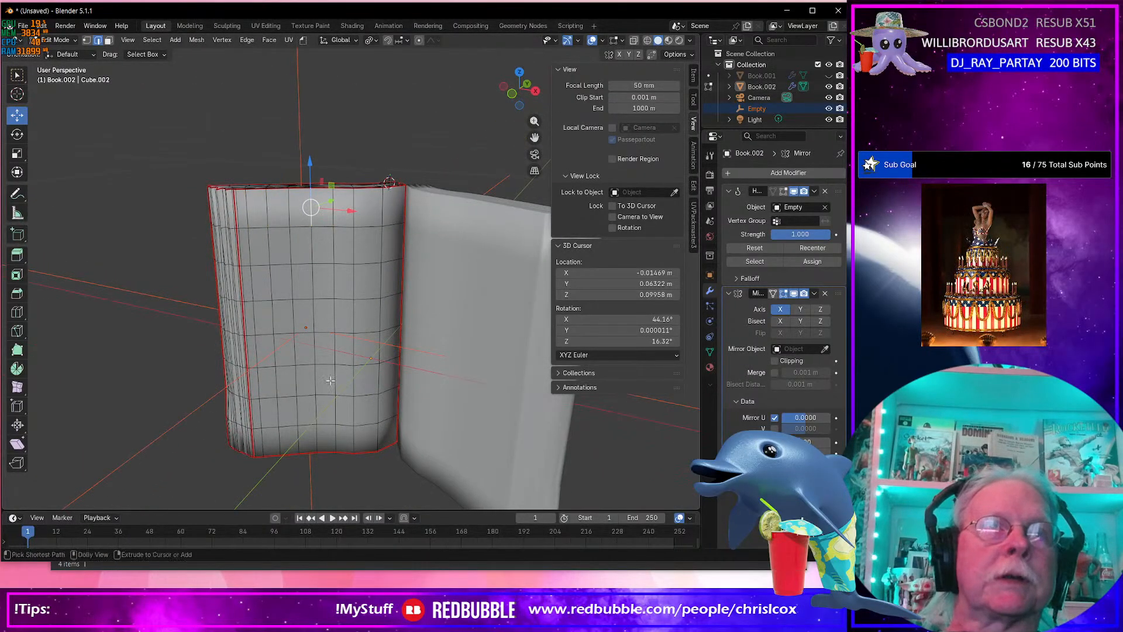
pyautogui.keyDown('ctrl'); pyautogui.keyDown('shift'); pyautogui.click(313, 437); pyautogui.keyUp('shift'); pyautogui.keyUp('ctrl')
pyautogui.press('g')
pyautogui.press('g')
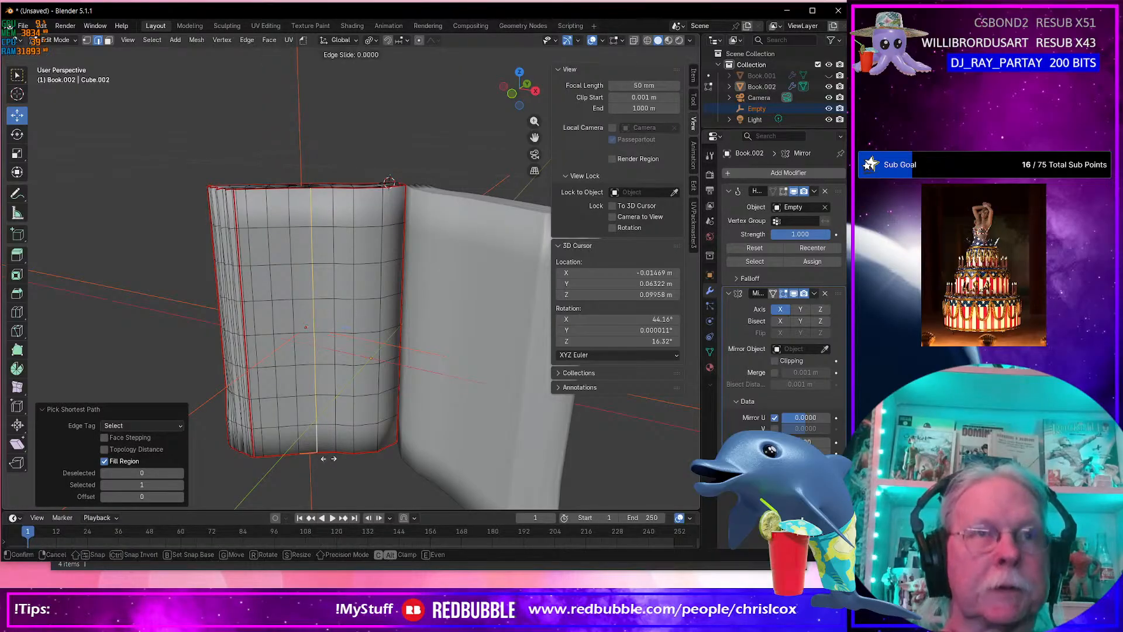
pyautogui.click(333, 526)
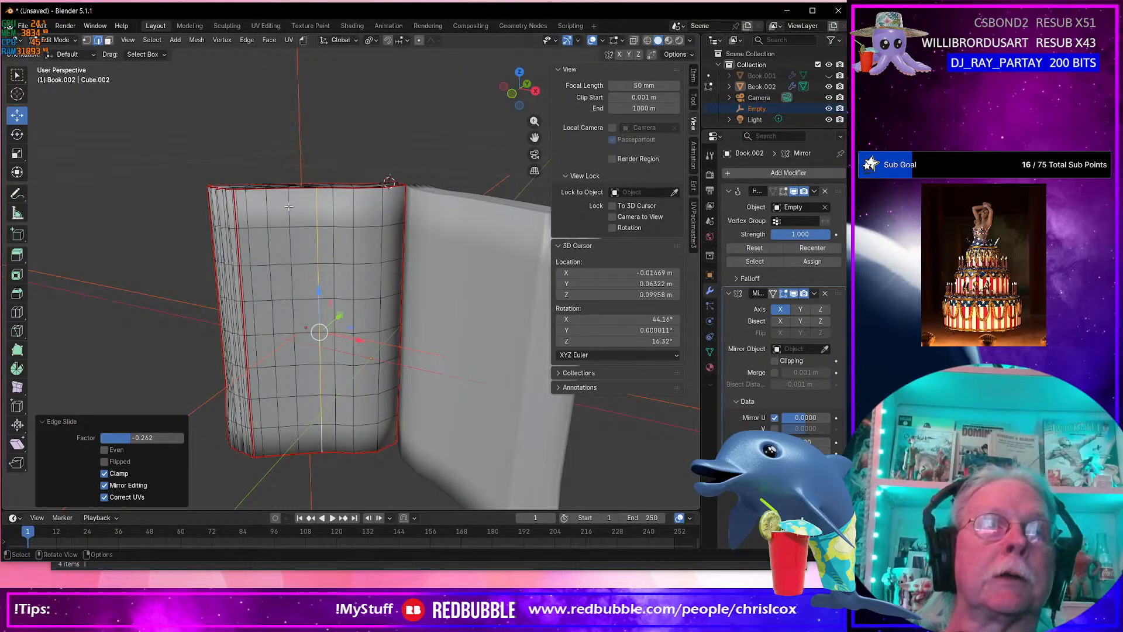
# Select the next vertical edge column toward the outer edge and edge-slide it toward the spine by factor -0.253.
pyautogui.click(288, 206)
pyautogui.keyDown('ctrl'); pyautogui.keyDown('shift'); pyautogui.click(298, 440); pyautogui.keyUp('shift'); pyautogui.keyUp('ctrl')
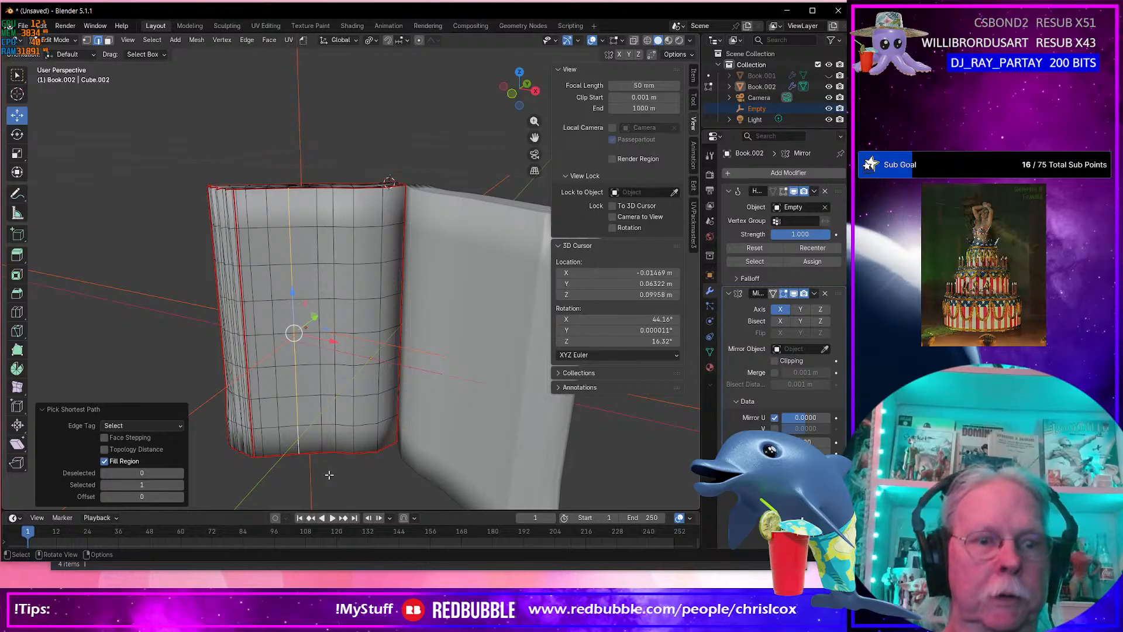
pyautogui.press('g')
pyautogui.press('g')
pyautogui.click(332, 471)
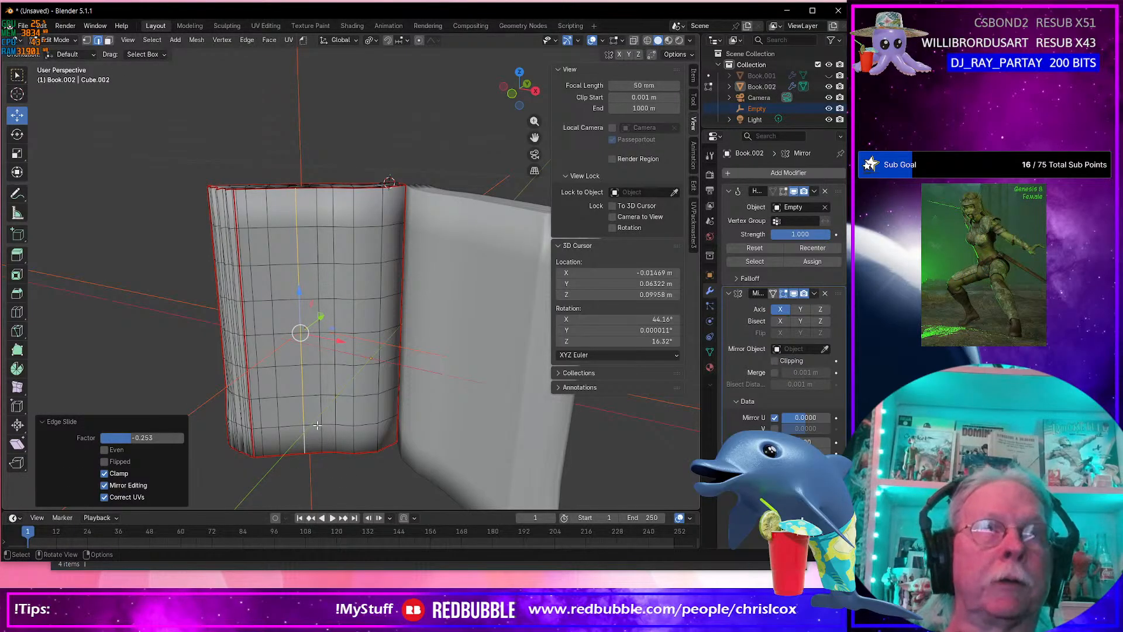
# Select the following vertical edge column on the page front and edge-slide it toward the spine to even the spacing.
pyautogui.click(267, 212)
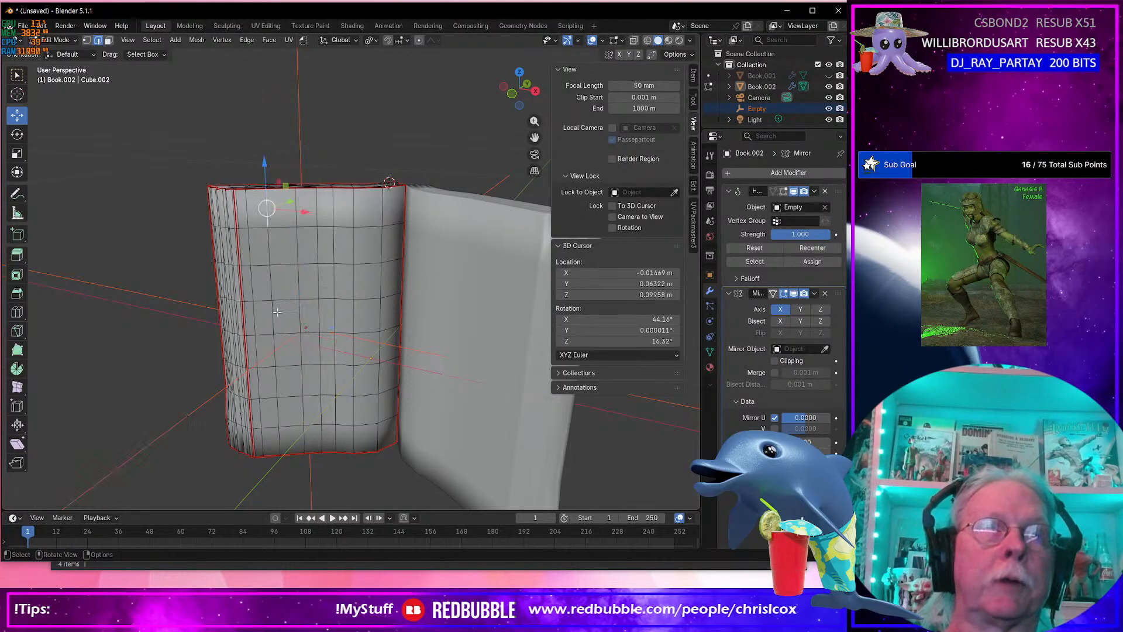
pyautogui.keyDown('ctrl'); pyautogui.keyDown('shift'); pyautogui.click(283, 447); pyautogui.keyUp('shift'); pyautogui.keyUp('ctrl')
pyautogui.press('g')
pyautogui.press('g')
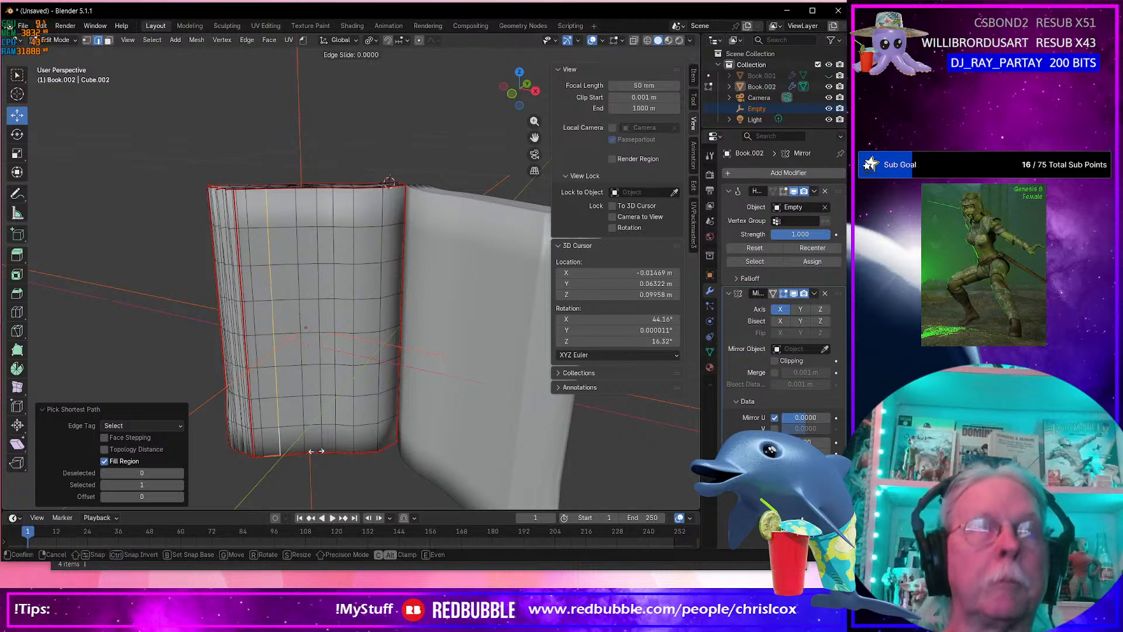
# Select the vertical edge column closest to the outer seam and edge-slide it toward the spine by about -0.319.
pyautogui.click(245, 203)
pyautogui.keyDown('ctrl'); pyautogui.click(261, 433); pyautogui.keyUp('ctrl')
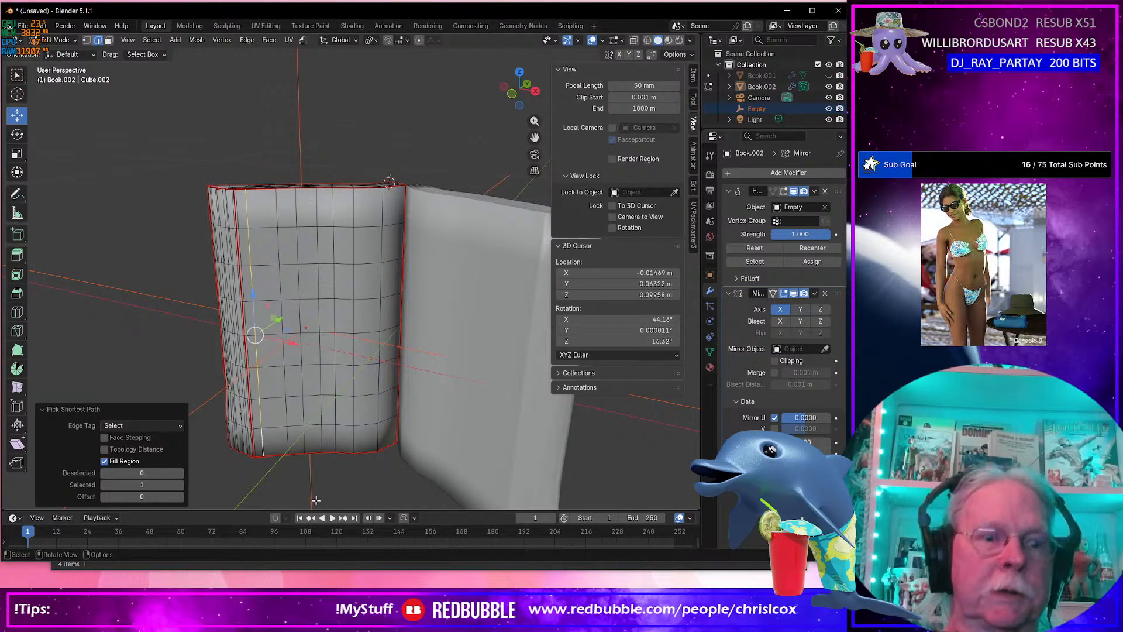
pyautogui.press('g')
pyautogui.press('g')
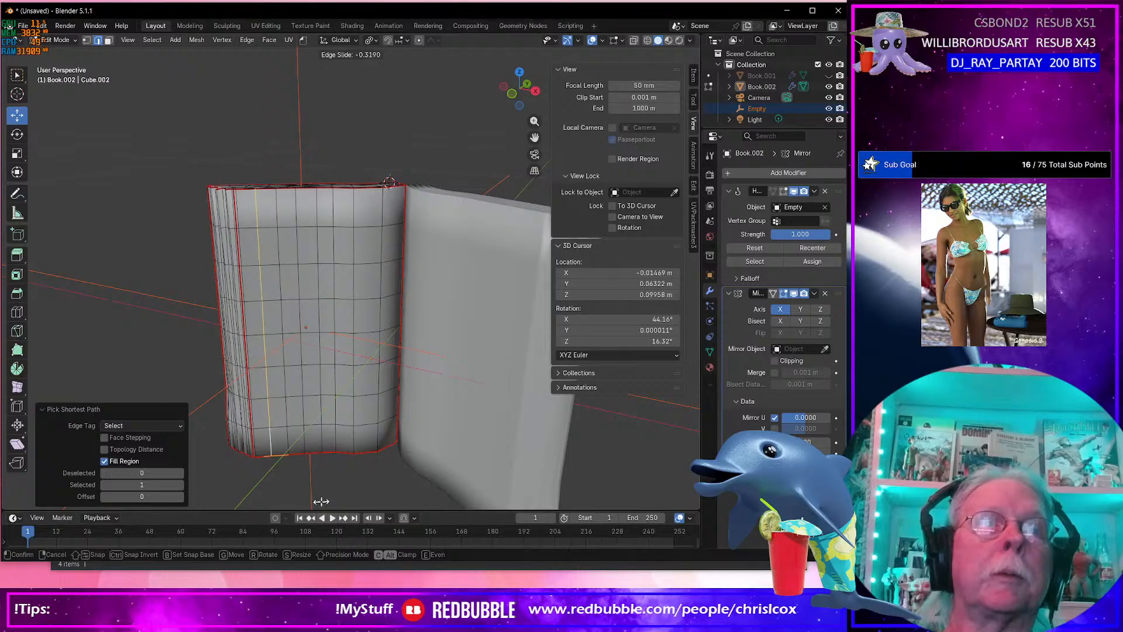
pyautogui.click(321, 501)
# Edge-slide the vertical edge column beside the page's outer seam by factor 0.467.
pyautogui.click(241, 218)
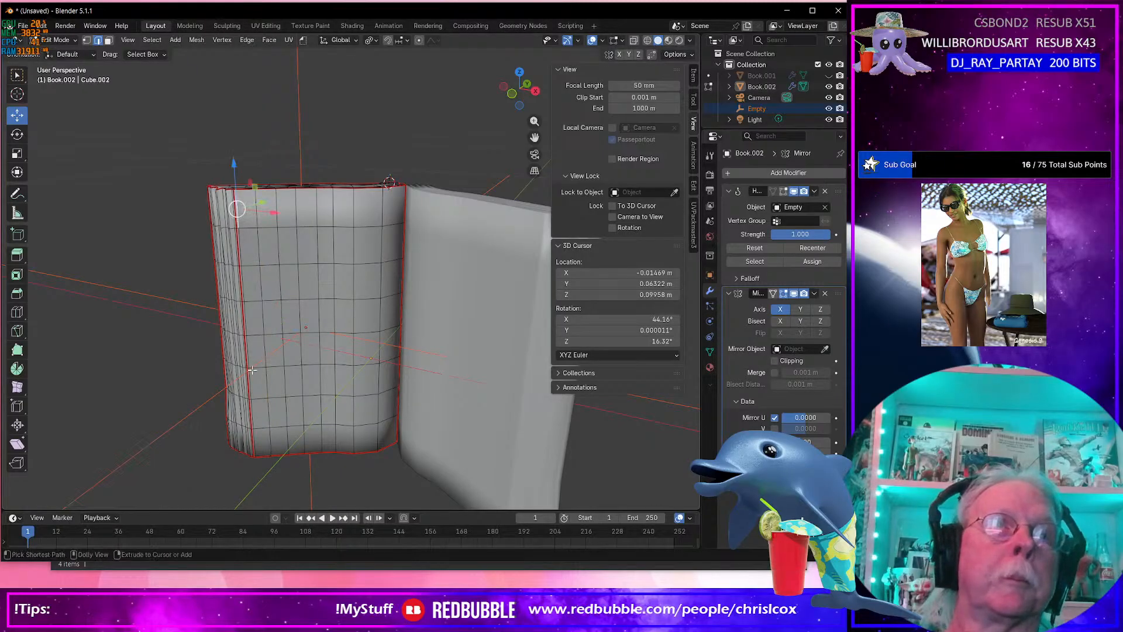
pyautogui.keyDown('ctrl'); pyautogui.keyDown('shift'); pyautogui.click(259, 439); pyautogui.keyUp('shift'); pyautogui.keyUp('ctrl')
pyautogui.press('g')
pyautogui.press('g')
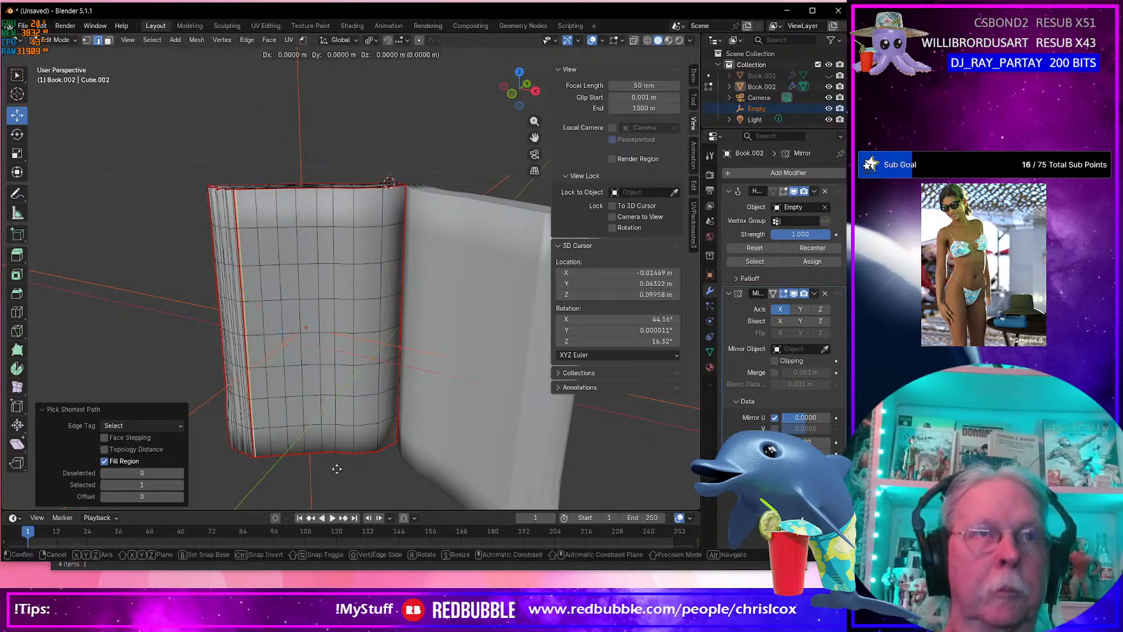
pyautogui.click(338, 468)
# Switch the book to Sculpt Mode with wireframe shading and choose the sculpt brush with strength 0.700.
pyautogui.moveTo(339, 469); pyautogui.dragTo(327, 408, button='middle')
pyautogui.scroll(4, 333, 370)
pyautogui.scroll(-4, 332, 369)
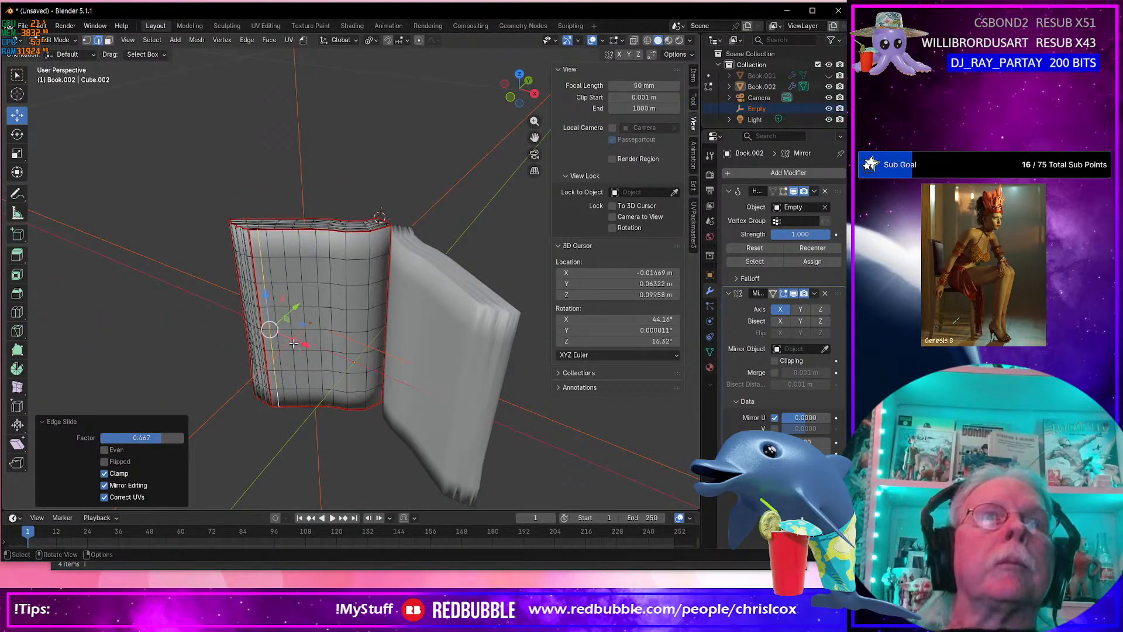
pyautogui.moveTo(298, 343); pyautogui.dragTo(306, 232, button='middle')
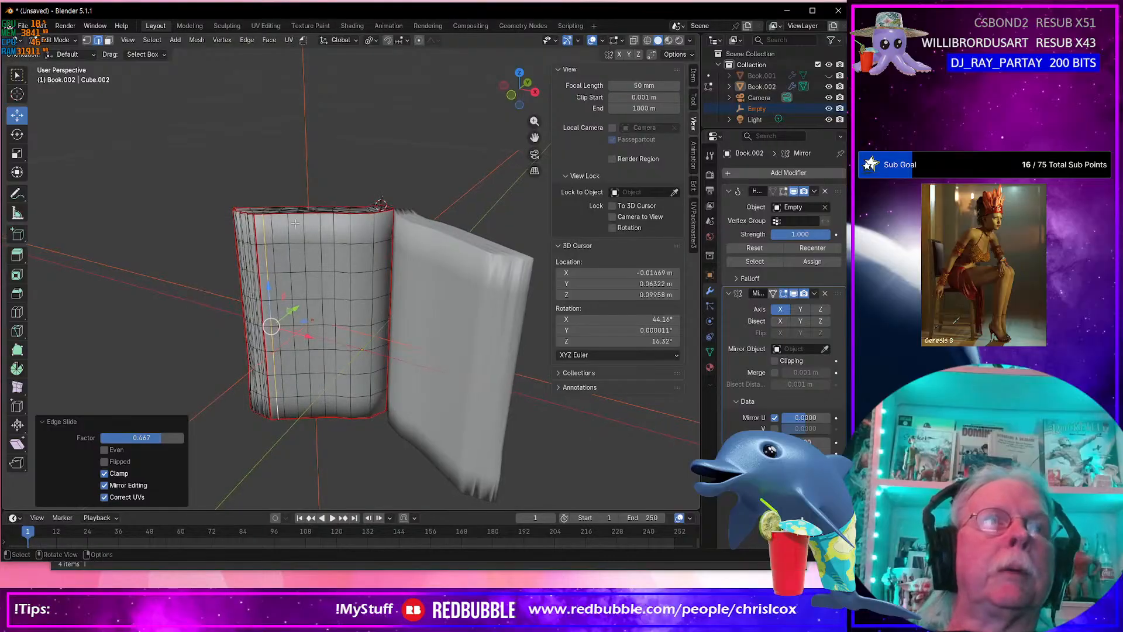
pyautogui.click(70, 43)
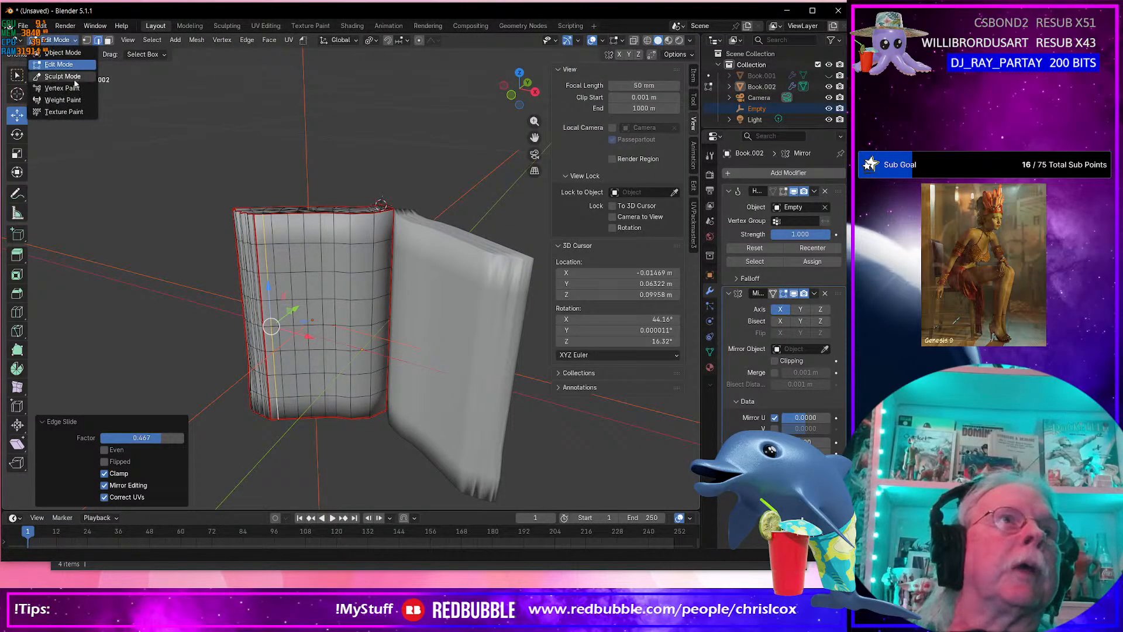
pyautogui.click(59, 55)
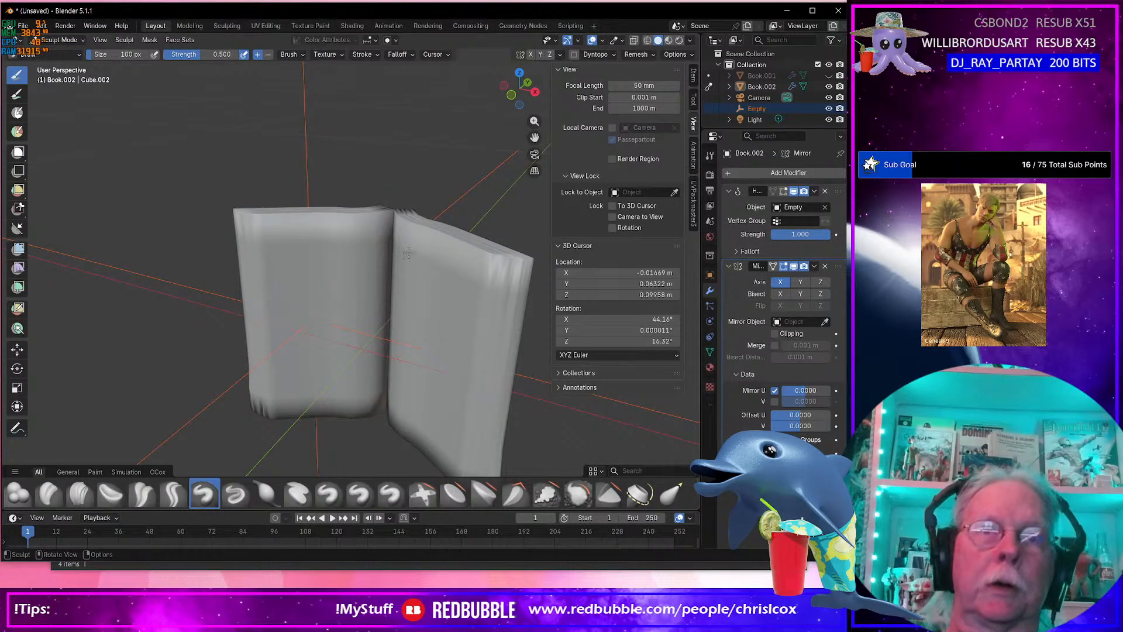
pyautogui.click(647, 40)
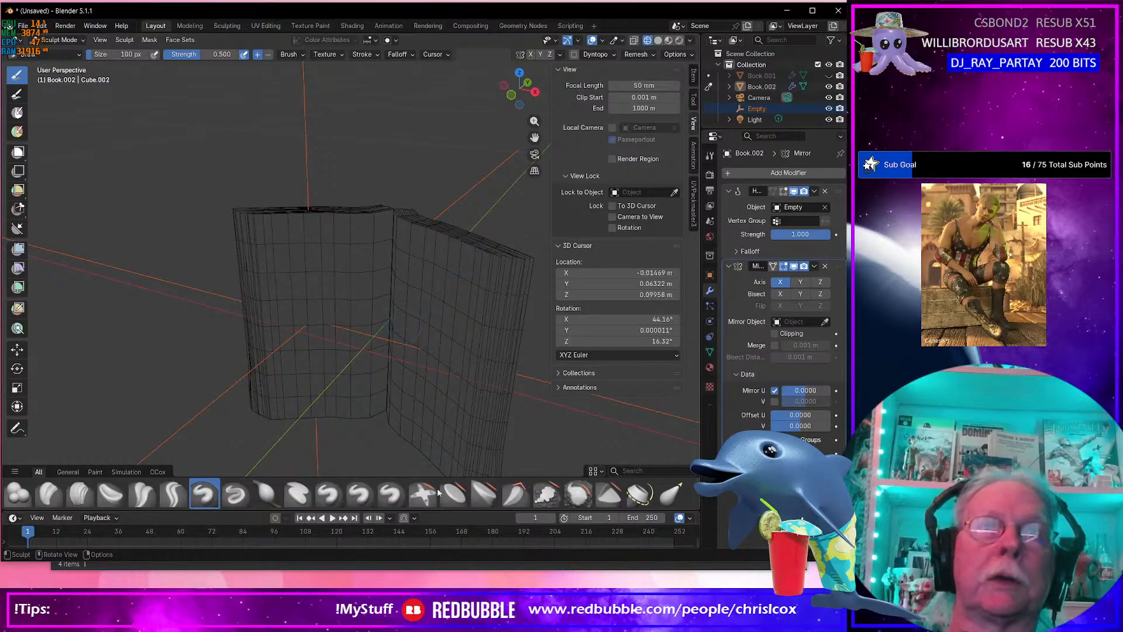
pyautogui.click(577, 494)
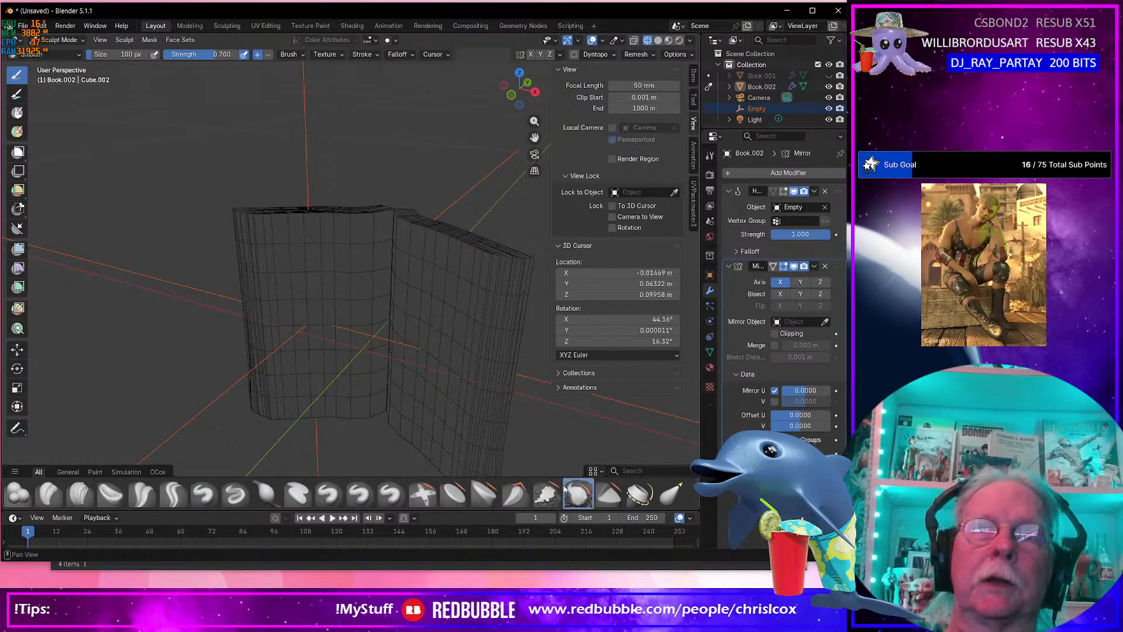
# Brush over the lower, middle and upper areas of the page front to even out its grid lines.
pyautogui.scroll(4, 279, 246)
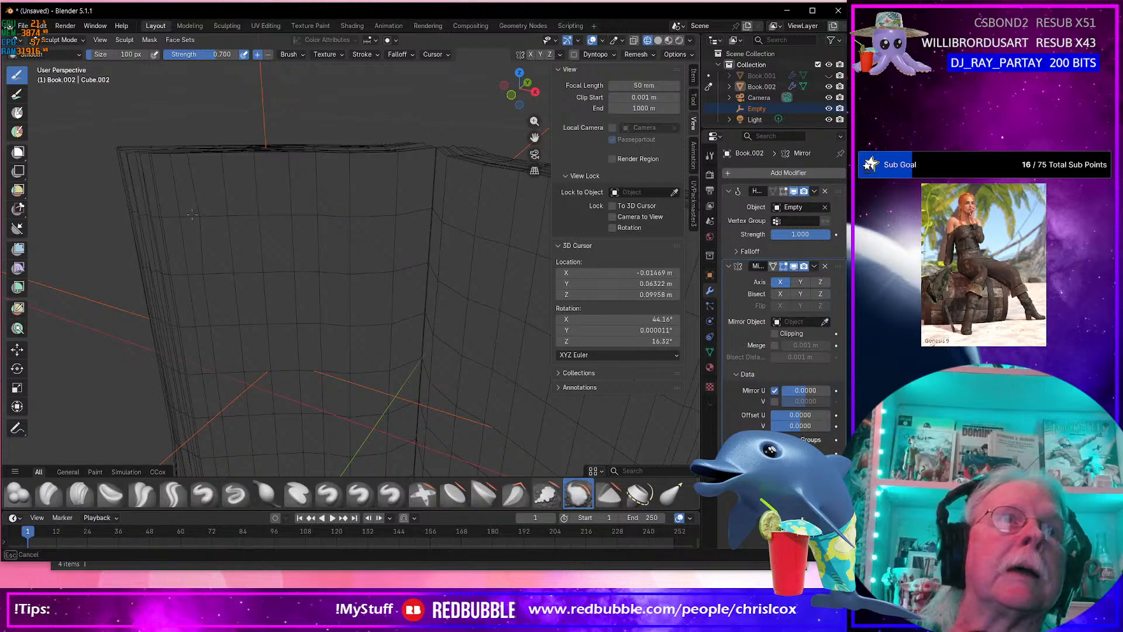
pyautogui.scroll(-3, 234, 256)
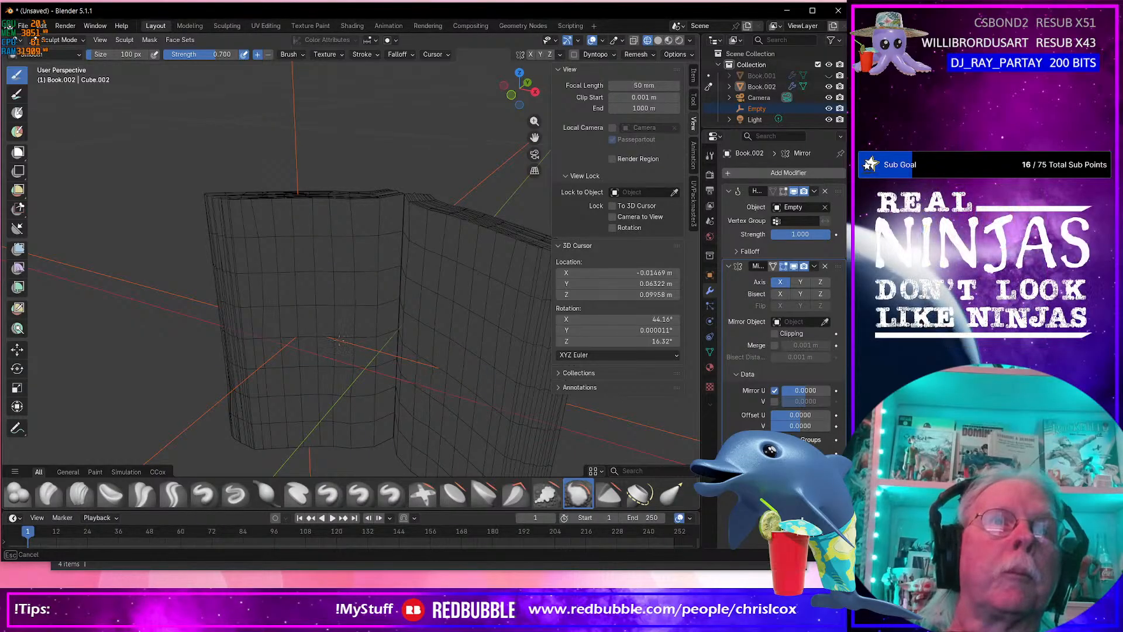
pyautogui.moveTo(332, 414); pyautogui.dragTo(331, 419)
pyautogui.moveTo(335, 374); pyautogui.dragTo(328, 420)
pyautogui.moveTo(267, 254); pyautogui.dragTo(260, 256)
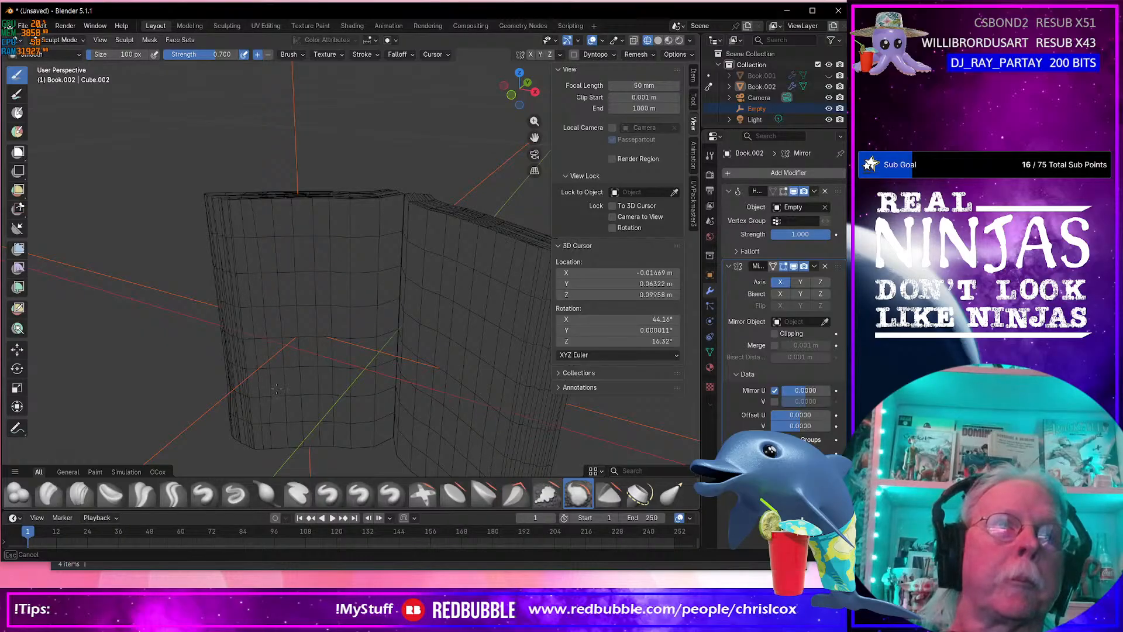
pyautogui.moveTo(284, 413); pyautogui.dragTo(269, 236)
pyautogui.moveTo(269, 237); pyautogui.dragTo(281, 285, button='middle')
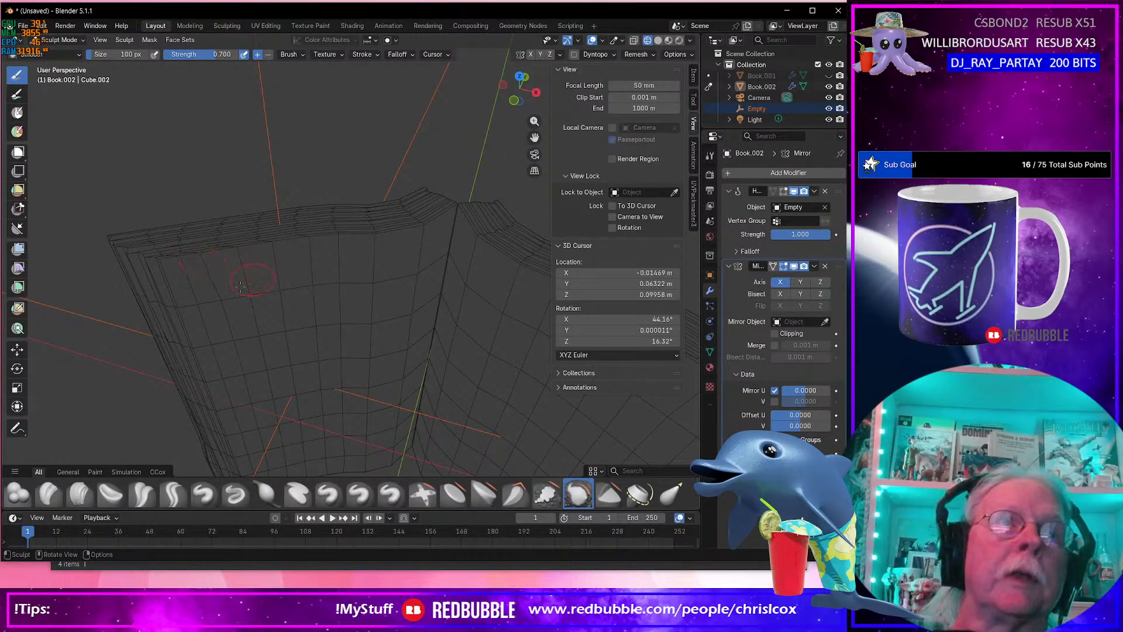
pyautogui.keyDown('shift'); pyautogui.moveTo(294, 307); pyautogui.dragTo(360, 297, button='middle'); pyautogui.keyUp('shift')
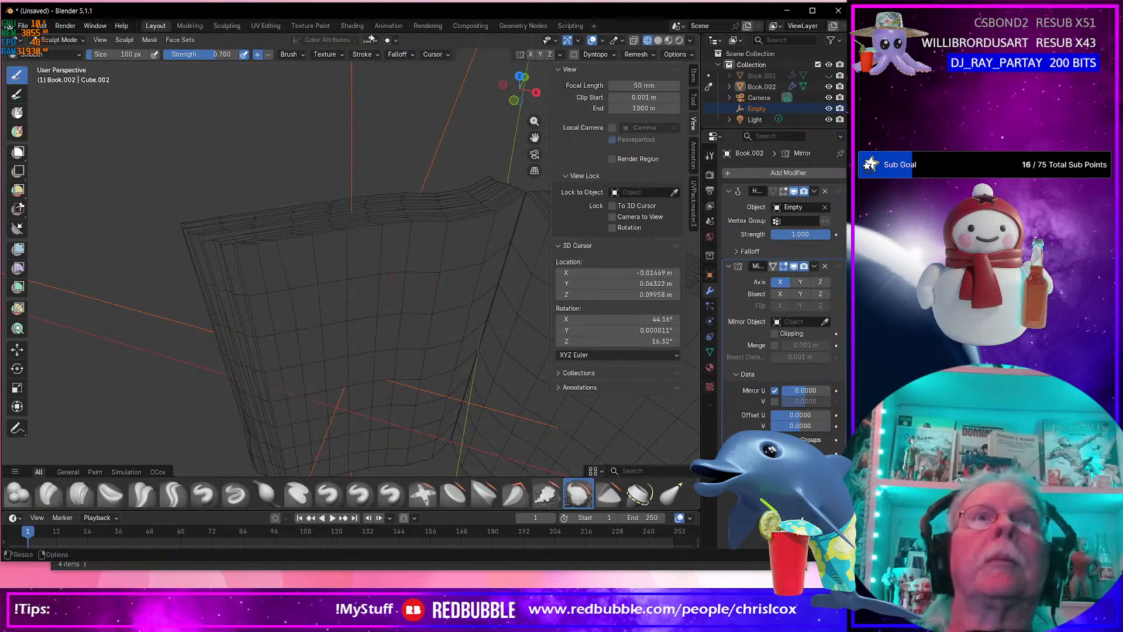
# Open the UV Editing workspace and examine how the slid edge column lies in the page's UV layout.
pyautogui.click(266, 26)
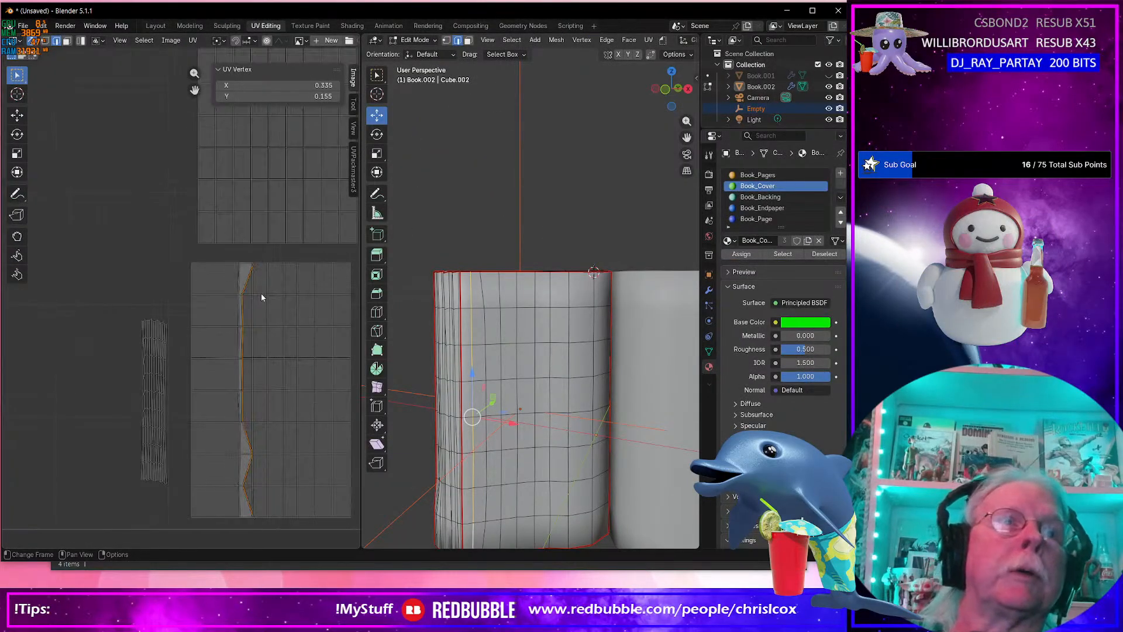
pyautogui.scroll(2, 261, 293)
pyautogui.moveTo(291, 302); pyautogui.dragTo(193, 196, button='middle')
pyautogui.scroll(-2, 238, 311)
pyautogui.scroll(2, 239, 317)
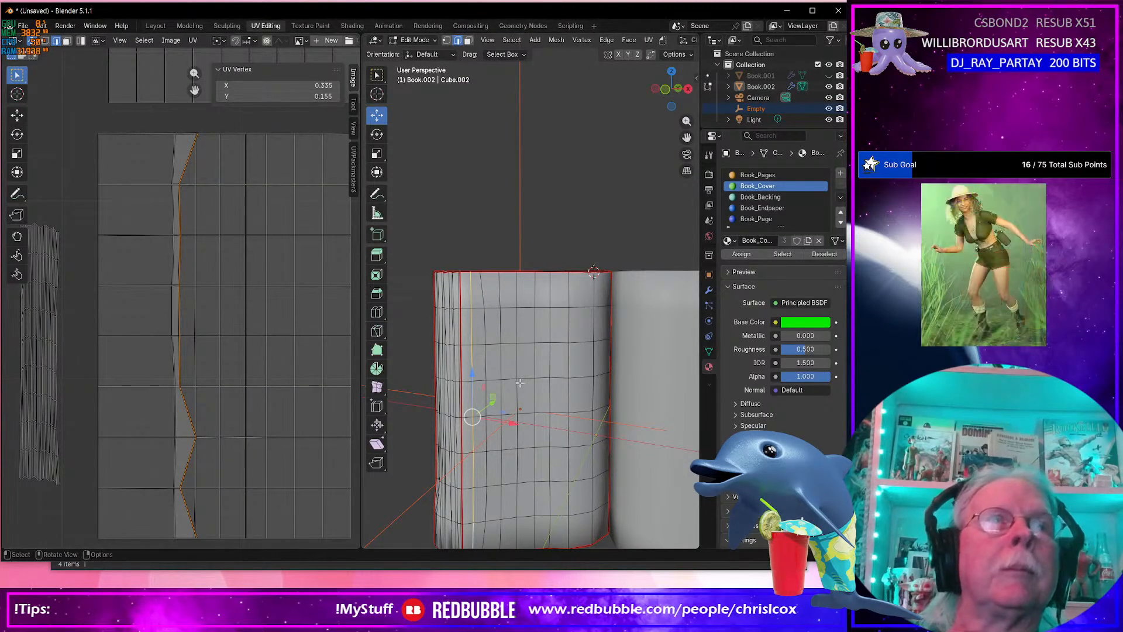
pyautogui.scroll(-2, 506, 377)
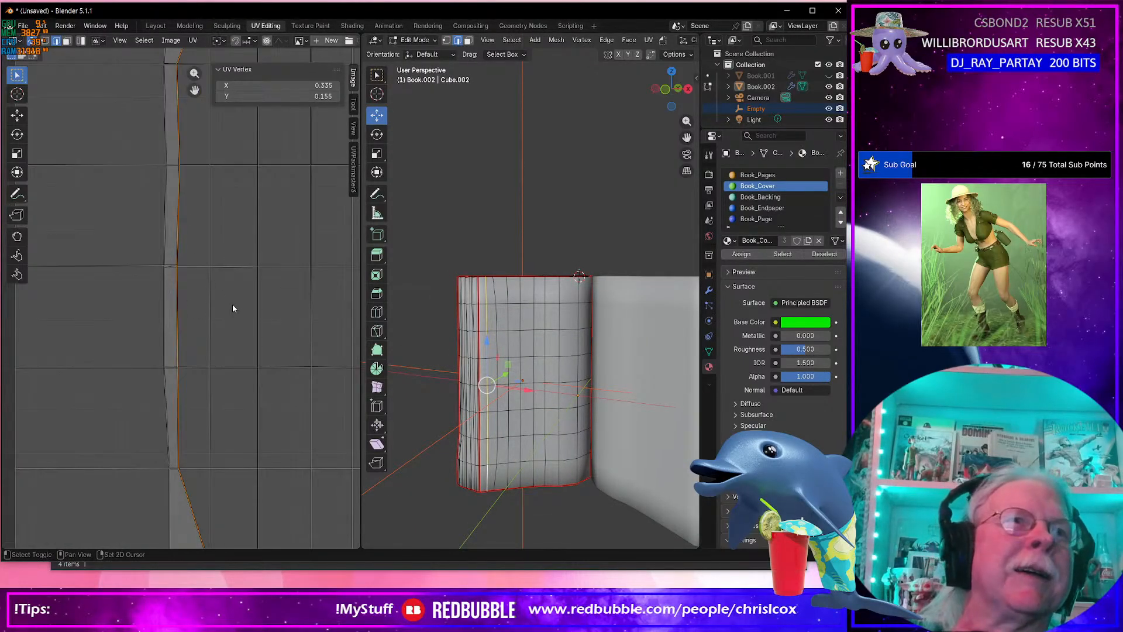
# In vertex selection, slide the top-edge vertices beside the page front's outer seam to even out their spacing.
pyautogui.moveTo(263, 309)
pyautogui.mouseDown(button='middle')
pyautogui.moveTo(252, 310)
pyautogui.moveTo(259, 316)
pyautogui.mouseUp(button='middle')
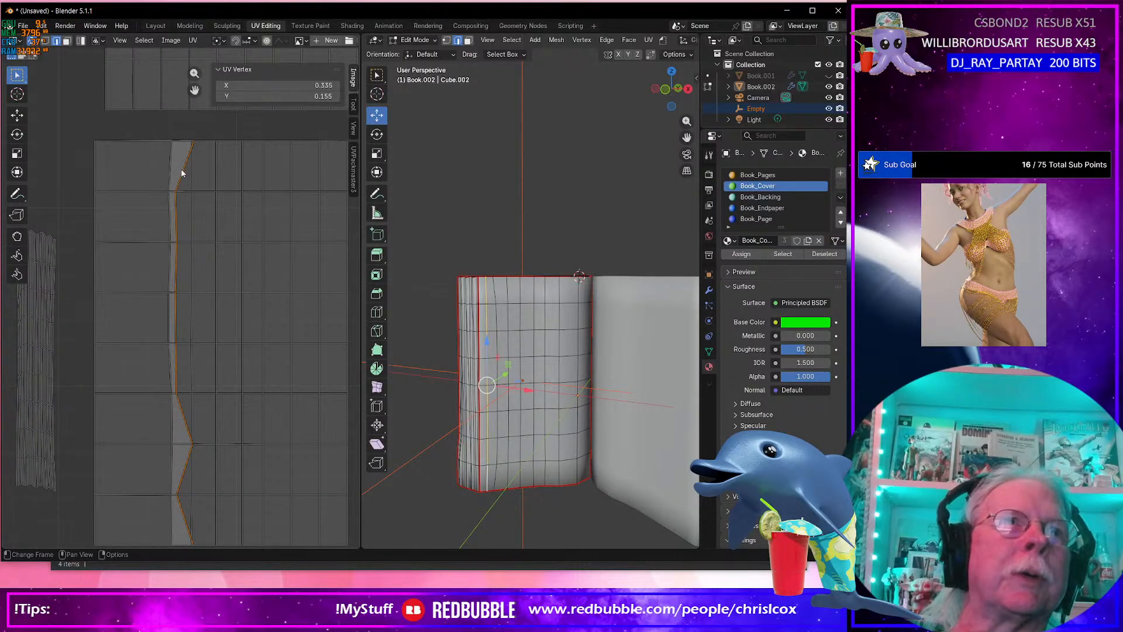
pyautogui.scroll(-4, 250, 338)
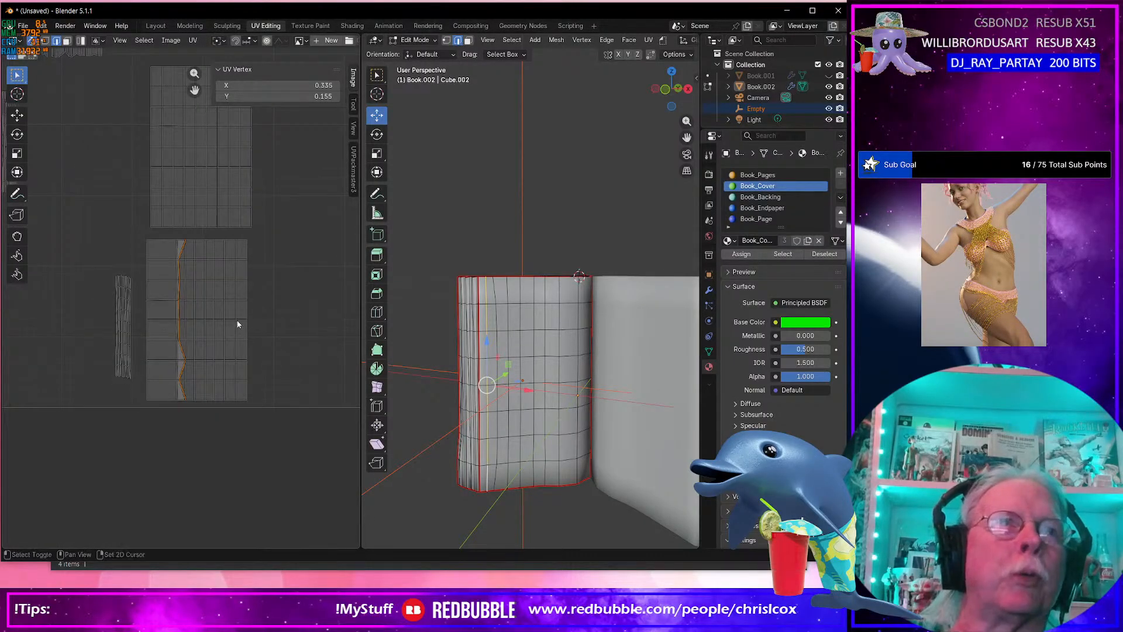
pyautogui.keyDown('shift'); pyautogui.moveTo(238, 326); pyautogui.dragTo(254, 383, button='middle'); pyautogui.keyUp('shift')
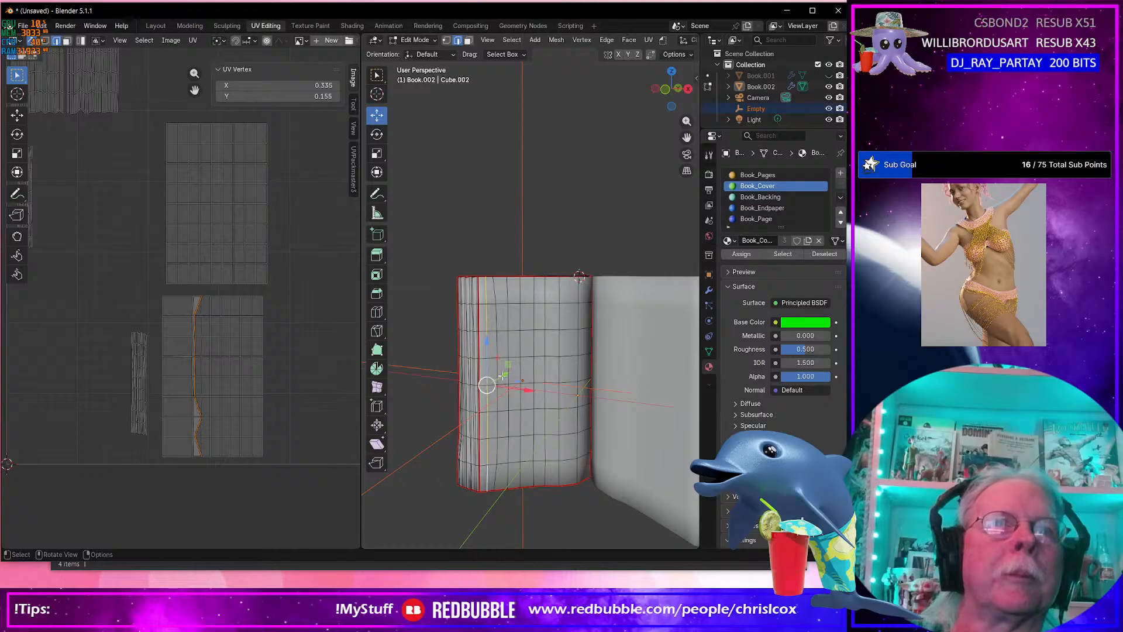
pyautogui.scroll(4, 502, 381)
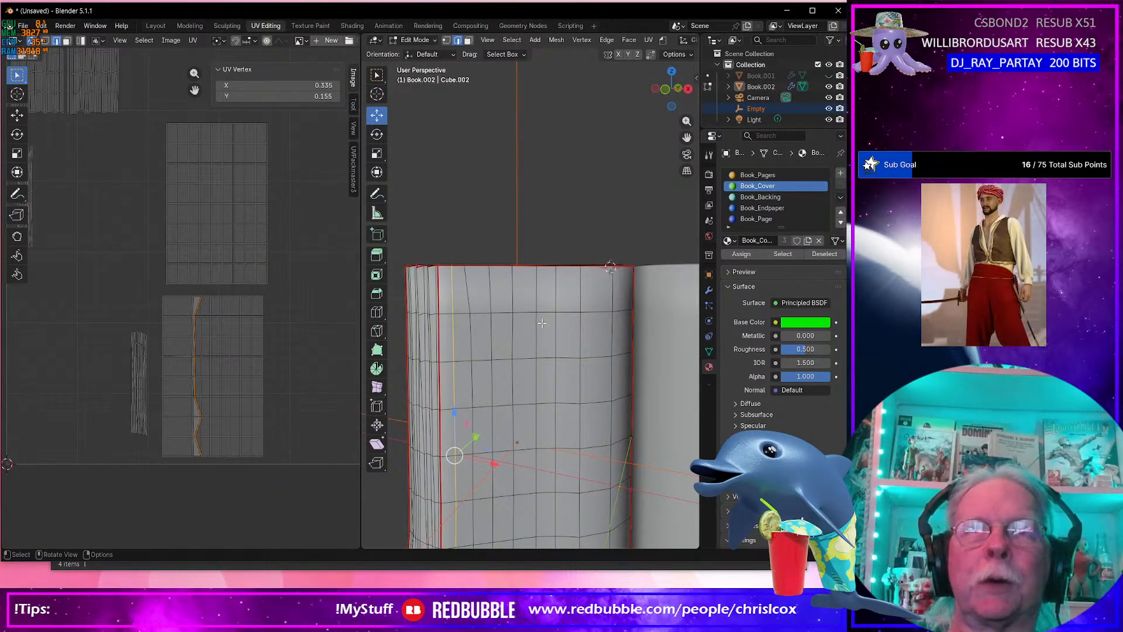
pyautogui.moveTo(543, 323); pyautogui.dragTo(535, 349, button='middle')
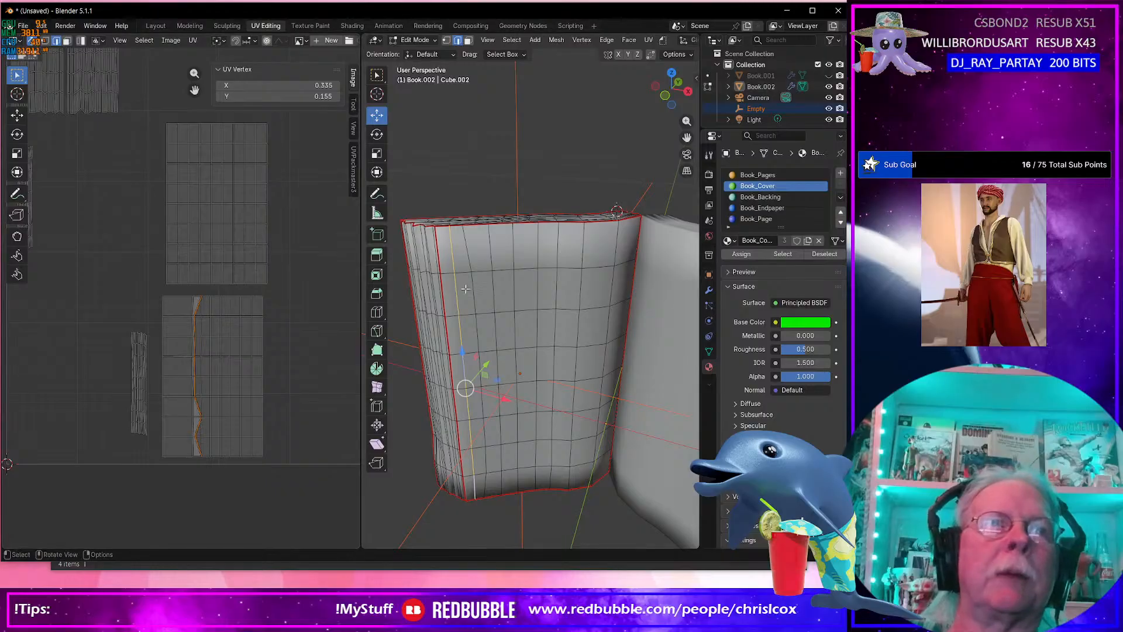
pyautogui.scroll(2, 468, 287)
pyautogui.keyDown('shift'); pyautogui.moveTo(478, 293); pyautogui.dragTo(531, 362, button='middle'); pyautogui.keyUp('shift')
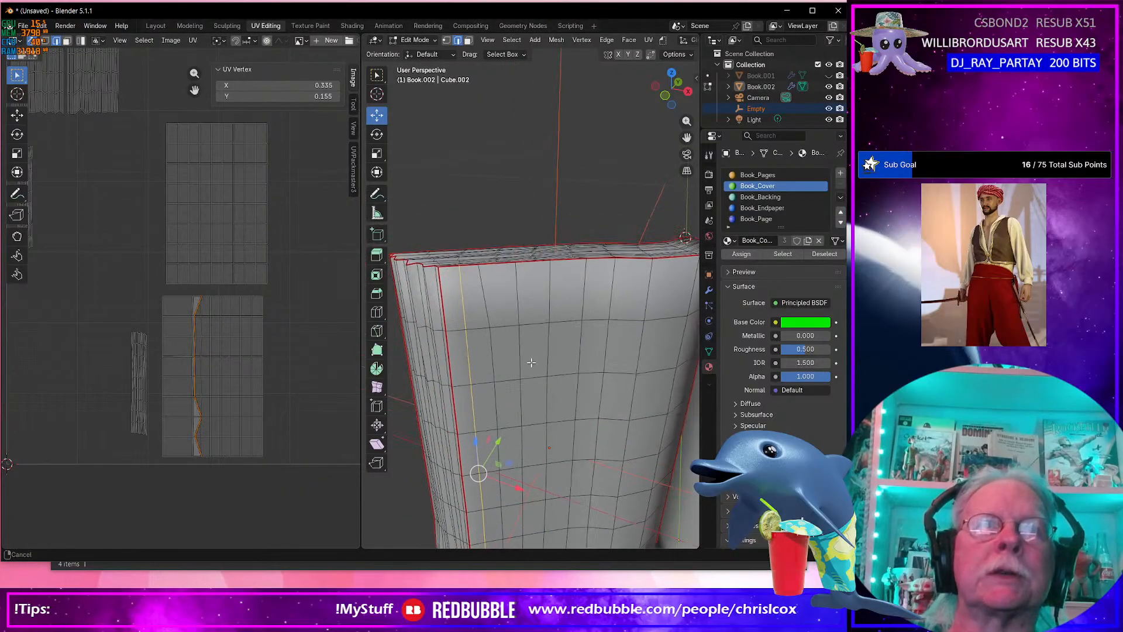
pyautogui.press('1')
pyautogui.click(477, 265)
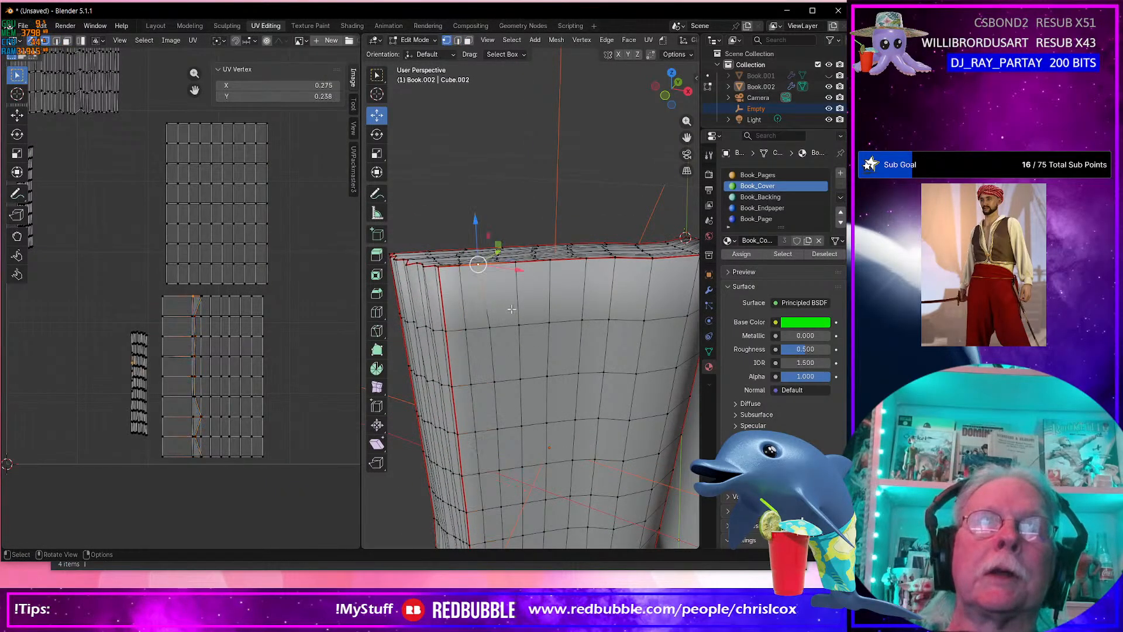
pyautogui.hotkey('shift', 'v')
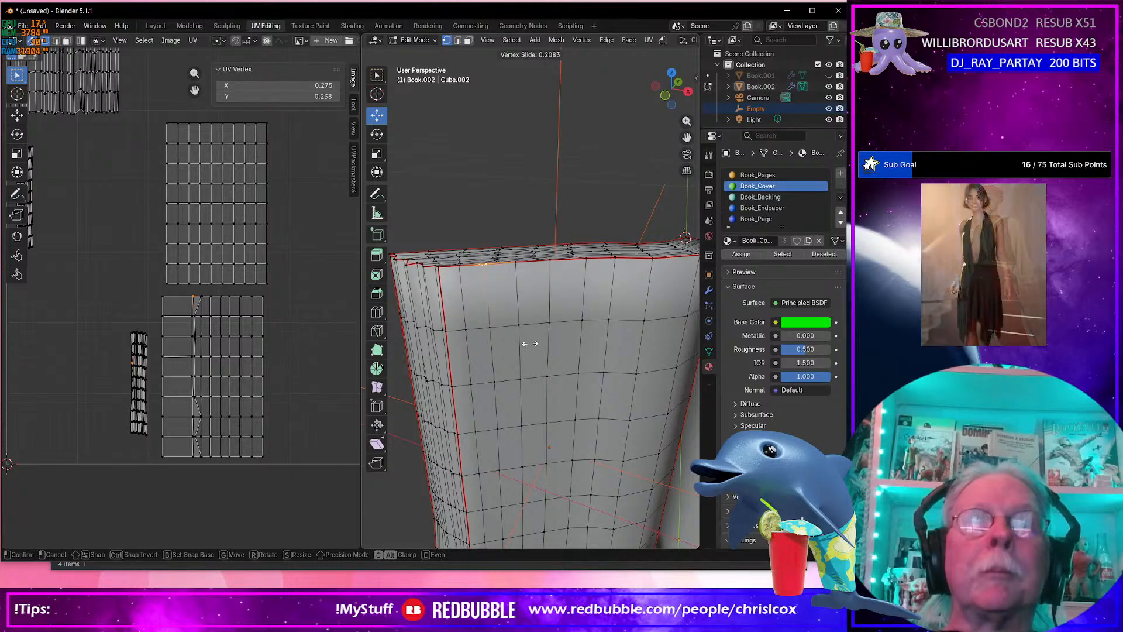
pyautogui.click(527, 271)
pyautogui.hotkey('shift', 'v')
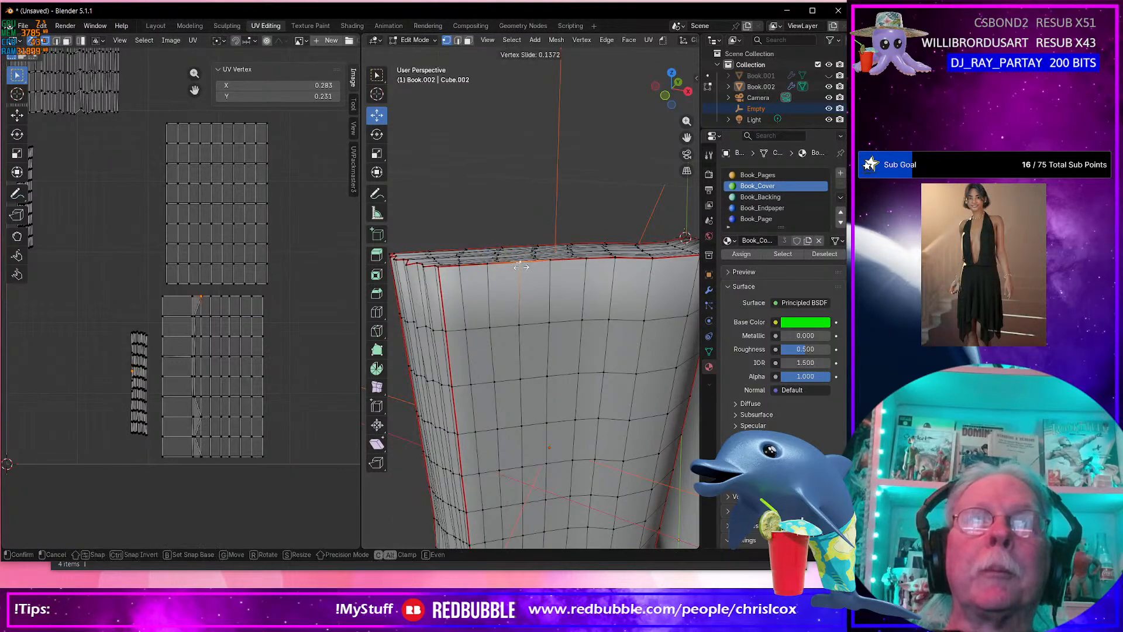
pyautogui.click(519, 266)
# Slide the vertices beside the outer seam in the first grid row below the page's top edge.
pyautogui.hotkey('shift', 'v')
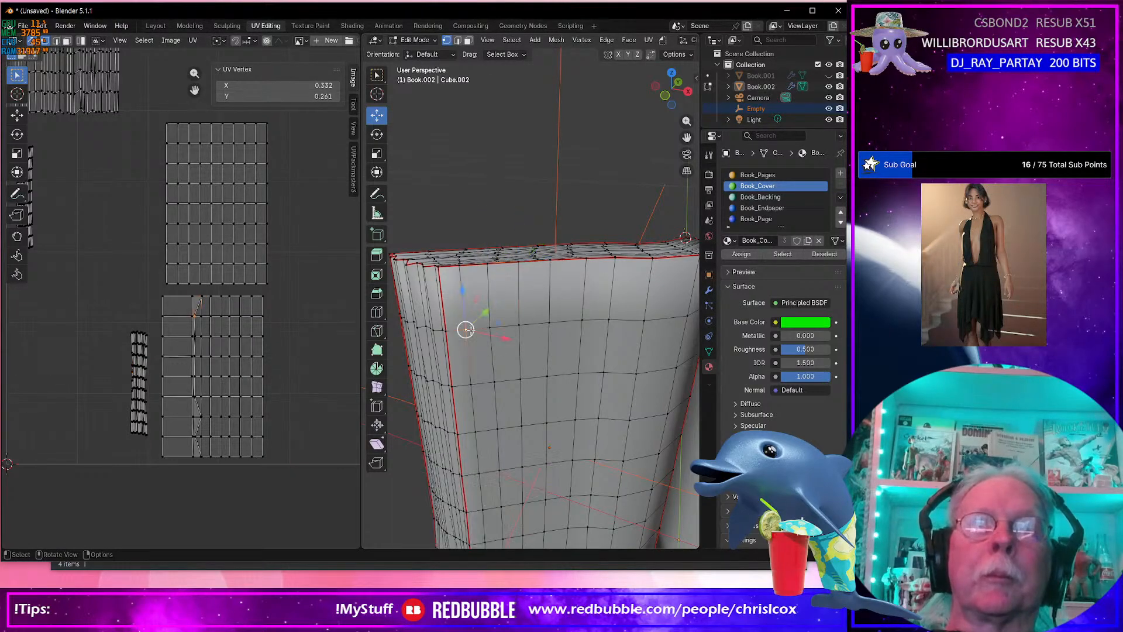
pyautogui.click(475, 331)
pyautogui.hotkey('shift', 'v')
pyautogui.click(494, 329)
# Slide the bottom-edge vertices beside the page's outer seam, using factor 0.081 for the last adjustment.
pyautogui.moveTo(494, 329); pyautogui.dragTo(548, 269, button='middle')
pyautogui.click(525, 349)
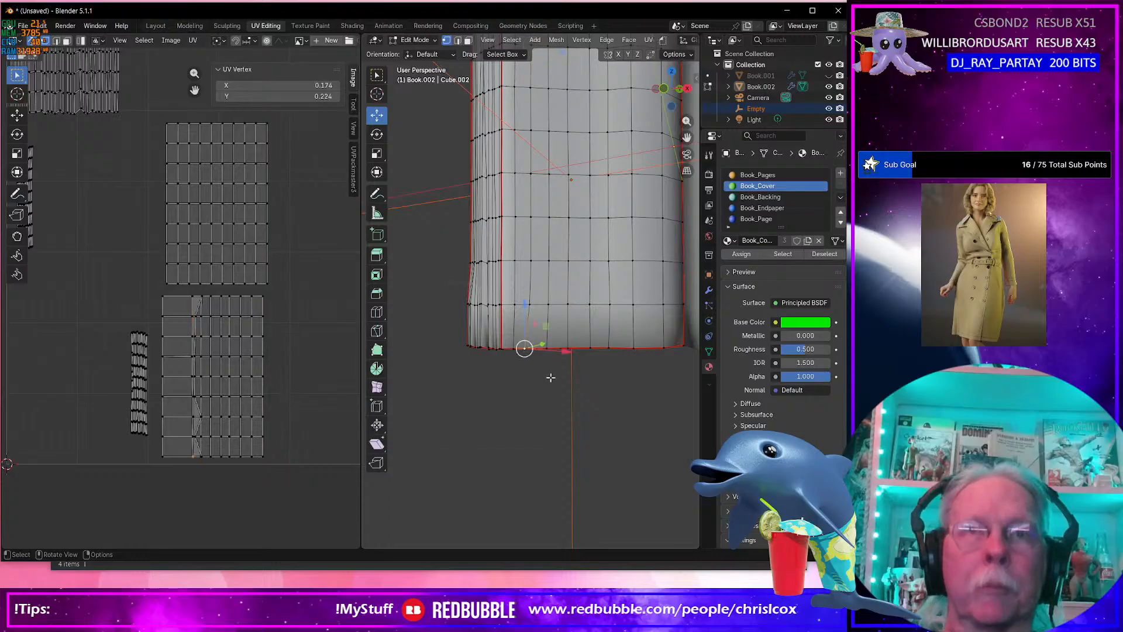
pyautogui.hotkey('shift', 'v')
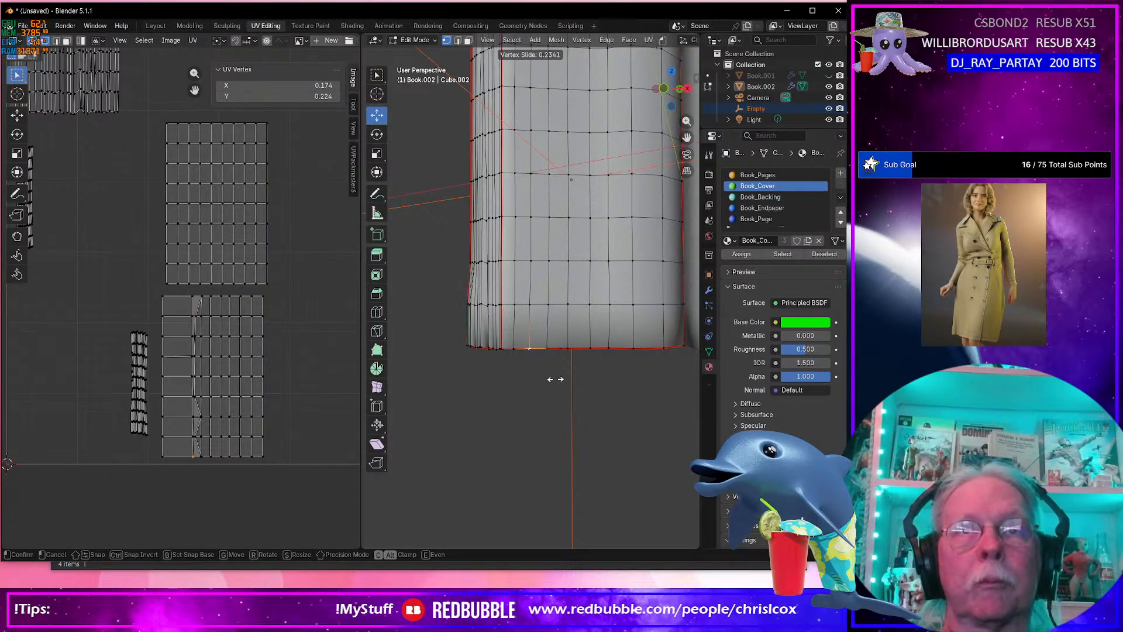
pyautogui.click(555, 379)
pyautogui.hotkey('shift', 'v')
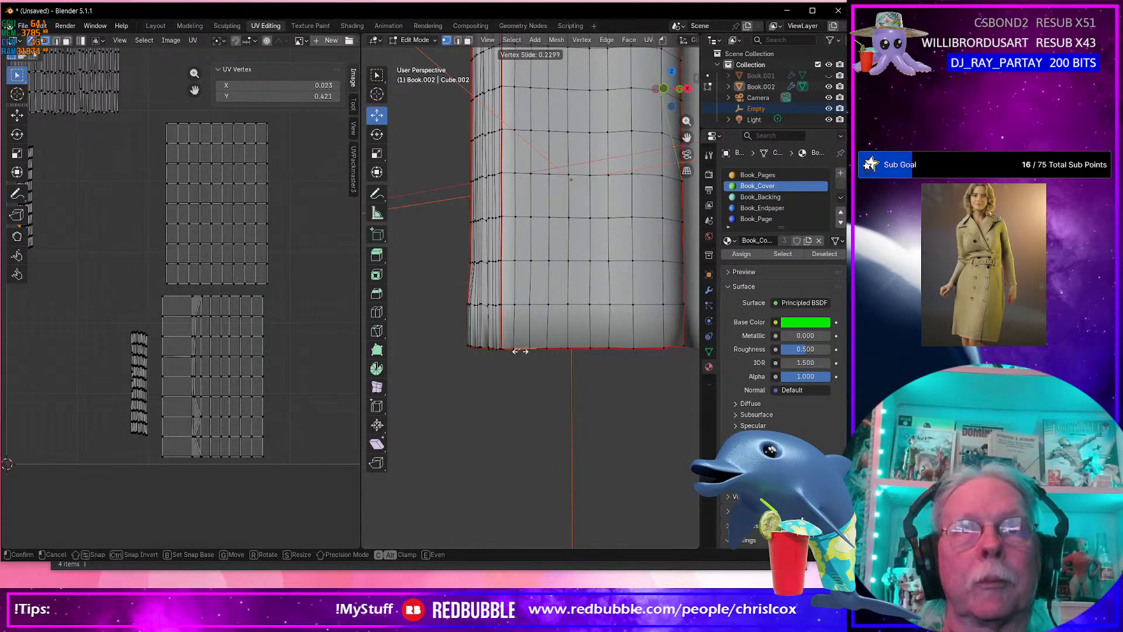
pyautogui.click(518, 348)
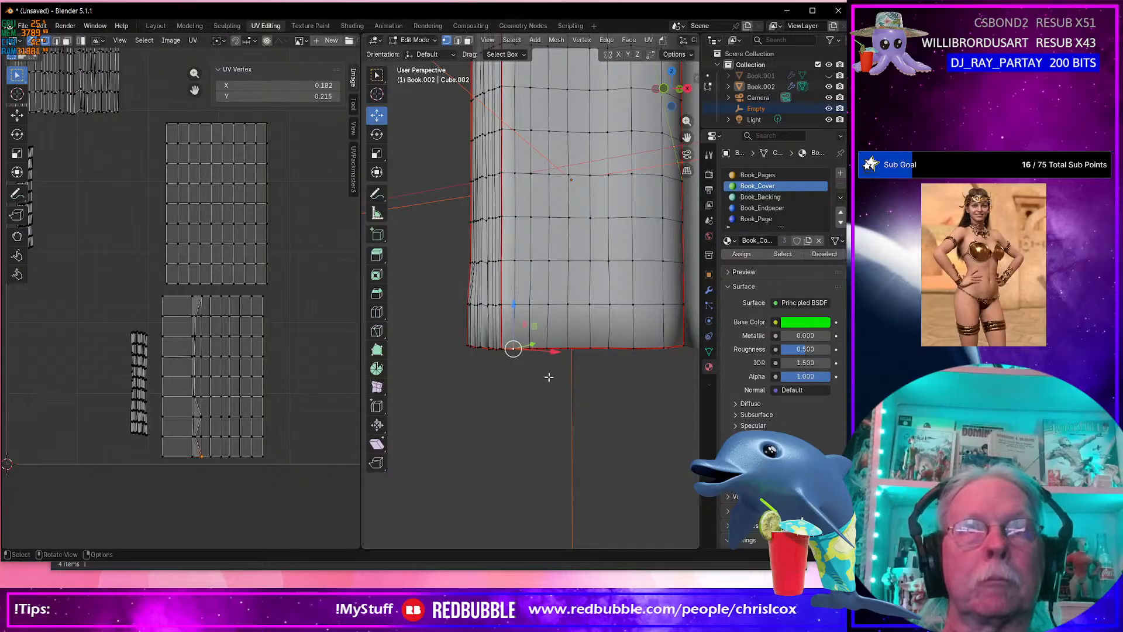
pyautogui.hotkey('shift', 'v')
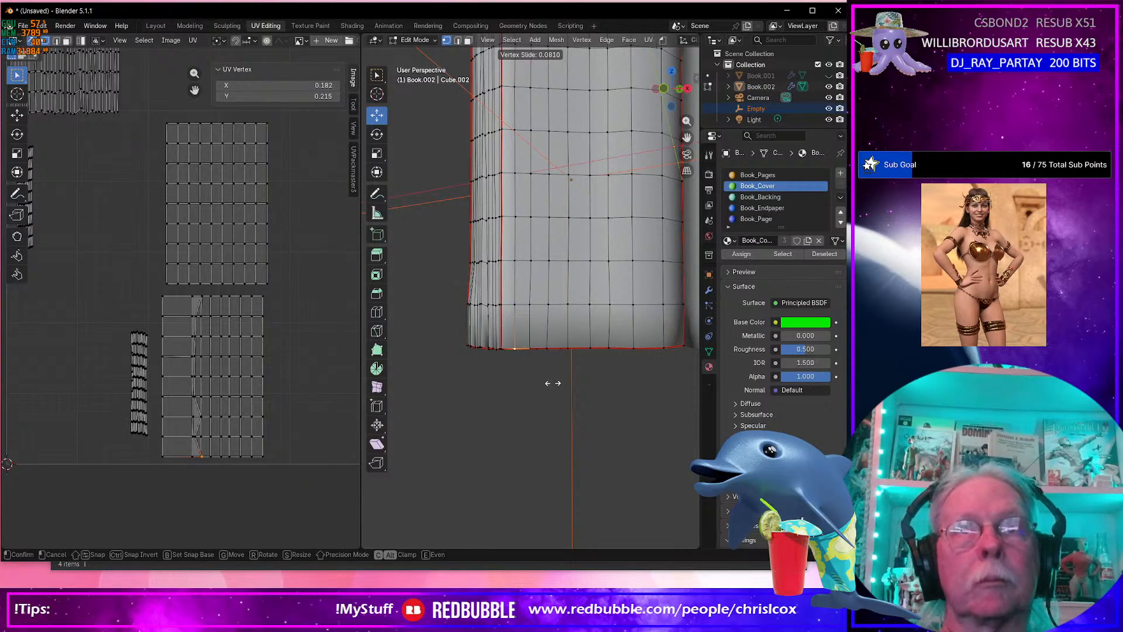
pyautogui.click(553, 383)
# Return to the Layout workspace, open the book in Edit Mode and reveal all its hidden geometry.
pyautogui.scroll(-2, 556, 374)
pyautogui.keyDown('shift'); pyautogui.moveTo(568, 261); pyautogui.dragTo(594, 379, button='middle'); pyautogui.keyUp('shift')
pyautogui.moveTo(607, 227); pyautogui.dragTo(591, 234, button='middle')
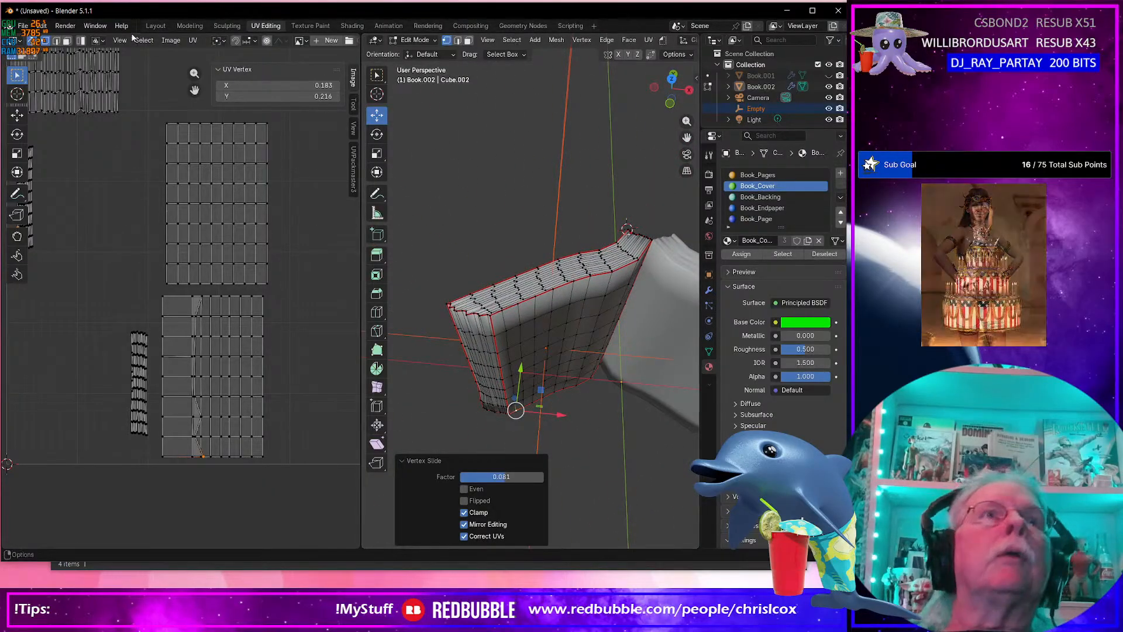
pyautogui.click(155, 25)
pyautogui.moveTo(332, 233); pyautogui.dragTo(314, 276, button='middle')
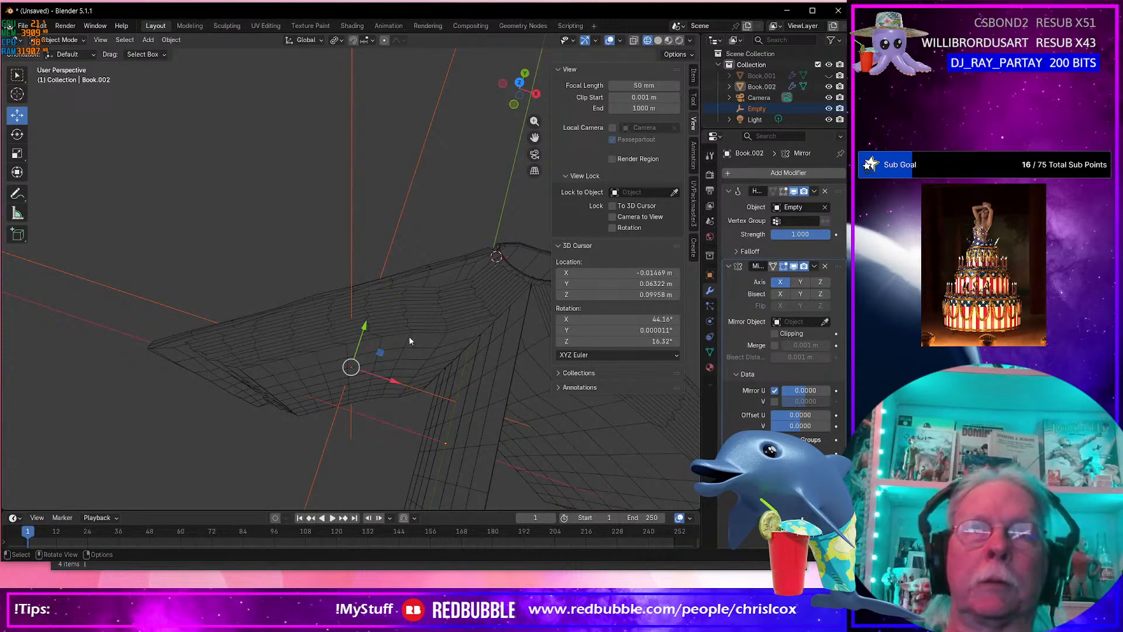
pyautogui.press('Tab')
pyautogui.press('Tab')
pyautogui.press('Tab')
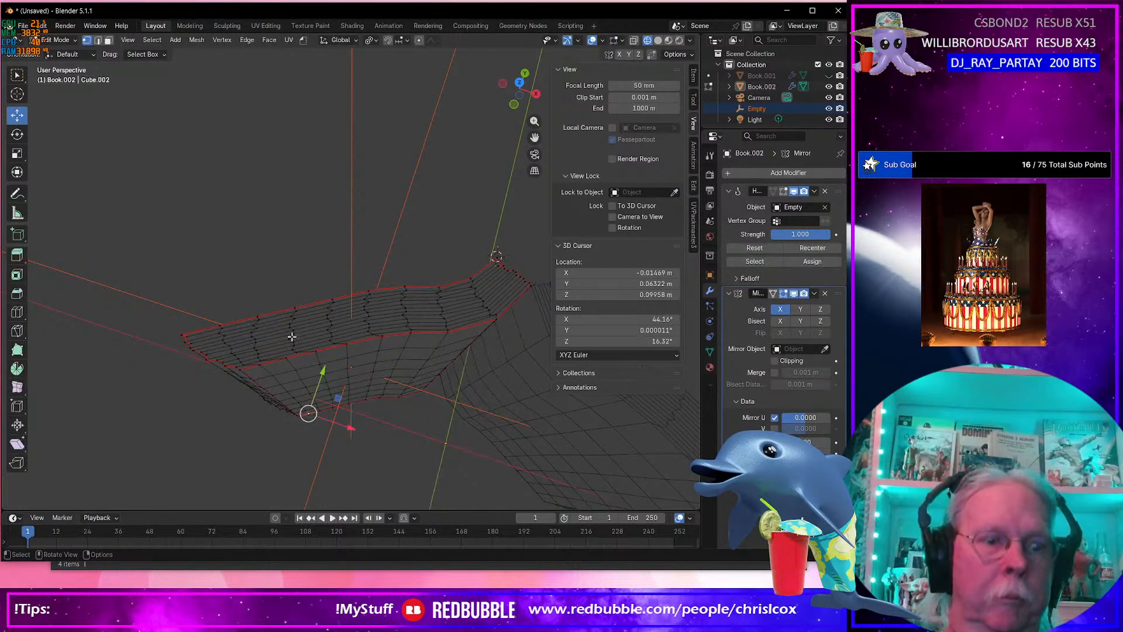
pyautogui.hotkey('alt', 'h')
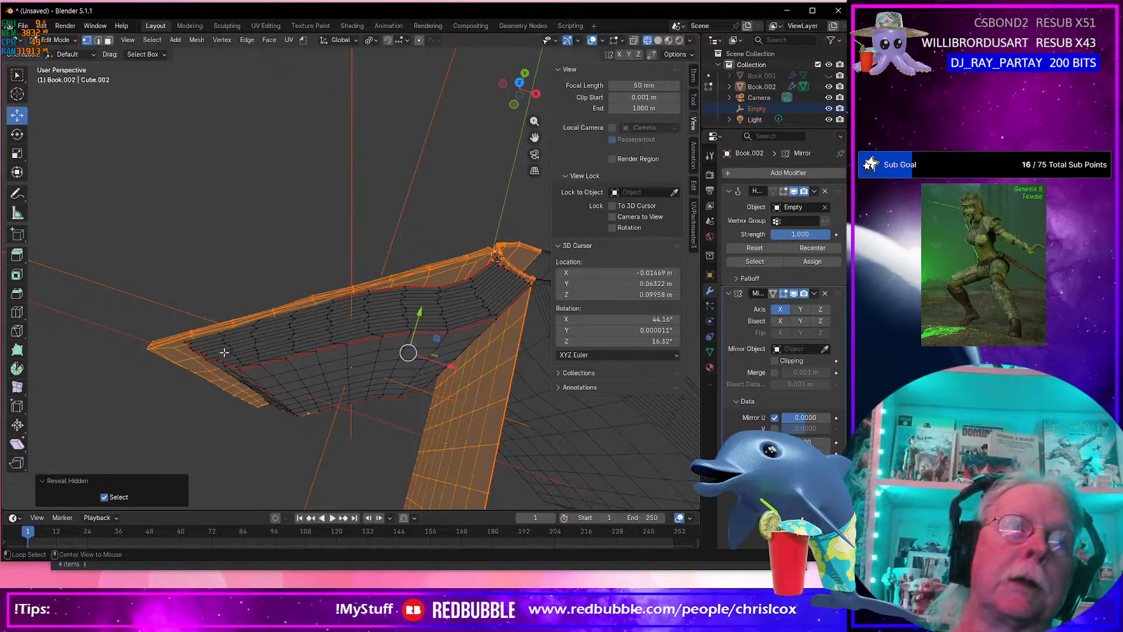
# Try to move the vertex loop beside the page block's outer edge with linear proportional editing.
pyautogui.keyDown('alt'); pyautogui.click(242, 359); pyautogui.keyUp('alt')
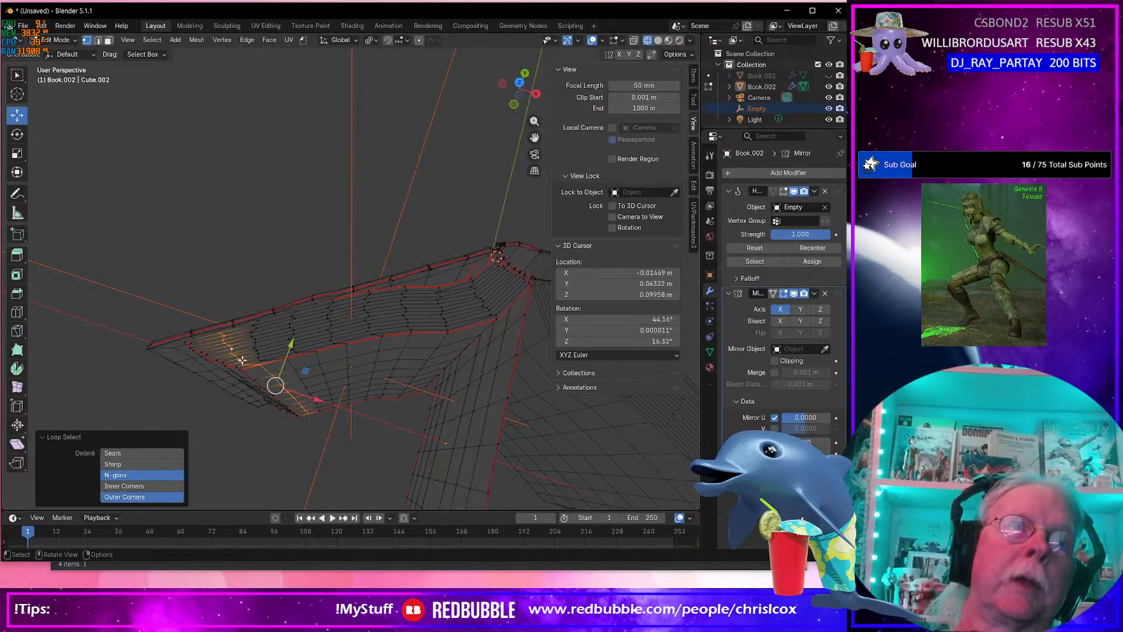
pyautogui.moveTo(241, 359); pyautogui.dragTo(380, 117, button='middle')
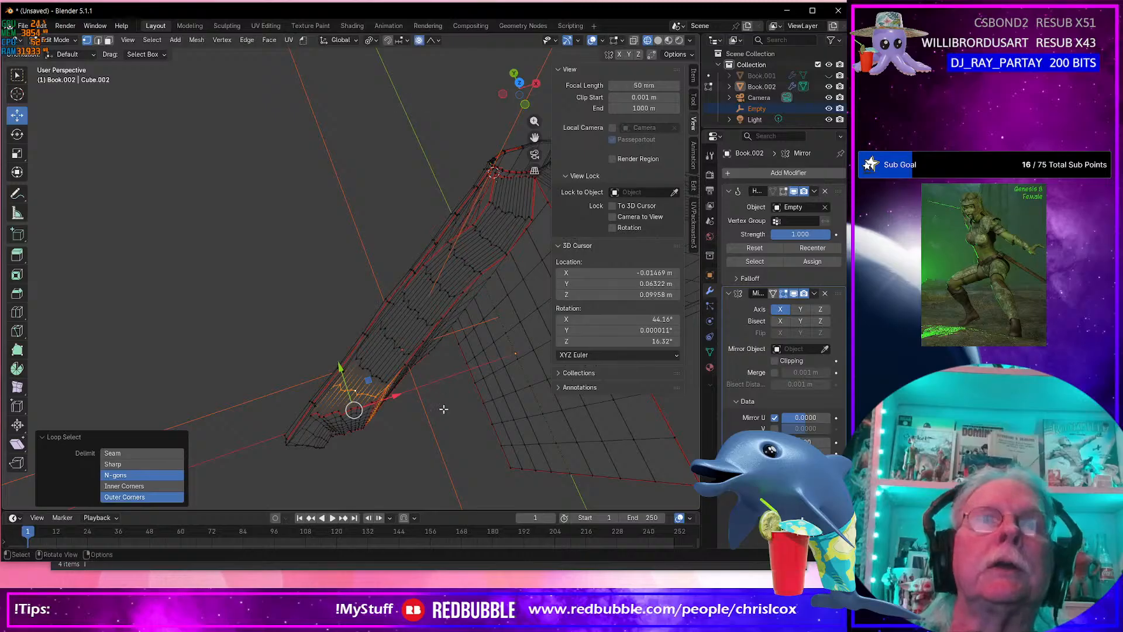
pyautogui.moveTo(369, 381); pyautogui.dragTo(374, 385)
pyautogui.hotkey('ctrl', 'z')
pyautogui.scroll(-5, 375, 384)
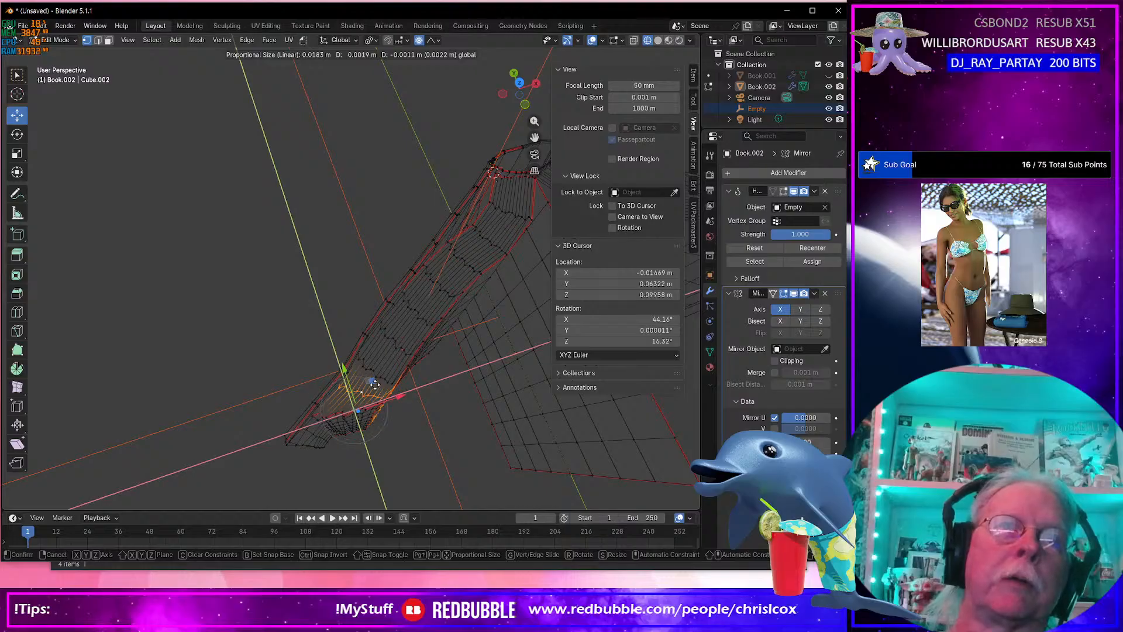
pyautogui.click(375, 384)
# Set proportional editing to Connected Only, select the page block's outer edge from top to bottom and nudge it in top view.
pyautogui.click(438, 41)
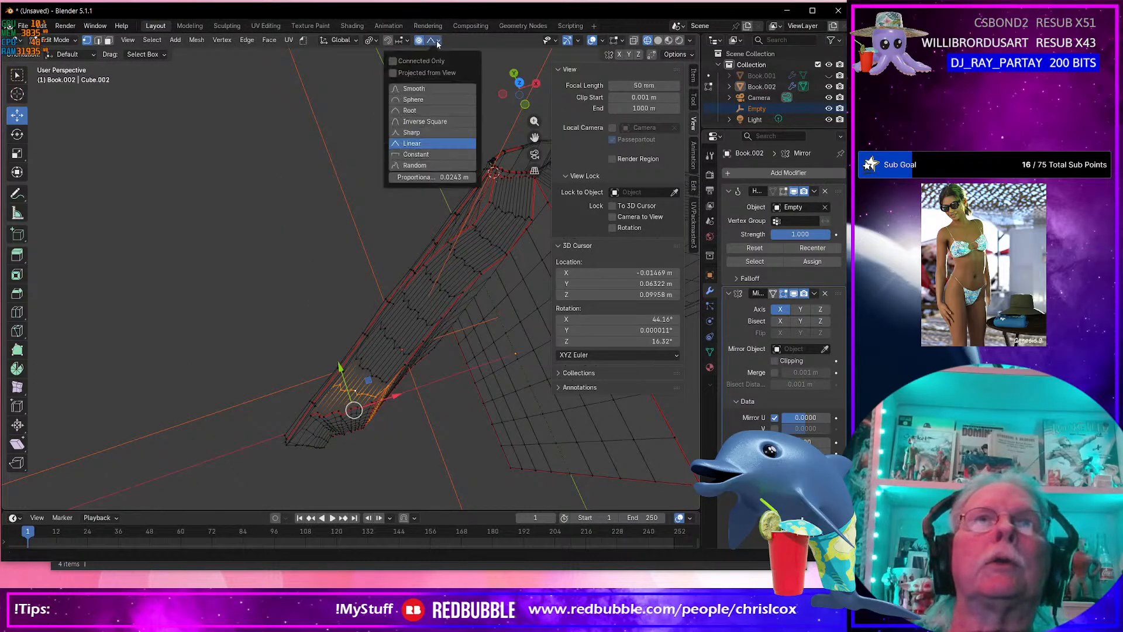
pyautogui.click(393, 62)
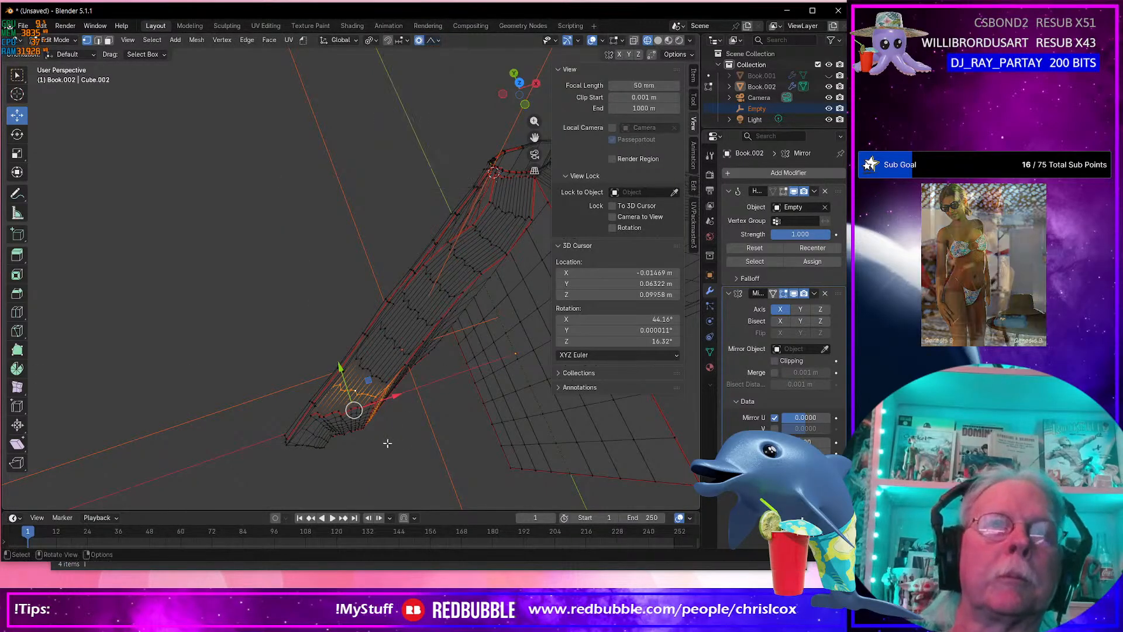
pyautogui.moveTo(388, 446); pyautogui.dragTo(400, 351, button='middle')
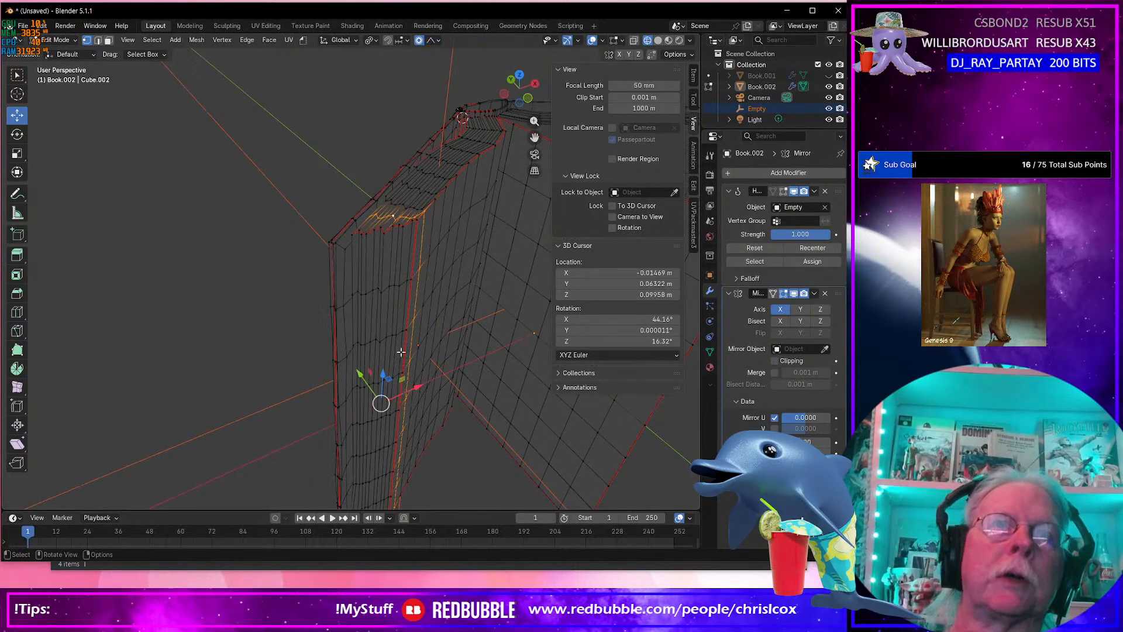
pyautogui.click(352, 238)
pyautogui.keyDown('shift'); pyautogui.moveTo(481, 380); pyautogui.dragTo(491, 147, button='middle'); pyautogui.keyUp('shift')
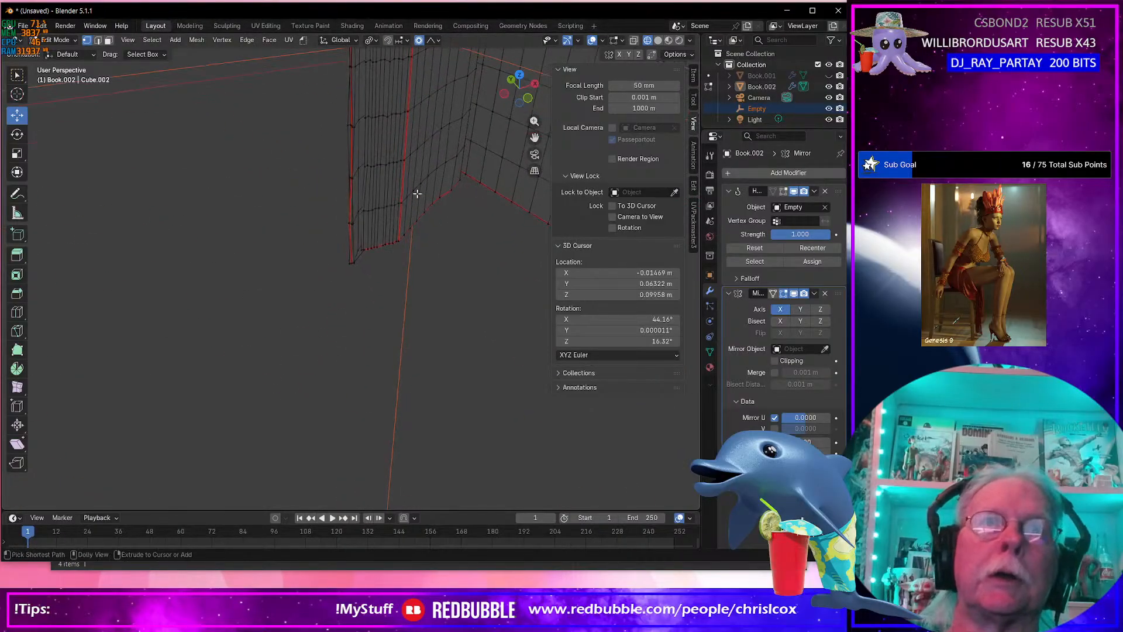
pyautogui.keyDown('ctrl'); pyautogui.keyDown('shift'); pyautogui.click(400, 238); pyautogui.keyUp('shift'); pyautogui.keyUp('ctrl')
pyautogui.moveTo(400, 239)
pyautogui.mouseDown(button='middle')
pyautogui.moveTo(426, 258)
pyautogui.moveTo(417, 251)
pyautogui.mouseUp(button='middle')
pyautogui.press('KP_7')
pyautogui.scroll(5, 421, 249)
pyautogui.moveTo(413, 172); pyautogui.dragTo(424, 179)
# Slightly move a vertex loop further in from the page block's outer edge and select a neighbouring loop.
pyautogui.keyDown('alt'); pyautogui.click(447, 150); pyautogui.keyUp('alt')
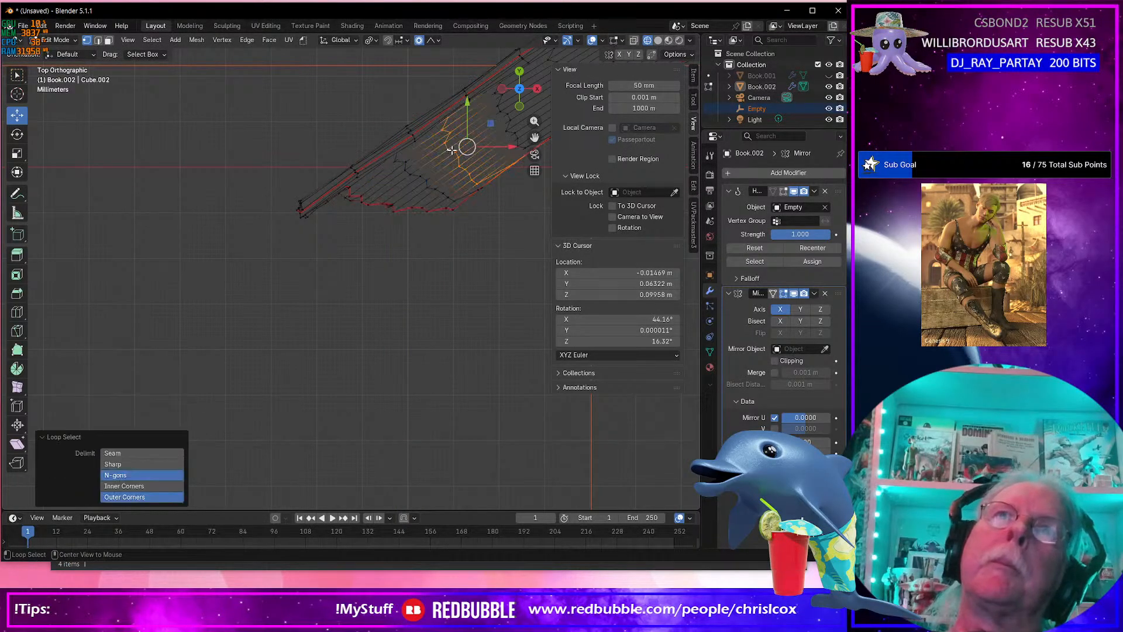
pyautogui.moveTo(493, 122); pyautogui.dragTo(494, 124)
pyautogui.keyDown('shift'); pyautogui.moveTo(483, 138); pyautogui.dragTo(346, 234, button='middle'); pyautogui.keyUp('shift')
pyautogui.keyDown('alt'); pyautogui.click(440, 135); pyautogui.keyUp('alt')
# Leave Edit Mode and examine the mirrored book's wireframe and page-line spacing from several angles.
pyautogui.press('Tab')
pyautogui.scroll(-2, 428, 228)
pyautogui.scroll(3, 427, 227)
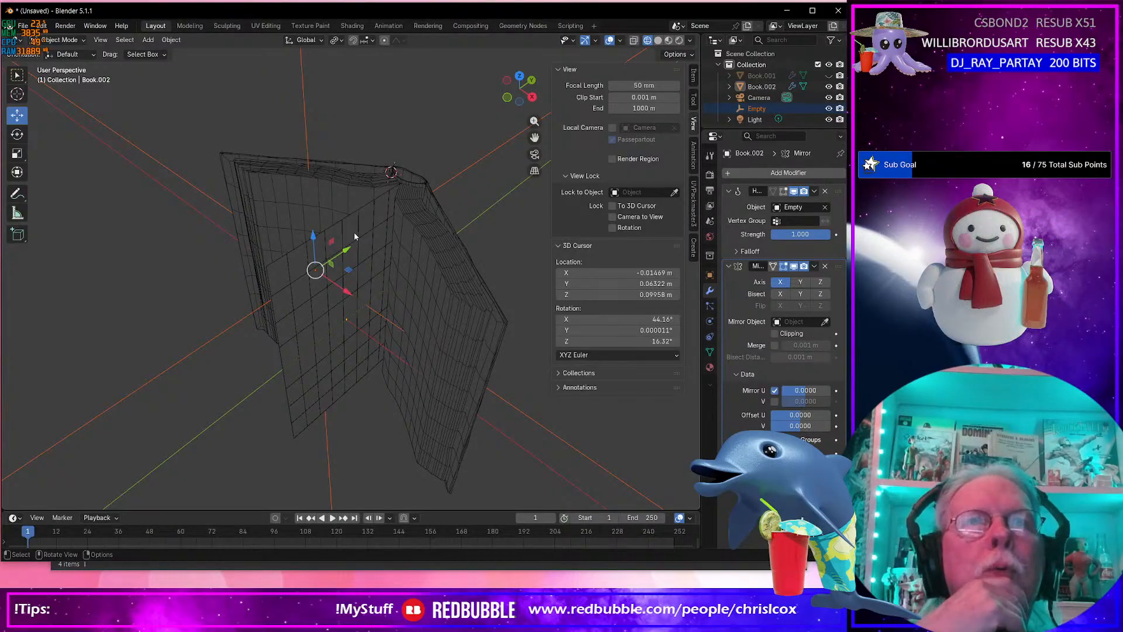
pyautogui.moveTo(356, 249); pyautogui.dragTo(406, 233, button='middle')
pyautogui.scroll(5, 426, 255)
pyautogui.scroll(-4, 426, 255)
pyautogui.scroll(3, 390, 255)
pyautogui.moveTo(310, 164); pyautogui.dragTo(401, 215, button='middle')
# Select Book.002, reopen it in Edit Mode and select the page front's vertical vertex column near the spine.
pyautogui.click(395, 284)
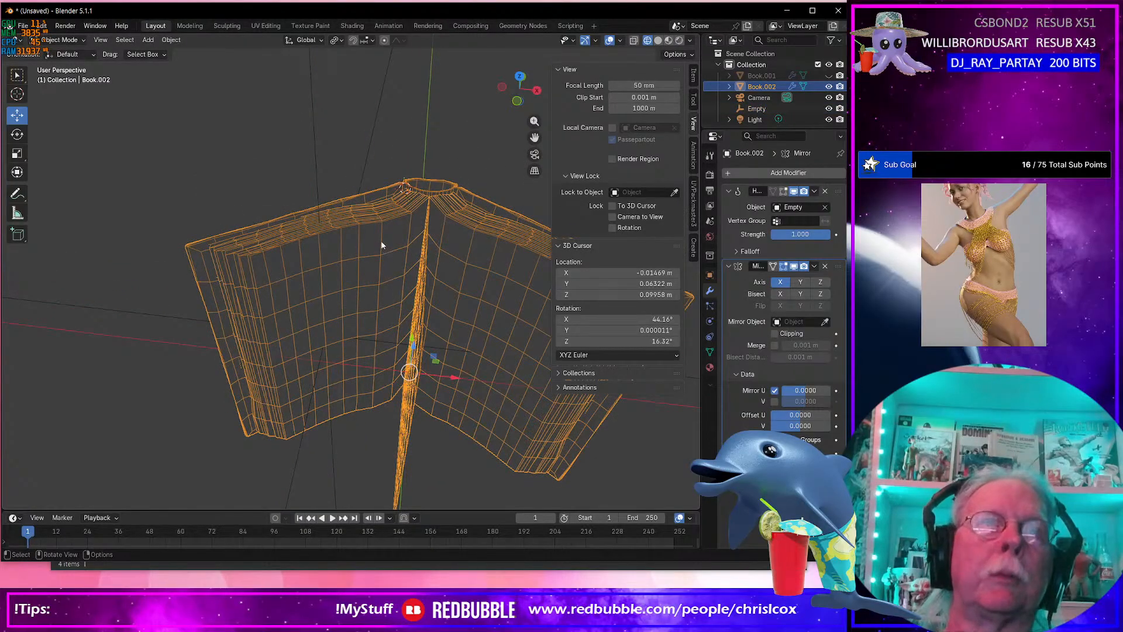
pyautogui.press('Tab')
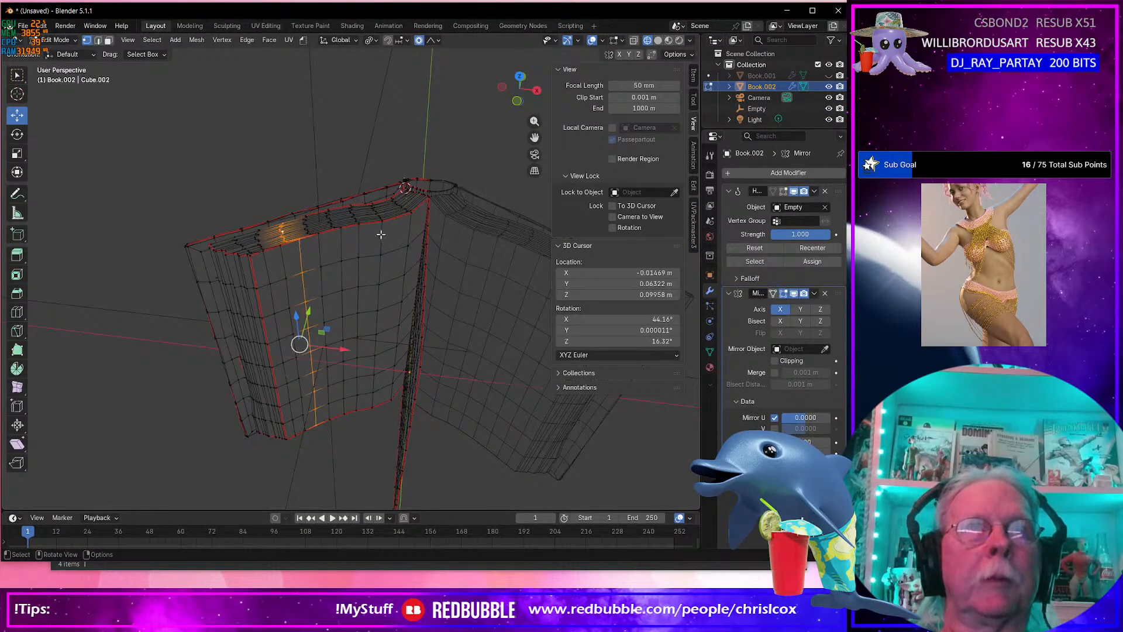
pyautogui.click(381, 226)
pyautogui.keyDown('ctrl'); pyautogui.click(379, 400); pyautogui.keyUp('ctrl')
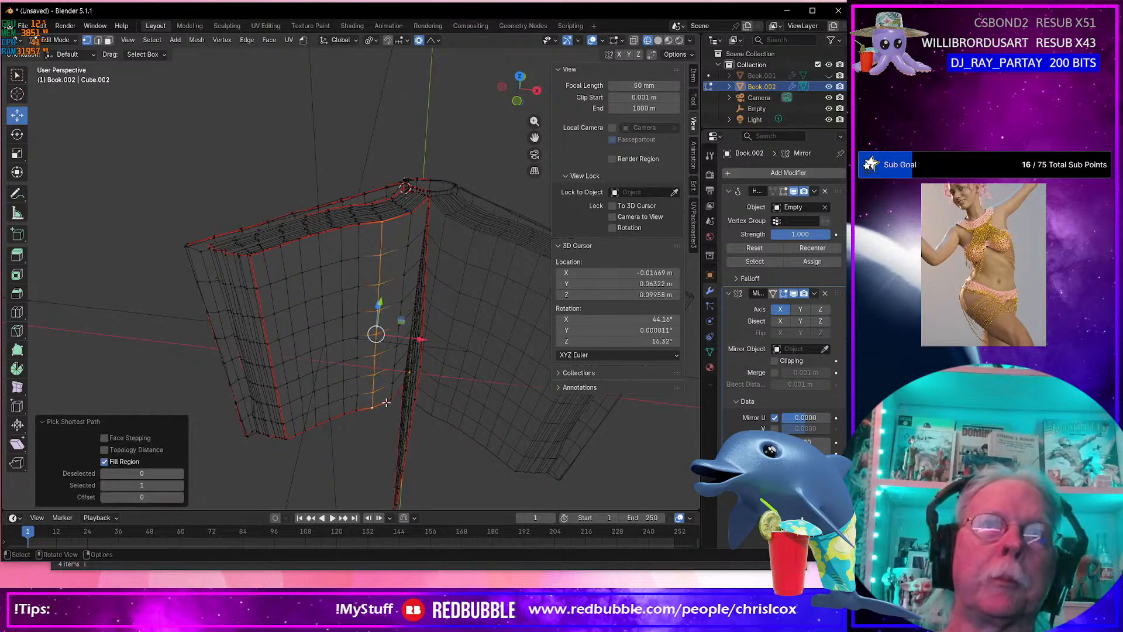
pyautogui.moveTo(379, 399); pyautogui.dragTo(409, 306, button='middle')
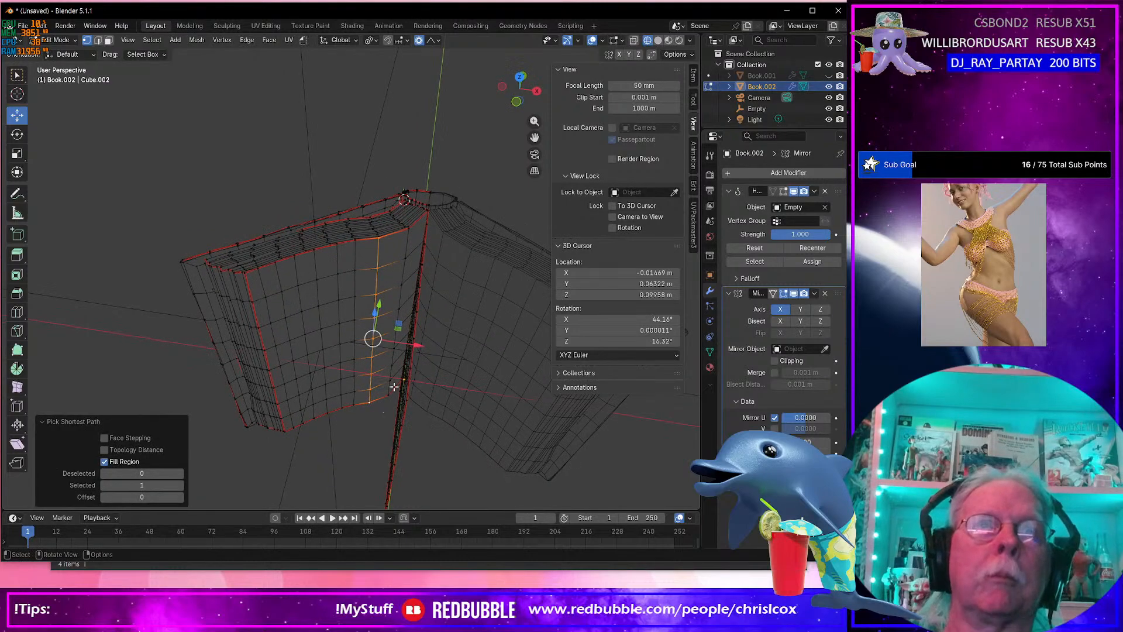
# Select the grid row just below the page front's top edge and distribute its vertices evenly with LoopTools Space.
pyautogui.click(422, 242)
pyautogui.keyDown('ctrl'); pyautogui.click(256, 300); pyautogui.keyUp('ctrl')
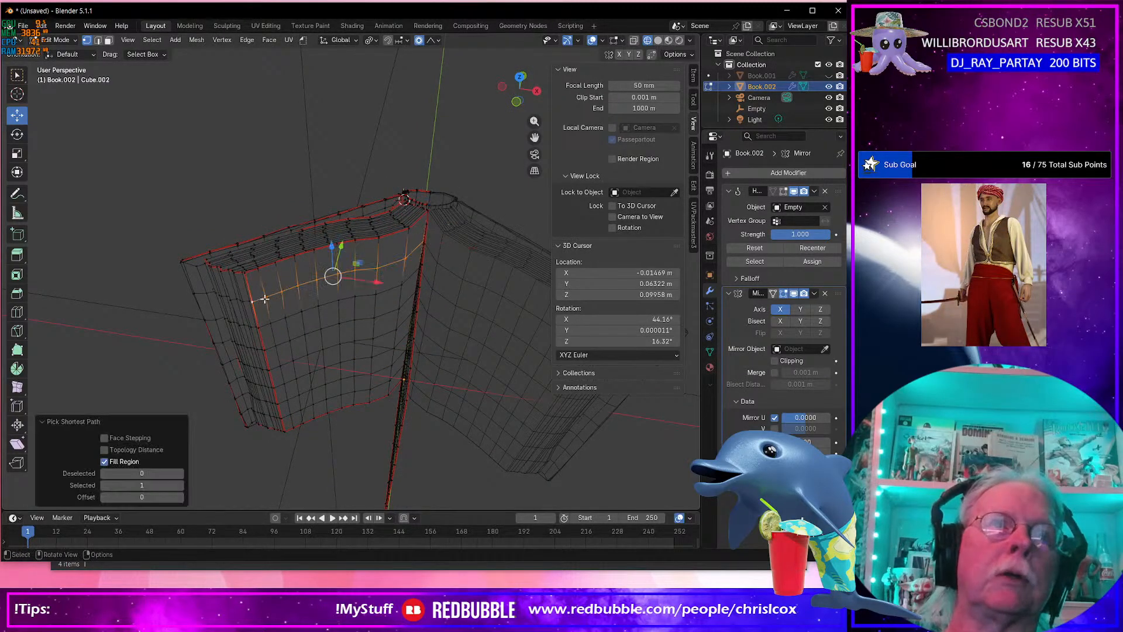
pyautogui.rightClick(262, 296)
pyautogui.moveTo(266, 279)
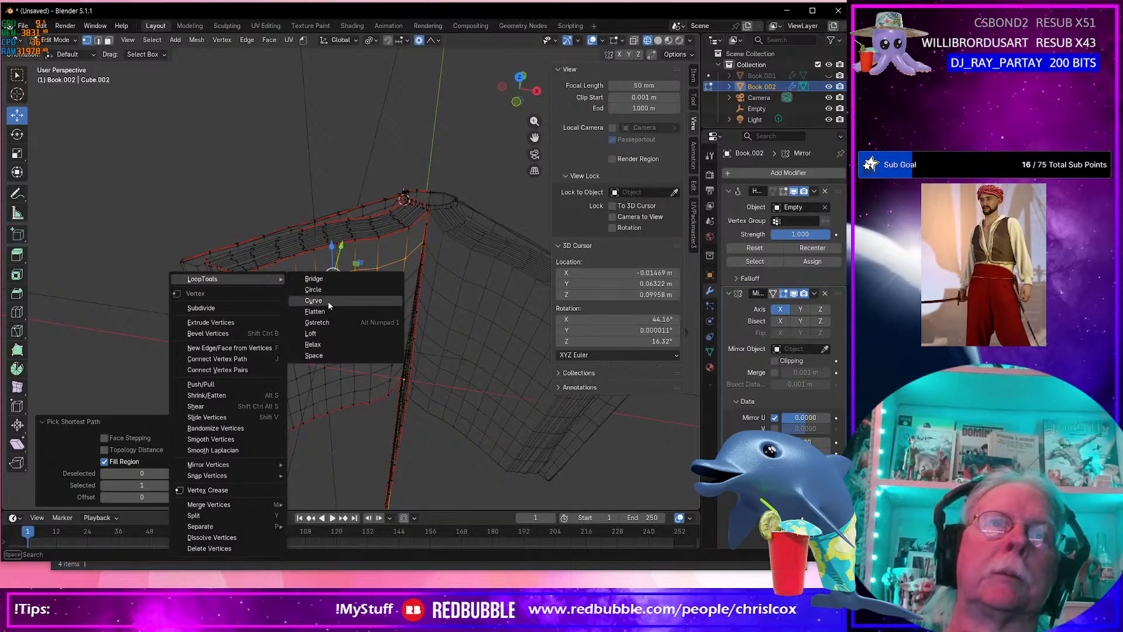
pyautogui.click(326, 354)
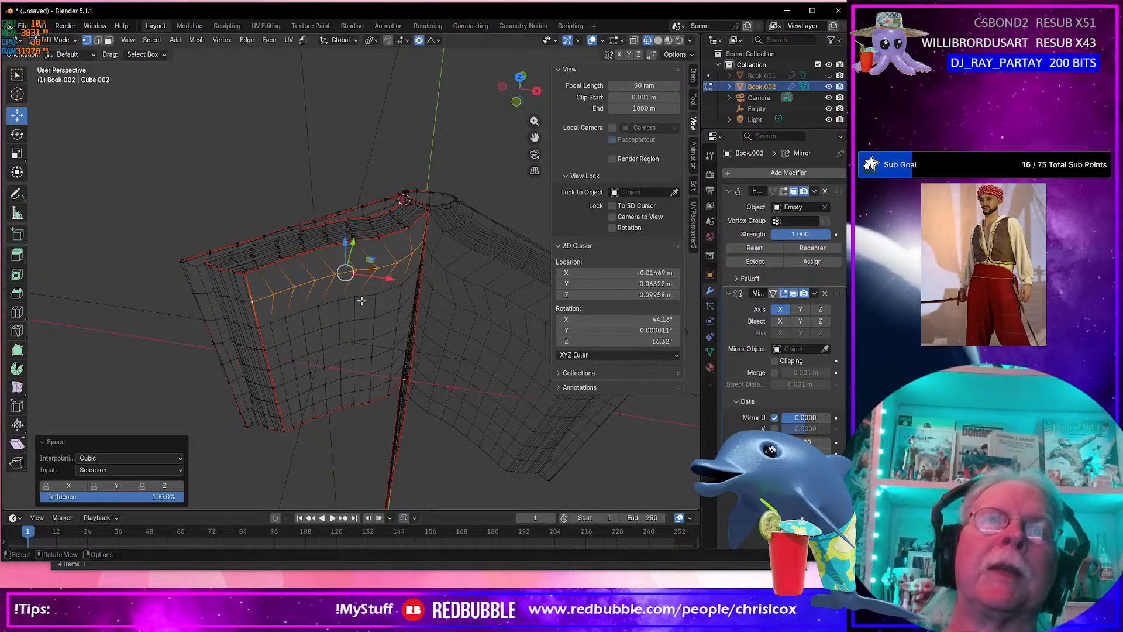
# Select the page front's top edge from the spine to the outer corner and distribute its vertices evenly with LoopTools Space.
pyautogui.scroll(3, 361, 300)
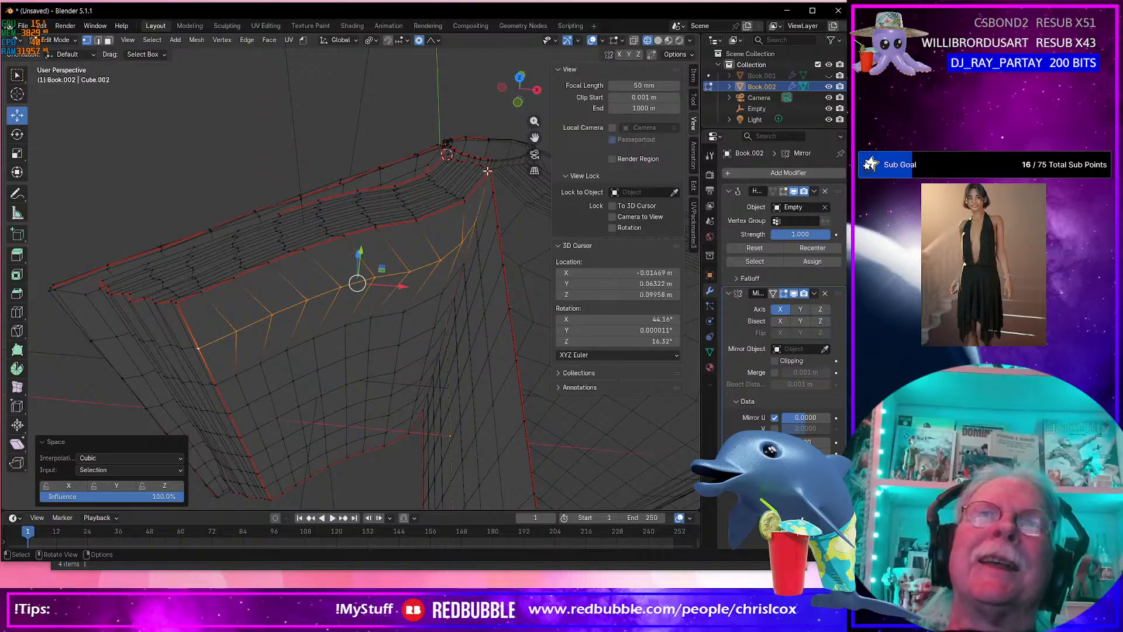
pyautogui.click(487, 170)
pyautogui.keyDown('ctrl'); pyautogui.click(176, 302); pyautogui.keyUp('ctrl')
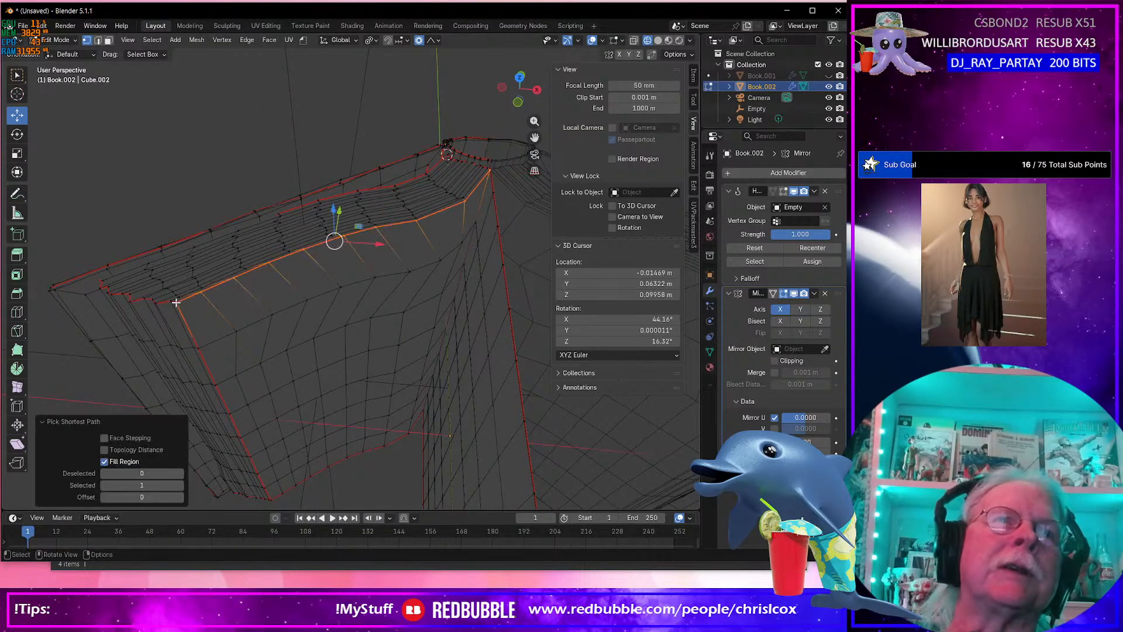
pyautogui.rightClick(175, 300)
pyautogui.moveTo(175, 281)
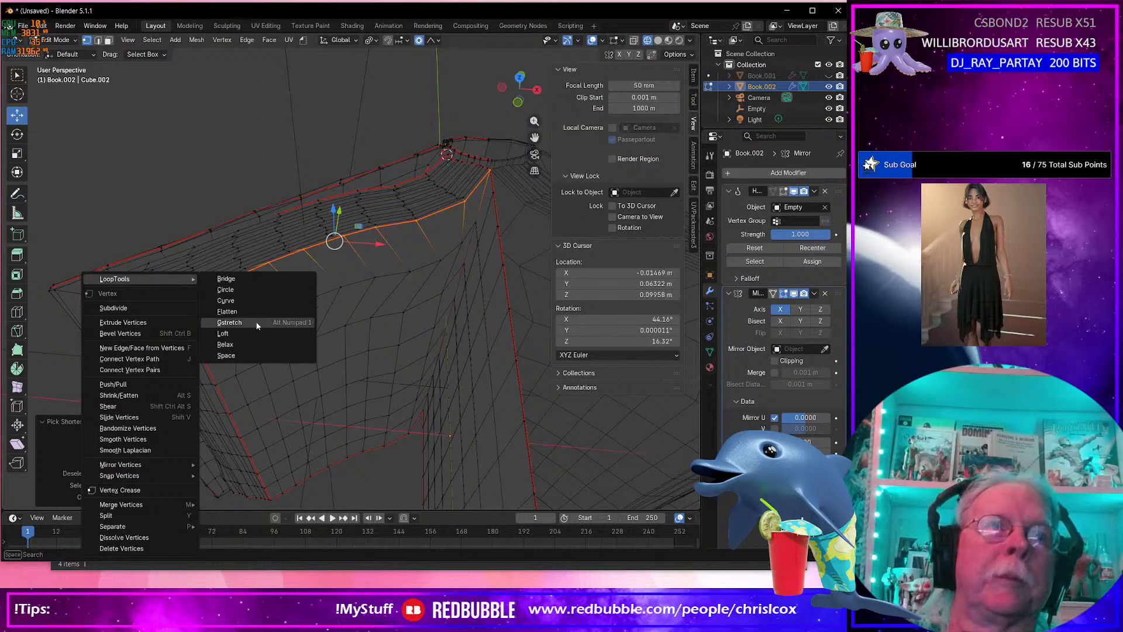
pyautogui.click(251, 354)
# Select the second grid row below the page front's top edge and even out its vertices with LoopTools Space.
pyautogui.moveTo(457, 246); pyautogui.dragTo(458, 205, button='middle')
pyautogui.click(458, 216)
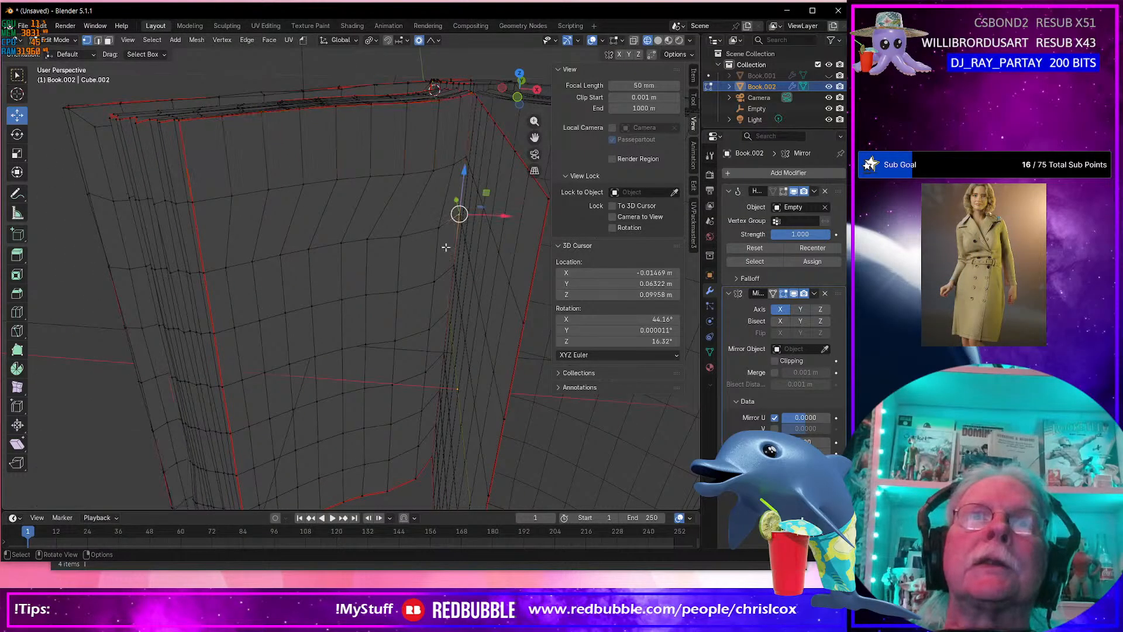
pyautogui.keyDown('ctrl'); pyautogui.click(206, 272); pyautogui.keyUp('ctrl')
pyautogui.rightClick(206, 272)
pyautogui.moveTo(206, 272)
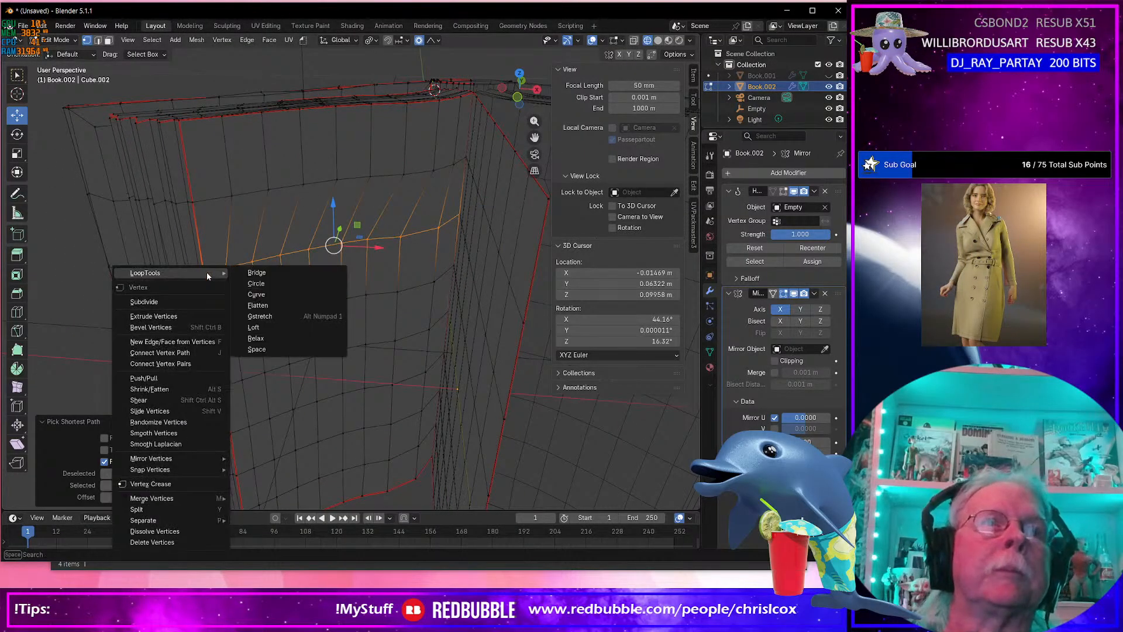
pyautogui.click(258, 350)
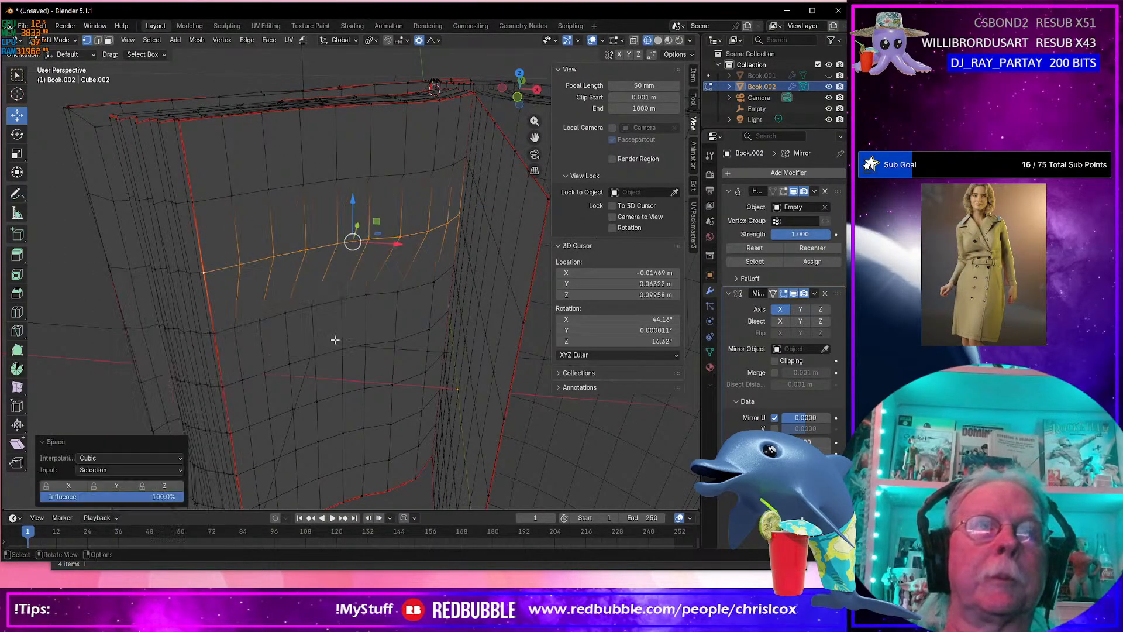
# Select the third grid row below the page front's top edge and space its vertices evenly with LoopTools Space.
pyautogui.click(452, 265)
pyautogui.keyDown('ctrl'); pyautogui.click(218, 330); pyautogui.keyUp('ctrl')
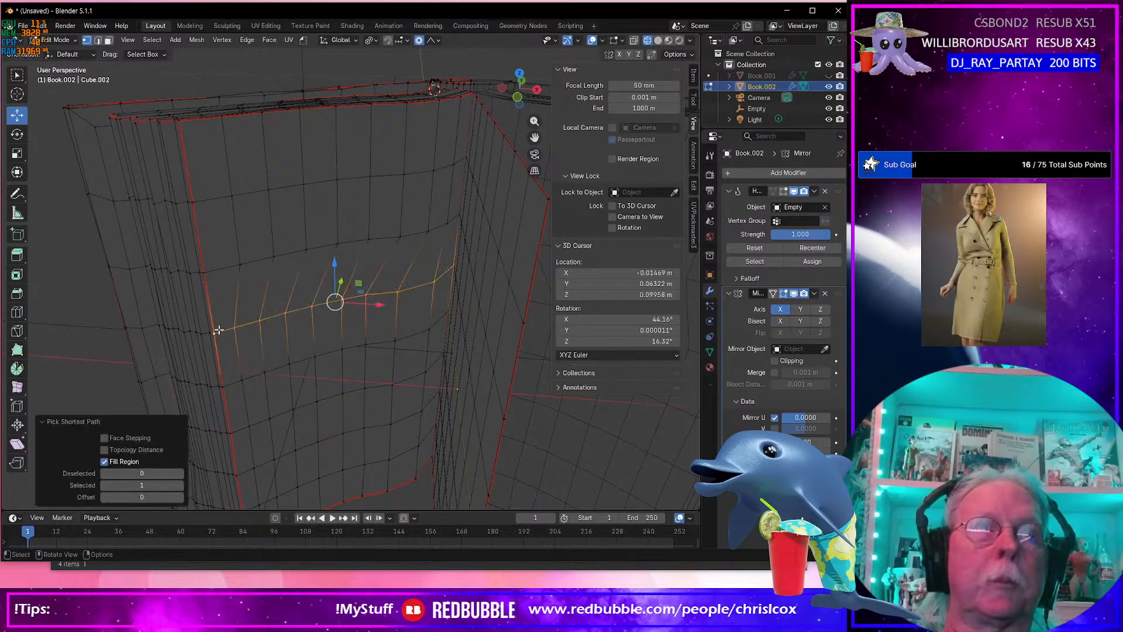
pyautogui.rightClick(219, 329)
pyautogui.moveTo(223, 280)
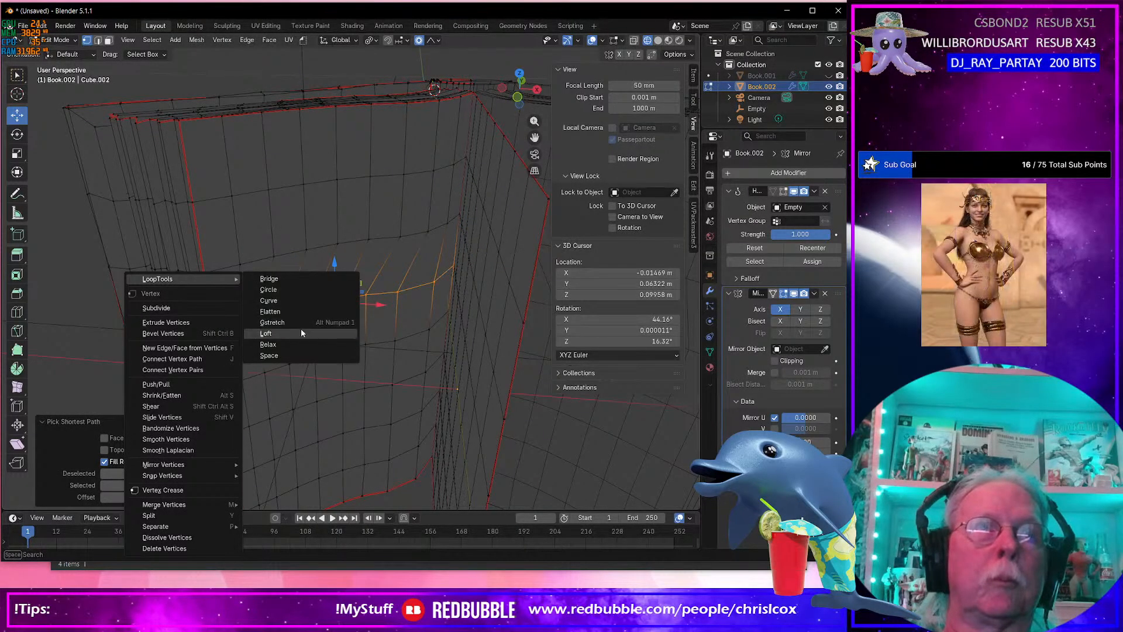
pyautogui.click(296, 354)
# Select the page front's fourth grid row below the top edge and apply LoopTools Space to it.
pyautogui.moveTo(311, 351); pyautogui.dragTo(328, 247, button='middle')
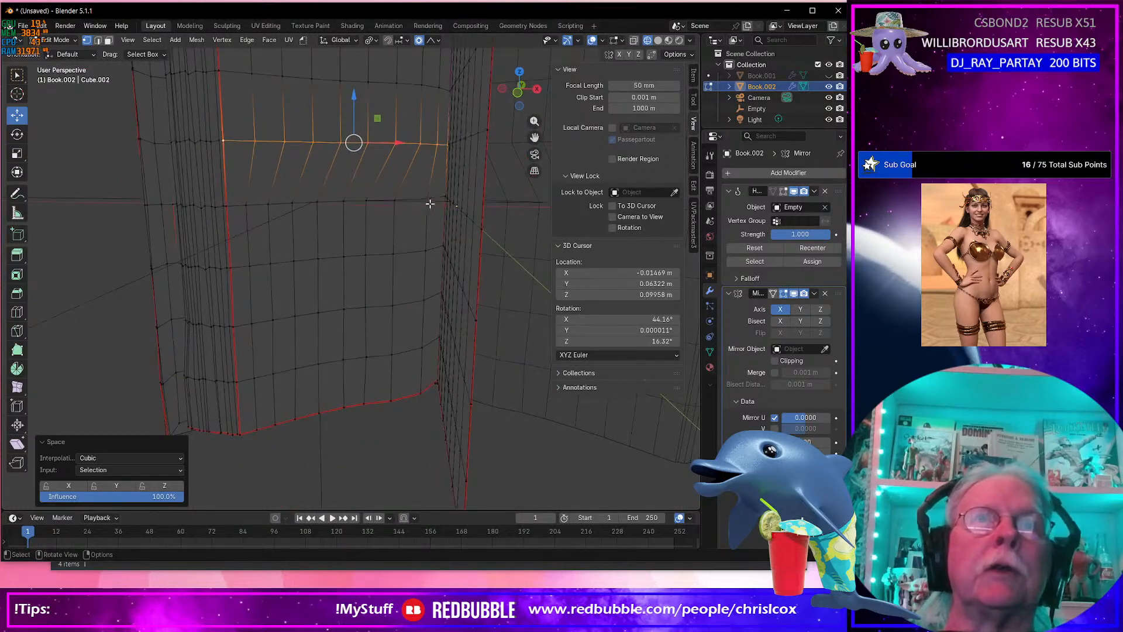
pyautogui.click(442, 196)
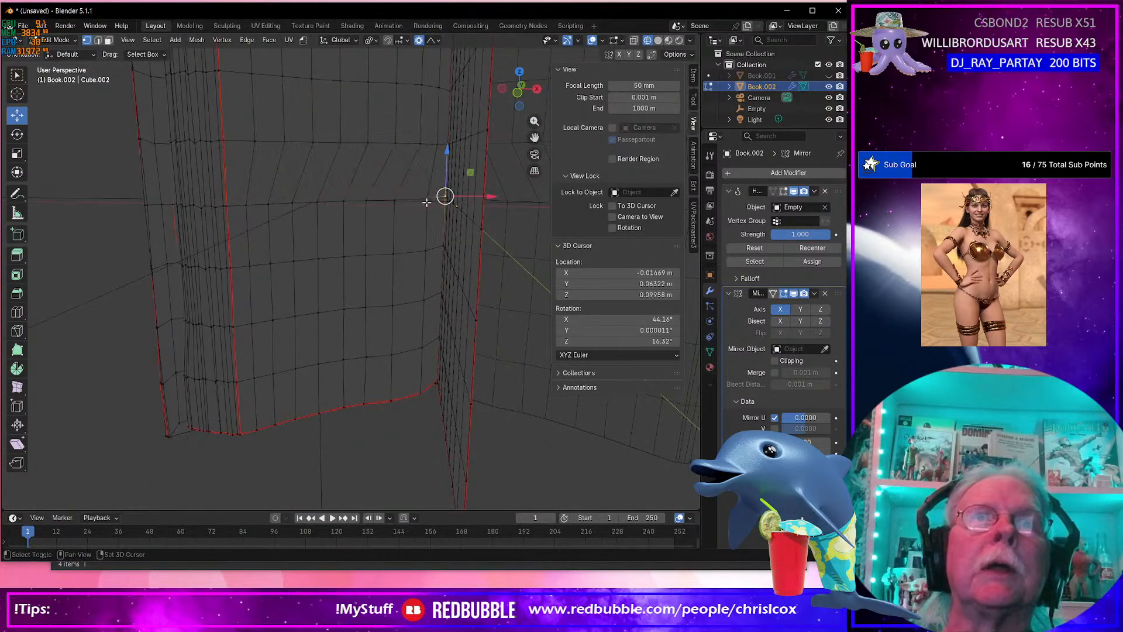
pyautogui.keyDown('ctrl'); pyautogui.keyDown('shift'); pyautogui.click(230, 206); pyautogui.keyUp('shift'); pyautogui.keyUp('ctrl')
pyautogui.rightClick(230, 206)
pyautogui.moveTo(231, 206)
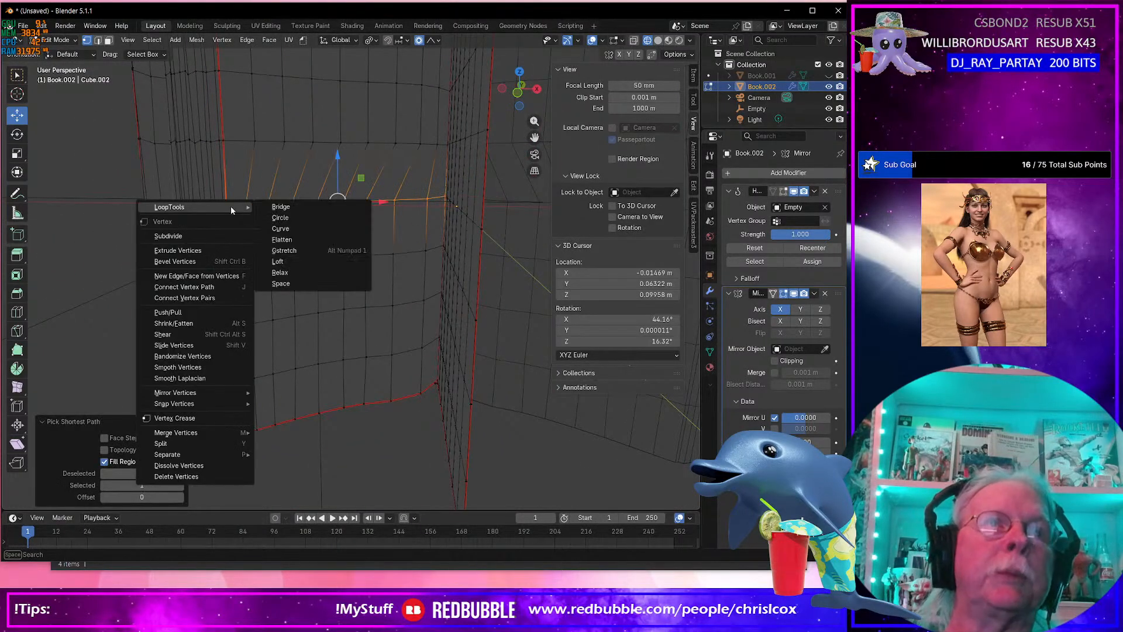
pyautogui.click(305, 283)
# Select the page front's fifth grid row below the top edge and distribute its vertices evenly with LoopTools Space.
pyautogui.click(444, 244)
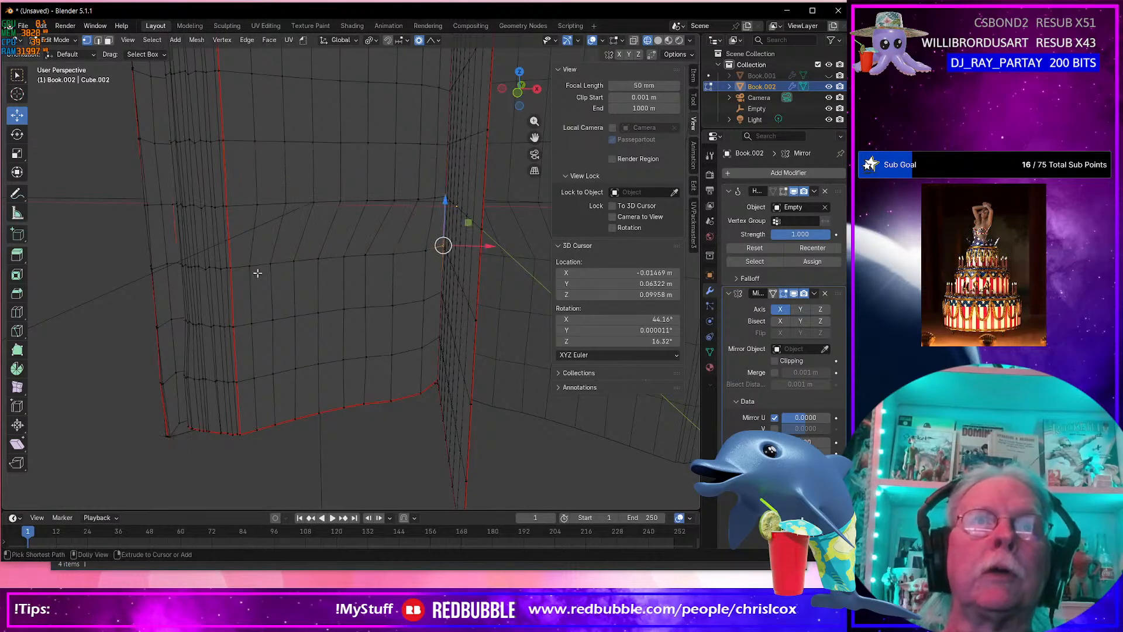
pyautogui.keyDown('ctrl'); pyautogui.keyDown('shift'); pyautogui.click(236, 266); pyautogui.keyUp('shift'); pyautogui.keyUp('ctrl')
pyautogui.rightClick(235, 267)
pyautogui.moveTo(235, 266)
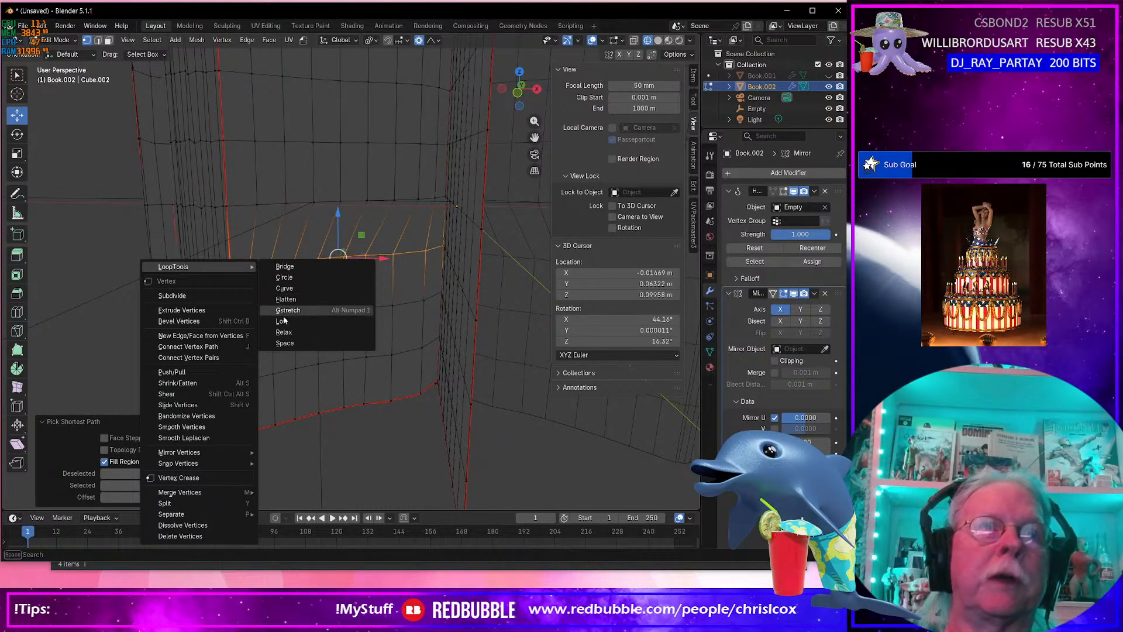
pyautogui.click(286, 344)
# Select the second grid row above the page front's bottom edge and even out its vertices with LoopTools Space.
pyautogui.moveTo(334, 310); pyautogui.dragTo(339, 314, button='middle')
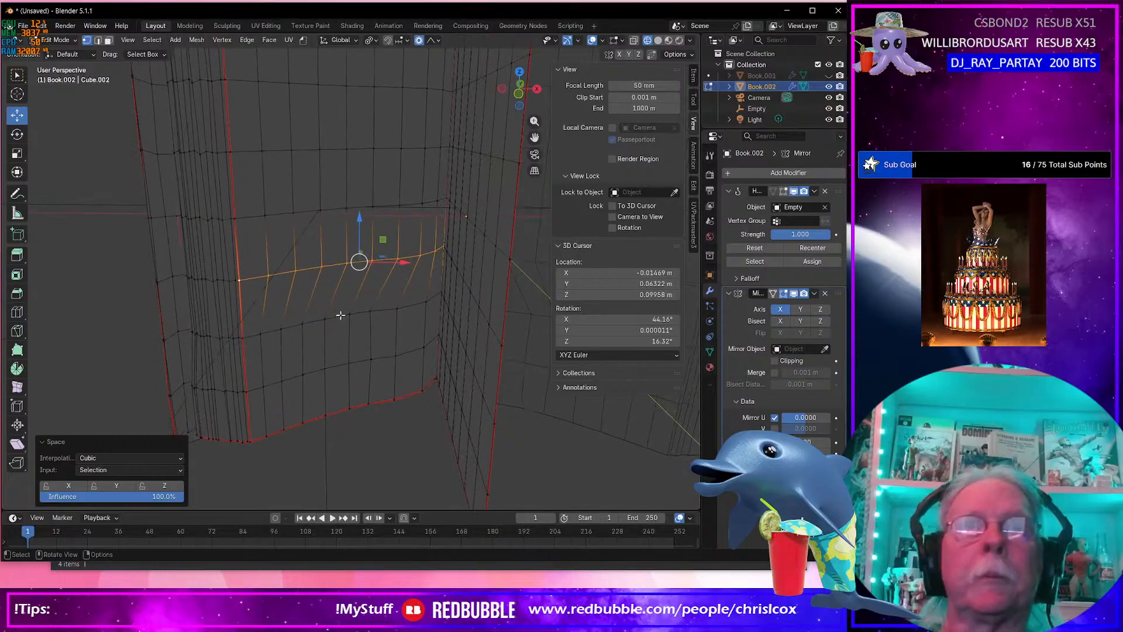
pyautogui.click(440, 291)
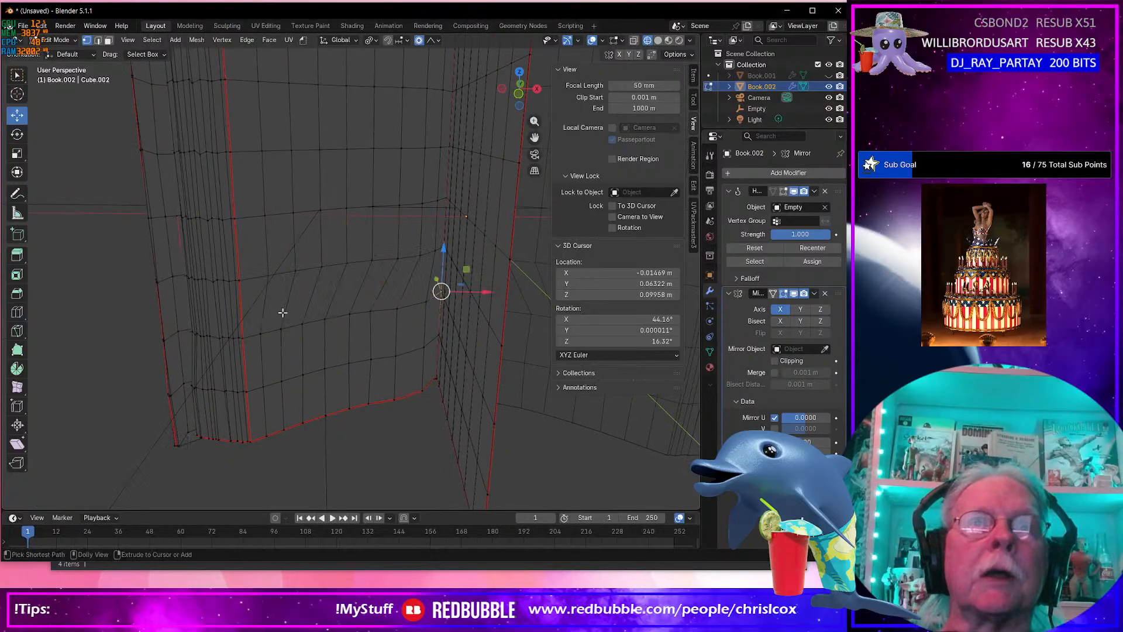
pyautogui.keyDown('ctrl'); pyautogui.click(247, 330); pyautogui.keyUp('ctrl')
pyautogui.rightClick(247, 332)
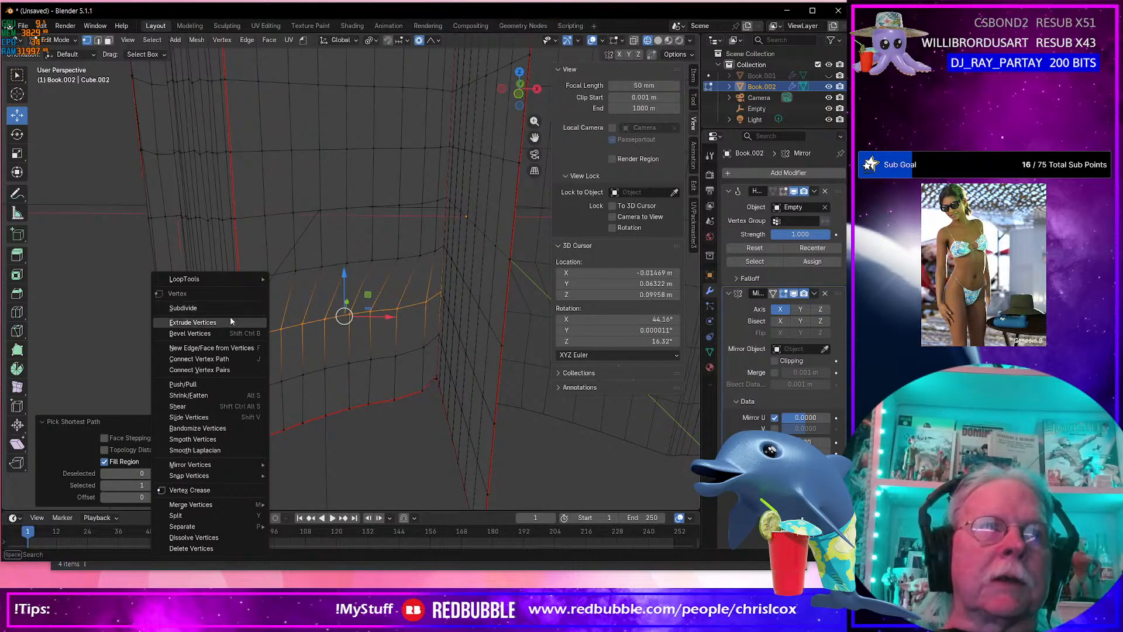
pyautogui.moveTo(220, 277)
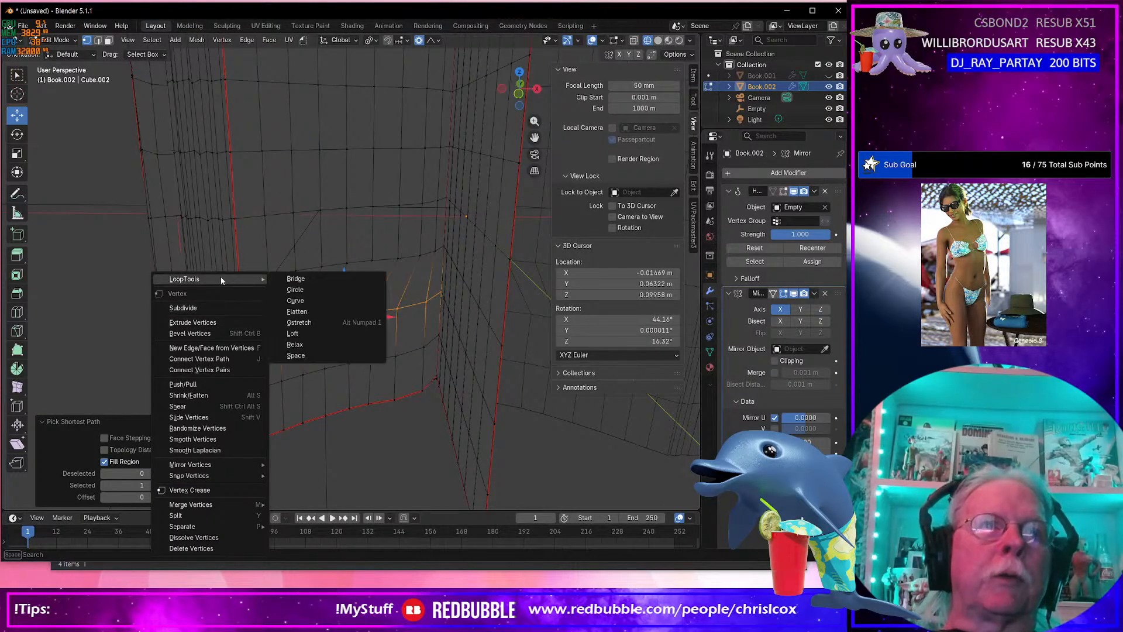
pyautogui.click(304, 356)
# Select the grid row just above the page front's bottom edge and distribute its vertices evenly with LoopTools Space.
pyautogui.click(437, 338)
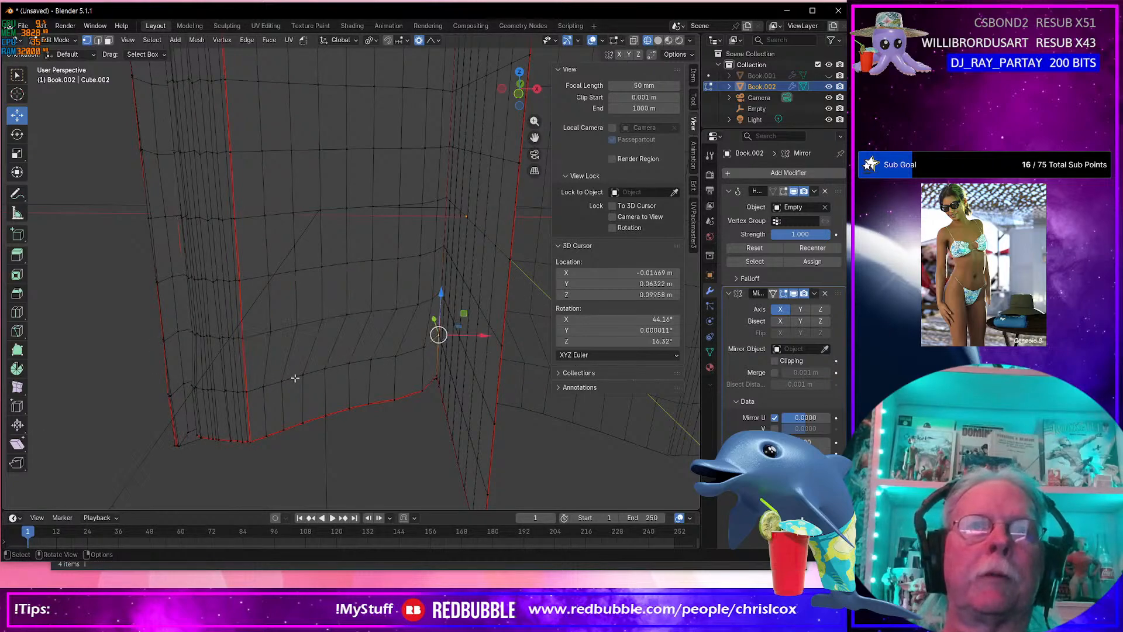
pyautogui.keyDown('ctrl'); pyautogui.click(248, 390); pyautogui.keyUp('ctrl')
pyautogui.moveTo(256, 388)
pyautogui.mouseDown(button='middle')
pyautogui.moveTo(237, 377)
pyautogui.moveTo(254, 371)
pyautogui.mouseUp(button='middle')
pyautogui.rightClick(255, 367)
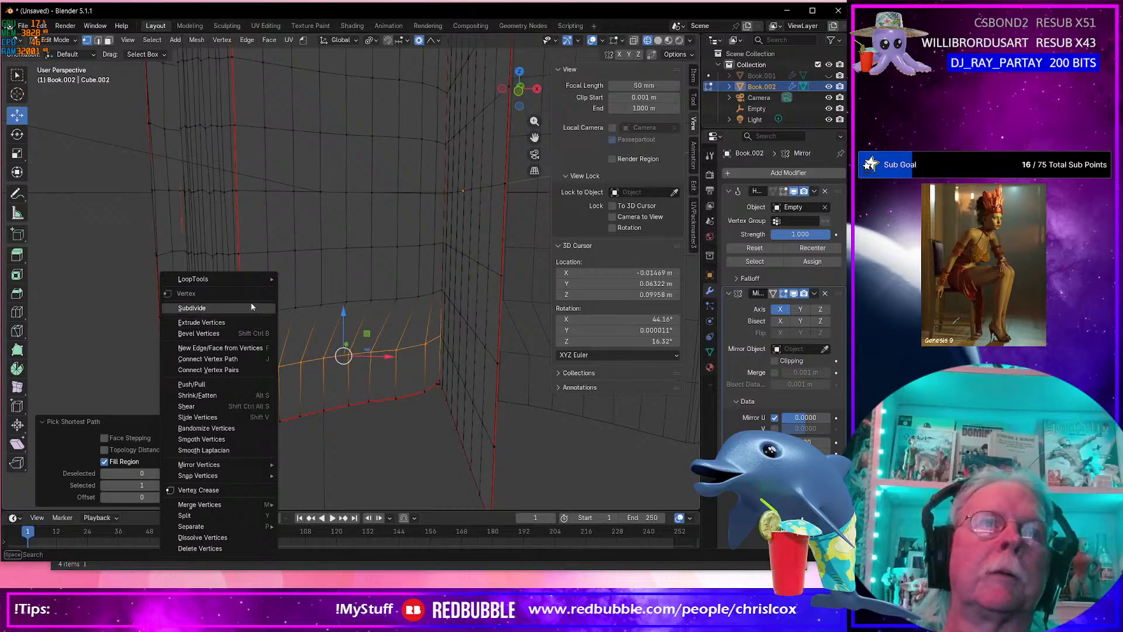
pyautogui.moveTo(251, 281)
pyautogui.click(328, 358)
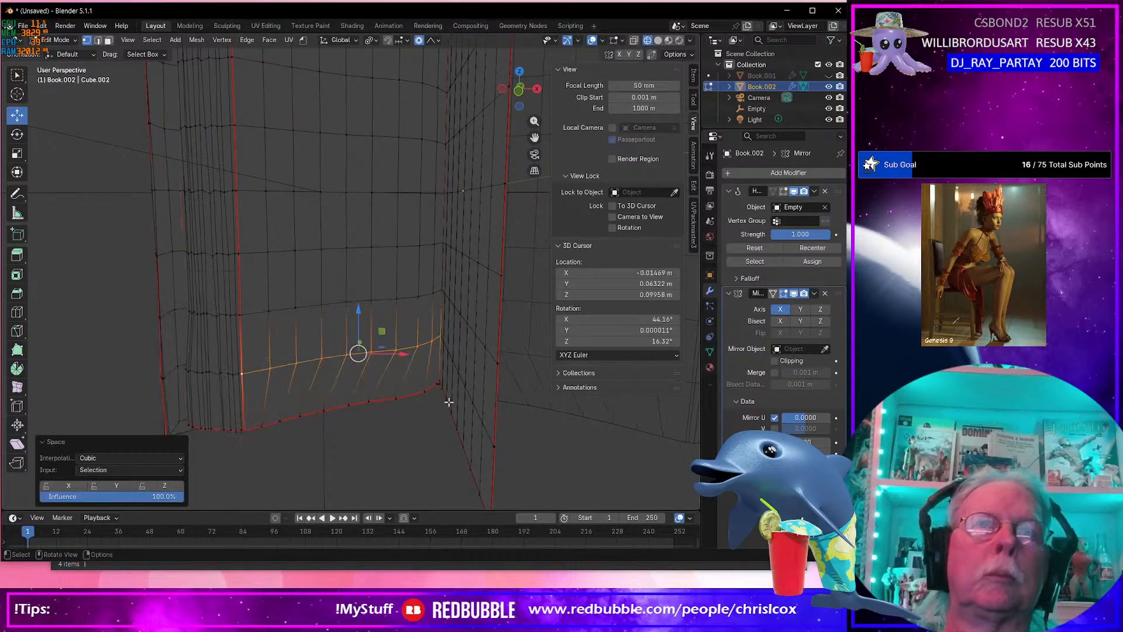
# Select the page front's bottom edge from the spine to the outer corner and space its vertices evenly with LoopTools Space.
pyautogui.moveTo(439, 380); pyautogui.dragTo(434, 388, button='middle')
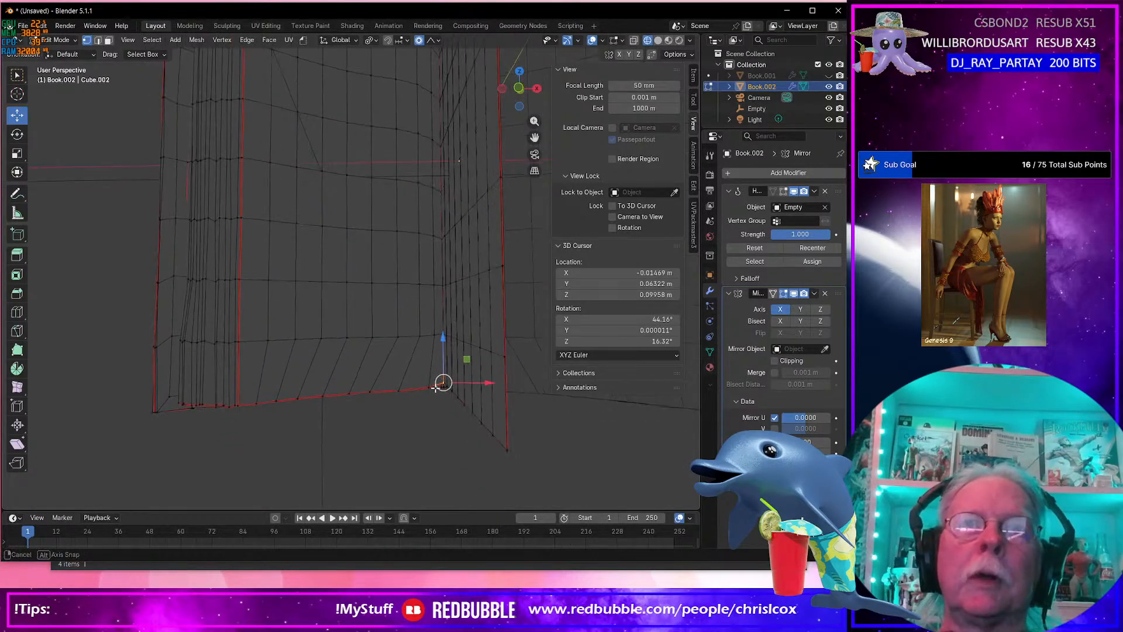
pyautogui.keyDown('ctrl'); pyautogui.keyDown('shift'); pyautogui.click(246, 401); pyautogui.keyUp('shift'); pyautogui.keyUp('ctrl')
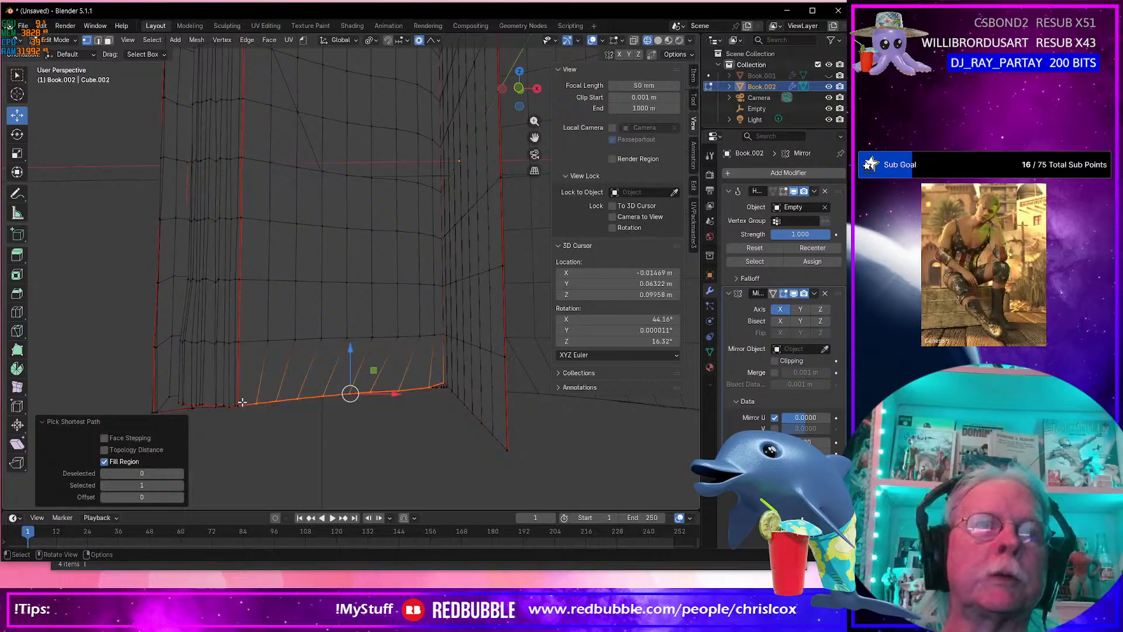
pyautogui.rightClick(246, 405)
pyautogui.moveTo(233, 279)
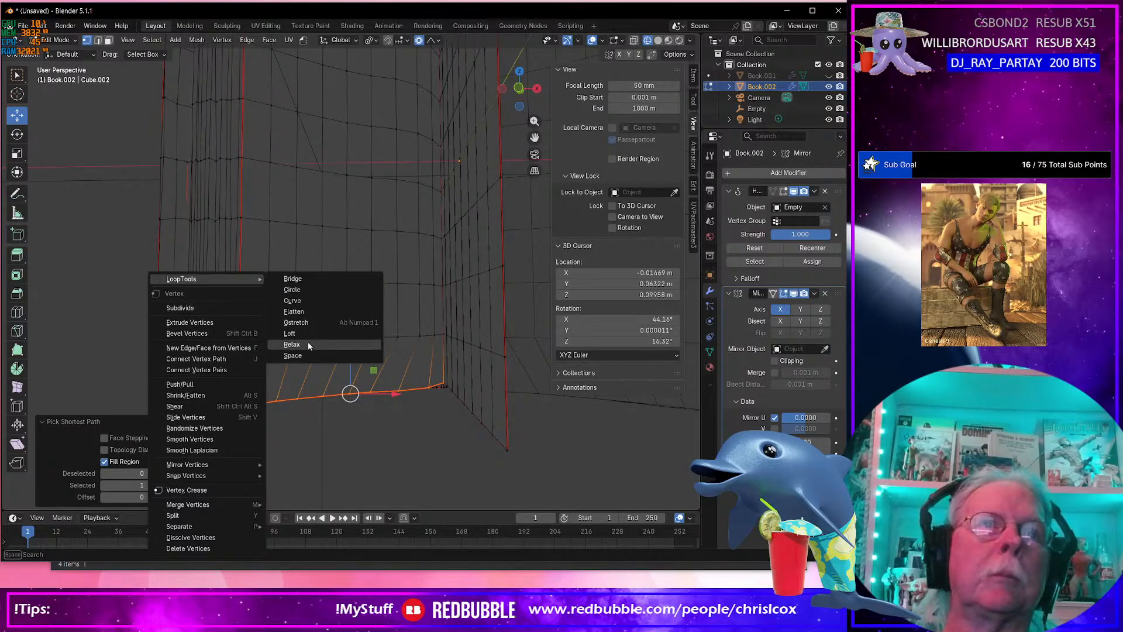
pyautogui.click(308, 356)
pyautogui.moveTo(310, 358); pyautogui.dragTo(328, 366, button='middle')
pyautogui.scroll(-3, 333, 344)
pyautogui.press('Tab')
pyautogui.moveTo(337, 327)
pyautogui.mouseDown(button='middle')
pyautogui.moveTo(344, 305)
pyautogui.moveTo(343, 318)
pyautogui.mouseUp(button='middle')
pyautogui.press('Tab')
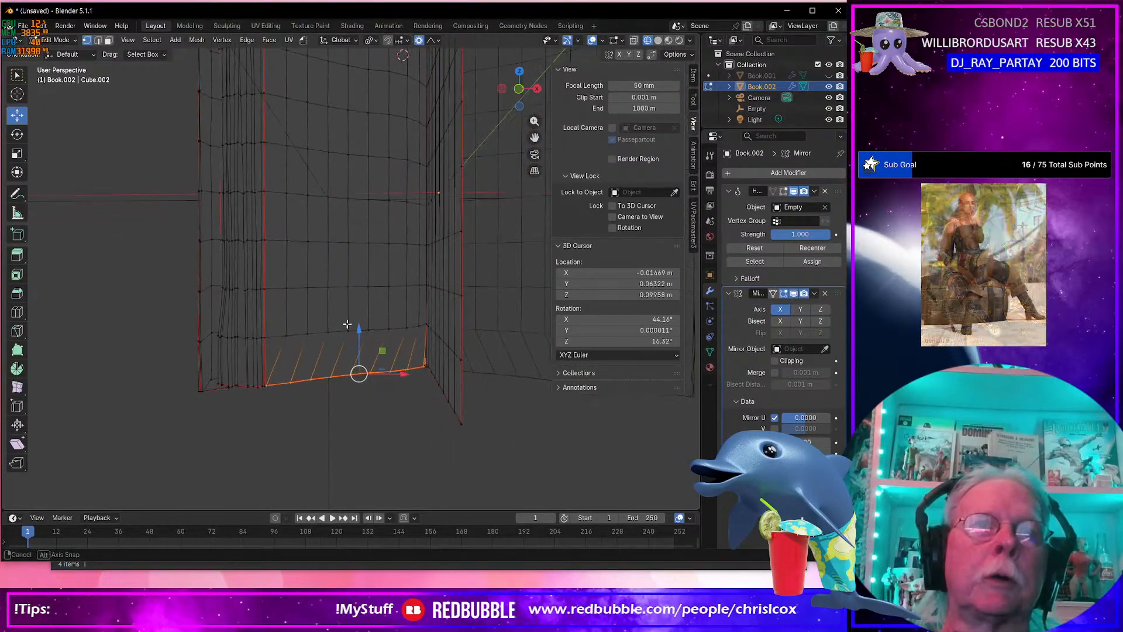
pyautogui.scroll(2, 272, 385)
pyautogui.moveTo(272, 385); pyautogui.dragTo(301, 371, button='middle')
pyautogui.keyDown('shift'); pyautogui.click(245, 281); pyautogui.keyUp('shift')
pyautogui.rightClick(267, 280)
pyautogui.moveTo(267, 280)
pyautogui.click(316, 285)
pyautogui.moveTo(316, 285); pyautogui.dragTo(260, 283, button='middle')
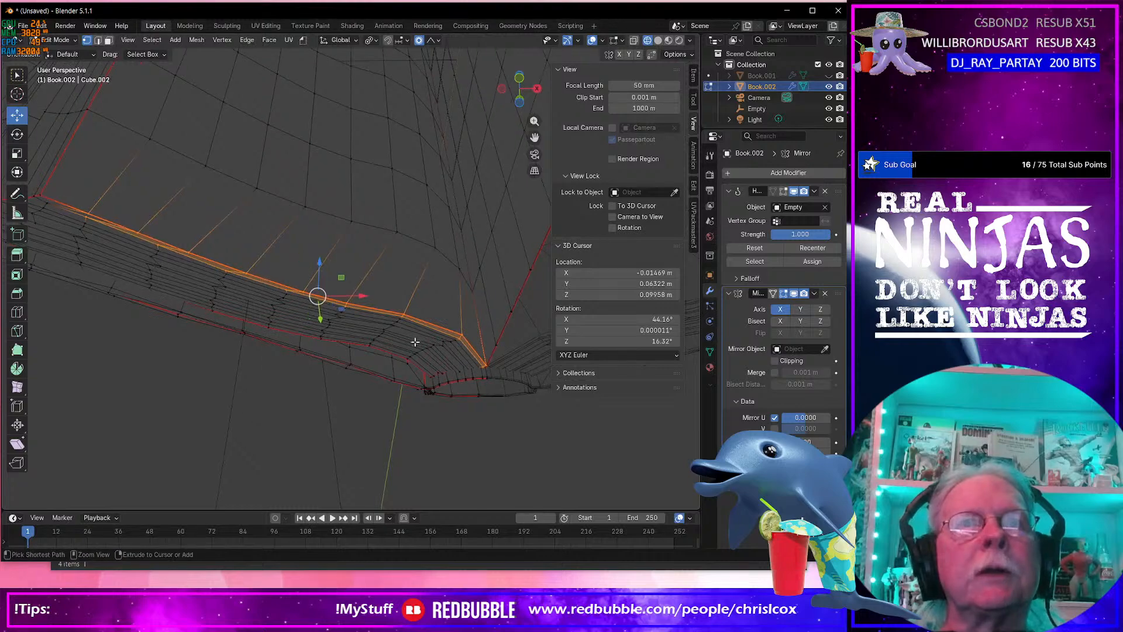
pyautogui.hotkey('ctrl', 'z')
pyautogui.hotkey('ctrl', 'z')
pyautogui.hotkey('ctrl', 'z')
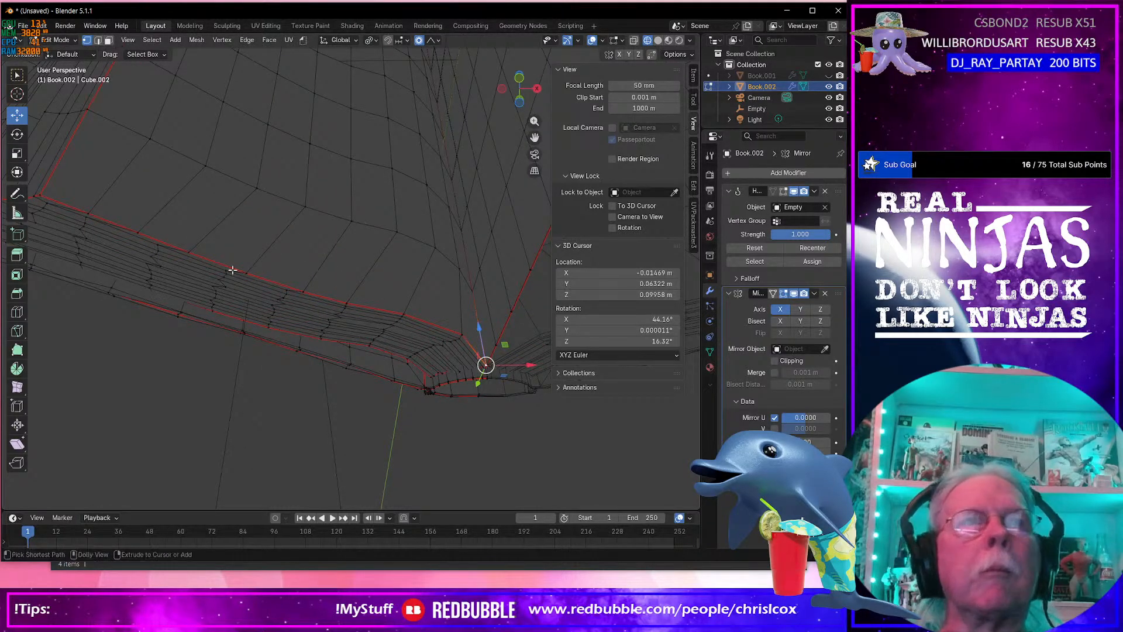
# Reselect only the page front's bottom edge, starting at the spine corner, and reapply LoopTools Space.
pyautogui.keyDown('ctrl'); pyautogui.click(47, 192); pyautogui.keyUp('ctrl')
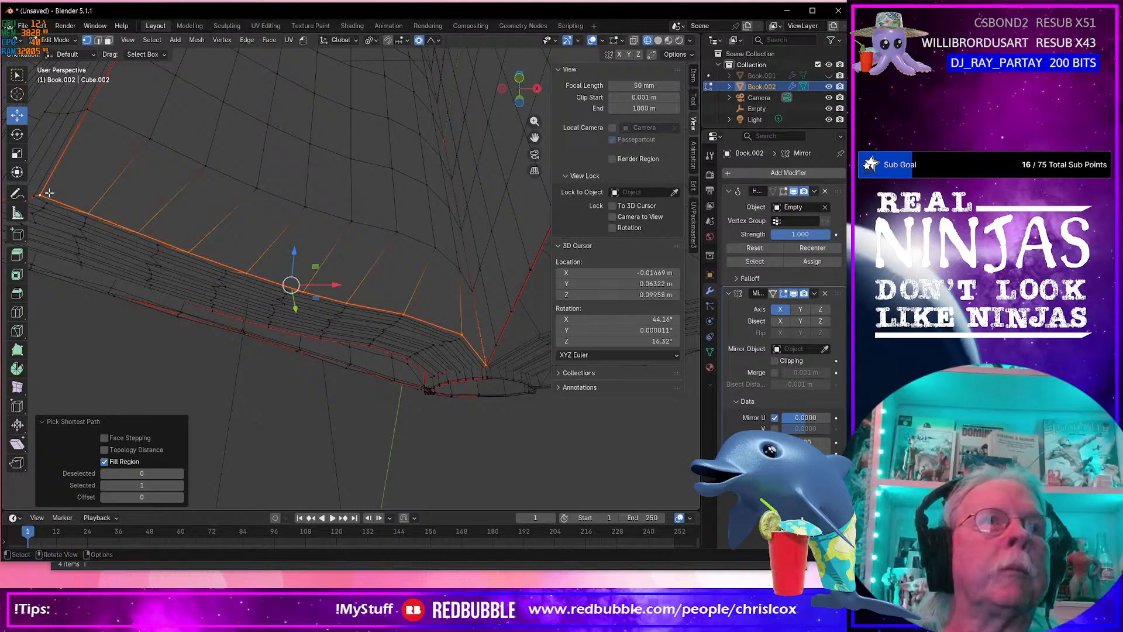
pyautogui.rightClick(47, 192)
pyautogui.moveTo(52, 193)
pyautogui.click(150, 269)
# Leave Edit Mode and examine the mirrored book's evened grid from the front, side and spine end.
pyautogui.moveTo(257, 262); pyautogui.dragTo(445, 283, button='middle')
pyautogui.press('Tab')
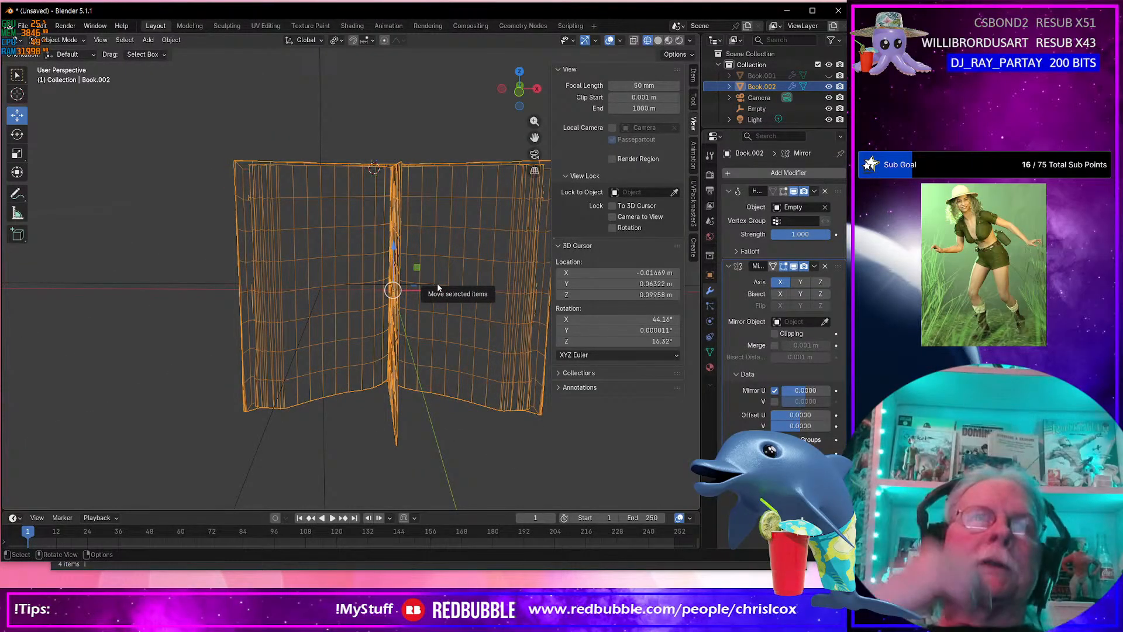
pyautogui.moveTo(434, 291); pyautogui.dragTo(311, 355, button='middle')
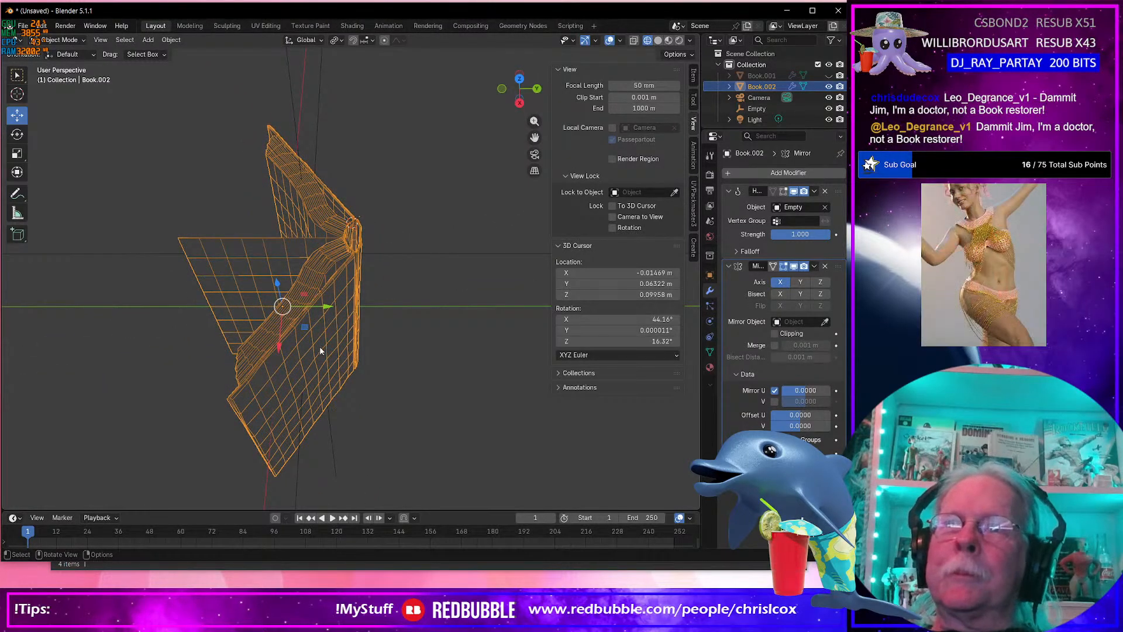
pyautogui.scroll(3, 277, 348)
pyautogui.keyDown('shift'); pyautogui.moveTo(303, 349); pyautogui.dragTo(531, 436, button='middle'); pyautogui.keyUp('shift')
pyautogui.keyDown('shift'); pyautogui.moveTo(483, 383); pyautogui.dragTo(384, 419, button='middle'); pyautogui.keyUp('shift')
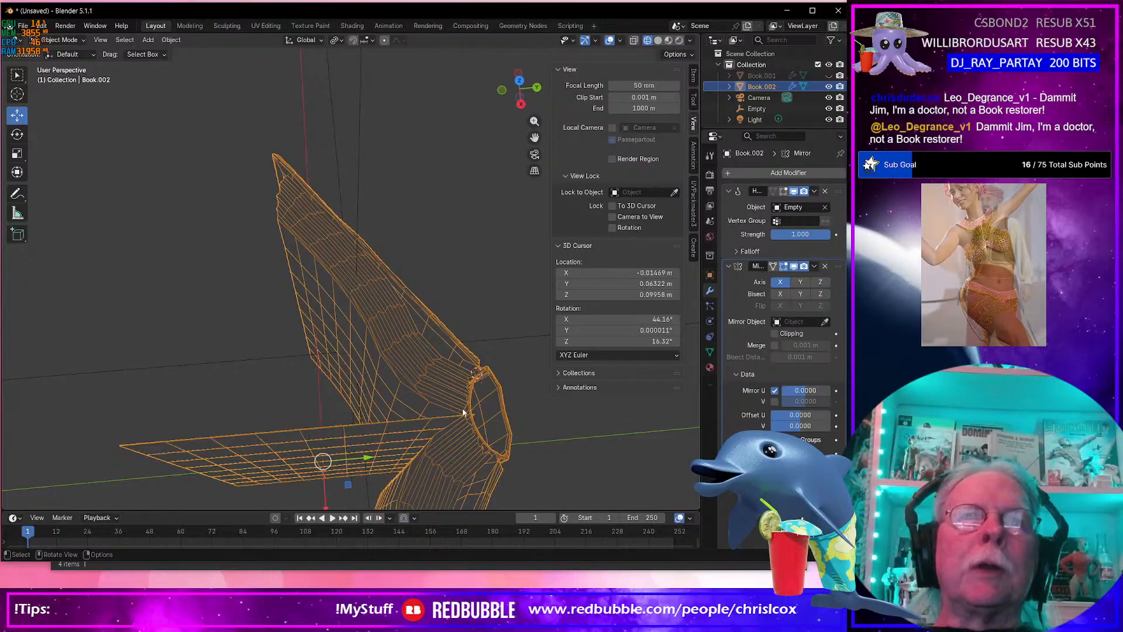
pyautogui.moveTo(399, 381); pyautogui.dragTo(482, 331, button='middle')
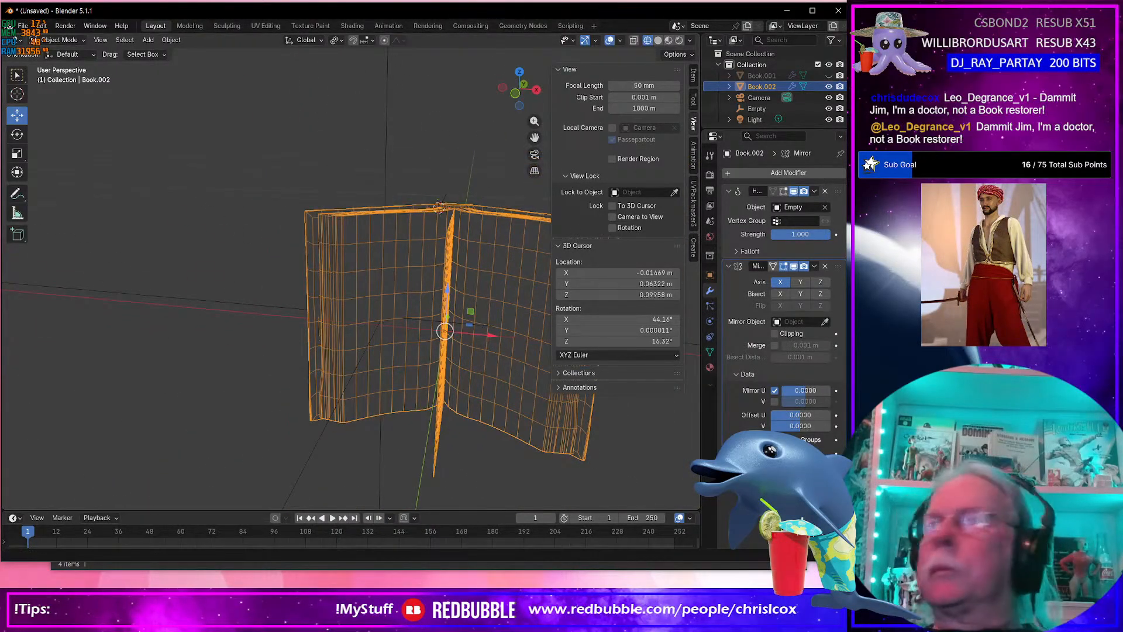
pyautogui.hotkey('alt', 'Tab')
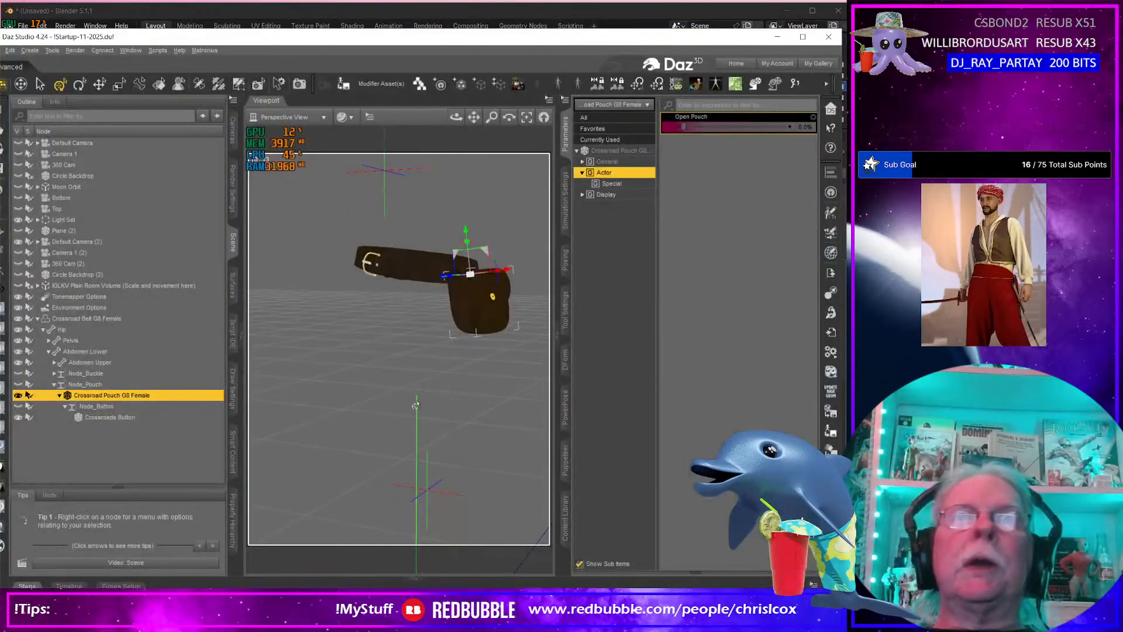
pyautogui.moveTo(452, 436); pyautogui.dragTo(446, 433, button='middle')
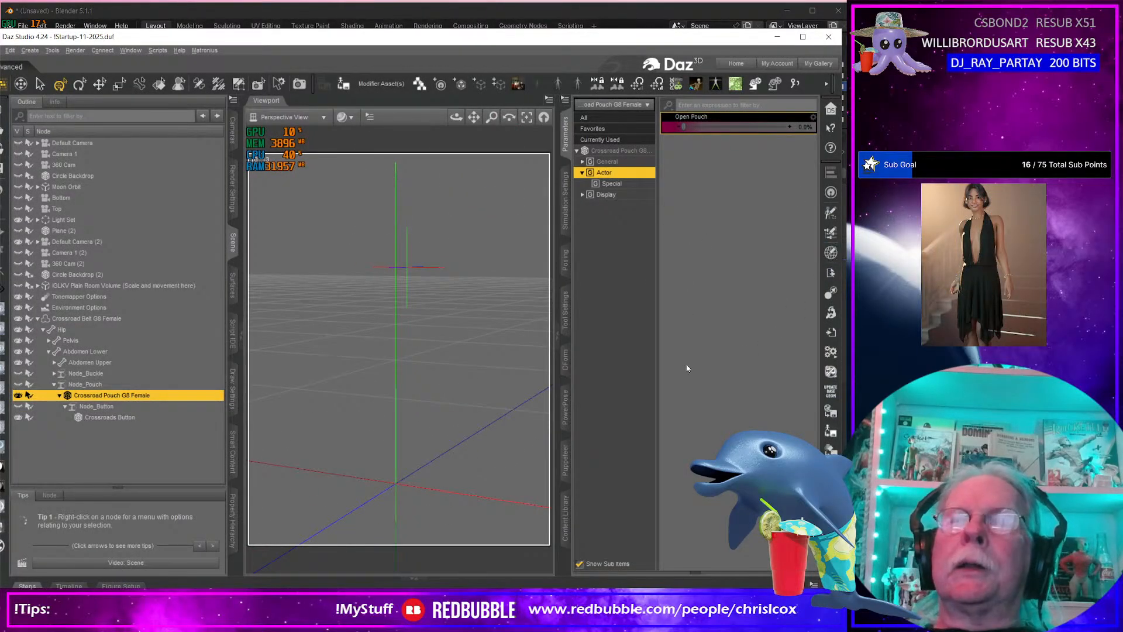
pyautogui.hotkey('alt', 'Tab')
pyautogui.hotkey('alt', 'Tab')
pyautogui.hotkey('alt', 'Tab')
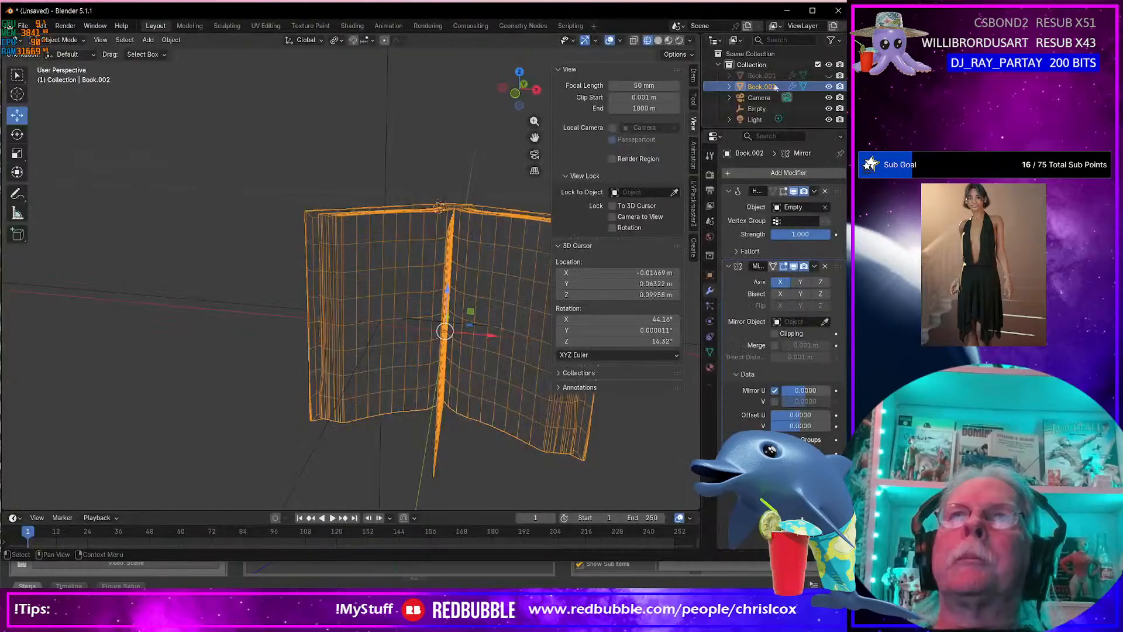
# Unhide the closed book Book.001 and select it to view it together with the open Book.002.
pyautogui.click(829, 75)
pyautogui.click(767, 75)
pyautogui.moveTo(508, 273); pyautogui.dragTo(480, 297, button='middle')
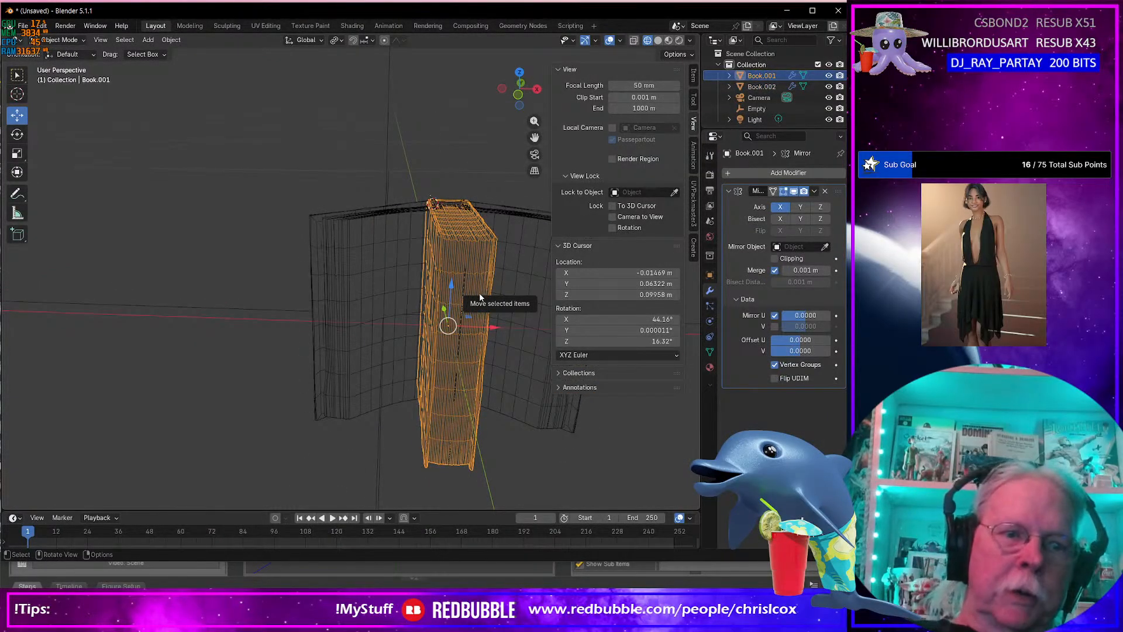
# Start a Wavefront OBJ export of the closed book limited to the selection, saving into D:\Projects\Fantasy\Raven Hex\WIP.
pyautogui.hotkey('ctrl', 'e')
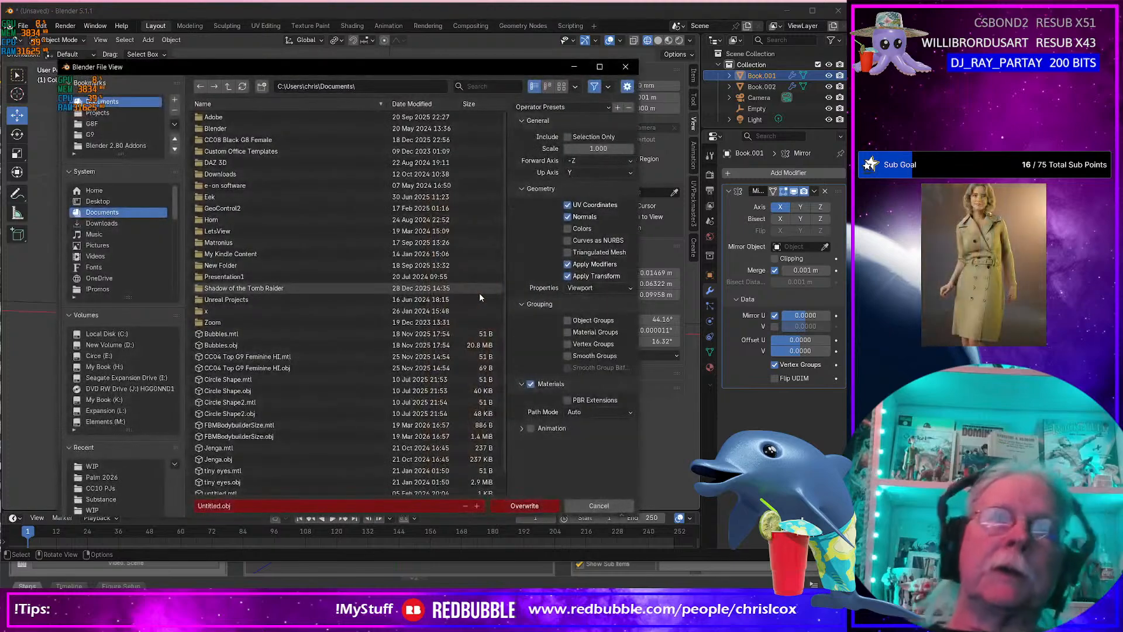
pyautogui.click(562, 108)
pyautogui.click(541, 136)
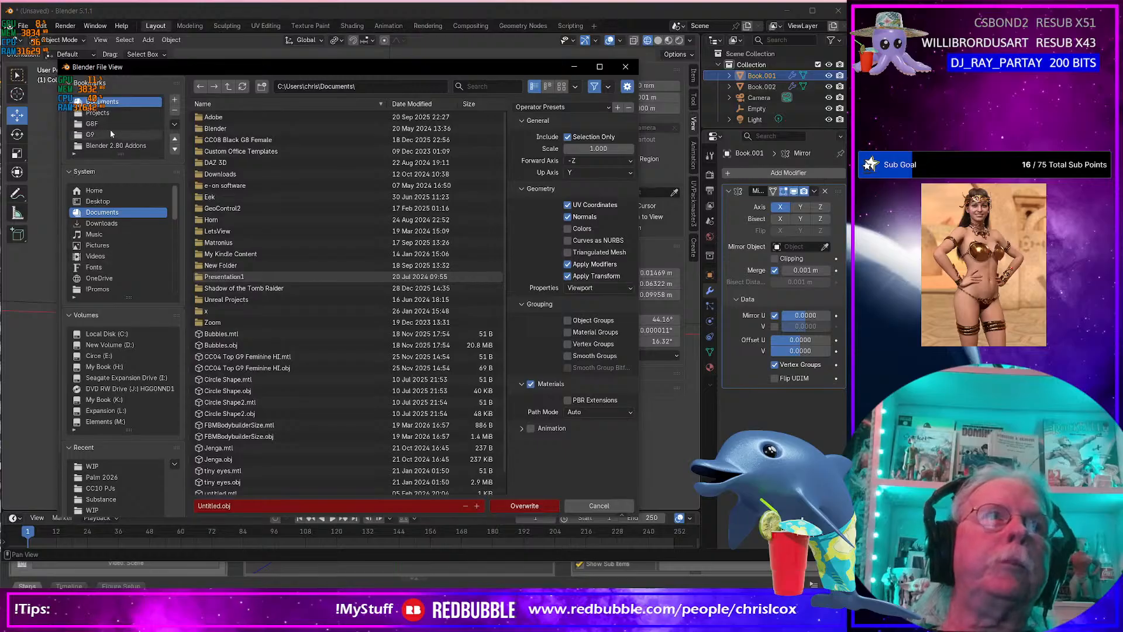
pyautogui.click(108, 113)
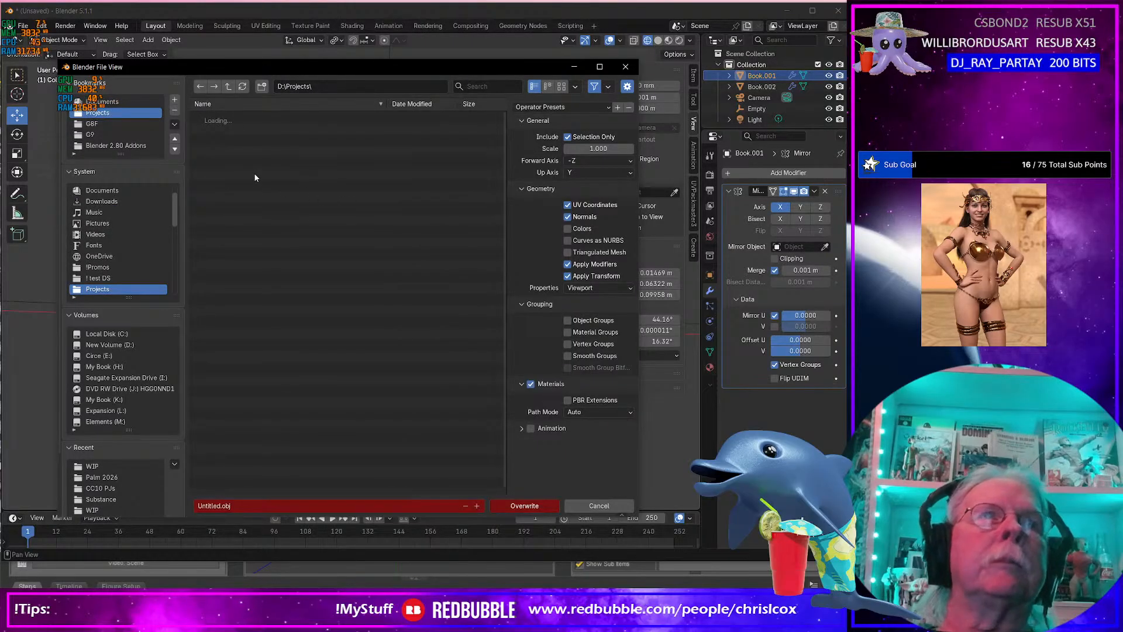
pyautogui.scroll(-10, 251, 158)
pyautogui.scroll(-15, 251, 159)
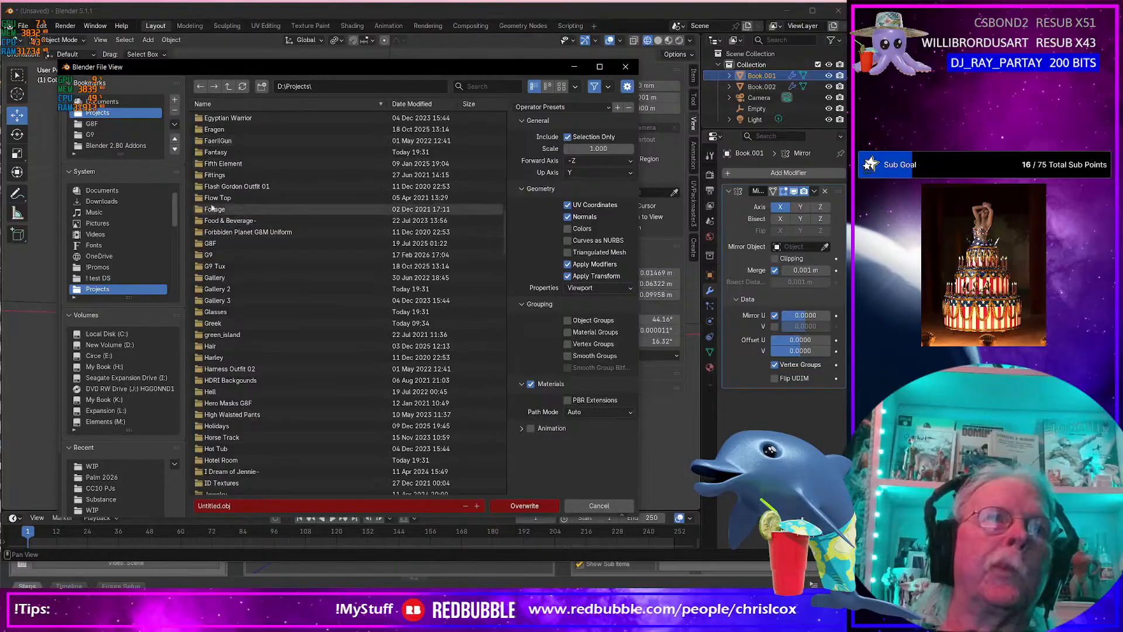
pyautogui.doubleClick(220, 152)
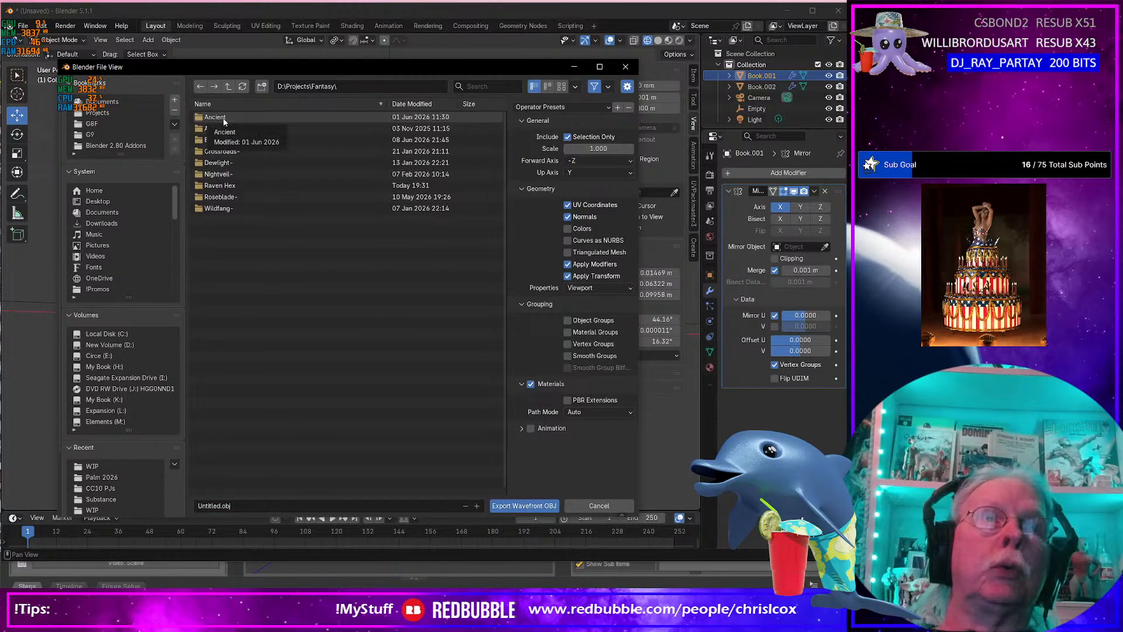
pyautogui.doubleClick(220, 186)
pyautogui.click(222, 152)
pyautogui.doubleClick(222, 151)
# Name the export file Raven Hex Spellbook and export the closed book as OBJ.
pyautogui.click(240, 507)
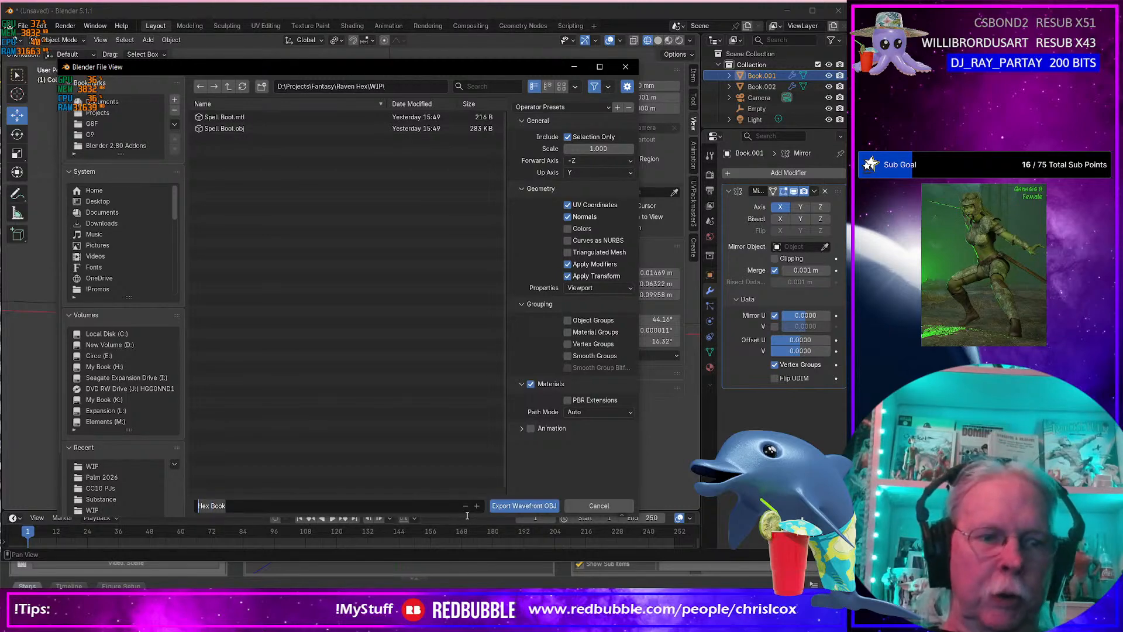
pyautogui.write('Ra ve')
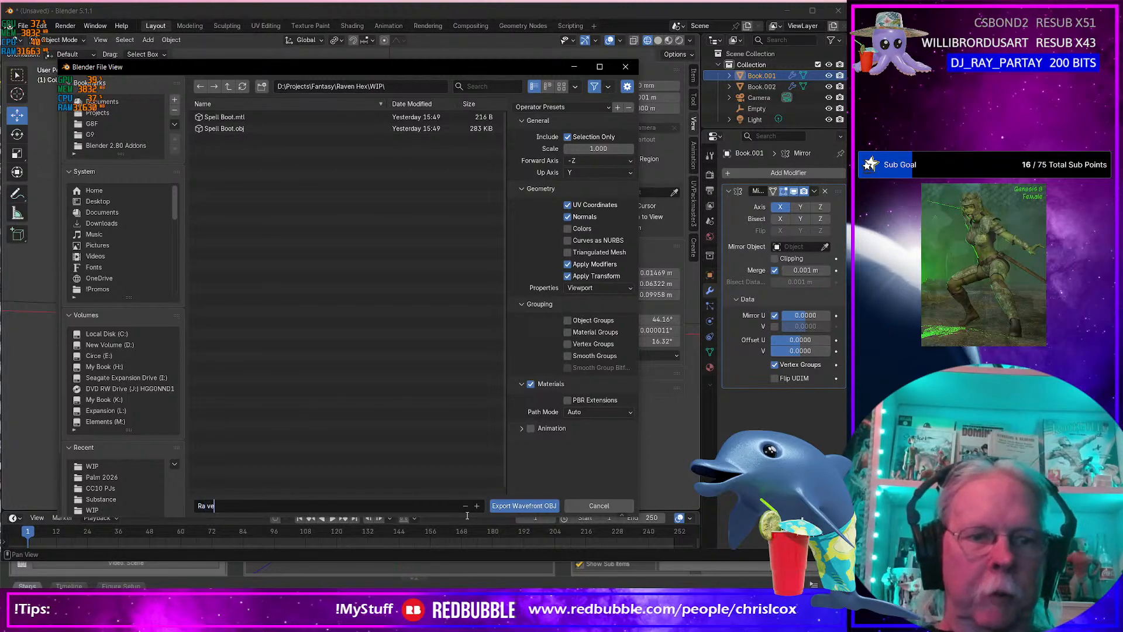
pyautogui.write('n Hex Spellbook')
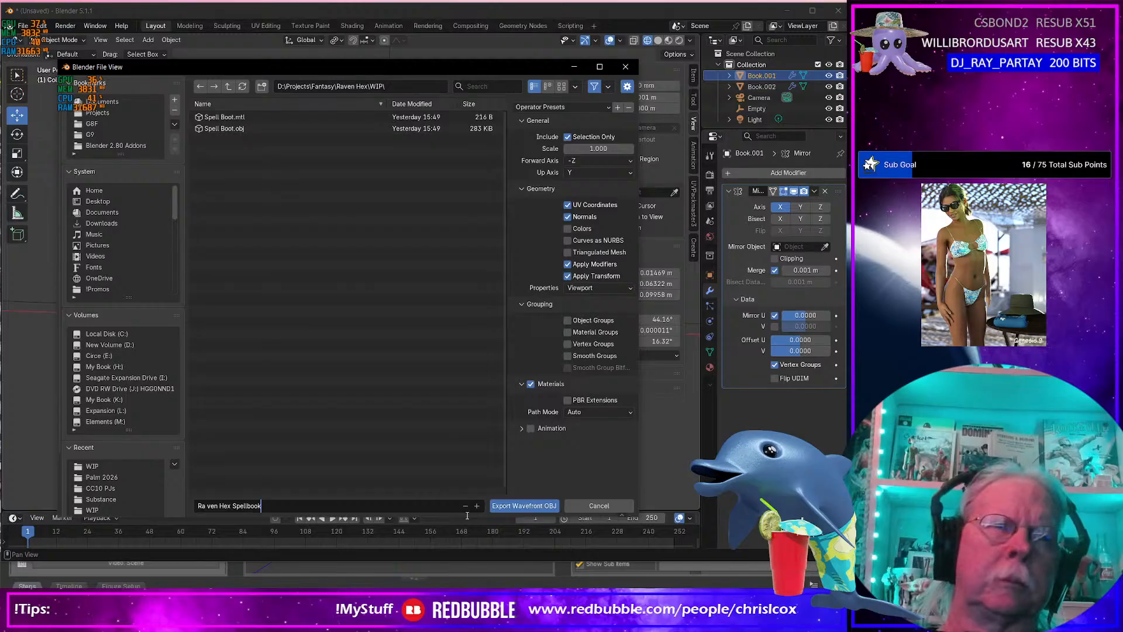
pyautogui.hotkey('ctrl', 'Left')
pyautogui.hotkey('ctrl', 'Left')
pyautogui.hotkey('ctrl', 'Left')
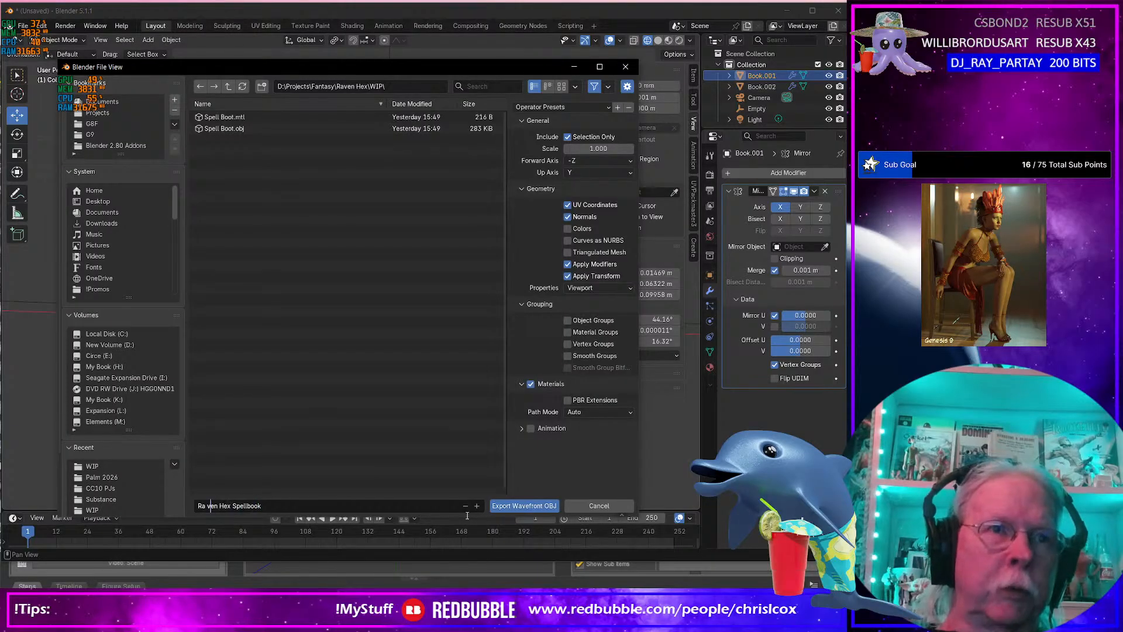
pyautogui.press('Left')
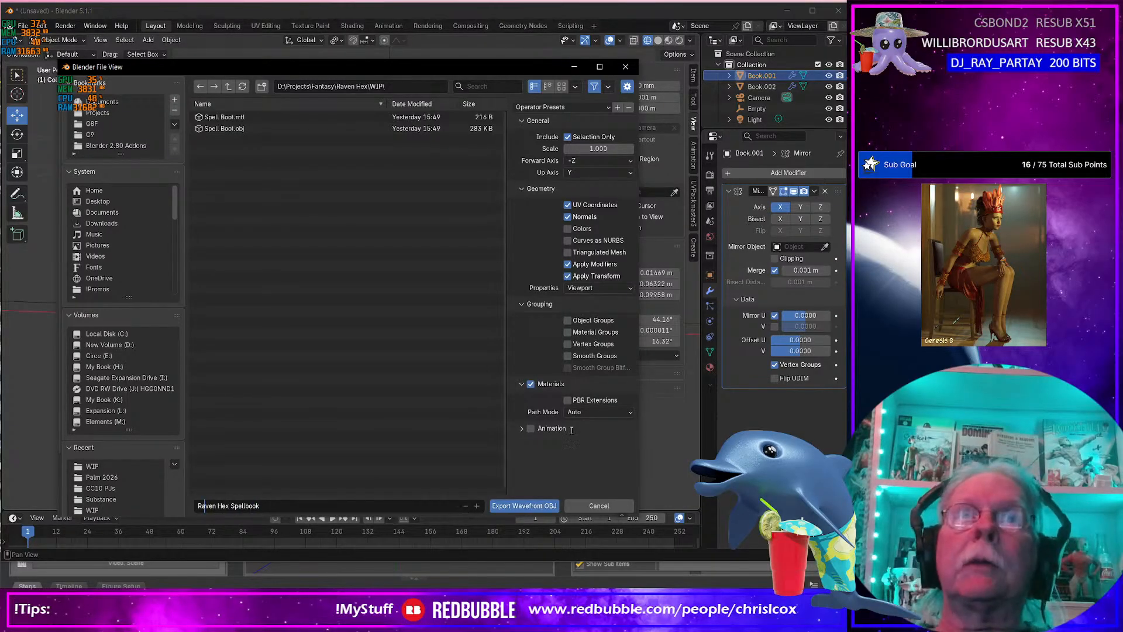
pyautogui.click(525, 505)
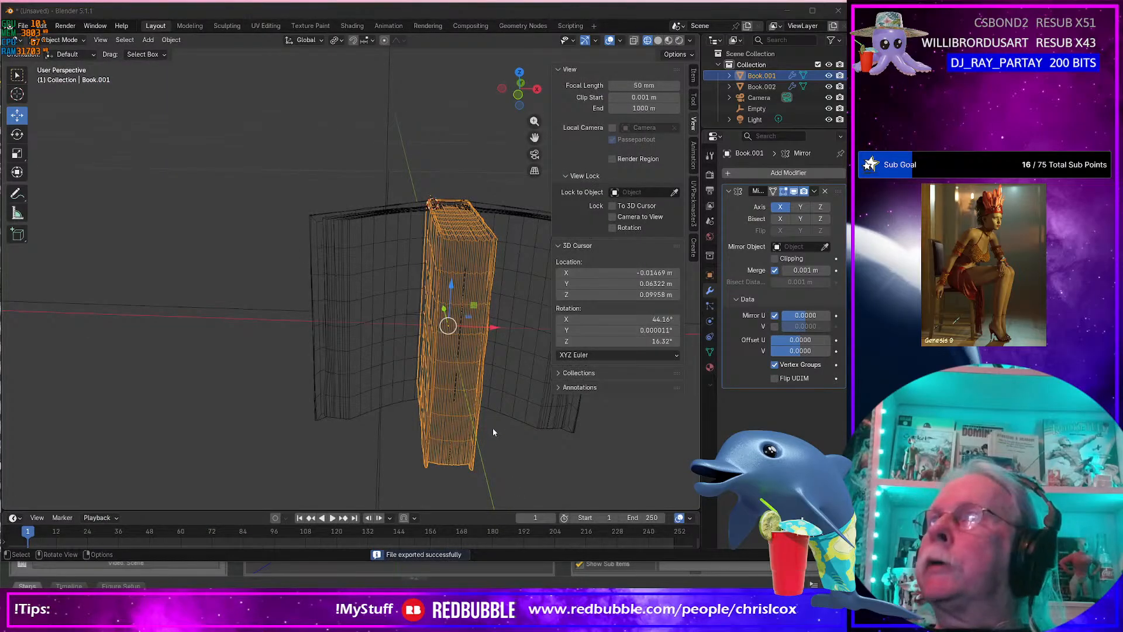
# Switch to Daz Studio, start a file import and browse to Projects\Fantasy\Raven Hex\WIP.
pyautogui.hotkey('alt', 'Tab')
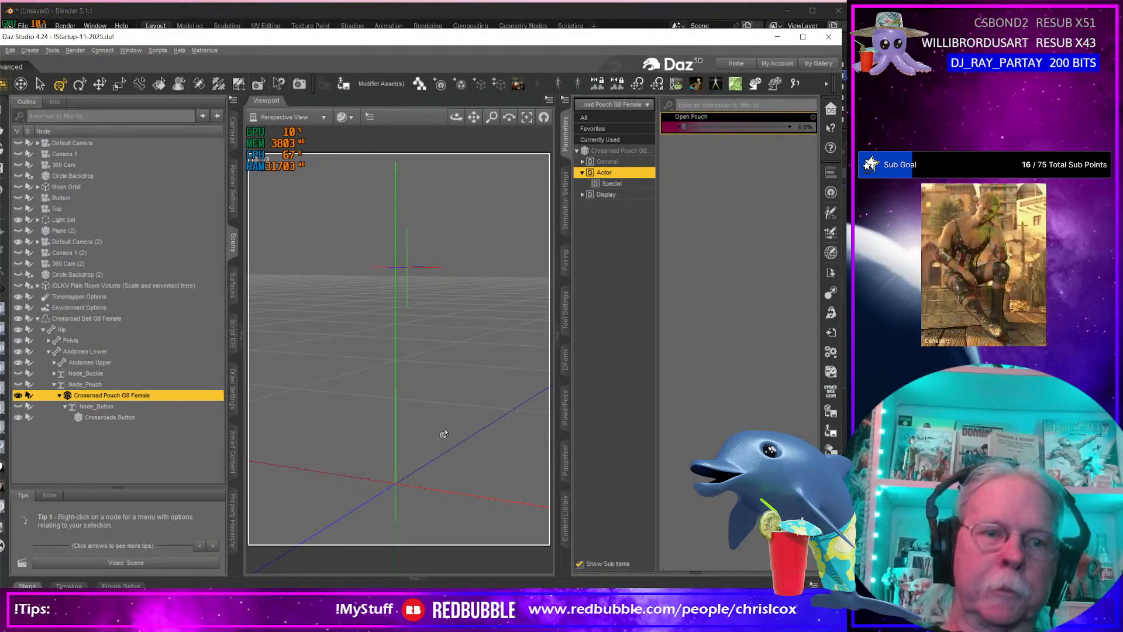
pyautogui.click(832, 331)
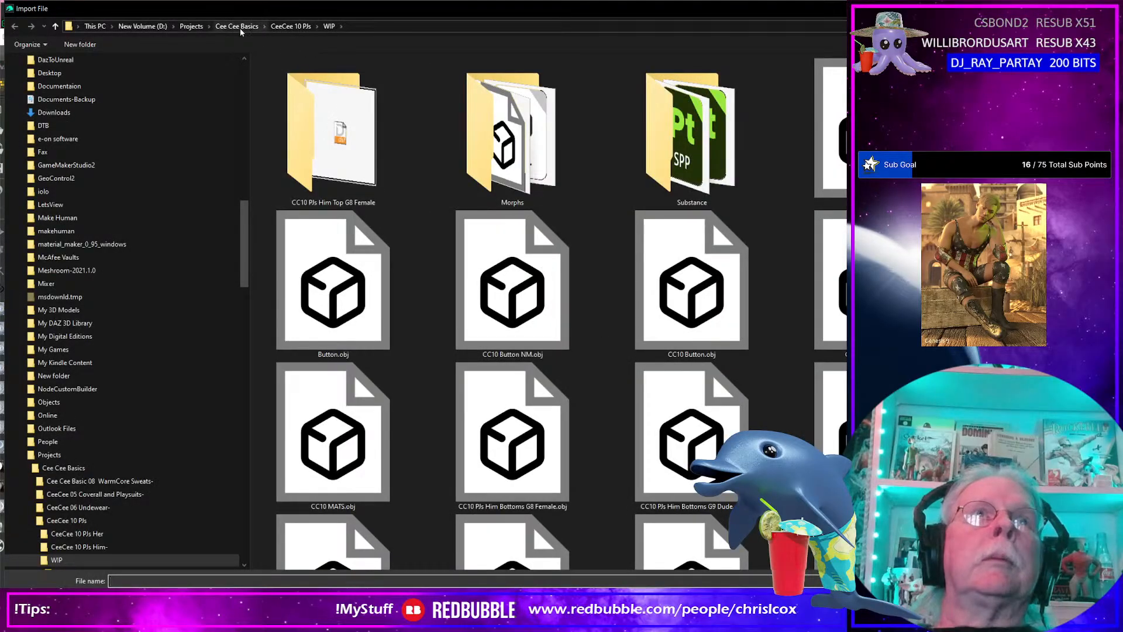
pyautogui.click(192, 26)
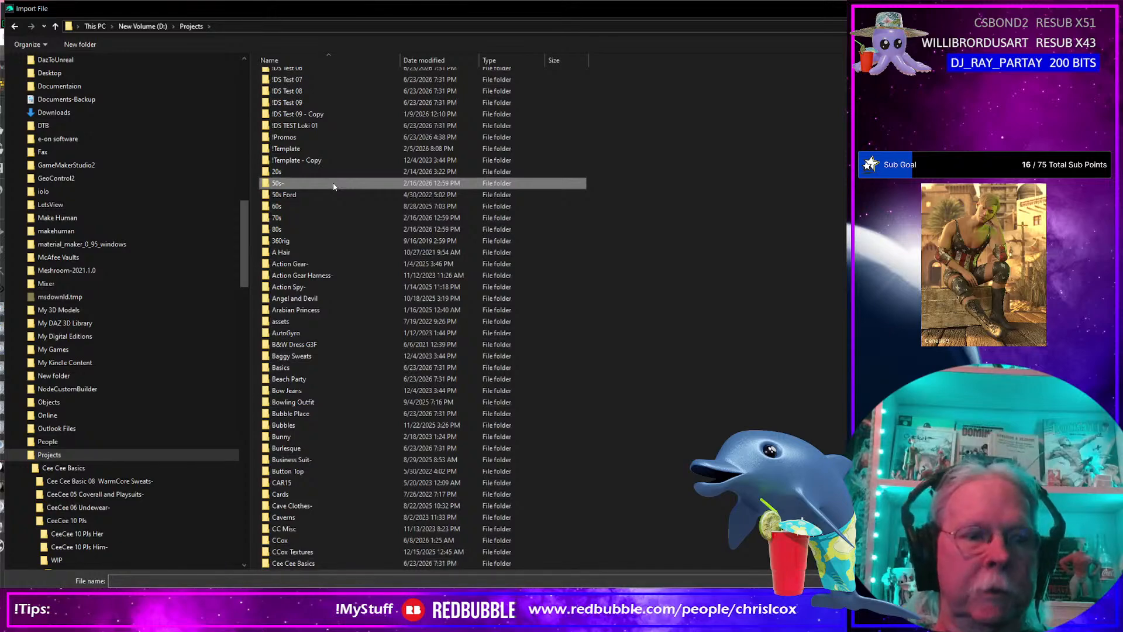
pyautogui.press('f')
pyautogui.doubleClick(301, 86)
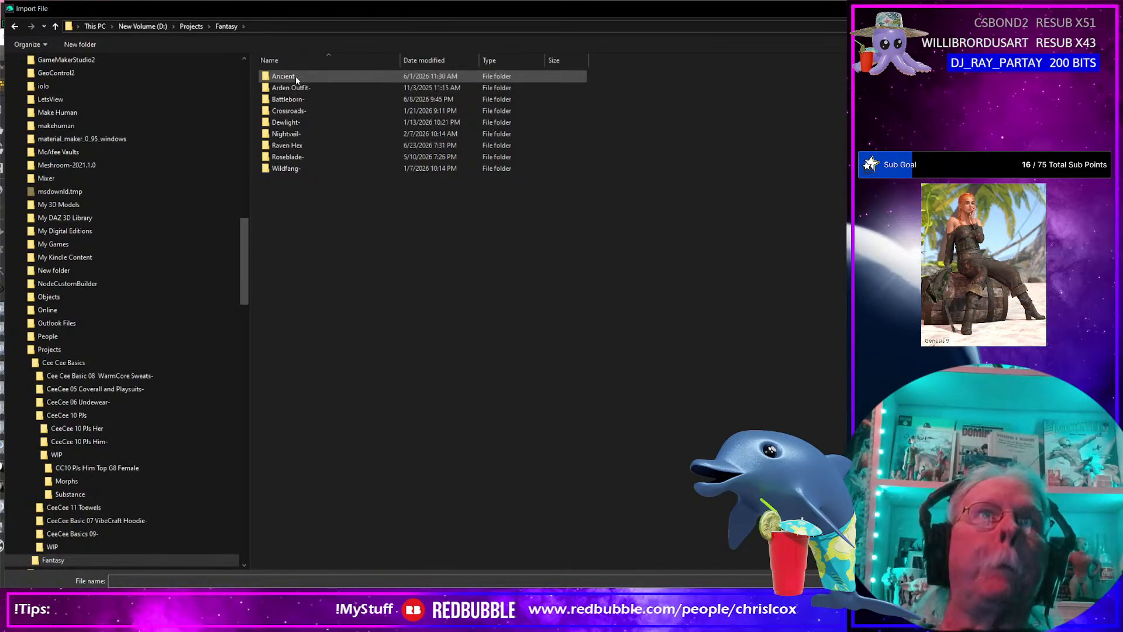
pyautogui.click(301, 146)
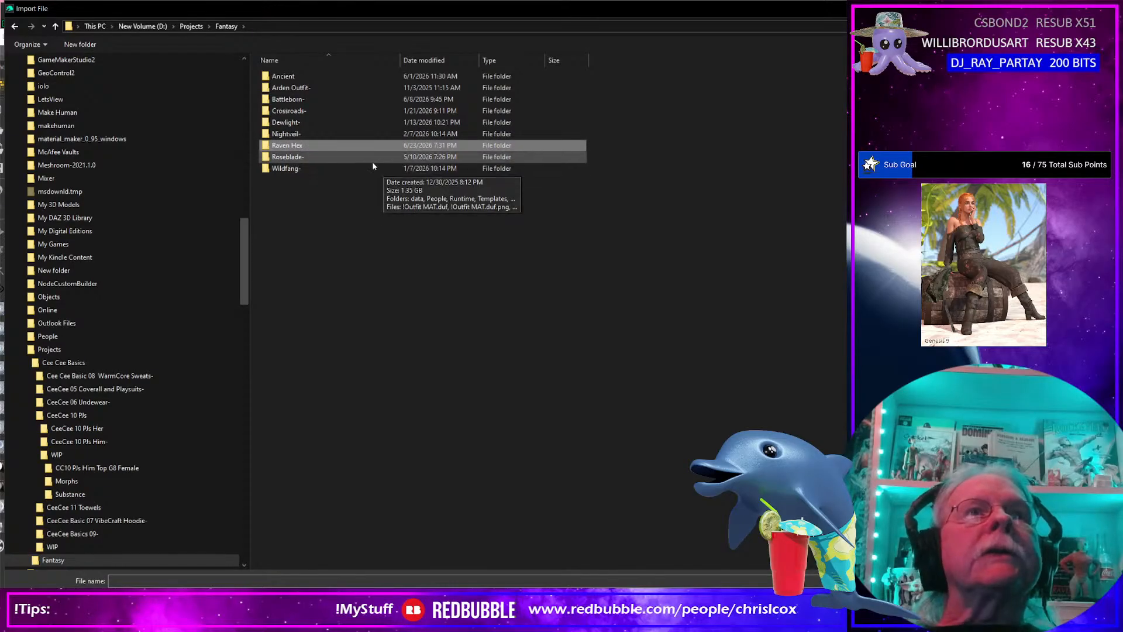
pyautogui.doubleClick(303, 146)
pyautogui.doubleClick(301, 111)
# Import Raven Hex Spellbook.obj, accepting the current OBJ import options.
pyautogui.click(304, 88)
pyautogui.click(315, 76)
pyautogui.press('Return')
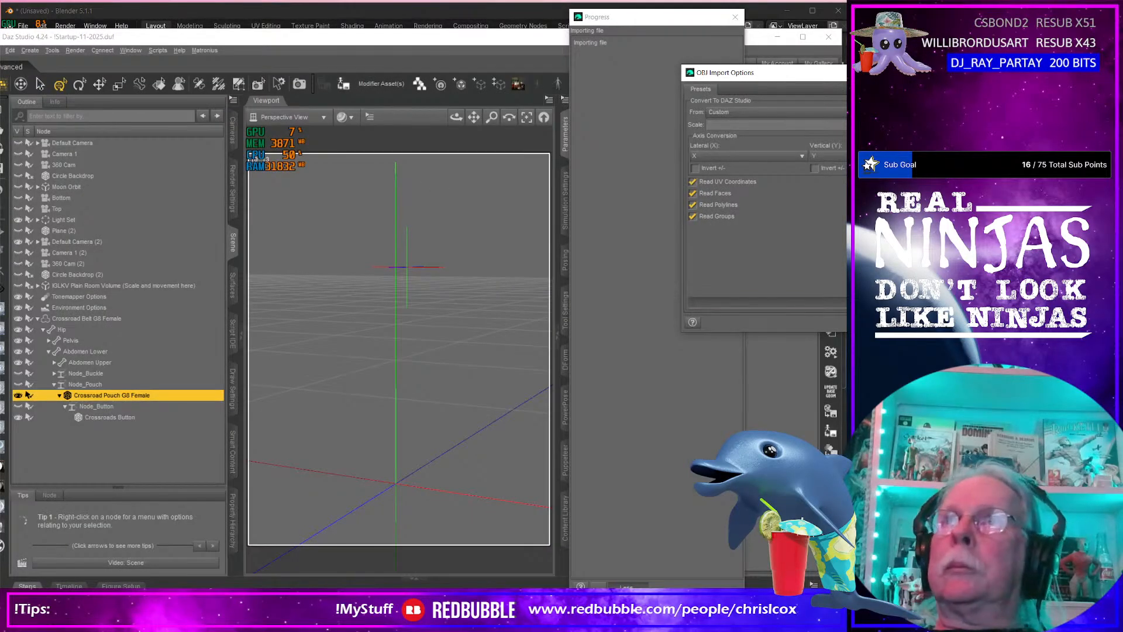
pyautogui.press('Return')
pyautogui.click(411, 479)
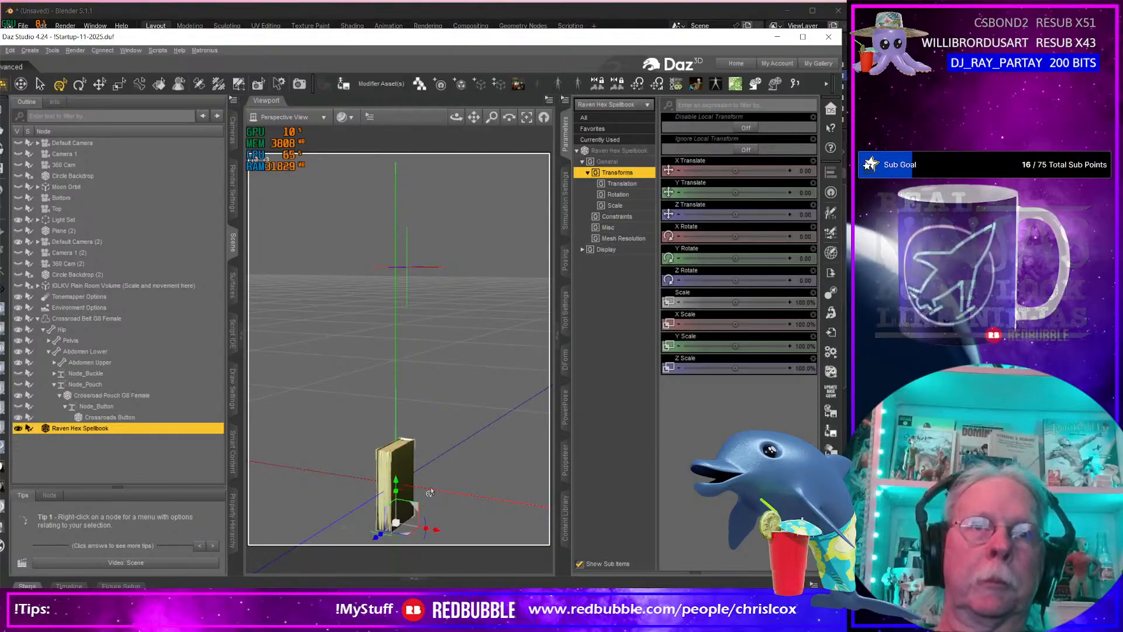
# Switch to Blender, select the open book Book.002 and view its pages from the front.
pyautogui.hotkey('alt', 'Tab')
pyautogui.click(383, 331)
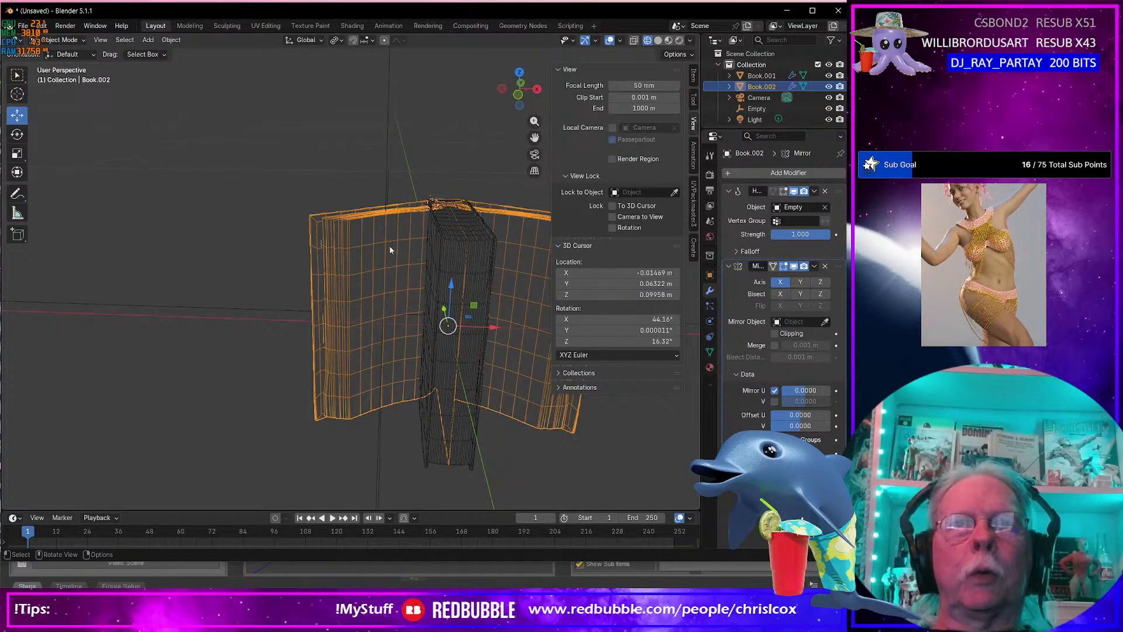
pyautogui.moveTo(463, 311); pyautogui.dragTo(320, 292, button='middle')
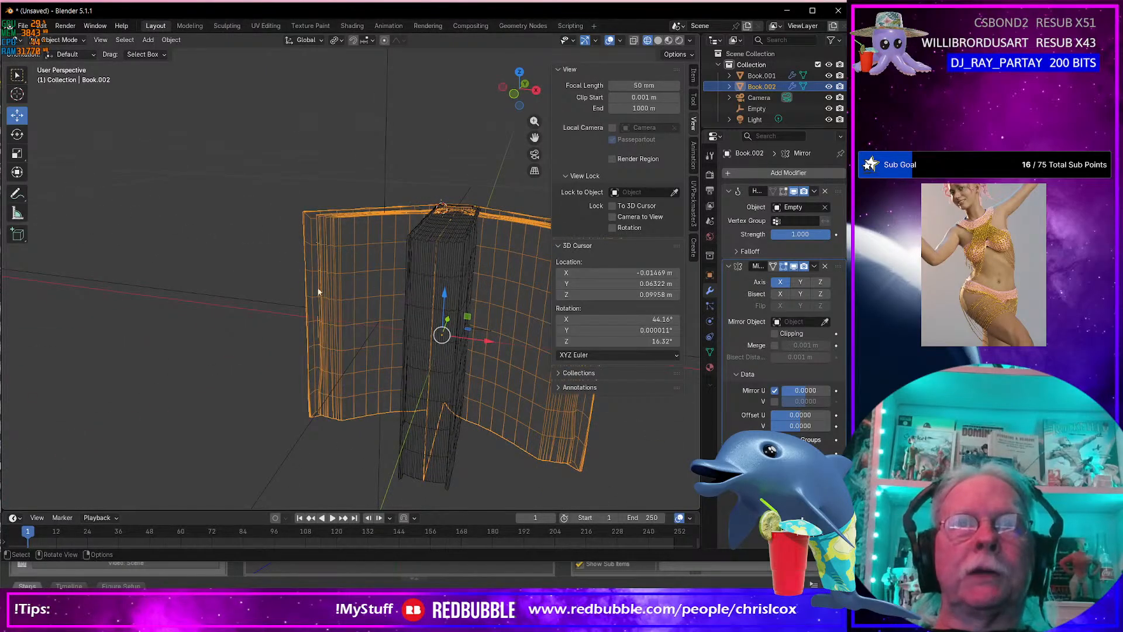
pyautogui.moveTo(399, 289)
pyautogui.mouseDown(button='middle')
pyautogui.moveTo(419, 255)
pyautogui.moveTo(396, 279)
pyautogui.mouseUp(button='middle')
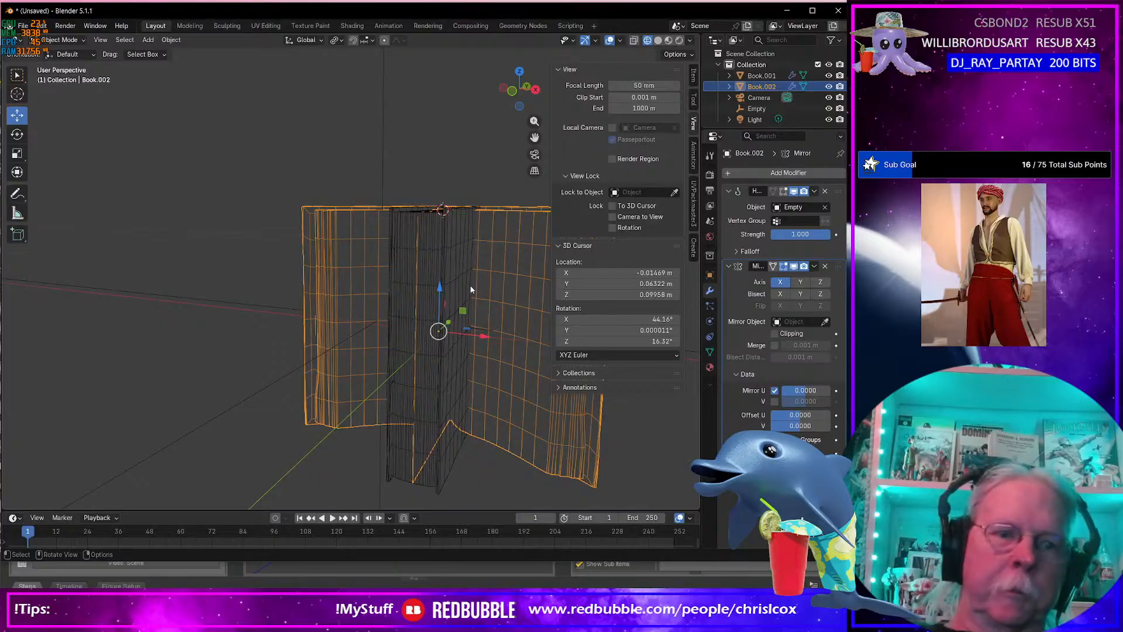
# Export the selected open book as Open 03.obj in the Raven Hex WIP folder.
pyautogui.hotkey('ctrl', 'shift', 'e')
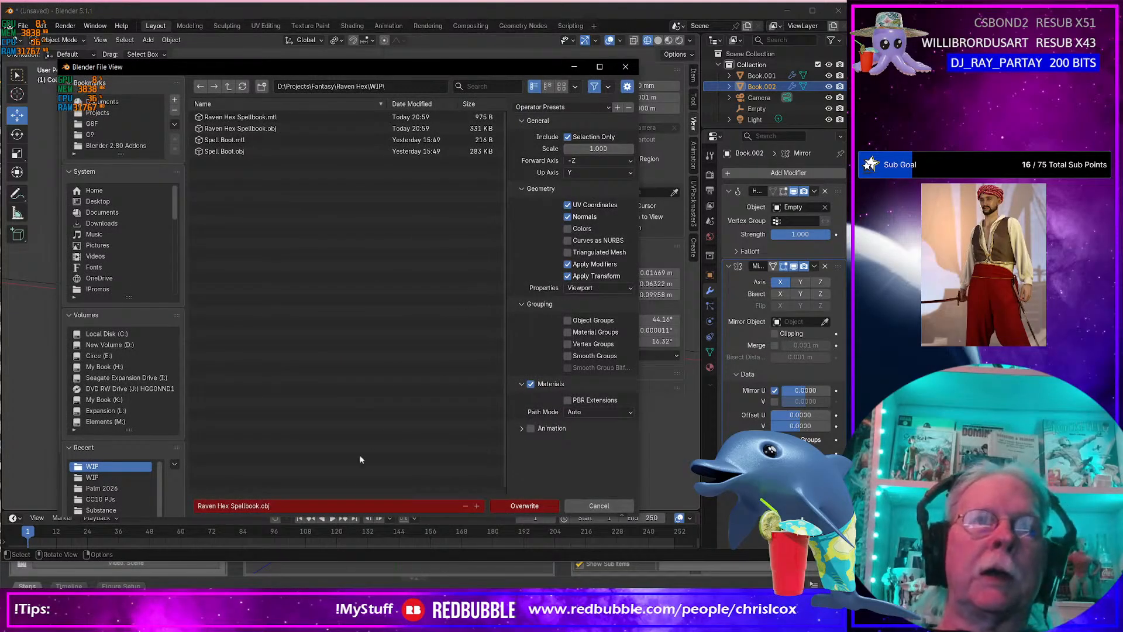
pyautogui.click(305, 506)
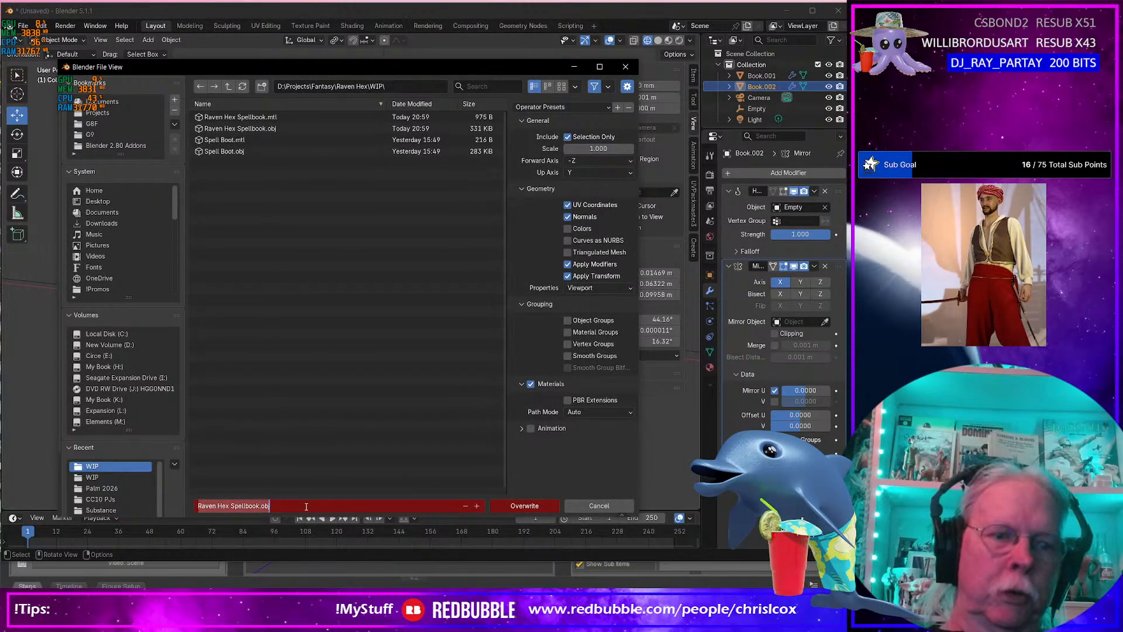
pyautogui.write('B')
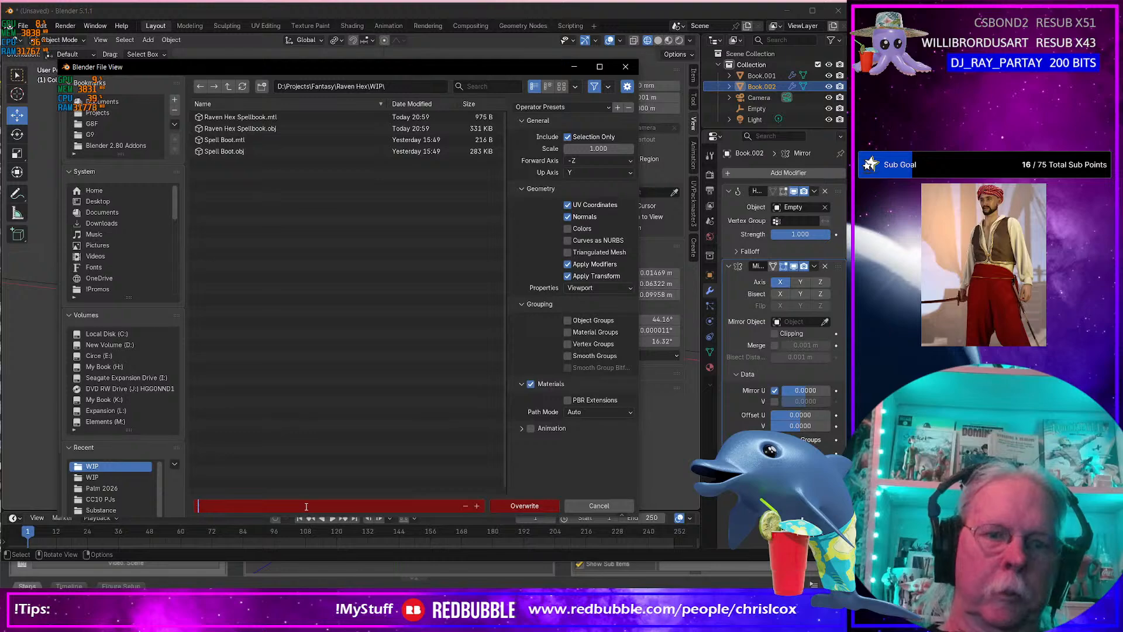
pyautogui.write('pen')
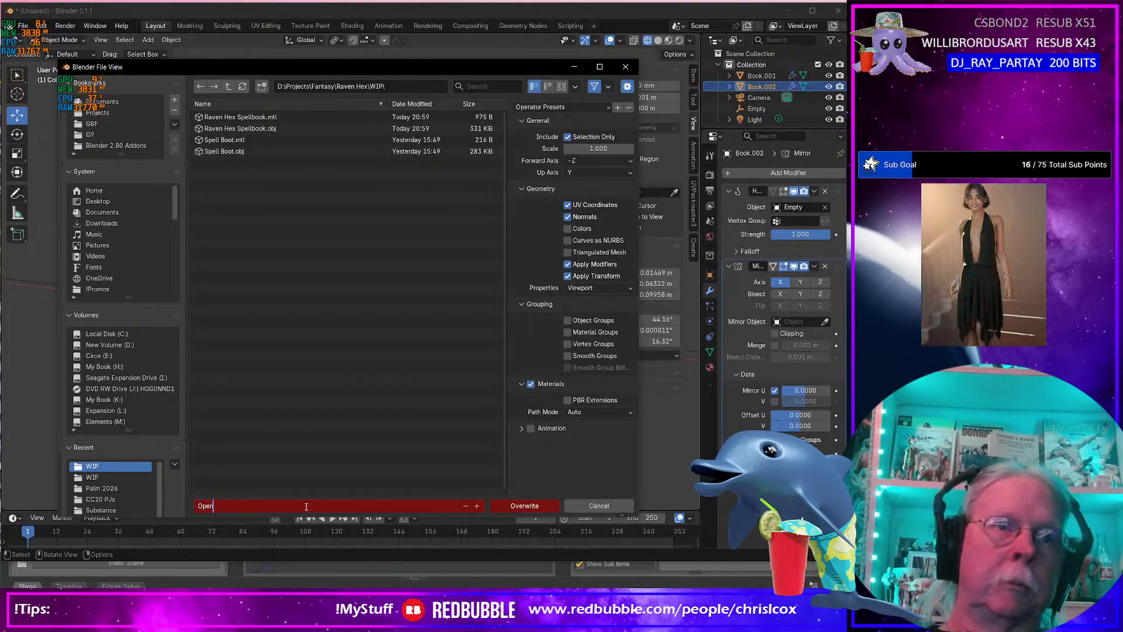
pyautogui.write(' 01')
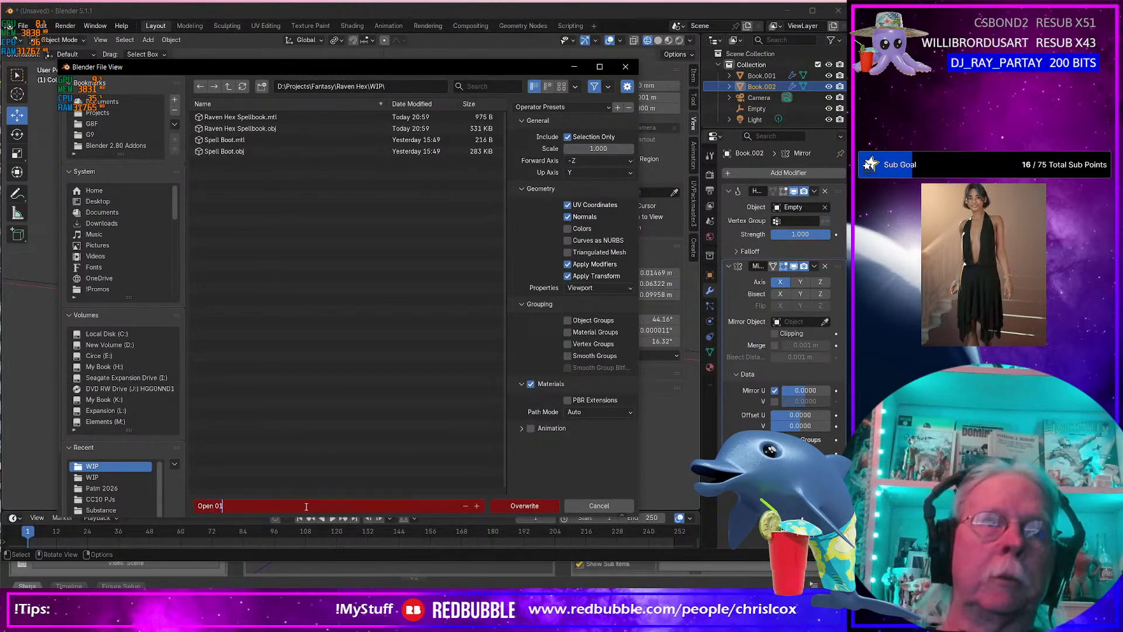
pyautogui.press('Left')
pyautogui.press('Delete')
pyautogui.write('3')
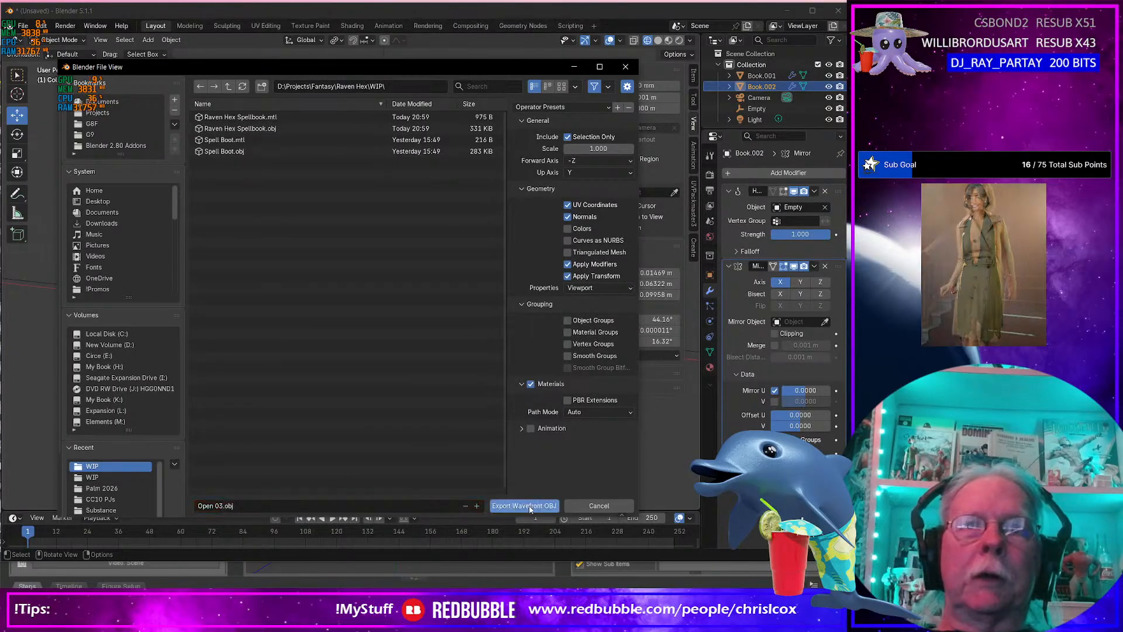
pyautogui.click(528, 506)
# Switch to Daz Studio, start choosing morph geometry files for the spellbook and browse to Projects\Fantasy\Raven Hex\WIP.
pyautogui.hotkey('alt', 'Tab')
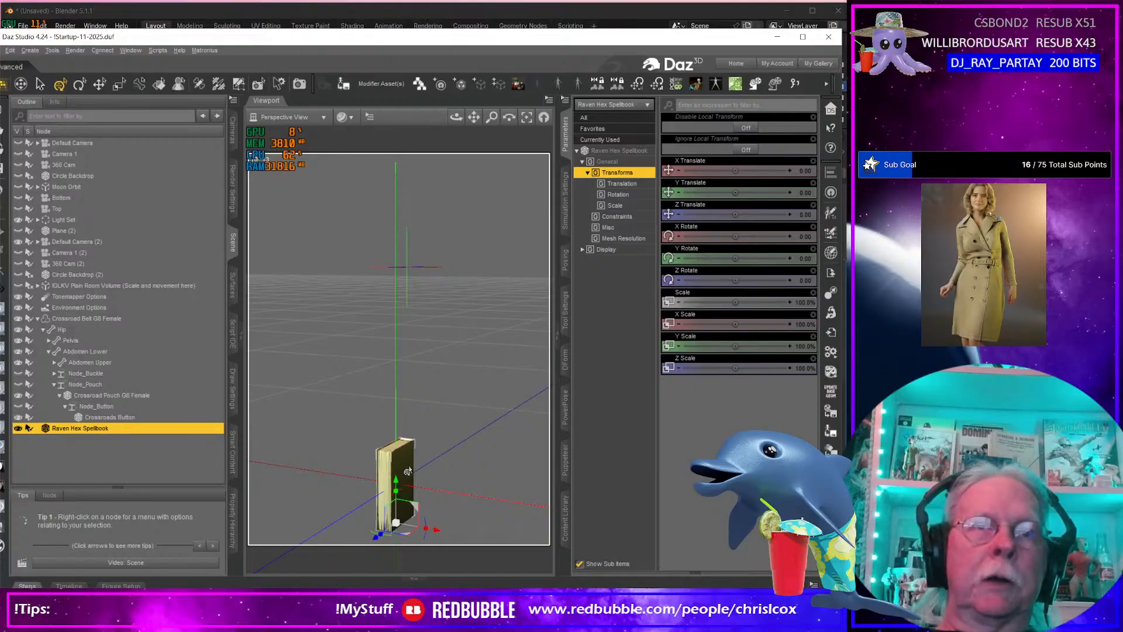
pyautogui.click(831, 313)
pyautogui.click(594, 244)
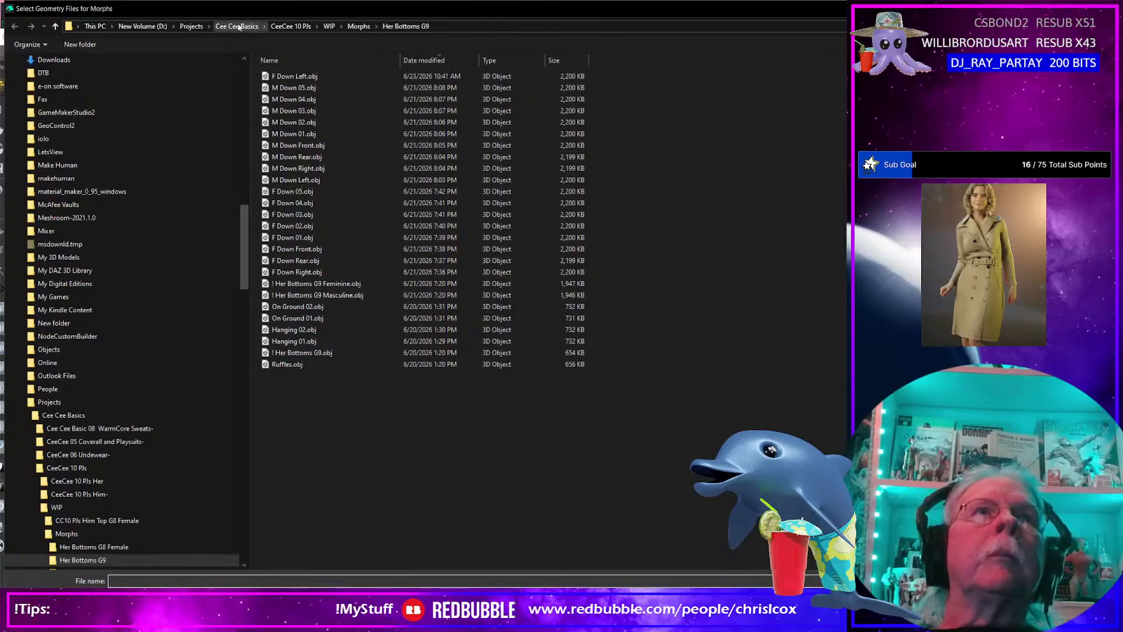
pyautogui.click(191, 26)
pyautogui.scroll(-12, 381, 265)
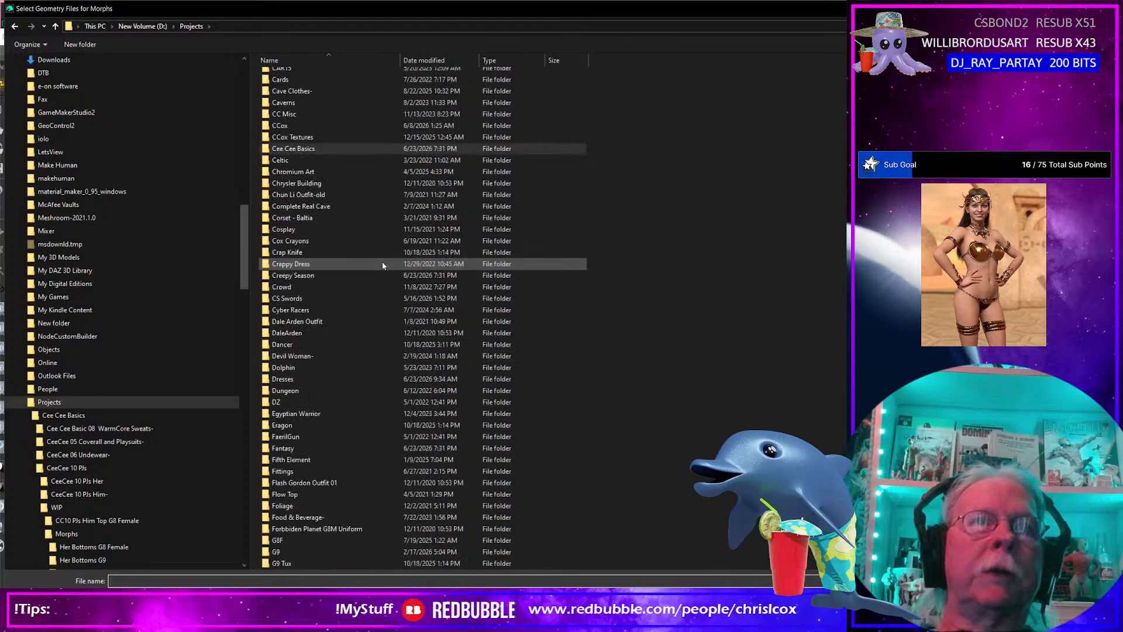
pyautogui.doubleClick(303, 233)
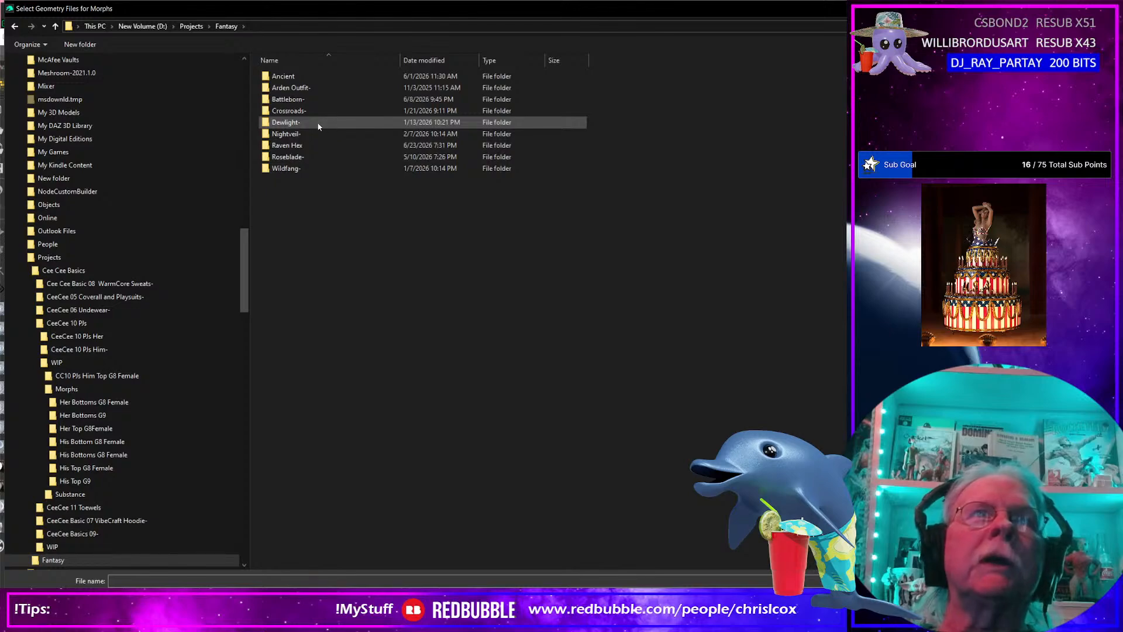
pyautogui.doubleClick(301, 147)
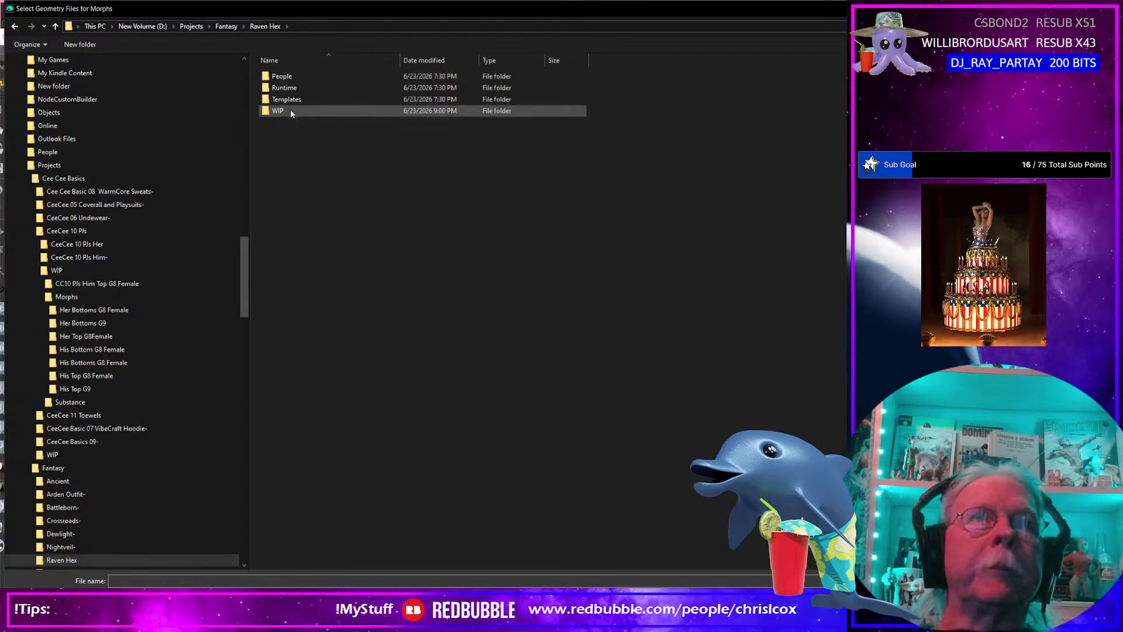
pyautogui.doubleClick(290, 110)
# Try to load Open 03.obj as a morph on the Raven Hex Spellbook.
pyautogui.click(295, 76)
pyautogui.press('Return')
pyautogui.click(721, 440)
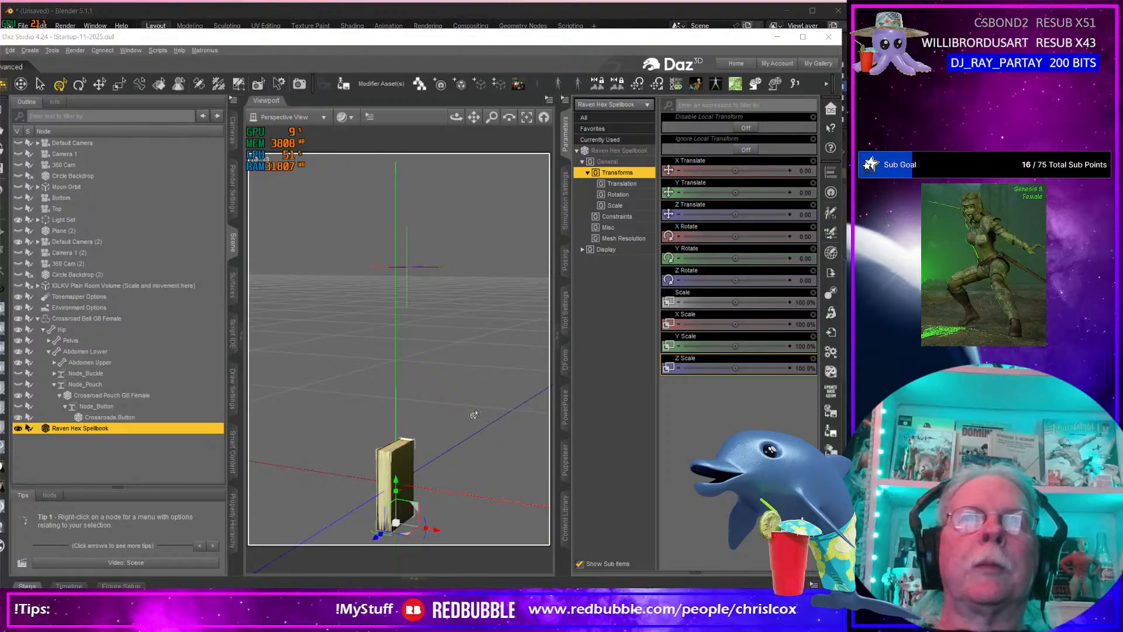
# Switch to Blender and export the open book Book.002 again, overwriting Open 03.obj in the Raven Hex WIP folder.
pyautogui.hotkey('alt', 'Tab')
pyautogui.moveTo(352, 326); pyautogui.dragTo(411, 349, button='middle')
pyautogui.click(297, 146)
pyautogui.click(361, 262)
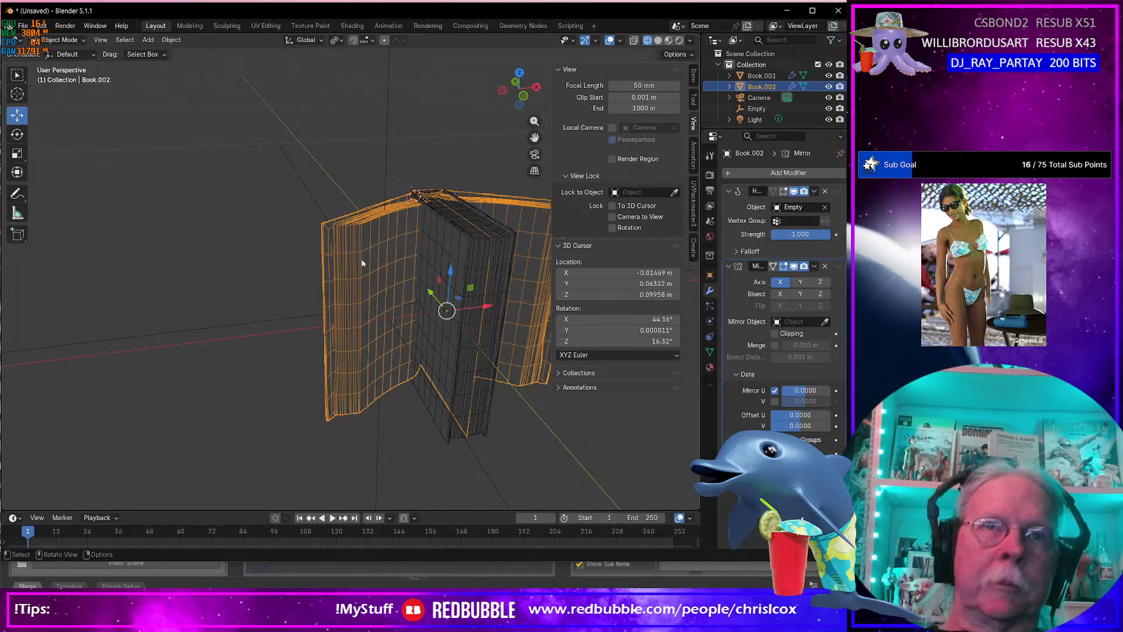
pyautogui.hotkey('ctrl', 'shift', 'e')
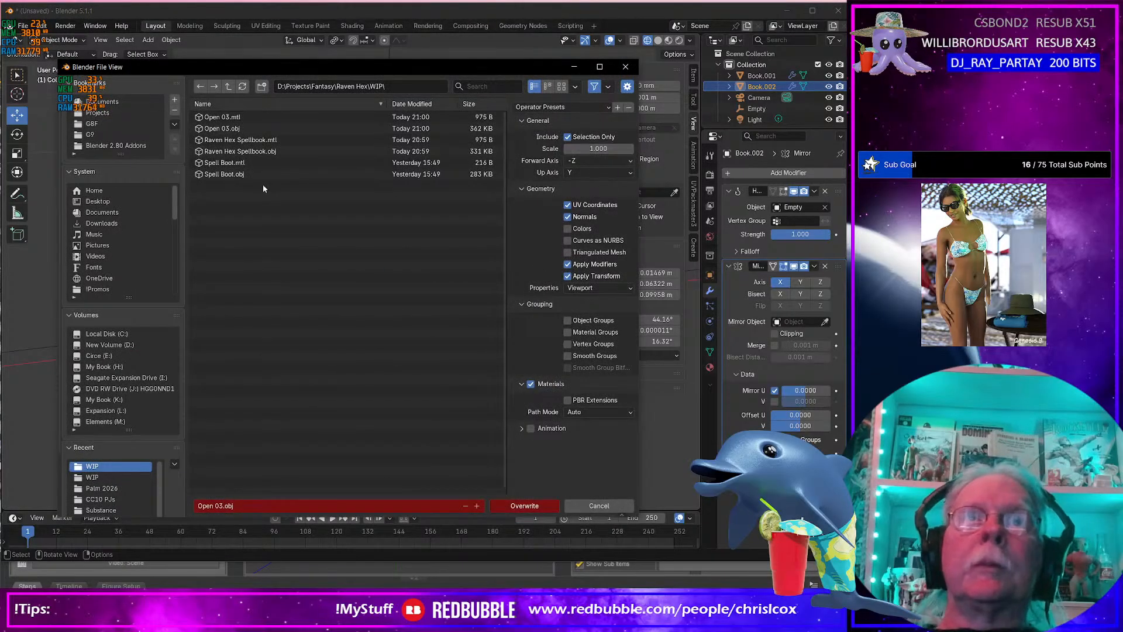
pyautogui.click(231, 133)
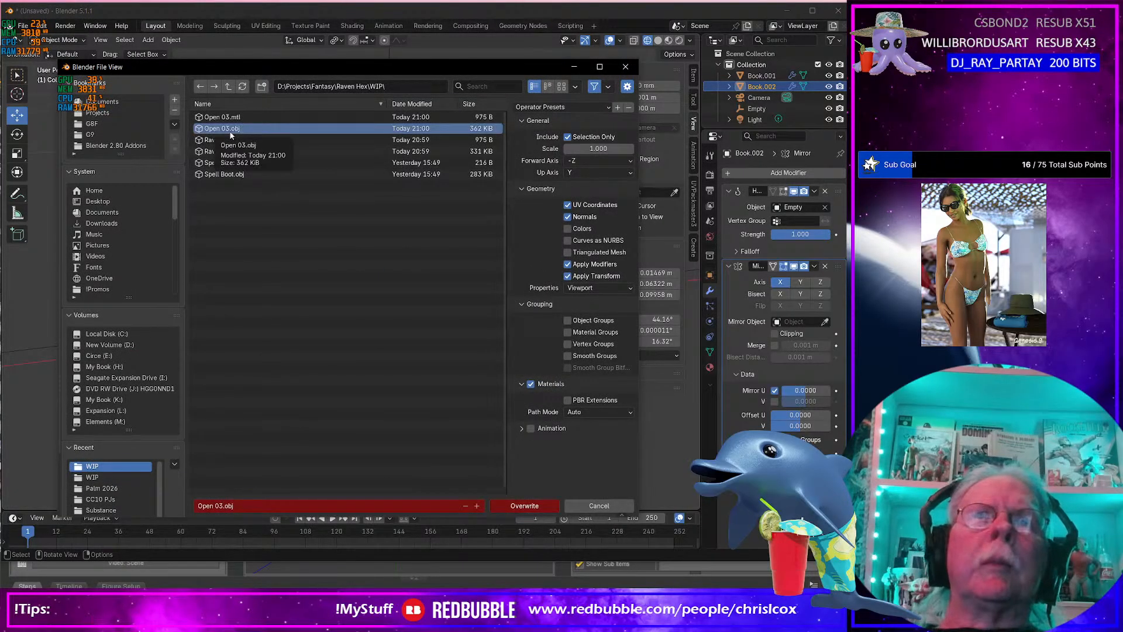
pyautogui.click(530, 508)
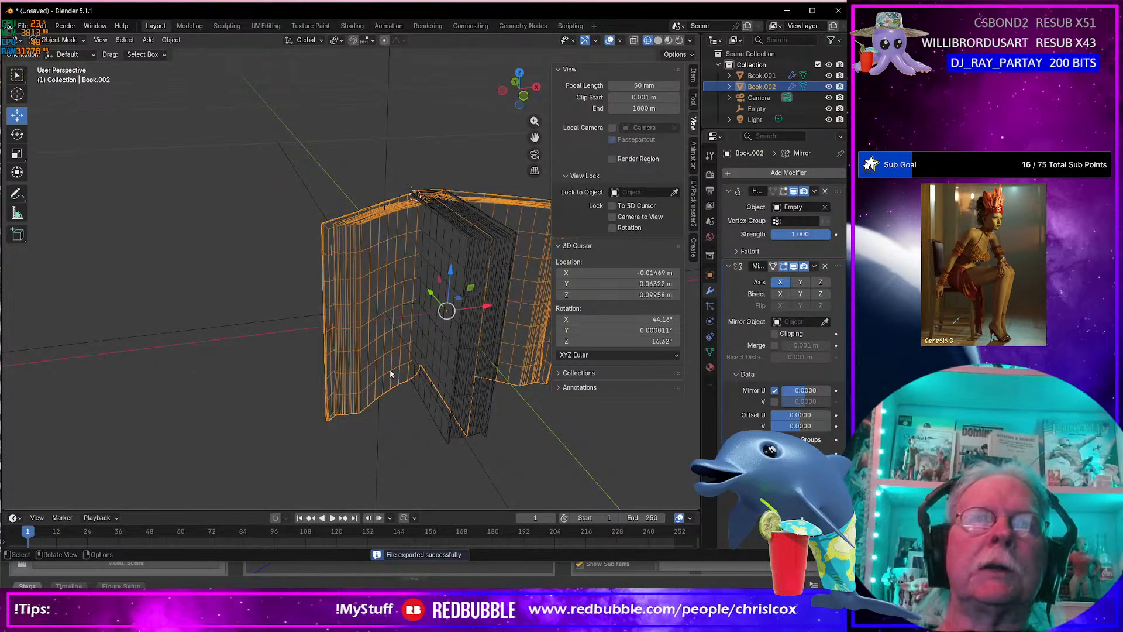
# Check the open book's Mirror modifier and mesh, and re-export Book.002 over the existing Open 03.obj.
pyautogui.moveTo(391, 373); pyautogui.dragTo(318, 388, button='middle')
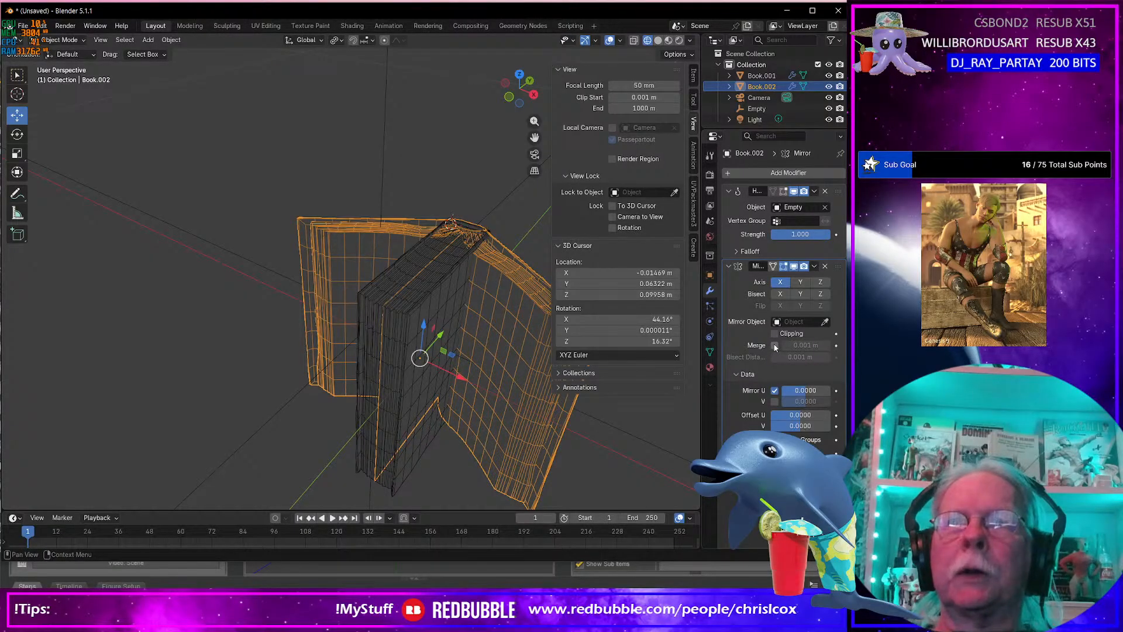
pyautogui.moveTo(531, 339); pyautogui.dragTo(477, 331, button='middle')
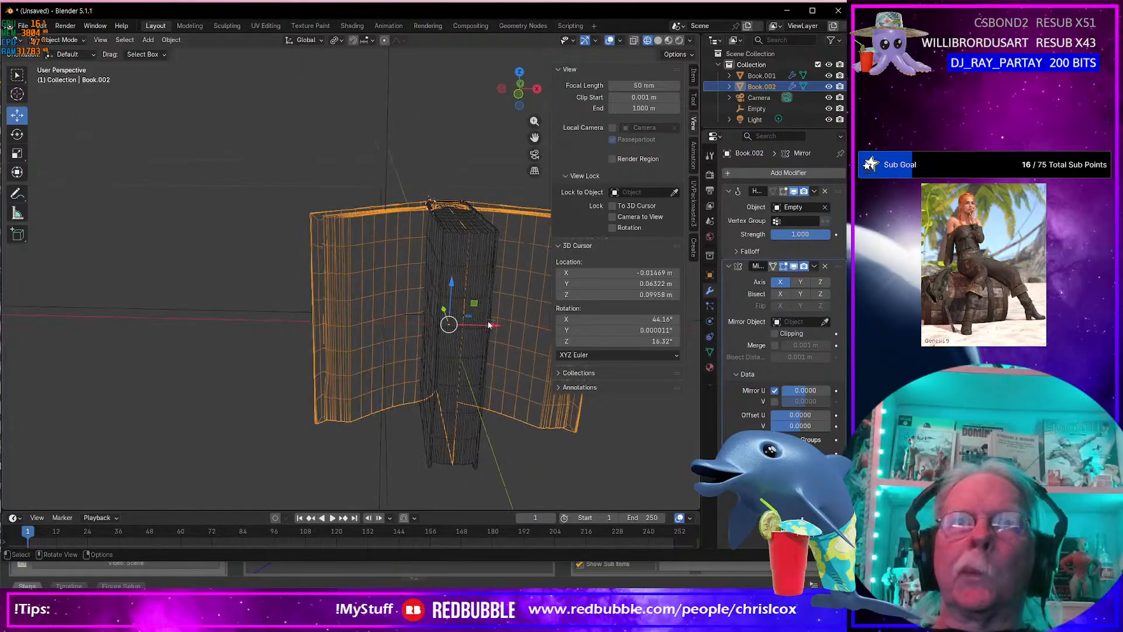
pyautogui.hotkey('alt', 'Tab')
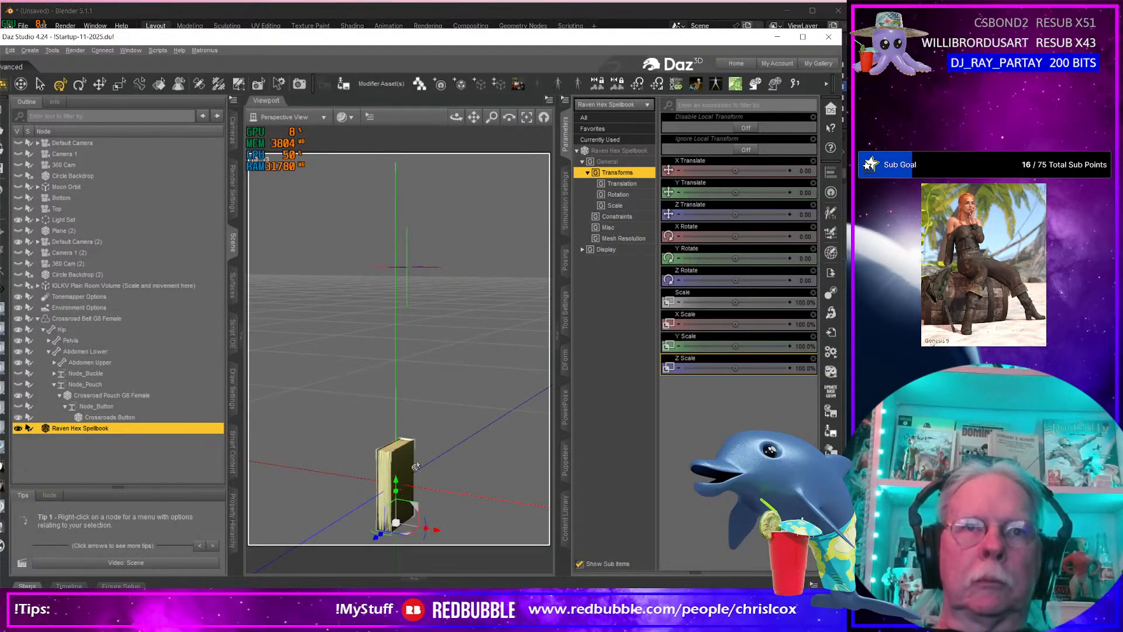
pyautogui.hotkey('alt', 'Tab')
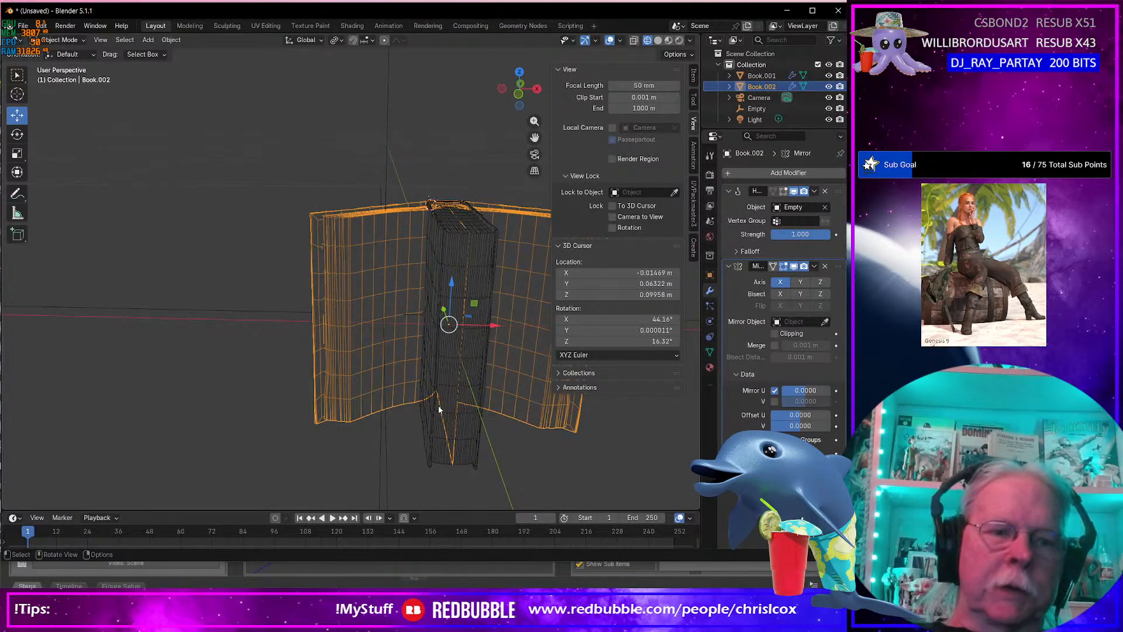
pyautogui.hotkey('ctrl', 'shift', 'e')
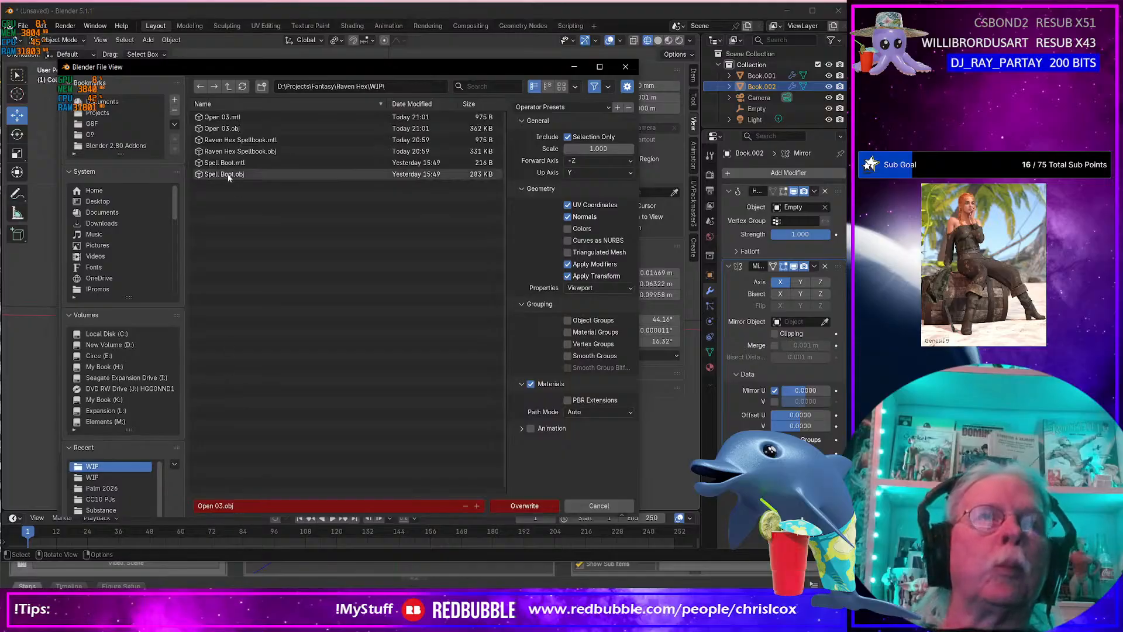
pyautogui.doubleClick(237, 128)
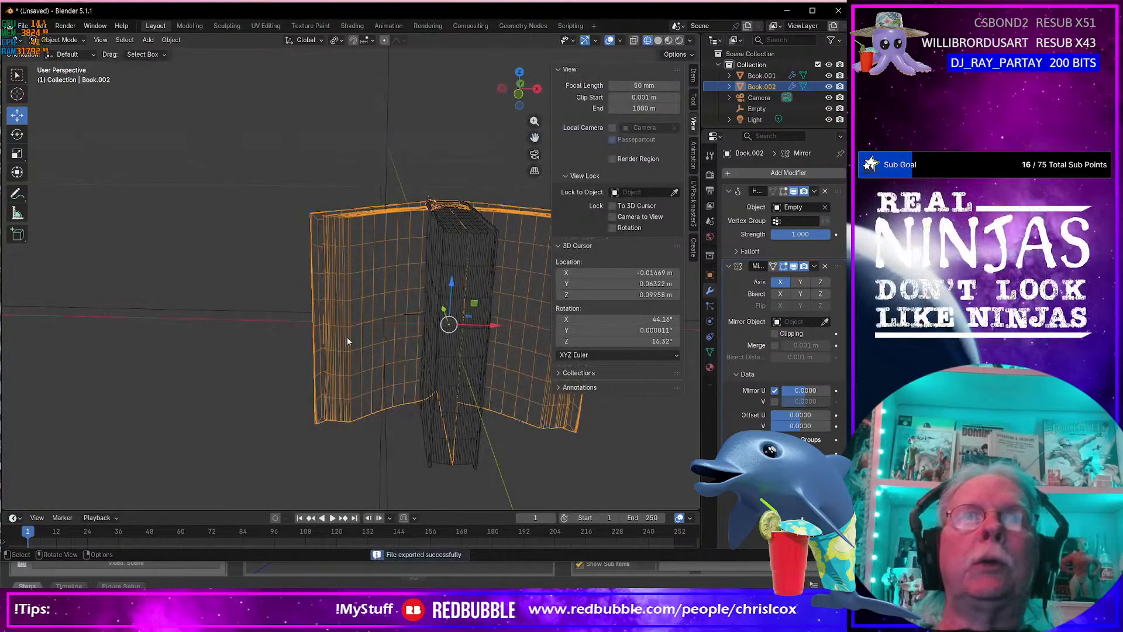
# Switch to Daz Studio and try again to load Open 03.obj as a morph on the Raven Hex Spellbook with Morph Loader Pro.
pyautogui.hotkey('alt', 'Tab')
pyautogui.click(393, 466)
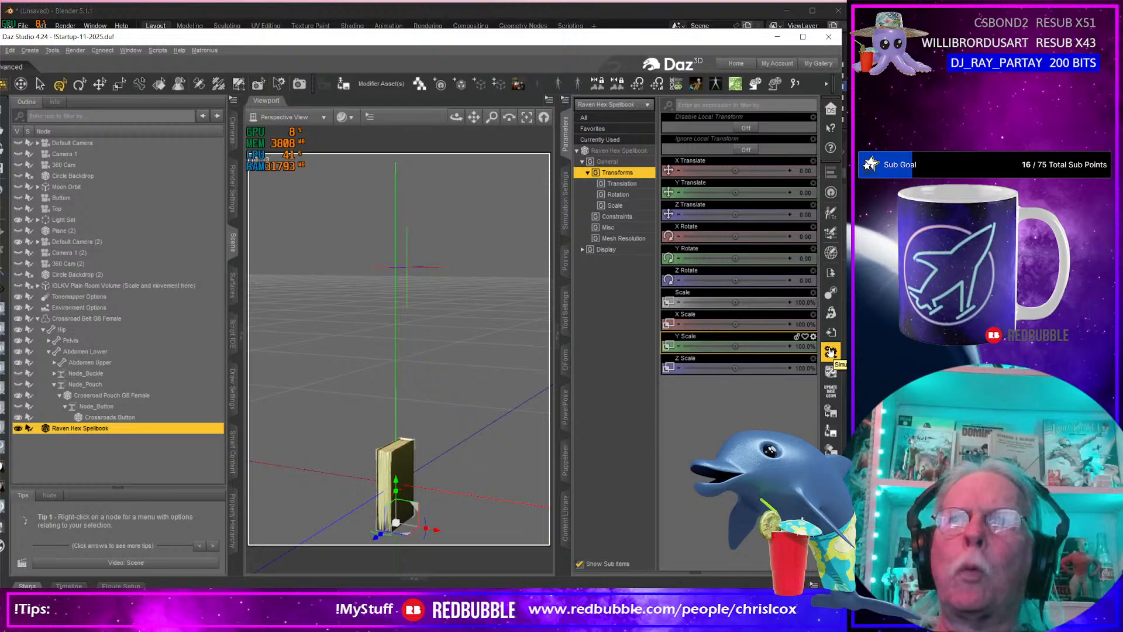
pyautogui.click(830, 314)
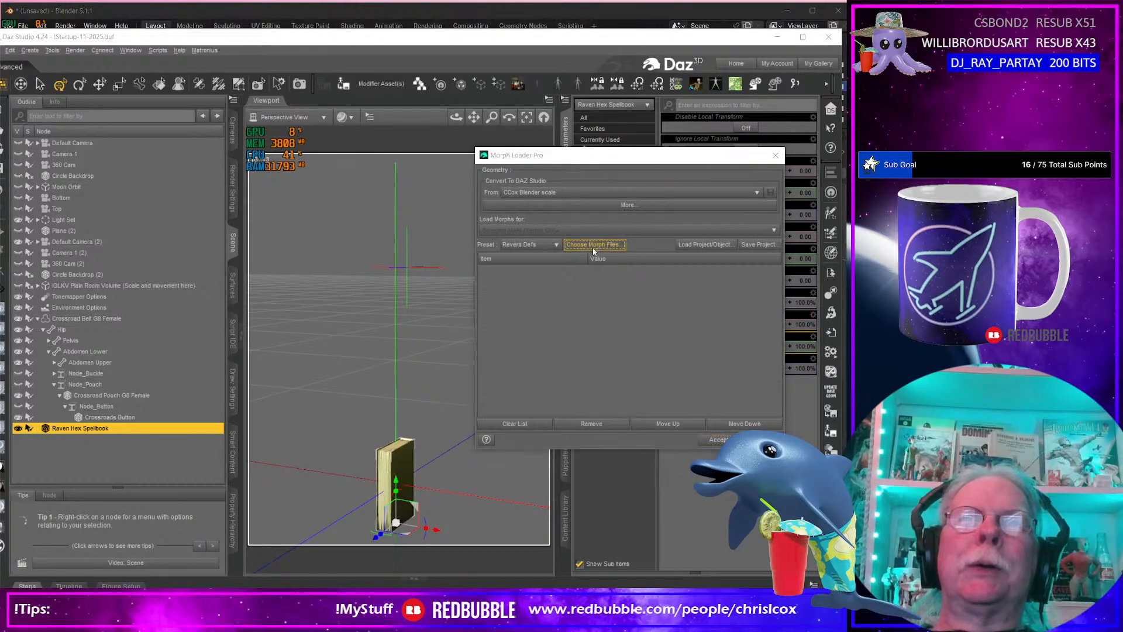
pyautogui.click(595, 245)
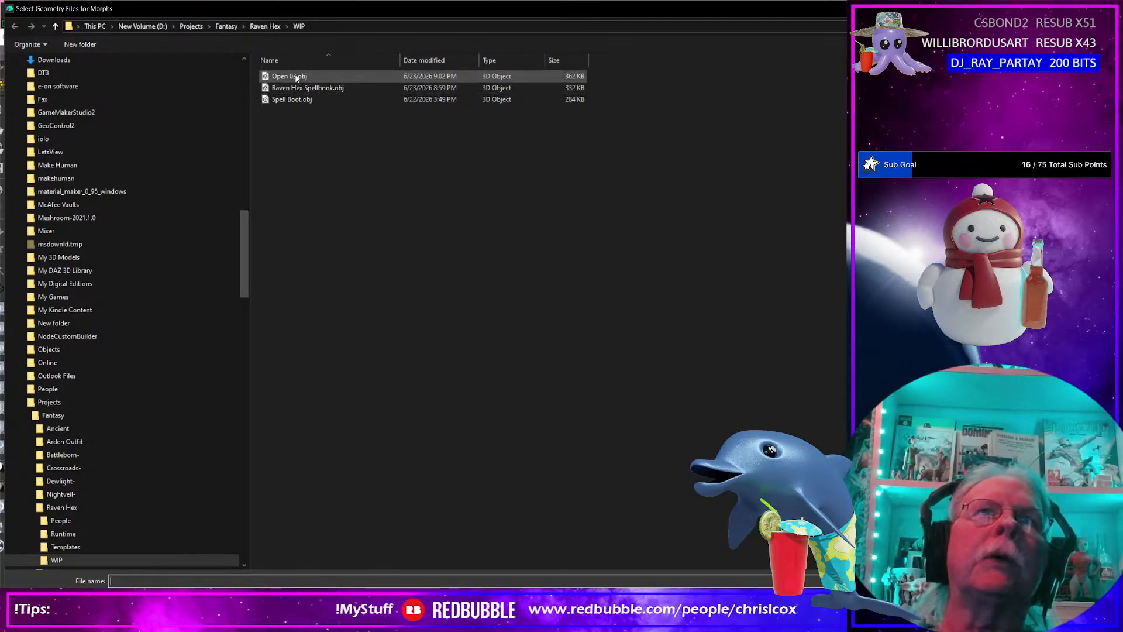
pyautogui.doubleClick(289, 77)
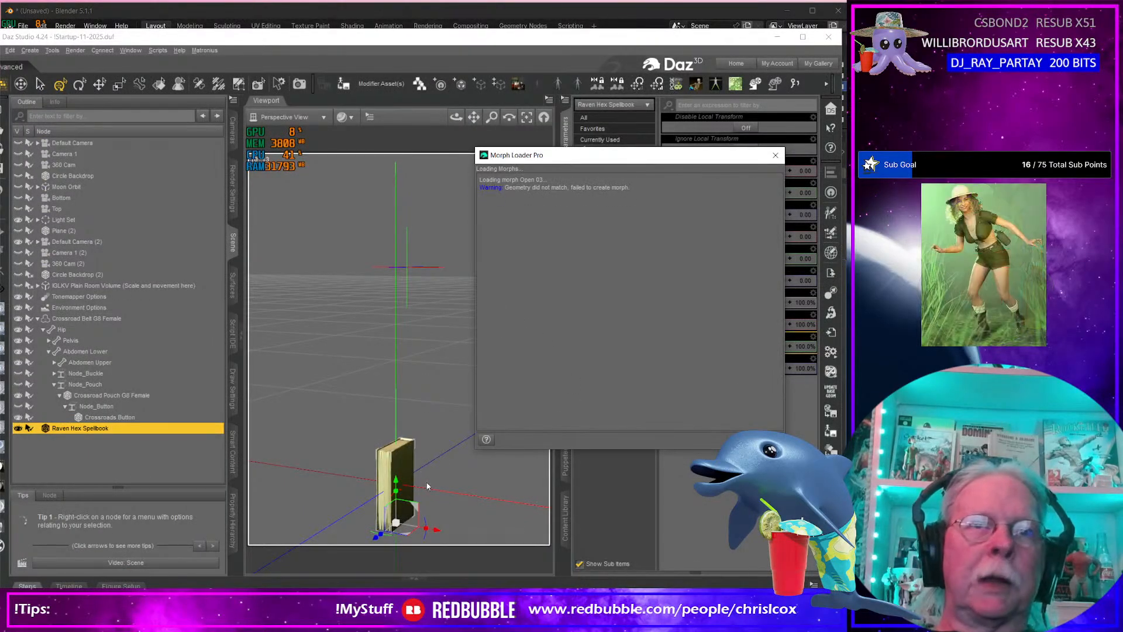
pyautogui.click(780, 427)
pyautogui.click(755, 439)
# Examine the closed Raven Hex Spellbook's covers and page block up close from several sides.
pyautogui.moveTo(299, 520); pyautogui.dragTo(405, 426, button='middle')
pyautogui.scroll(4, 375, 504)
pyautogui.moveTo(462, 240); pyautogui.dragTo(455, 303, button='middle')
pyautogui.moveTo(457, 462); pyautogui.dragTo(453, 430, button='middle')
pyautogui.moveTo(436, 249); pyautogui.dragTo(438, 331, button='middle')
pyautogui.scroll(-3, 430, 295)
pyautogui.scroll(8, 430, 295)
pyautogui.moveTo(438, 292); pyautogui.dragTo(447, 266, button='middle')
pyautogui.keyDown('alt'); pyautogui.moveTo(397, 447); pyautogui.dragTo(421, 448); pyautogui.keyUp('alt')
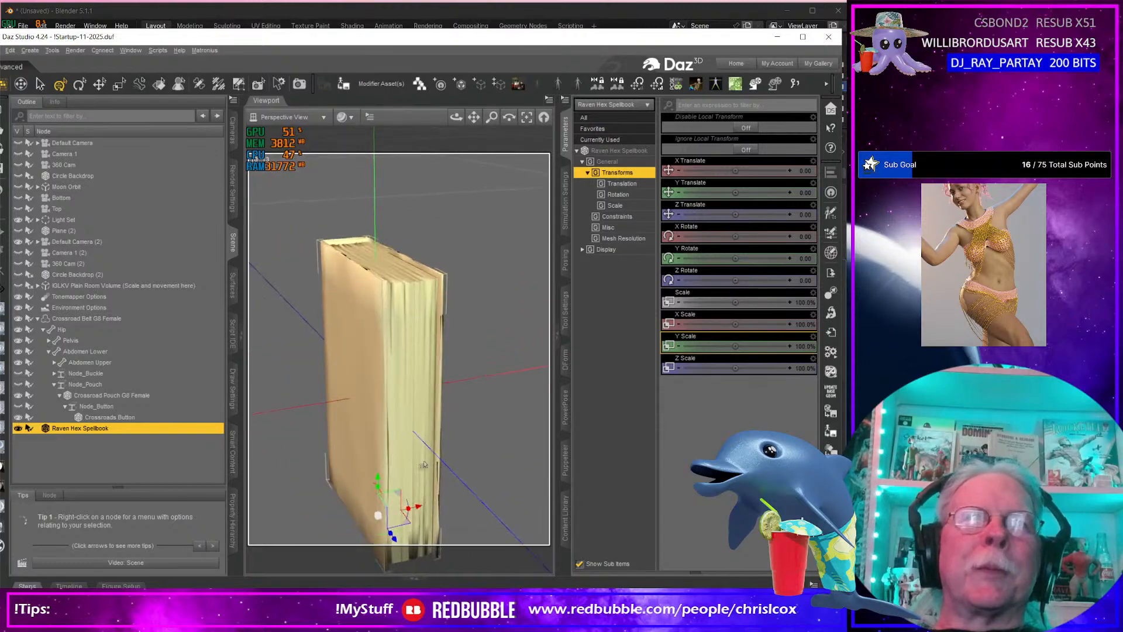
pyautogui.rightClick(395, 432)
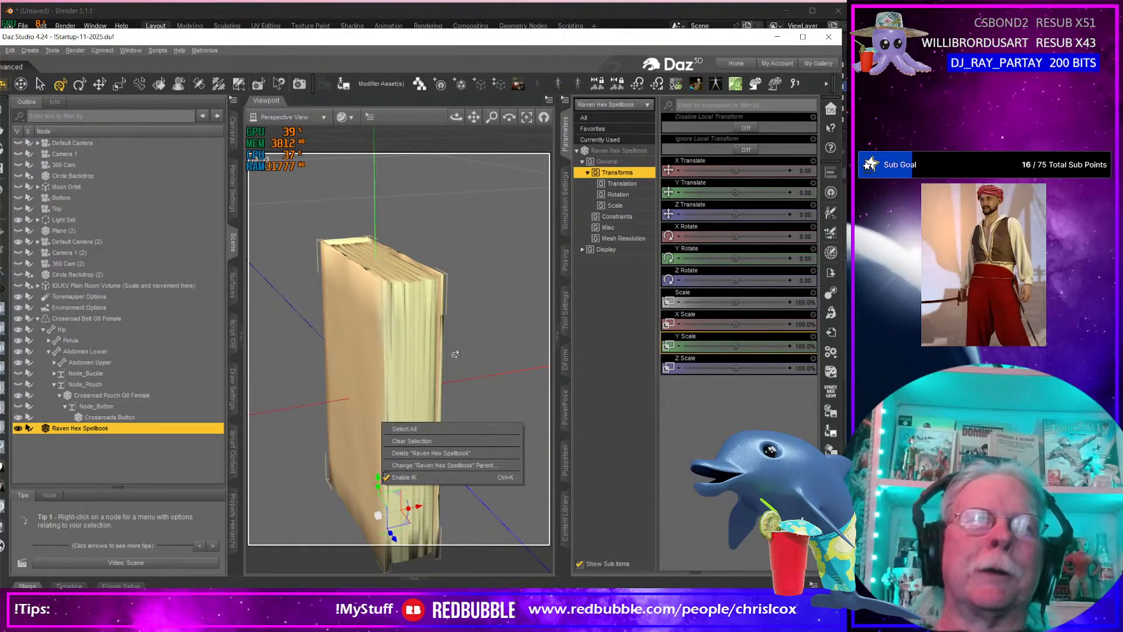
pyautogui.scroll(5, 448, 369)
pyautogui.scroll(-5, 447, 369)
# Switch to Blender and examine the spine ends of the open book Book.002 and the closed book Book.001.
pyautogui.hotkey('alt', 'Tab')
pyautogui.moveTo(365, 304); pyautogui.dragTo(335, 365, button='middle')
pyautogui.press('Tab')
pyautogui.press('Tab')
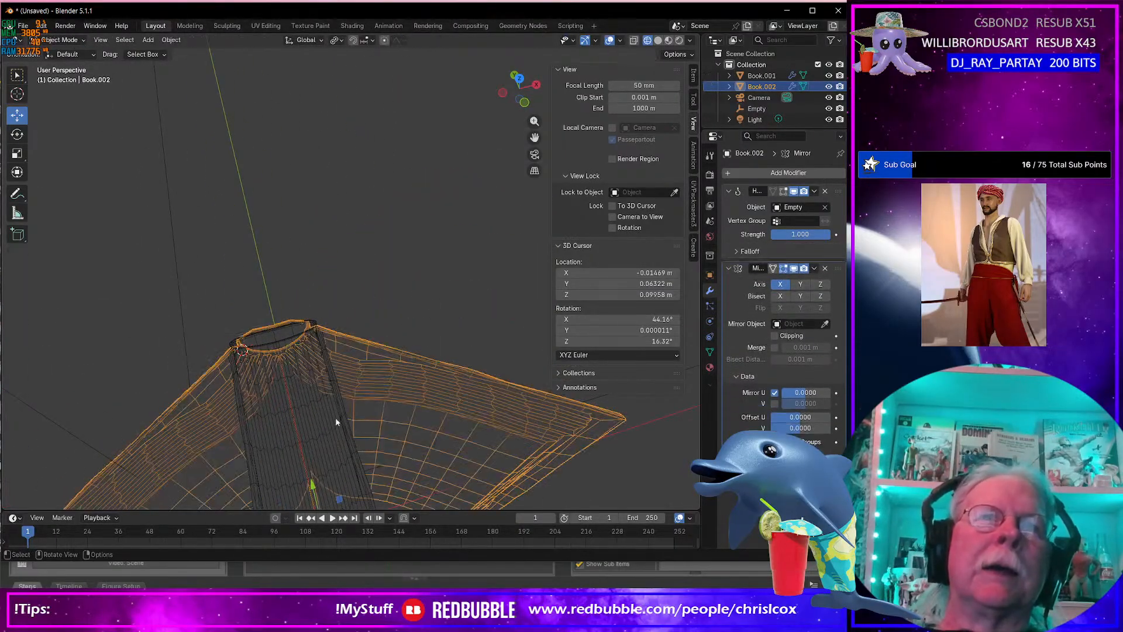
pyautogui.click(313, 431)
pyautogui.press('Tab')
pyautogui.press('Tab')
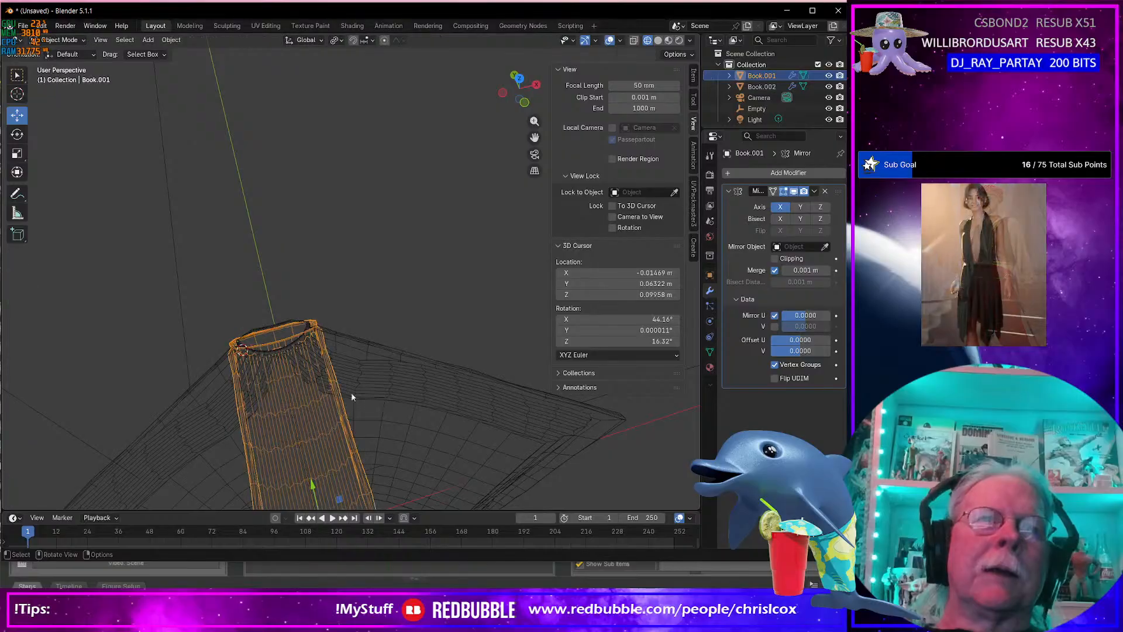
# Enable the Statistics overlay in the 3D viewport.
pyautogui.click(596, 40)
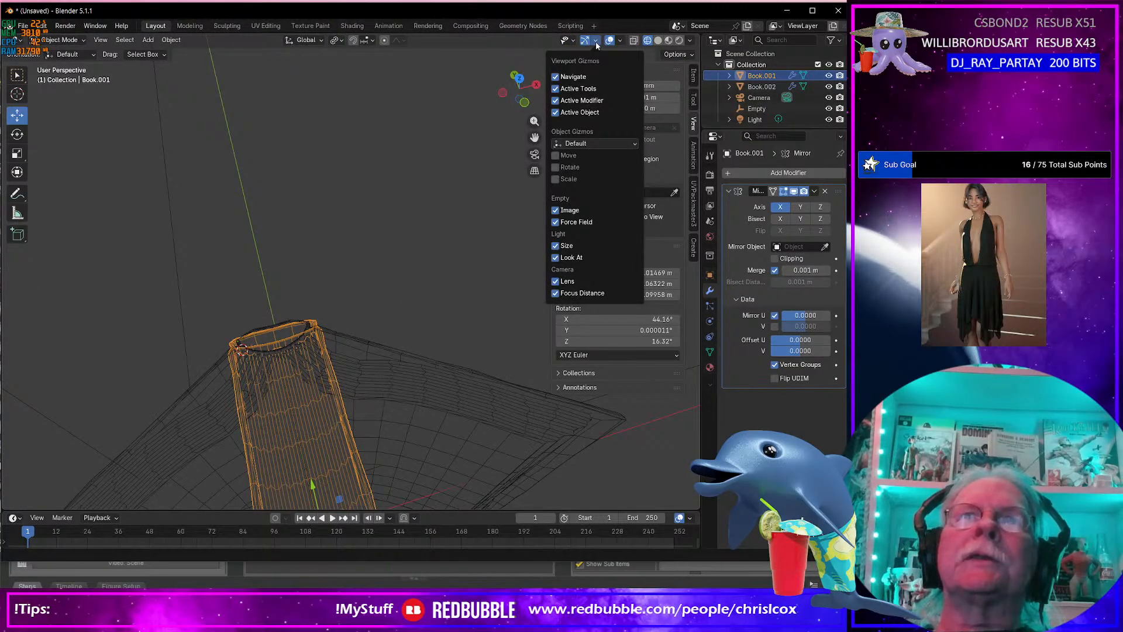
pyautogui.click(620, 42)
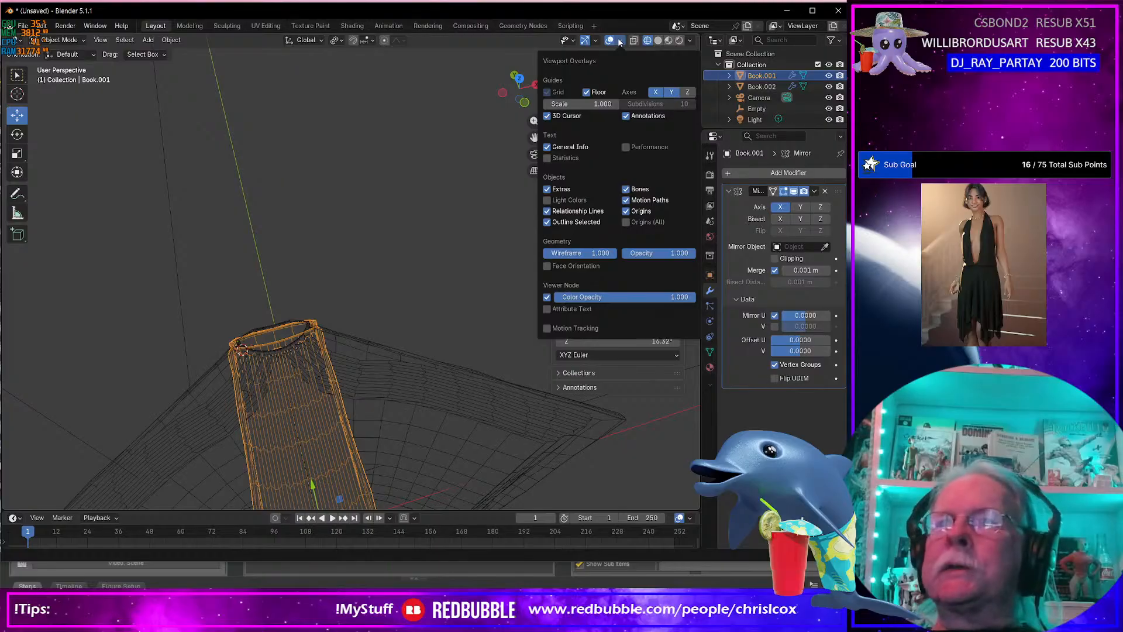
pyautogui.click(620, 42)
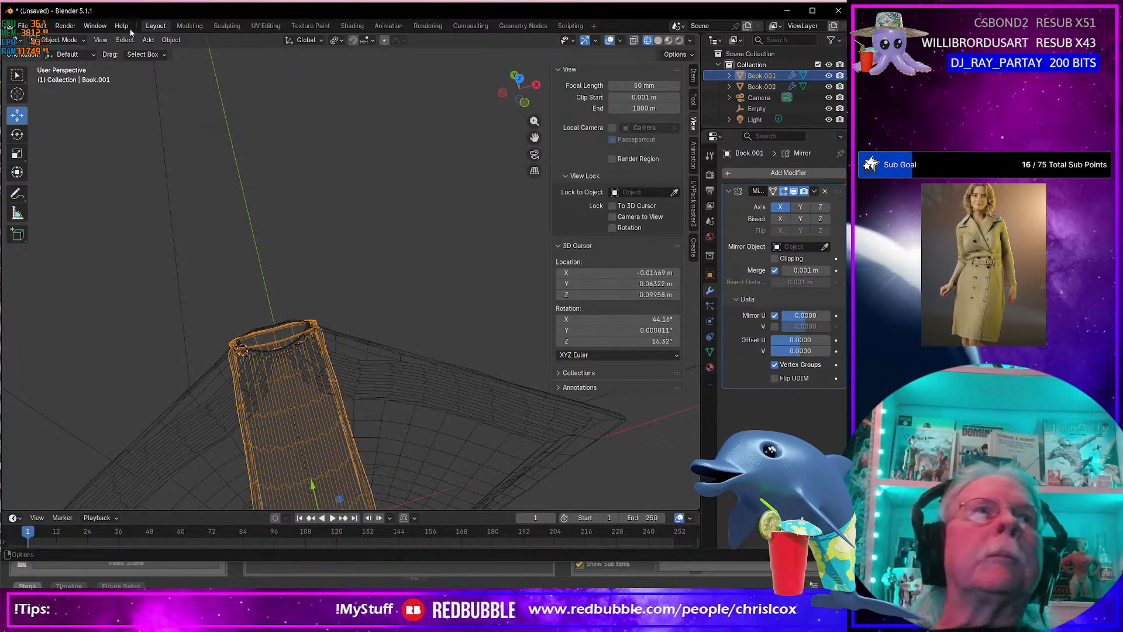
pyautogui.click(620, 41)
pyautogui.click(548, 159)
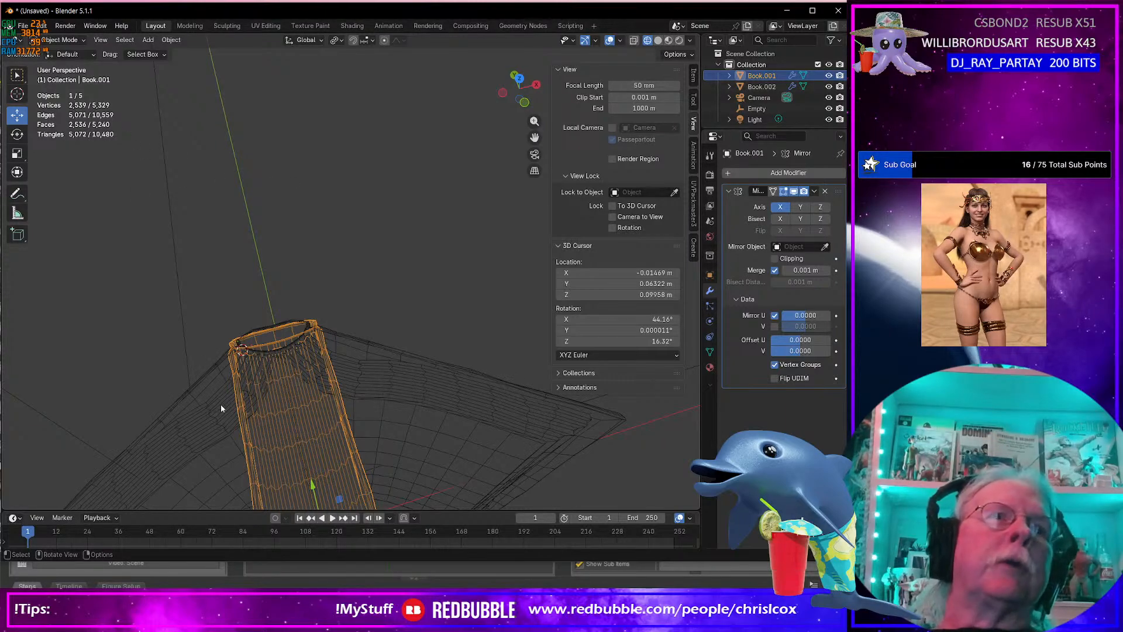
# Select Book.001 and Book.002 in turn to compare their vertex, edge and face counts.
pyautogui.click(203, 417)
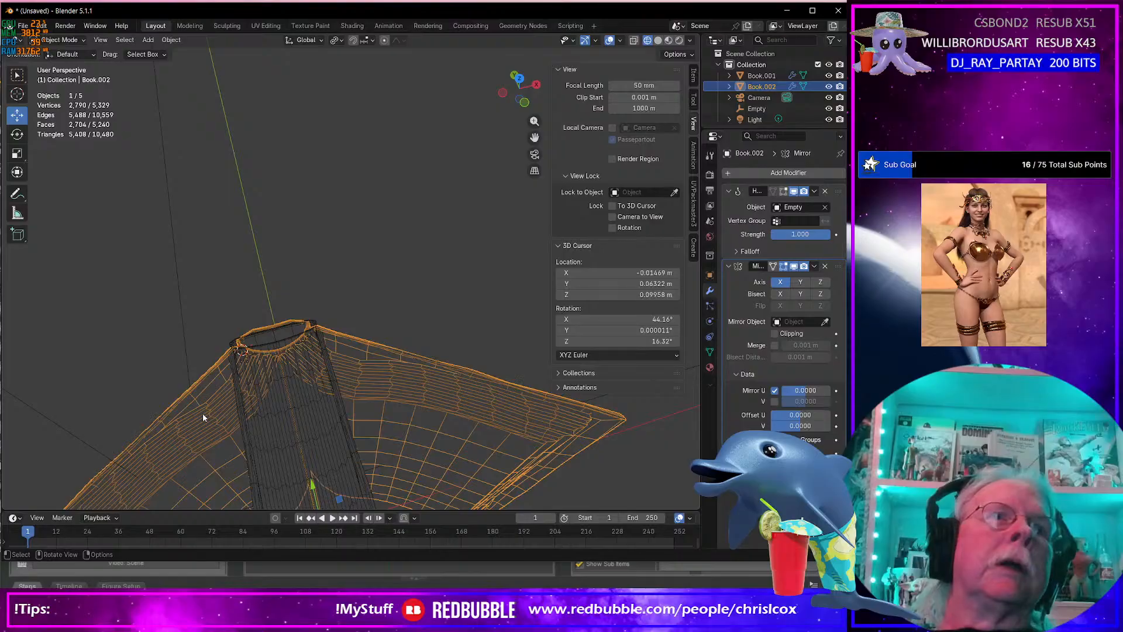
pyautogui.click(275, 409)
pyautogui.click(222, 426)
pyautogui.moveTo(221, 430); pyautogui.dragTo(331, 355, button='middle')
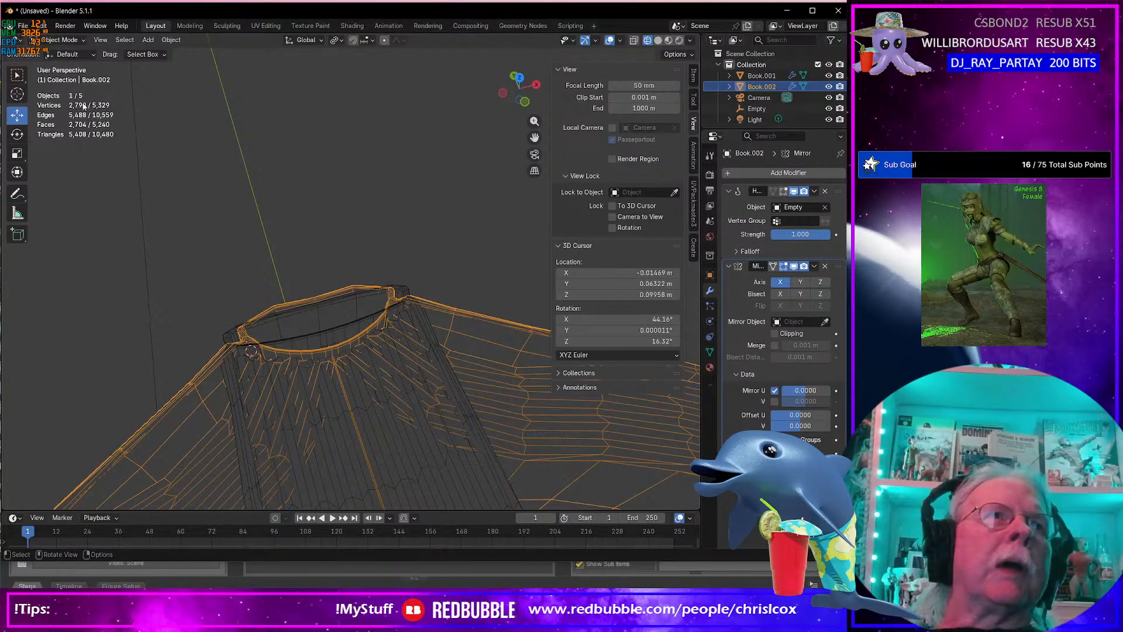
pyautogui.click(354, 418)
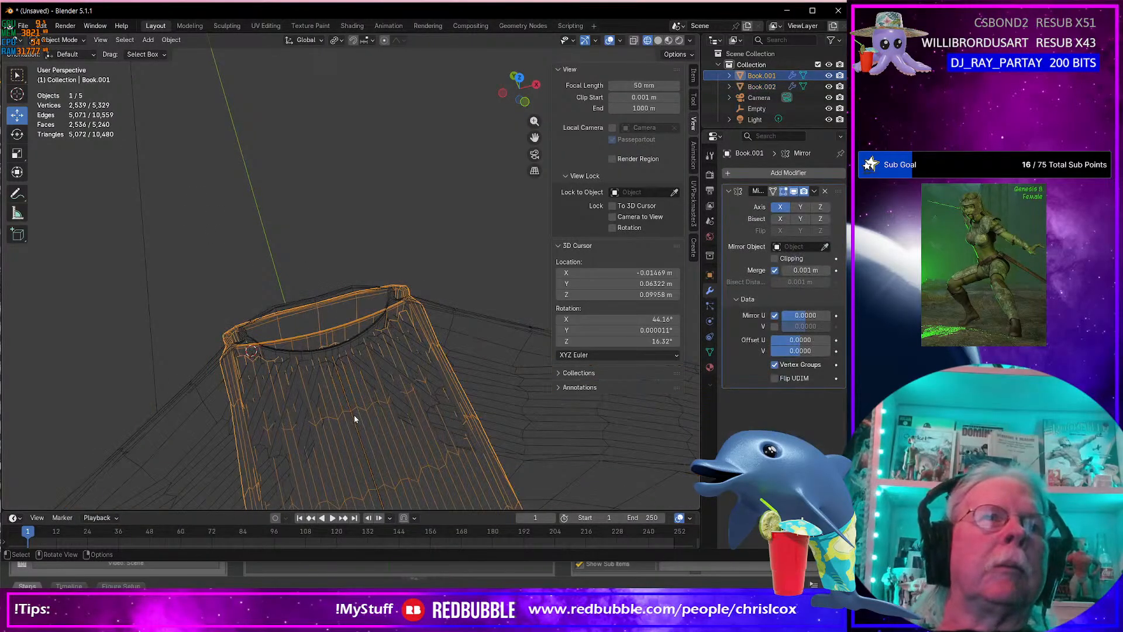
pyautogui.click(288, 307)
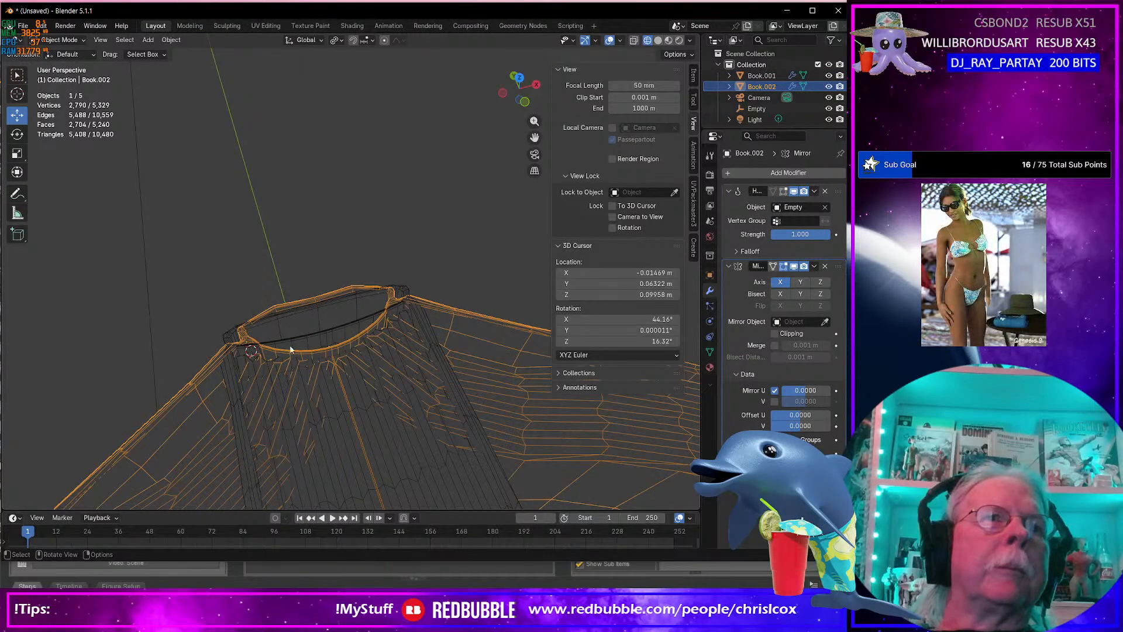
pyautogui.click(320, 342)
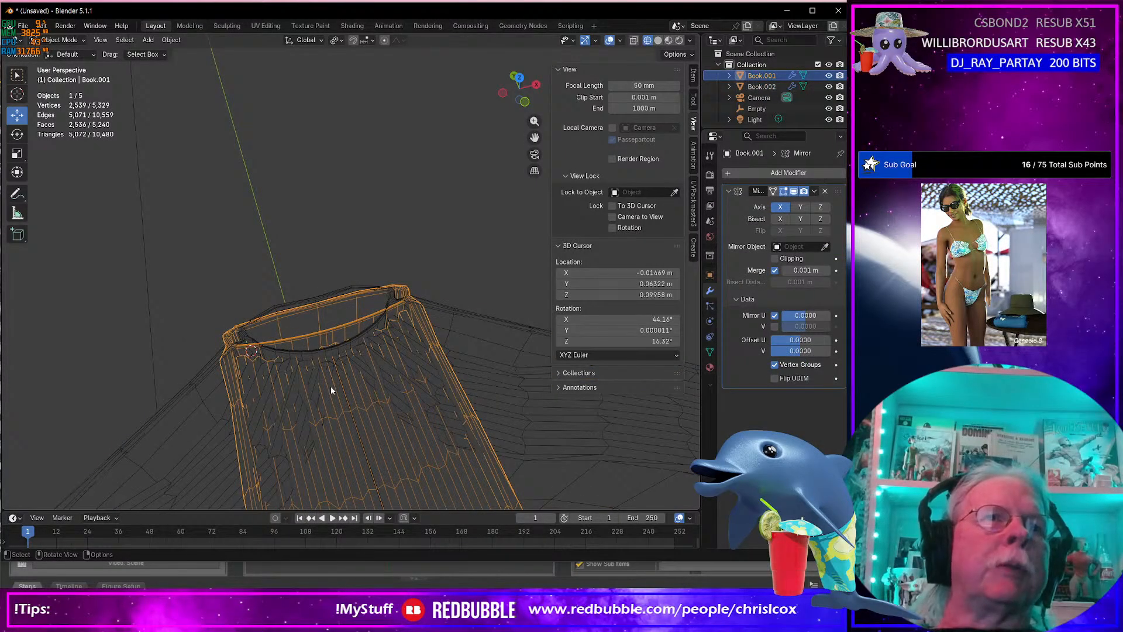
pyautogui.moveTo(309, 359); pyautogui.dragTo(318, 384, button='middle')
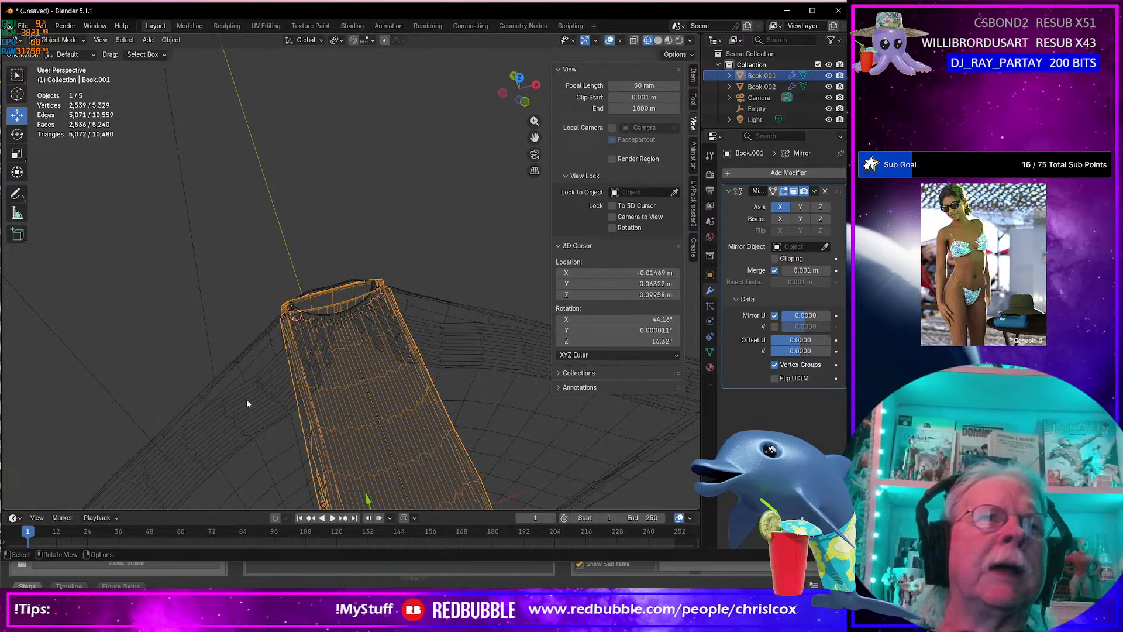
pyautogui.click(249, 403)
# Examine the spine corner up close from behind and compare the mesh statistics of both books there.
pyautogui.moveTo(250, 404); pyautogui.dragTo(125, 320, button='middle')
pyautogui.keyDown('ctrl'); pyautogui.moveTo(240, 327); pyautogui.dragTo(249, 272, button='middle'); pyautogui.keyUp('ctrl')
pyautogui.keyDown('shift'); pyautogui.moveTo(251, 269); pyautogui.dragTo(367, 393, button='middle'); pyautogui.keyUp('shift')
pyautogui.scroll(1, 331, 343)
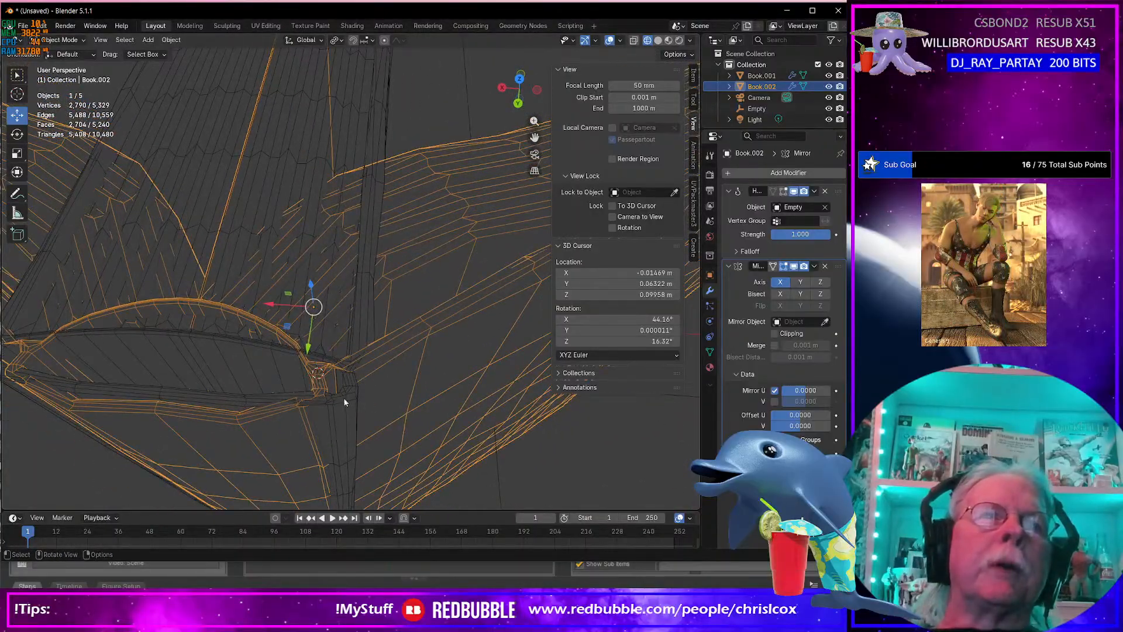
pyautogui.click(346, 398)
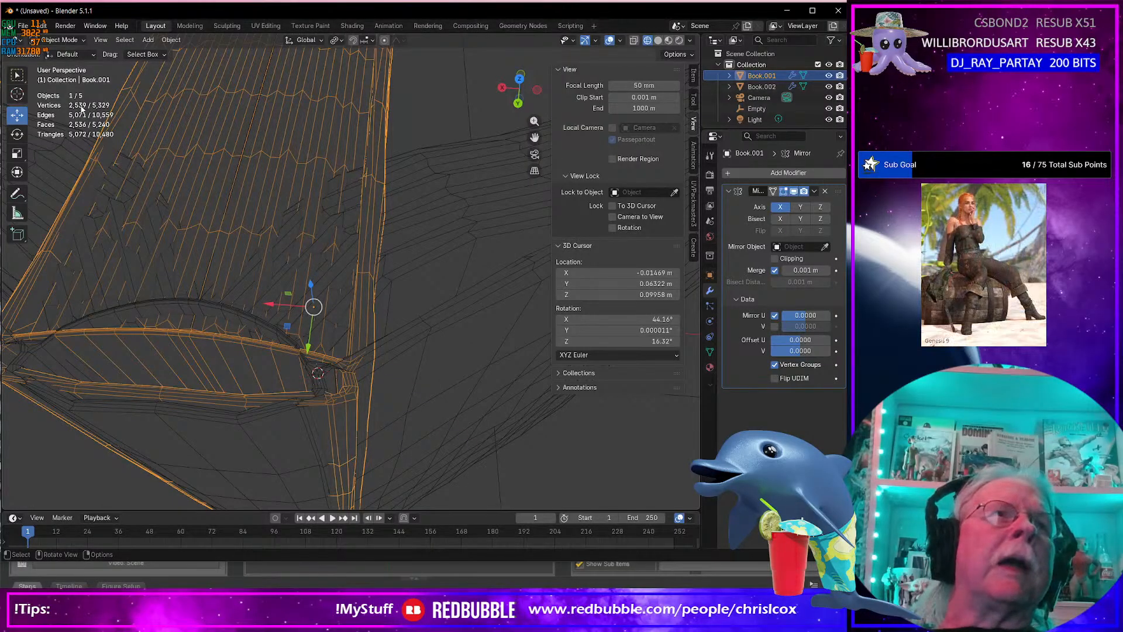
pyautogui.click(410, 341)
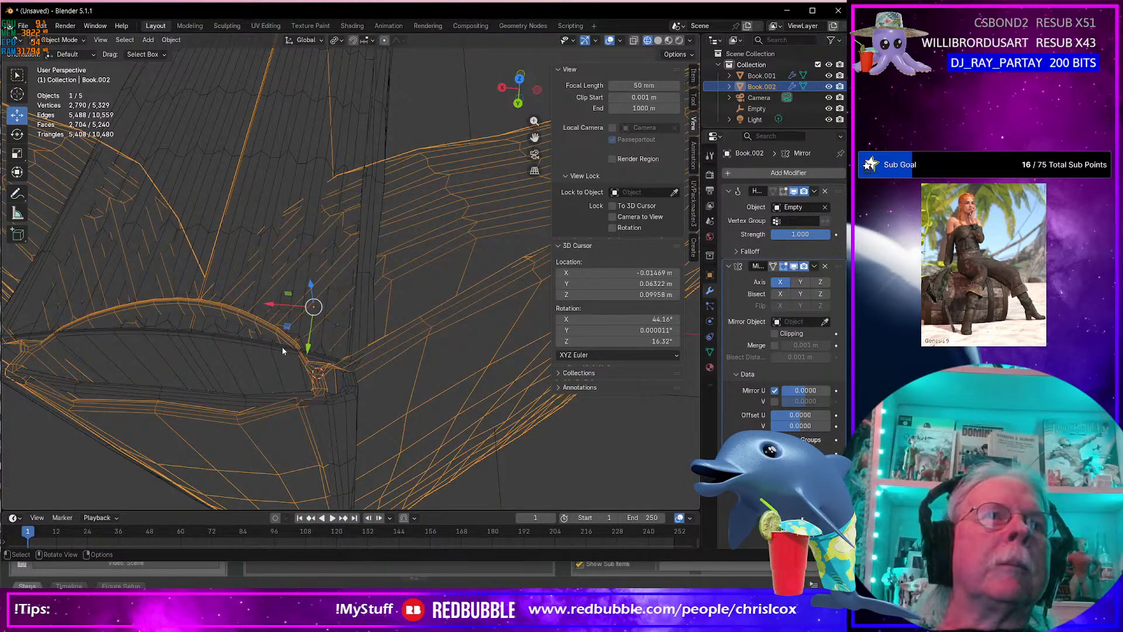
pyautogui.click(282, 346)
pyautogui.click(408, 349)
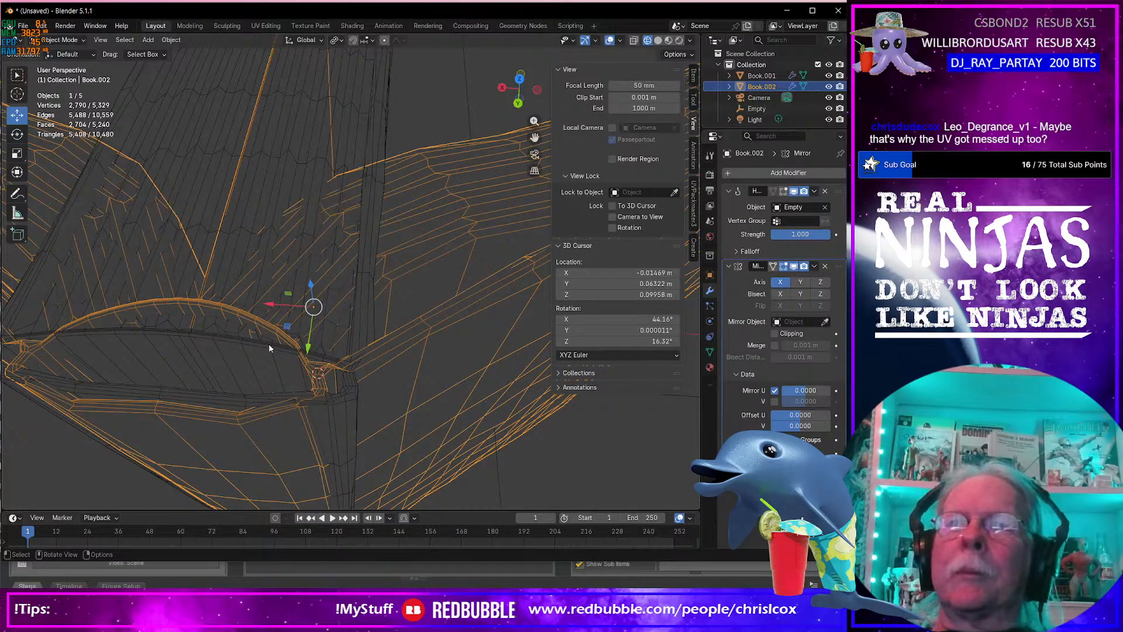
# View the whole open book Book.002 from the front with its mesh selected.
pyautogui.moveTo(366, 368); pyautogui.dragTo(167, 320, button='middle')
pyautogui.scroll(-7, 317, 349)
pyautogui.moveTo(297, 359); pyautogui.dragTo(256, 358, button='middle')
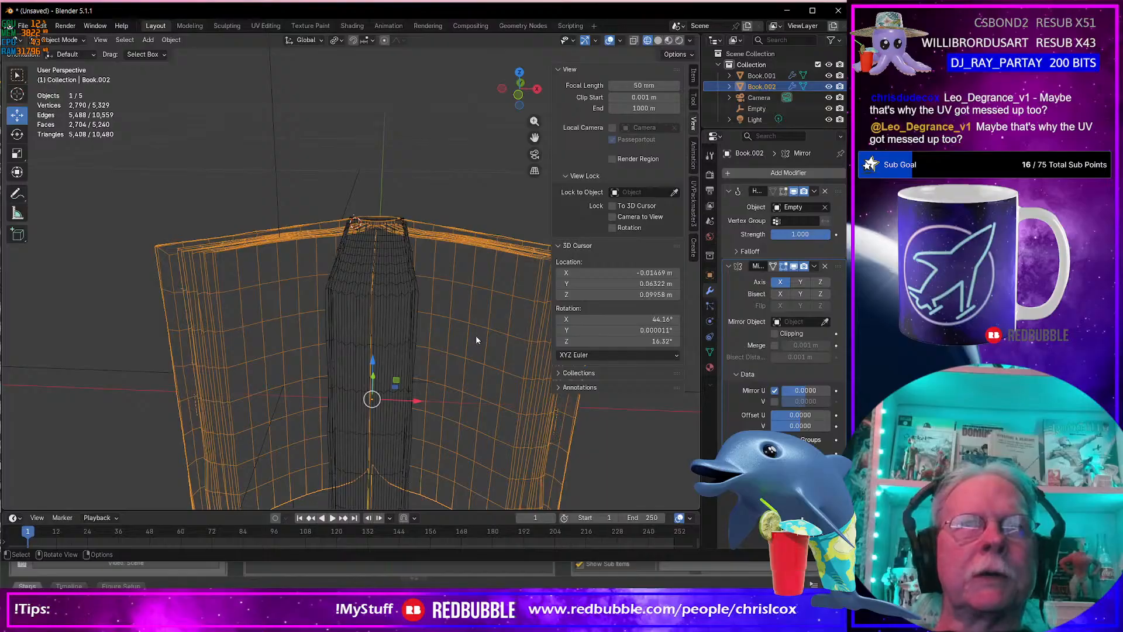
pyautogui.scroll(2, 435, 357)
pyautogui.scroll(-6, 434, 357)
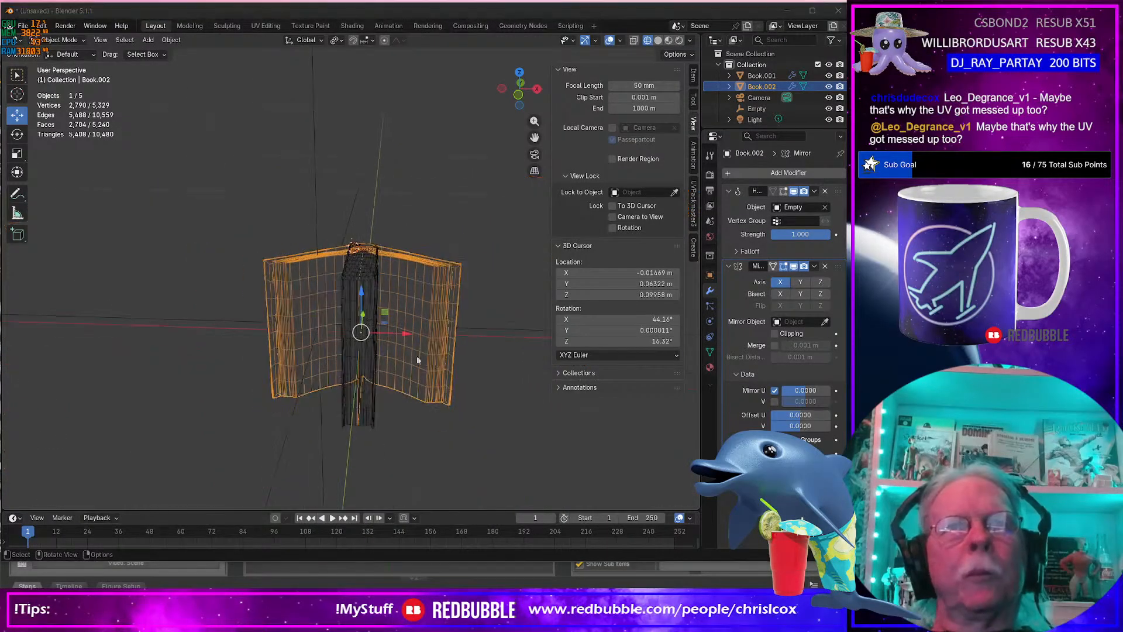
# Switch to Daz Studio and inspect the top page edges and spine of the closed spellbook.
pyautogui.hotkey('alt', 'Tab')
pyautogui.scroll(5, 389, 352)
pyautogui.moveTo(388, 352); pyautogui.dragTo(368, 337, button='middle')
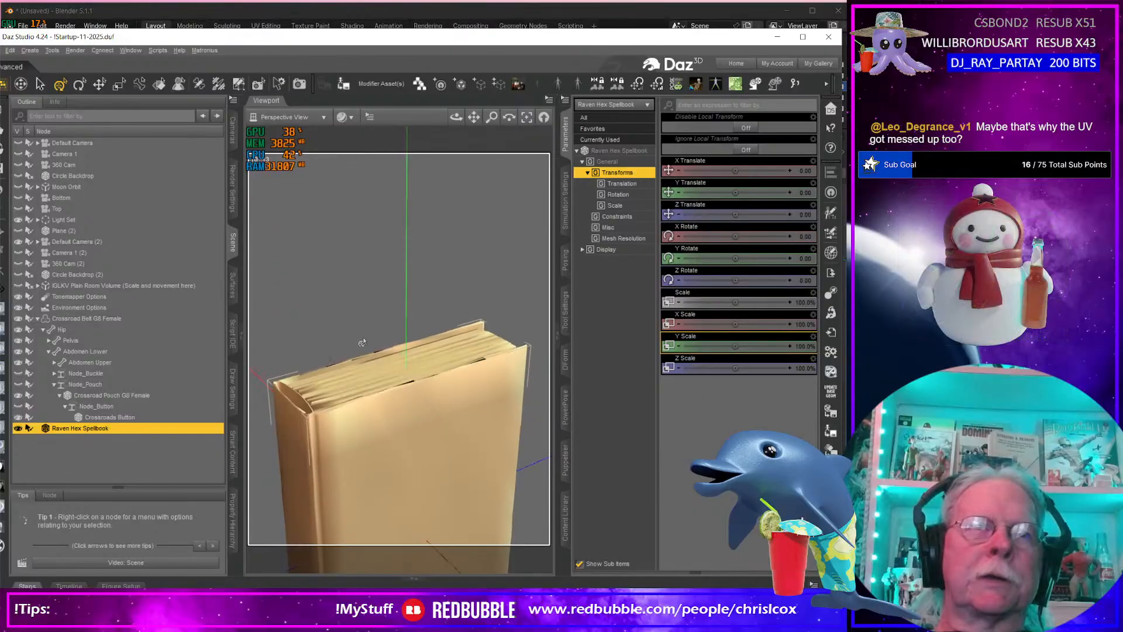
# Inspect the closed spellbook's cover, spine and page block up close and from a distance.
pyautogui.scroll(-5, 377, 427)
pyautogui.scroll(5, 377, 427)
pyautogui.moveTo(378, 427); pyautogui.dragTo(415, 358, button='middle')
pyautogui.moveTo(415, 443); pyautogui.dragTo(418, 443, button='middle')
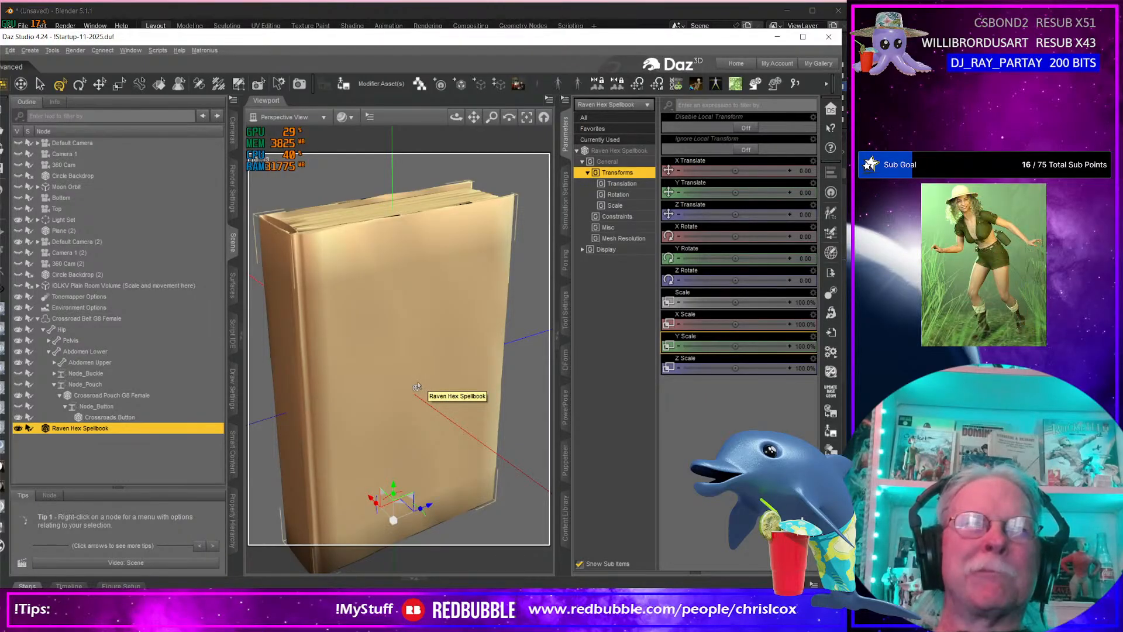
pyautogui.scroll(-3, 415, 385)
pyautogui.scroll(5, 416, 385)
pyautogui.scroll(-8, 416, 385)
pyautogui.moveTo(417, 386); pyautogui.dragTo(471, 399, button='middle')
pyautogui.scroll(-3, 433, 411)
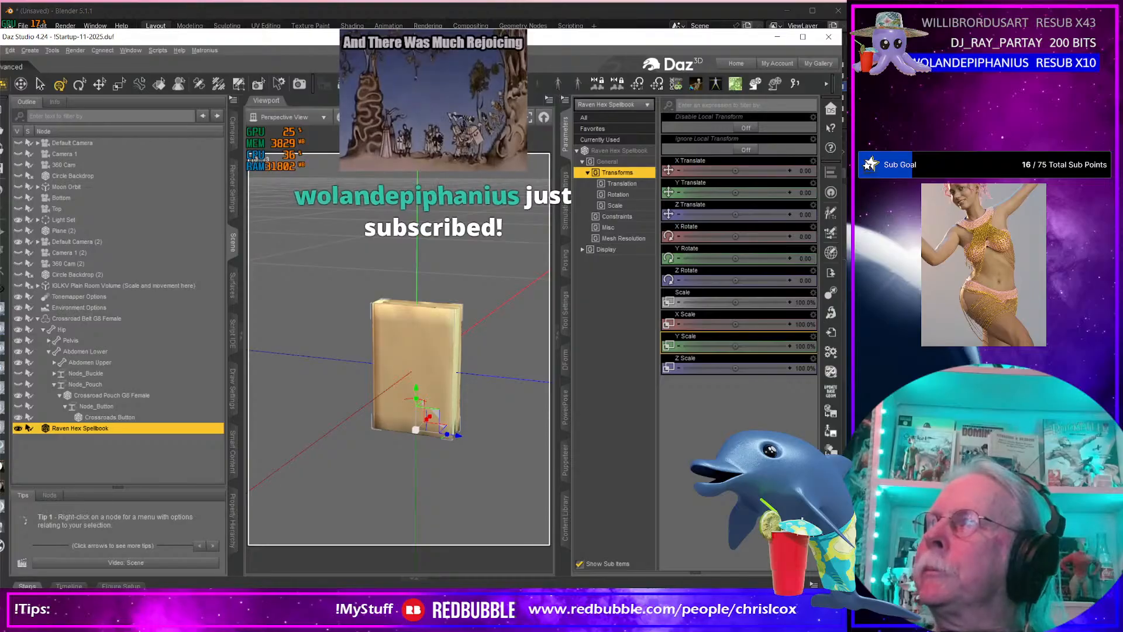
pyautogui.moveTo(396, 362); pyautogui.dragTo(431, 367, button='middle')
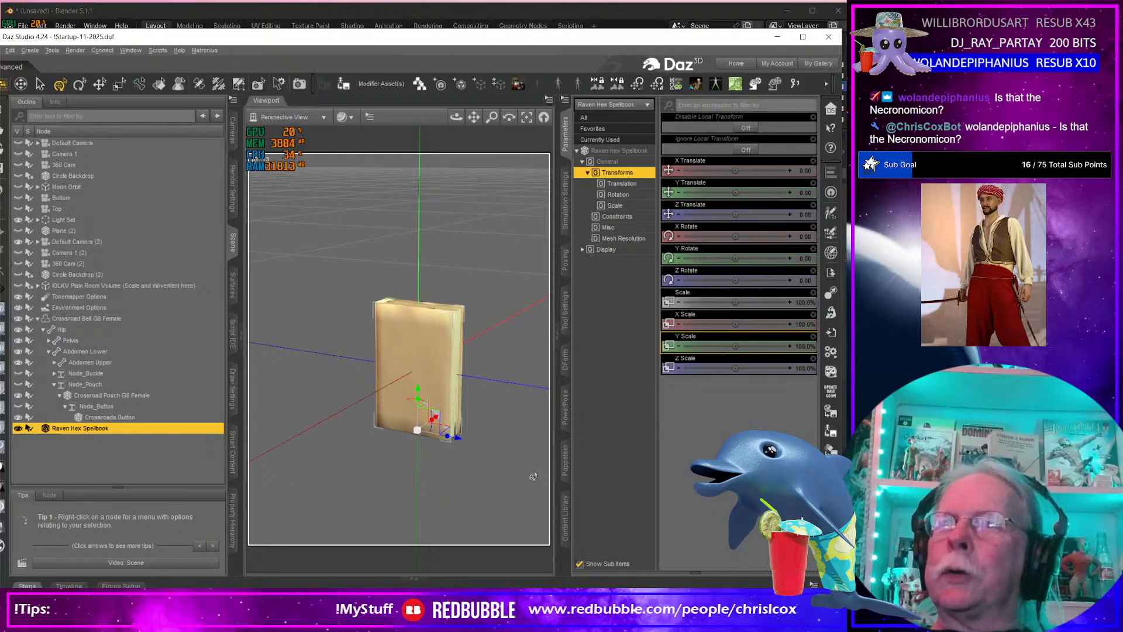
pyautogui.moveTo(471, 443)
pyautogui.mouseDown(button='middle')
pyautogui.moveTo(409, 437)
pyautogui.moveTo(524, 407)
pyautogui.moveTo(469, 441)
pyautogui.mouseUp(button='middle')
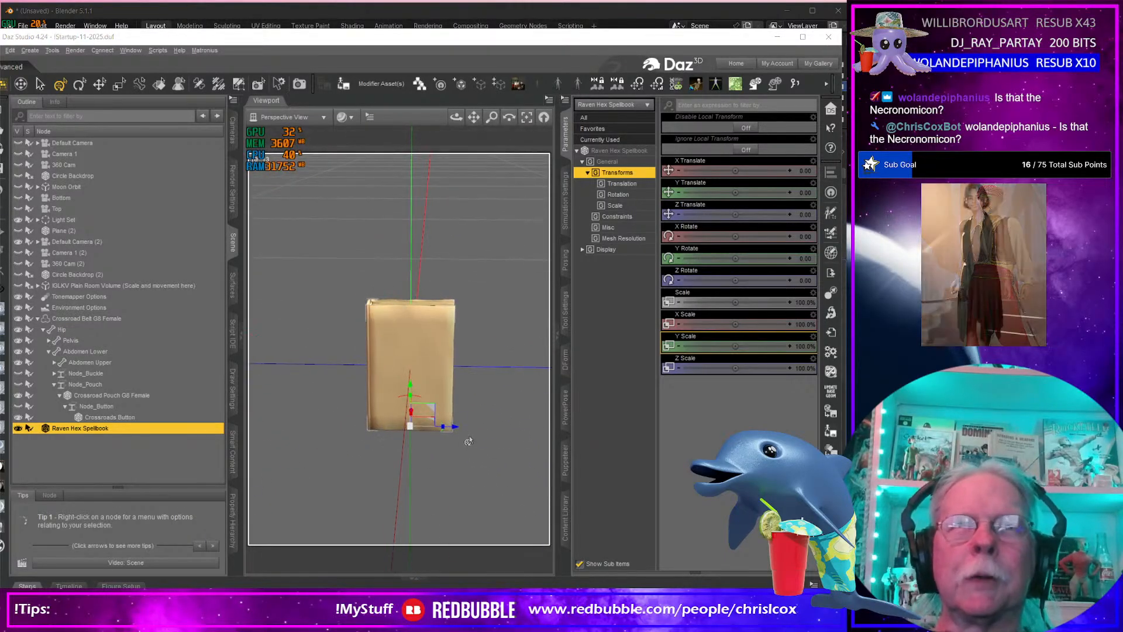
pyautogui.hotkey('alt', 'Tab')
pyautogui.moveTo(402, 407); pyautogui.dragTo(395, 356, button='middle')
pyautogui.scroll(2, 391, 347)
pyautogui.hotkey('alt', 'Tab')
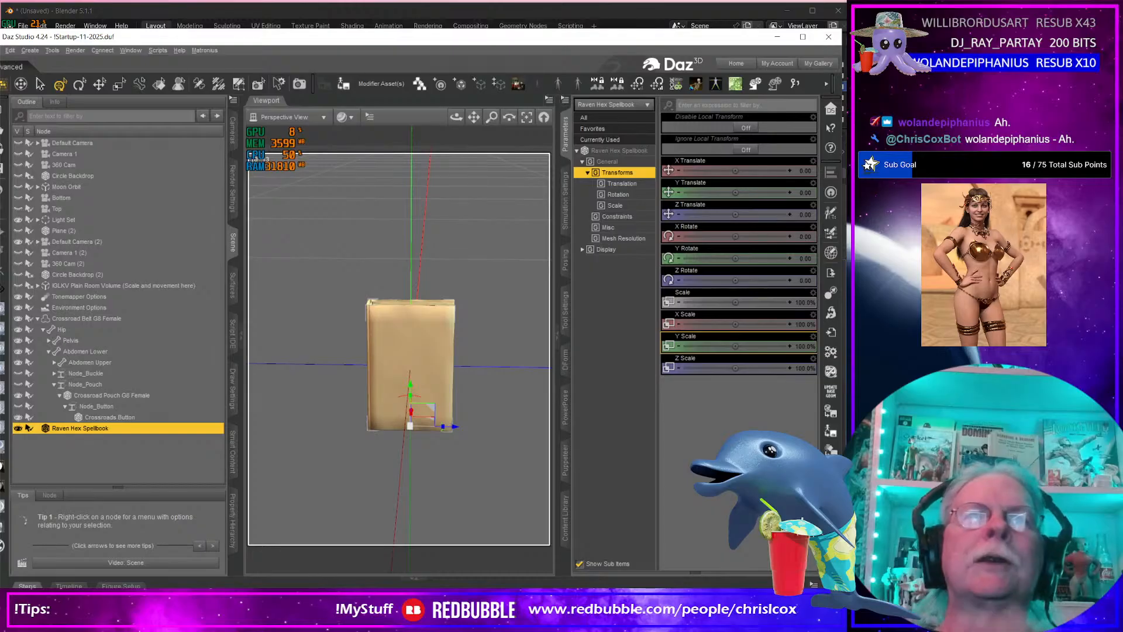
# View the spellbook from farther away with the belt and pouch, selecting the pouch and the spellbook in turn.
pyautogui.scroll(-5, 446, 453)
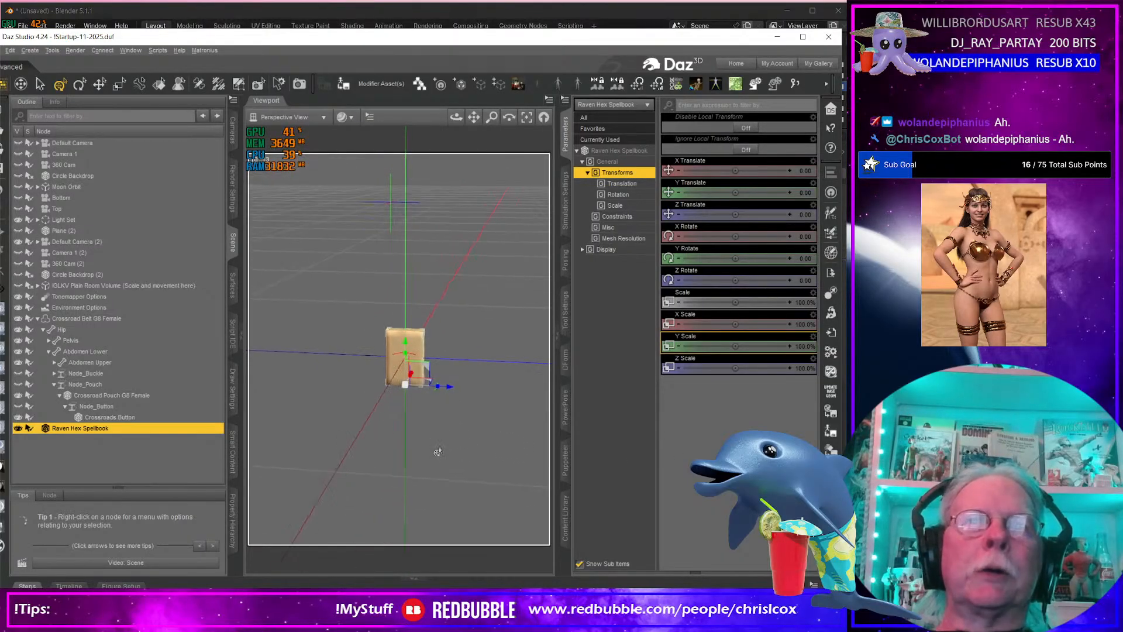
pyautogui.moveTo(440, 449); pyautogui.dragTo(473, 416)
pyautogui.moveTo(459, 402); pyautogui.dragTo(458, 482, button='middle')
pyautogui.click(449, 217)
pyautogui.moveTo(449, 217); pyautogui.dragTo(428, 234, button='right')
pyautogui.moveTo(424, 379); pyautogui.dragTo(383, 485, button='right')
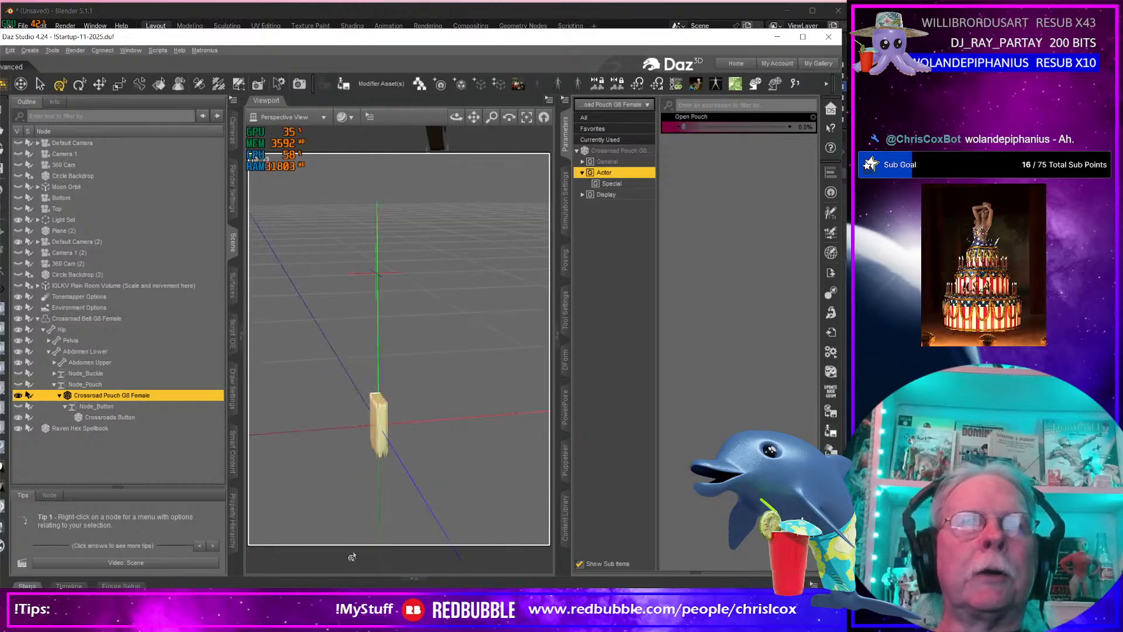
pyautogui.click(384, 422)
pyautogui.moveTo(414, 443); pyautogui.dragTo(349, 427, button='right')
pyautogui.moveTo(377, 160); pyautogui.dragTo(361, 206, button='middle')
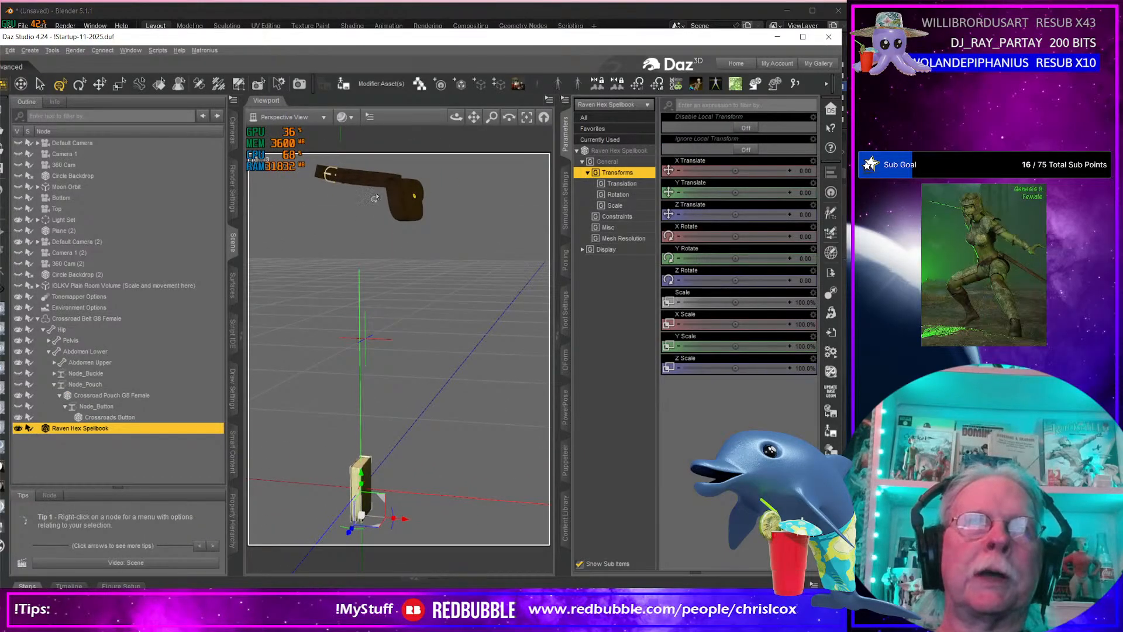
# Select the Crossroad belt and its pouch in turn, clear the selection and view them above the spellbook.
pyautogui.click(345, 178)
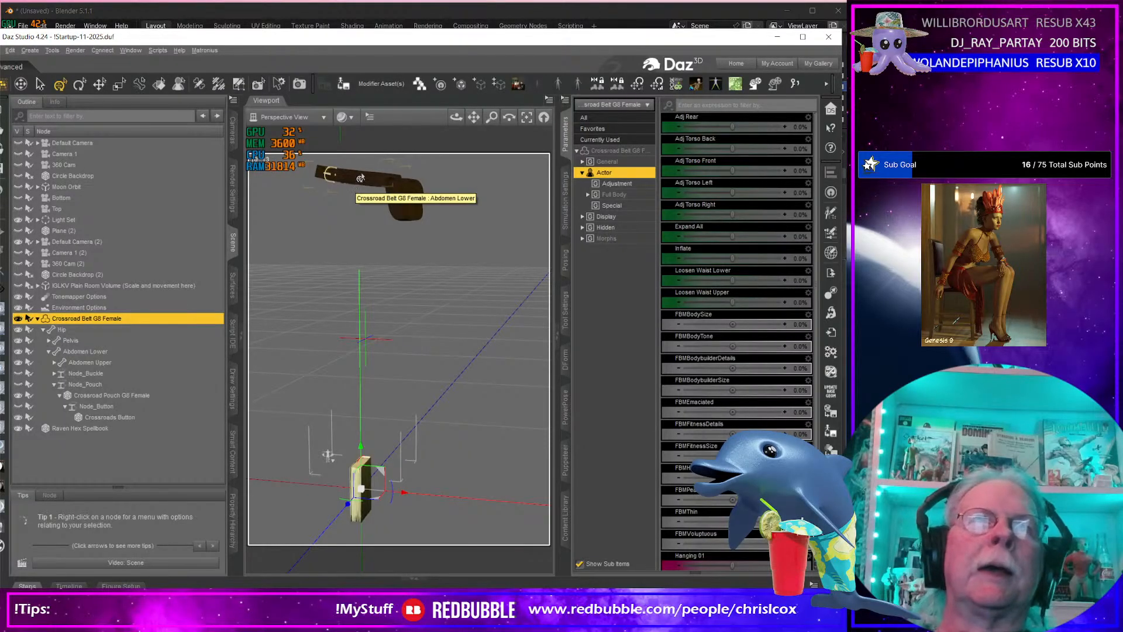
pyautogui.click(402, 216)
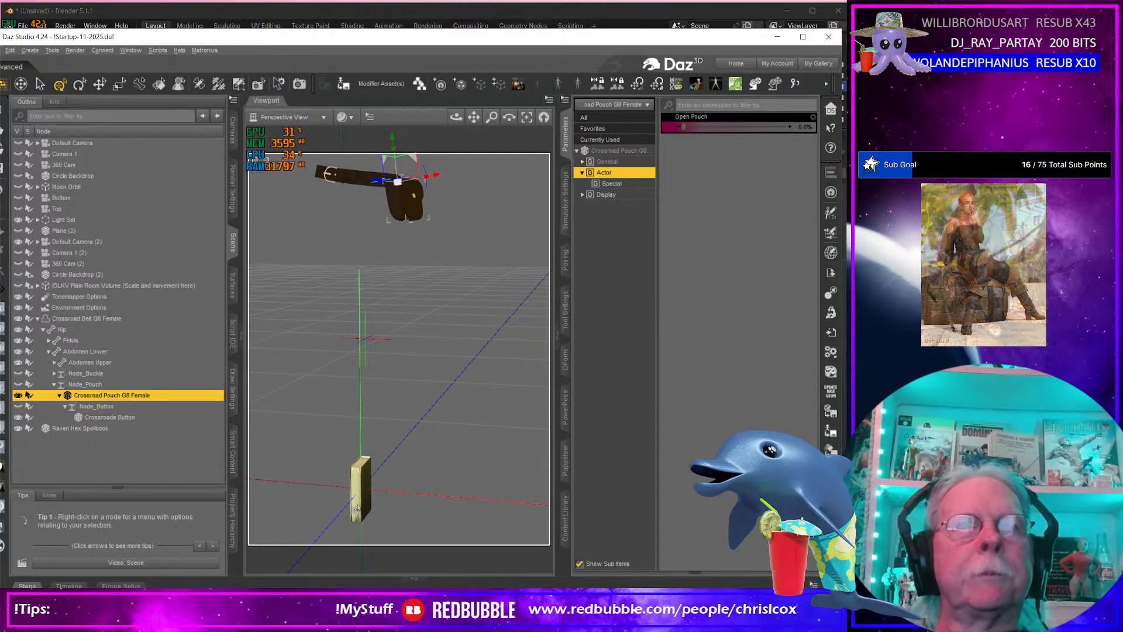
pyautogui.click(425, 252)
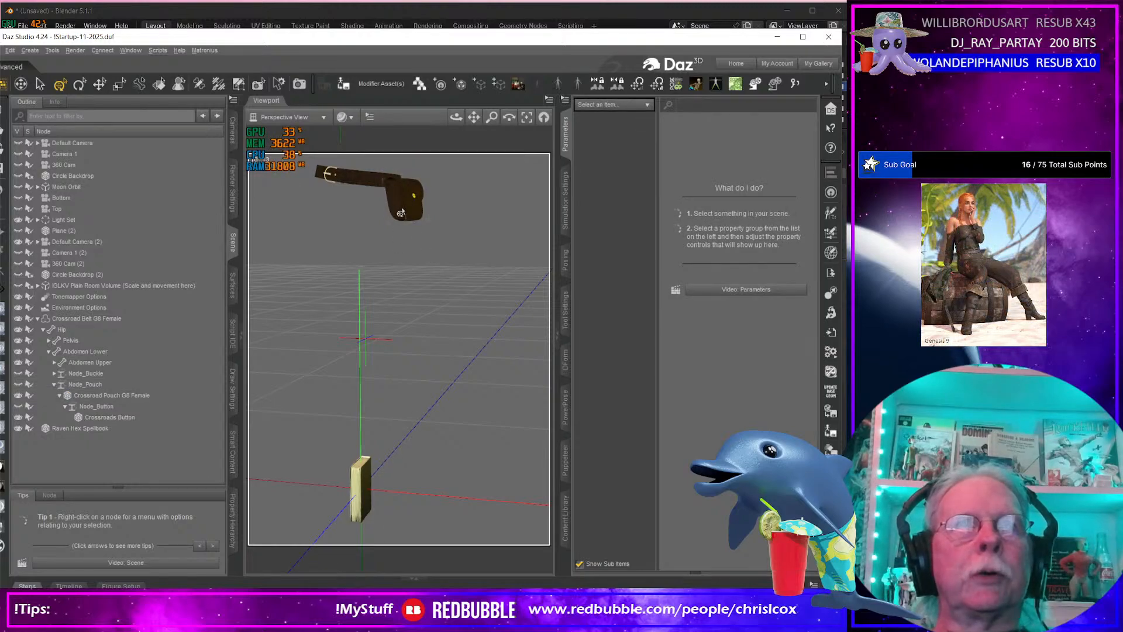
pyautogui.moveTo(360, 293); pyautogui.dragTo(402, 315, button='middle')
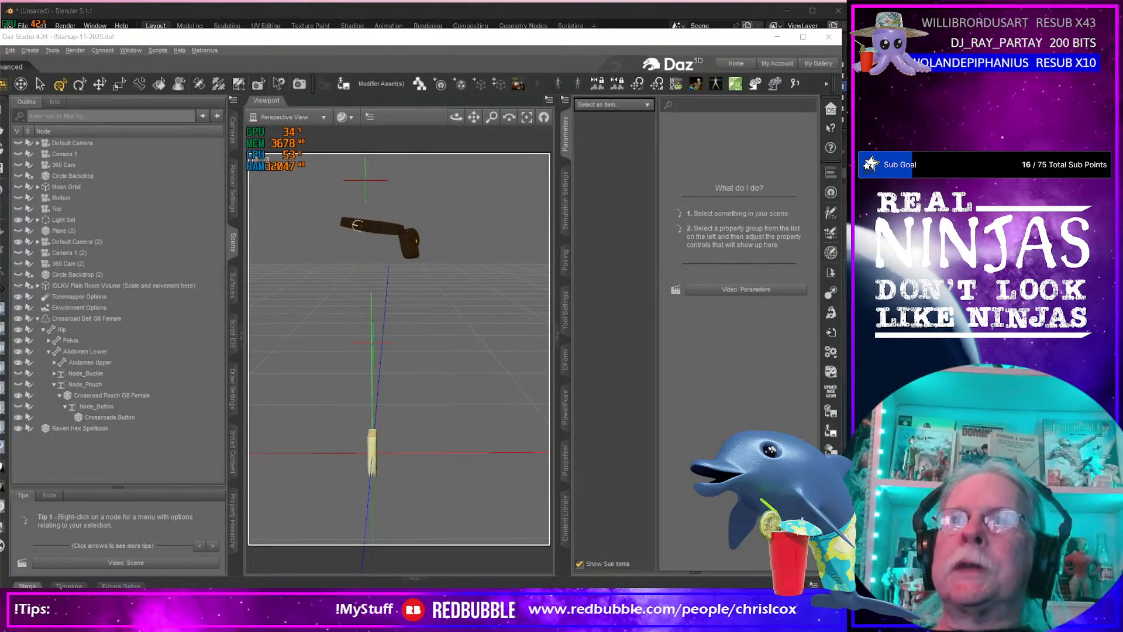
pyautogui.moveTo(460, 343); pyautogui.dragTo(449, 340, button='middle')
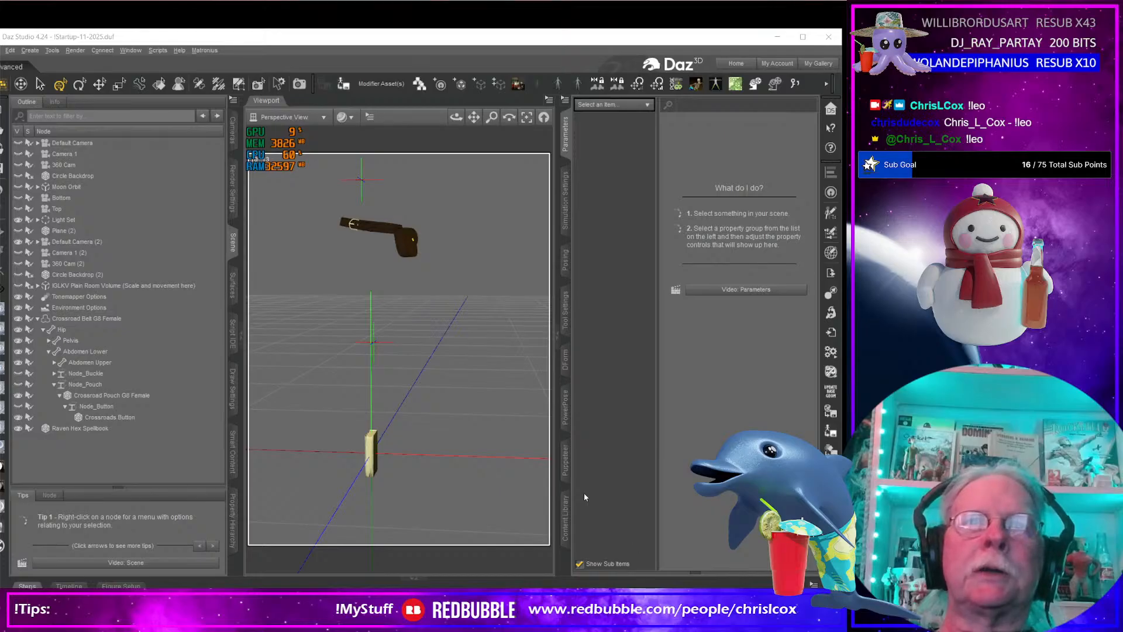
# Select the Raven Hex Spellbook and view it from the side together with the belt and pouch.
pyautogui.moveTo(368, 495); pyautogui.dragTo(390, 483, button='middle')
pyautogui.click(374, 448)
pyautogui.click(389, 468)
pyautogui.click(787, 11)
pyautogui.click(372, 479)
pyautogui.moveTo(422, 487); pyautogui.dragTo(374, 494, button='middle')
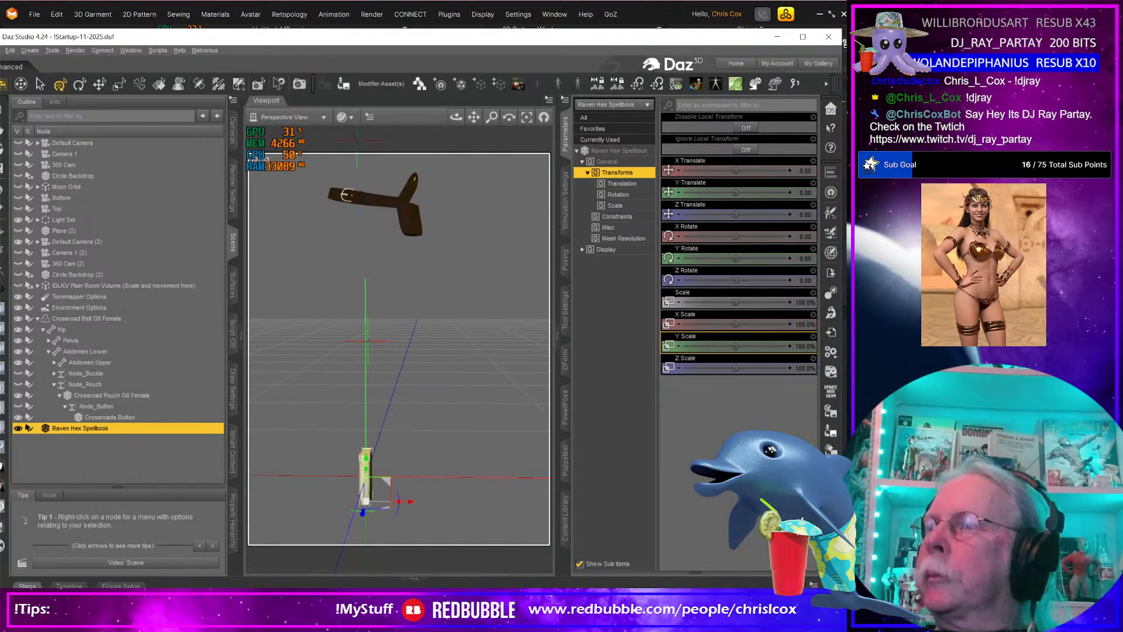
# Switch to Marvelous Designer and open the project Silverspell.zprj from the Raven Hex WIP folder.
pyautogui.hotkey('alt', 'Tab')
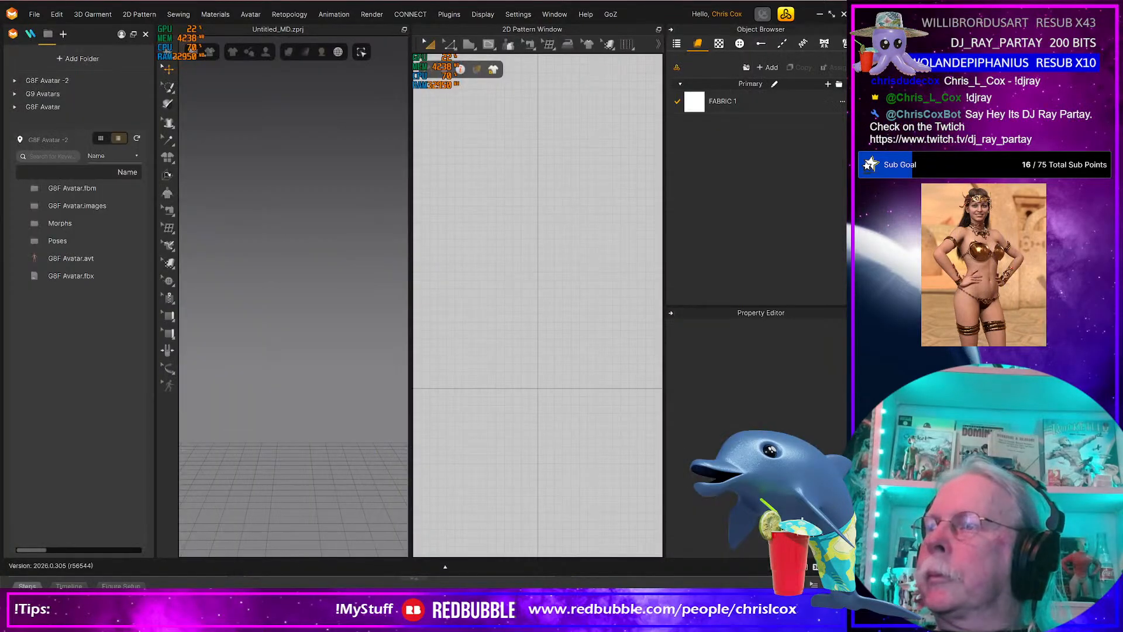
pyautogui.click(38, 17)
pyautogui.moveTo(41, 138)
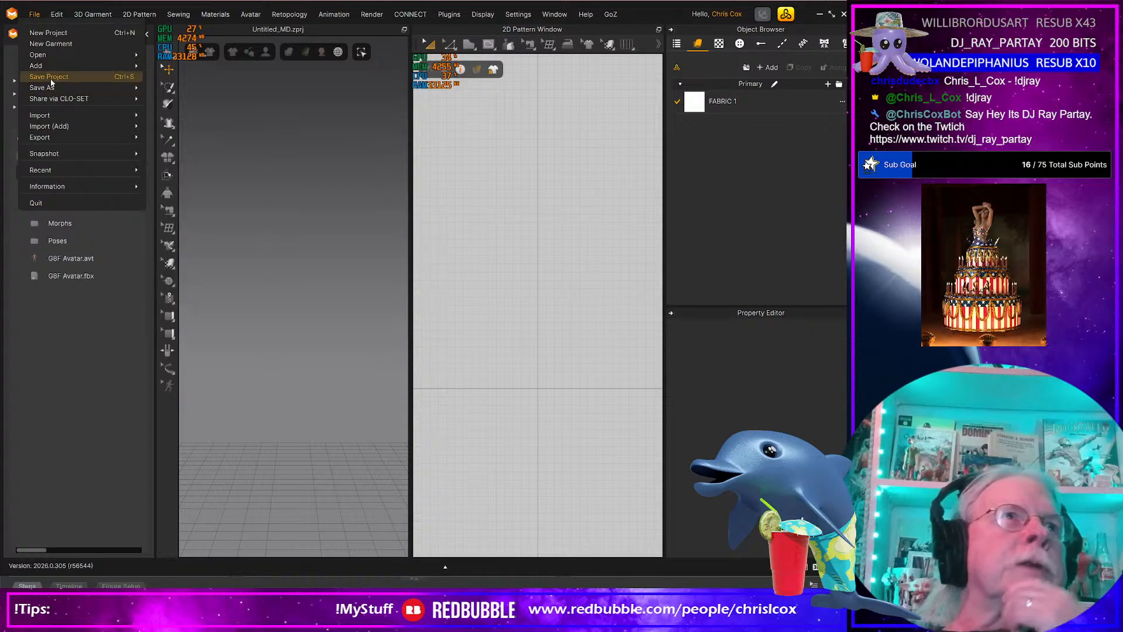
pyautogui.moveTo(57, 99)
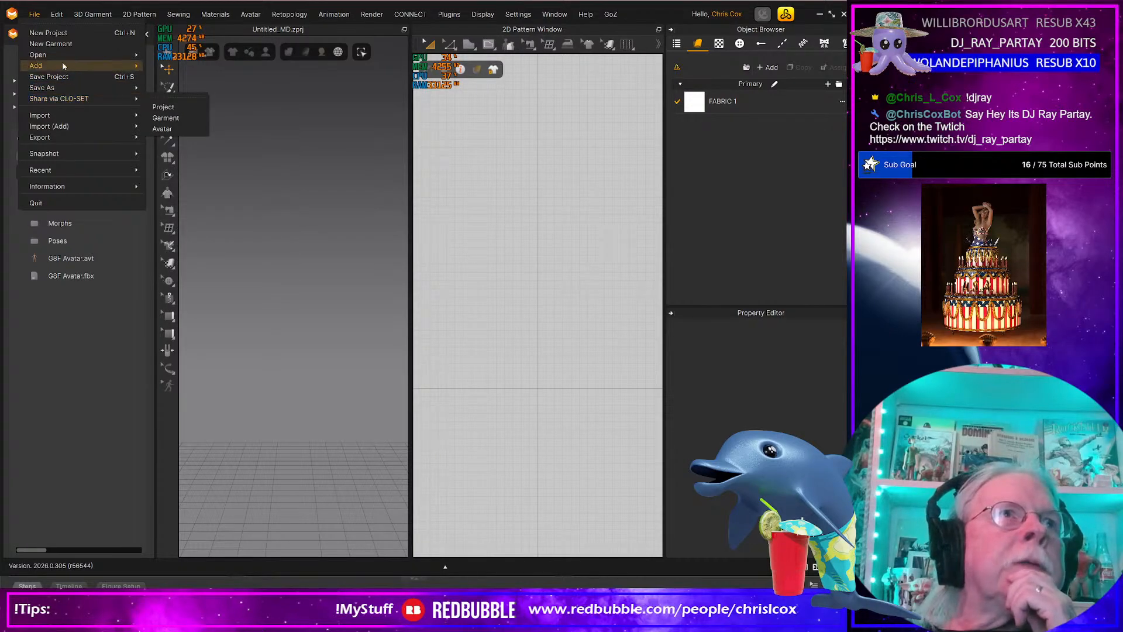
pyautogui.moveTo(59, 57)
pyautogui.click(166, 62)
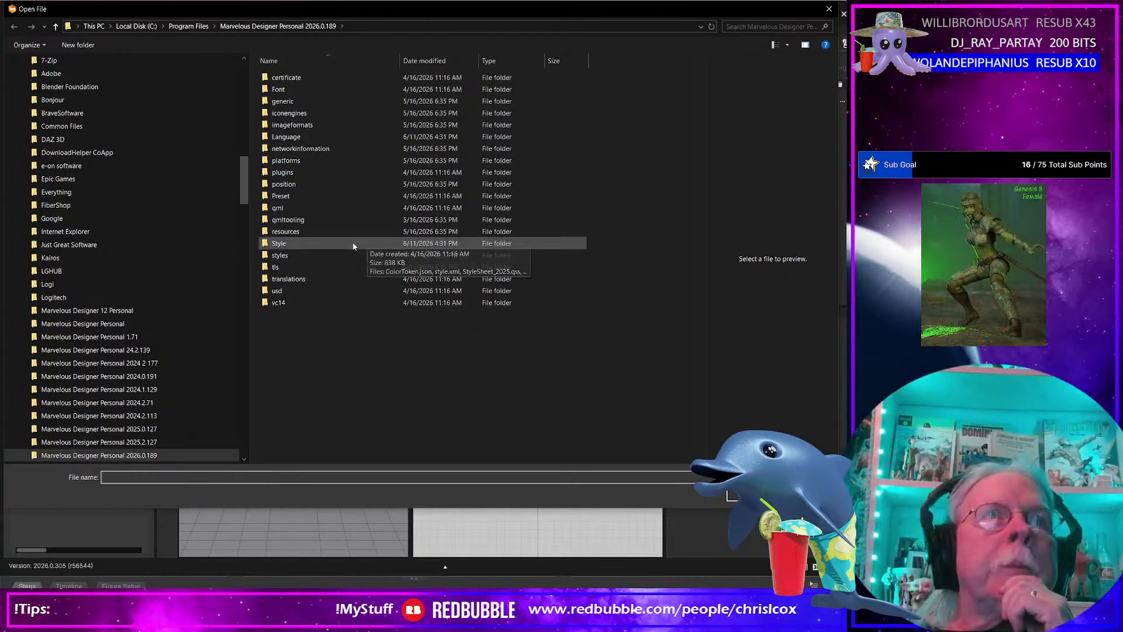
pyautogui.moveTo(244, 193); pyautogui.dragTo(235, 82)
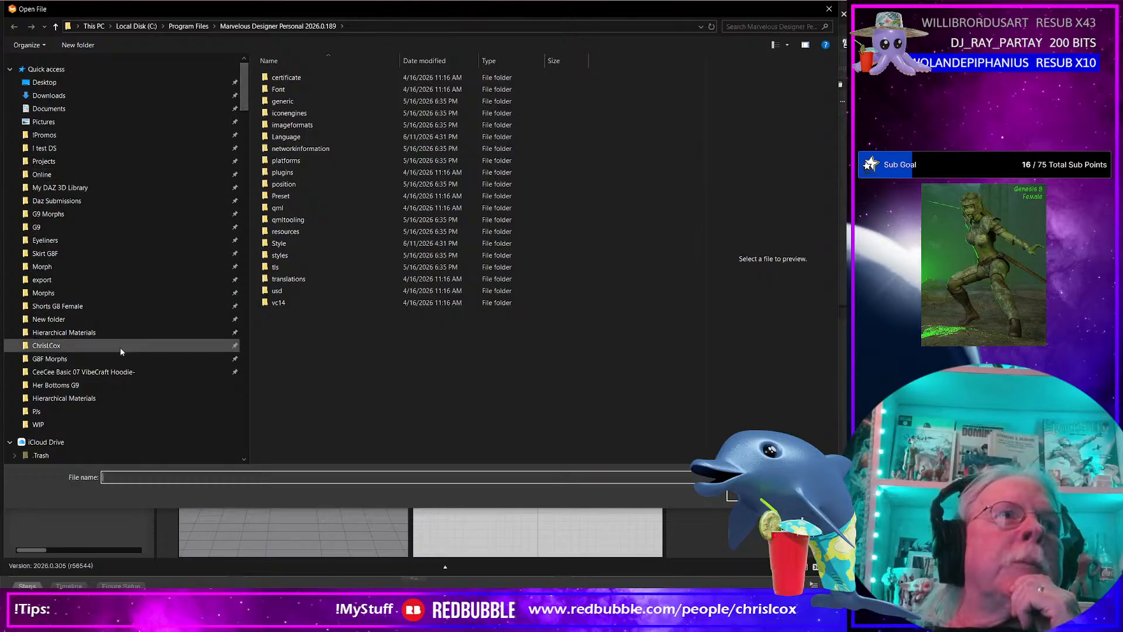
pyautogui.click(67, 425)
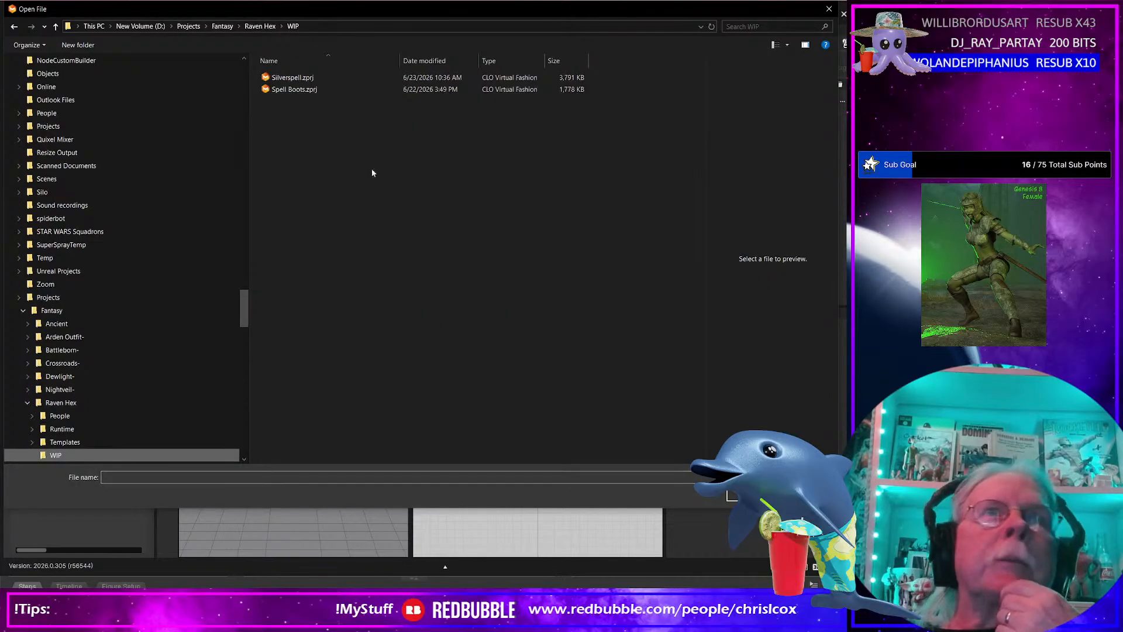
pyautogui.doubleClick(301, 77)
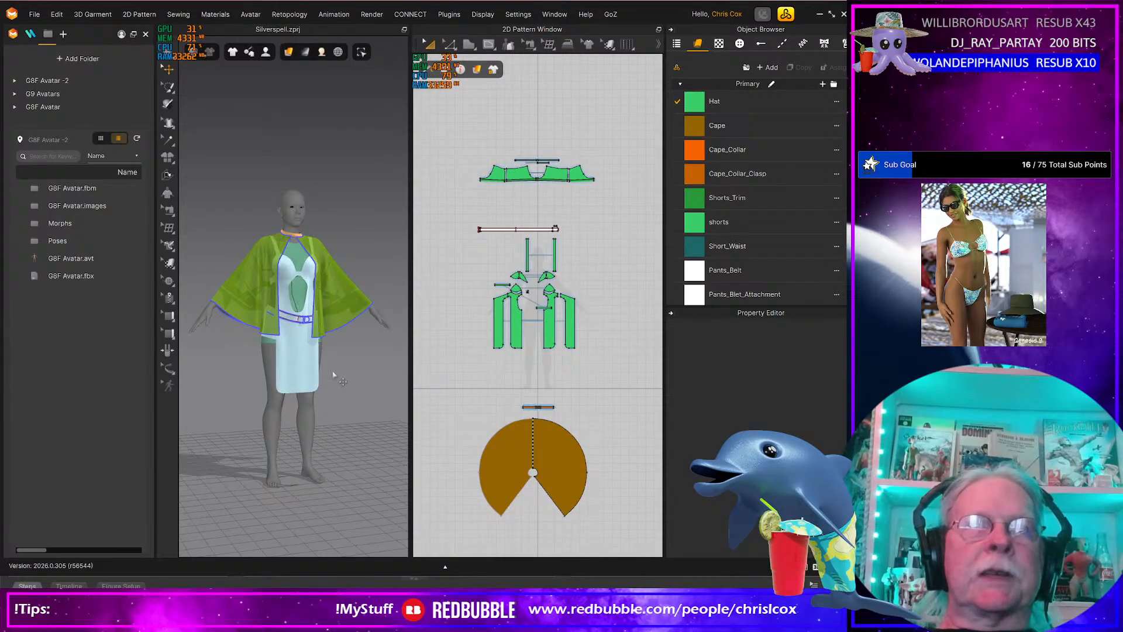
# Look over the Silverspell outfit on the avatar, selecting the belt pattern at the waist.
pyautogui.moveTo(341, 375); pyautogui.dragTo(358, 284, button='middle')
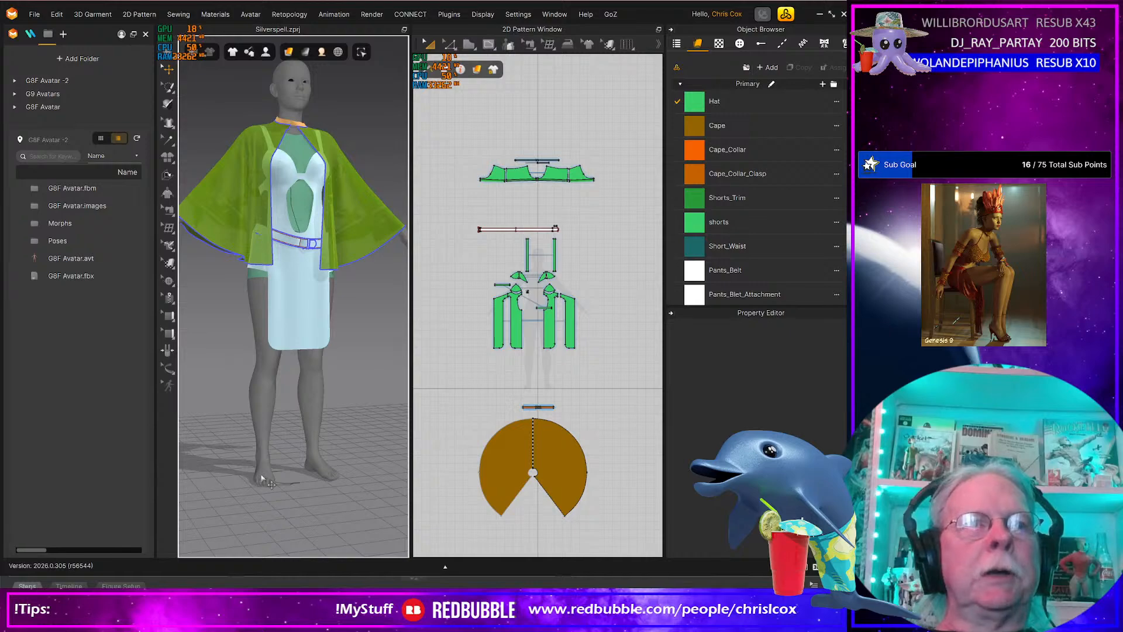
pyautogui.moveTo(292, 470); pyautogui.dragTo(299, 503, button='middle')
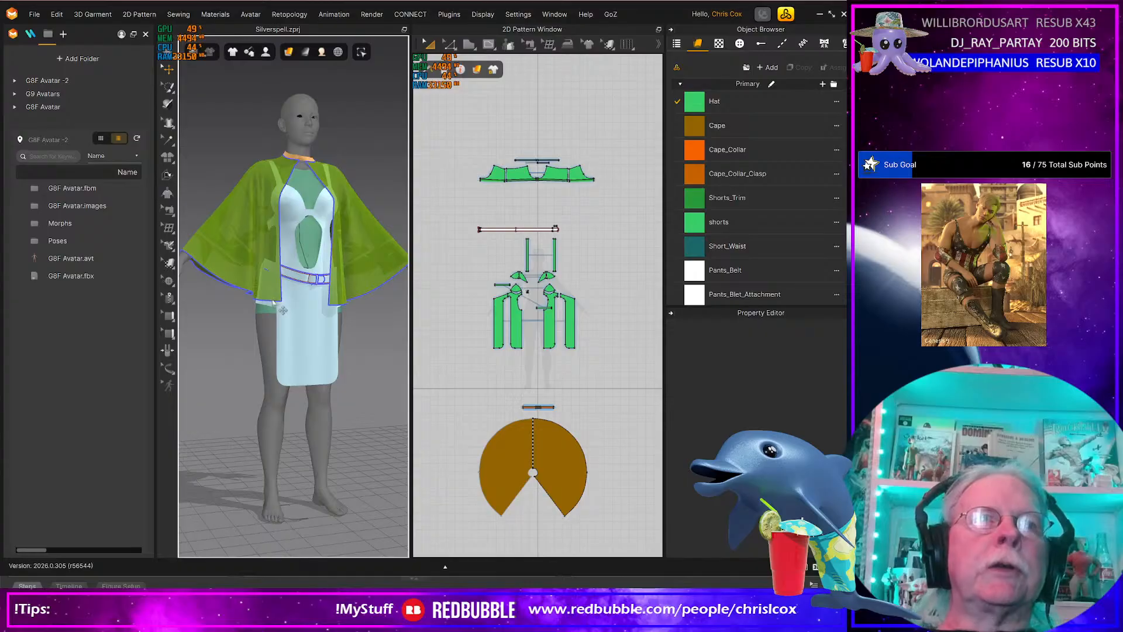
pyautogui.click(258, 207)
pyautogui.moveTo(333, 332); pyautogui.dragTo(350, 347, button='right')
pyautogui.click(281, 280)
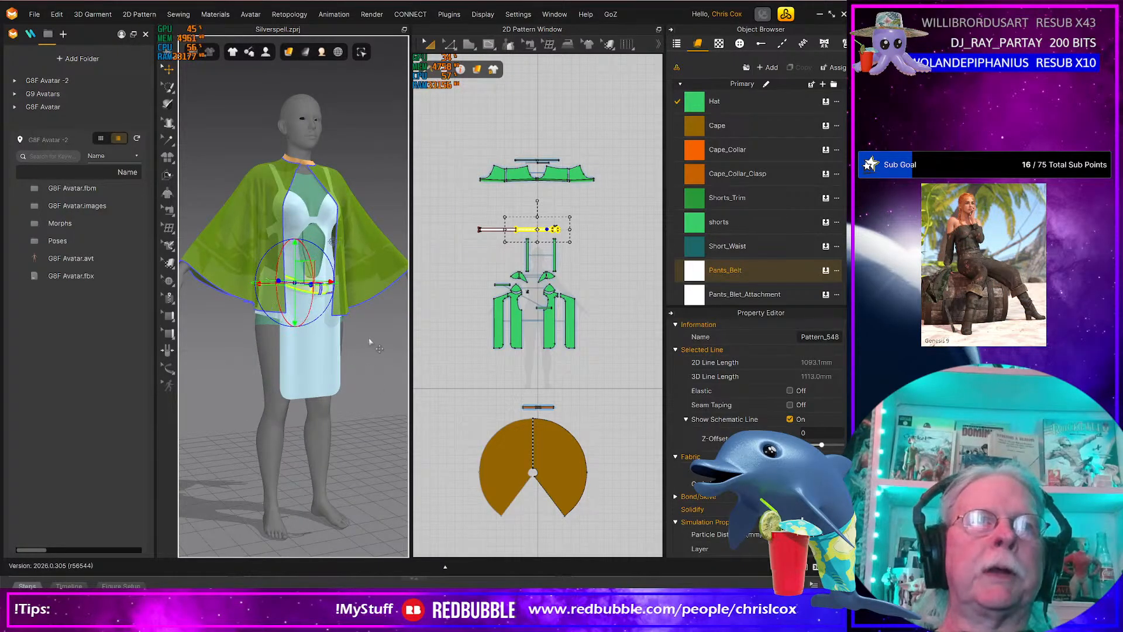
pyautogui.scroll(-4, 369, 340)
pyautogui.moveTo(370, 341); pyautogui.dragTo(324, 357, button='middle')
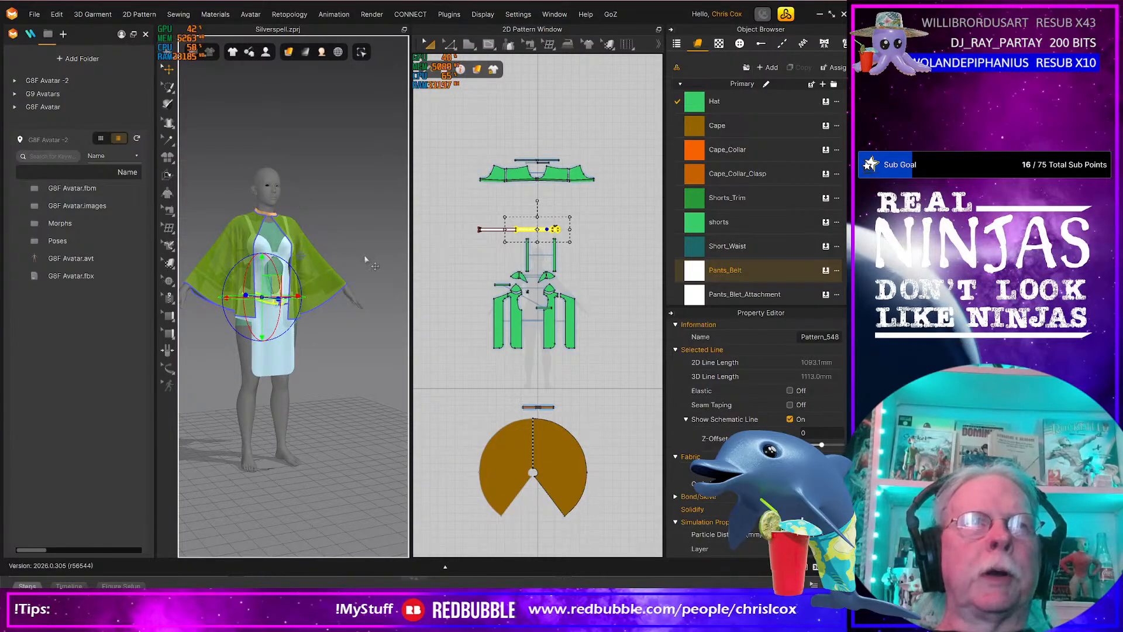
pyautogui.scroll(4, 367, 260)
pyautogui.scroll(-2, 313, 367)
pyautogui.moveTo(313, 367); pyautogui.dragTo(368, 358, button='middle')
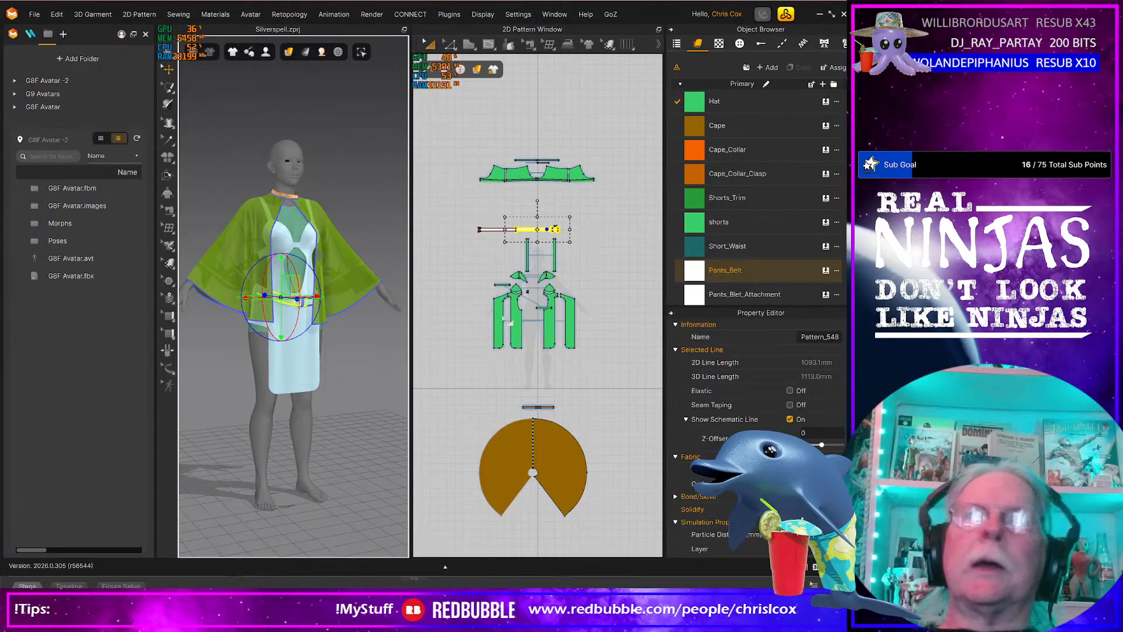